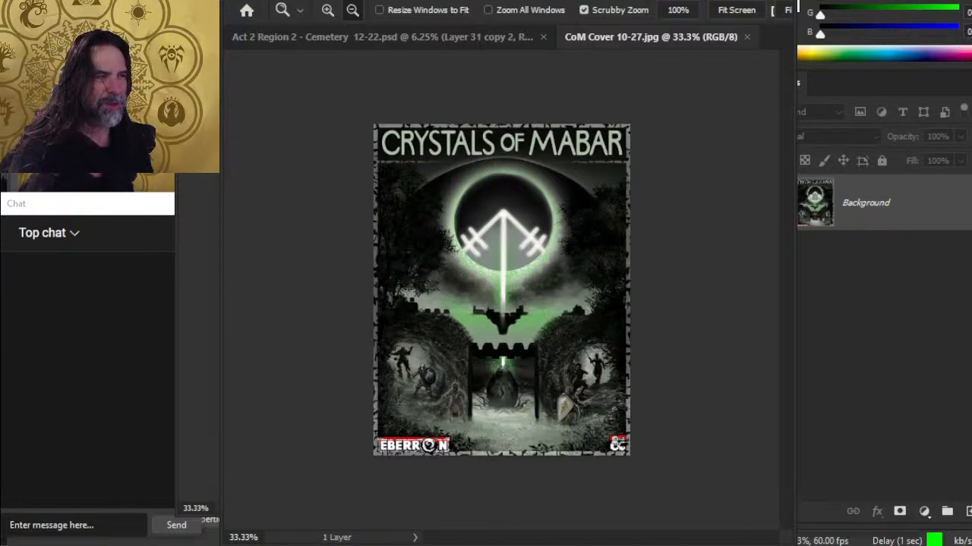
key("alt")
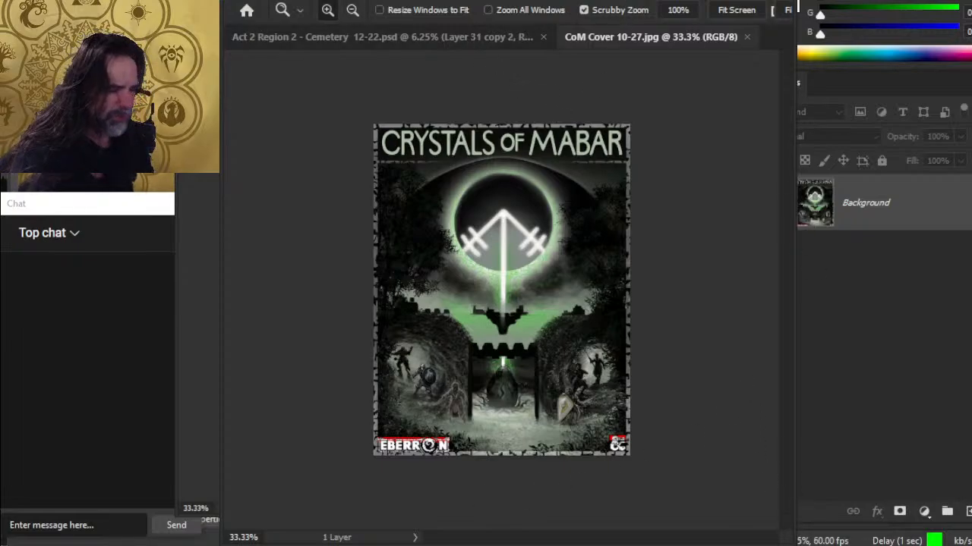
key("ctrl+n")
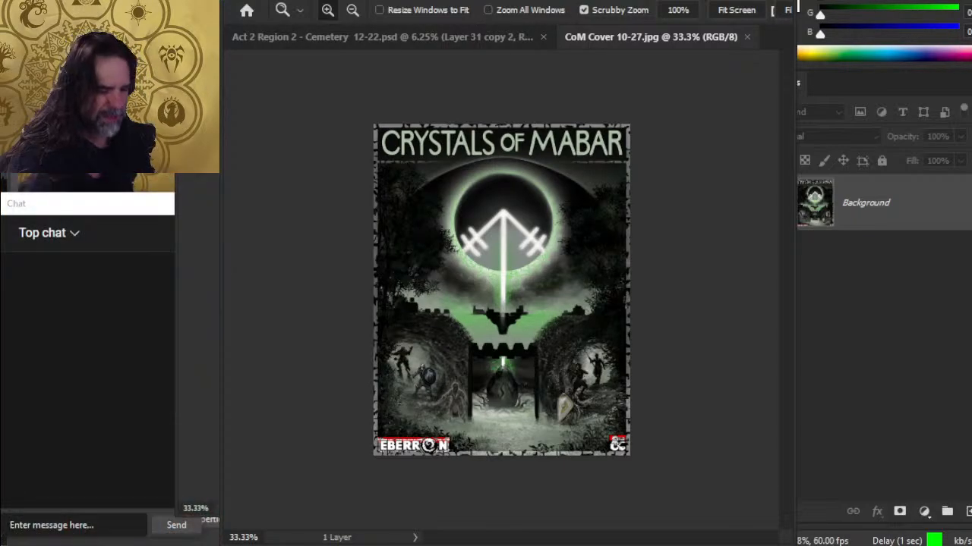
key("ctrl+n")
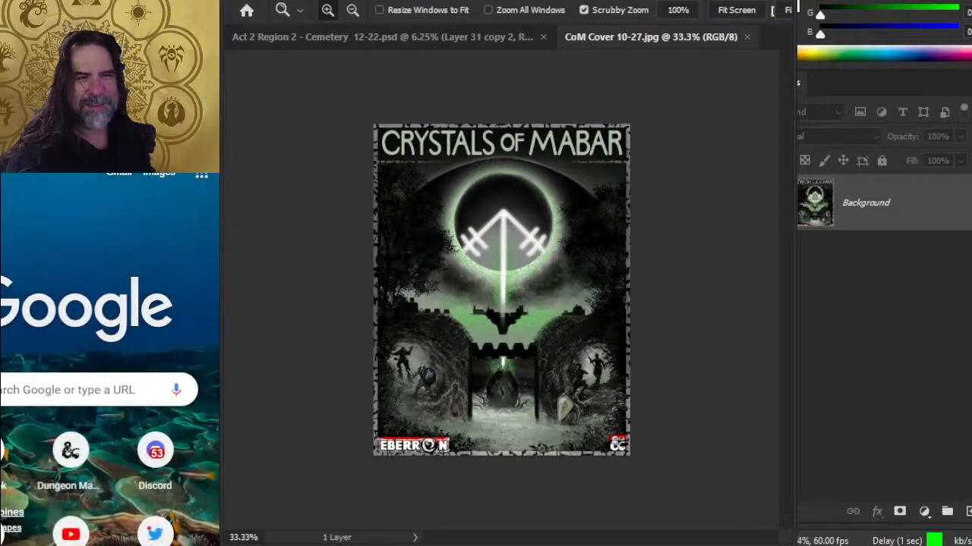
right_click(115, 91)
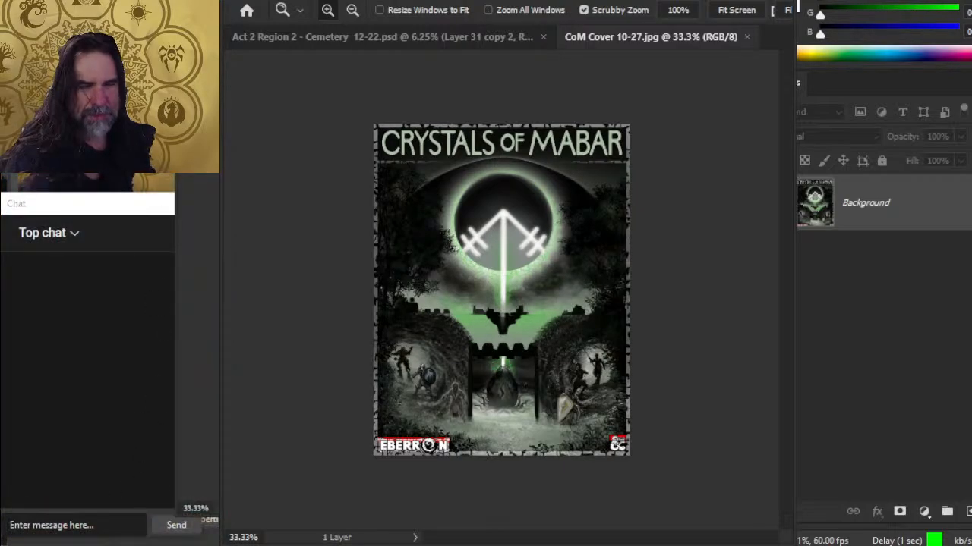
Switch to the music player and skip to the next track
key("alt+Tab")
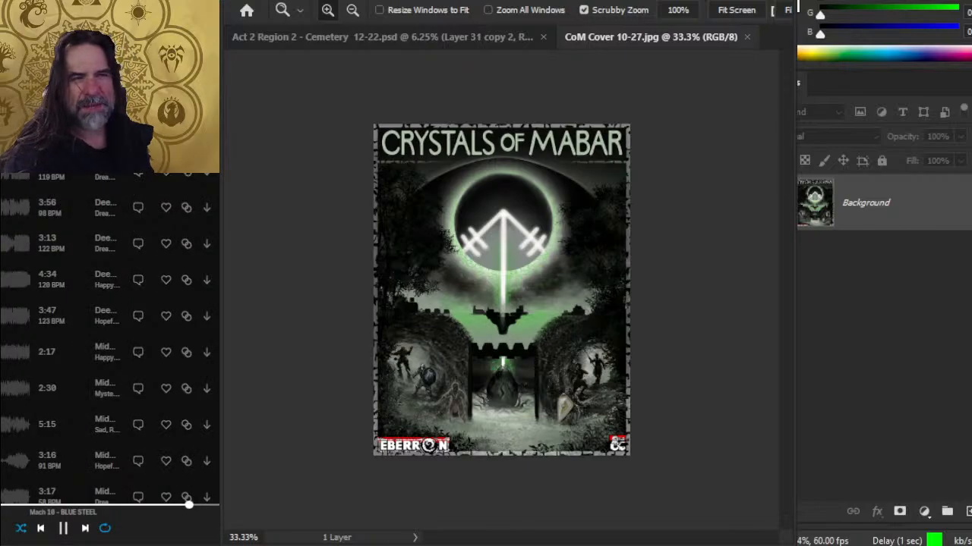
left_click(86, 530)
key("alt+Tab")
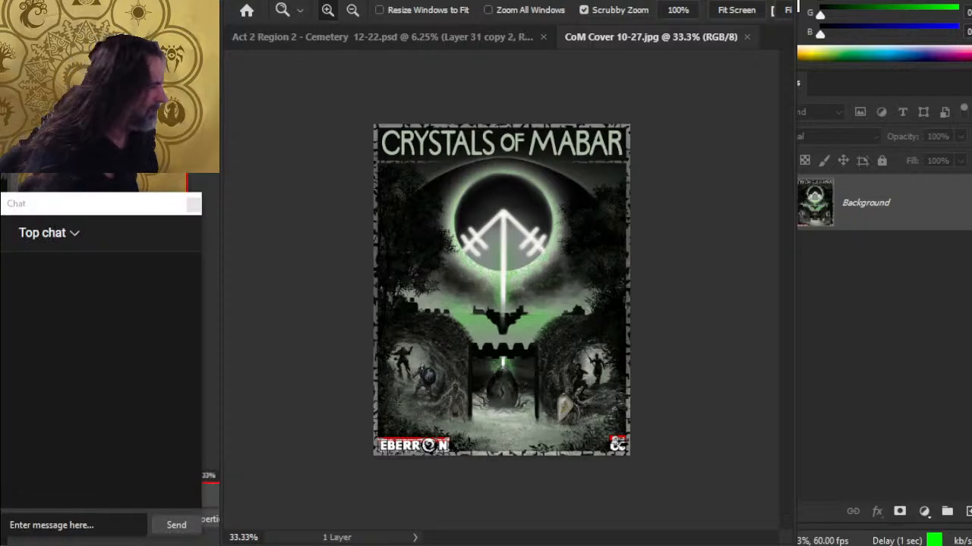
Switch back to Photoshop and close the CoM Cover 10-27.jpg document
left_click(969, 426)
key("alt+Tab")
key("alt+Tab")
key("alt+Tab")
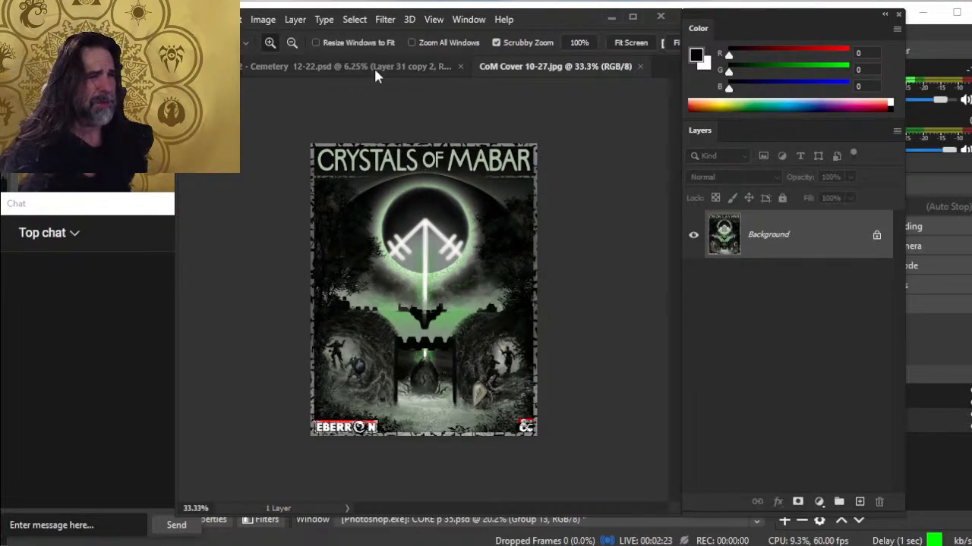
left_click(640, 66)
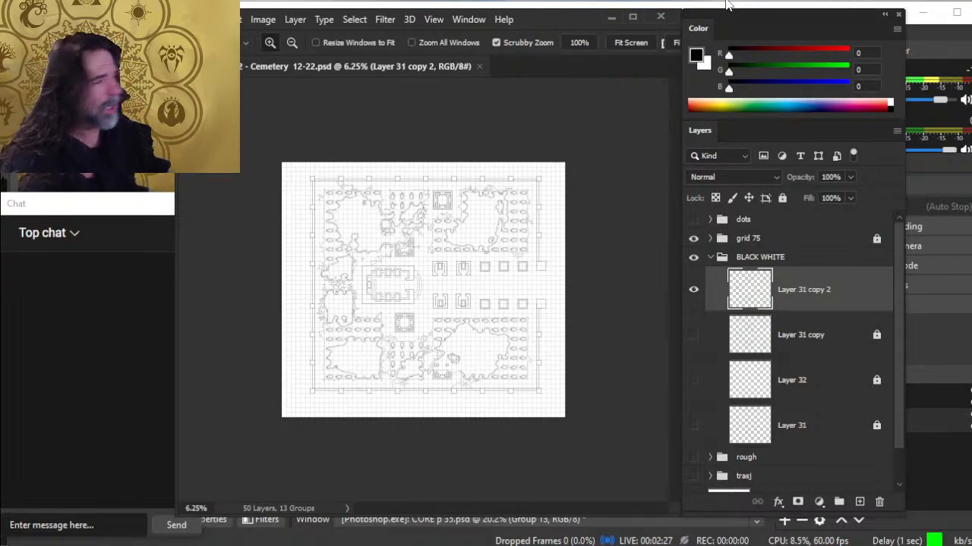
Examine the cemetery map's line art close up around the upper grave plots, then the whole map
left_click_drag(452, 274, 545, 266)
left_click_drag(557, 387, 381, 182)
left_click_drag(491, 455, 503, 372)
left_click_drag(416, 362, 516, 400)
left_click_drag(447, 390, 642, 399)
left_click_drag(374, 364, 689, 411)
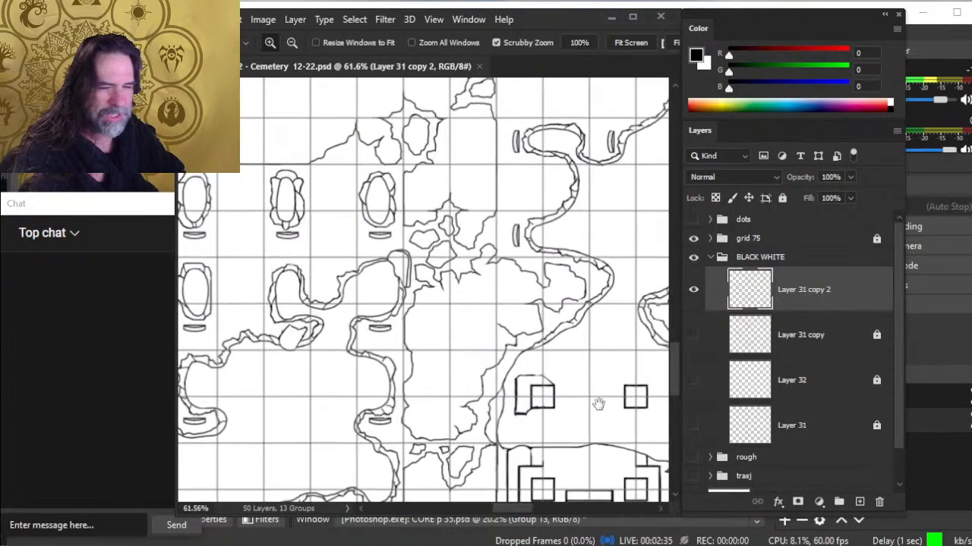
left_click_drag(517, 373, 448, 367)
left_click_drag(442, 369, 619, 415)
left_click_drag(548, 166, 630, 474)
left_click_drag(659, 387, 381, 542)
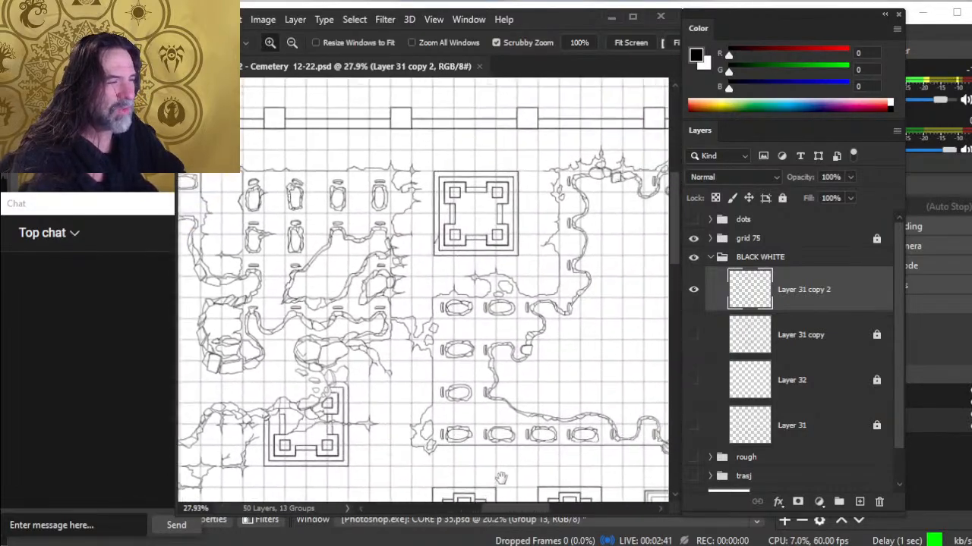
left_click_drag(665, 334, 472, 370)
left_click_drag(556, 376, 528, 395)
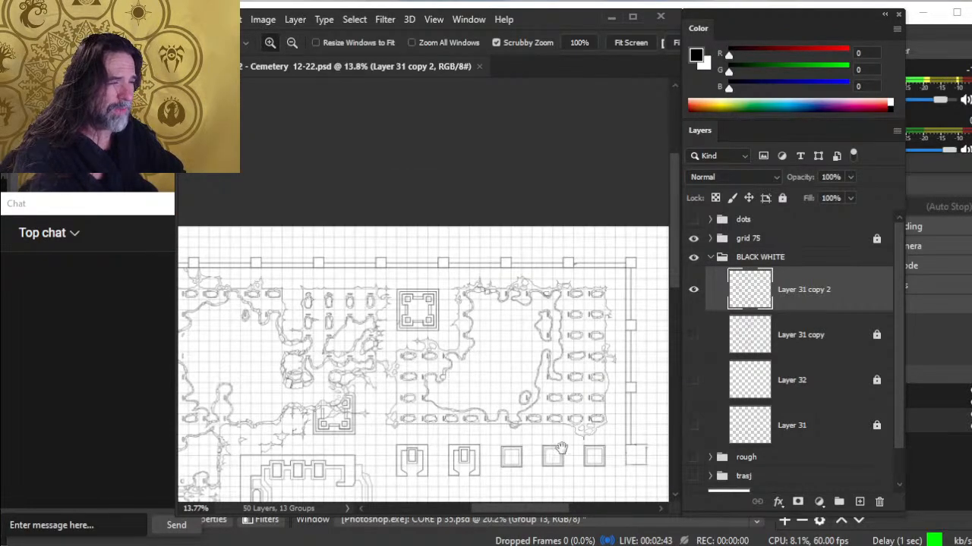
left_click_drag(575, 452, 550, 371)
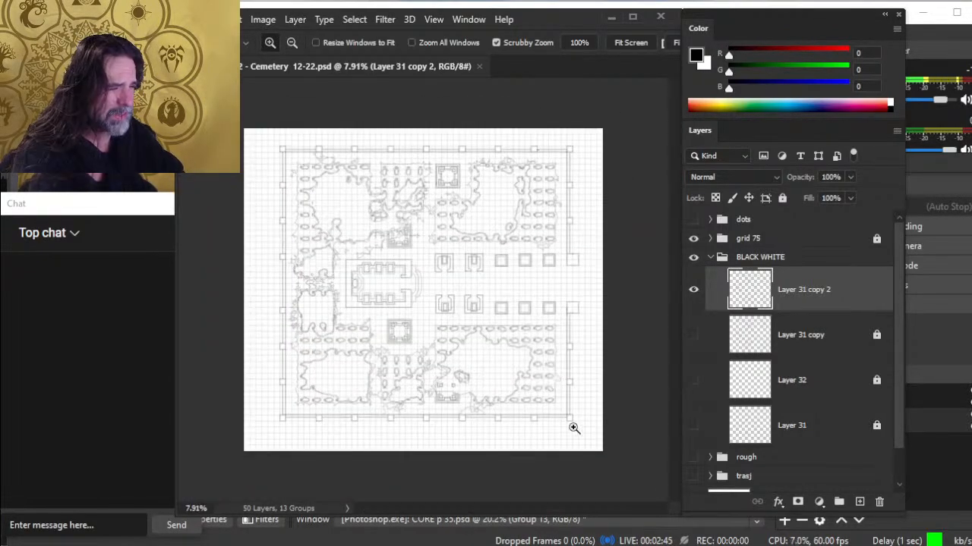
Examine the central mausoleum, the rows of tombs and the grave plots above and below them
left_click_drag(481, 309, 522, 315)
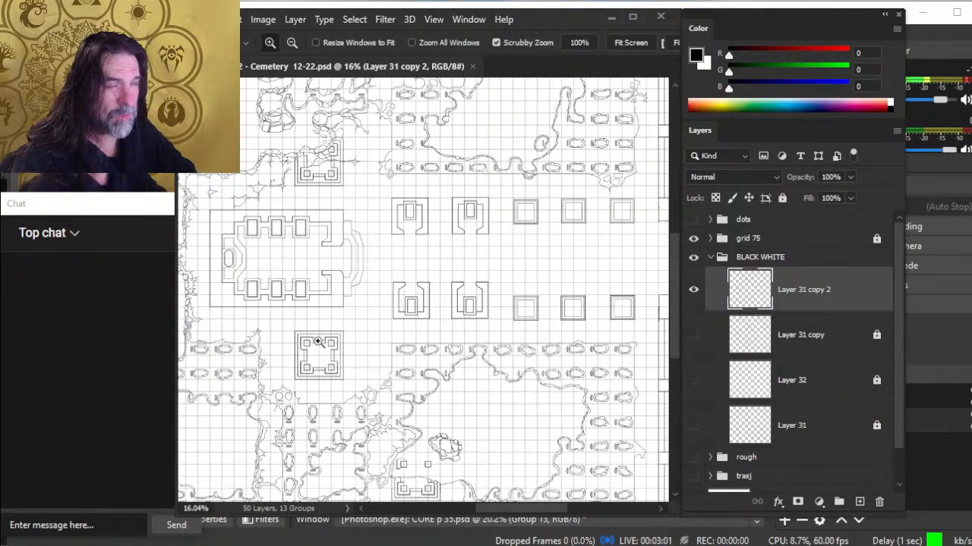
left_click_drag(388, 250, 442, 131)
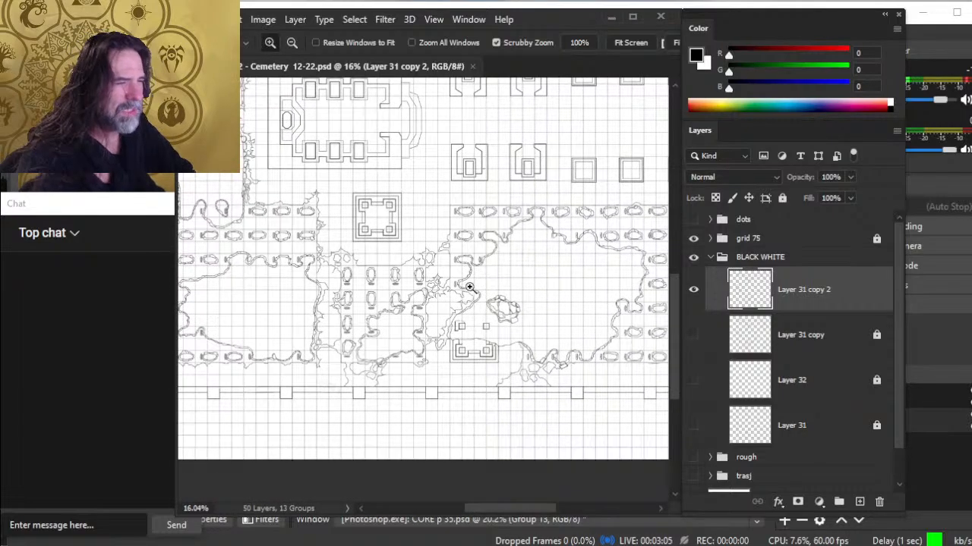
left_click_drag(475, 262, 483, 343)
left_click_drag(488, 189, 523, 419)
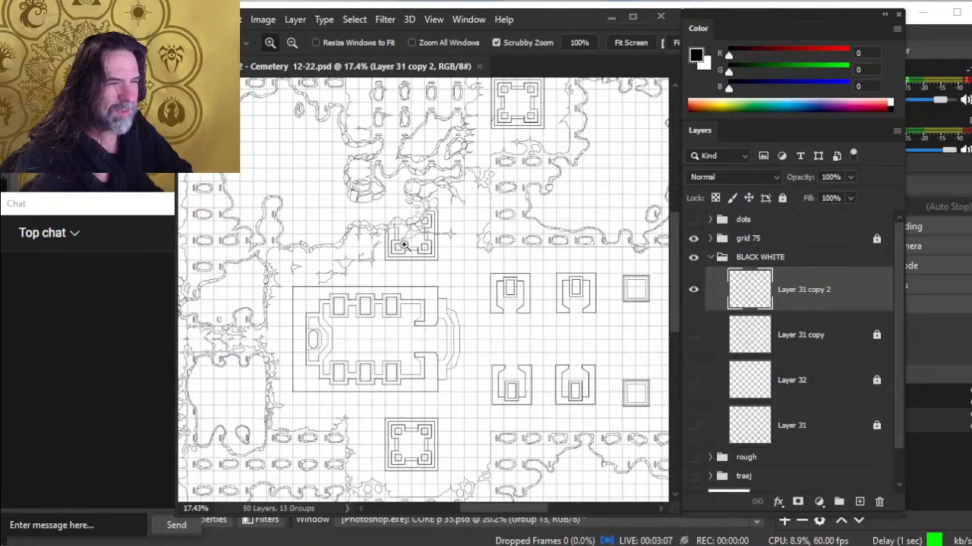
left_click_drag(565, 396, 557, 342)
left_click_drag(535, 246, 492, 425)
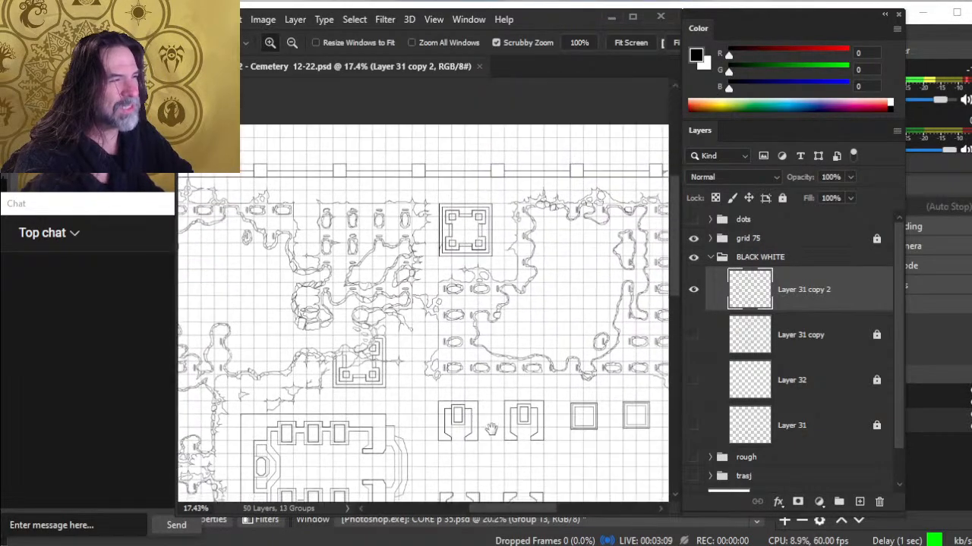
left_click_drag(488, 378, 486, 233)
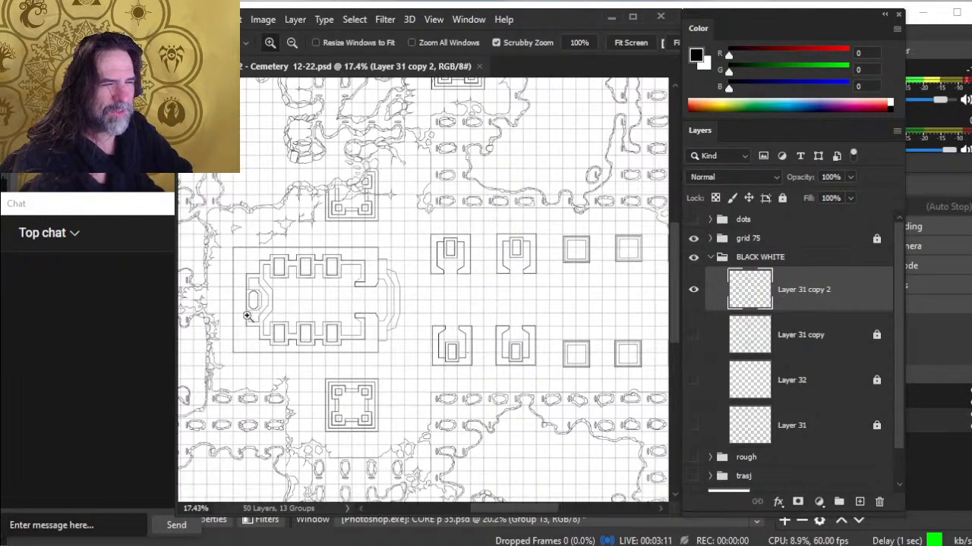
left_click_drag(581, 285, 499, 250)
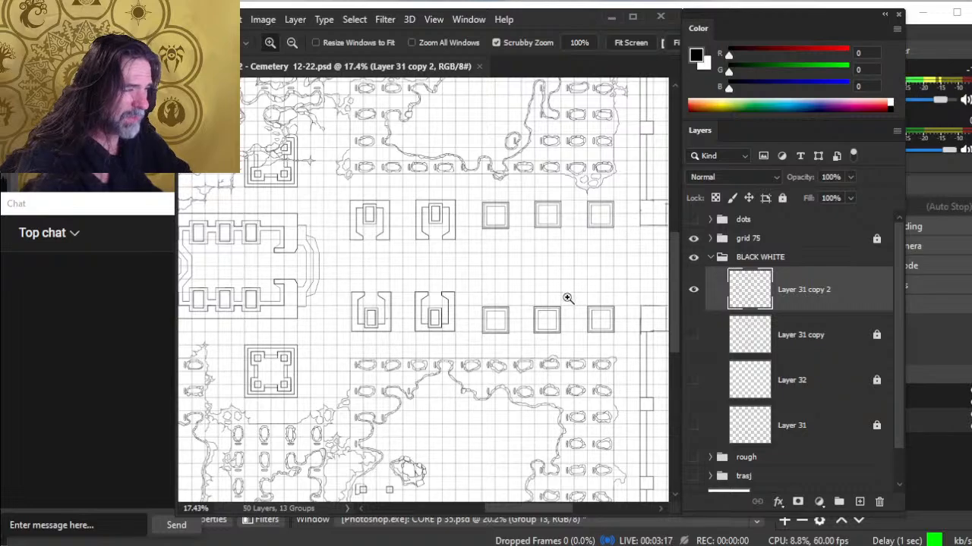
left_click_drag(567, 299, 494, 340)
left_click_drag(508, 202, 538, 322)
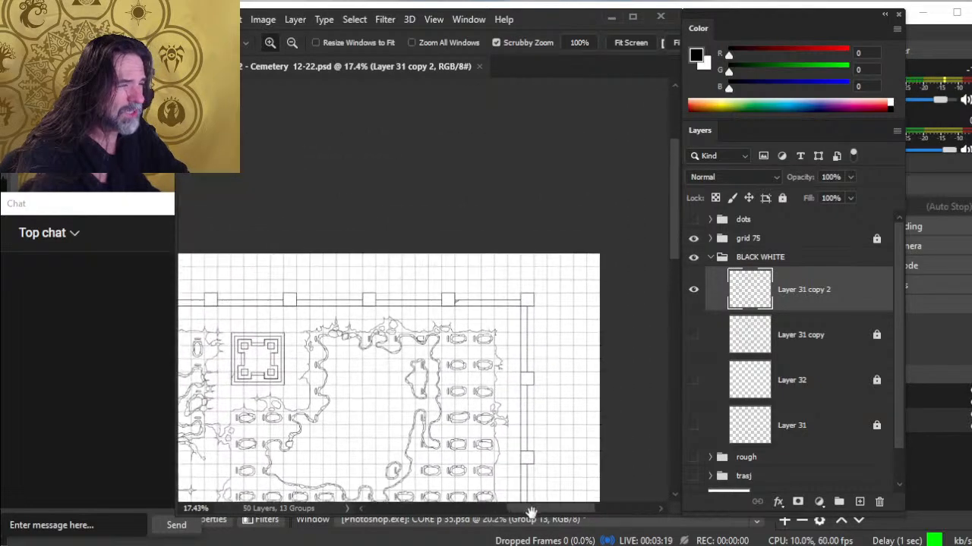
Examine the grave plots along the lower wall, the lower-left corner of the map and the area around the mausoleum
left_click_drag(319, 363, 624, 312)
left_click_drag(365, 332, 512, 120)
left_click_drag(486, 357, 490, 151)
left_click_drag(476, 321, 384, 232)
left_click_drag(540, 333, 410, 336)
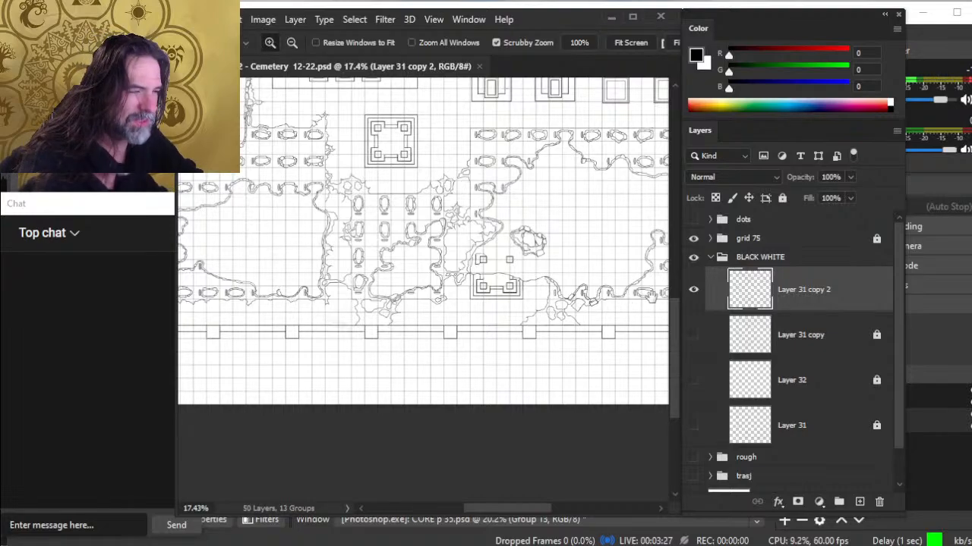
left_click_drag(560, 354, 815, 453)
left_click_drag(436, 435, 473, 400)
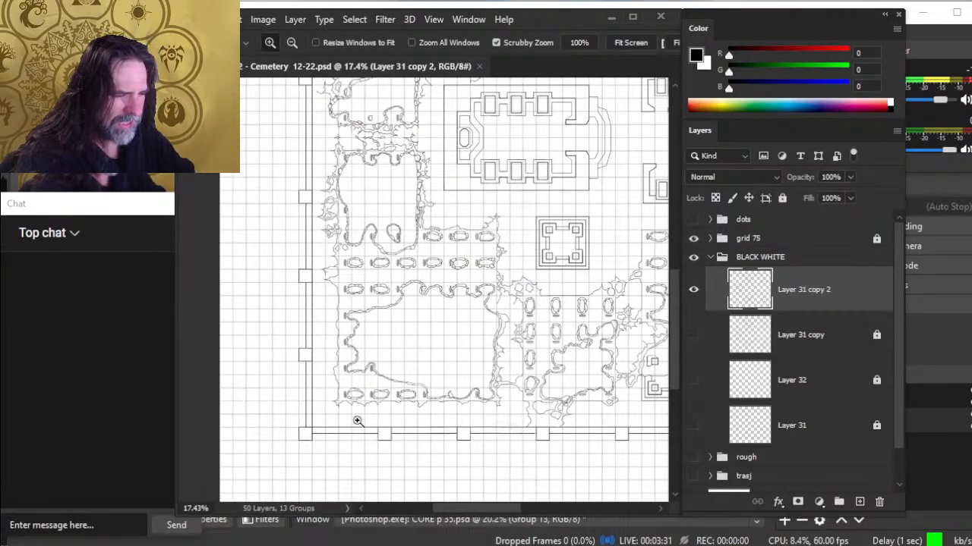
left_click_drag(359, 421, 422, 418)
left_click_drag(580, 334, 384, 379)
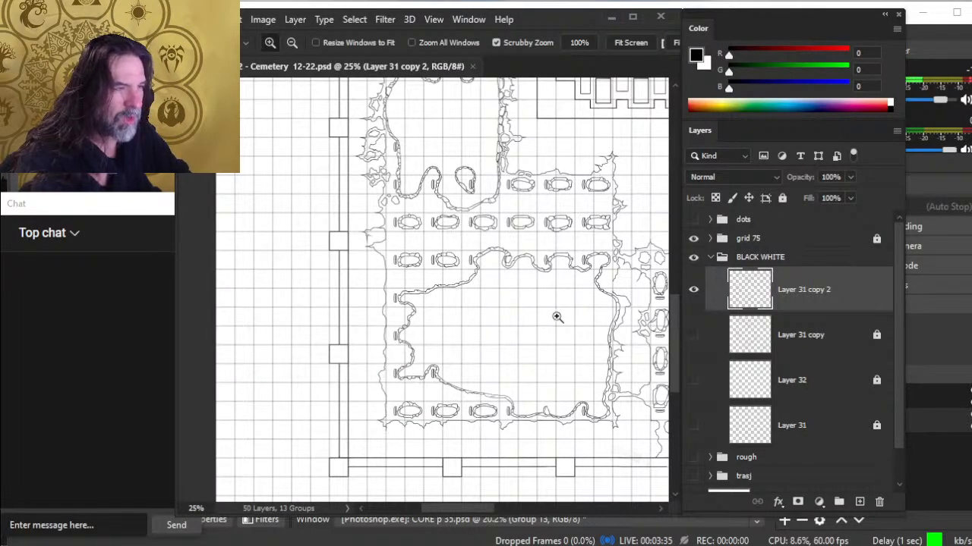
left_click_drag(574, 283, 422, 406)
left_click_drag(614, 240, 444, 319)
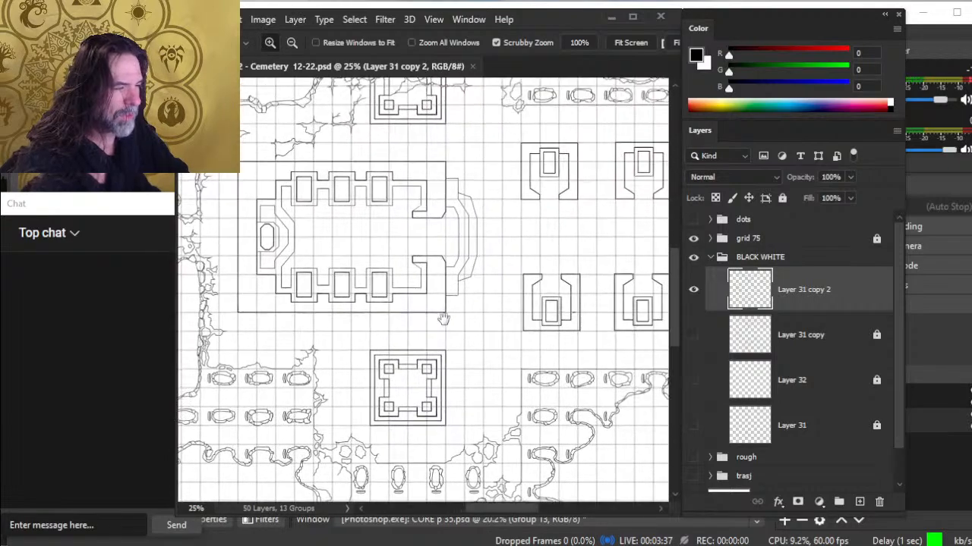
left_click_drag(537, 325, 473, 321)
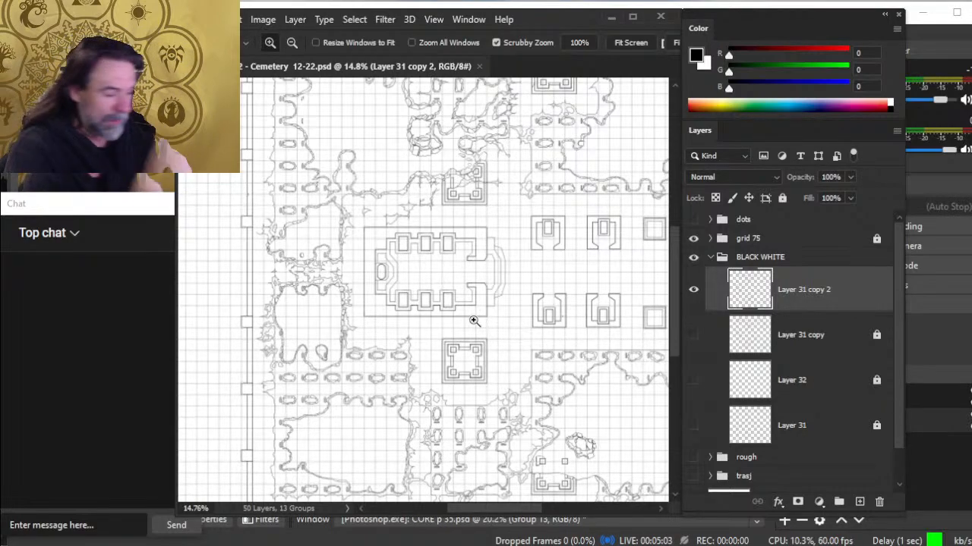
Examine the grave plots and broken ground along the map's left wall
scroll(380, 319, "up", 1)
scroll(379, 318, "up", 1)
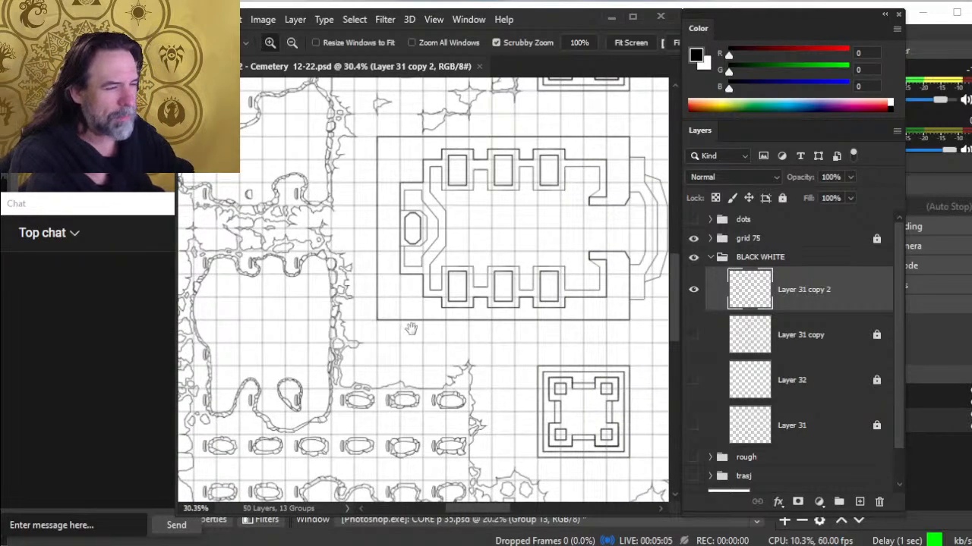
scroll(445, 338, "up", 2)
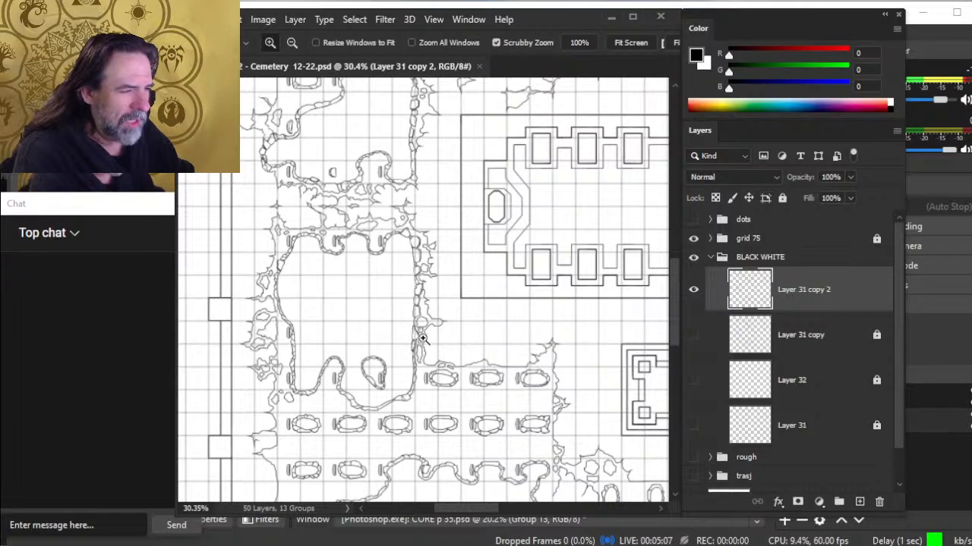
scroll(486, 327, "up", 3)
scroll(463, 334, "down", 4)
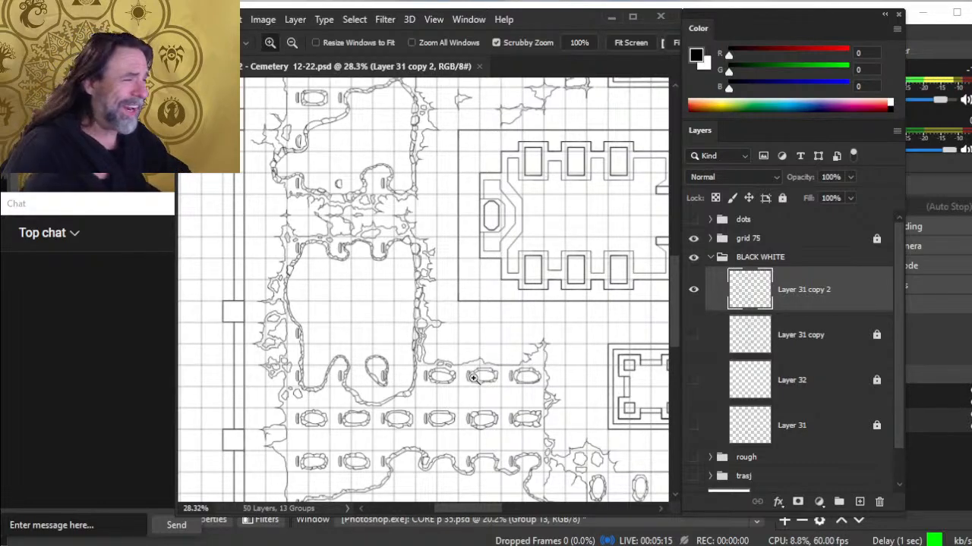
left_click_drag(492, 326, 504, 524)
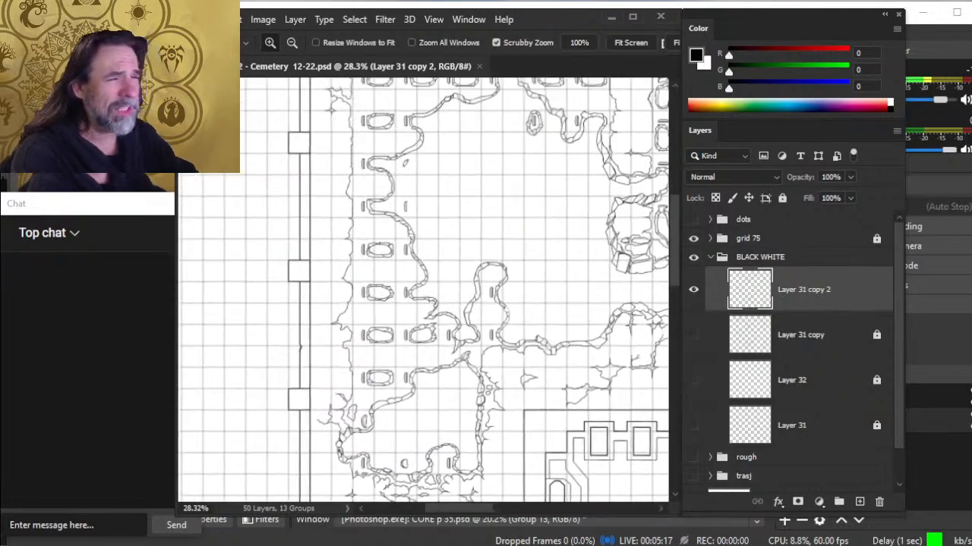
left_click_drag(396, 286, 414, 154)
left_click_drag(426, 471, 413, 159)
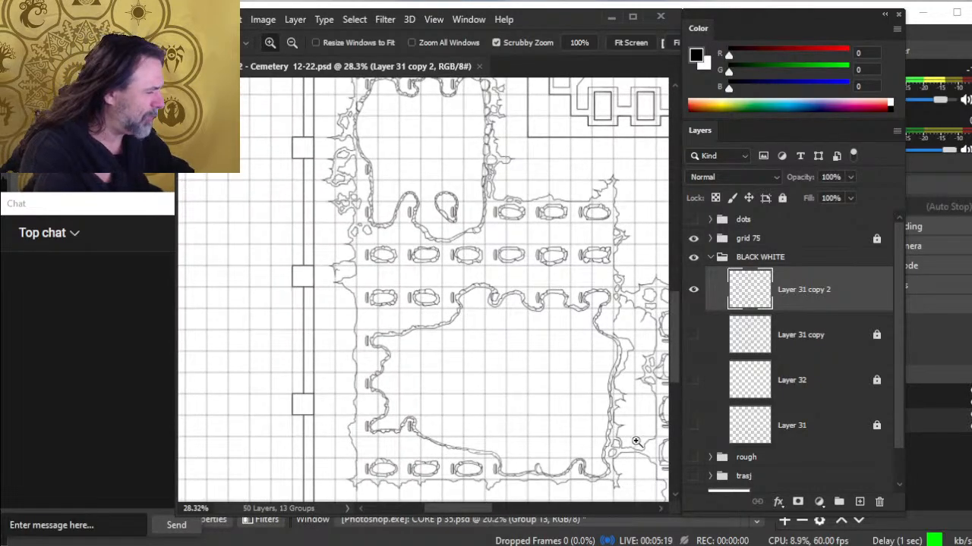
Show the rough sketch group and add a new layer above Layer 31 copy 2 in the BLACK WHITE group
left_click(694, 460)
left_click_drag(488, 500, 323, 298)
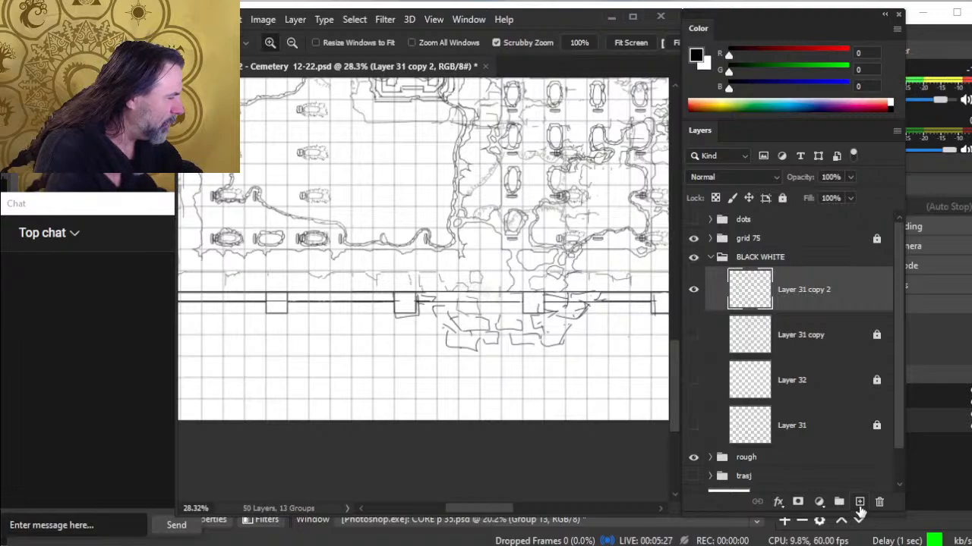
left_click(859, 502)
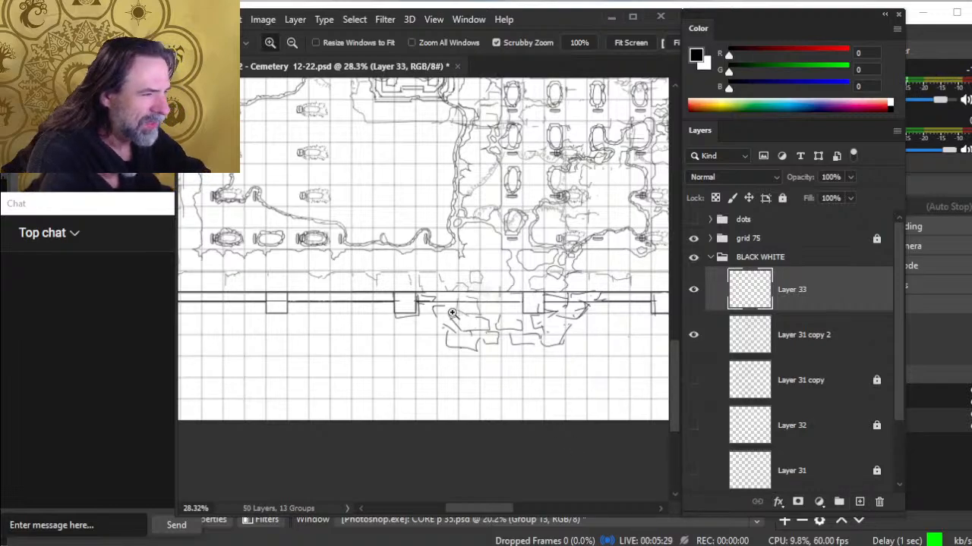
Brush curved outlines around the two rubble areas outside the lower wall and the one outside the left wall
left_click(449, 309)
key("b")
mouse_move(408, 332)
left_mouse_down()
mouse_move(488, 395)
mouse_move(559, 386)
mouse_move(444, 385)
mouse_move(477, 405)
mouse_move(528, 398)
mouse_move(607, 311)
left_mouse_up()
mouse_move(573, 400)
left_mouse_down()
mouse_move(375, 380)
mouse_move(238, 352)
mouse_move(314, 311)
mouse_move(365, 314)
mouse_move(475, 350)
mouse_move(563, 350)
mouse_move(617, 323)
mouse_move(646, 285)
left_mouse_up()
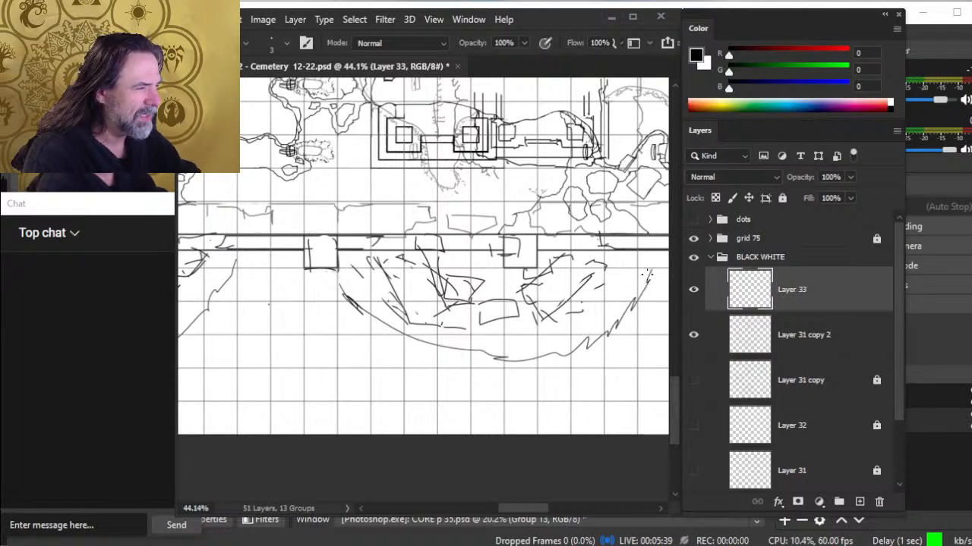
left_click_drag(545, 332, 425, 317)
left_click_drag(328, 221, 402, 278)
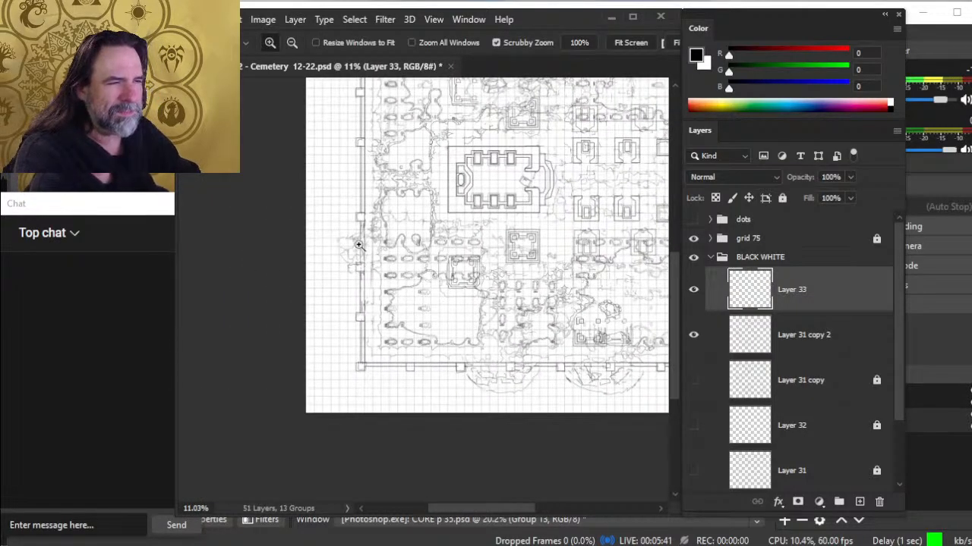
left_click_drag(338, 237, 422, 240)
mouse_move(382, 191)
left_mouse_down()
mouse_move(331, 231)
mouse_move(325, 271)
mouse_move(331, 307)
mouse_move(379, 367)
left_mouse_up()
Review the new outlines against the rough sketch, then hide the rough group
key("z")
left_click_drag(516, 315, 461, 327)
left_click_drag(596, 339, 379, 264)
left_click_drag(510, 319, 431, 327)
left_click_drag(440, 229, 549, 263)
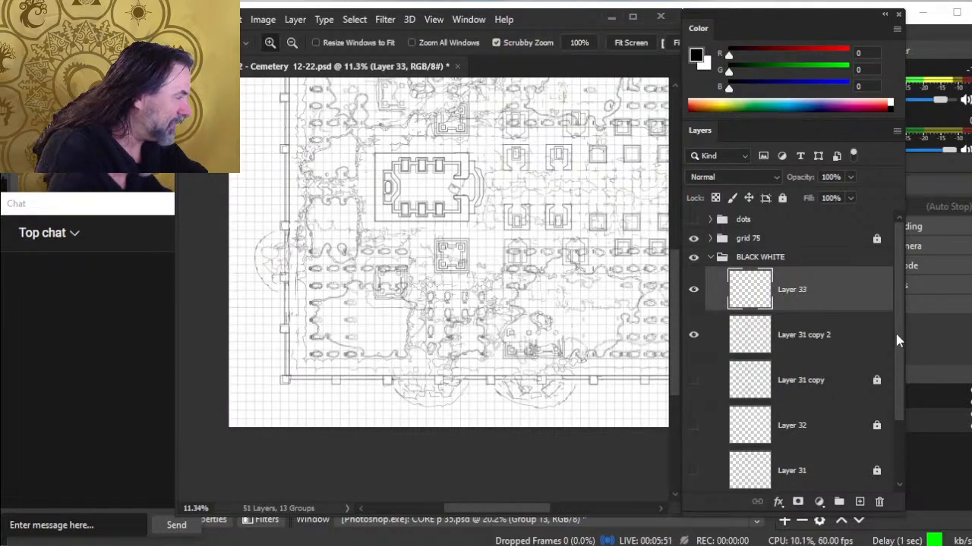
scroll(888, 329, "down", 2)
left_click(694, 449)
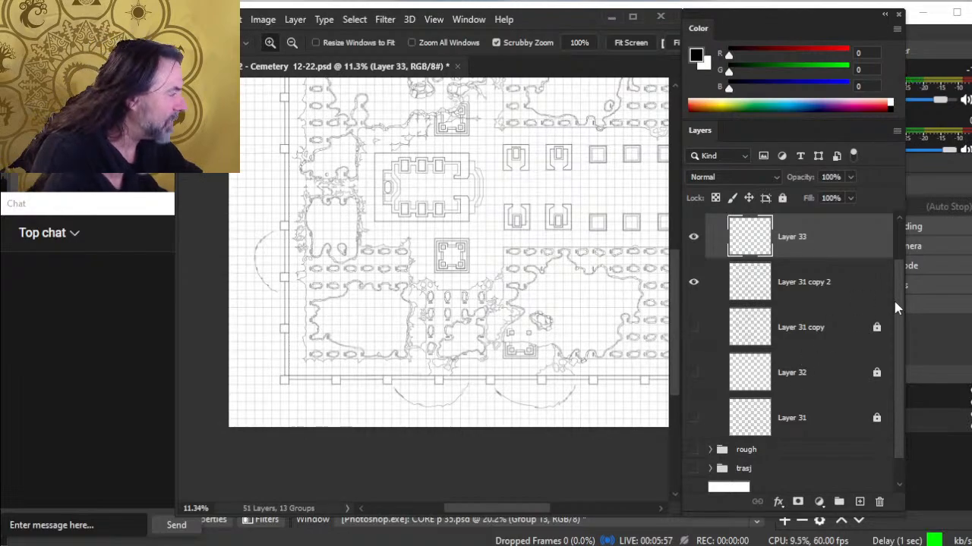
Duplicate Layer 31 copy 2, hide the original, and merge the rubble outline layer Layer 33 down into the duplicate
right_click(814, 288)
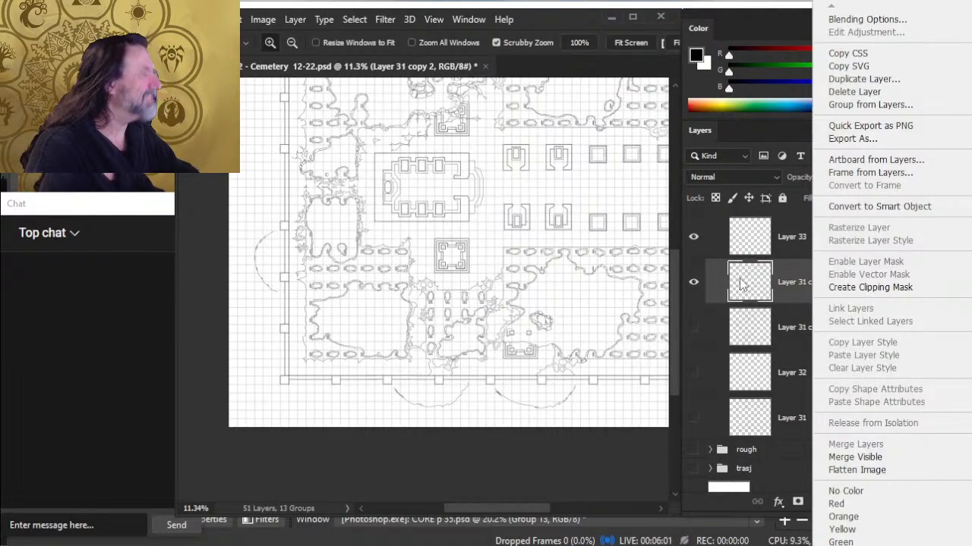
left_click(863, 79)
key("Return")
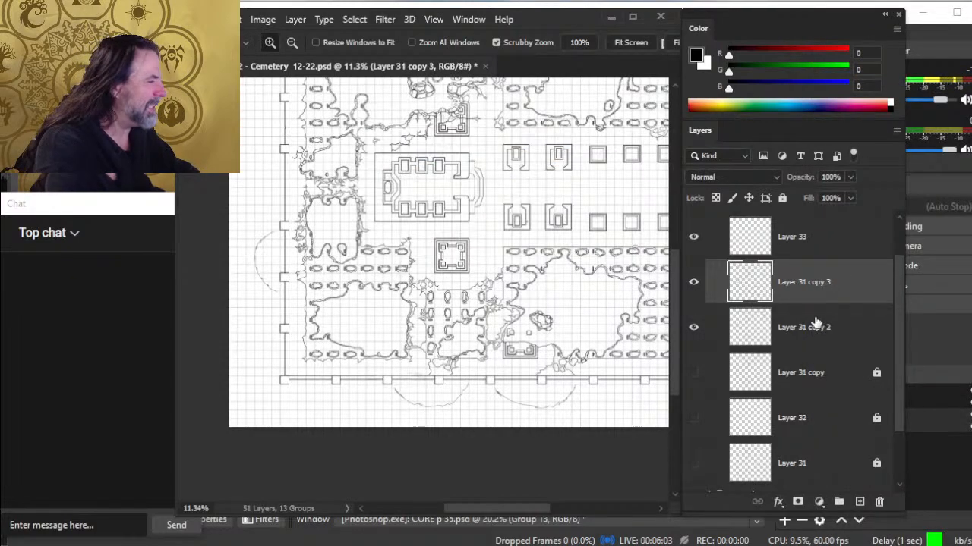
left_click(792, 247)
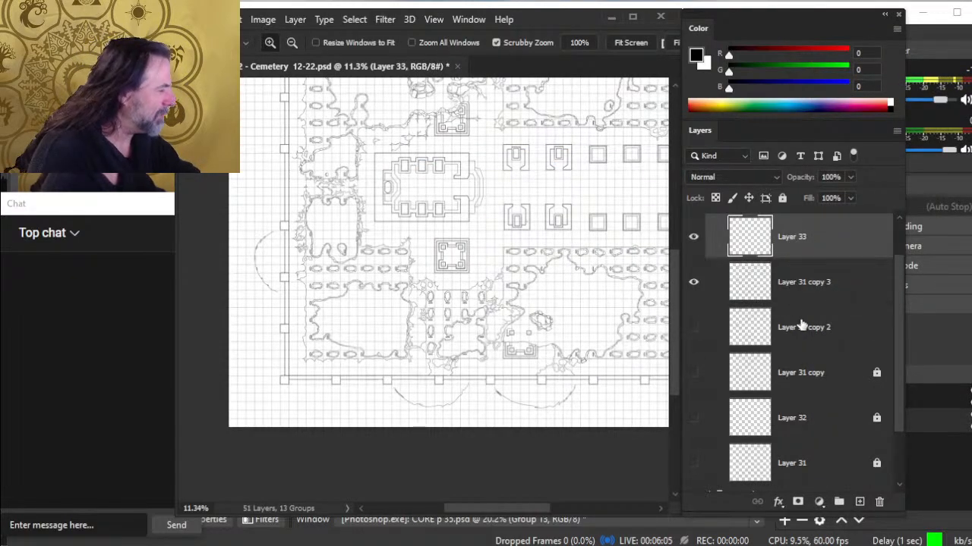
right_click(803, 240)
left_click(795, 446)
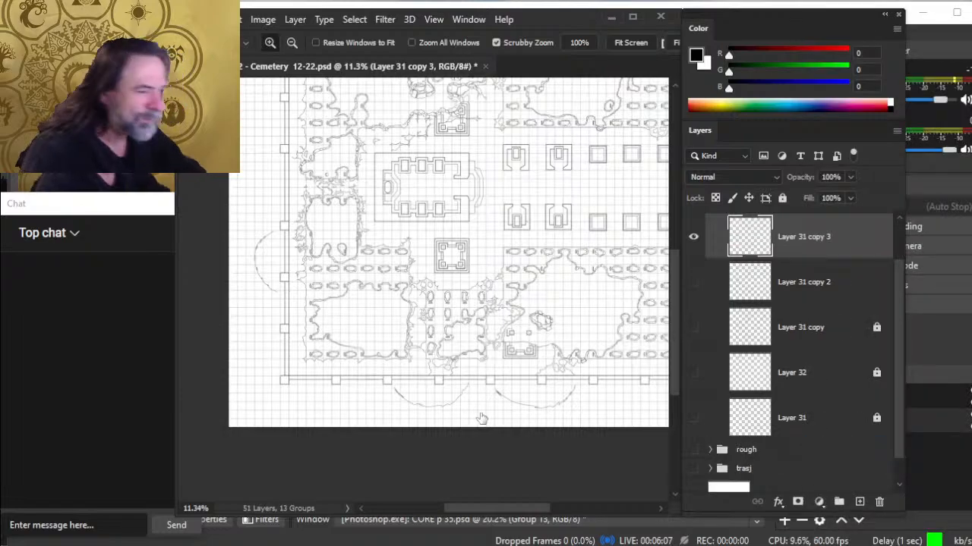
Erase the bottom edge and lower corners of the lower-wall post beside the left end of the first rubble outline
left_click_drag(480, 374, 573, 376)
key("space")
left_click_drag(381, 430, 529, 295)
left_click_drag(368, 300, 386, 286)
left_click_drag(317, 294, 391, 261)
key("b")
key("b")
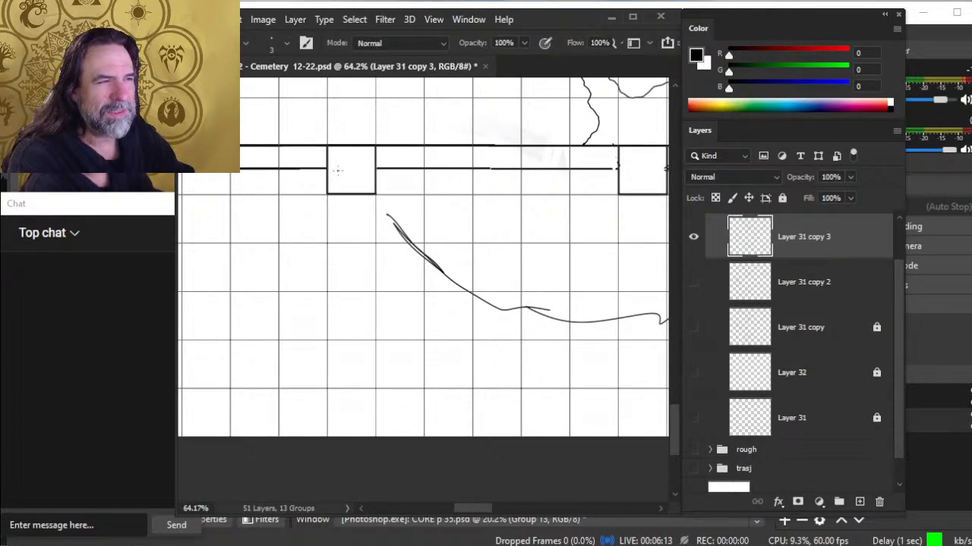
key("e")
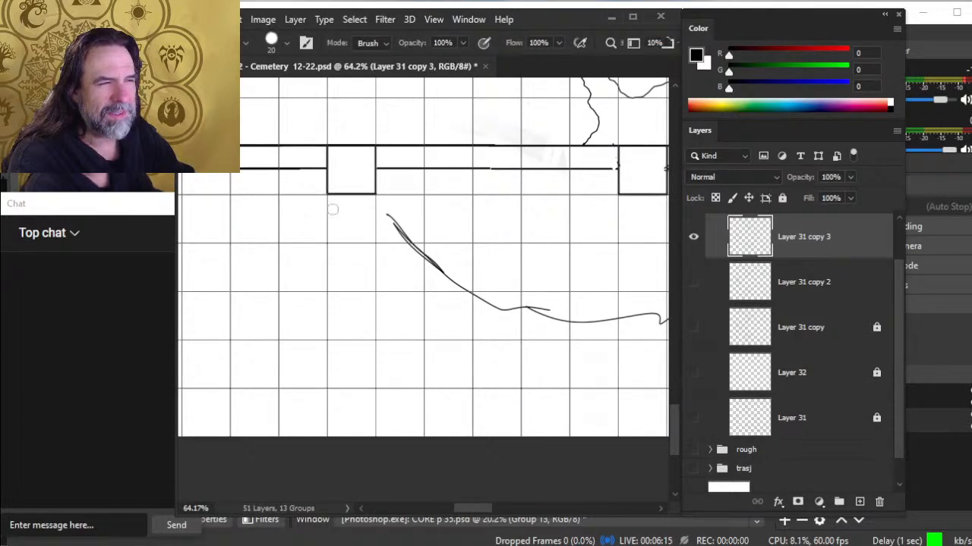
left_click_drag(322, 189, 360, 190)
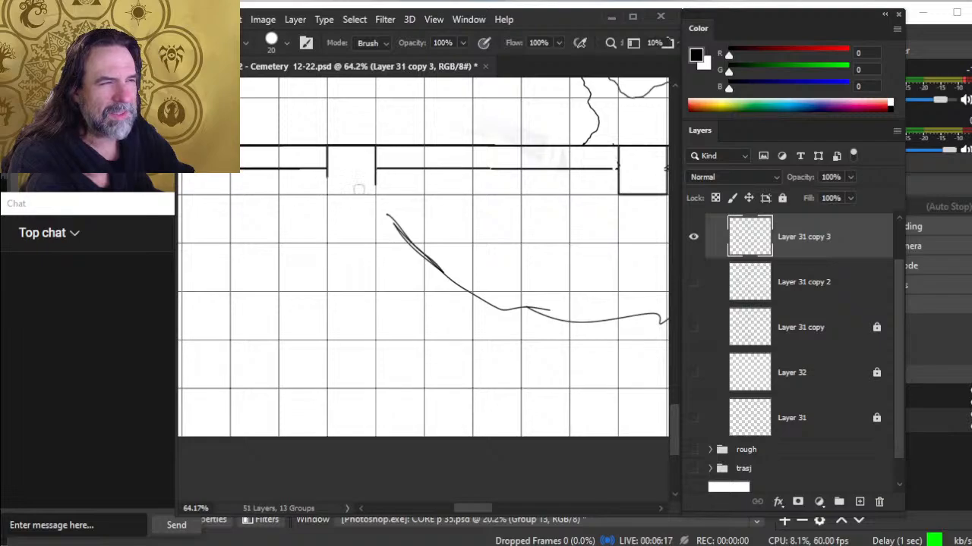
Redraw the post's lower edge in black with a broken right corner, erasing the uneven parts
key("b")
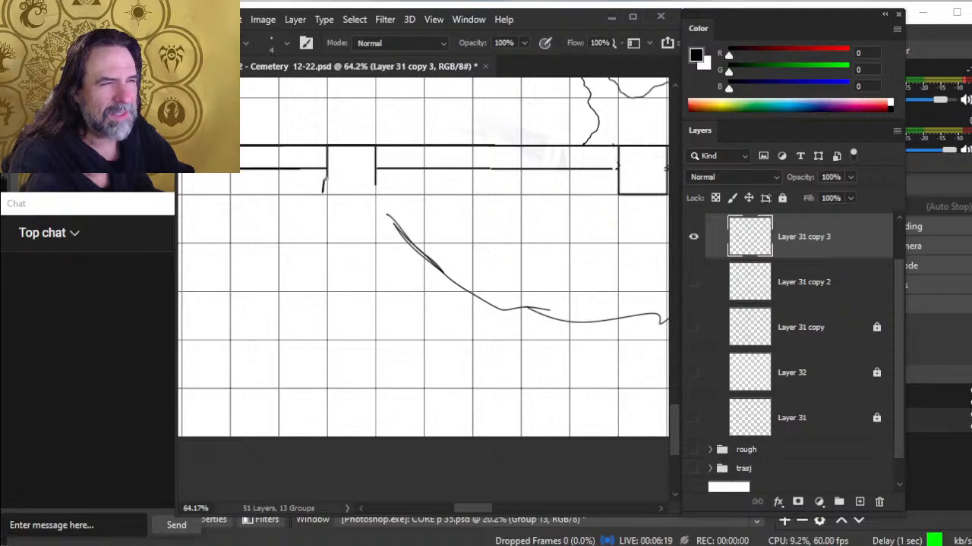
key("ctrl+z")
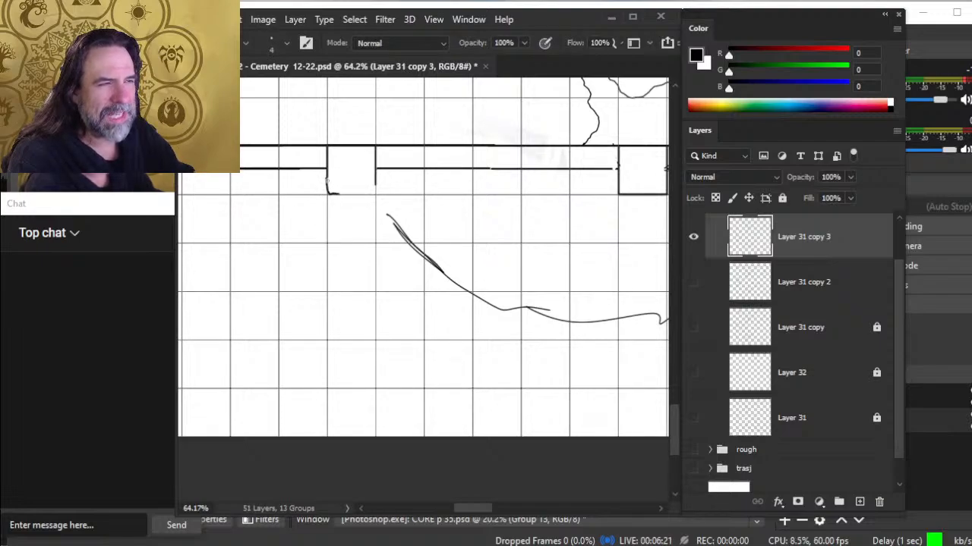
mouse_move(327, 173)
left_mouse_down()
mouse_move(334, 193)
mouse_move(360, 190)
left_mouse_up()
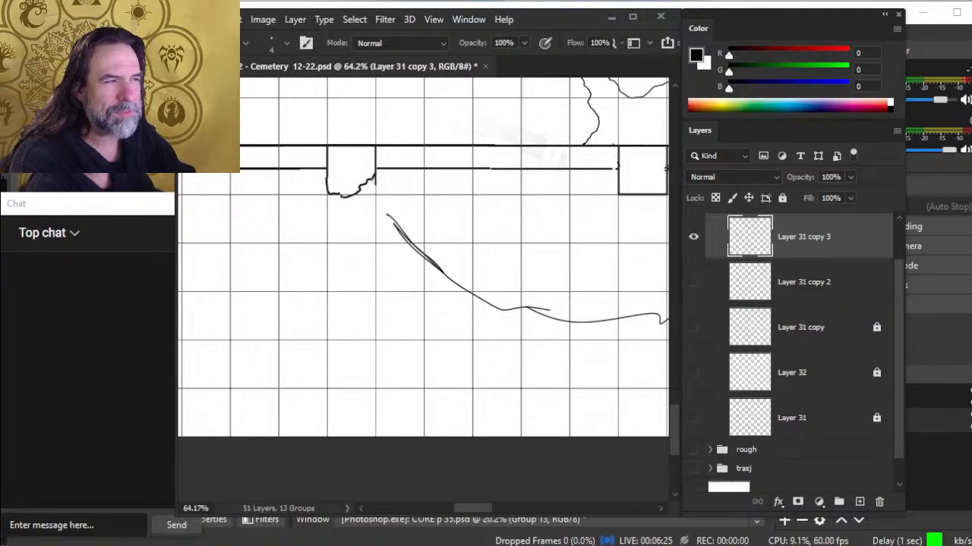
key("e")
key("b")
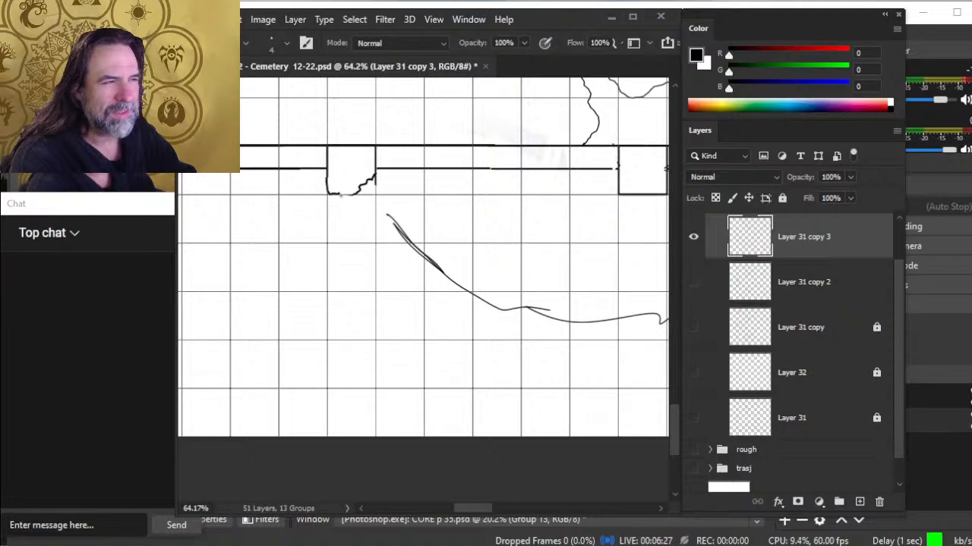
key("e")
mouse_move(362, 193)
left_mouse_down()
mouse_move(349, 193)
mouse_move(364, 196)
left_mouse_up()
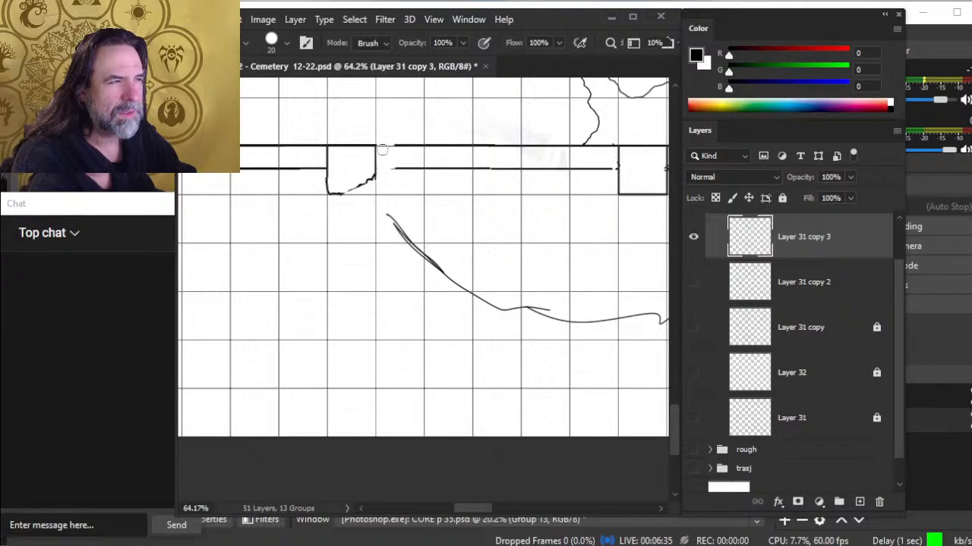
Erase the wall lines just right of the broken post and the upper end of the rubble outline below them
left_click_drag(397, 215, 474, 295)
key("b")
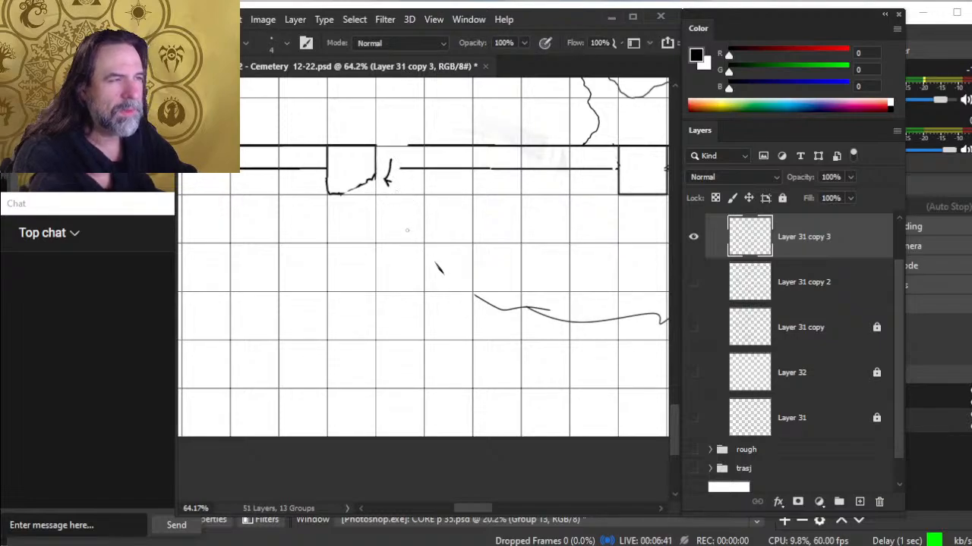
key("ctrl+z")
key("[")
key("e")
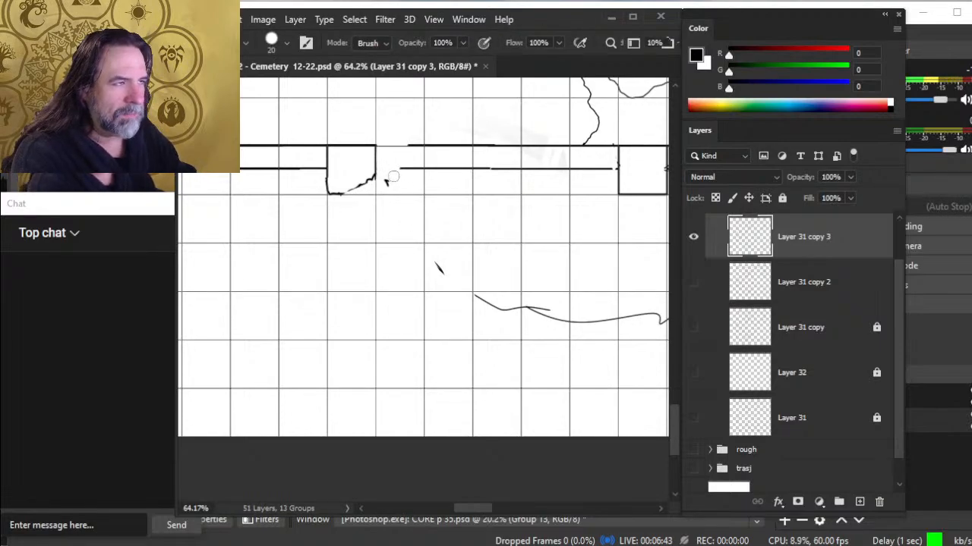
left_click_drag(388, 183, 397, 172)
Thicken the post's broken edge, brush a jagged wall stub beside it, and erase more wall lines to widen the gap
key("b")
left_click_drag(342, 193, 362, 184)
key("e")
key("b")
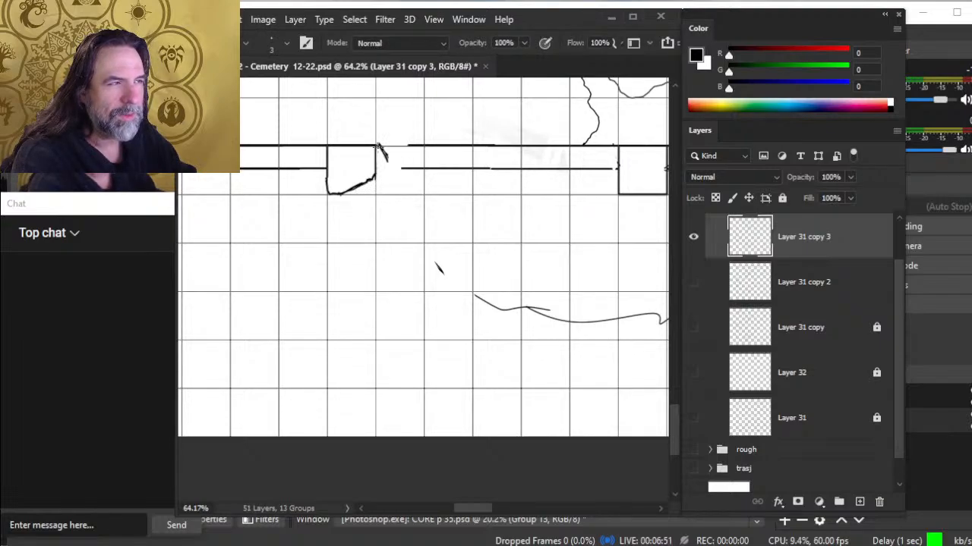
left_click_drag(378, 146, 391, 161)
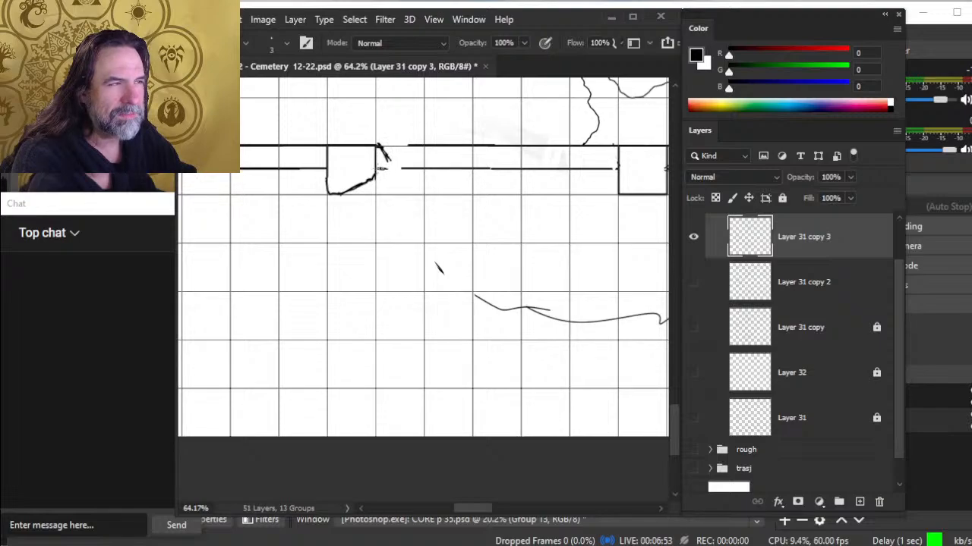
key("e")
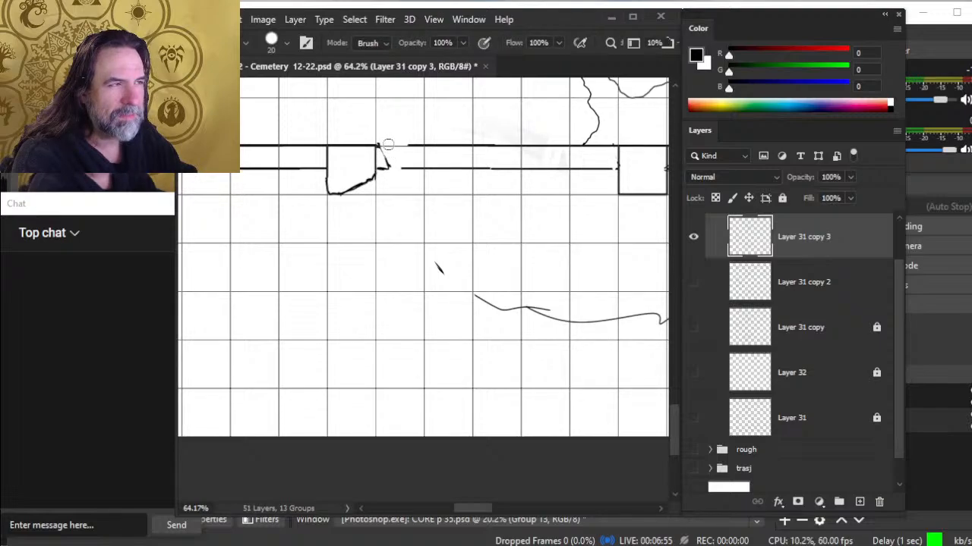
key("b")
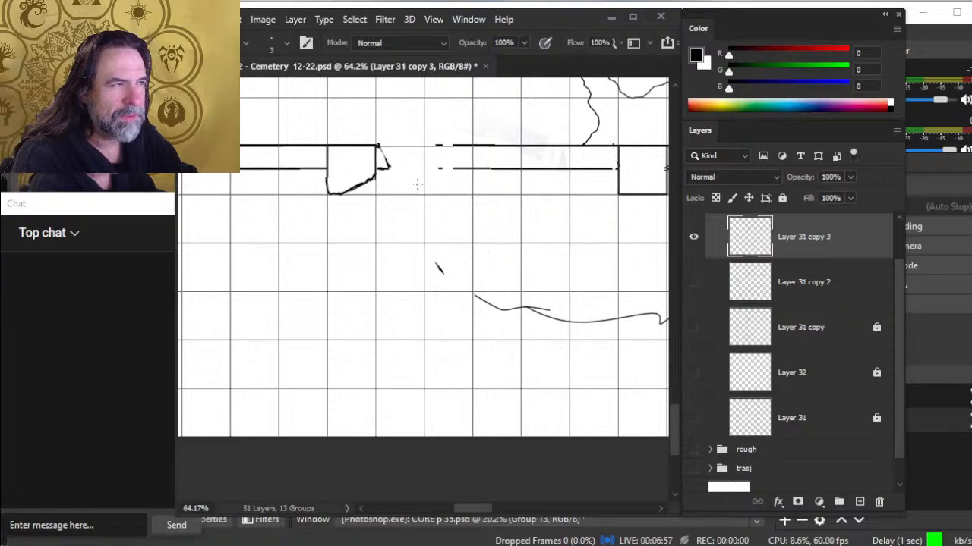
mouse_move(416, 158)
left_mouse_down()
mouse_move(404, 167)
mouse_move(416, 182)
left_mouse_up()
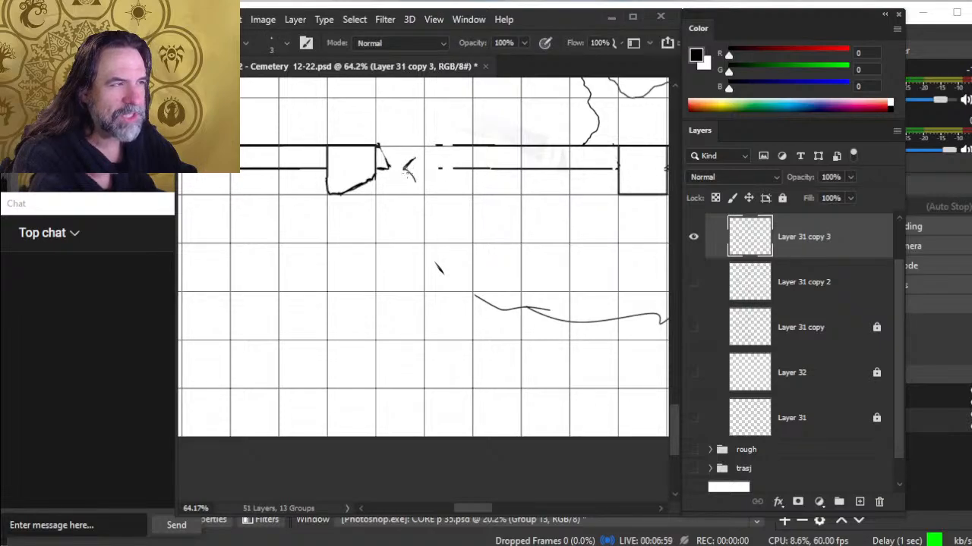
mouse_move(407, 149)
left_mouse_down()
mouse_move(405, 170)
mouse_move(423, 171)
mouse_move(396, 190)
left_mouse_up()
key("e")
Brush the diamond-shaped outline of a fallen wall slab below the gap beside the broken post
key("b")
mouse_move(407, 151)
left_mouse_down()
mouse_move(400, 185)
mouse_move(422, 170)
mouse_move(395, 180)
mouse_move(402, 209)
left_mouse_up()
key("e")
key("b")
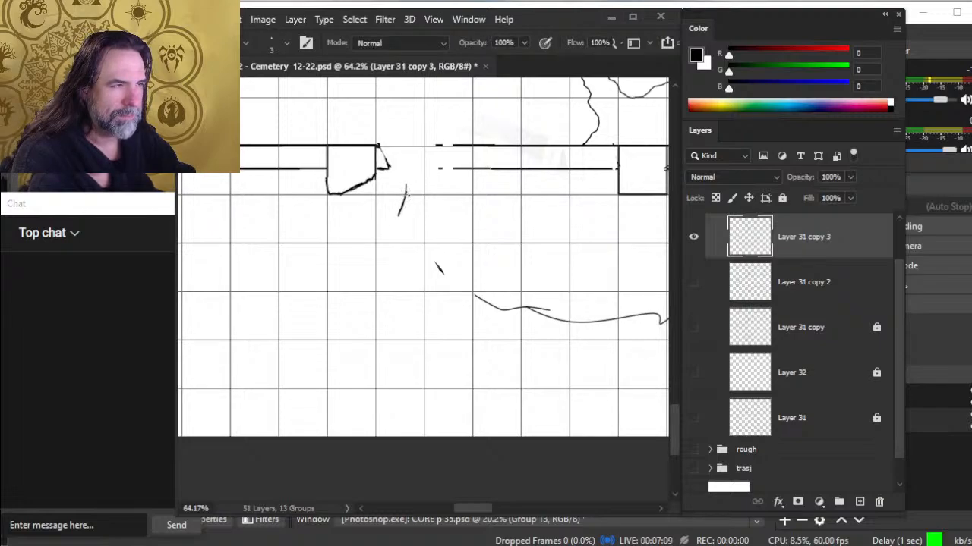
mouse_move(406, 195)
left_mouse_down()
mouse_move(393, 228)
mouse_move(428, 278)
left_mouse_up()
mouse_move(408, 189)
left_mouse_down()
mouse_move(441, 231)
mouse_move(439, 259)
mouse_move(444, 290)
left_mouse_up()
mouse_move(400, 224)
left_mouse_down()
mouse_move(383, 259)
mouse_move(377, 252)
mouse_move(374, 283)
left_mouse_up()
left_click_drag(374, 279, 400, 292)
left_click_drag(396, 225, 386, 234)
left_click_drag(377, 269, 415, 313)
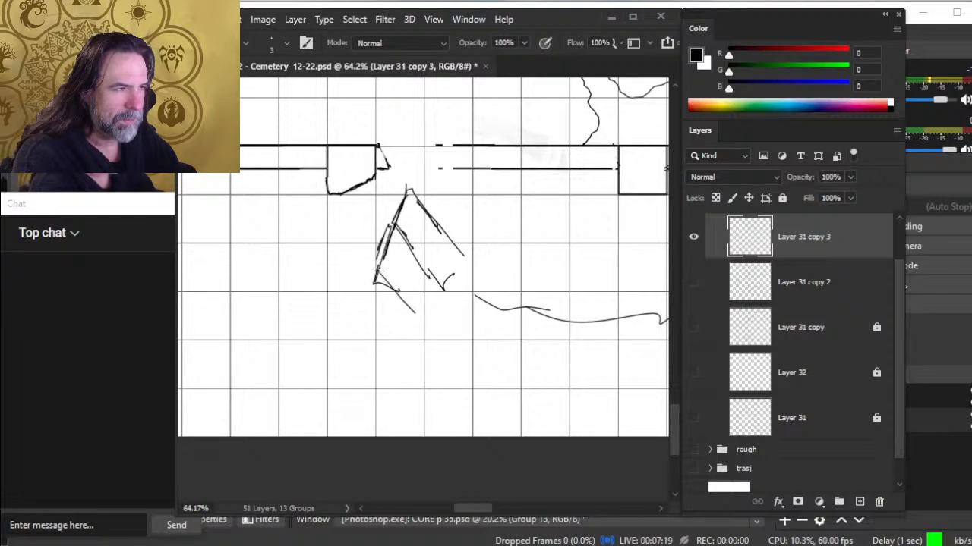
mouse_move(385, 283)
left_mouse_down()
mouse_move(425, 319)
mouse_move(462, 249)
left_mouse_up()
Erase the overlapping inner lines and rough corners of the fallen slab
key("e")
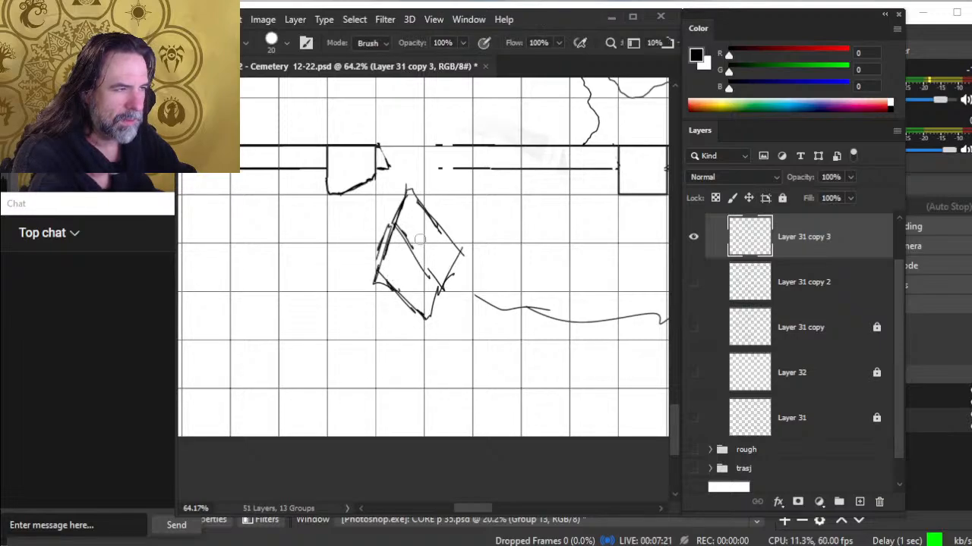
mouse_move(410, 231)
left_mouse_down()
mouse_move(429, 277)
mouse_move(400, 230)
mouse_move(439, 290)
mouse_move(377, 263)
mouse_move(387, 232)
mouse_move(403, 262)
left_mouse_up()
key("b")
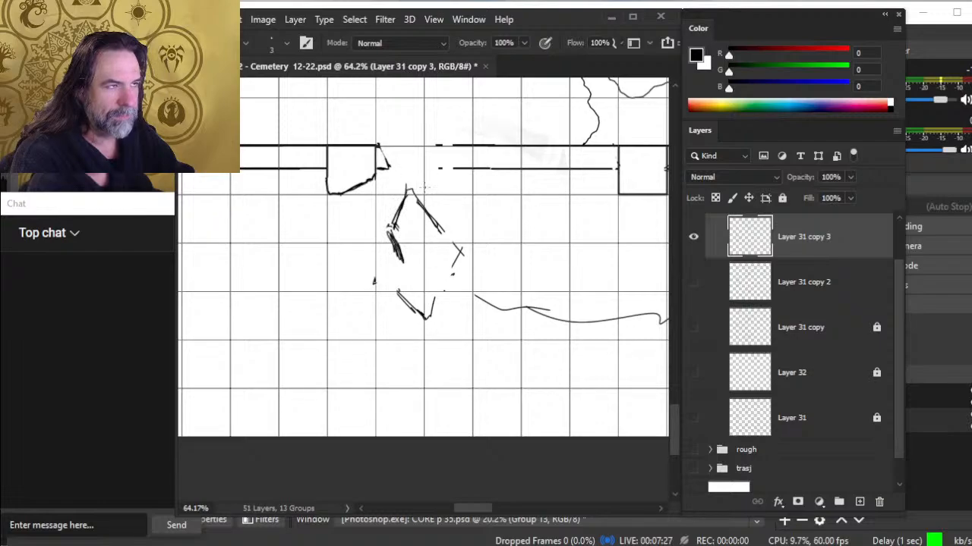
Lasso the fallen slab, move it up into the wall gap, and deselect it
key("l")
mouse_move(425, 172)
left_mouse_down()
mouse_move(377, 350)
mouse_move(438, 317)
mouse_move(463, 278)
mouse_move(429, 173)
left_mouse_up()
key("v")
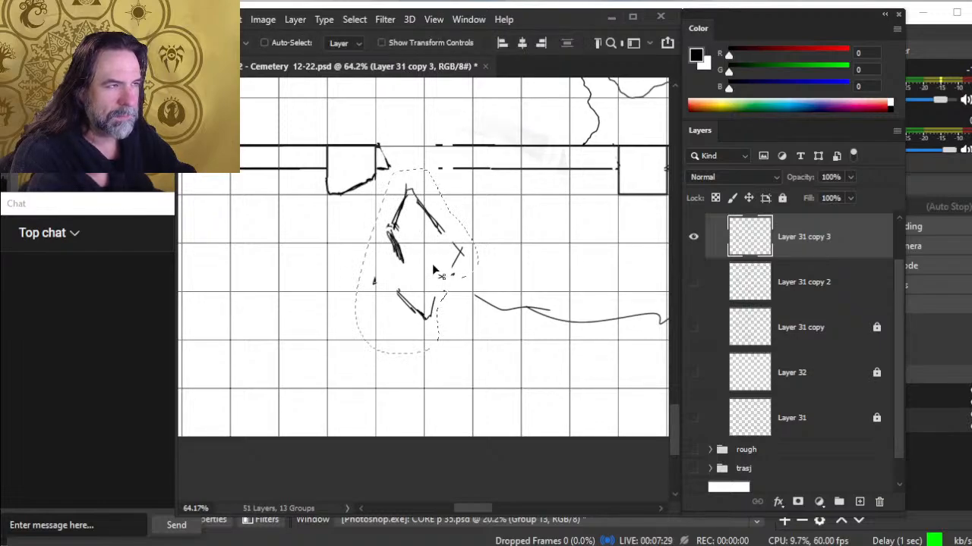
left_click_drag(433, 268, 437, 235)
key("l")
key("ctrl+d")
Redraw the slab's left and right sides with a ragged lower edge, erasing the old fragments
key("b")
key("e")
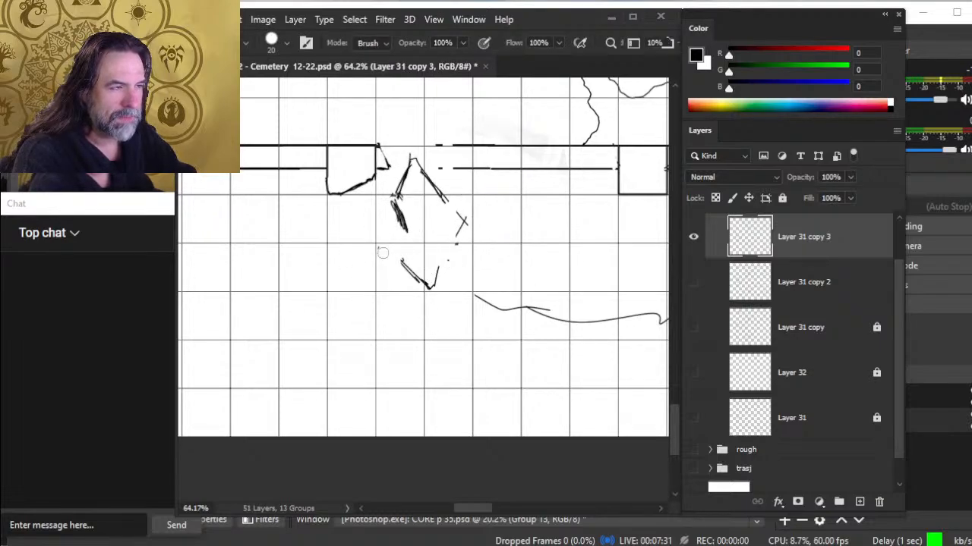
key("b")
mouse_move(362, 230)
left_mouse_down()
mouse_move(352, 260)
mouse_move(434, 287)
mouse_move(394, 202)
mouse_move(381, 243)
mouse_move(423, 270)
mouse_move(450, 267)
mouse_move(462, 244)
mouse_move(455, 208)
left_mouse_up()
key("e")
key("b")
key("e")
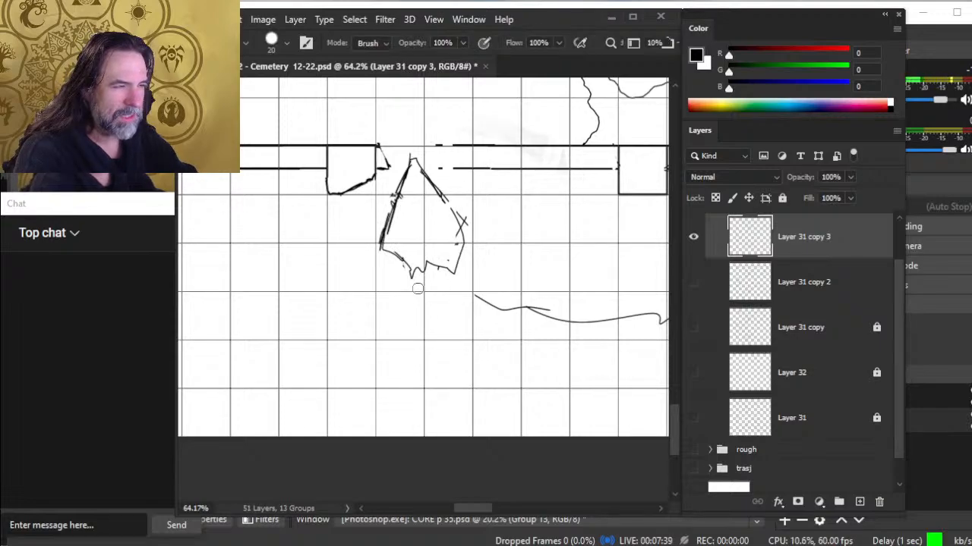
Reshape the slab into a narrower block with a pointed lower end and jagged right side, erasing the leftover lines
key("b")
mouse_move(416, 284)
left_mouse_down()
mouse_move(417, 268)
mouse_move(394, 260)
mouse_move(421, 253)
mouse_move(460, 268)
mouse_move(425, 262)
mouse_move(439, 263)
left_mouse_up()
key("e")
key("b")
key("e")
mouse_move(422, 253)
left_mouse_down()
mouse_move(424, 265)
mouse_move(432, 261)
left_mouse_up()
key("b")
left_click_drag(433, 182, 455, 270)
key("e")
key("b")
key("e")
key("b")
Sketch a second, smaller rubble block right of the slab and erase the upper wall line above it
mouse_move(442, 189)
left_mouse_down()
mouse_move(484, 212)
mouse_move(454, 227)
mouse_move(495, 239)
left_mouse_up()
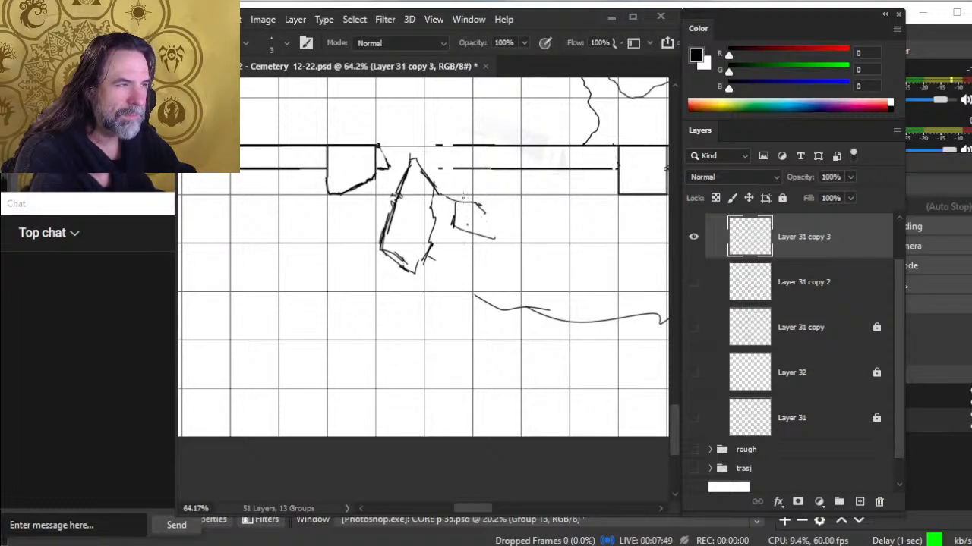
left_click_drag(452, 193, 501, 196)
key("e")
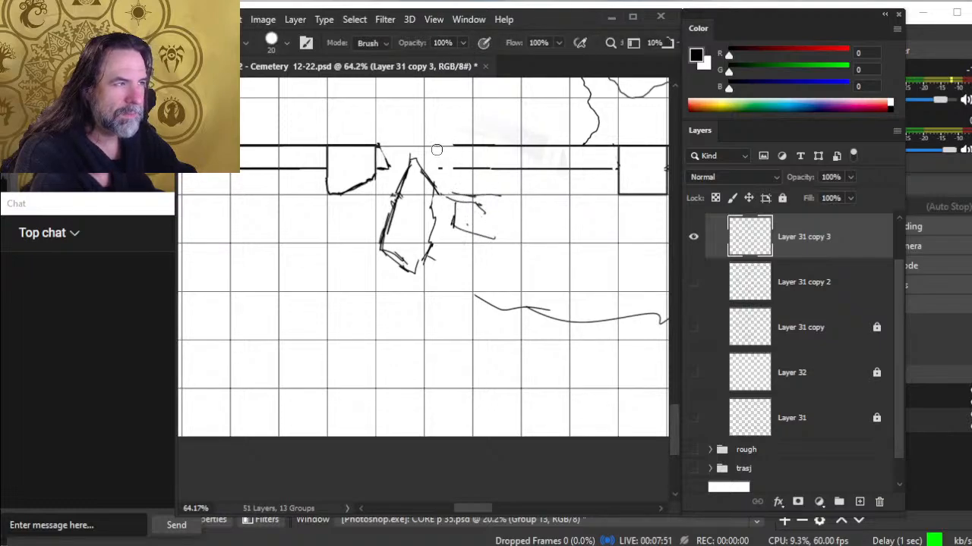
mouse_move(454, 145)
left_mouse_down()
mouse_move(583, 145)
mouse_move(509, 142)
left_mouse_up()
key("b")
key("e")
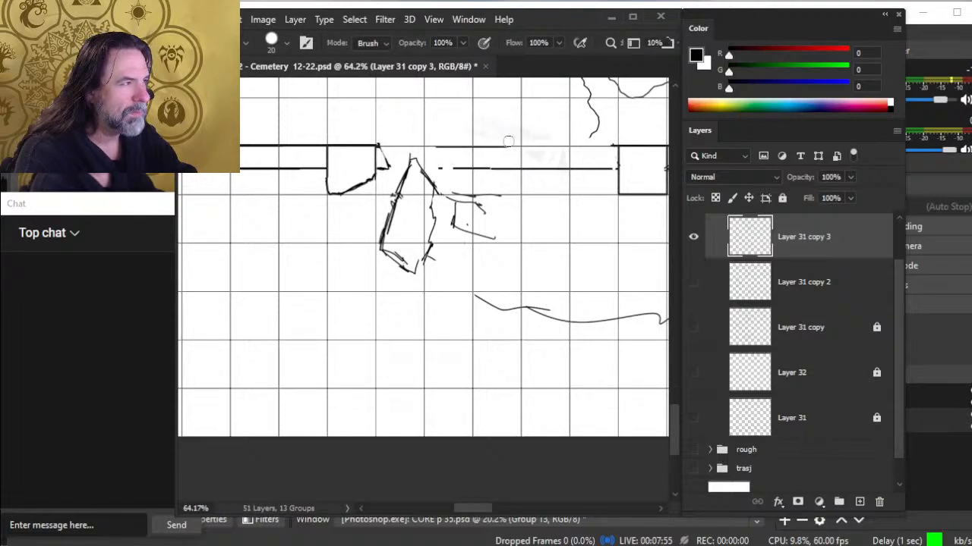
Erase the next square post to the right along the lower wall, including the wall line ends touching it
left_click_drag(572, 180, 404, 300)
key("z")
left_click_drag(471, 262, 406, 251)
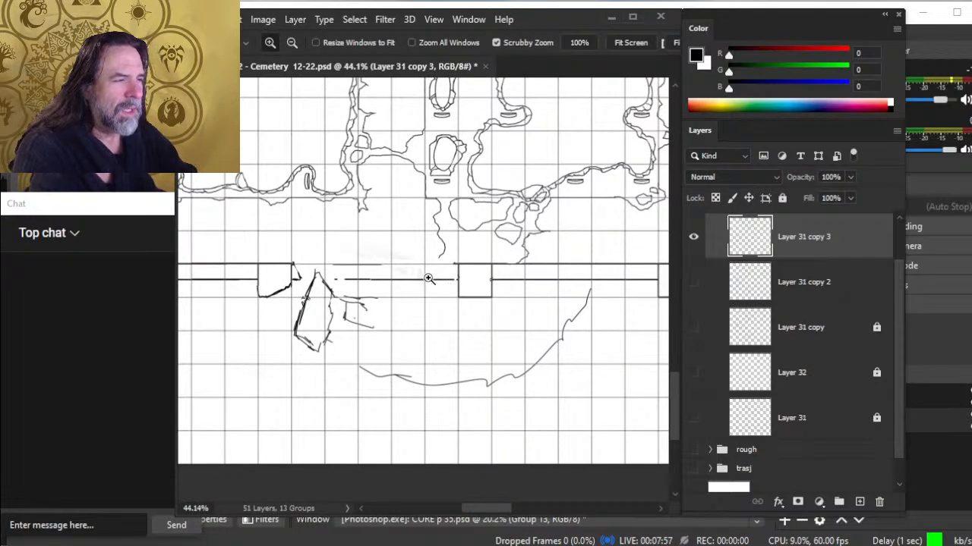
key("b")
key("e")
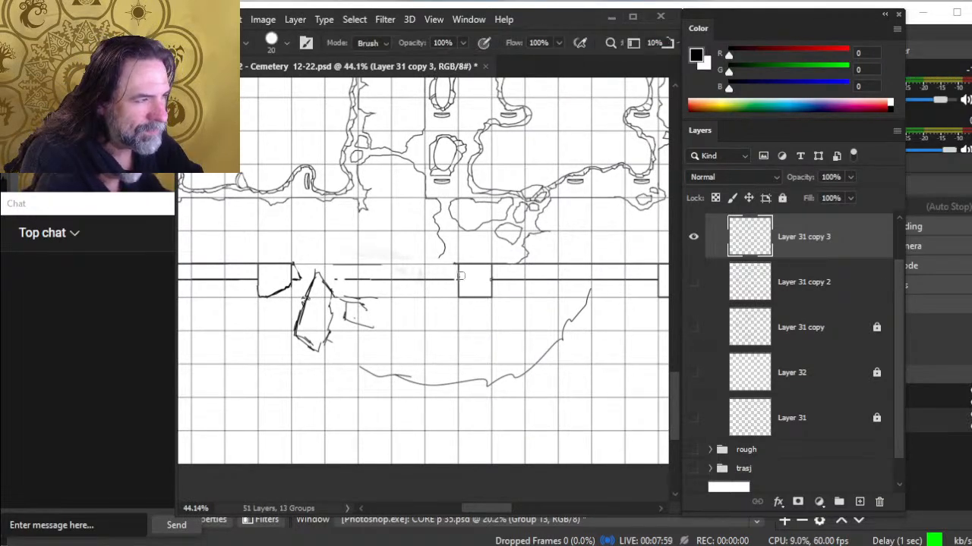
mouse_move(474, 262)
left_mouse_down()
mouse_move(462, 261)
mouse_move(458, 298)
left_mouse_up()
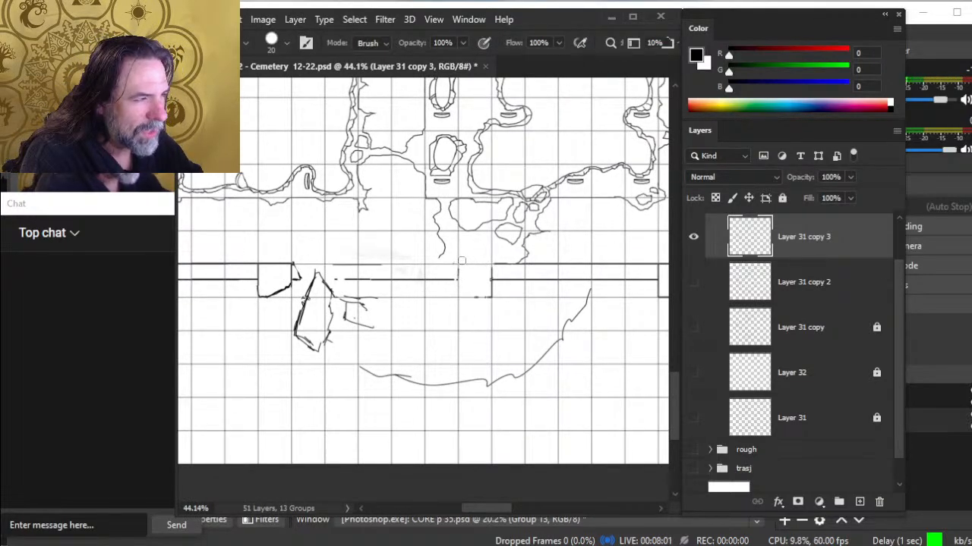
left_click_drag(491, 266, 491, 297)
left_click_drag(455, 268, 456, 279)
Sketch a tall, slightly tilted fallen post below the erased square post, erasing the overshooting strokes at its lower end and right side
key("b")
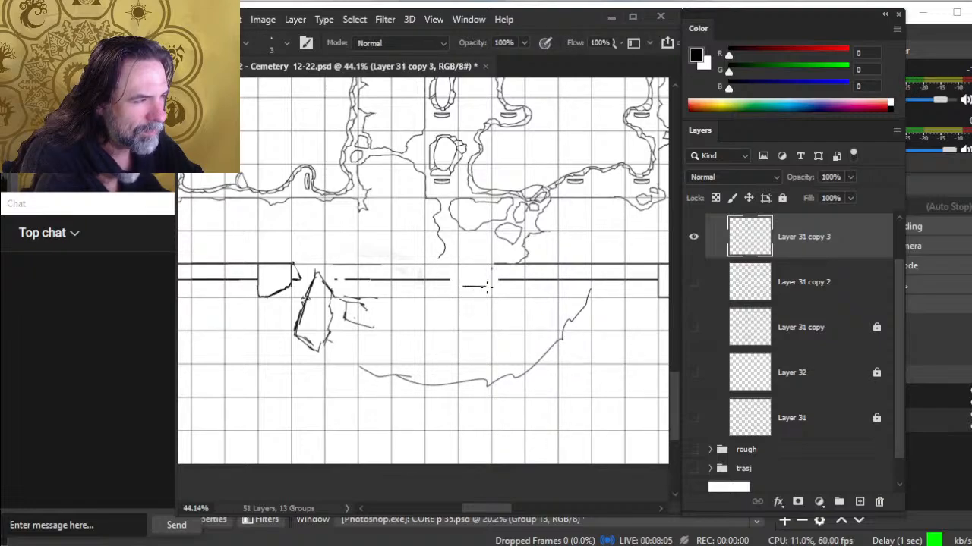
key("e")
key("b")
mouse_move(458, 291)
left_mouse_down()
mouse_move(486, 286)
mouse_move(468, 315)
mouse_move(476, 379)
mouse_move(521, 368)
mouse_move(501, 360)
mouse_move(514, 354)
mouse_move(494, 290)
mouse_move(501, 326)
left_mouse_up()
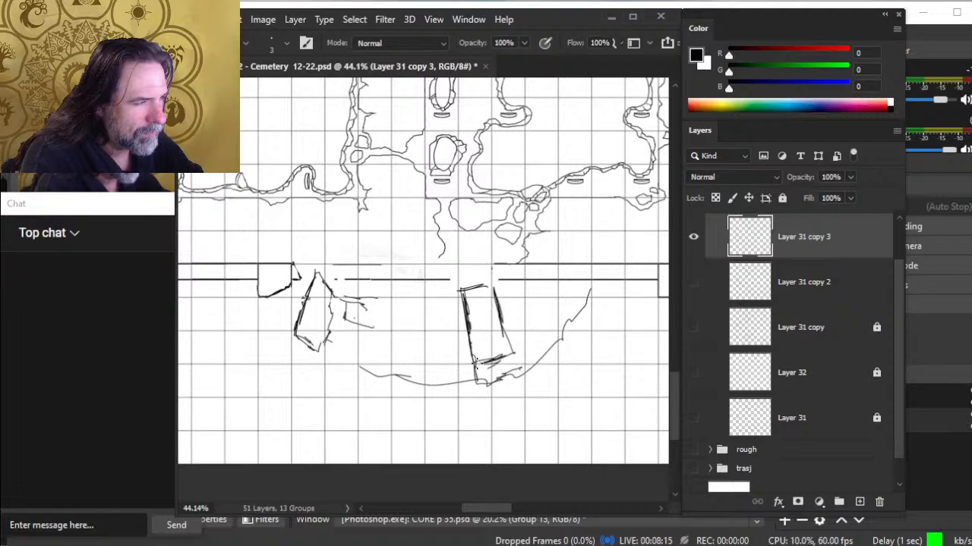
mouse_move(492, 282)
left_mouse_down()
mouse_move(505, 349)
mouse_move(520, 358)
mouse_move(501, 383)
left_mouse_up()
key("e")
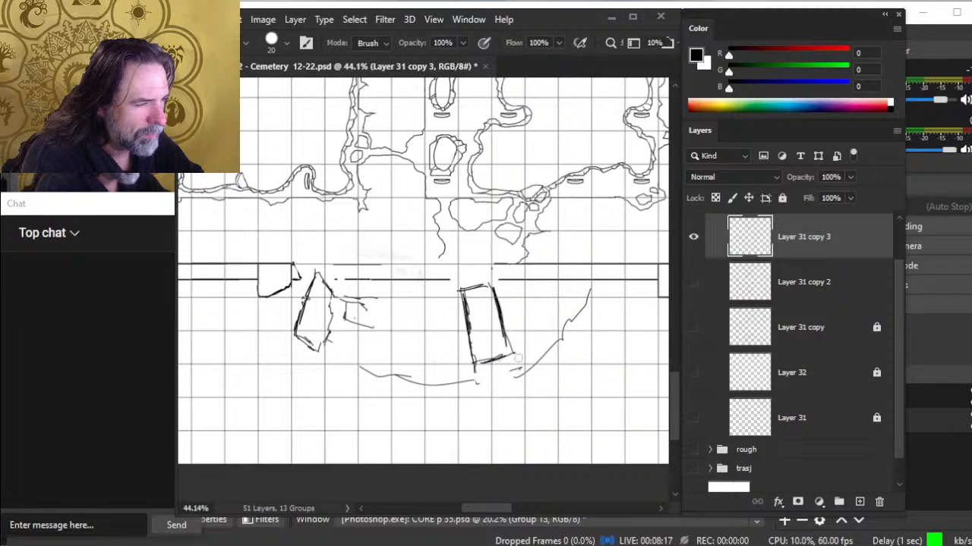
left_click_drag(502, 317, 516, 366)
key("b")
Erase the second rubble block's old outline and redraw its upper, left and lower edges larger and slanted
key("e")
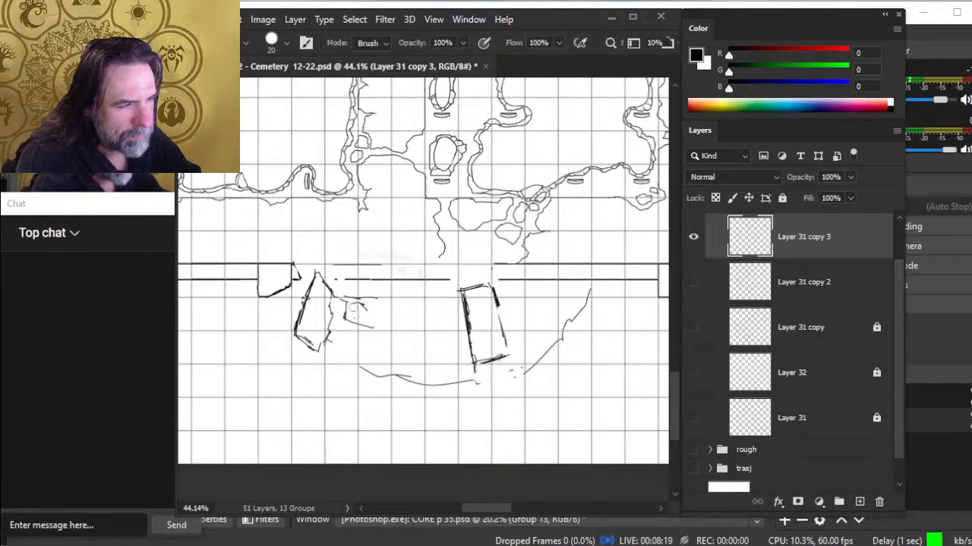
mouse_move(360, 326)
left_mouse_down()
mouse_move(348, 305)
mouse_move(345, 342)
mouse_move(362, 349)
left_mouse_up()
key("b")
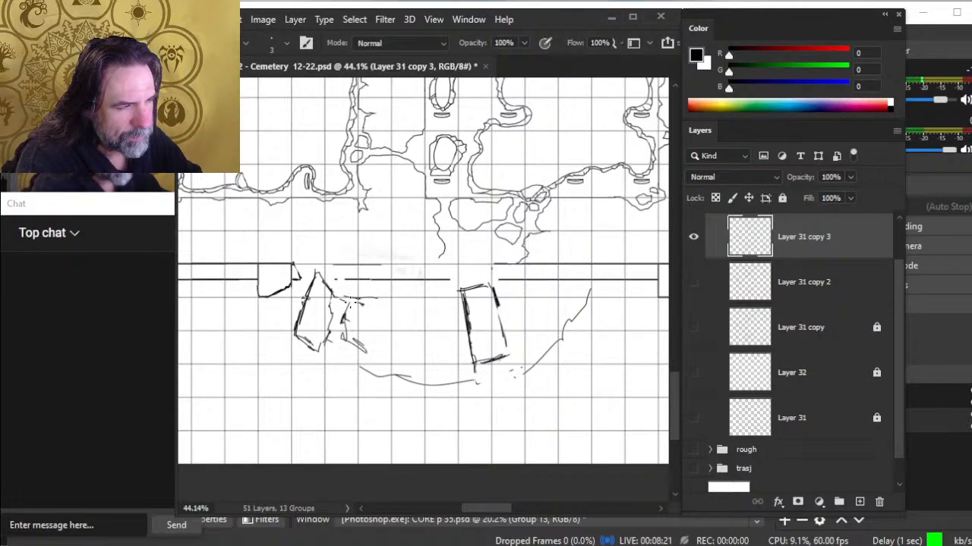
left_click_drag(351, 299, 364, 309)
left_click_drag(363, 344, 372, 354)
left_click_drag(362, 306, 391, 327)
Erase the lower end of the narrow slab and redraw it shorter with a slanted lower-left edge
key("e")
mouse_move(317, 351)
left_mouse_down()
mouse_move(300, 326)
mouse_move(306, 348)
left_mouse_up()
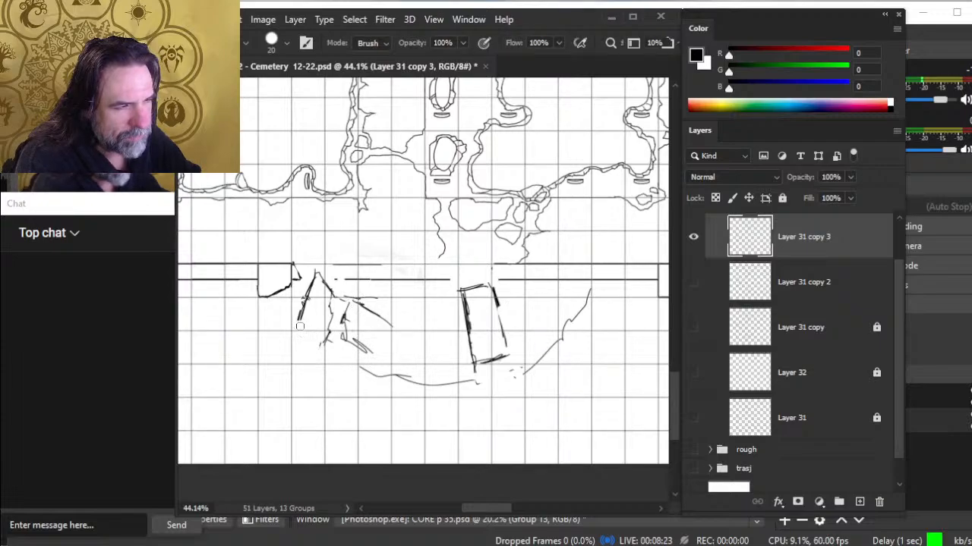
key("b")
mouse_move(300, 314)
left_mouse_down()
mouse_move(328, 350)
mouse_move(298, 323)
left_mouse_up()
mouse_move(298, 322)
left_mouse_down()
mouse_move(317, 347)
mouse_move(351, 353)
left_mouse_up()
key("e")
Close the second rubble block with a longer jagged left side, a lower edge and a right side, erasing stray strokes
key("b")
mouse_move(343, 342)
left_mouse_down()
mouse_move(365, 361)
mouse_move(343, 361)
left_mouse_up()
mouse_move(346, 336)
left_mouse_down()
mouse_move(347, 361)
mouse_move(384, 332)
mouse_move(366, 355)
mouse_move(370, 370)
mouse_move(358, 359)
mouse_move(377, 375)
left_mouse_up()
key("e")
key("b")
Erase the wall lines above the rubble and draw a small flat block in the gap with a size 4 brush, trimming its outline
key("e")
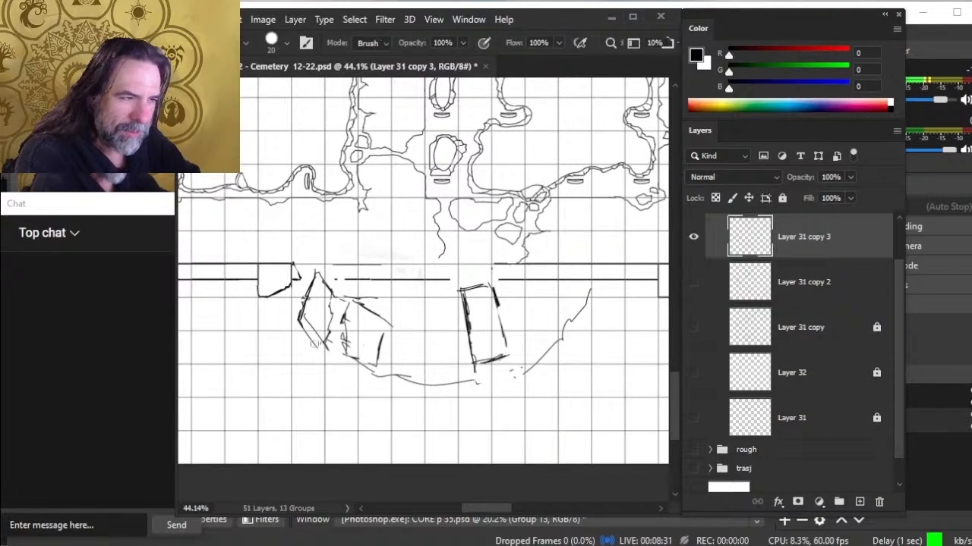
mouse_move(381, 279)
left_mouse_down()
mouse_move(343, 280)
mouse_move(429, 279)
left_mouse_up()
key("b")
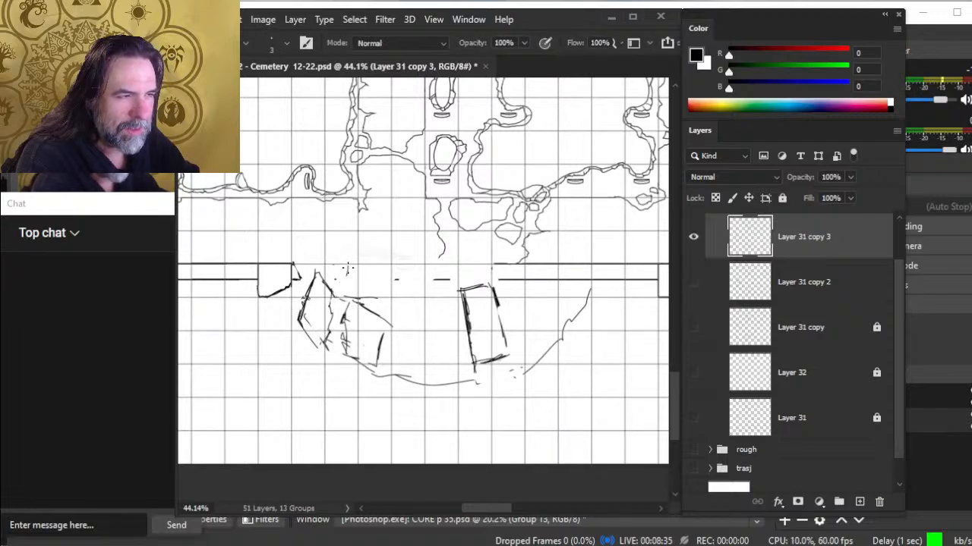
key("bracketright")
left_click_drag(345, 265, 347, 279)
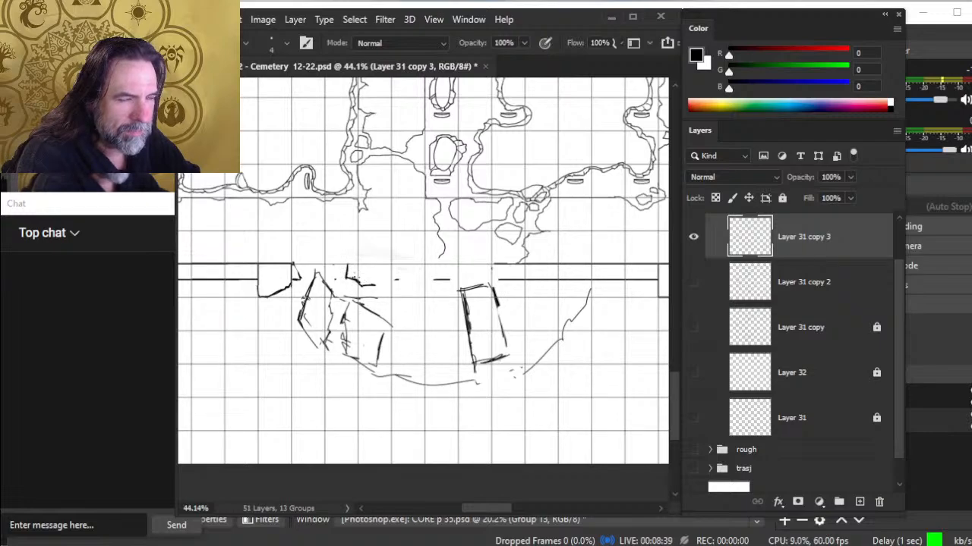
key("e")
left_click_drag(347, 266, 374, 286)
key("b")
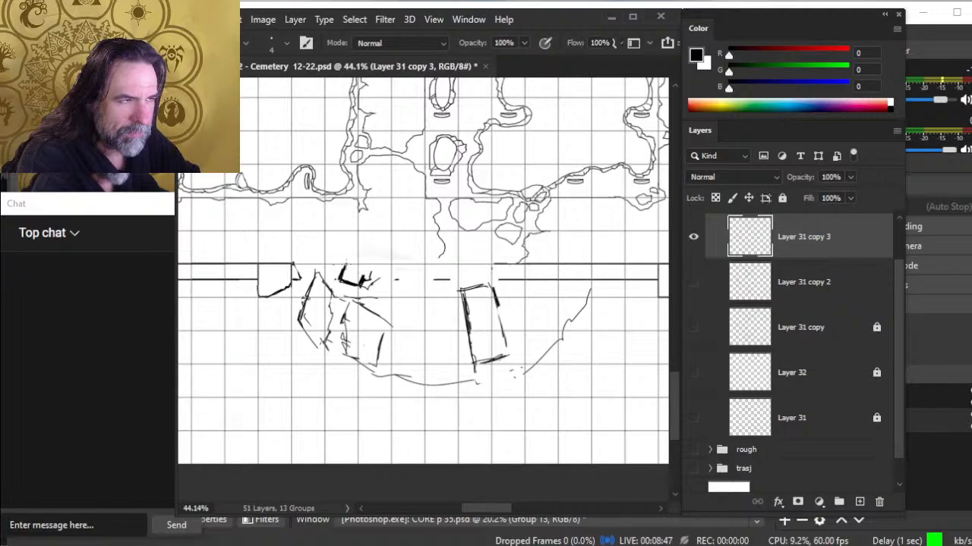
key("e")
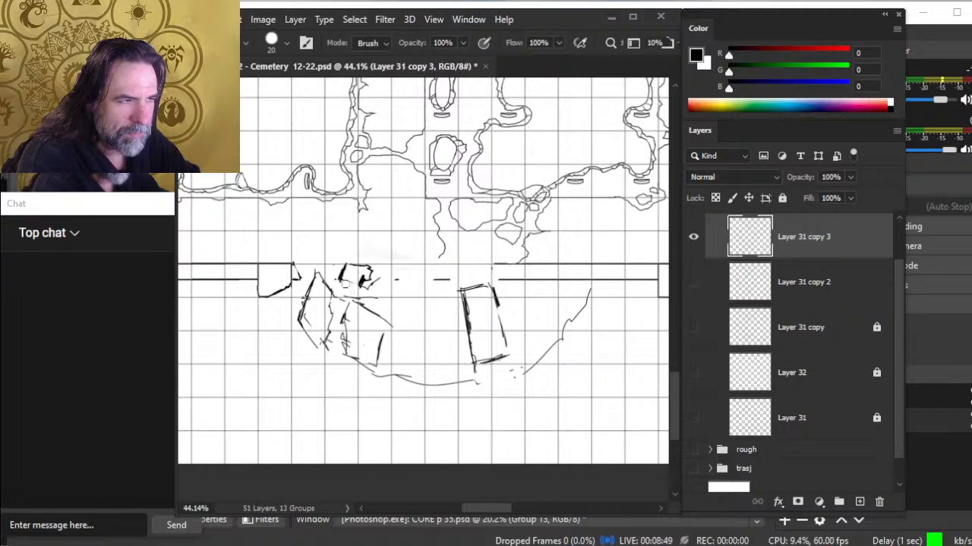
mouse_move(341, 283)
left_mouse_down()
mouse_move(371, 286)
mouse_move(346, 281)
mouse_move(374, 270)
left_mouse_up()
key("b")
key("e")
Draw the broken stump of the post above the fallen tilted post, and a small shard below the broken left post
key("b")
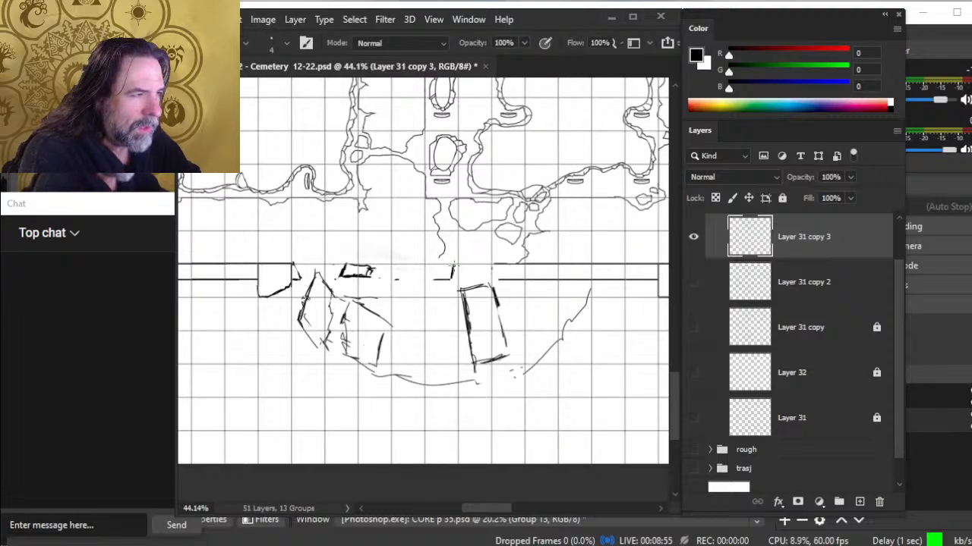
mouse_move(456, 261)
left_mouse_down()
mouse_move(457, 279)
mouse_move(470, 263)
mouse_move(493, 261)
left_mouse_up()
key("e")
key("b")
left_click_drag(456, 288, 466, 301)
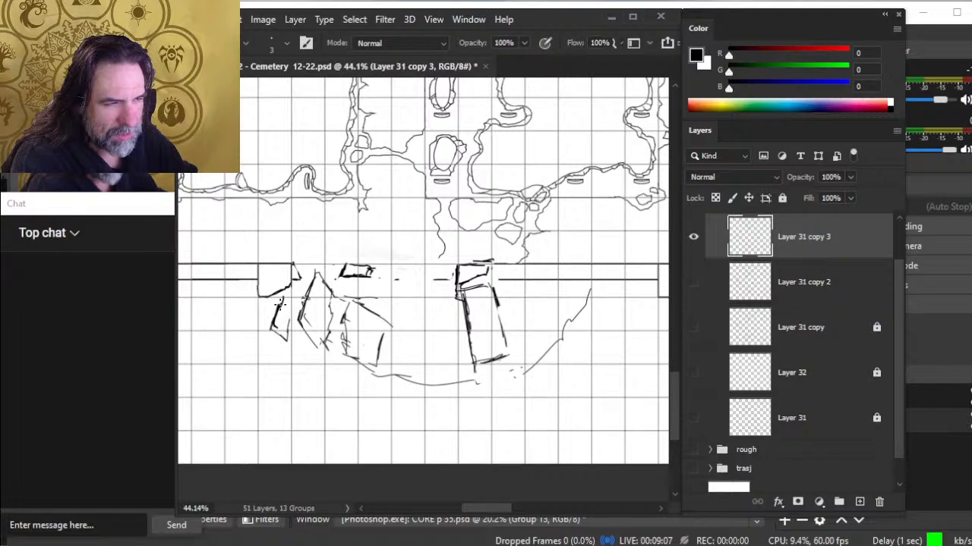
Erase the left part of the rubble boundary curve and sketch an angular block and an upright rectangular block in the middle
key("e")
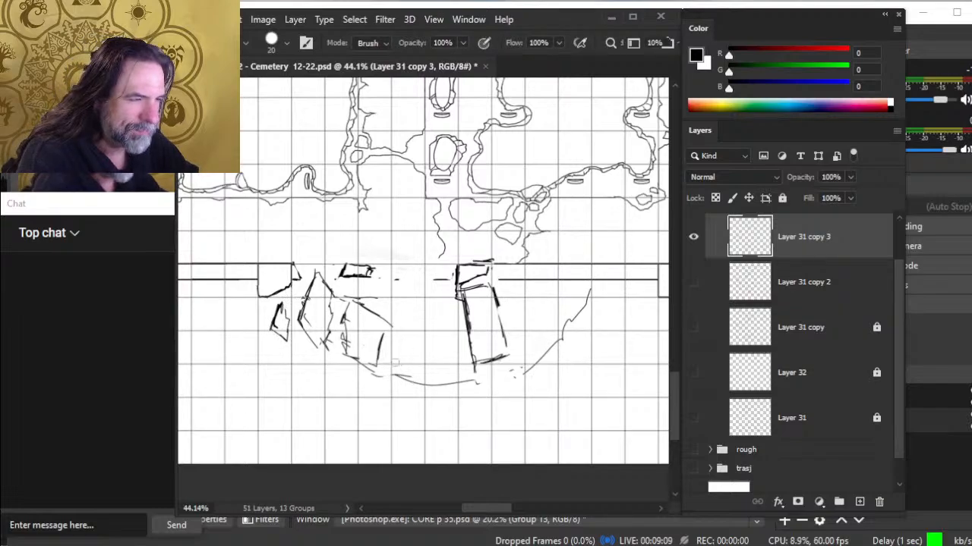
left_click_drag(392, 375, 430, 384)
key("b")
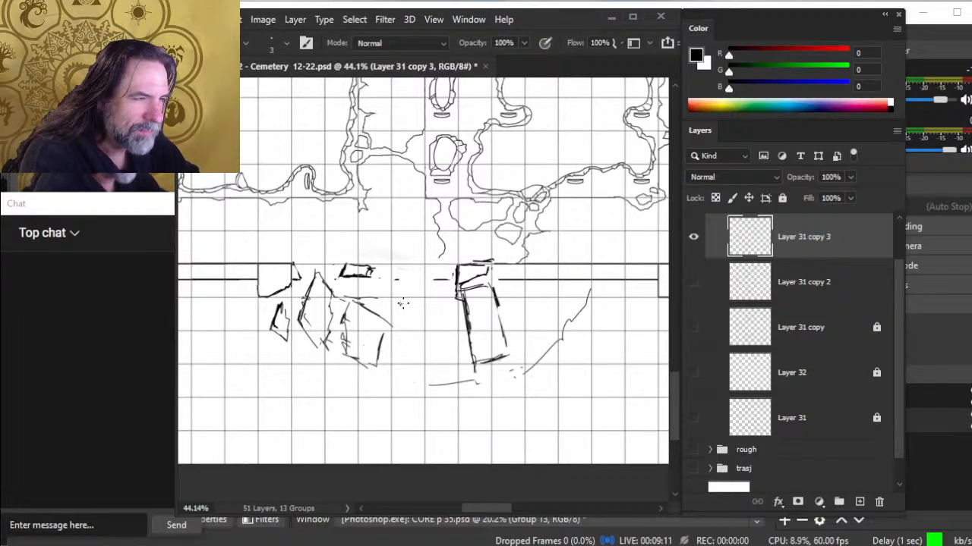
mouse_move(399, 295)
left_mouse_down()
mouse_move(430, 312)
mouse_move(416, 332)
left_mouse_up()
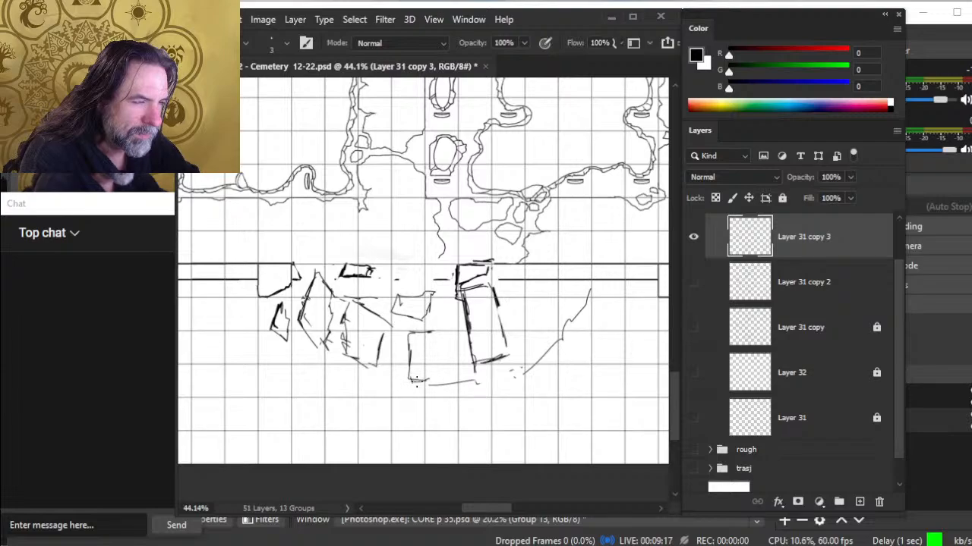
mouse_move(416, 381)
left_mouse_down()
mouse_move(442, 372)
mouse_move(421, 381)
mouse_move(434, 371)
left_mouse_up()
Erase the second block's lower right corner, redraw it with a broken edge, and draw an irregular stone below it
key("e")
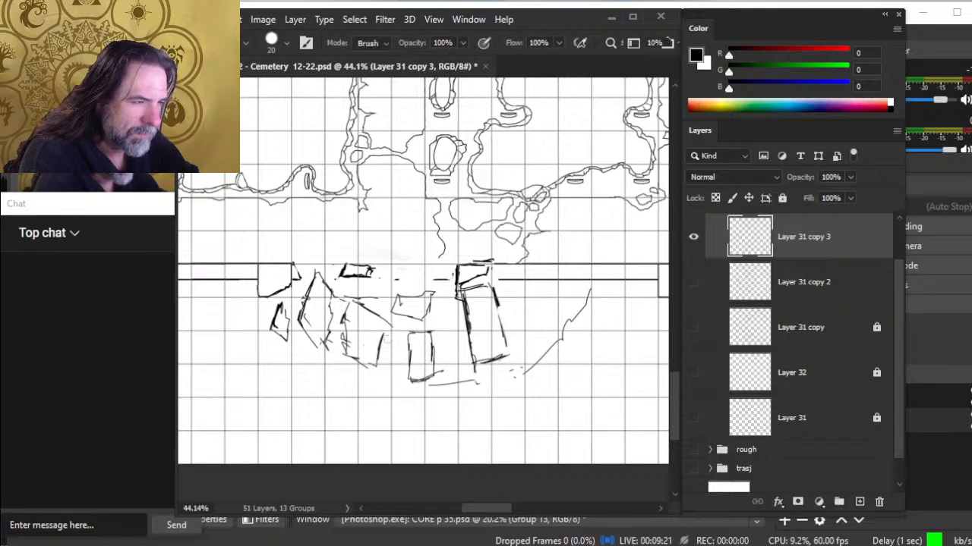
mouse_move(382, 334)
left_mouse_down()
mouse_move(362, 377)
mouse_move(379, 388)
mouse_move(395, 374)
mouse_move(360, 352)
left_mouse_up()
key("b")
key("e")
key("b")
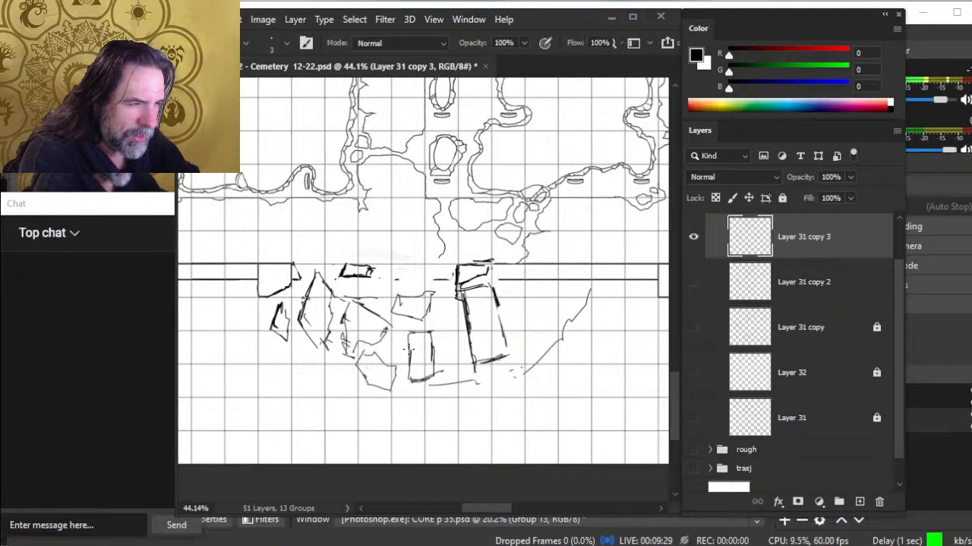
Trim the upright block's upper left corner, add a small stone beside it, and draw a small square stone below the flat wall block
key("e")
left_click_drag(410, 333, 410, 364)
key("b")
mouse_move(417, 321)
left_mouse_down()
mouse_move(409, 377)
mouse_move(394, 343)
mouse_move(411, 336)
mouse_move(400, 333)
left_mouse_up()
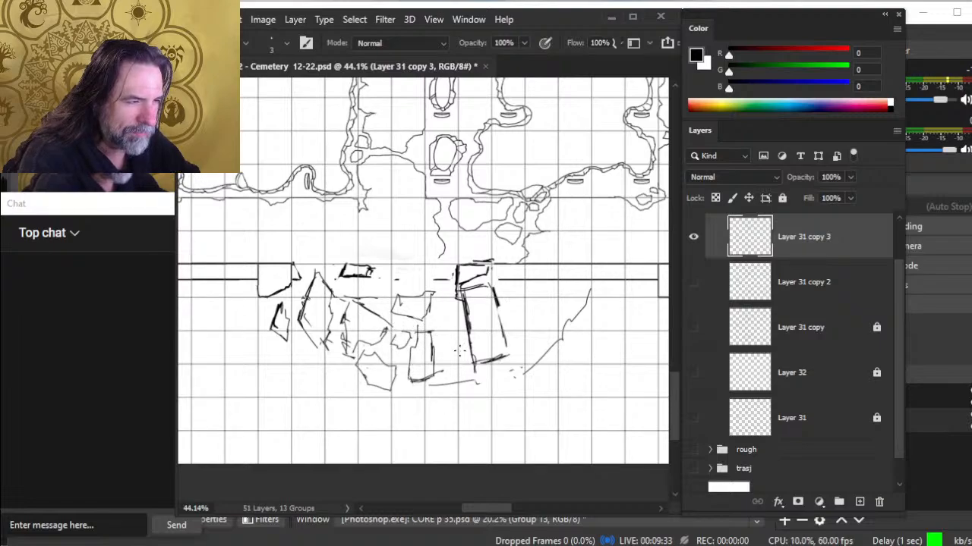
left_click_drag(454, 356, 422, 355)
left_click_drag(338, 282, 356, 297)
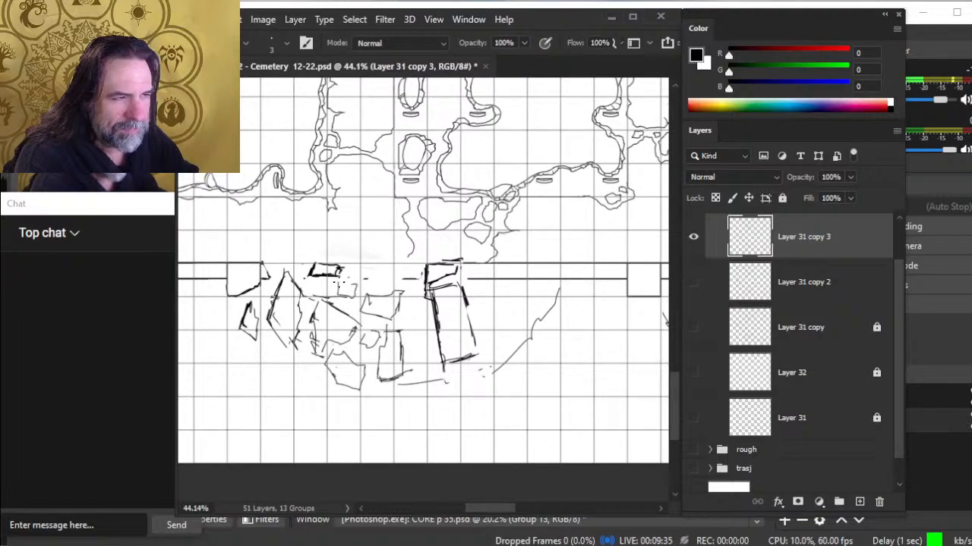
Draw a ragged edge descending from the ledge line above the left post toward the wall gap, erasing the old ledge line beside it
key("e")
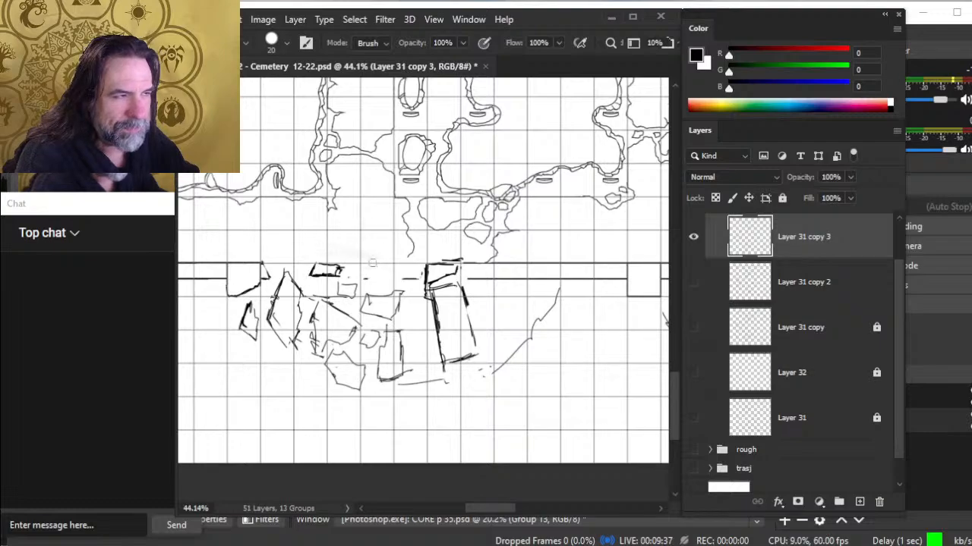
left_click_drag(330, 246, 375, 259)
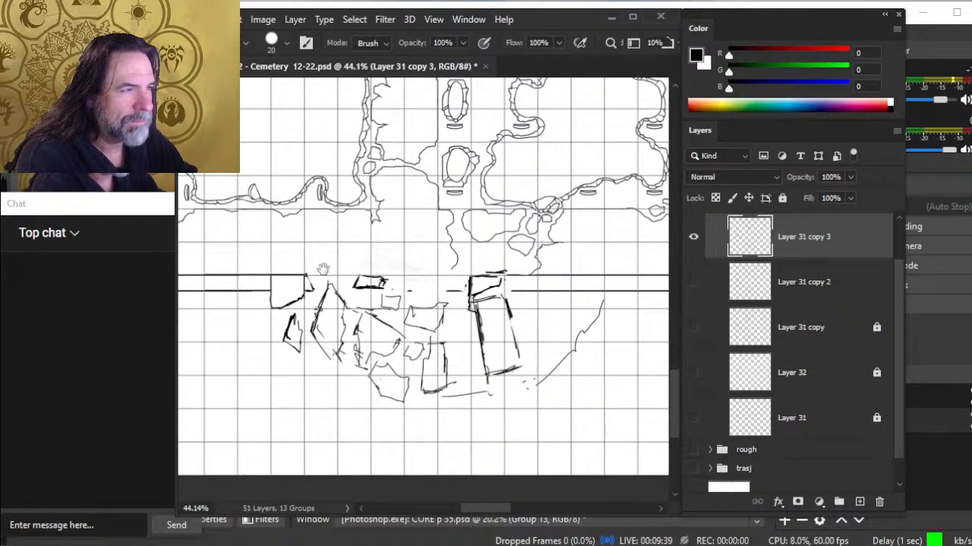
key("b")
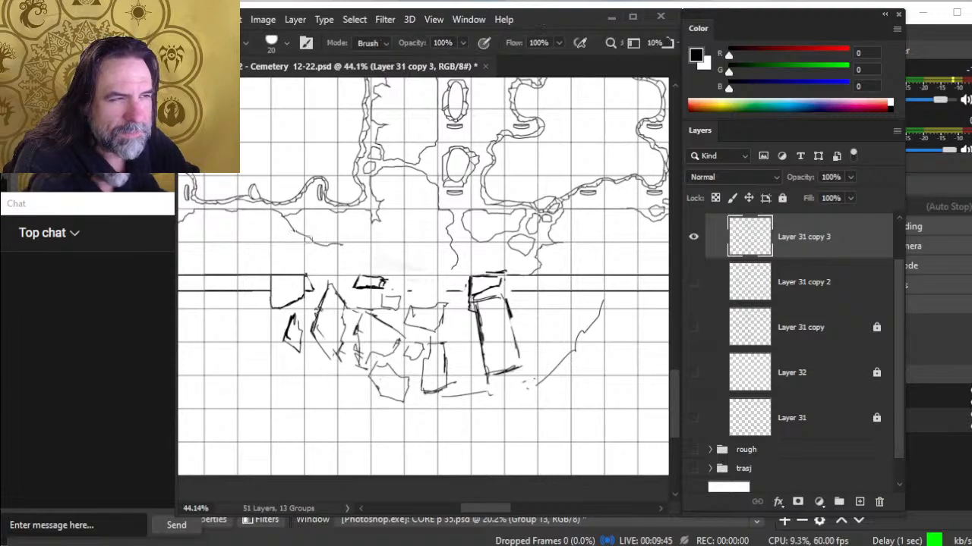
key("e")
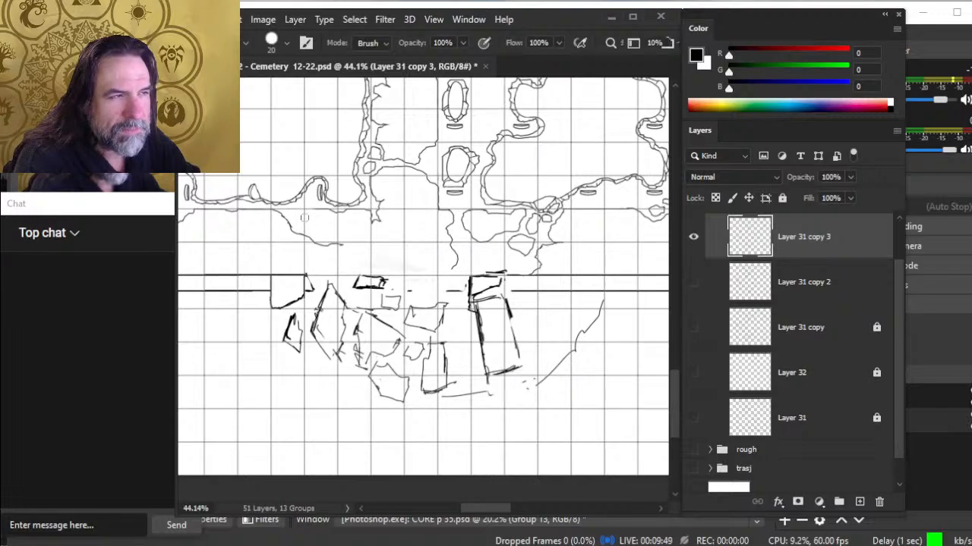
key("b")
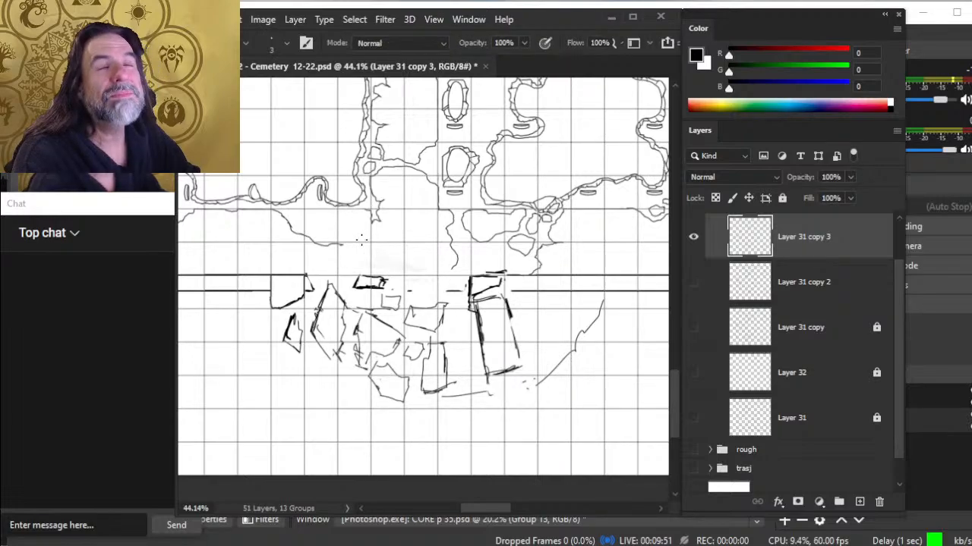
key("e")
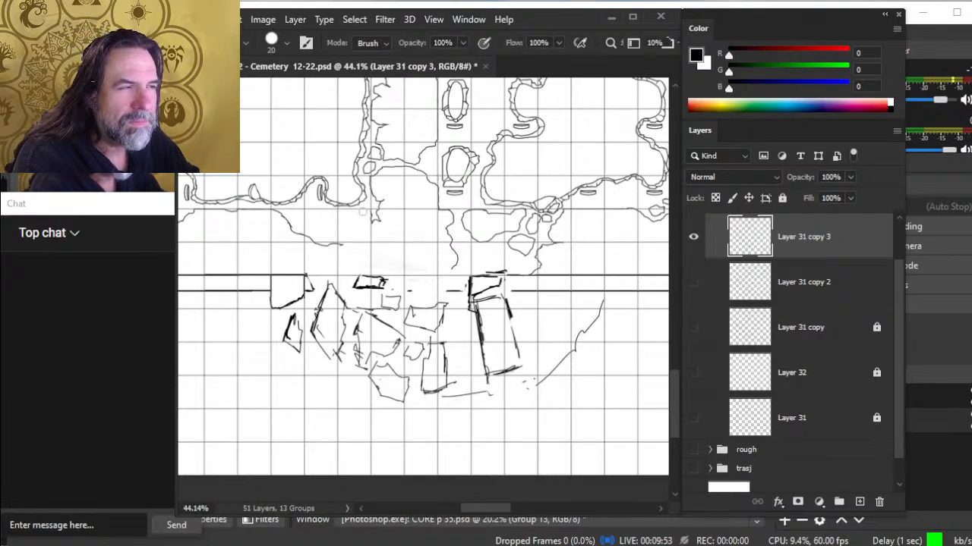
Erase the spiky end of the jagged vertical line above the wall gap and redraw it curving down toward the gap
key("b")
key("e")
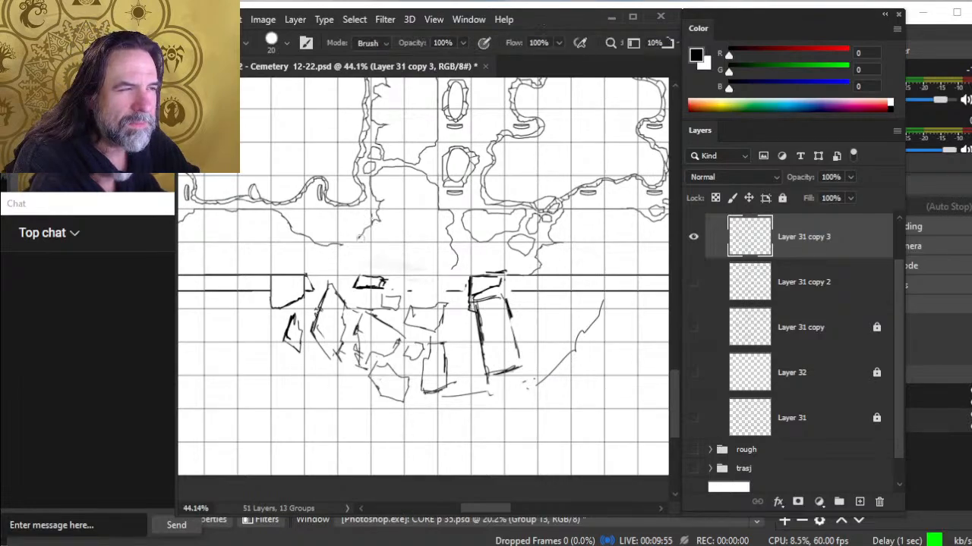
key("b")
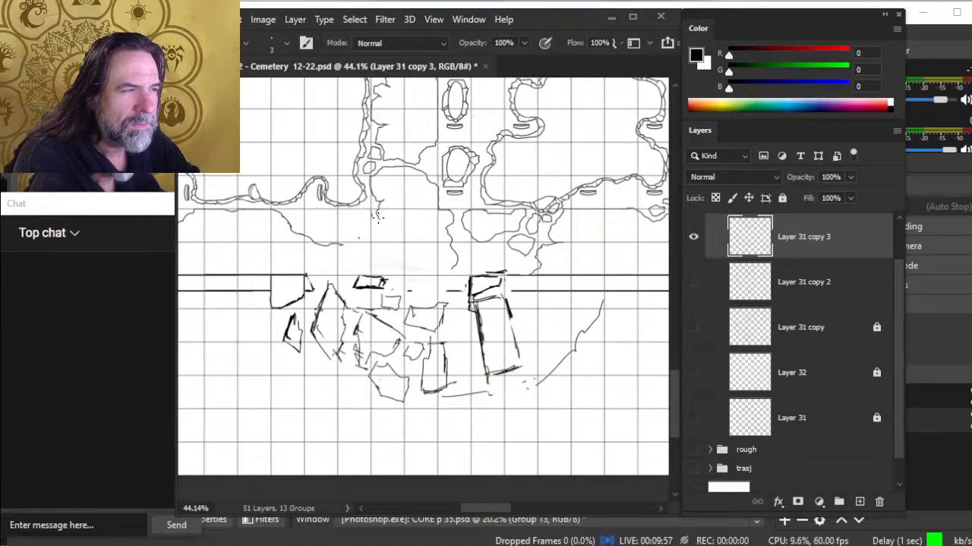
key("e")
key("b")
key("e")
key("b")
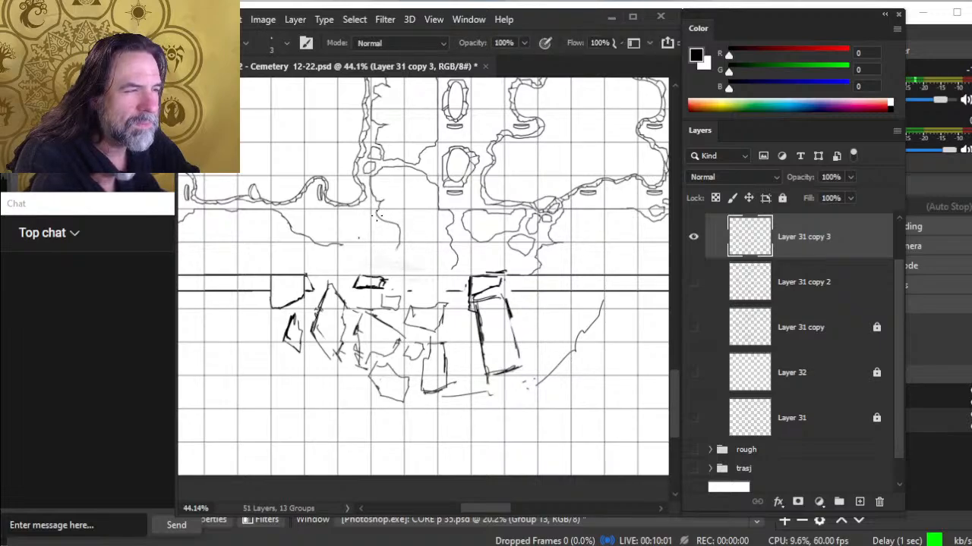
Extend the ragged left edge toward the wall gap and redraw the jagged vertical line down to meet it
left_click_drag(342, 246, 379, 261)
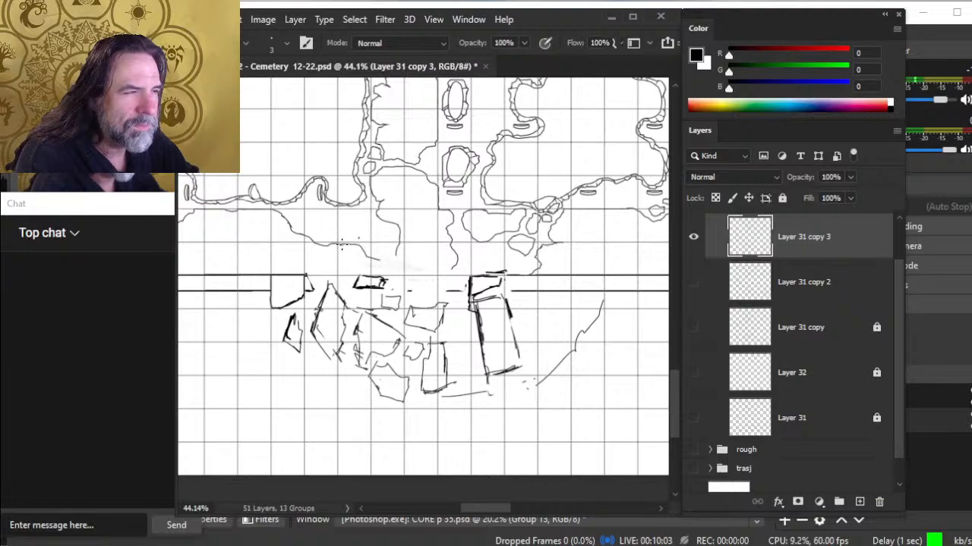
key("e")
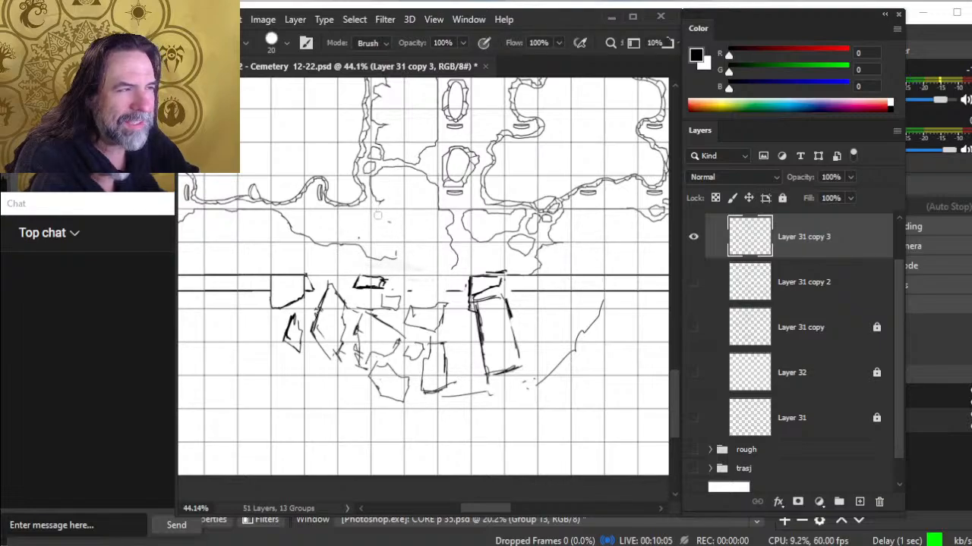
key("b")
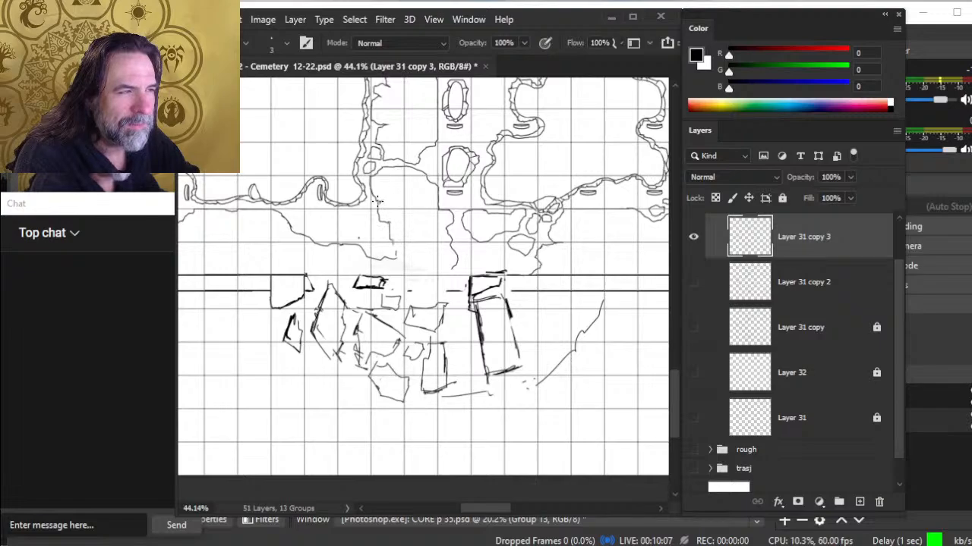
key("e")
key("b")
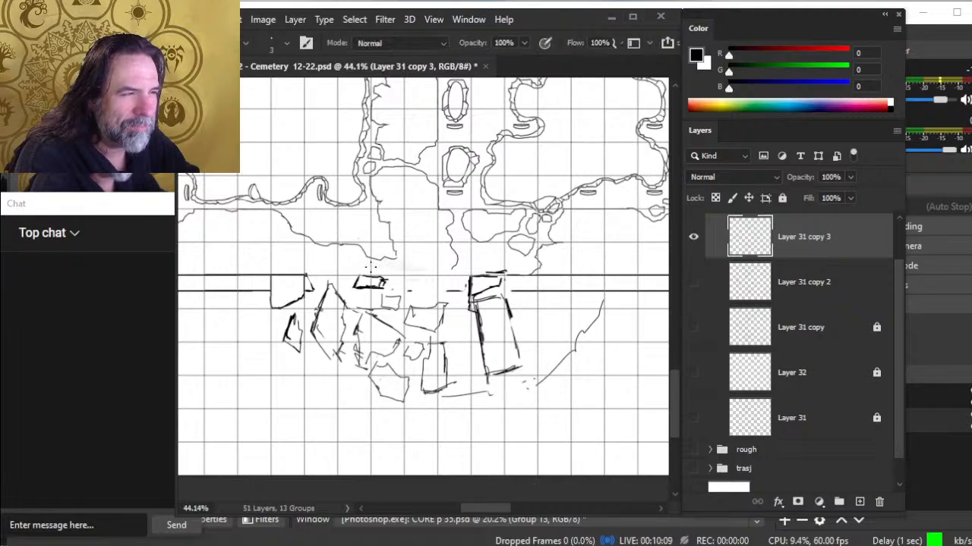
Erase the end of the ragged ledge edge above the left wall post and redraw it descending more steeply toward the wall
key("e")
key("b")
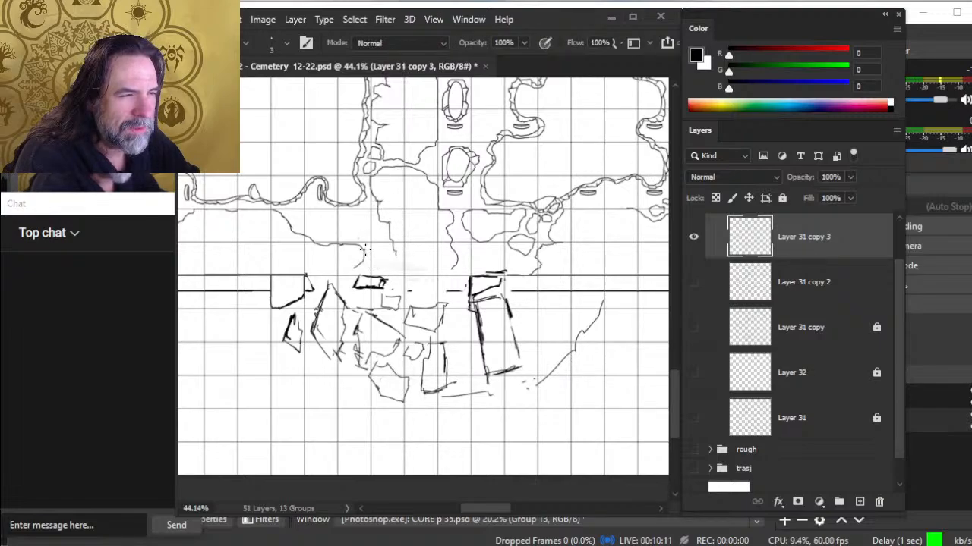
key("e")
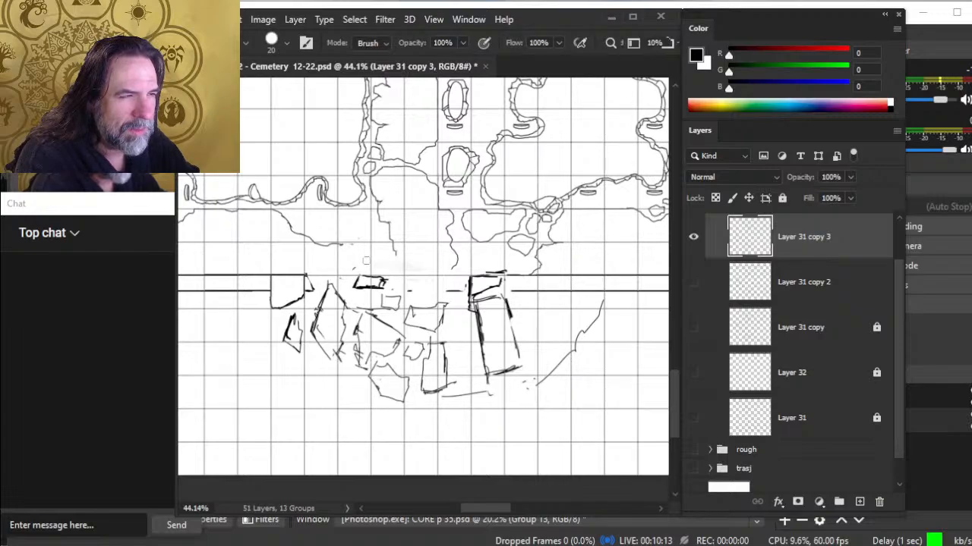
key("b")
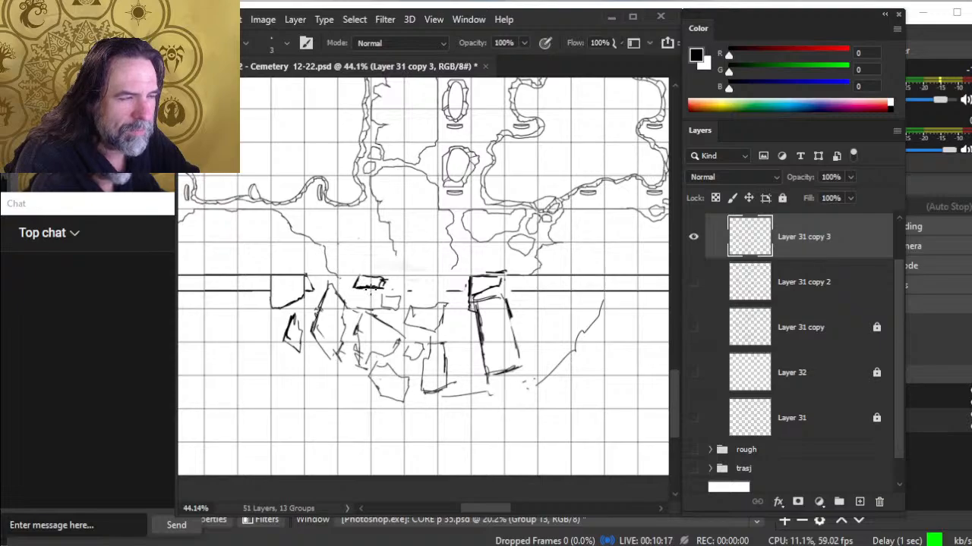
Erase the stray wall line beside the left post and redraw the ragged edge's lower tip hooking in to meet the wall
key("e")
left_click_drag(341, 279, 306, 275)
key("b")
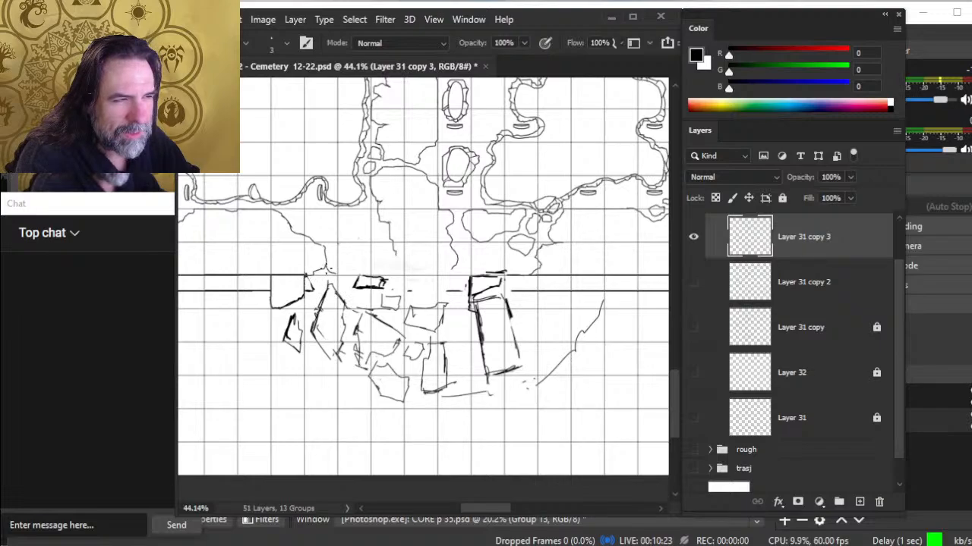
key("e")
key("b")
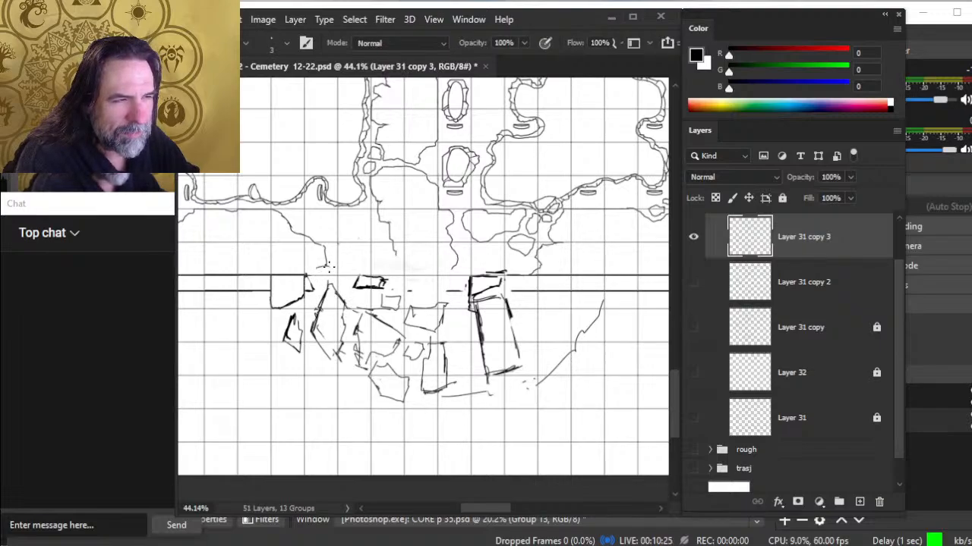
key("e")
left_click_drag(315, 279, 309, 274)
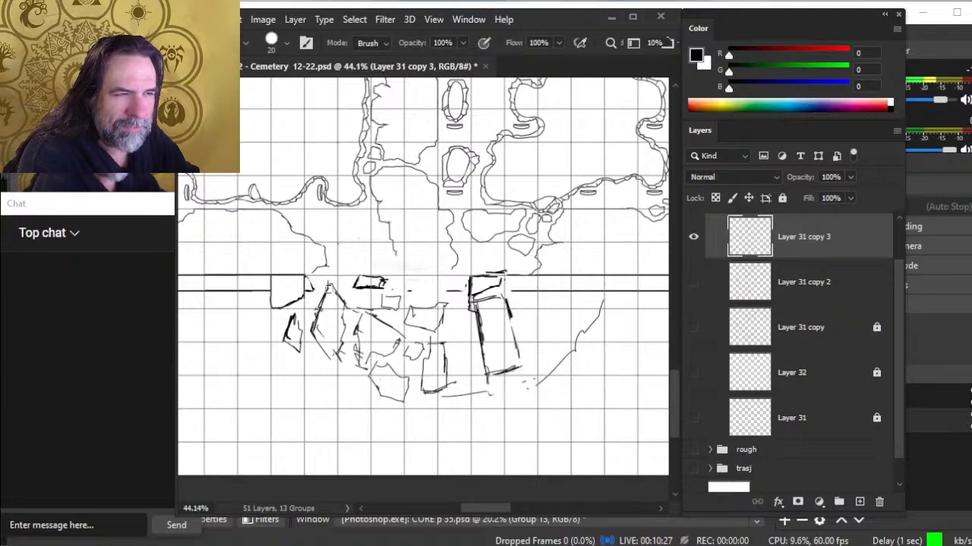
key("b")
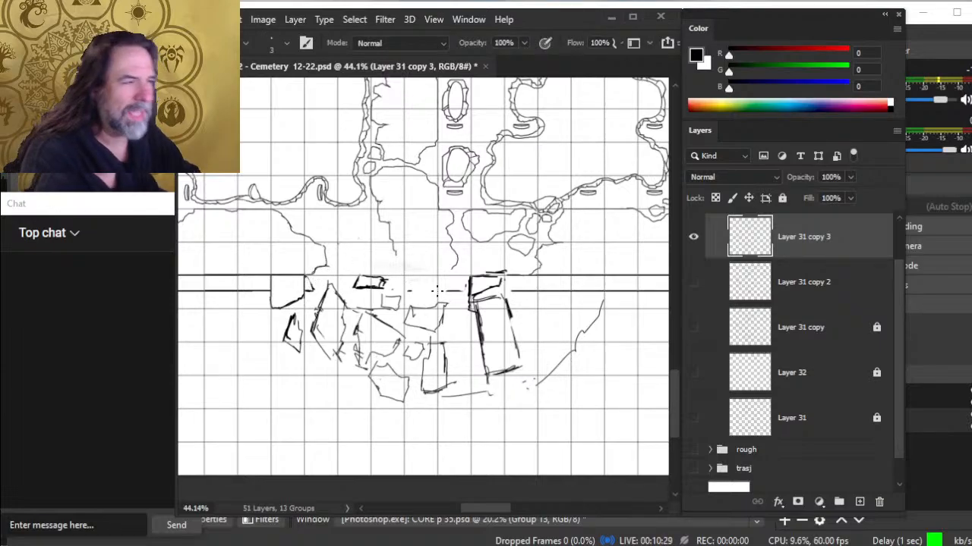
Save and close the cemetery map, and reopen the recent file Act 2 Region 2 - Cemetery 12-22.psd
left_click_drag(439, 288, 425, 296)
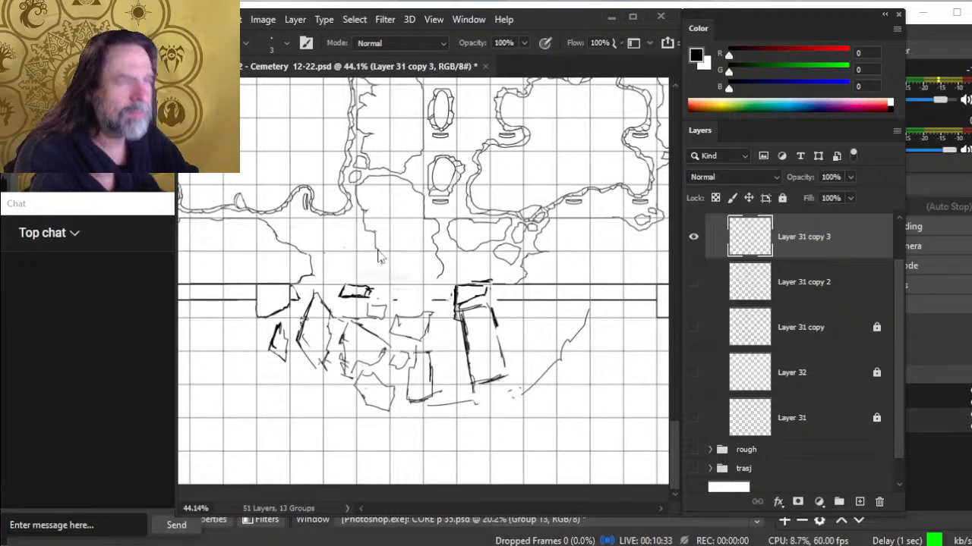
key("ctrl+s")
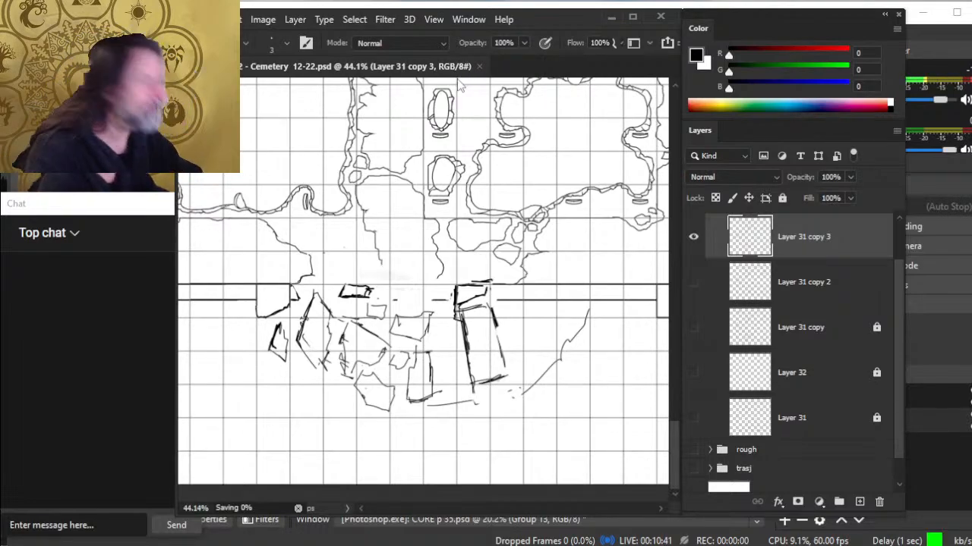
left_click(479, 66)
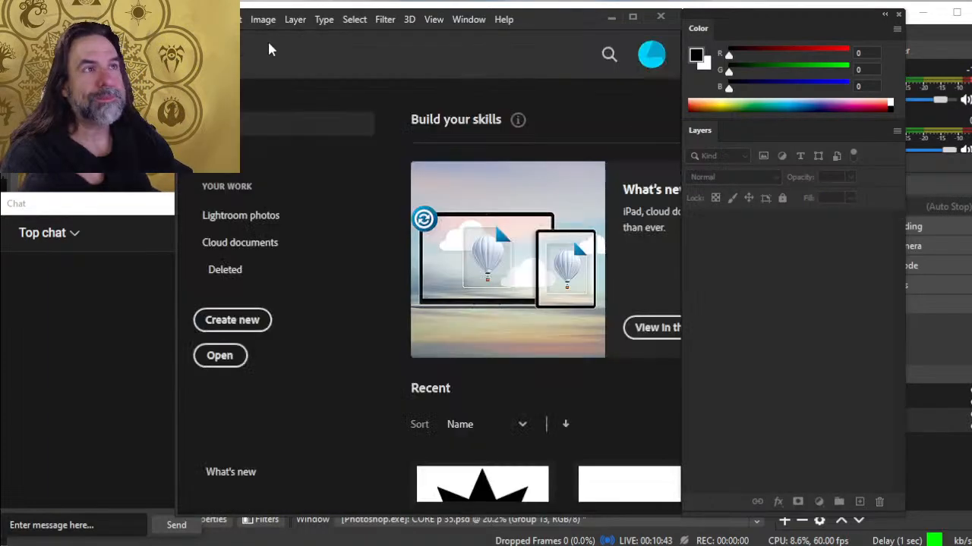
left_click(217, 19)
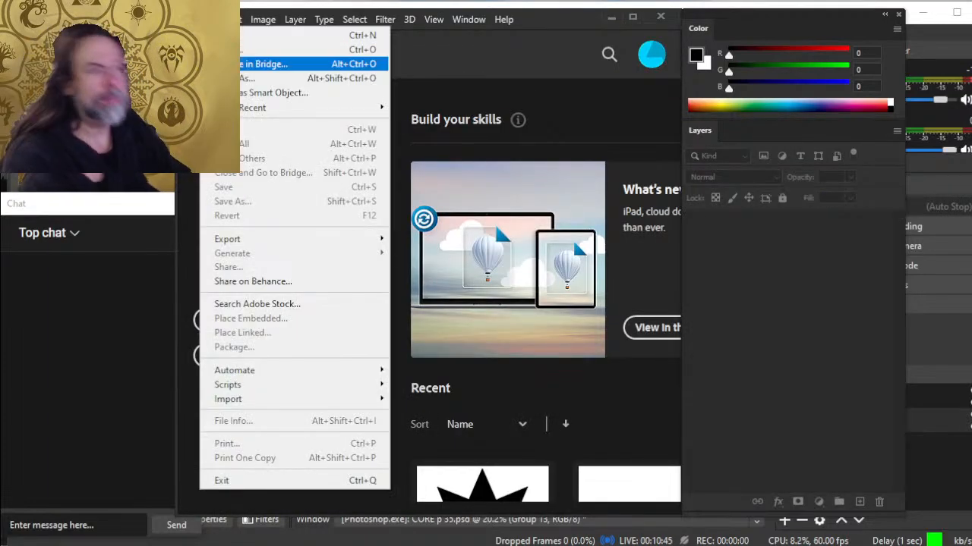
mouse_move(312, 111)
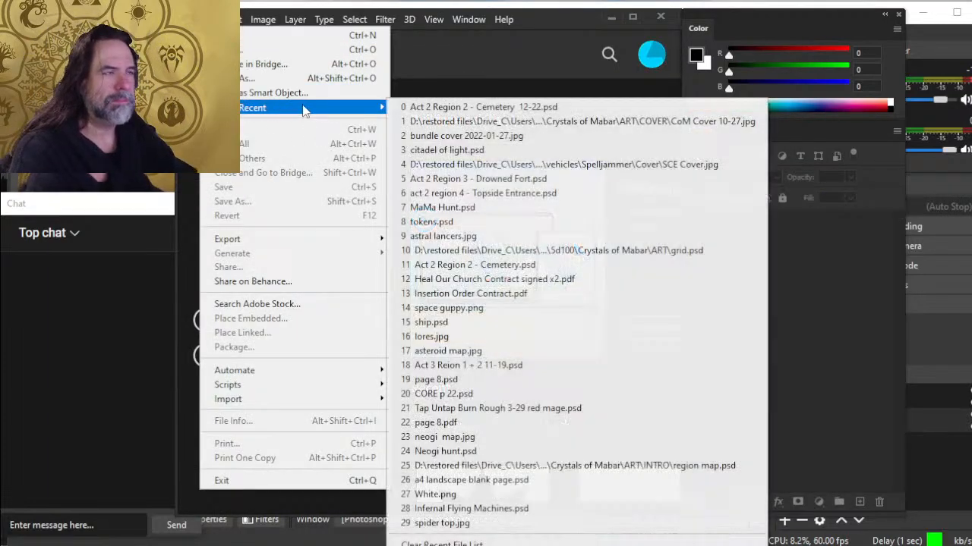
left_click(484, 107)
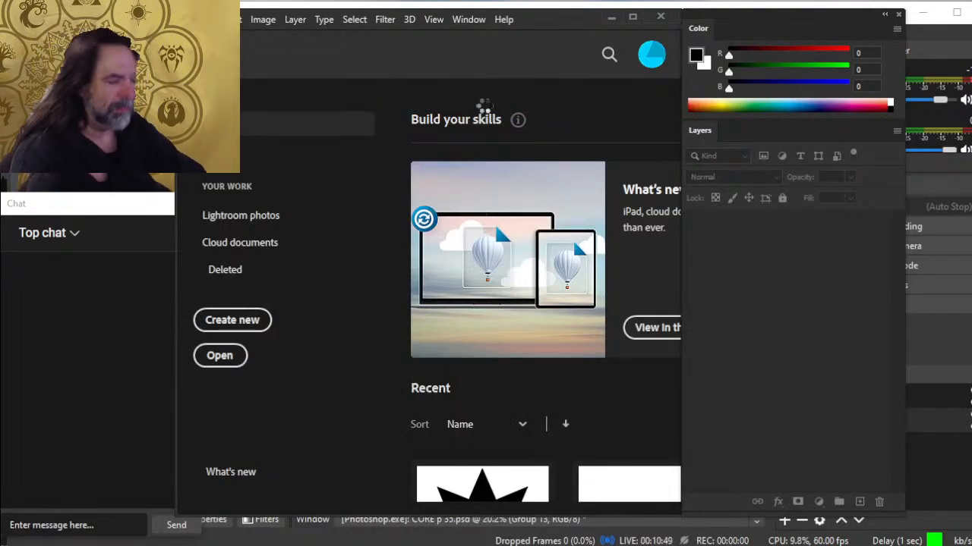
Close off the ground slab above the wall gap with a jagged lower edge, and erase the old jagged line and rounded stone outline beside it
key("z")
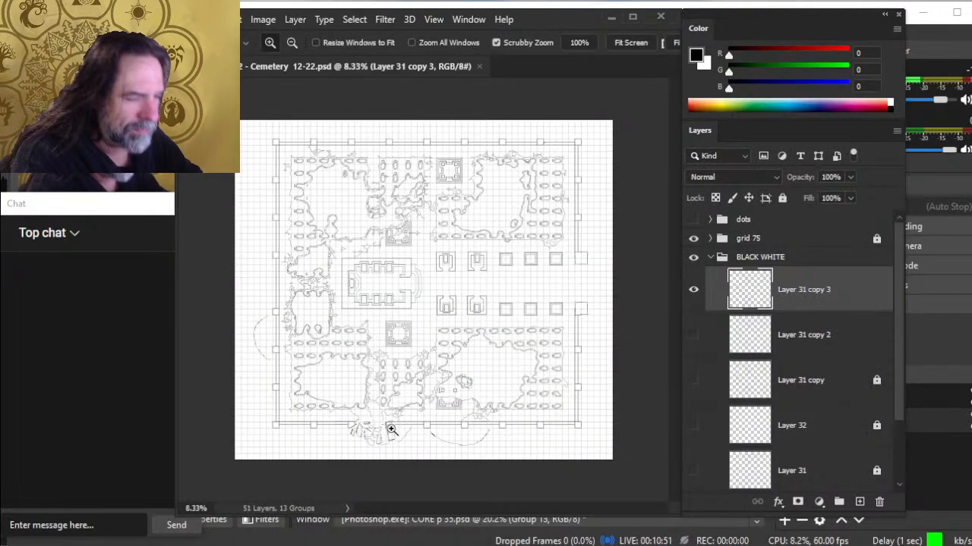
left_click_drag(389, 410, 447, 403)
left_click_drag(411, 415, 437, 297)
left_click_drag(414, 329, 462, 328)
key("b")
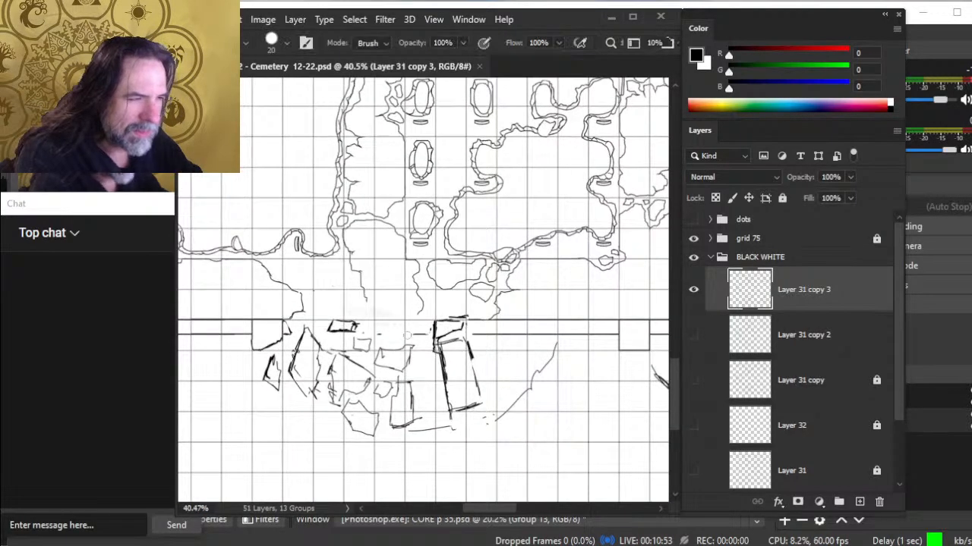
key("b")
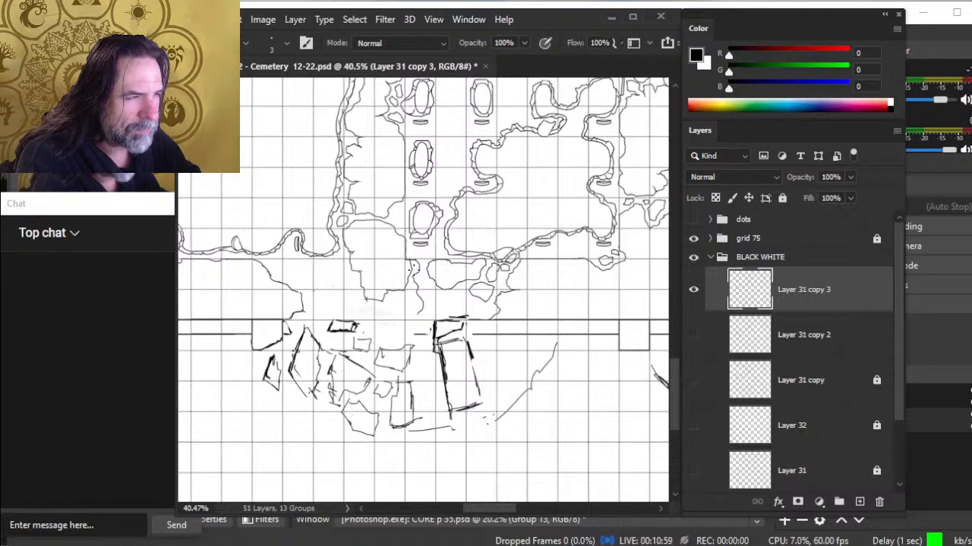
key("e")
mouse_move(413, 266)
left_mouse_down()
mouse_move(415, 279)
mouse_move(417, 264)
mouse_move(425, 272)
mouse_move(439, 260)
left_mouse_up()
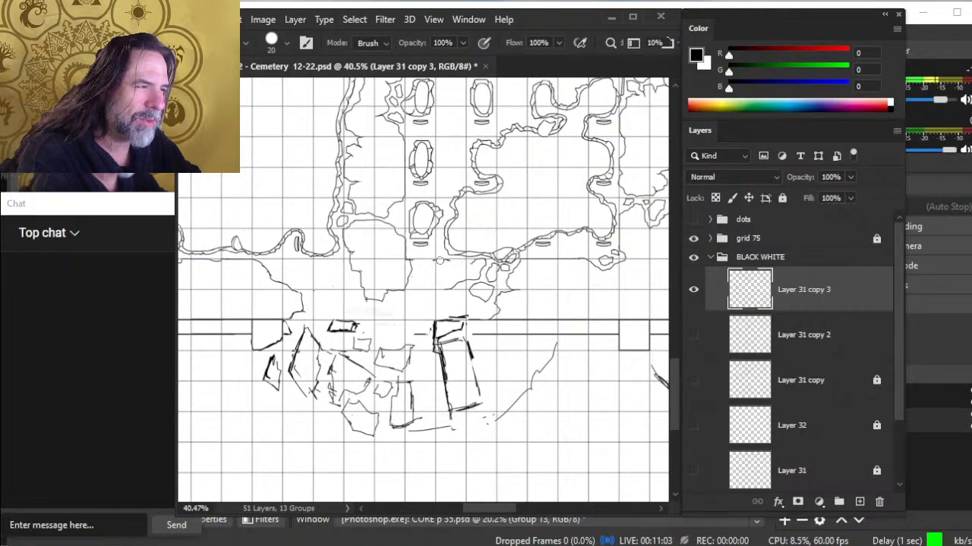
Redraw the large stone right of the ground slab with a straight upper edge and an angular left side
key("b")
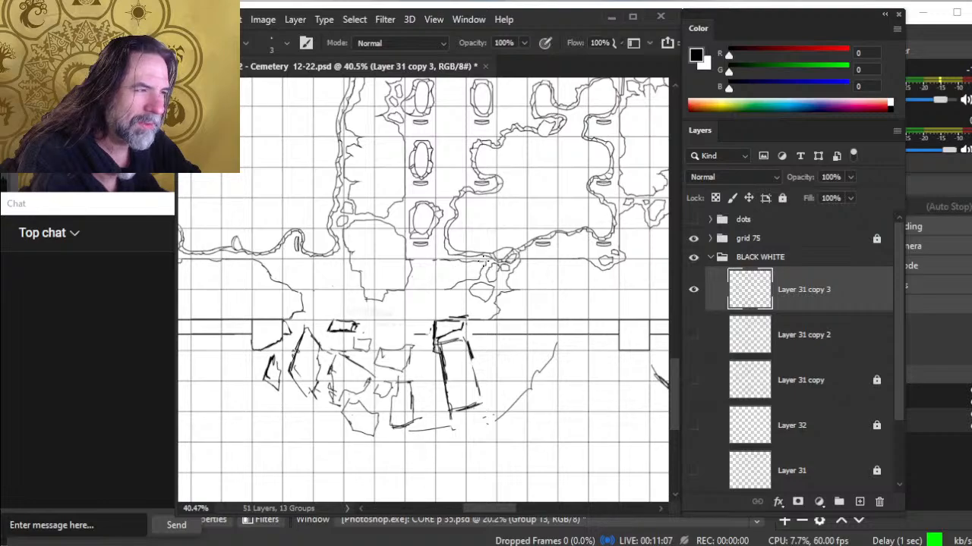
key("e")
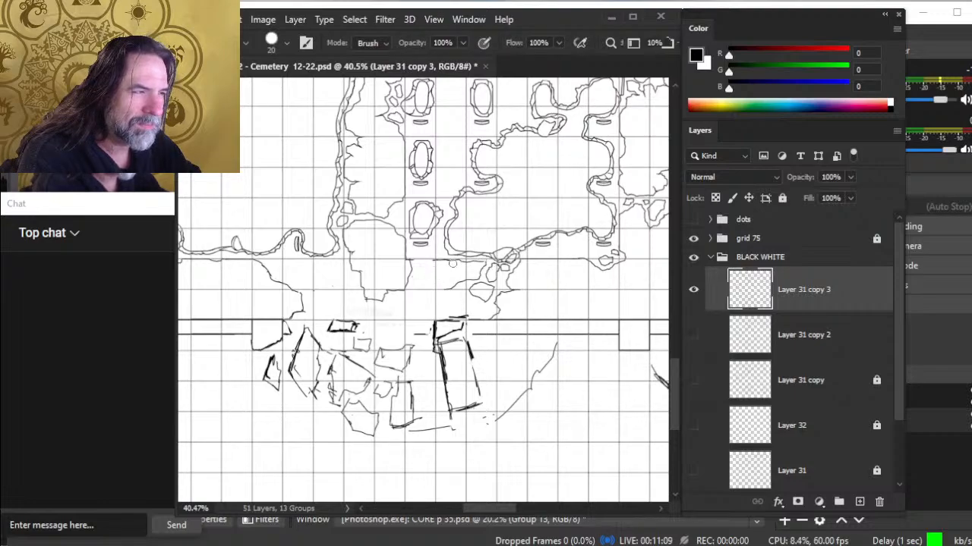
key("b")
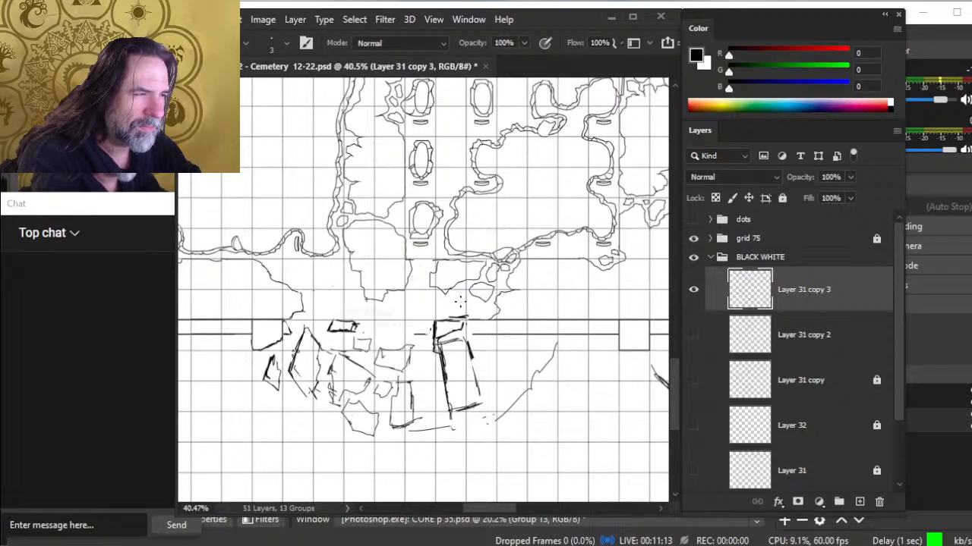
key("e")
key("b")
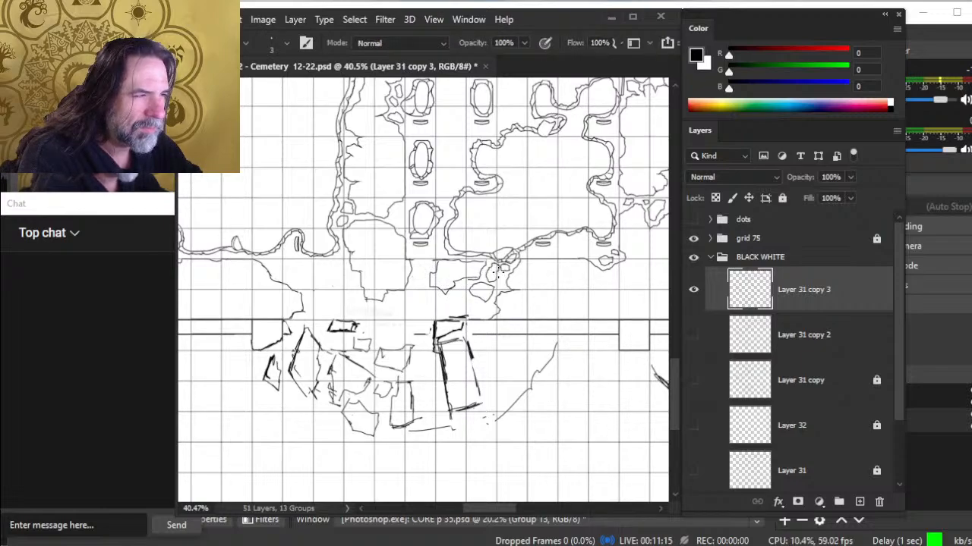
Erase the rough joins around the small stones beside the large angular stone and redraw their outlines, using a size 8 eraser for fine cleanup
key("e")
left_click_drag(463, 283, 469, 292)
key("b")
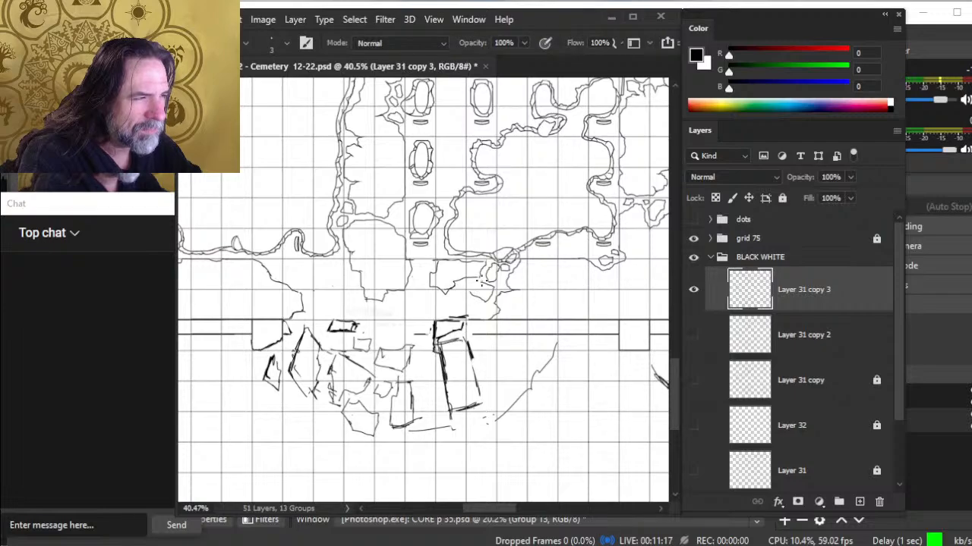
key("e")
key("bracketleft")
key("bracketleft")
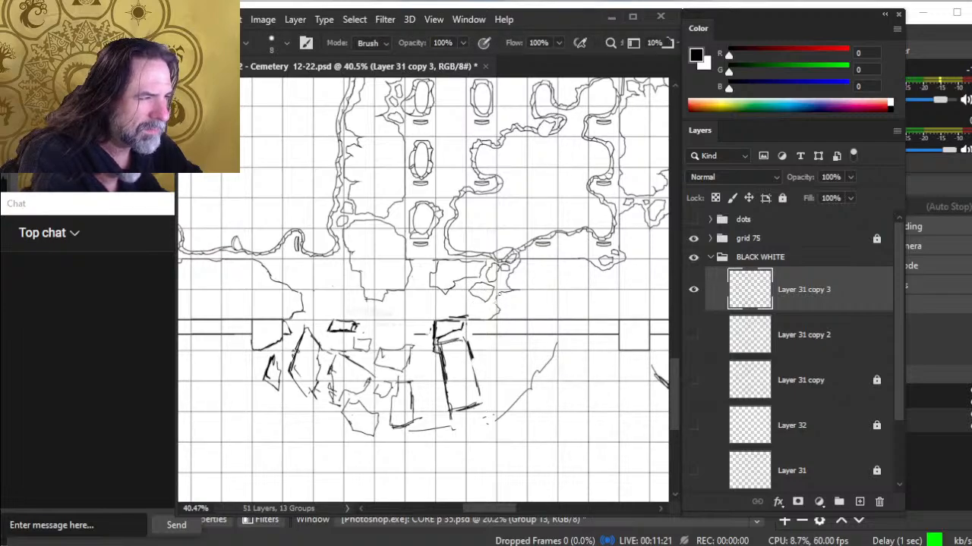
key("b")
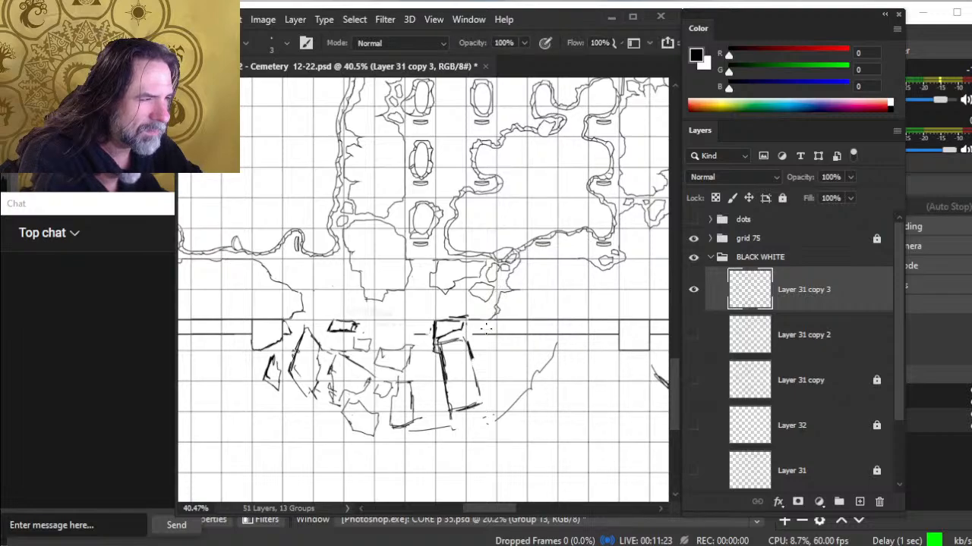
Erase the upper and lower wall lines just right of the broken right post, enlarging the eraser to 20
key("e")
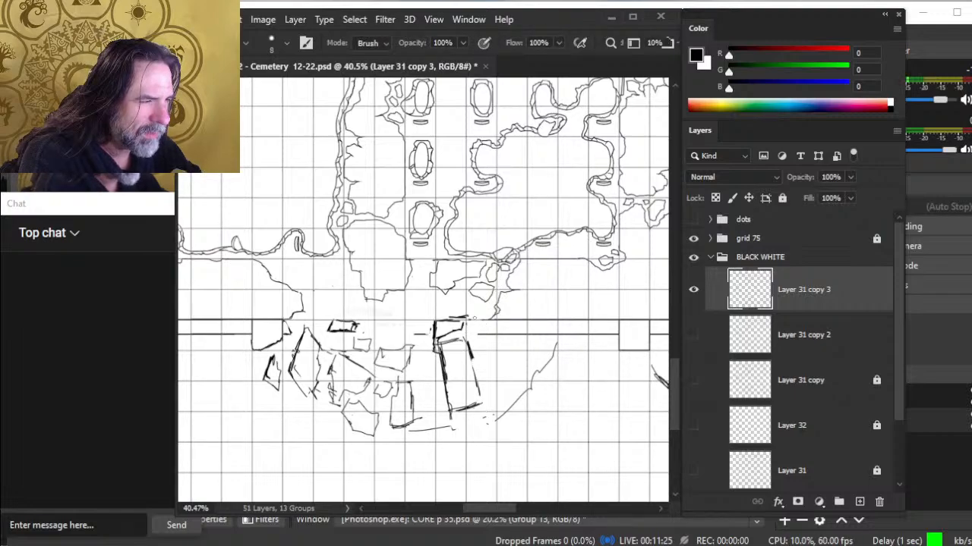
left_click_drag(493, 318, 498, 334)
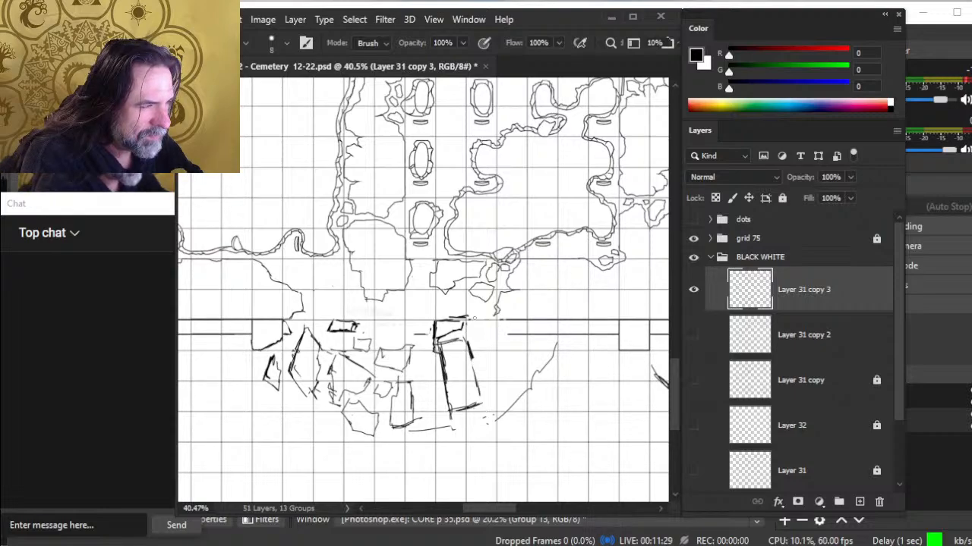
key("bracketright")
key("bracketright")
key("bracketright")
key("bracketright")
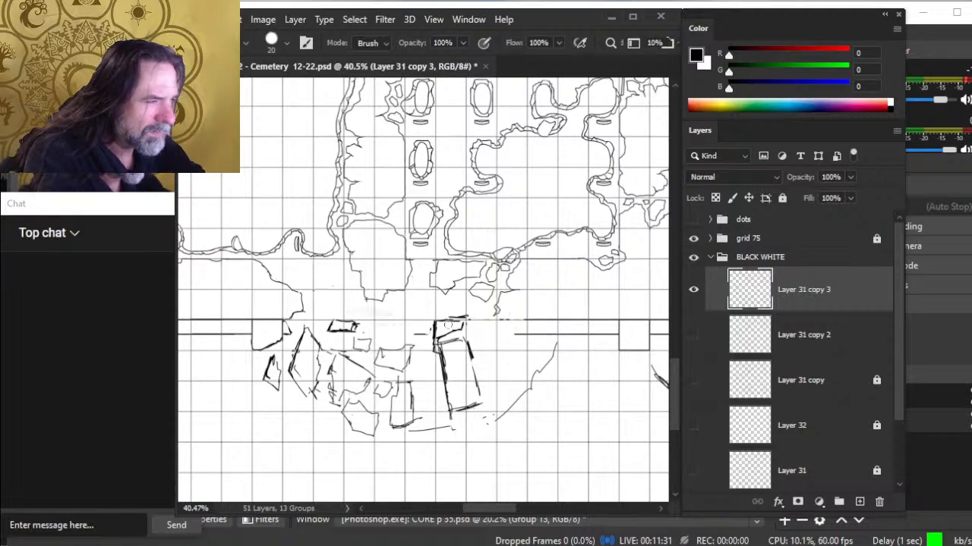
Erase the lower end of the ragged edge right of the stones and redraw it slanting down to the wall line
left_click_drag(461, 371, 444, 334)
key("b")
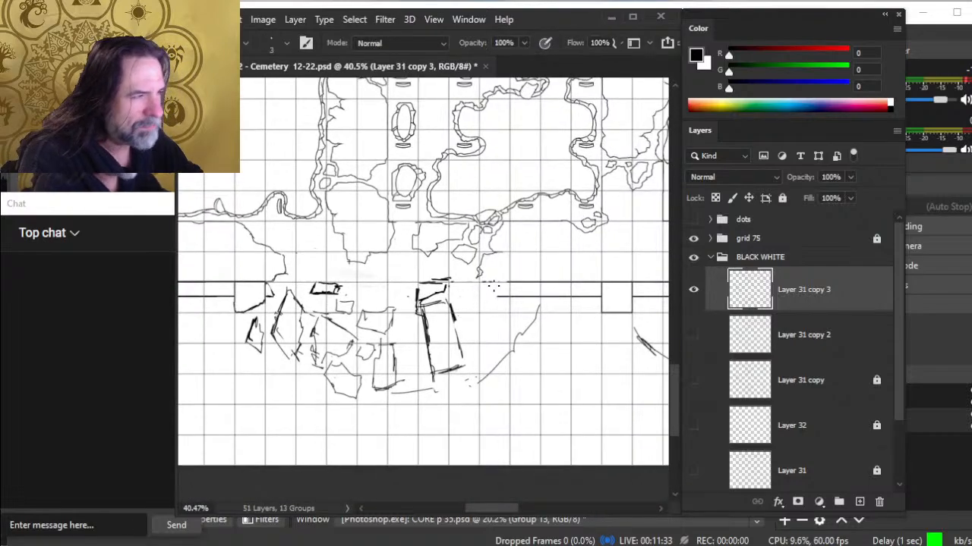
key("e")
left_click_drag(484, 282, 498, 280)
key("b")
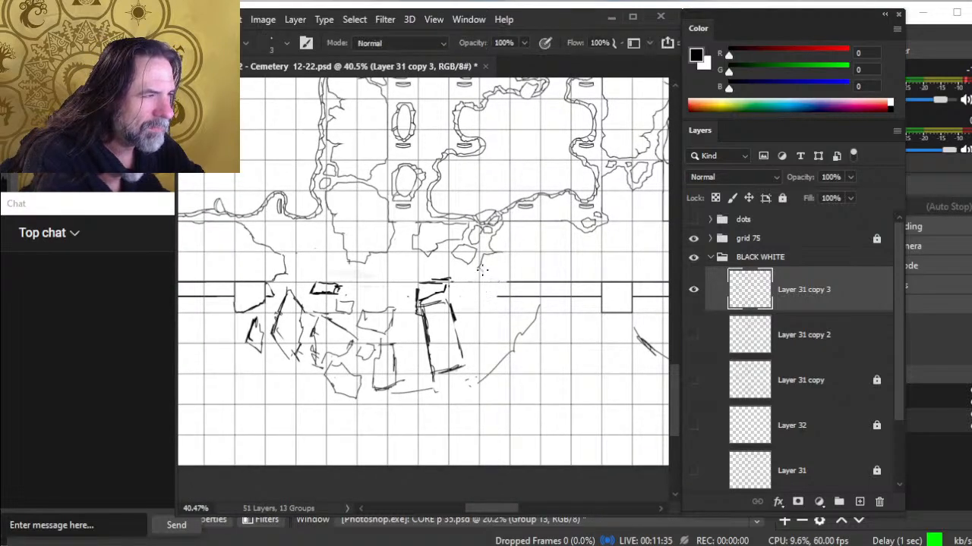
key("e")
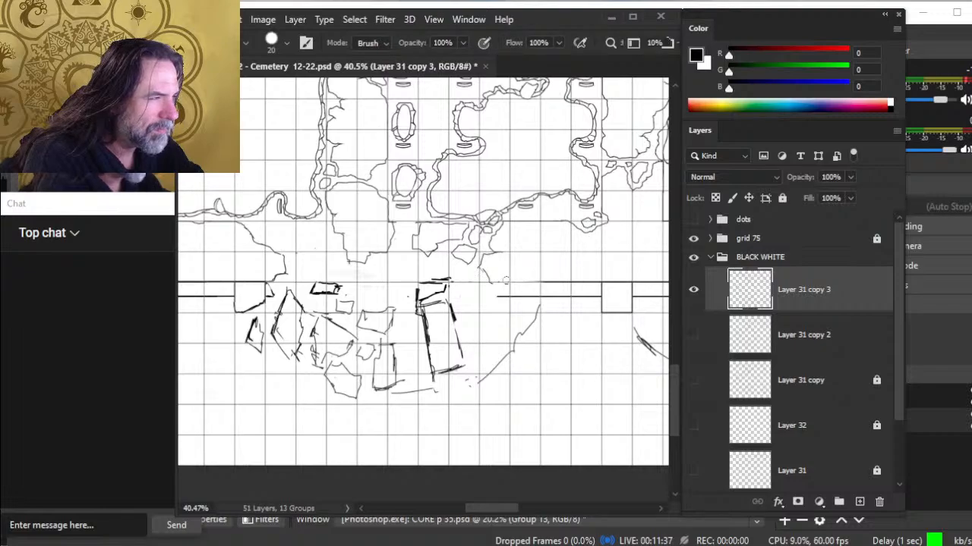
Redraw the upper wall line right of the ragged edge and add a short diagonal break where the intact wall begins
key("b")
left_click_drag(495, 284, 553, 278)
key("e")
key("b")
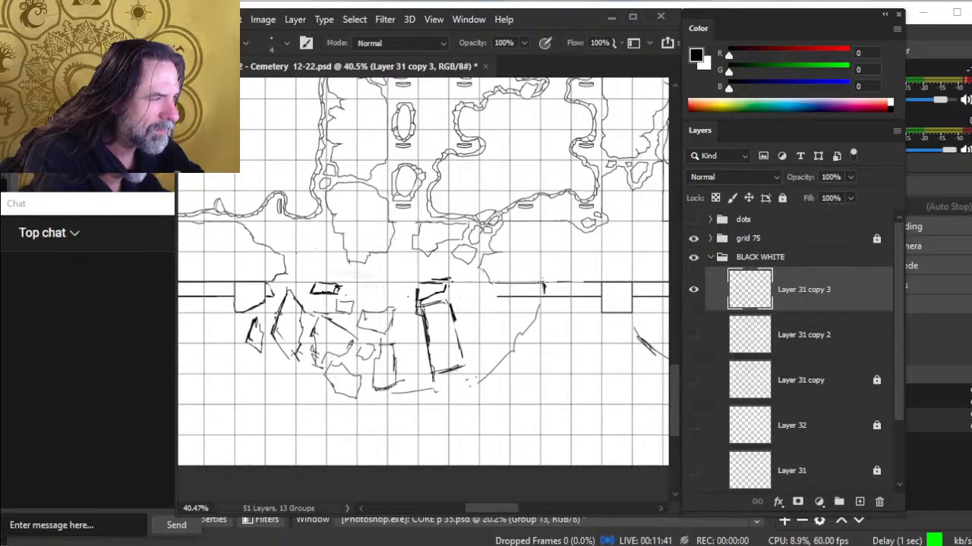
key("e")
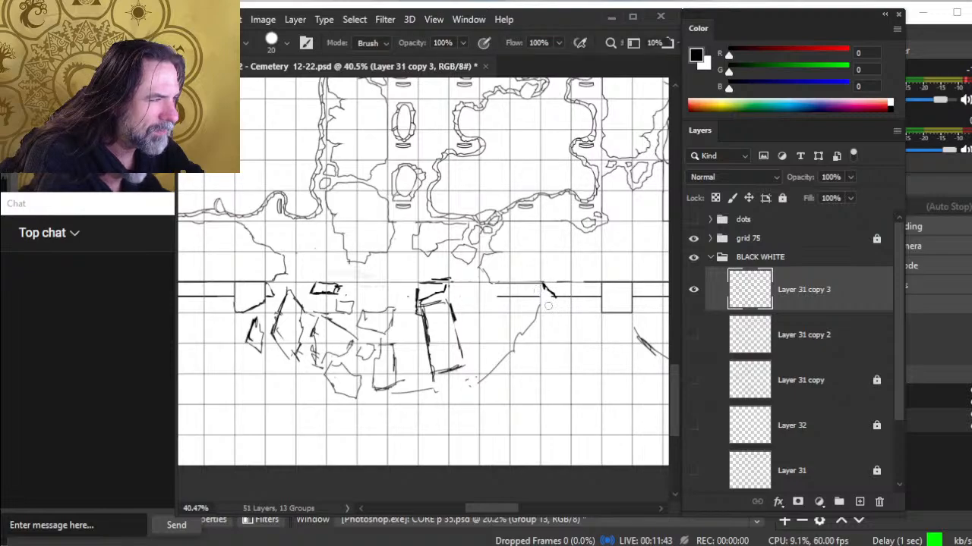
key("b")
Undo the last change, redraw the upper wall line right of the diagonal break, and erase the leftover lower wall line left of it
key("ctrl+z")
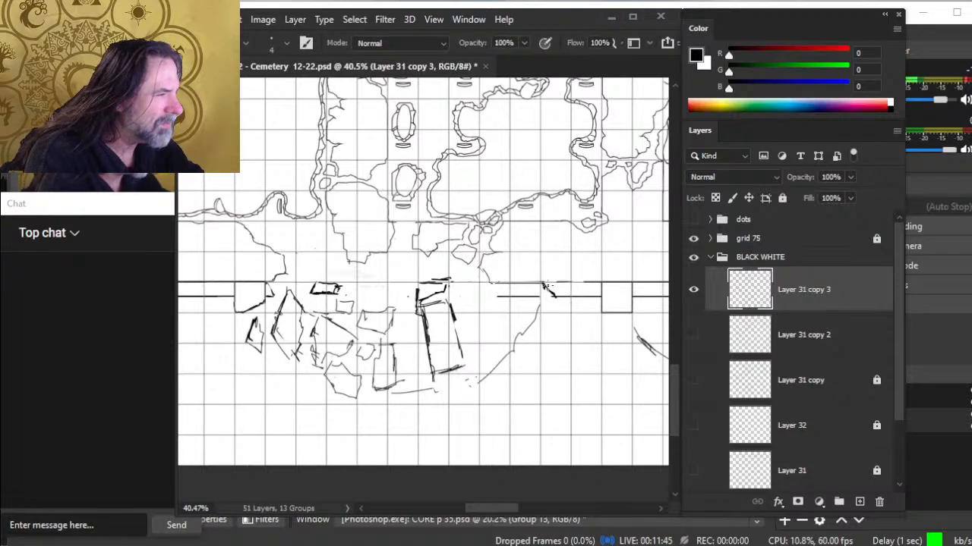
left_click_drag(543, 283, 593, 289)
key("e")
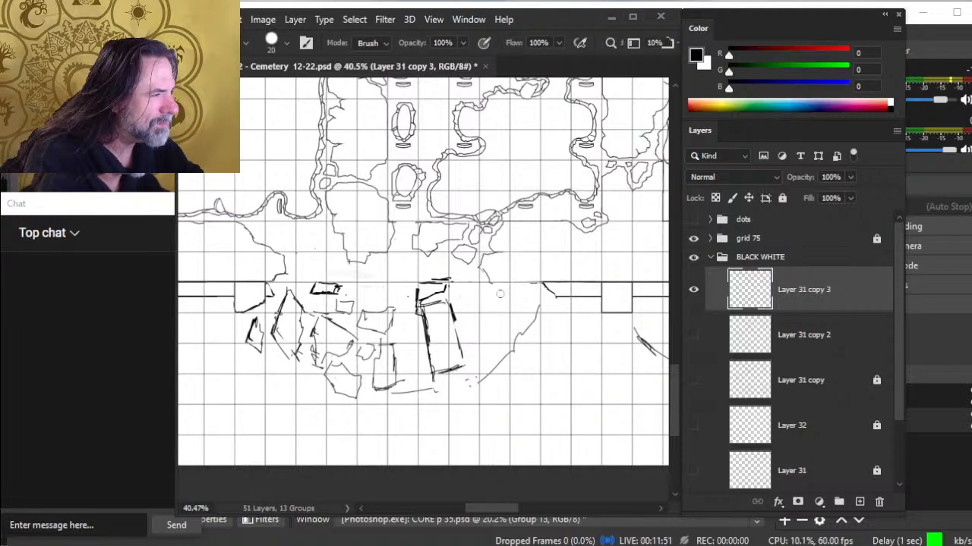
key("b")
key("e")
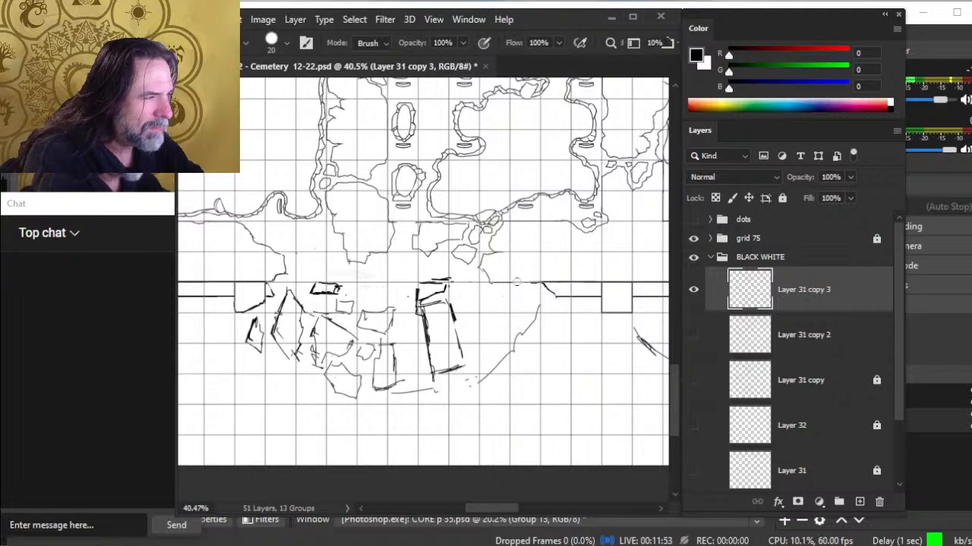
Draw a raised, ragged line bridging the upper wall line between the ragged ground edge and the diagonal wall break
key("b")
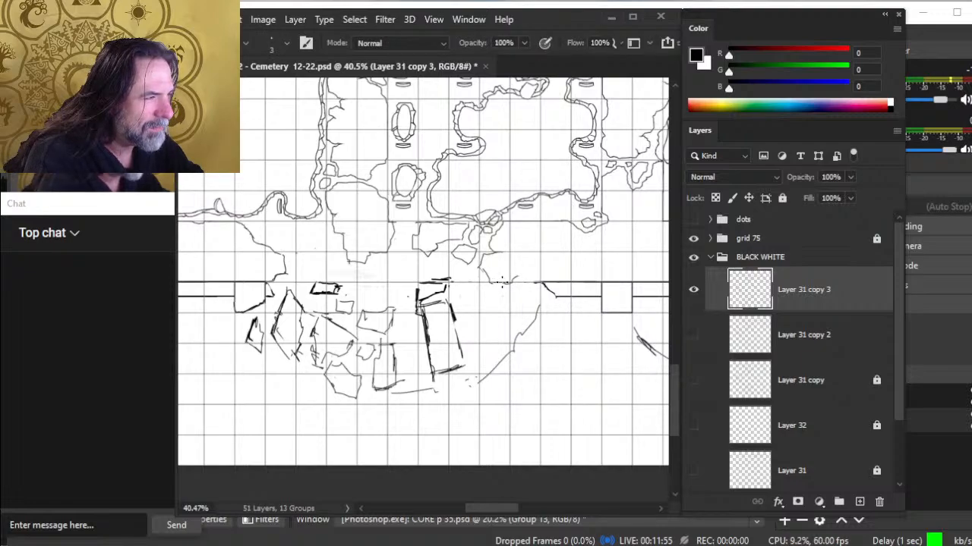
key("e")
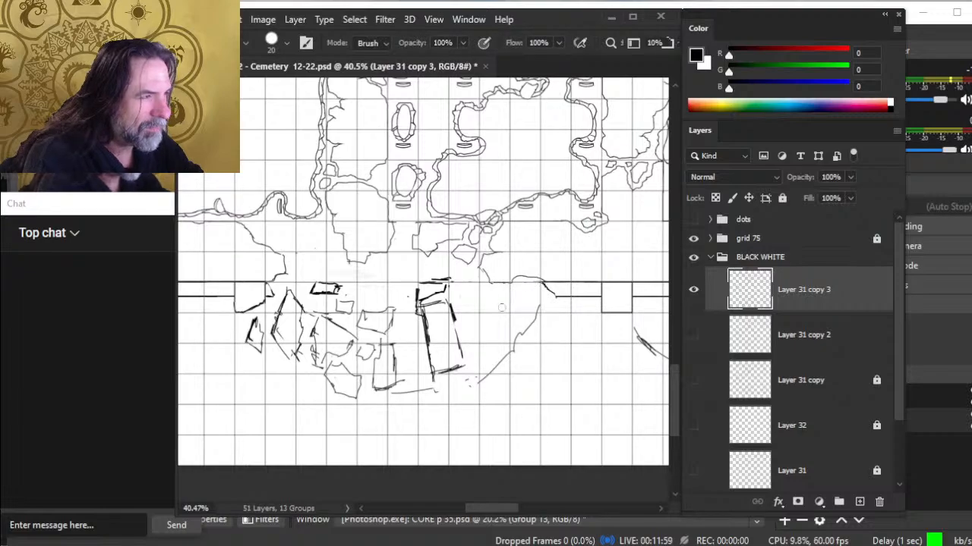
key("z")
left_click_drag(493, 302, 466, 302)
left_click_drag(469, 336, 458, 313)
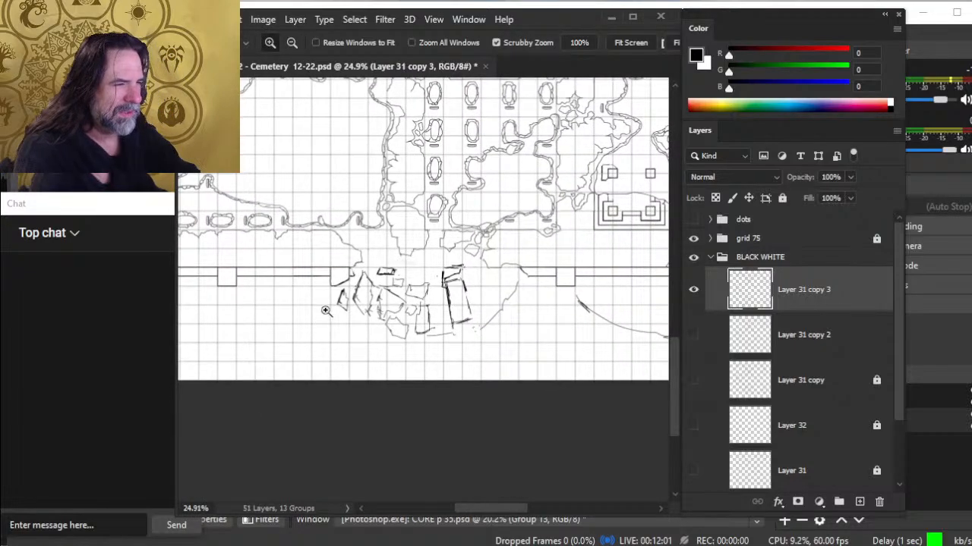
left_click_drag(389, 279, 406, 275)
Erase the upper part of the curved ground edge below the diagonal break and sketch an upright rubble block in its place
key("b")
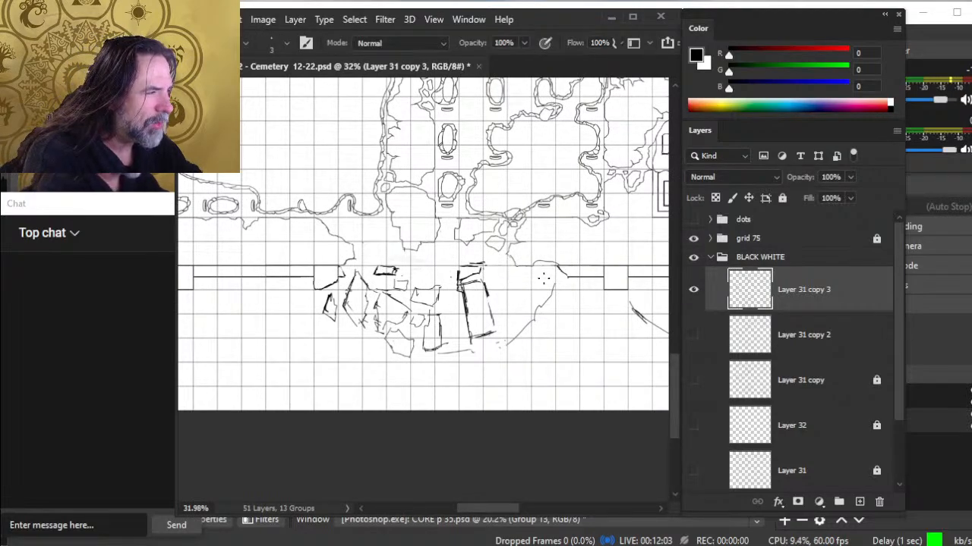
key("e")
key("b")
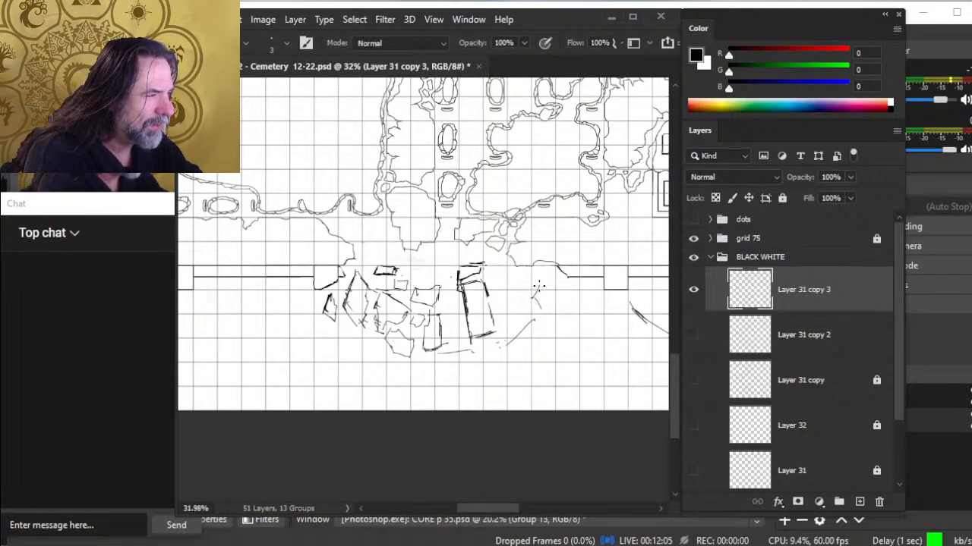
left_click_drag(541, 303, 554, 319)
mouse_move(544, 285)
left_mouse_down()
mouse_move(535, 293)
mouse_move(559, 320)
left_mouse_up()
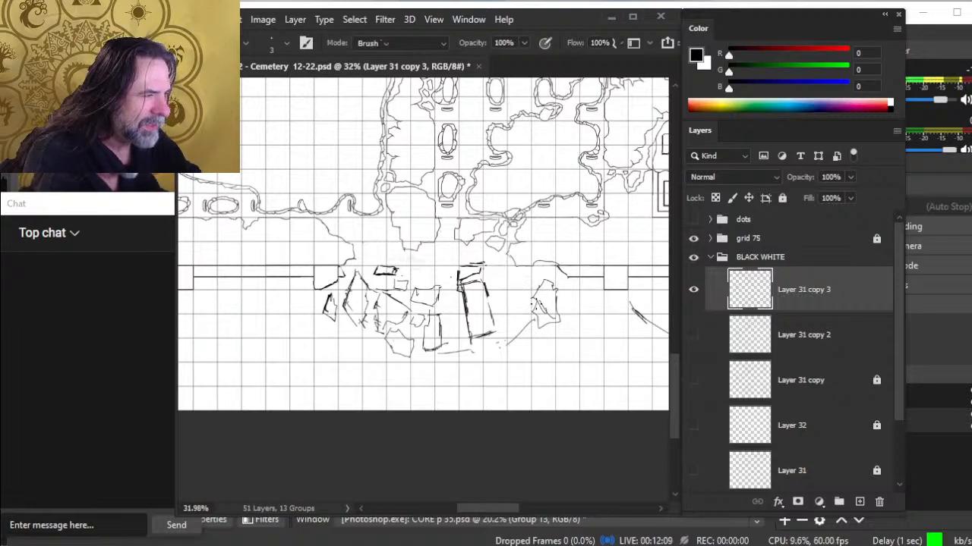
Erase the rest of the curved edge and its stray marks between the large slab and the new upright block
key("e")
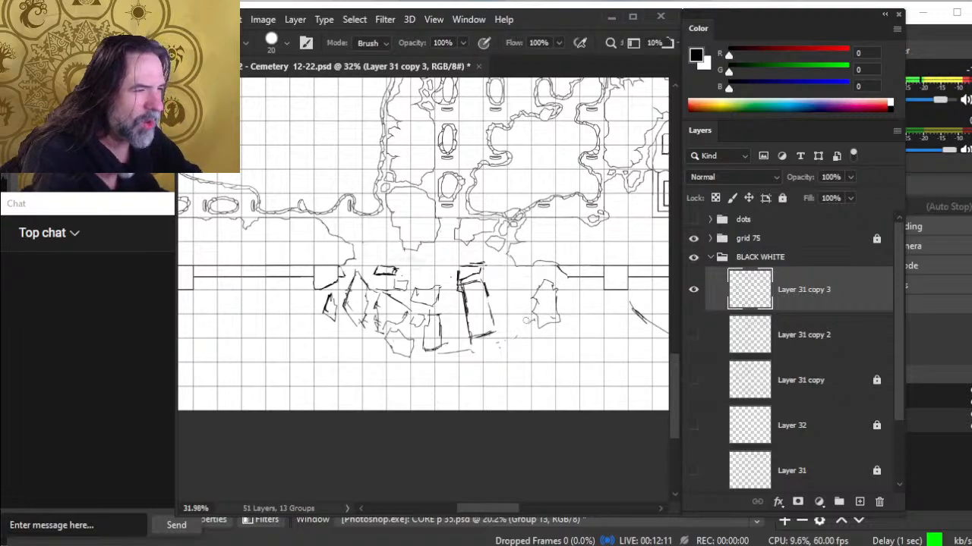
key("z")
left_click_drag(496, 332, 388, 228)
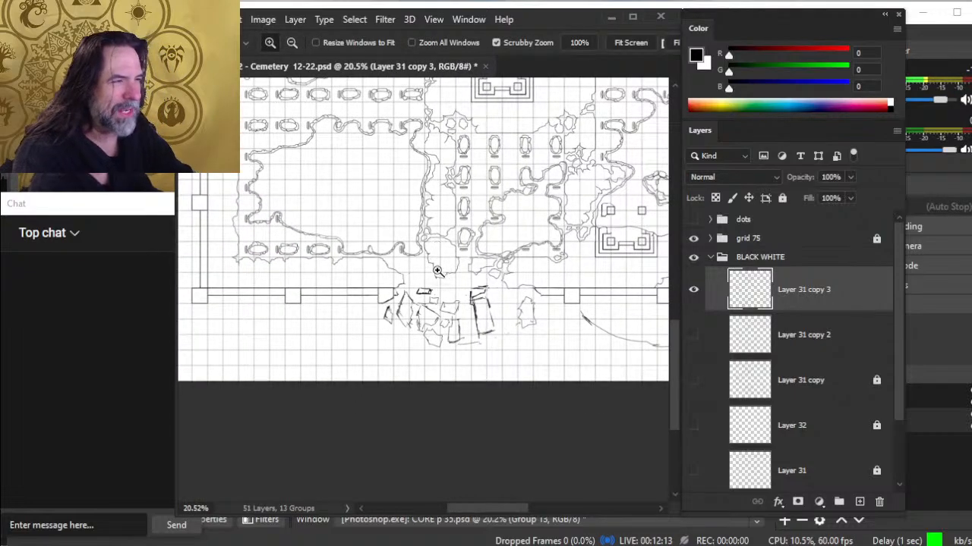
left_click_drag(506, 318, 525, 324)
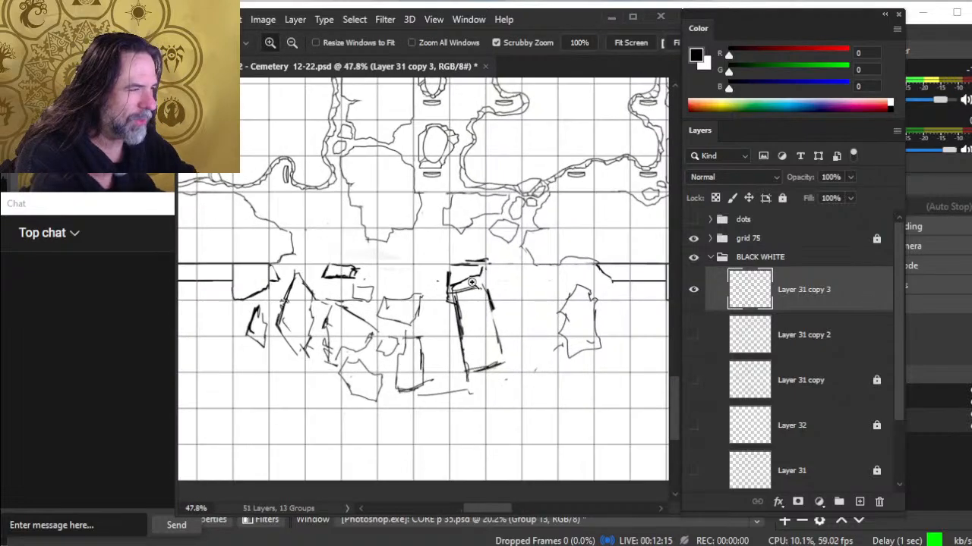
key("e")
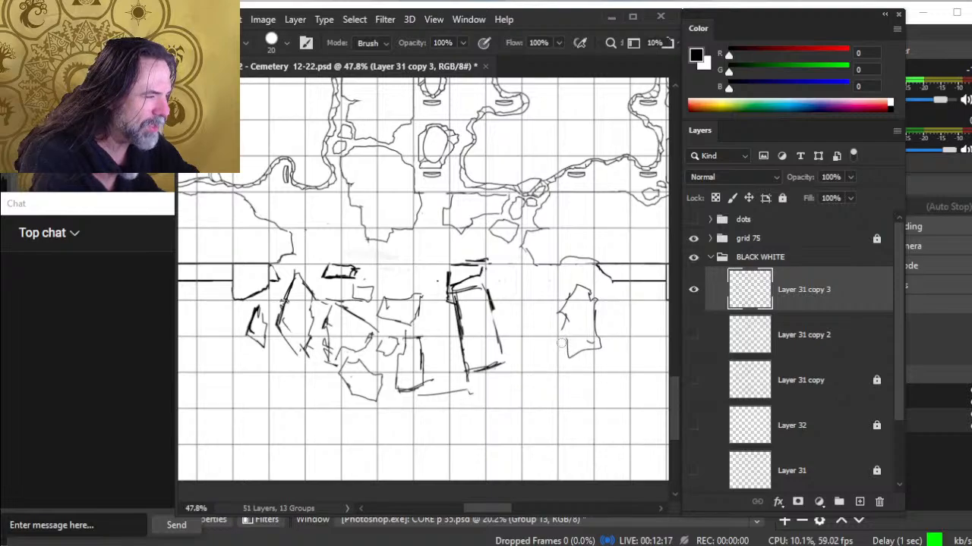
Reshape the upright block's left side and lower end by erasing and redrawing its outline with a notch and slanted base
key("b")
key("e")
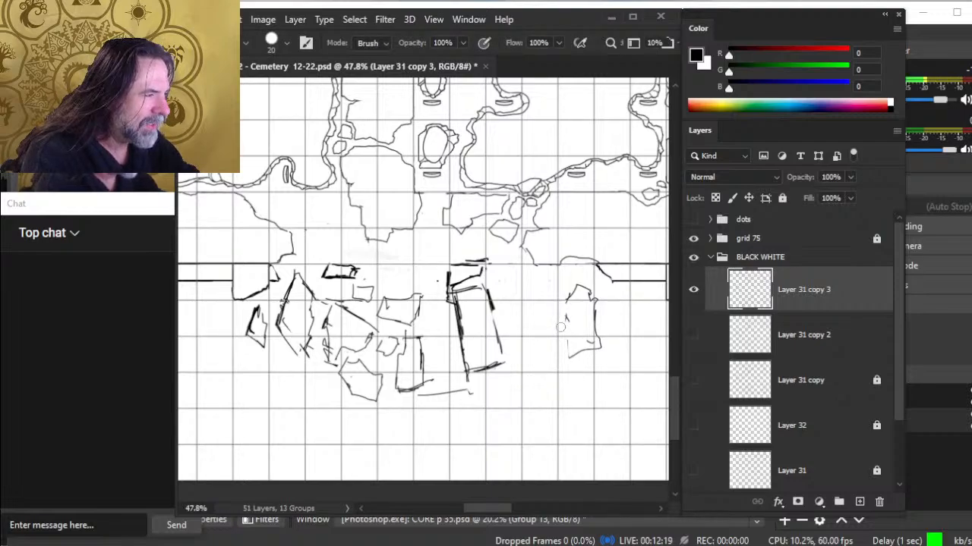
key("b")
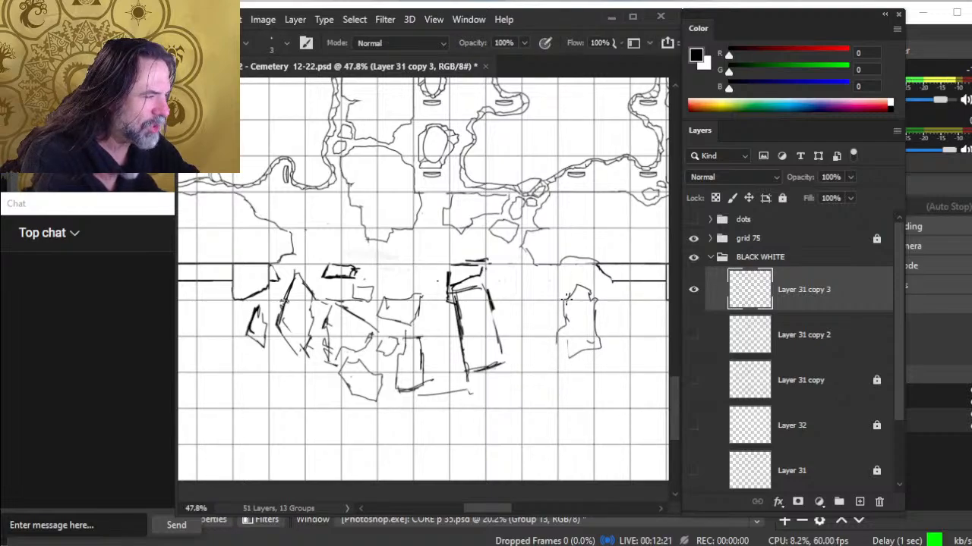
mouse_move(560, 343)
left_mouse_down()
mouse_move(598, 354)
mouse_move(566, 358)
mouse_move(595, 350)
mouse_move(598, 328)
mouse_move(595, 357)
left_mouse_up()
key("e")
key("b")
key("e")
key("b")
key("e")
key("b")
key("e")
key("b")
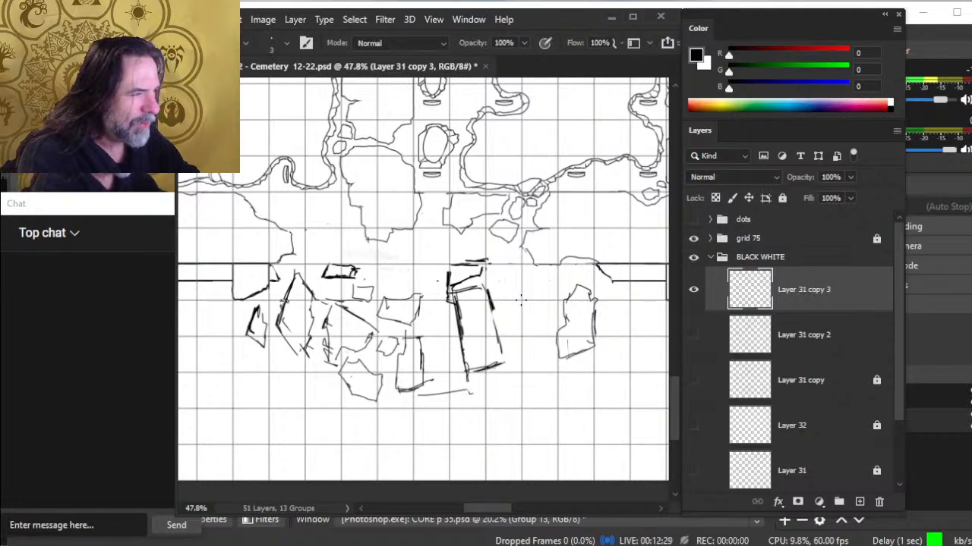
Sketch an irregular angular rubble block just right of the broken right post
mouse_move(502, 304)
left_mouse_down()
mouse_move(522, 309)
mouse_move(509, 291)
mouse_move(524, 307)
left_mouse_up()
key("e")
key("b")
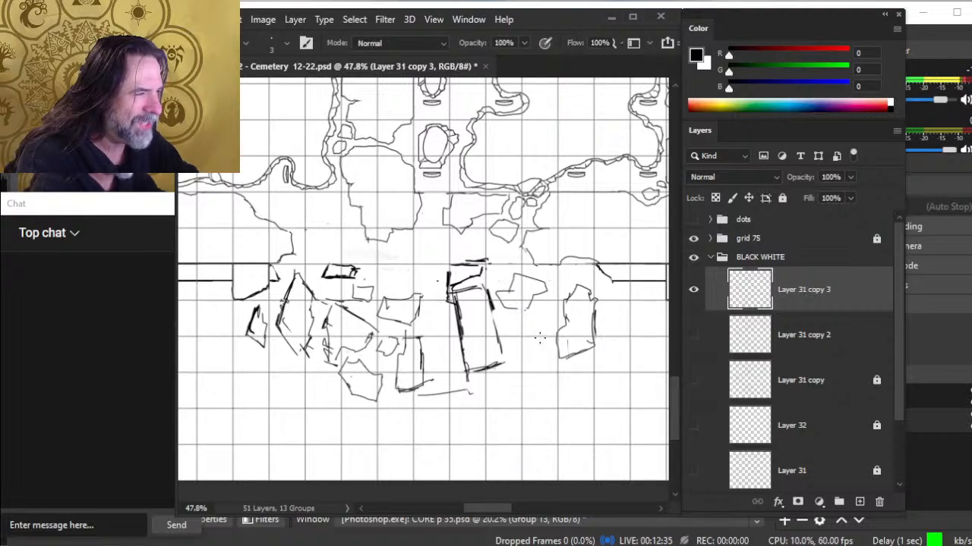
Start a small rectangular block below the angular one and shorten the upright block with a heavier lower edge
mouse_move(508, 322)
left_mouse_down()
mouse_move(558, 360)
mouse_move(559, 347)
mouse_move(596, 327)
left_mouse_up()
key("e")
key("b")
key("e")
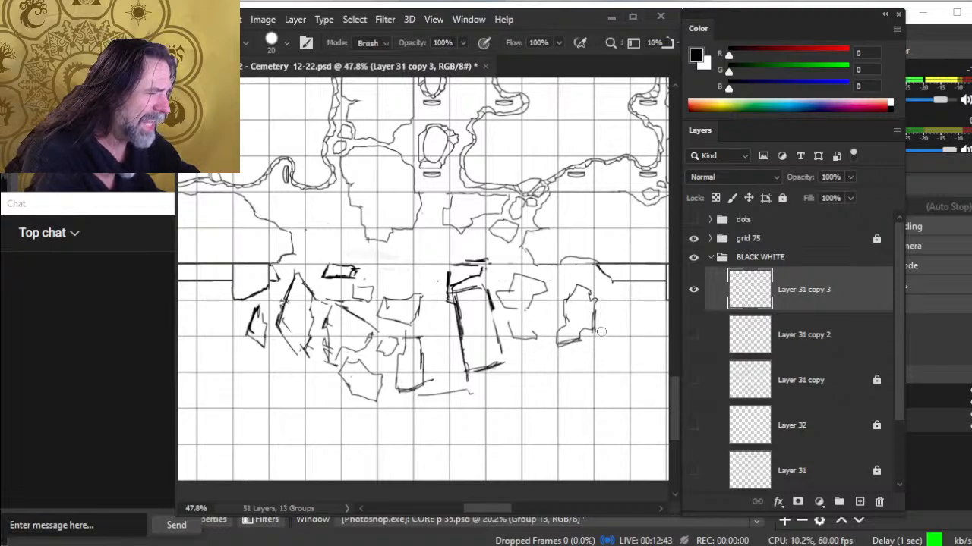
Clean up and close the outlines of the small rectangular block and the angular block above it
mouse_move(539, 337)
left_mouse_down()
mouse_move(512, 331)
mouse_move(514, 303)
mouse_move(504, 302)
mouse_move(536, 289)
mouse_move(503, 292)
mouse_move(512, 290)
mouse_move(506, 310)
mouse_move(503, 284)
mouse_move(529, 278)
mouse_move(511, 267)
mouse_move(526, 286)
mouse_move(517, 271)
mouse_move(501, 308)
mouse_move(500, 287)
mouse_move(511, 305)
mouse_move(495, 289)
left_mouse_up()
key("b")
key("e")
key("b")
key("e")
key("b")
key("e")
key("b")
key("e")
key("b")
key("e")
key("b")
key("e")
key("b")
key("e")
key("b")
Clear the overlapping lines where the large slab meets the right post and redraw the slab's left and lower edges
mouse_move(495, 289)
left_mouse_down()
mouse_move(516, 318)
mouse_move(493, 288)
mouse_move(496, 309)
mouse_move(449, 301)
left_mouse_up()
key("e")
key("b")
key("e")
left_click_drag(463, 338, 468, 365)
key("b")
left_click_drag(453, 298, 473, 376)
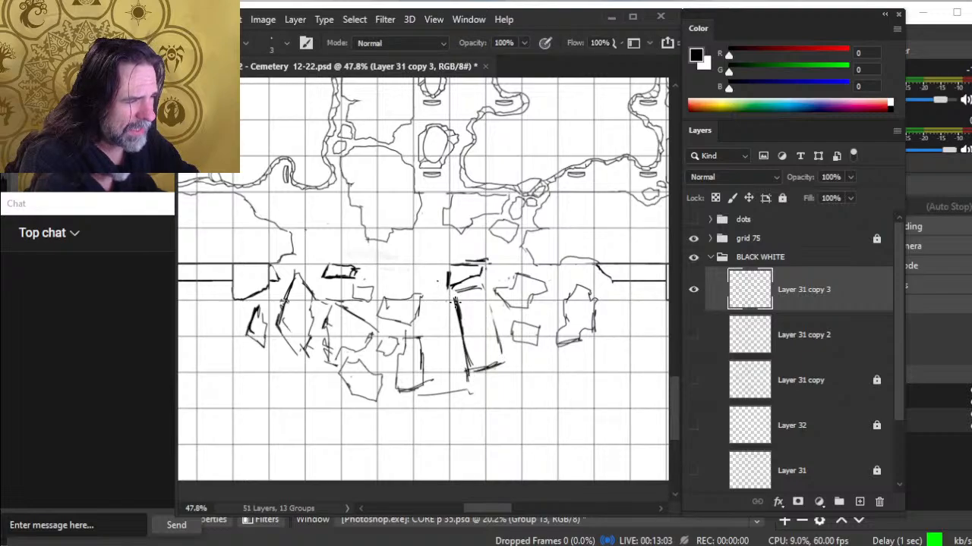
left_click_drag(459, 324, 482, 369)
left_click_drag(481, 365, 492, 358)
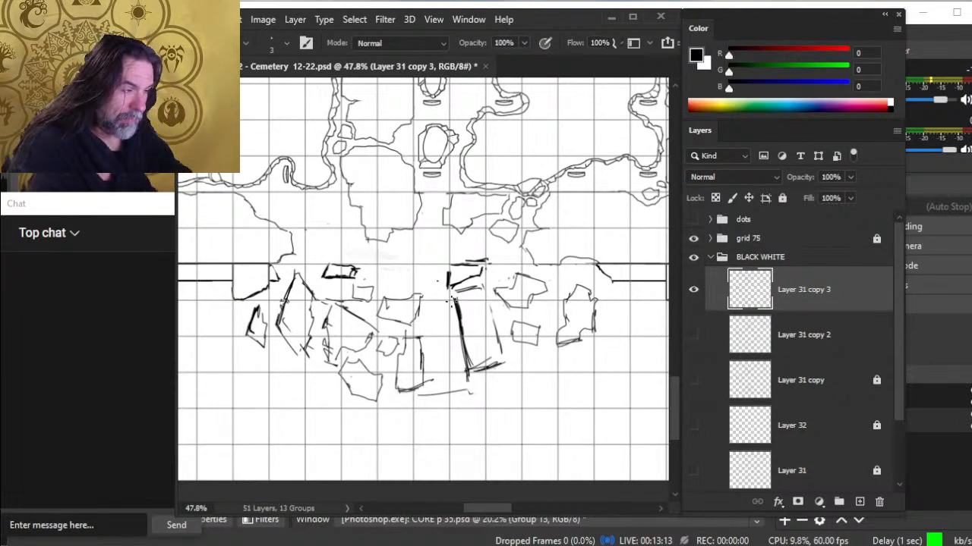
Erase the large slab's top edge and redraw it as a broken, pointed top
key("e")
left_click_drag(482, 287, 455, 293)
key("b")
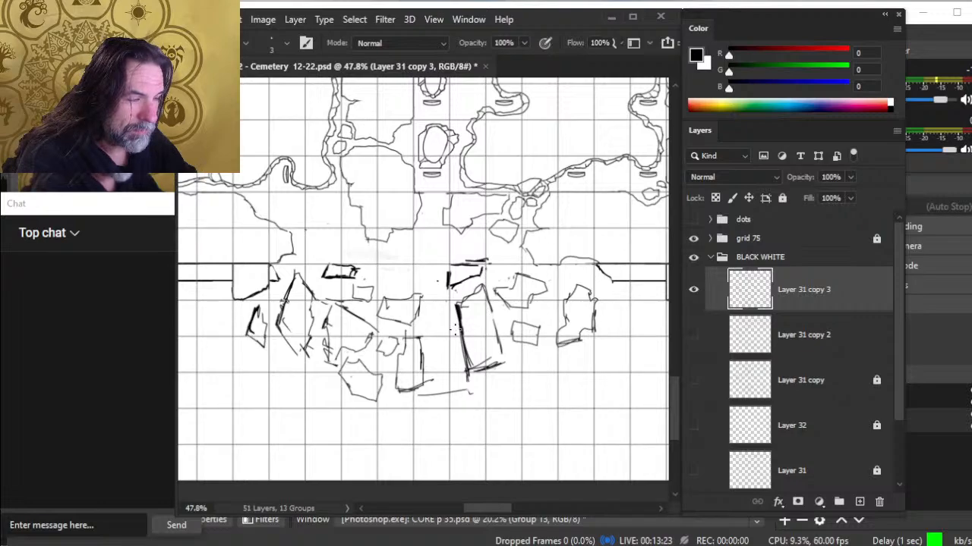
Shorten the large slab by erasing its lower end and redrawing a higher slanted bottom edge
key("e")
mouse_move(496, 365)
left_mouse_down()
mouse_move(468, 368)
mouse_move(498, 358)
mouse_move(500, 347)
mouse_move(470, 367)
mouse_move(478, 359)
left_mouse_up()
key("b")
key("e")
key("b")
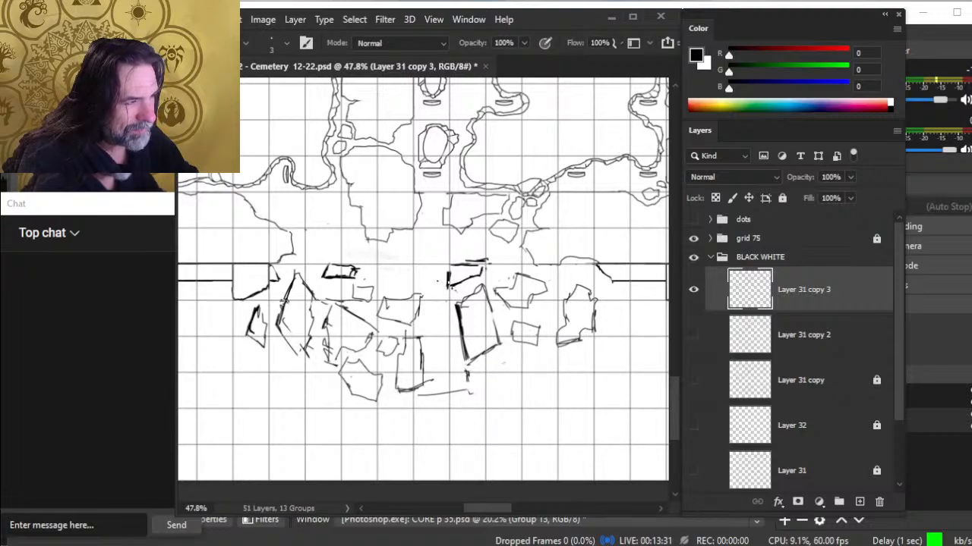
Redraw the broken right post with straight sides and a clean top edge, undoing one stroke and erasing stray marks
mouse_move(447, 285)
left_mouse_down()
mouse_move(448, 302)
mouse_move(443, 275)
left_mouse_up()
key("e")
key("b")
key("ctrl+z")
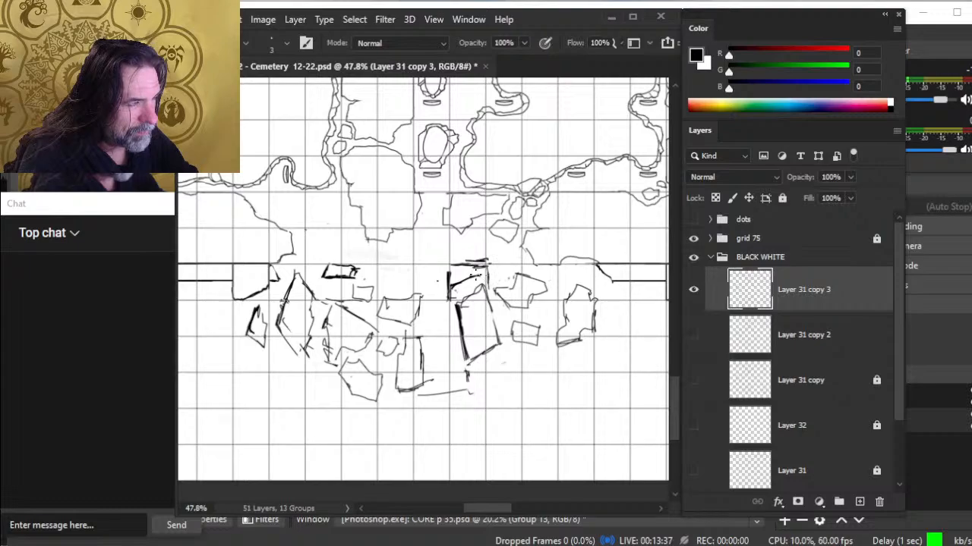
key("e")
mouse_move(483, 274)
left_mouse_down()
mouse_move(468, 279)
mouse_move(494, 257)
mouse_move(480, 268)
mouse_move(450, 266)
mouse_move(474, 265)
mouse_move(481, 286)
left_mouse_up()
key("b")
key("e")
key("b")
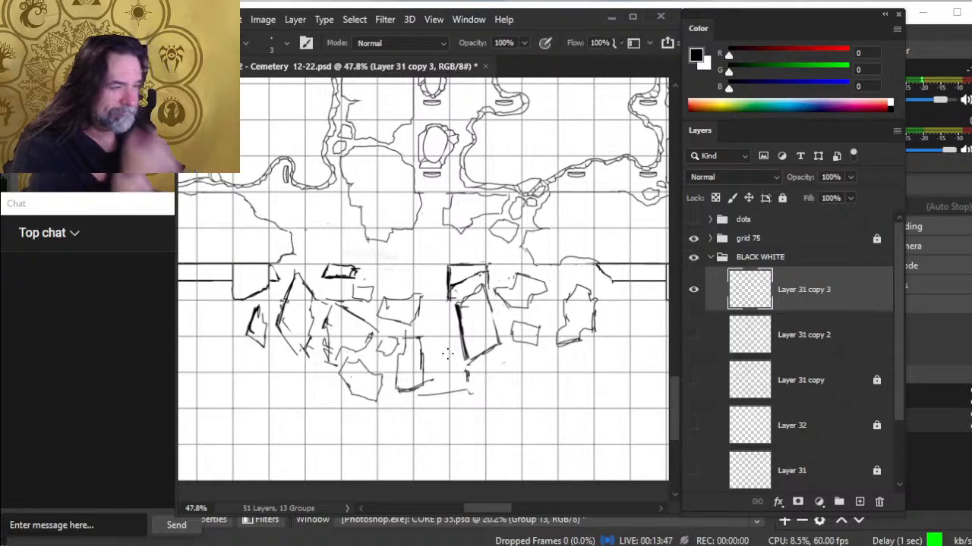
Lasso the sketched rubble and right post, cut them, and paste them in place on a new layer above Layer 31 copy 2
key("z")
left_click_drag(518, 340, 457, 378)
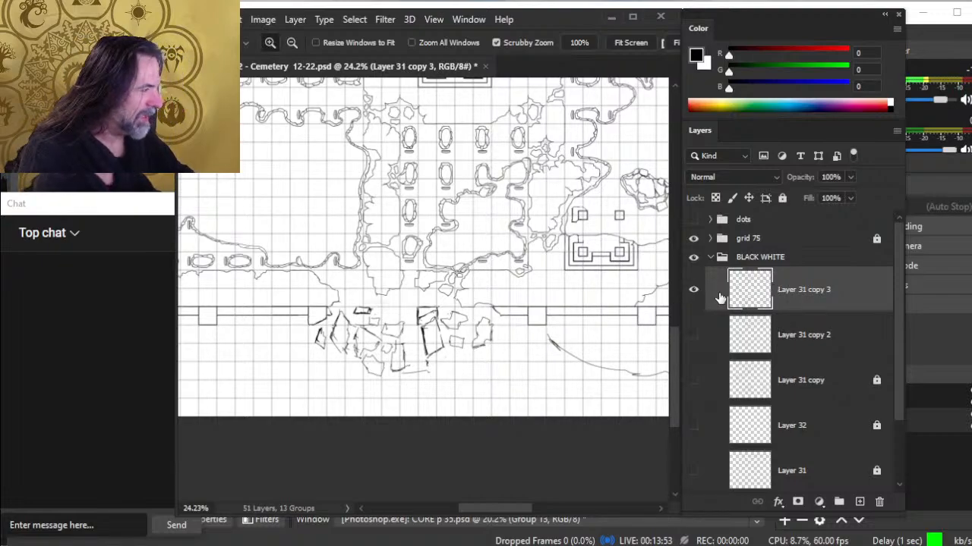
left_click_drag(343, 355, 396, 345)
key("l")
mouse_move(395, 244)
left_mouse_down()
mouse_move(375, 235)
mouse_move(331, 252)
left_mouse_up()
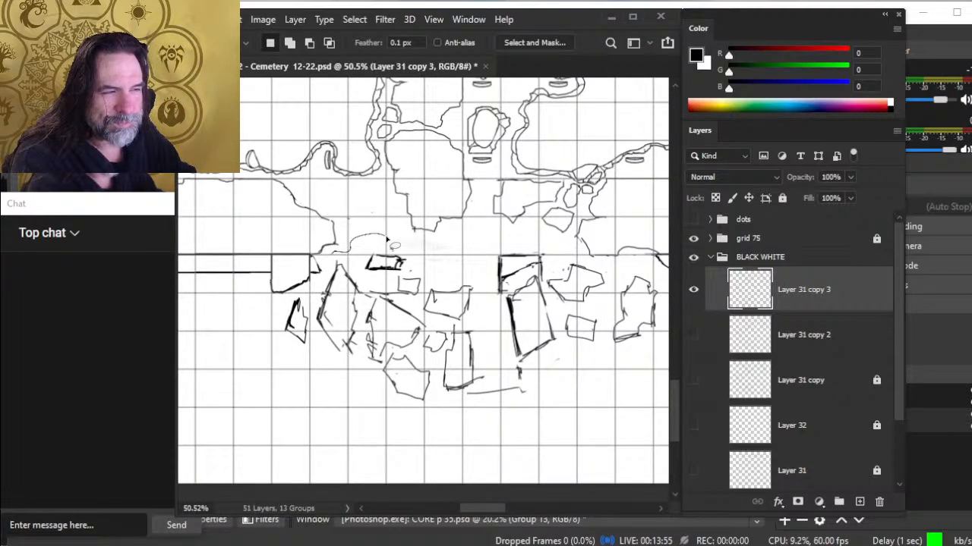
mouse_move(290, 298)
left_mouse_down()
mouse_move(389, 448)
mouse_move(592, 394)
mouse_move(662, 317)
mouse_move(645, 265)
mouse_move(464, 242)
left_mouse_up()
key("ctrl+x")
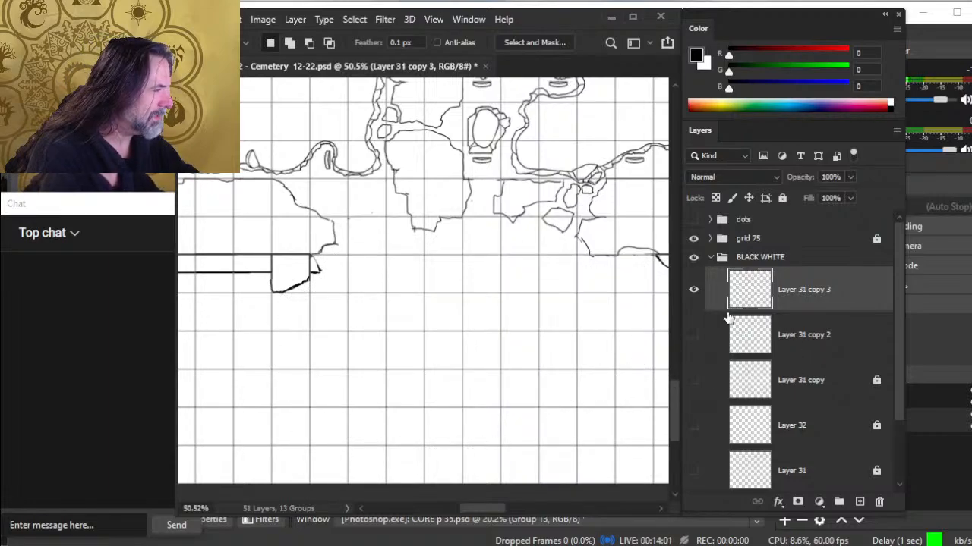
left_click(800, 342)
key("ctrl+shift+v")
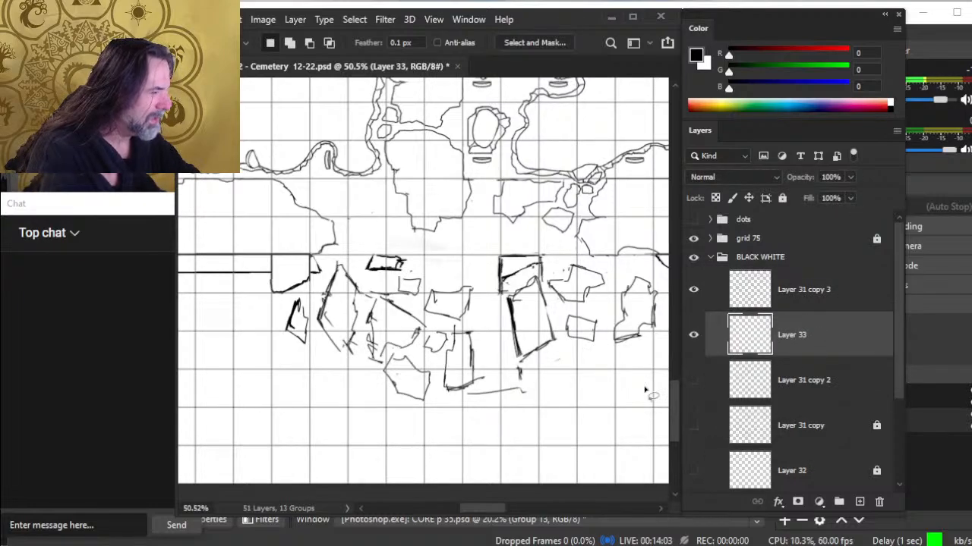
Lower the pasted rubble layer's opacity to make it a faint guide and reselect Layer 31 copy 3
left_click(850, 176)
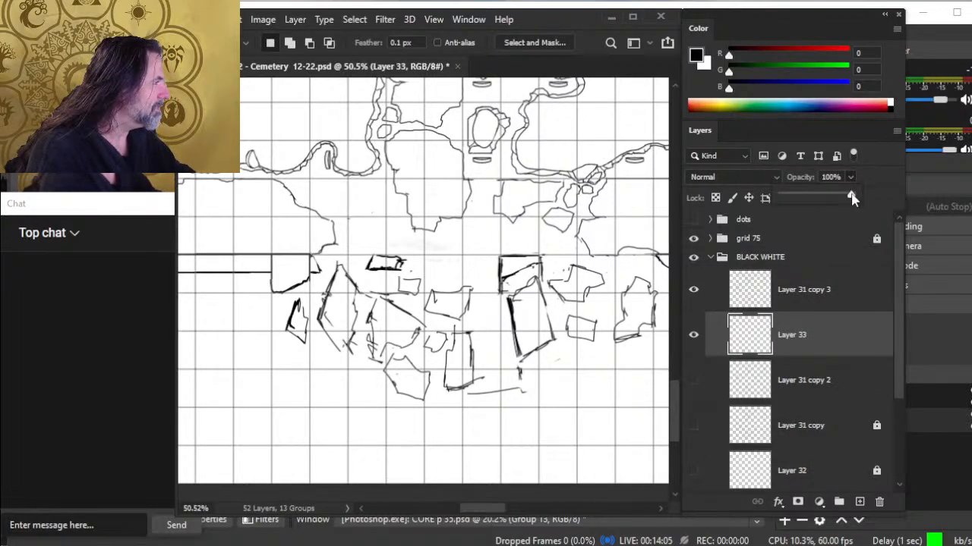
left_click_drag(850, 202, 821, 202)
left_click(821, 300)
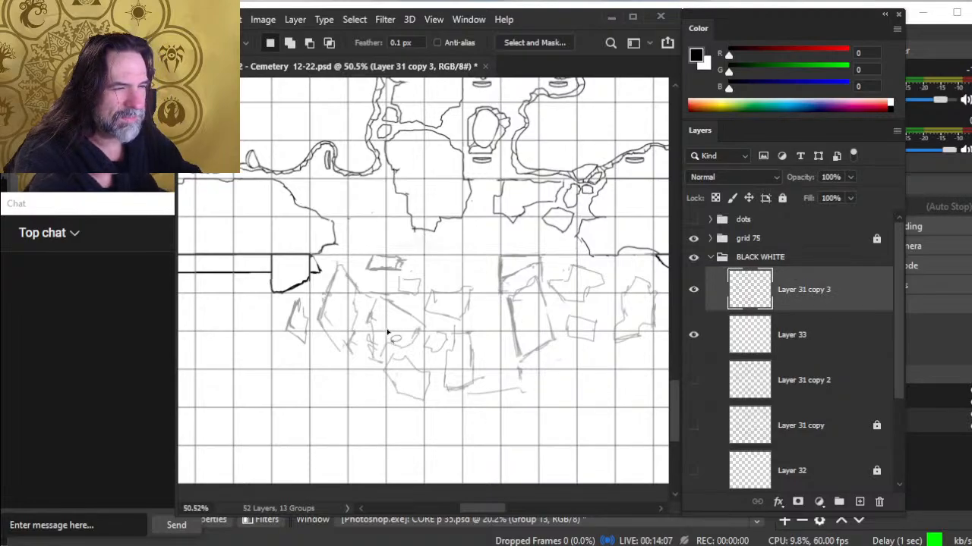
Redraw the left post's broken lower edge as a jagged line and refine its small wall stub using brush size 4
key("z")
left_click_drag(372, 310, 489, 336)
key("b")
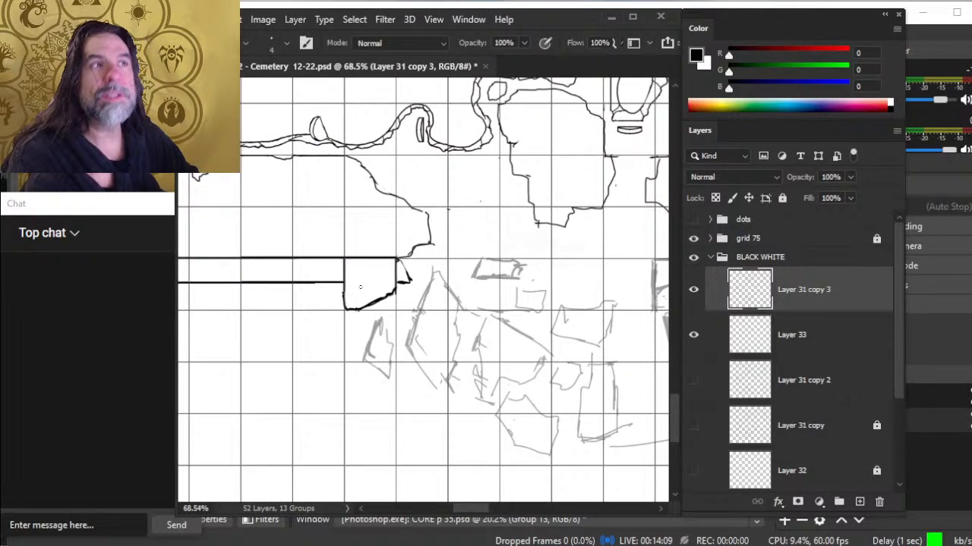
key("e")
mouse_move(374, 312)
left_mouse_down()
mouse_move(392, 294)
mouse_move(370, 303)
left_mouse_up()
key("b")
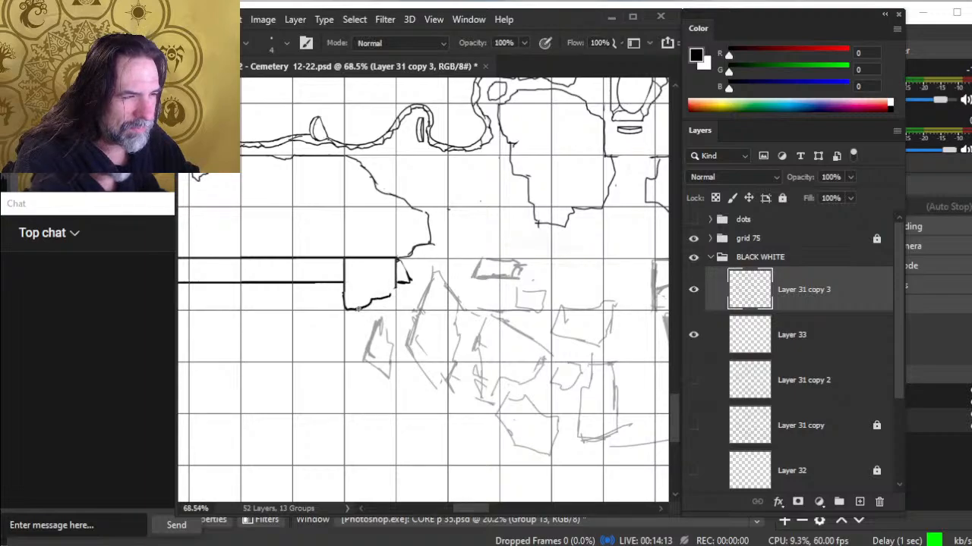
left_click_drag(397, 259, 419, 274)
key("e")
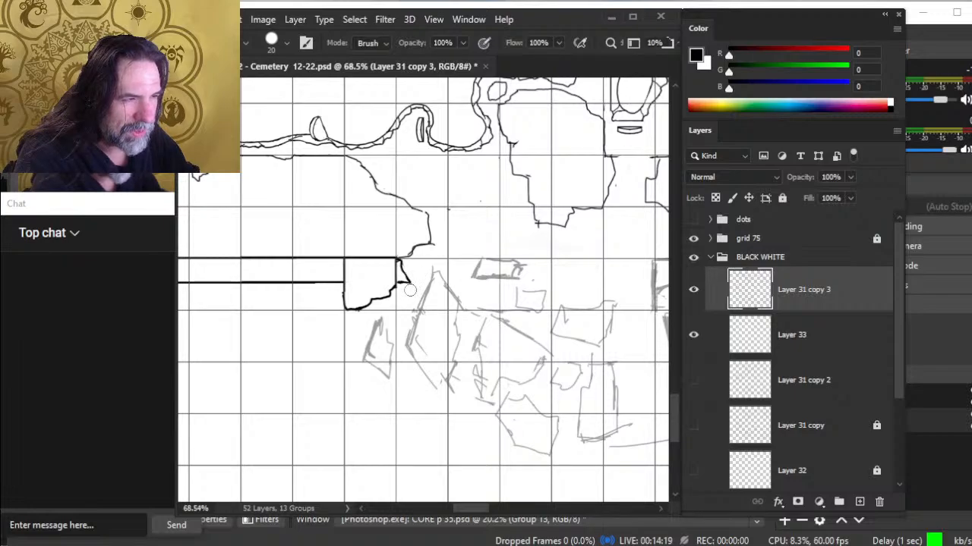
Trace the small horizontal wall fragment right of the left post as a clean closed outline over the faint sketch
mouse_move(475, 304)
left_mouse_down()
mouse_move(292, 304)
mouse_move(344, 330)
left_mouse_up()
key("b")
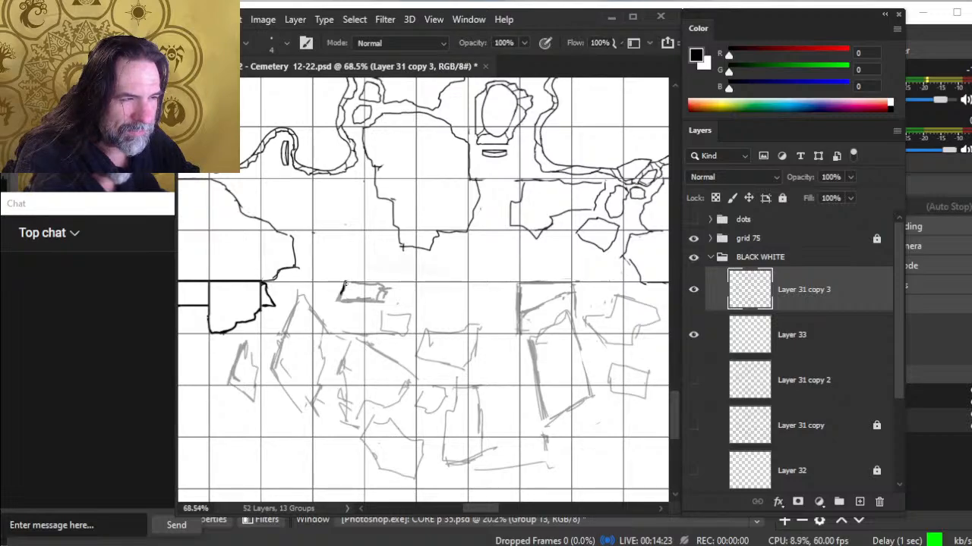
mouse_move(341, 296)
left_mouse_down()
mouse_move(383, 299)
mouse_move(385, 288)
mouse_move(347, 284)
left_mouse_up()
key("e")
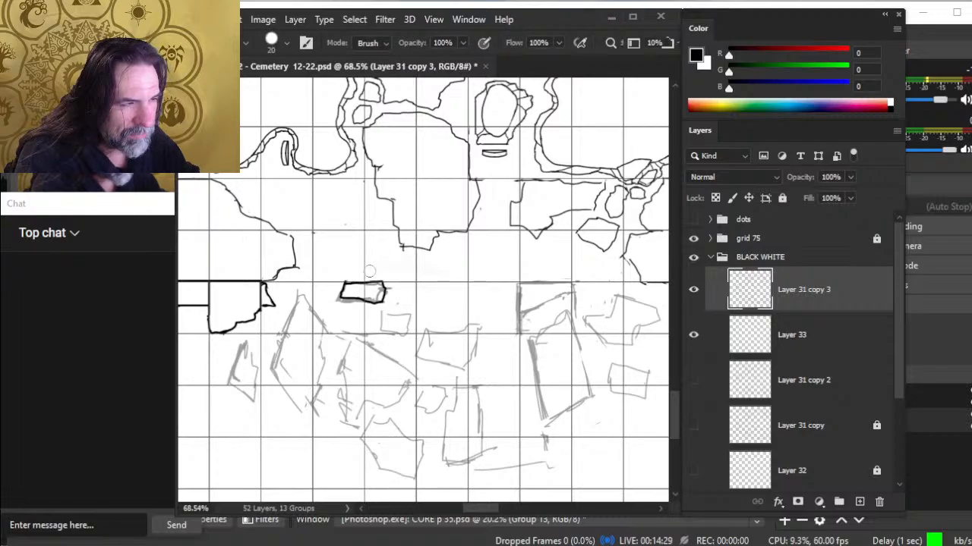
key("b")
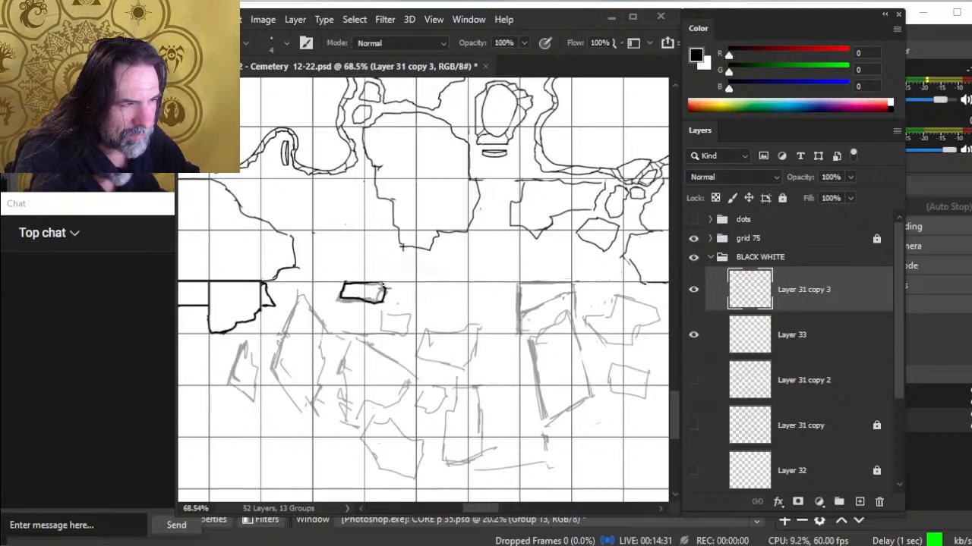
left_click_drag(381, 289, 379, 303)
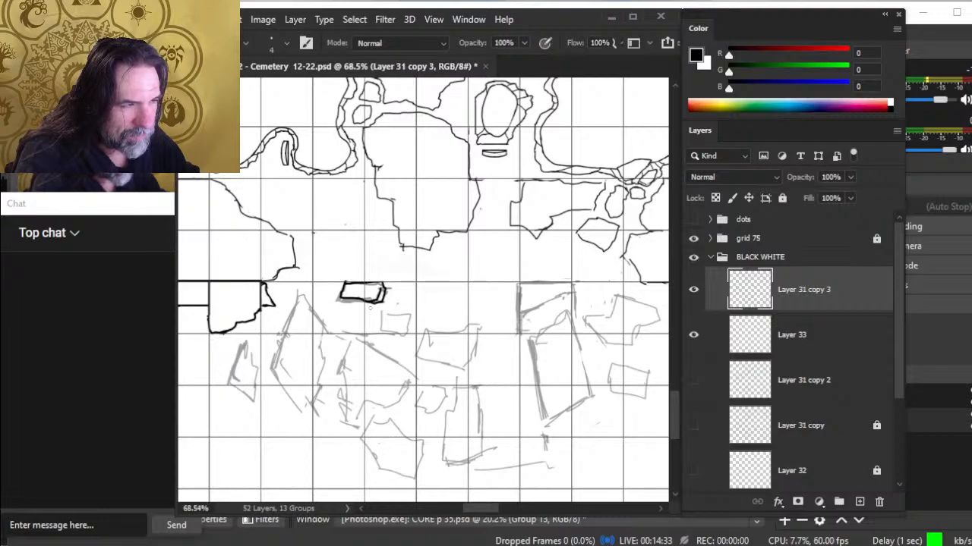
scroll(431, 354, "right", 3)
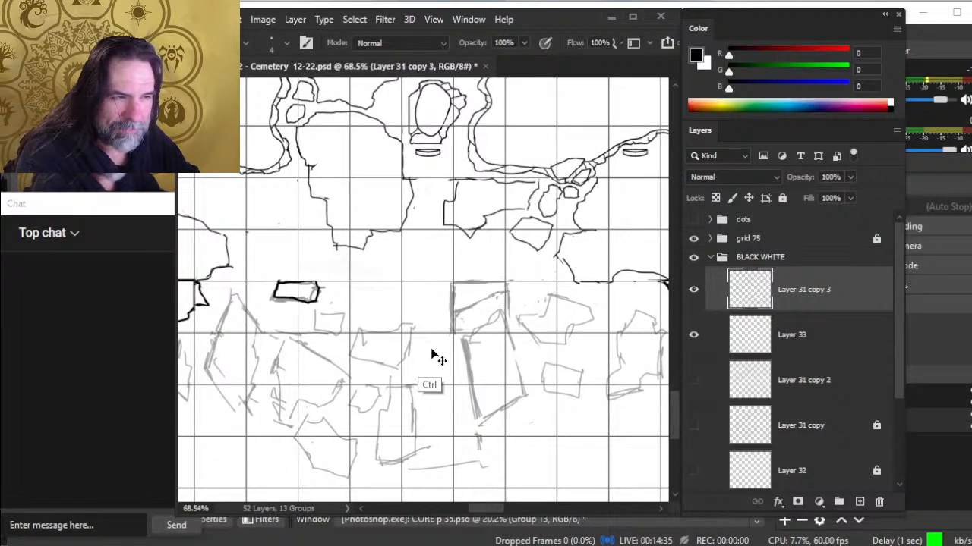
Draw a thin inner edge line along the lower side and both ends of the small wall fragment using brush size 3
left_click_drag(431, 351, 374, 343)
left_click_drag(304, 296, 506, 336)
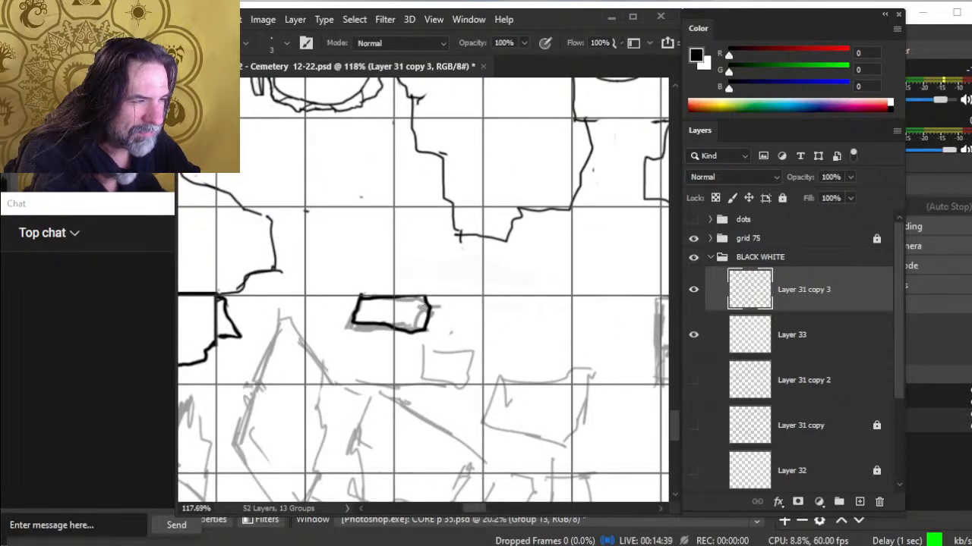
left_click_drag(425, 308, 420, 321)
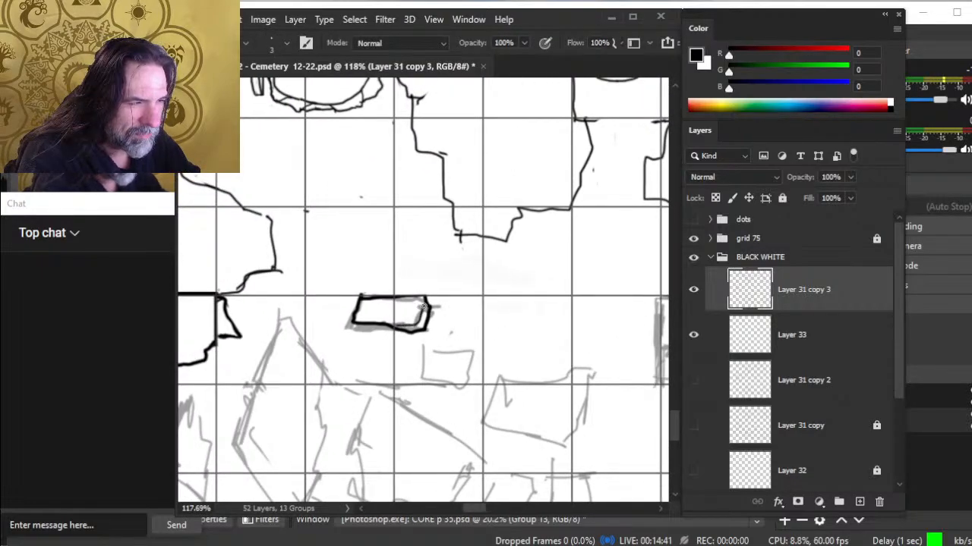
key("e")
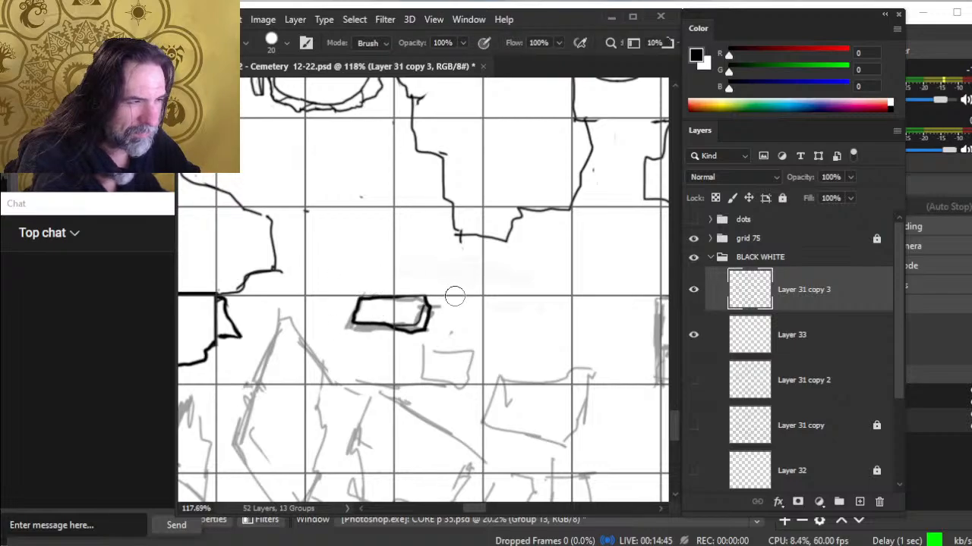
key("b")
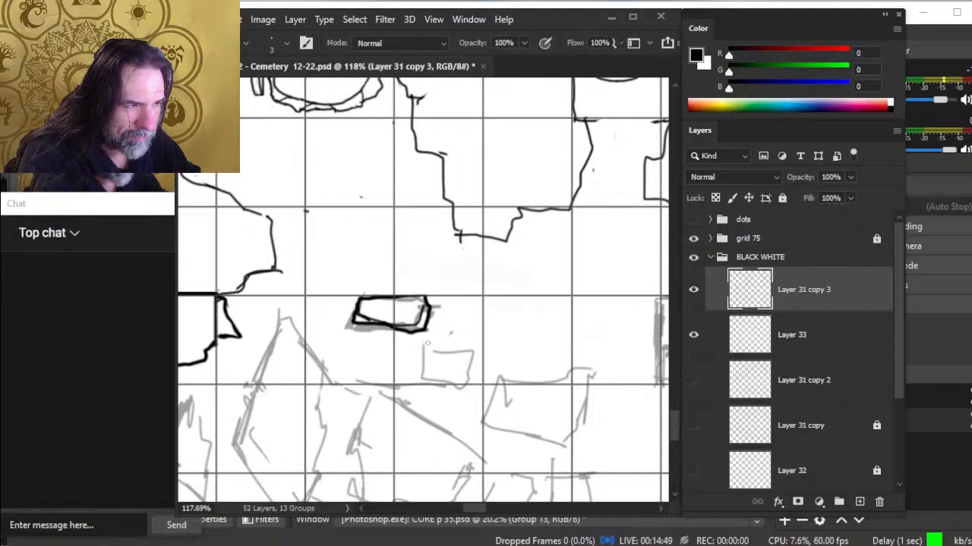
key("e")
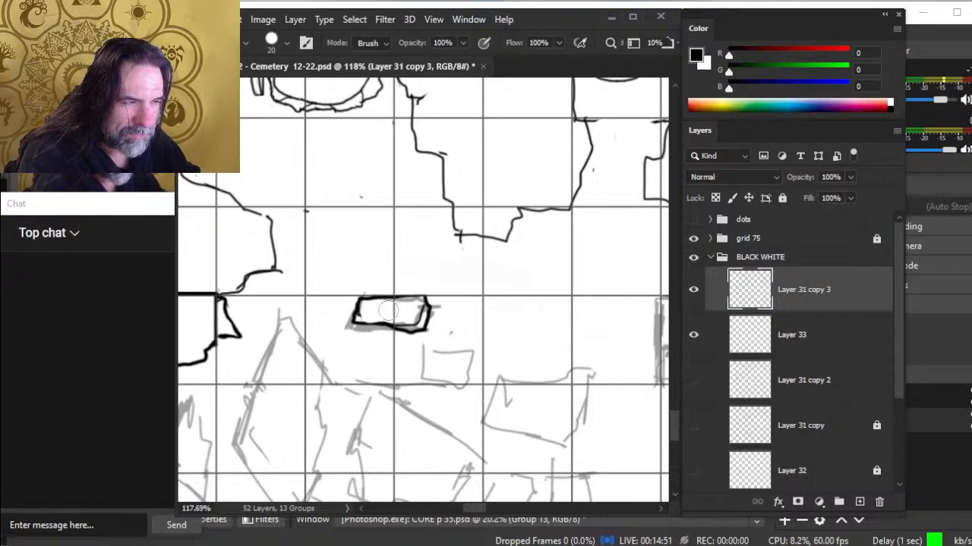
key("b")
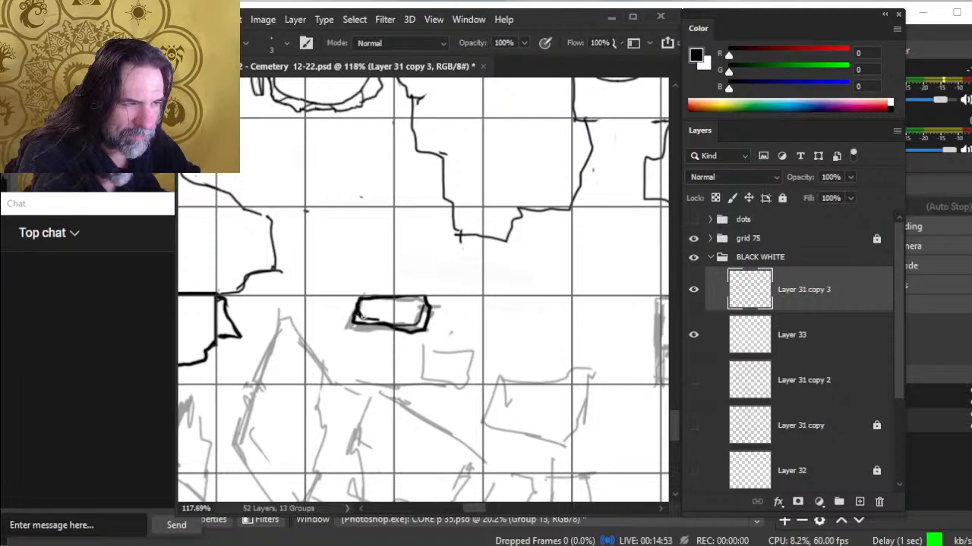
key("e")
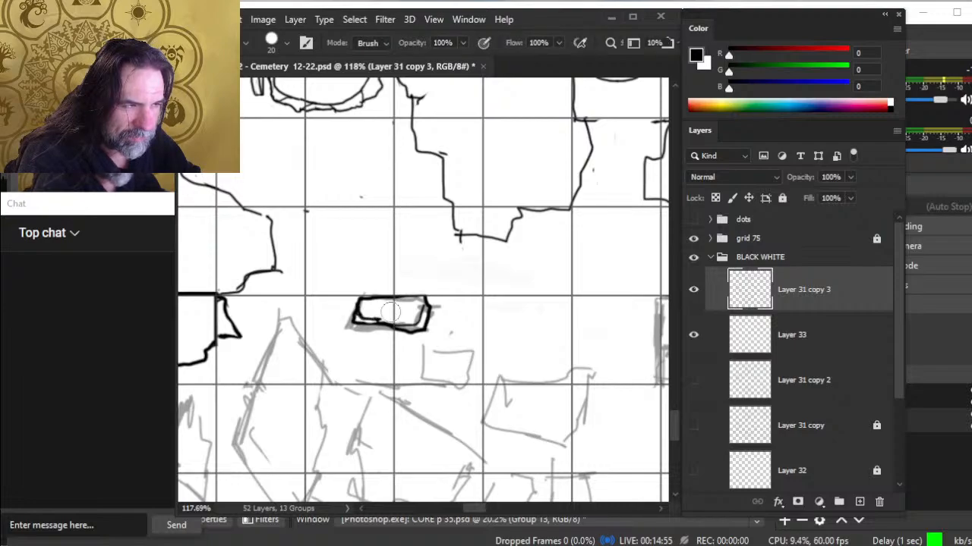
Add a thin inner break line inside the small pointed stub on the left post's right side, cleaning up stray overlaps
left_click_drag(352, 324, 492, 314)
key("b")
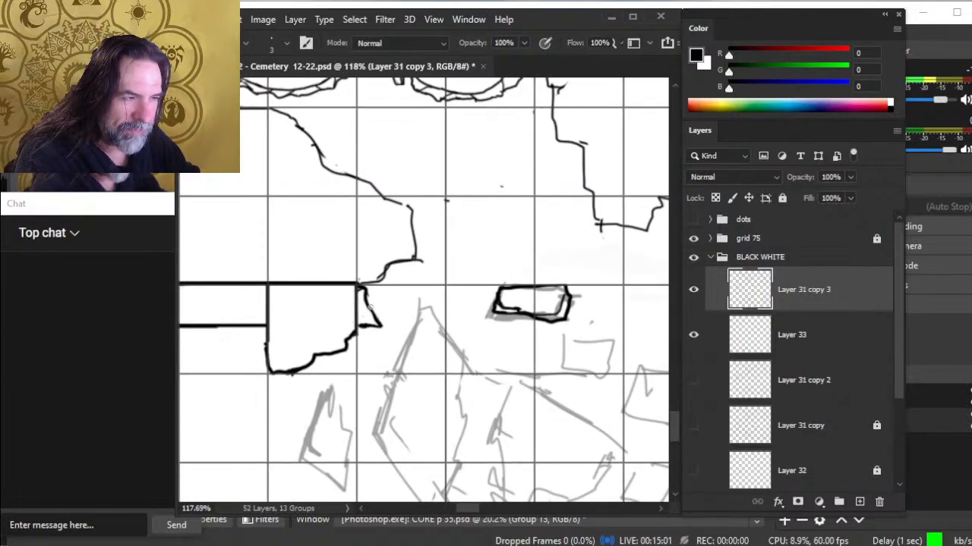
left_click_drag(359, 310, 372, 314)
key("e")
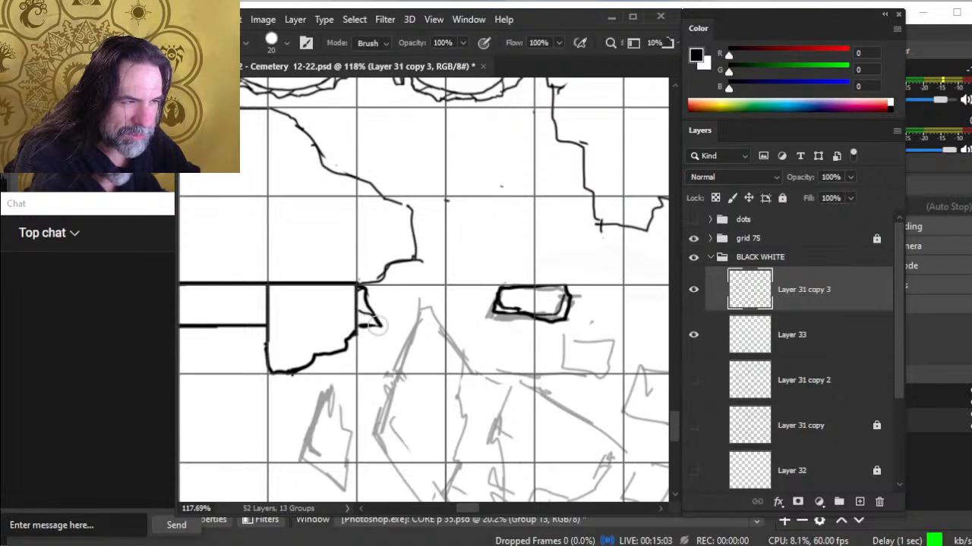
key("b")
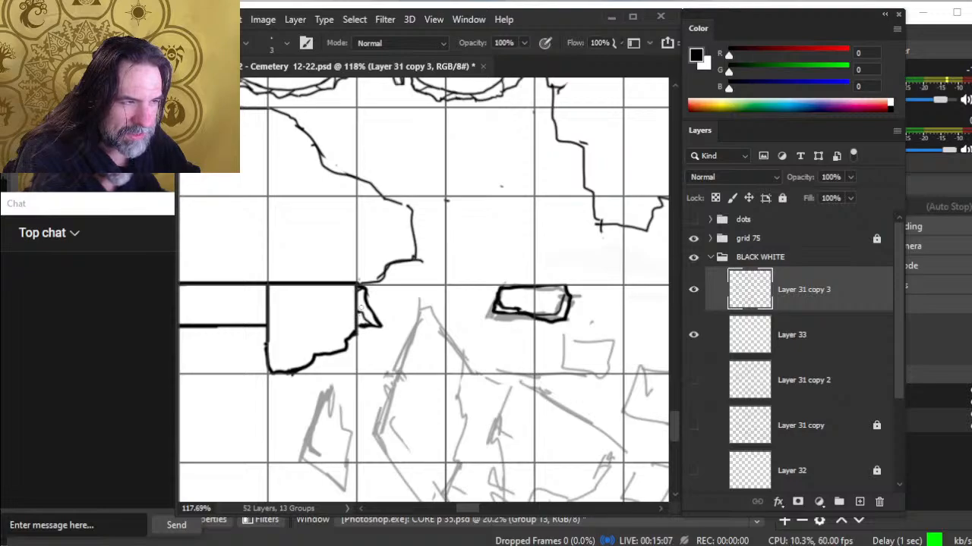
key("e")
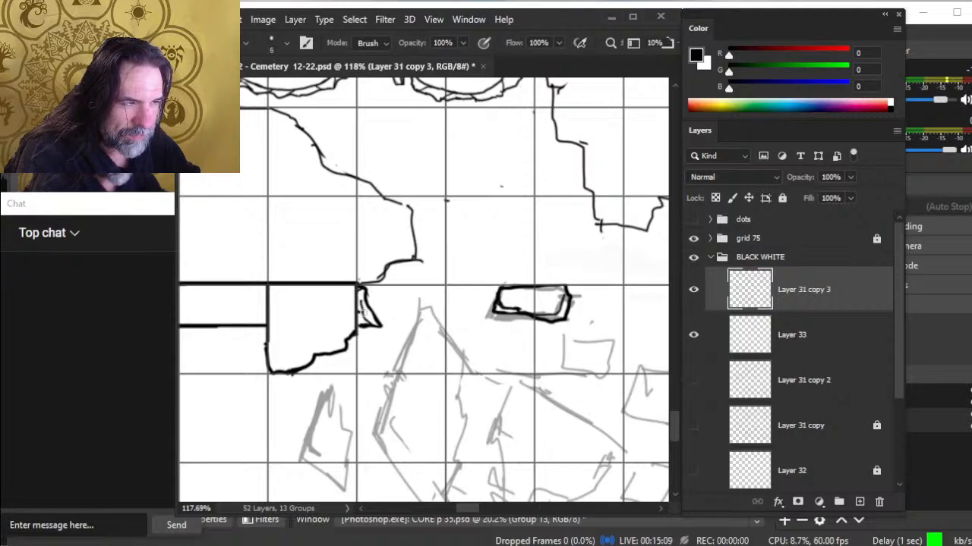
key("b")
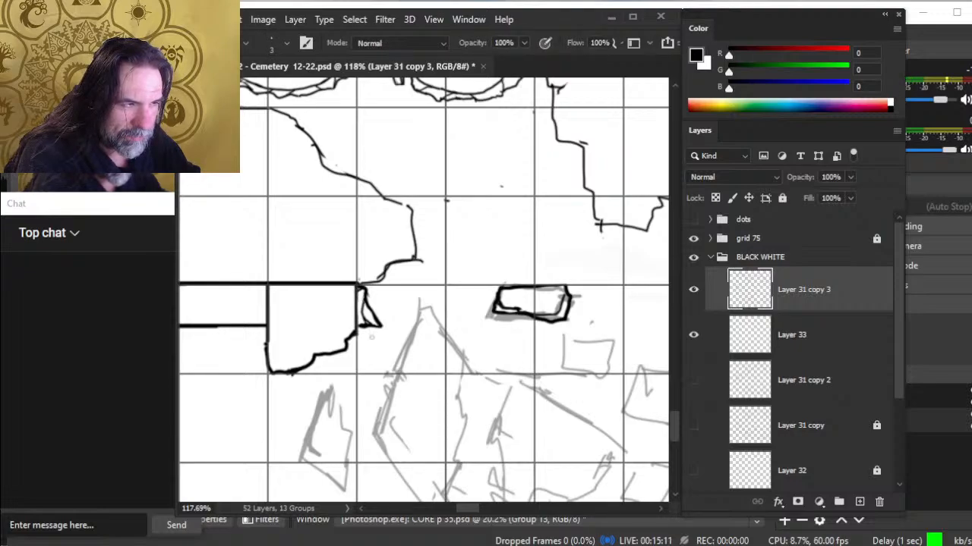
Draw a jagged inner break line above the left post's broken lower edge and reshape the post's lower-left corner
mouse_move(358, 323)
left_mouse_down()
mouse_move(271, 372)
mouse_move(265, 351)
mouse_move(267, 371)
left_mouse_up()
key("e")
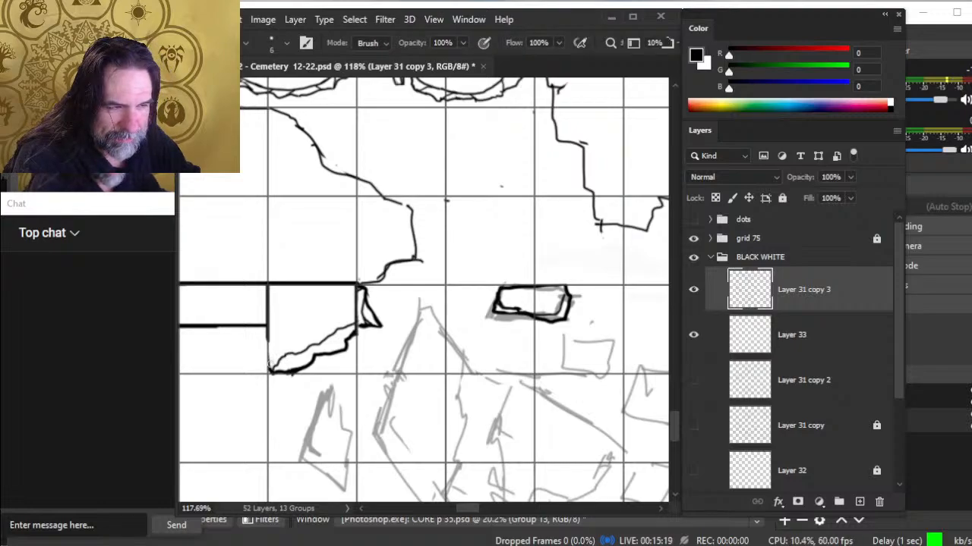
key("b")
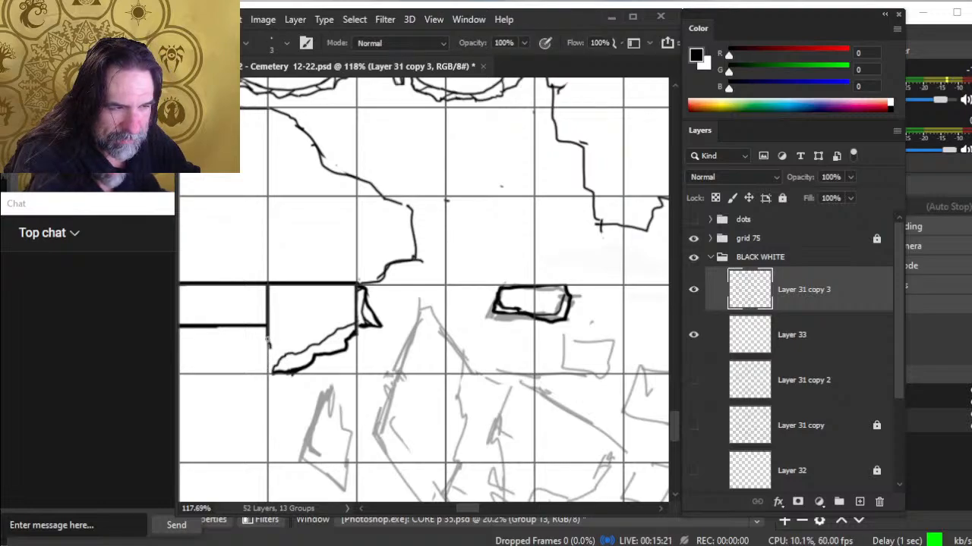
left_click_drag(268, 343, 273, 373)
key("e")
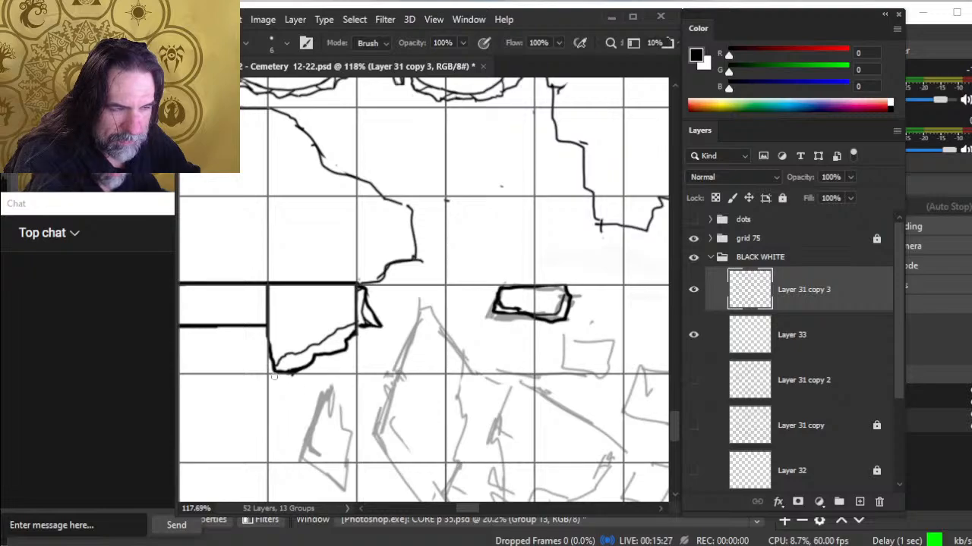
key("b")
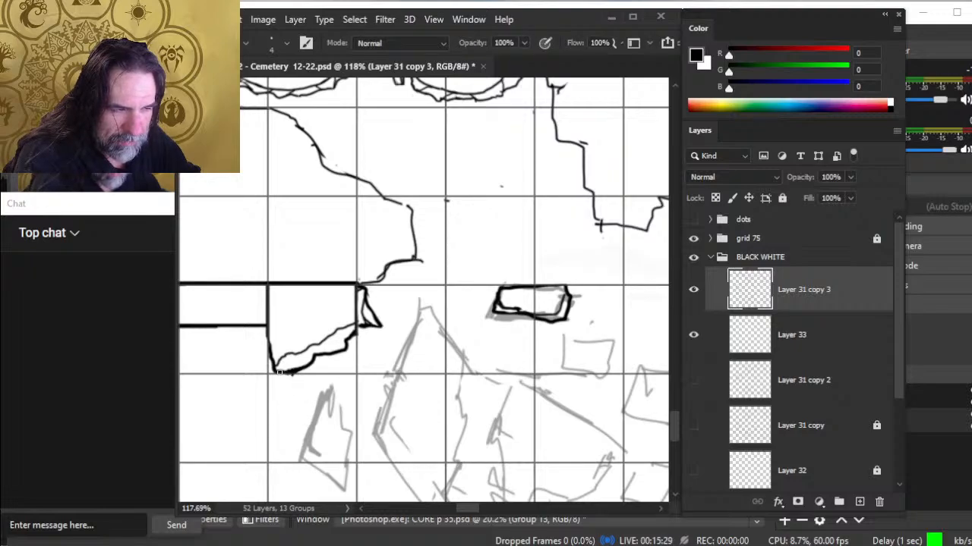
key("e")
key("b")
left_click_drag(278, 371, 262, 333)
key("e")
key("b")
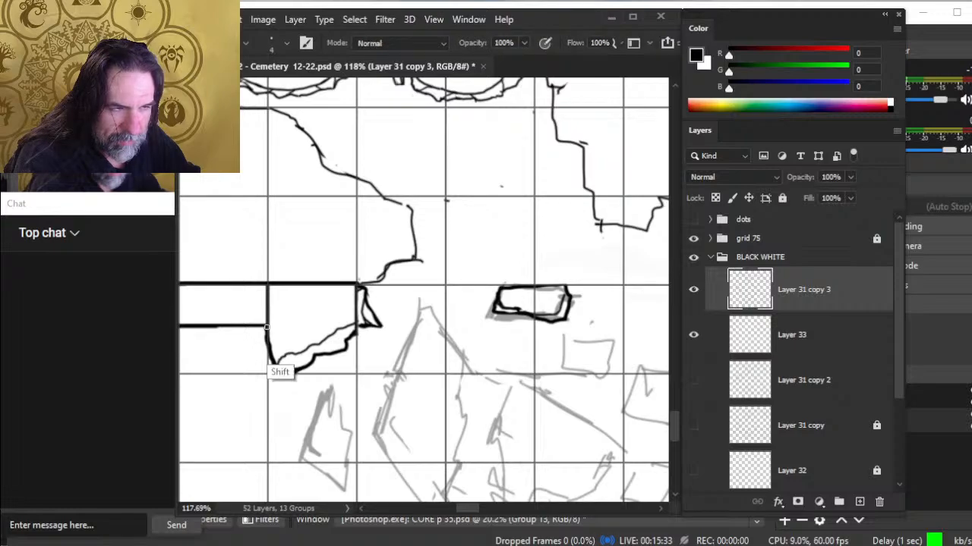
Trace the right post's stump and the tilted fallen block below it as black outlines with brush size 4
key("z")
left_click_drag(463, 356, 350, 375)
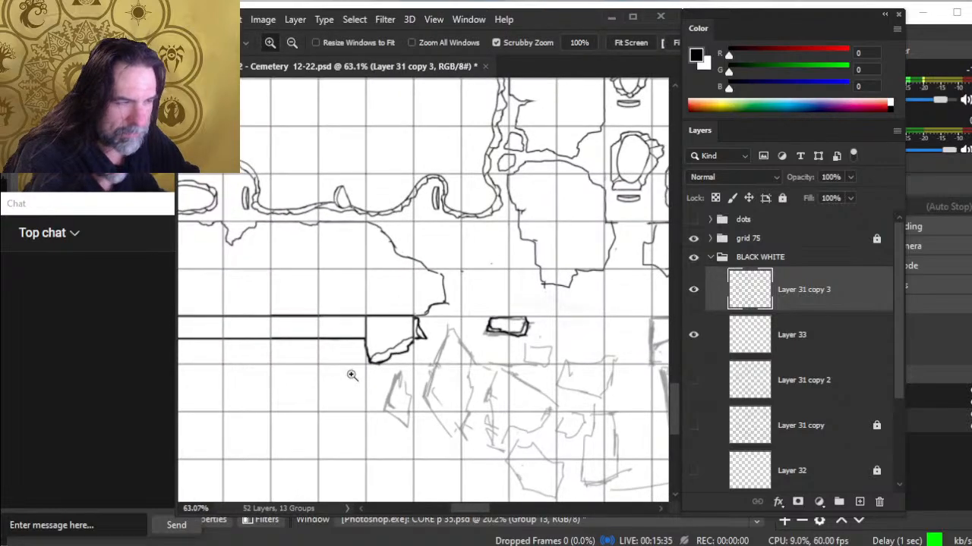
mouse_move(476, 307)
left_mouse_down()
mouse_move(322, 241)
mouse_move(238, 254)
left_mouse_up()
key("b")
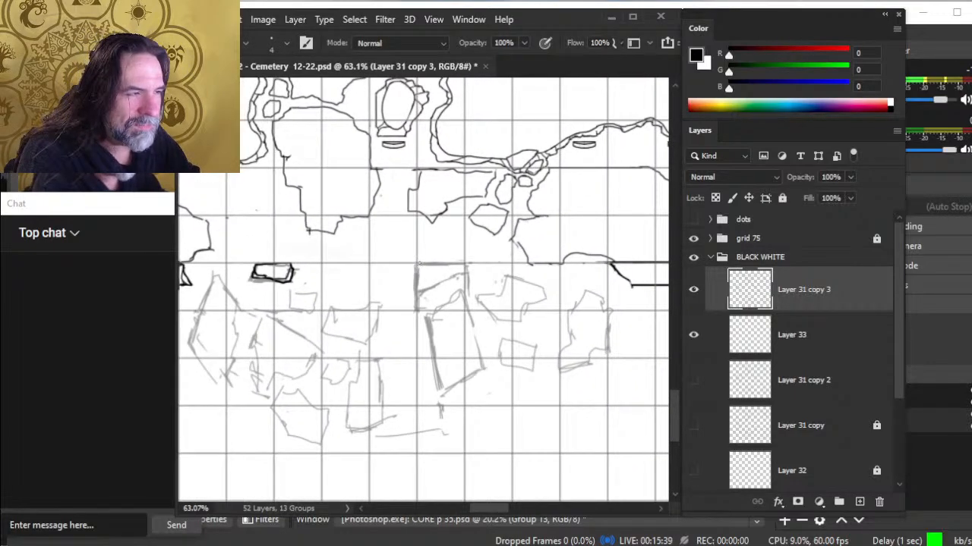
left_click_drag(417, 264, 434, 266)
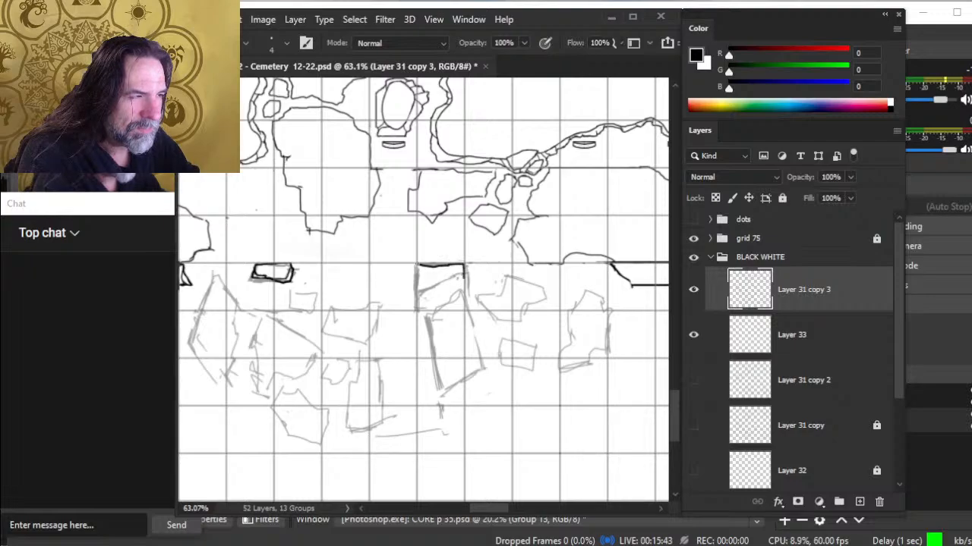
mouse_move(417, 263)
left_mouse_down()
mouse_move(425, 268)
mouse_move(417, 297)
left_mouse_up()
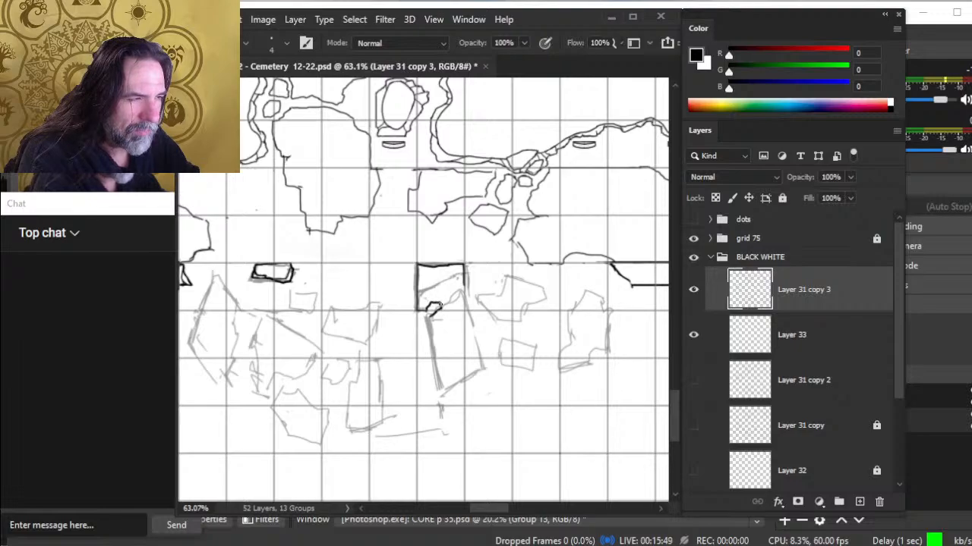
mouse_move(429, 313)
left_mouse_down()
mouse_move(440, 387)
mouse_move(471, 380)
left_mouse_up()
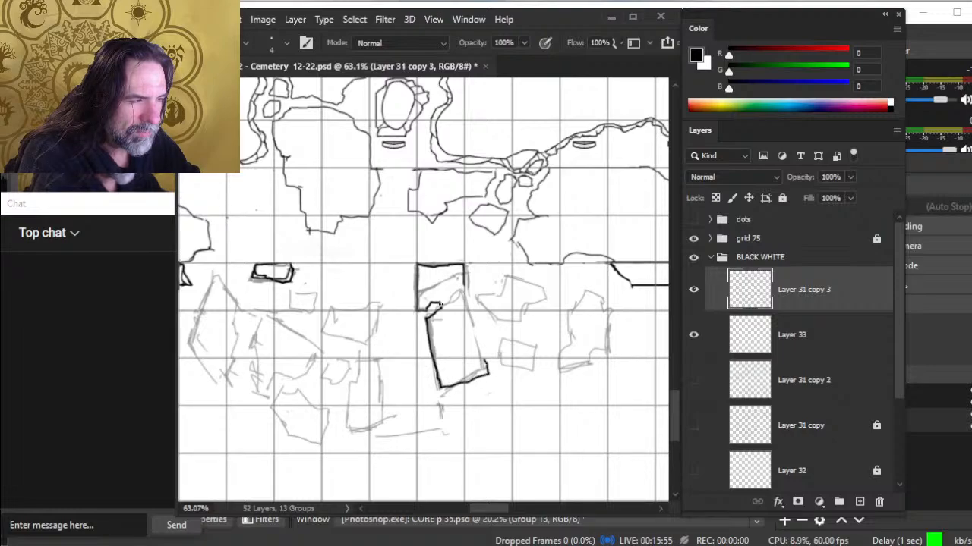
left_click_drag(468, 312, 475, 325)
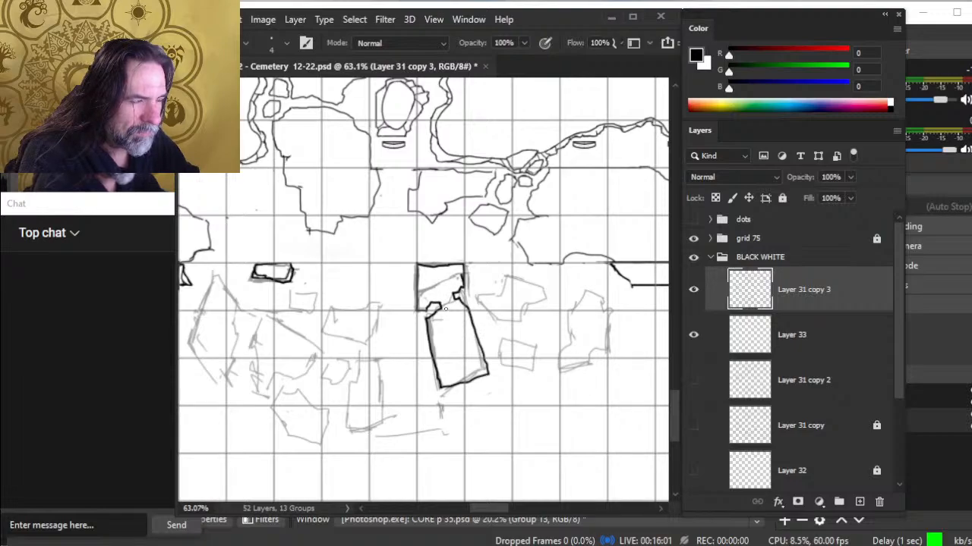
Erase and redraw the jagged break between the right post's stump and the fallen block
key("e")
key("b")
mouse_move(441, 304)
left_mouse_down()
mouse_move(470, 303)
mouse_move(432, 317)
left_mouse_up()
key("e")
key("b")
key("e")
key("b")
key("e")
key("b")
key("e")
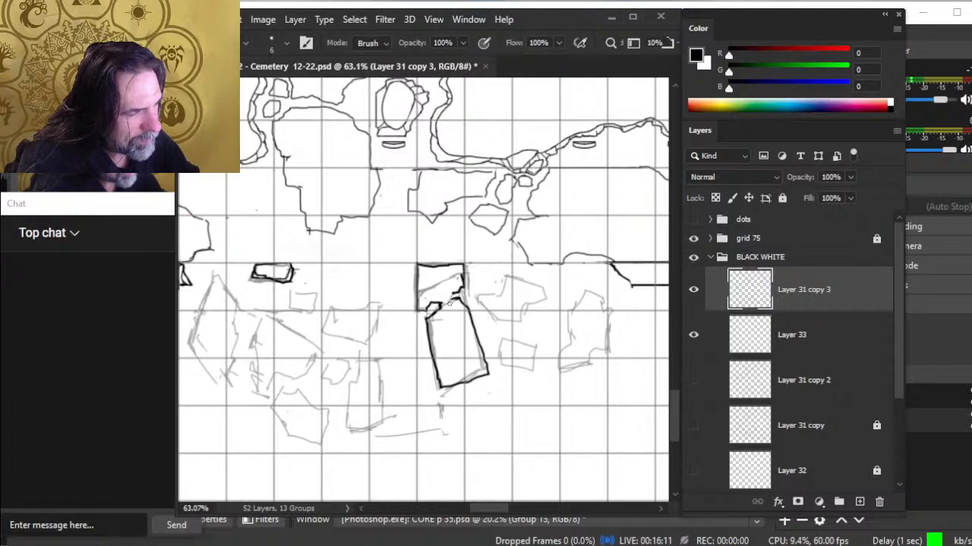
key("b")
key("x")
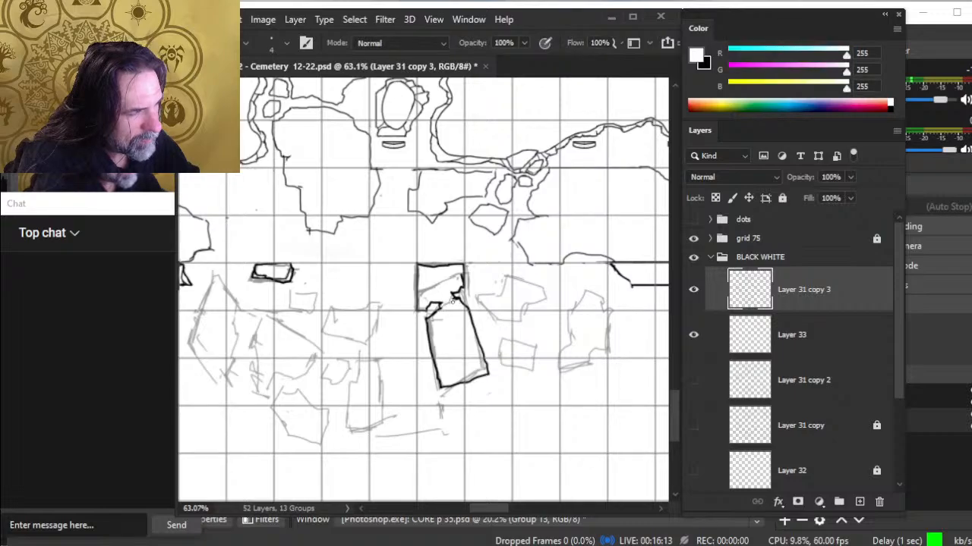
key("x")
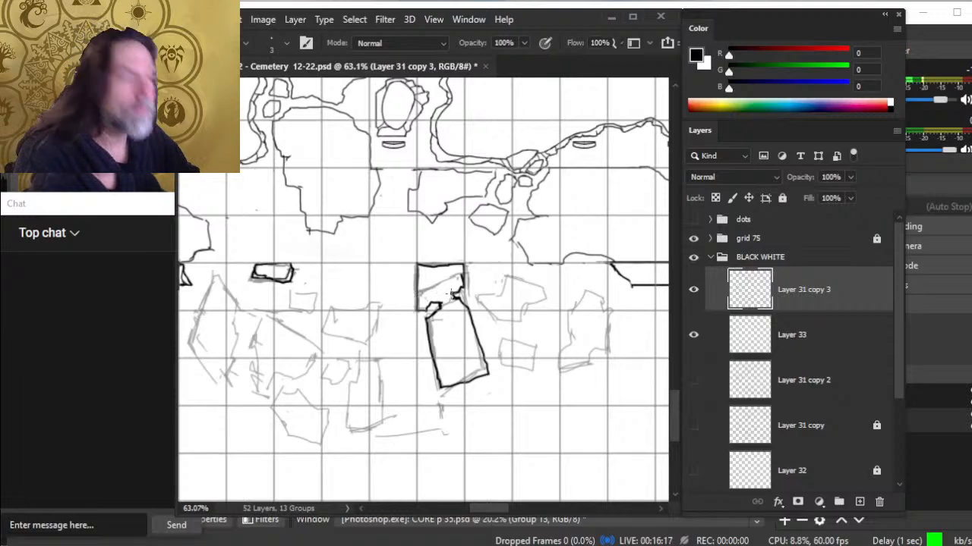
Using brush size 3, draw a jagged inner break line across the right stump and ridge lines down the fallen block
key("bracketleft")
mouse_move(461, 276)
left_mouse_down()
mouse_move(419, 291)
mouse_move(429, 306)
mouse_move(459, 300)
left_mouse_up()
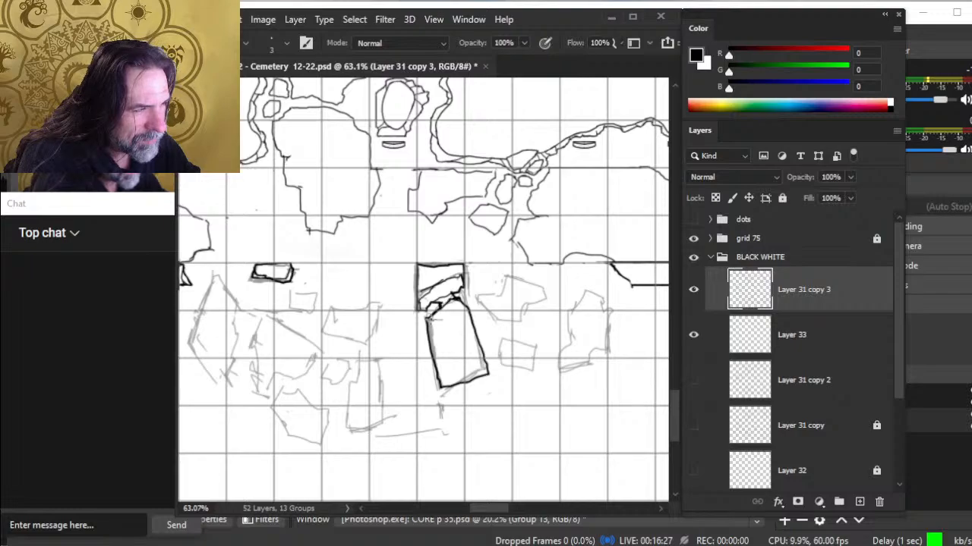
left_click_drag(428, 318, 443, 323)
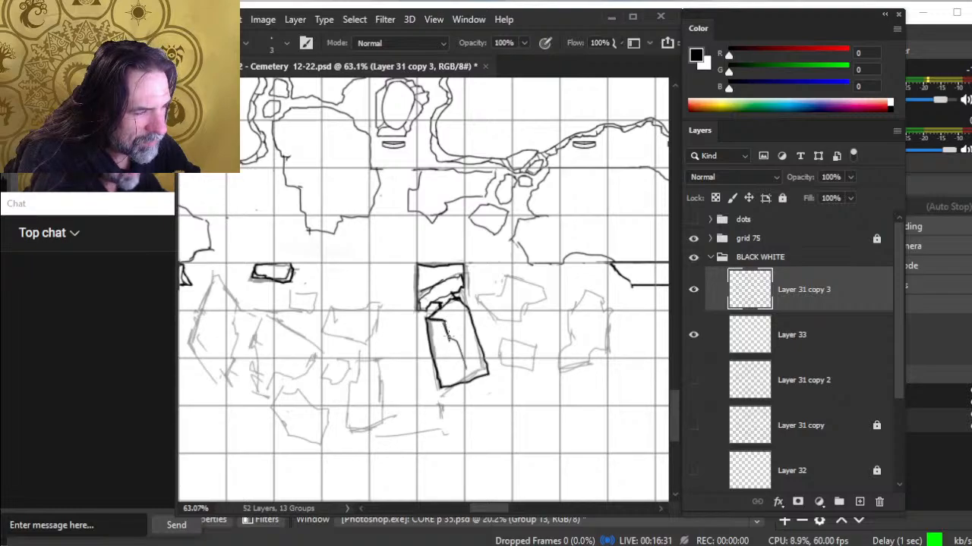
mouse_move(486, 369)
left_mouse_down()
mouse_move(450, 384)
mouse_move(479, 373)
mouse_move(466, 378)
mouse_move(462, 343)
mouse_move(447, 331)
mouse_move(461, 342)
left_mouse_up()
Clean up the fallen block's inner ridge lines by erasing excess marks and redrawing the gaps
key("e")
key("b")
key("e")
key("b")
key("e")
key("b")
key("e")
key("b")
key("e")
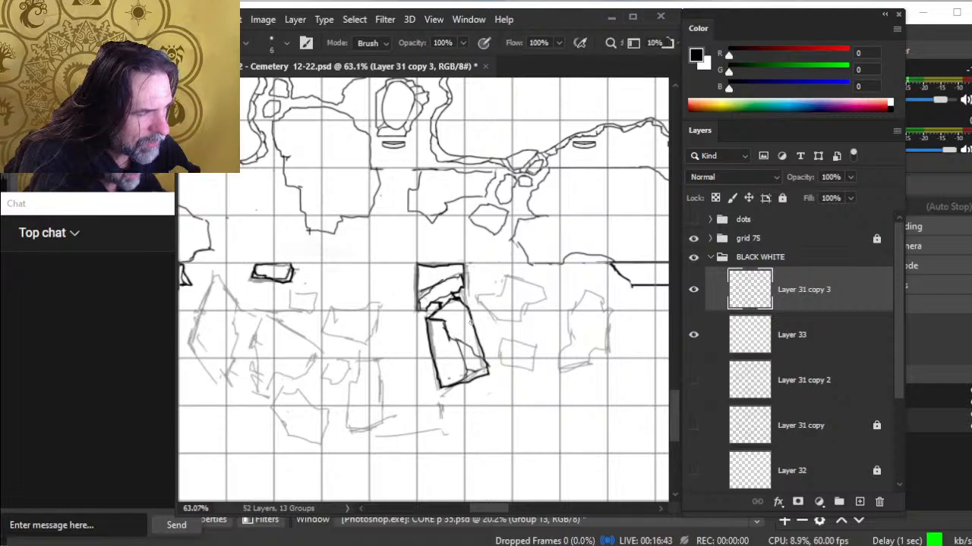
Draw a thin edge line across the fallen block's broken upper end and refine where it meets the ridge lines
key("b")
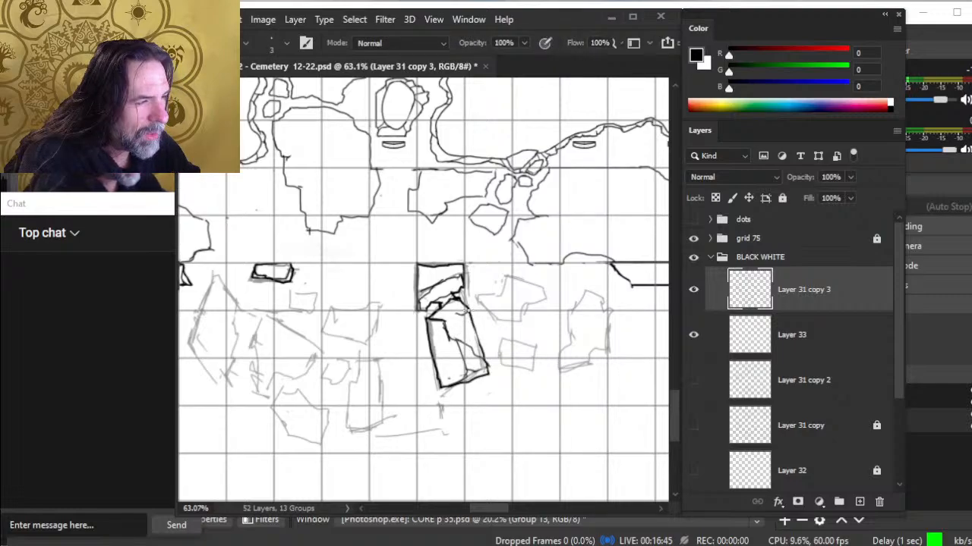
key("e")
mouse_move(436, 323)
left_mouse_down()
mouse_move(477, 355)
mouse_move(461, 322)
mouse_move(477, 358)
mouse_move(472, 348)
left_mouse_up()
key("b")
key("e")
key("b")
key("e")
key("b")
key("e")
key("b")
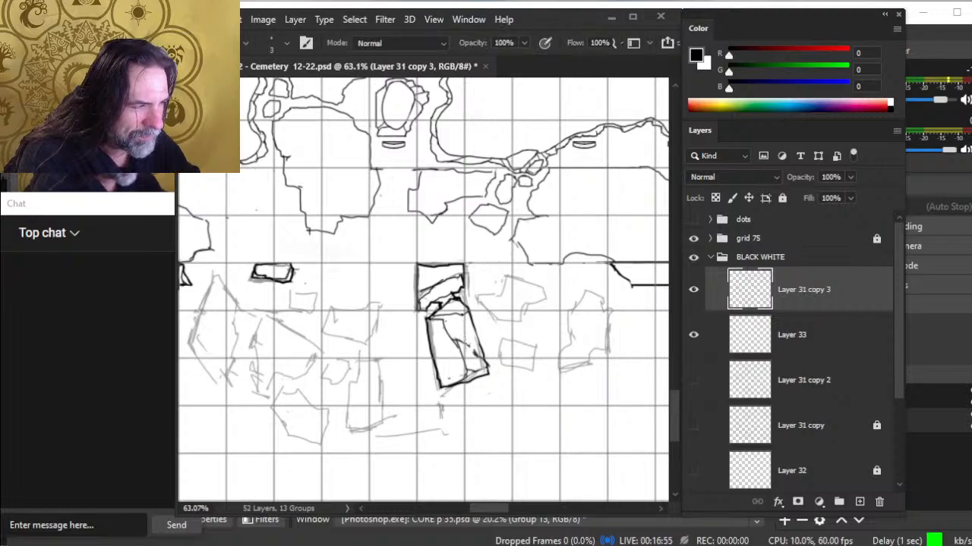
Chip a small jagged notch into the fallen block's right edge, erasing the old line and redrawing it with brush size 4
key("b")
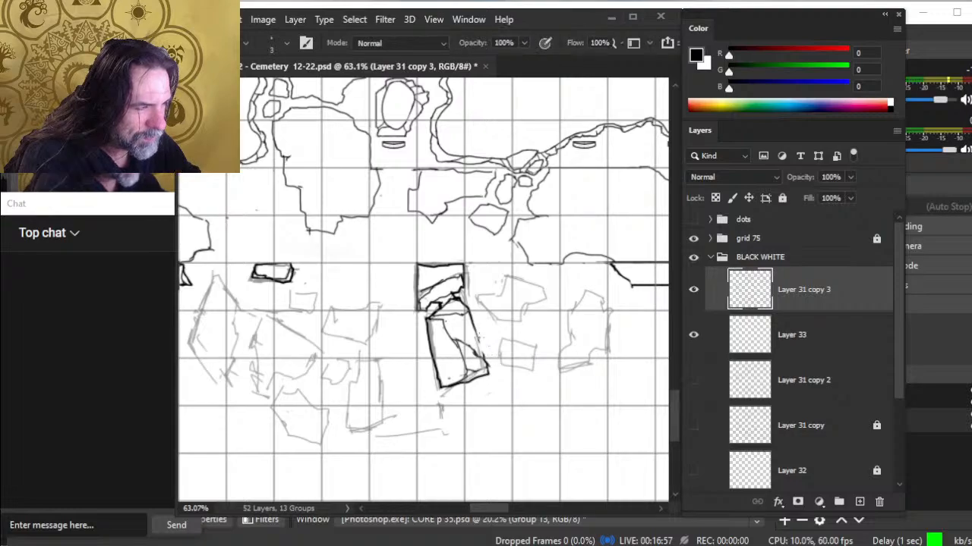
left_click_drag(475, 338, 481, 355)
key("e")
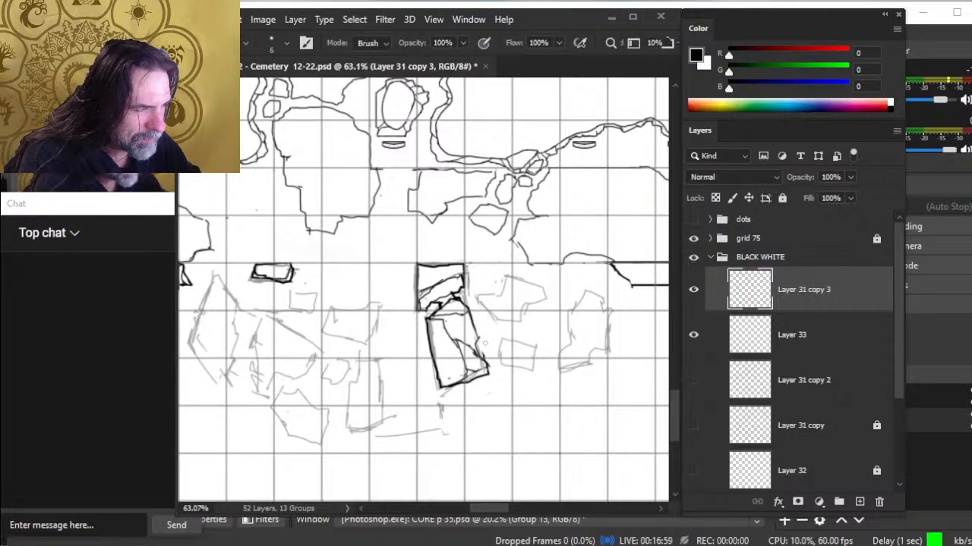
key("b")
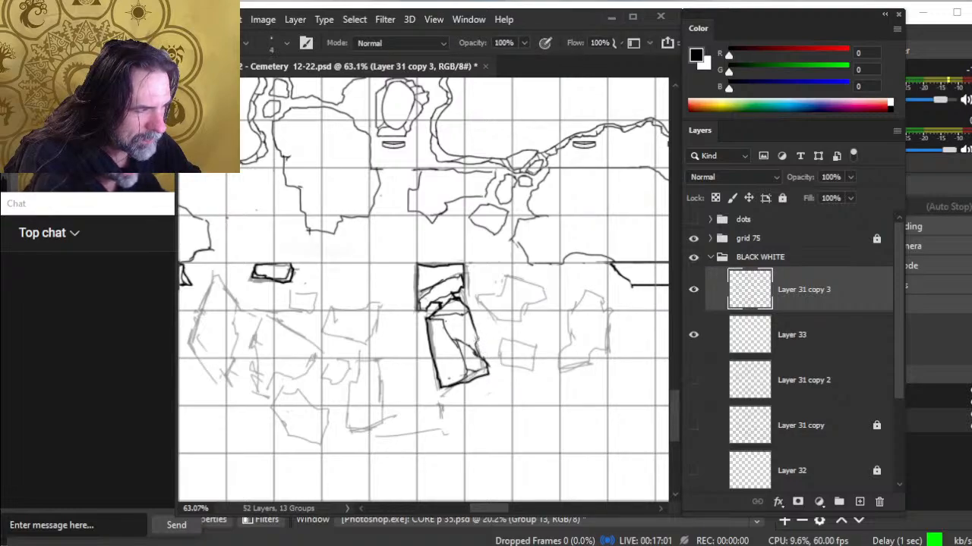
left_click_drag(473, 341, 479, 353)
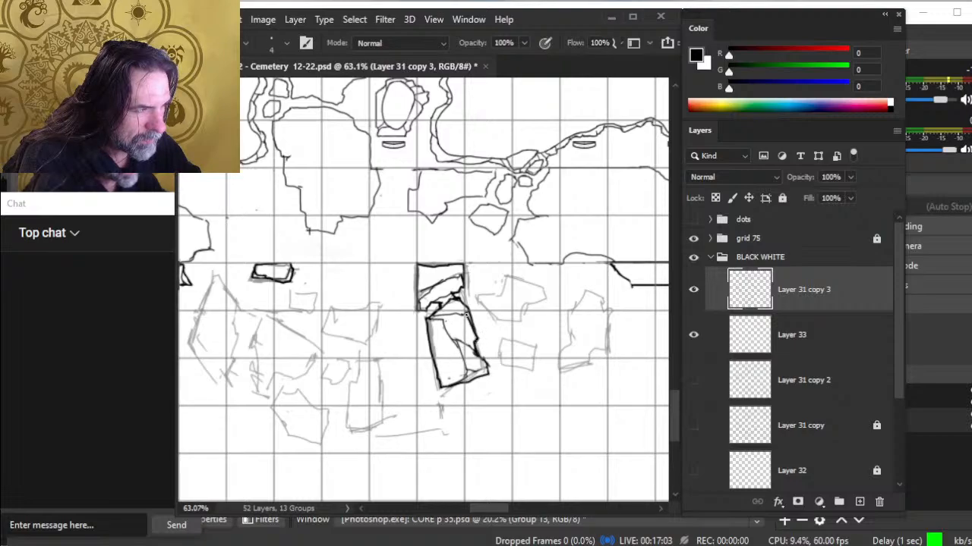
Erase and redraw the fallen block's right edge around its jagged notch, then clean up stray sketch marks beside it
key("e")
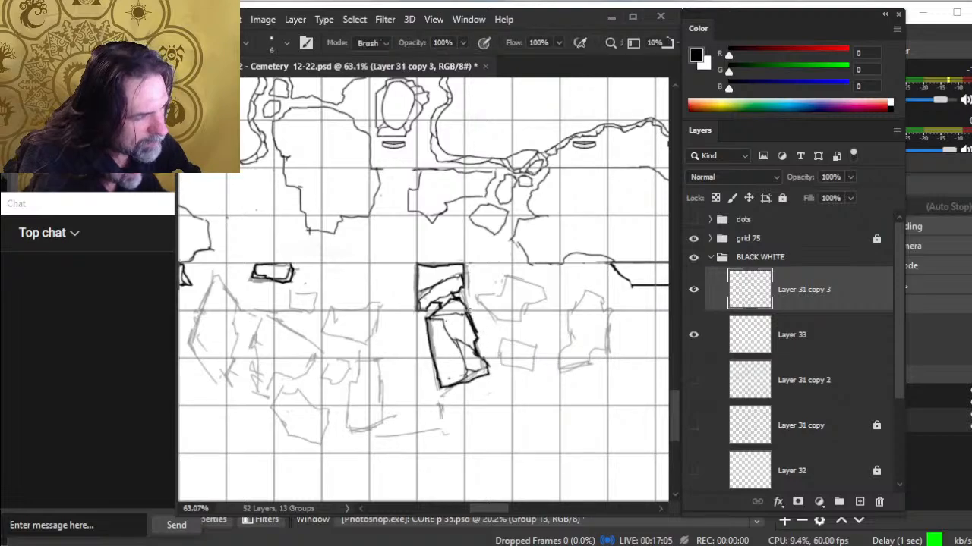
left_click_drag(469, 307, 486, 343)
key("b")
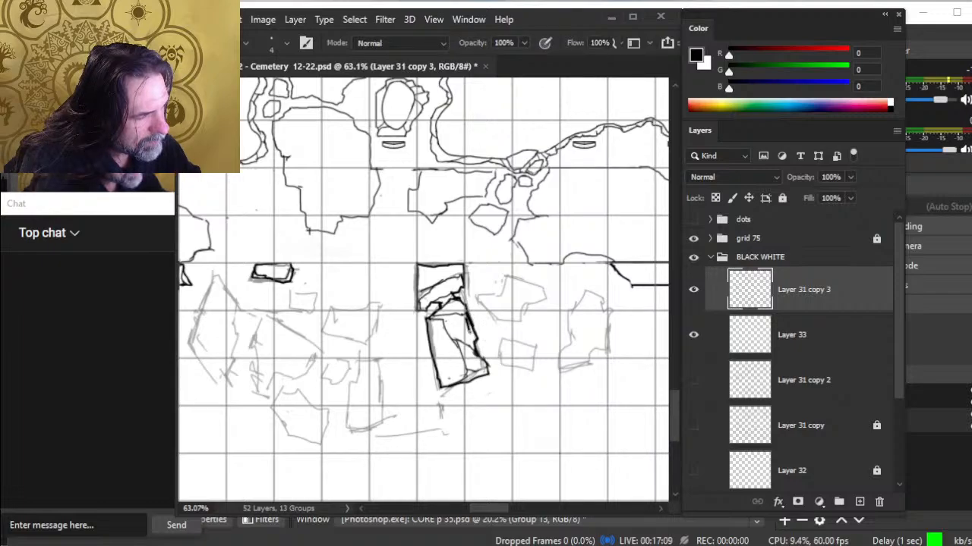
key("e")
key("b")
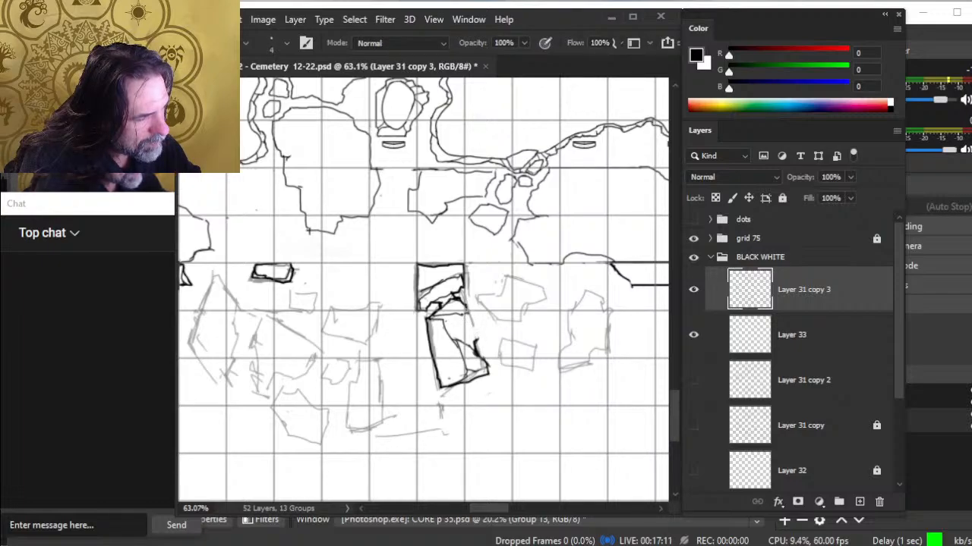
key("e")
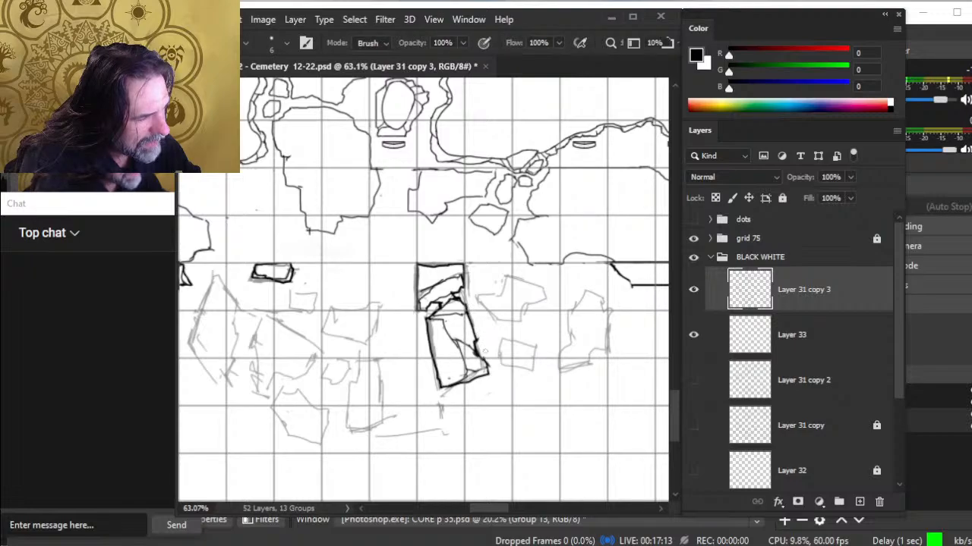
left_click_drag(507, 360, 471, 342)
Outline the small sketched stone just right of the fallen block with brush size 3 and erase the leftover marks
key("b")
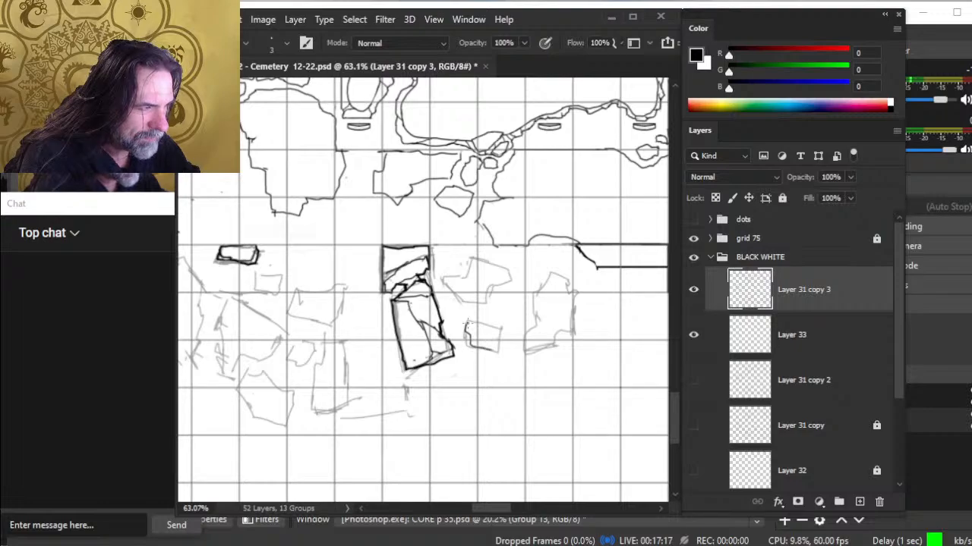
key("e")
key("b")
mouse_move(497, 343)
left_mouse_down()
mouse_move(482, 348)
mouse_move(466, 327)
left_mouse_up()
key("e")
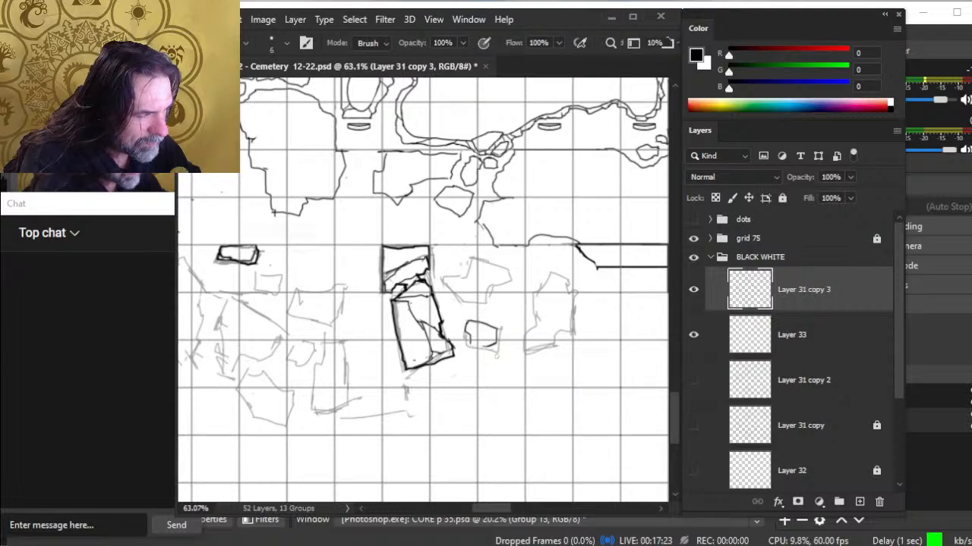
key("b")
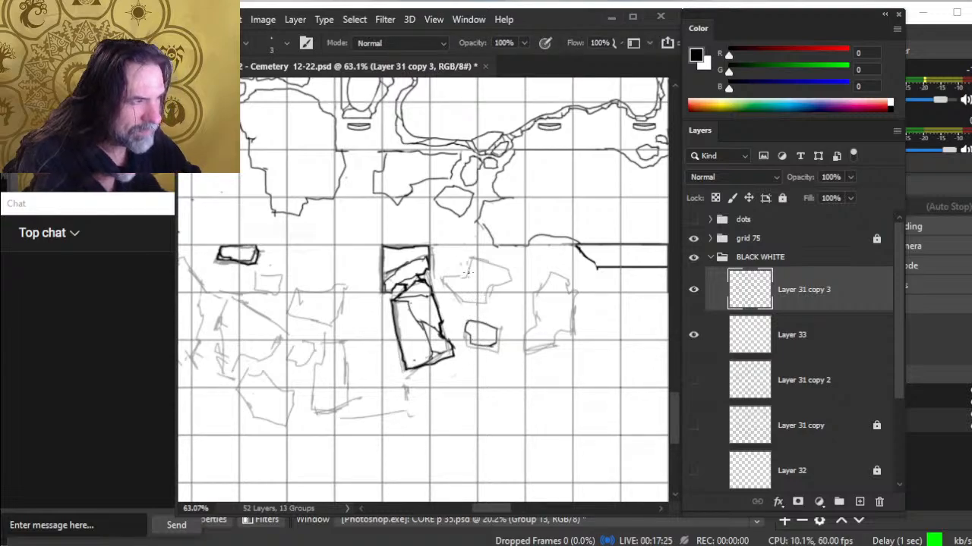
Outline the two overlapping angular stones right of the right stump and erase sketch marks between them
mouse_move(468, 272)
left_mouse_down()
mouse_move(469, 300)
mouse_move(462, 301)
mouse_move(471, 308)
mouse_move(456, 321)
mouse_move(479, 329)
mouse_move(464, 305)
mouse_move(487, 308)
mouse_move(506, 293)
mouse_move(518, 311)
mouse_move(491, 318)
mouse_move(486, 310)
mouse_move(494, 313)
left_mouse_up()
key("e")
key("b")
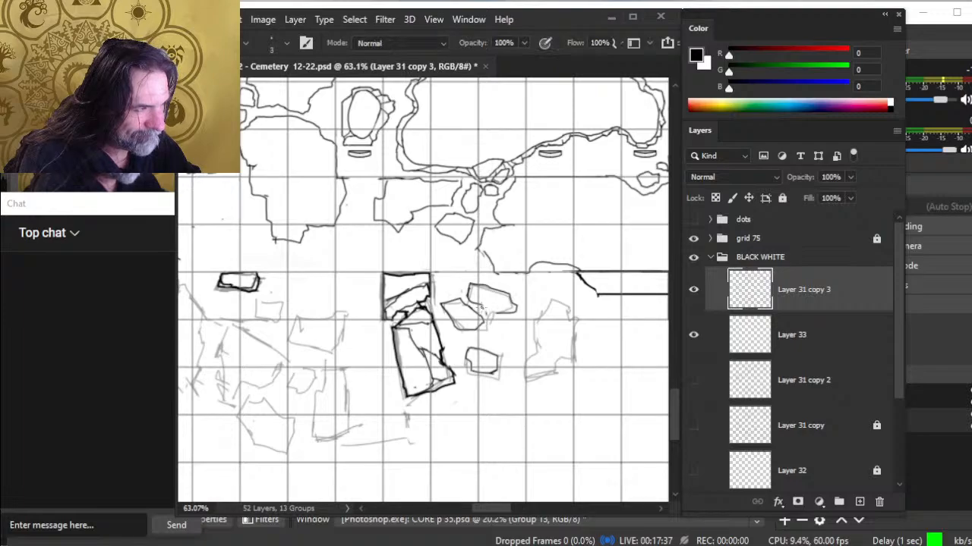
key("e")
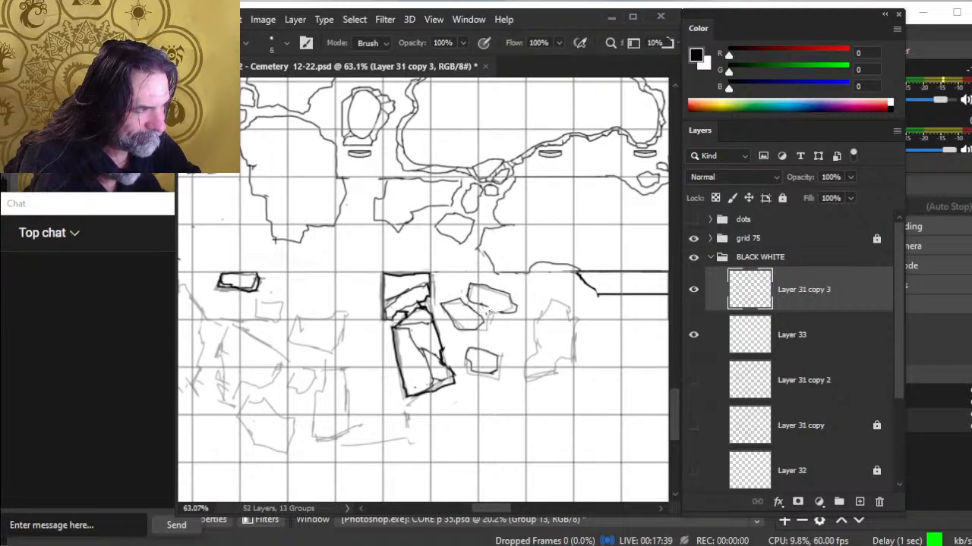
key("b")
key("e")
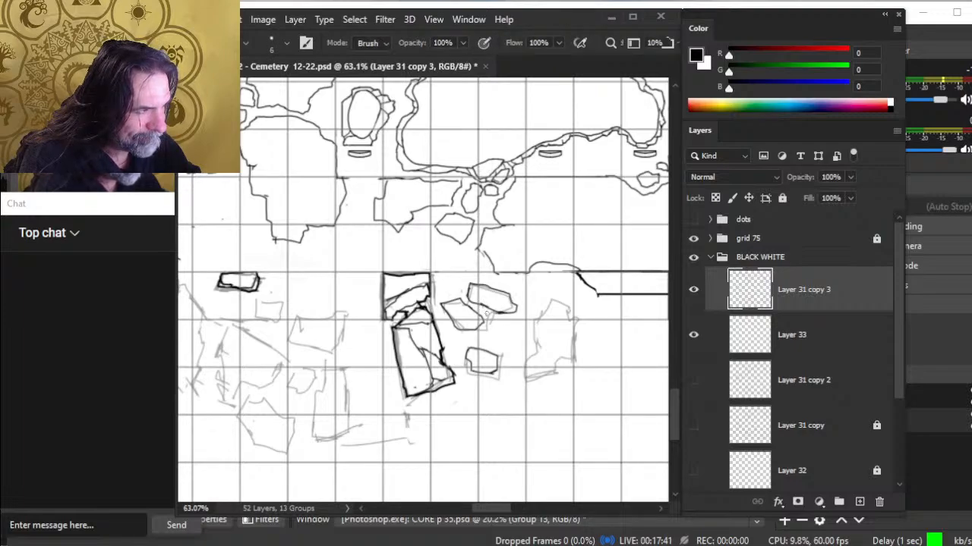
left_click_drag(486, 312, 517, 308)
key("b")
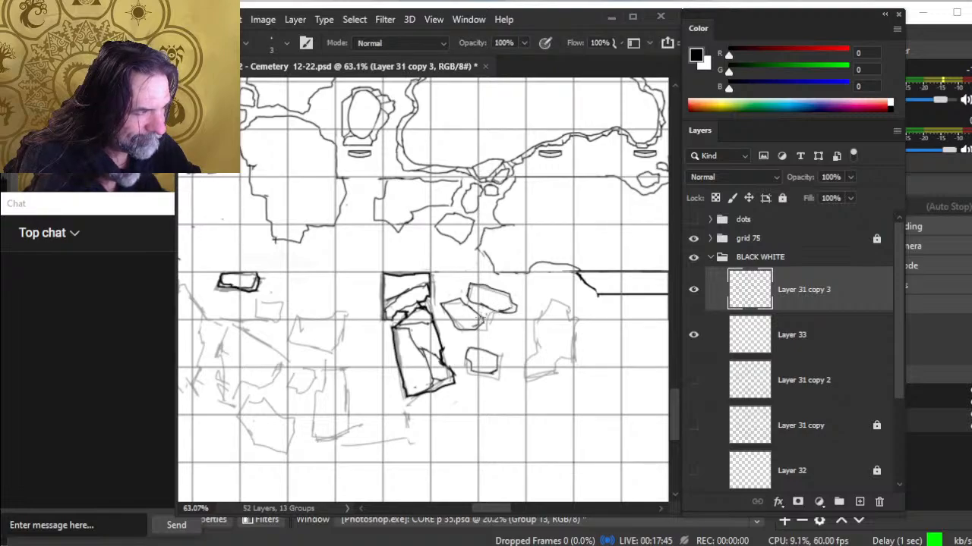
Refine the edges of the angular stone nearest the right stump by alternately erasing and redrawing its outline
mouse_move(451, 318)
left_mouse_down()
mouse_move(463, 329)
mouse_move(451, 315)
left_mouse_up()
key("e")
key("b")
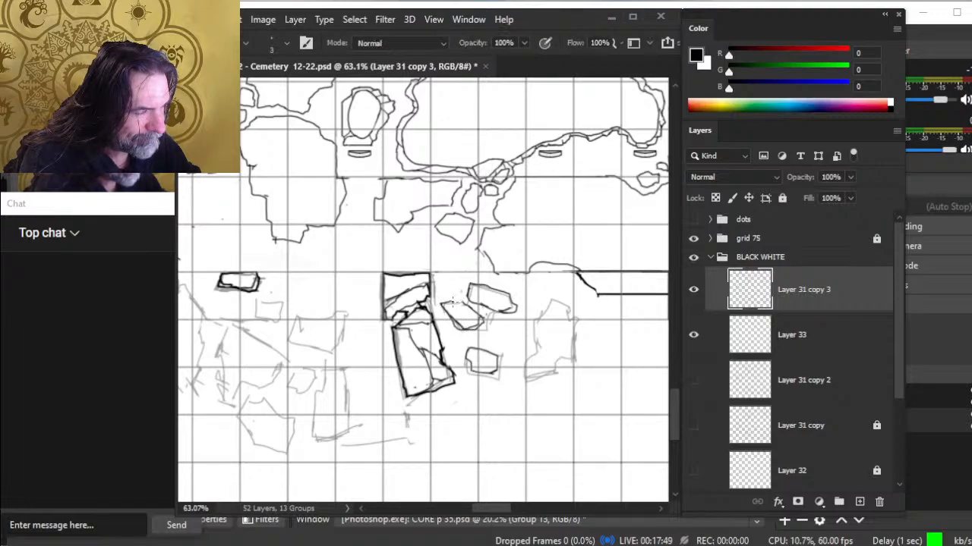
key("e")
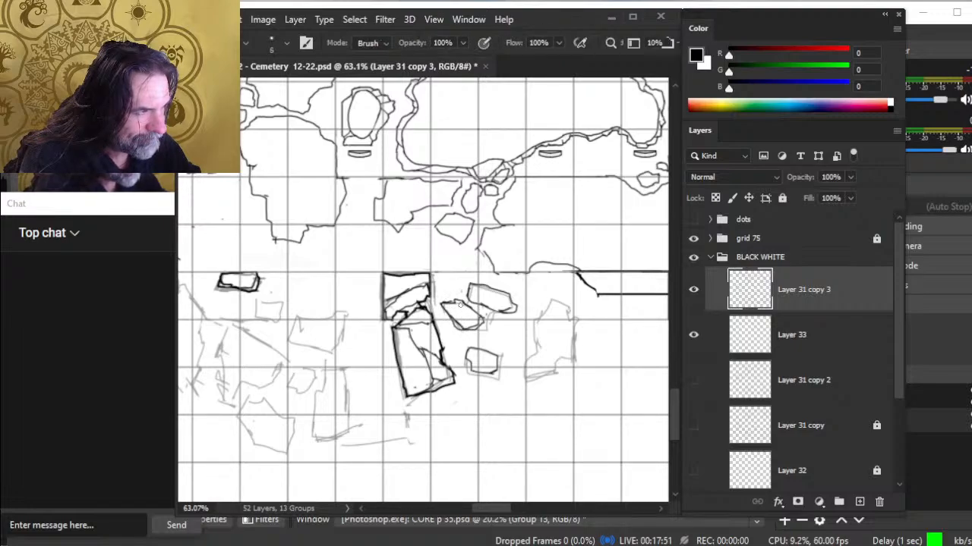
key("b")
key("e")
key("b")
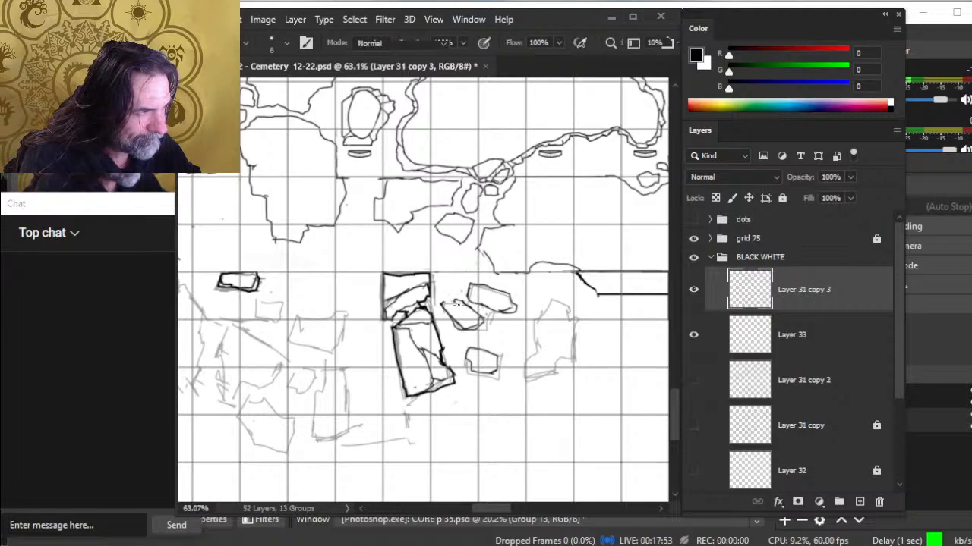
key("e")
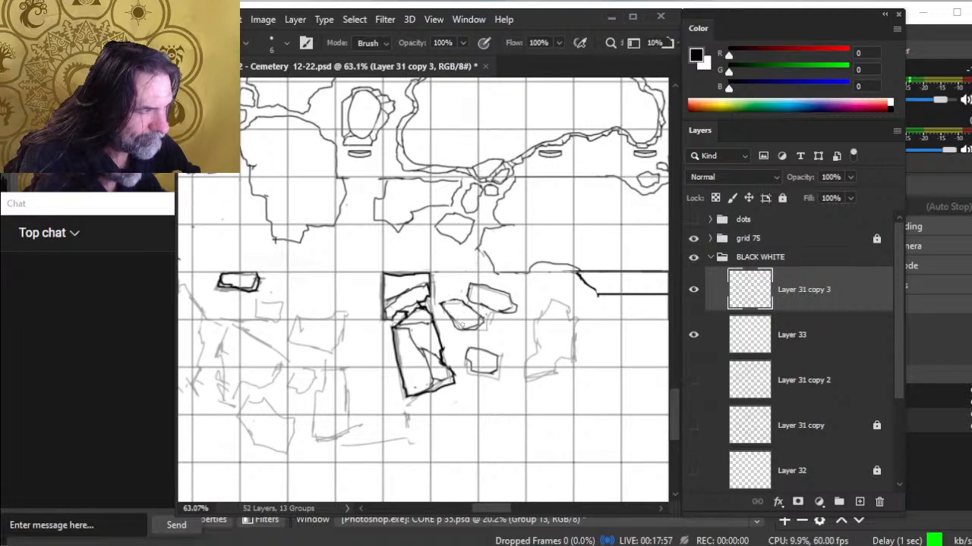
key("b")
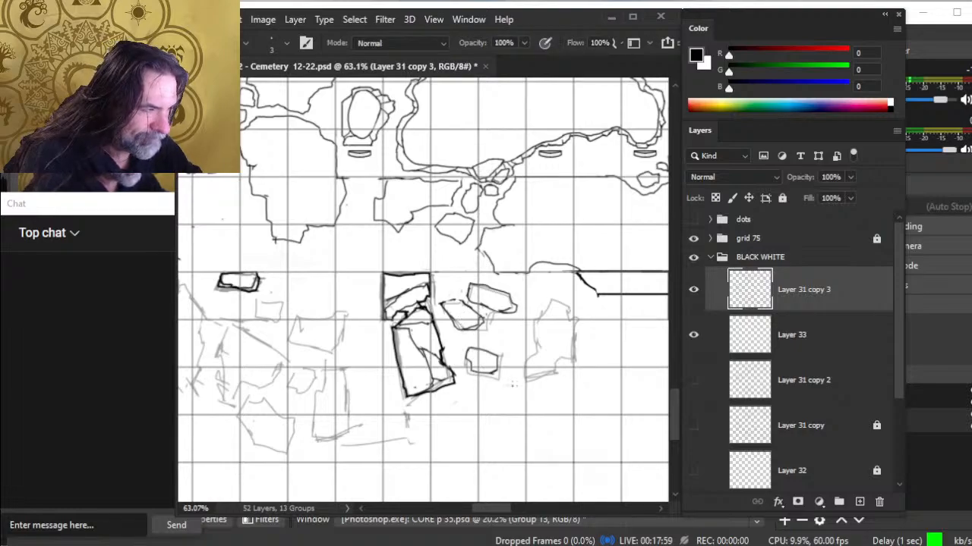
Draw the left edge of the farthest-right sketched rubble chunk and clean around it with the eraser at size 10
left_click_drag(527, 349, 501, 354)
mouse_move(518, 318)
left_mouse_down()
mouse_move(525, 307)
mouse_move(506, 339)
mouse_move(513, 354)
mouse_move(523, 308)
left_mouse_up()
key("e")
key("bracketright")
key("bracketright")
key("bracketright")
key("bracketright")
left_click_drag(508, 345, 508, 335)
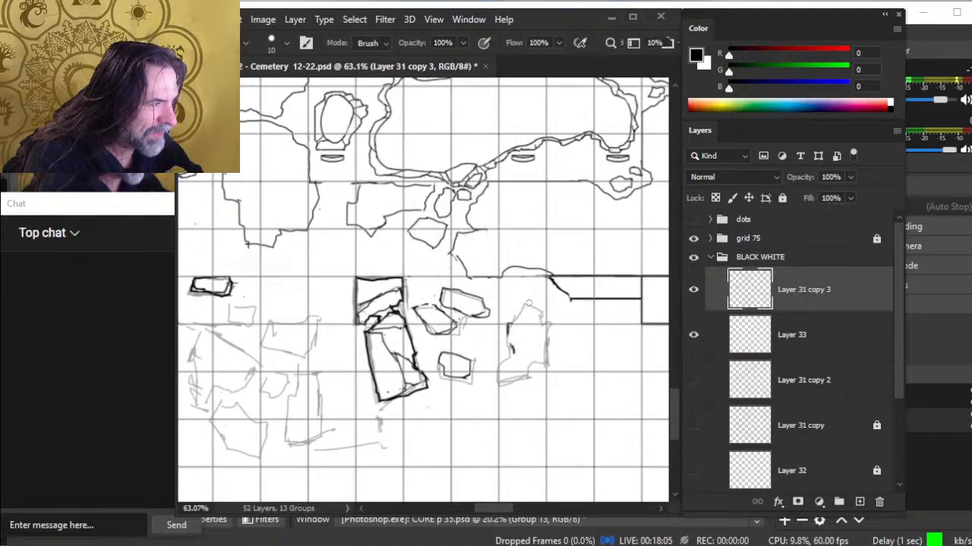
Reshape the broken end of the right wall section by erasing its old diagonal and drawing a double slanted break line
key("b")
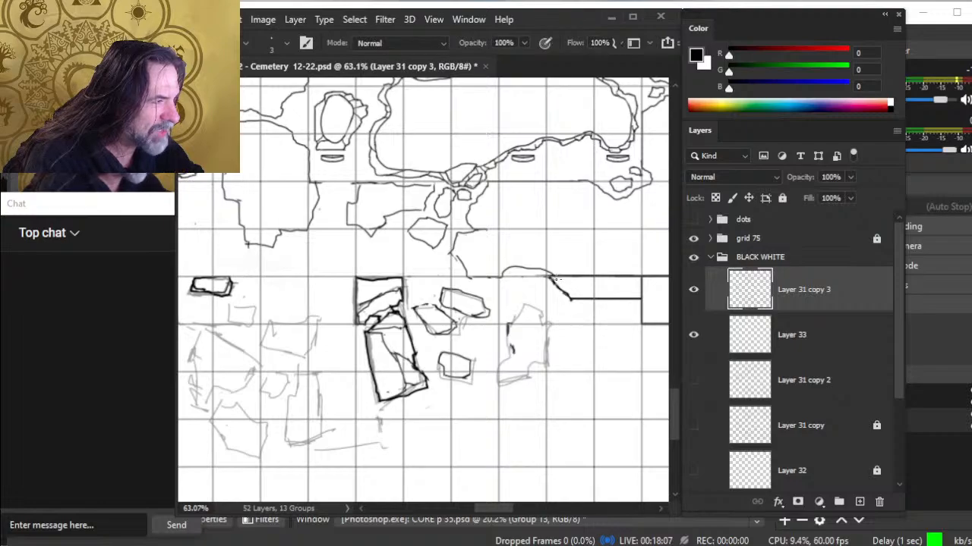
mouse_move(552, 276)
left_mouse_down()
mouse_move(579, 297)
mouse_move(554, 278)
left_mouse_up()
key("e")
key("b")
key("e")
key("b")
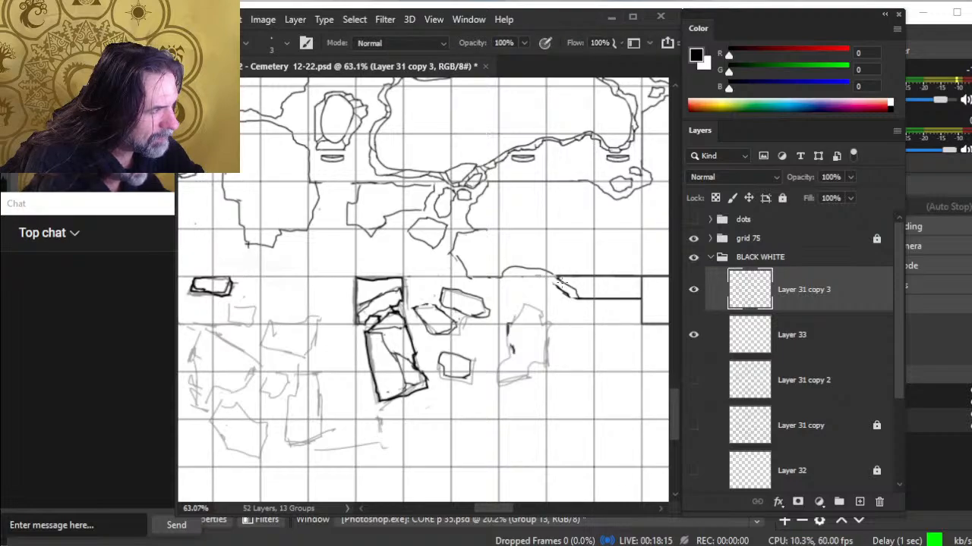
left_click_drag(566, 292, 577, 297)
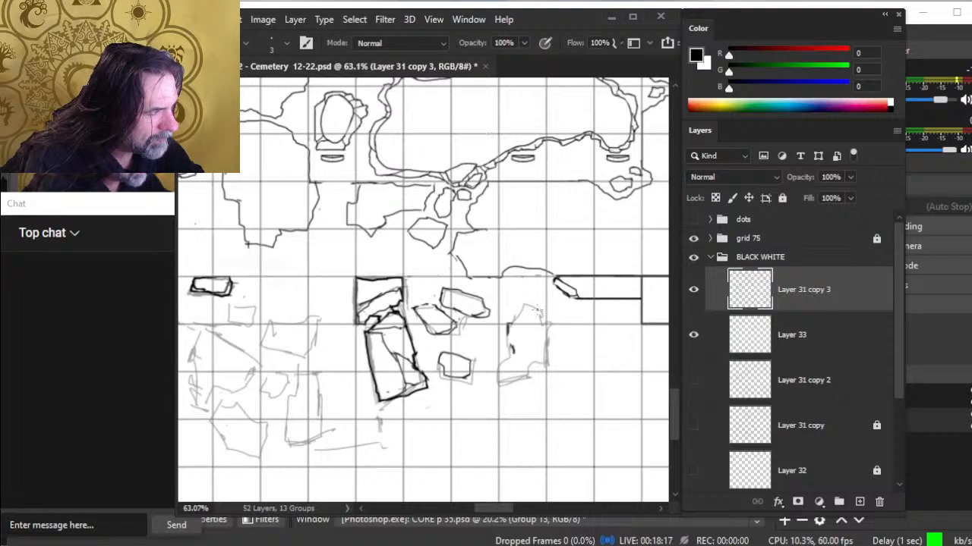
Trim the excess at the right wall's broken end and thicken its slanted break line with brush size 5
key("e")
key("b")
key("e")
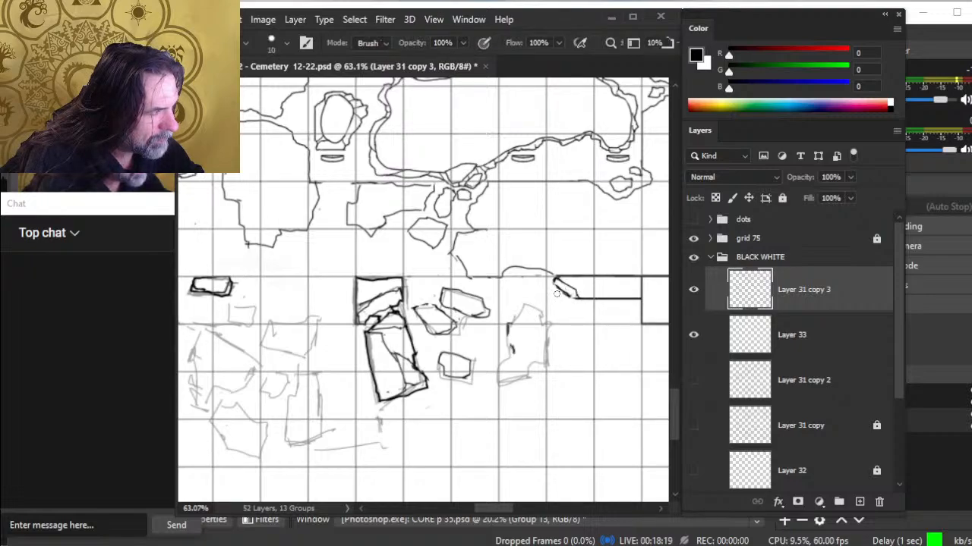
key("b")
mouse_move(557, 284)
left_mouse_down()
mouse_move(584, 303)
mouse_move(559, 283)
left_mouse_up()
key("]")
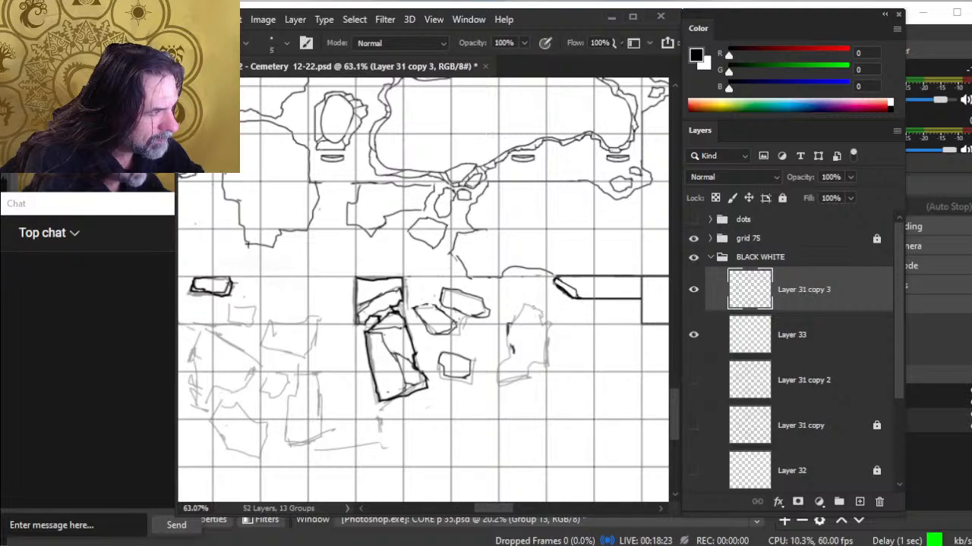
With brush size 3, outline the right rubble chunk's right and lower edges and the small stone beneath it
key("bracketleft")
key("bracketleft")
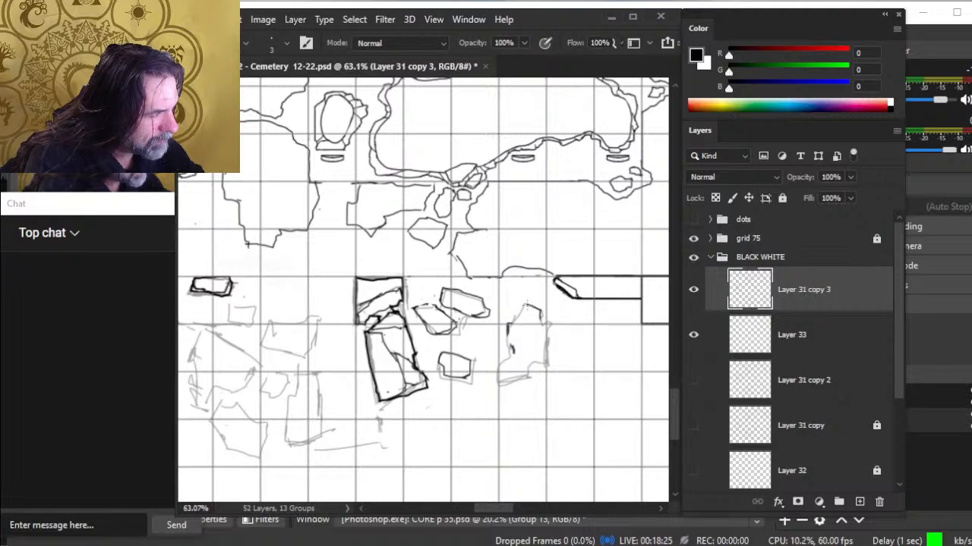
mouse_move(547, 341)
left_mouse_down()
mouse_move(547, 366)
mouse_move(505, 386)
mouse_move(521, 361)
mouse_move(525, 379)
mouse_move(548, 377)
mouse_move(536, 362)
mouse_move(543, 368)
left_mouse_up()
key("e")
key("b")
key("e")
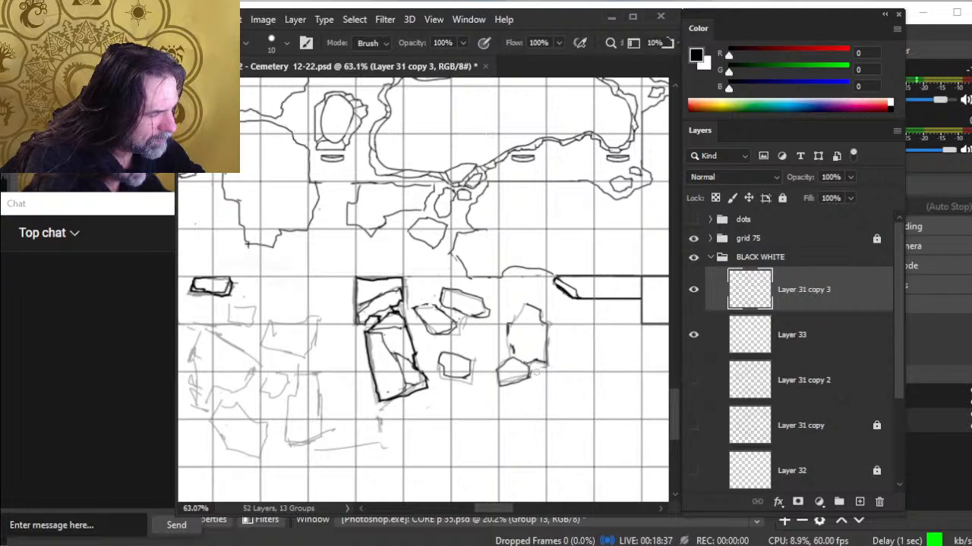
Trace the right rubble chunk's left side and shoulder up to its narrow rounded upper end
key("b")
left_click_drag(515, 360, 506, 322)
mouse_move(508, 328)
left_mouse_down()
mouse_move(539, 310)
mouse_move(546, 362)
mouse_move(522, 321)
left_mouse_up()
mouse_move(508, 322)
left_mouse_down()
mouse_move(507, 334)
mouse_move(537, 306)
left_mouse_up()
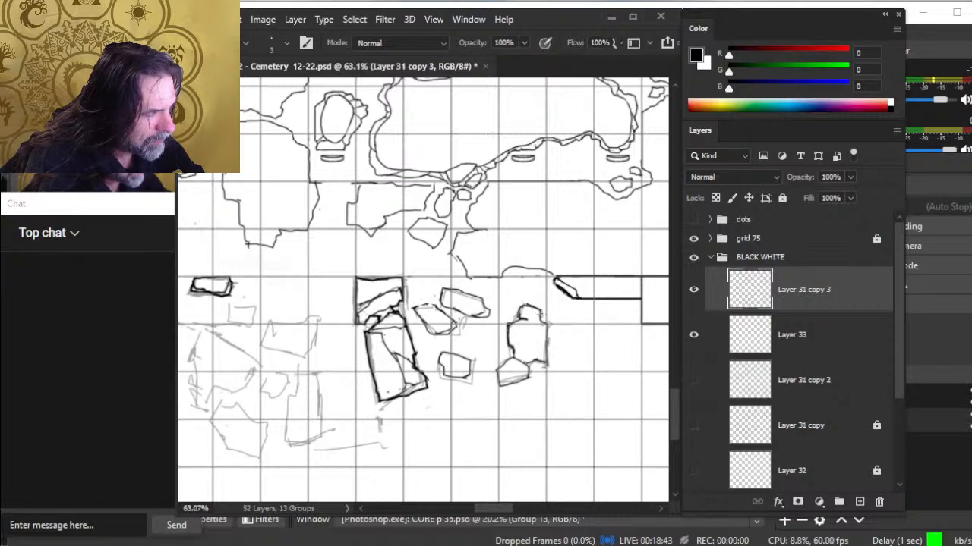
Erase the lower right edge of the right rubble chunk and redraw it as a cleaner line
key("e")
left_click_drag(547, 367, 547, 346)
key("b")
left_click_drag(546, 345, 547, 362)
Touch up the lower edge of the small stone beside the fallen block, erasing excess marks and redrawing
key("e")
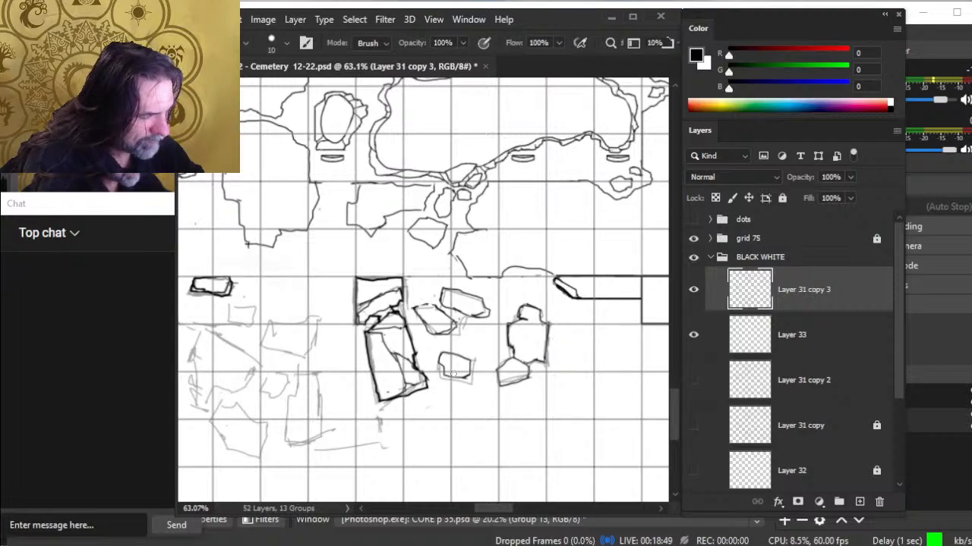
key("b")
mouse_move(459, 377)
left_mouse_down()
mouse_move(471, 369)
mouse_move(459, 356)
mouse_move(470, 369)
mouse_move(405, 363)
left_mouse_up()
key("e")
key("b")
Retrace the right edge of the small pointed rubble piece below the left wall's broken post
key("z")
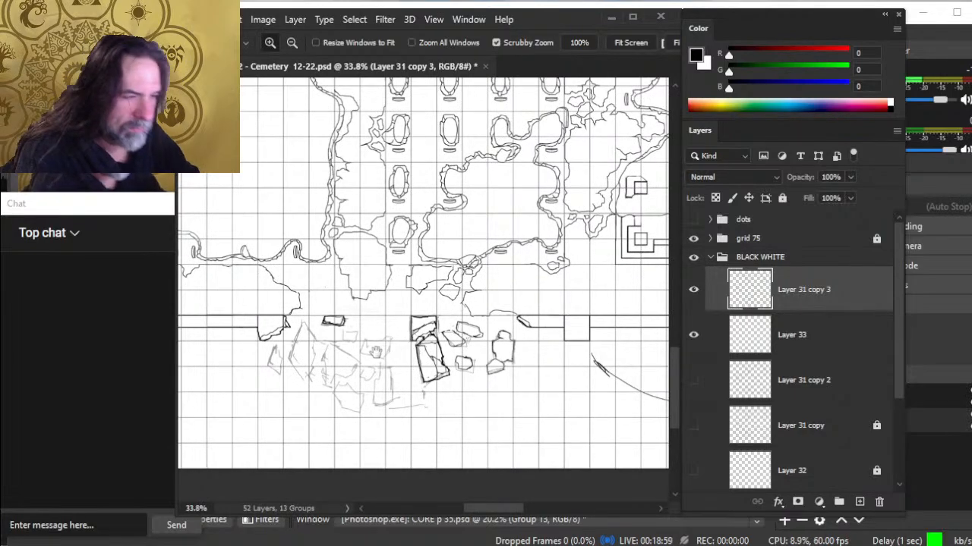
mouse_move(309, 349)
left_mouse_down()
mouse_move(410, 336)
mouse_move(353, 362)
mouse_move(356, 376)
mouse_move(372, 382)
mouse_move(377, 372)
left_mouse_up()
key("b")
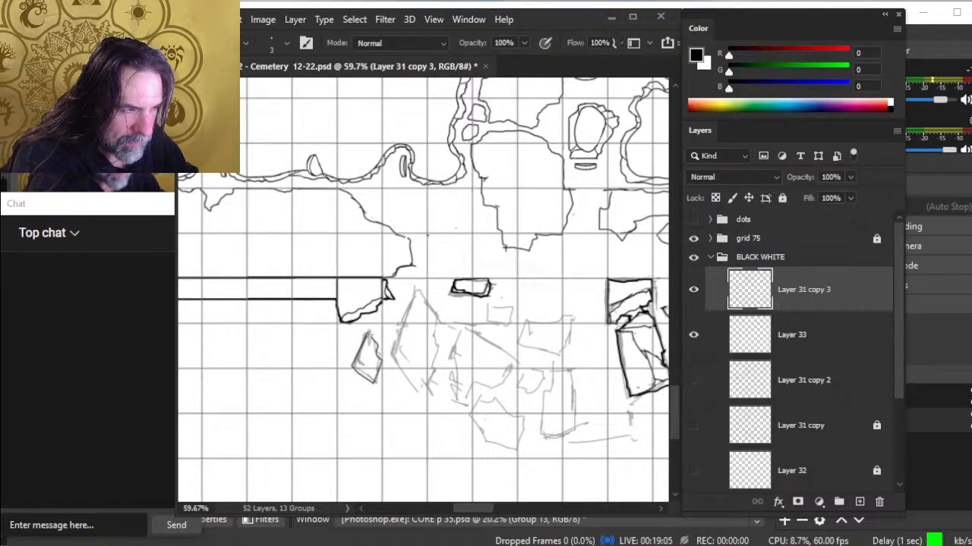
left_click_drag(369, 331, 379, 362)
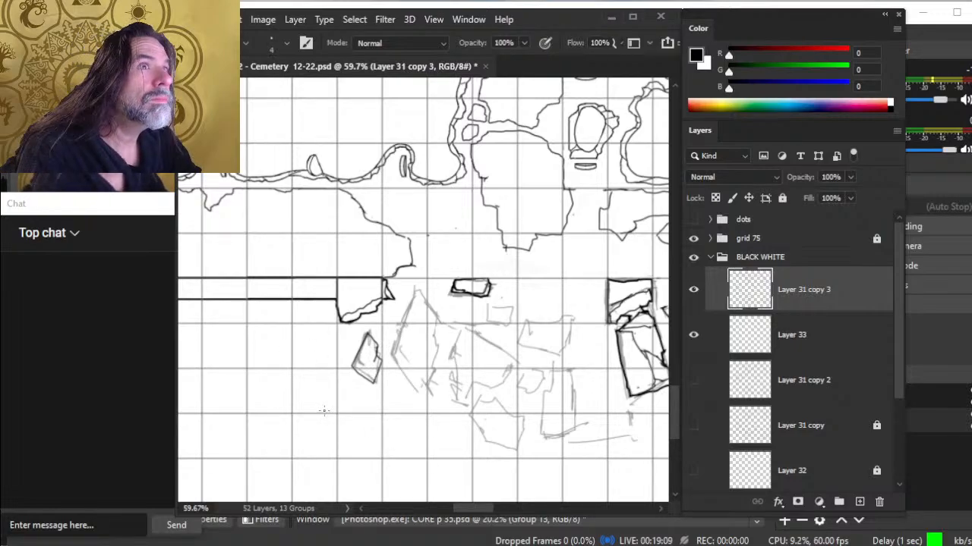
Using brush size 3, outline the tall sketched slab near the left stump and add a jagged ridge along its left side
key("bracketleft")
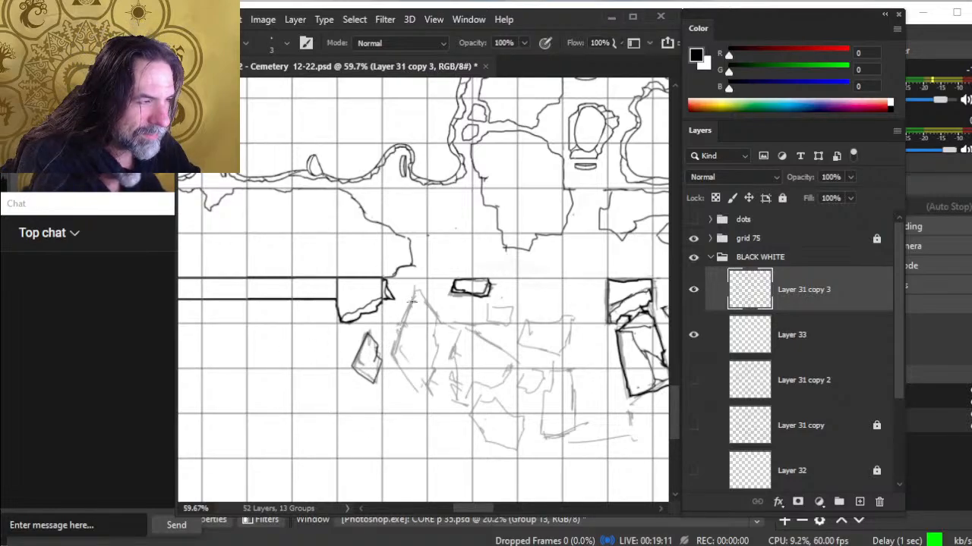
left_click_drag(426, 307, 439, 318)
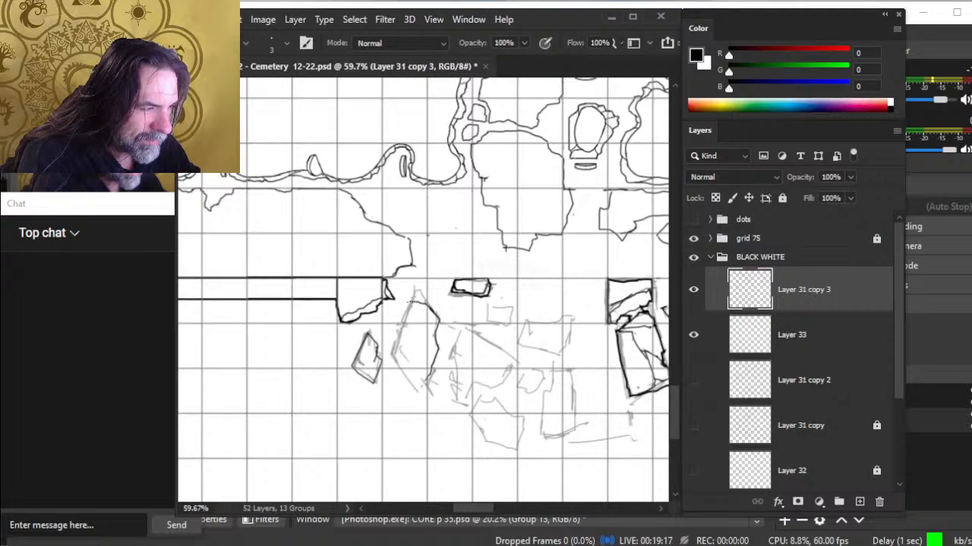
mouse_move(422, 386)
left_mouse_down()
mouse_move(388, 366)
mouse_move(417, 297)
mouse_move(403, 345)
mouse_move(410, 381)
mouse_move(390, 366)
left_mouse_up()
key("e")
key("b")
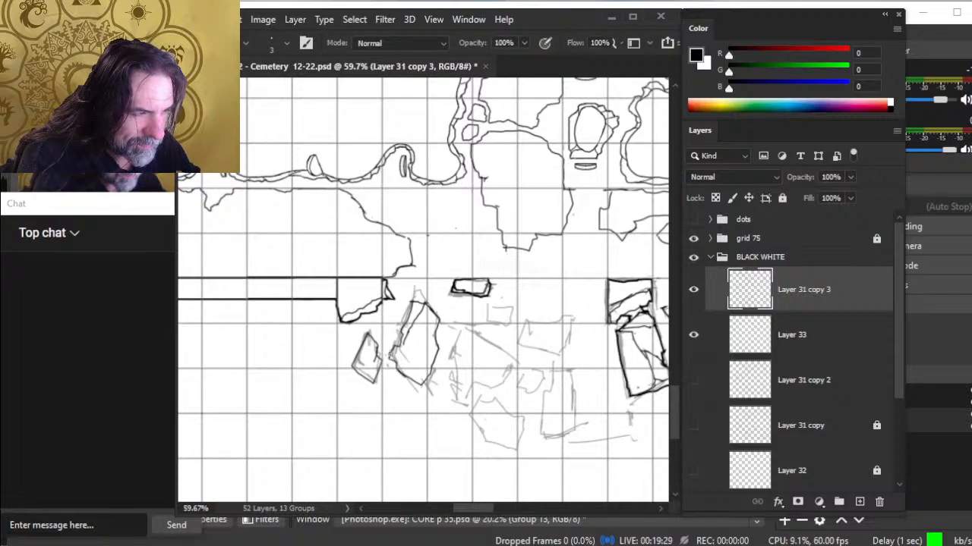
Erase the tall slab's pointed lower end and redraw it as a blunt edge joining the left side
key("e")
mouse_move(394, 373)
left_mouse_down()
mouse_move(438, 370)
mouse_move(418, 386)
mouse_move(426, 379)
left_mouse_up()
key("b")
key("e")
key("b")
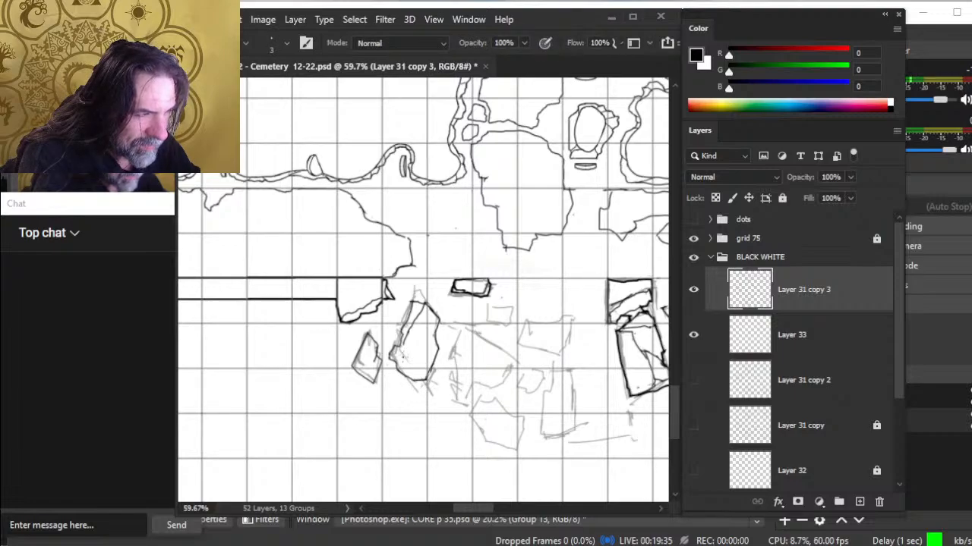
Refine the tall slab's left corner where the ridge meets the outline by erasing and redrawing small strokes
key("e")
key("b")
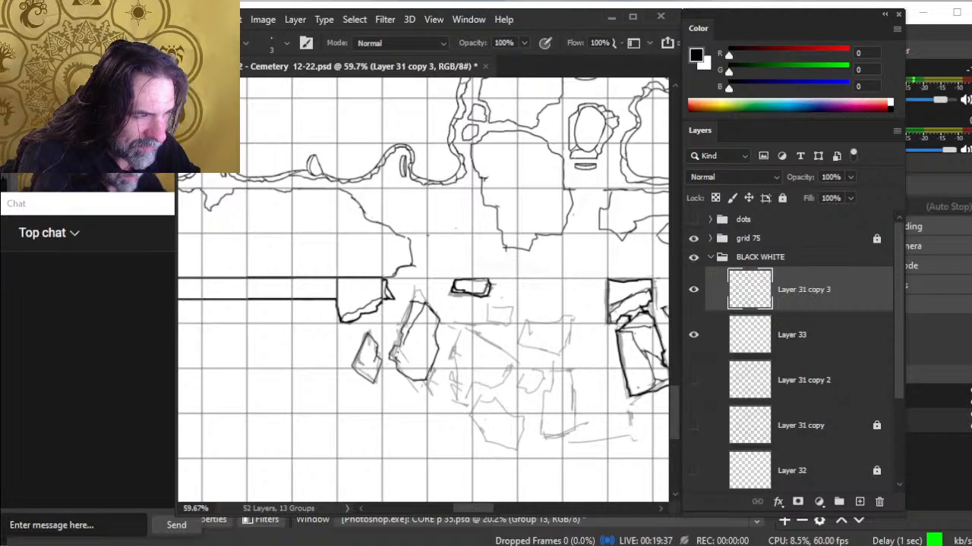
key("e")
key("b")
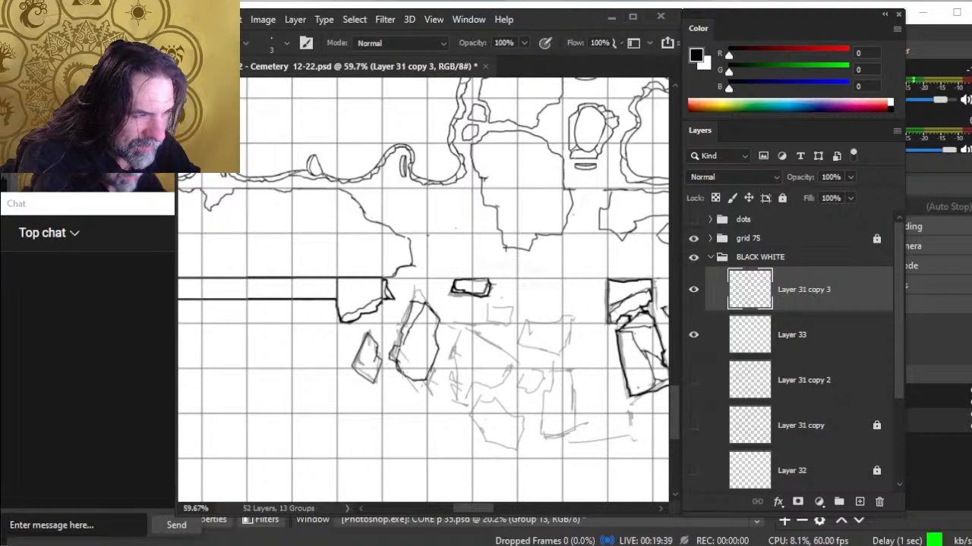
Erase the tall slab's lower left edge and draw an inner ridge line running from its left corner toward the lower end
key("e")
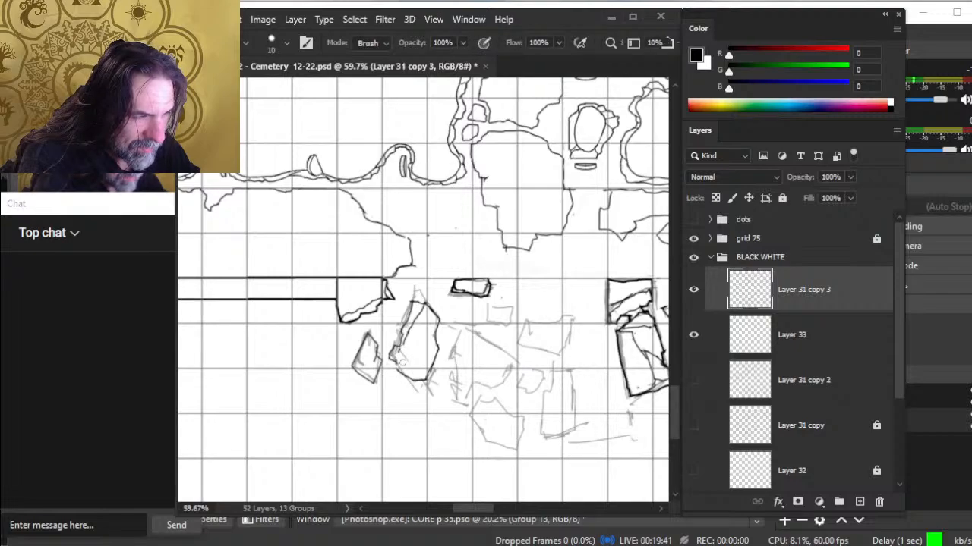
key("b")
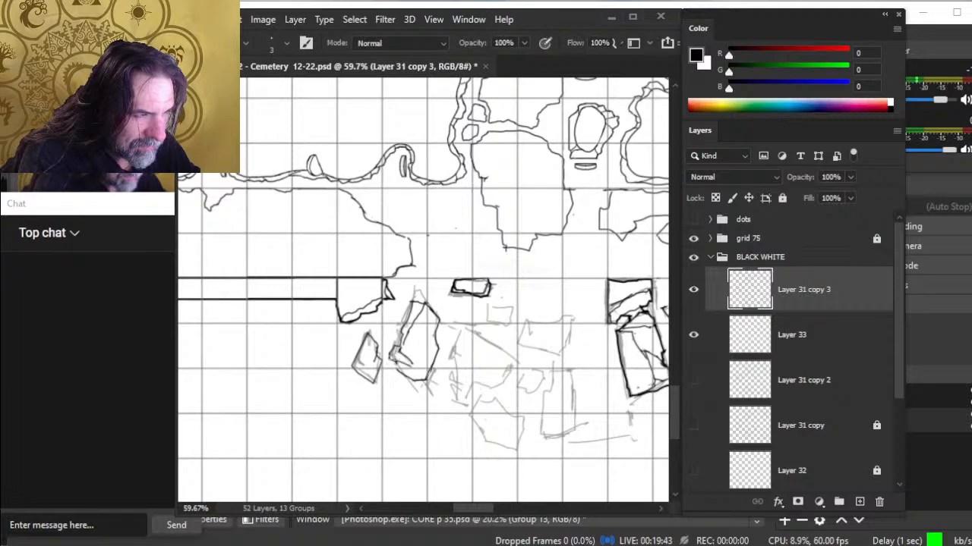
key("e")
key("b")
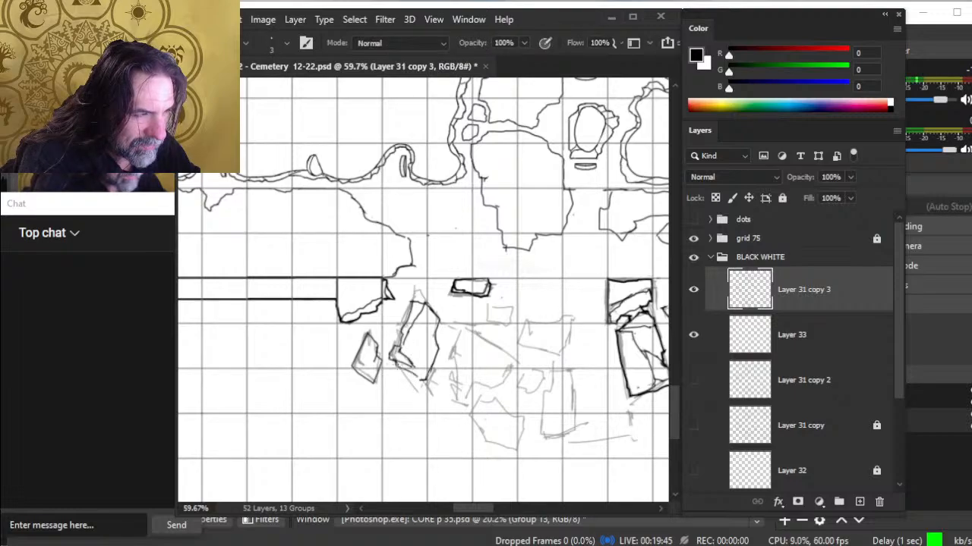
key("e")
key("b")
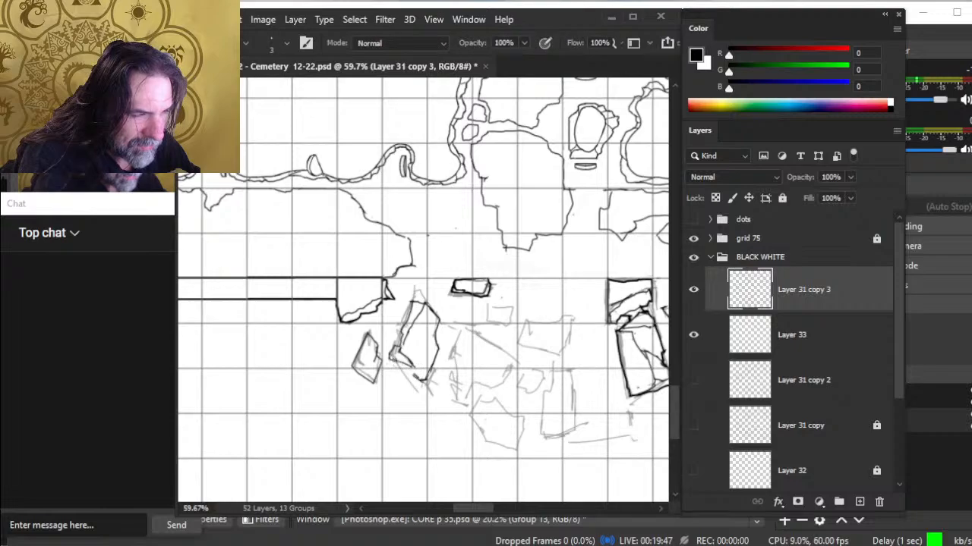
Trim the tall slab's lower tip and redraw the short bottom edge where the ridge meets the right side
key("e")
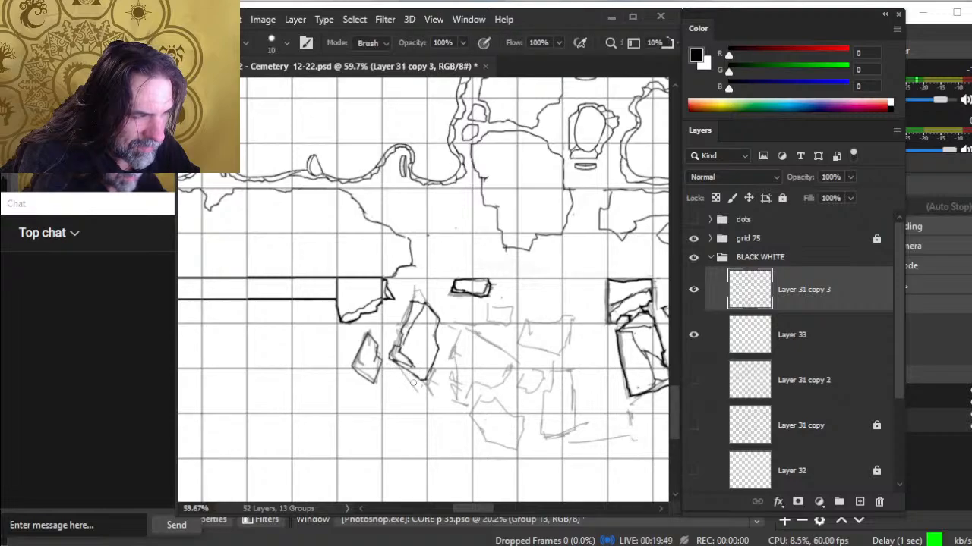
key("b")
key("e")
key("b")
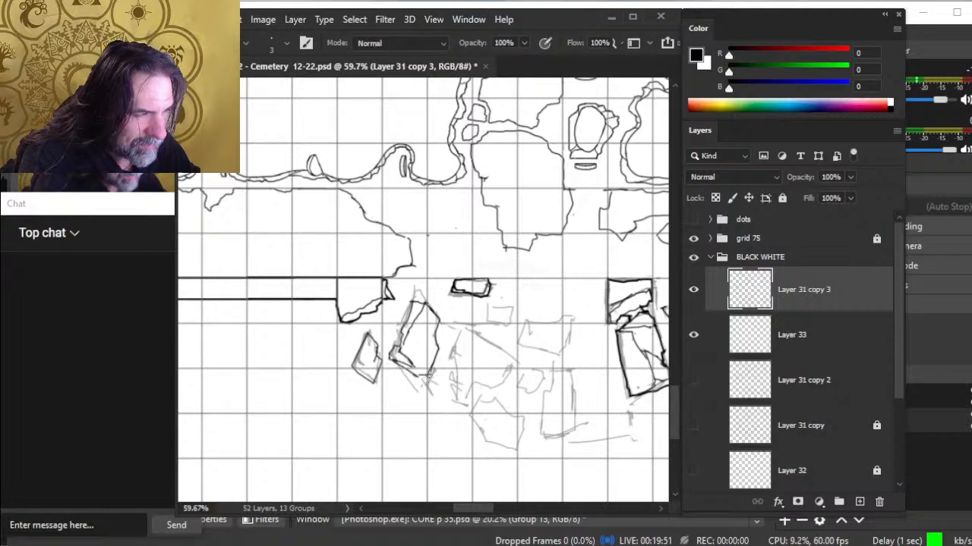
key("e")
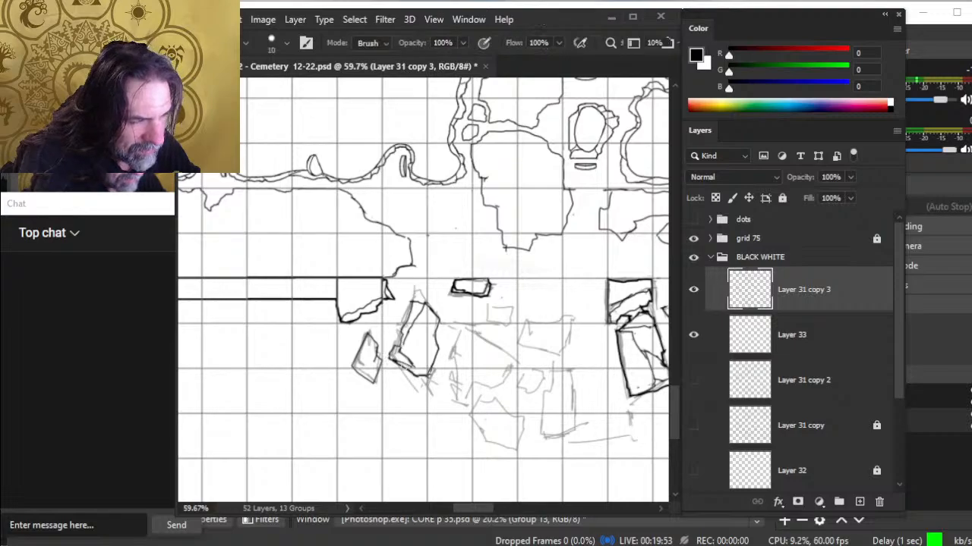
key("b")
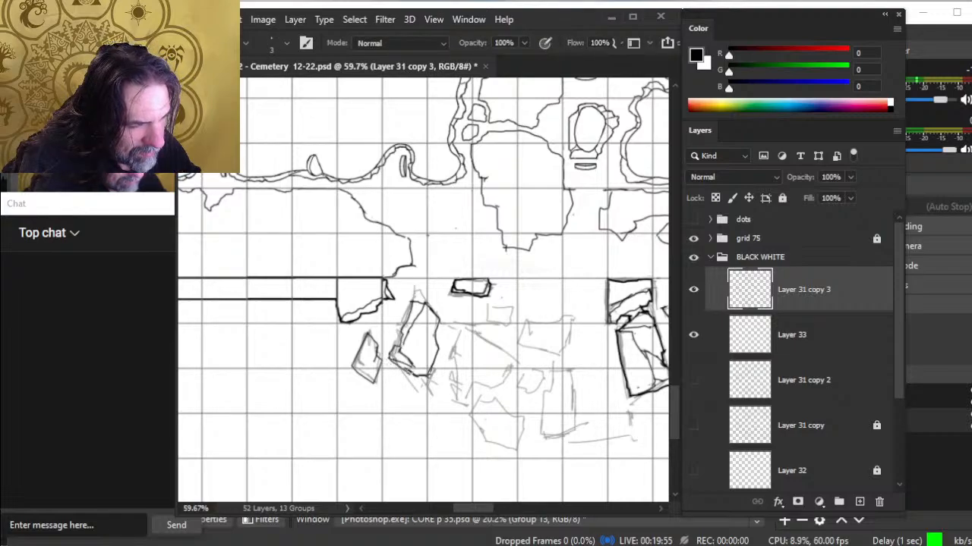
Clean up the tall slab's left corner and lower left edge by erasing and redrawing short strokes
key("e")
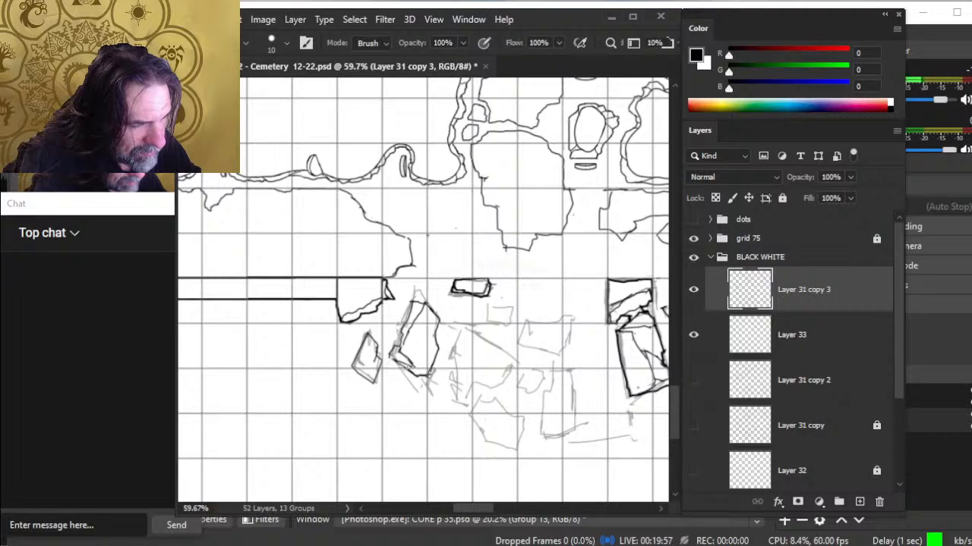
key("b")
key("e")
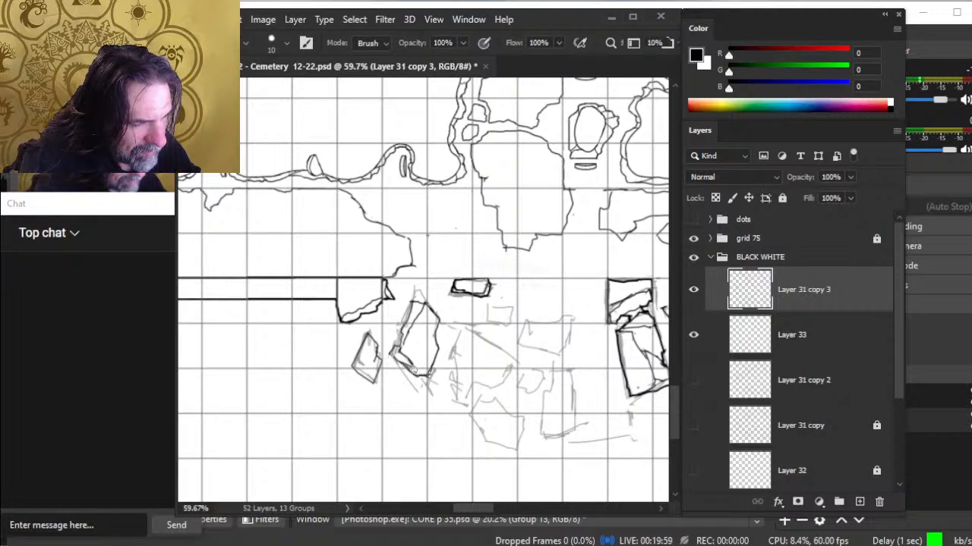
key("b")
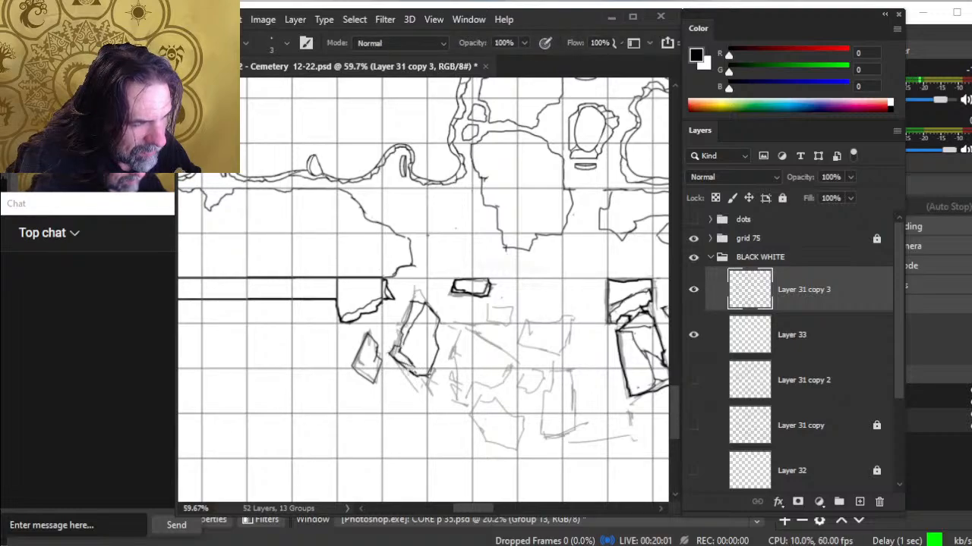
key("e")
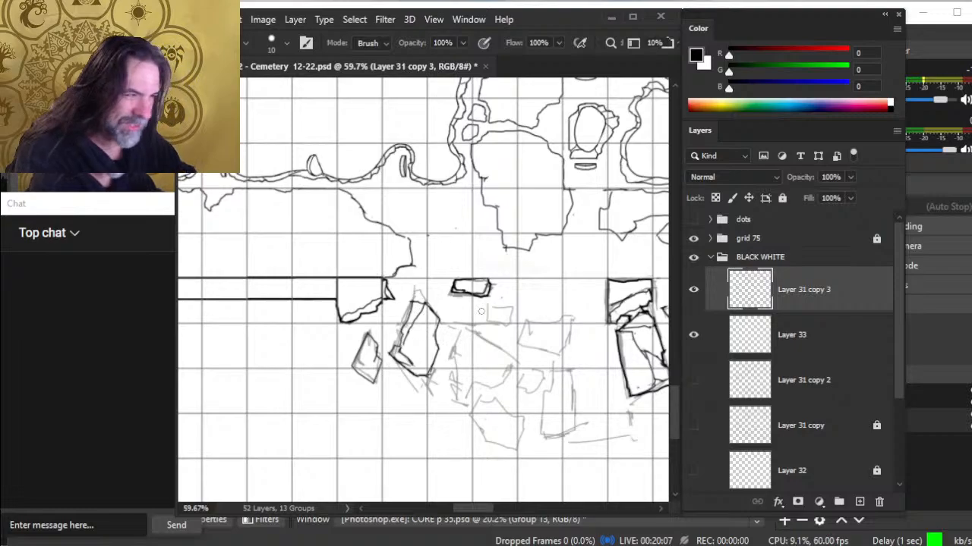
Using brush size 4, draw a small jagged wall fragment just above the tall slab, erasing stray marks around its base
key("b")
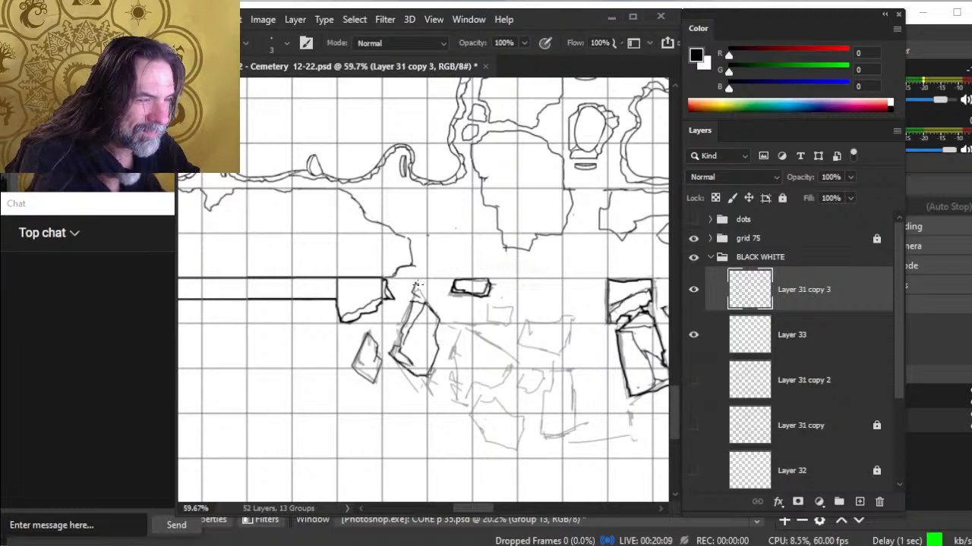
key("e")
key("b")
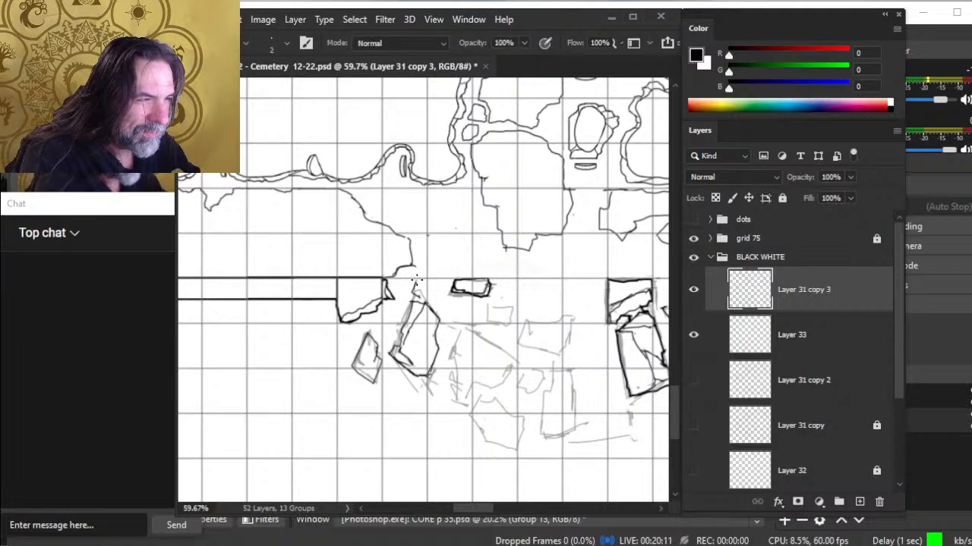
key("bracketright")
key("bracketright")
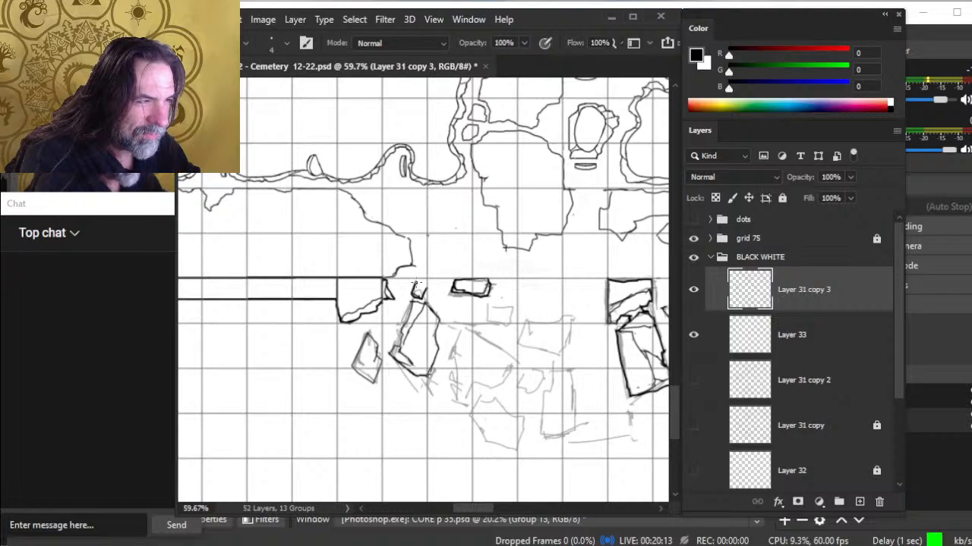
mouse_move(416, 282)
left_mouse_down()
mouse_move(431, 280)
mouse_move(414, 280)
mouse_move(418, 298)
left_mouse_up()
key("e")
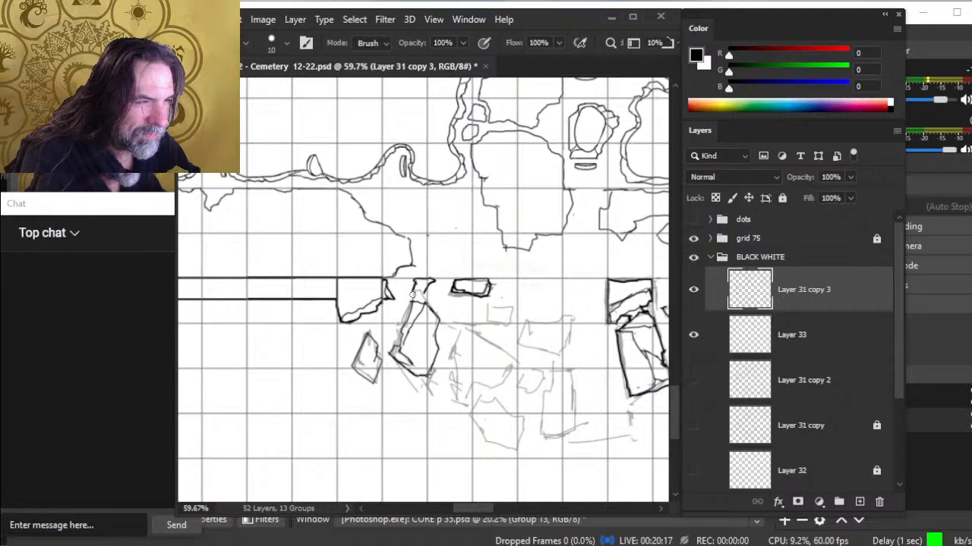
key("b")
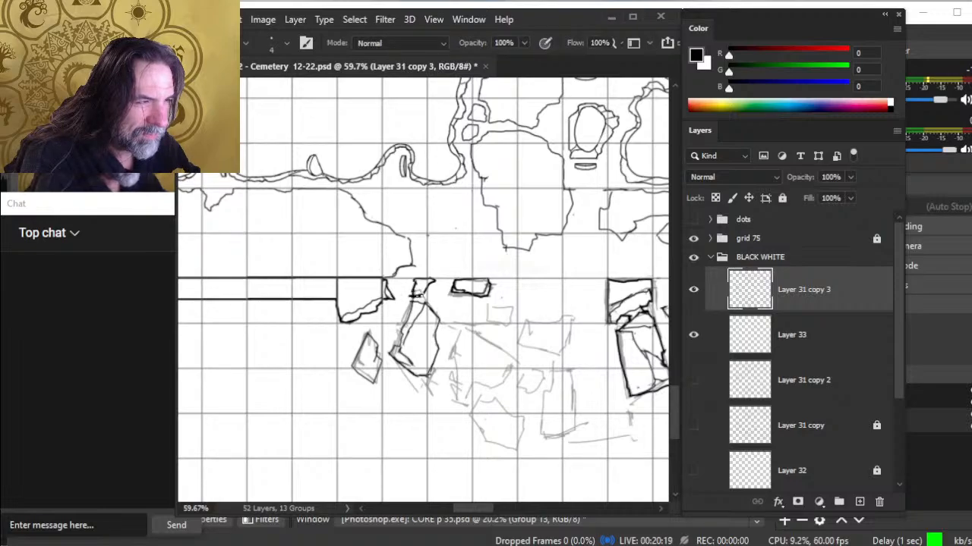
left_click_drag(419, 296, 408, 293)
key("e")
With brush size 3, outline broken wall pieces connecting the jagged fragment to the left post and the small dark block
key("b")
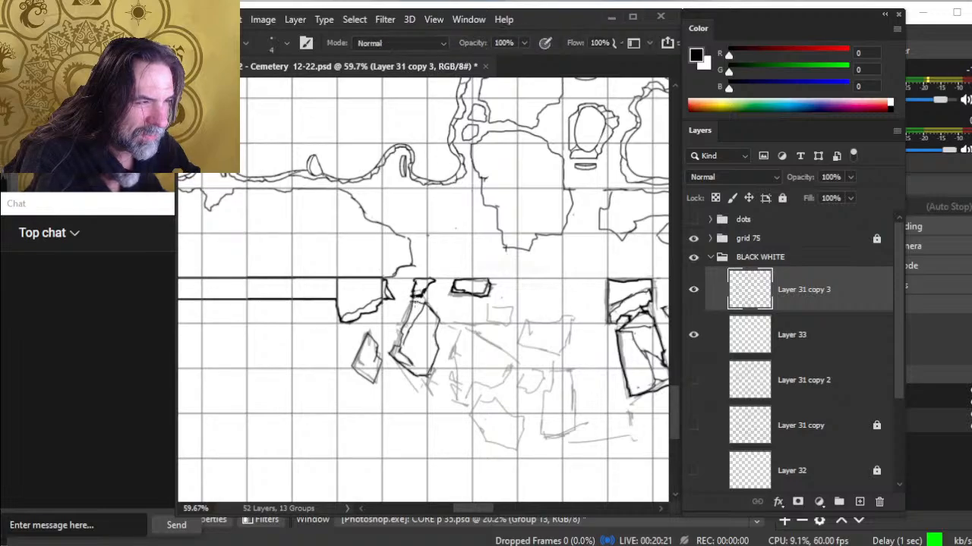
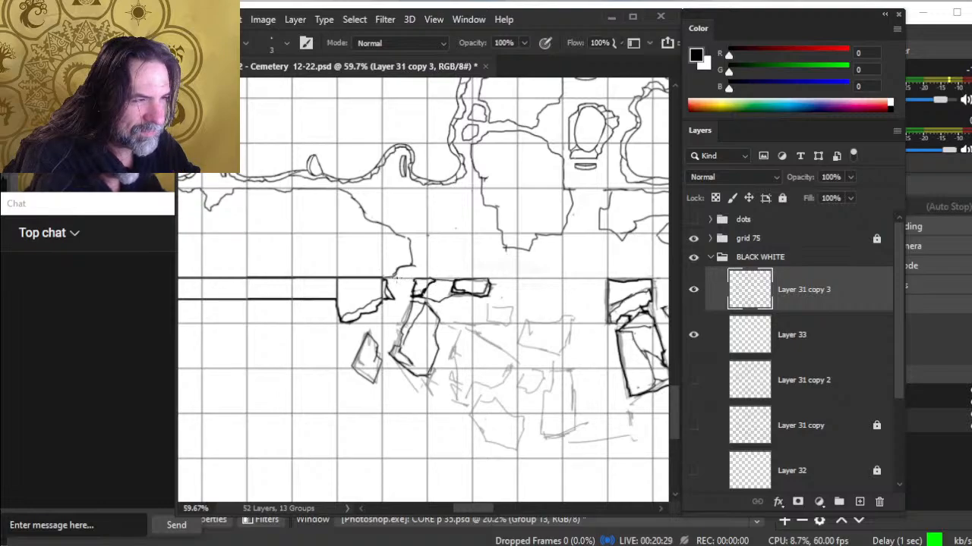
key("e")
key("b")
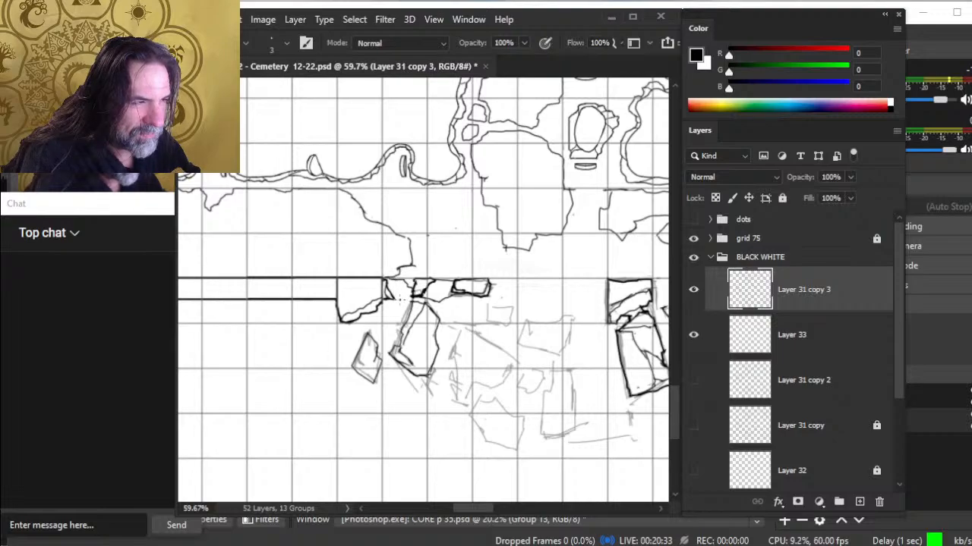
key("e")
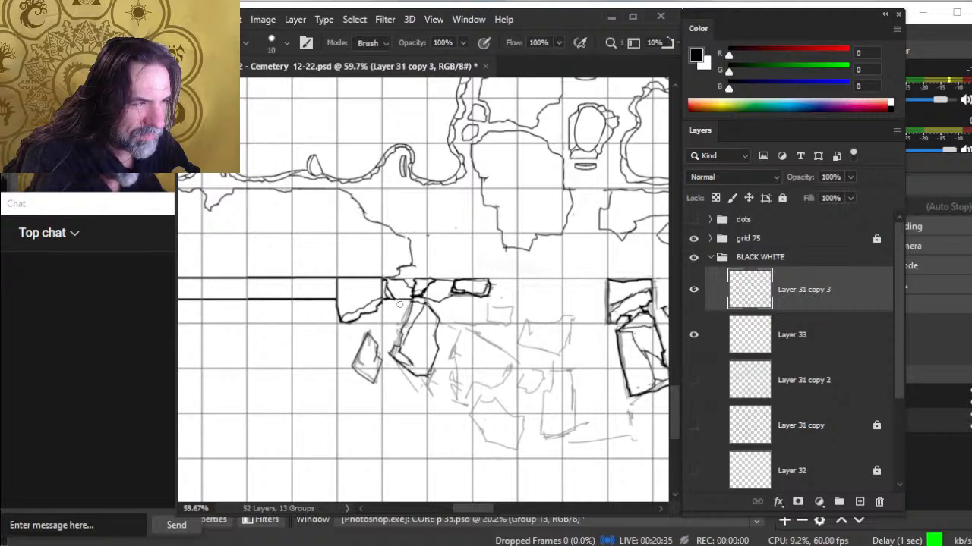
key("b")
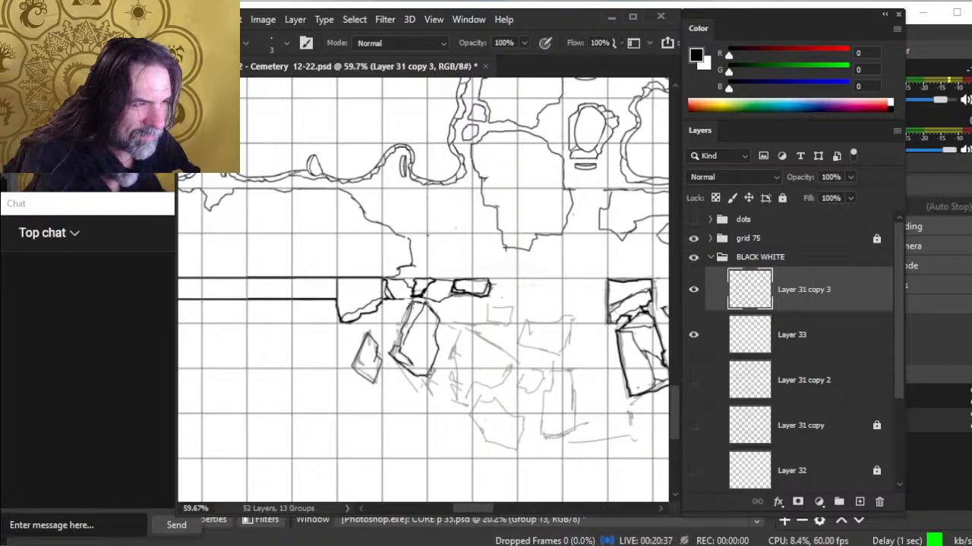
key("e")
key("b")
Retrace the tall slab's left side from its upper end down to the left corner, alternating brush strokes and erasing
left_click_drag(408, 300, 402, 334)
key("e")
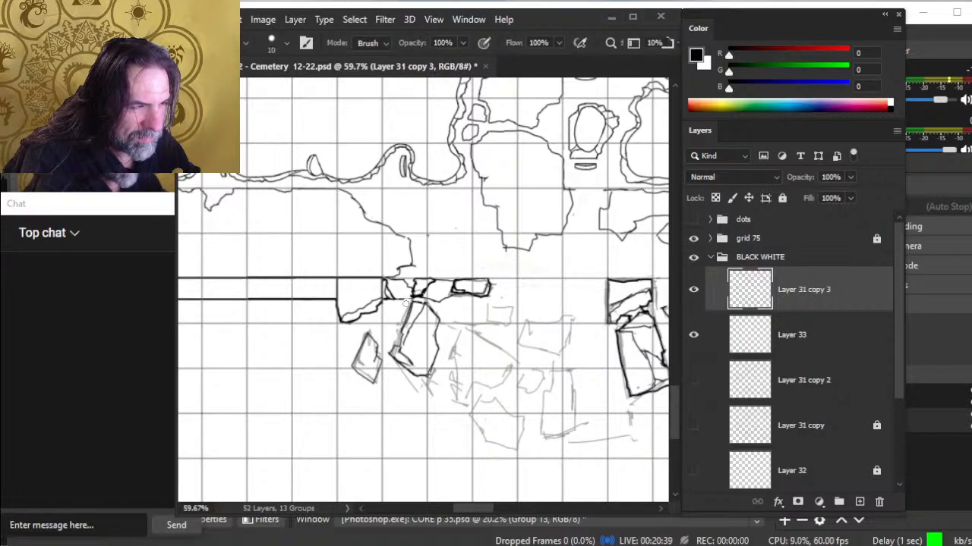
key("b")
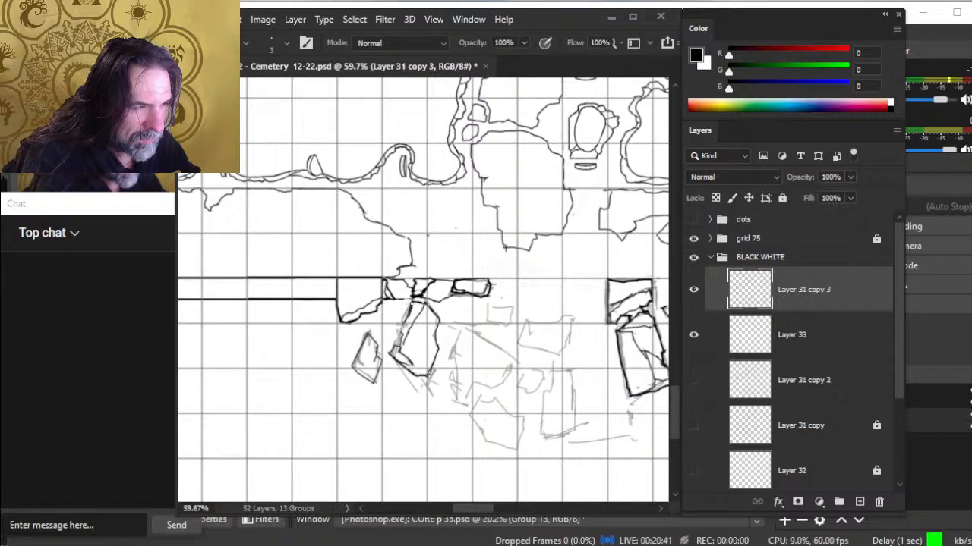
mouse_move(403, 322)
left_mouse_down()
mouse_move(393, 345)
mouse_move(416, 368)
mouse_move(390, 347)
mouse_move(395, 364)
left_mouse_up()
key("e")
key("b")
key("e")
key("b")
key("e")
key("b")
key("e")
key("b")
Extend the wall past the small dark block with a jagged broken end
left_click_drag(484, 299, 400, 332)
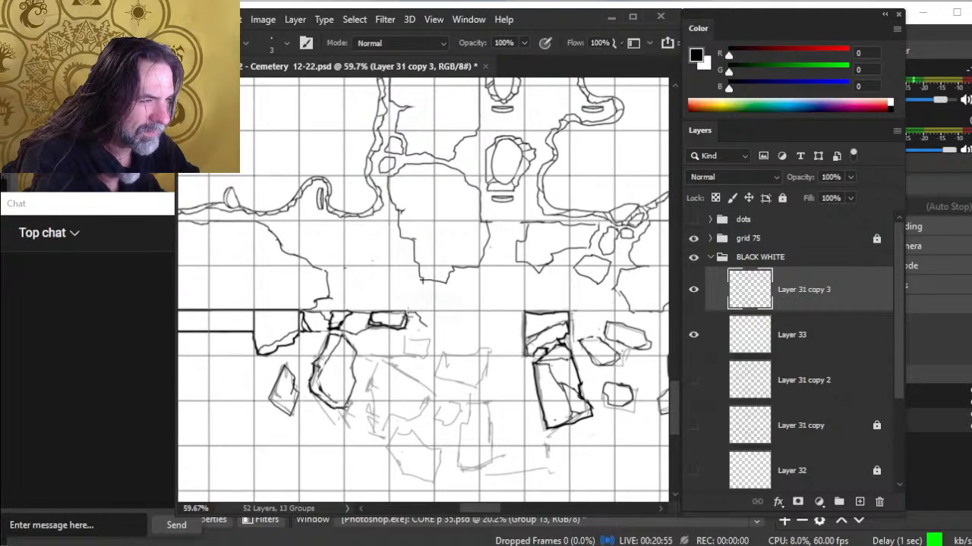
left_click_drag(405, 328, 426, 330)
key("e")
Outline the small stone and the larger stone sketched below the wall's broken end, erasing the larger one's overshooting upper left corner
key("b")
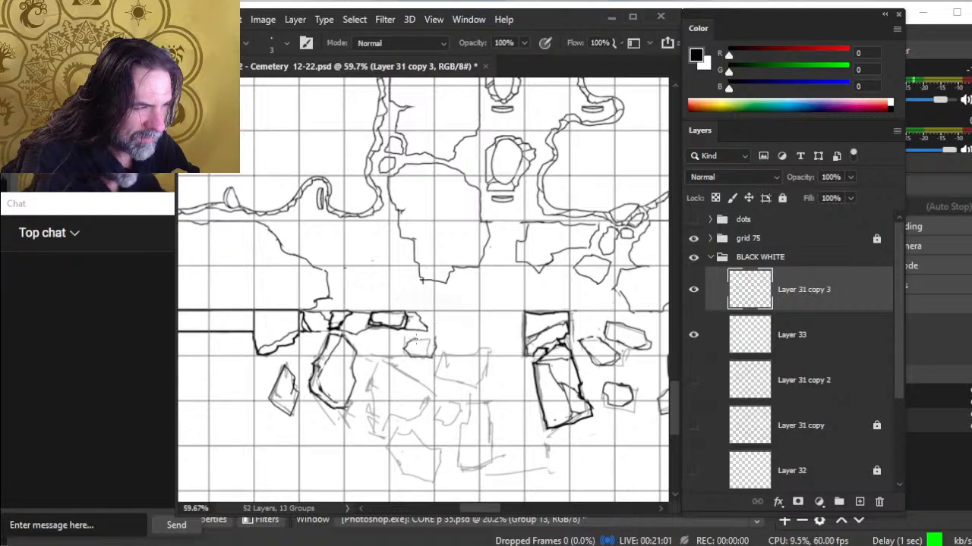
mouse_move(417, 338)
left_mouse_down()
mouse_move(435, 336)
mouse_move(436, 376)
mouse_move(450, 382)
left_mouse_up()
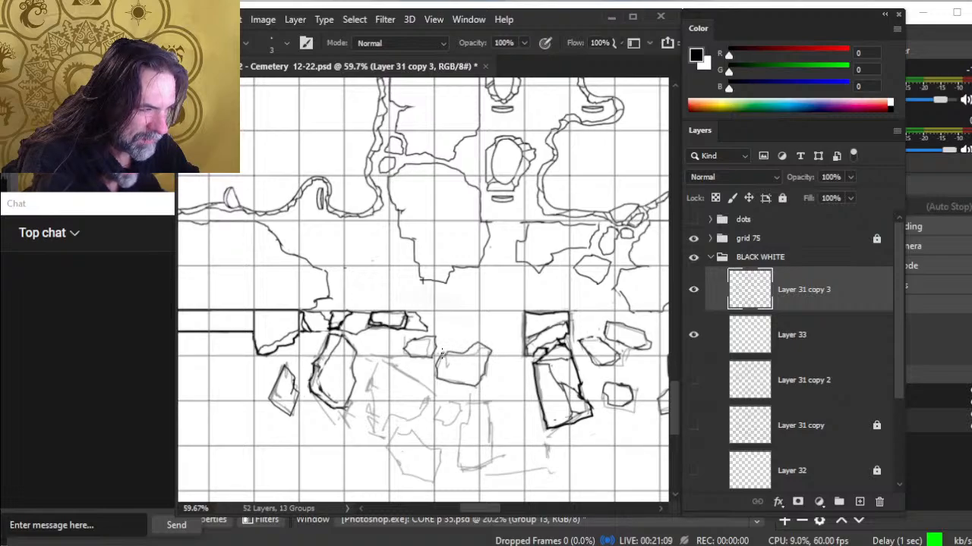
key("e")
left_click_drag(443, 349, 437, 360)
Outline the large rubble chunk sketched beside the tall slab and refine its upper left corner
key("b")
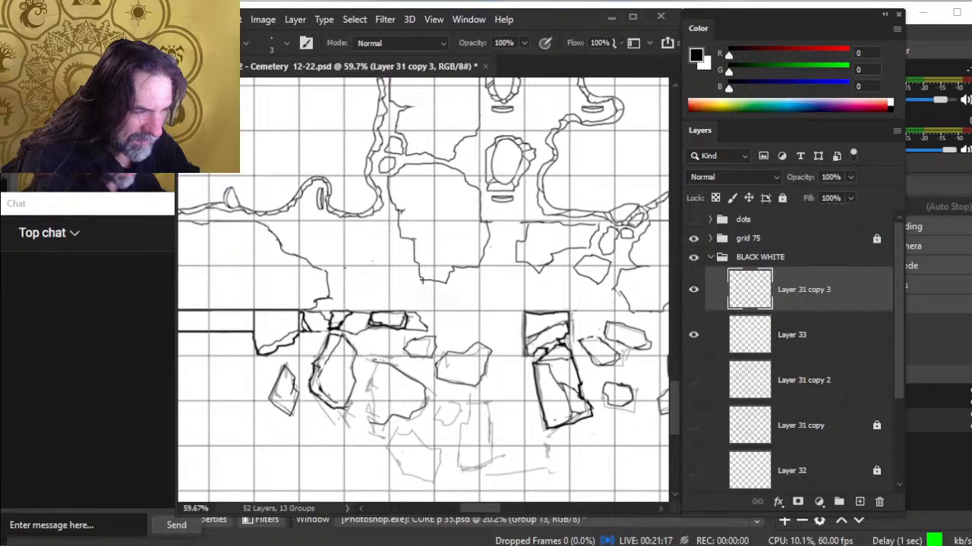
left_click_drag(368, 410, 371, 366)
key("e")
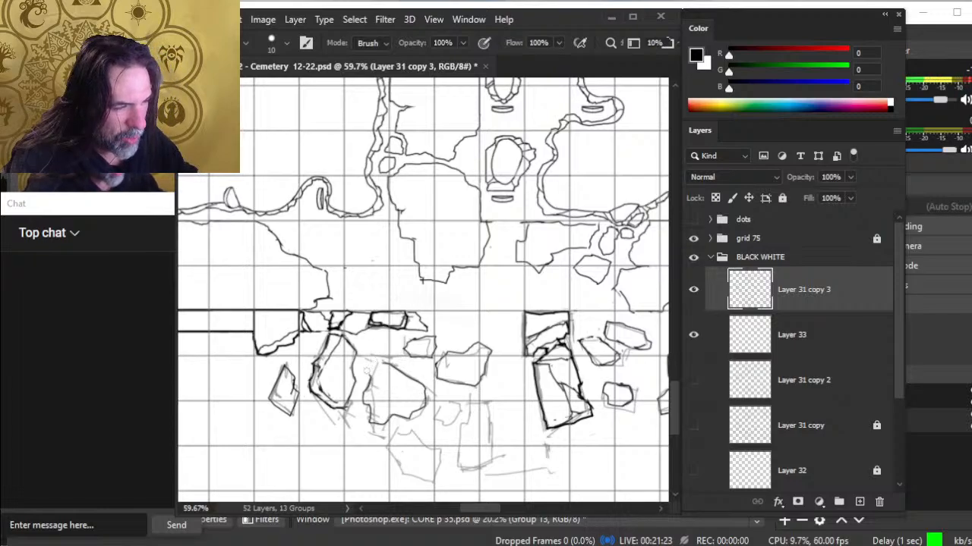
key("b")
key("e")
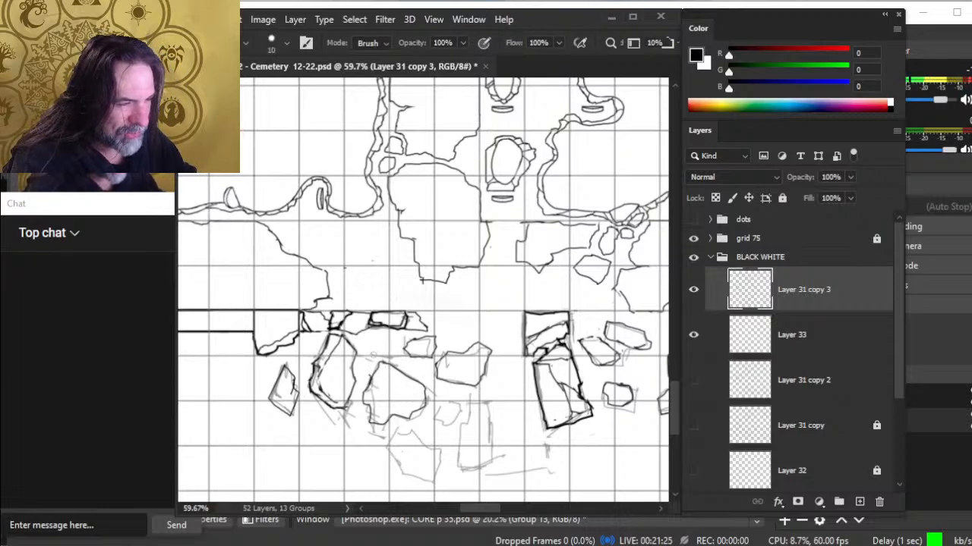
key("b")
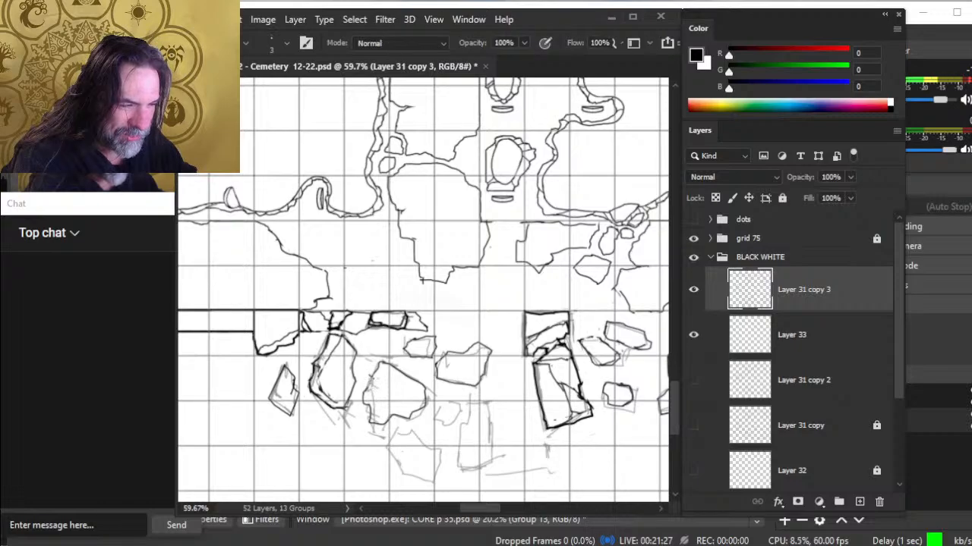
Rework the large rubble chunk's left side and lower edge with small jagged cracks, erasing leftover strokes
key("e")
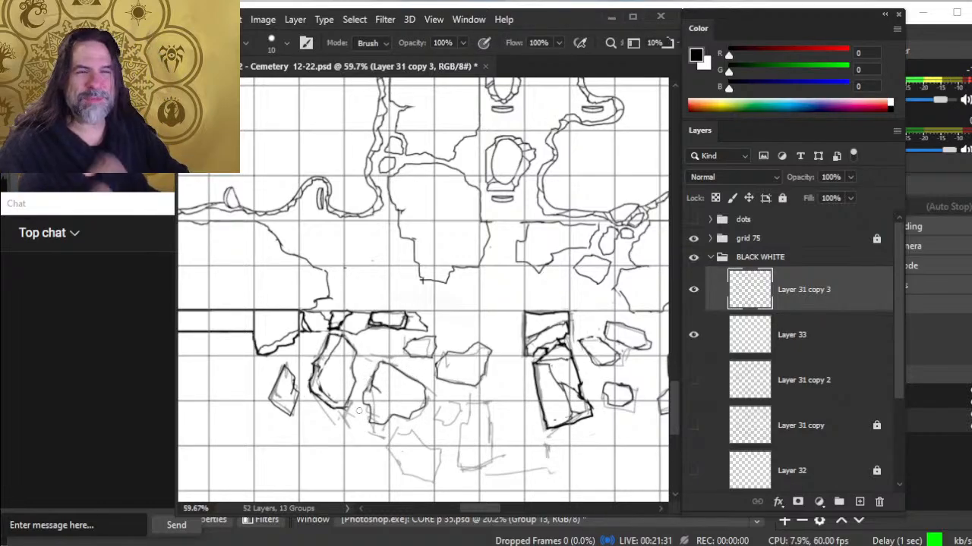
left_click_drag(466, 387, 497, 363)
key("b")
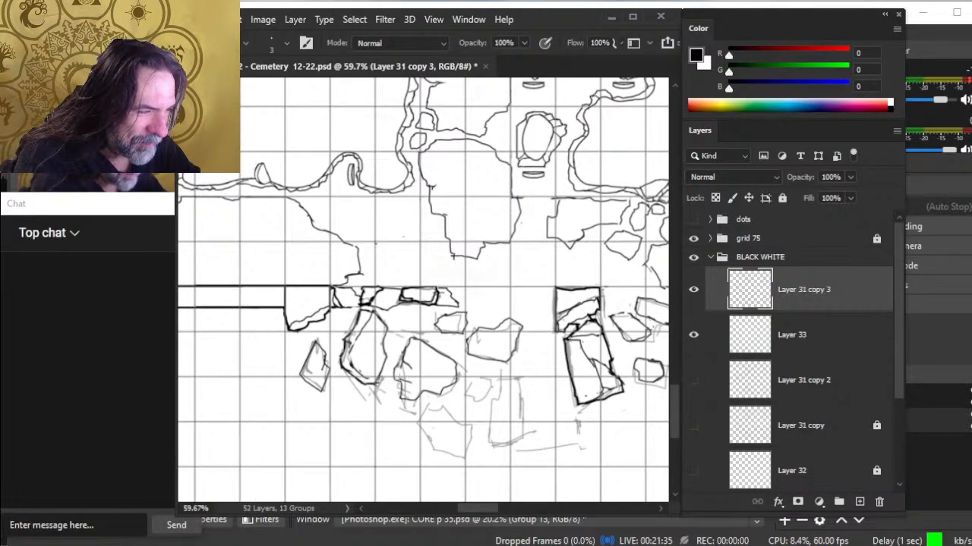
key("e")
key("b")
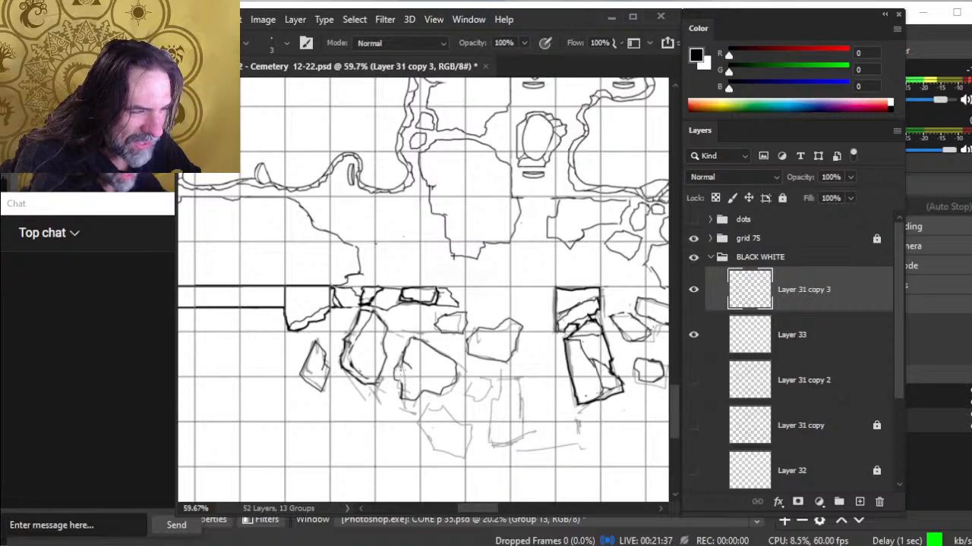
left_click_drag(403, 367, 399, 399)
key("e")
key("b")
key("e")
key("b")
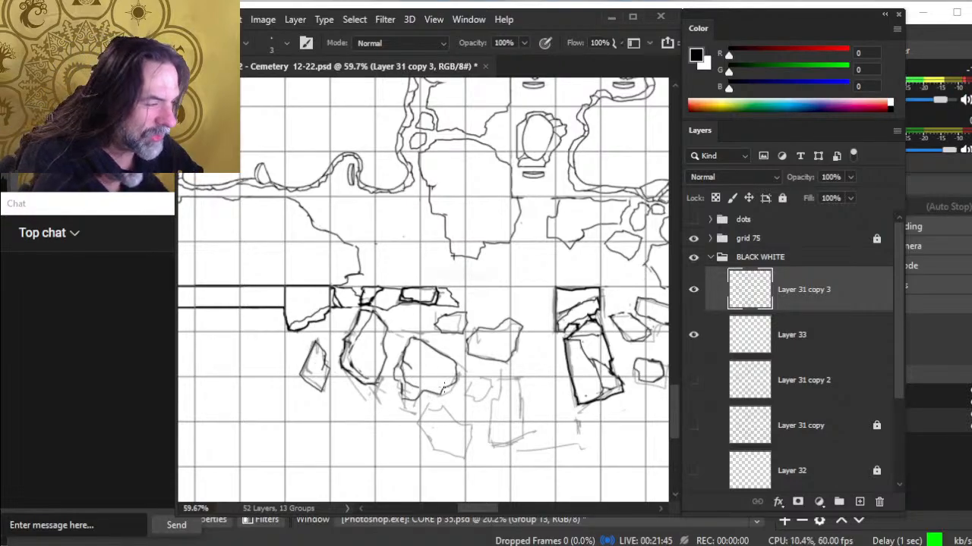
Rework the large rubble chunk's lower right edge and right corner with short jagged strokes, erasing the overshooting lines
key("e")
key("b")
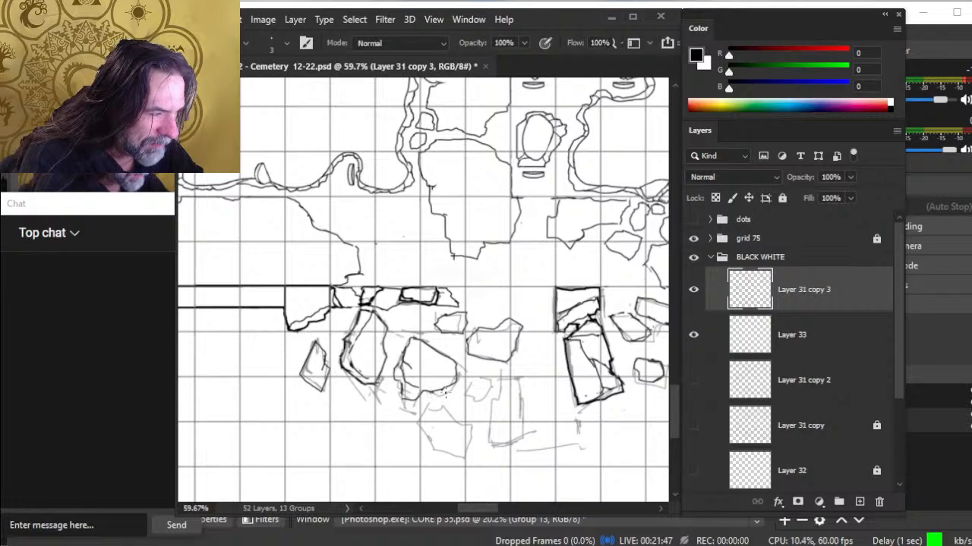
key("e")
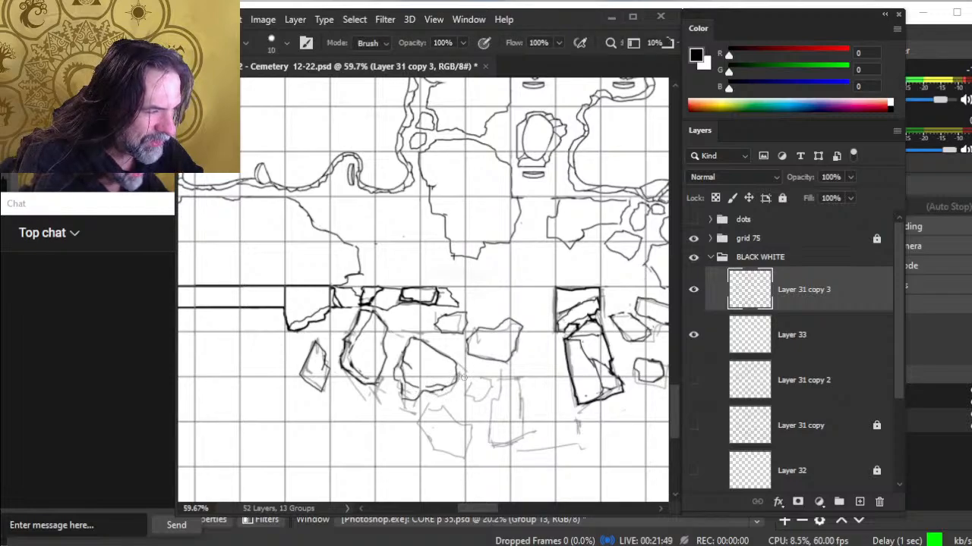
key("b")
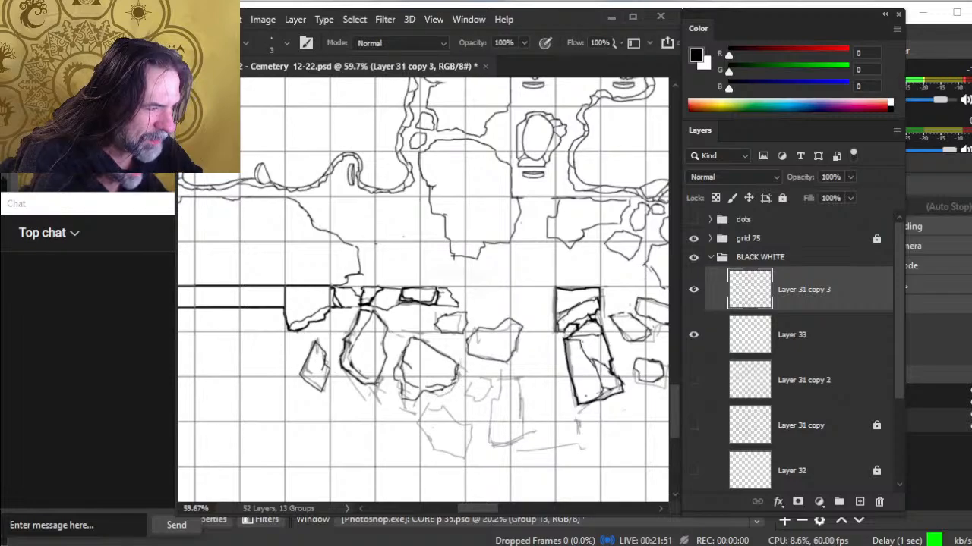
key("e")
key("b")
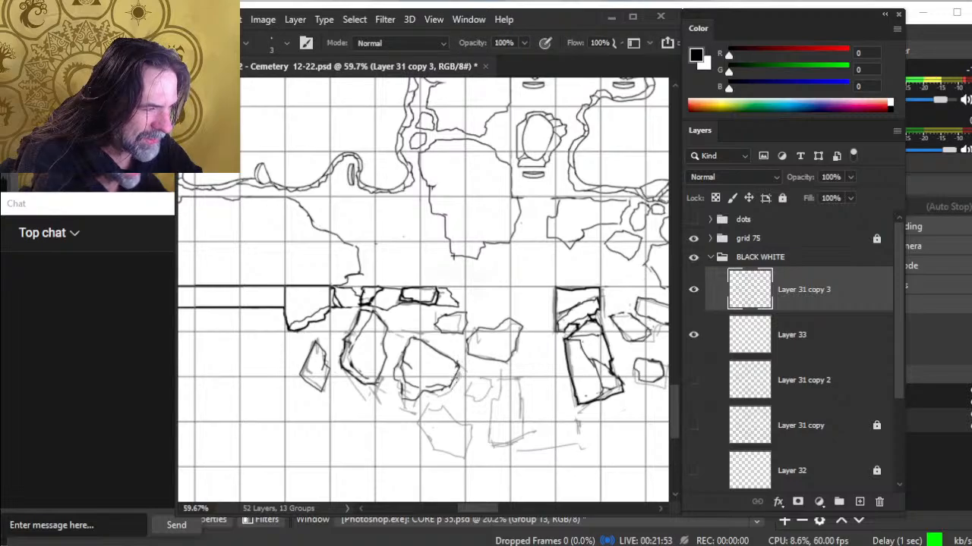
key("e")
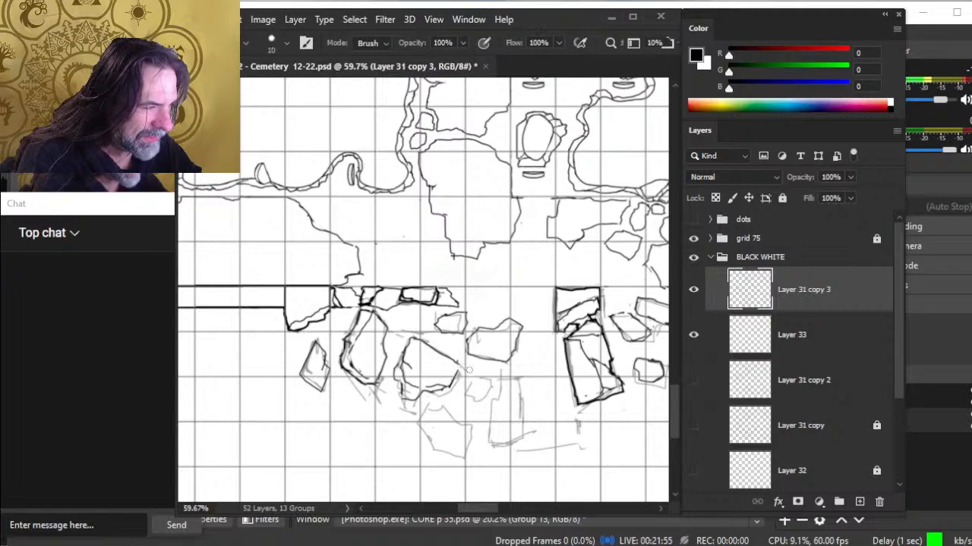
key("b")
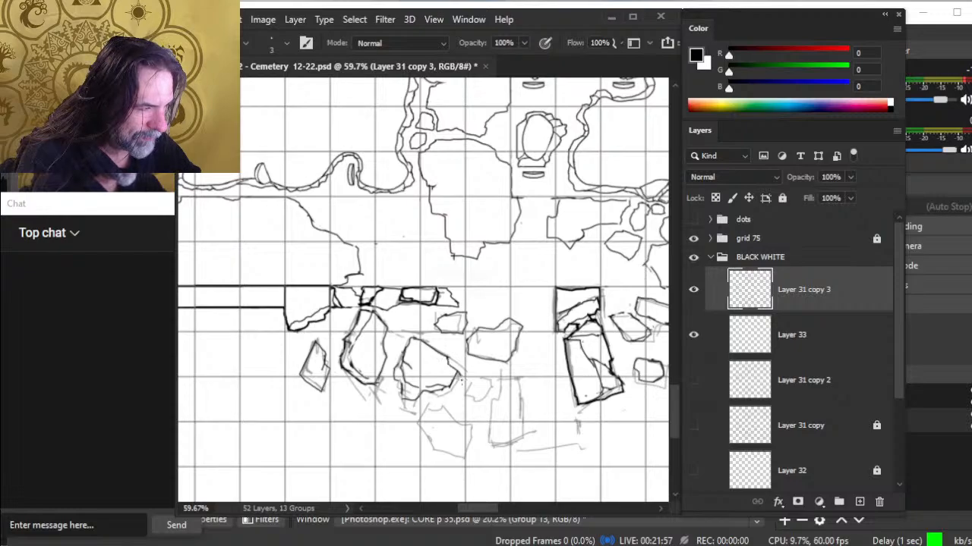
key("e")
key("b")
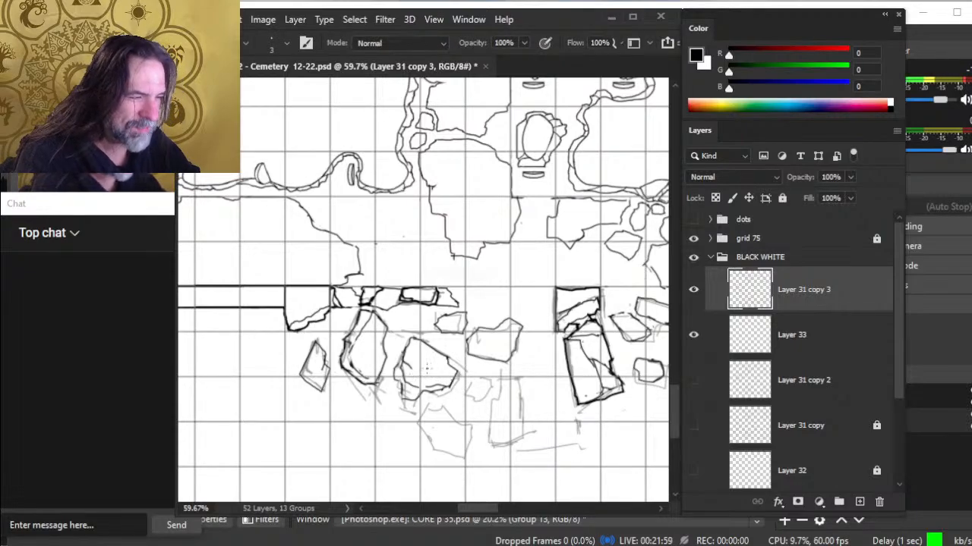
Trim and redraw the upper left edge of the large rubble chunk
key("e")
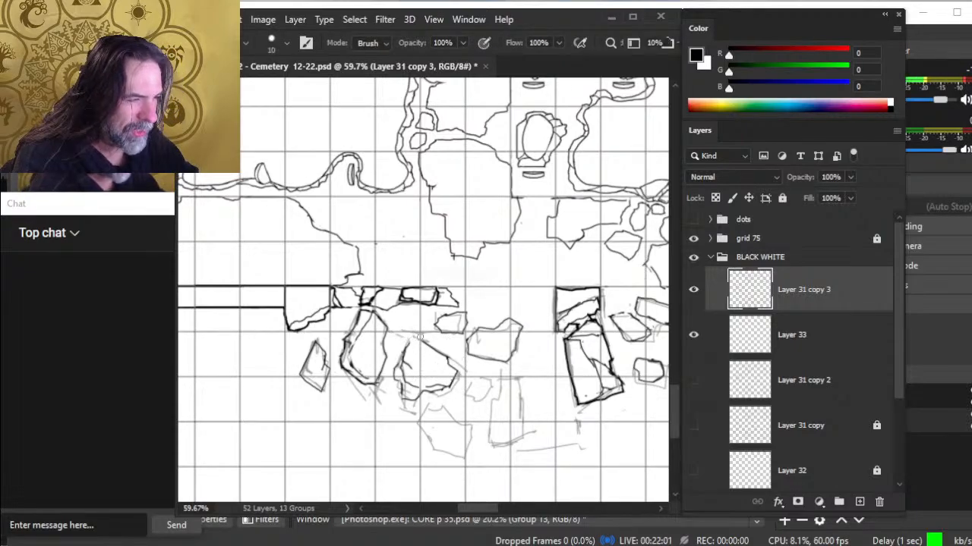
key("b")
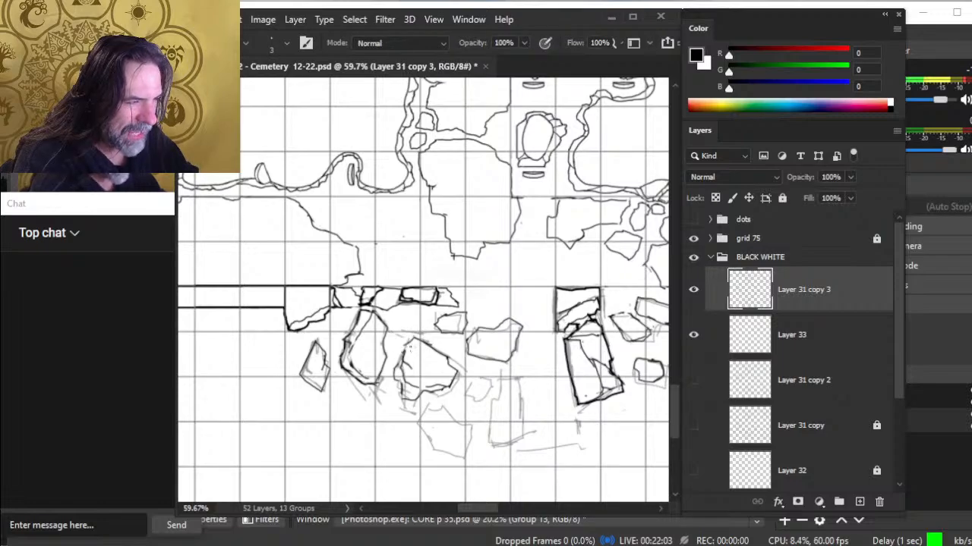
key("e")
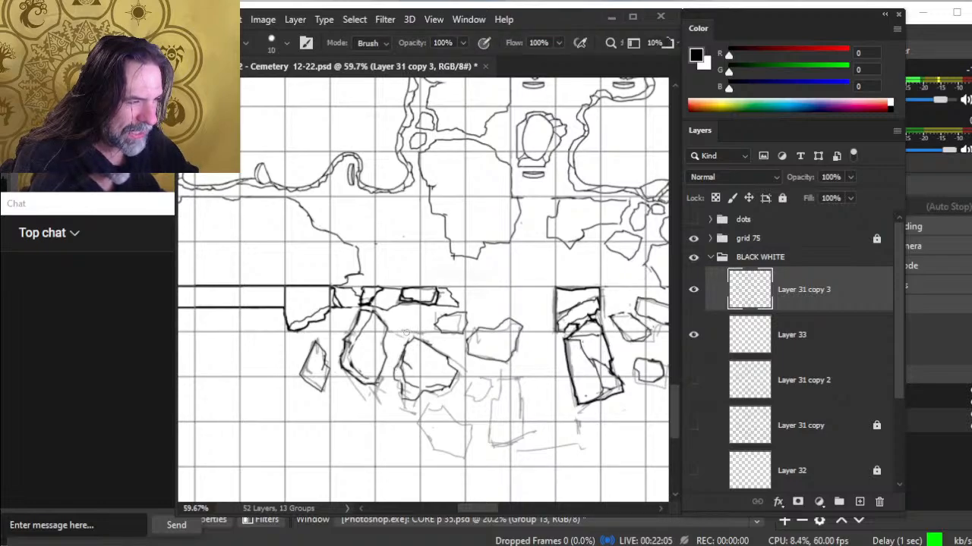
key("b")
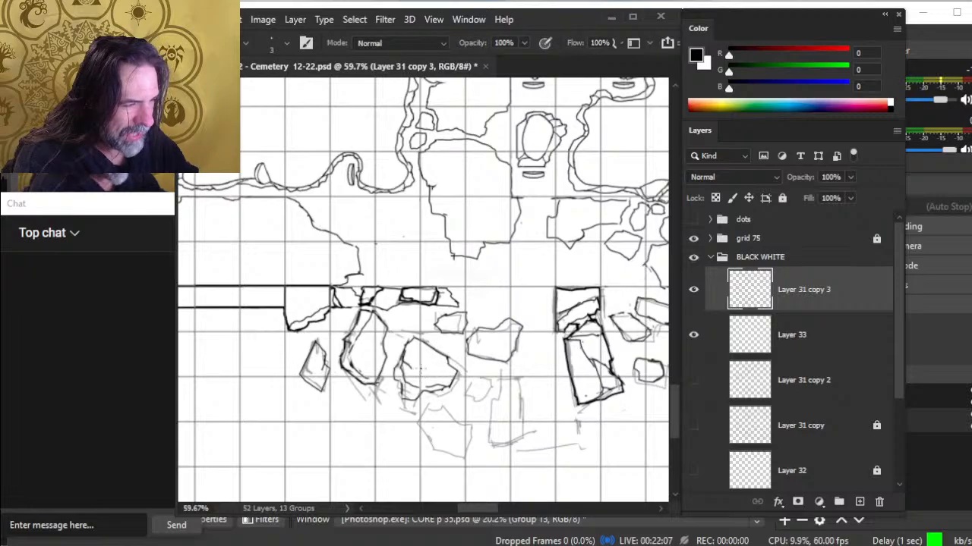
Draw a crack inside the large rubble chunk and reshape it into a small jagged notch along the upper right edge
key("e")
key("b")
left_click_drag(421, 363, 447, 371)
key("e")
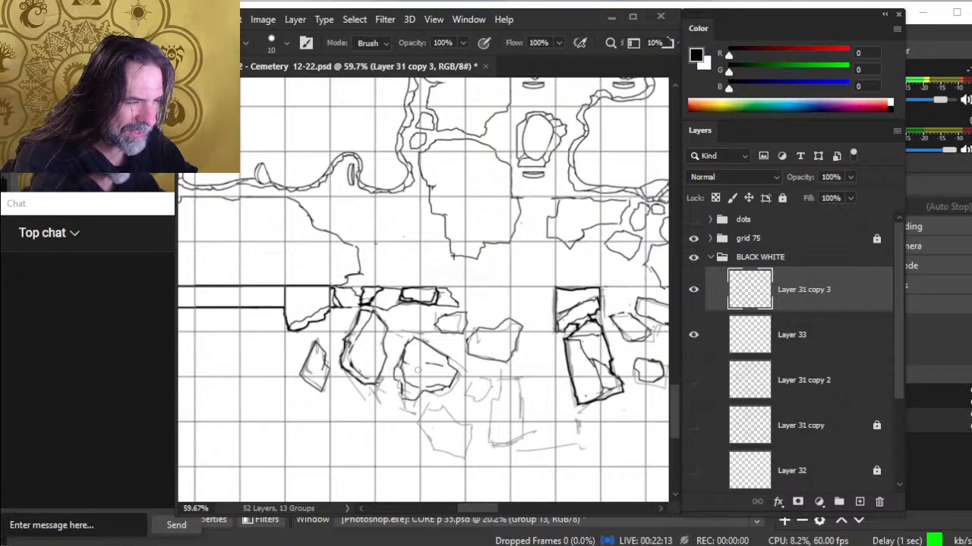
key("b")
key("e")
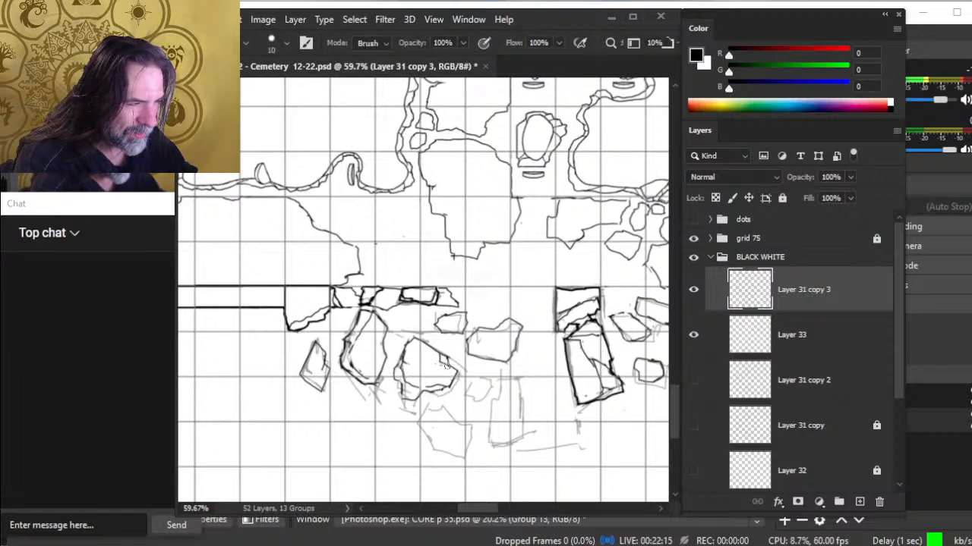
key("b")
key("e")
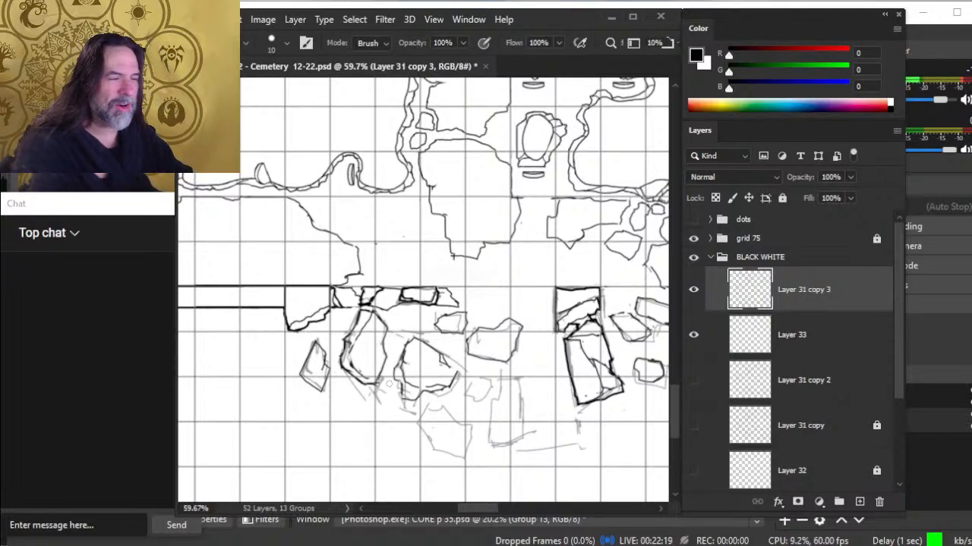
Roughen the top edge of the neighbouring stone above and beside the large rubble chunk, erasing stray marks
key("b")
key("e")
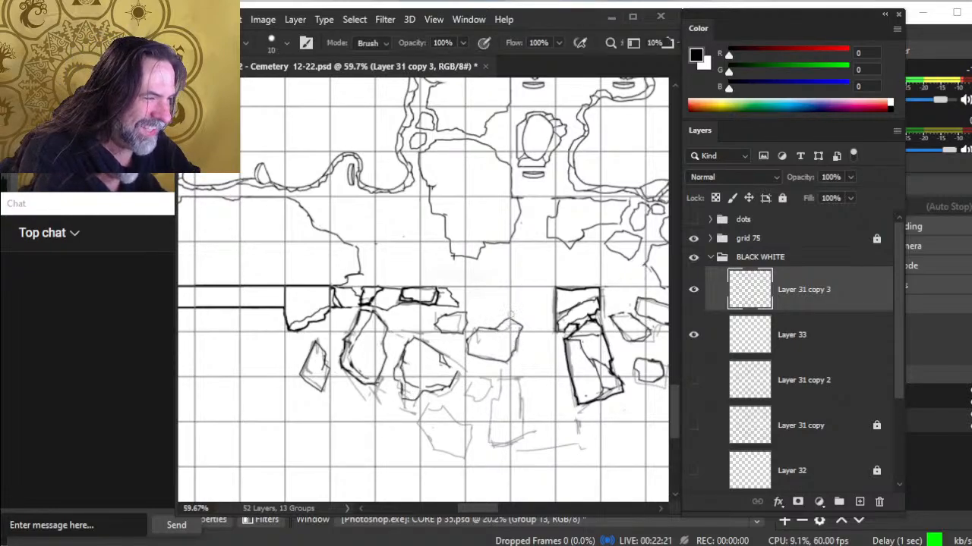
key("b")
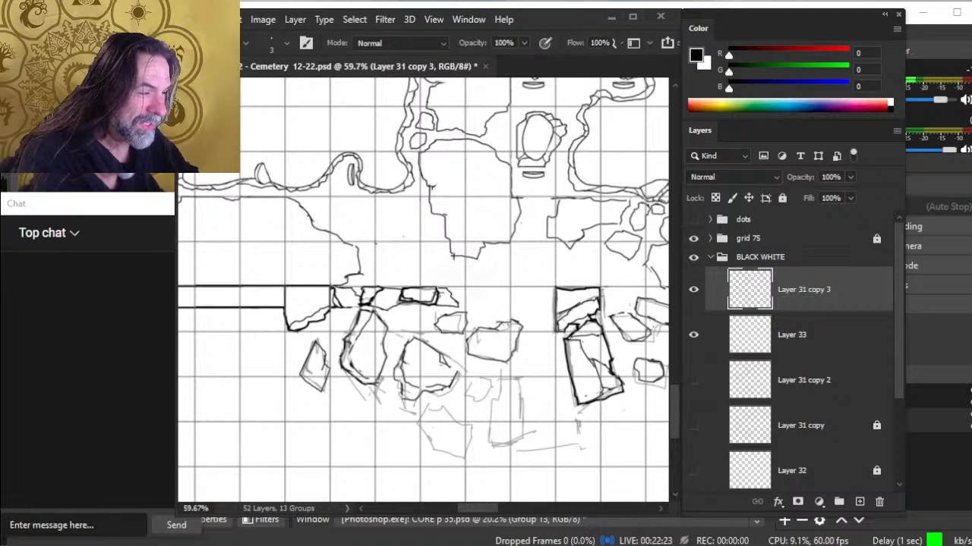
key("e")
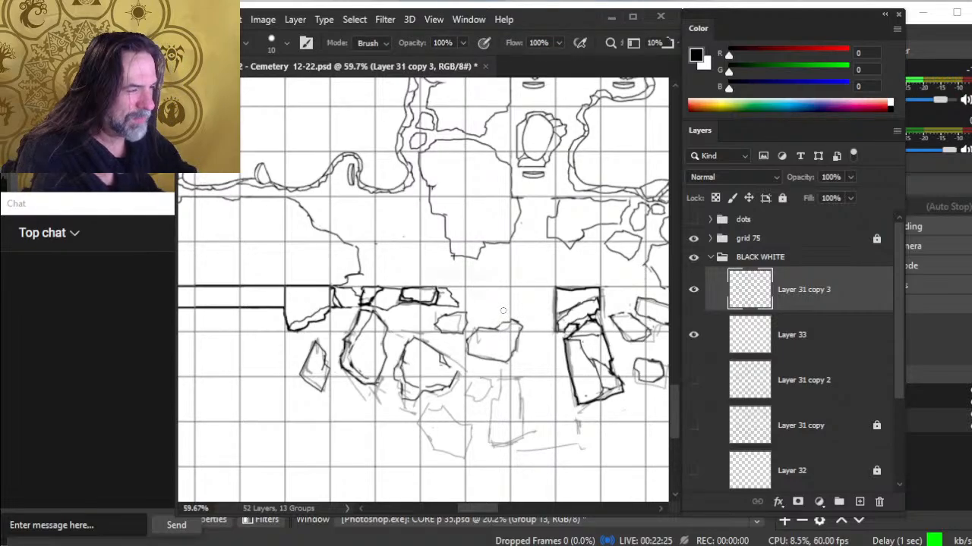
Outline the small stone sketched below and beside the large rubble chunk, then rework its upper edge and corners
left_click_drag(492, 326, 443, 319)
key("b")
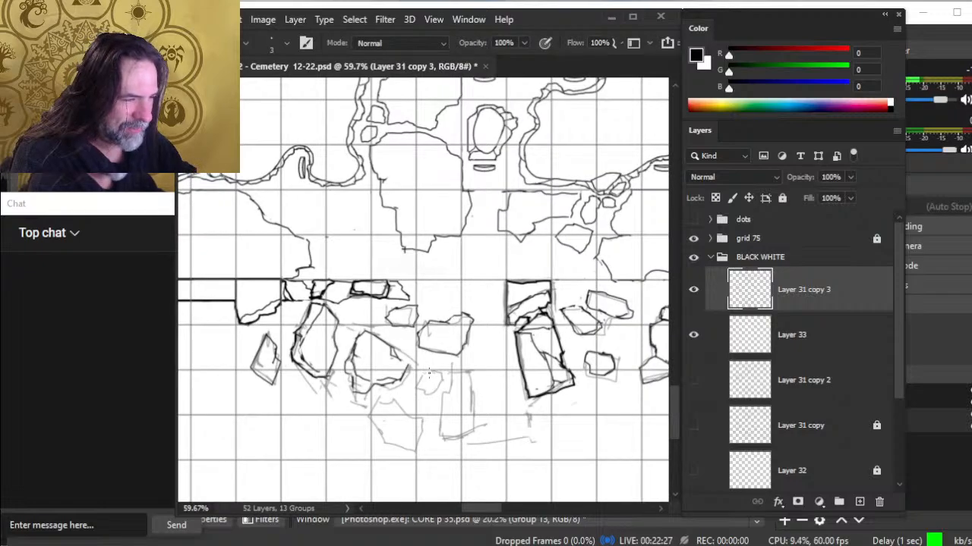
left_click_drag(429, 372, 431, 392)
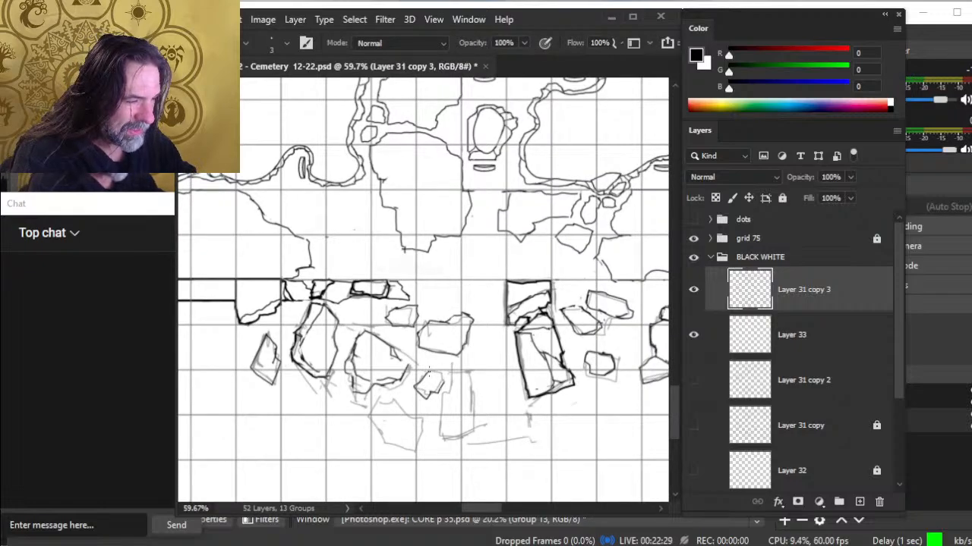
key("e")
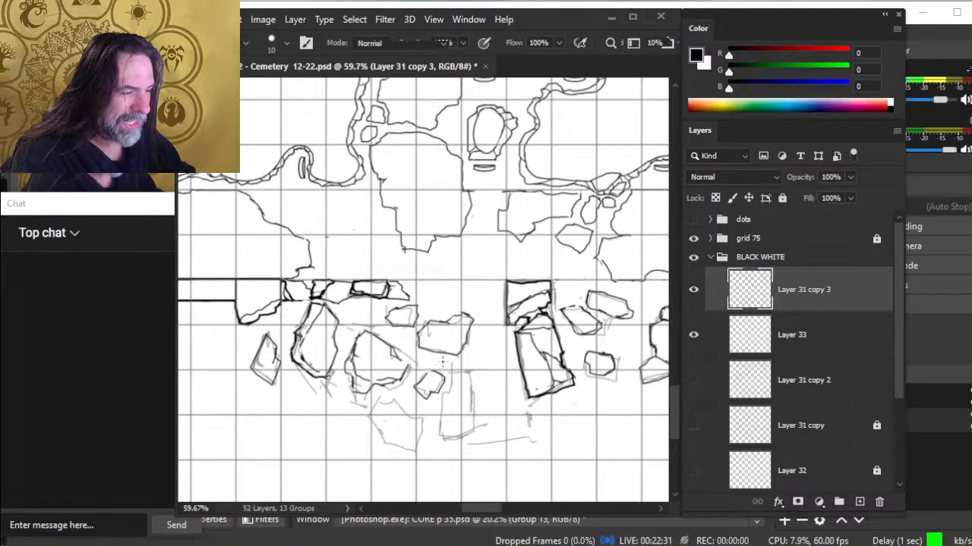
key("b")
key("e")
key("b")
left_click_drag(442, 374, 424, 373)
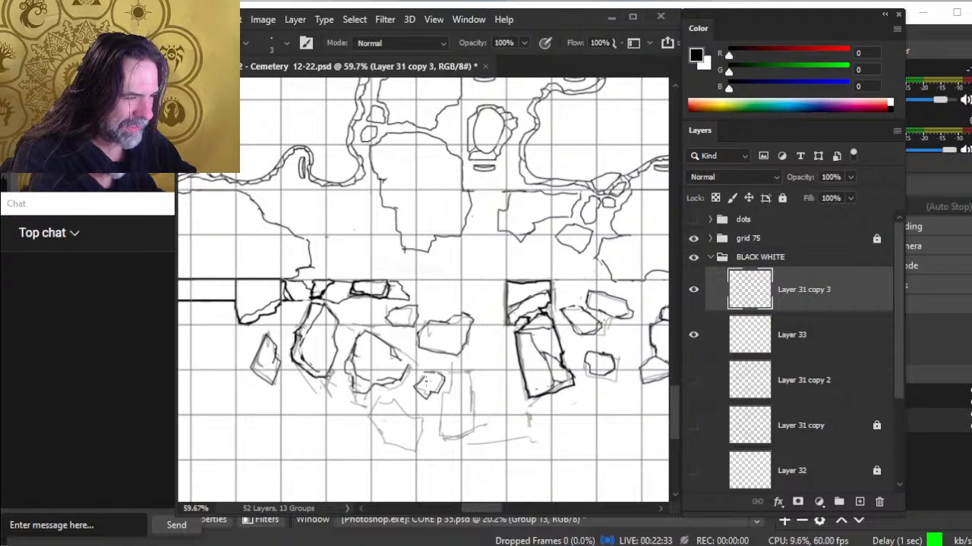
key("e")
key("b")
key("e")
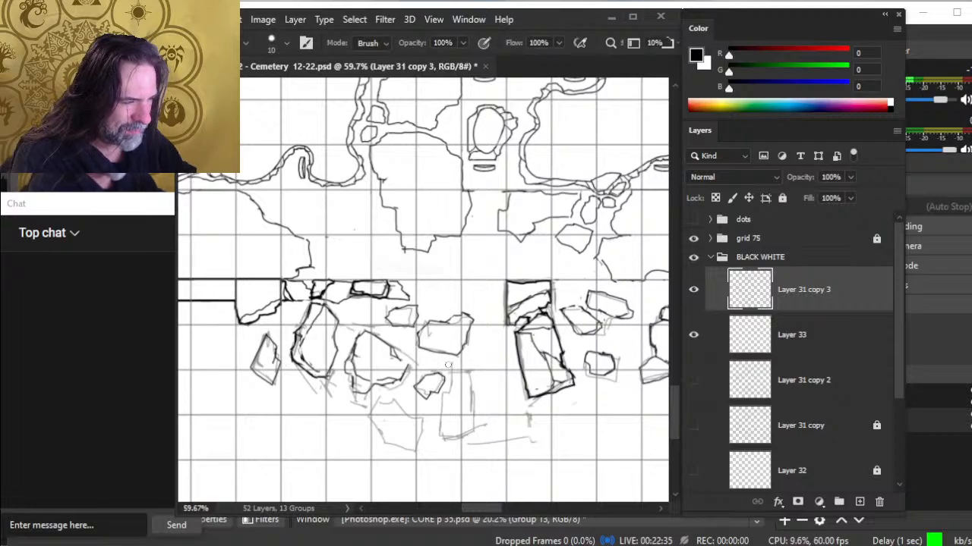
Outline the angular stone sketched below the large rubble chunk, with stepped, broken edges
key("b")
mouse_move(373, 408)
left_mouse_down()
mouse_move(419, 422)
mouse_move(418, 446)
left_mouse_up()
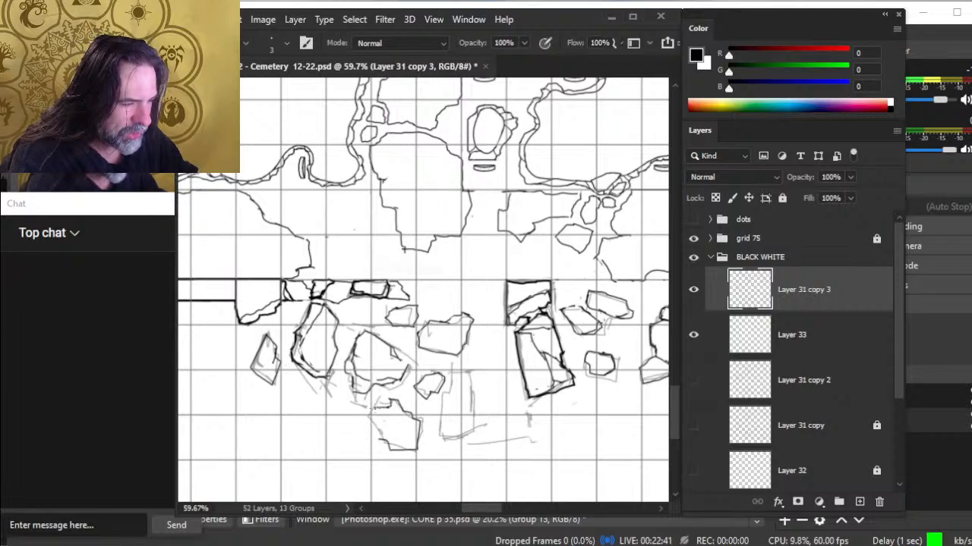
mouse_move(372, 407)
left_mouse_down()
mouse_move(372, 425)
mouse_move(375, 407)
left_mouse_up()
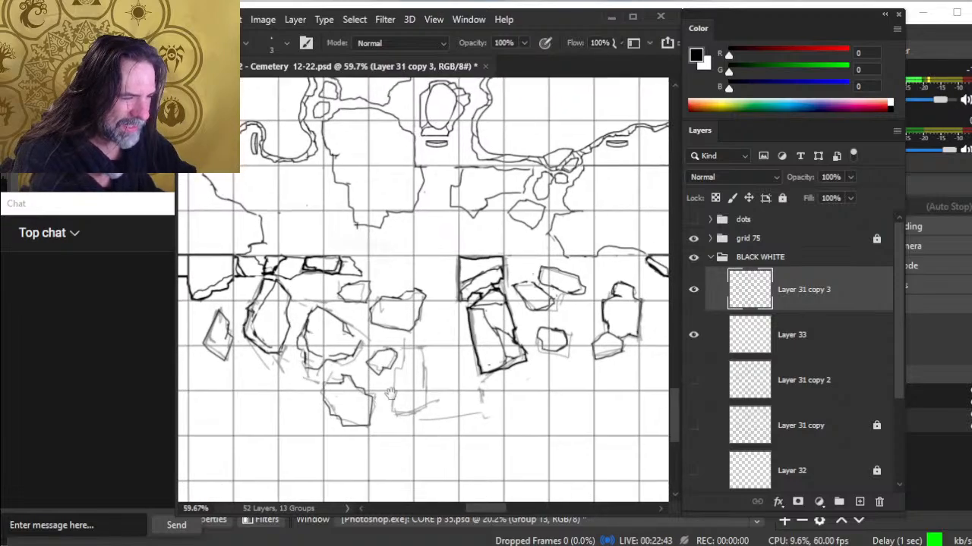
Start outlining the upright block sketched beside the small stone, erasing the rough first lines and narrowing its top
mouse_move(406, 374)
left_mouse_down()
mouse_move(404, 353)
mouse_move(418, 350)
left_mouse_up()
key("e")
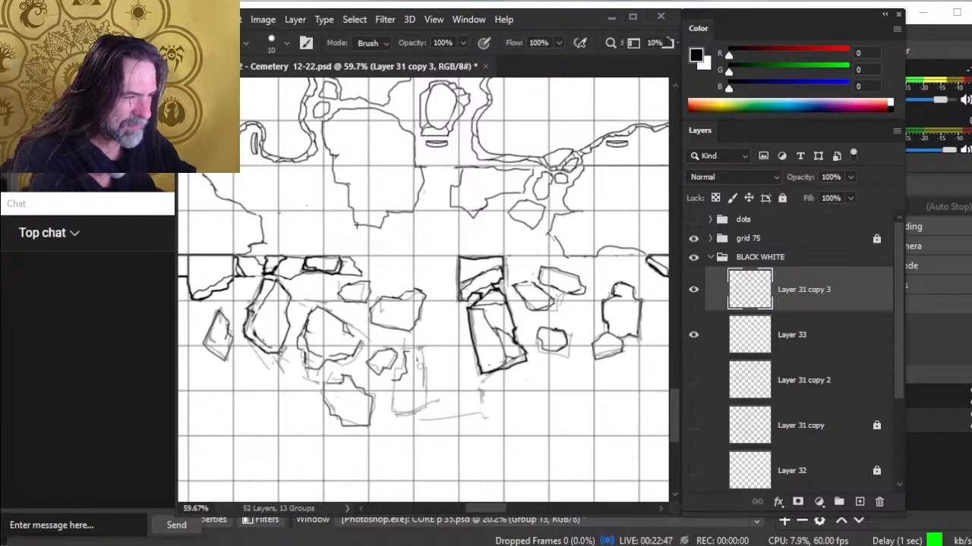
key("b")
key("e")
mouse_move(407, 364)
left_mouse_down()
mouse_move(394, 380)
mouse_move(413, 350)
left_mouse_up()
key("b")
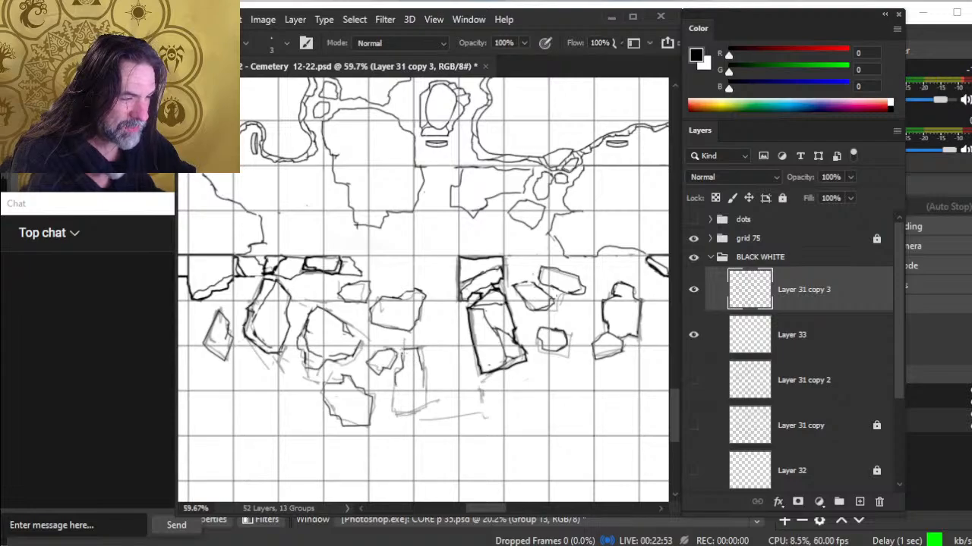
key("e")
key("b")
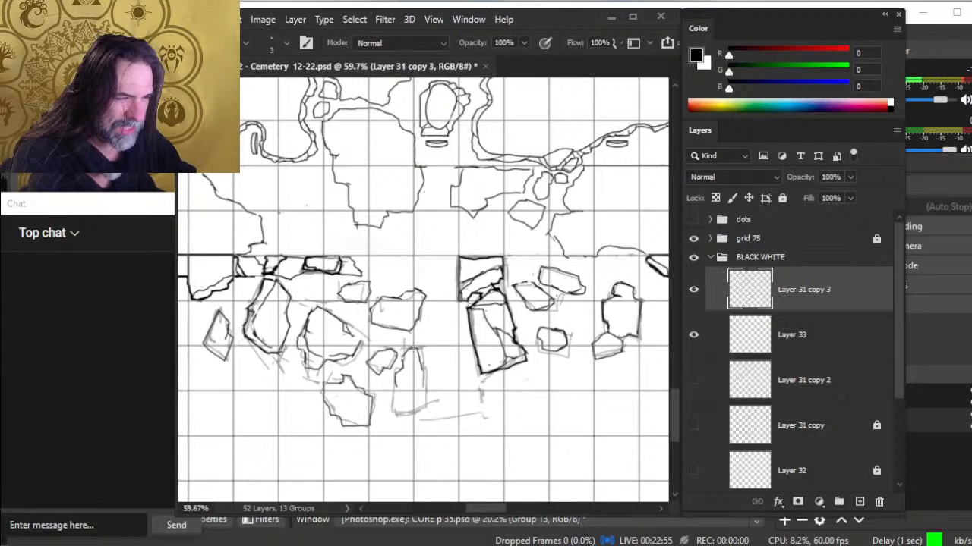
Trace the upright block's left side, right side and lower edge to close its outline, erasing overshooting strokes
mouse_move(405, 349)
left_mouse_down()
mouse_move(419, 369)
mouse_move(435, 402)
mouse_move(420, 364)
mouse_move(432, 400)
mouse_move(397, 413)
mouse_move(401, 353)
mouse_move(418, 399)
mouse_move(395, 380)
left_mouse_up()
key("e")
key("b")
key("e")
key("b")
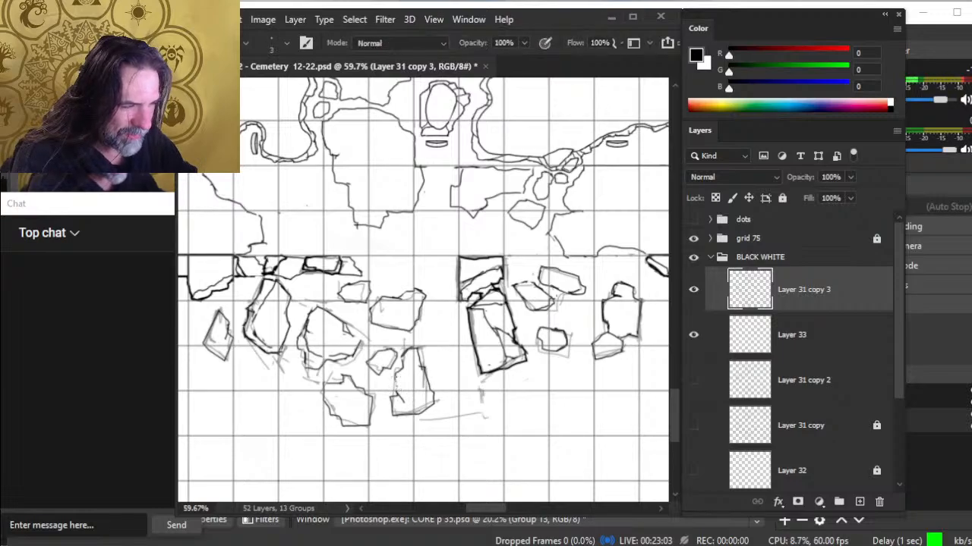
key("e")
key("b")
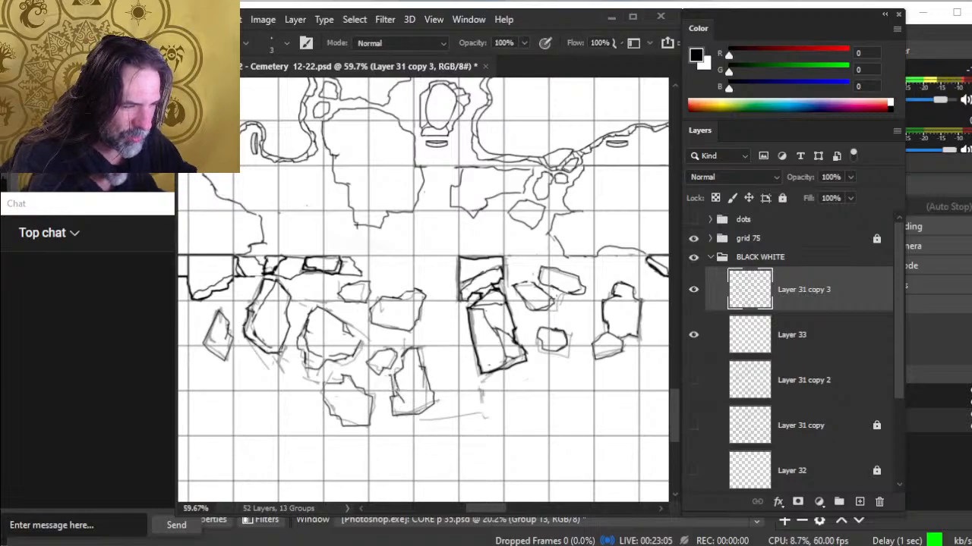
Break the upright block's left side with a small jagged crack and erase the leftover strokes
key("e")
mouse_move(393, 390)
left_mouse_down()
mouse_move(393, 377)
mouse_move(397, 396)
mouse_move(400, 389)
left_mouse_up()
key("b")
key("e")
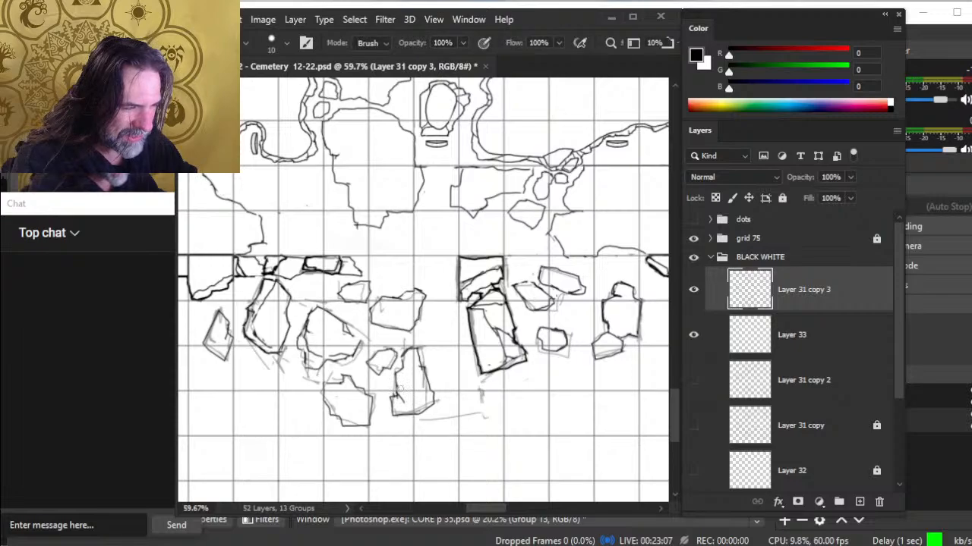
key("b")
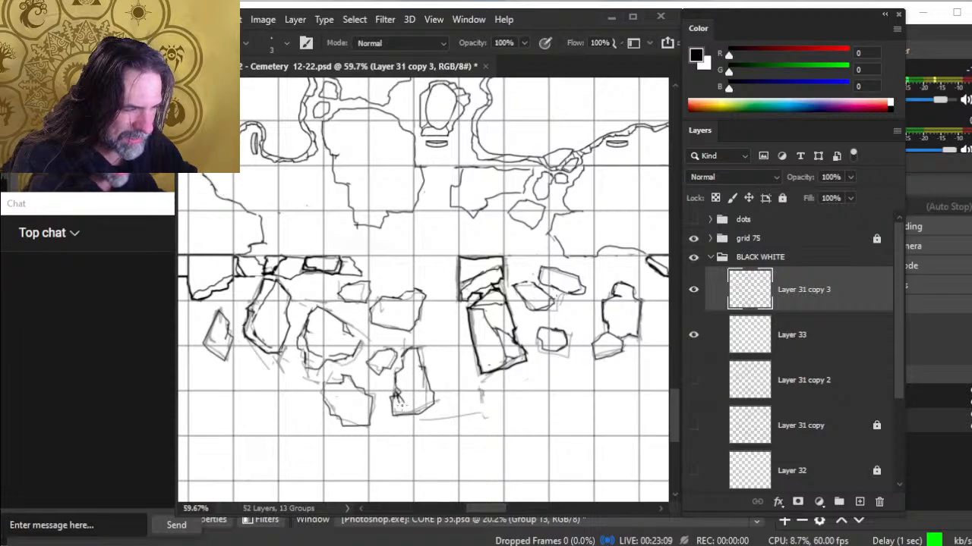
key("e")
key("b")
key("e")
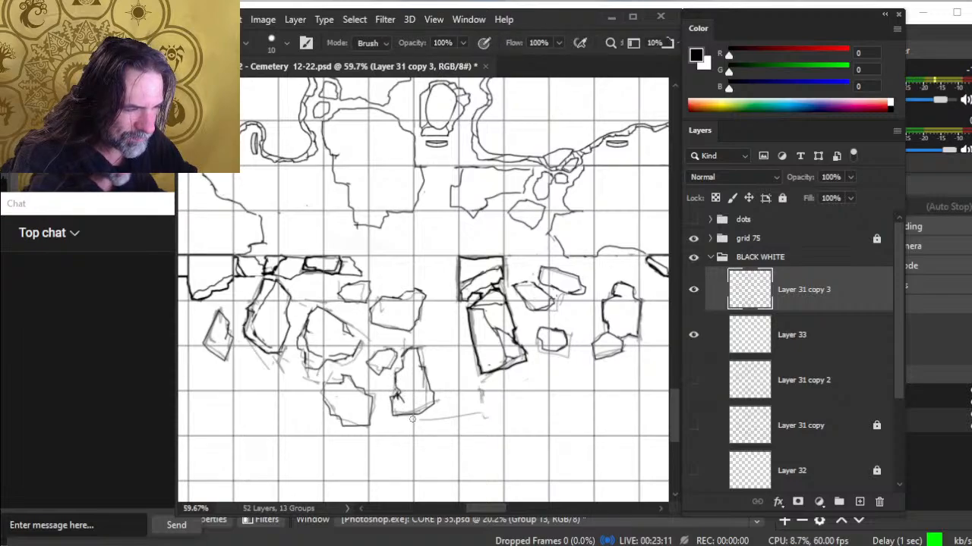
Add a crack line inside the upright block's right side and chip its lower right edge
key("b")
left_click_drag(424, 367, 422, 387)
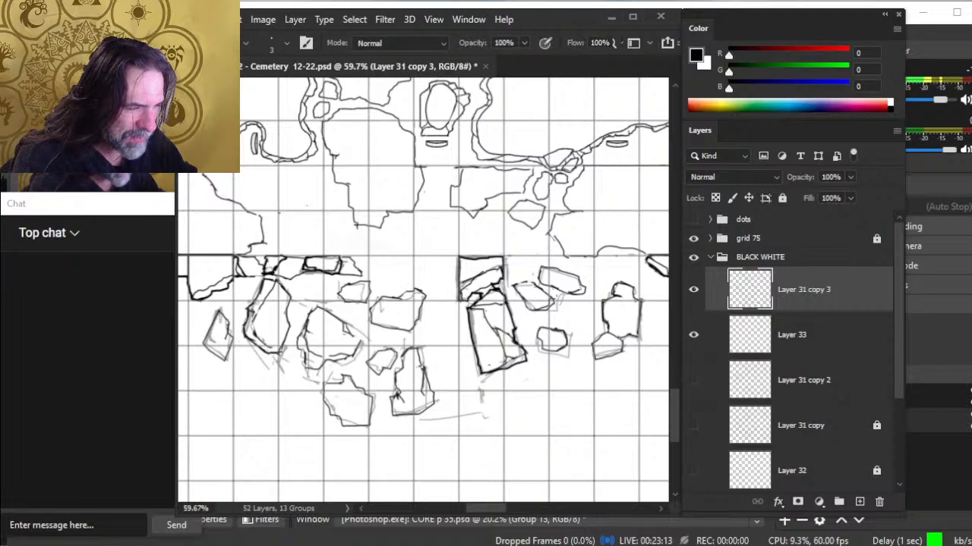
key("e")
key("b")
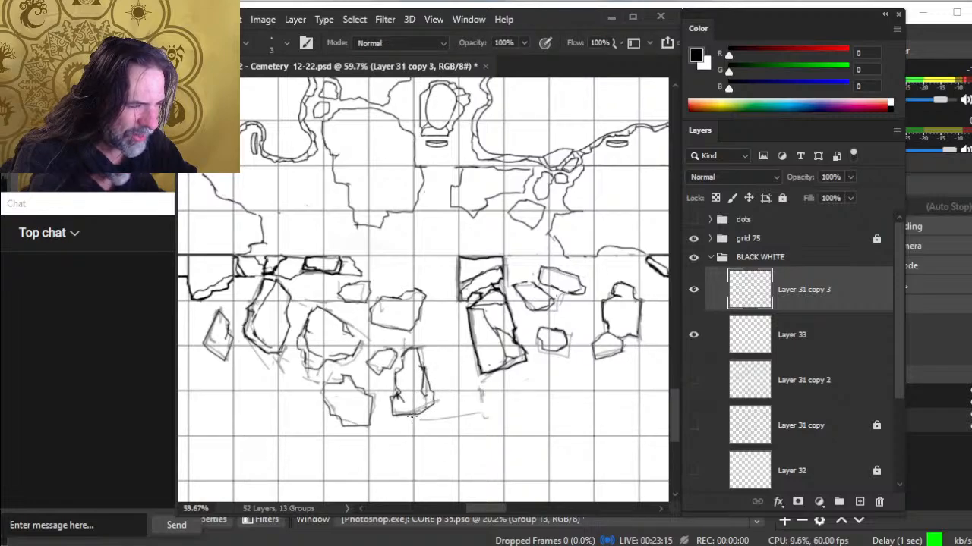
key("e")
key("b")
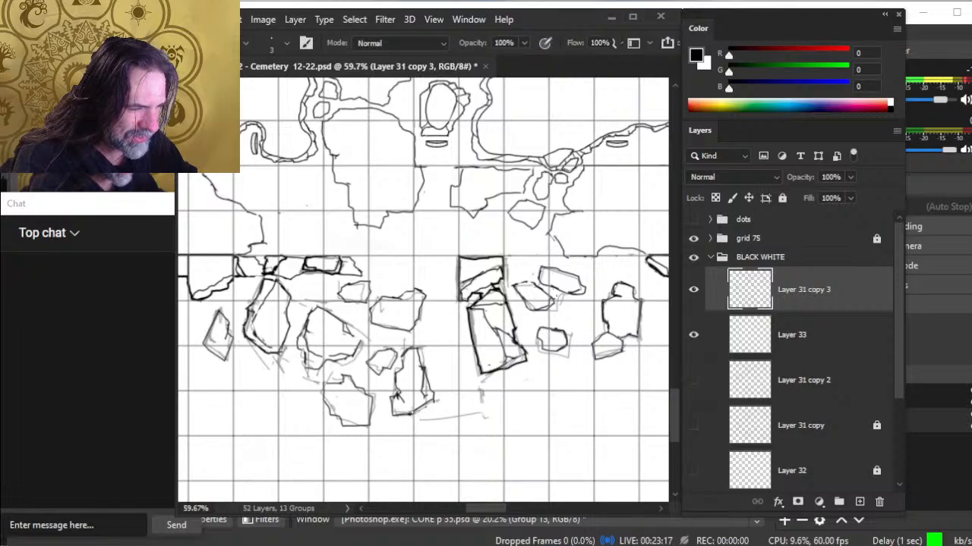
Redraw the upright block's lower right corner and darken its lower edge, erasing the overshooting strokes
key("e")
key("b")
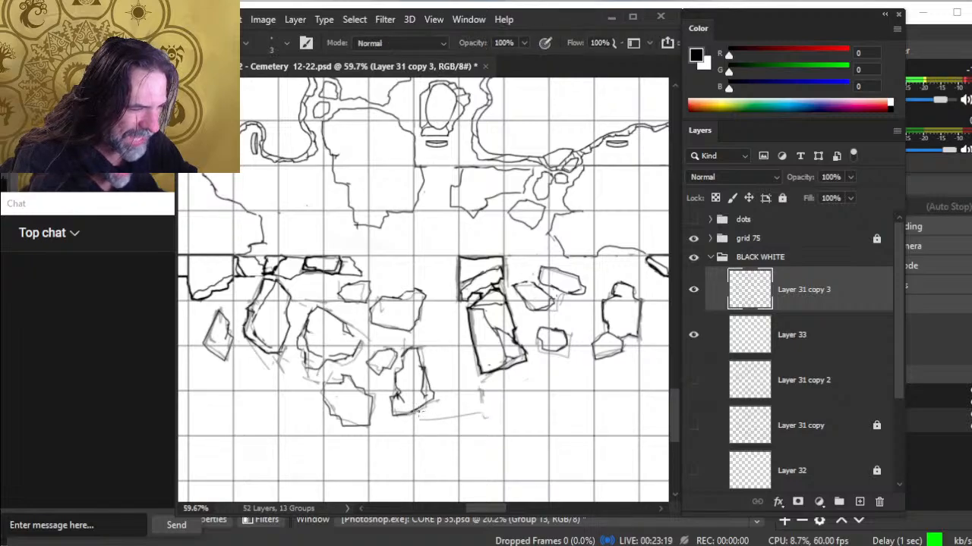
key("e")
key("b")
key("e")
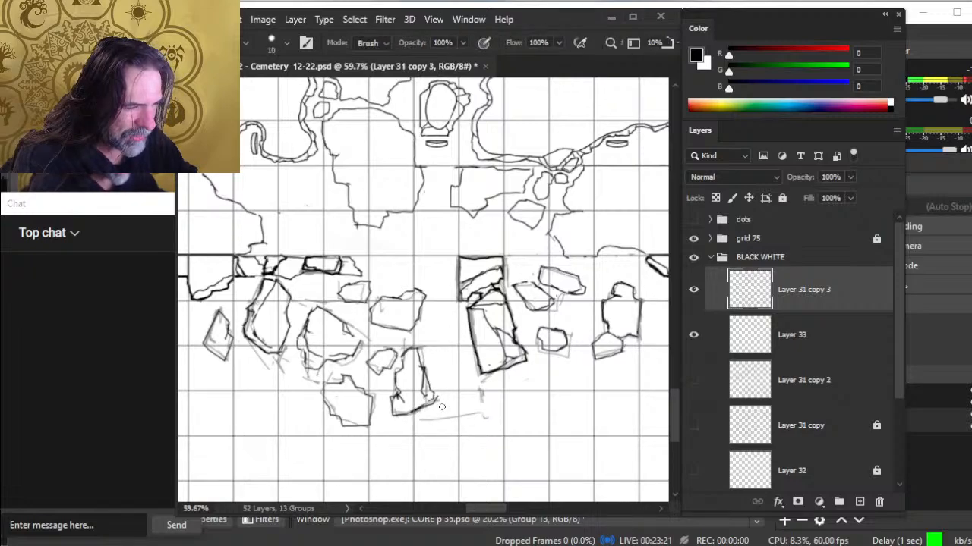
key("b")
key("e")
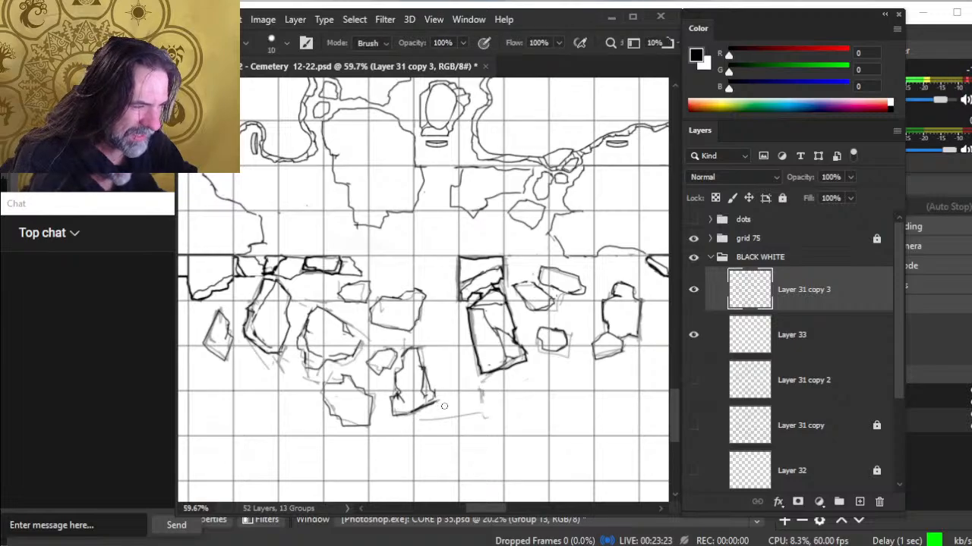
key("b")
key("e")
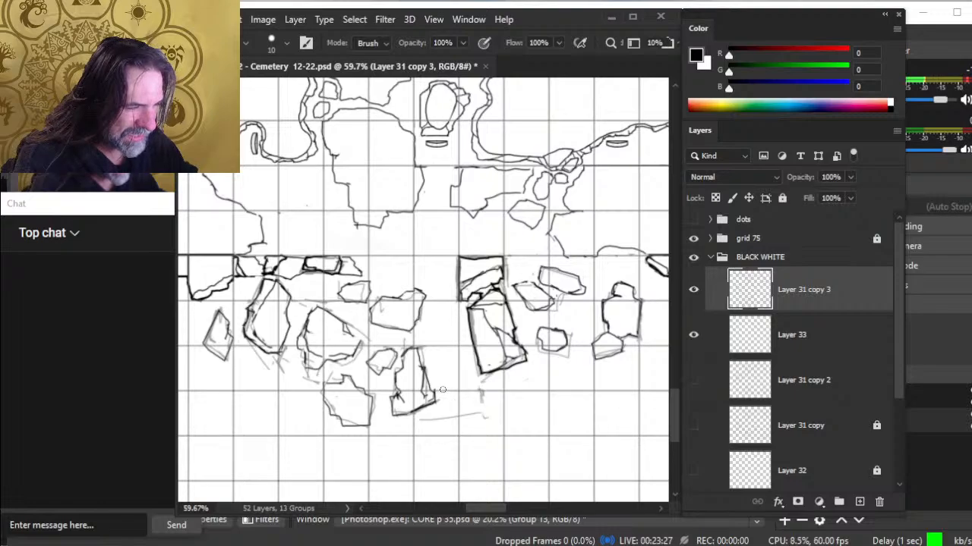
Add a second line along the upright block's lower edge to give it thickness, erasing the excess strokes
key("b")
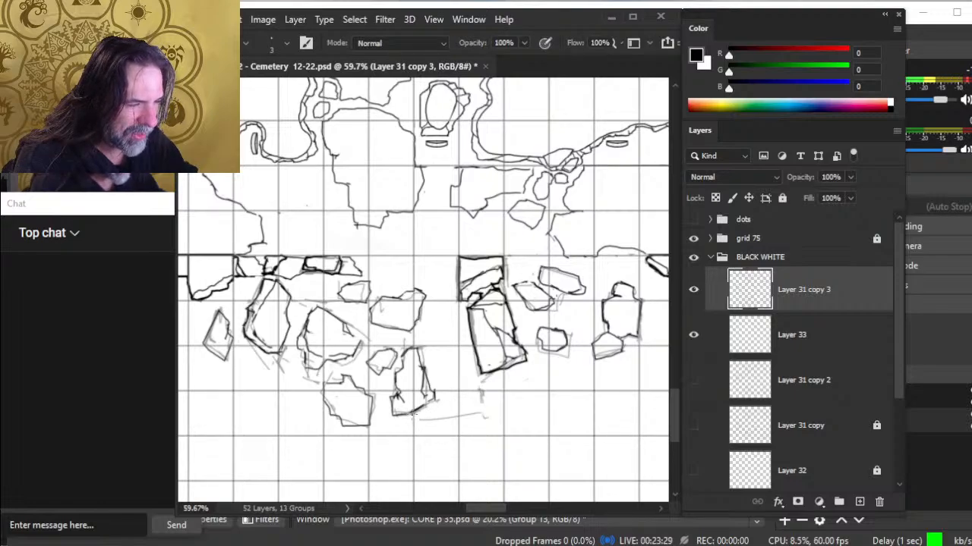
left_click_drag(406, 412, 419, 412)
key("e")
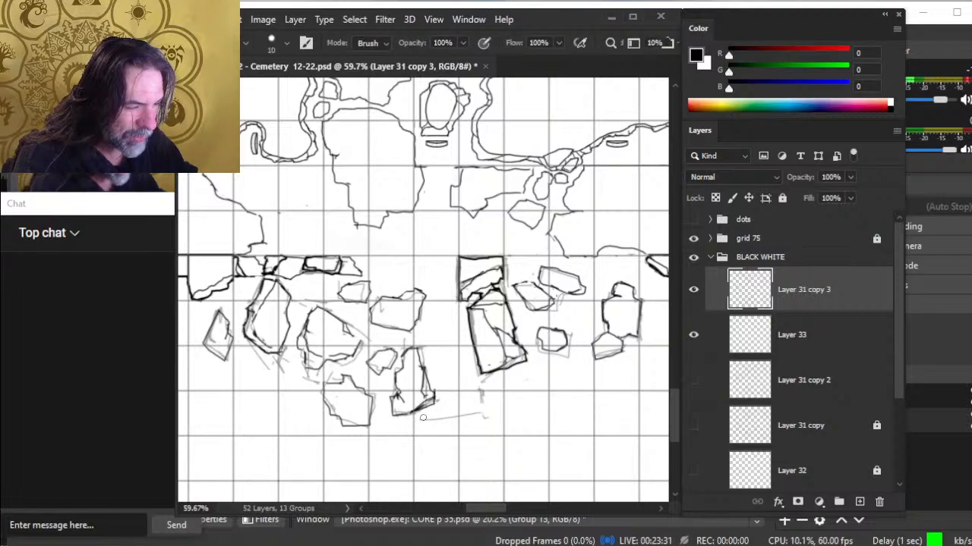
key("b")
key("e")
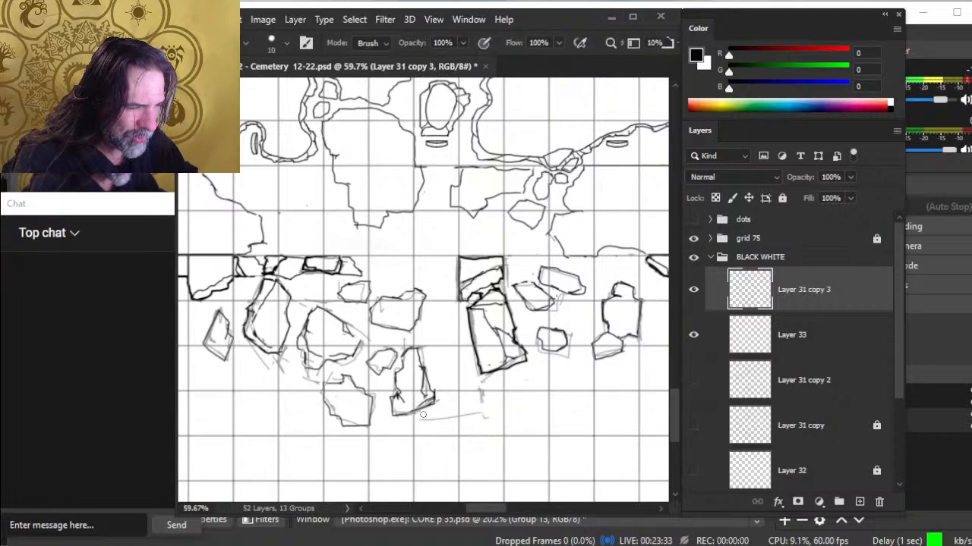
key("b")
left_click_drag(398, 414, 415, 417)
key("e")
key("e")
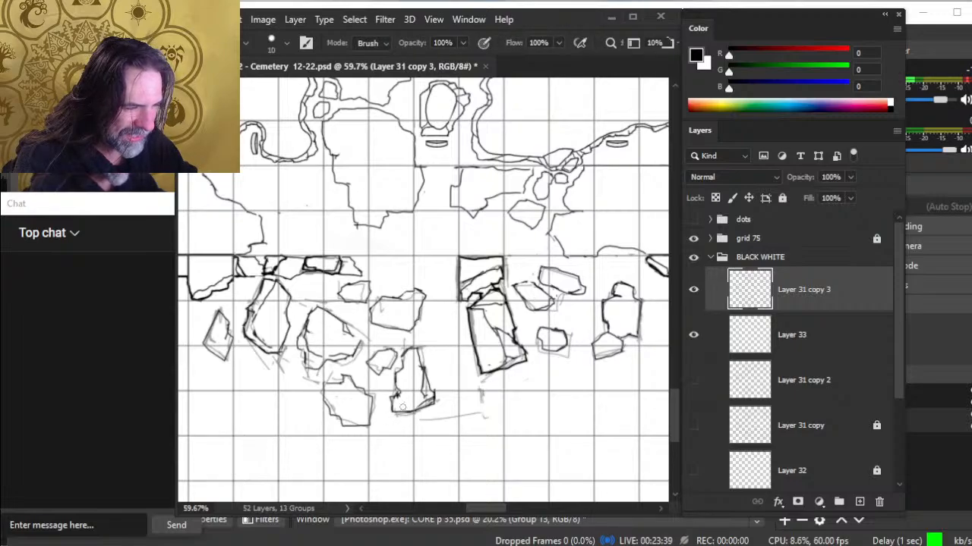
Clean away the jagged crack at the upright block's lower left and retrace that side down to the corner
key("b")
key("e")
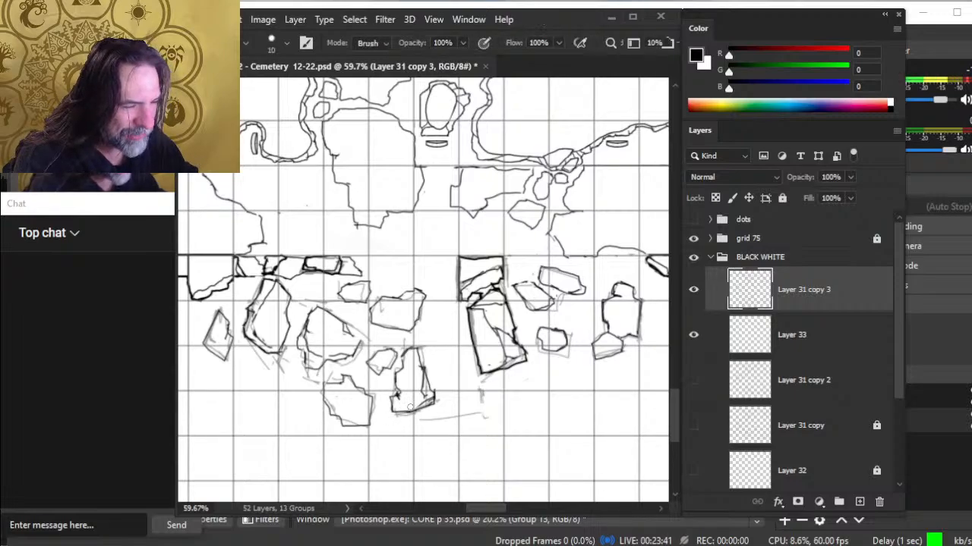
key("b")
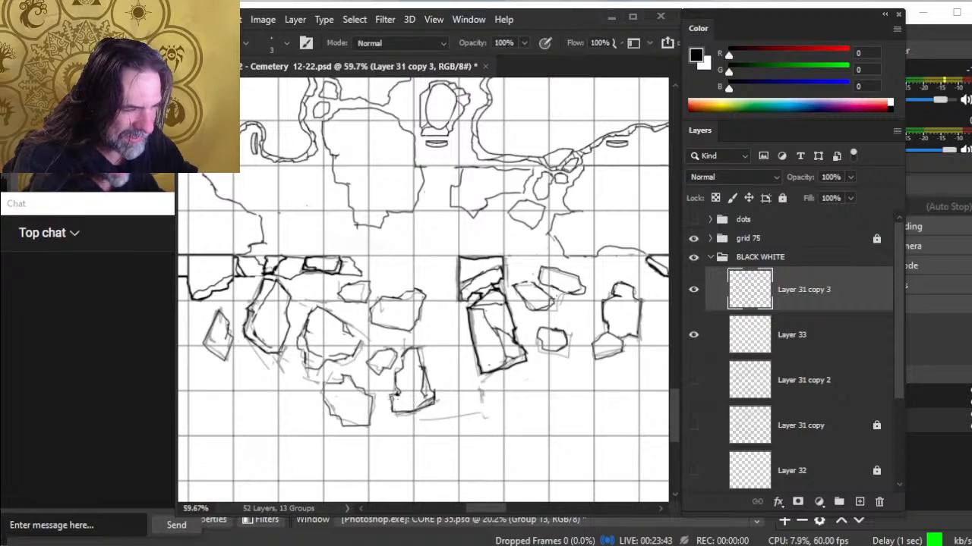
key("e")
key("b")
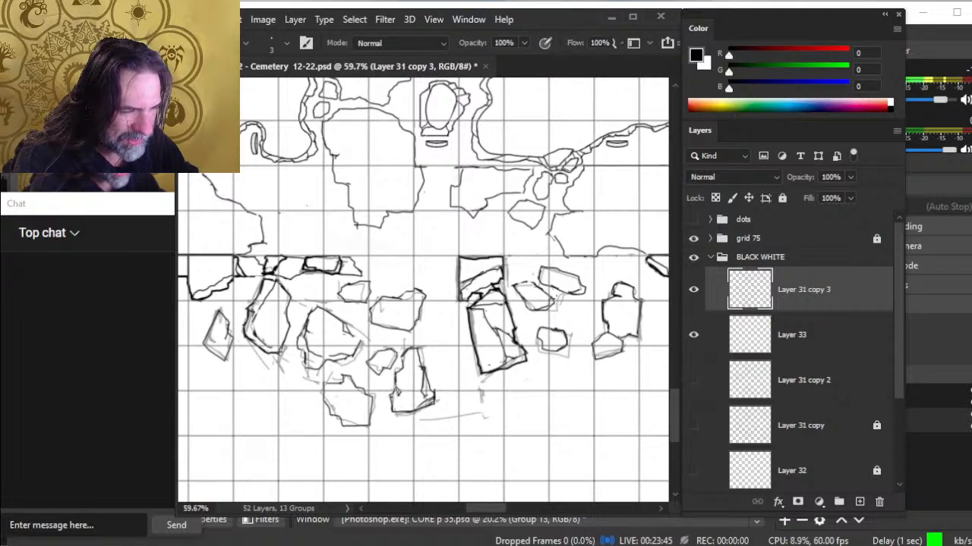
key("e")
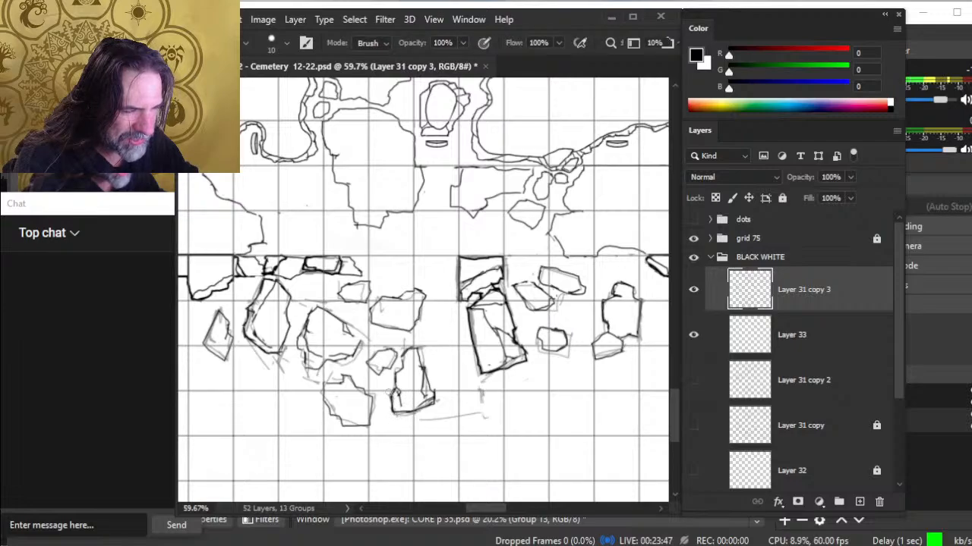
key("b")
key("e")
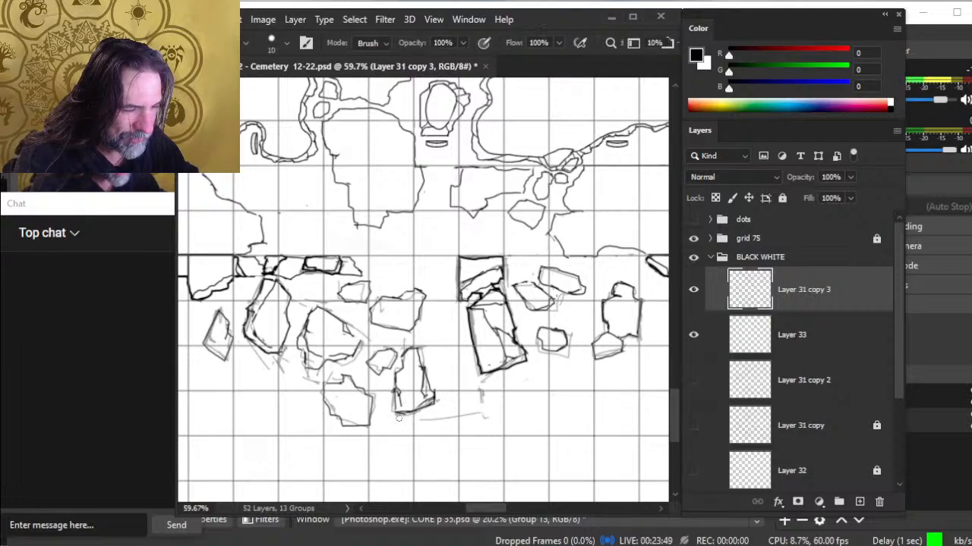
Draw an inner line around the upright block's lower left corner and round off the outer corner
key("b")
key("e")
key("b")
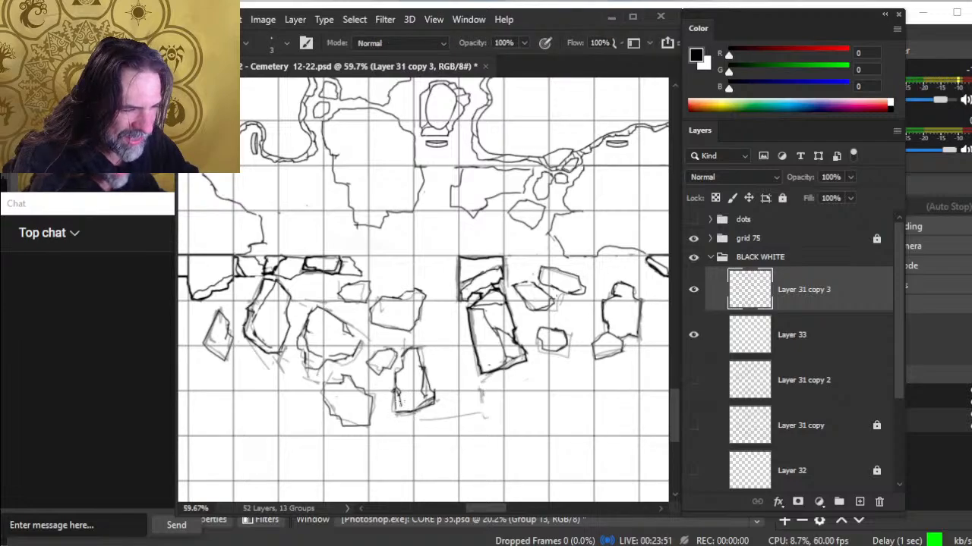
key("e")
key("b")
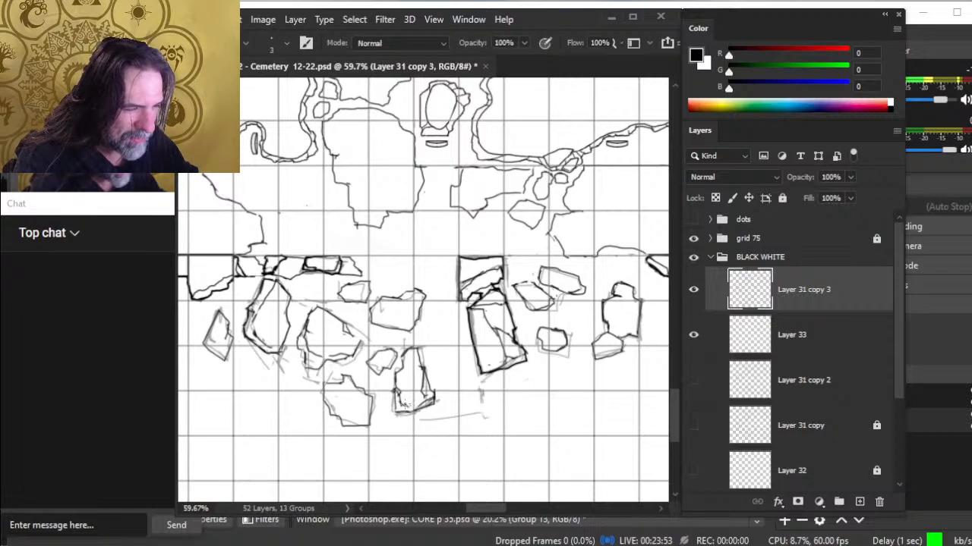
key("e")
key("b")
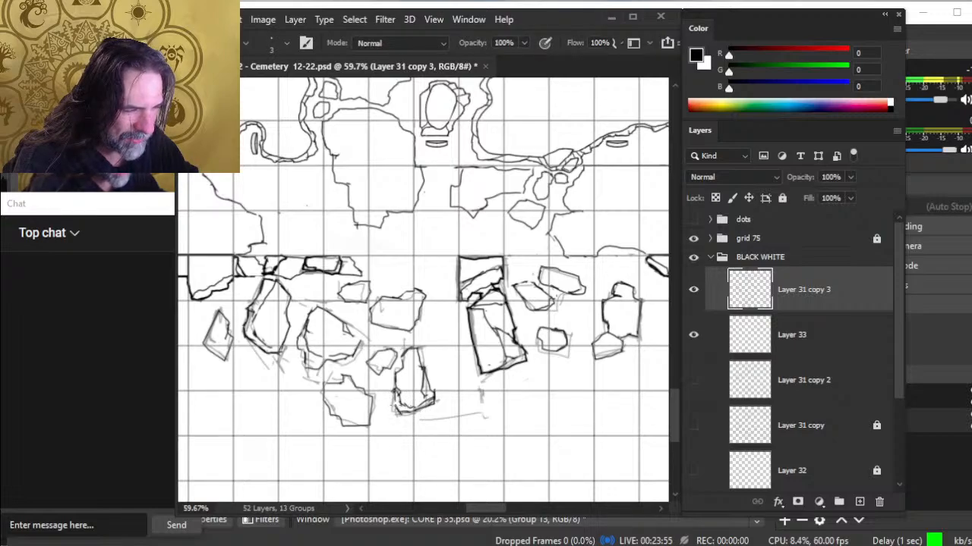
left_click_drag(399, 418, 393, 395)
key("e")
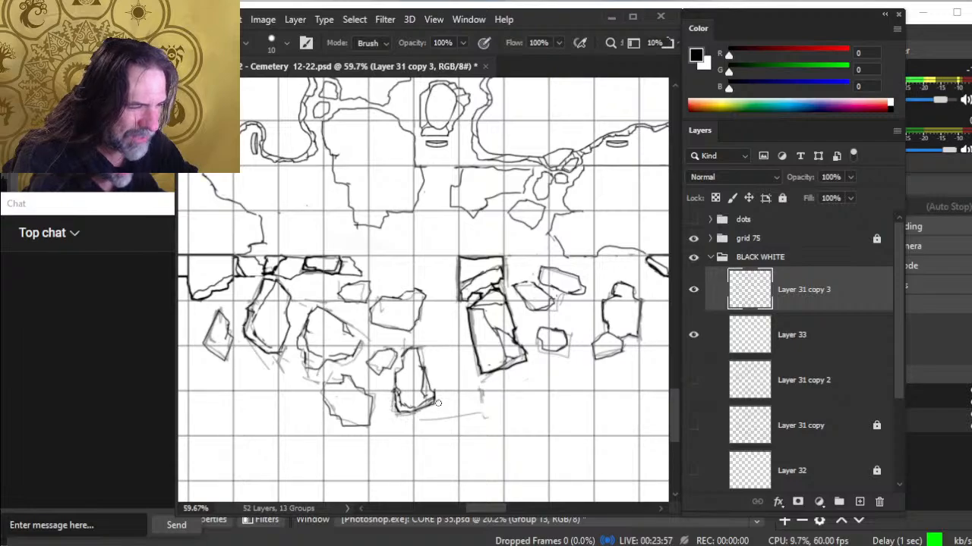
Erase the crack inside the upright block's right side and rework that side's line with fresh strokes
key("b")
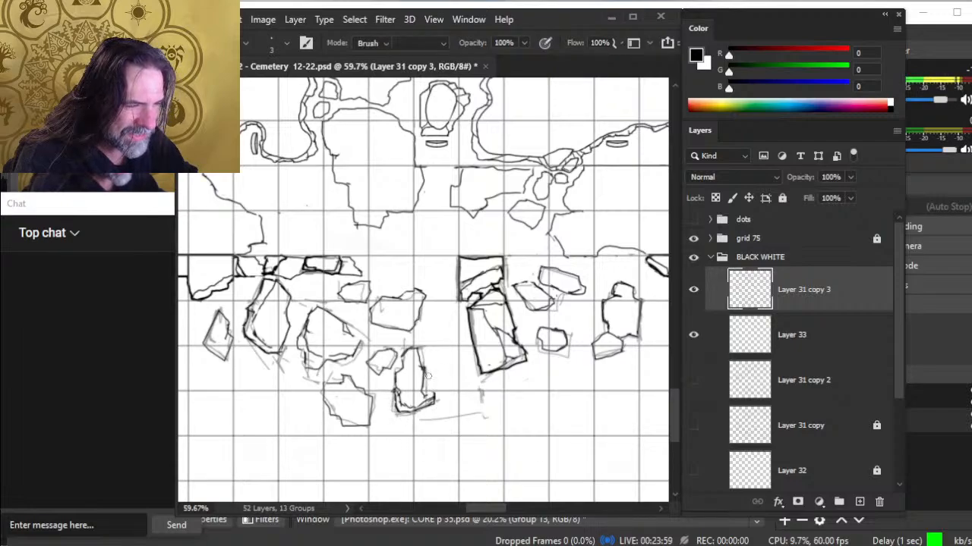
key("e")
left_click_drag(427, 372, 422, 355)
key("b")
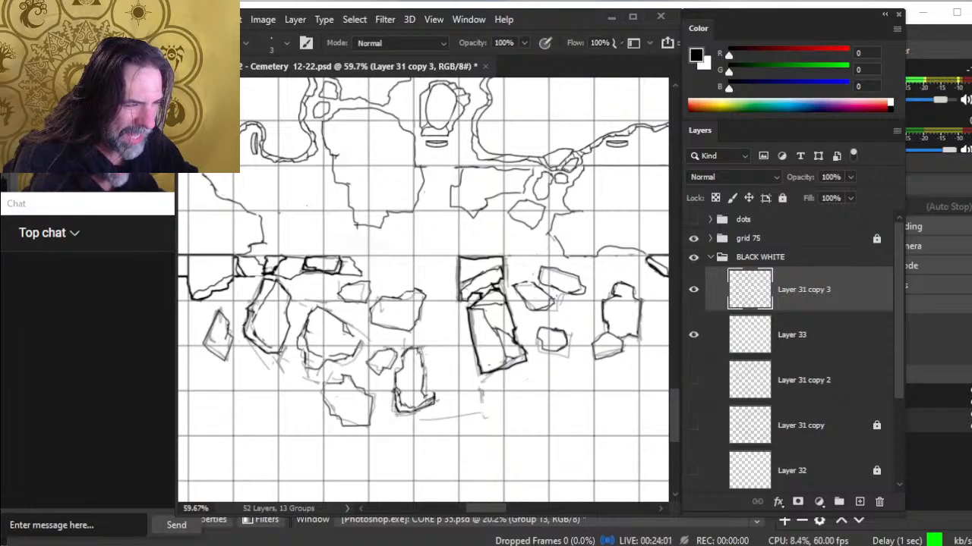
key("e")
key("b")
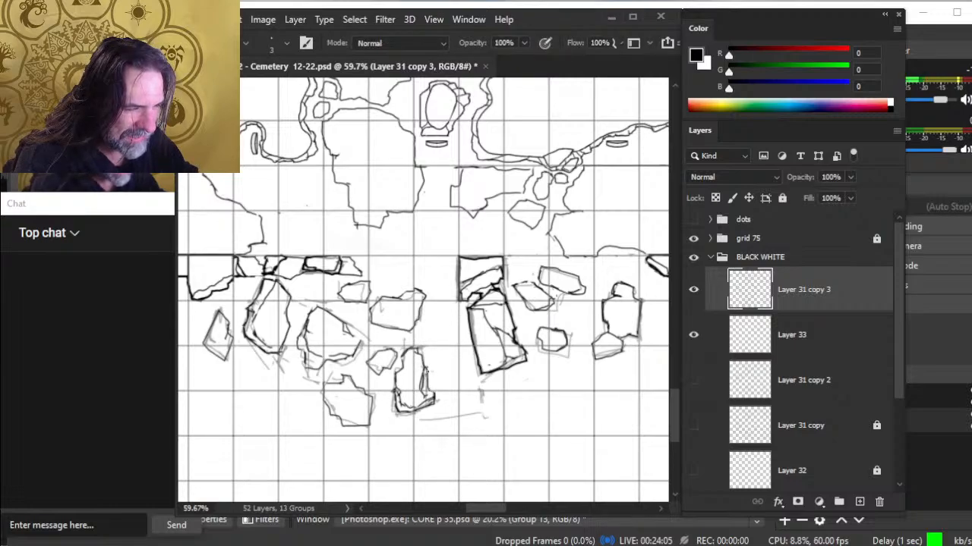
Redraw a narrow wedge-shaped crack along the inside of the upright block's right side, erasing stray attempts
key("e")
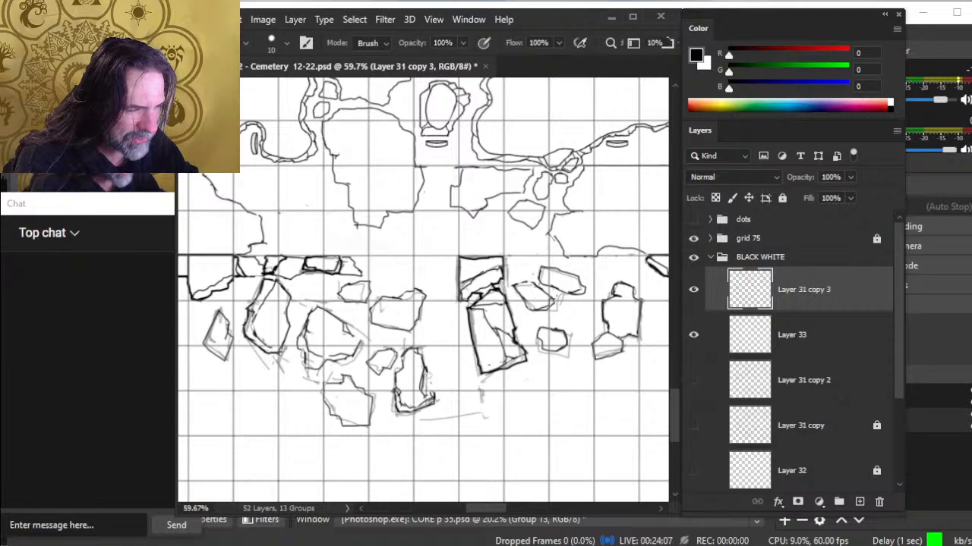
key("b")
left_click_drag(424, 389, 426, 357)
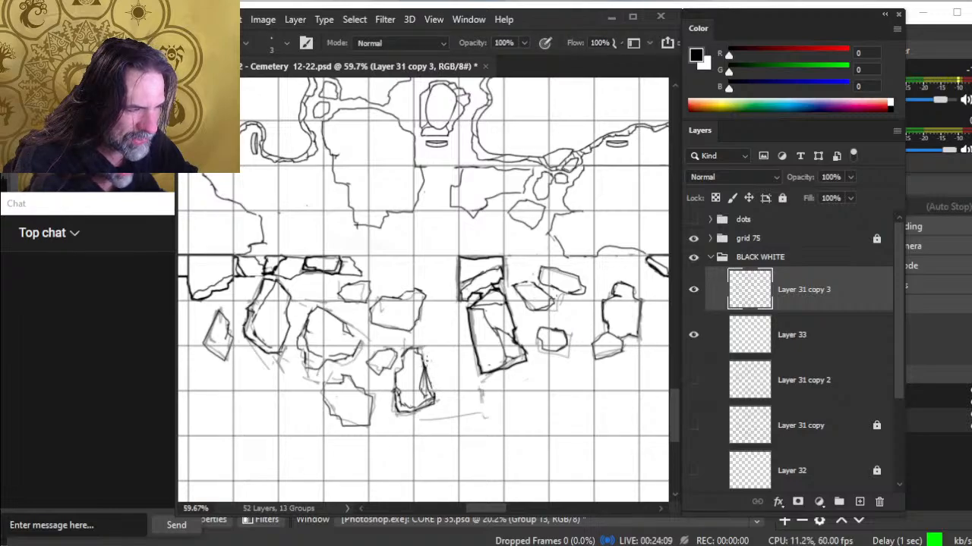
key("e")
key("b")
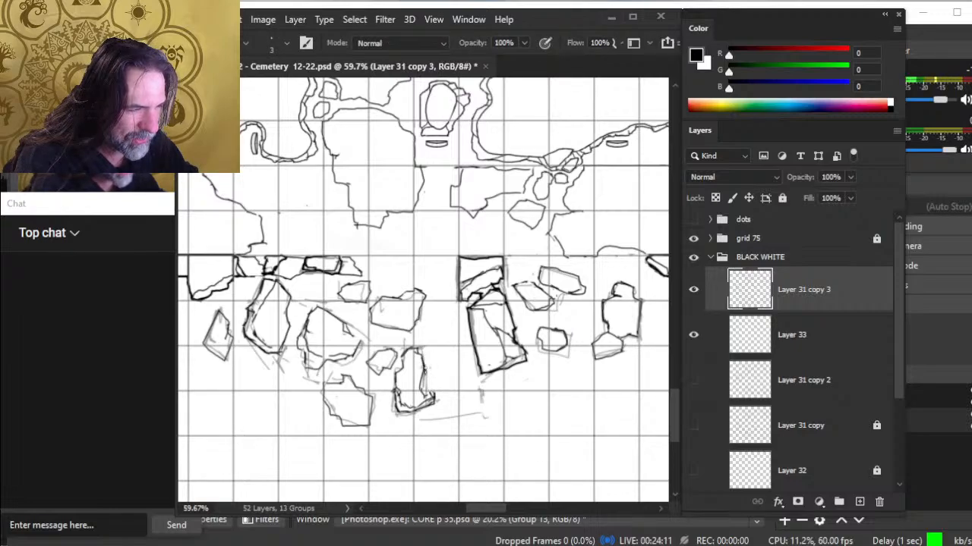
key("e")
key("b")
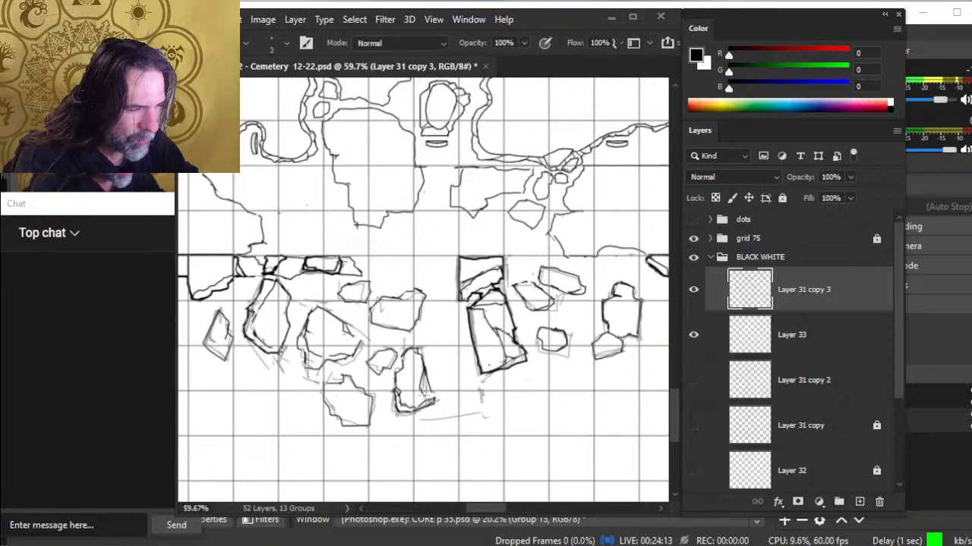
Reshape the upright block's lower right corner and notch its lower edge, erasing the surplus lines
key("e")
key("b")
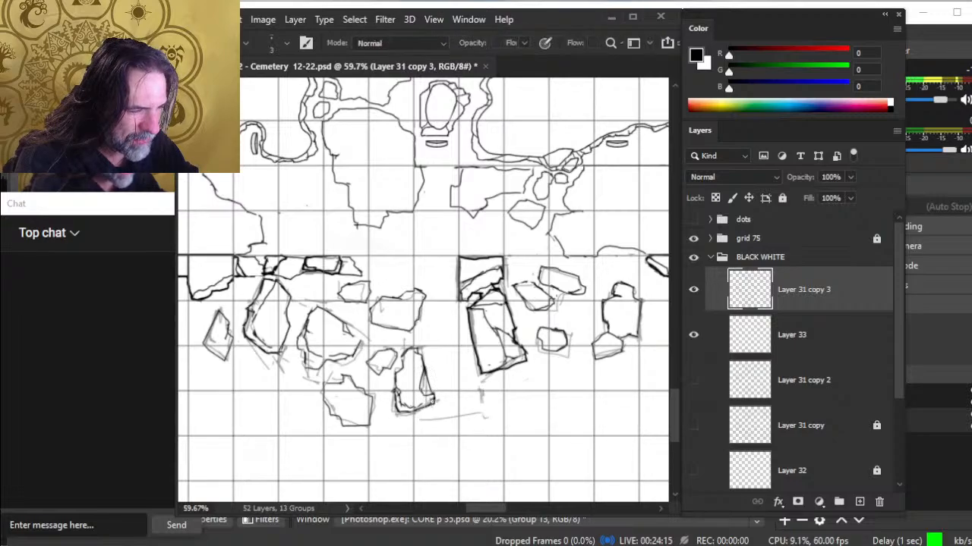
key("e")
key("b")
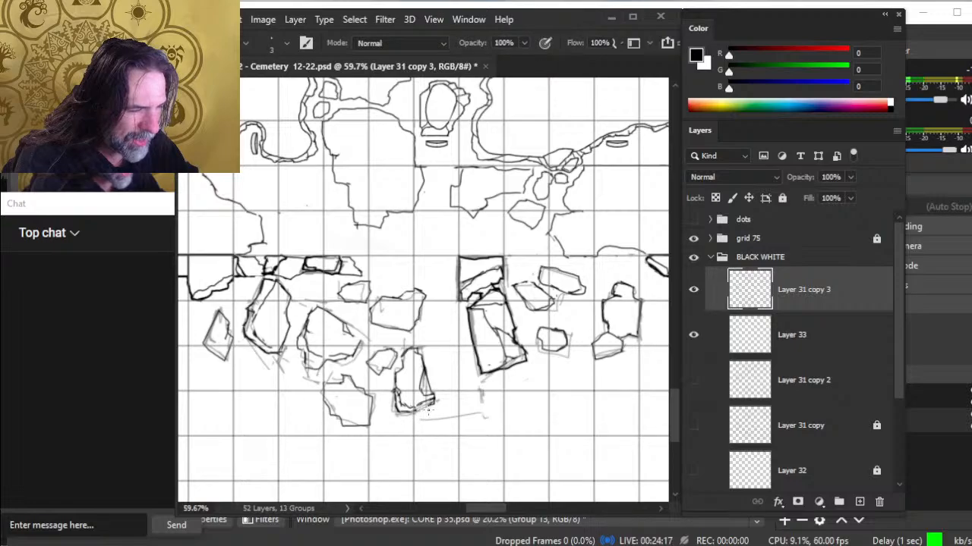
key("e")
key("b")
key("e")
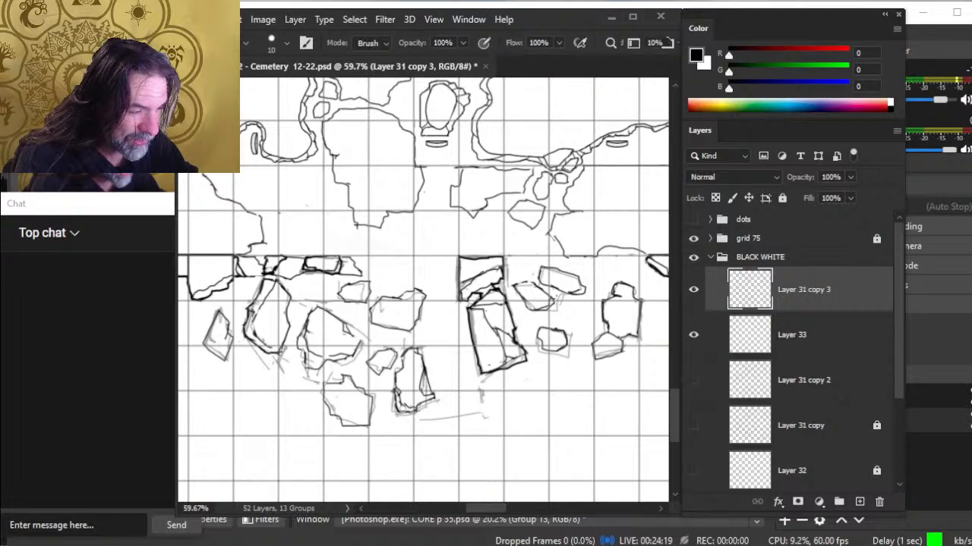
key("b")
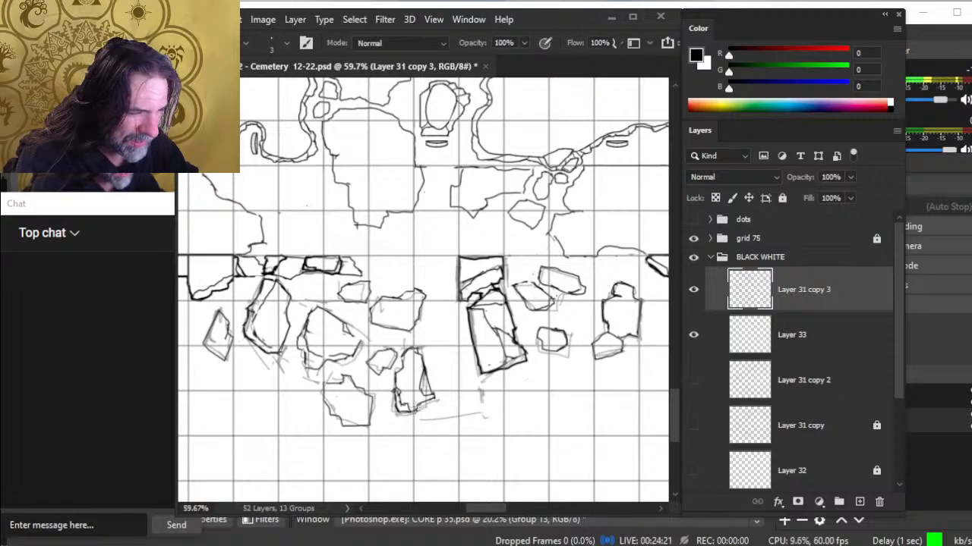
key("e")
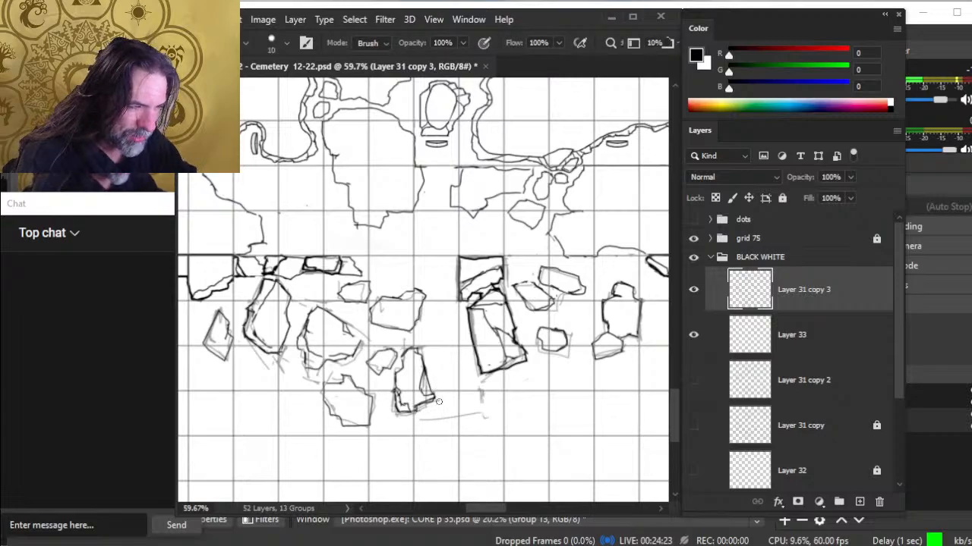
Outline a jagged, flat-based stone over the rough sketch lines between the upright block and the fallen post, detailing its upper right
key("z")
left_click_drag(431, 418, 416, 420)
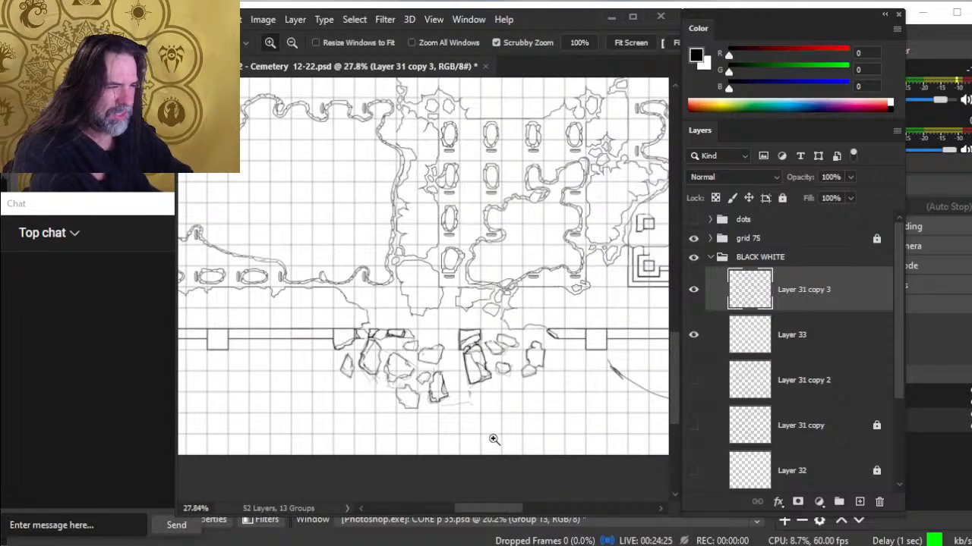
left_click_drag(477, 410, 510, 375)
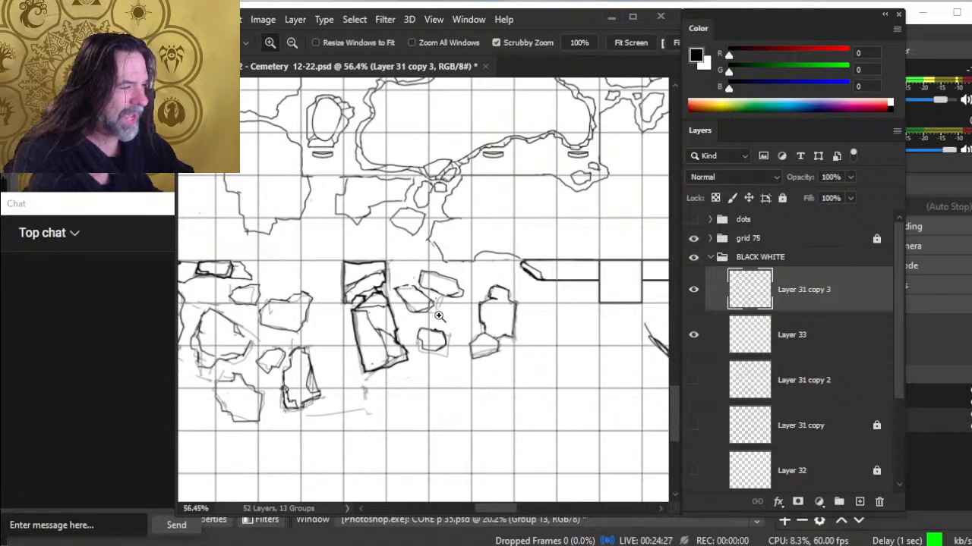
key("b")
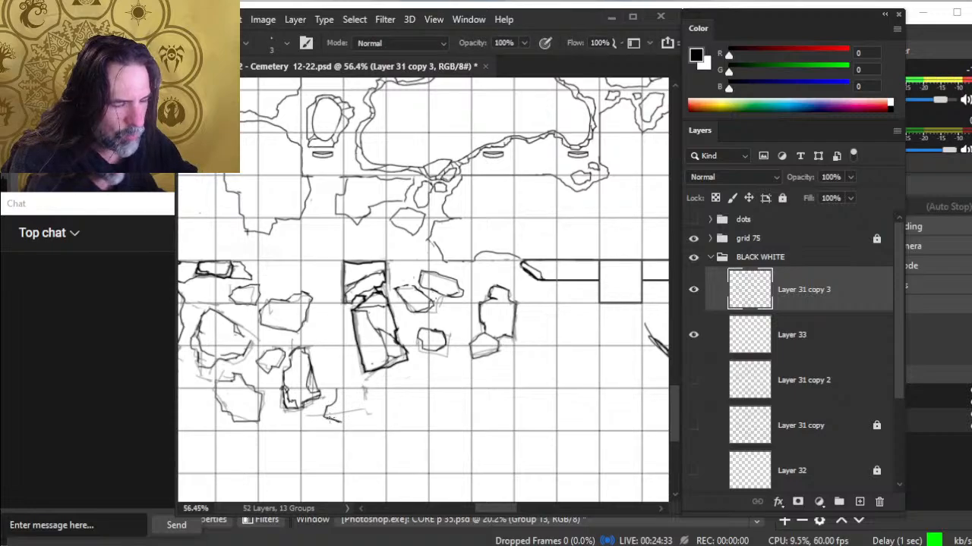
left_click_drag(331, 417, 351, 420)
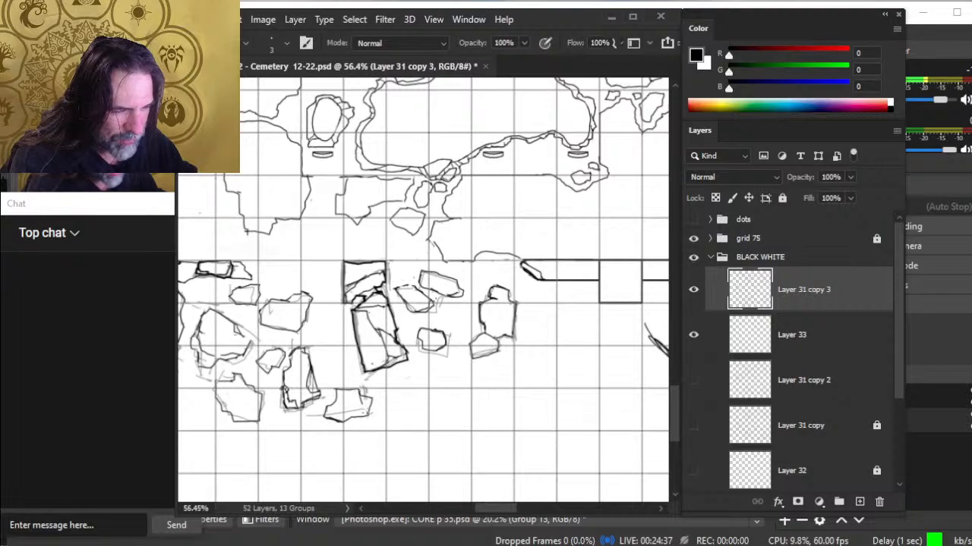
key("e")
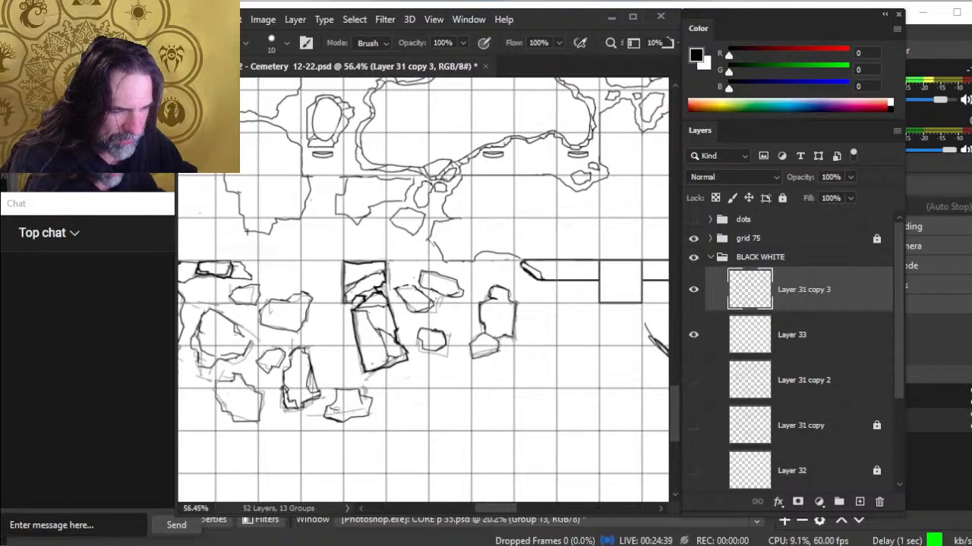
key("b")
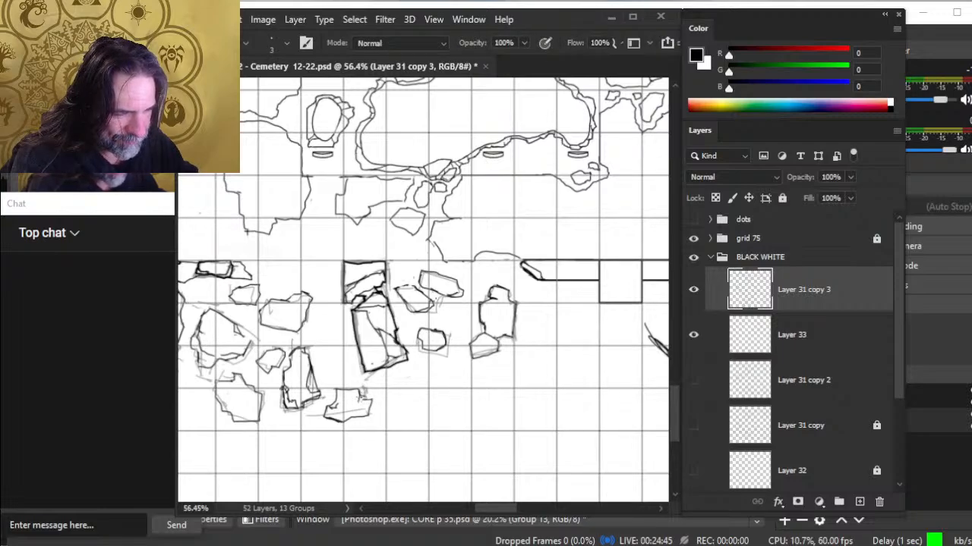
Firm up the lower edge of the flat-based stone below the fallen post, erasing the surplus sketch lines around it
key("e")
left_click_drag(374, 399, 370, 400)
key("b")
key("e")
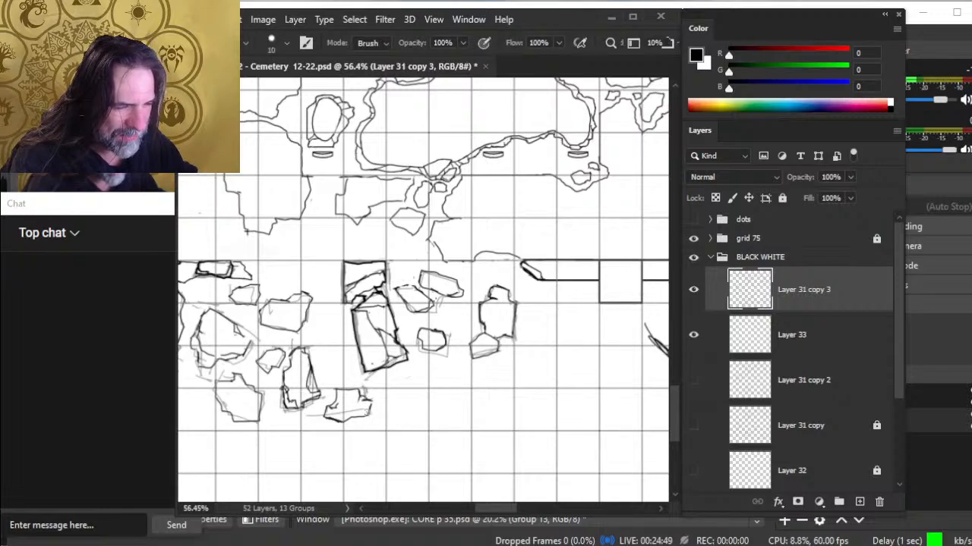
key("b")
left_click_drag(334, 417, 327, 417)
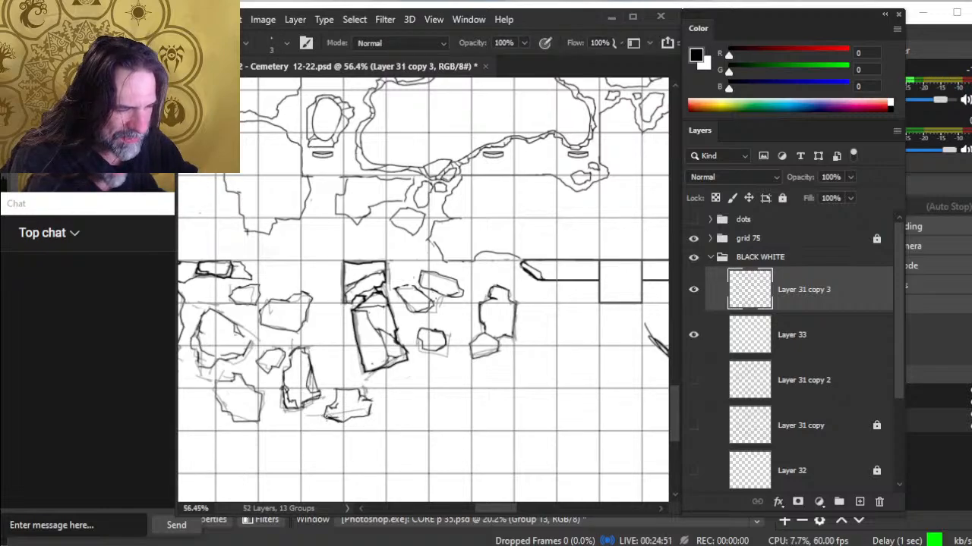
key("e")
key("b")
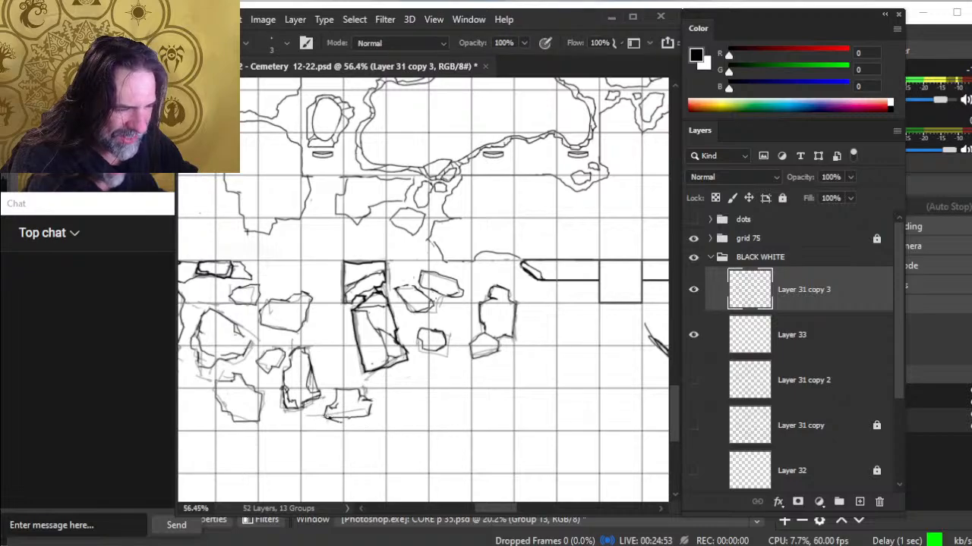
Erase the stray strokes at the flat-based stone's upper right and redraw its peaked top with a heavier outline
key("e")
key("b")
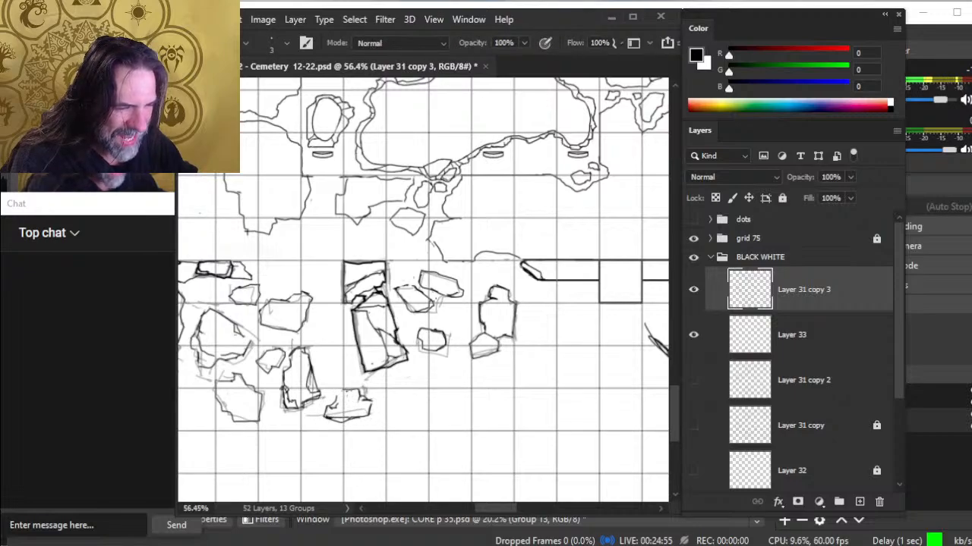
key("e")
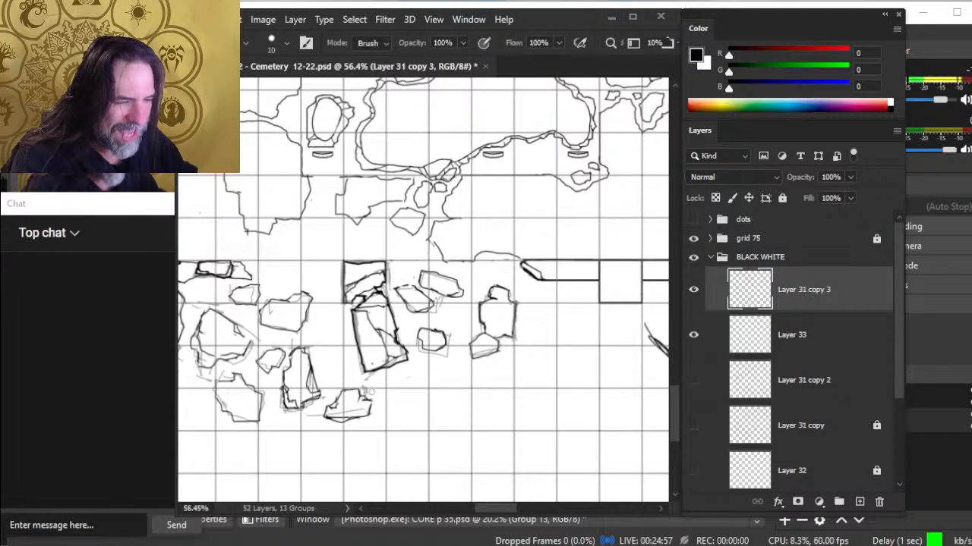
key("b")
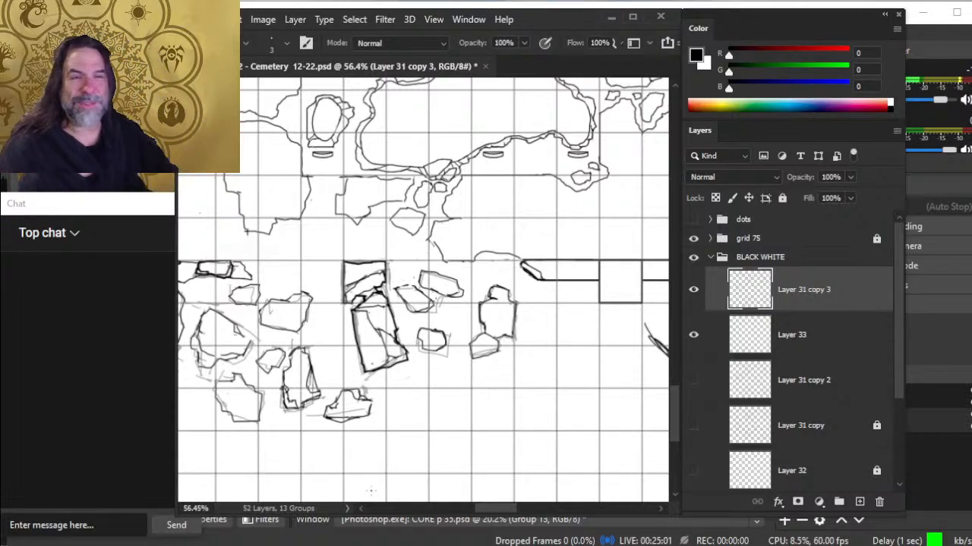
Draw a shallow stepped fragment under the wall line in the gap, and reshape the ground outline's lower end above it into a point
left_click_drag(513, 395, 563, 353)
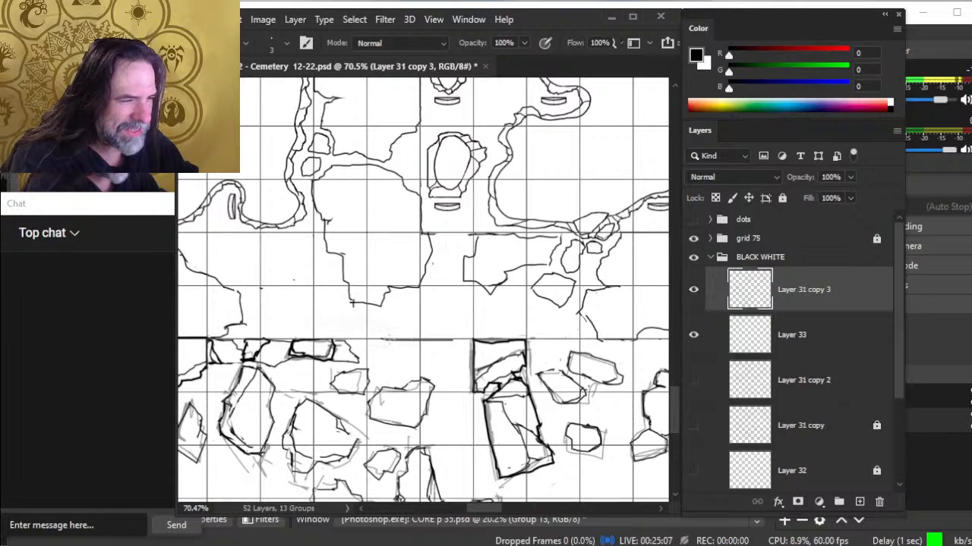
left_click_drag(394, 360, 407, 361)
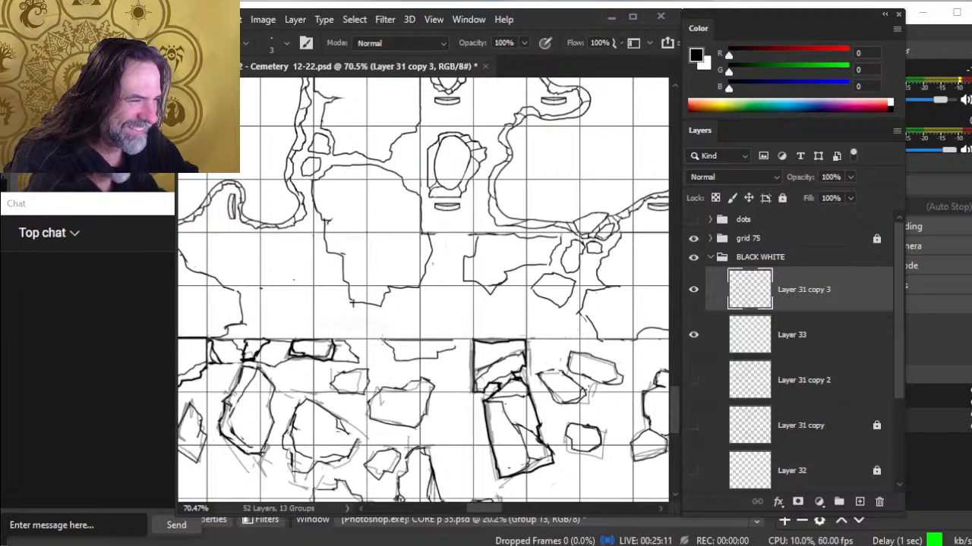
key("e")
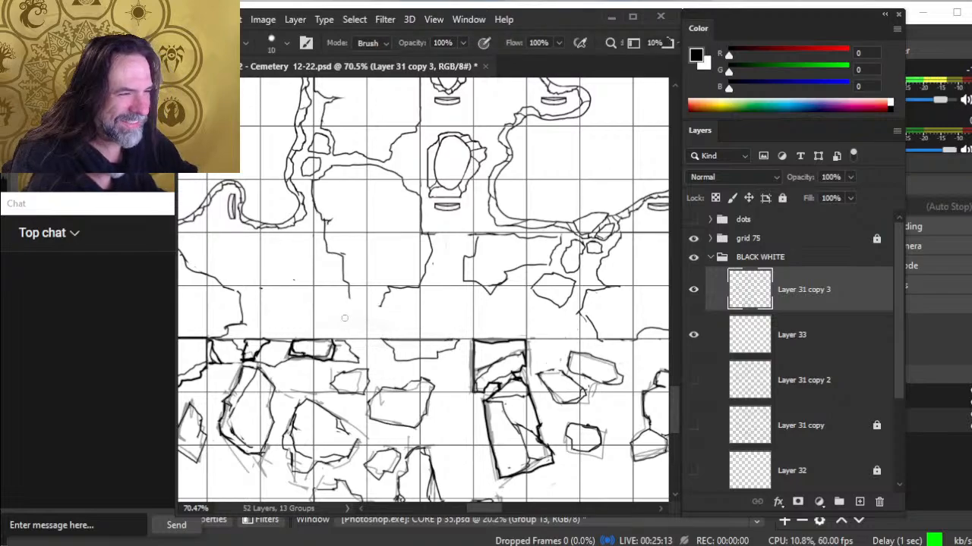
key("b")
Rework the curved ground outline above the left wall section, erasing and redrawing its right edge down to the wall
key("e")
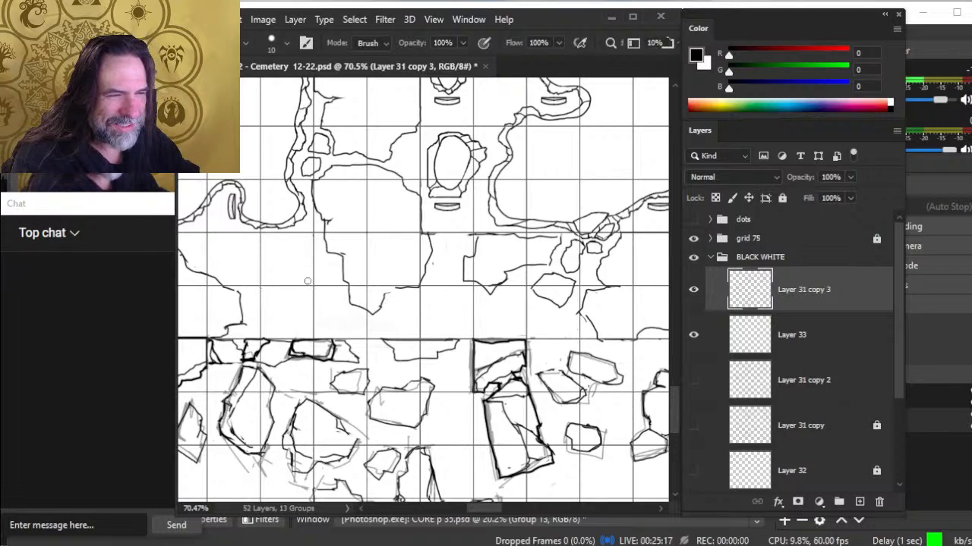
key("b")
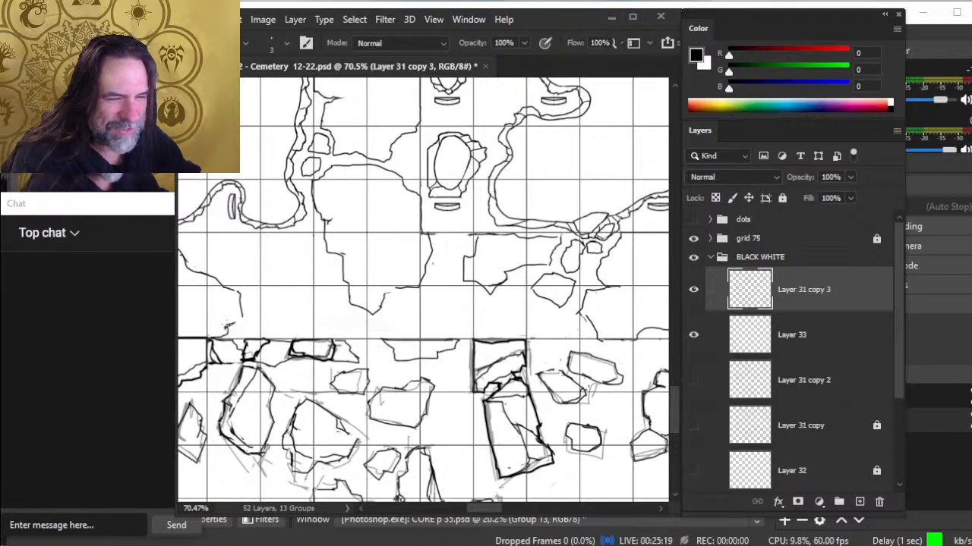
key("e")
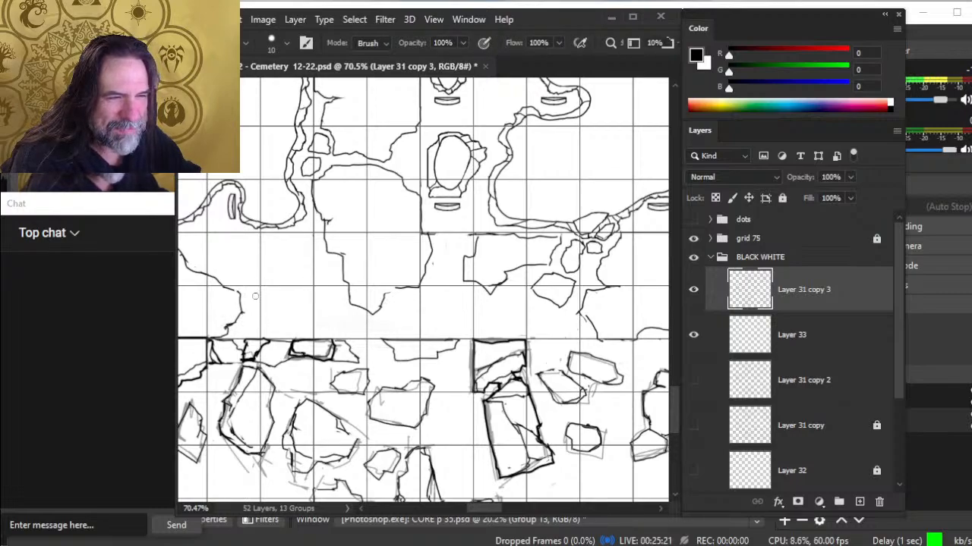
key("b")
left_click_drag(227, 287, 241, 292)
key("e")
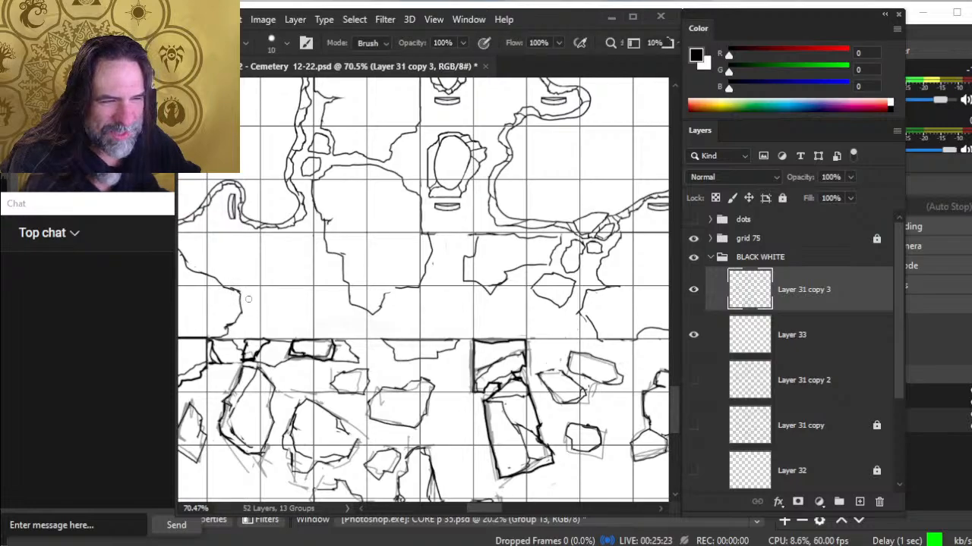
key("b")
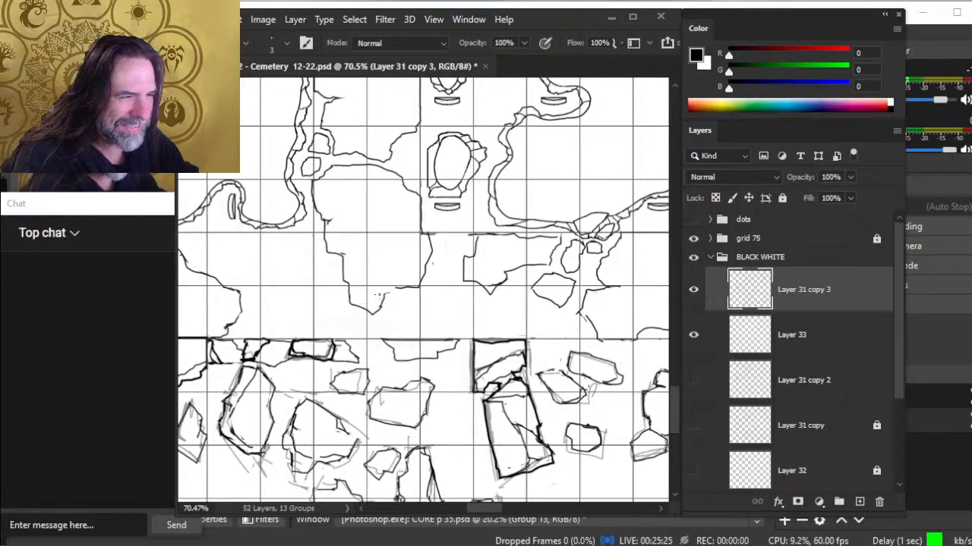
Redraw the horizontal ledge to the right of the central ground outline's pointed lower end, erasing the surplus strokes
left_click_drag(381, 289, 420, 286)
key("e")
key("b")
key("e")
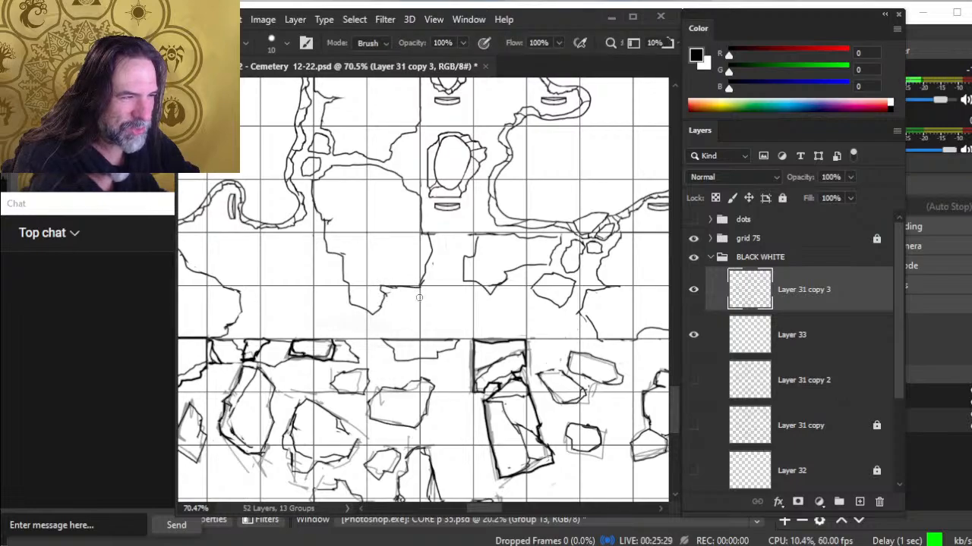
key("b")
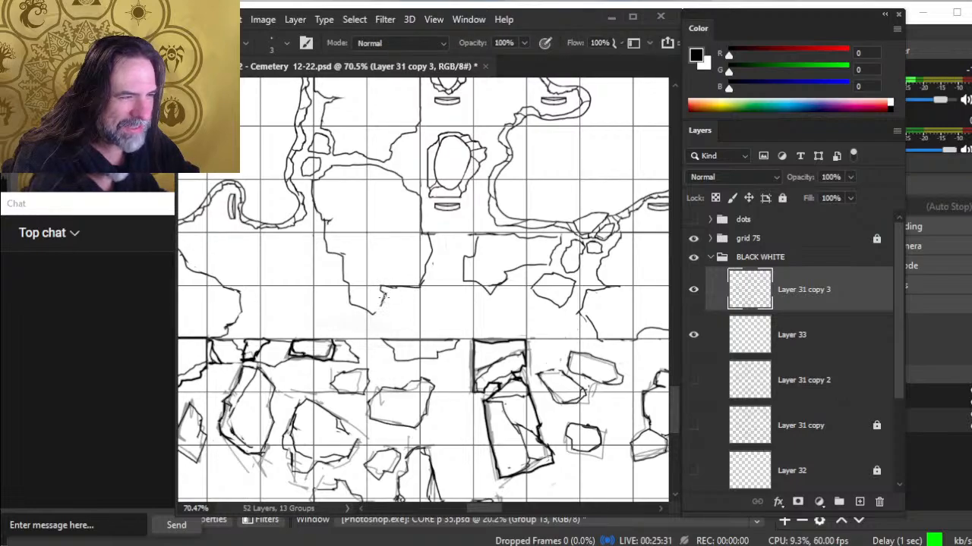
Bevel the outer corner of the central ground outline's ledge and blunt its pointed lower end with fresh strokes
key("e")
mouse_move(382, 299)
left_mouse_down()
mouse_move(415, 292)
mouse_move(383, 289)
mouse_move(422, 289)
mouse_move(396, 290)
mouse_move(438, 262)
mouse_move(436, 279)
mouse_move(401, 286)
mouse_move(417, 292)
mouse_move(394, 287)
mouse_move(427, 279)
left_mouse_up()
key("b")
key("e")
key("b")
key("e")
key("b")
key("e")
key("b")
key("e")
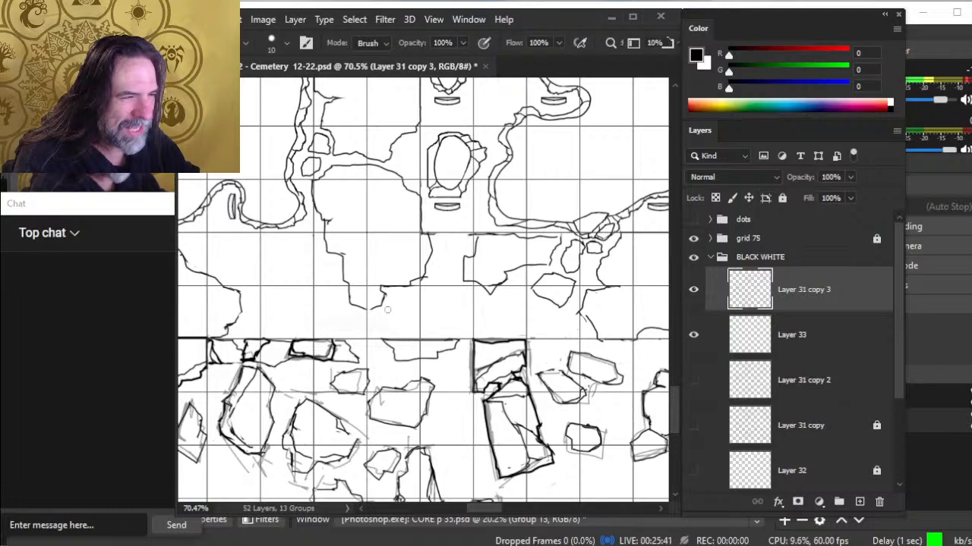
Refine the blunt lower end and ledge line of the central ground outline, alternating small erasures and redrawn strokes
key("b")
key("e")
left_click_drag(378, 305, 367, 308)
key("b")
key("e")
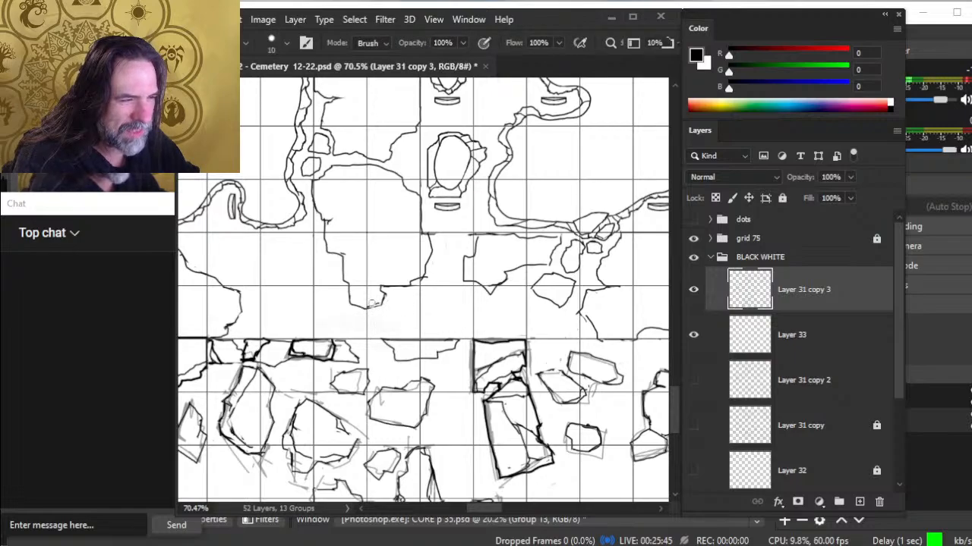
key("b")
key("e")
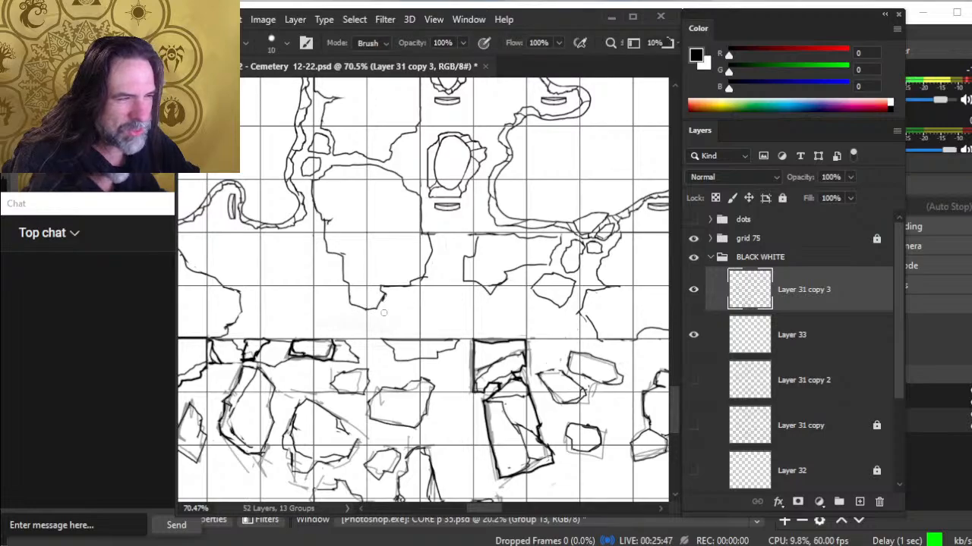
key("b")
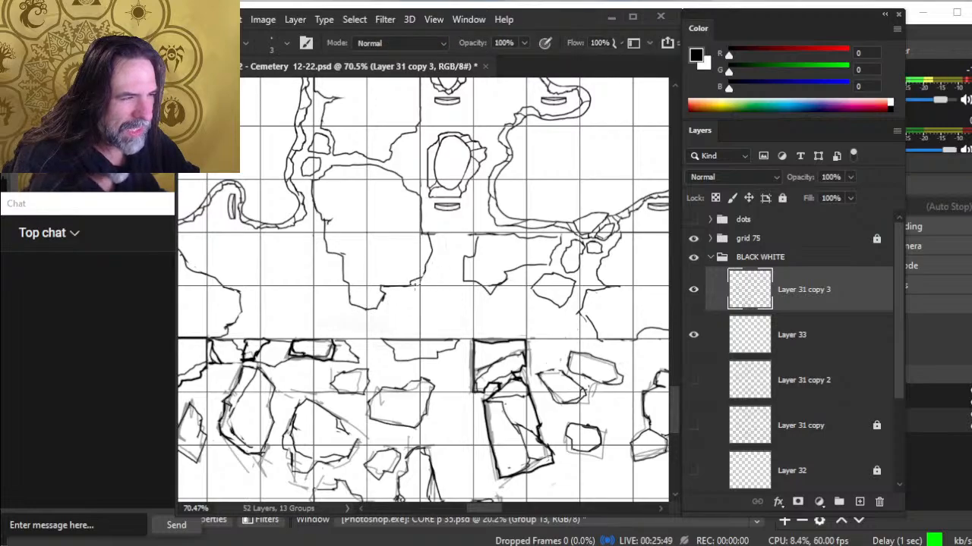
key("e")
key("b")
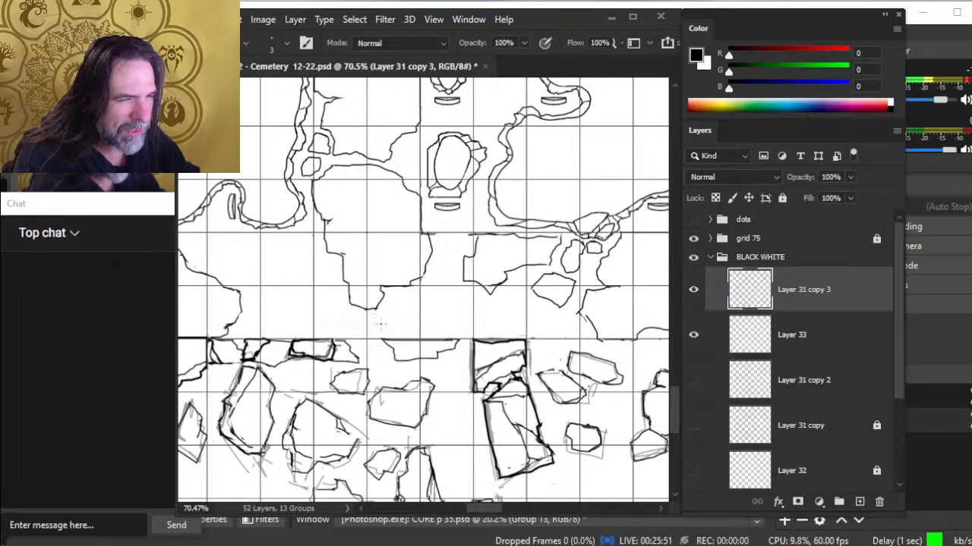
key("e")
key("z")
left_click_drag(440, 321, 400, 331)
left_click_drag(481, 343, 405, 322)
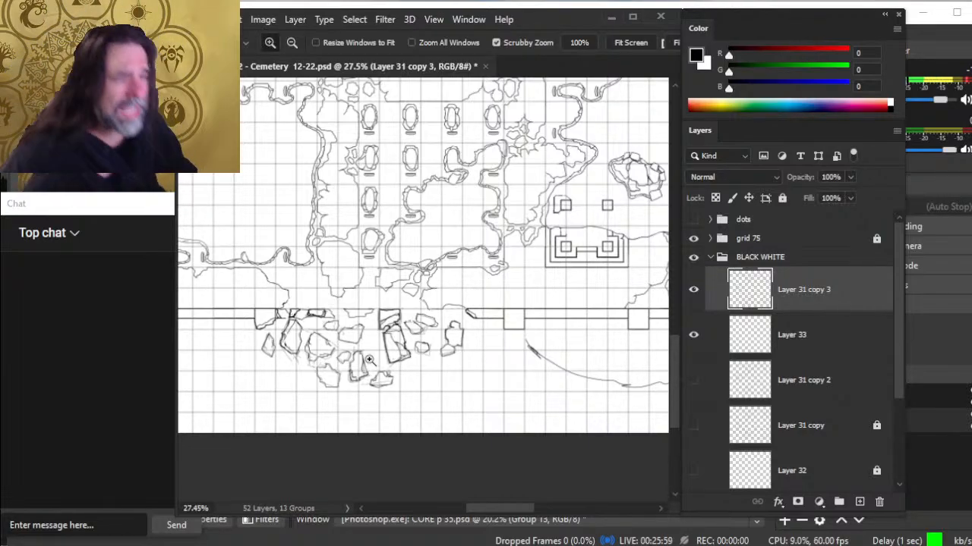
Touch up the ink outlines of the rubble stones below the broken wall section on Layer 31 copy 3
left_click(355, 311)
left_click(319, 356)
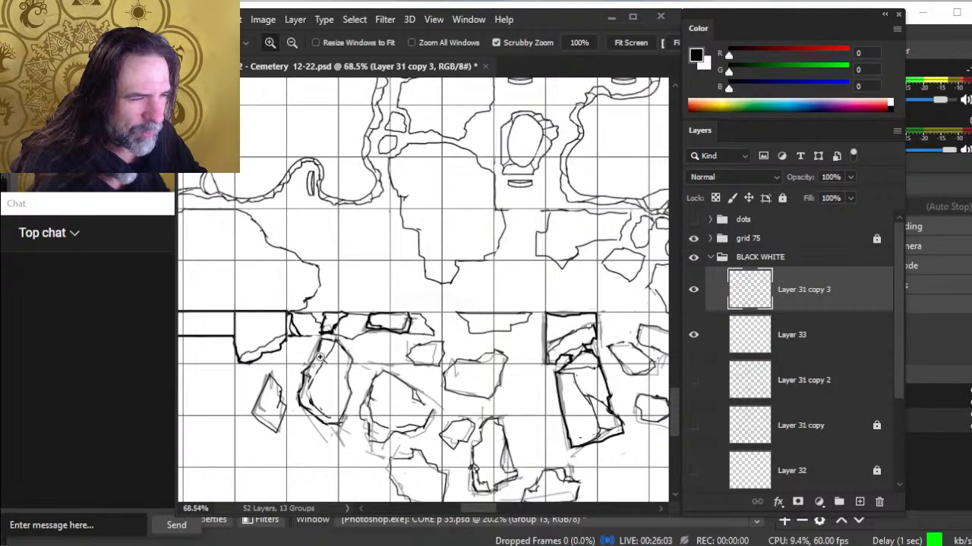
key("b")
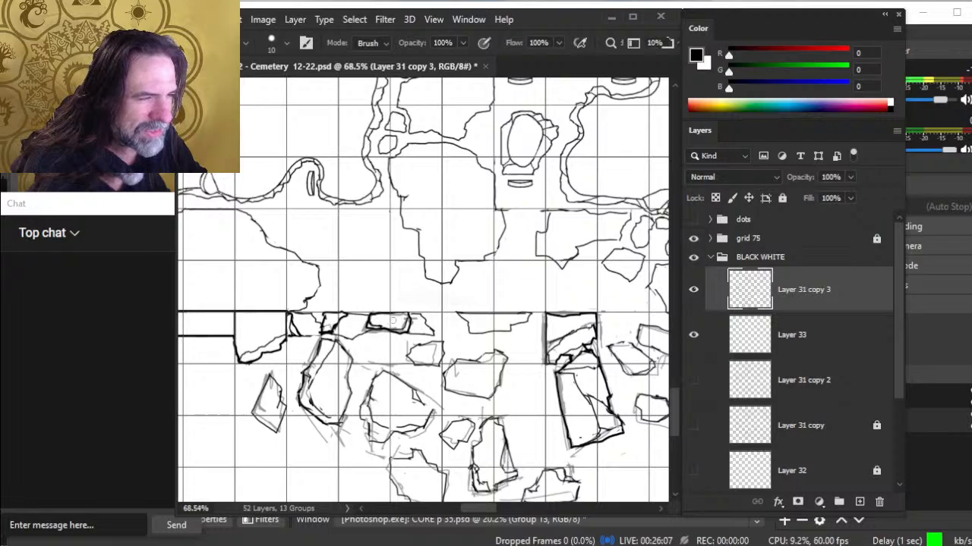
key("b")
mouse_move(397, 313)
left_mouse_down()
mouse_move(369, 313)
mouse_move(408, 314)
mouse_move(425, 334)
mouse_move(391, 350)
left_mouse_up()
key("e")
key("b")
key("z")
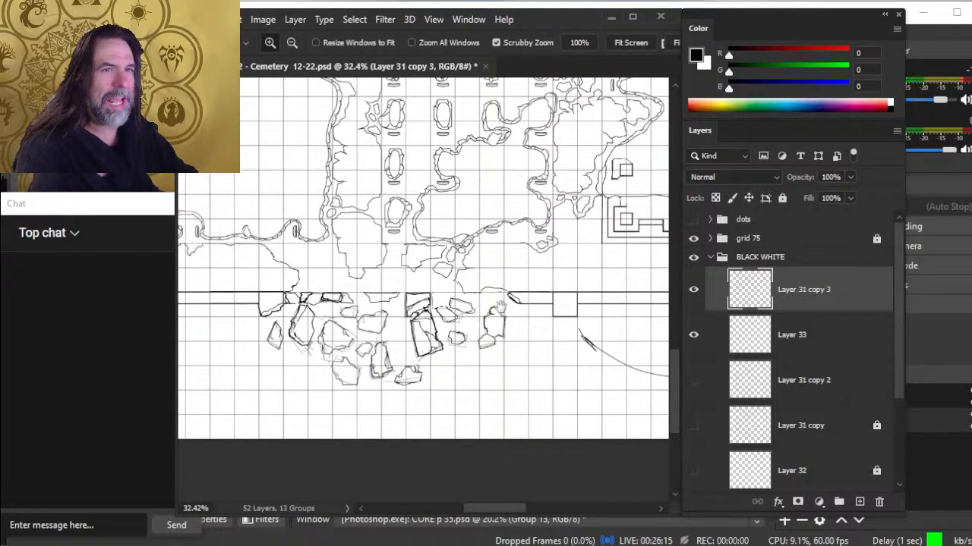
Enlarge the eraser to 30 and erase the thick dark stub at the start of the curved line below the wall
left_click_drag(489, 311, 437, 303)
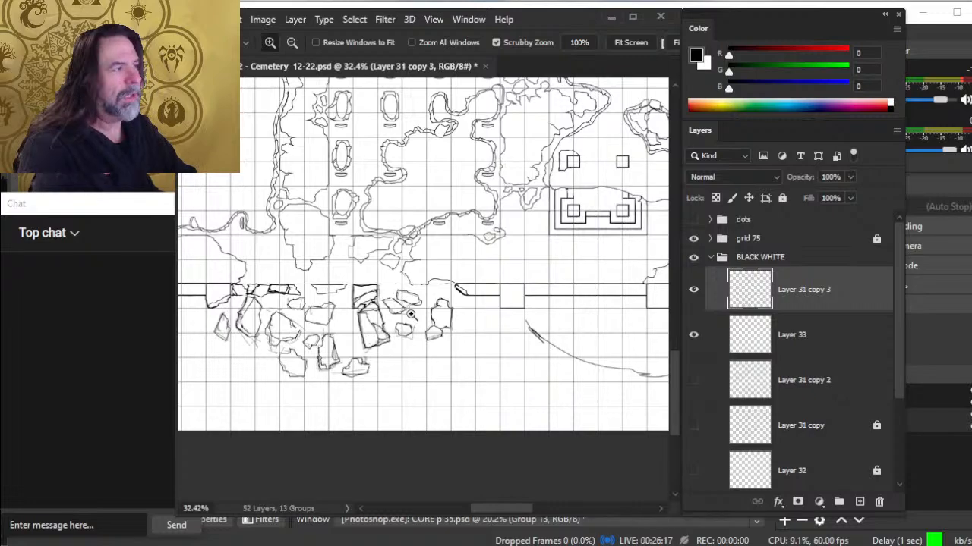
mouse_move(461, 315)
left_mouse_down()
mouse_move(498, 329)
mouse_move(457, 289)
mouse_move(415, 271)
left_mouse_up()
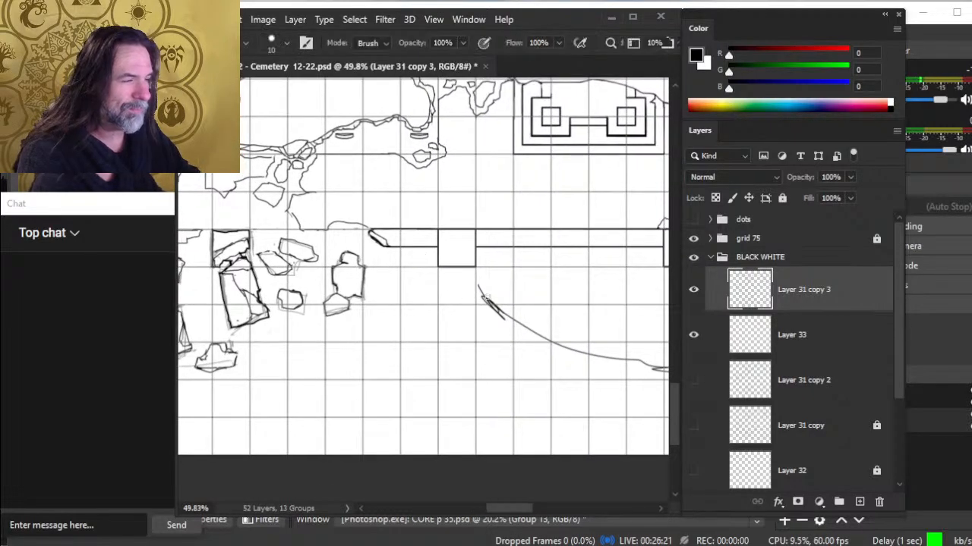
key("bracketright")
key("bracketright")
mouse_move(475, 288)
left_mouse_down()
mouse_move(522, 327)
mouse_move(426, 320)
left_mouse_up()
left_click_drag(528, 318, 447, 330)
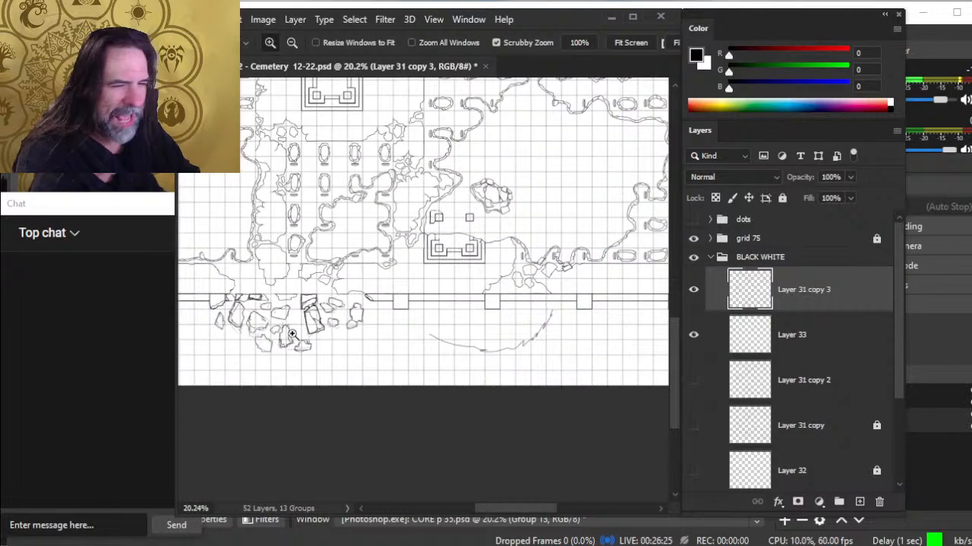
Refine the outline of the small stone beneath the rightmost rubble block
mouse_move(292, 334)
left_mouse_down()
mouse_move(410, 331)
mouse_move(445, 355)
left_mouse_up()
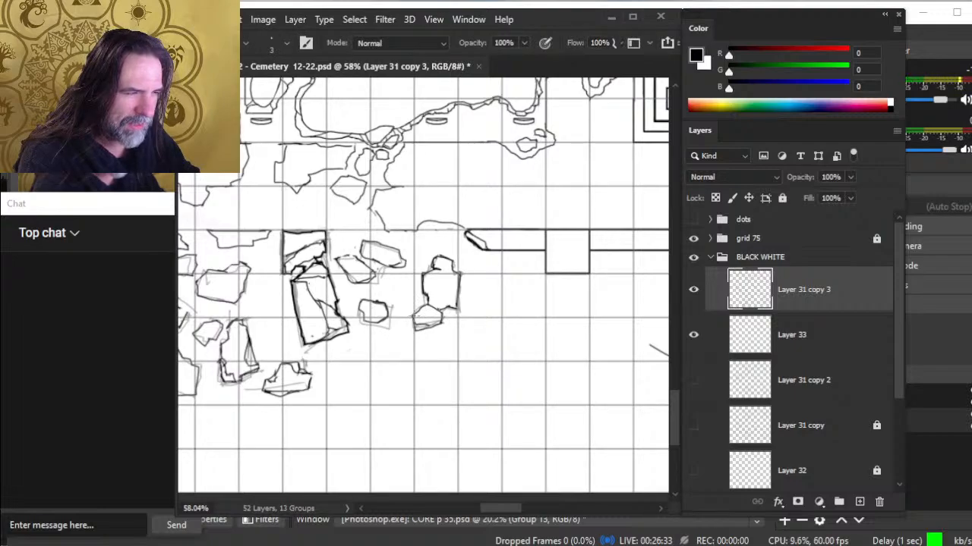
key("e")
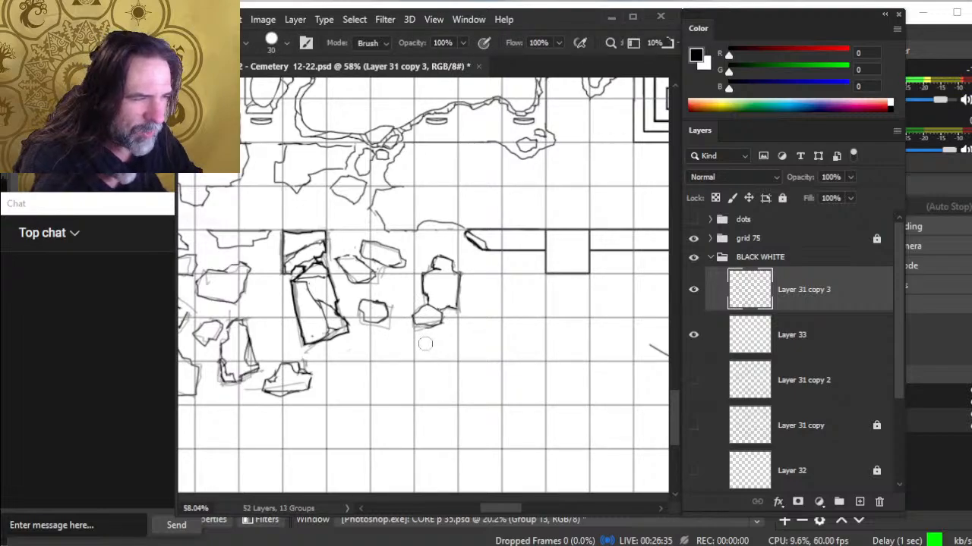
key("b")
mouse_move(416, 321)
left_mouse_down()
mouse_move(446, 330)
mouse_move(408, 355)
left_mouse_up()
key("e")
key("z")
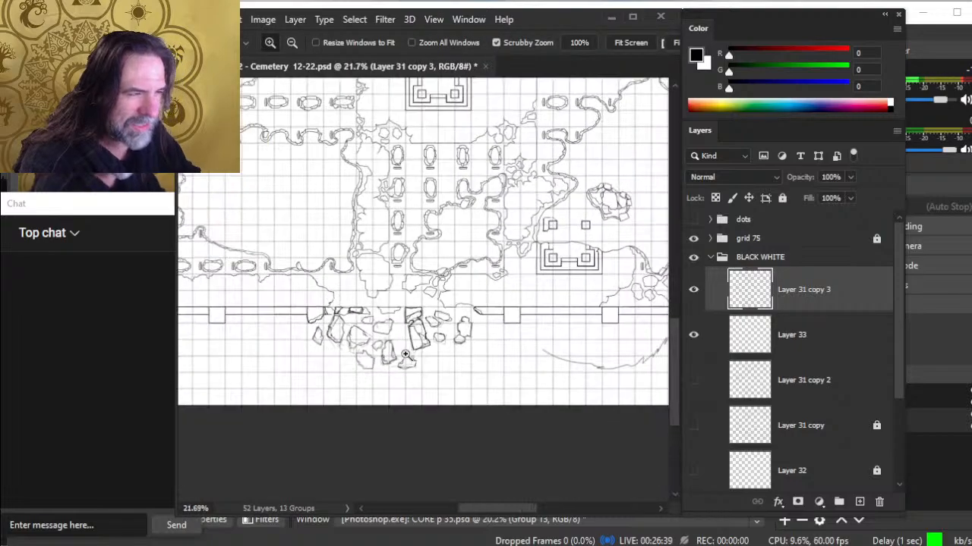
Check the drawing against Layer 31 copy 2 and hide the rough sketch on Layer 33
left_click_drag(501, 372, 455, 312)
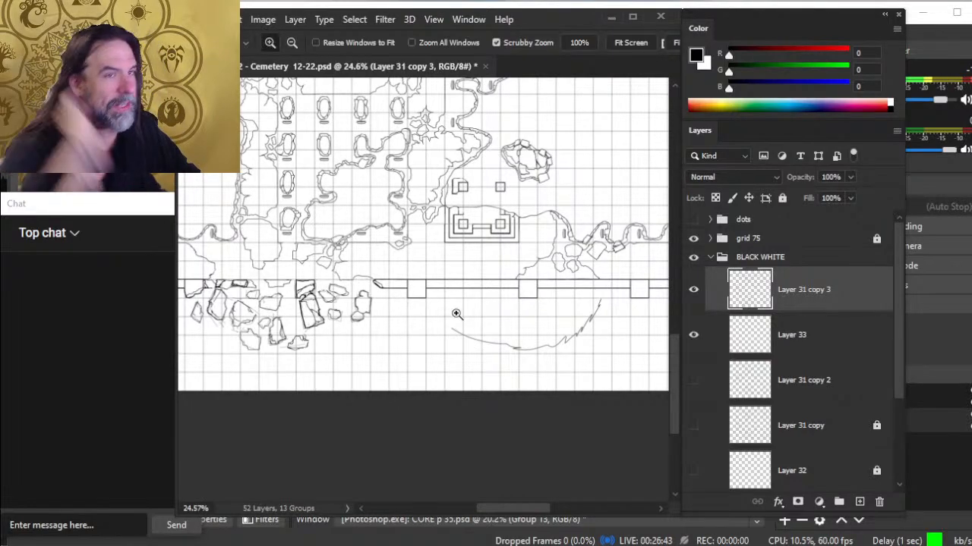
left_click_drag(452, 302, 494, 317)
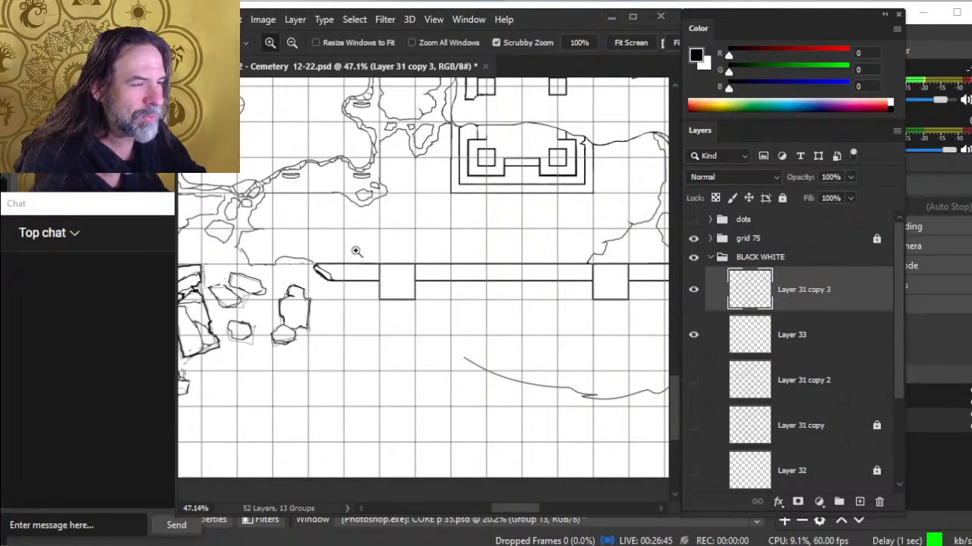
left_click(693, 378)
left_click(694, 379)
left_click(695, 337)
left_click(694, 337)
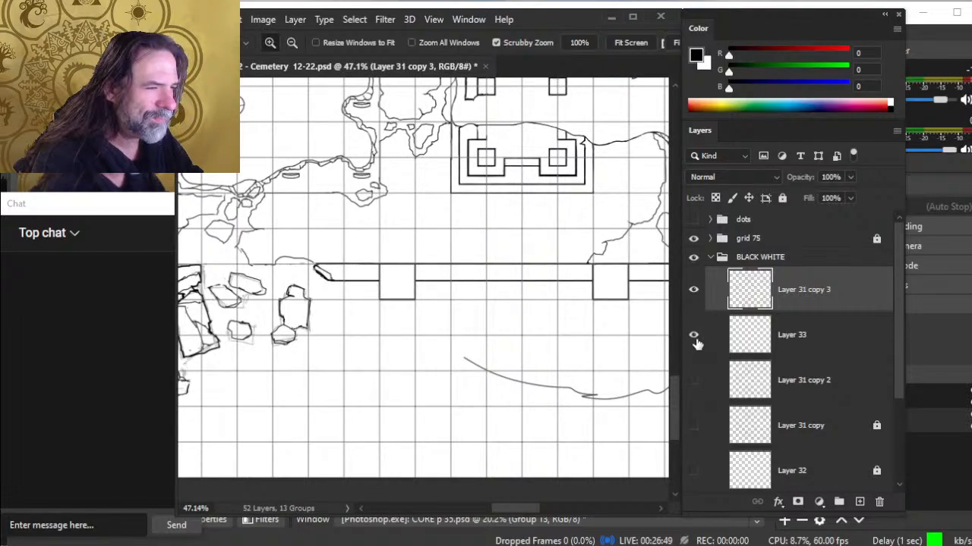
left_click(695, 337)
Clean up the line work of the inked rubble stones with the brush and eraser
left_click_drag(592, 347, 490, 368)
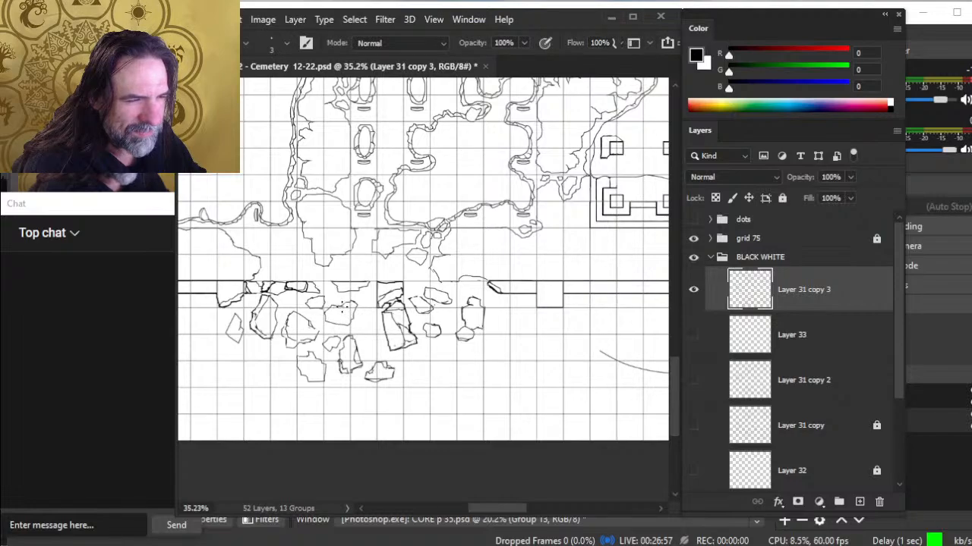
key("e")
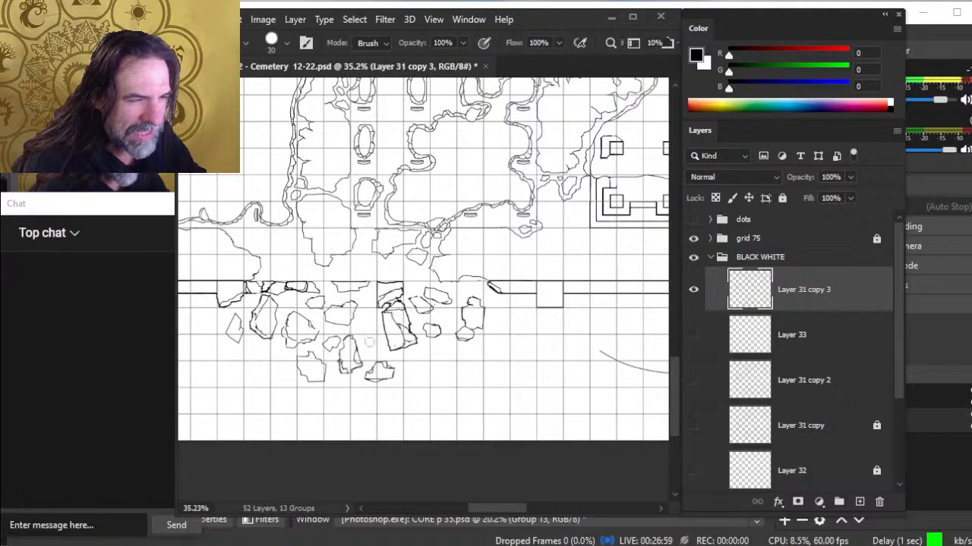
key("z")
Draw a jagged broken edge across the wall just right of the first intact pillar, correcting its upper part
left_click_drag(507, 341, 465, 353)
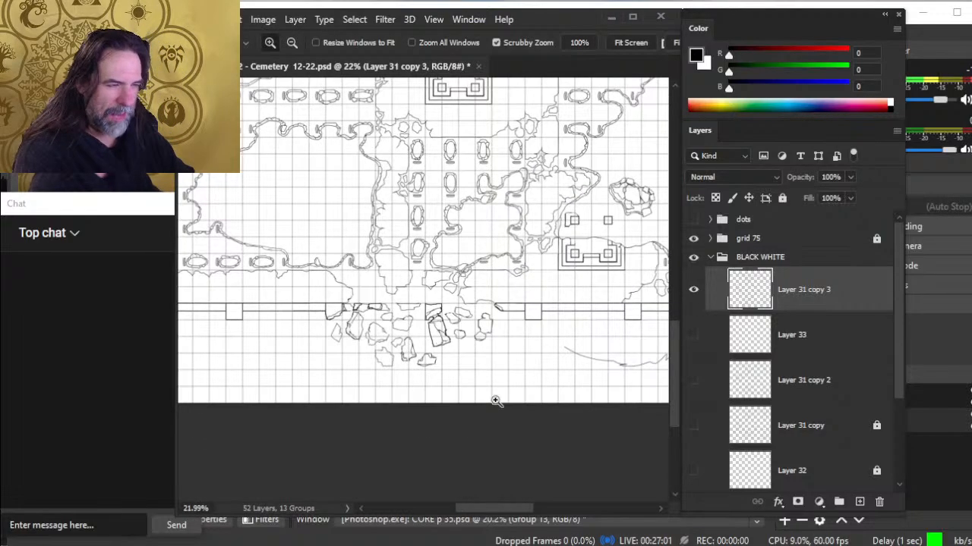
left_click_drag(508, 383, 451, 349)
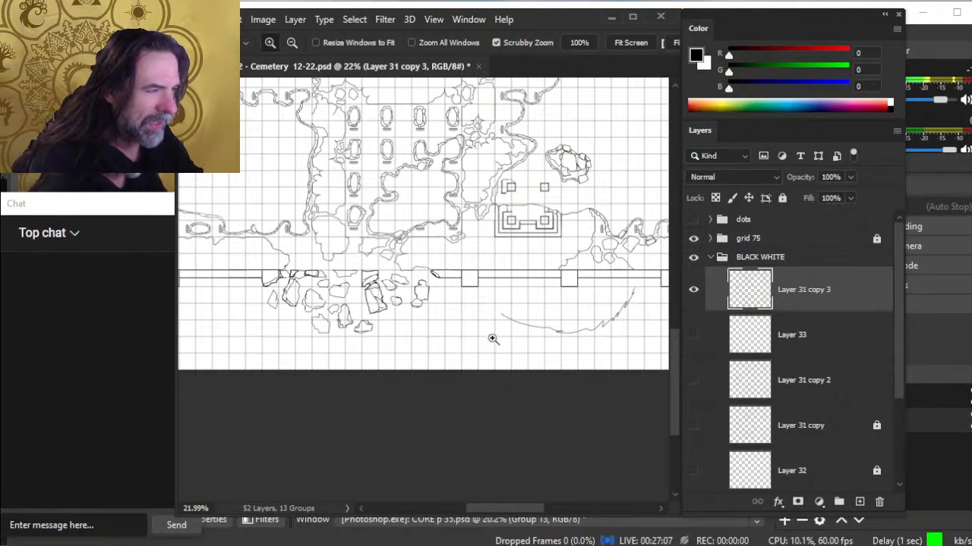
left_click_drag(494, 341, 527, 343)
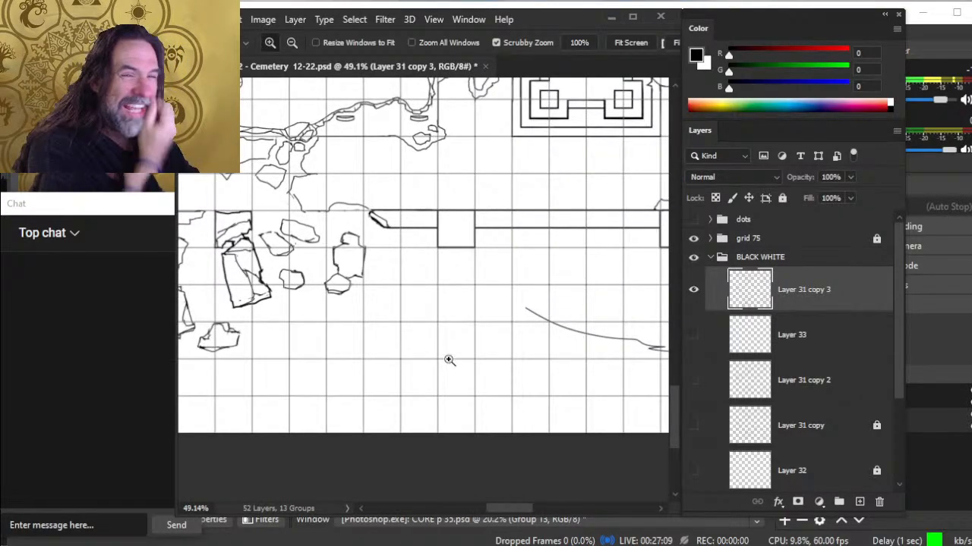
left_click_drag(542, 264, 498, 301)
left_click_drag(467, 263, 499, 274)
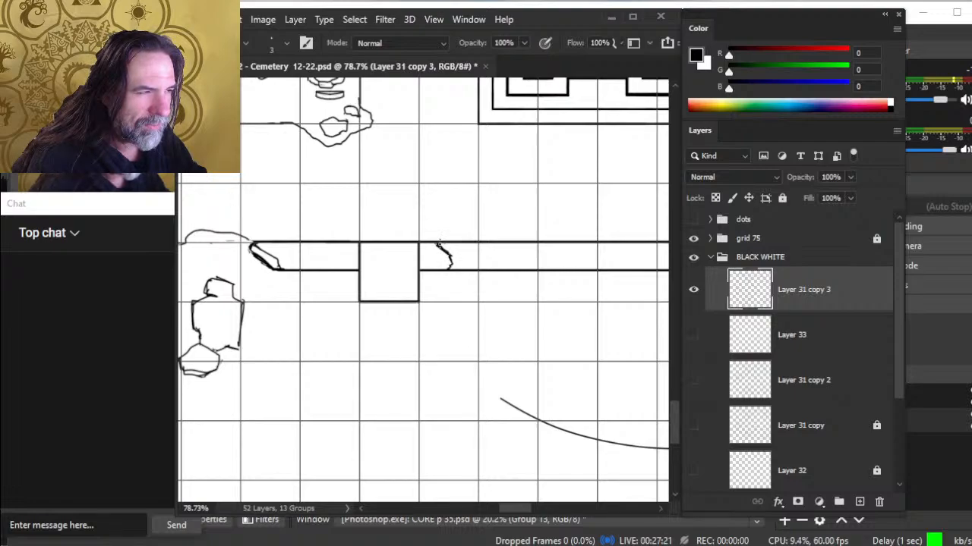
key("e")
left_click(441, 256)
key("b")
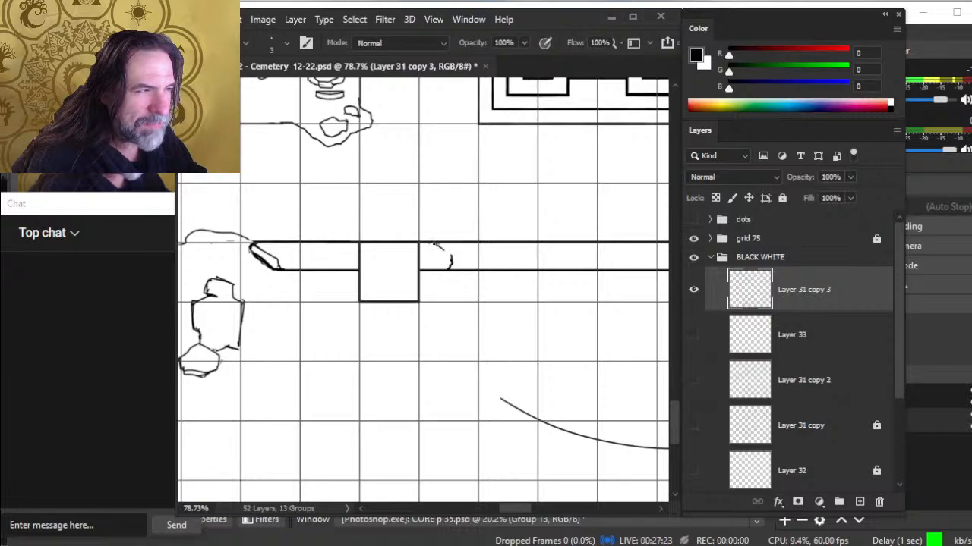
Erase the upper and lower wall lines just beyond the new broken edge to open a gap
key("e")
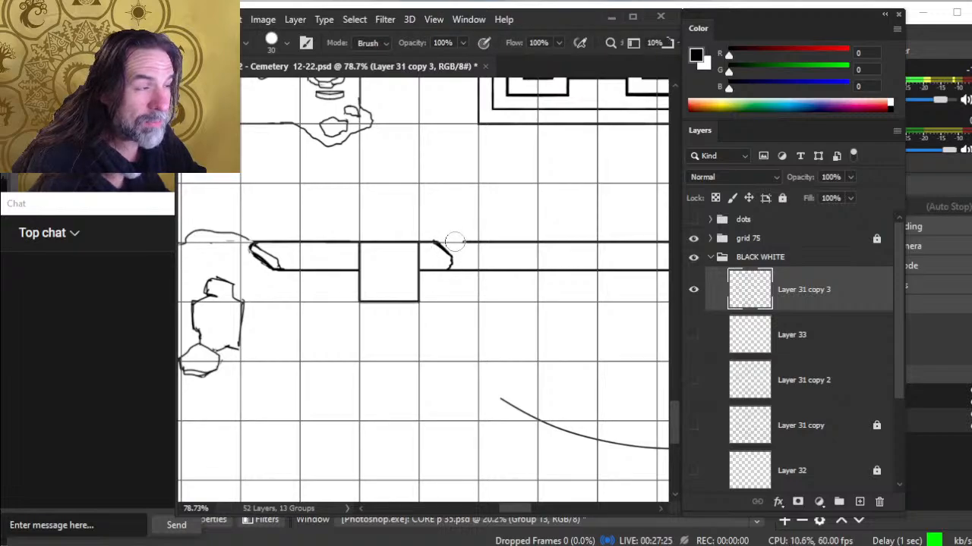
key("b")
mouse_move(455, 242)
left_mouse_down()
mouse_move(477, 242)
mouse_move(470, 271)
left_mouse_up()
key("e")
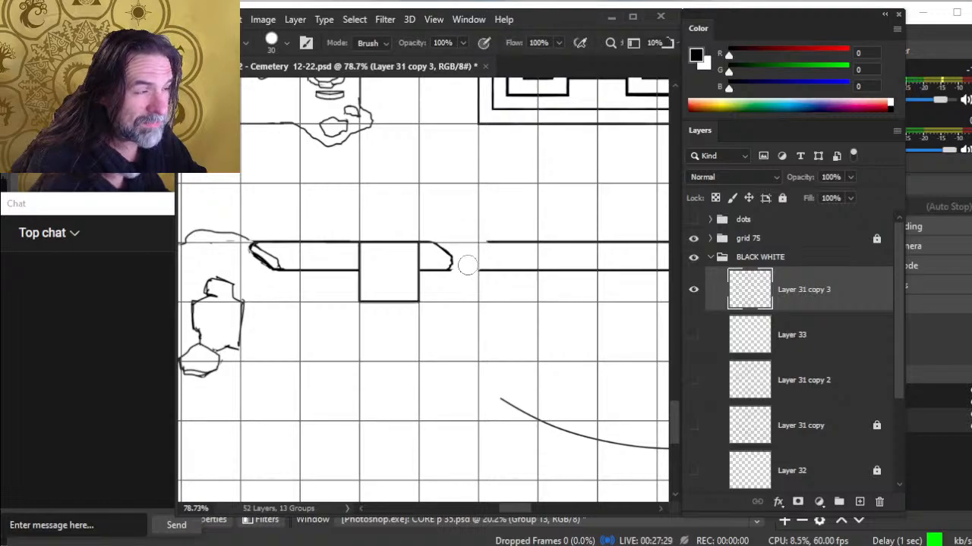
Reshape the lower corner of the wall's broken end into a small notched edge by alternately erasing and redrawing it
key("b")
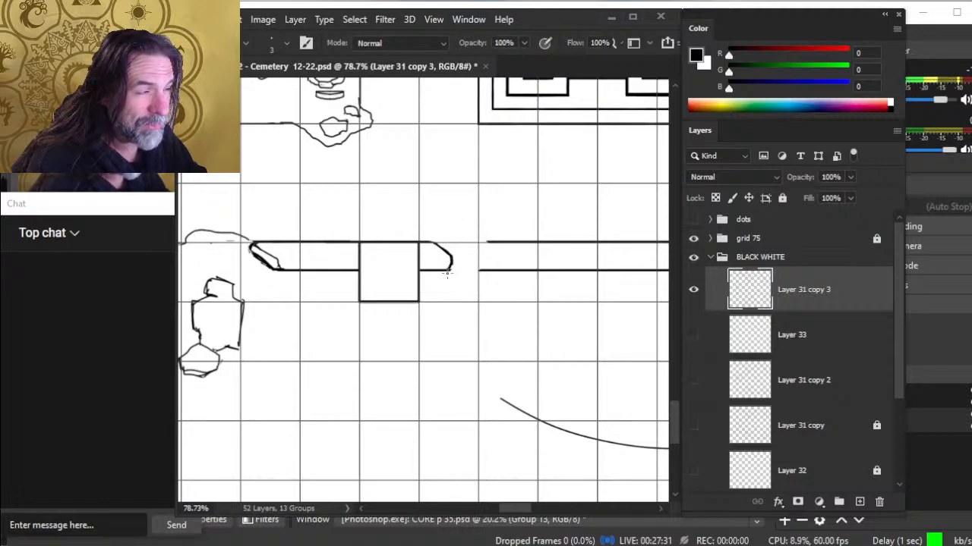
key("e")
left_click(453, 266)
key("b")
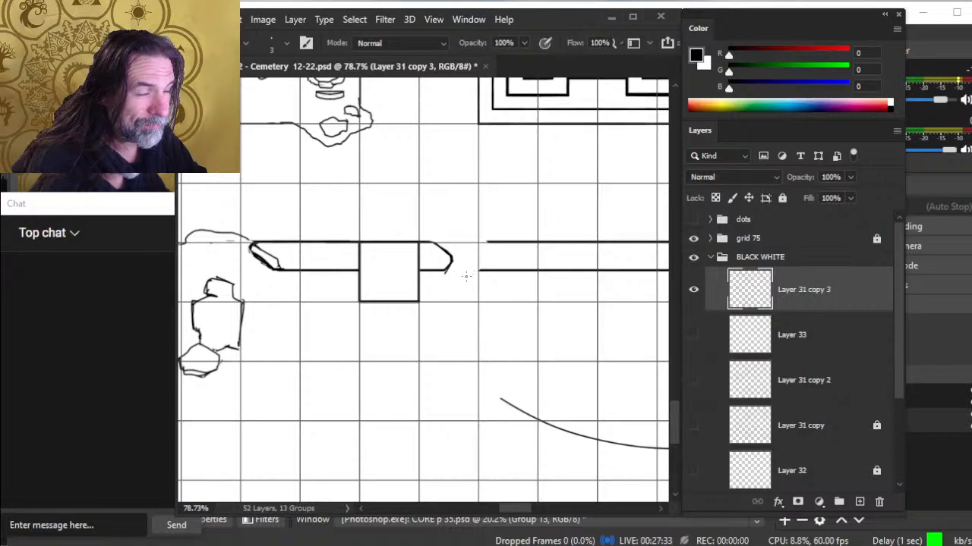
key("e")
left_click(454, 274)
key("b")
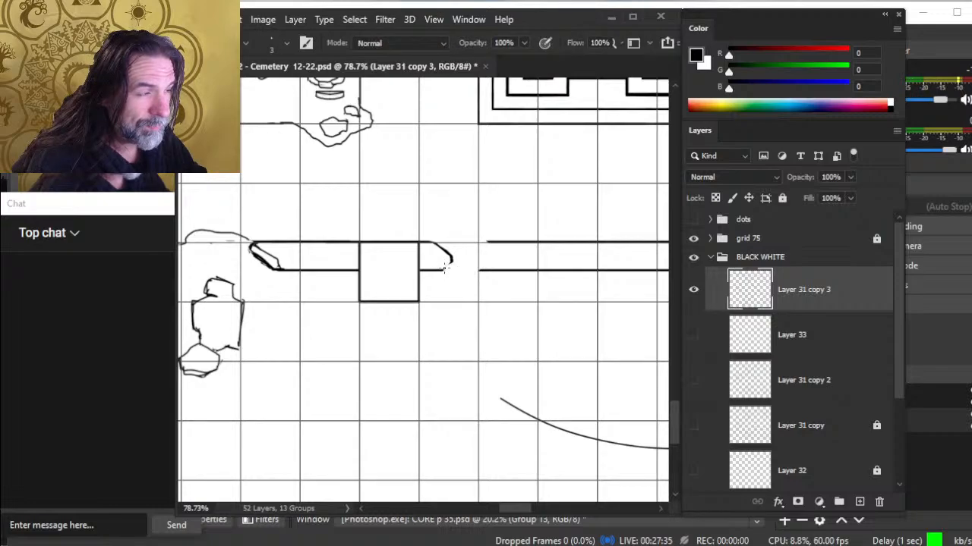
key("e")
left_click(454, 266)
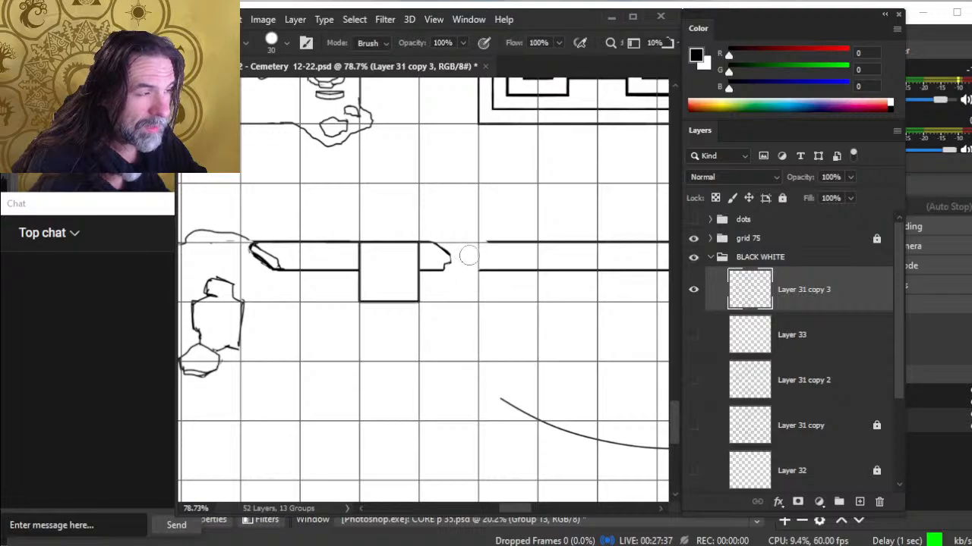
key("b")
left_click_drag(450, 258, 449, 265)
Widen the gap by erasing more of the wall lines to the right of the broken end
key("e")
mouse_move(490, 239)
left_mouse_down()
mouse_move(488, 269)
mouse_move(524, 275)
left_mouse_up()
key("space")
left_click_drag(508, 289, 448, 315)
key("b")
left_click(416, 271)
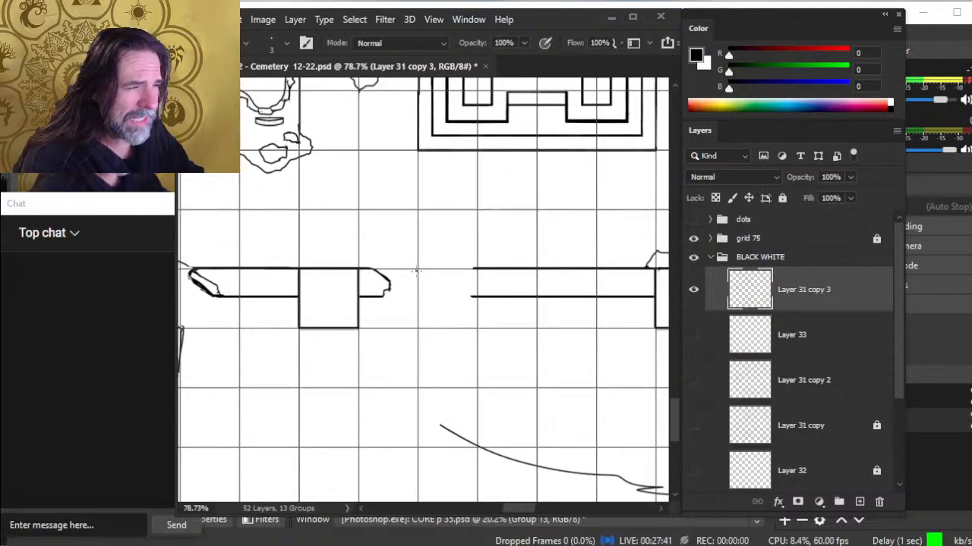
left_click(478, 270, "shift")
key("ctrl+z")
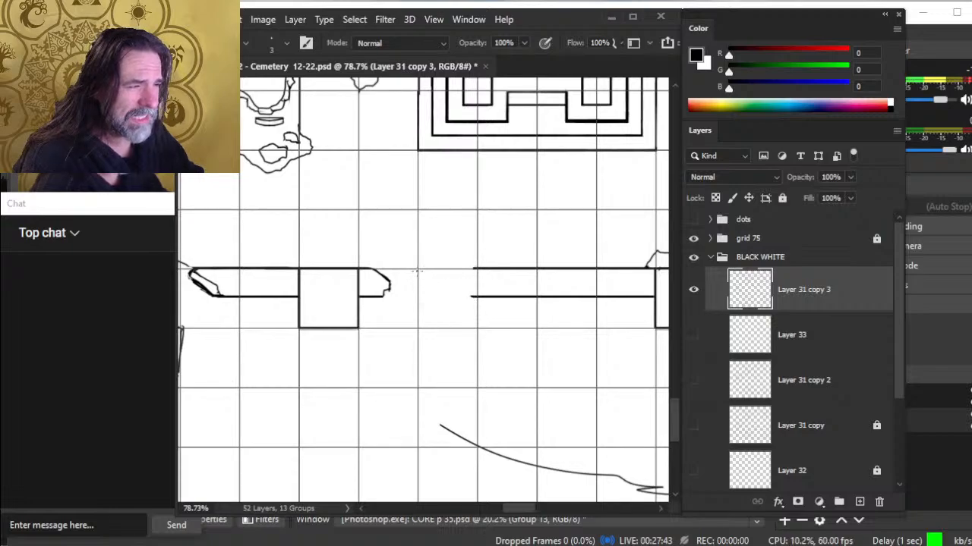
left_click(417, 269)
left_click(486, 268, "shift")
key("ctrl+z")
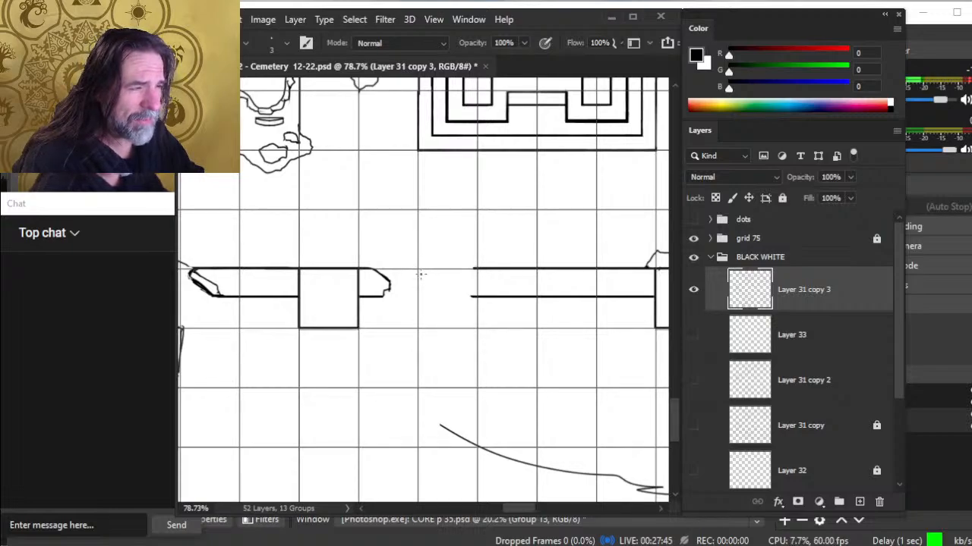
Extend the right wall's upper line straight back to the vertical grid line and draw a ragged broken edge down from it
left_click(417, 269)
left_click(487, 269, "shift")
left_click(417, 269, "shift")
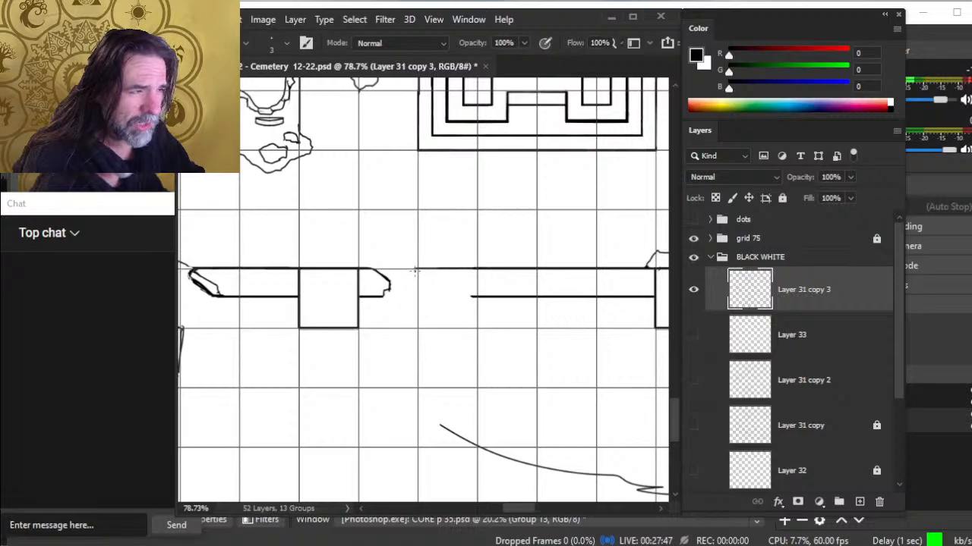
key("e")
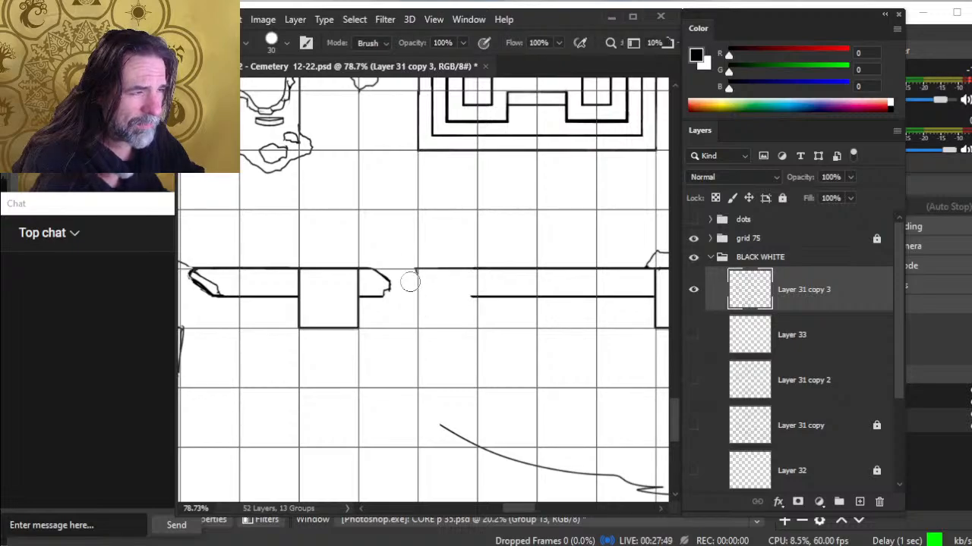
key("b")
key("e")
key("b")
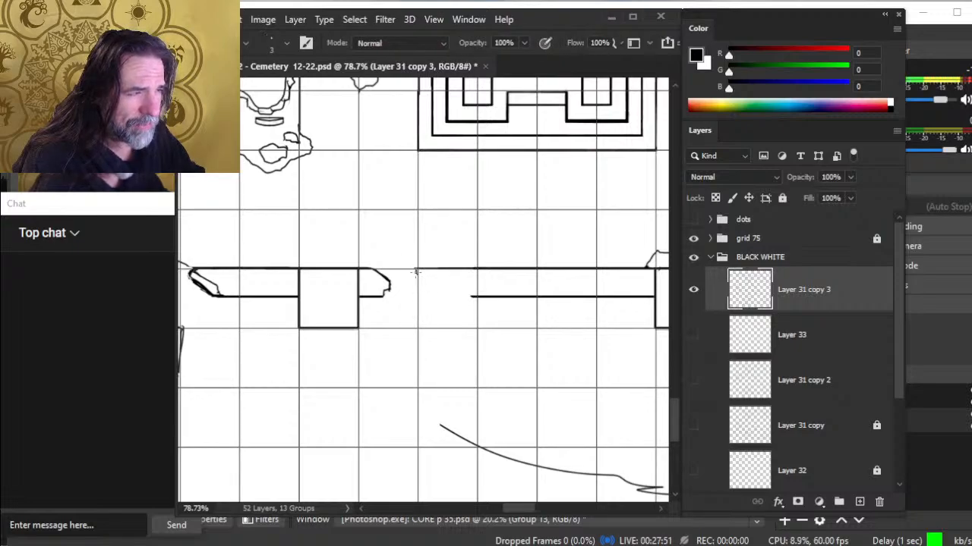
Draw a straight lower wall line joining the foot of the ragged edge to the remaining wall
left_click(423, 296)
left_click(495, 296, "shift")
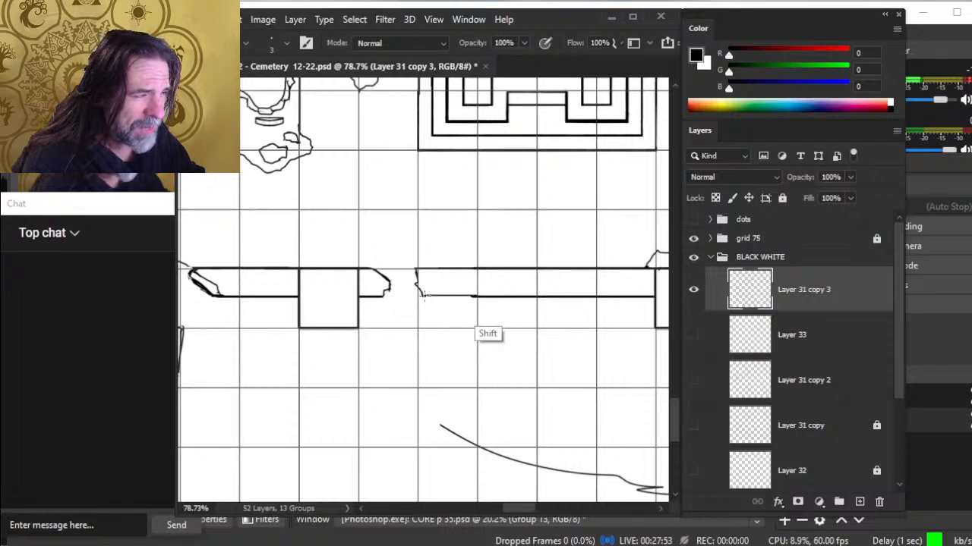
key("ctrl+z")
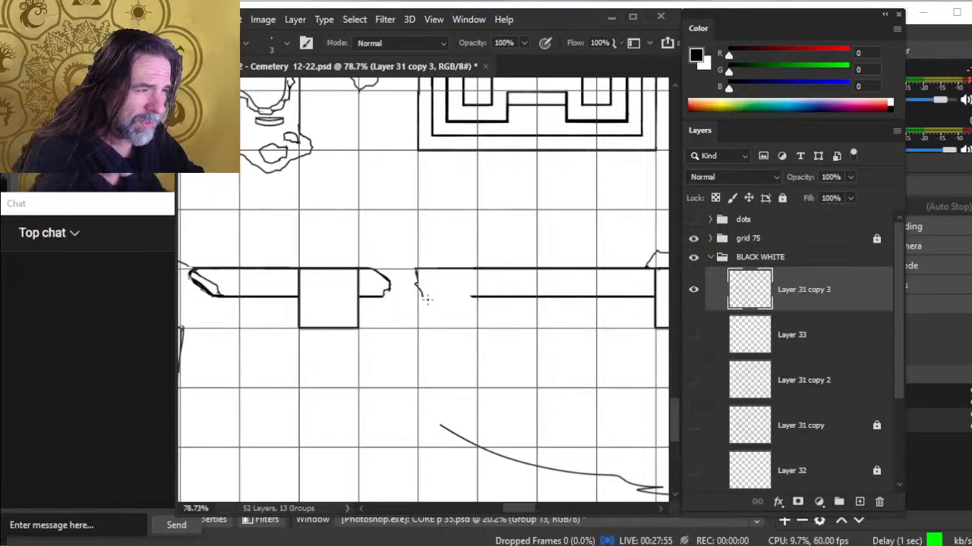
left_click(423, 296, "shift")
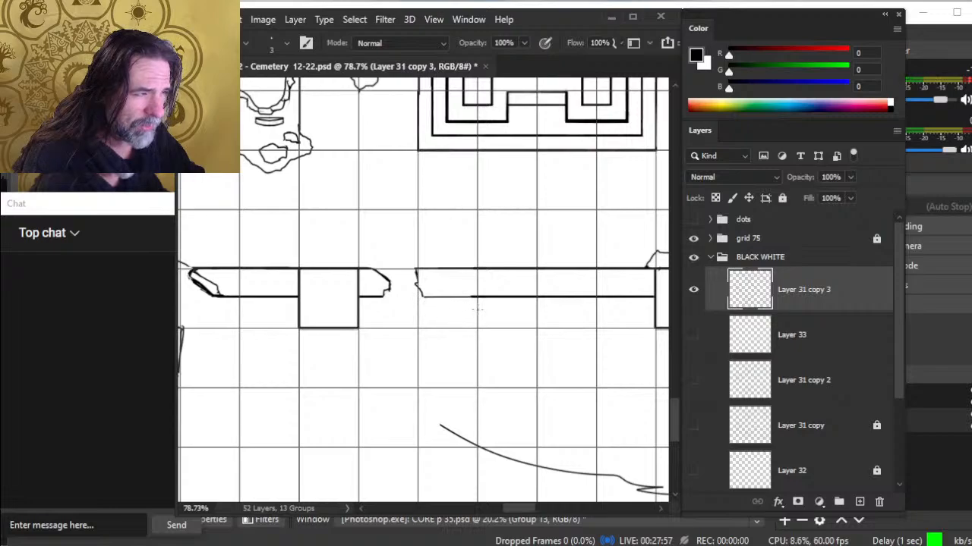
Erase a stretch of both wall lines right of the ragged edge and ink the sides and base of a broken stone block there
mouse_move(476, 309)
left_mouse_down()
mouse_move(443, 334)
mouse_move(491, 319)
left_mouse_up()
key("e")
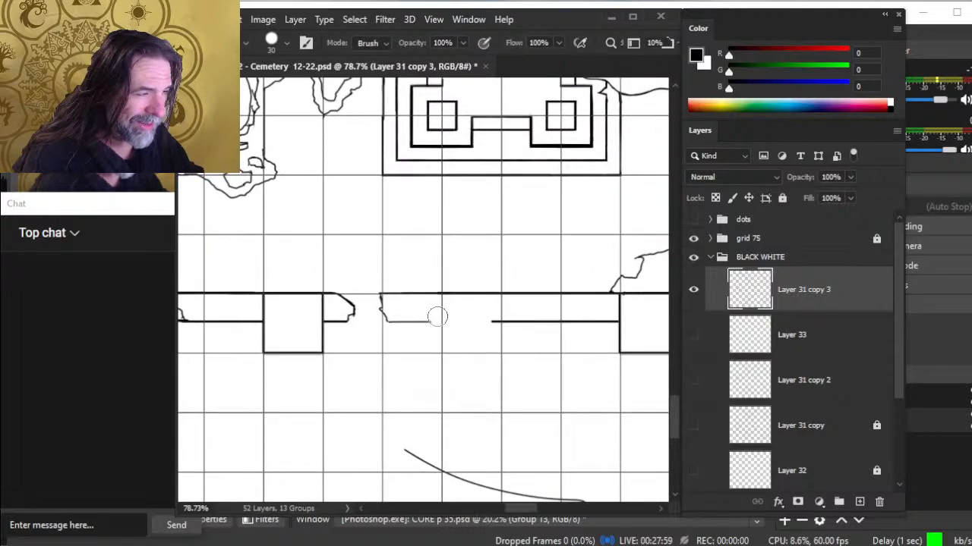
key("b")
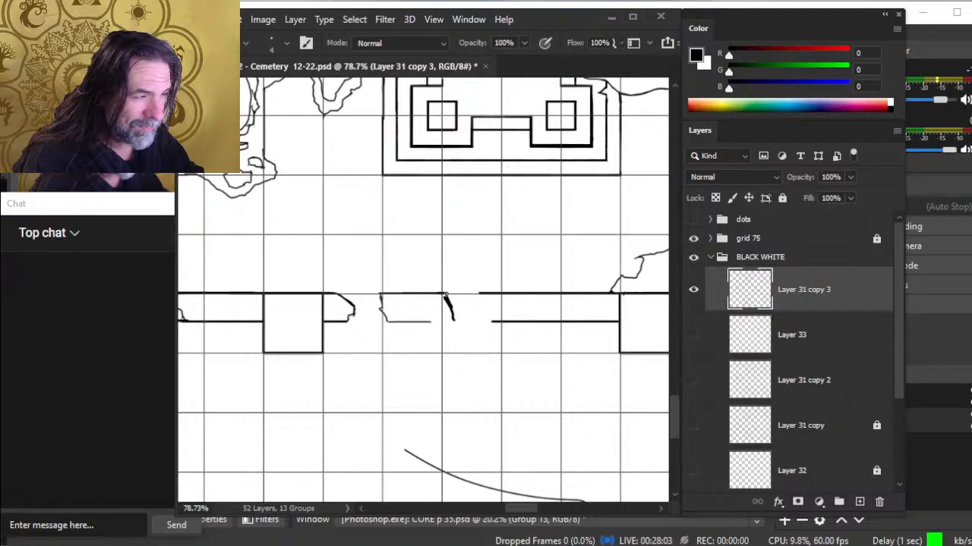
left_click_drag(469, 321, 486, 321)
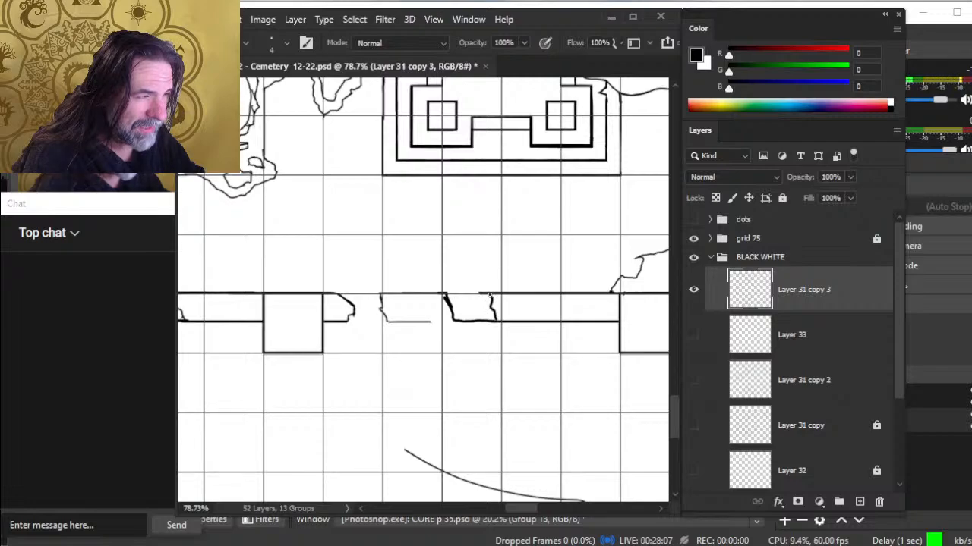
Erase the uneven line along the stone block's top and redraw it as a closed upper edge
key("e")
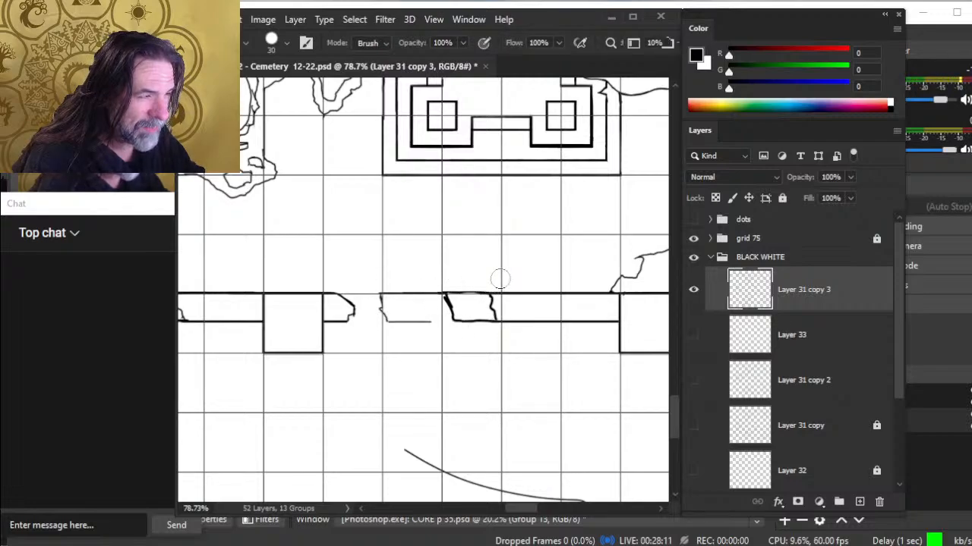
key("b")
key("e")
key("b")
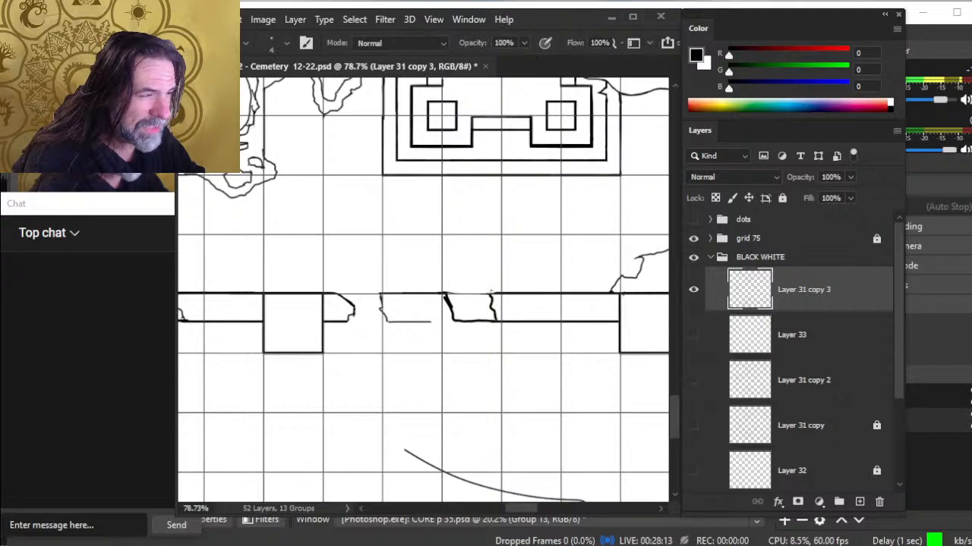
Thin the block's heavy slanted left side with the eraser and redraw its upper left corner
key("e")
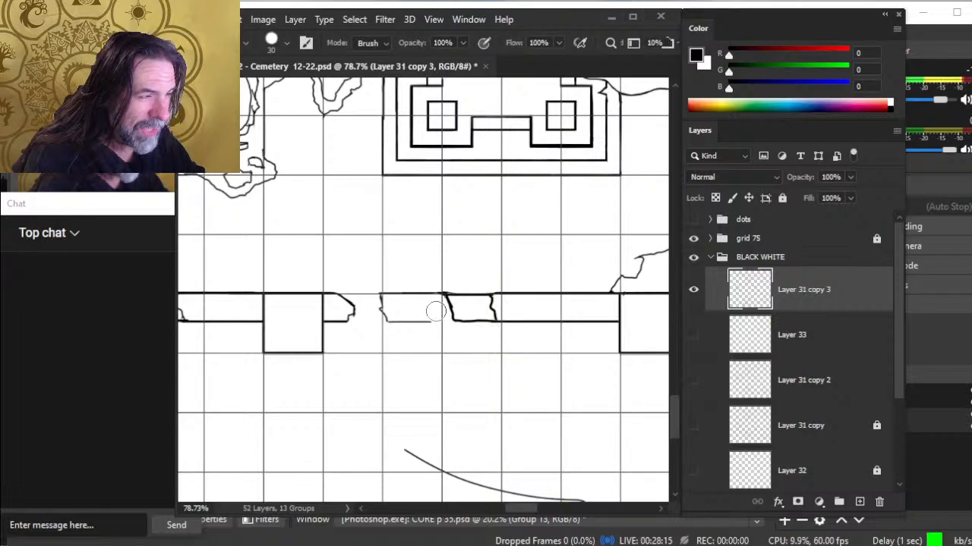
left_click_drag(436, 311, 437, 313)
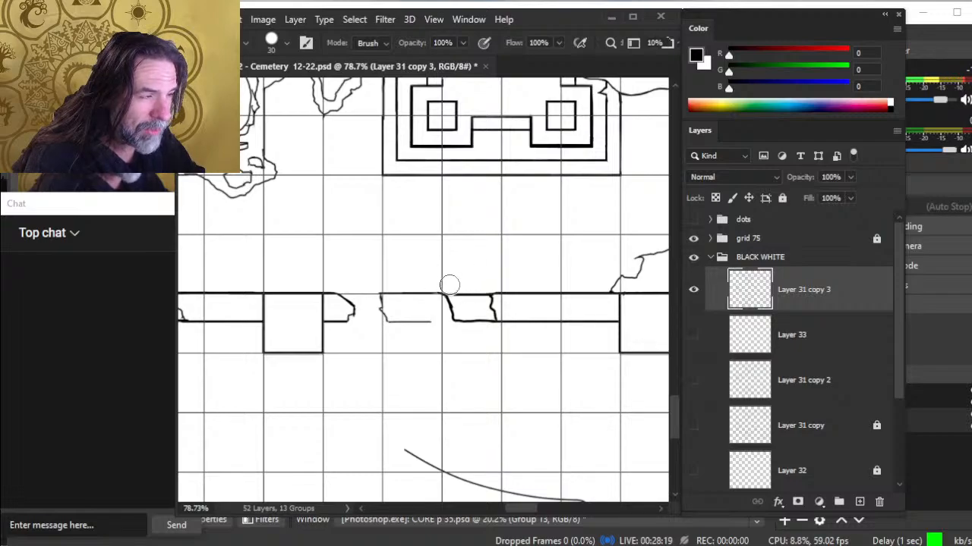
key("b")
key("e")
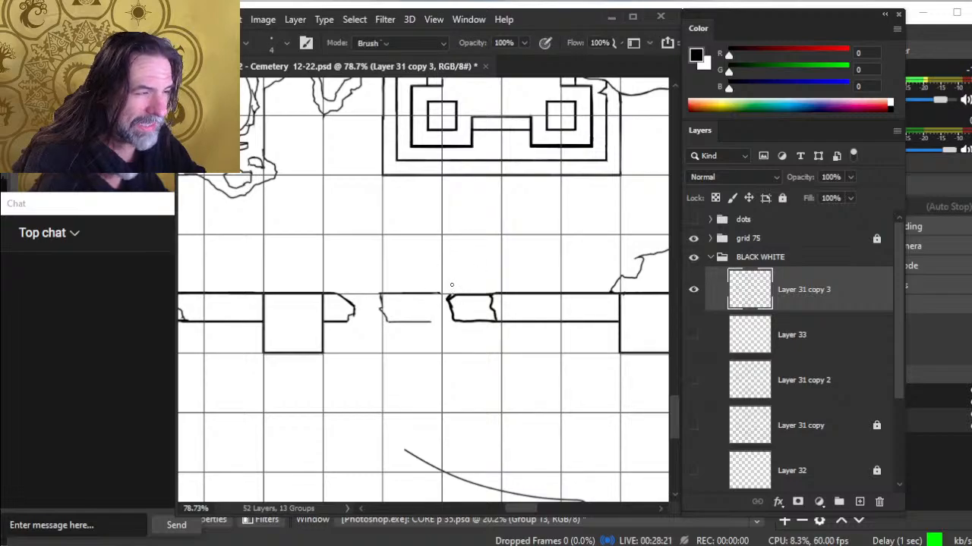
Reduce the eraser to 10 px and shape the left stone's right end with a crooked crack against the block
key("bracketleft")
key("bracketleft")
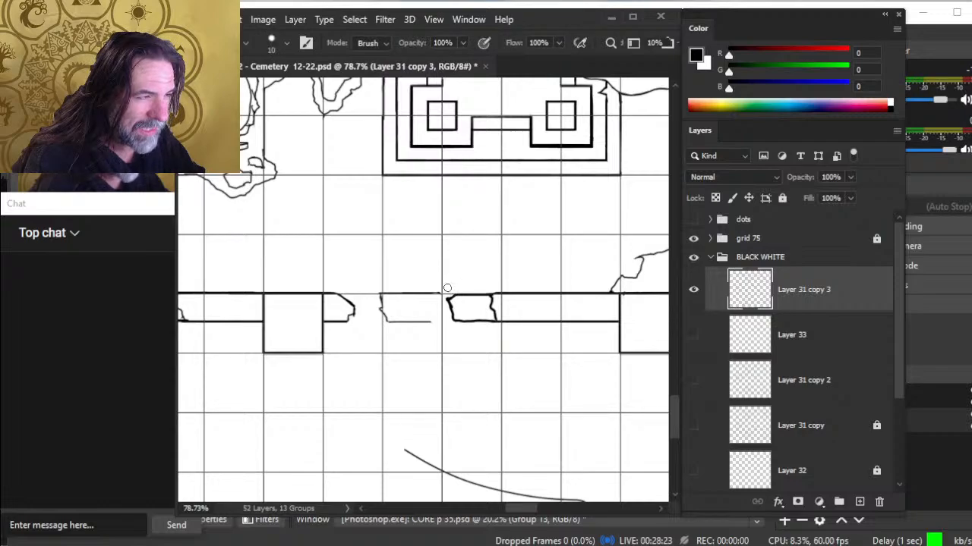
key("b")
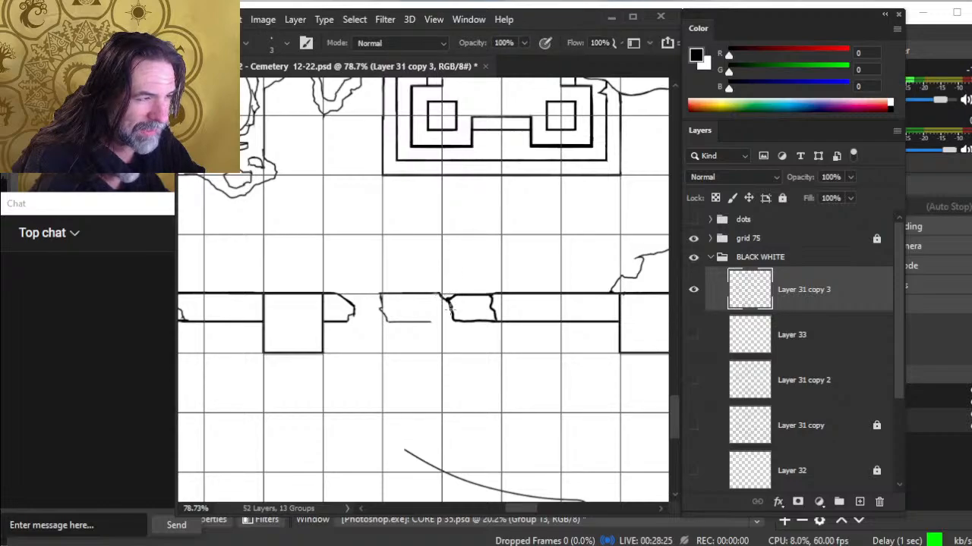
key("e")
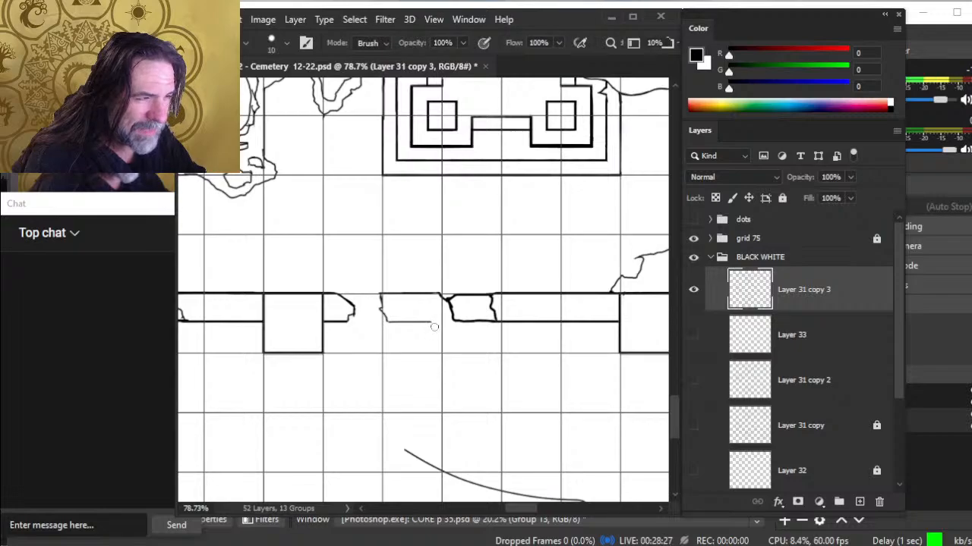
key("b")
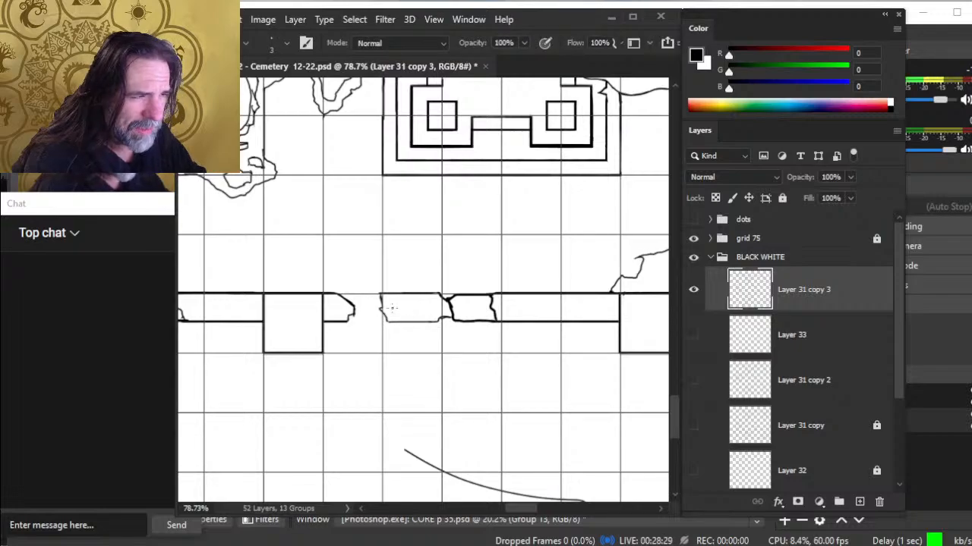
Round off the left stone's upper left corner by alternately erasing and redrawing its outline
key("e")
key("b")
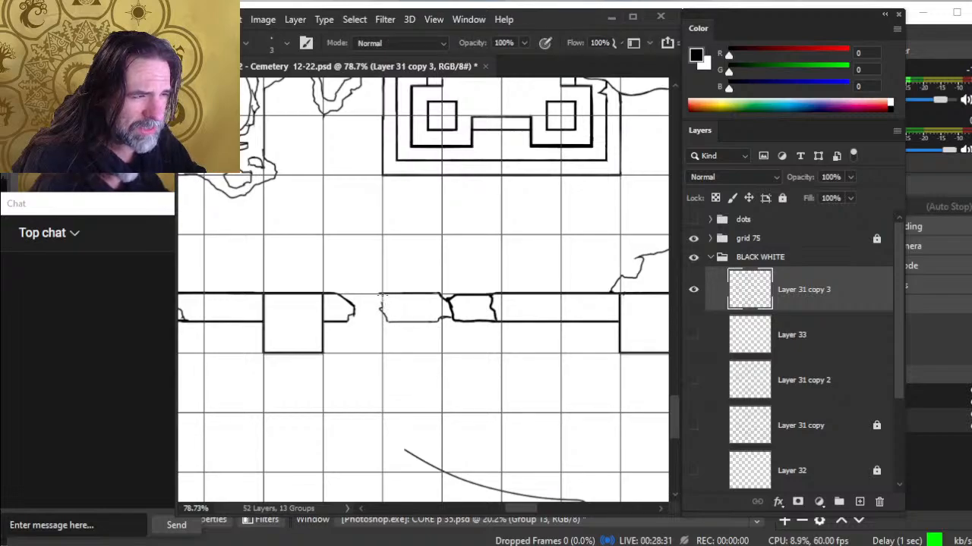
key("e")
key("b")
key("e")
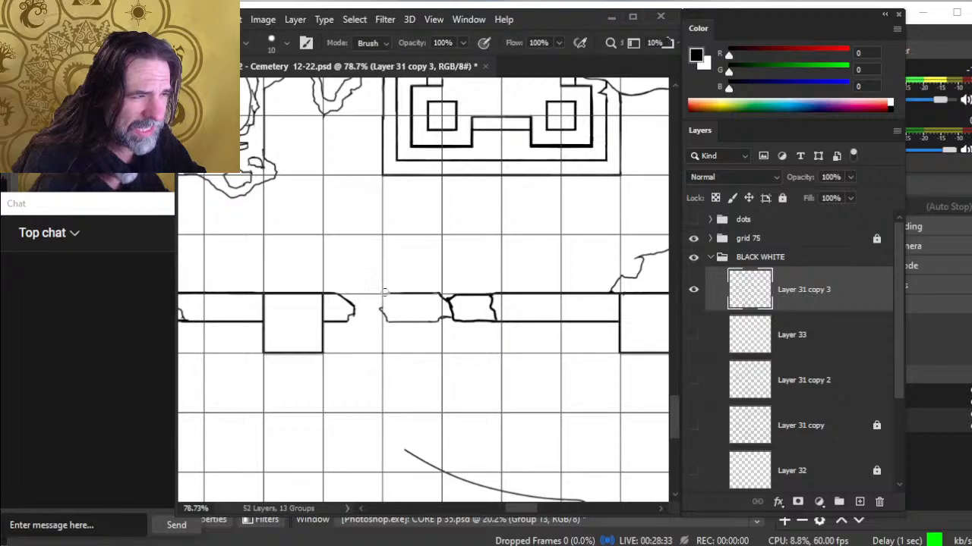
key("b")
key("e")
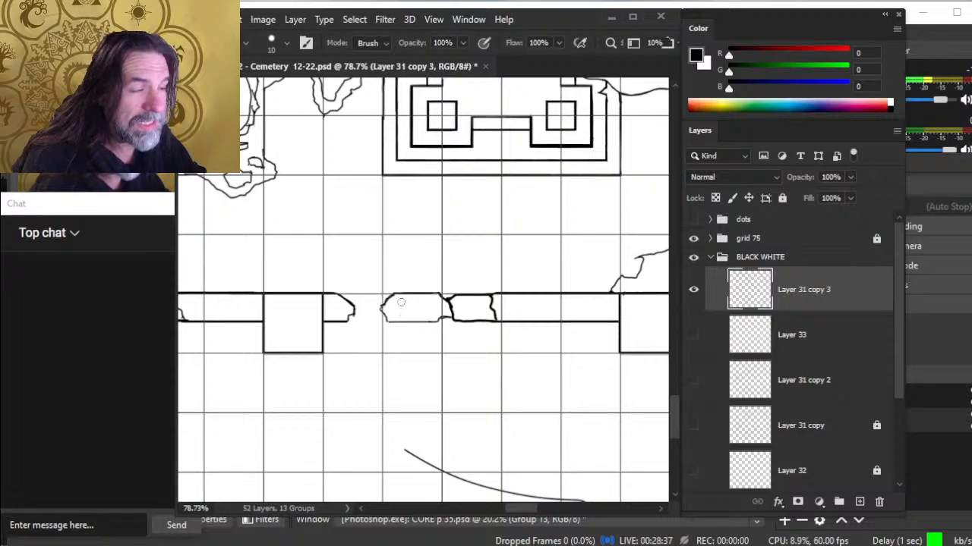
Erase the wall lines just right of the stone block and start a third stone with a crooked left side
left_click_drag(466, 325, 406, 318)
key("b")
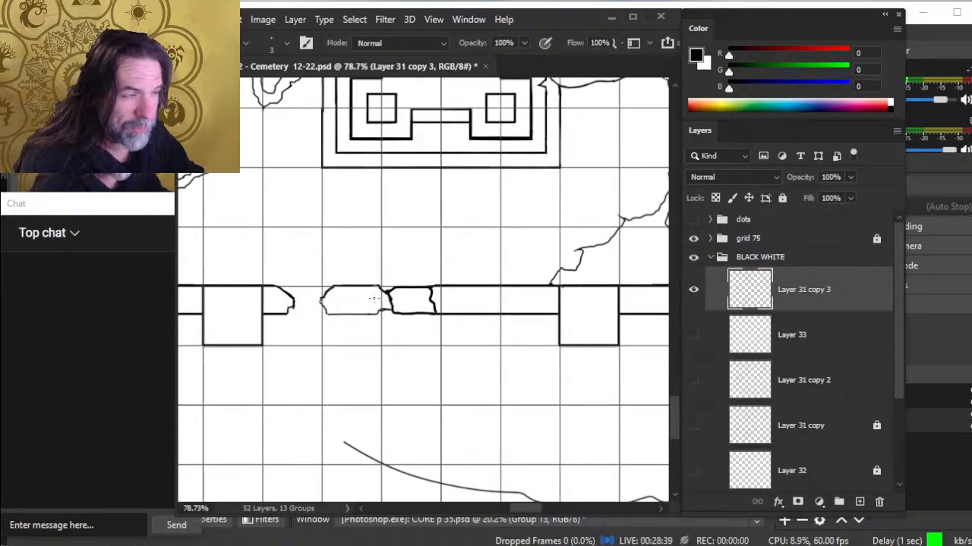
key("e")
key("e")
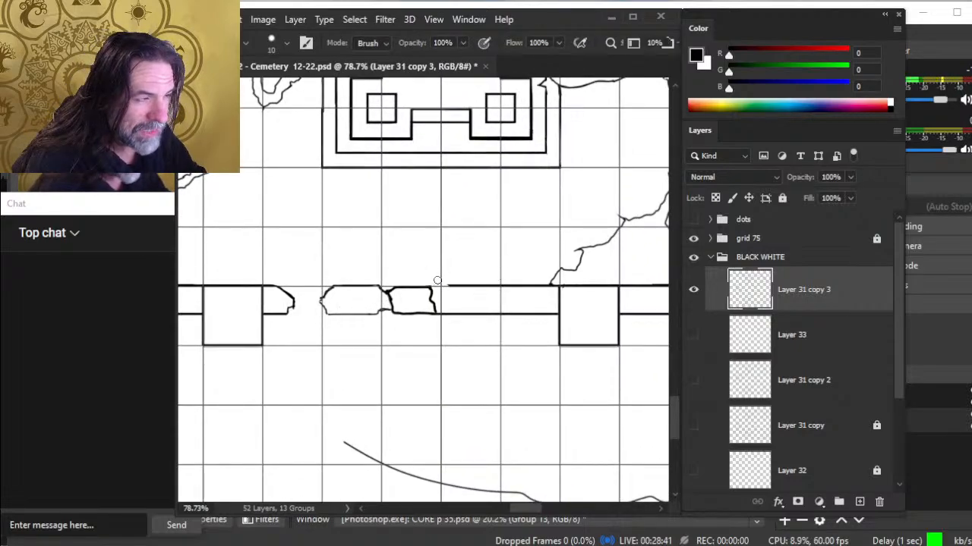
left_click_drag(437, 281, 446, 282)
key("b")
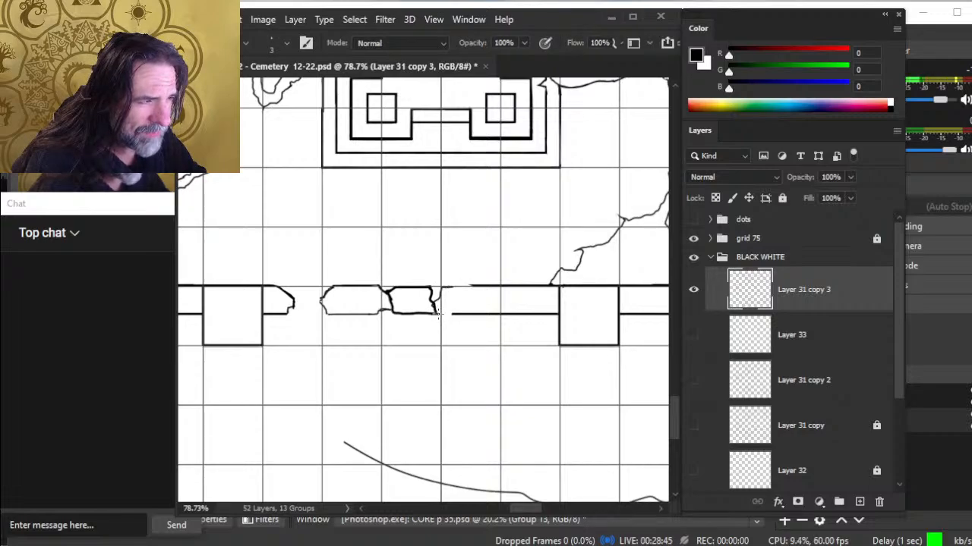
left_click_drag(437, 312, 454, 312)
Complete the third stone with a rounded right end and a closed base, and erase the leftover wall lines beyond it
key("e")
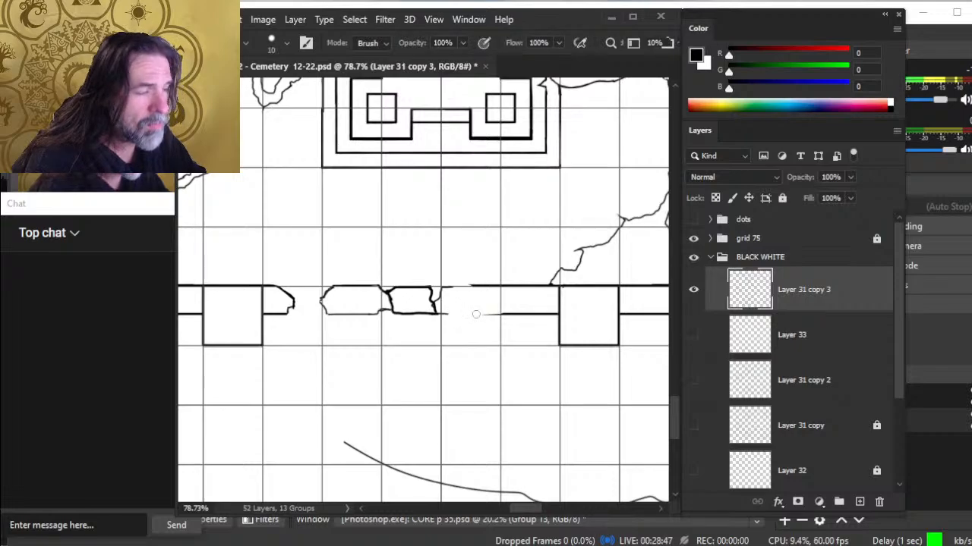
key("b")
mouse_move(446, 286)
left_mouse_down()
mouse_move(480, 285)
mouse_move(448, 285)
left_mouse_up()
key("e")
key("b")
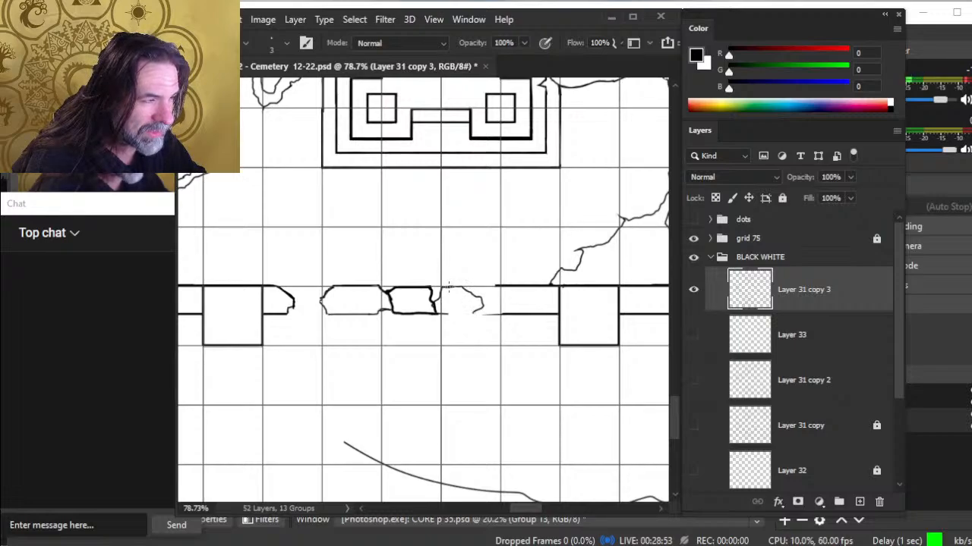
left_click_drag(474, 312, 430, 314)
key("e")
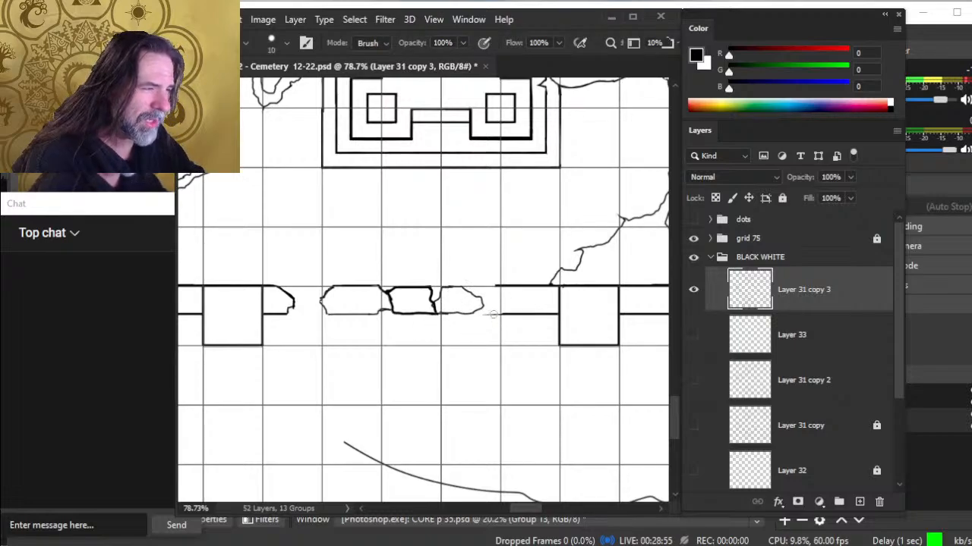
left_click_drag(494, 286, 515, 286)
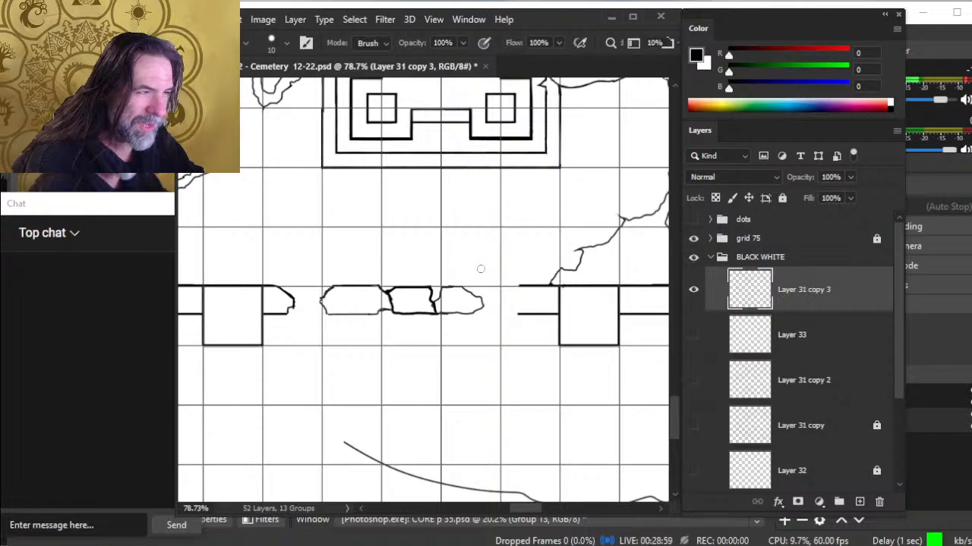
Check the broken wall section at a wider view and save the map
left_click_drag(510, 323, 442, 328)
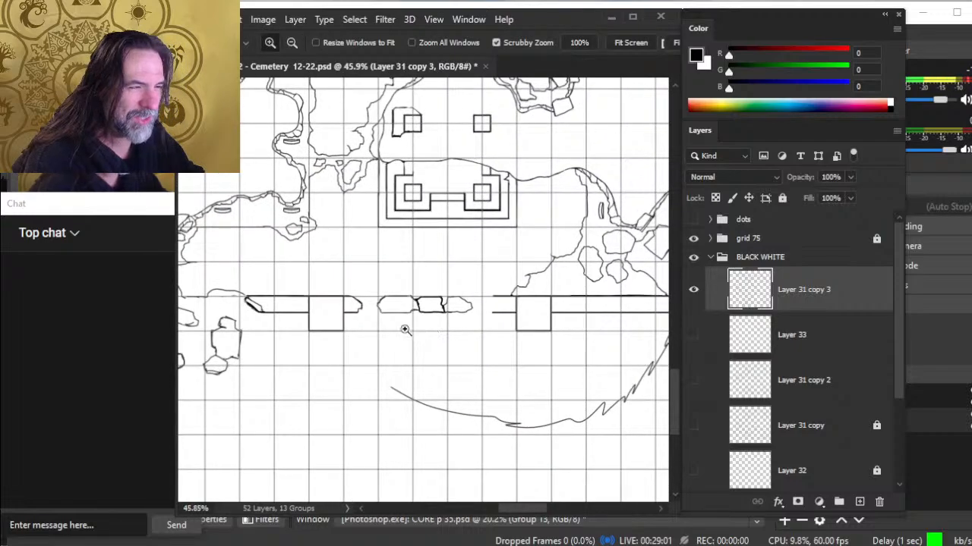
left_click_drag(498, 352, 470, 355)
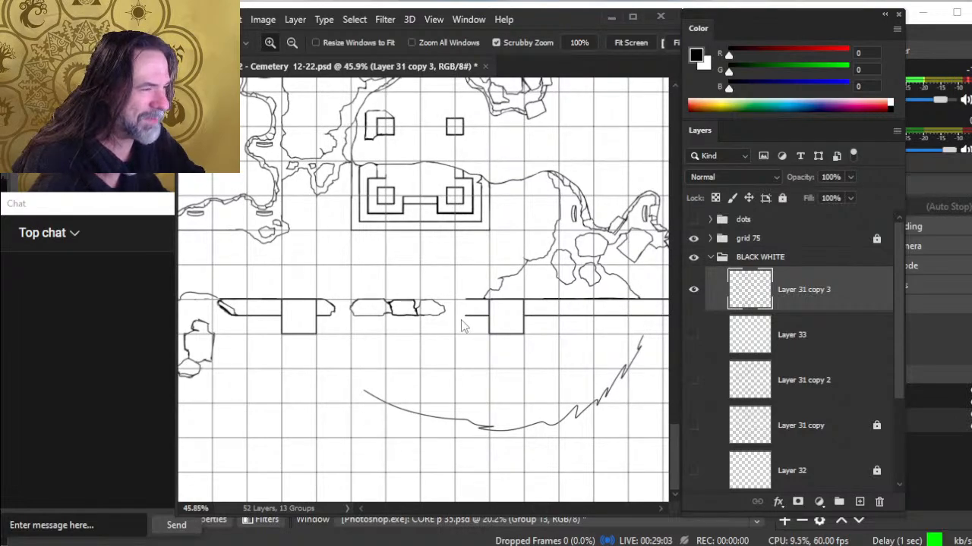
key("ctrl+s")
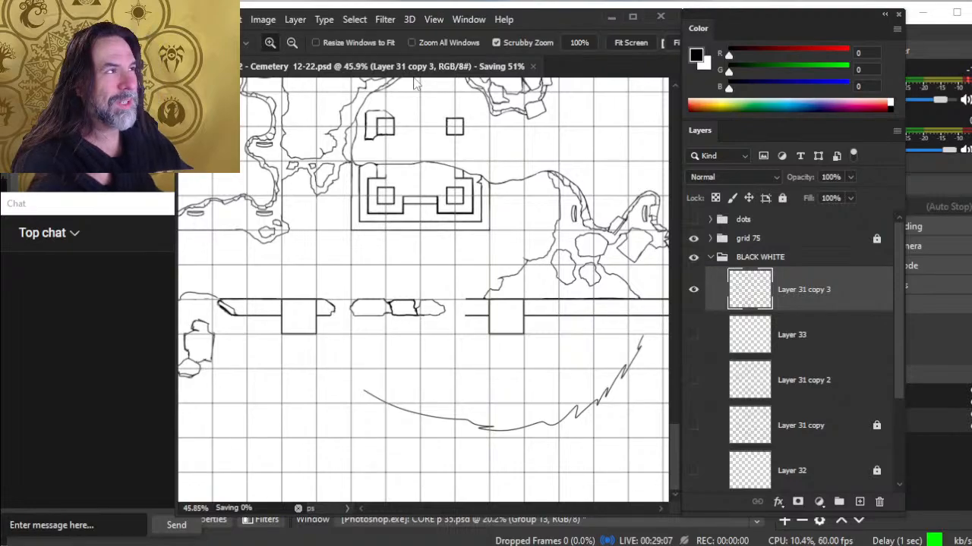
Close the map and reopen Act 2 Region 2 - Cemetery 12-22.psd from the recent files
key("ctrl+w")
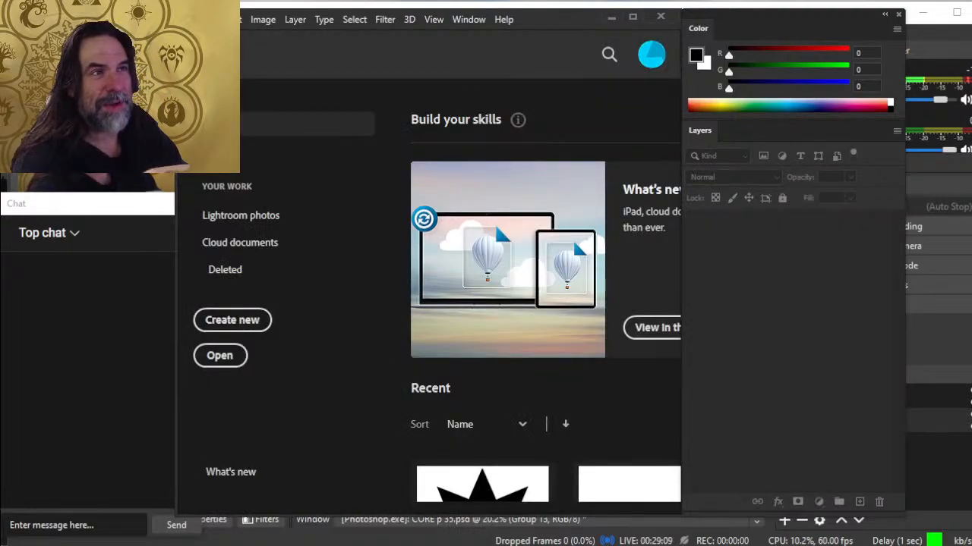
left_click(236, 20)
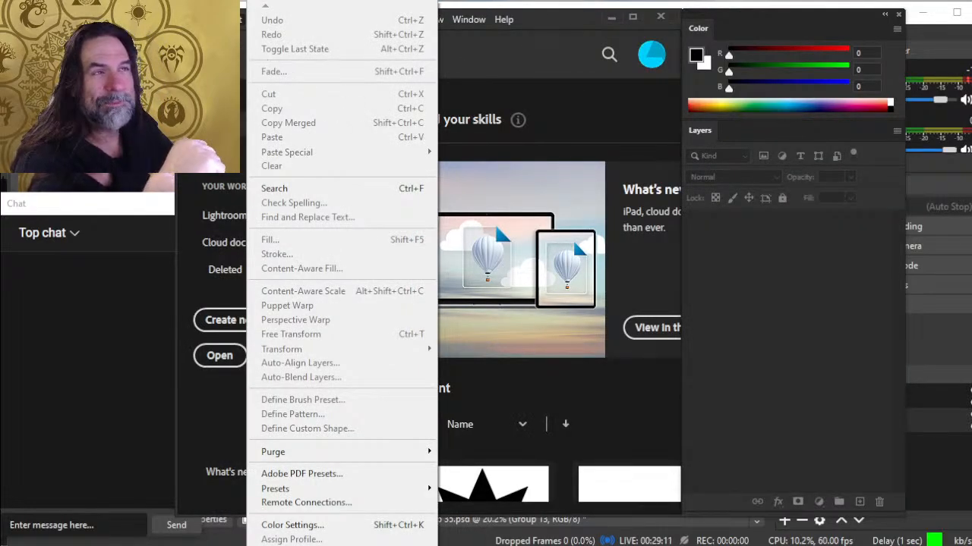
mouse_move(210, 20)
mouse_move(276, 109)
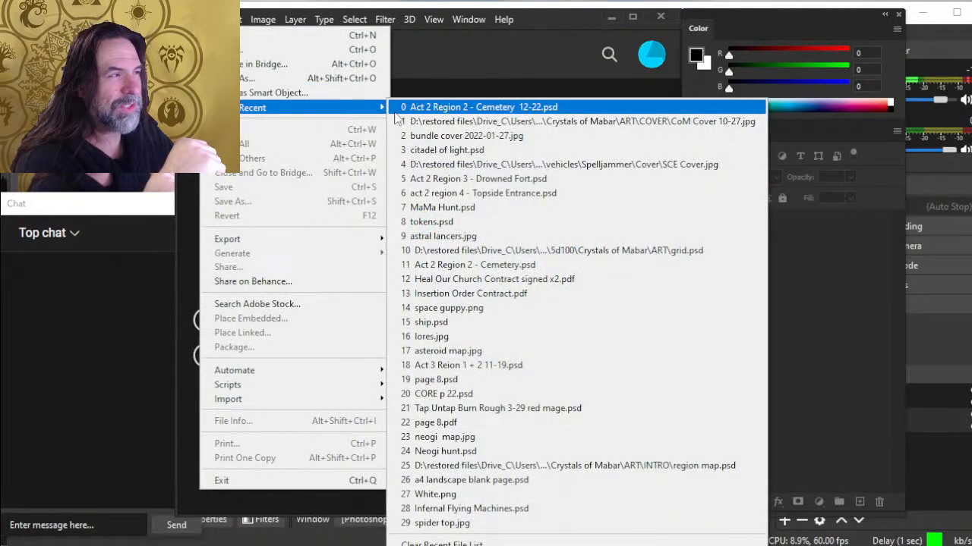
left_click(429, 108)
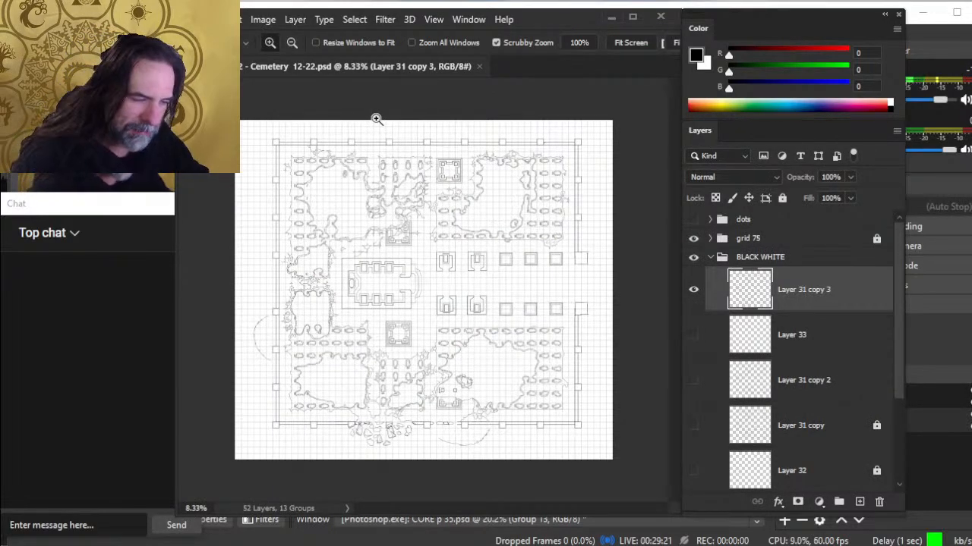
Expand the grid 75 group and make its overlay group visible over the map
left_click_drag(460, 430, 511, 339)
left_click(710, 238)
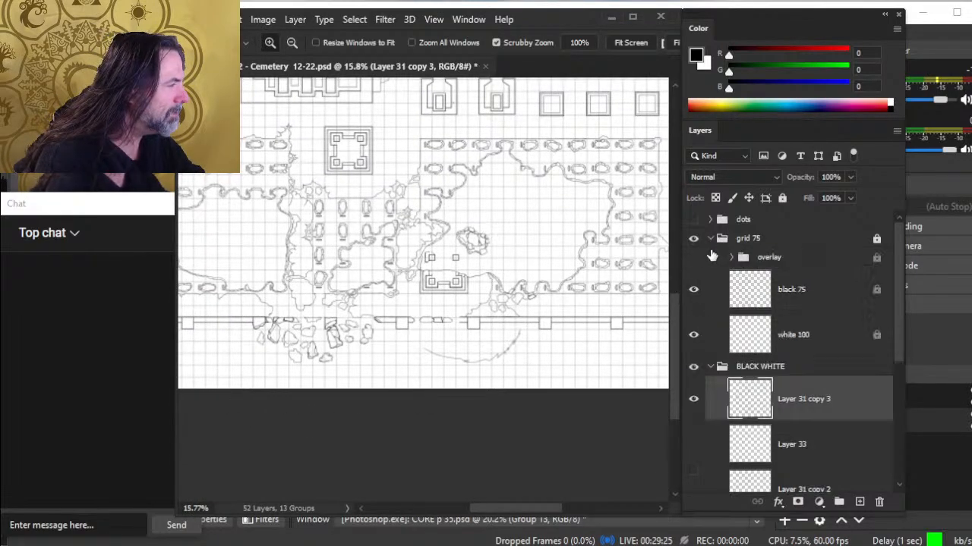
left_click(693, 258)
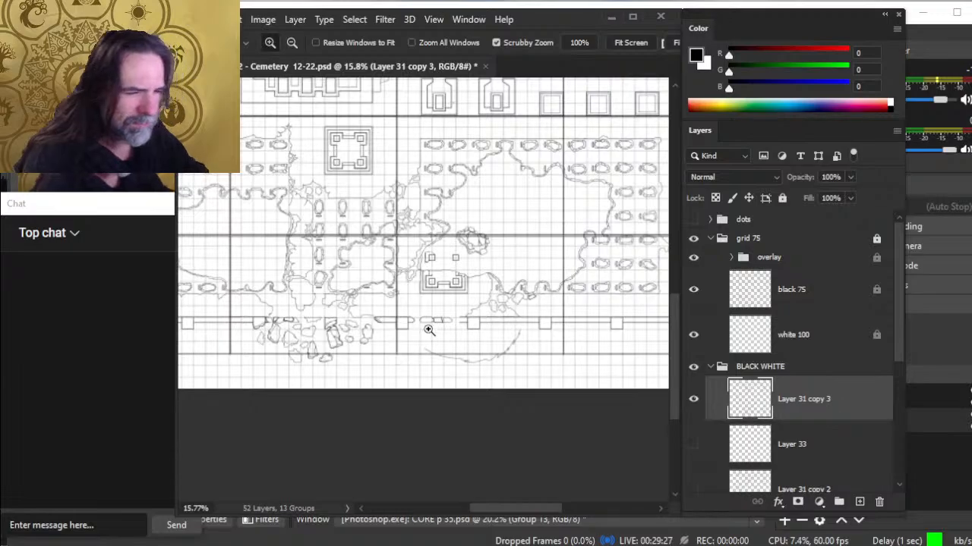
left_click_drag(446, 332, 365, 310)
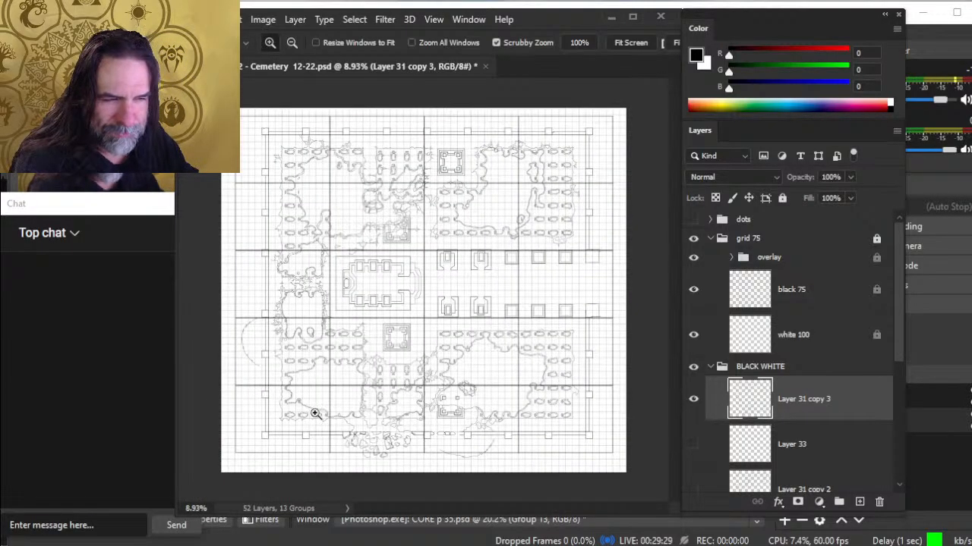
Enlarge the eraser to 35 px and erase the two rubble stones below the middle of the collapsed lower wall on Layer 31 copy 3
left_click_drag(375, 449, 431, 356)
scroll(380, 379, "up", 5)
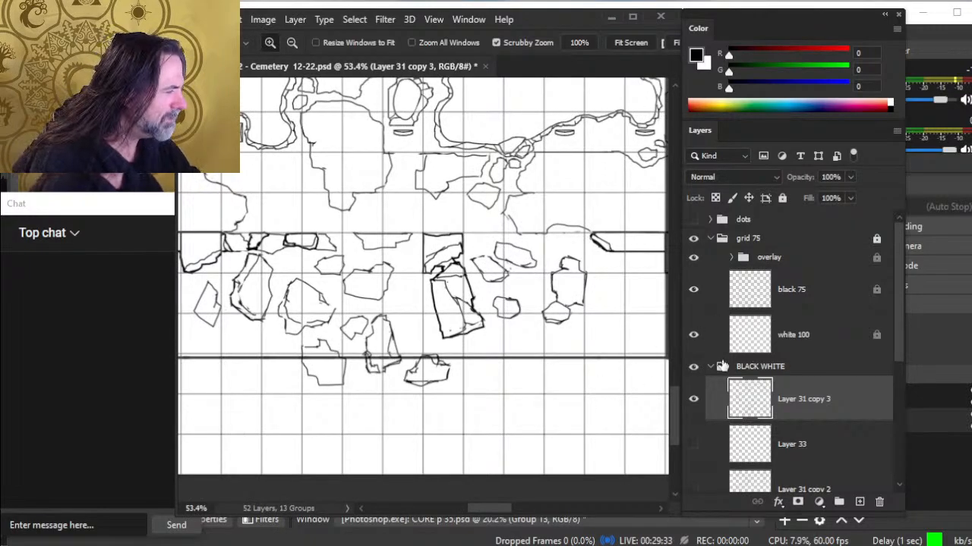
left_click(693, 399)
left_click(693, 399)
key("b")
key("bracketright")
key("bracketright")
key("bracketright")
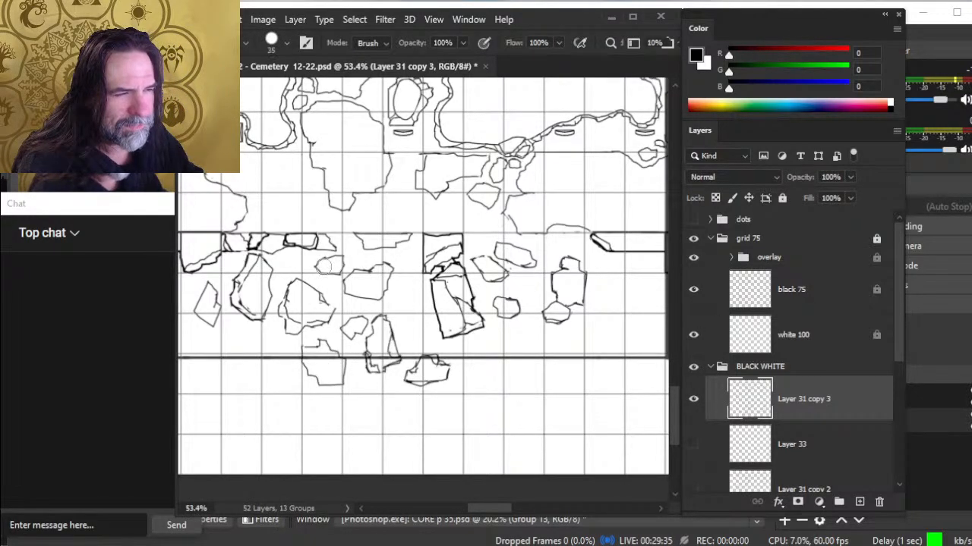
mouse_move(366, 276)
left_mouse_down()
mouse_move(353, 292)
mouse_move(391, 279)
mouse_move(339, 319)
left_mouse_up()
Move the three stones around the lower page line up and left, inside the page and beneath the collapsed wall
key("l")
key("b")
key("l")
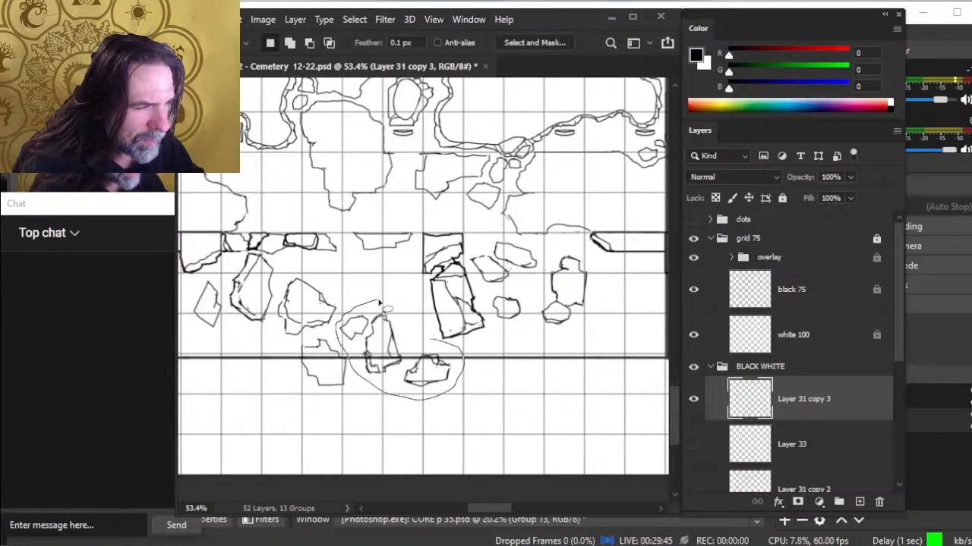
key("v")
mouse_move(379, 302)
left_mouse_down()
mouse_move(372, 264)
mouse_move(352, 242)
left_mouse_up()
key("z")
key("ctrl+d")
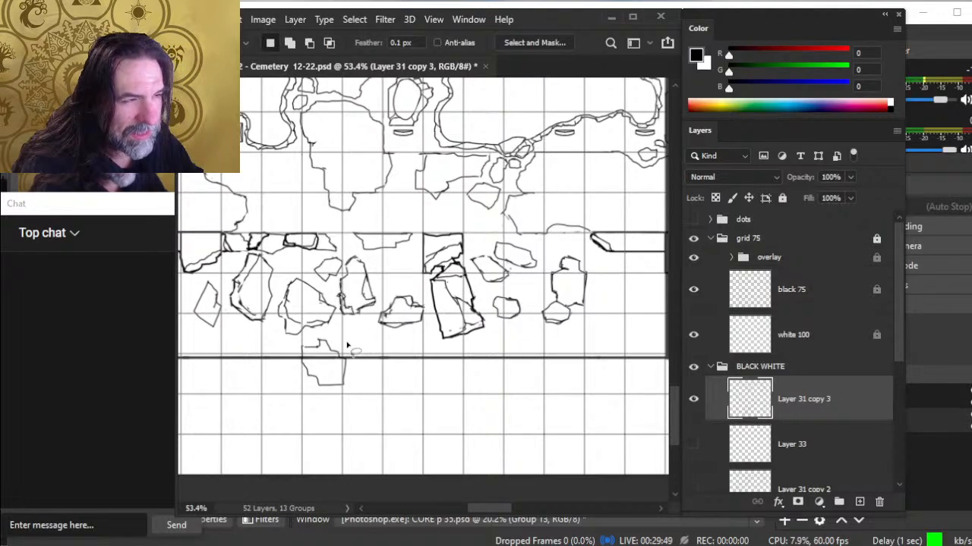
Select the blocky stone straddling the lower page line and shift it right and slightly up
left_click_drag(391, 351, 366, 404)
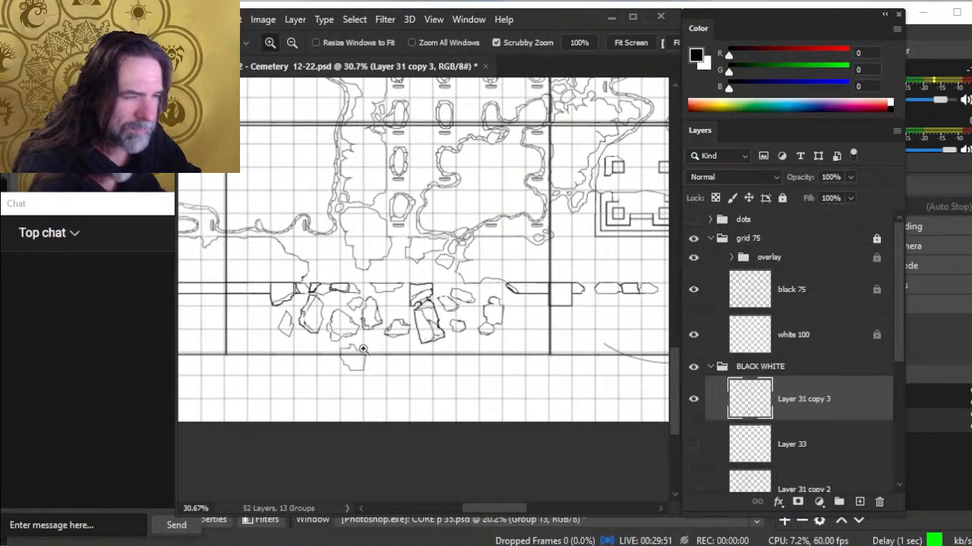
key("l")
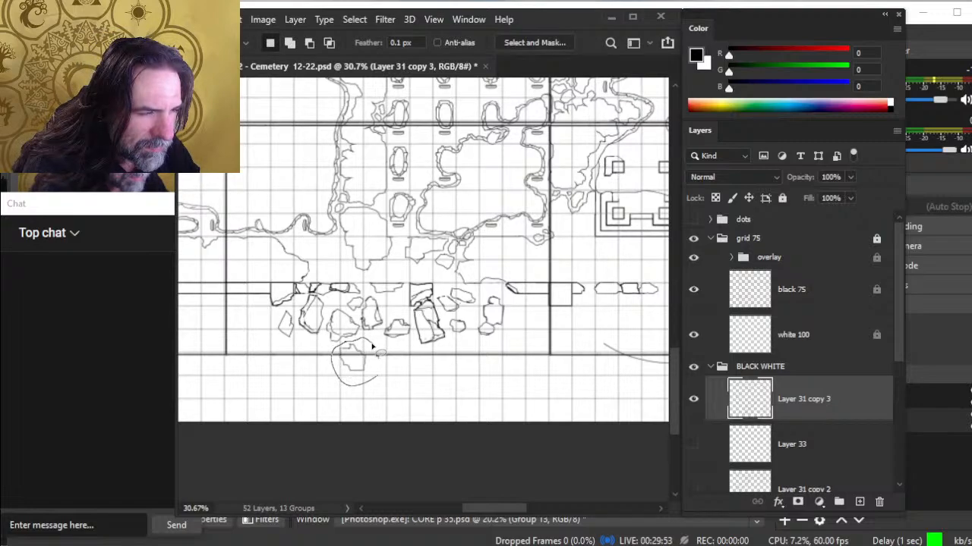
key("v")
left_click_drag(372, 346, 380, 360)
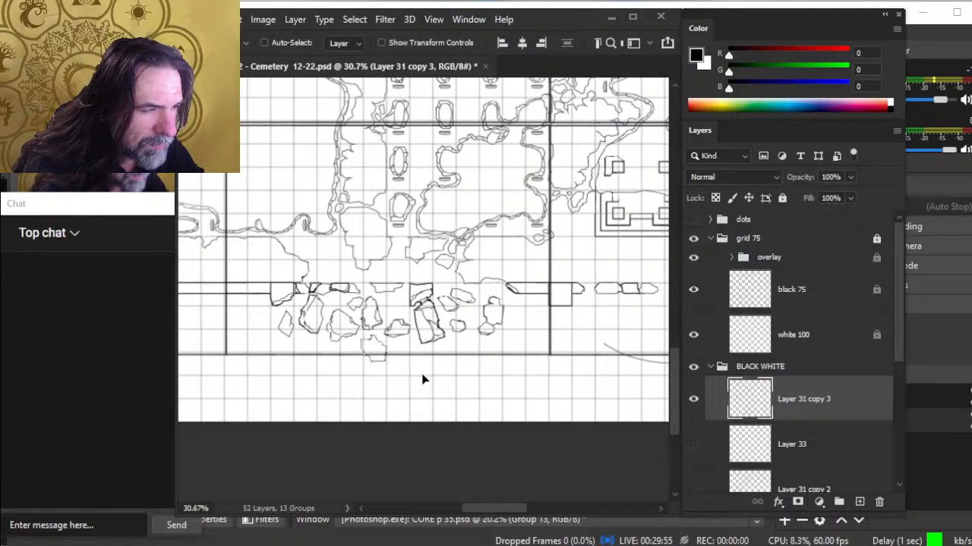
Move the small flat stone beside the large dark slab upward and rotate it with Free Transform
key("l")
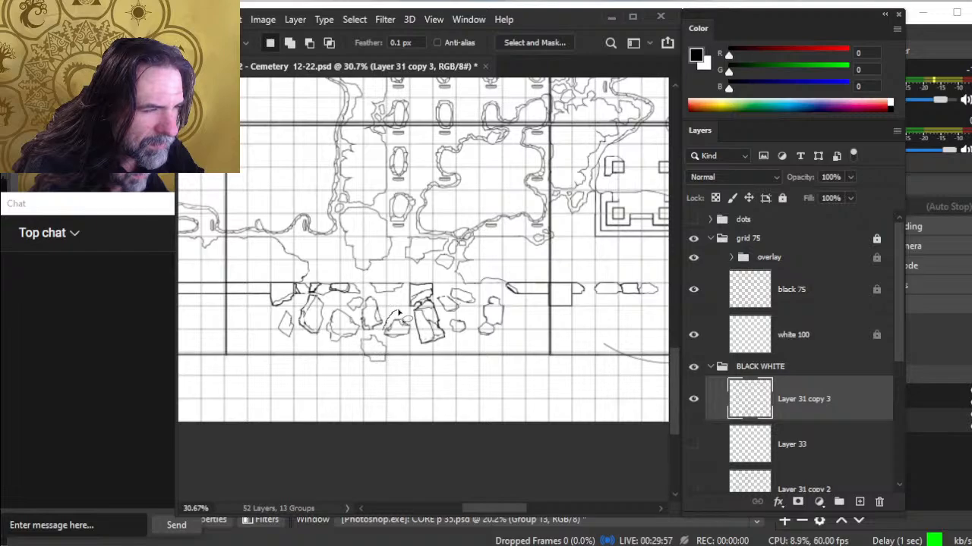
key("v")
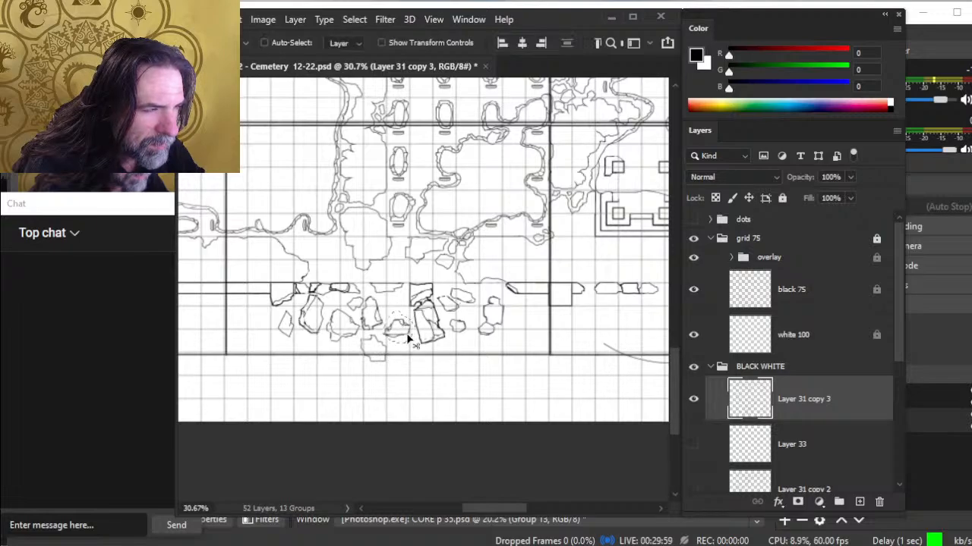
mouse_move(407, 340)
left_mouse_down()
mouse_move(403, 317)
mouse_move(409, 340)
left_mouse_up()
right_click(351, 317)
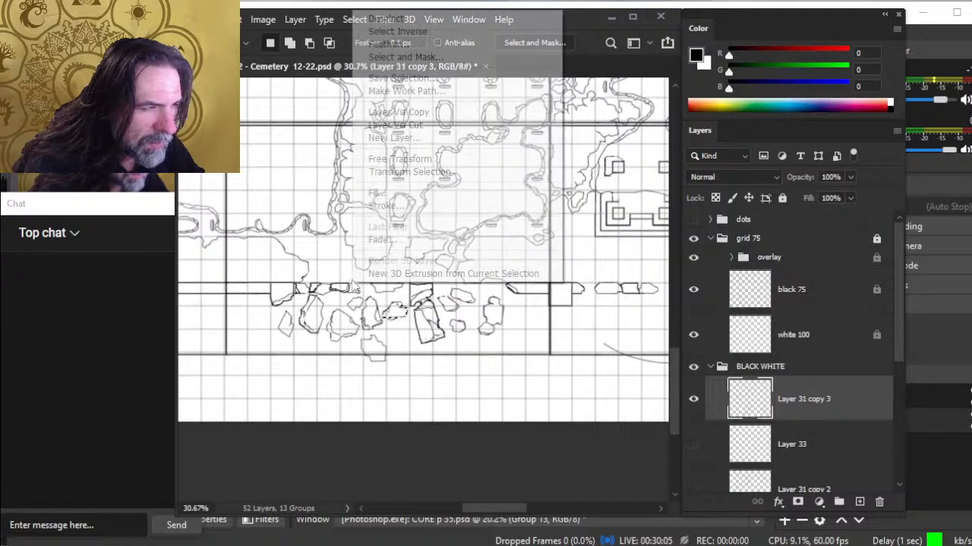
left_click(402, 158)
mouse_move(416, 173)
left_mouse_down()
mouse_move(452, 197)
mouse_move(476, 254)
left_mouse_up()
key("Return")
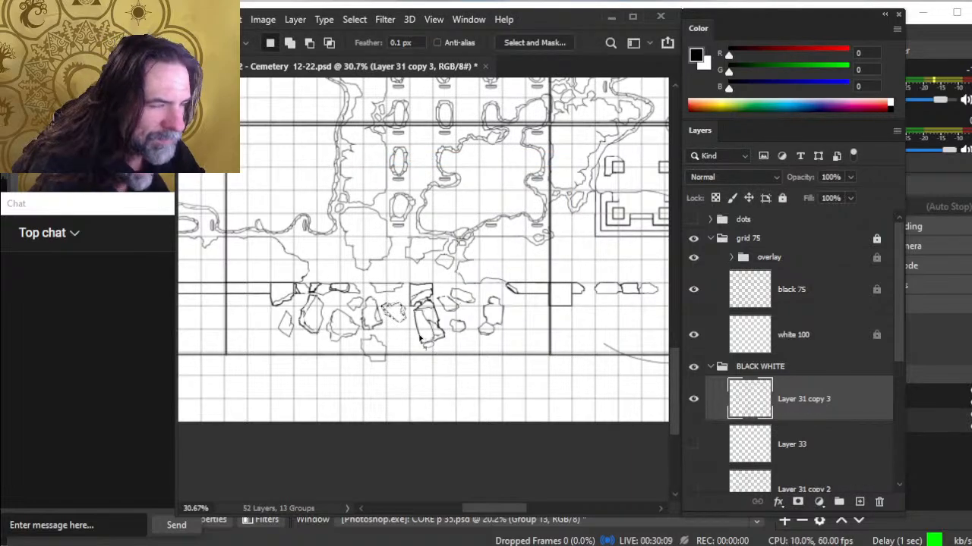
Flip the stone beside the dark slab horizontally, rotate it upright with Free Transform, and deselect it
right_click(408, 318)
left_click(492, 184)
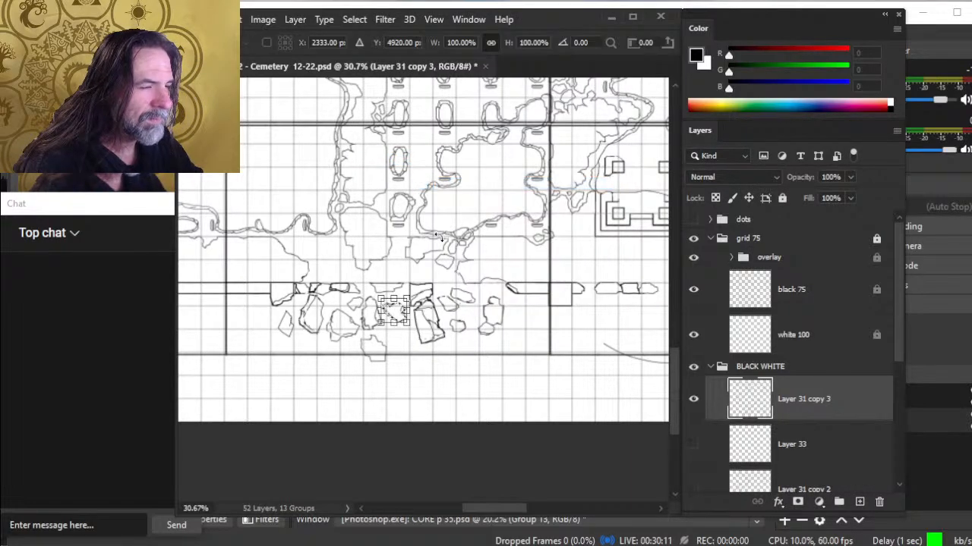
right_click(442, 253)
left_click(513, 518)
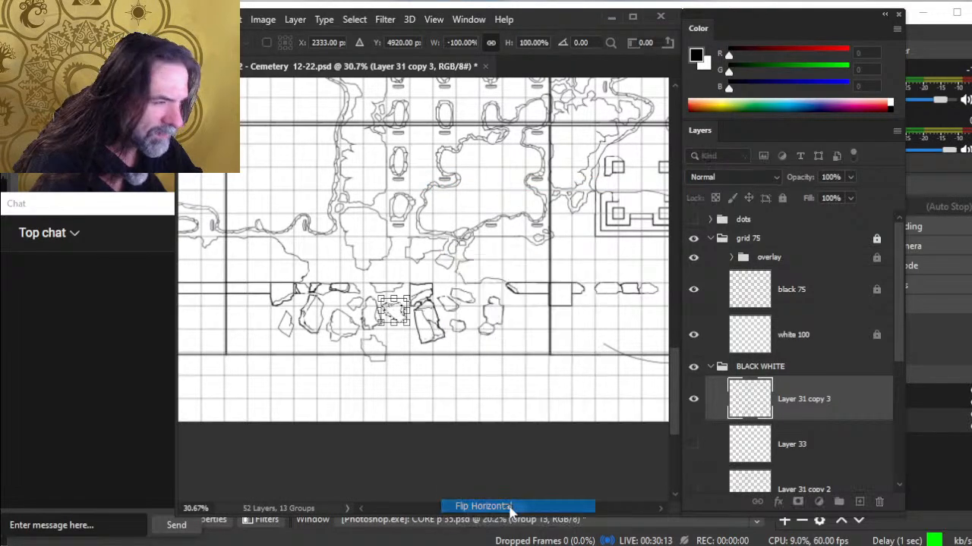
left_click_drag(505, 282, 421, 205)
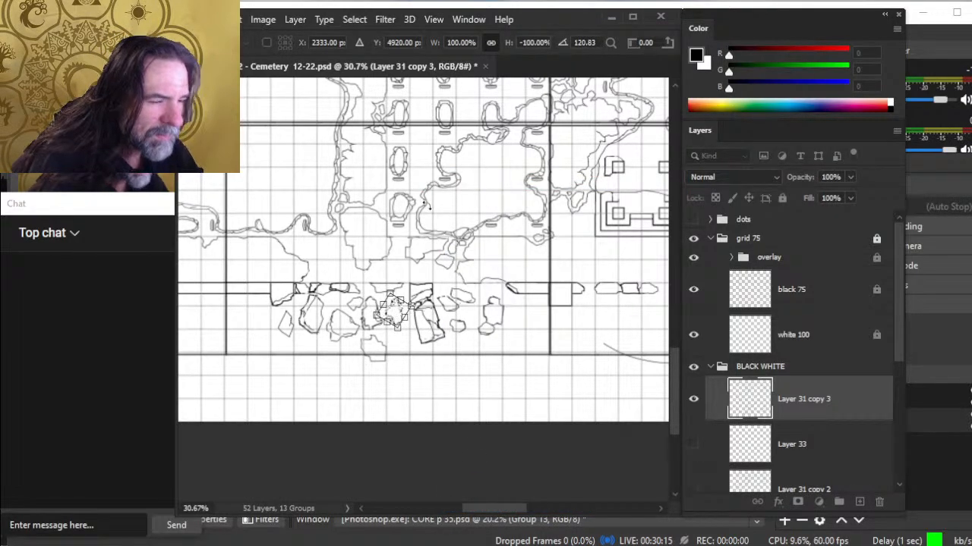
key("Return")
left_click_drag(469, 341, 466, 339)
key("ctrl+d")
Move the blocky stone up inside the page line and the rightmost stone pair up against the broken wall end
mouse_move(395, 337)
left_mouse_down()
mouse_move(378, 332)
mouse_move(362, 368)
mouse_move(396, 368)
mouse_move(402, 349)
left_mouse_up()
key("l")
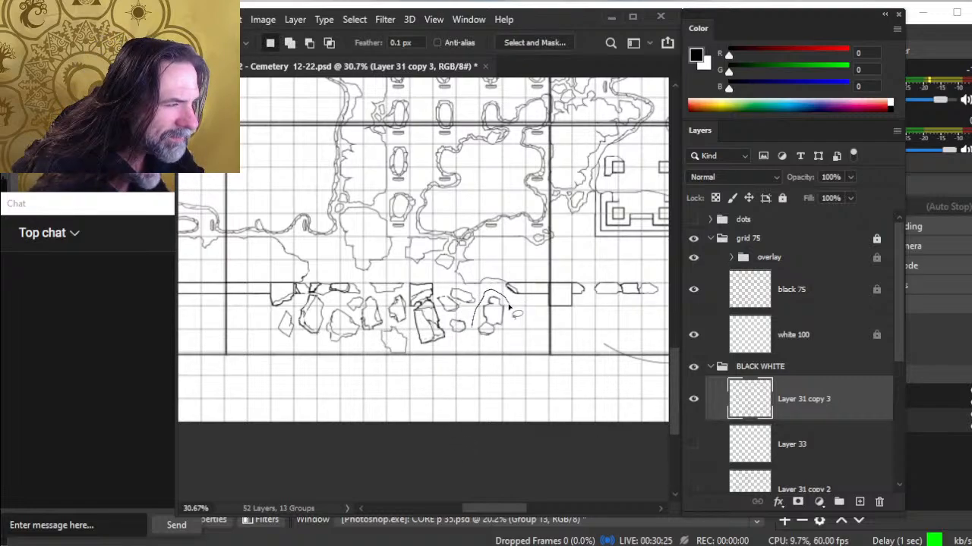
left_click_drag(510, 306, 509, 307)
key("v")
mouse_move(497, 326)
left_mouse_down()
mouse_move(503, 315)
mouse_move(477, 330)
mouse_move(471, 319)
left_mouse_up()
Shift the small round stone toward the rightmost pair and move the blocky stone to the right of the dark slab
key("l")
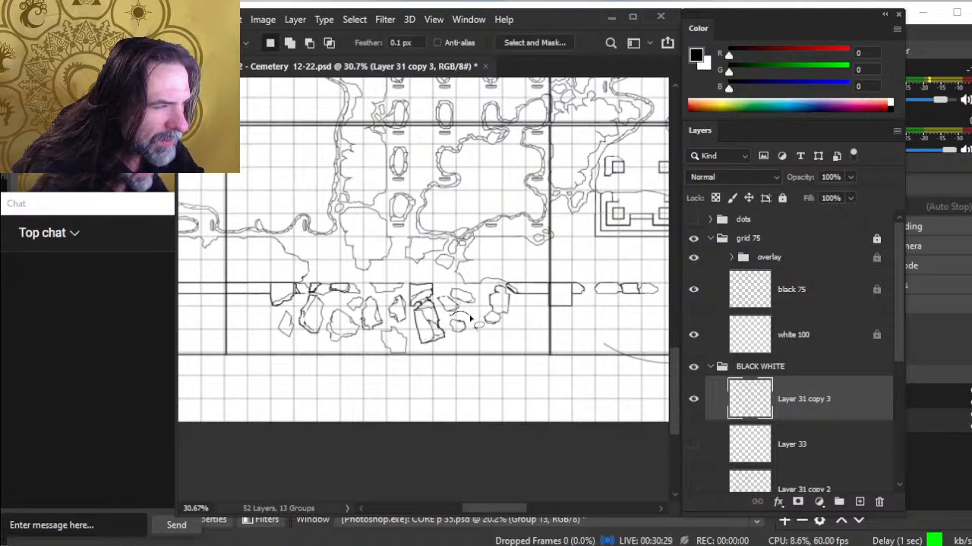
key("v")
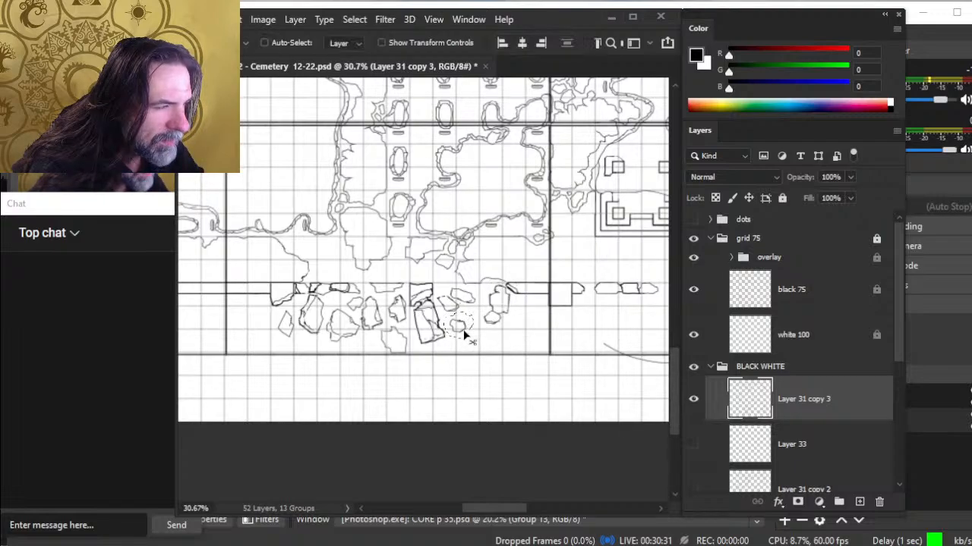
mouse_move(470, 319)
left_mouse_down()
mouse_move(472, 329)
mouse_move(475, 321)
left_mouse_up()
key("l")
left_click_drag(412, 334, 398, 320)
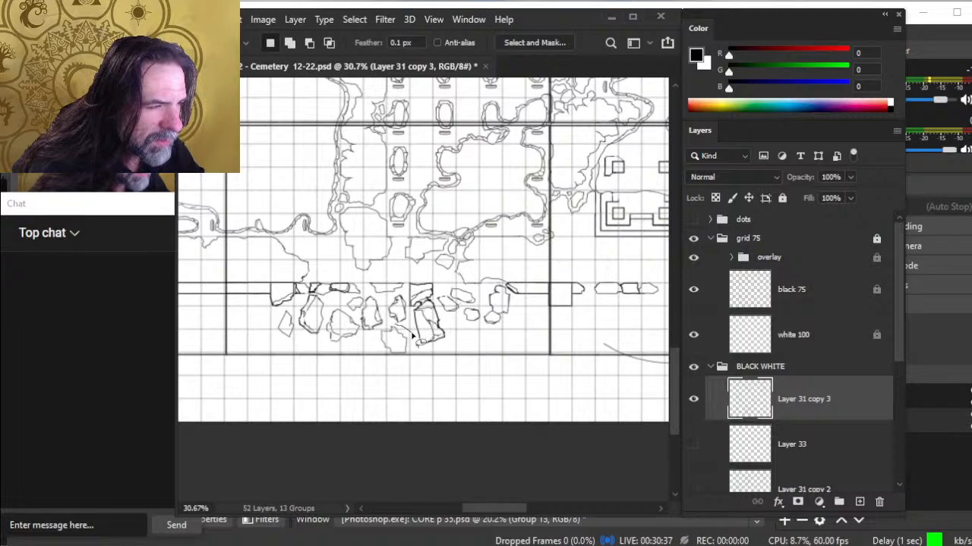
mouse_move(412, 335)
left_mouse_down()
mouse_move(409, 352)
mouse_move(412, 341)
mouse_move(468, 349)
mouse_move(464, 338)
left_mouse_up()
key("v")
Move the small round stone to the open spot left of the dark slab and the blocky stone up beside the rightmost pair
key("l")
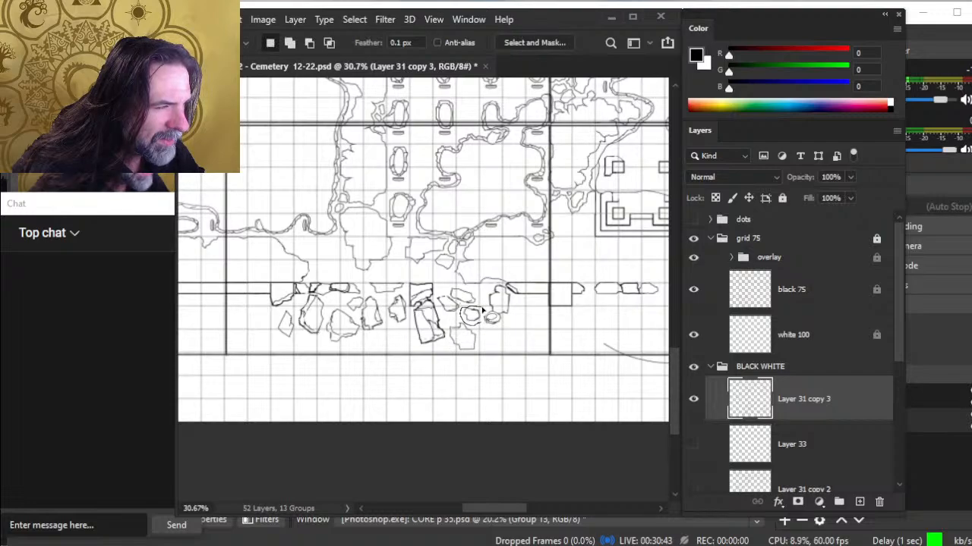
key("v")
left_click_drag(473, 315, 398, 338)
key("l")
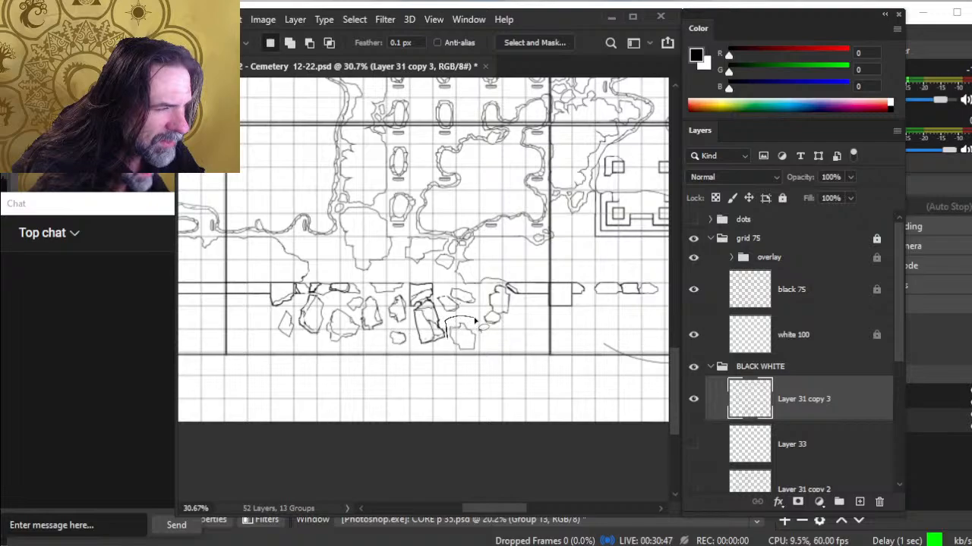
left_click_drag(476, 321, 486, 341)
key("v")
left_click_drag(462, 339, 466, 326)
left_click_drag(466, 326, 476, 333)
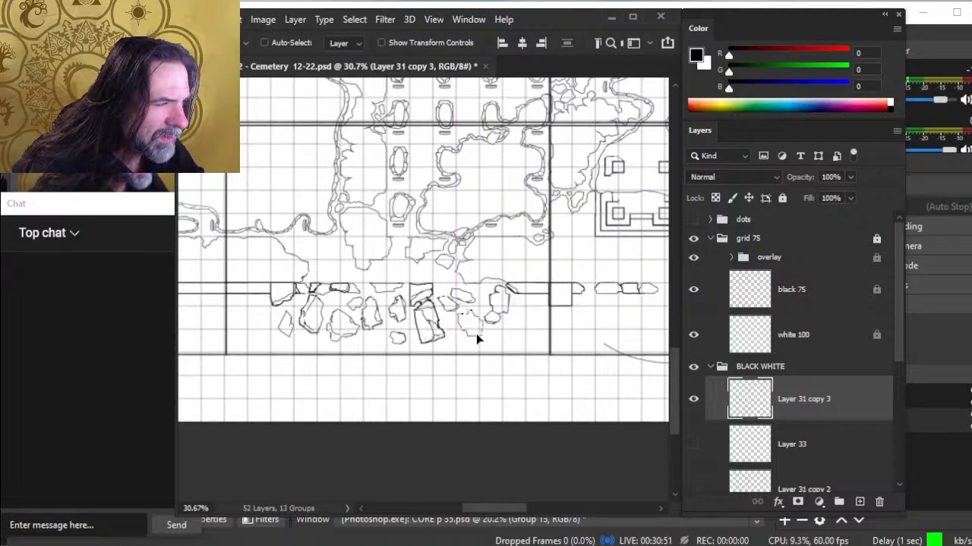
Rotate the blocky stone slightly with Free Transform and apply the change
key("l")
right_click(450, 286)
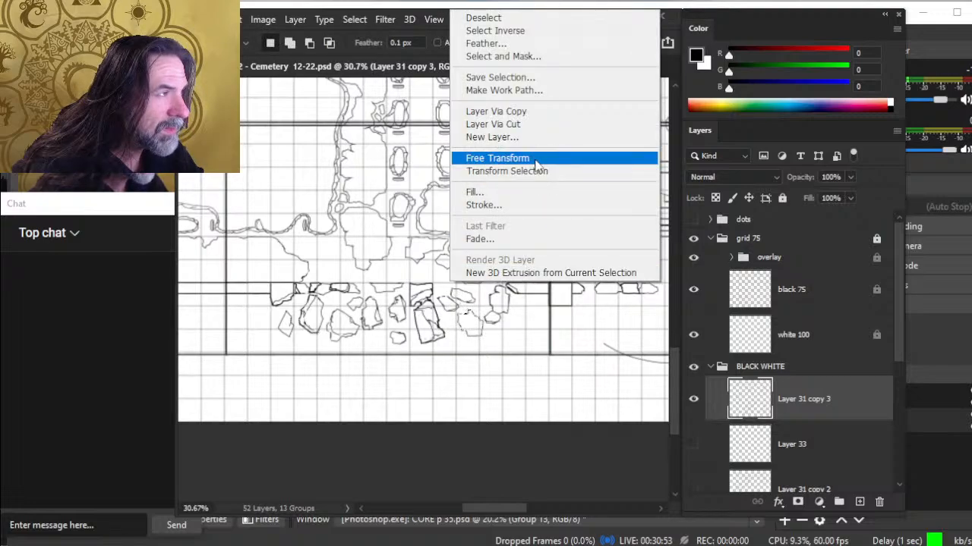
left_click(535, 158)
left_click_drag(535, 158, 553, 212)
key("Return")
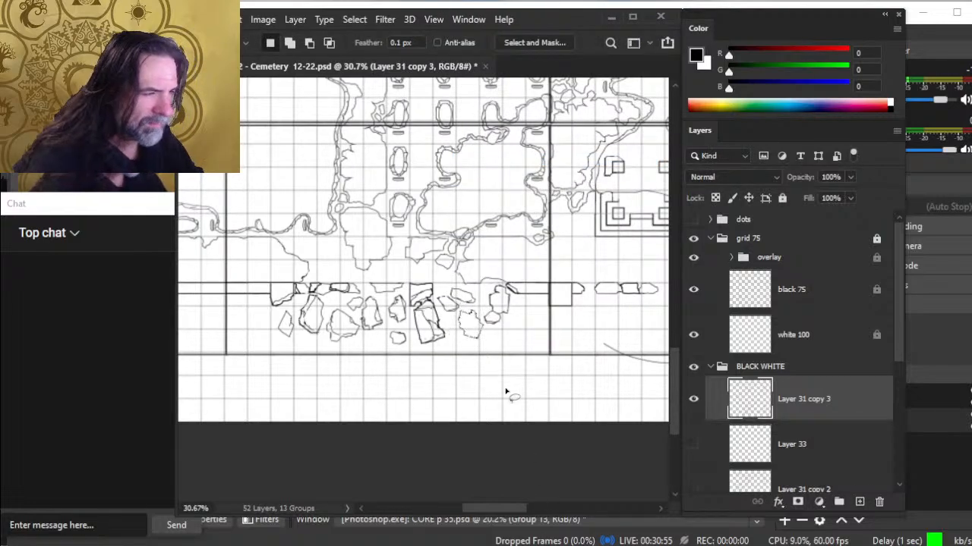
Nudge the two small stones right of the dark slab toward the wall, reposition the blocky stone below them, and deselect
mouse_move(469, 294)
left_mouse_down()
mouse_move(446, 286)
mouse_move(476, 296)
left_mouse_up()
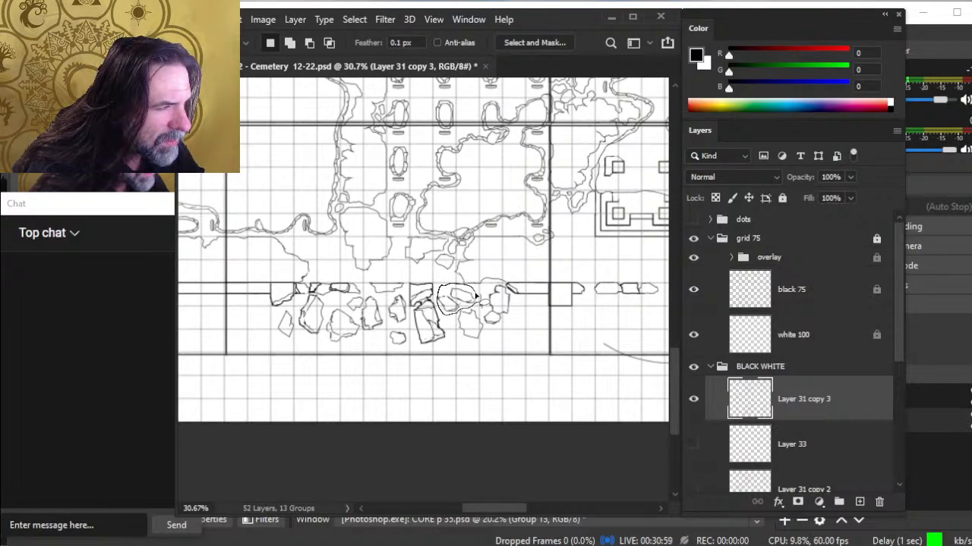
key("v")
mouse_move(475, 296)
left_mouse_down()
mouse_move(464, 296)
mouse_move(491, 322)
mouse_move(478, 307)
mouse_move(479, 322)
mouse_move(487, 306)
mouse_move(471, 315)
mouse_move(482, 343)
left_mouse_up()
key("l")
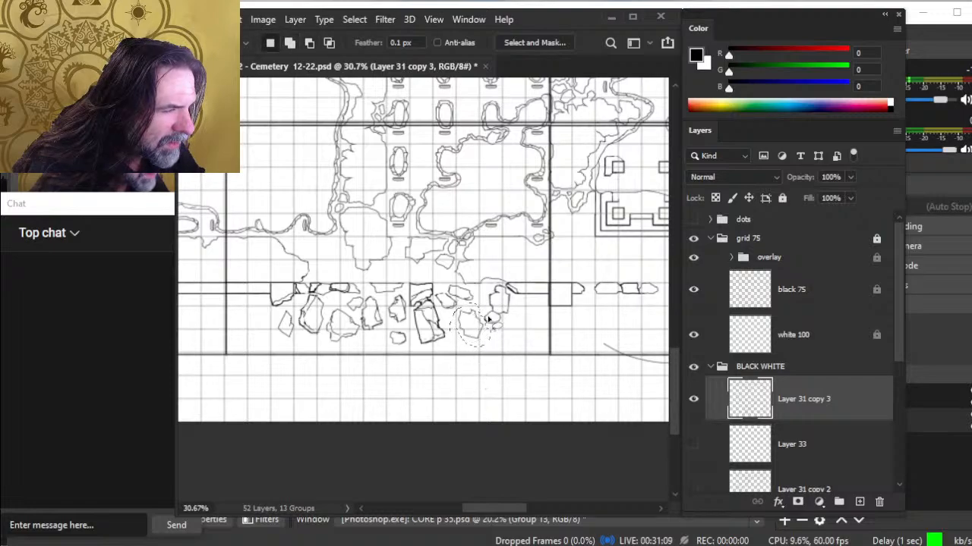
mouse_move(493, 311)
left_mouse_down()
mouse_move(482, 318)
mouse_move(487, 334)
mouse_move(504, 328)
mouse_move(483, 324)
mouse_move(486, 338)
mouse_move(466, 328)
left_mouse_up()
key("ctrl+d")
Erase the small outlying stone at the far left of the rubble with a 50 px eraser
key("z")
left_click_drag(521, 378, 475, 345)
left_click_drag(380, 299, 395, 301)
key("b")
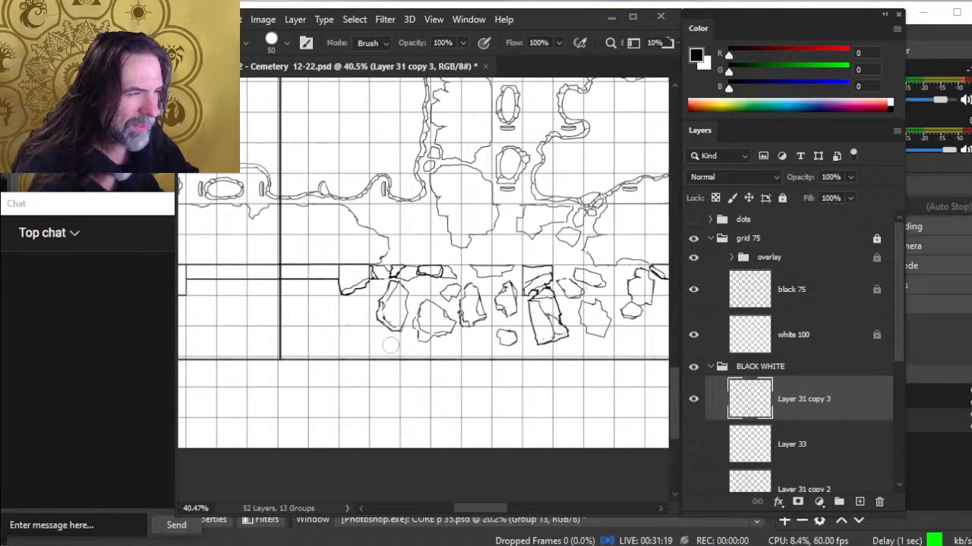
Darken the outline of the leftmost large rubble stone with the 3 px brush, cleaning its edges with the eraser
key("z")
left_click_drag(488, 358, 399, 353)
left_click_drag(511, 346, 444, 322)
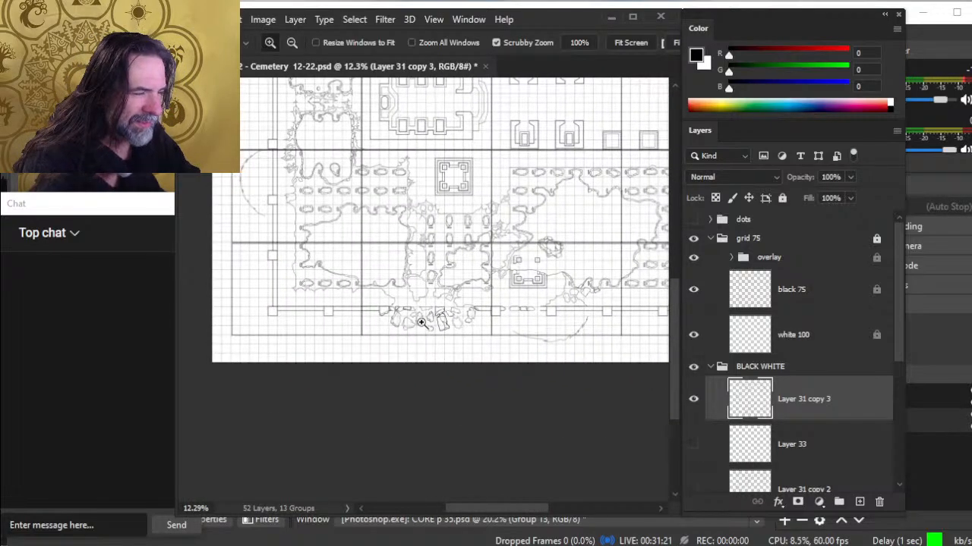
left_click_drag(386, 321, 397, 345)
key("b")
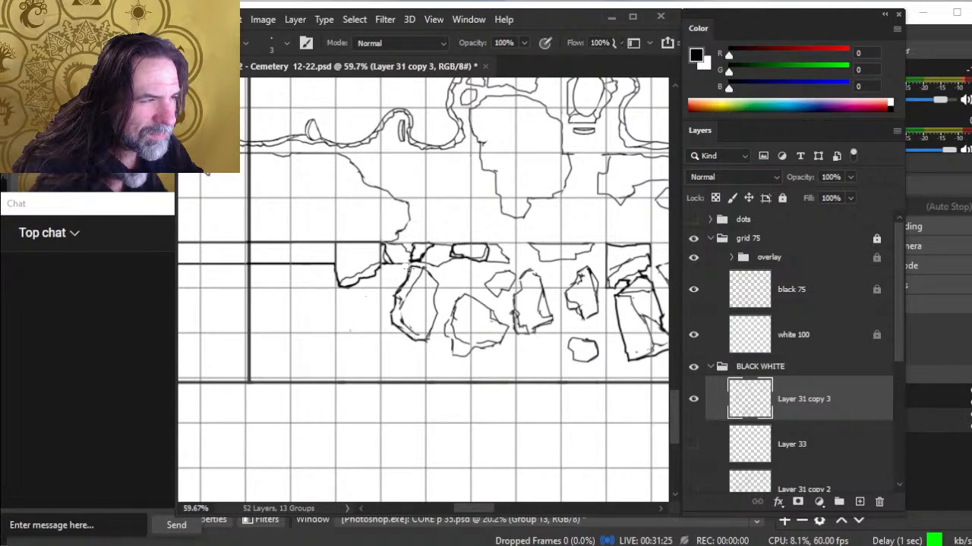
key("e")
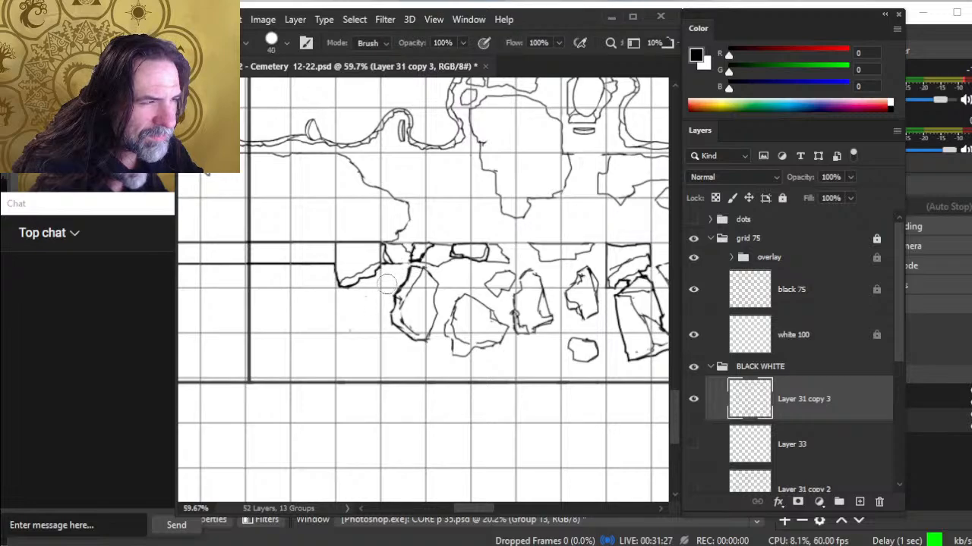
key("b")
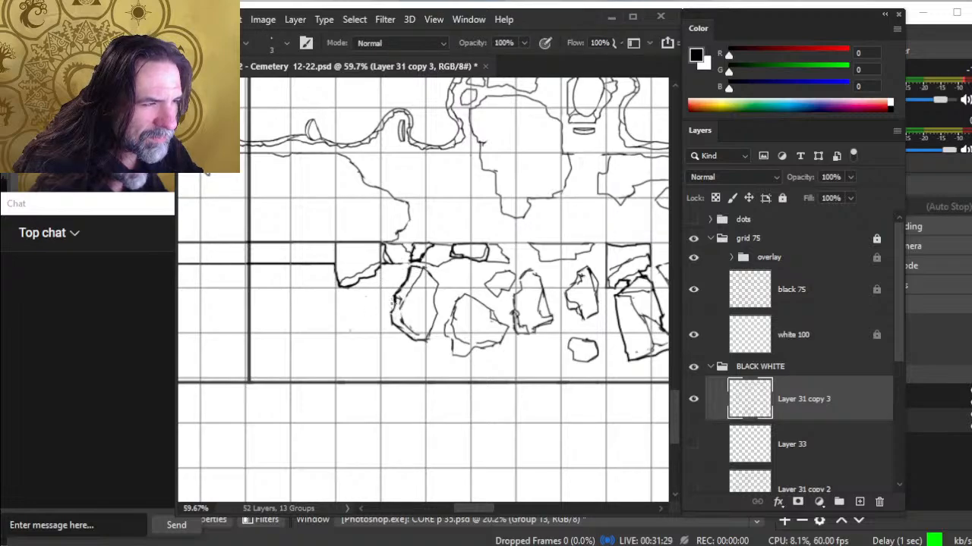
key("e")
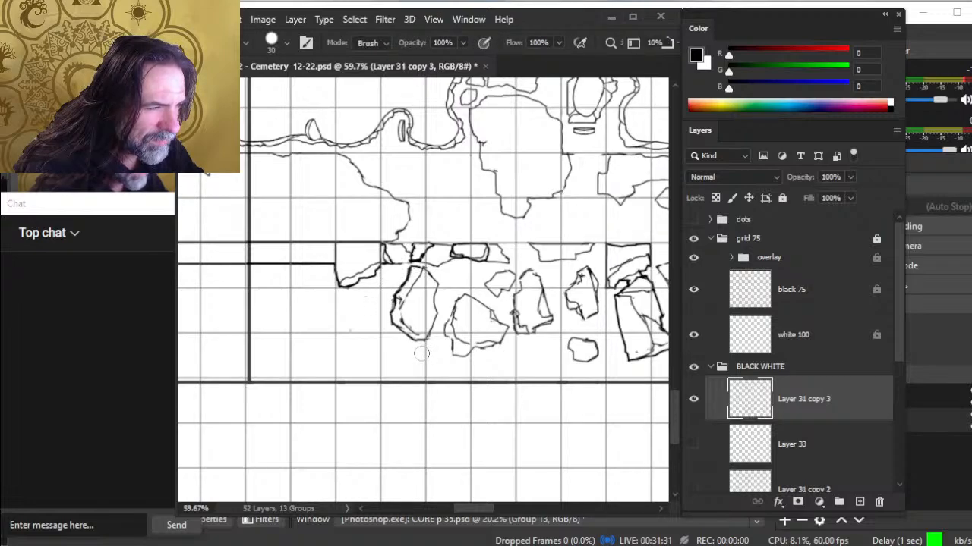
key("b")
left_click_drag(423, 342, 431, 331)
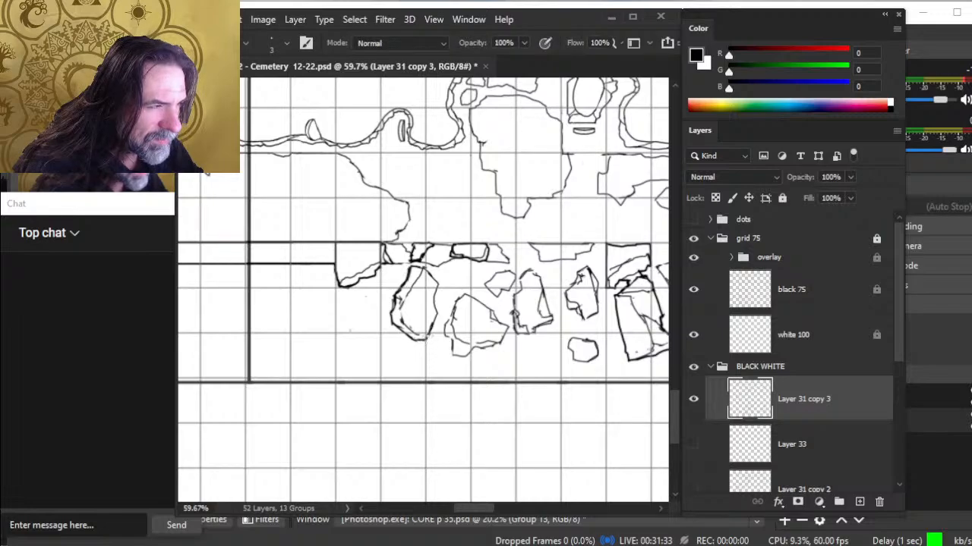
key("e")
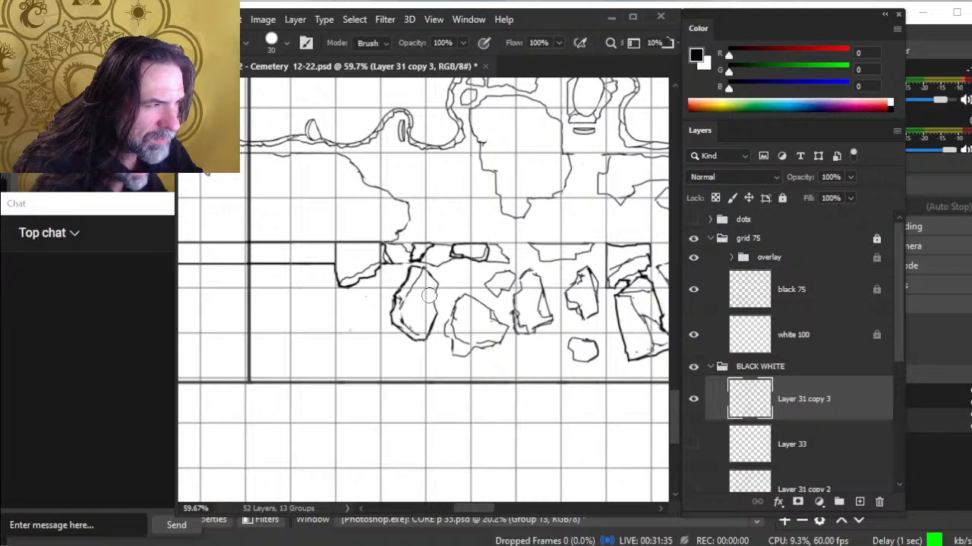
Darken the outline of the second large rubble stone with the 3 px brush, trimming its edges with a 15 px eraser
key("b")
key("e")
key("bracketleft")
key("bracketleft")
key("bracketleft")
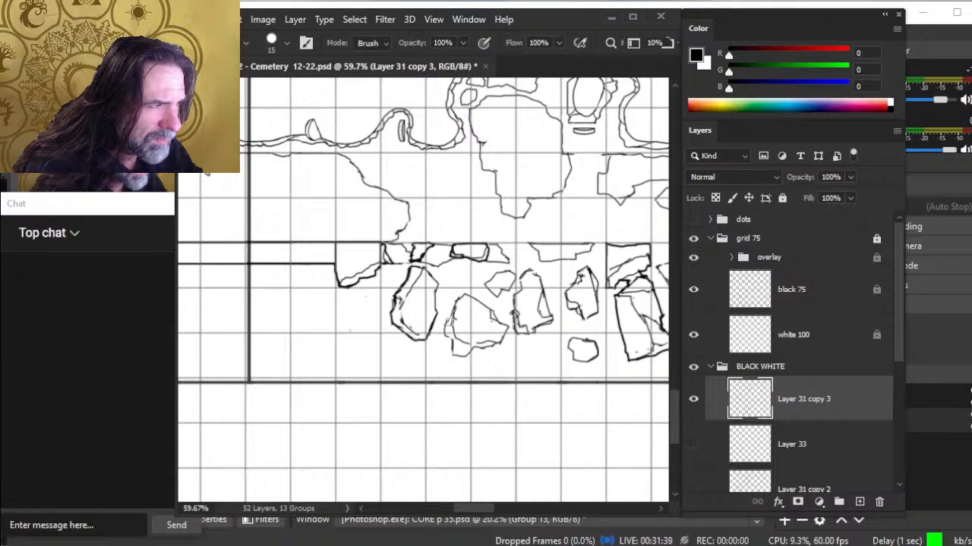
key("b")
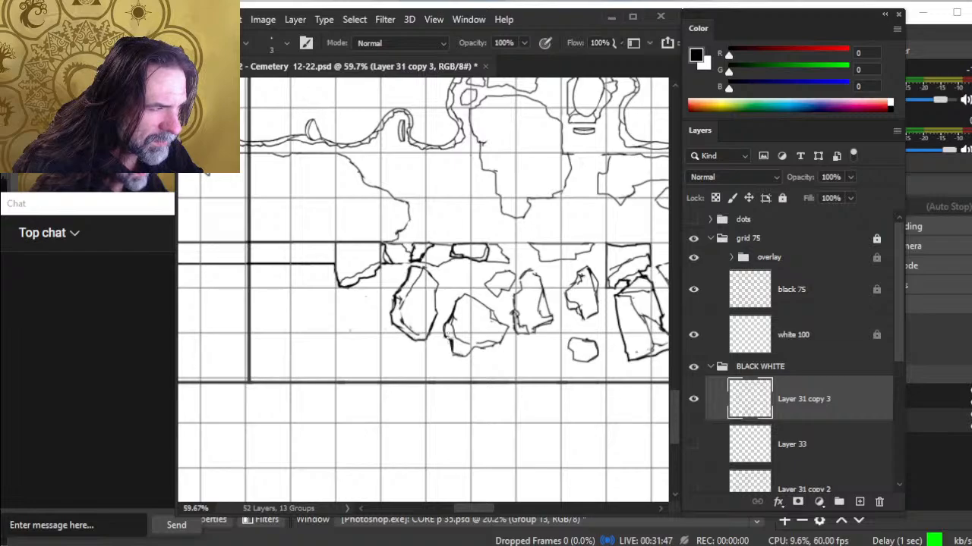
key("e")
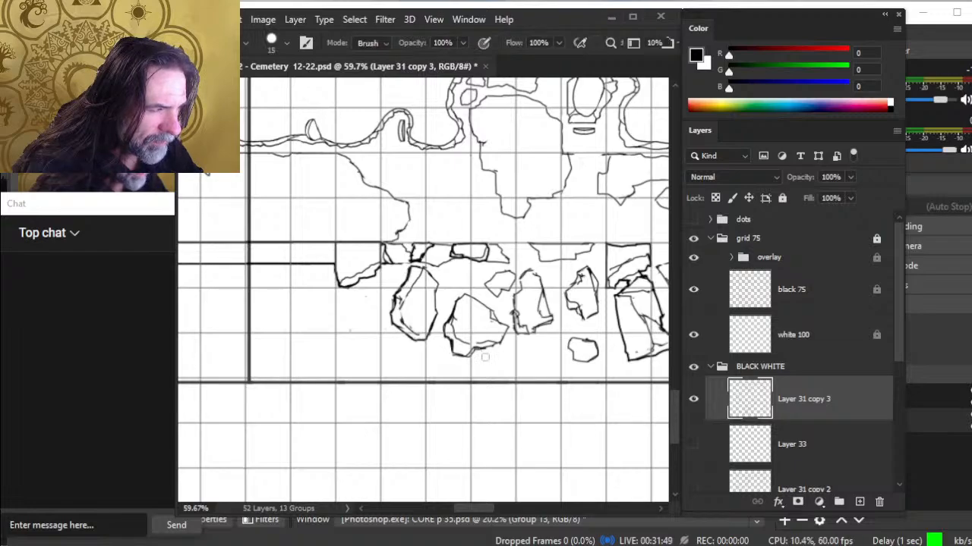
key("b")
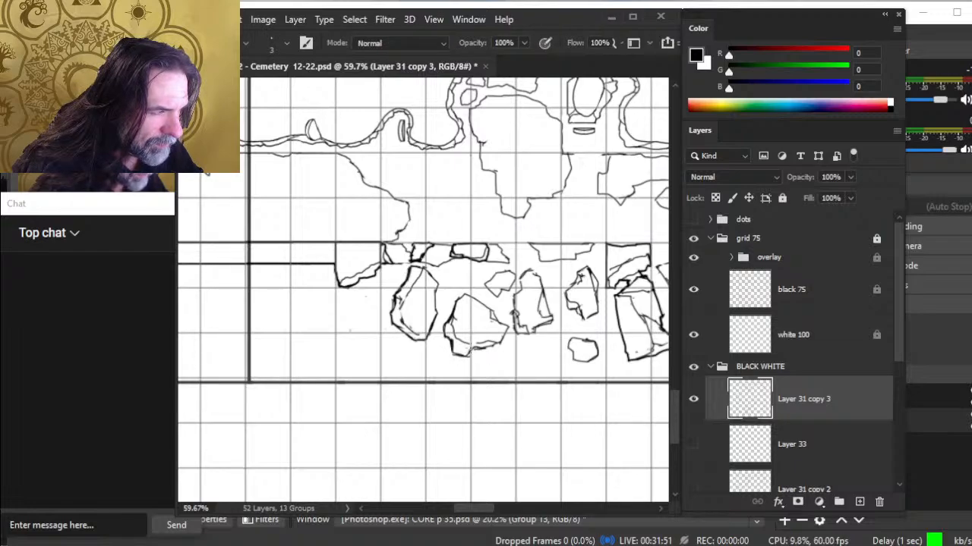
key("e")
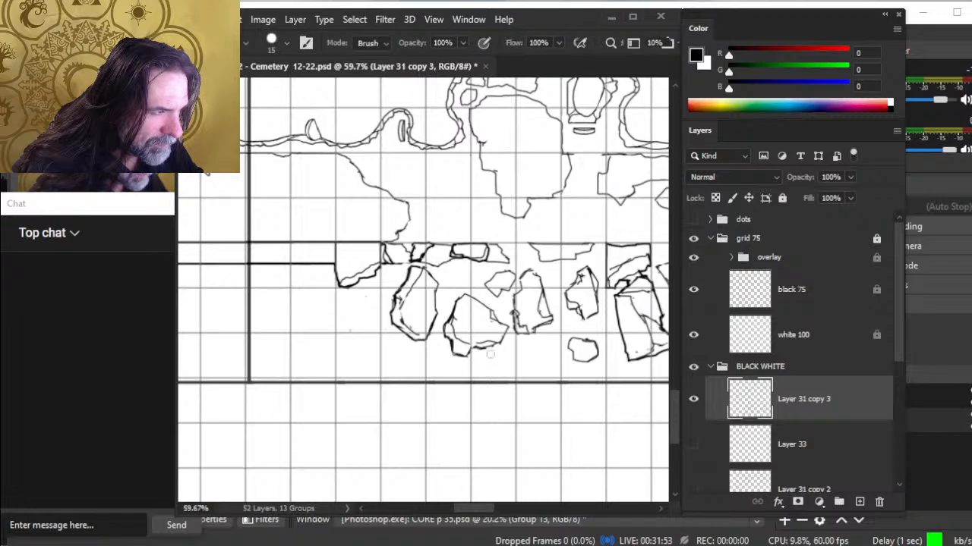
key("b")
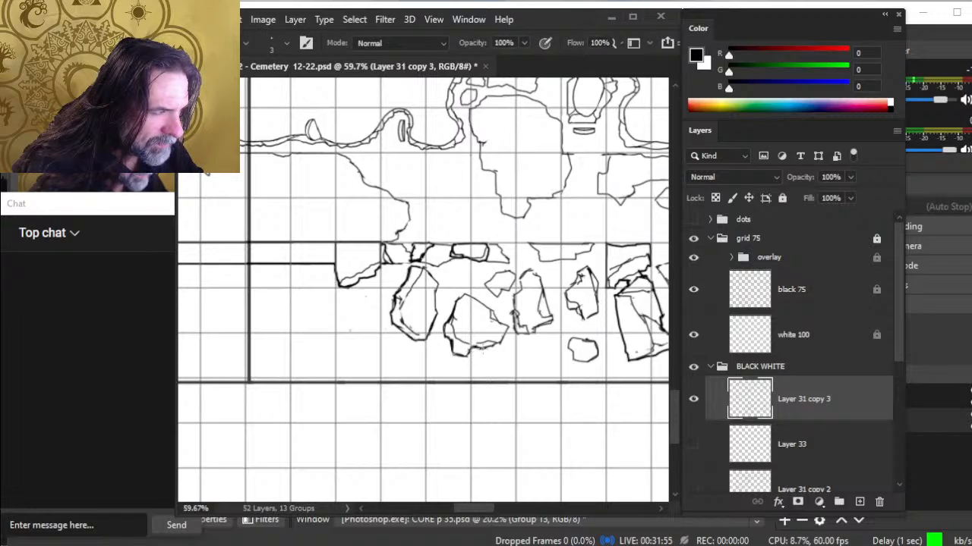
Erase the second stone's protruding bottom corner and redraw its lower edge higher with the 4 px brush, cleaning up stray marks
key("e")
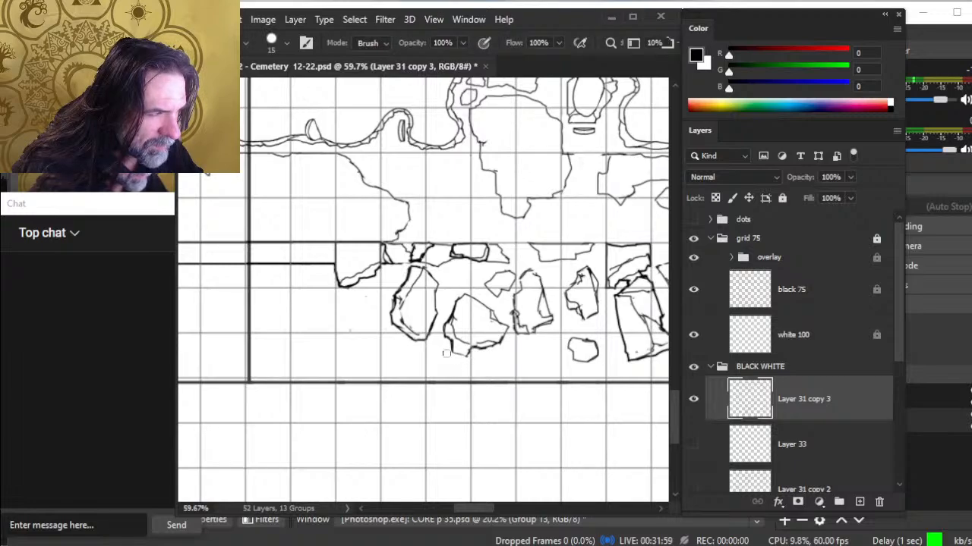
key("b")
key("e")
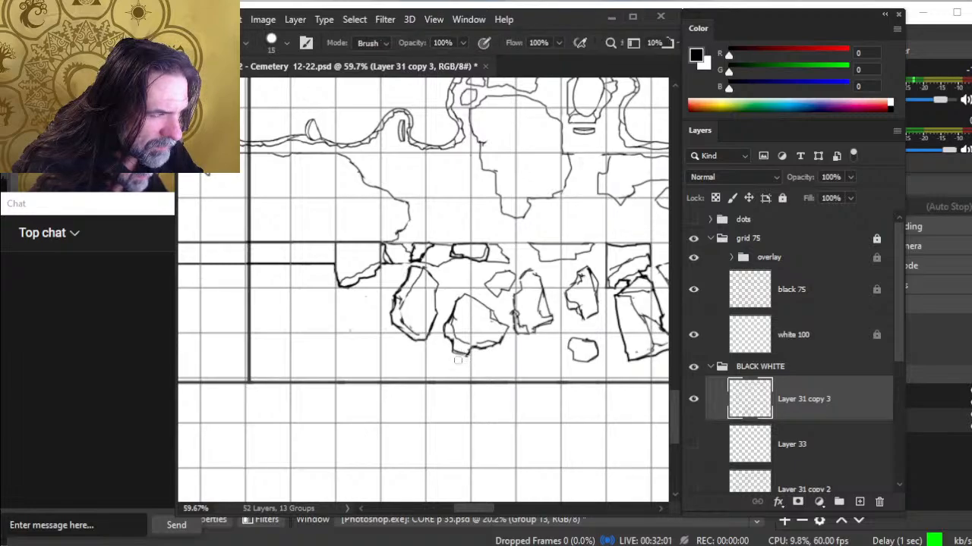
key("b")
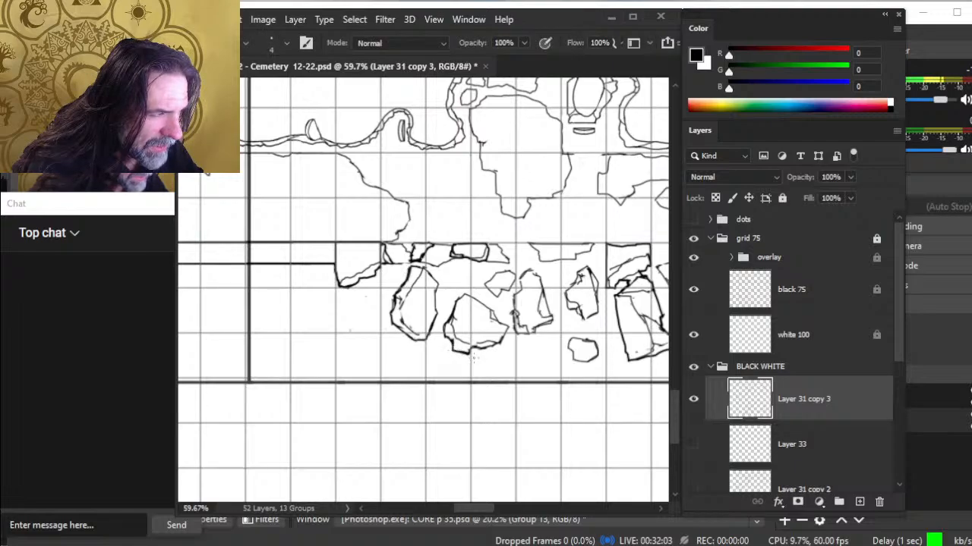
key("e")
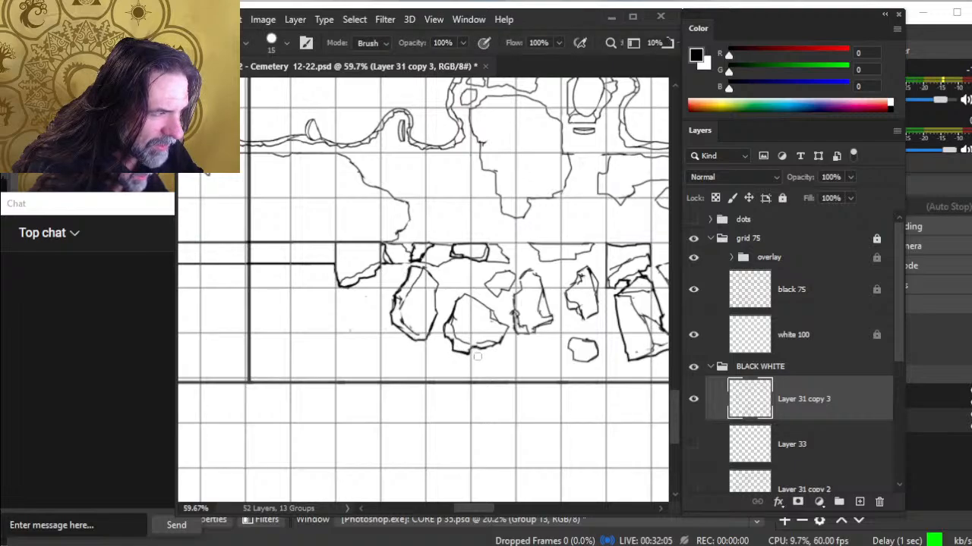
key("b")
key("e")
key("b")
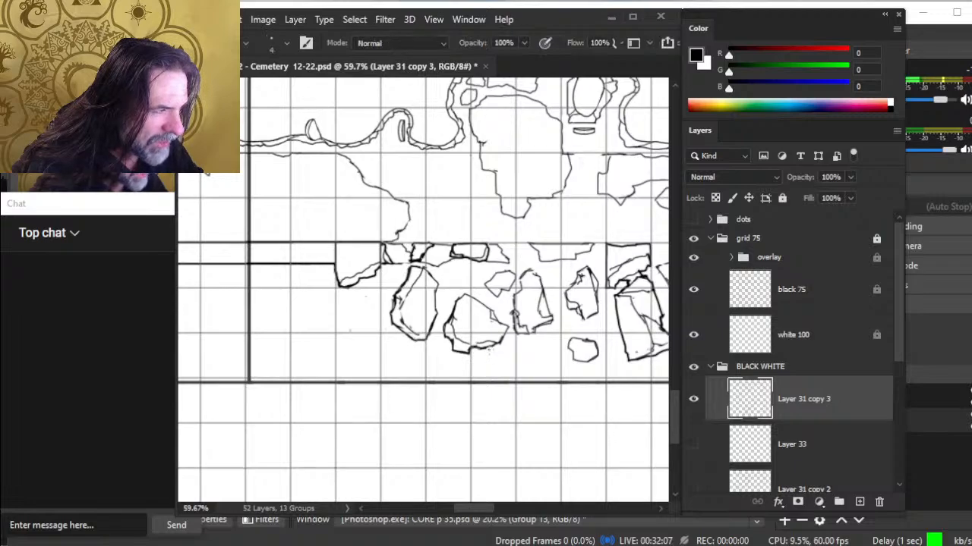
key("e")
key("b")
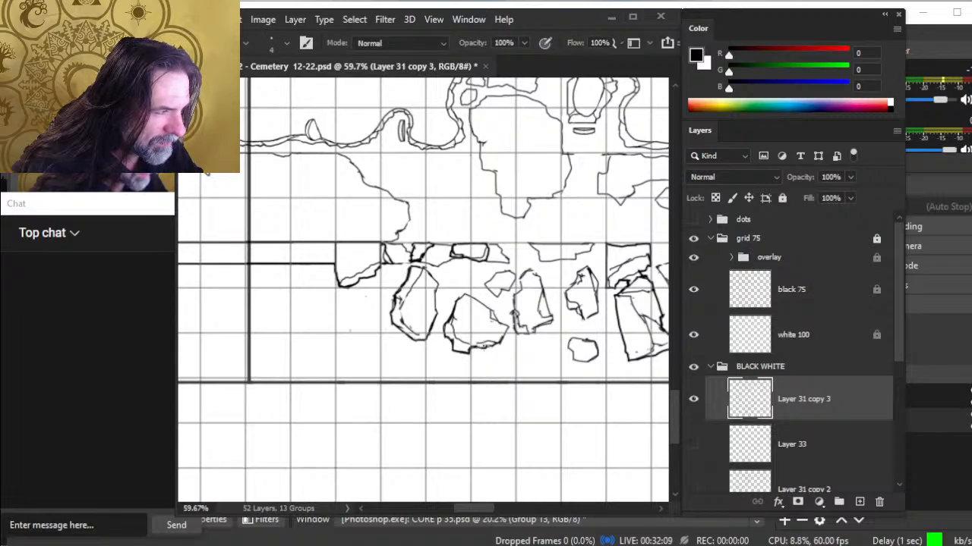
key("e")
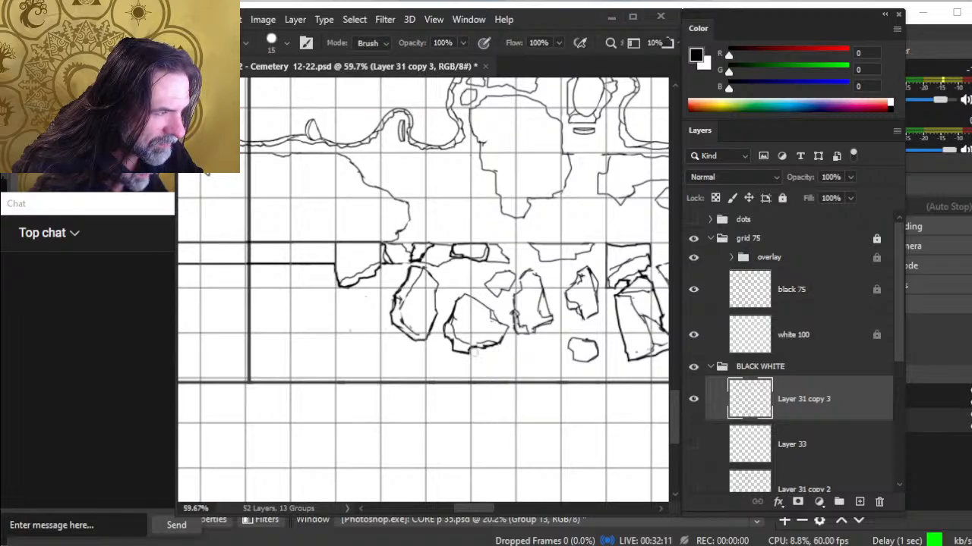
key("b")
key("e")
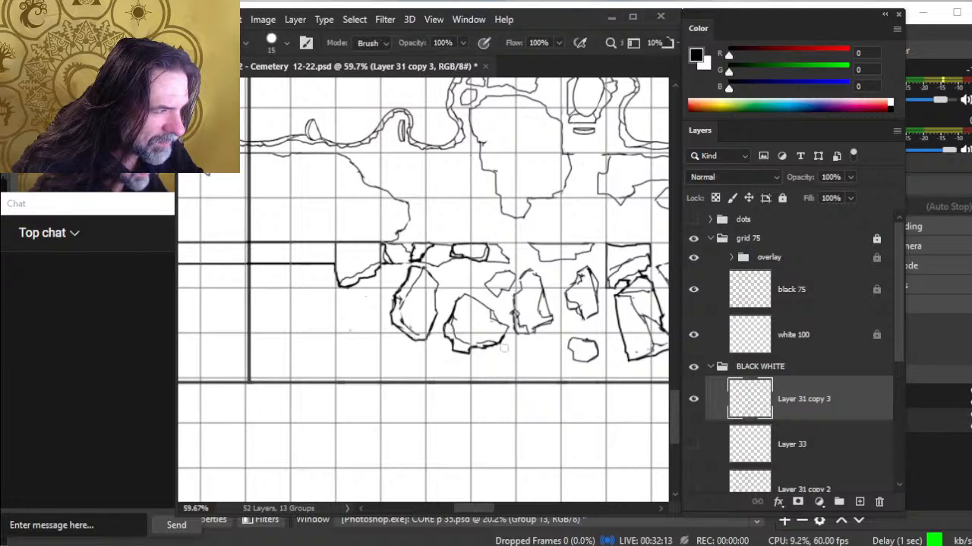
Thicken the lower-left outline of the leftmost large stone with the 4 px brush and tidy the edge with the eraser
key("b")
key("e")
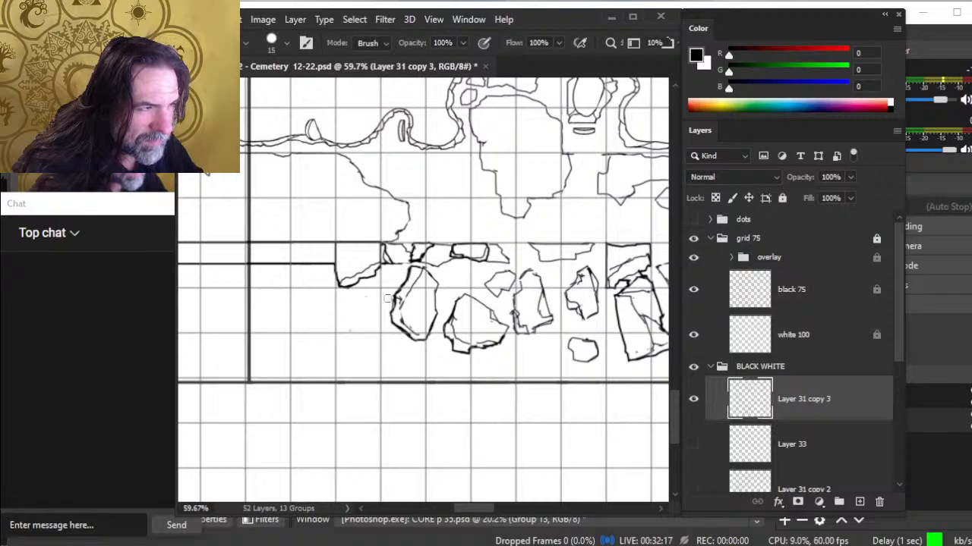
key("b")
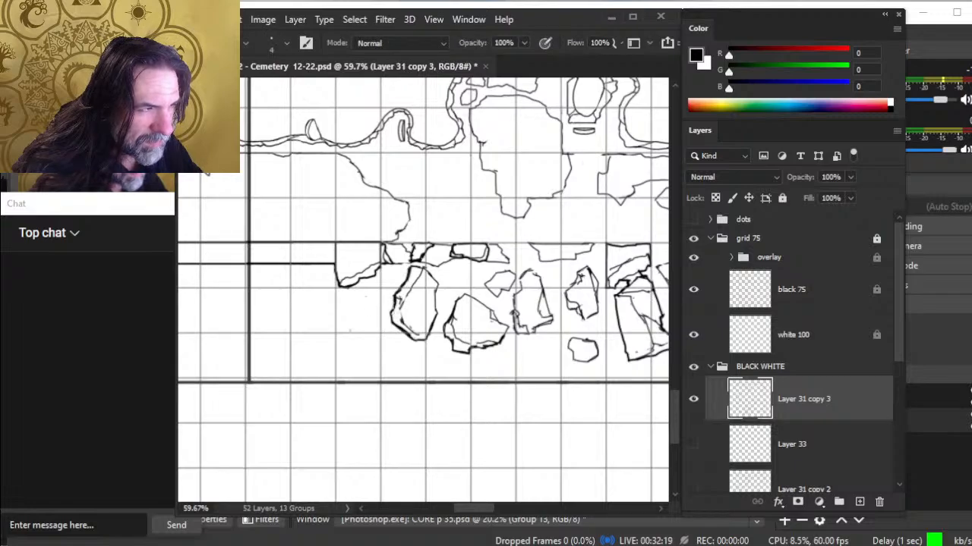
mouse_move(399, 298)
left_mouse_down()
mouse_move(391, 315)
mouse_move(426, 339)
mouse_move(435, 322)
mouse_move(425, 348)
mouse_move(297, 337)
left_mouse_up()
key("e")
key("b")
key("e")
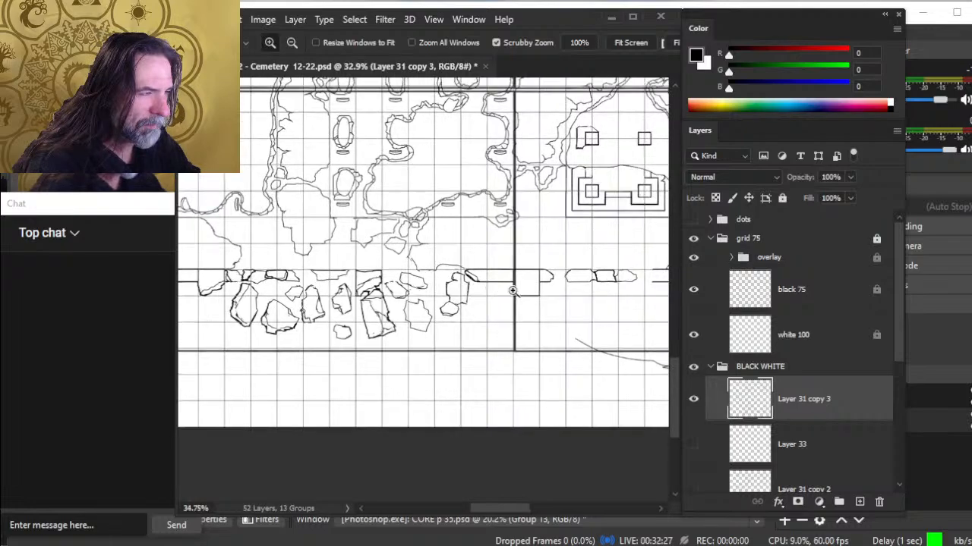
Darken the upper-left outline of the blocky stone beside the intact wall's broken end with the 4 px brush, erasing rough spots
scroll(475, 287, "up", 5)
key("b")
key("e")
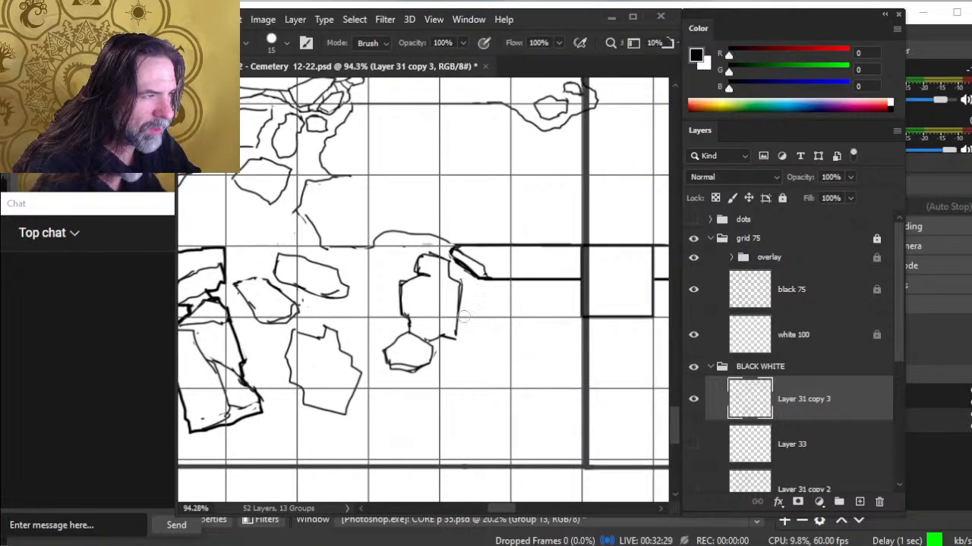
key("b")
key("e")
key("b")
key("e")
mouse_move(444, 260)
left_mouse_down()
mouse_move(422, 252)
mouse_move(429, 256)
left_mouse_up()
key("b")
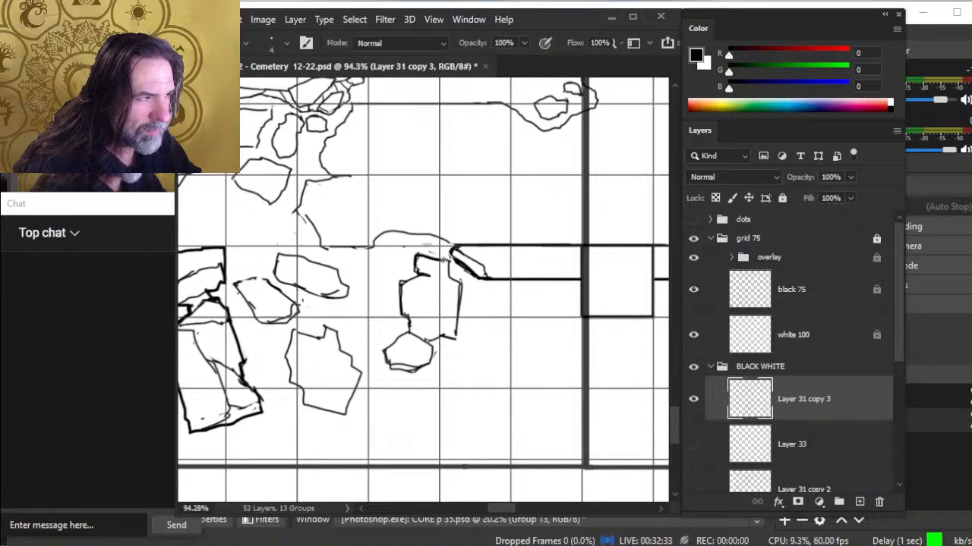
key("e")
key("b")
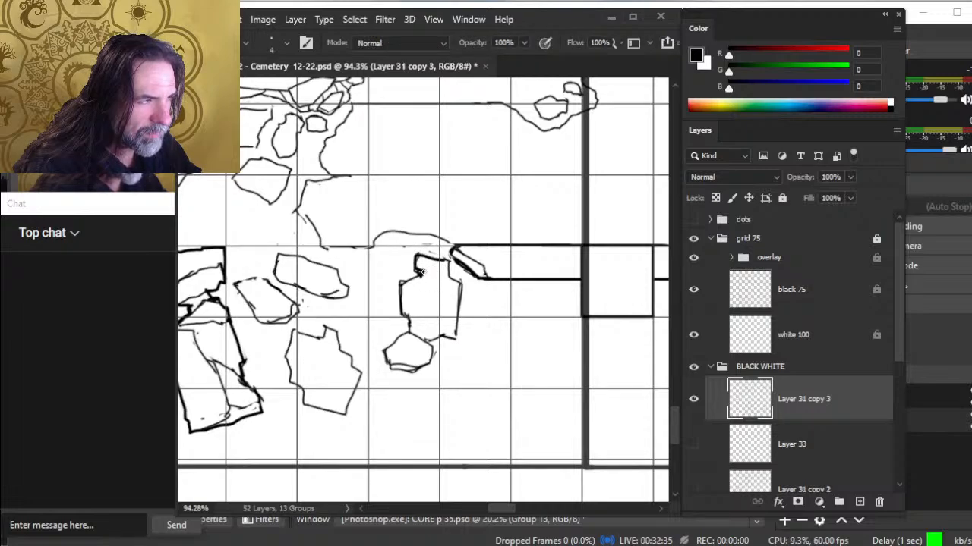
left_click_drag(423, 271, 402, 313)
Trim the blocky stone's right side with an 8 px eraser and redraw that edge slightly farther inward
key("e")
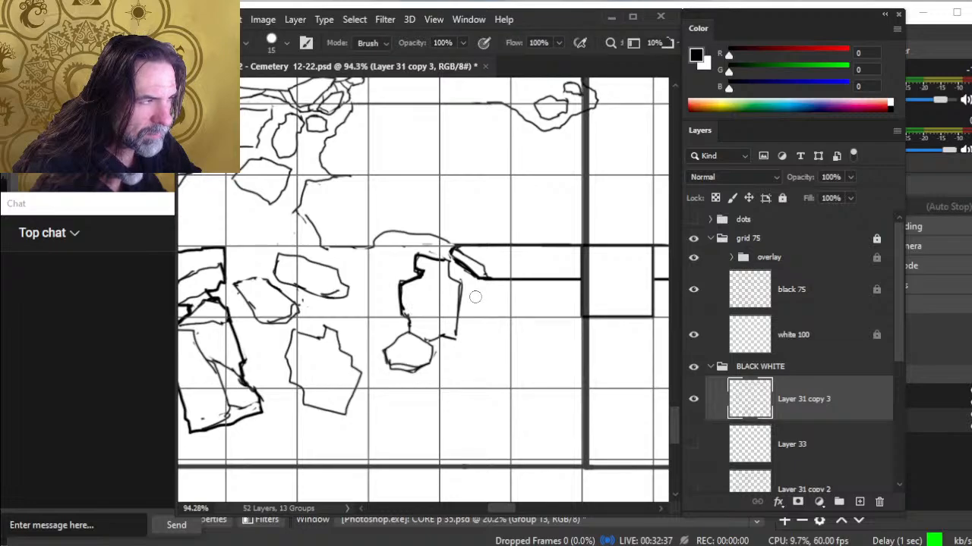
key("bracketleft")
key("bracketleft")
key("bracketleft")
mouse_move(460, 280)
left_mouse_down()
mouse_move(468, 272)
mouse_move(478, 280)
left_mouse_up()
key("b")
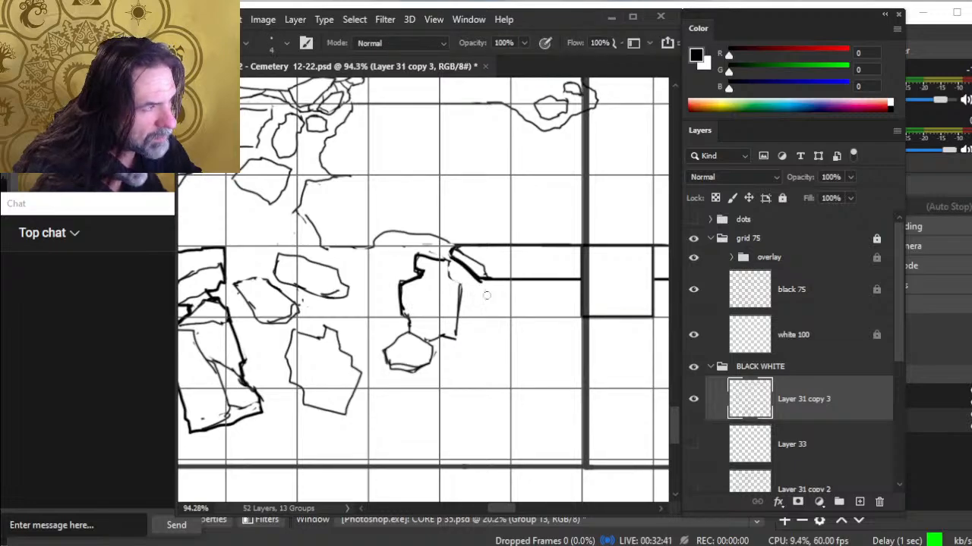
key("e")
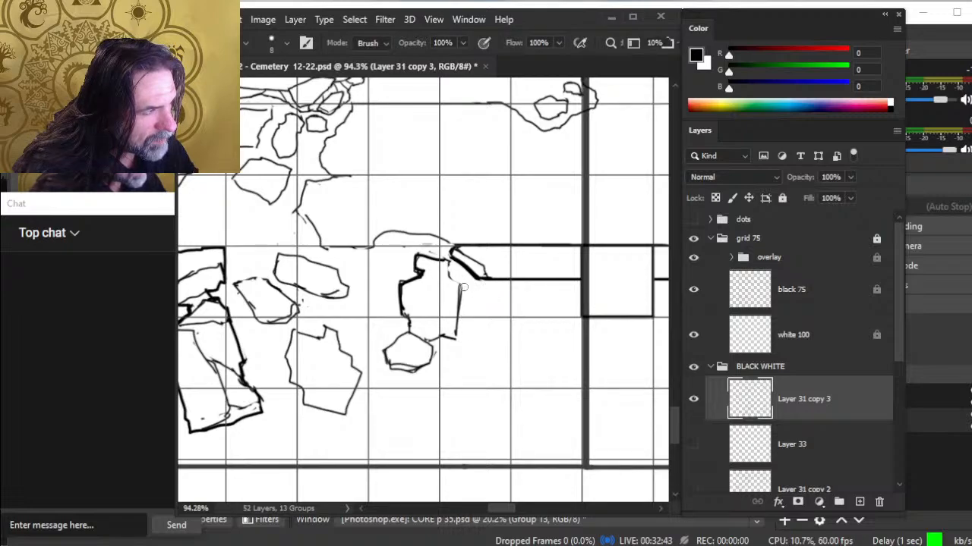
key("b")
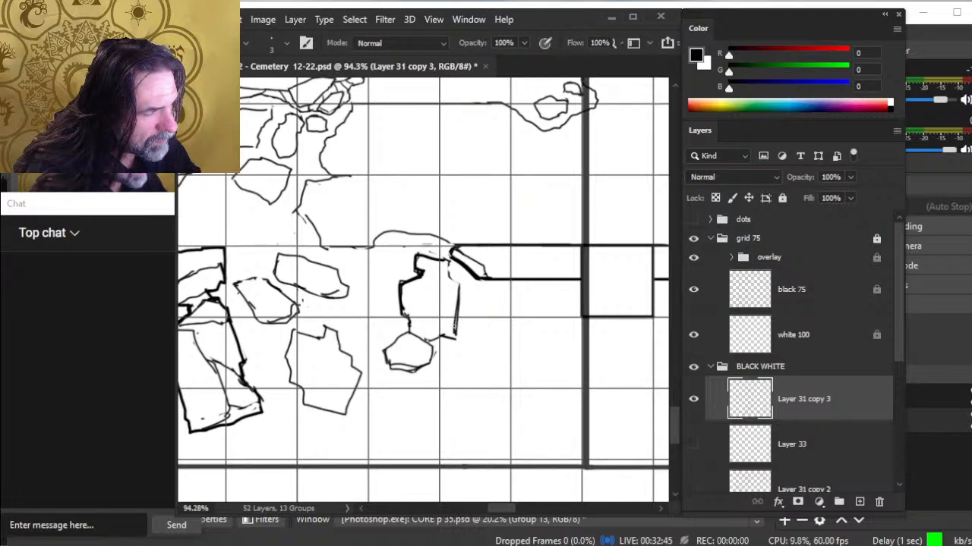
key("e")
mouse_move(457, 293)
left_mouse_down()
mouse_move(448, 340)
mouse_move(458, 292)
left_mouse_up()
key("b")
key("e")
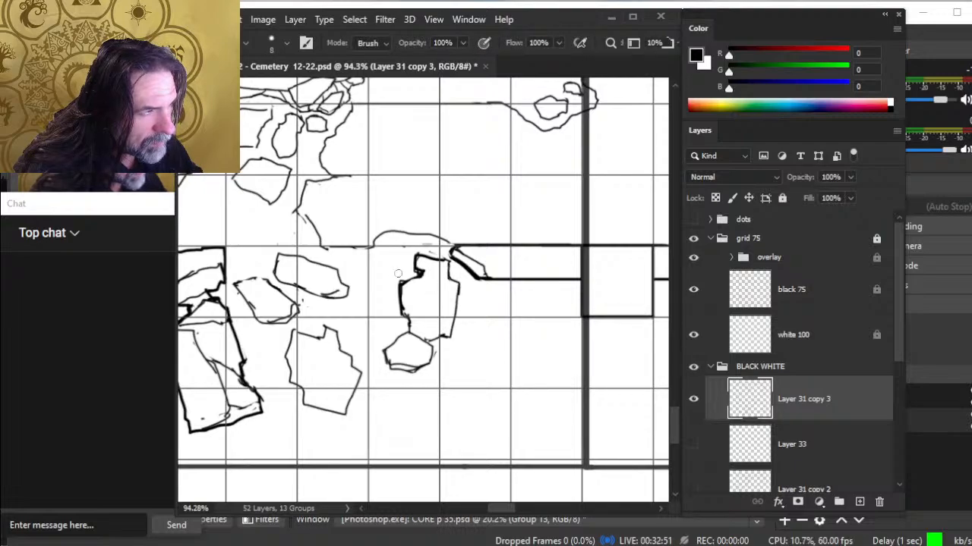
Thin the blocky stone's left edge and redraw its top as a narrower, squared notch using the eraser and 4 px brush
left_click_drag(397, 282, 403, 307)
key("b")
key("e")
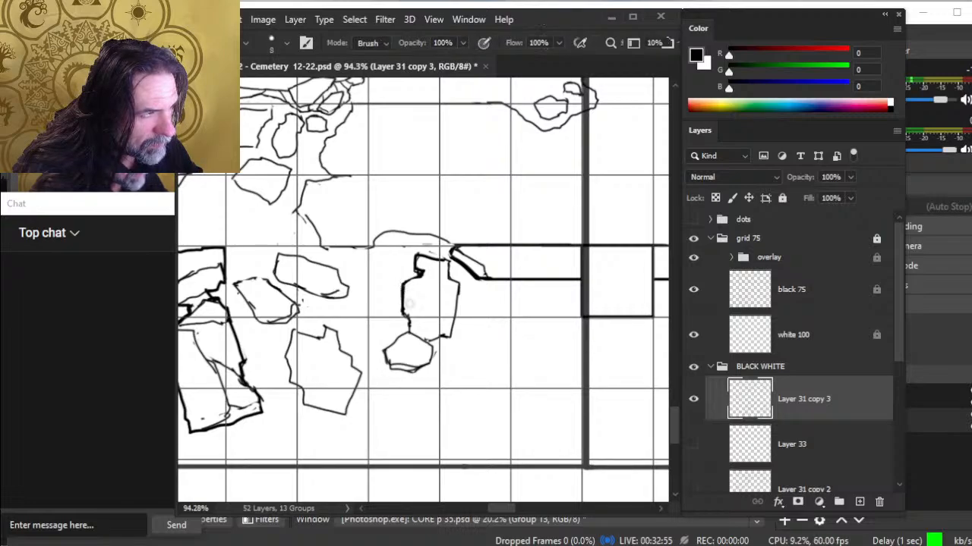
left_click_drag(426, 273, 416, 255)
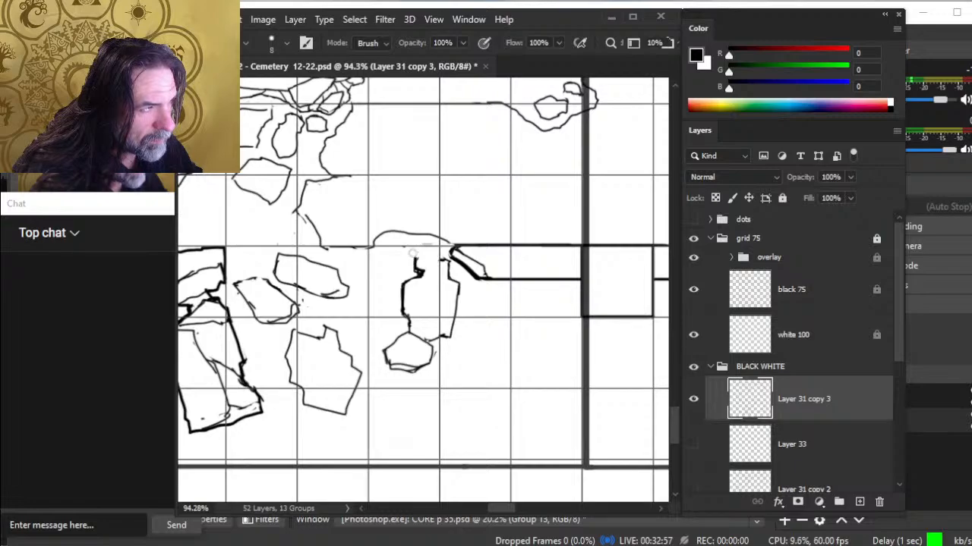
key("b")
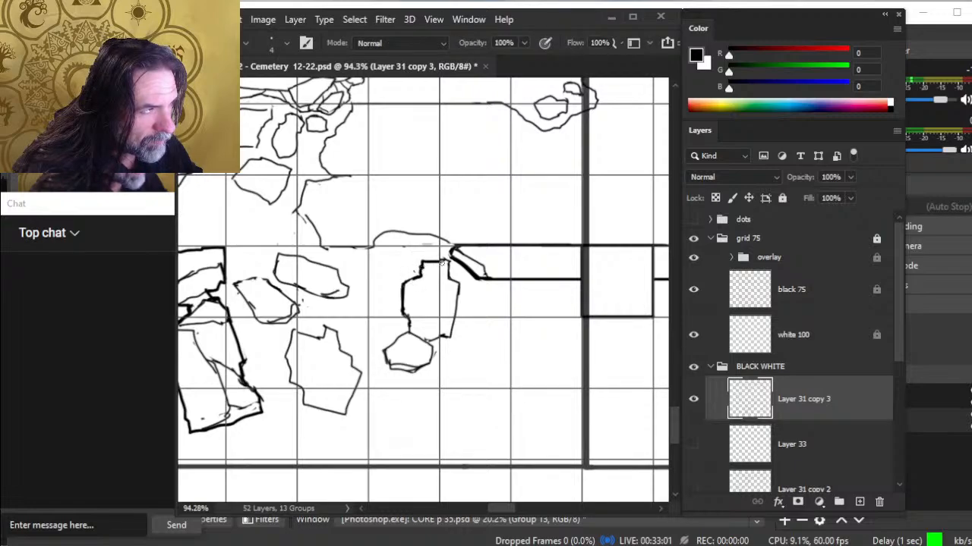
key("e")
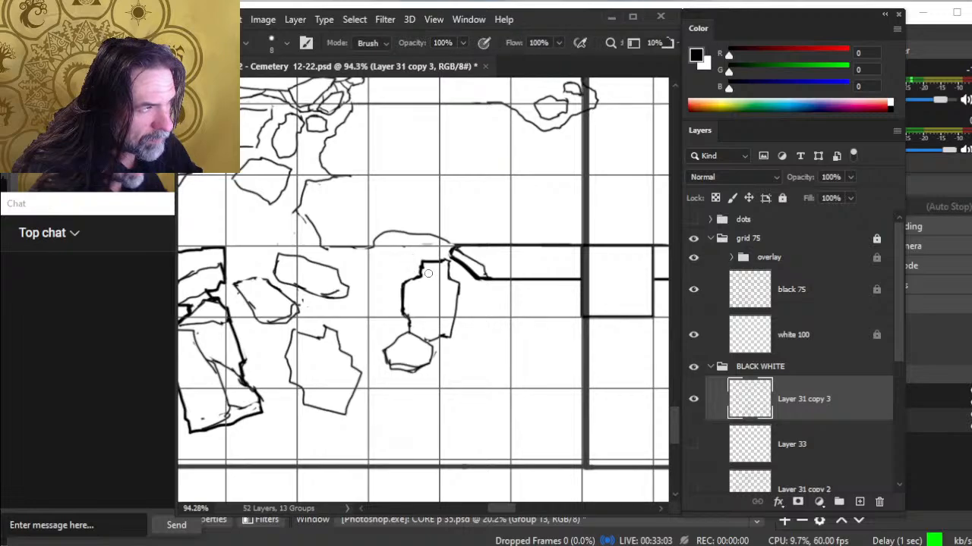
Erase the thick slanted line at the wall's broken end and redraw it thinner with the brush
mouse_move(451, 258)
left_mouse_down()
mouse_move(471, 272)
mouse_move(453, 251)
left_mouse_up()
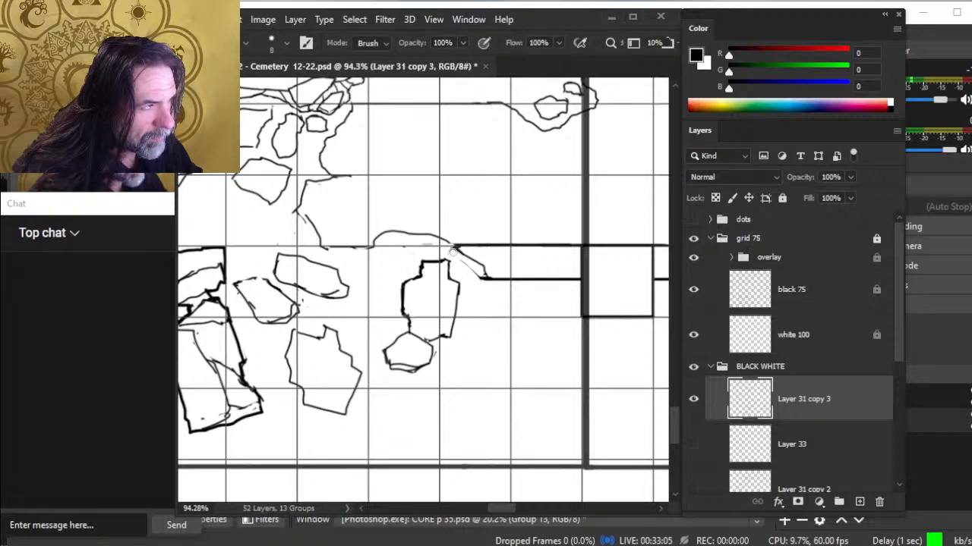
key("b")
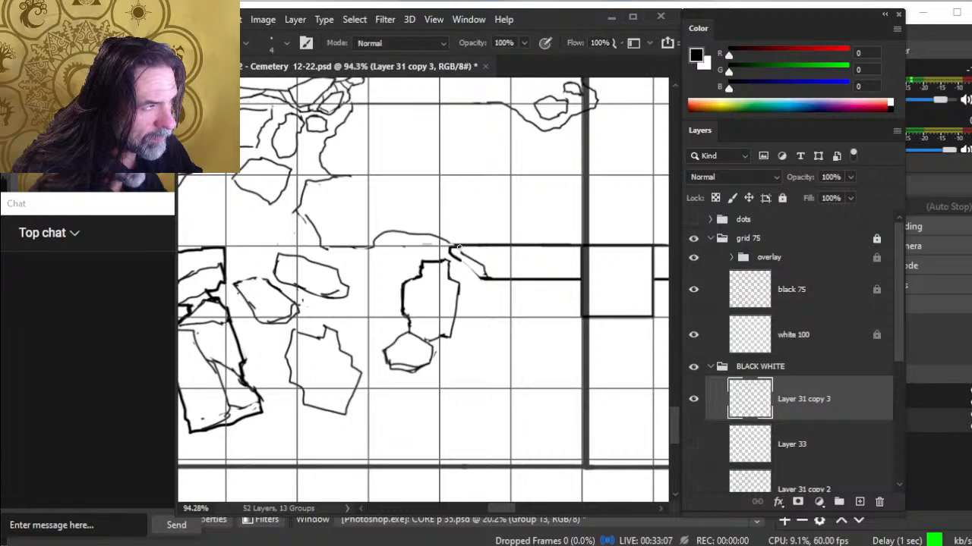
key("e")
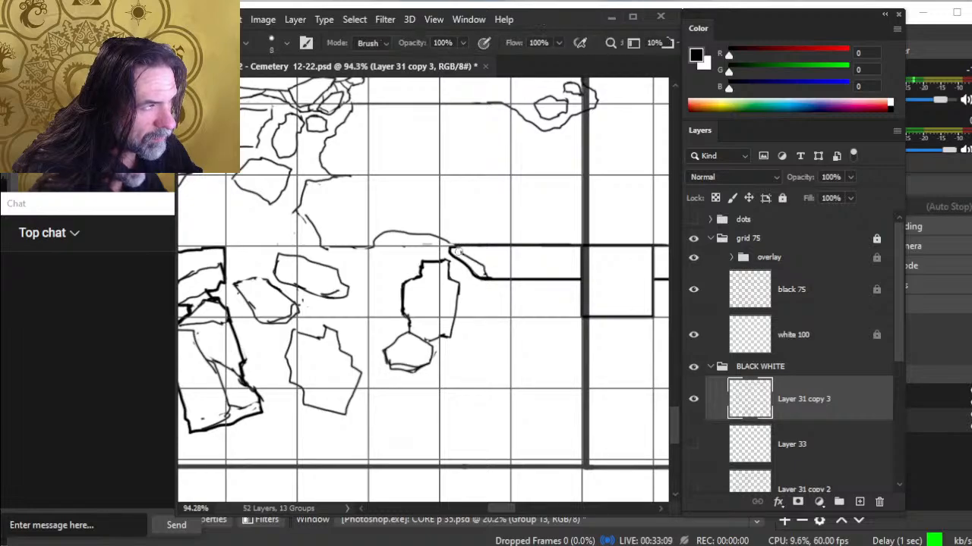
key("b")
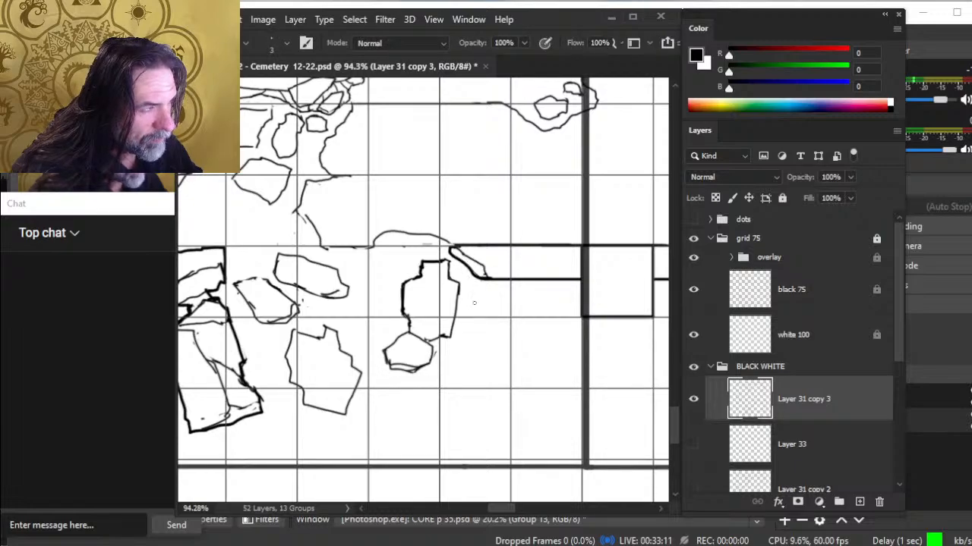
Clean up the tall slab's inner crack lines and lower-right edge, and touch up the thin line below its peak
key("z")
left_click_drag(486, 303, 466, 306)
left_click_drag(509, 350, 560, 359)
left_click_drag(413, 328, 440, 339)
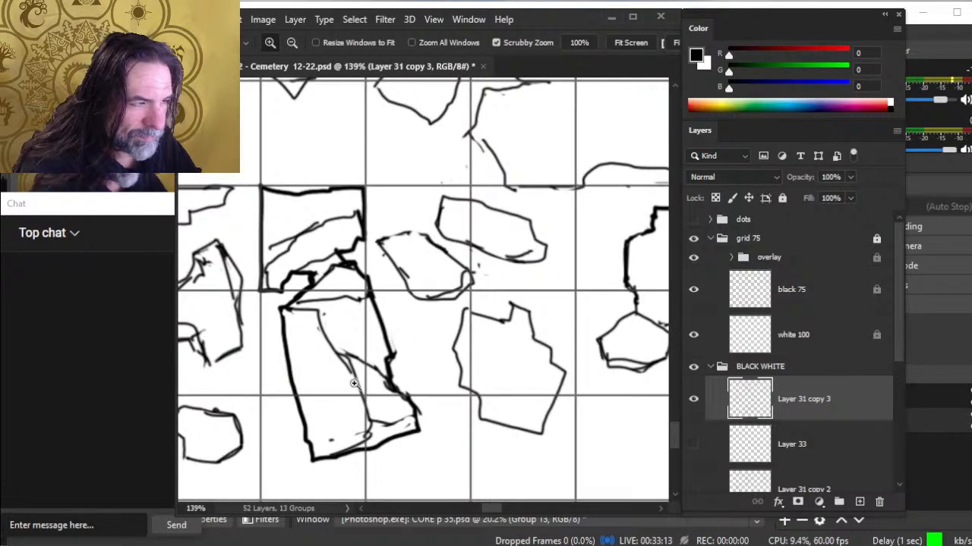
key("e")
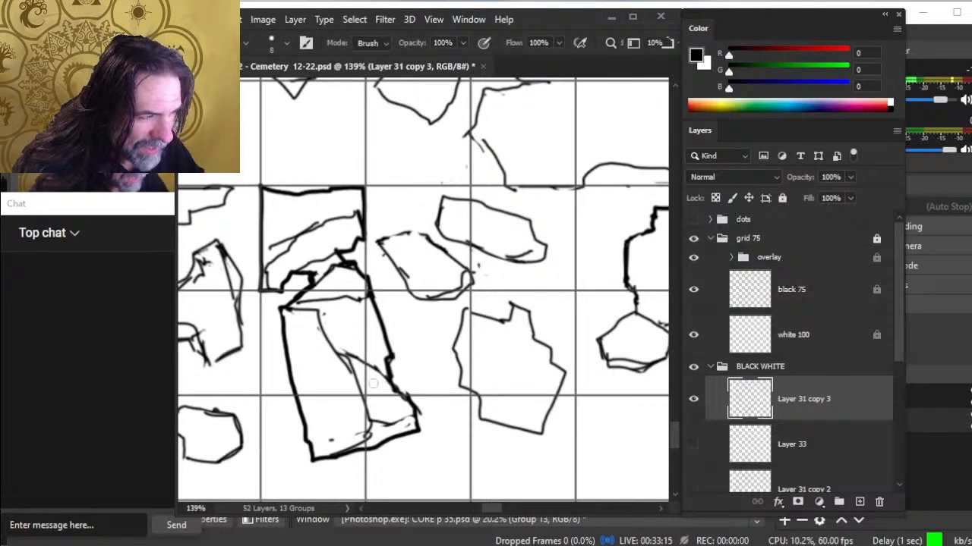
mouse_move(379, 372)
left_mouse_down()
mouse_move(352, 353)
mouse_move(394, 390)
left_mouse_up()
key("b")
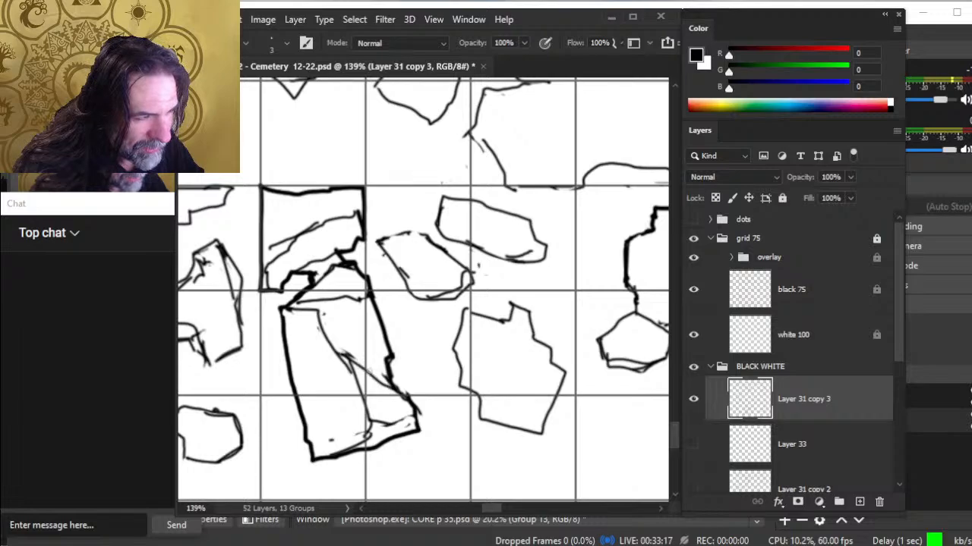
key("e")
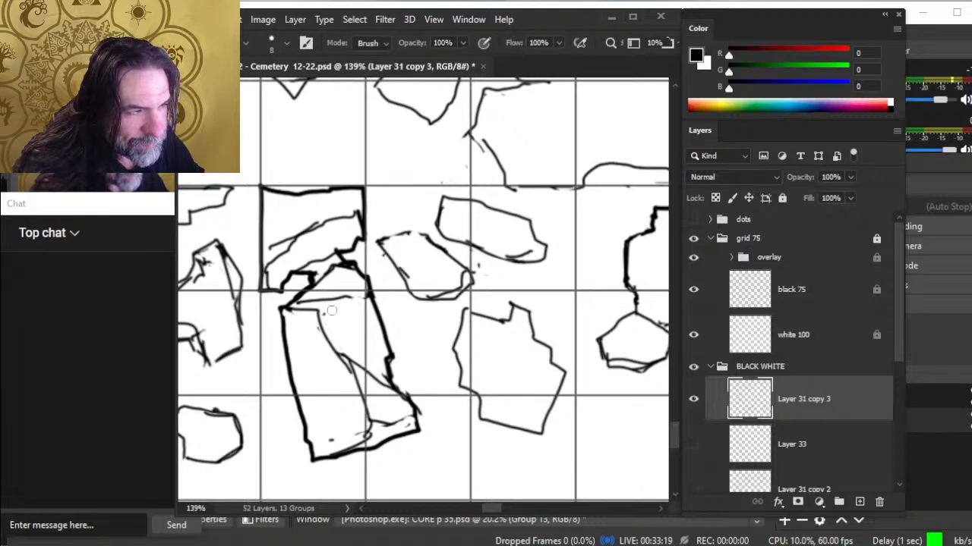
left_click_drag(354, 297, 347, 296)
key("b")
Erase rough marks at the right corner of the rounded stone beside the slab and darken its sloping upper edge
key("e")
left_click_drag(465, 271, 465, 286)
key("b")
key("e")
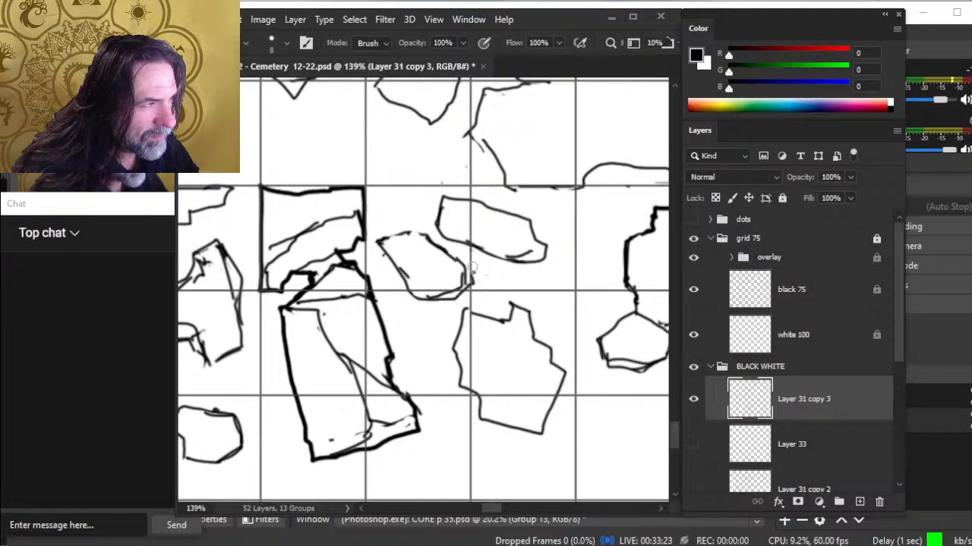
key("b")
left_click_drag(410, 230, 443, 254)
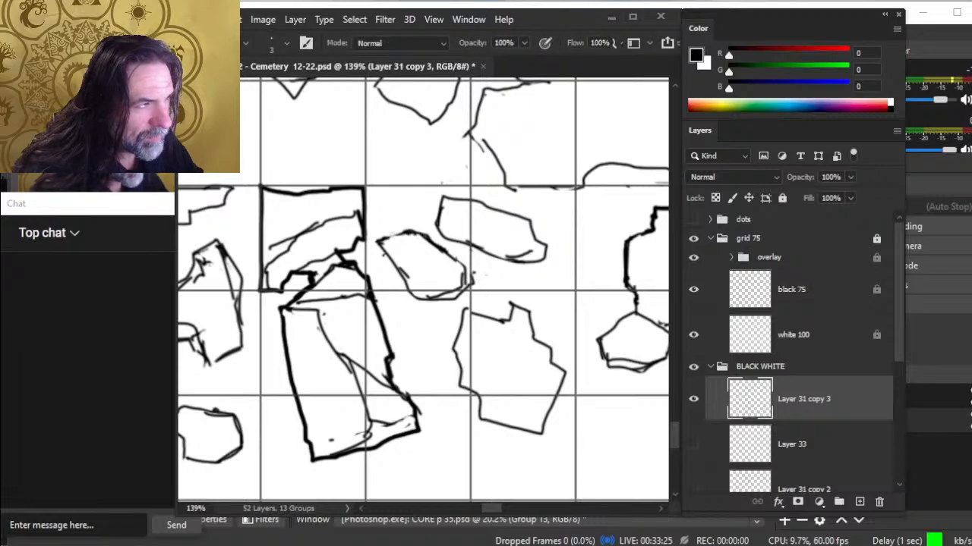
Erase the rounded stone's ragged left edge and redraw it slightly farther inward with the 3 px brush
key("e")
mouse_move(378, 245)
left_mouse_down()
mouse_move(384, 232)
mouse_move(382, 254)
mouse_move(384, 245)
mouse_move(413, 288)
left_mouse_up()
key("b")
key("e")
key("b")
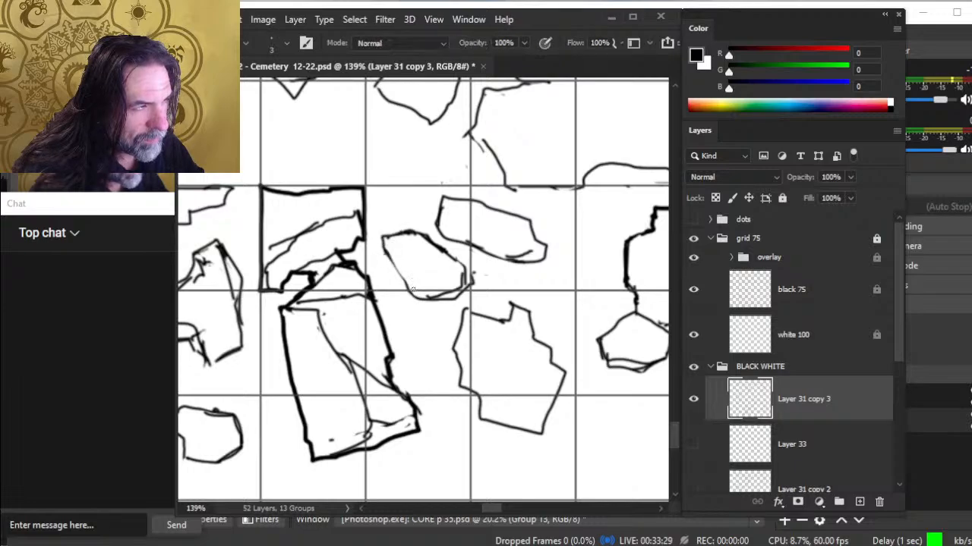
left_click_drag(387, 252, 408, 286)
key("e")
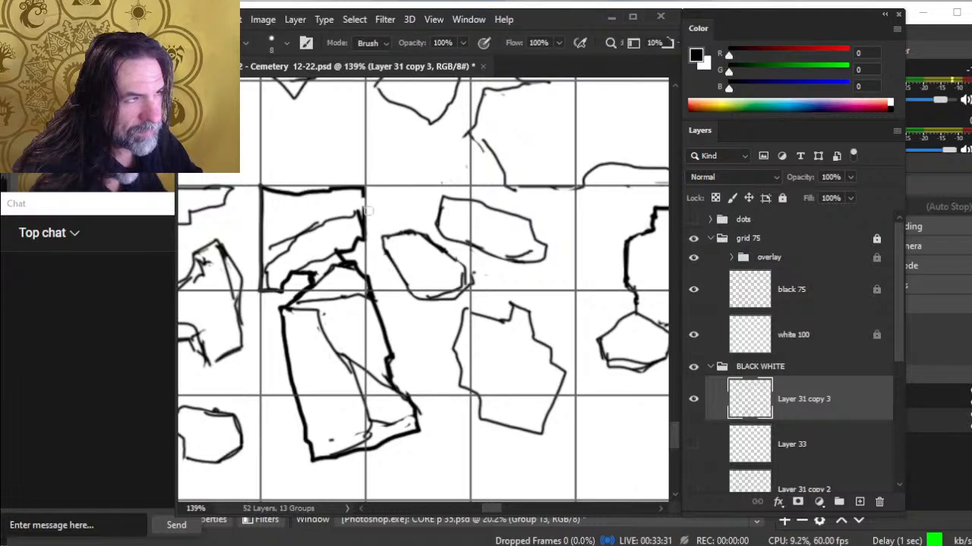
Redraw the curved crack across the square wall block as a single line and trim its lower-left end
key("b")
left_click_drag(362, 194, 484, 210)
key("e")
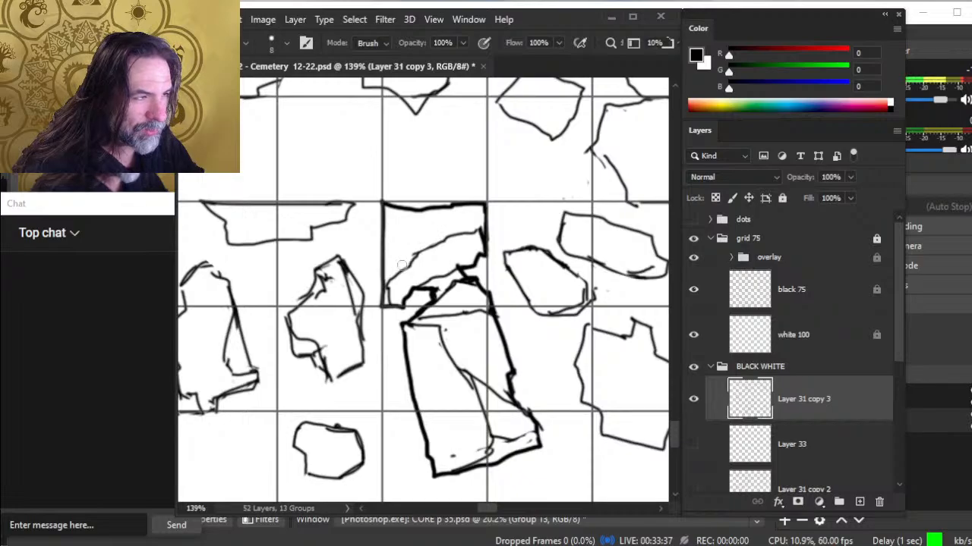
left_click_drag(395, 291, 390, 301)
Erase stray marks along the tall slab's top-left inner edge and redraw its short horizontal line
key("z")
left_click_drag(459, 302, 422, 313)
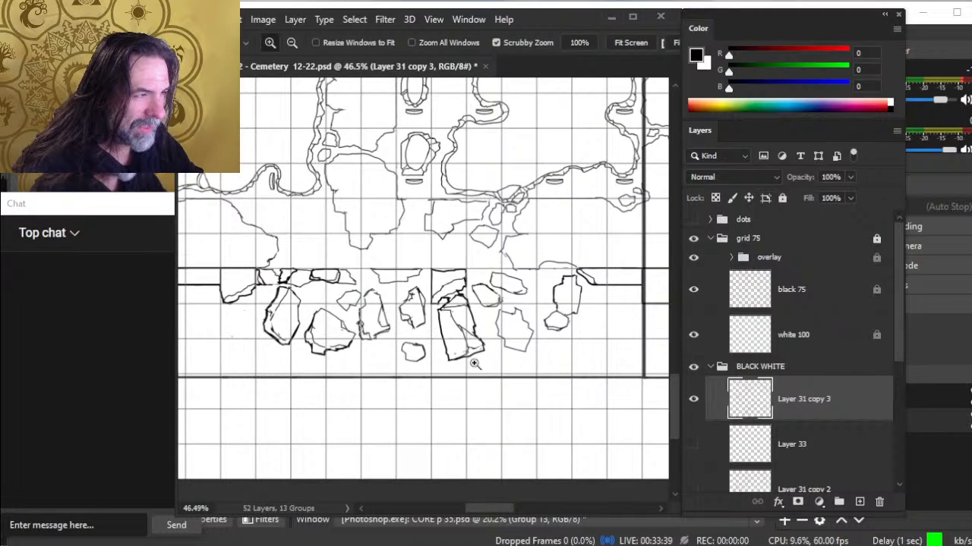
left_click_drag(479, 360, 465, 371)
scroll(483, 329, "up", 6)
key("b")
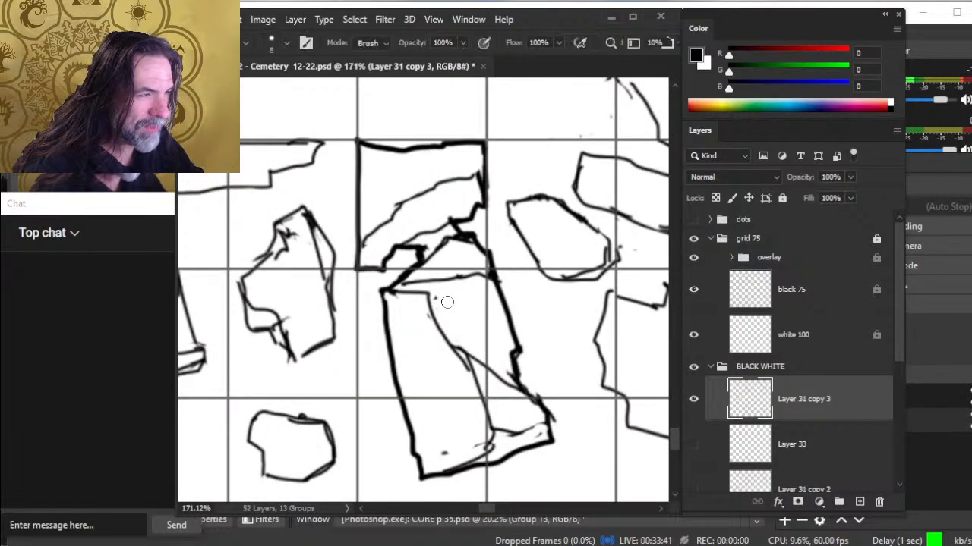
key("b")
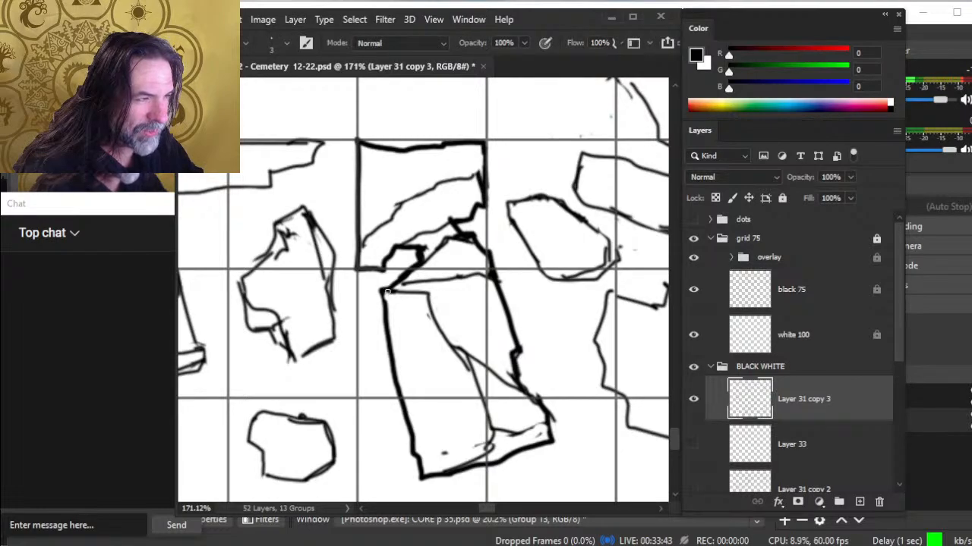
key("e")
left_click_drag(404, 302, 428, 292)
key("b")
key("e")
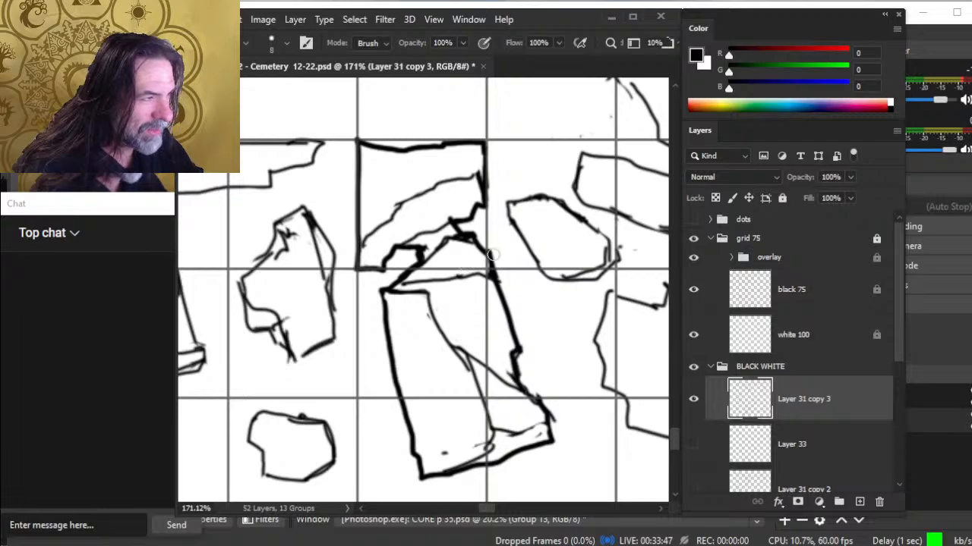
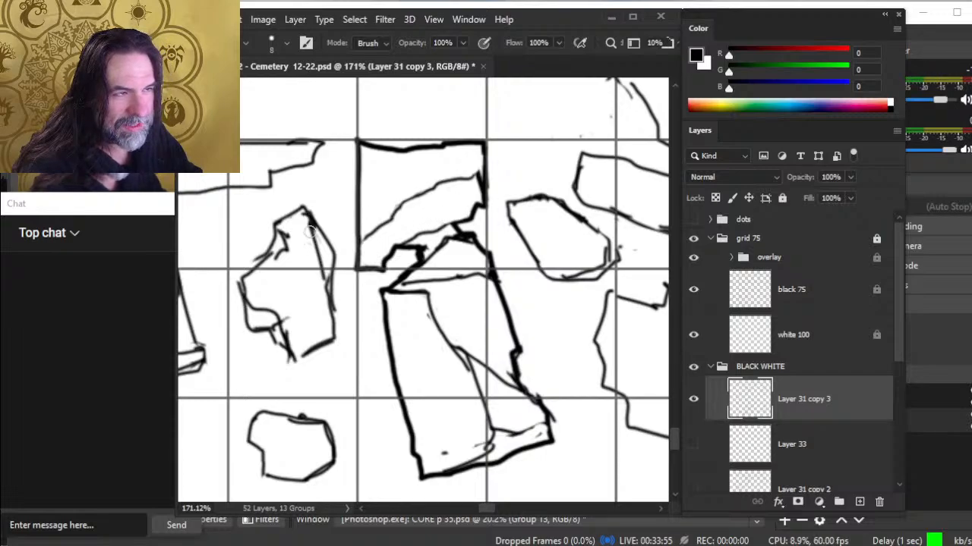
Redraw the upper-left notch of the chipped stone beside the slab with the 3 px brush
key("b")
mouse_move(307, 210)
left_mouse_down()
mouse_move(319, 256)
mouse_move(400, 296)
left_mouse_up()
key("e")
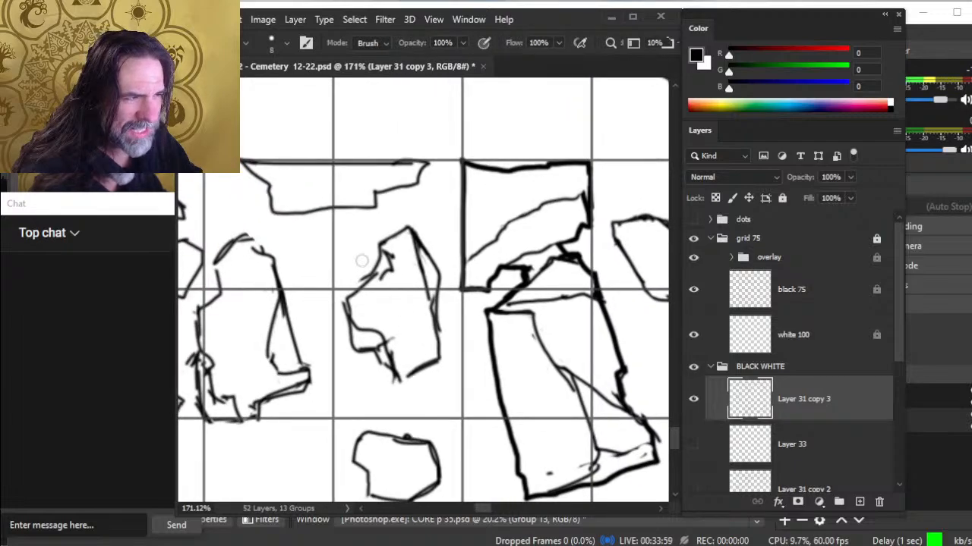
key("b")
mouse_move(390, 272)
left_mouse_down()
mouse_move(364, 284)
mouse_move(379, 282)
left_mouse_up()
key("e")
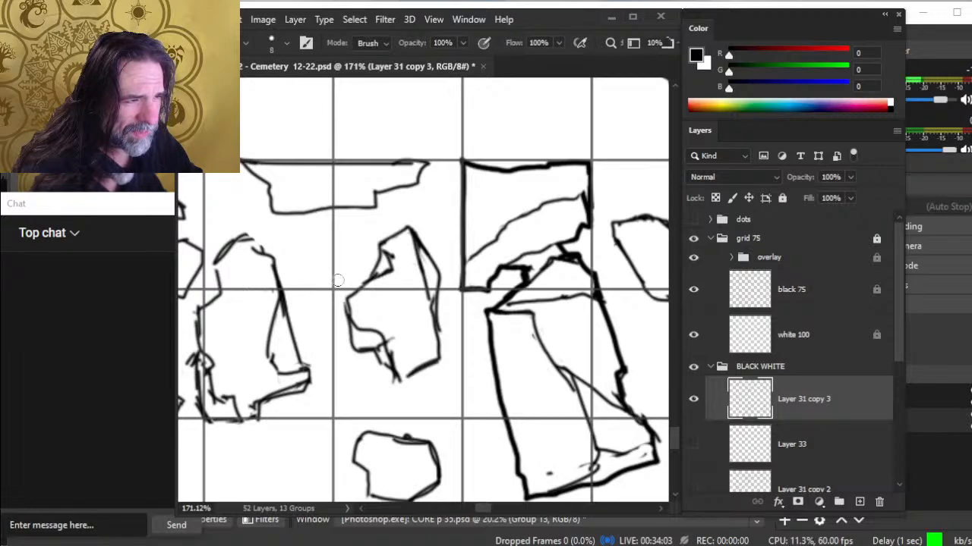
Clean up the chipped stone's lower-left notch and close its bottom and right outline with clean strokes
left_click_drag(399, 344, 388, 333)
mouse_move(394, 388)
left_mouse_down()
mouse_move(428, 373)
mouse_move(424, 386)
mouse_move(404, 387)
mouse_move(453, 359)
mouse_move(434, 317)
left_mouse_up()
key("b")
key("e")
key("b")
key("e")
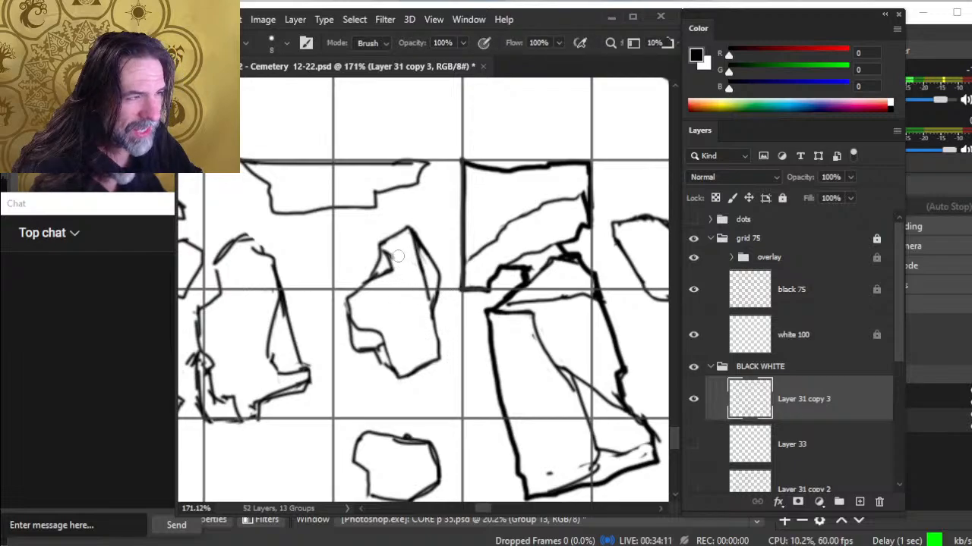
Refine the chipped stone's upper-left notch and tidy the upper-right corner of the flat stepped wall fragment
left_click_drag(385, 240, 420, 270)
mouse_move(430, 198)
left_mouse_down()
mouse_move(452, 190)
mouse_move(525, 201)
left_mouse_up()
key("b")
key("e")
key("b")
key("e")
key("b")
key("e")
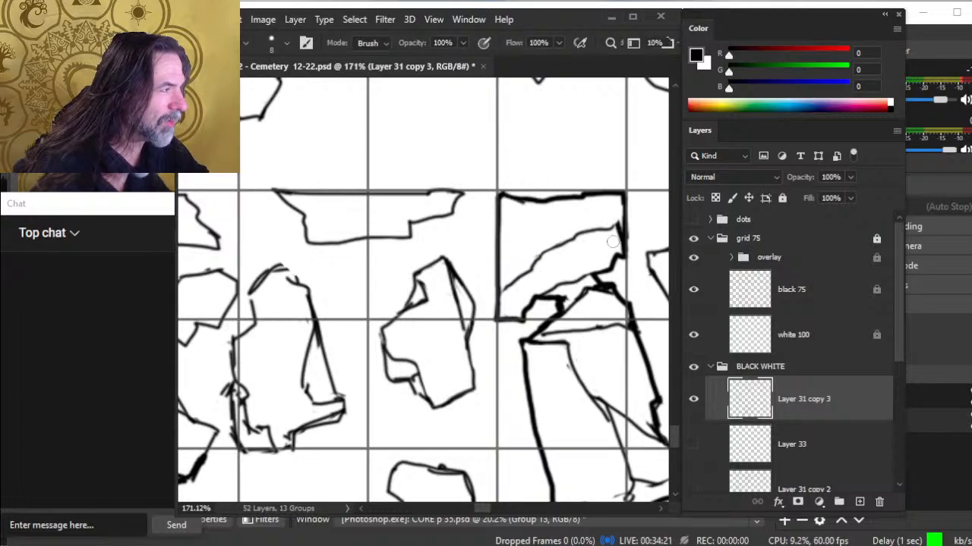
Erase the thick spur where the curved crack meets the square wall block's right edge
mouse_move(616, 228)
left_mouse_down()
mouse_move(619, 241)
mouse_move(623, 230)
left_mouse_up()
key("b")
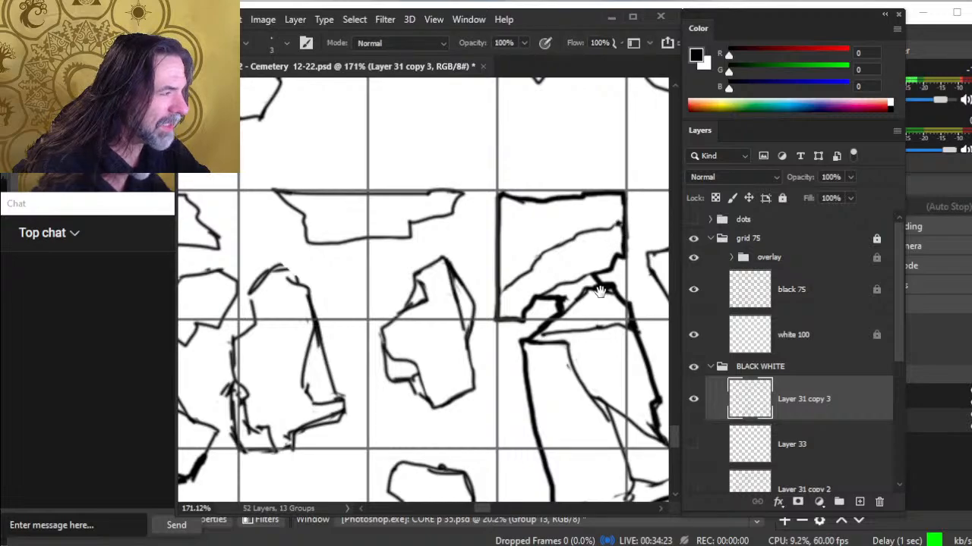
left_click_drag(600, 291, 581, 277)
Thin and redraw the chipped stone's long inner ridge down to its lower-right corner
key("e")
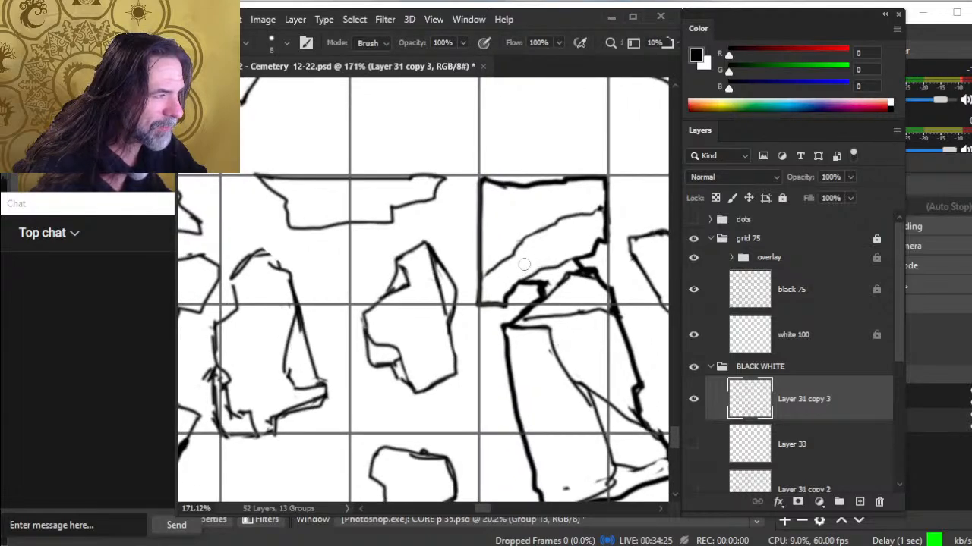
mouse_move(434, 302)
left_mouse_down()
mouse_move(449, 356)
mouse_move(444, 309)
mouse_move(450, 372)
mouse_move(435, 346)
mouse_move(435, 304)
mouse_move(467, 353)
mouse_move(451, 327)
mouse_move(459, 367)
mouse_move(413, 390)
left_mouse_up()
key("b")
key("e")
key("b")
key("e")
key("b")
Clean up the chipped stone's lower-left notch and trim its right edge with a 4 px eraser
key("e")
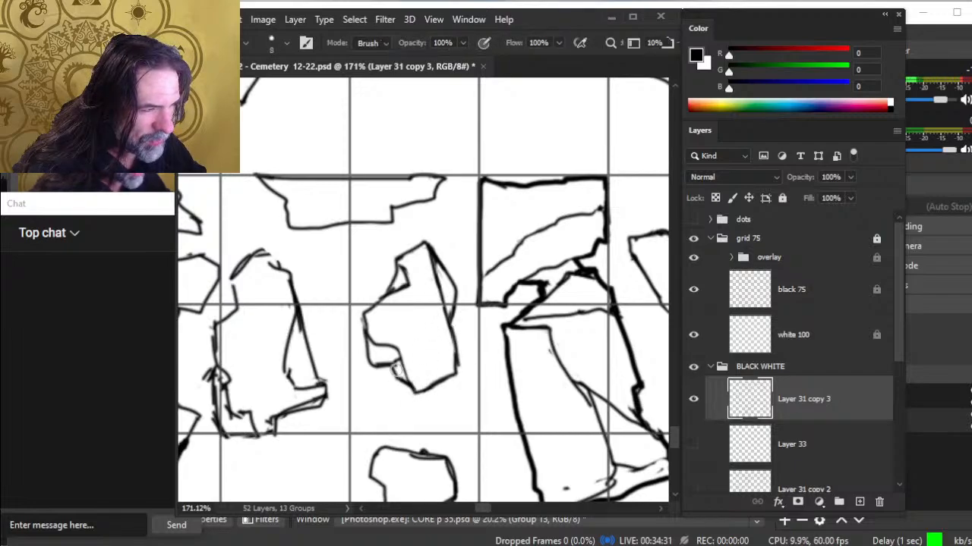
key("b")
key("e")
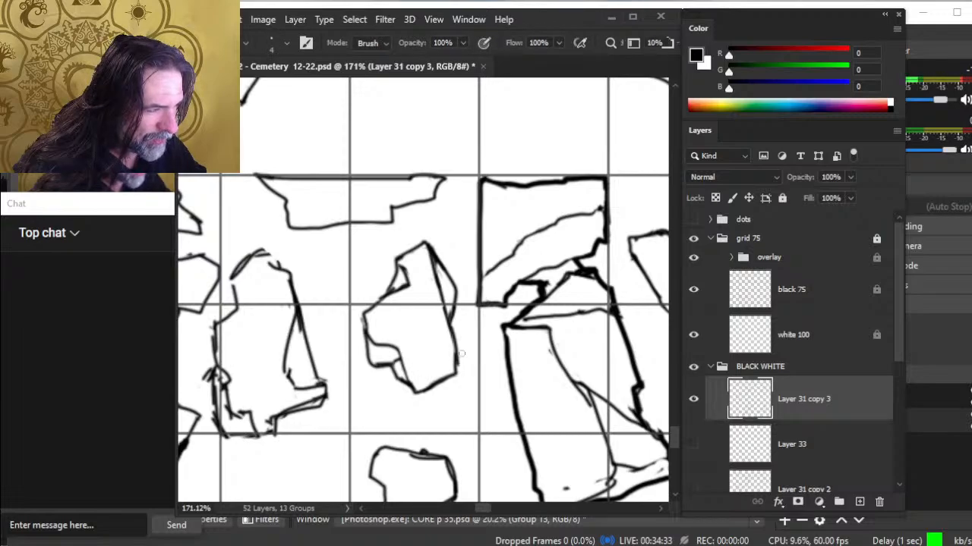
left_click_drag(461, 353, 460, 368)
key("b")
Retouch the tall slab's upper-left corner and long left edge with the brush and eraser
left_click_drag(503, 395, 437, 361)
key("e")
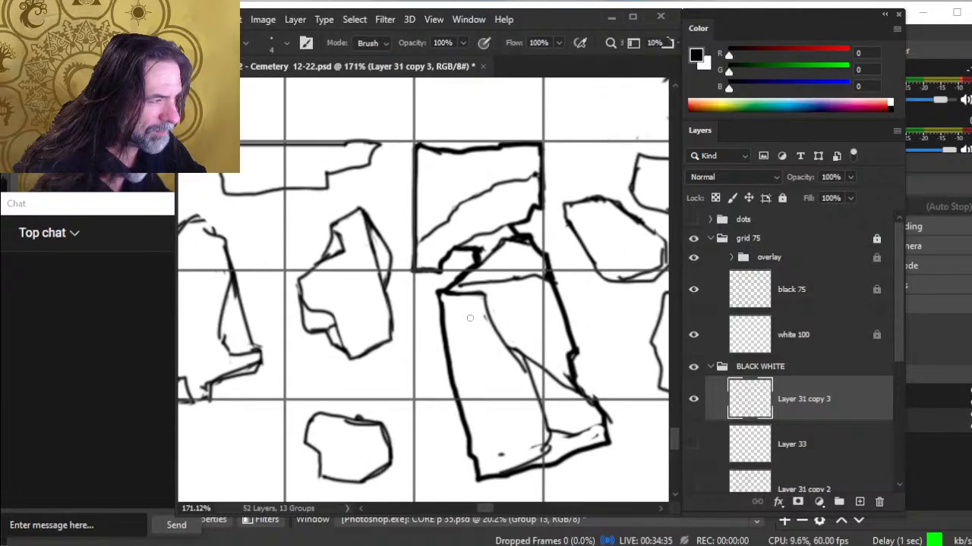
key("b")
left_click_drag(439, 291, 464, 428)
key("e")
key("b")
key("e")
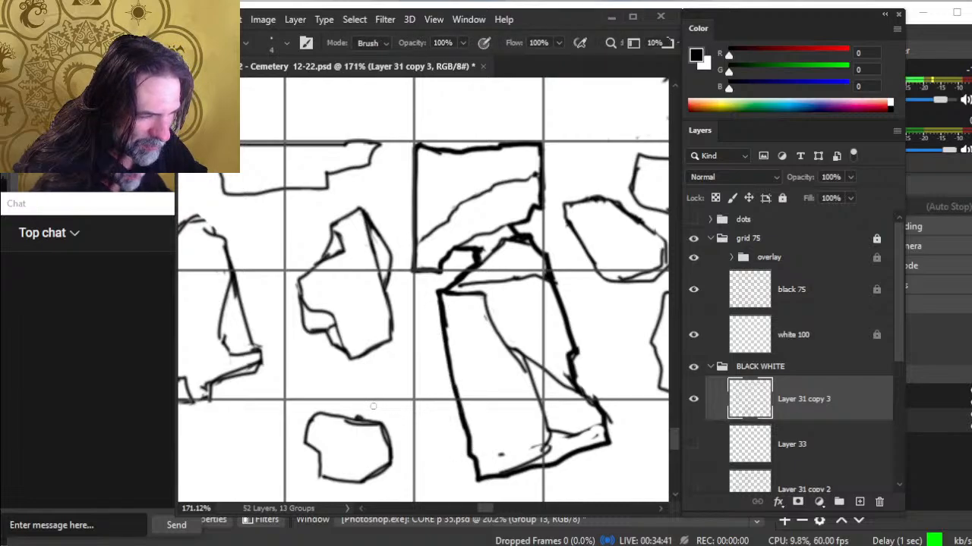
Erase the doubled top edge of the small stone below the chipped one and redraw it as one clean line
left_click_drag(336, 418, 369, 423)
key("b")
left_click_drag(334, 417, 354, 421)
key("e")
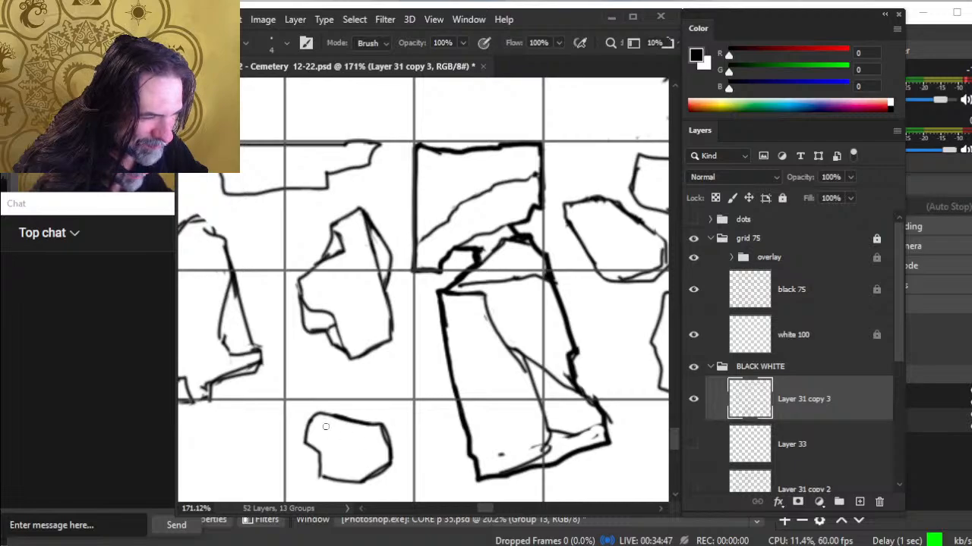
key("b")
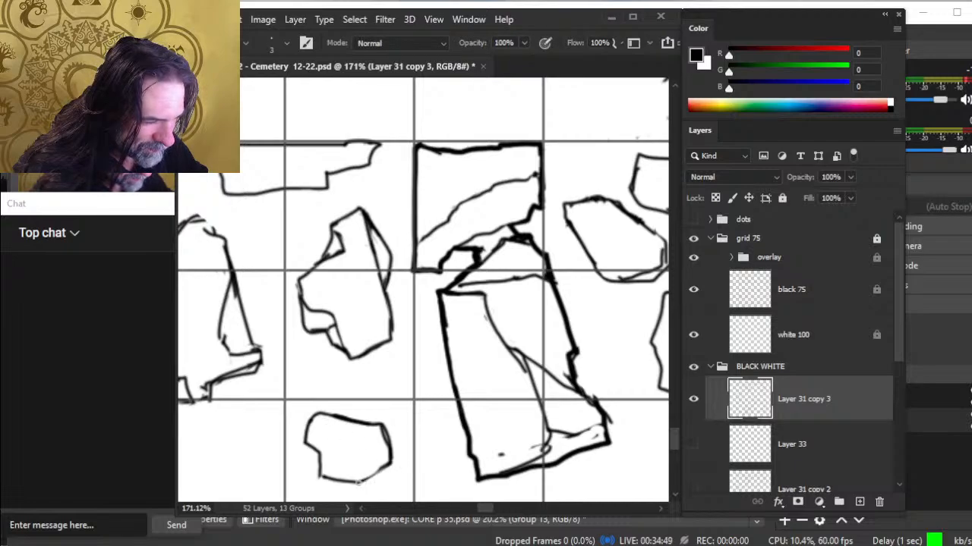
Thin the small stone's right and lower edges into a single clean outline
key("e")
mouse_move(393, 465)
left_mouse_down()
mouse_move(380, 426)
mouse_move(391, 466)
left_mouse_up()
key("b")
key("e")
key("b")
key("e")
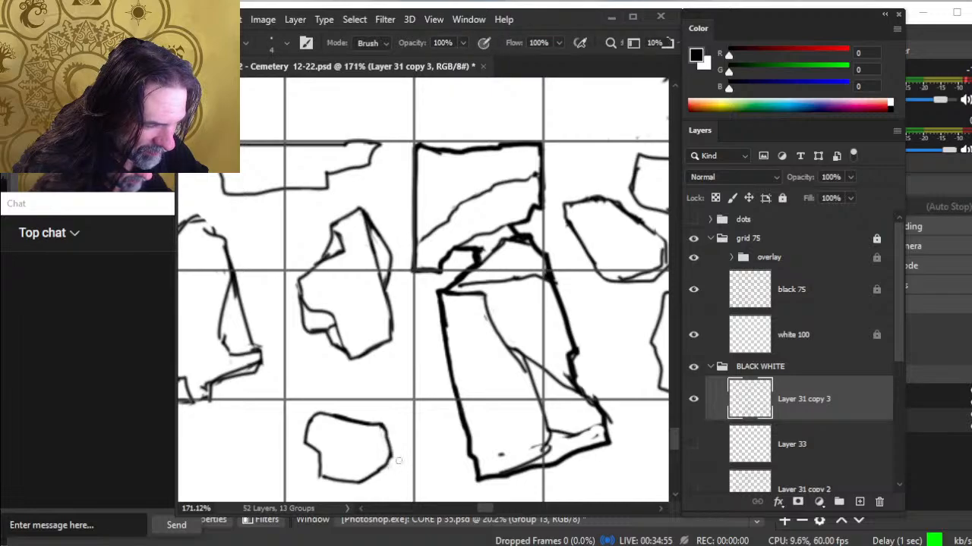
Erase the stray loops inside the tall slab's lower-right corner and redraw the inner lines meeting there
mouse_move(548, 448)
left_mouse_down()
mouse_move(529, 444)
mouse_move(541, 452)
mouse_move(586, 438)
mouse_move(576, 440)
left_mouse_up()
key("b")
key("e")
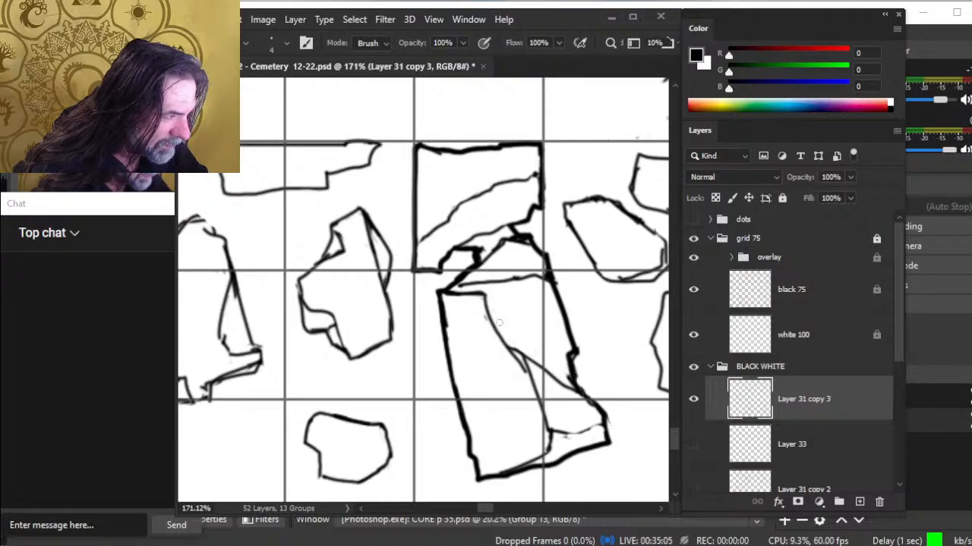
Thin the upper part of the tall slab's left edge with the eraser and retouch the adjoining inner line
mouse_move(447, 342)
left_mouse_down()
mouse_move(442, 306)
mouse_move(456, 386)
left_mouse_up()
key("b")
key("e")
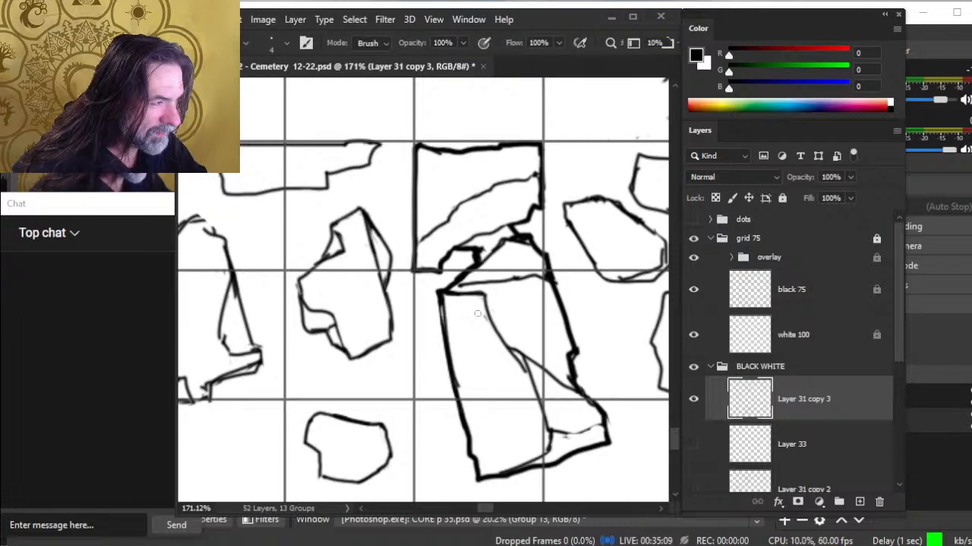
key("b")
key("e")
key("b")
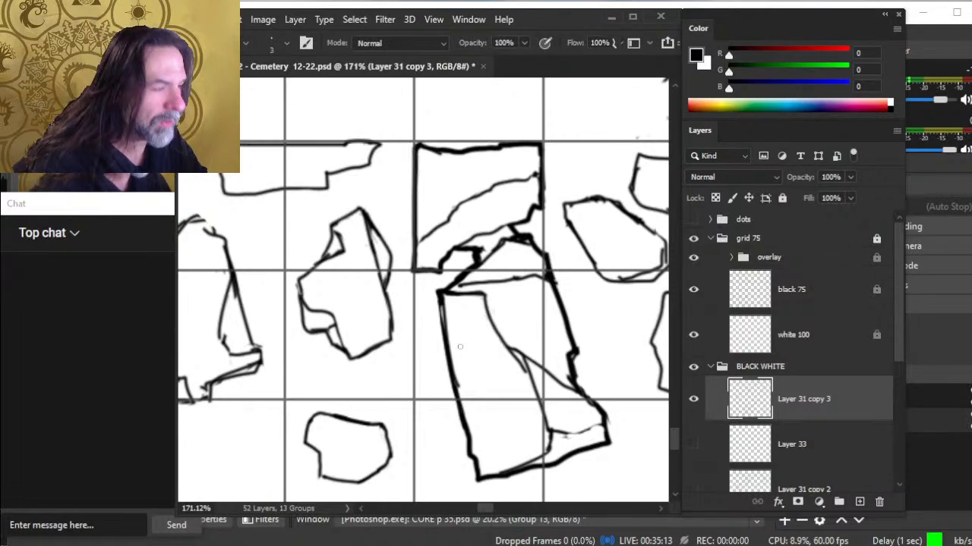
Redraw the left end of the thin line under the slab's peak and trim the square block's crack end
key("e")
key("b")
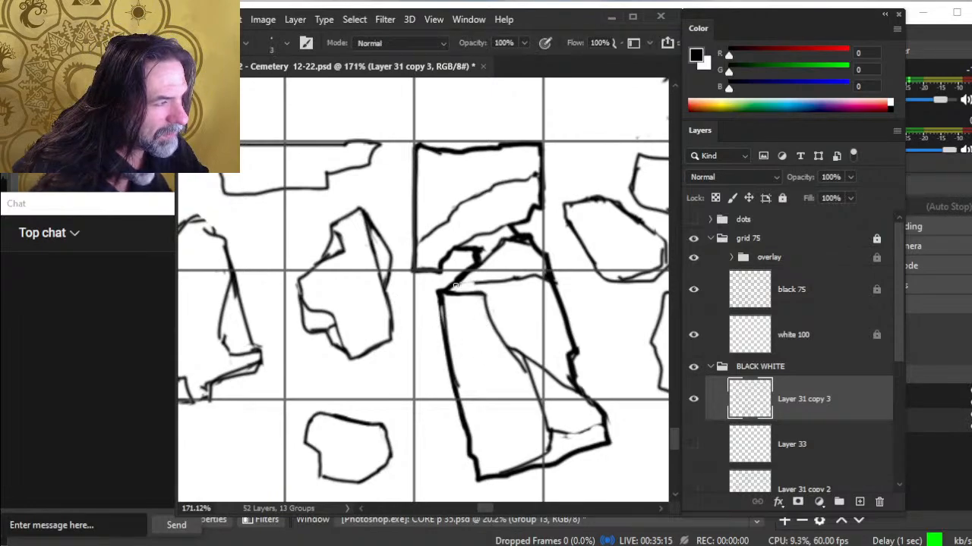
mouse_move(456, 286)
left_mouse_down()
mouse_move(491, 284)
mouse_move(454, 280)
mouse_move(467, 266)
left_mouse_up()
key("e")
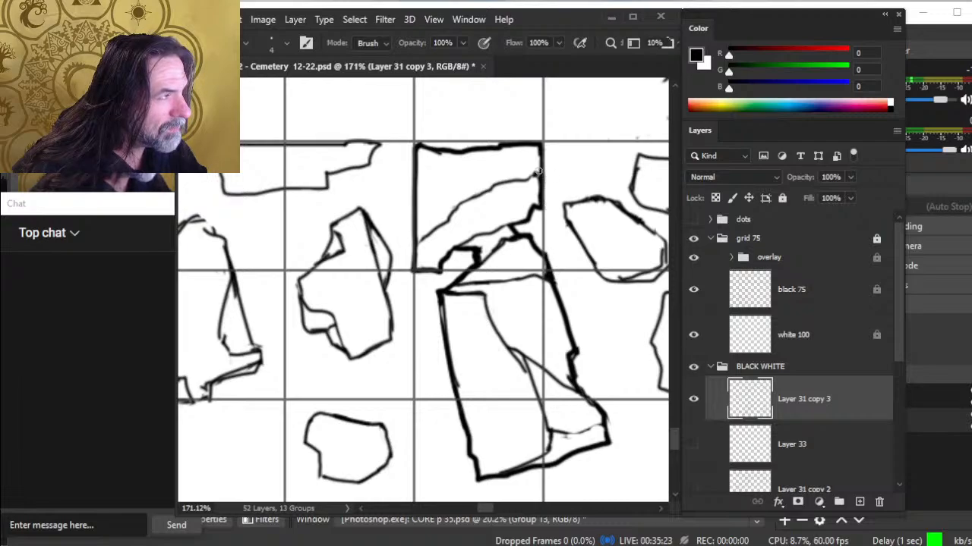
left_click_drag(534, 176, 532, 190)
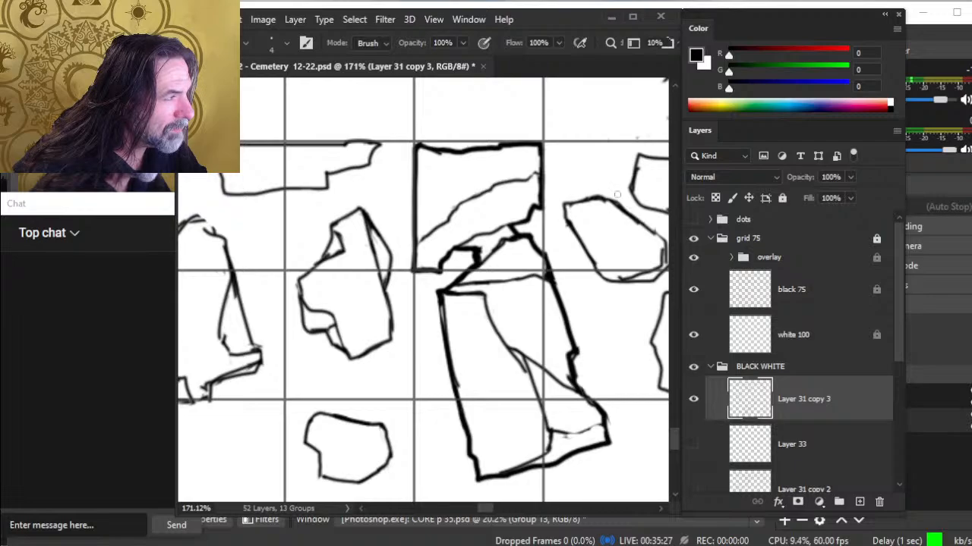
Trim the stray ends at the lower-right corner of the stone beside the square block and retouch its right edge
left_click_drag(586, 260, 500, 322)
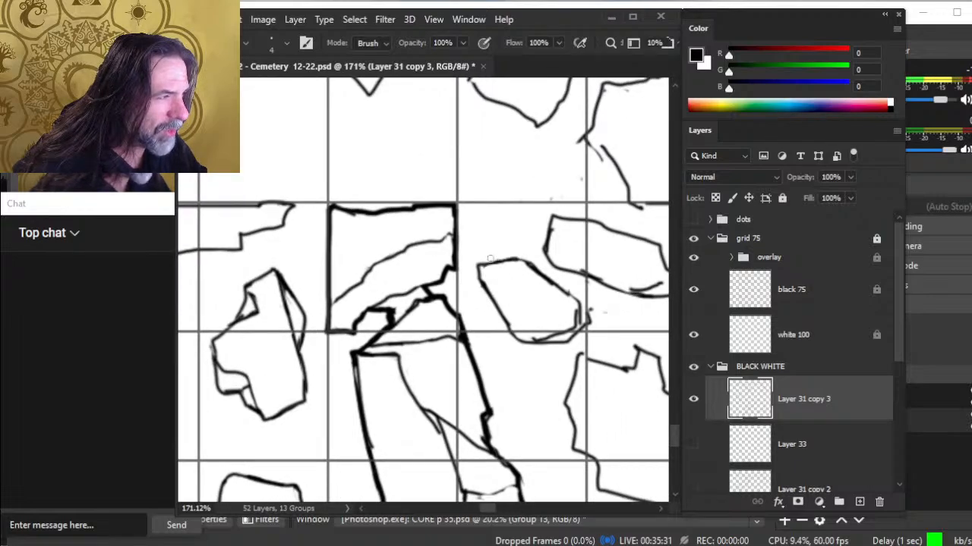
left_click_drag(594, 307, 588, 328)
key("b")
key("e")
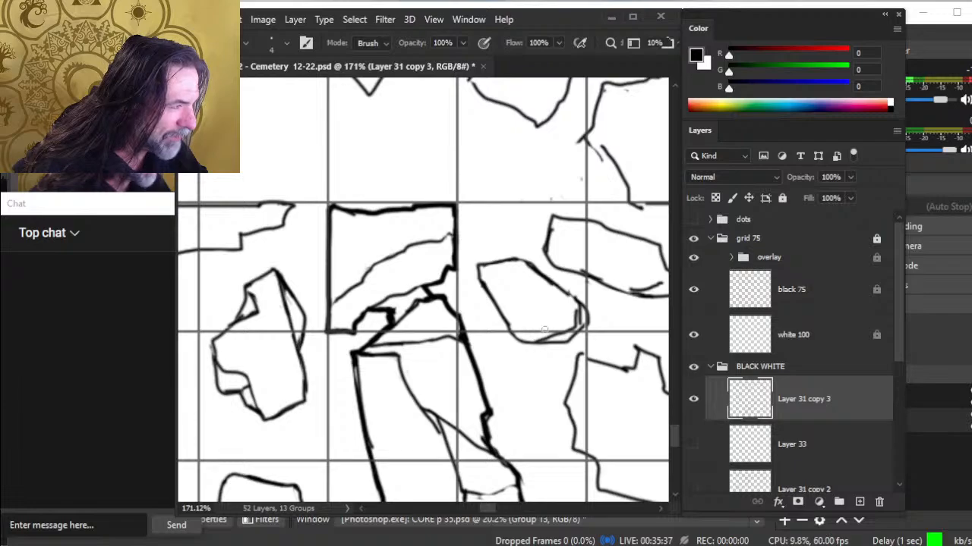
key("b")
mouse_move(576, 304)
left_mouse_down()
mouse_move(554, 286)
mouse_move(578, 295)
mouse_move(571, 285)
mouse_move(581, 311)
mouse_move(565, 306)
mouse_move(533, 272)
mouse_move(576, 305)
left_mouse_up()
key("e")
key("b")
Ink the elongated stone's lower edge more heavily and thin its left edge to a single clean line
mouse_move(529, 263)
left_mouse_down()
mouse_move(575, 299)
mouse_move(462, 335)
left_mouse_up()
key("e")
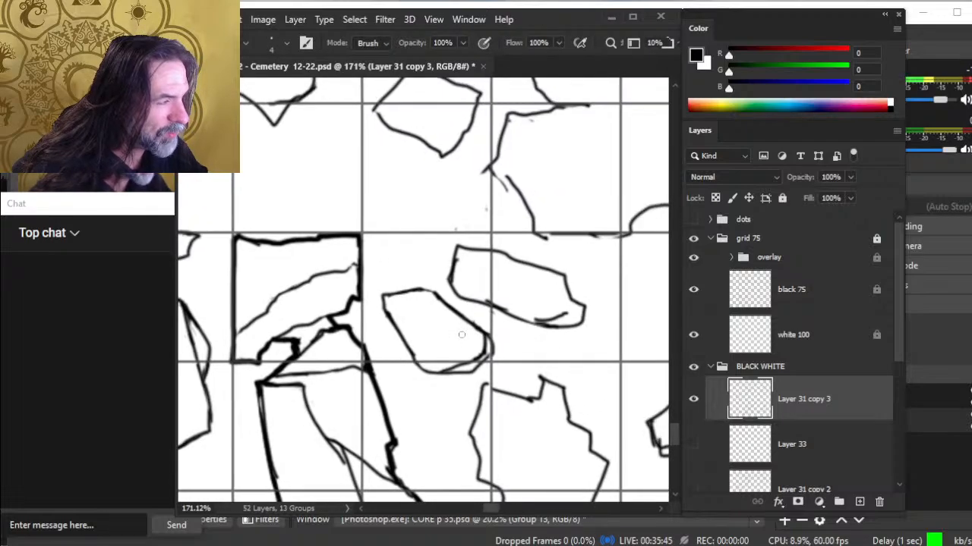
key("b")
left_click_drag(488, 304, 560, 319)
key("e")
key("b")
key("e")
key("b")
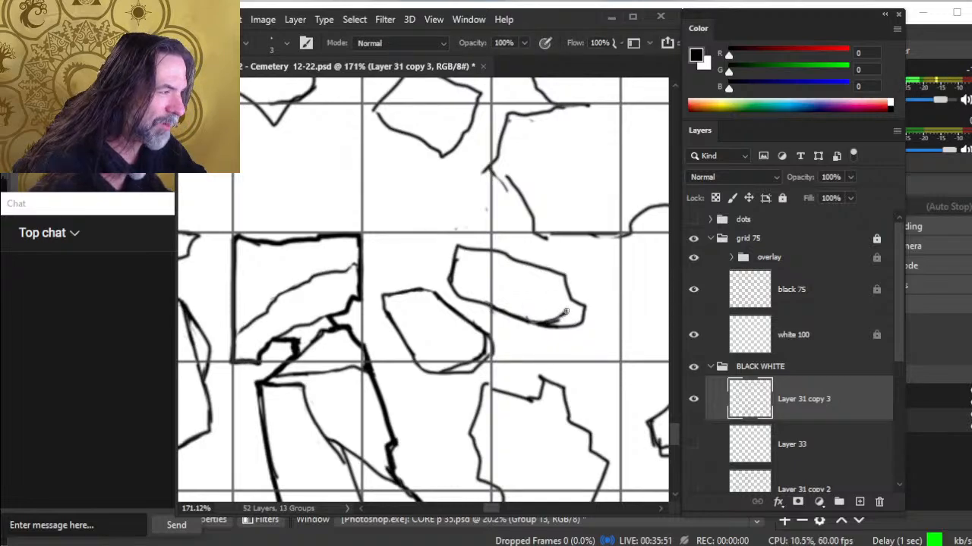
key("e")
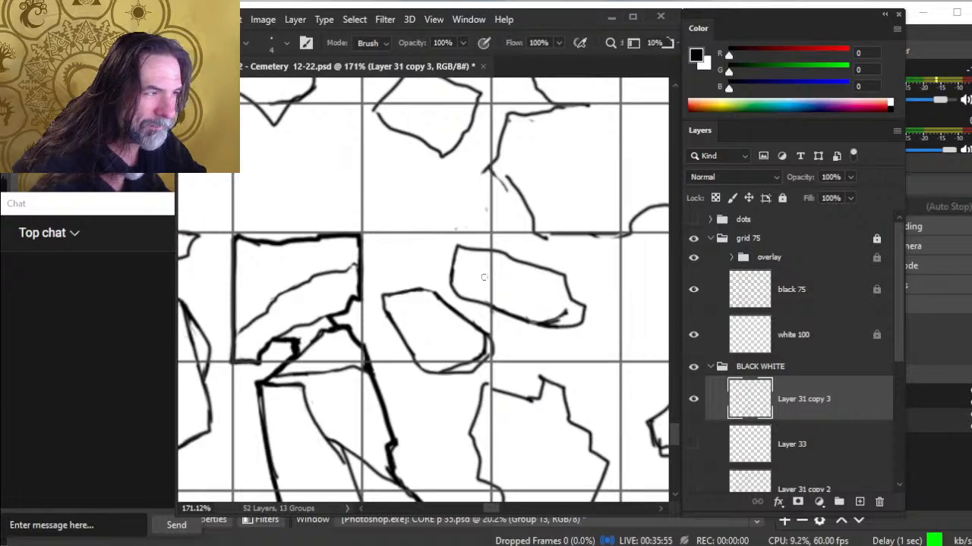
Erase the overshoot and doubled line along the bottom edge of the large outline above the elongated stone
mouse_move(547, 240)
left_mouse_down()
mouse_move(539, 235)
mouse_move(632, 235)
left_mouse_up()
key("b")
key("e")
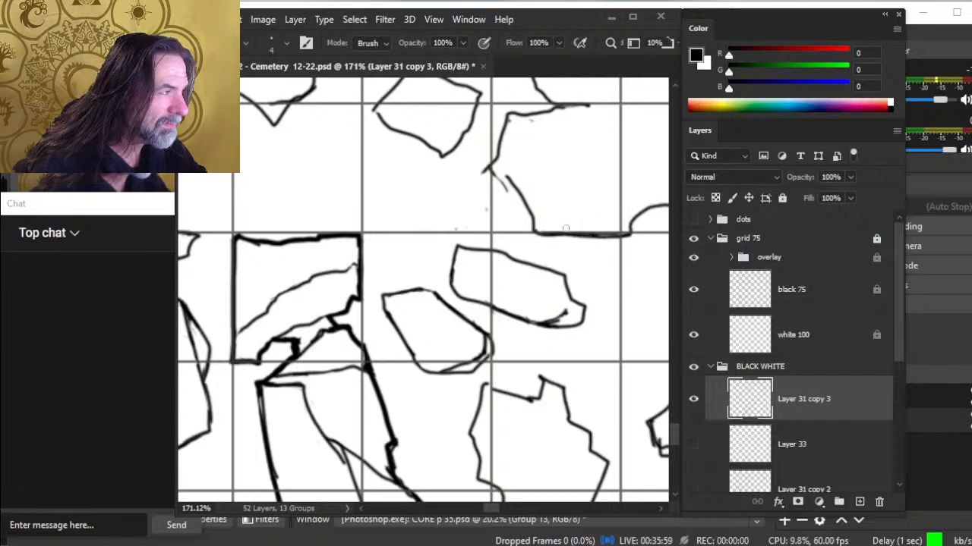
Close the gap in the large outline's left notch and erase the line overshooting its top edge
key("b")
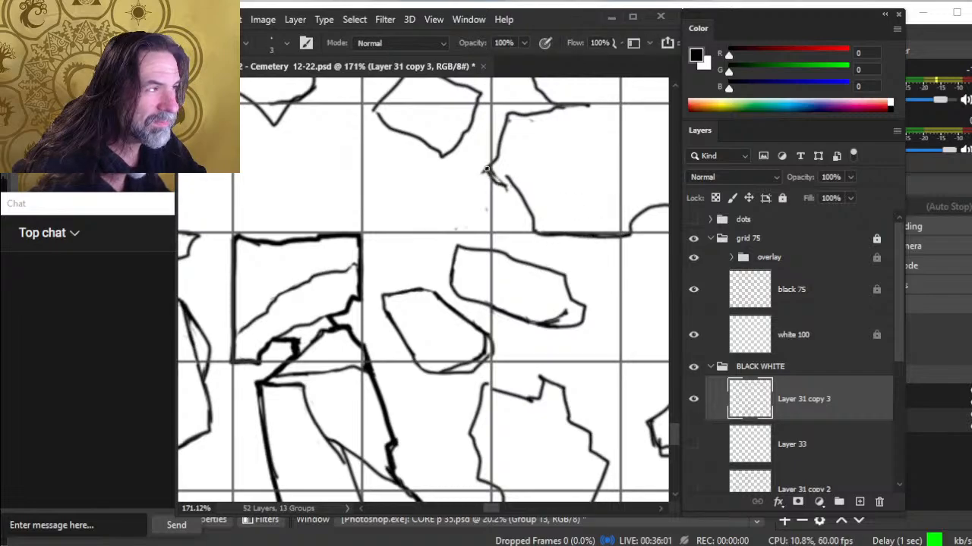
key("e")
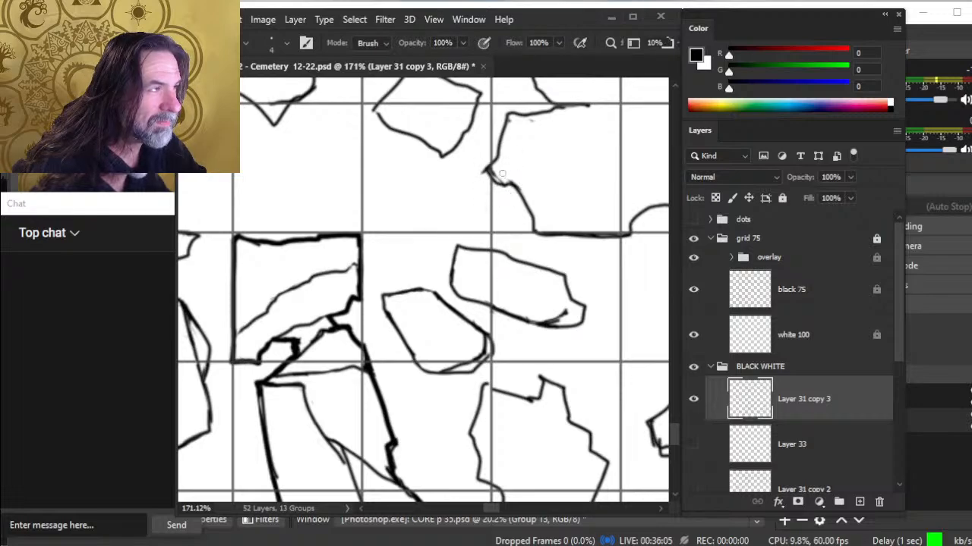
key("b")
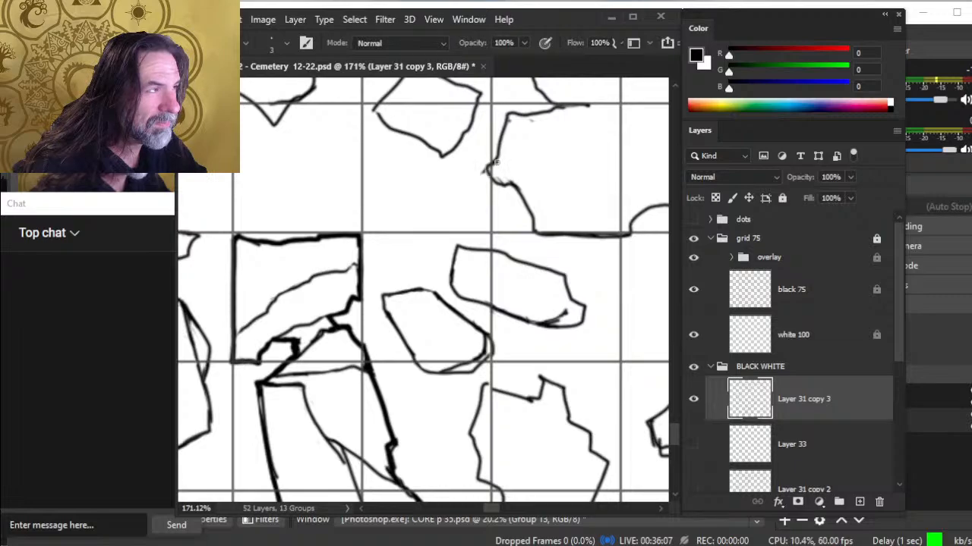
key("e")
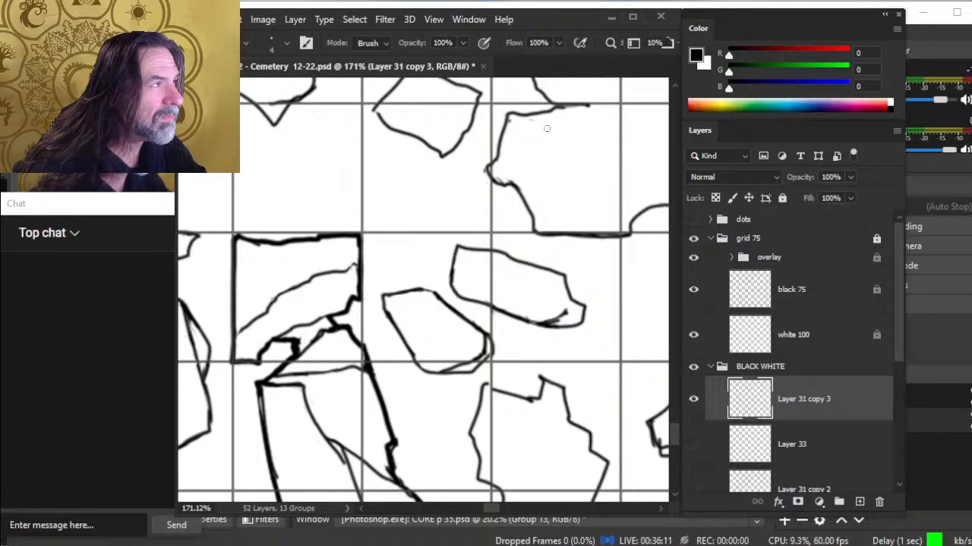
left_click_drag(588, 107, 563, 111)
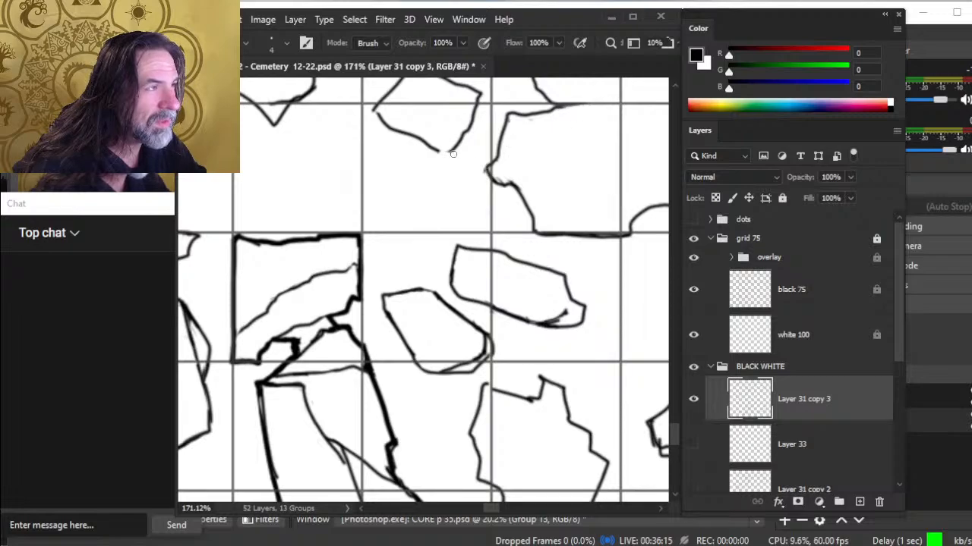
Blunt the small pentagonal stone's pointed corners and replace the neighbouring large shape's lower spike with a short jagged edge
left_click_drag(440, 161, 481, 299)
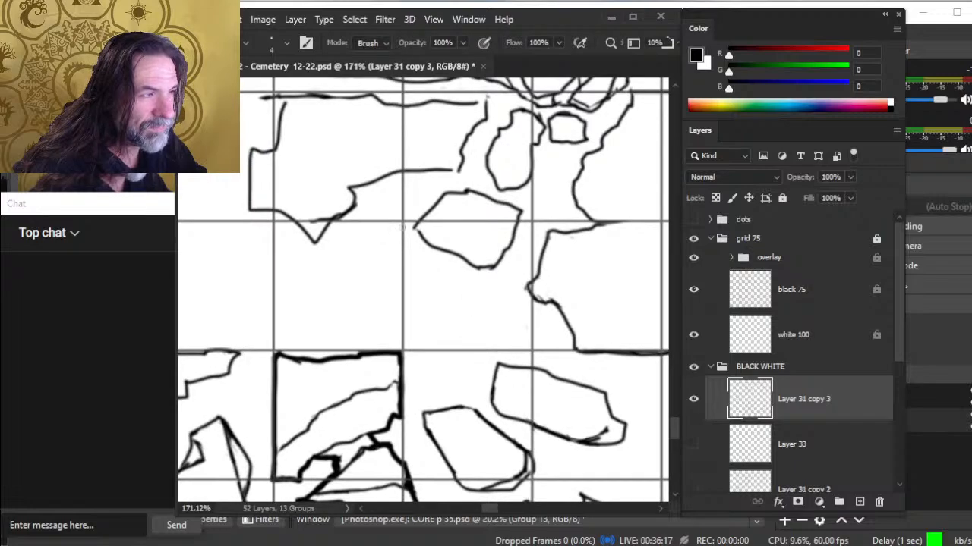
mouse_move(307, 237)
left_mouse_down()
mouse_move(314, 241)
mouse_move(327, 223)
mouse_move(313, 221)
mouse_move(322, 232)
mouse_move(309, 237)
mouse_move(293, 219)
mouse_move(328, 228)
mouse_move(338, 215)
mouse_move(266, 210)
mouse_move(279, 217)
mouse_move(292, 219)
mouse_move(249, 203)
mouse_move(261, 212)
left_mouse_up()
key("b")
key("e")
key("b")
key("e")
key("b")
key("e")
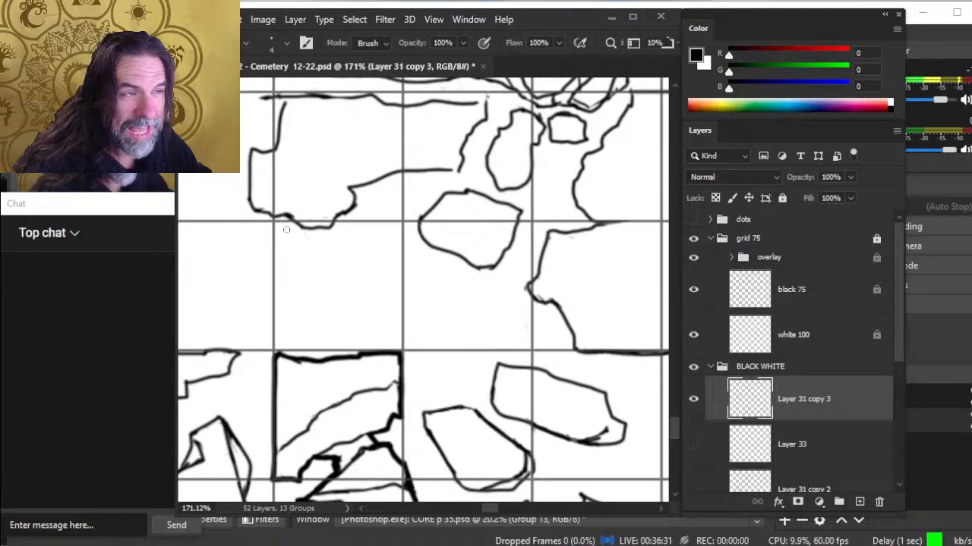
Join the open line ends at the large shape's lower-right and upper-right corners above the square block
key("space")
left_click_drag(369, 265, 412, 312)
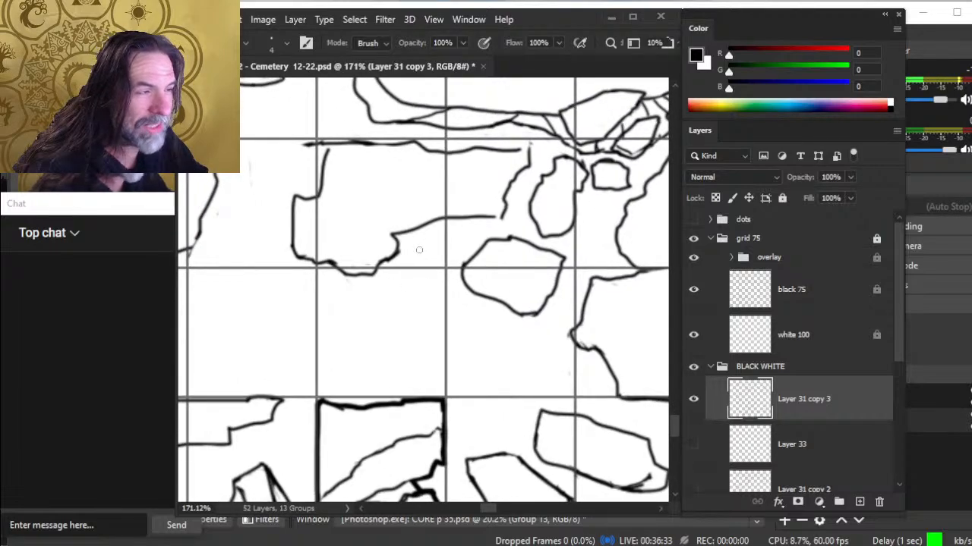
key("b")
key("e")
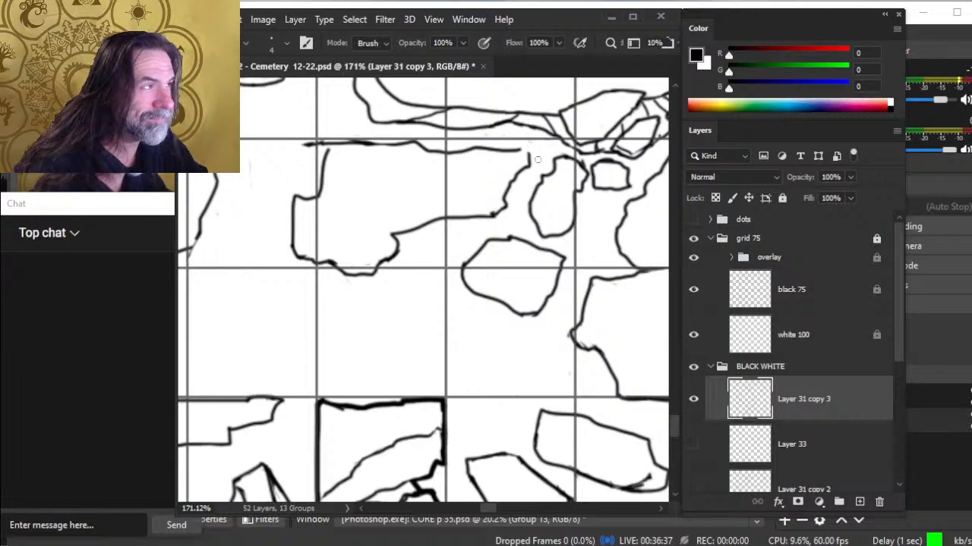
key("b")
left_click_drag(519, 149, 529, 159)
key("e")
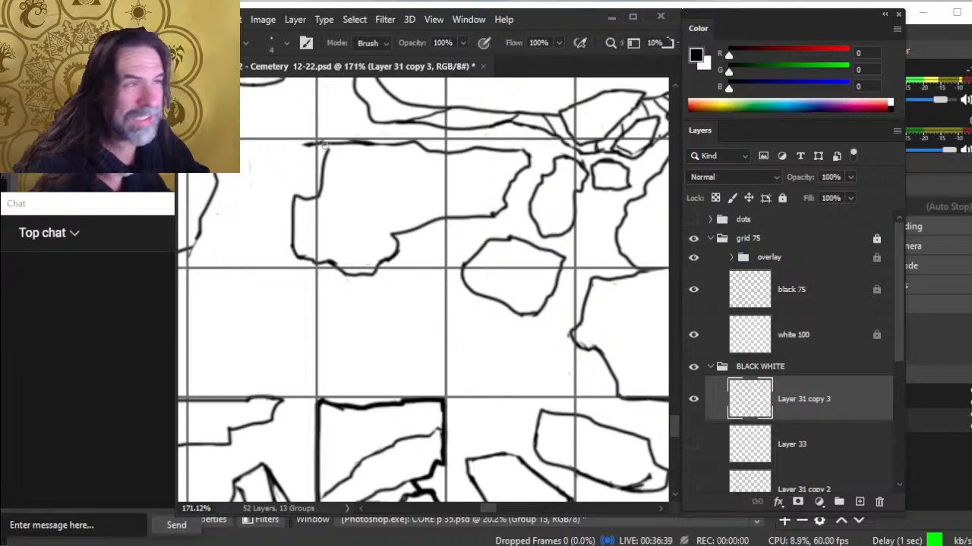
Erase the overshoot at that shape's upper-left corner and redraw the left edge with a slanted notch
left_click_drag(327, 143, 304, 145)
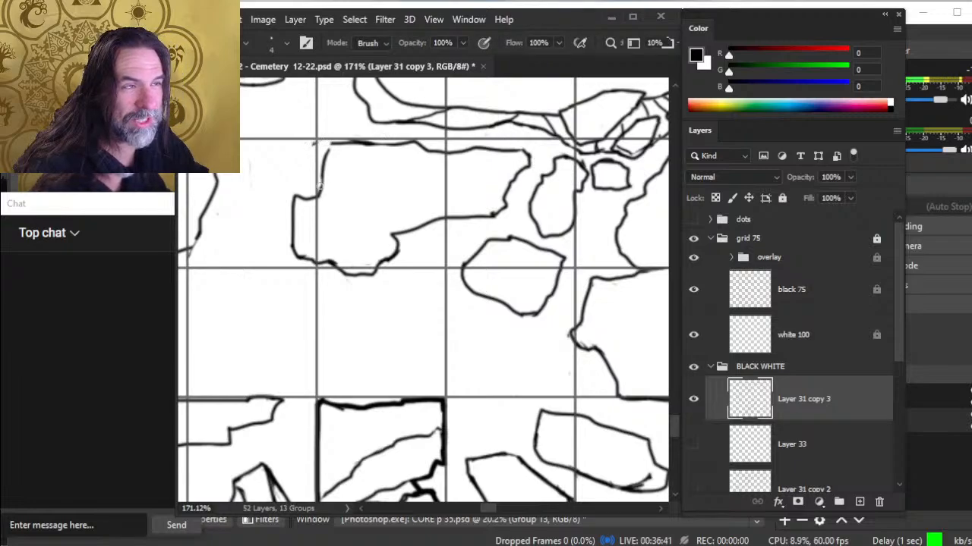
mouse_move(319, 185)
left_mouse_down()
mouse_move(330, 150)
mouse_move(319, 167)
left_mouse_up()
key("b")
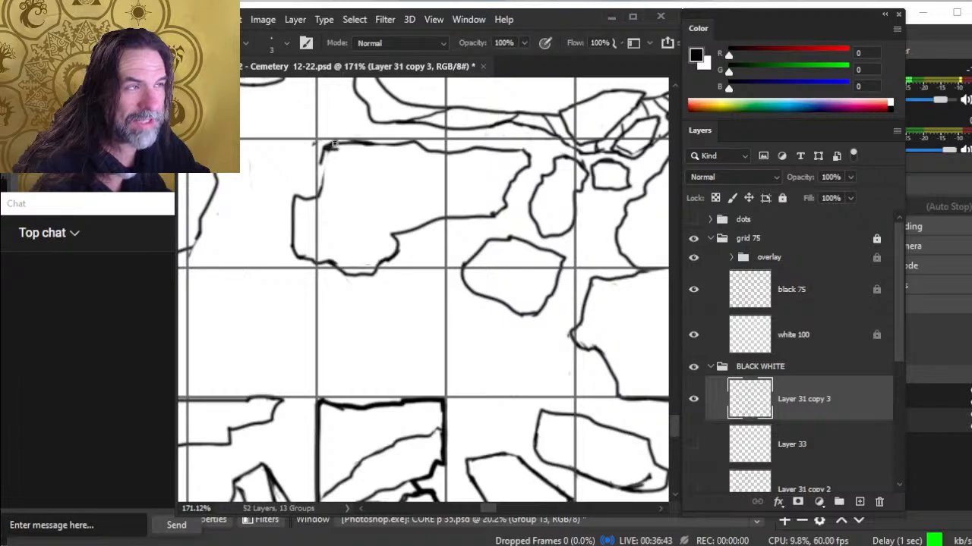
key("e")
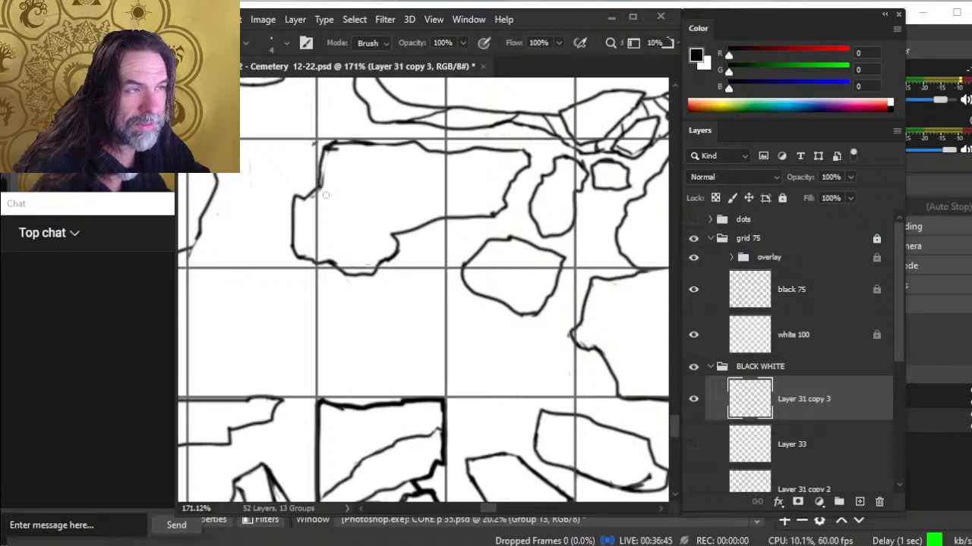
mouse_move(338, 149)
left_mouse_down()
mouse_move(327, 148)
mouse_move(388, 142)
left_mouse_up()
key("b")
key("e")
Erase and redraw the small bump along the same shape's top edge
mouse_move(355, 176)
left_mouse_down()
mouse_move(371, 249)
mouse_move(368, 242)
left_mouse_up()
left_click_drag(433, 207, 422, 208)
key("b")
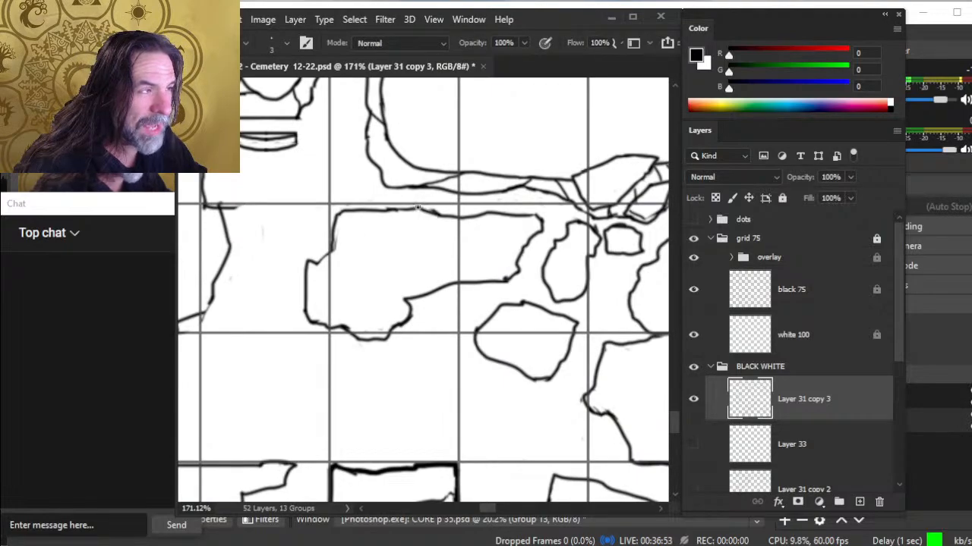
key("e")
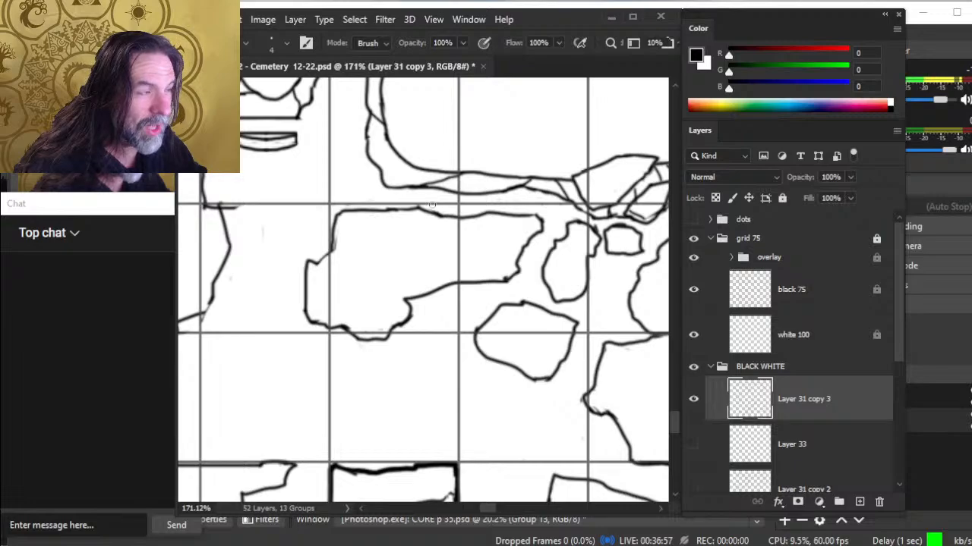
Close the two gaps in the right edge of the big outline below the oval monument
mouse_move(384, 232)
left_mouse_down()
mouse_move(525, 271)
mouse_move(513, 269)
left_mouse_up()
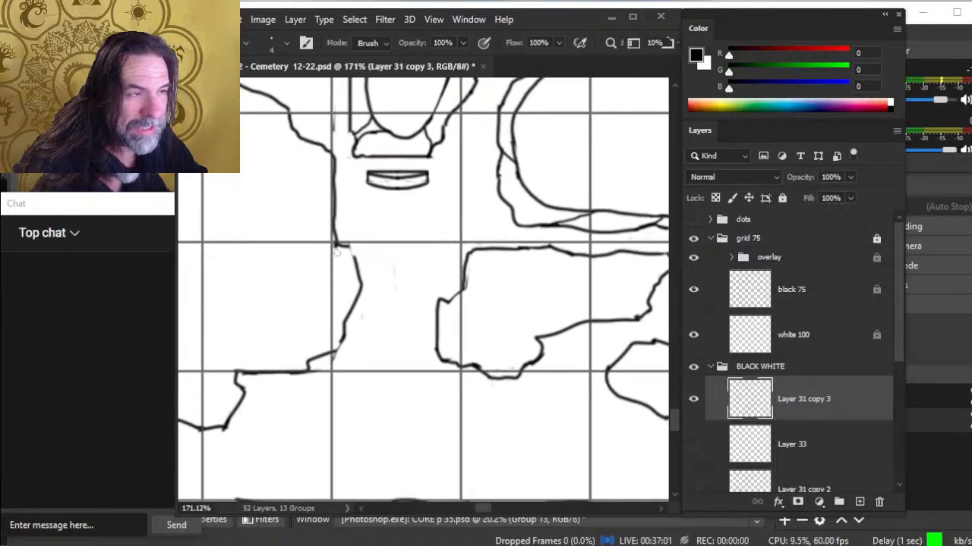
key("b")
left_click_drag(349, 247, 362, 288)
key("e")
key("b")
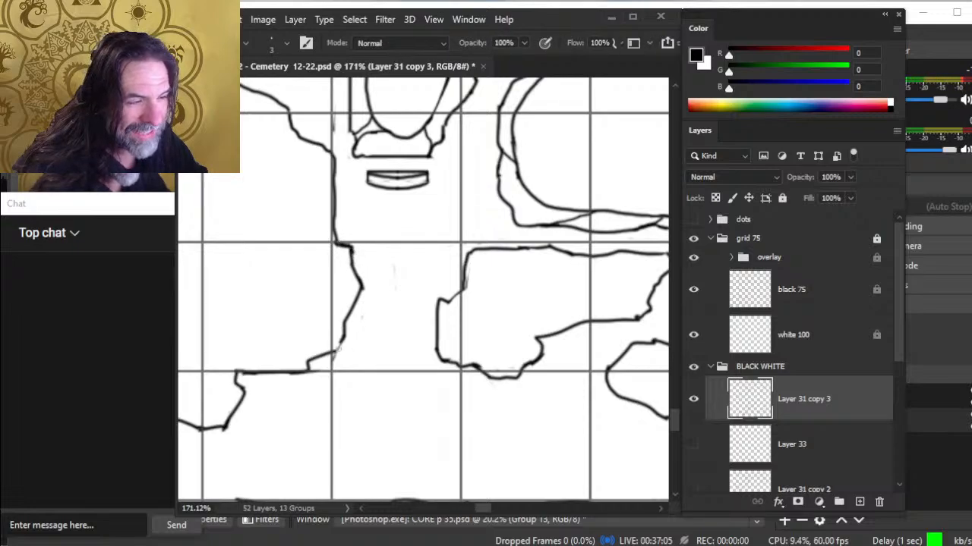
left_click_drag(339, 345, 334, 356)
key("e")
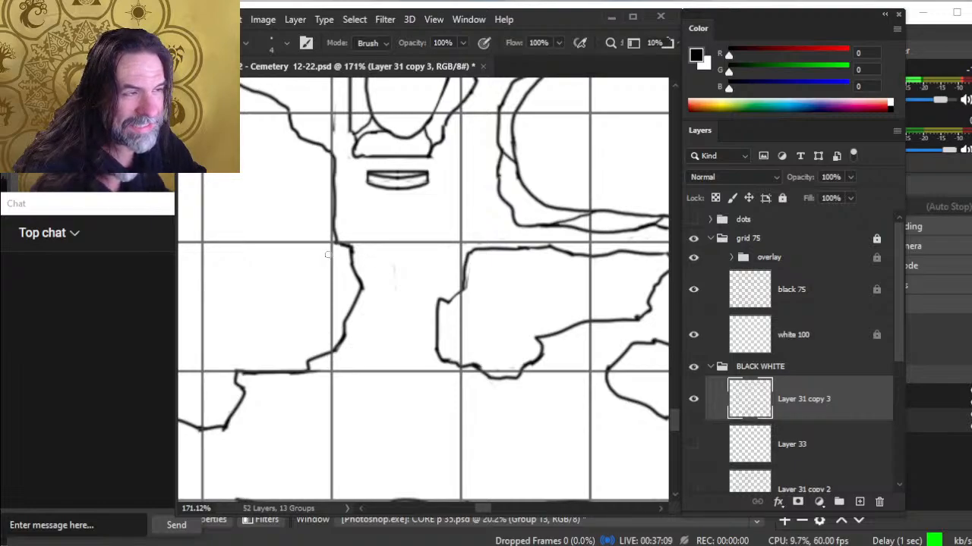
Clean up the notch at the upper end of the big outline's redrawn right edge
left_click_drag(335, 246, 343, 245)
key("b")
key("e")
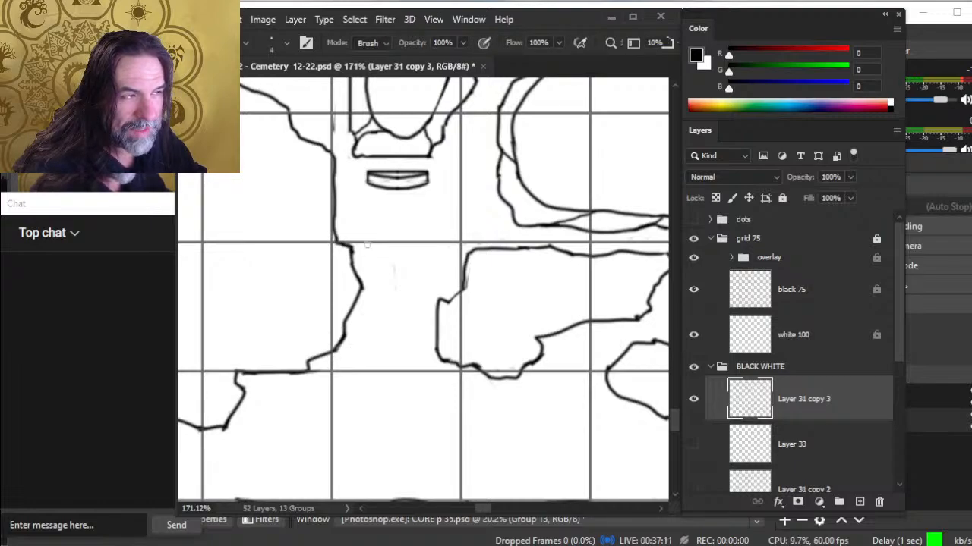
Close and smooth the rounded bottom tip of the big outline
left_click_drag(422, 248, 389, 257)
left_click_drag(411, 331, 507, 291)
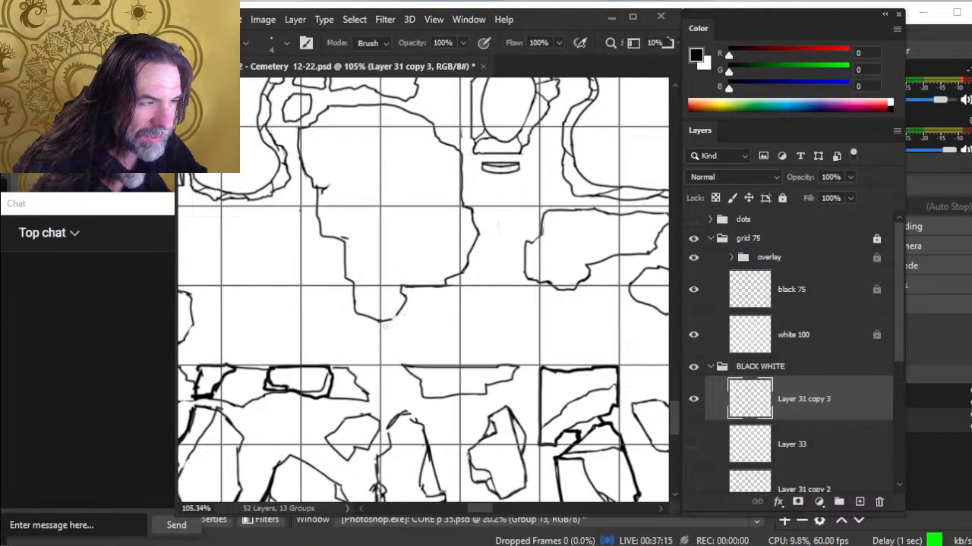
key("b")
key("e")
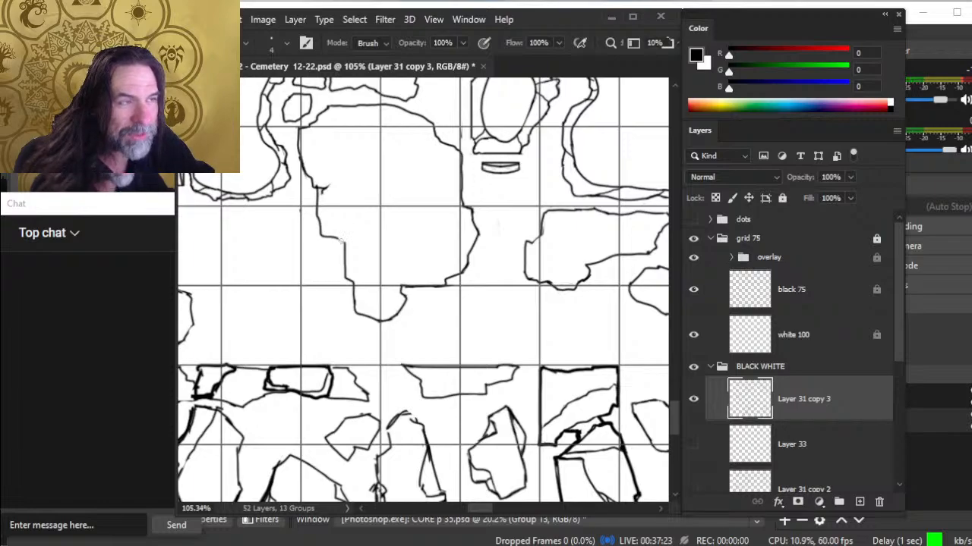
Redraw the stepped corner on the big outline's left edge and thin the short line at the notch above it
key("b")
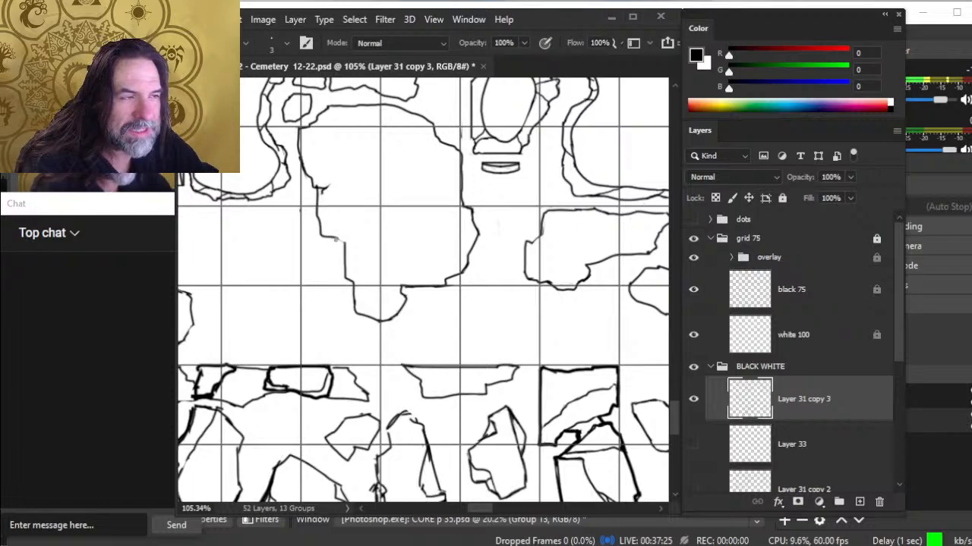
key("e")
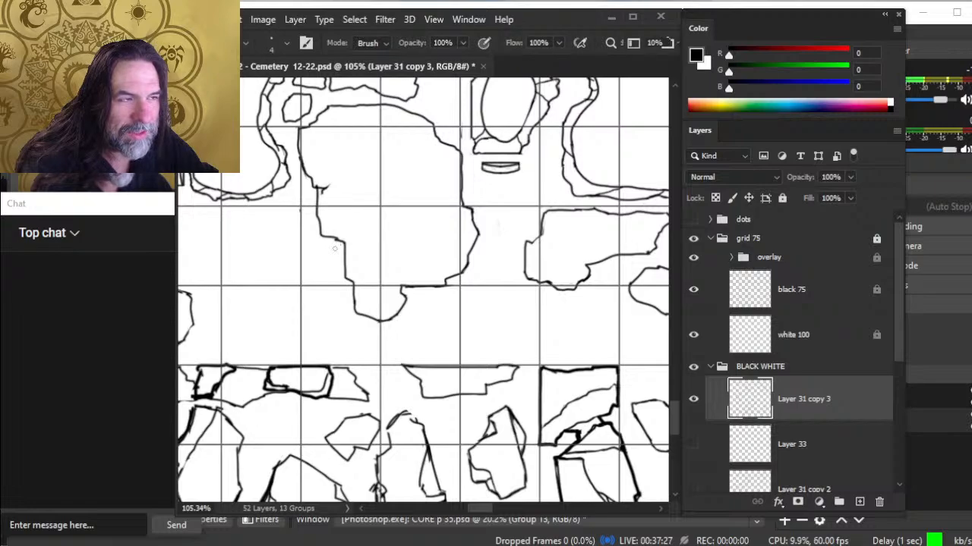
key("b")
key("e")
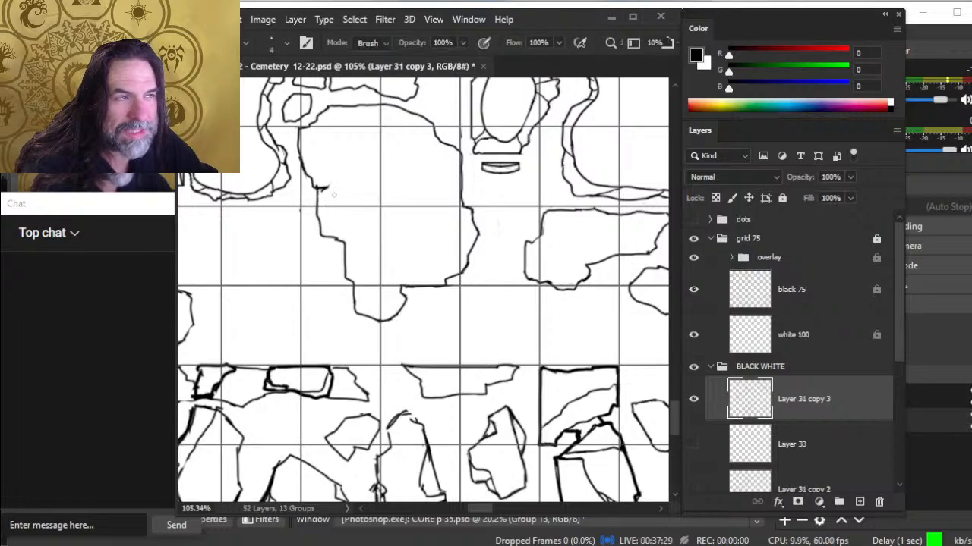
key("b")
key("e")
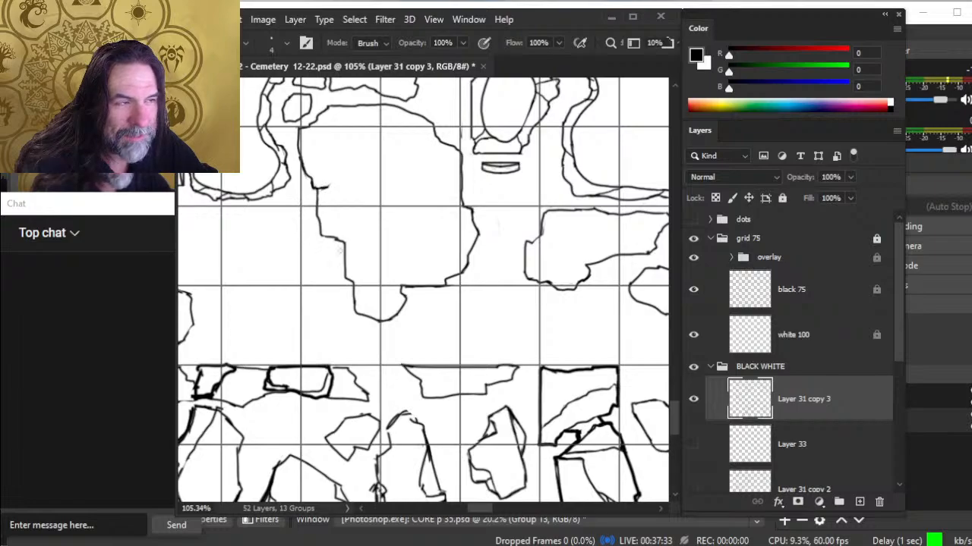
Refine the stepped corner on the big outline's left edge with small brush and eraser touches
key("b")
key("e")
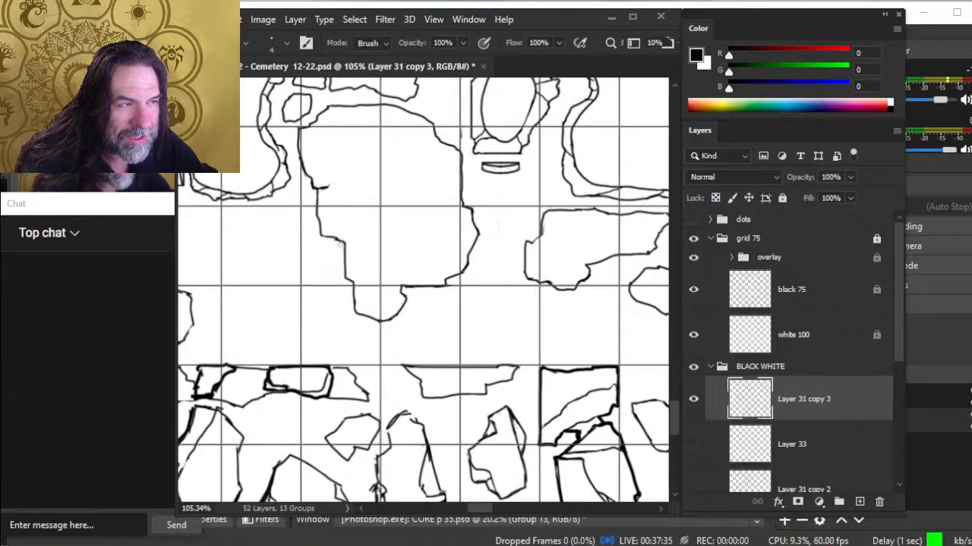
key("b")
key("e")
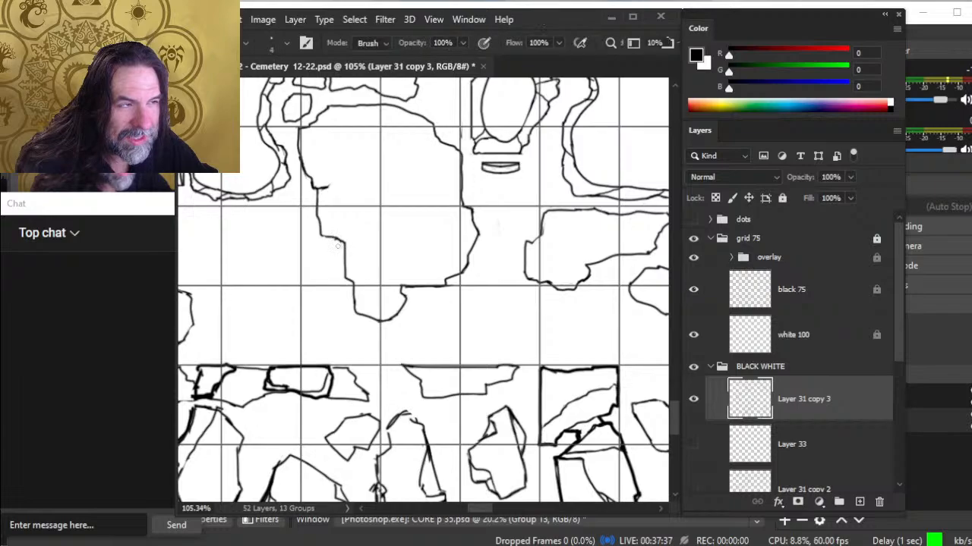
key("b")
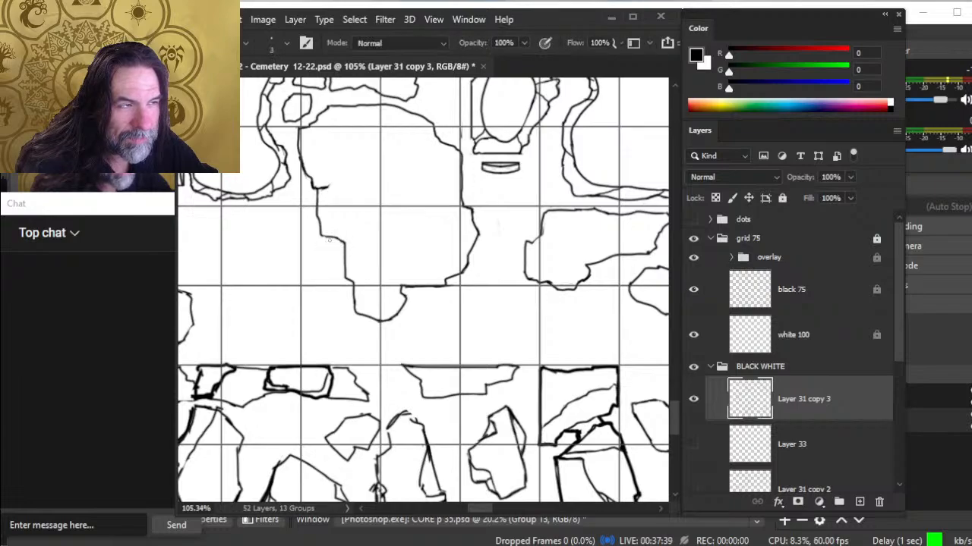
key("e")
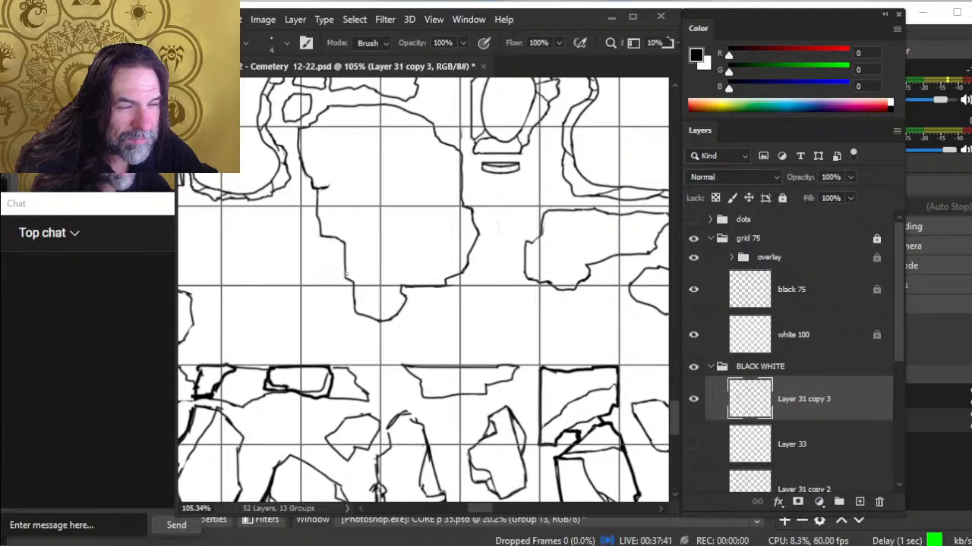
Refine the lower end and outer corner of the ground outline above the wall with small brush and eraser touches
left_click_drag(348, 273, 312, 278)
left_click_drag(282, 312, 385, 340)
left_click_drag(348, 352, 418, 339)
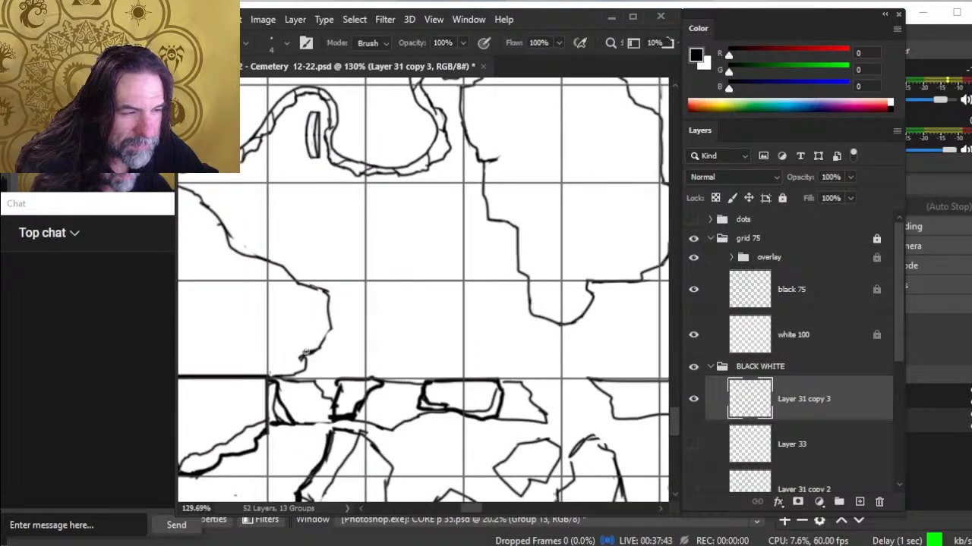
key("b")
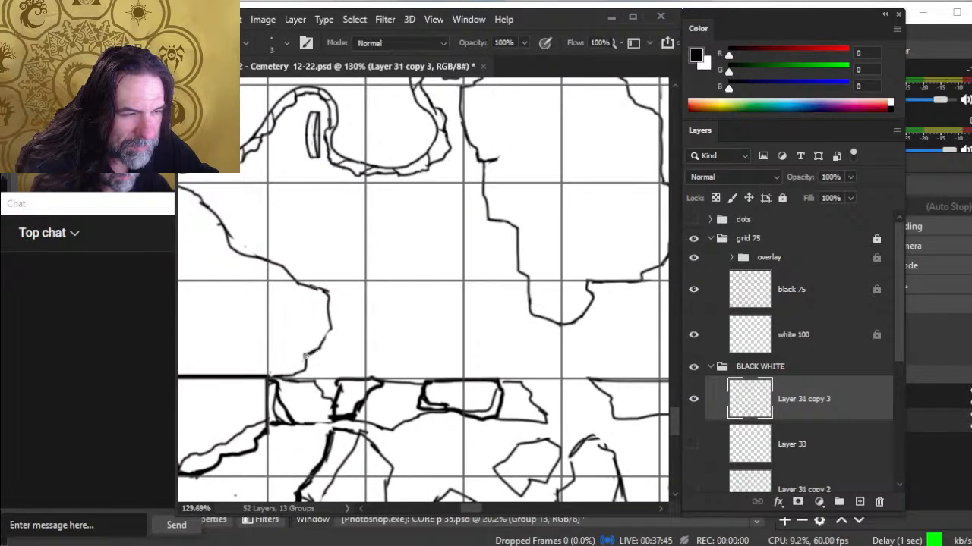
key("e")
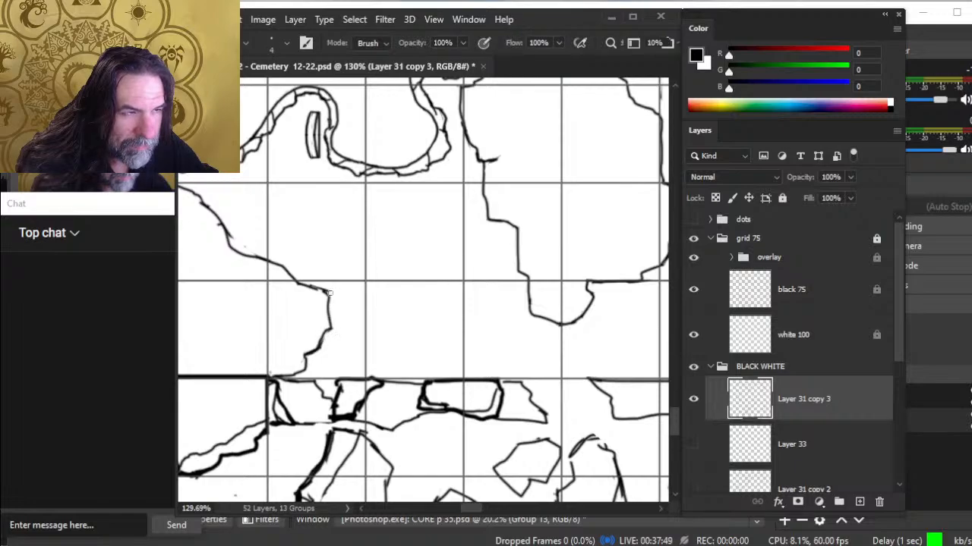
key("b")
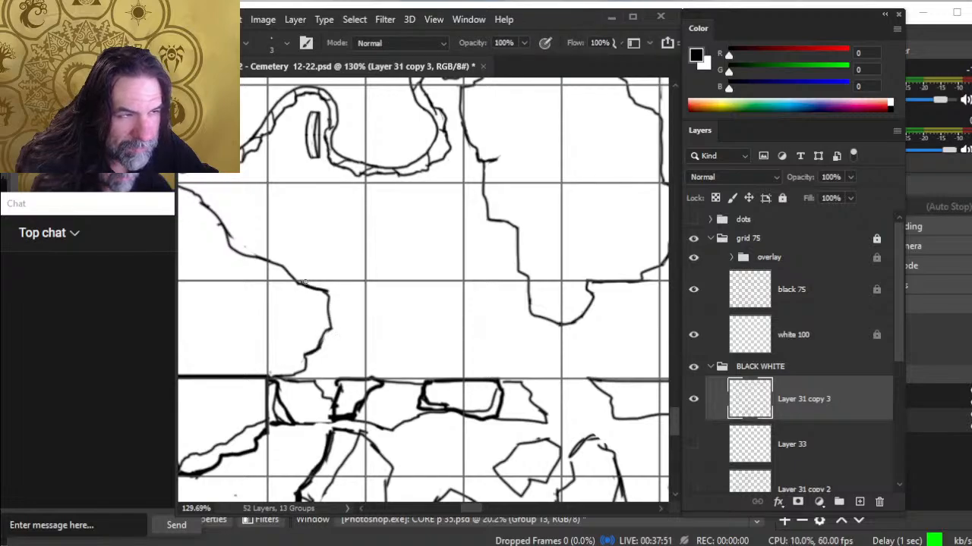
key("e")
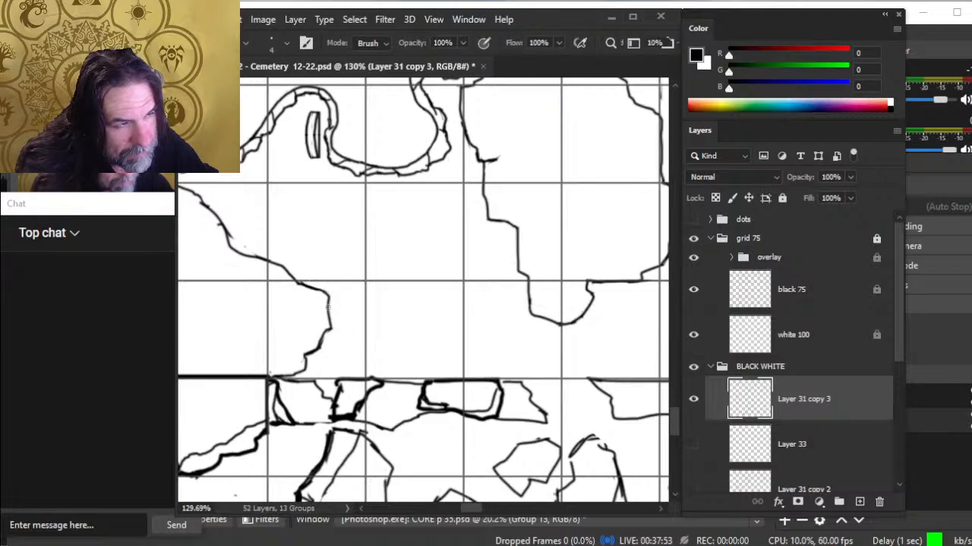
key("b")
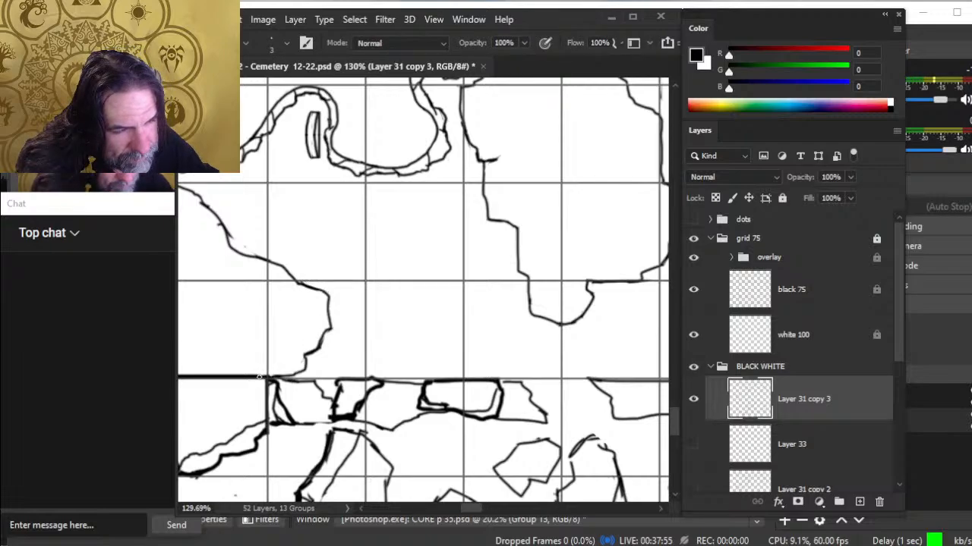
Erase the stray marks and clean up the upper curve of the ground outline that runs down to the wall
key("z")
left_click_drag(297, 377, 275, 382)
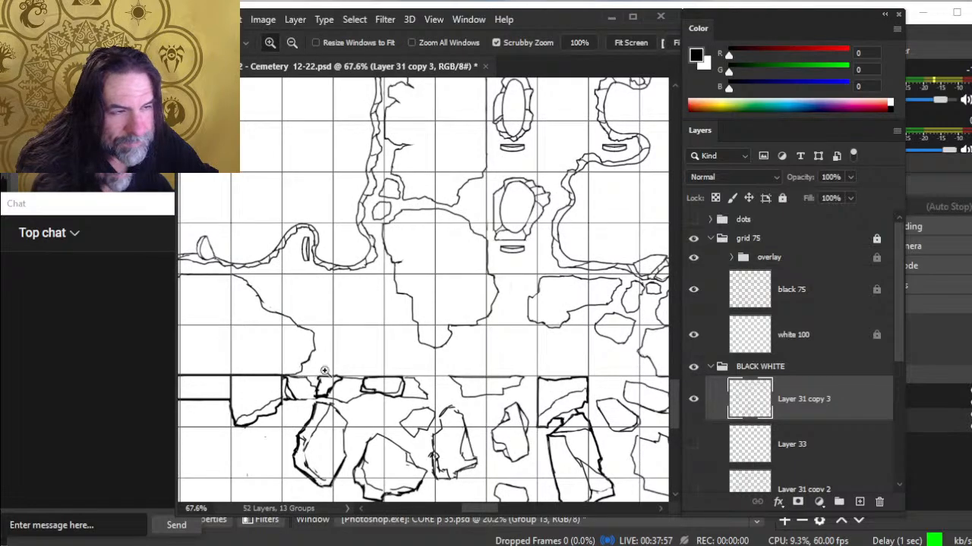
left_click_drag(449, 386, 477, 410)
left_click_drag(317, 359, 347, 357)
left_click_drag(280, 317, 331, 342)
key("e")
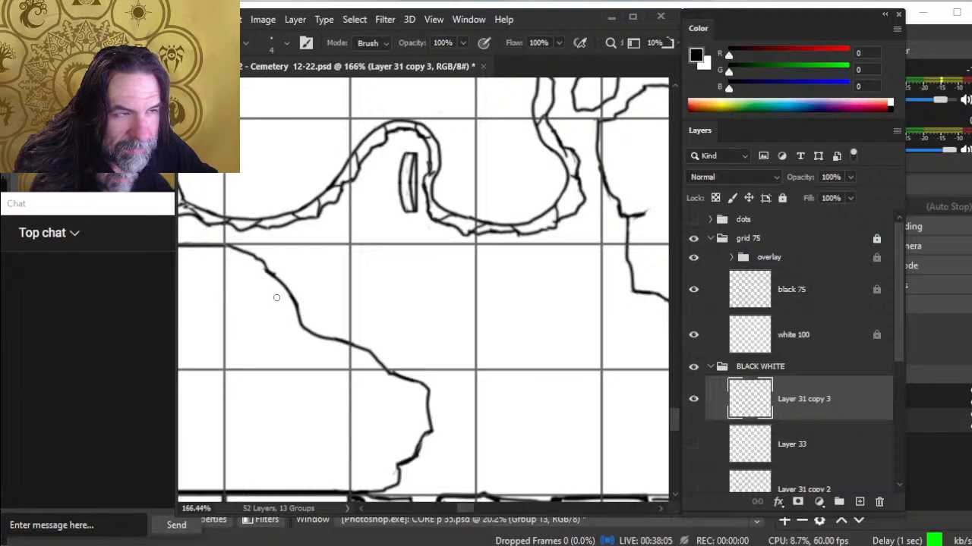
left_click_drag(270, 273, 274, 277)
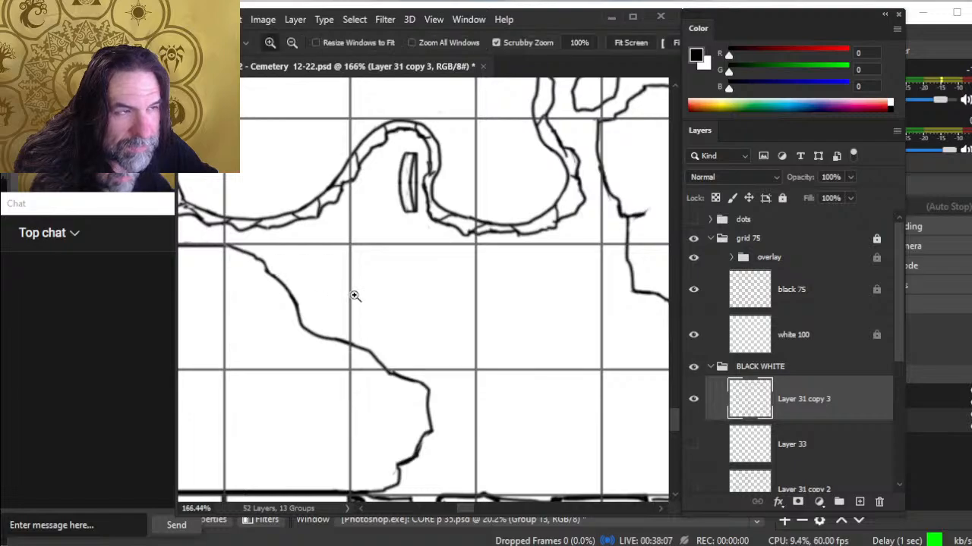
Redraw the lower right corner of the rounded stone beside the stepped ground outline
left_click_drag(354, 295, 309, 301)
mouse_move(372, 319)
left_mouse_down()
mouse_move(346, 325)
mouse_move(236, 295)
mouse_move(193, 301)
left_mouse_up()
left_click_drag(469, 314, 494, 316)
key("b")
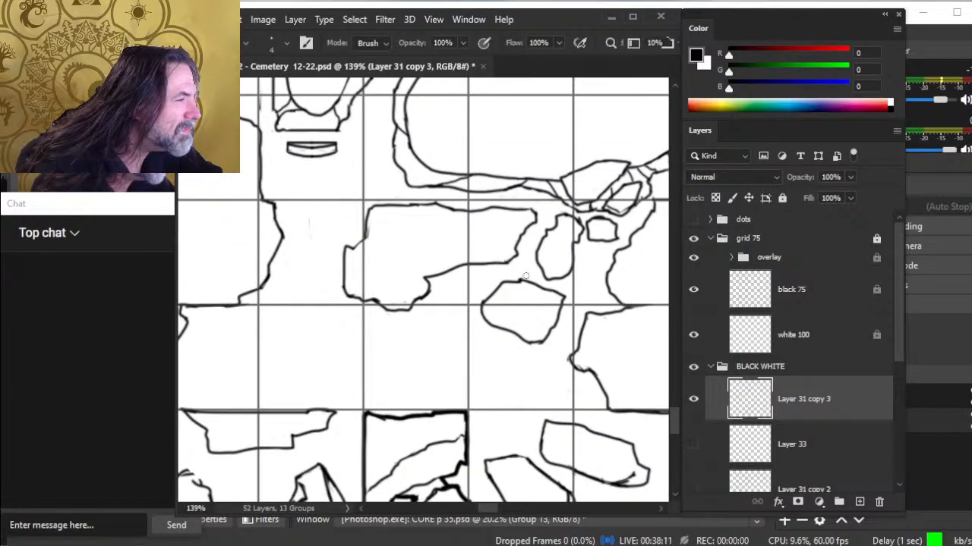
key("b")
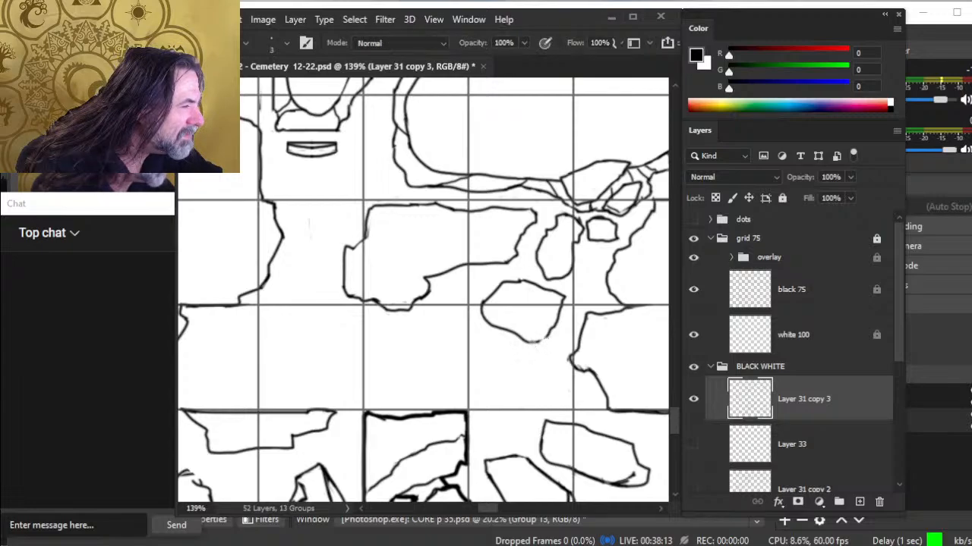
left_click_drag(532, 340, 548, 338)
key("e")
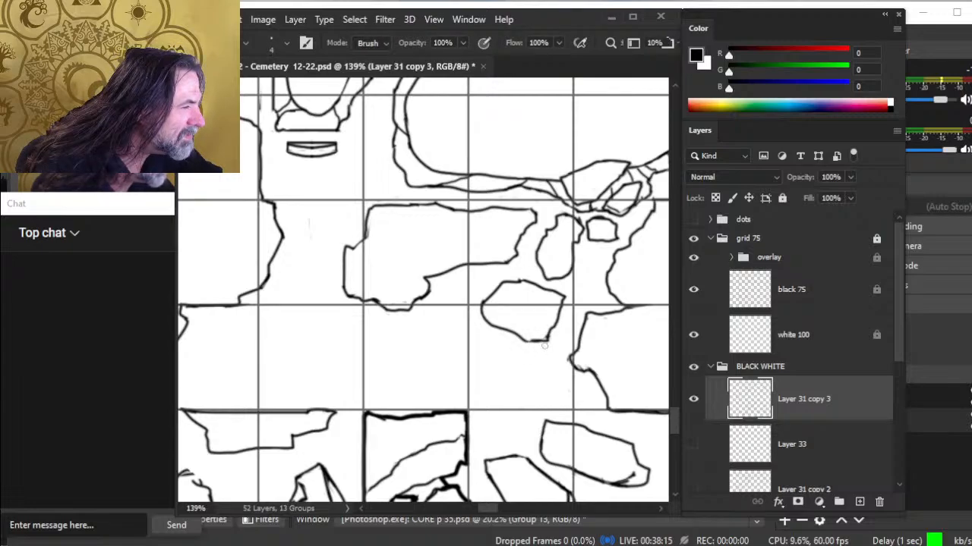
Reshape the rounded stone's right corner and edge into a smoother line
key("b")
key("e")
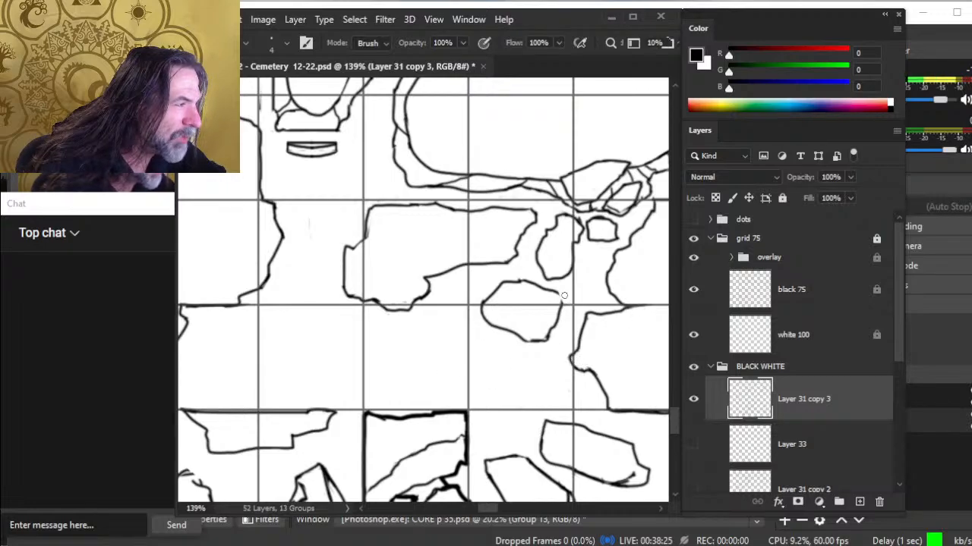
key("b")
key("e")
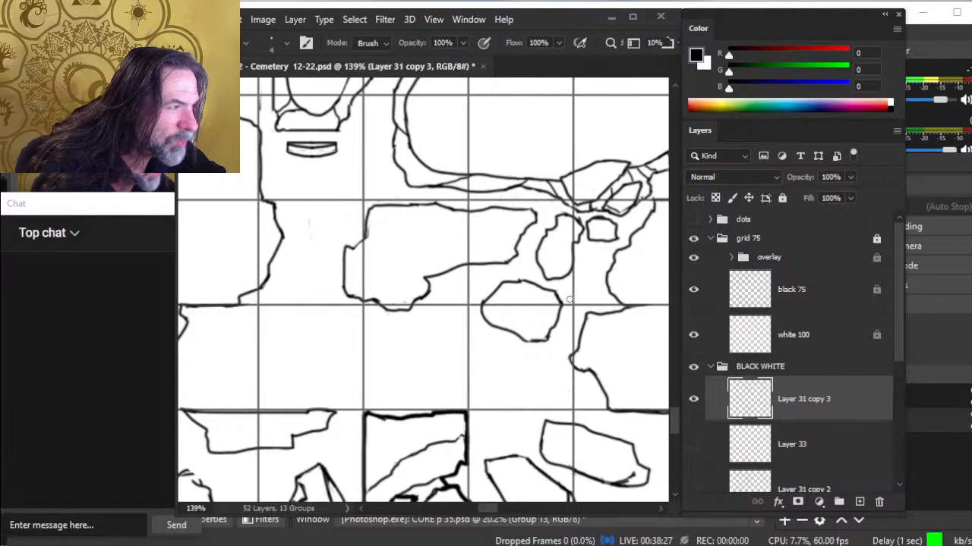
key("b")
mouse_move(524, 342)
left_mouse_down()
mouse_move(548, 335)
mouse_move(432, 315)
mouse_move(567, 298)
mouse_move(518, 351)
left_mouse_up()
key("e")
Redraw the notch on the left edge of the stepped outline beside the rounded stone and touch up its lower edge
key("ctrl+space")
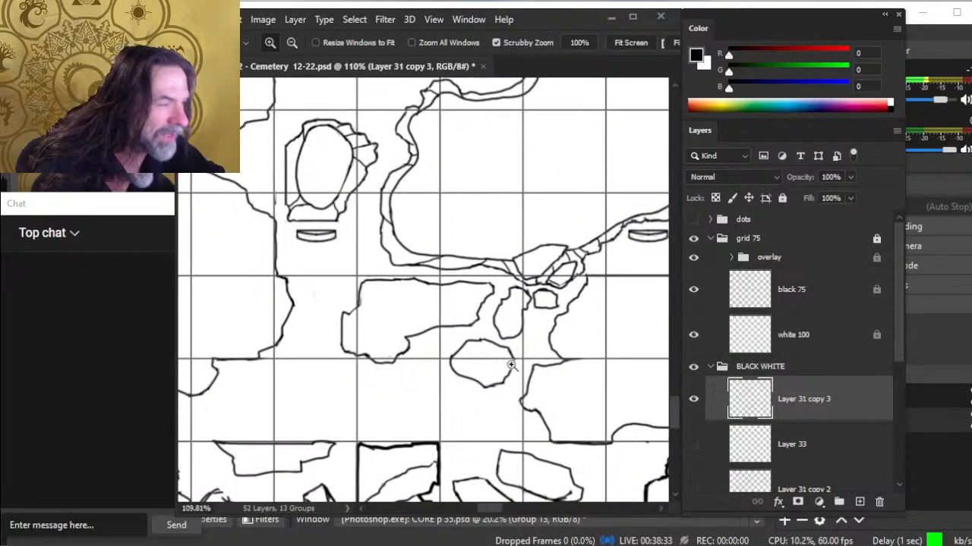
key("b")
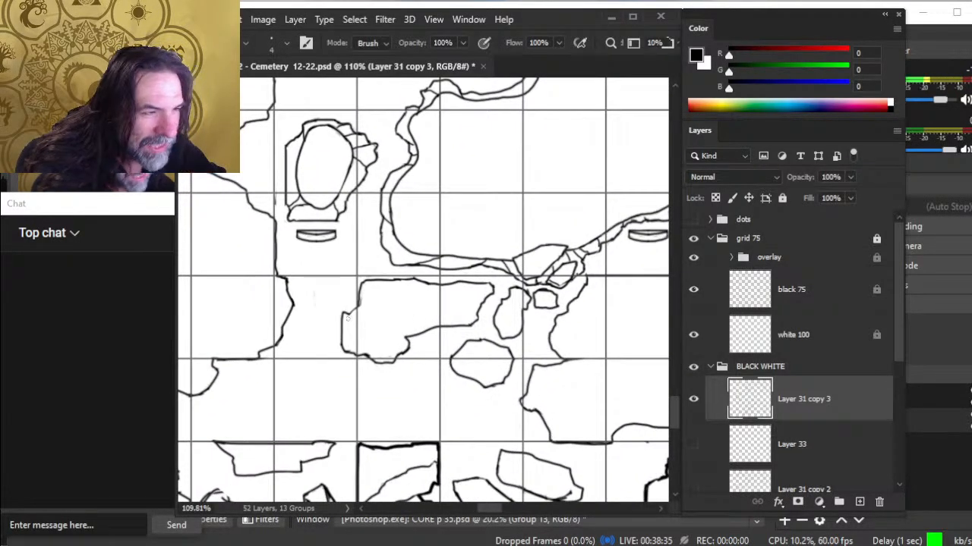
key("b")
mouse_move(343, 308)
left_mouse_down()
mouse_move(351, 316)
mouse_move(360, 308)
left_mouse_up()
key("e")
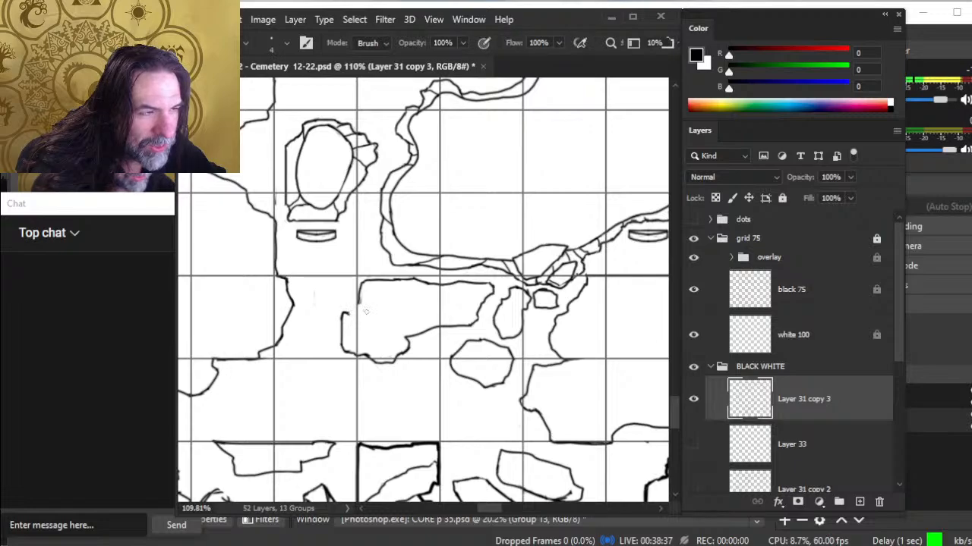
key("b")
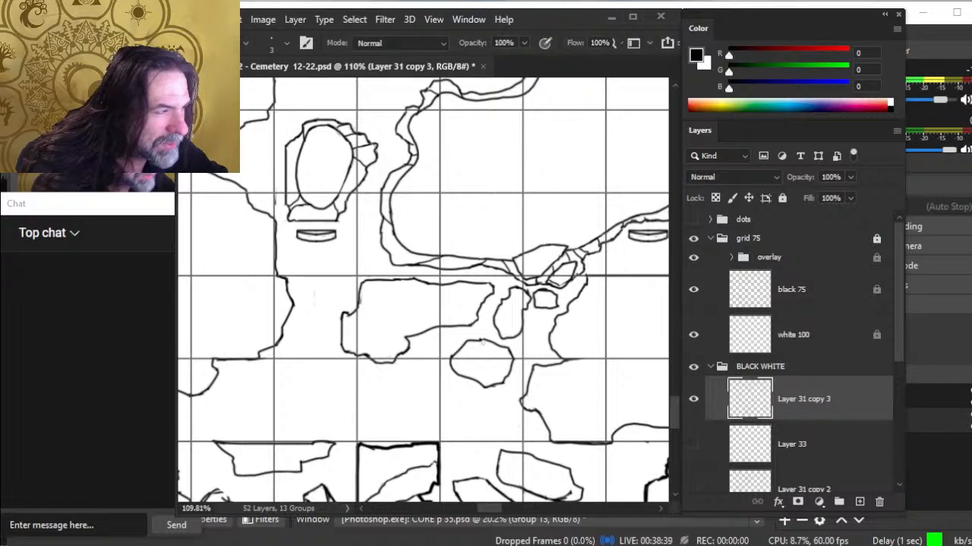
key("e")
key("b")
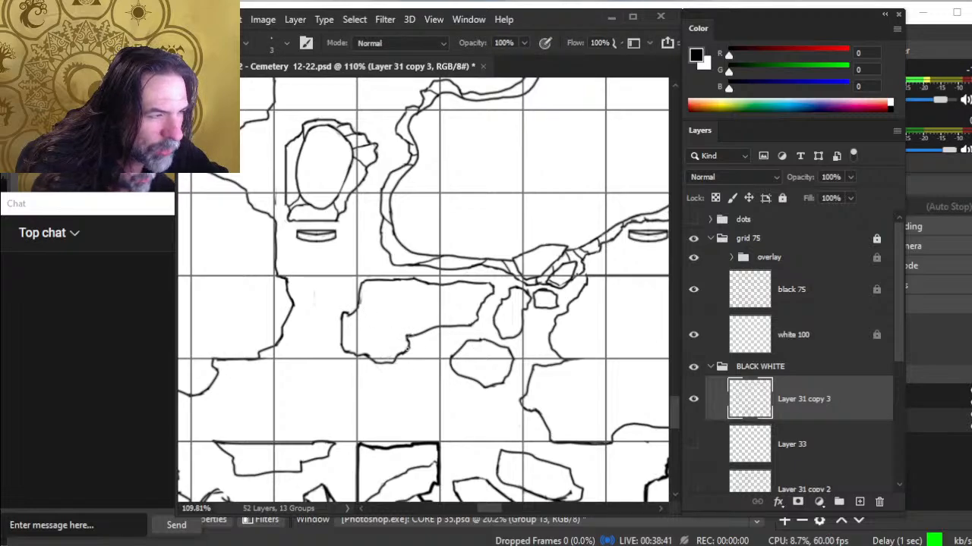
key("e")
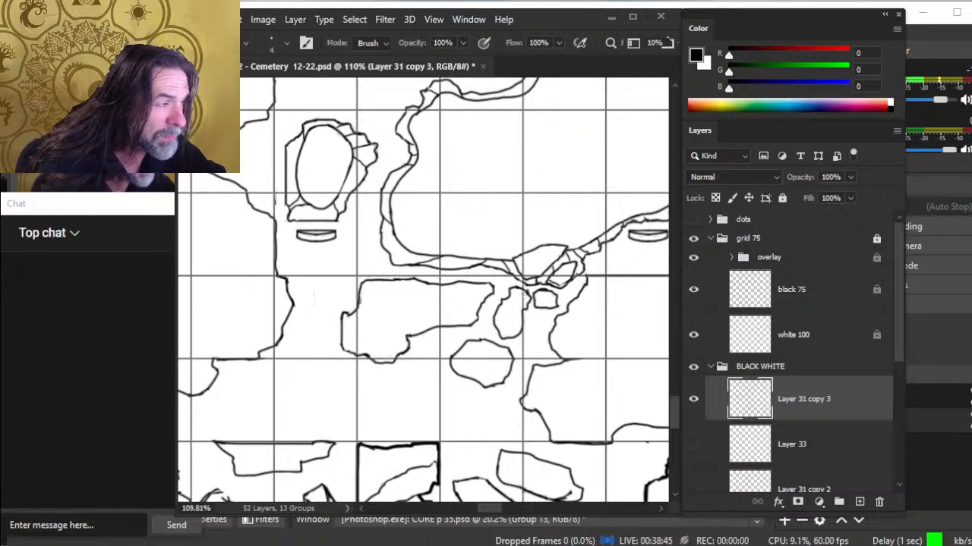
Redraw the upper right edge of the narrow oval stone just below the cracked wall
key("b")
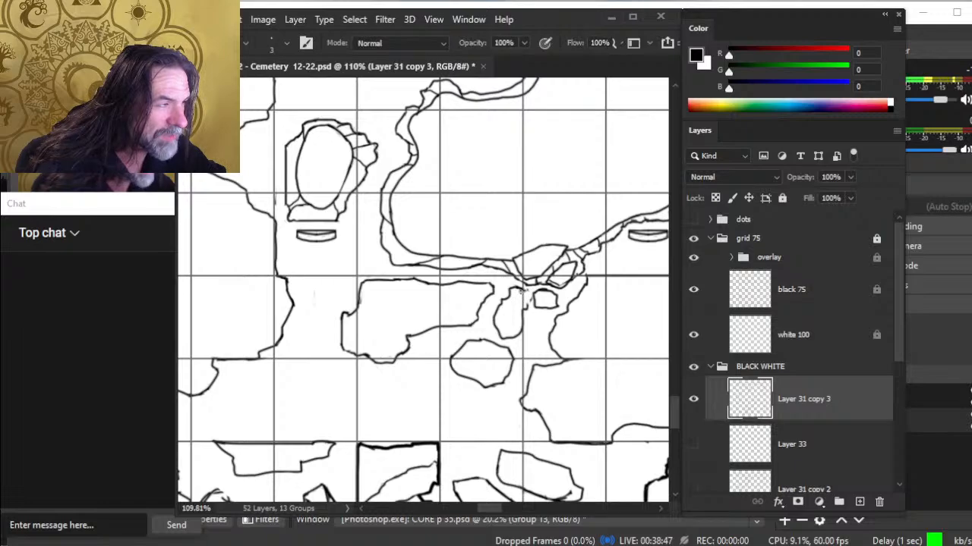
left_click_drag(522, 291, 533, 310)
key("e")
key("b")
key("e")
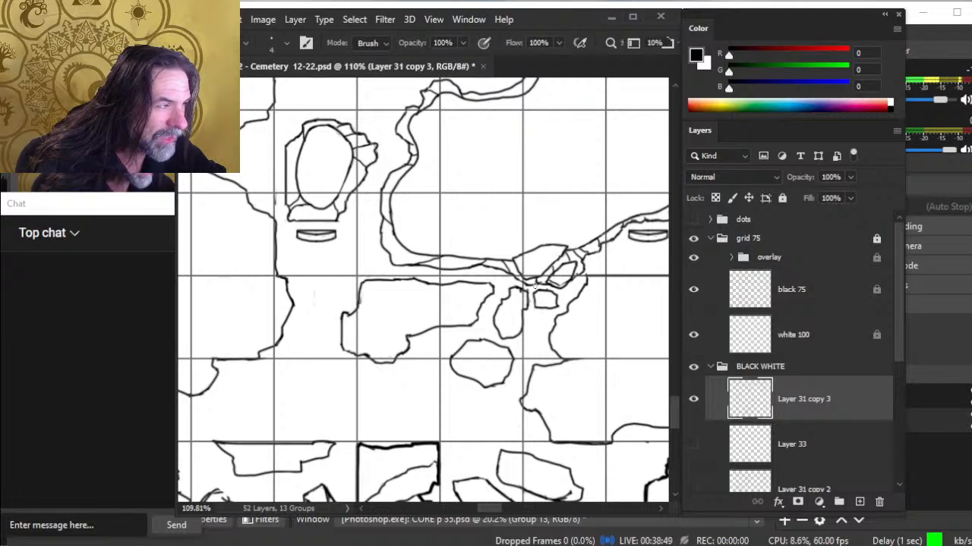
key("b")
key("e")
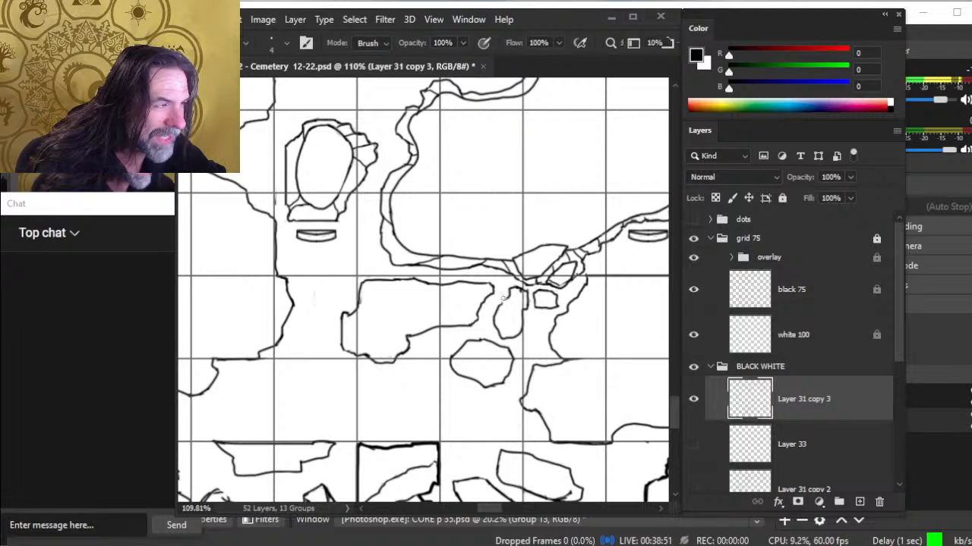
key("b")
Clean up the lower left edge of the thick-outlined block and erase the stray lines around the small stone beneath it
key("z")
left_click_drag(518, 329, 466, 333)
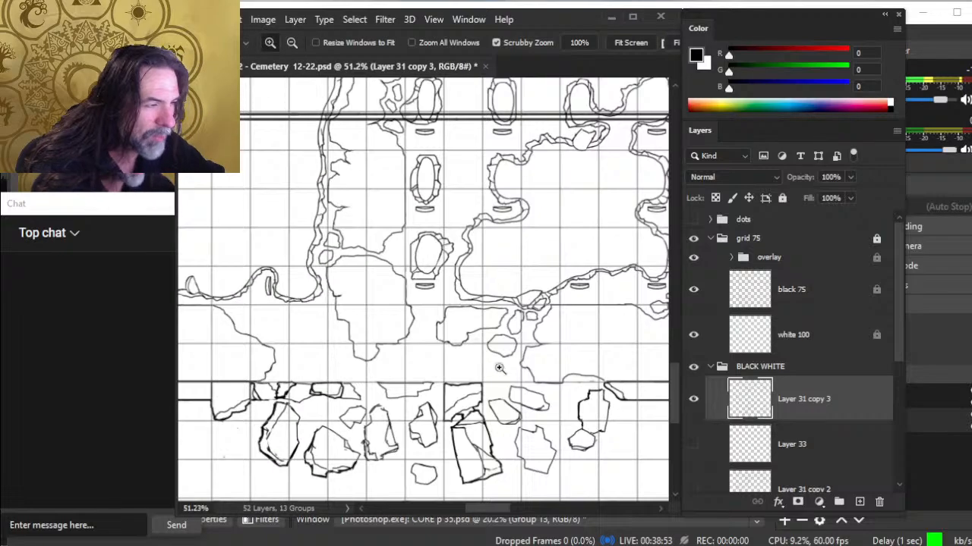
mouse_move(547, 398)
left_mouse_down()
mouse_move(493, 390)
mouse_move(465, 360)
left_mouse_up()
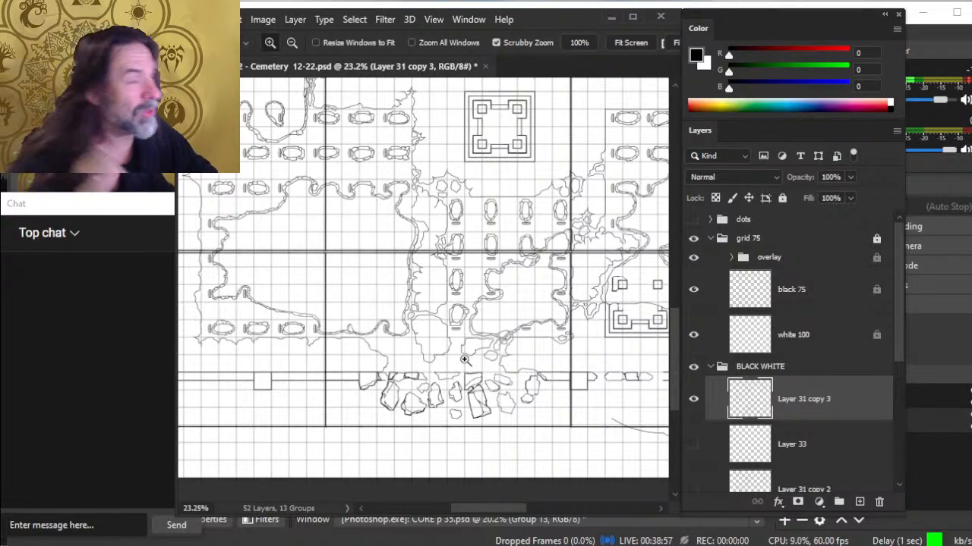
left_click_drag(554, 404, 501, 380)
left_click_drag(444, 363, 530, 398)
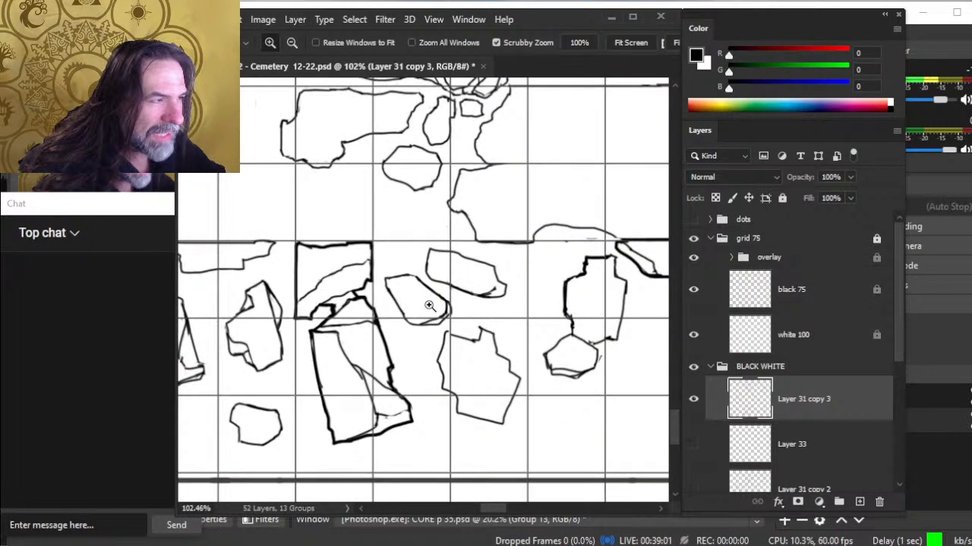
key("b")
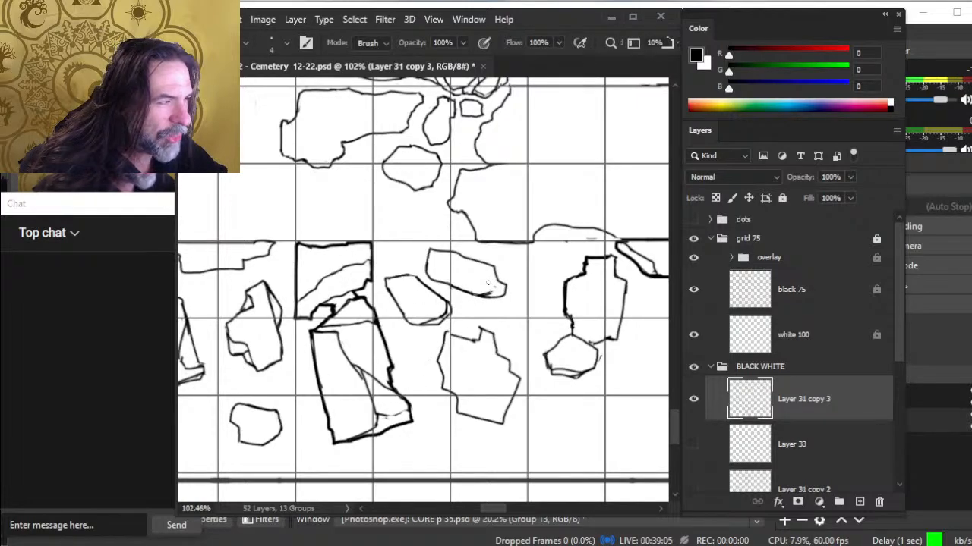
mouse_move(573, 320)
left_mouse_down()
mouse_move(573, 339)
mouse_move(572, 322)
left_mouse_up()
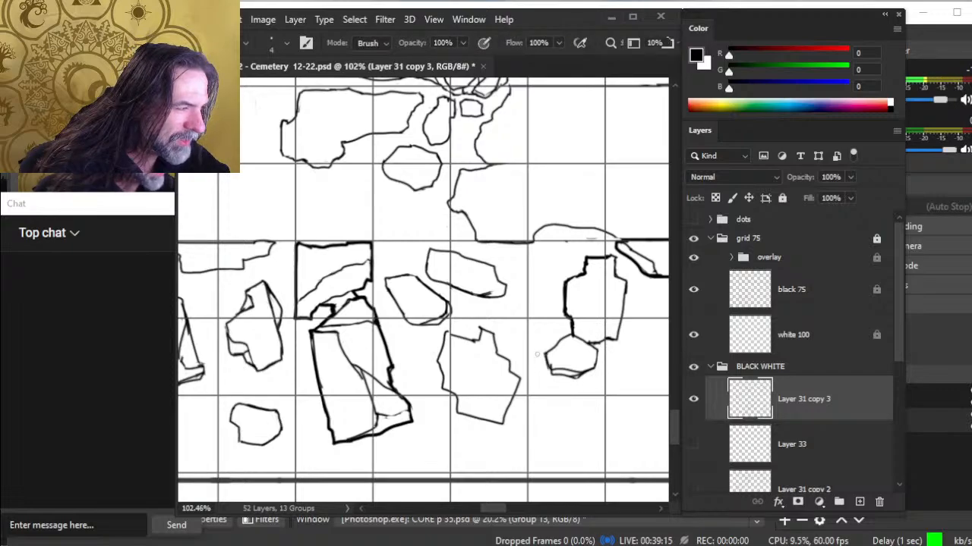
Redraw the left corner of the small stone beneath the thick-outlined block with fine brush and eraser touches
key("b")
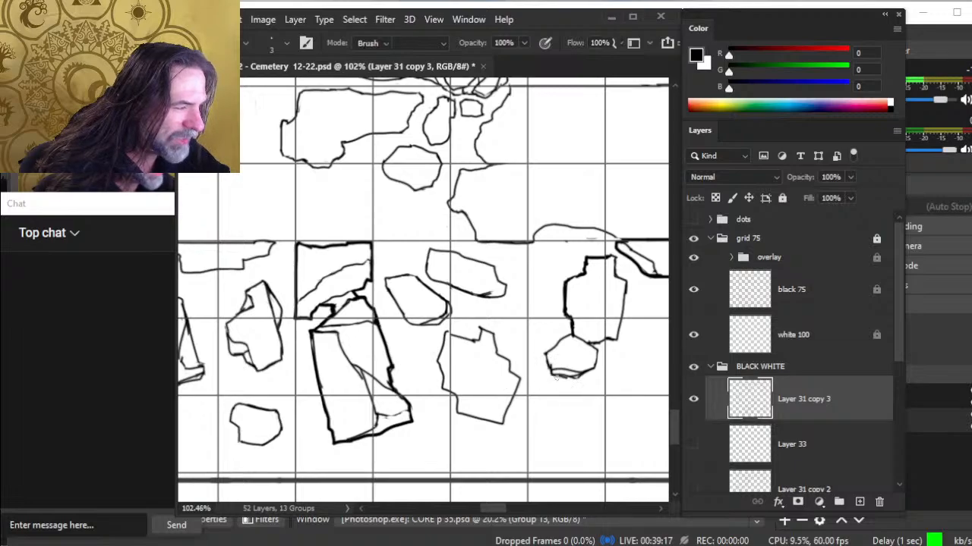
key("e")
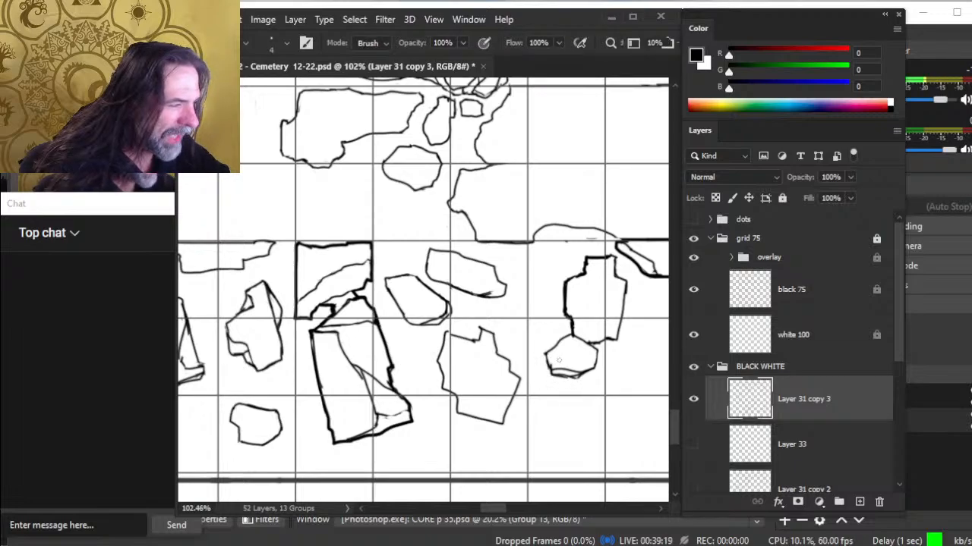
key("b")
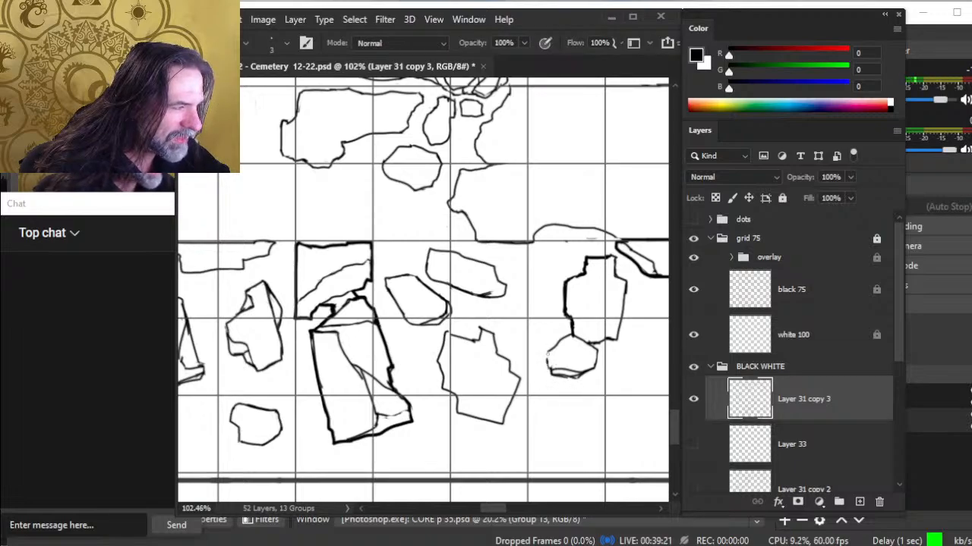
key("e")
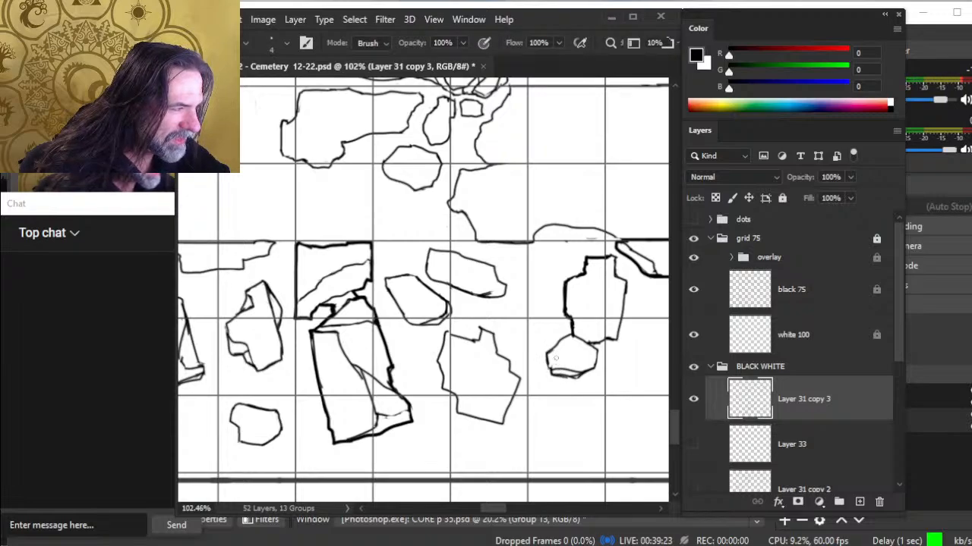
key("b")
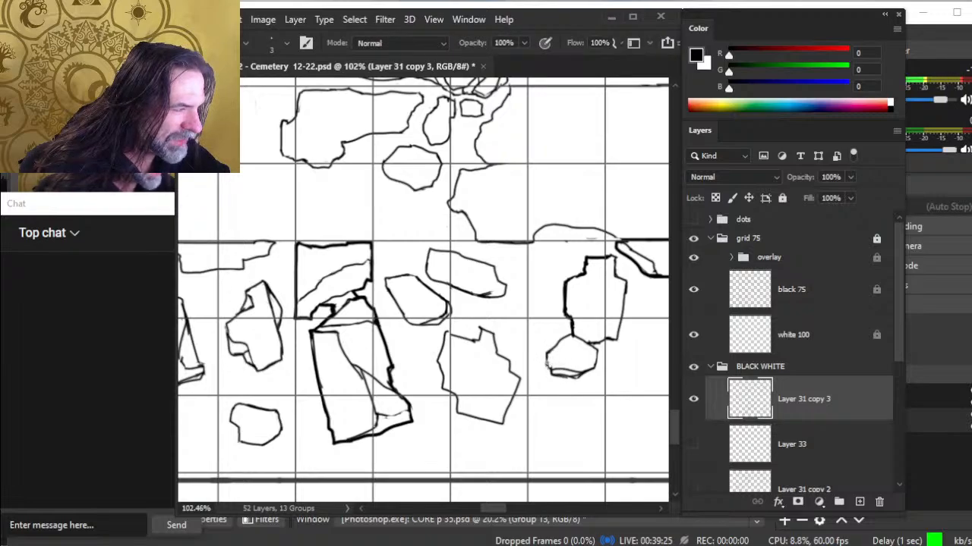
key("e")
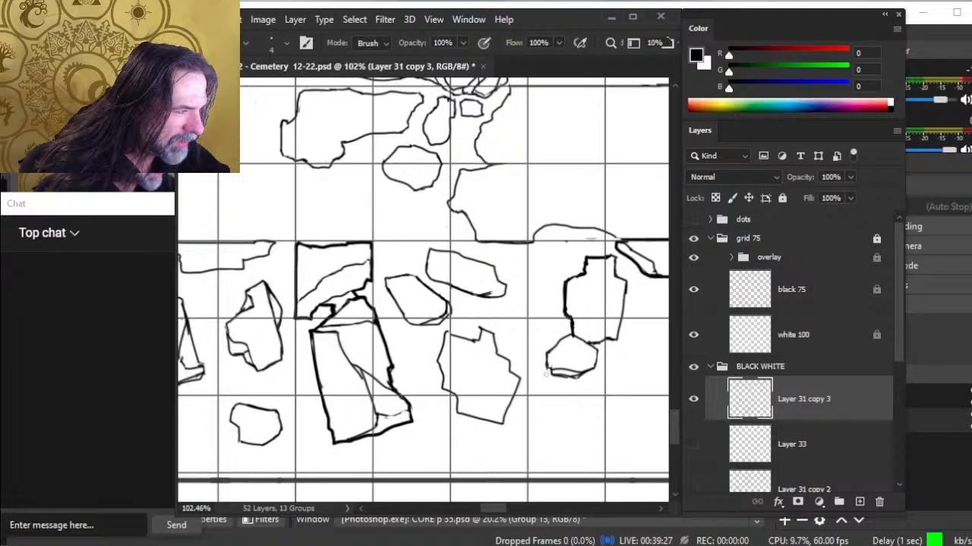
left_click_drag(476, 207, 522, 489)
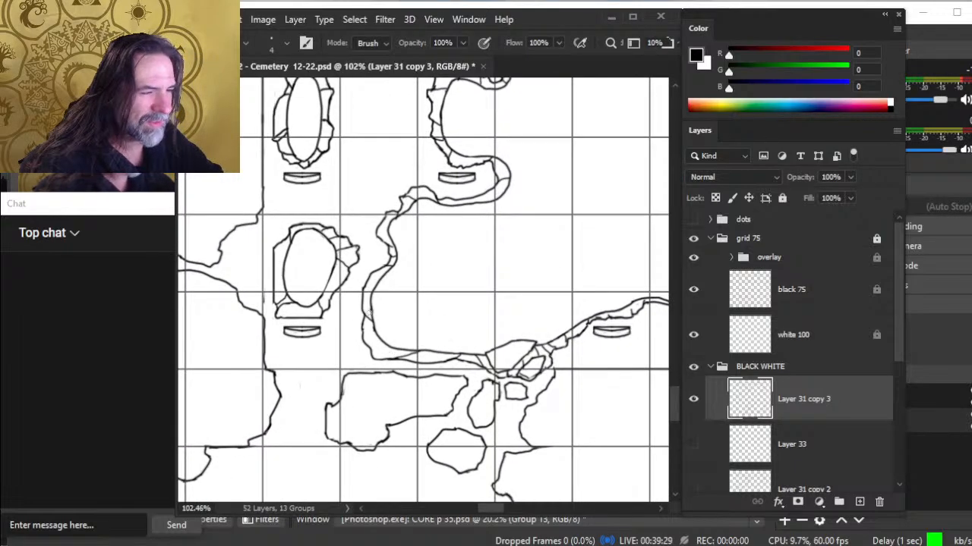
Look over the map from the grave outlines down to the broken boundary wall and the curved guide line beneath it
left_click_drag(486, 211, 494, 326)
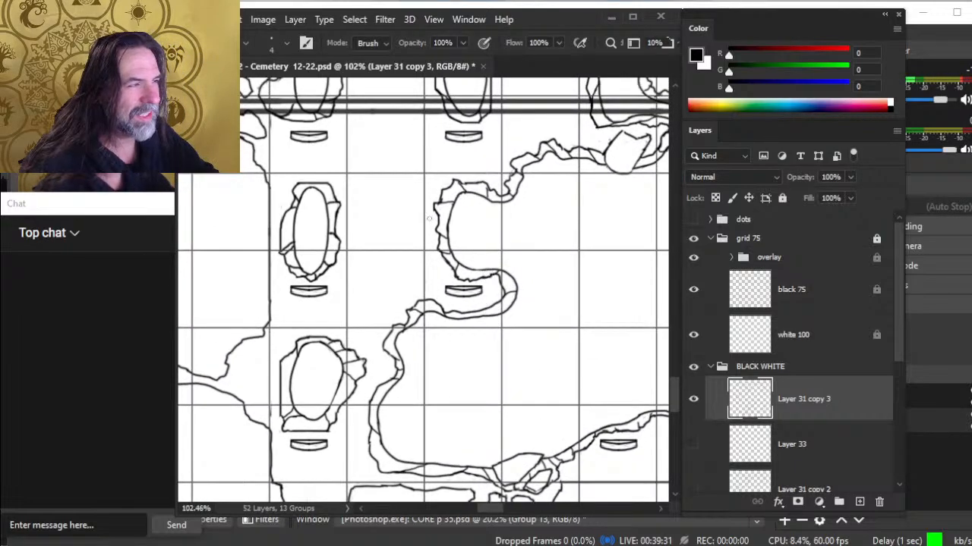
key("z")
left_click_drag(537, 239, 508, 237)
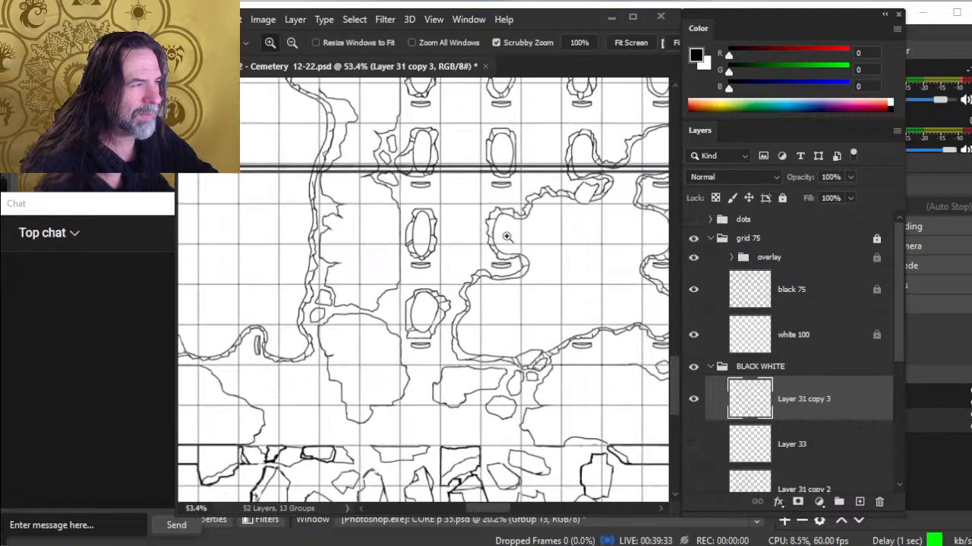
left_click_drag(545, 275, 438, 249)
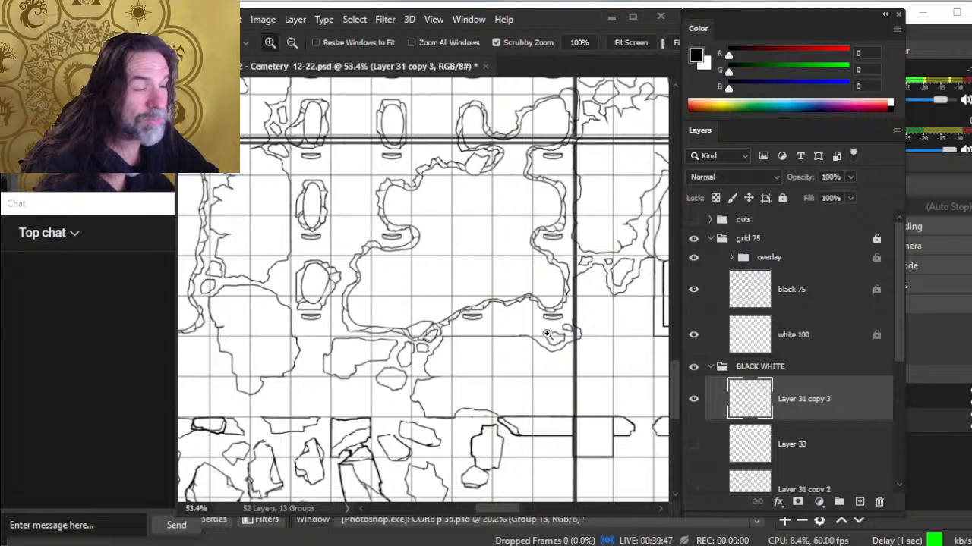
left_click_drag(542, 364, 483, 236)
left_click_drag(548, 272, 474, 267)
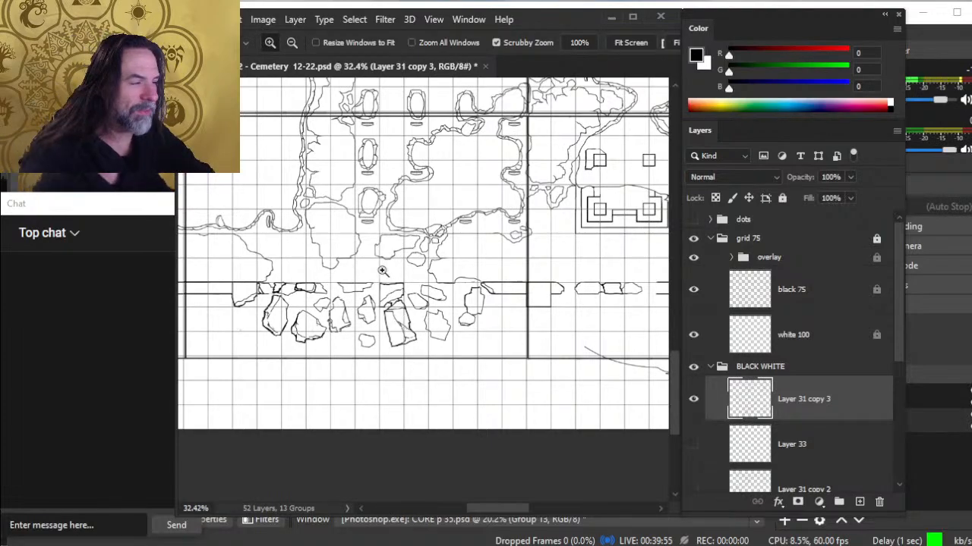
left_click_drag(548, 304, 430, 286)
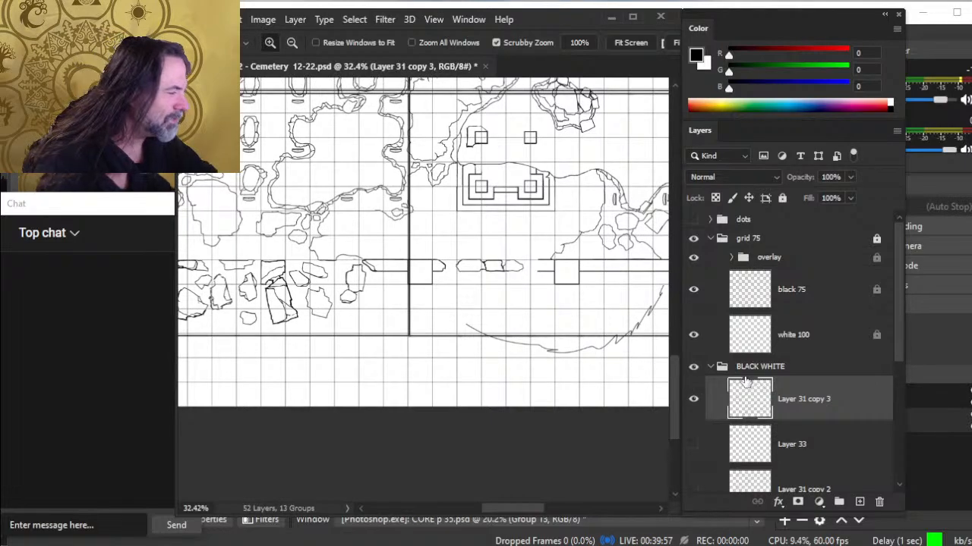
Check what Layer 31 copy 3 and Layer 33 contain, and leave both layers shown
left_click(693, 398)
left_click(694, 398)
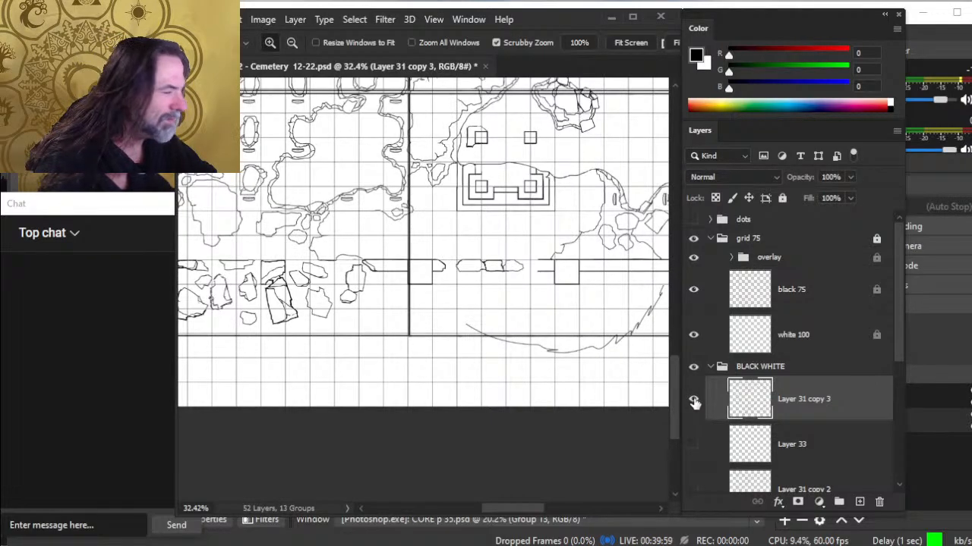
left_click(703, 448)
left_click(701, 449)
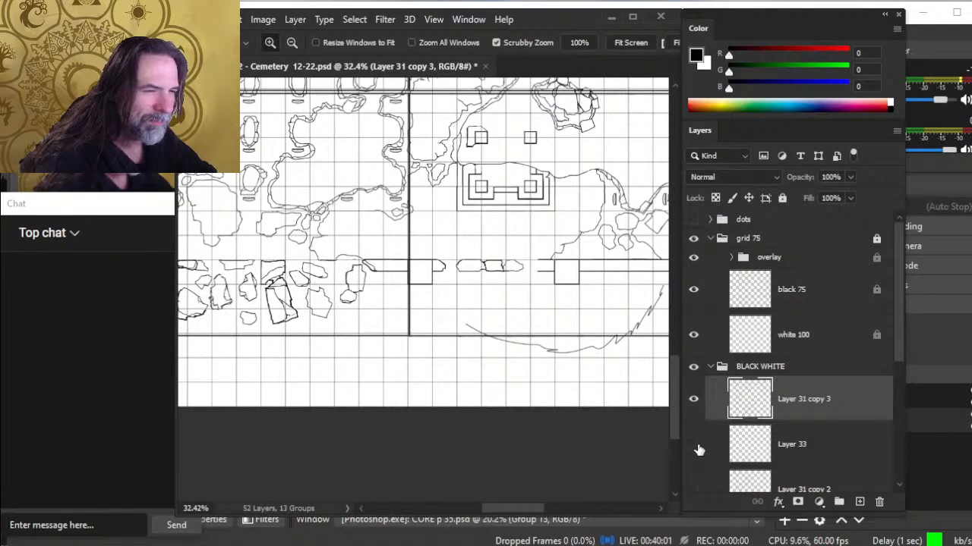
left_click(693, 446)
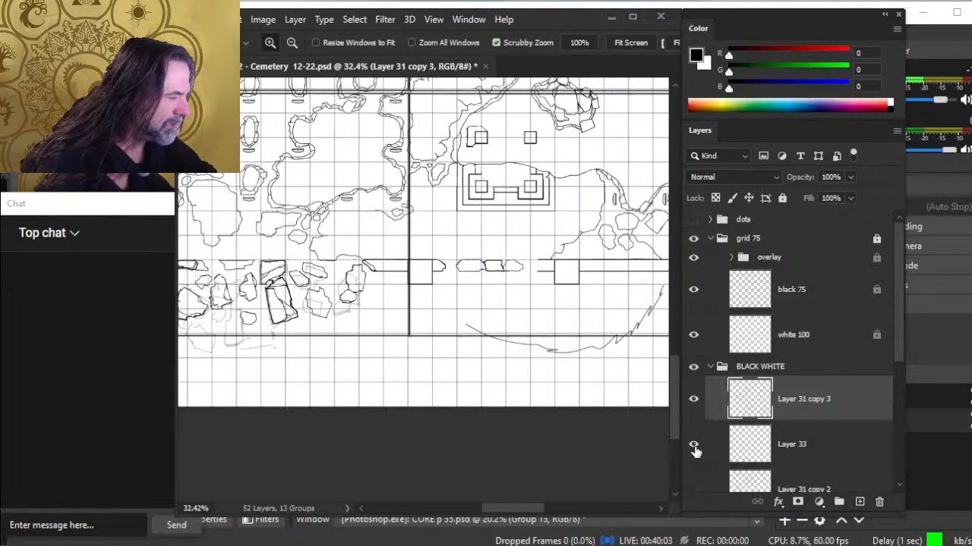
Cut the lassoed curved guide line out of Layer 31 copy 3 and merge its pasted copy into Layer 33
key("l")
mouse_move(498, 300)
left_mouse_down()
mouse_move(615, 358)
mouse_move(664, 326)
mouse_move(668, 281)
mouse_move(531, 313)
left_mouse_up()
left_click_drag(615, 347, 511, 356)
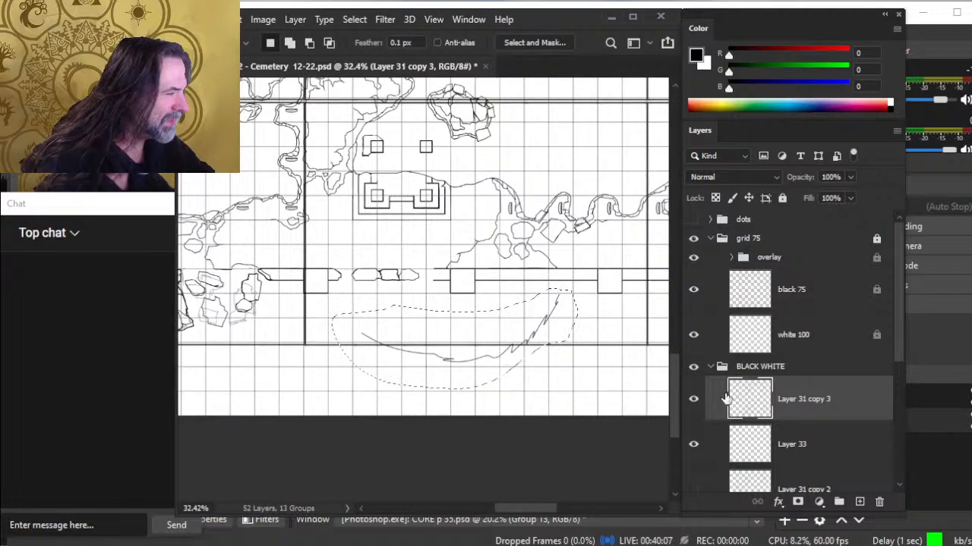
key("ctrl+x")
key("ctrl+v")
right_click(801, 446)
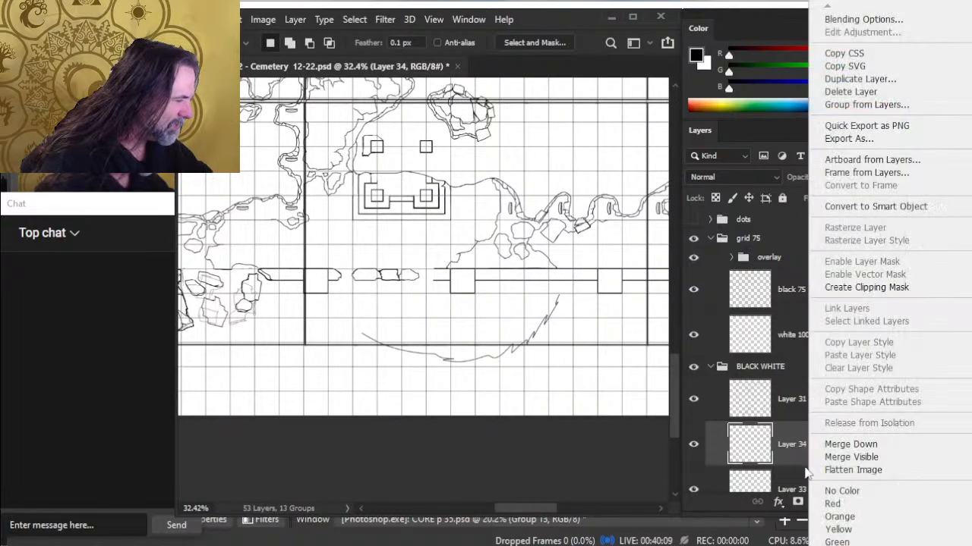
left_click(850, 444)
key("z")
left_click_drag(435, 324, 417, 317)
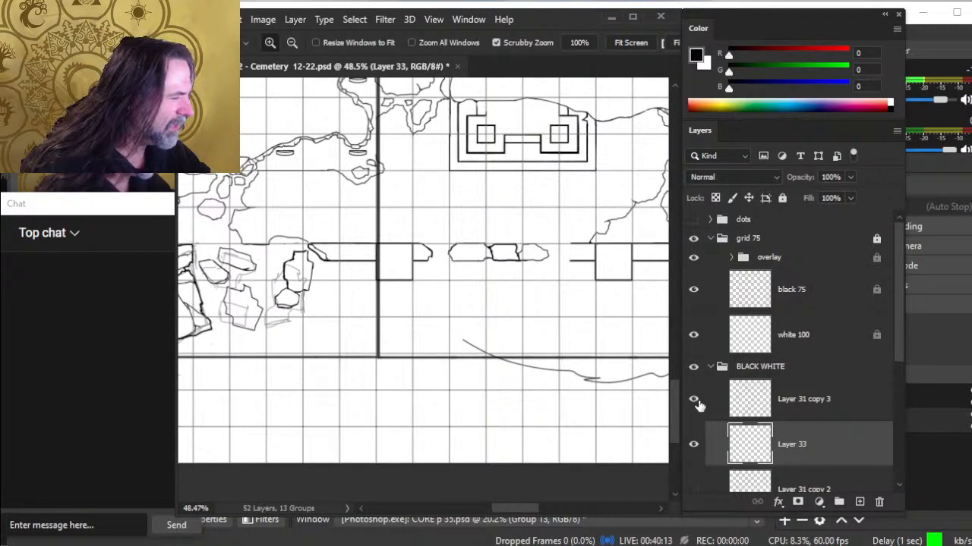
left_click(694, 398)
left_click(699, 410)
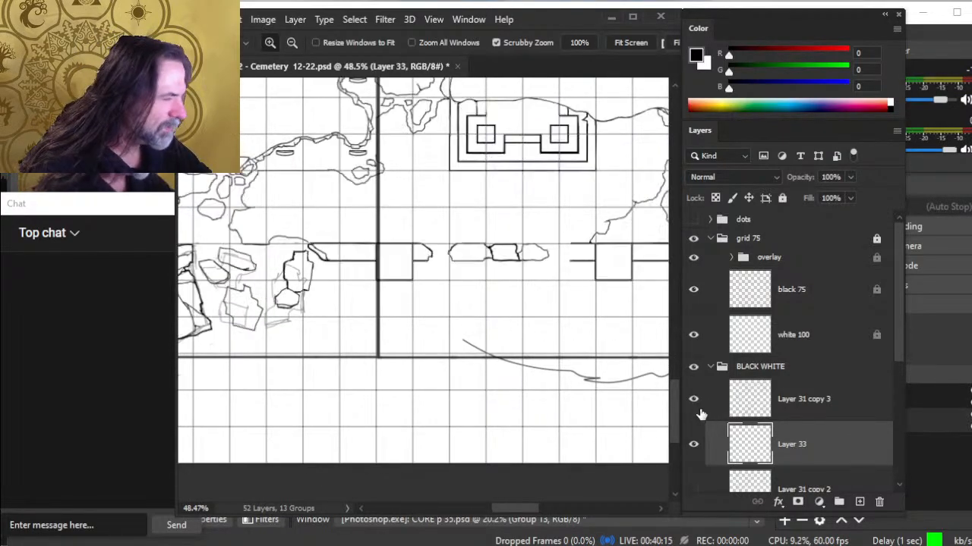
Transform the curved guide line to 105.72% width, 84.56% height and 3.70° rotation, moving it up close beneath the broken wall
left_click_drag(579, 400, 499, 368)
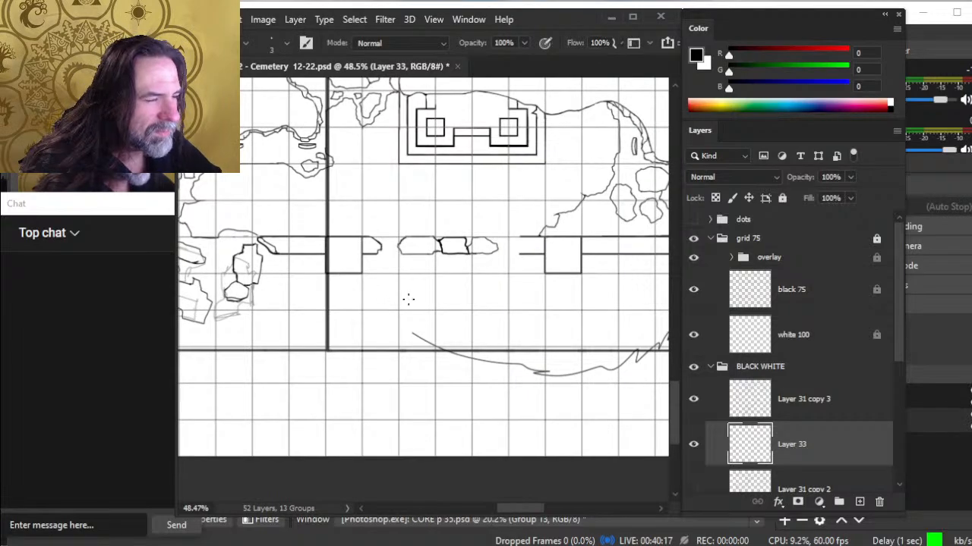
key("l")
scroll(366, 304, "right", 3)
mouse_move(313, 348)
left_mouse_down()
mouse_move(581, 374)
mouse_move(632, 315)
mouse_move(634, 266)
left_mouse_up()
right_click(510, 277)
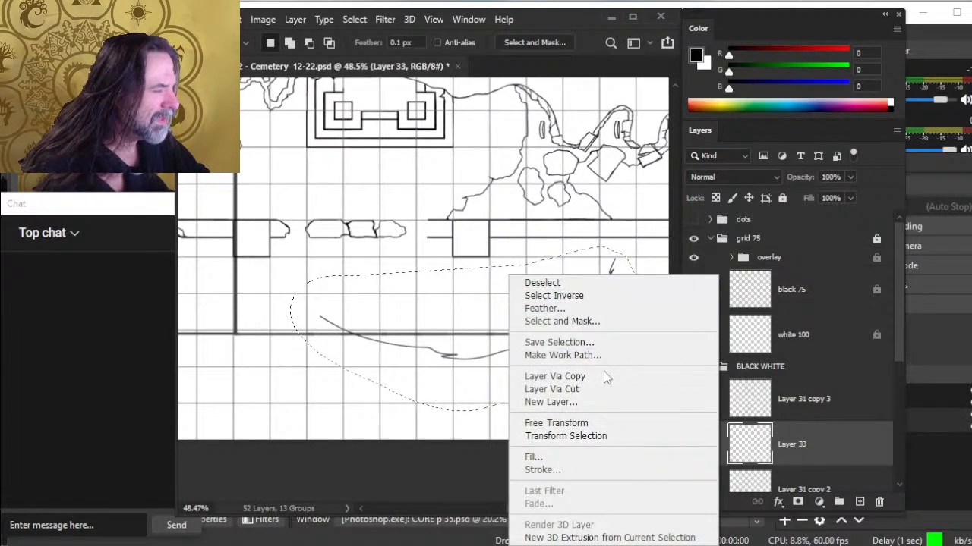
left_click(600, 424)
left_click_drag(512, 200, 523, 176)
left_click_drag(529, 310, 492, 292)
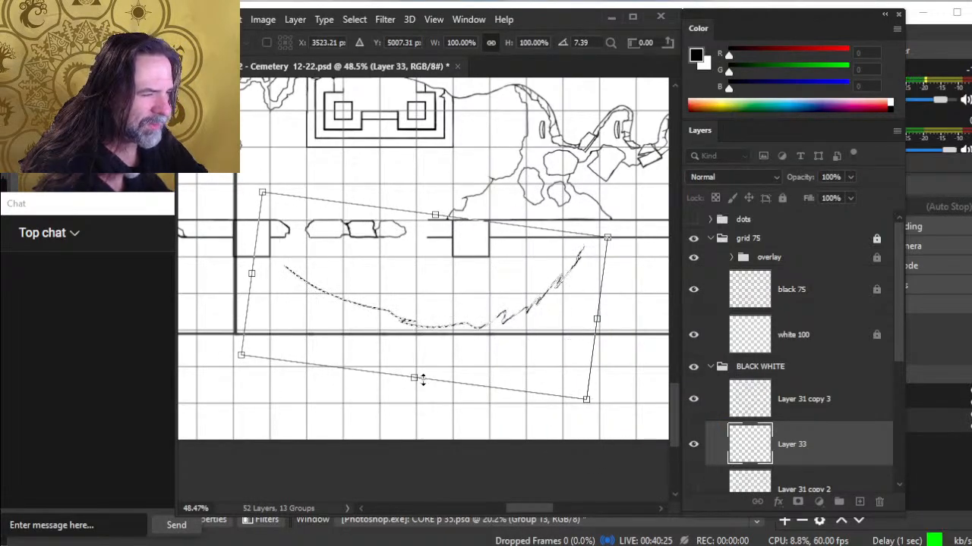
left_click_drag(413, 378, 415, 352)
left_click_drag(524, 293, 525, 307)
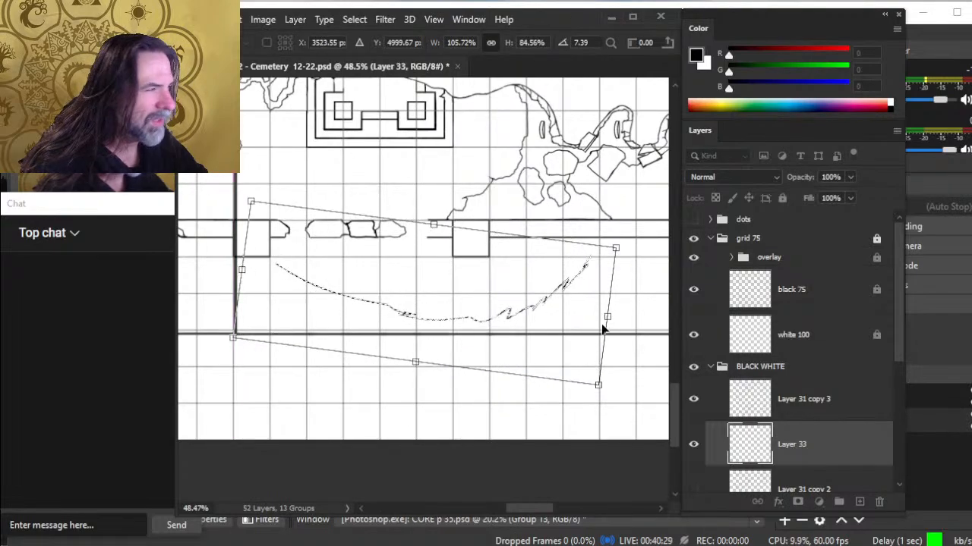
left_click_drag(644, 339, 639, 324)
mouse_move(559, 318)
left_mouse_down()
mouse_move(573, 324)
mouse_move(567, 315)
left_mouse_up()
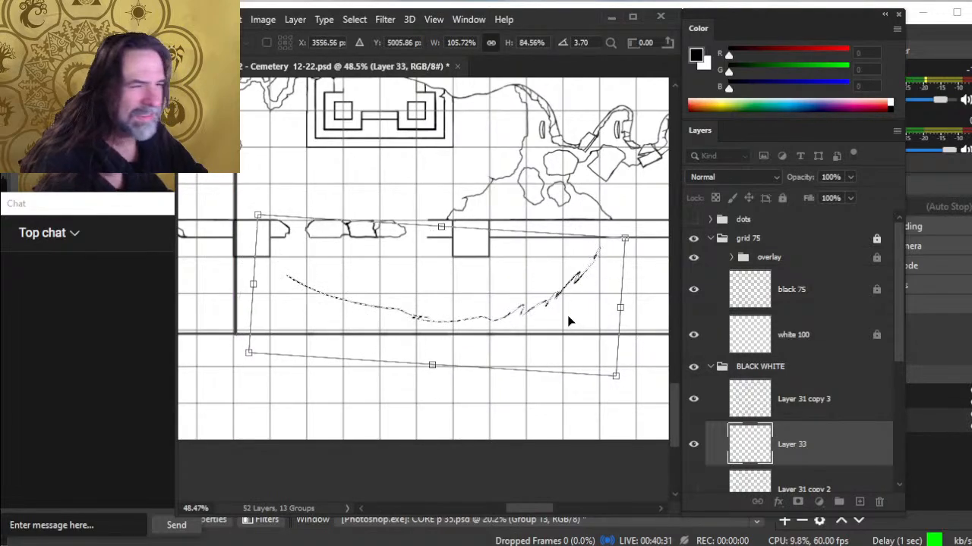
key("Return")
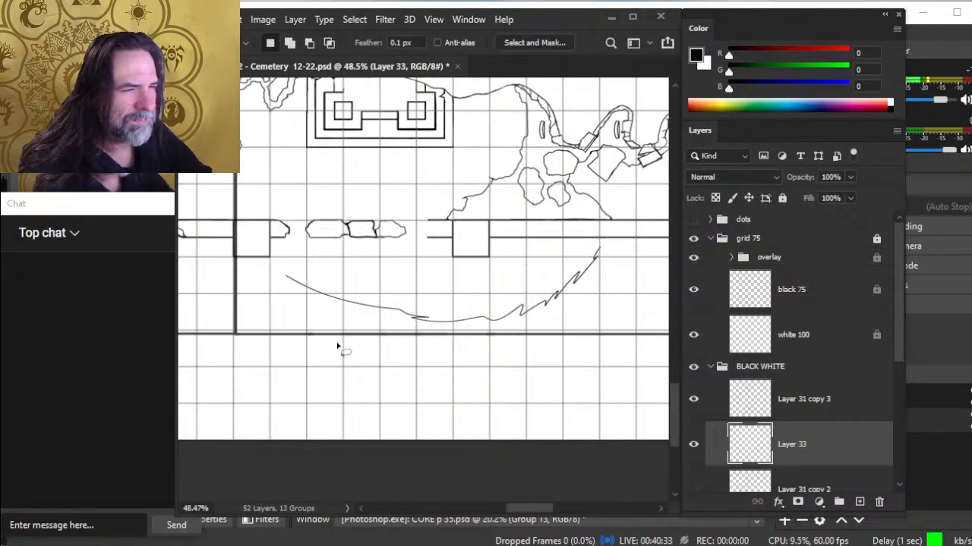
Sketch a small upright stone on the guide line's left end, below the broken end of the wall
left_click_drag(331, 318, 359, 345)
key("b")
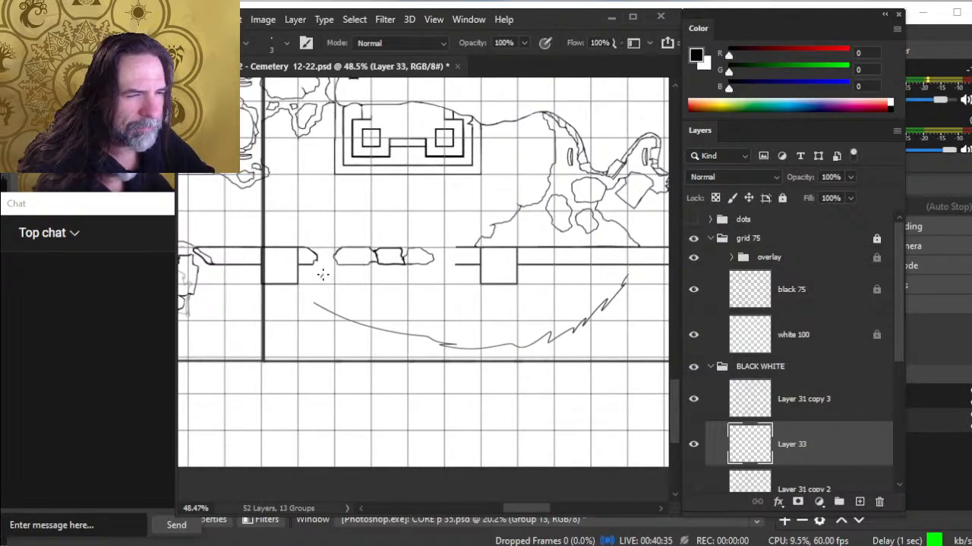
left_click_drag(327, 314, 334, 300)
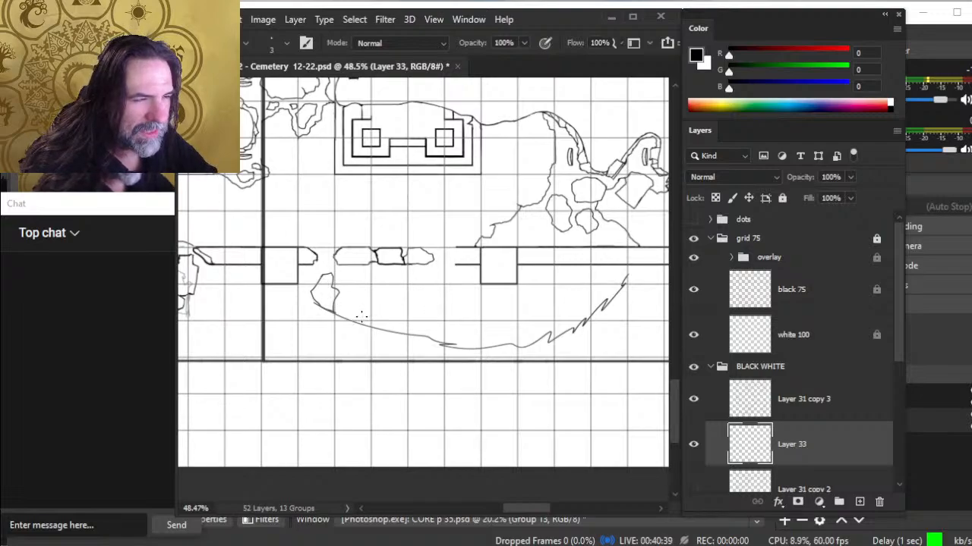
Erase the guide line beside the small stone and sketch a large angular block to its right
key("e")
mouse_move(367, 327)
left_mouse_down()
mouse_move(358, 314)
mouse_move(349, 308)
mouse_move(360, 331)
mouse_move(388, 340)
mouse_move(350, 307)
mouse_move(385, 337)
mouse_move(397, 317)
mouse_move(365, 293)
left_mouse_up()
key("b")
key("e")
key("b")
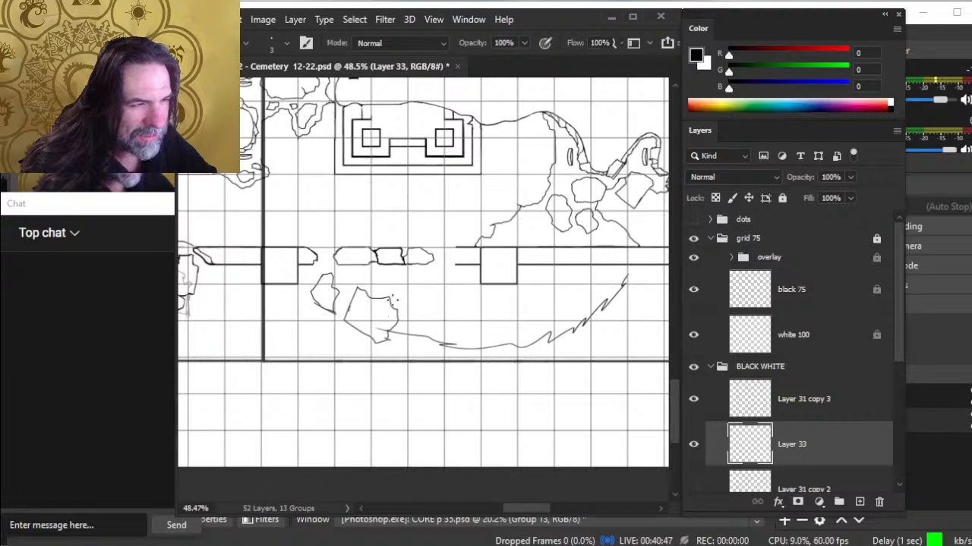
Erase and redraw the upper right edge of the large angular block, and start a tiny stone above it
key("e")
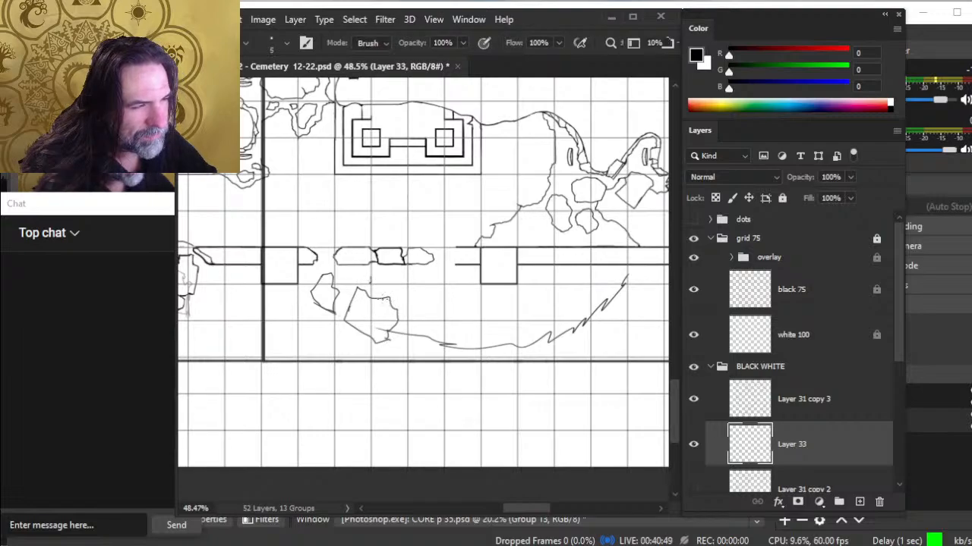
mouse_move(387, 302)
left_mouse_down()
mouse_move(383, 312)
mouse_move(378, 302)
mouse_move(390, 328)
mouse_move(375, 296)
left_mouse_up()
key("b")
key("e")
key("b")
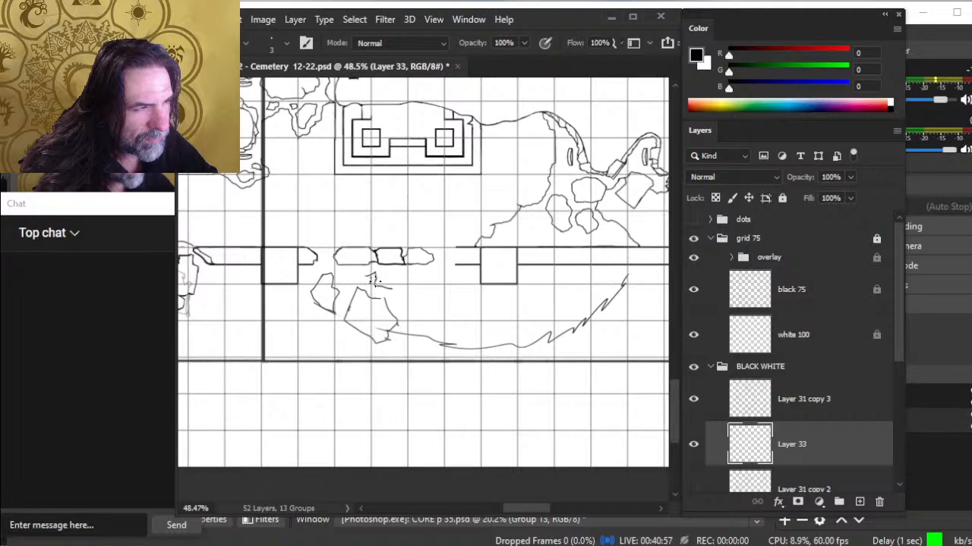
Finish the tiny stone above the large block, sketch a slanted stone to its right, and begin the neighbouring stone
key("e")
left_click_drag(392, 289, 375, 285)
key("b")
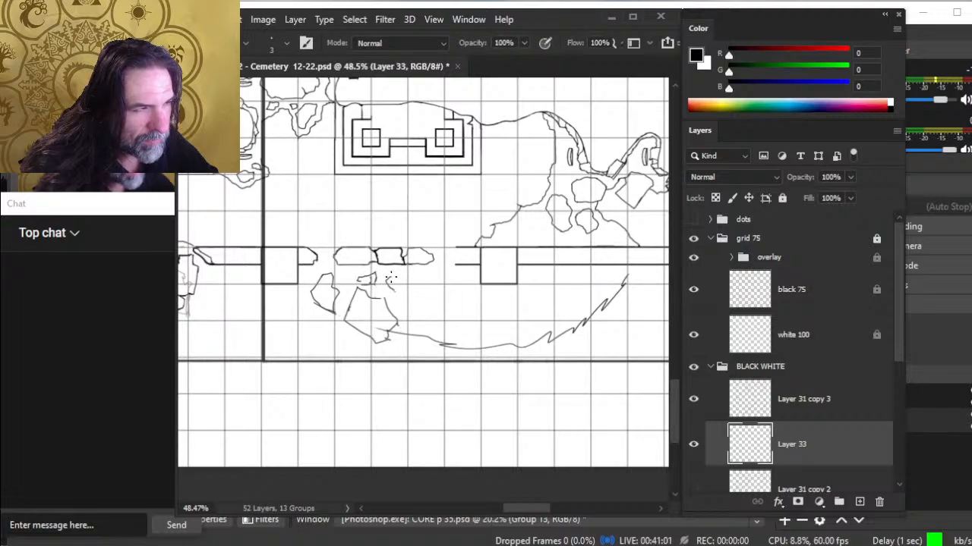
mouse_move(410, 303)
left_mouse_down()
mouse_move(413, 284)
mouse_move(386, 280)
mouse_move(412, 287)
left_mouse_up()
key("e")
key("b")
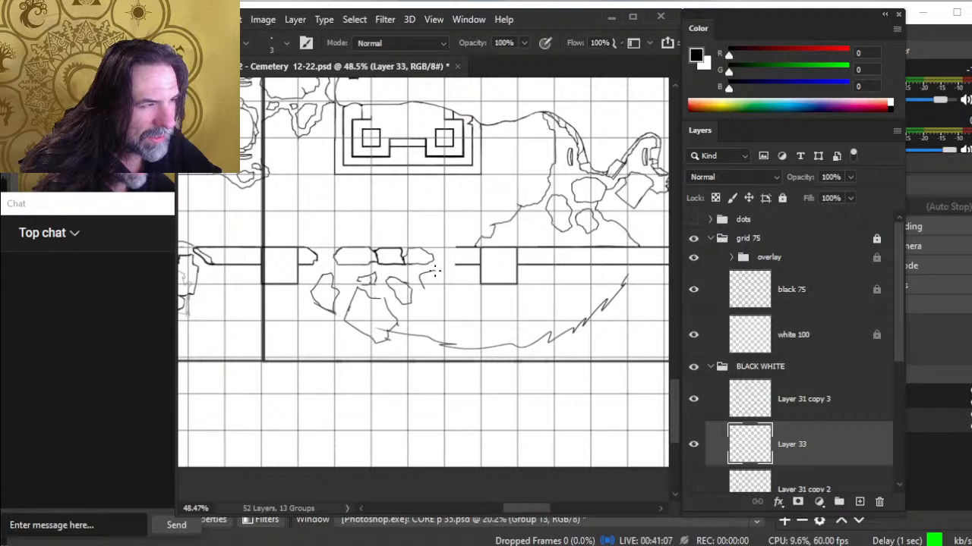
Erase the guide line right of the large block and close the tall stone below the right end of the loose wall pieces
key("e")
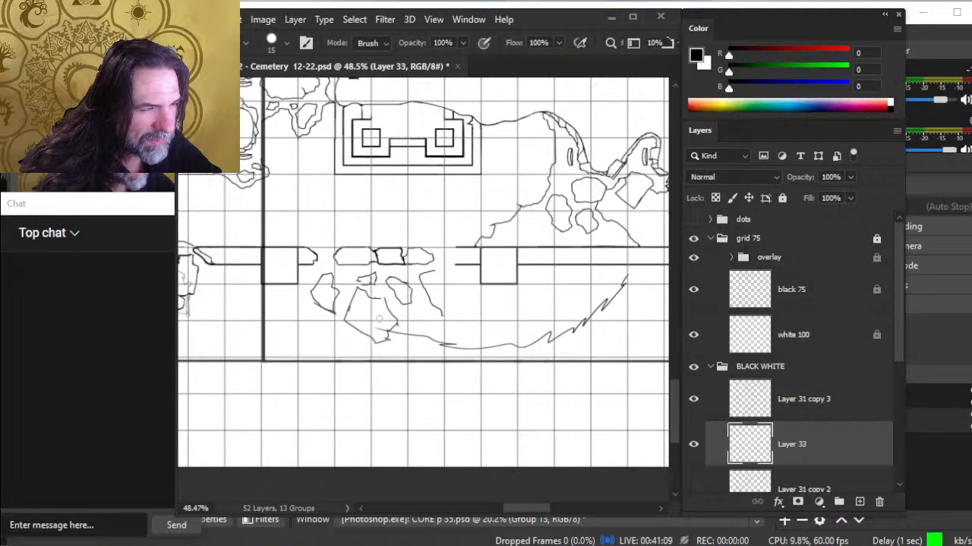
left_click_drag(397, 334, 449, 347)
key("b")
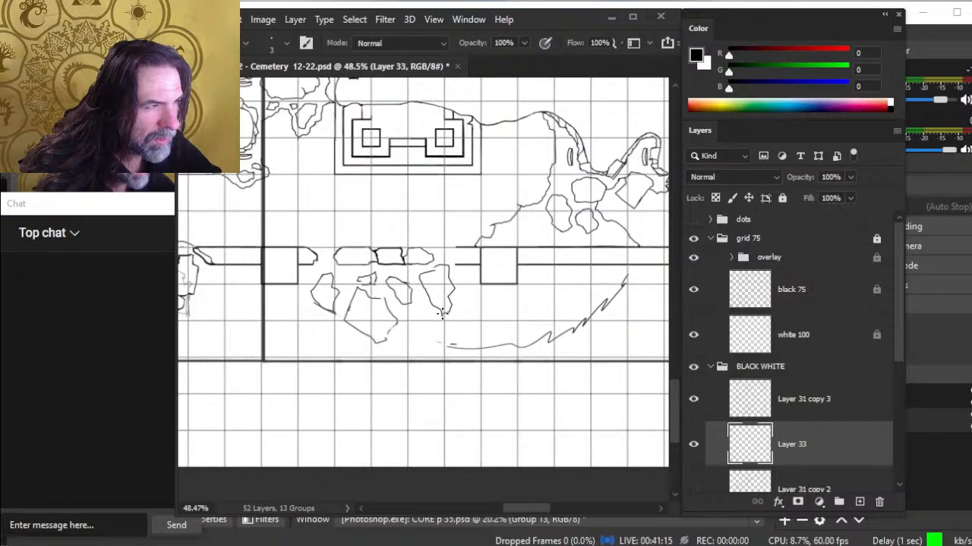
key("e")
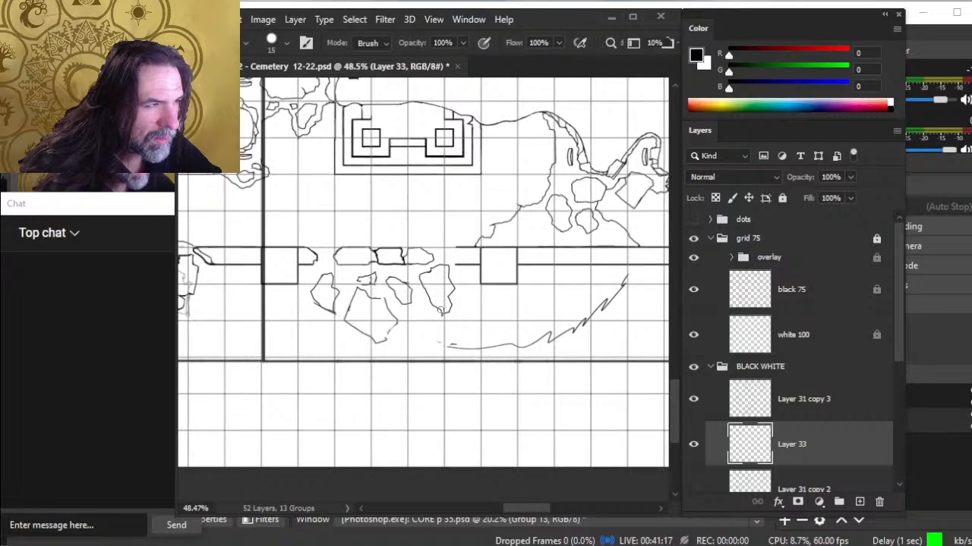
key("b")
key("e")
Clean up the tall stone's lower tip and sketch a wide flat stone below it along the guide line
left_click_drag(439, 342, 467, 349)
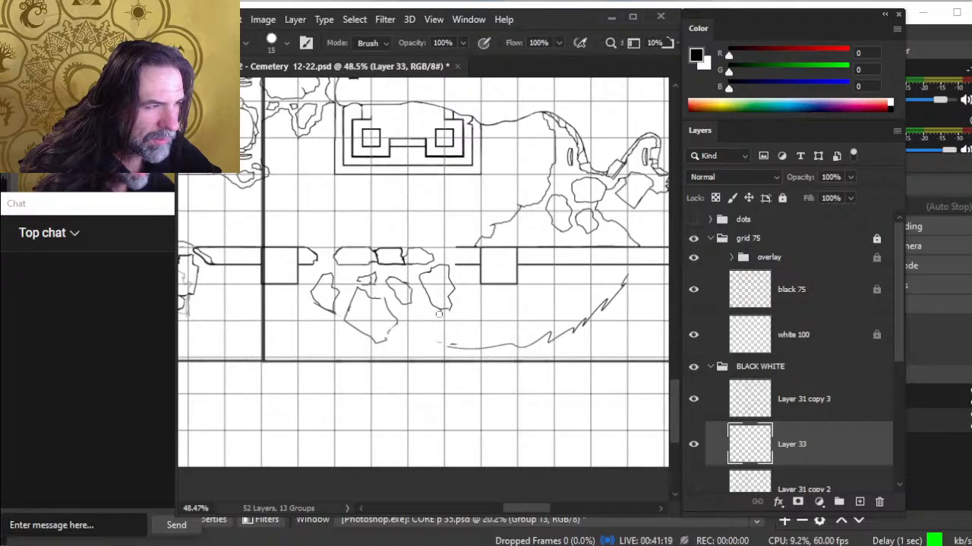
key("b")
key("e")
key("b")
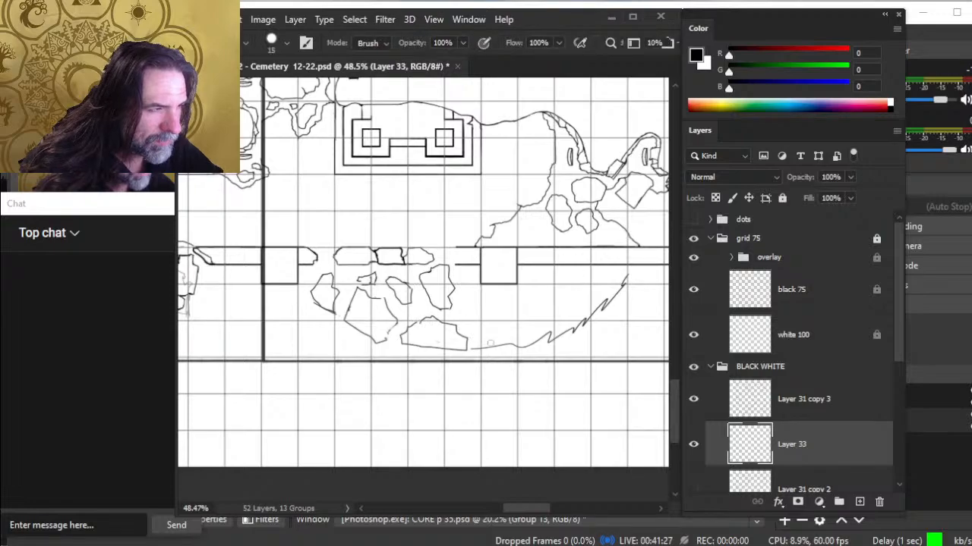
Erase the guide line between the wide flat stone and the zigzag section, and draw a short stroke above the gap
key("e")
left_click_drag(472, 348, 534, 343)
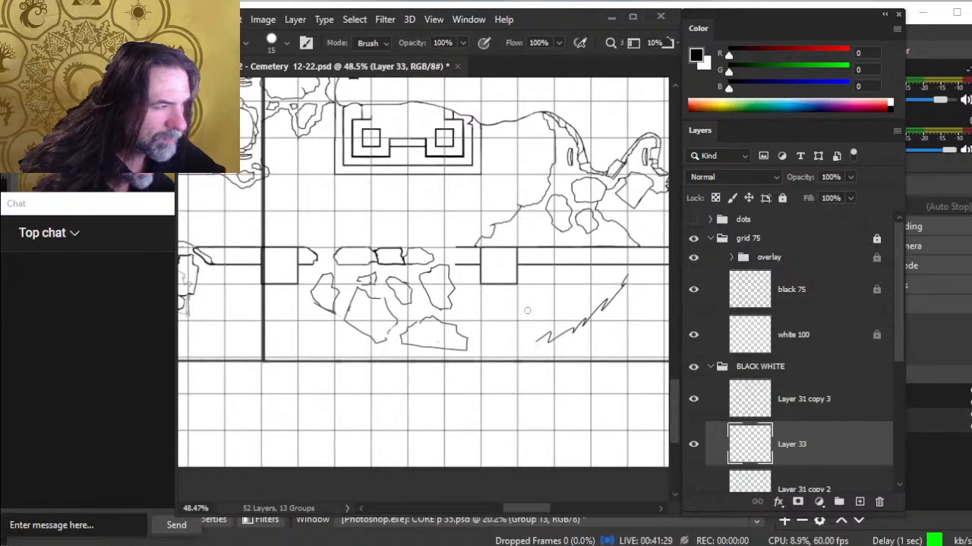
key("b")
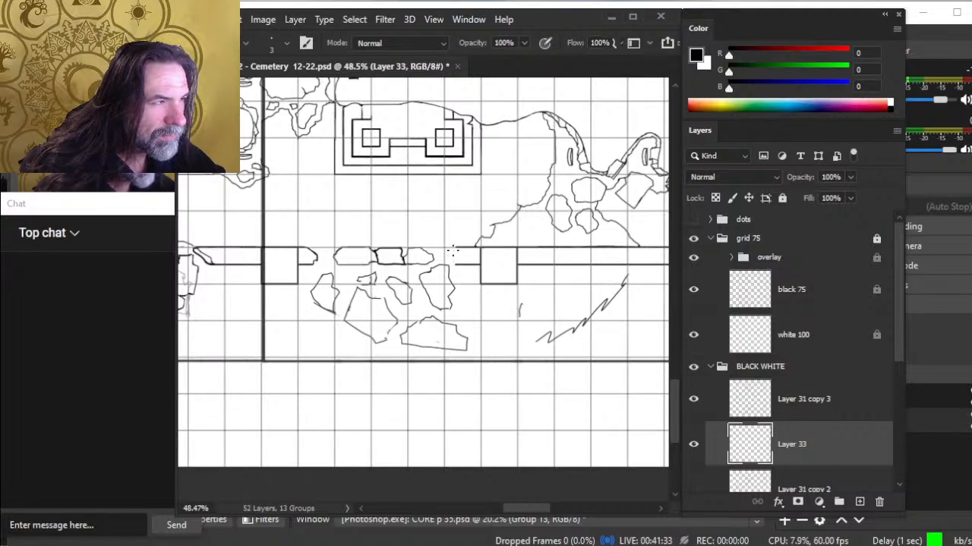
Try a jagged broken edge with a size 4 brush on the open wall end beside the square pillar
key("bracketright")
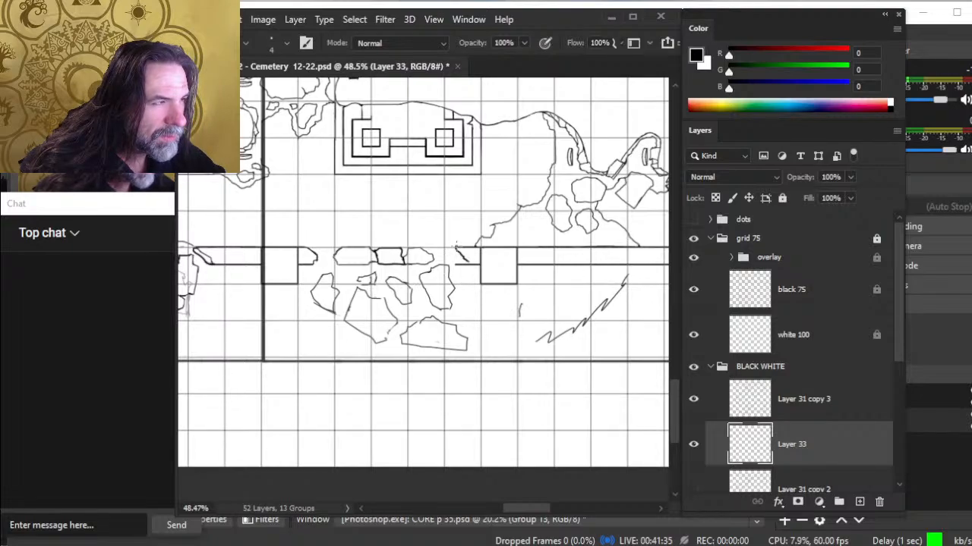
key("e")
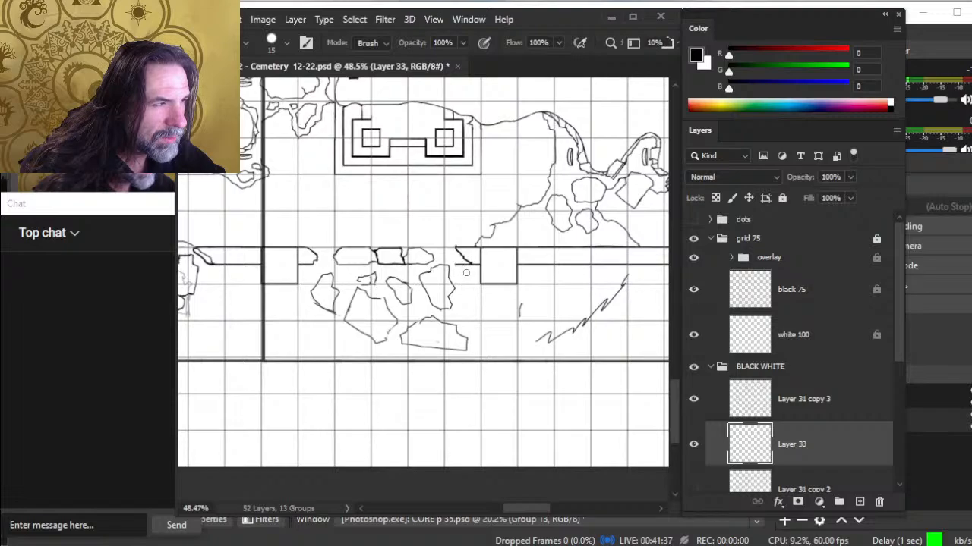
left_click_drag(459, 252, 472, 263)
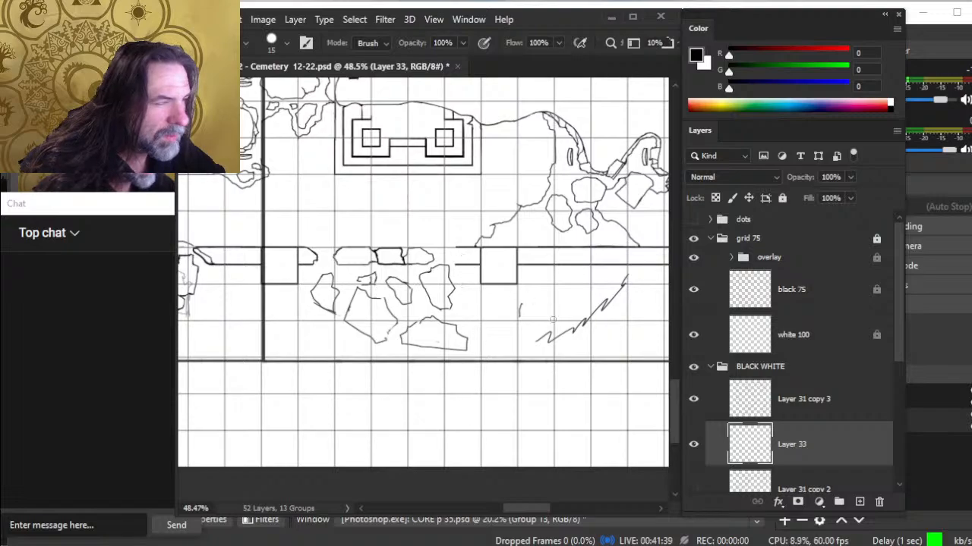
Sketch a blocky stone at the lower end of the zigzag guide line on Layer 33 and erase the line around it
key("b")
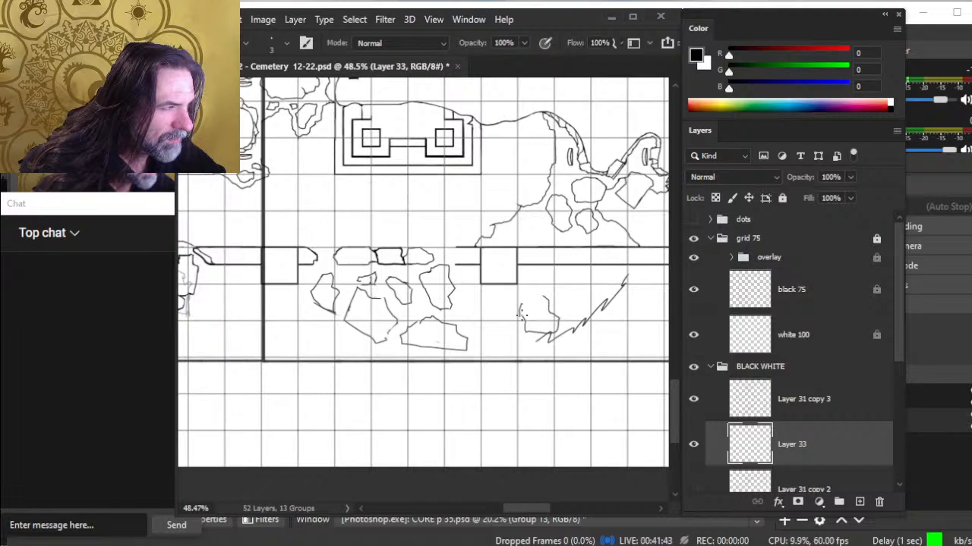
mouse_move(534, 294)
left_mouse_down()
mouse_move(534, 294)
mouse_move(521, 315)
mouse_move(549, 351)
mouse_move(529, 338)
left_mouse_up()
key("e")
left_click_drag(581, 321, 495, 383)
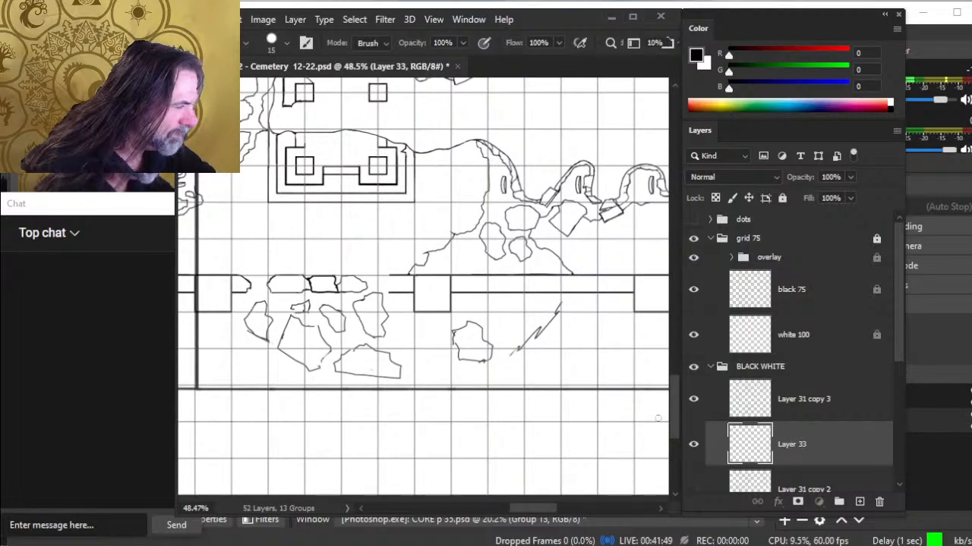
On Layer 31 copy 3, erase a gap in the wall above the zigzag line and draw a jagged broken edge on its far side
left_click(797, 414)
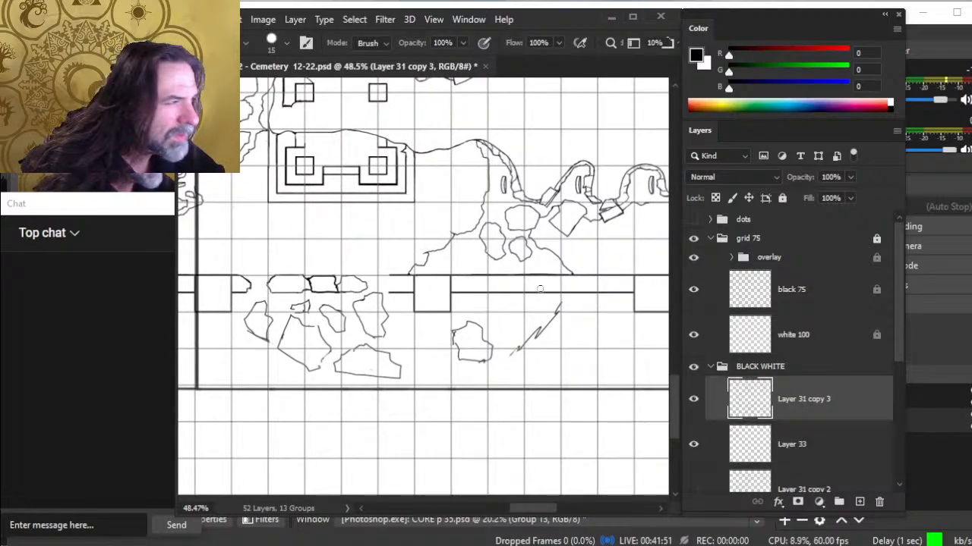
key("b")
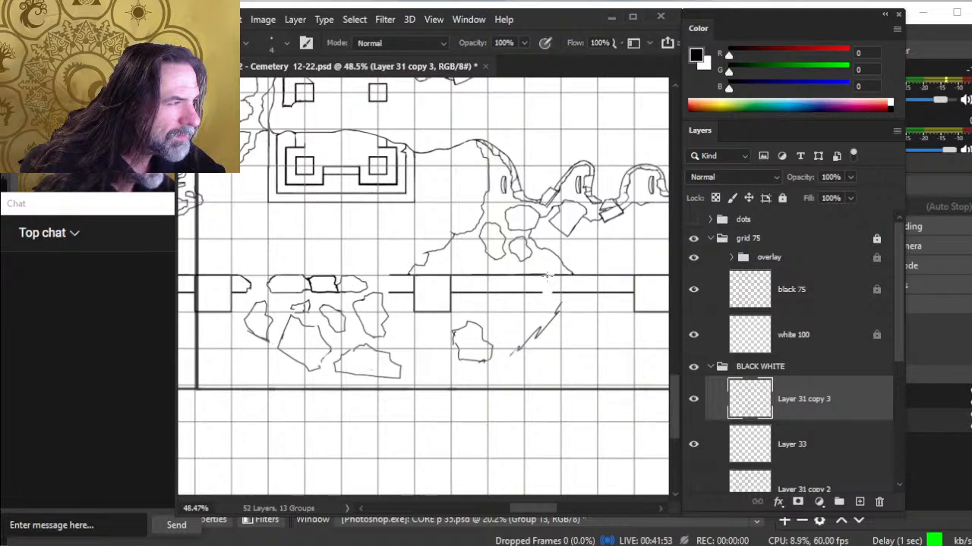
key("e")
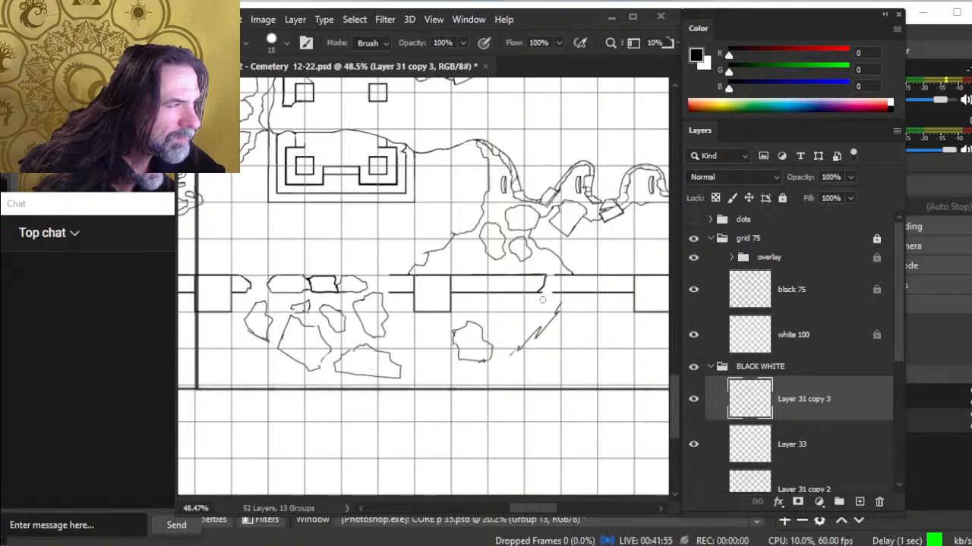
key("b")
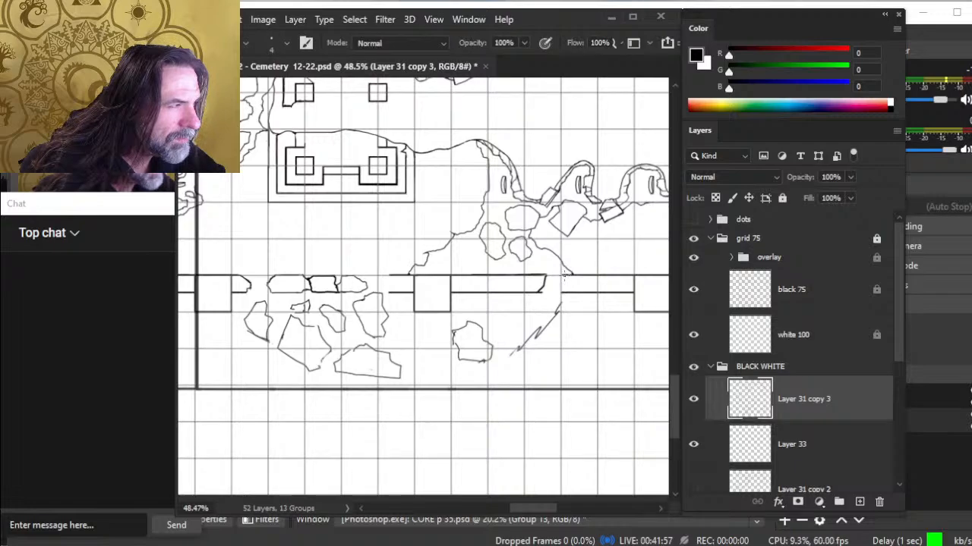
key("e")
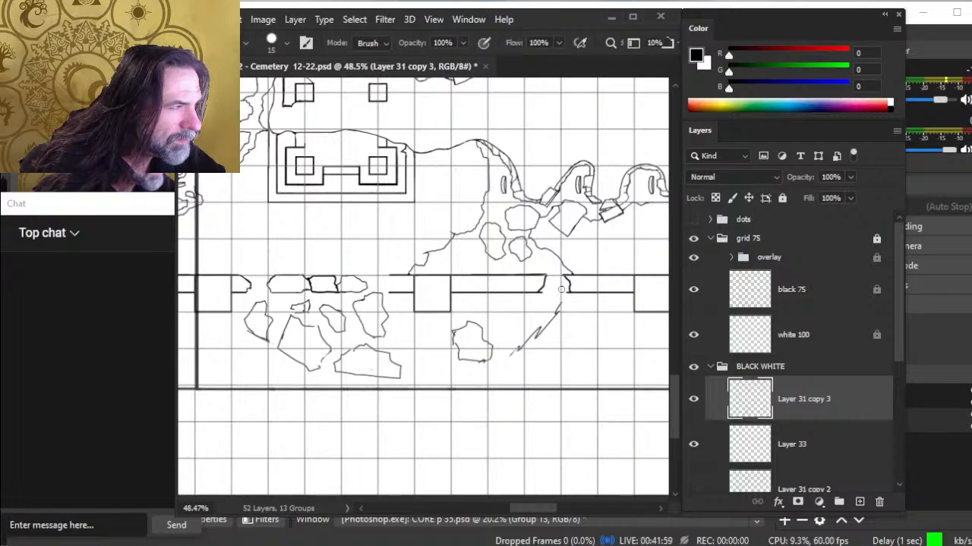
mouse_move(561, 289)
left_mouse_down()
mouse_move(542, 280)
mouse_move(532, 289)
left_mouse_up()
Draw jagged broken ends on the wall stubs either side of the middle square pillar and erase the wall lines beyond them
key("b")
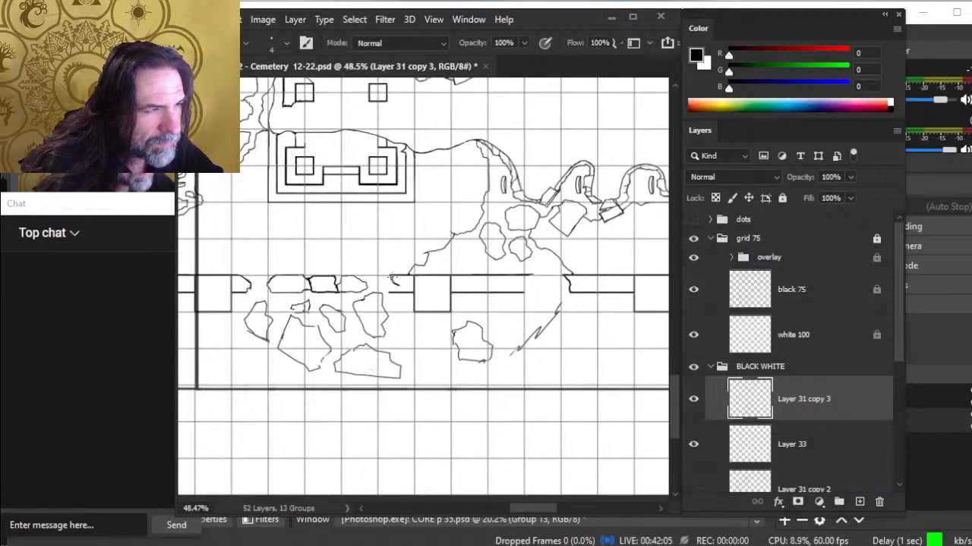
key("e")
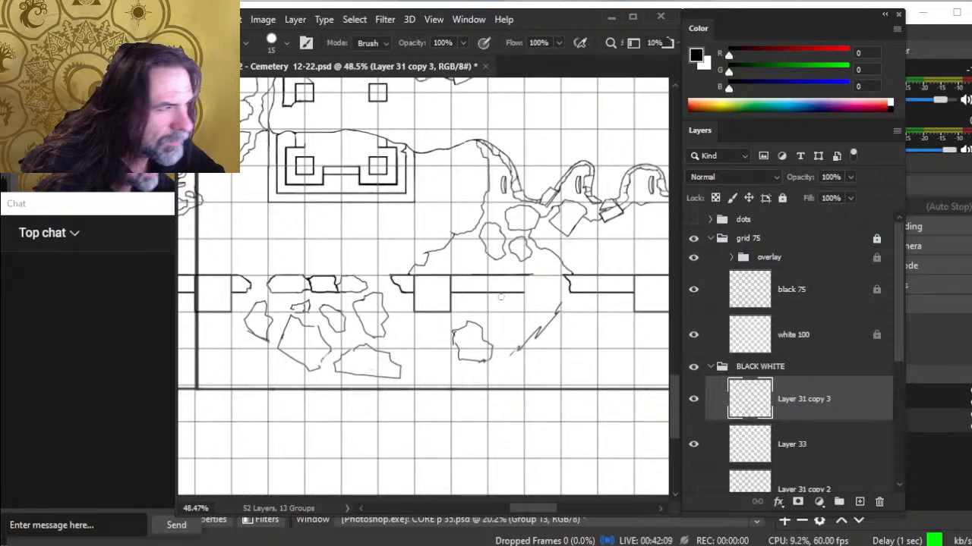
key("b")
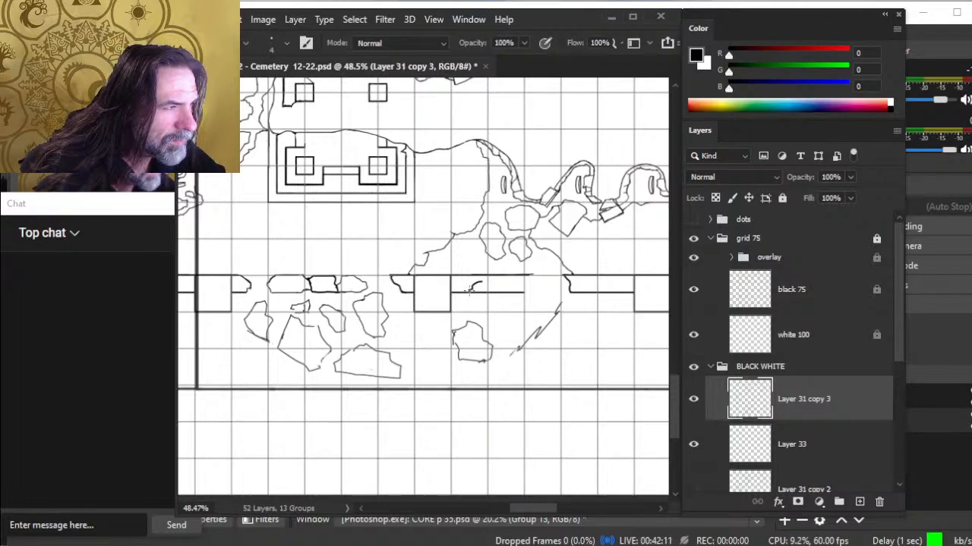
key("e")
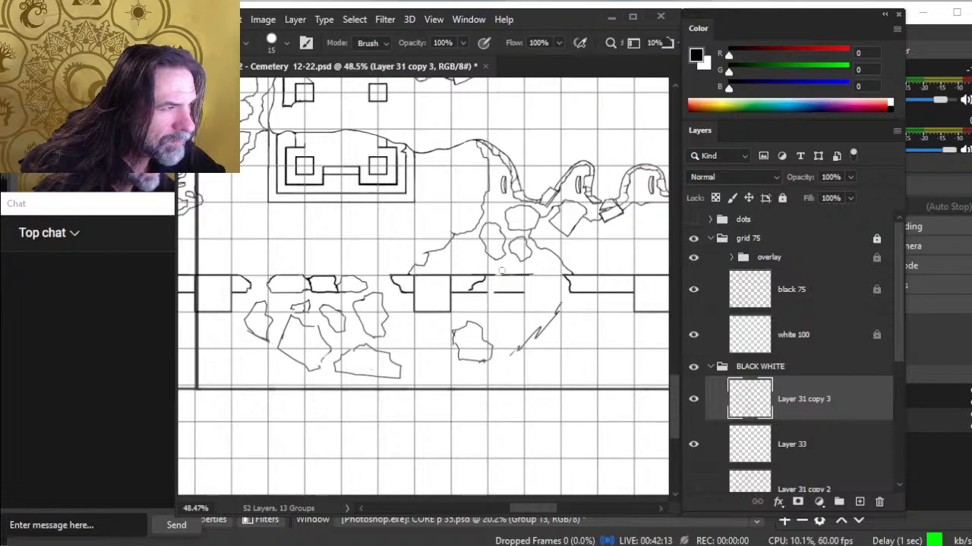
key("b")
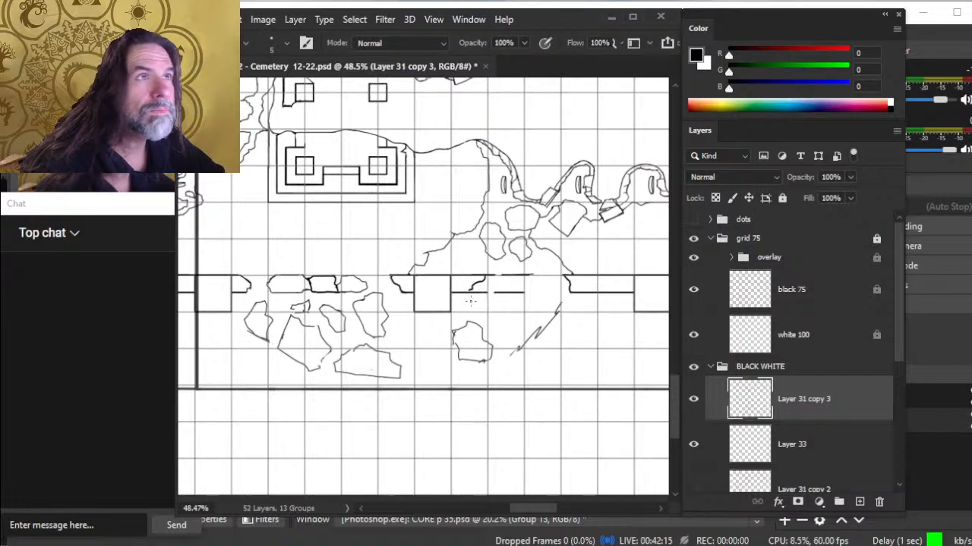
key("e")
key("b")
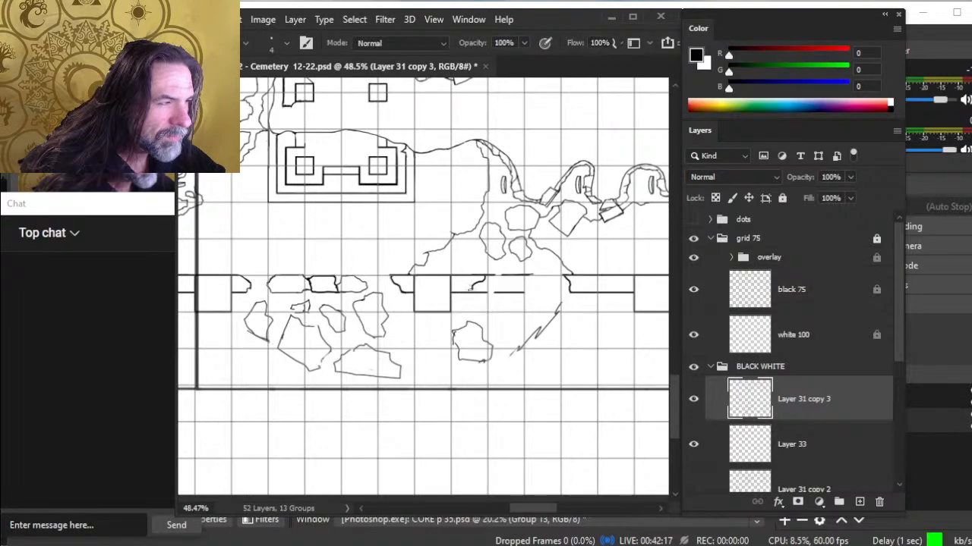
key("e")
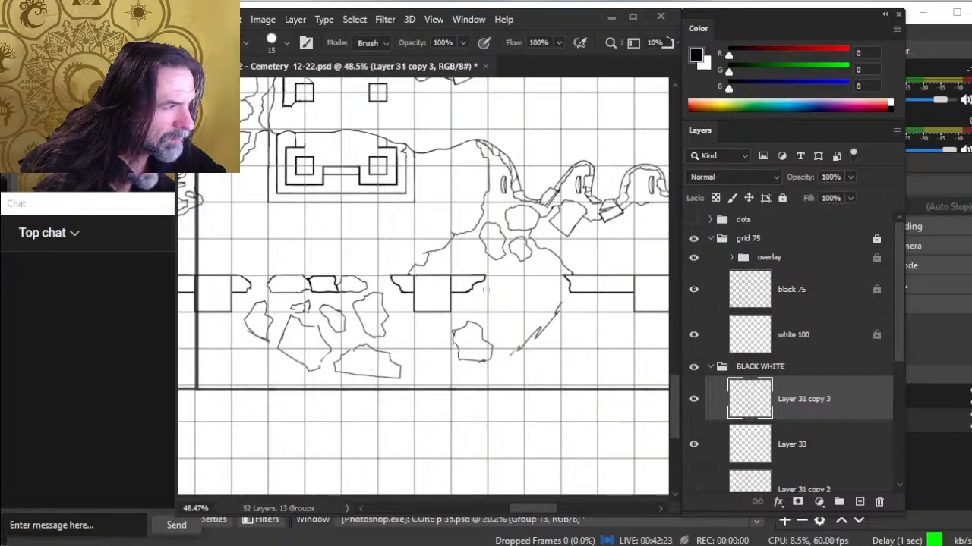
Sketch a loose oblong wall piece with a size 3 brush inside the new wall gap
key("b")
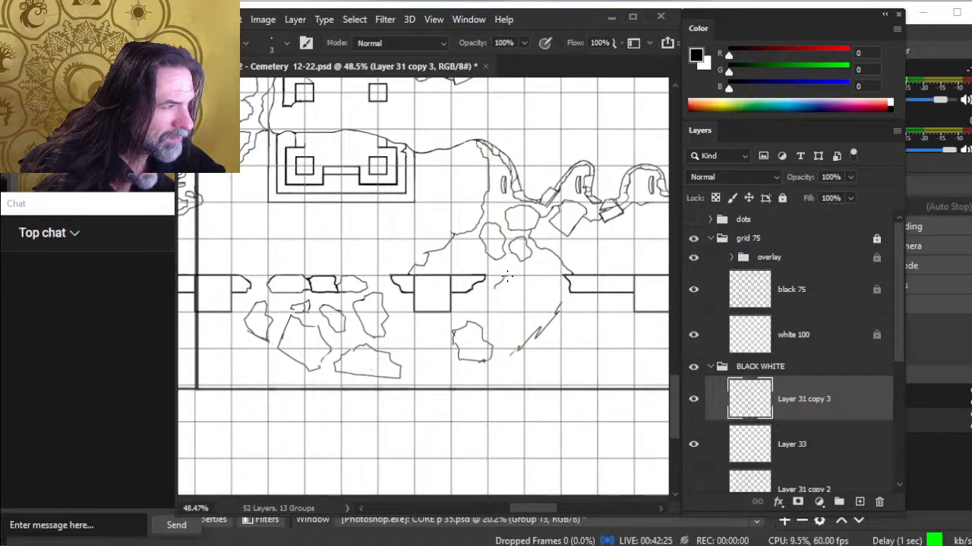
key("e")
left_click_drag(502, 280, 493, 296)
key("b")
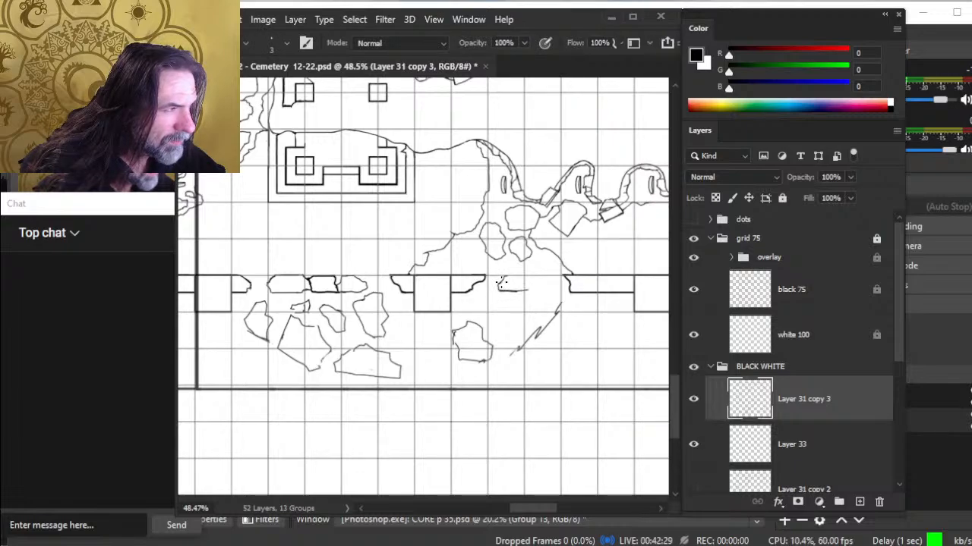
left_click_drag(531, 280, 531, 291)
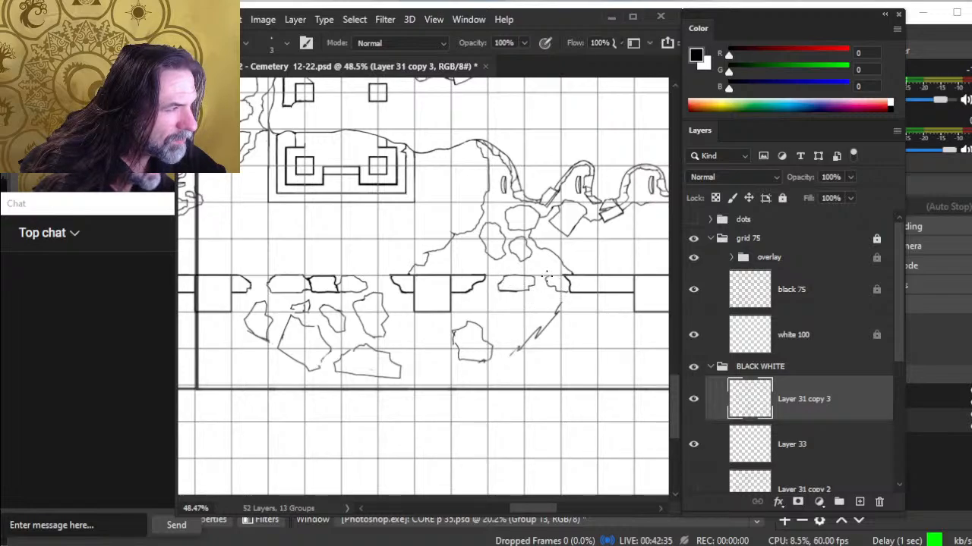
Refine the small loose wall piece against the gap's far broken edge, cleaning up its outline
key("e")
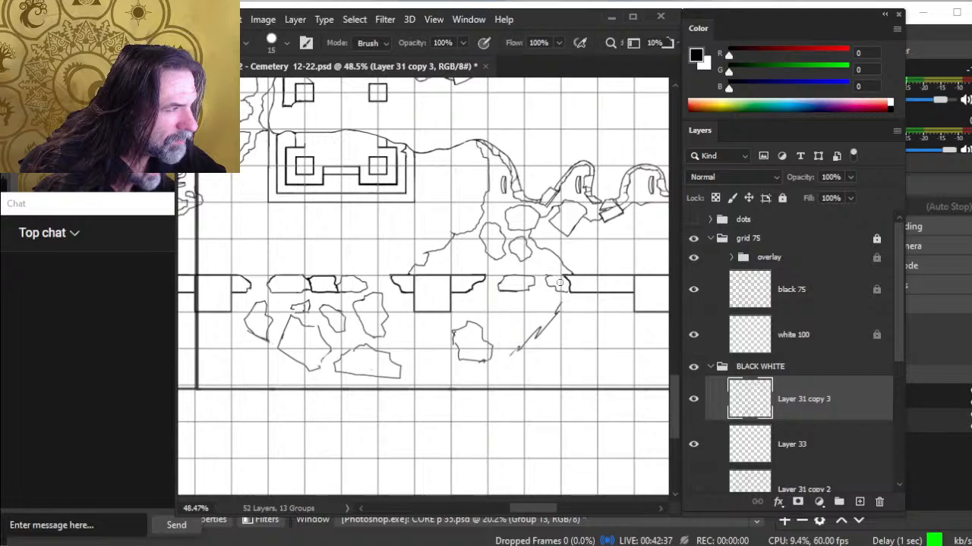
key("b")
key("e")
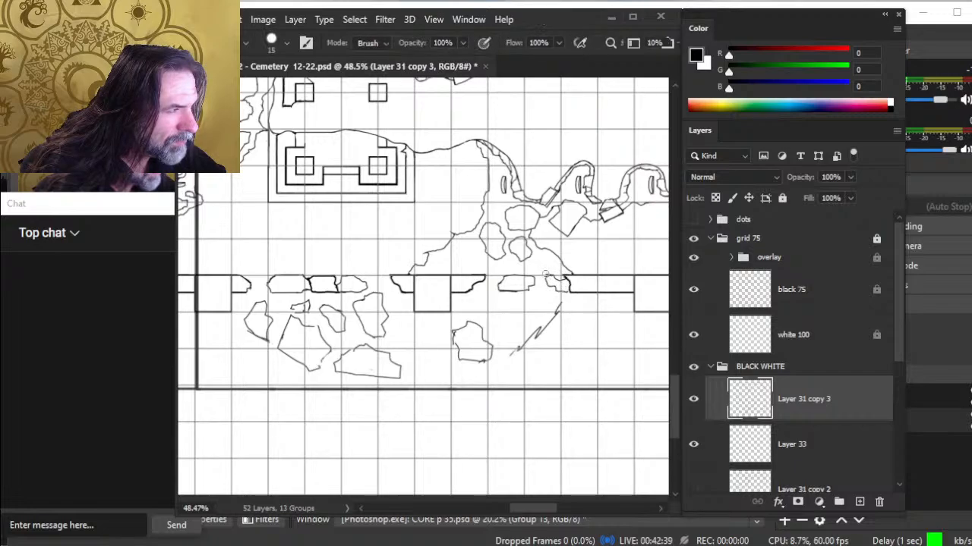
key("b")
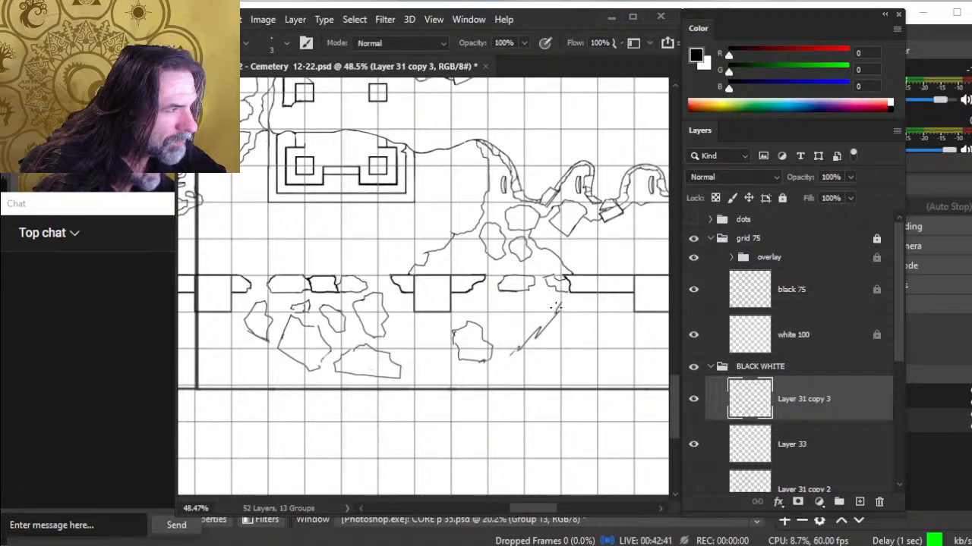
key("e")
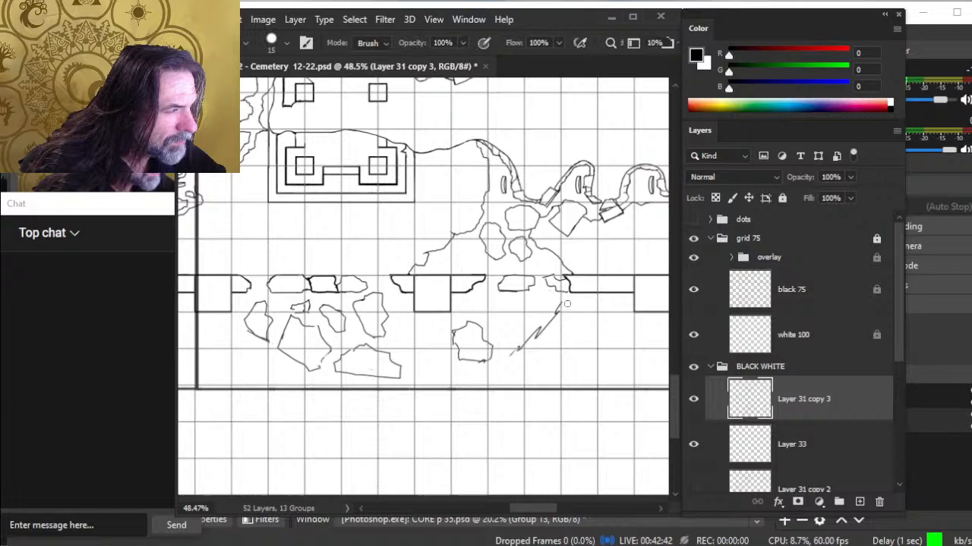
Erase the remaining zigzag guide line from Layer 33 with a size 30 eraser
left_click(812, 446)
key("bracketright")
key("bracketright")
key("bracketright")
mouse_move(563, 305)
left_mouse_down()
mouse_move(512, 355)
mouse_move(478, 359)
left_mouse_up()
Sketch a small rounded stone between the blocky stone and the loose wall piece, and clean up its outline
key("b")
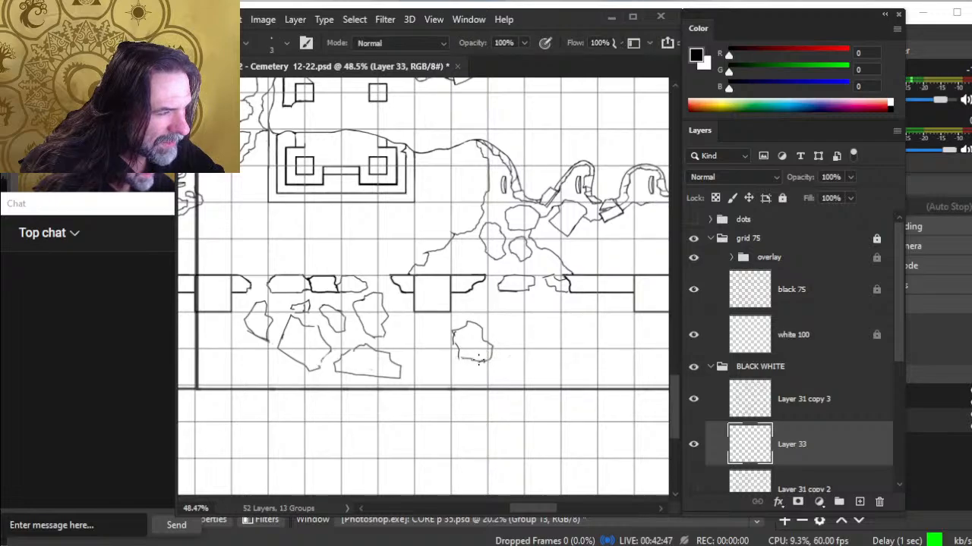
mouse_move(511, 318)
left_mouse_down()
mouse_move(501, 331)
mouse_move(523, 340)
mouse_move(510, 314)
left_mouse_up()
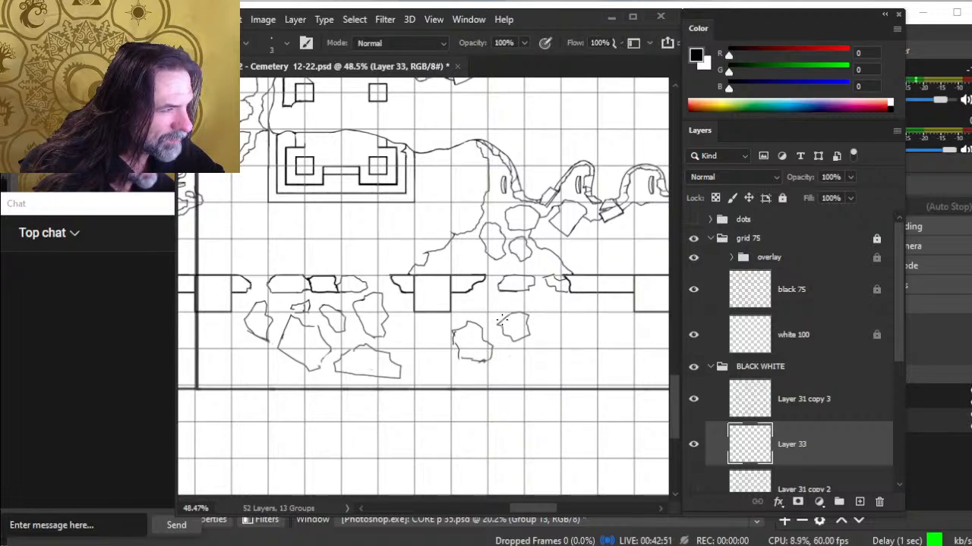
key("e")
mouse_move(511, 337)
left_mouse_down()
mouse_move(497, 330)
mouse_move(518, 341)
left_mouse_up()
key("b")
key("e")
key("b")
key("e")
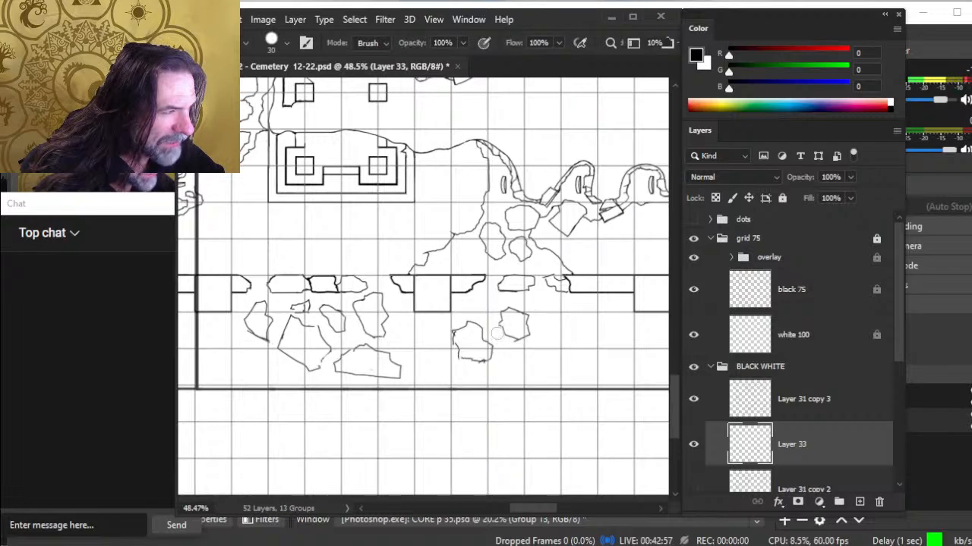
Sketch a narrow upright stone to the right of the small rounded stone and tidy its outline
key("b")
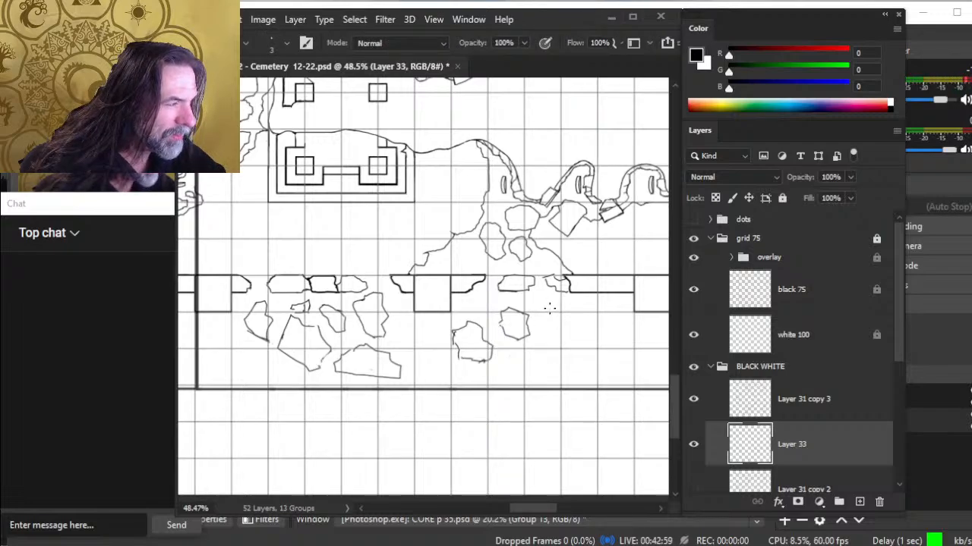
mouse_move(543, 328)
left_mouse_down()
mouse_move(545, 344)
mouse_move(559, 348)
mouse_move(562, 319)
mouse_move(540, 336)
mouse_move(553, 357)
mouse_move(553, 345)
left_mouse_up()
key("e")
key("b")
key("e")
key("b")
key("e")
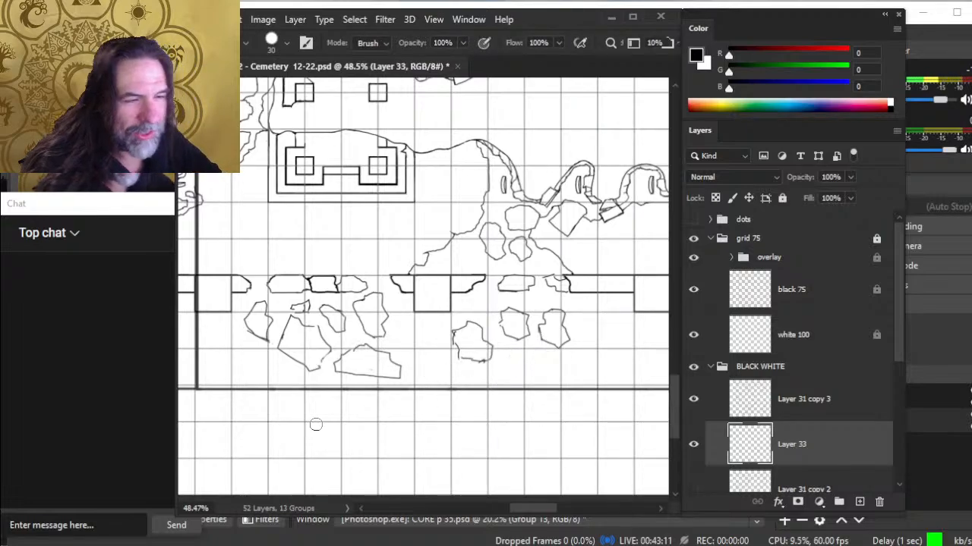
Redraw the lower tip of the leftmost rubble stone and reshape the blocky stone with a wider, flatter base
key("b")
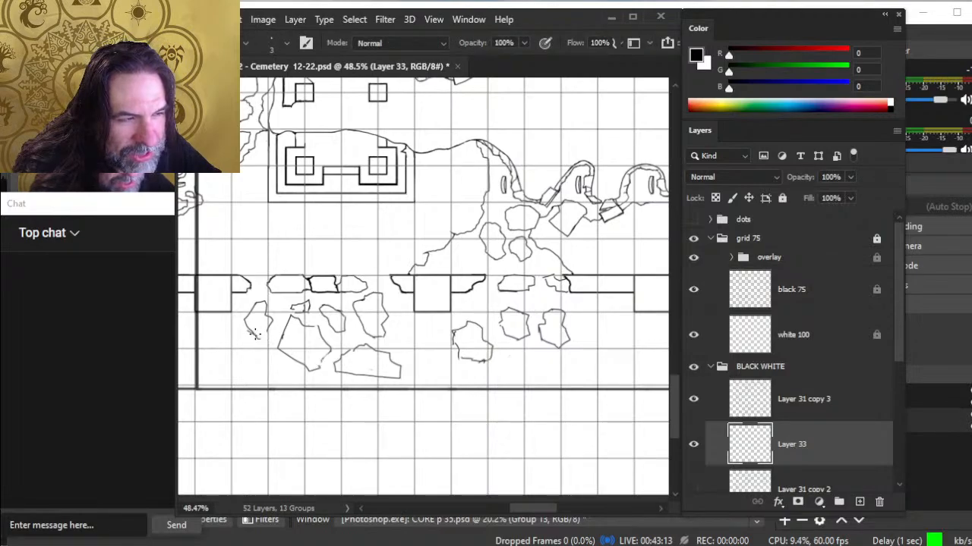
left_click_drag(256, 336, 270, 330)
key("e")
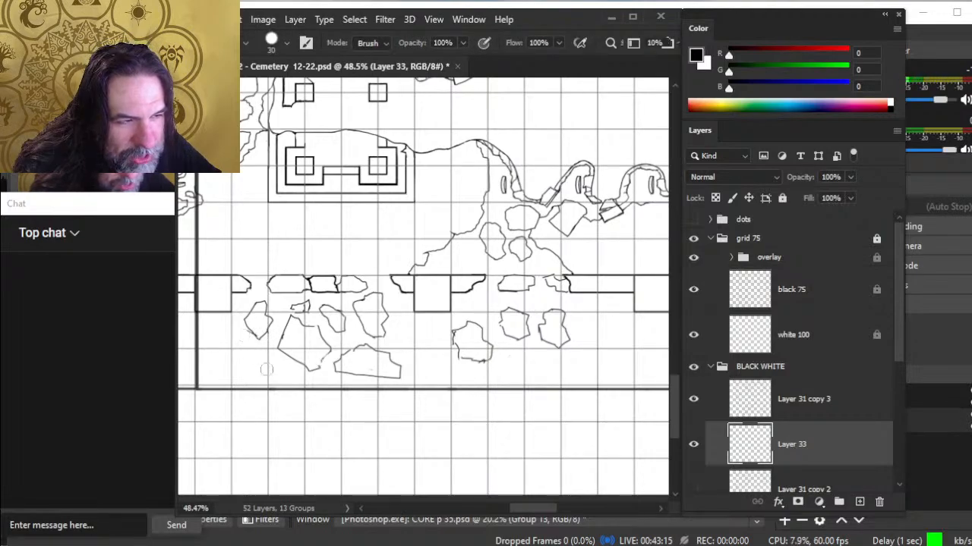
key("b")
mouse_move(485, 351)
left_mouse_down()
mouse_move(473, 373)
mouse_move(465, 359)
mouse_move(500, 353)
left_mouse_up()
key("e")
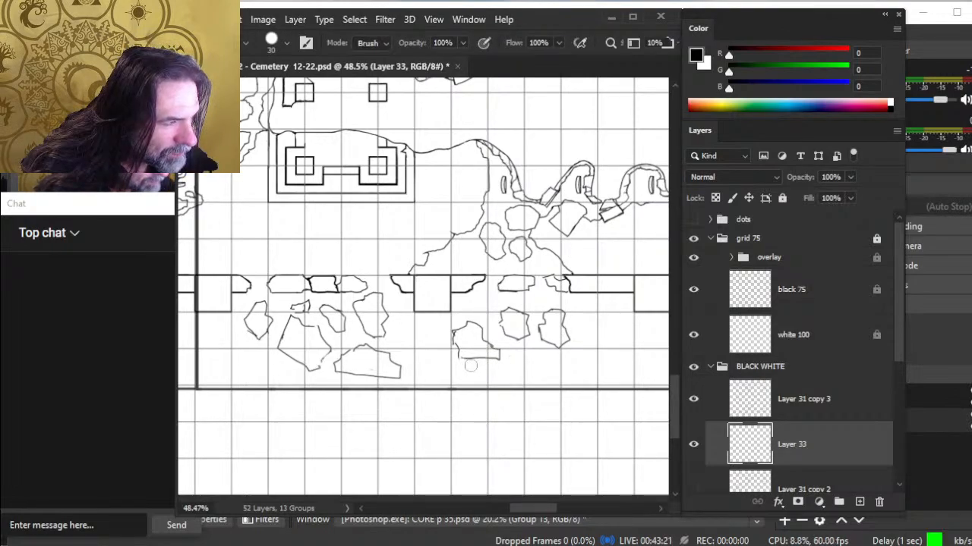
Erase the narrow upright stone's lower edge and redraw it with a longer, slanted lower tip
mouse_move(568, 347)
left_mouse_down()
mouse_move(539, 352)
mouse_move(541, 339)
left_mouse_up()
key("b")
key("e")
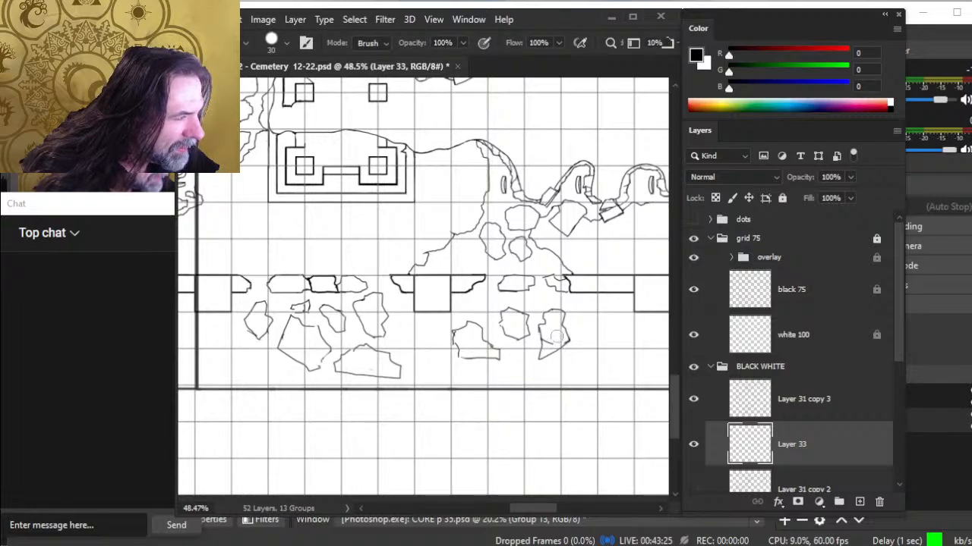
key("b")
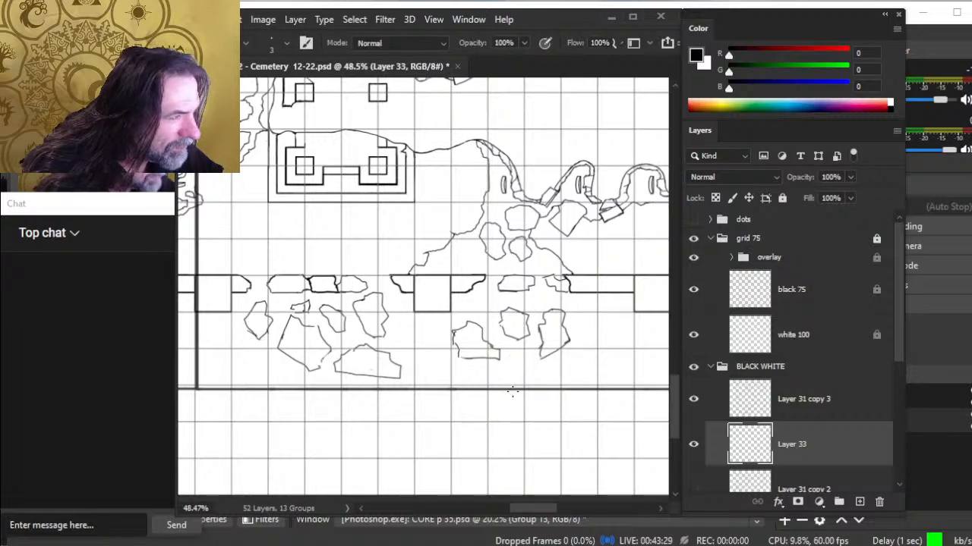
Lasso the flat-based stone and move it slightly down and to the right
key("l")
mouse_move(489, 315)
left_mouse_down()
mouse_move(449, 319)
mouse_move(485, 376)
mouse_move(507, 351)
mouse_move(494, 325)
mouse_move(481, 352)
left_mouse_up()
key("v")
key("l")
key("ctrl+d")
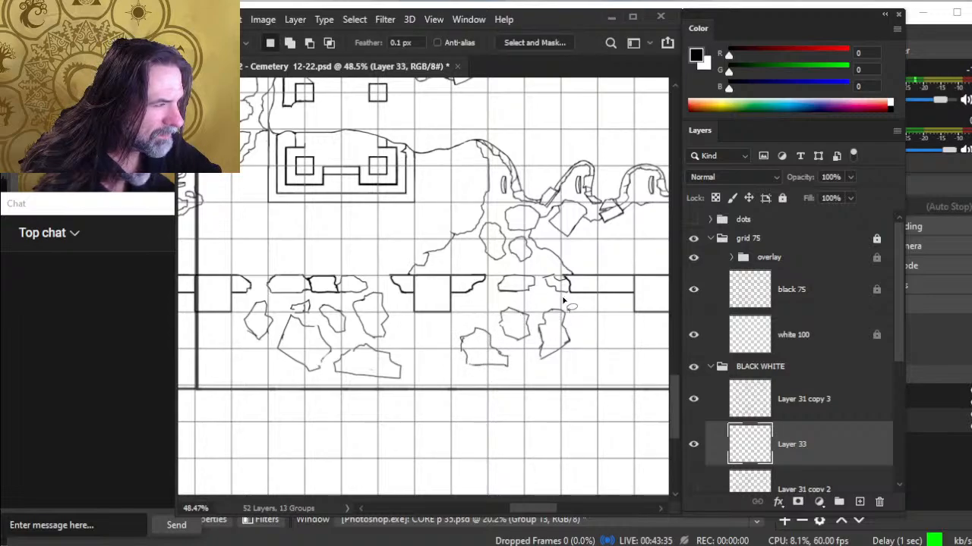
Lasso the small rounded stone and move it slightly up and to the left
left_click_drag(531, 302, 488, 303)
mouse_move(514, 344)
left_mouse_down()
mouse_move(535, 329)
mouse_move(508, 298)
mouse_move(491, 309)
mouse_move(519, 320)
left_mouse_up()
key("v")
key("ctrl+d")
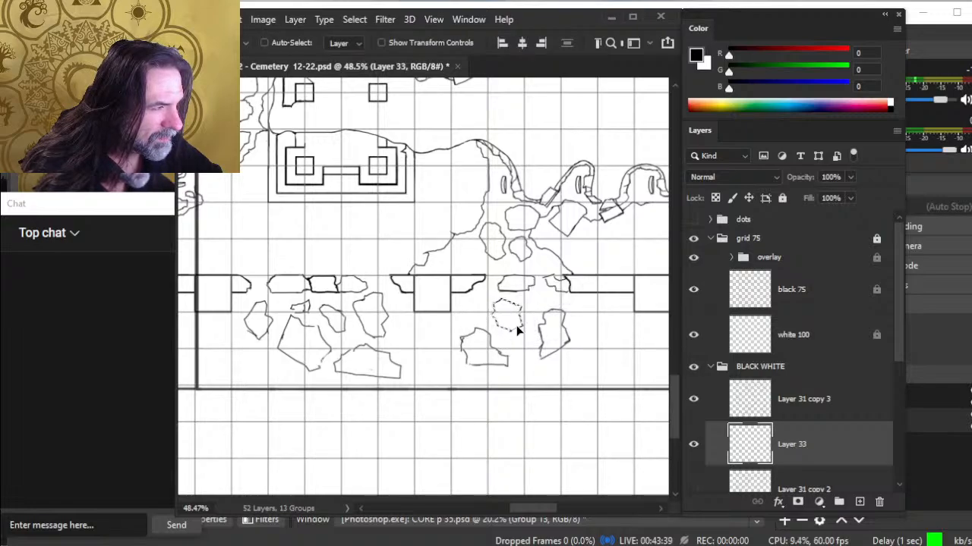
Sketch two small rubble stones beneath the gap in the wall and clean up the second stone's outline with the eraser
key("b")
left_click_drag(466, 305, 474, 300)
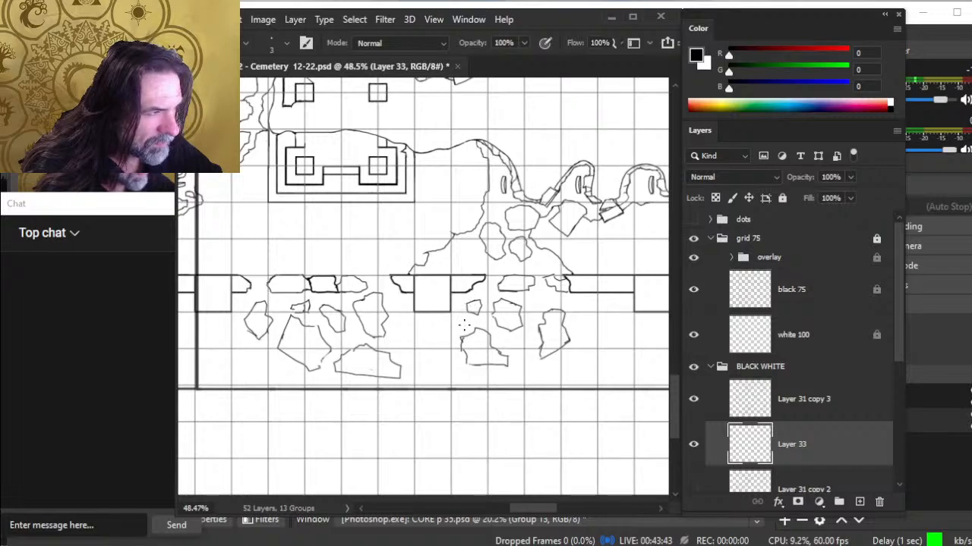
left_click_drag(534, 297, 542, 302)
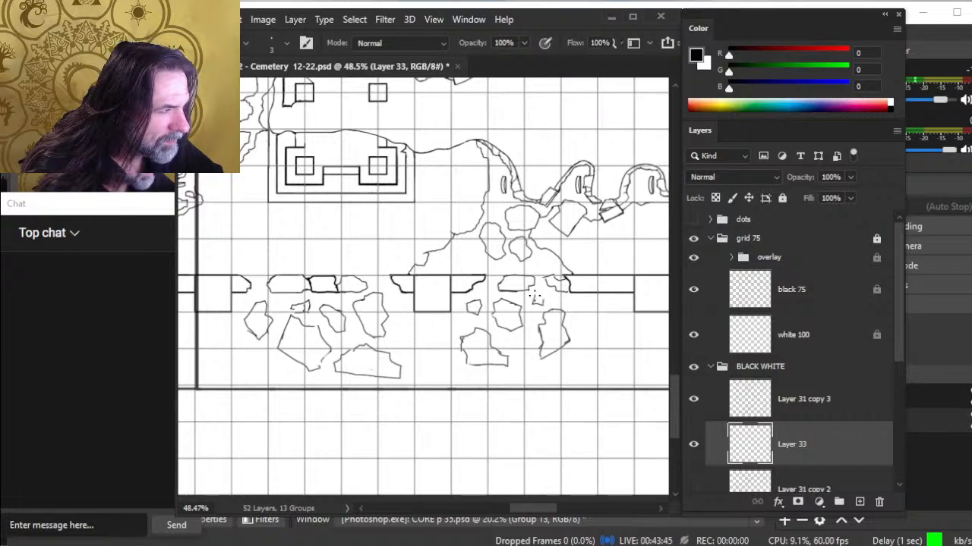
key("e")
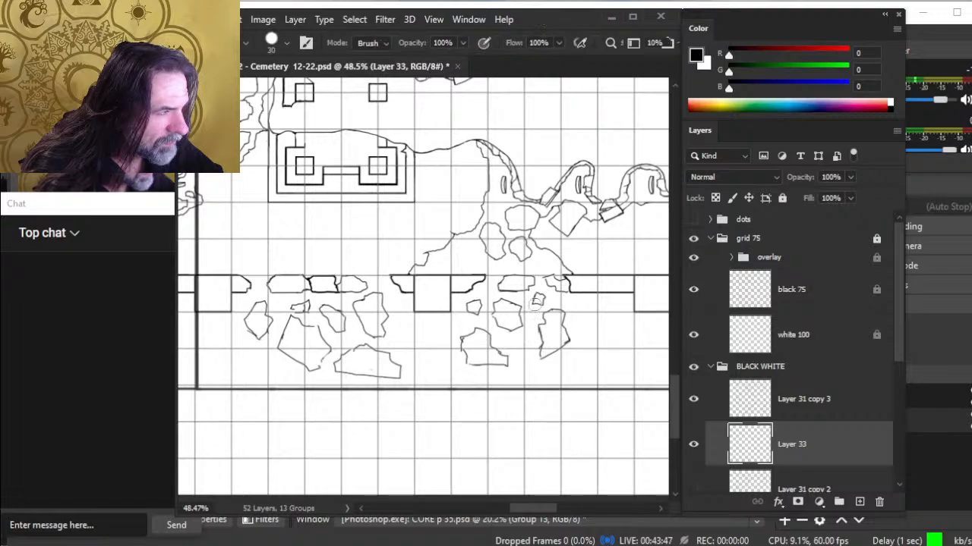
left_click(536, 302)
key("b")
Lower the opacity of the rubble sketch layer, Layer 33, to 46%
key("z")
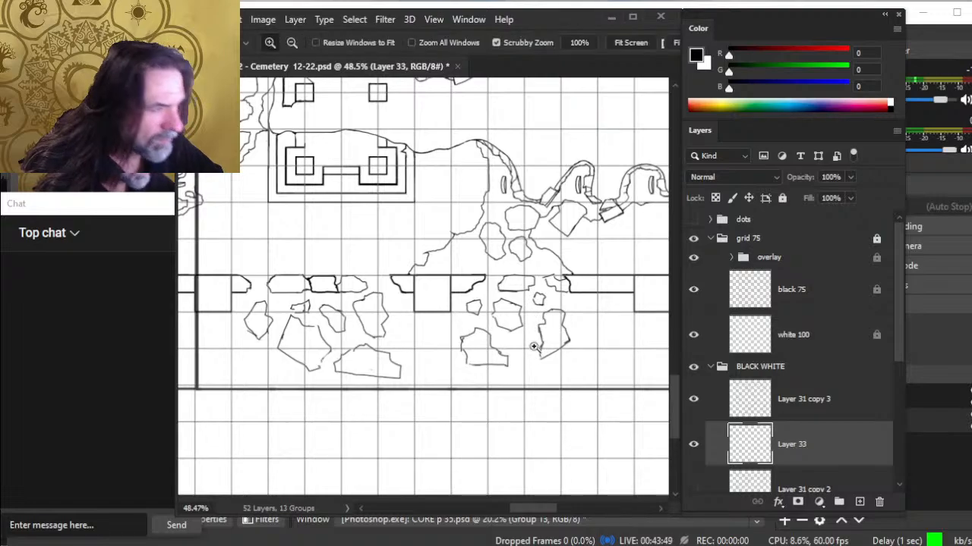
left_click_drag(527, 341, 466, 345)
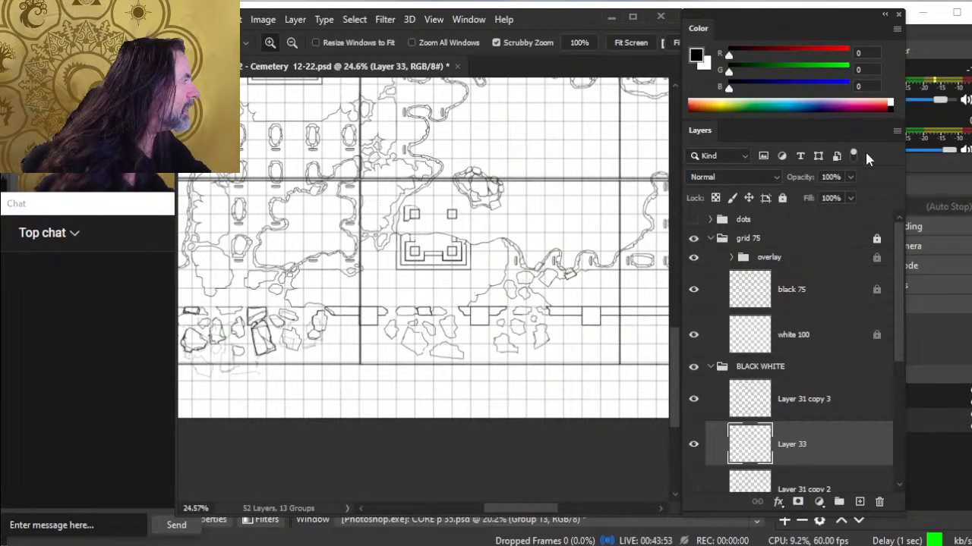
left_click(850, 177)
left_click_drag(854, 199, 816, 194)
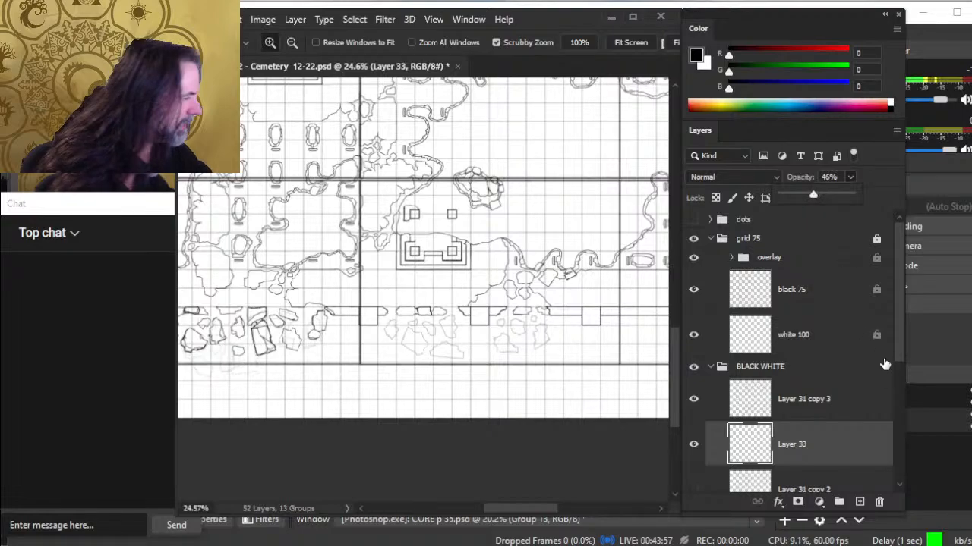
Trace the faded leftmost stone beneath the broken wall with a dark outline on Layer 31 copy 3
left_click(835, 410)
scroll(459, 343, "up", 4)
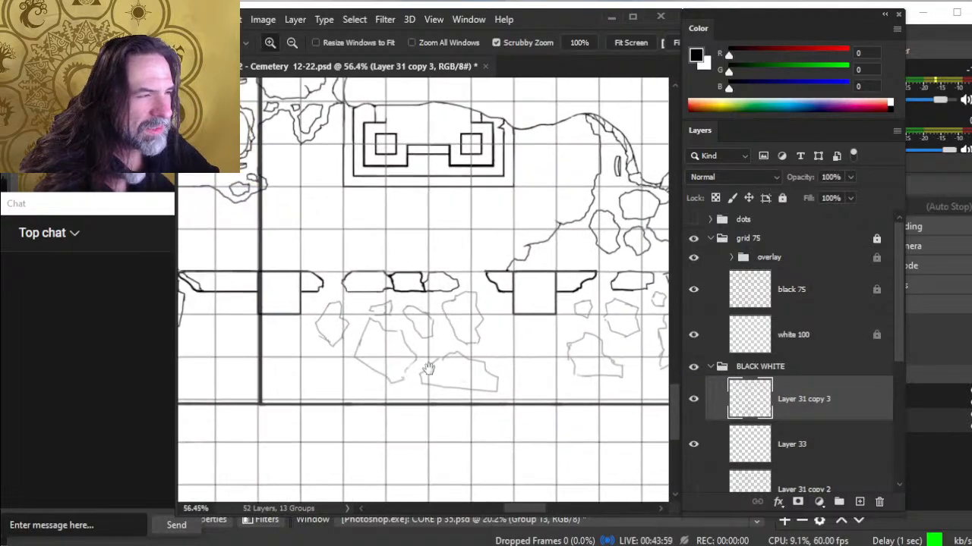
key("b")
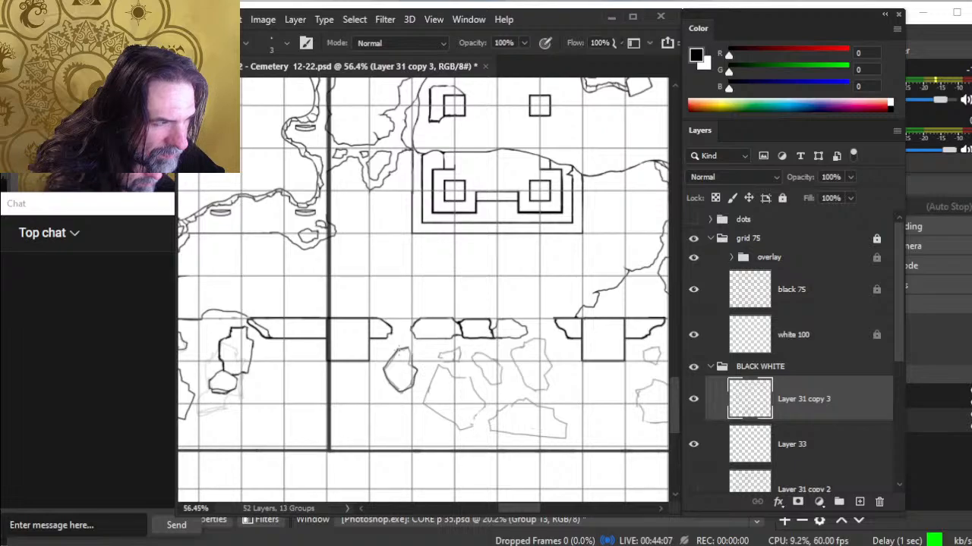
Redraw the lower edge of the rightmost block in the broken wall section and erase the excess line at its corner
key("z")
scroll(467, 357, "up", 2)
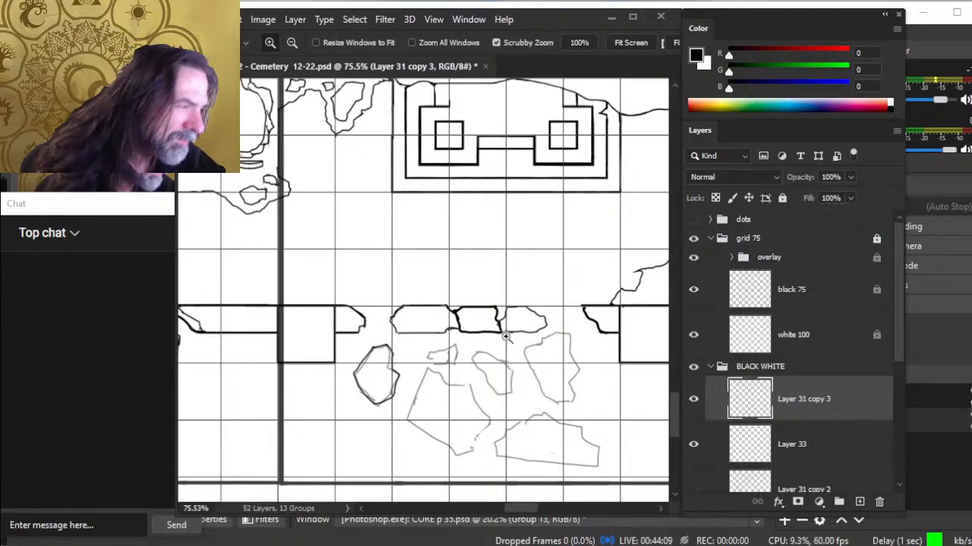
key("e")
key("b")
mouse_move(517, 333)
left_mouse_down()
mouse_move(538, 331)
mouse_move(517, 332)
left_mouse_up()
left_click(501, 333)
left_click(537, 331, "shift")
key("e")
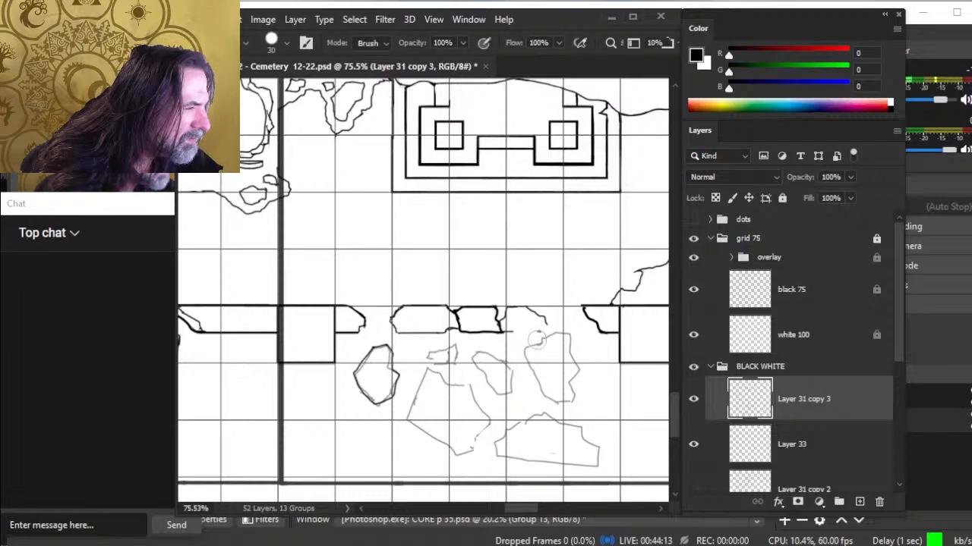
Ink the tall stone, the narrow slanted stone and the small stone beneath the broken wall section
key("b")
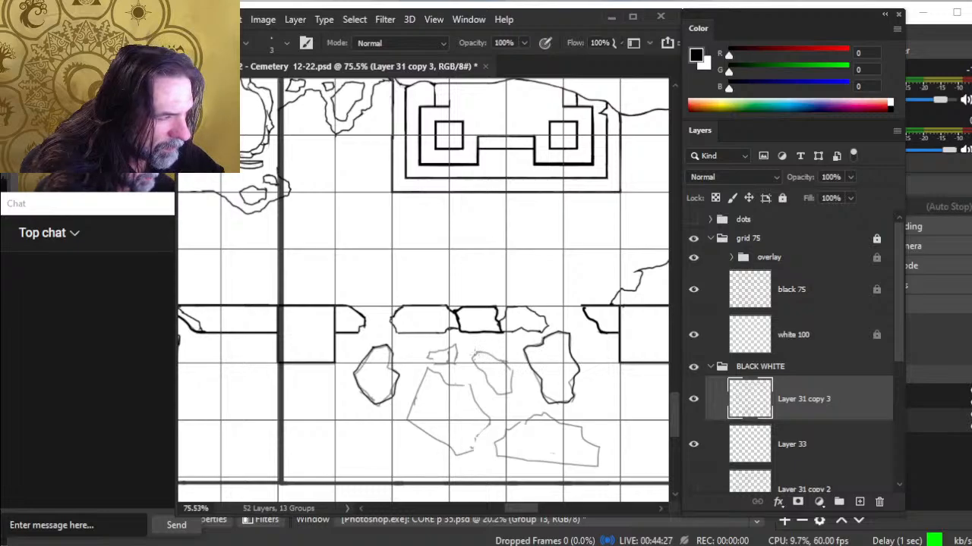
mouse_move(480, 352)
left_mouse_down()
mouse_move(514, 385)
mouse_move(500, 395)
mouse_move(488, 384)
left_mouse_up()
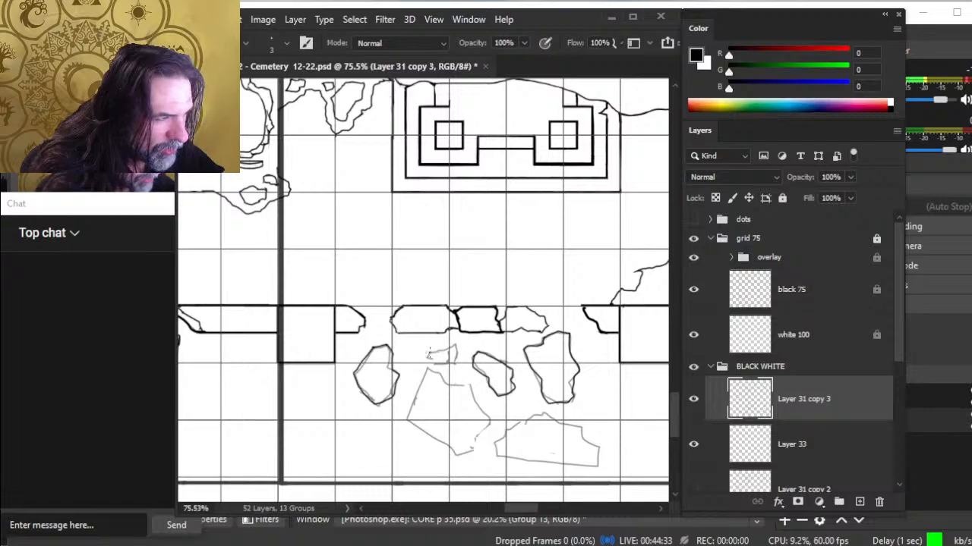
mouse_move(430, 354)
left_mouse_down()
mouse_move(457, 344)
mouse_move(454, 367)
mouse_move(441, 369)
mouse_move(430, 351)
mouse_move(425, 377)
mouse_move(457, 385)
mouse_move(486, 422)
mouse_move(472, 441)
left_mouse_up()
Ink the large angular stone over its sketch, erasing stray lines and adding a notch to its lower-left edge
key("e")
key("b")
key("e")
left_click(484, 439)
key("b")
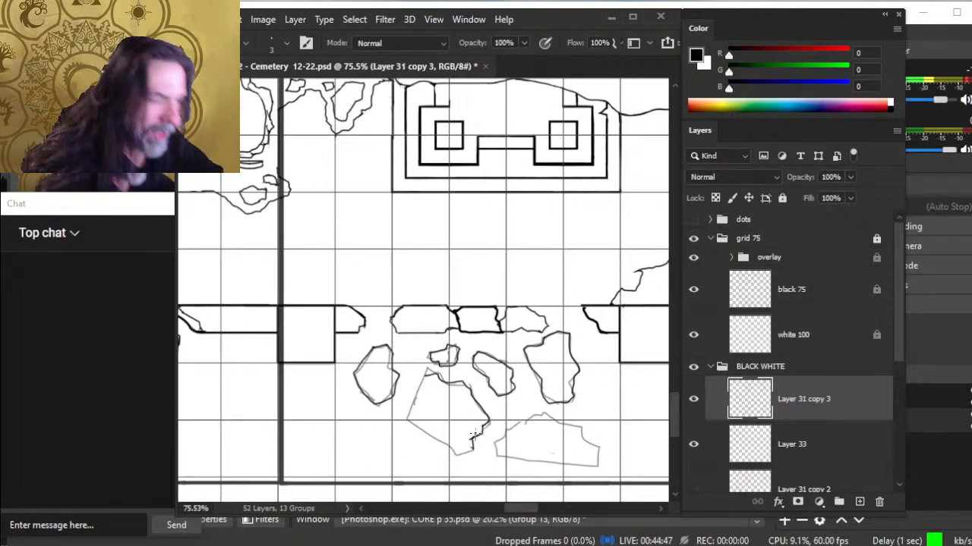
mouse_move(425, 370)
left_mouse_down()
mouse_move(409, 419)
mouse_move(464, 455)
left_mouse_up()
key("e")
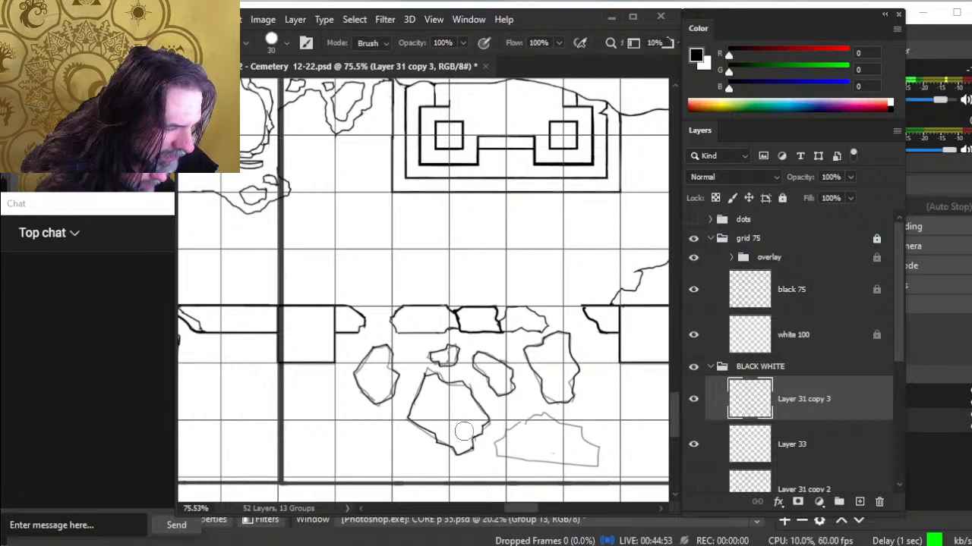
key("b")
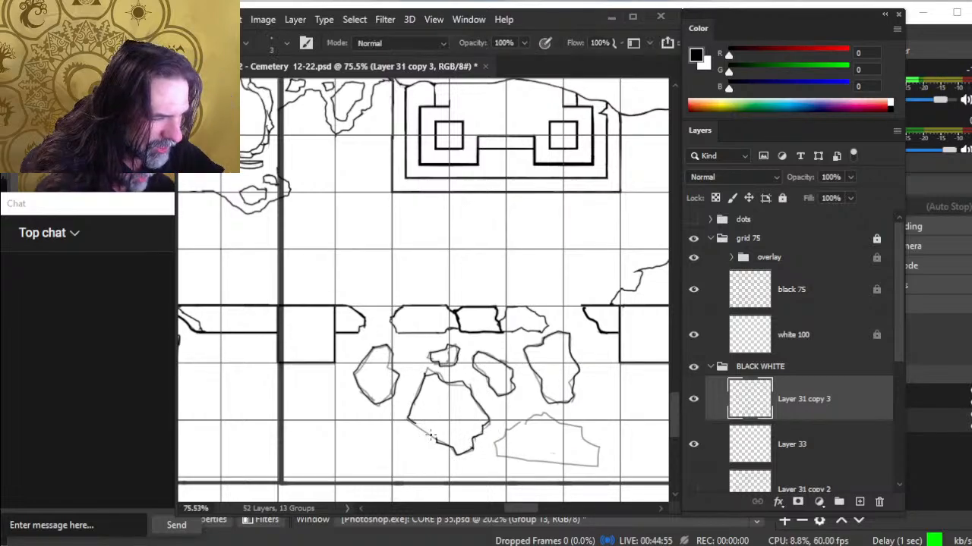
left_click_drag(411, 420, 436, 440)
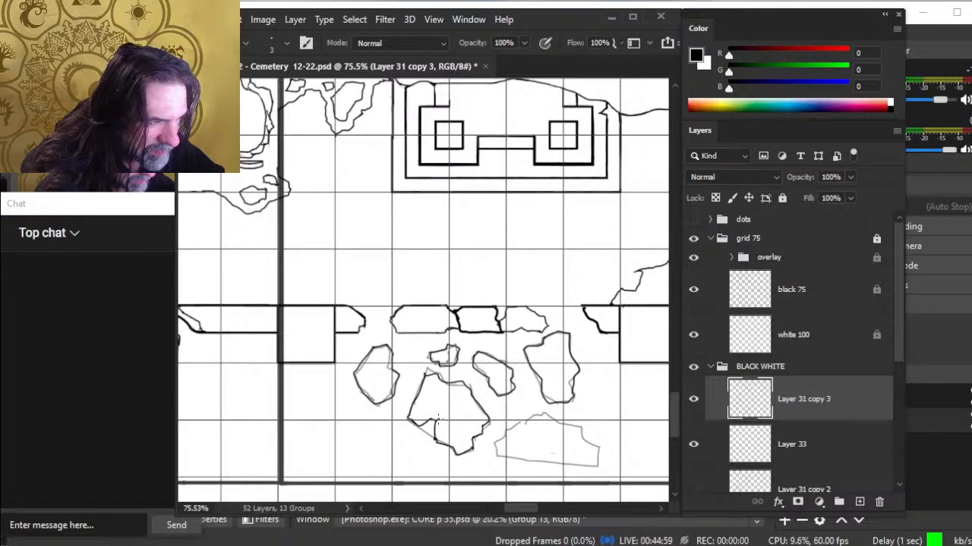
Ink the wide flat-based stone beside the large one, giving its top and sloping side a rougher edge
left_click_drag(512, 434, 452, 405)
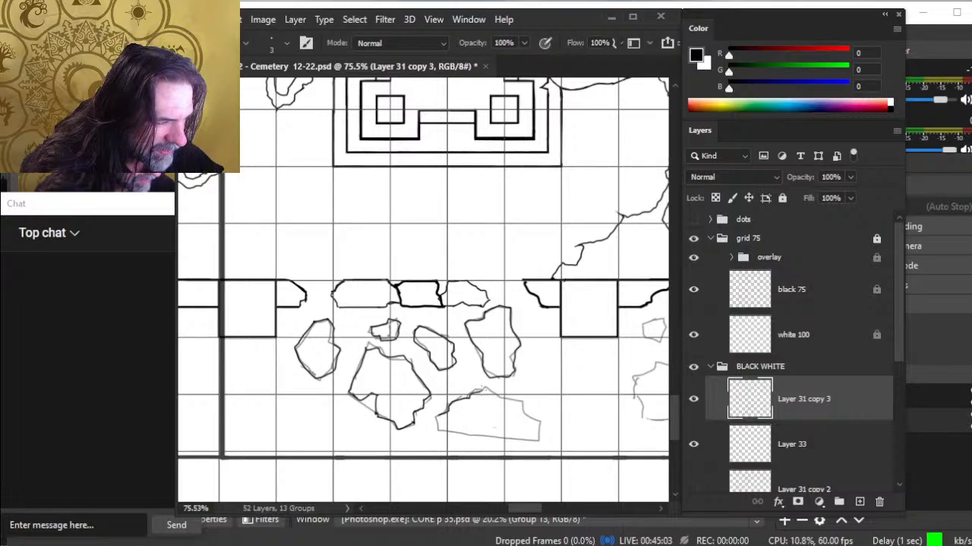
mouse_move(439, 430)
left_mouse_down()
mouse_move(531, 441)
mouse_move(536, 430)
left_mouse_up()
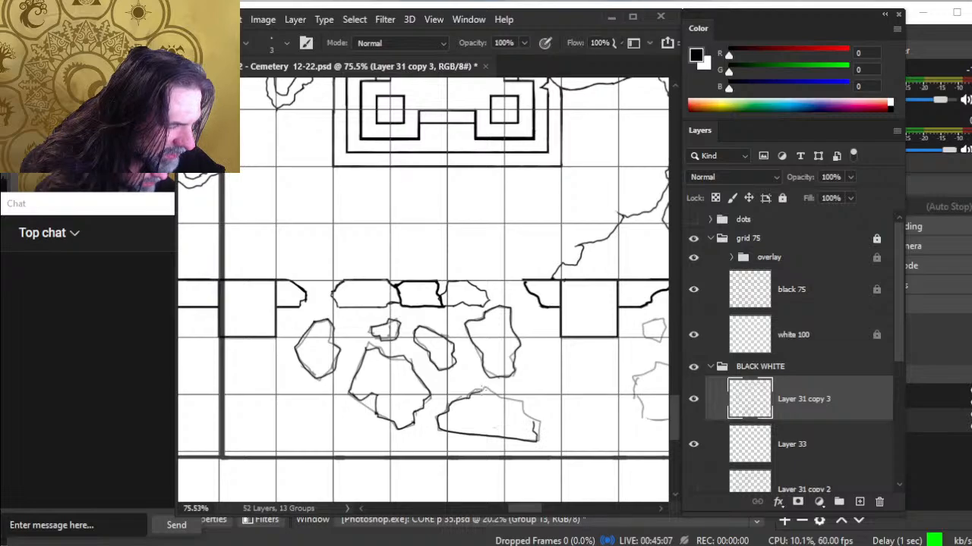
mouse_move(484, 389)
left_mouse_down()
mouse_move(509, 400)
mouse_move(487, 388)
left_mouse_up()
left_click_drag(529, 420, 431, 395)
key("e")
Redraw the large angular stone's left side further inward and erase the line it replaces
key("b")
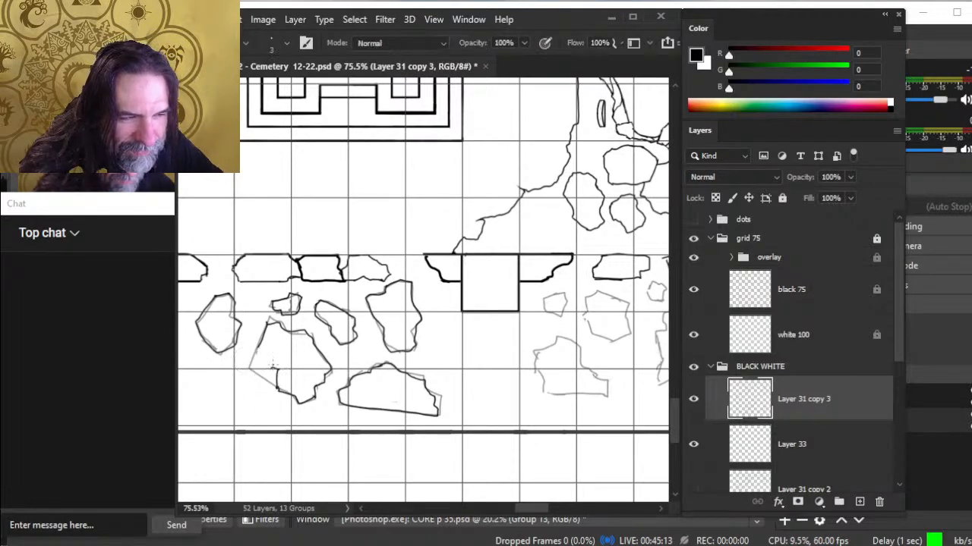
mouse_move(258, 350)
left_mouse_down()
mouse_move(271, 368)
mouse_move(254, 359)
left_mouse_up()
key("e")
key("b")
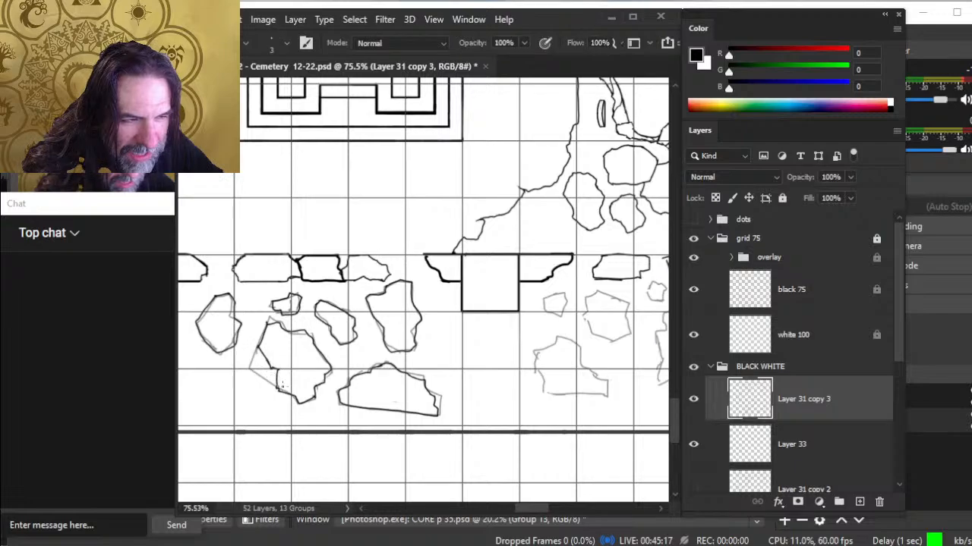
Ink the blocky stone and the small round stone to the right of the square pillar
left_click_drag(516, 375, 462, 354)
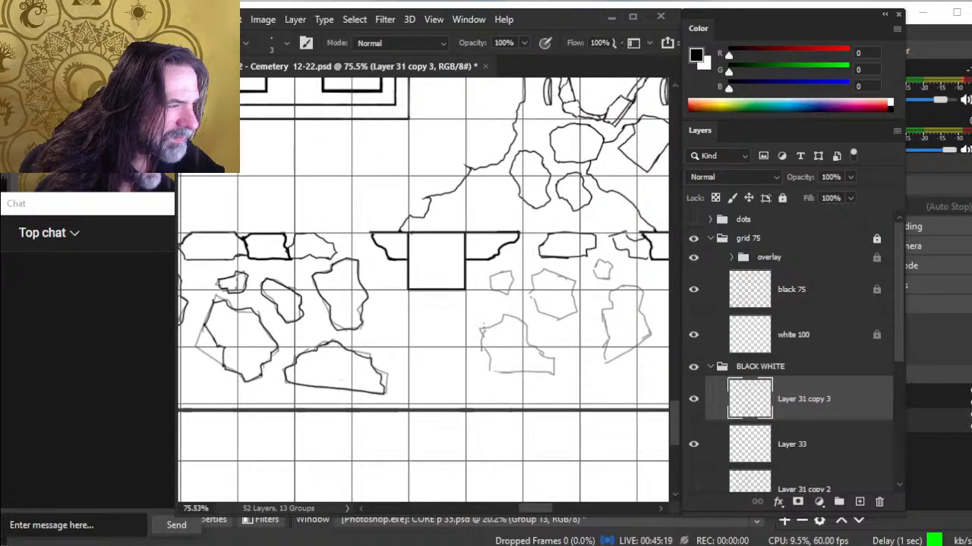
left_click_drag(501, 315, 529, 335)
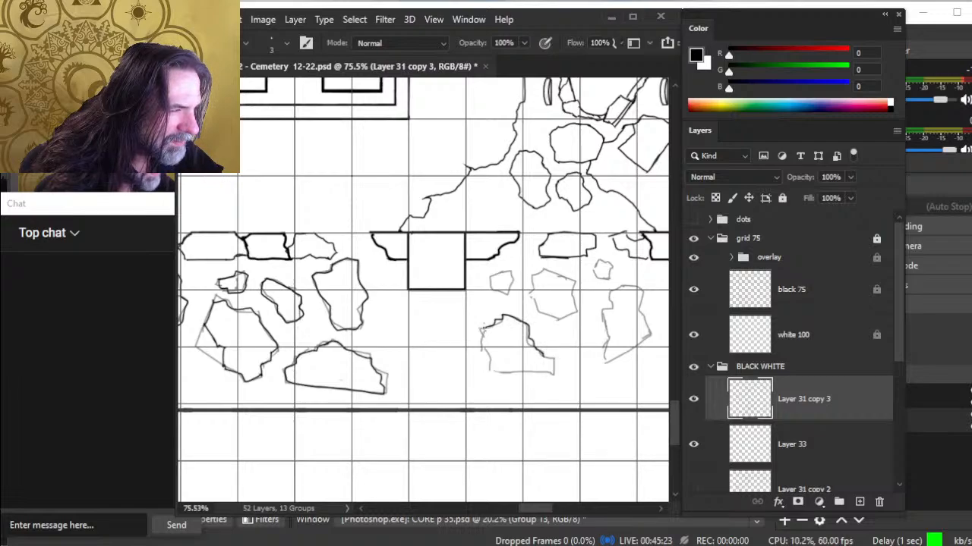
mouse_move(547, 373)
left_mouse_down()
mouse_move(515, 373)
mouse_move(489, 357)
left_mouse_up()
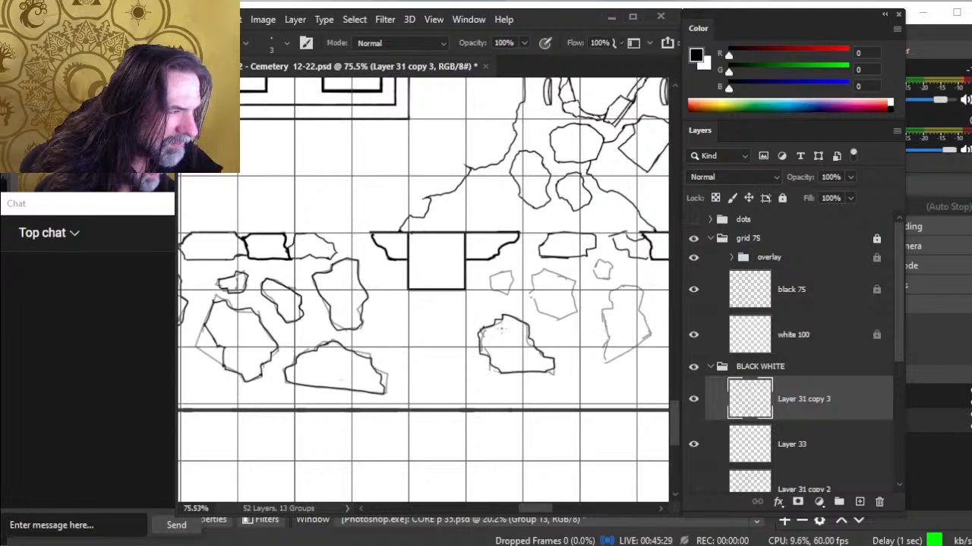
mouse_move(529, 341)
left_mouse_down()
mouse_move(502, 363)
mouse_move(486, 359)
left_mouse_up()
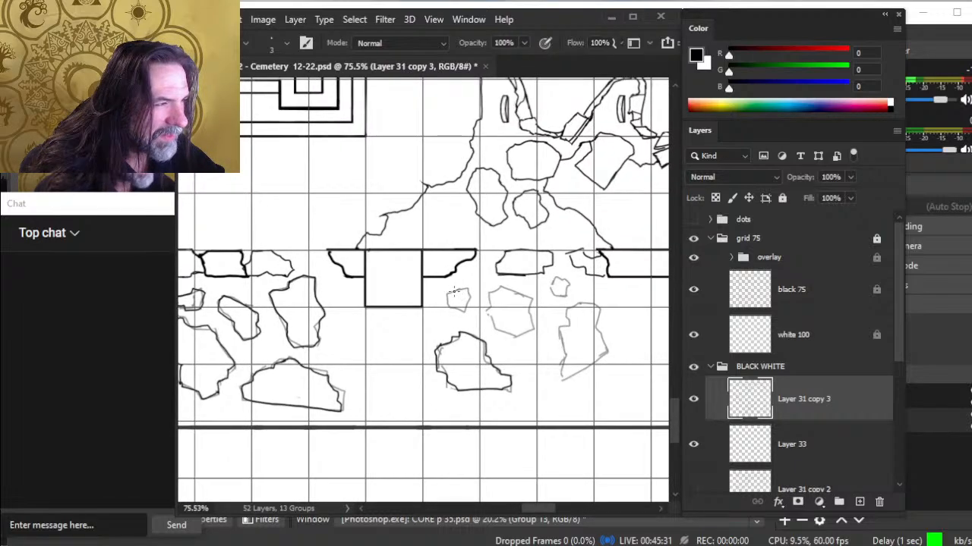
mouse_move(460, 287)
left_mouse_down()
mouse_move(465, 308)
mouse_move(451, 301)
left_mouse_up()
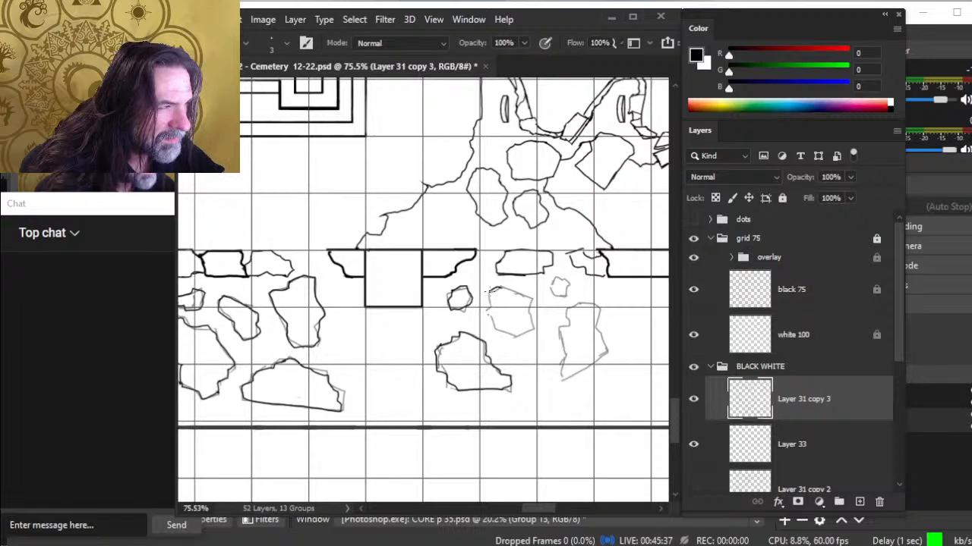
Redraw and thin the lower edge of the loose wall block to the right of the square pillar
key("e")
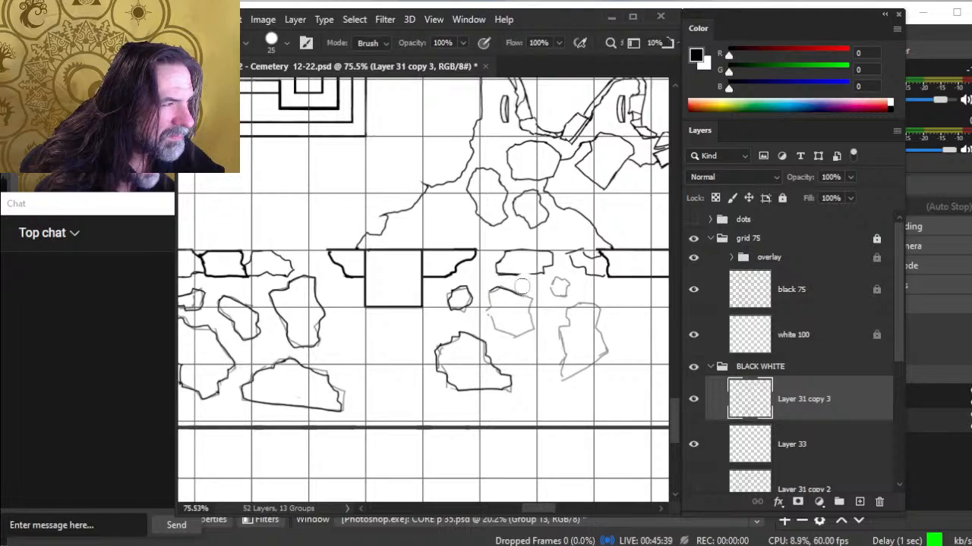
key("b")
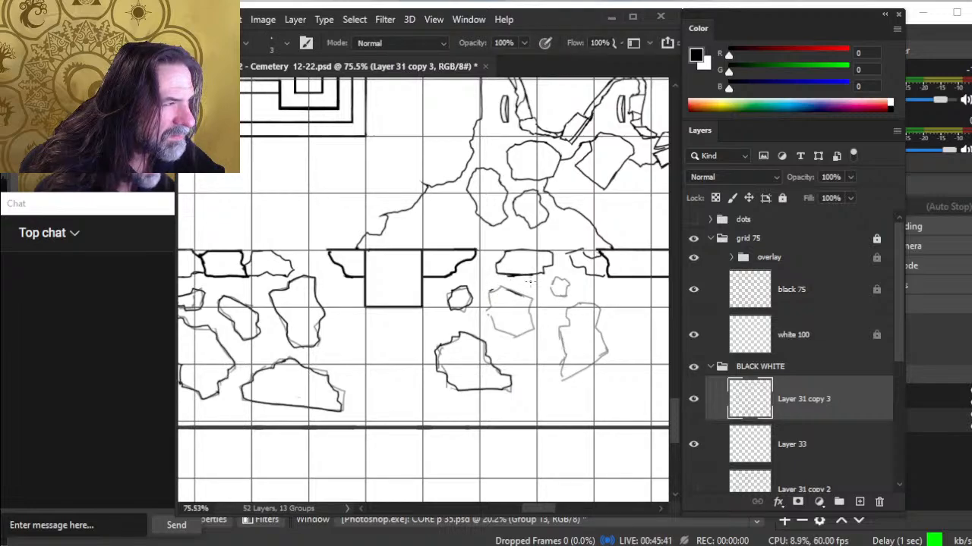
key("e")
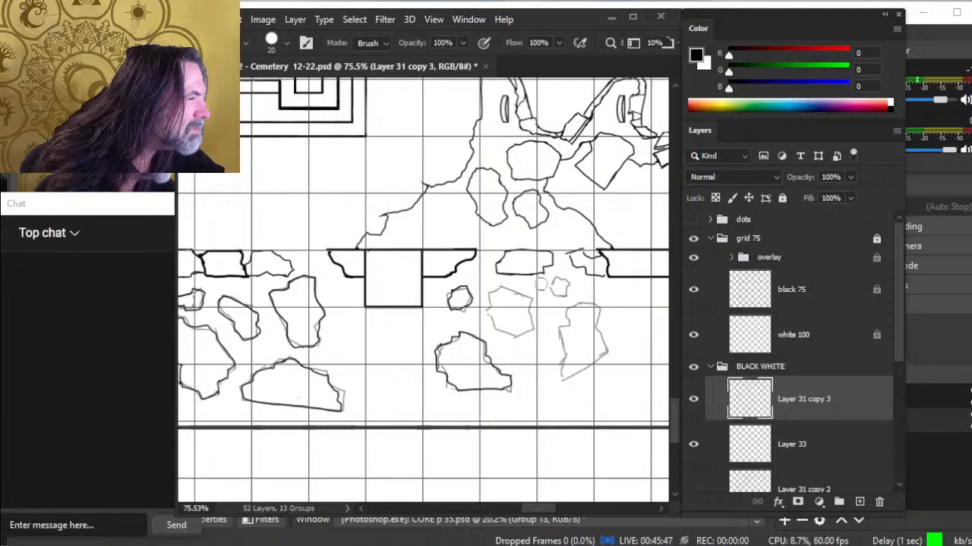
Redraw and trim the top and left edges of the small broken block attached to the wall end right of the gap
key("bracketleft")
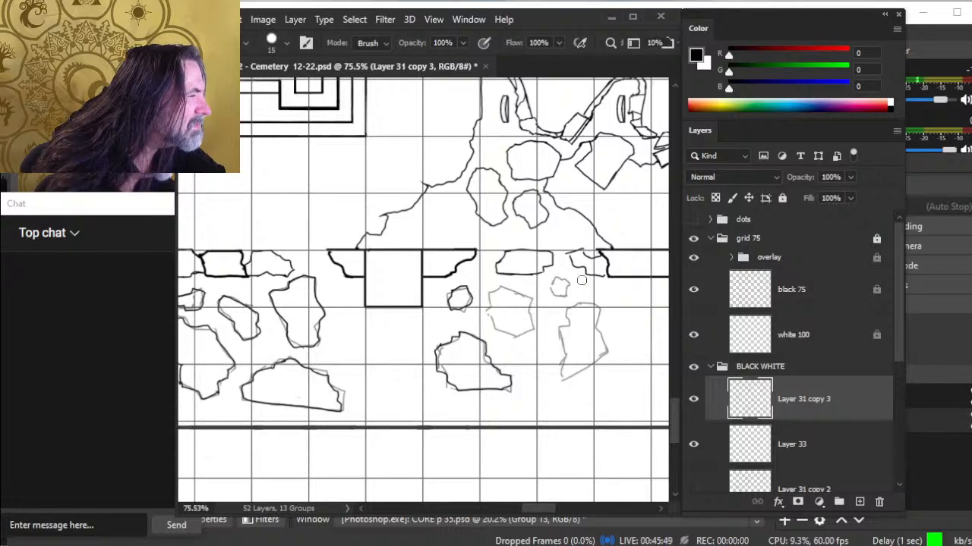
key("b")
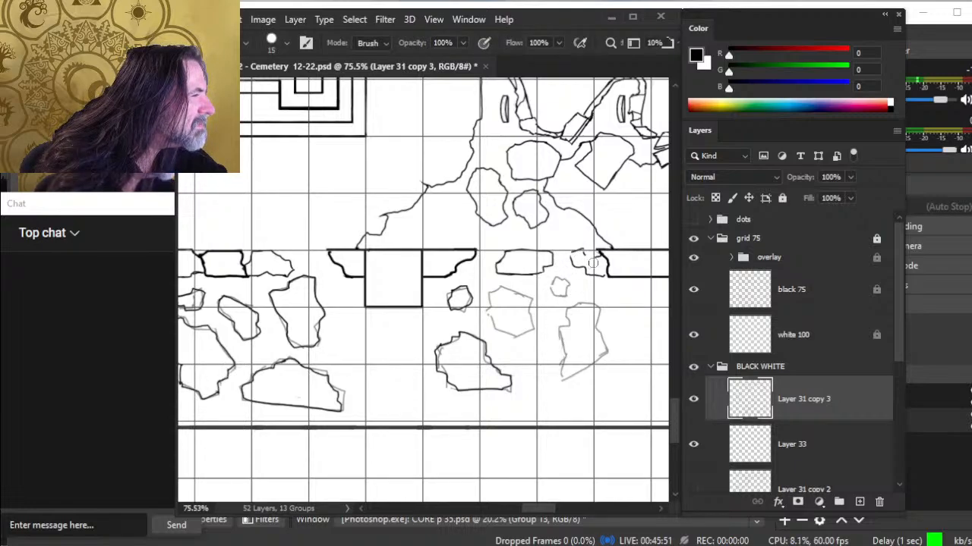
key("e")
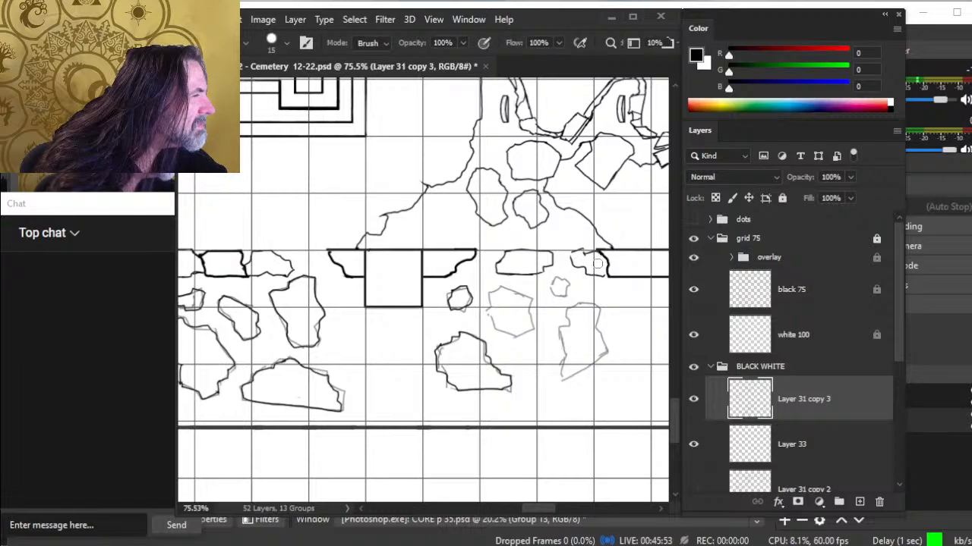
key("b")
key("e")
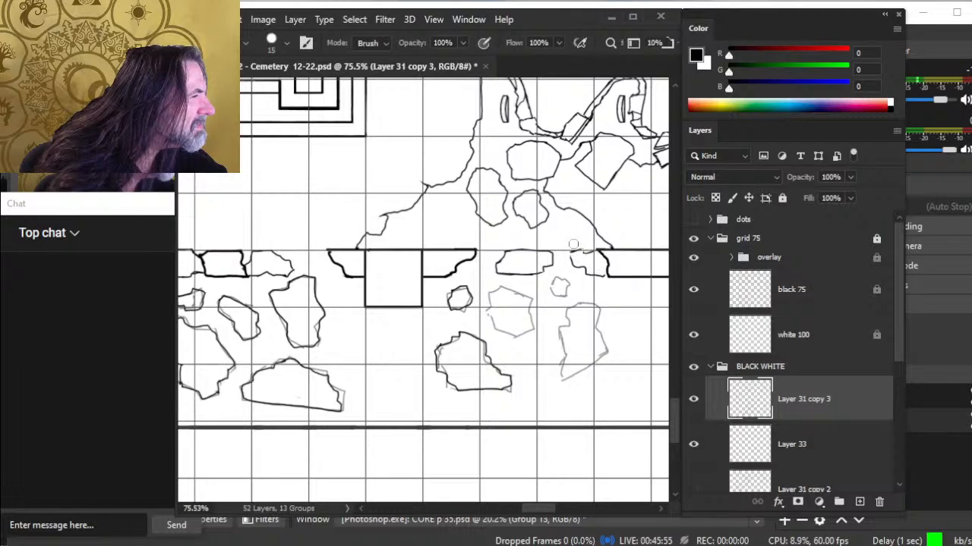
key("b")
key("e")
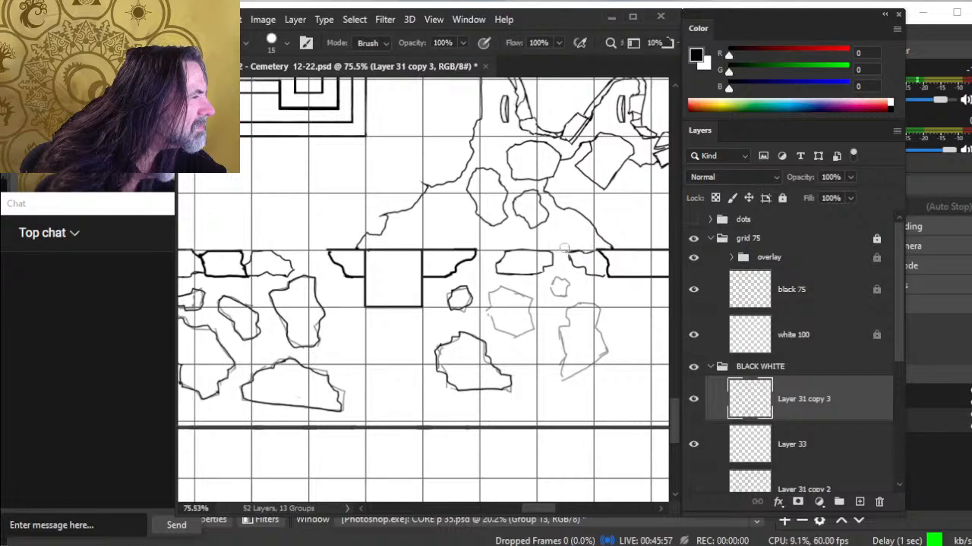
key("b")
left_click_drag(578, 250, 581, 270)
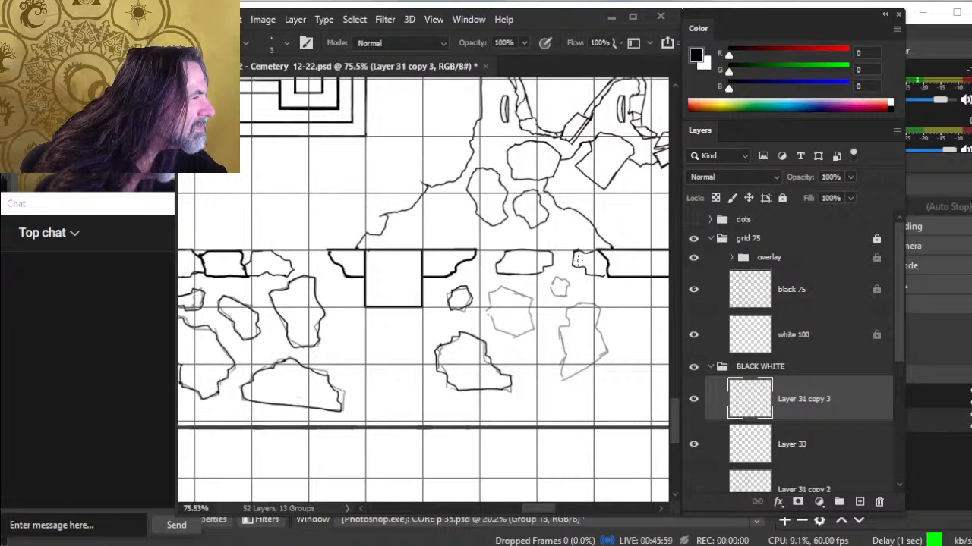
Clean up the small broken block's lower edge where it meets the wall end
key("e")
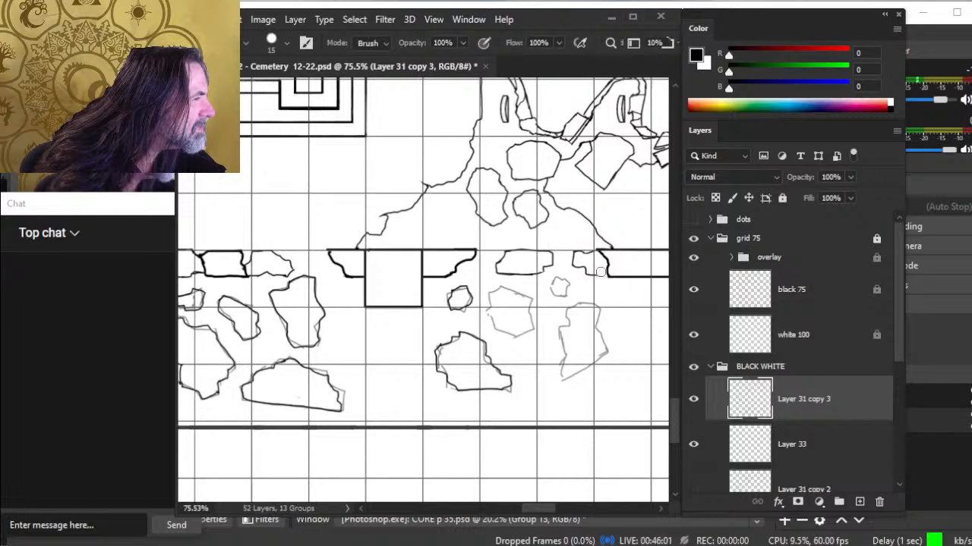
key("b")
key("e")
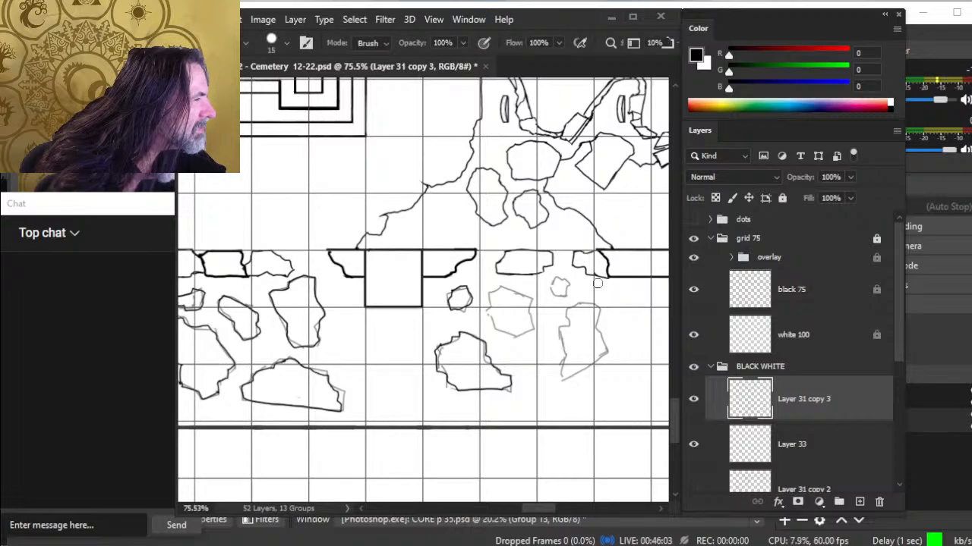
key("b")
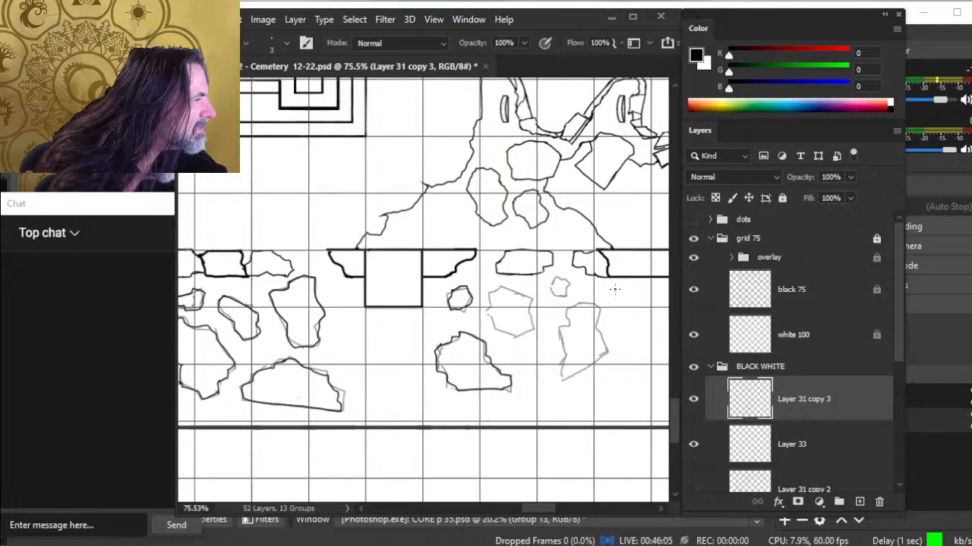
key("e")
Ink the small round stone, the tall jagged stone and the angular stone below the gap right of the square pillar
key("b")
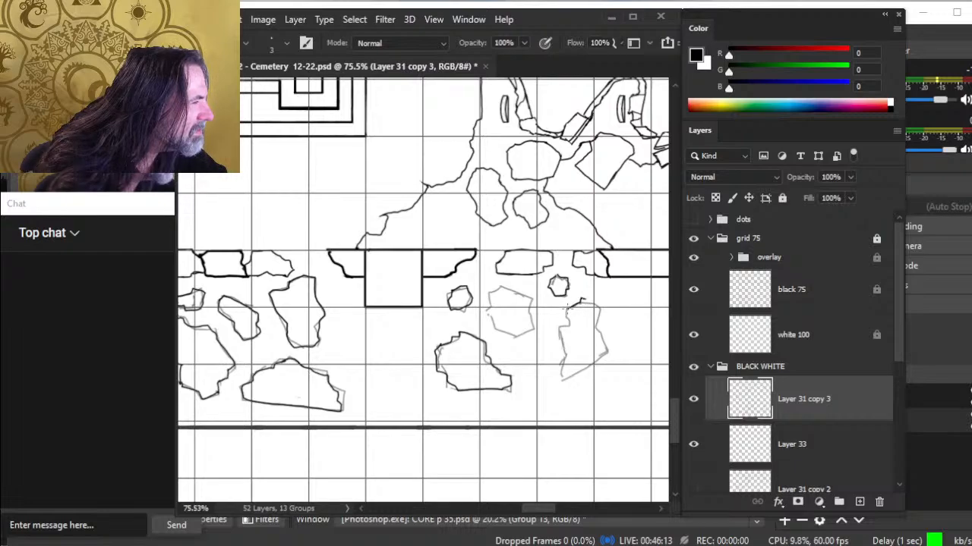
mouse_move(584, 301)
left_mouse_down()
mouse_move(598, 303)
mouse_move(603, 331)
left_mouse_up()
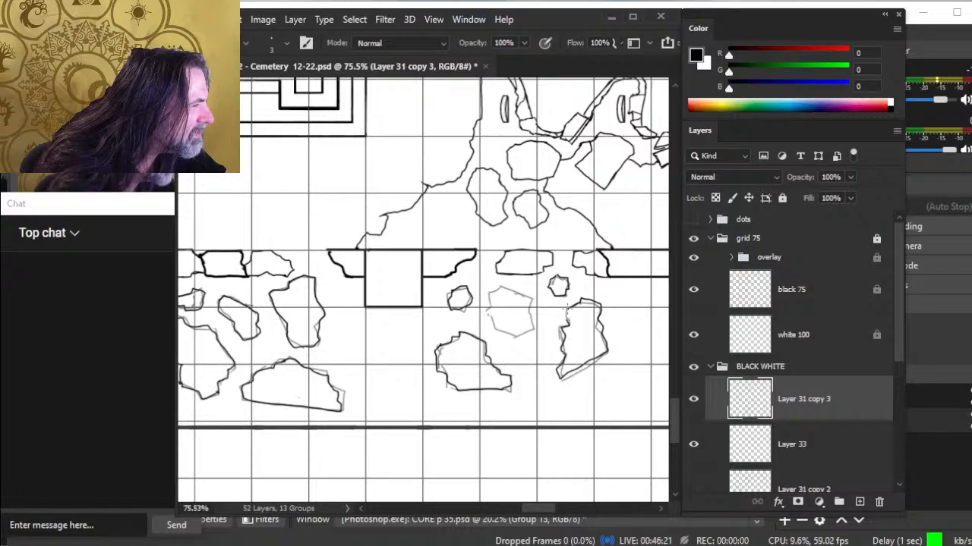
key("e")
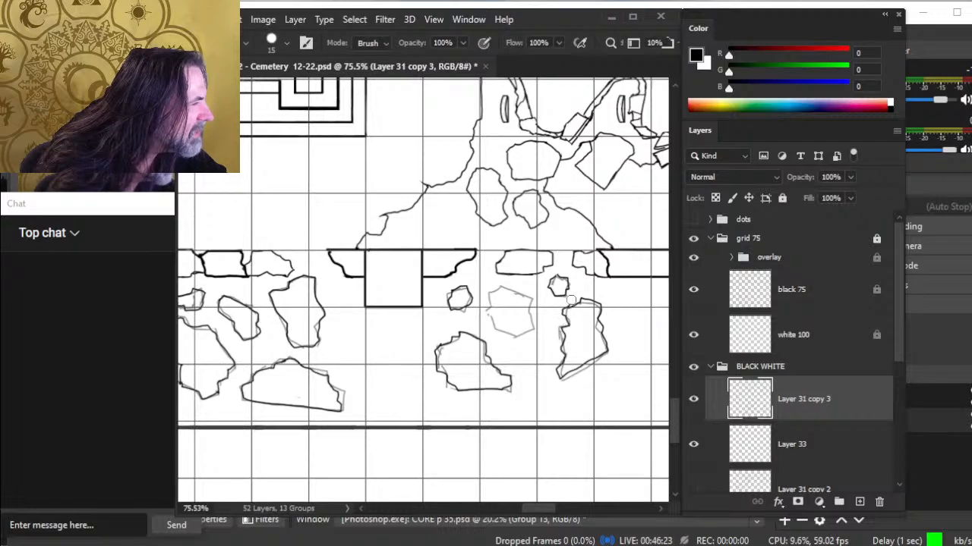
key("b")
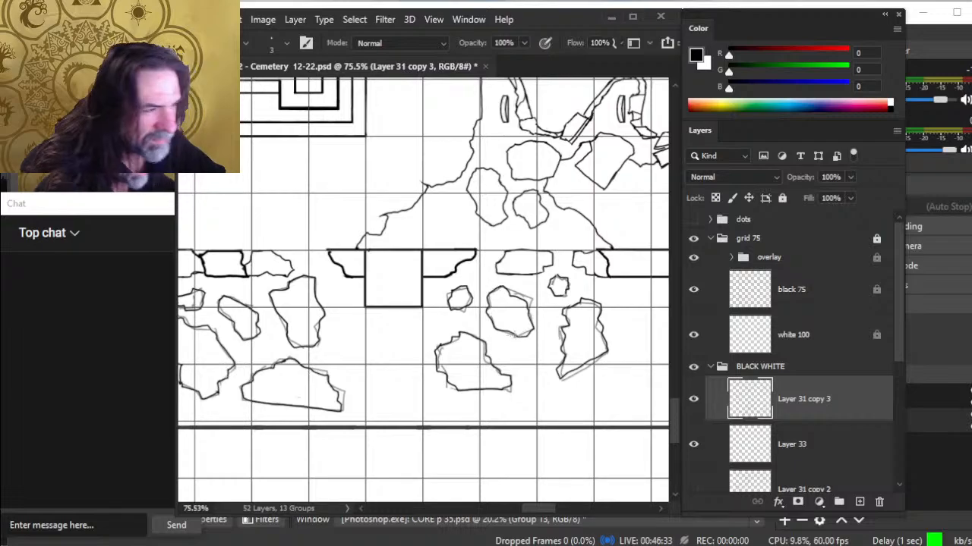
Hide the sketch layer Layer 33 and check the inked rubble along the boundary wall
key("z")
left_click_drag(524, 336, 460, 333)
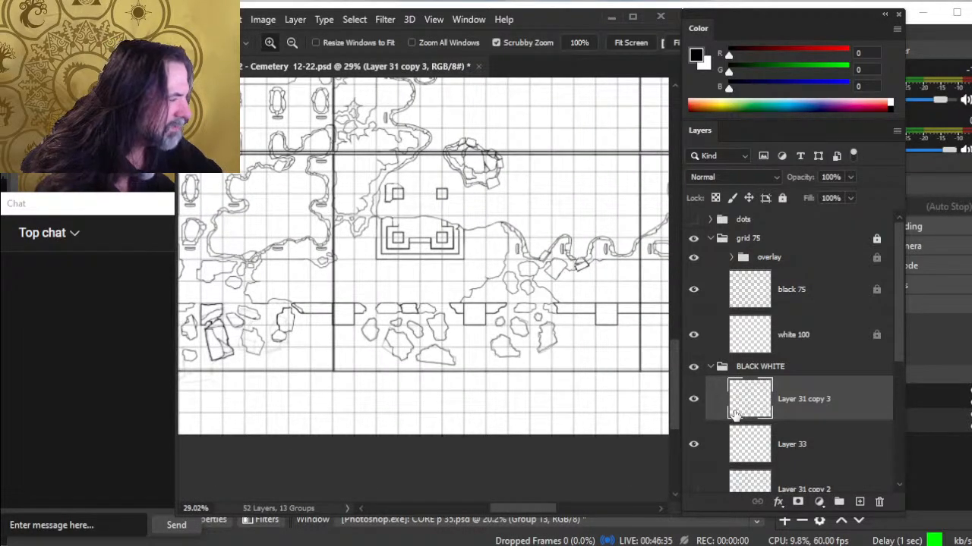
left_click(693, 444)
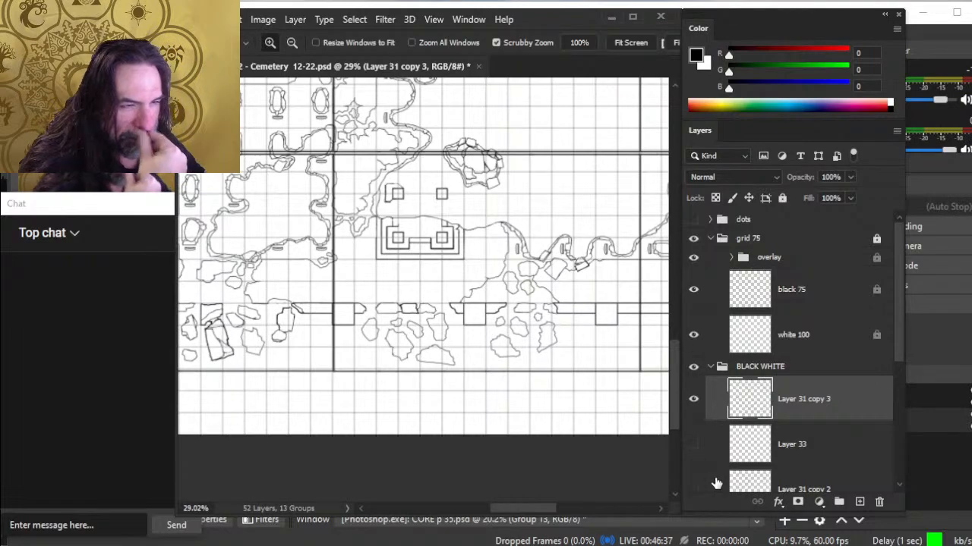
left_click_drag(433, 376, 521, 404)
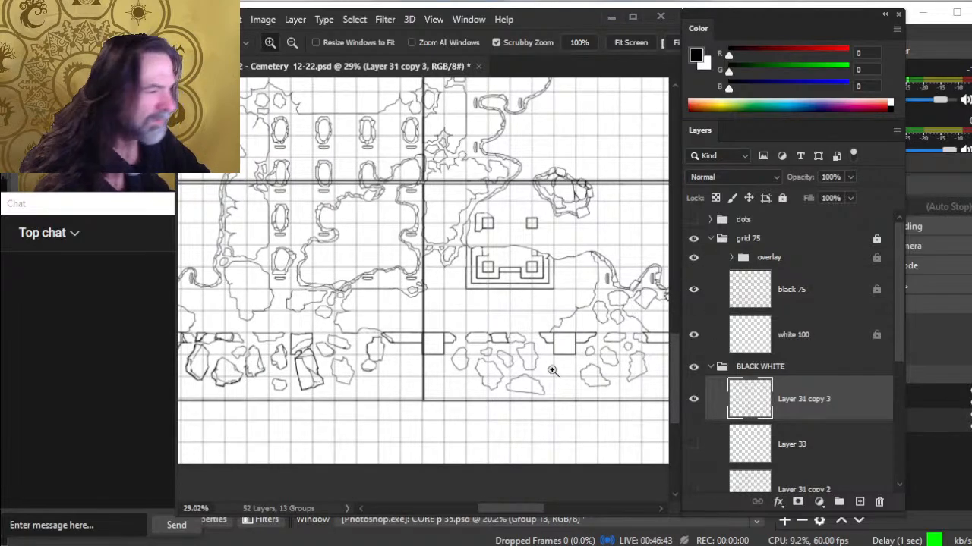
left_click_drag(569, 367, 539, 372)
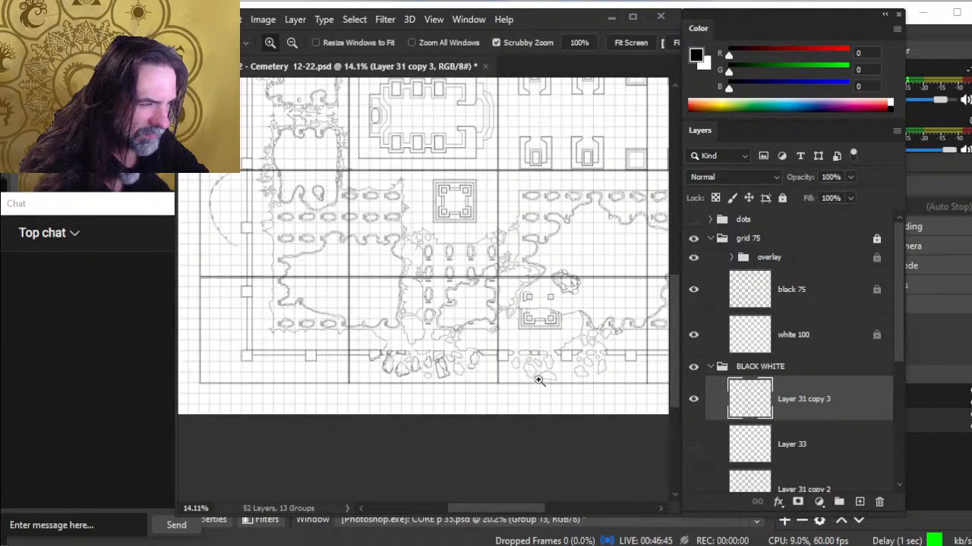
left_click_drag(595, 388, 616, 403)
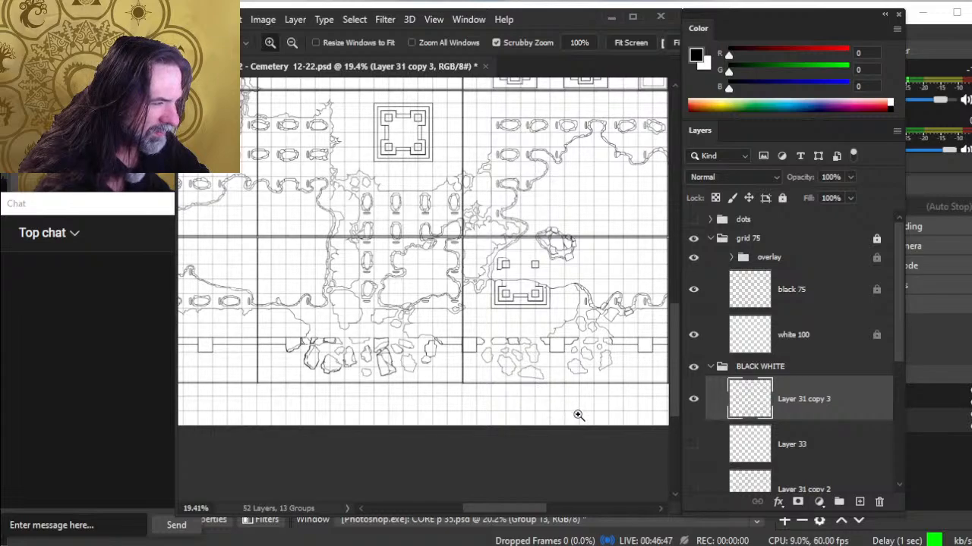
Straighten the wall's top line across the gap beneath the jagged ground outline, above the elongated stone
left_click_drag(399, 351, 449, 360)
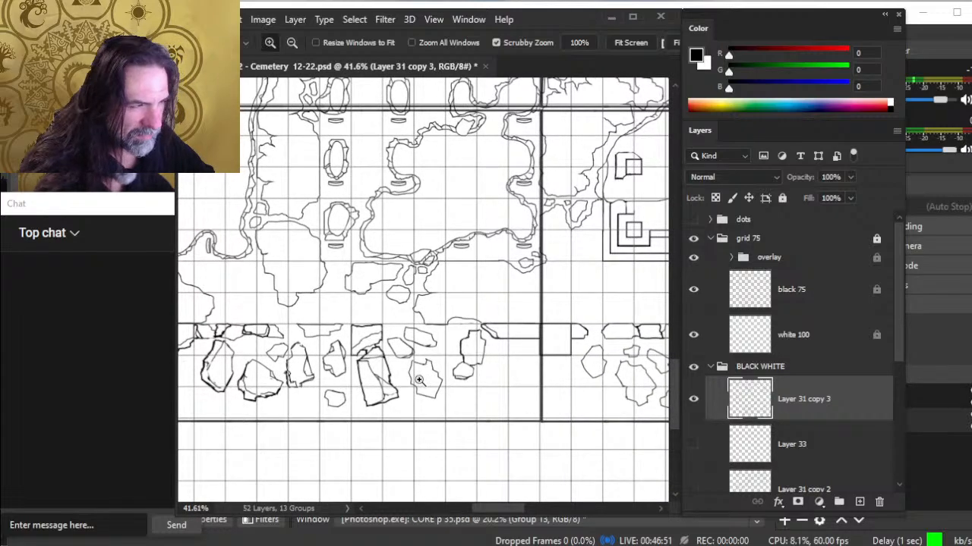
key("b")
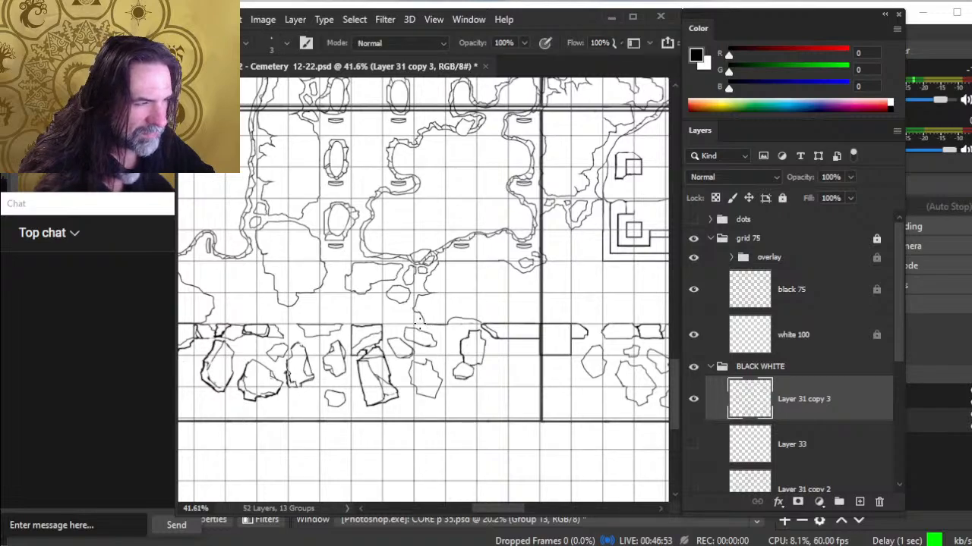
left_click(437, 325, "shift")
left_click_drag(428, 334, 481, 350)
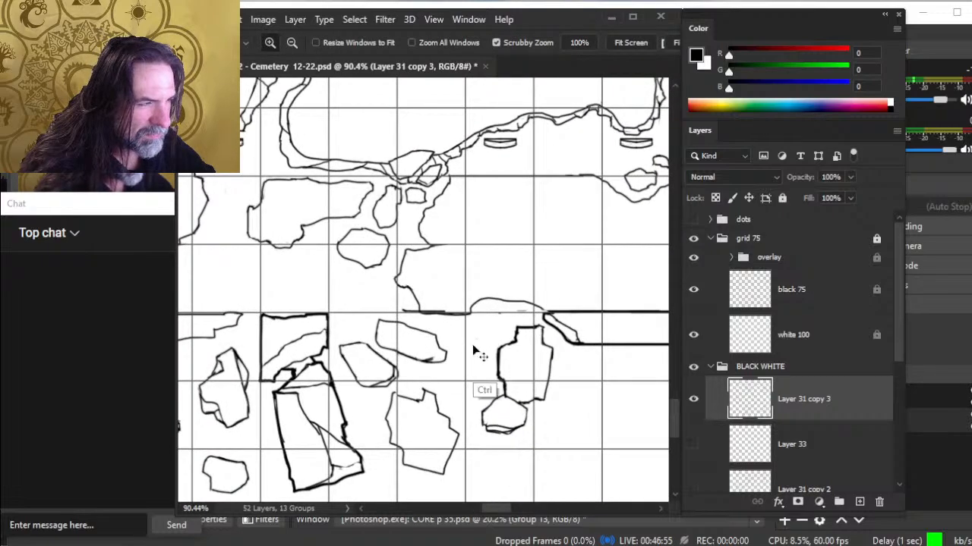
key("ctrl+z")
key("shift")
Redraw the low mound on the wall line with a rougher top edge and erase its old curve
mouse_move(457, 334)
left_mouse_down()
mouse_move(421, 314)
mouse_move(523, 302)
mouse_move(481, 299)
mouse_move(501, 292)
left_mouse_up()
key("e")
key("b")
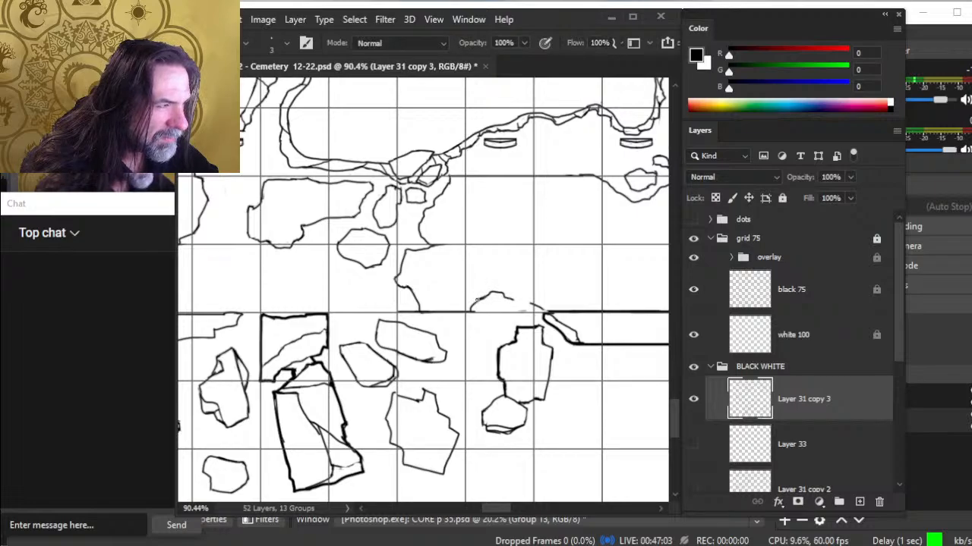
key("e")
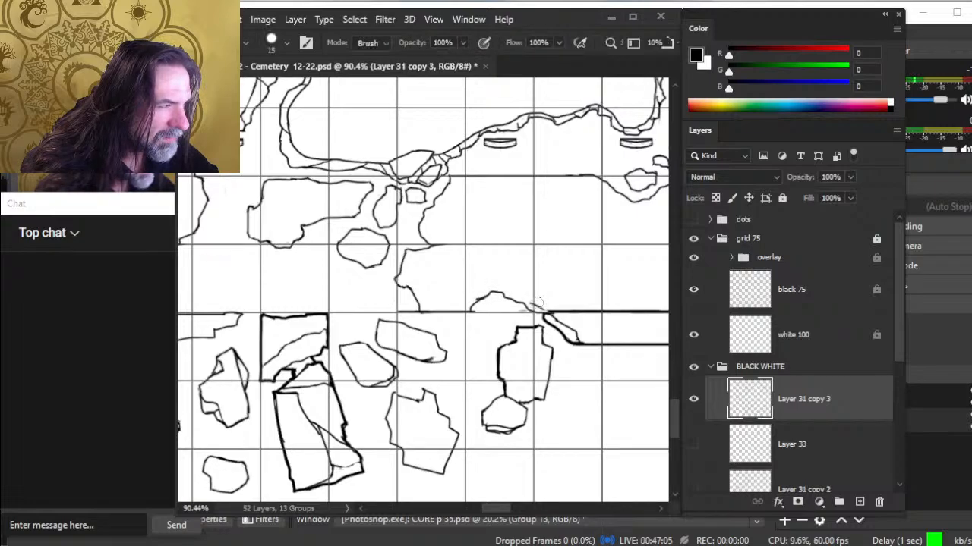
left_click_drag(533, 304, 543, 307)
key("b")
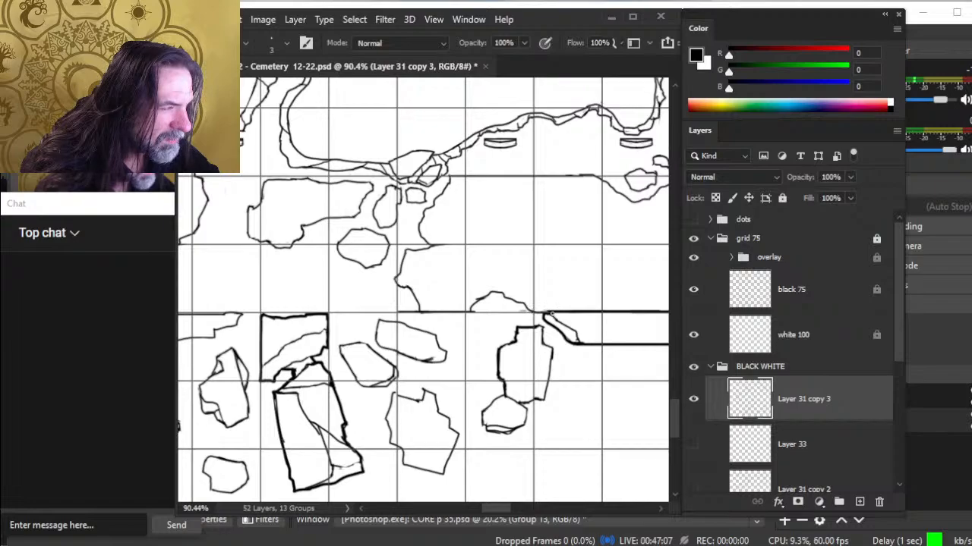
Tidy the mound's right end so it joins the wall line just before the thick wall section
key("e")
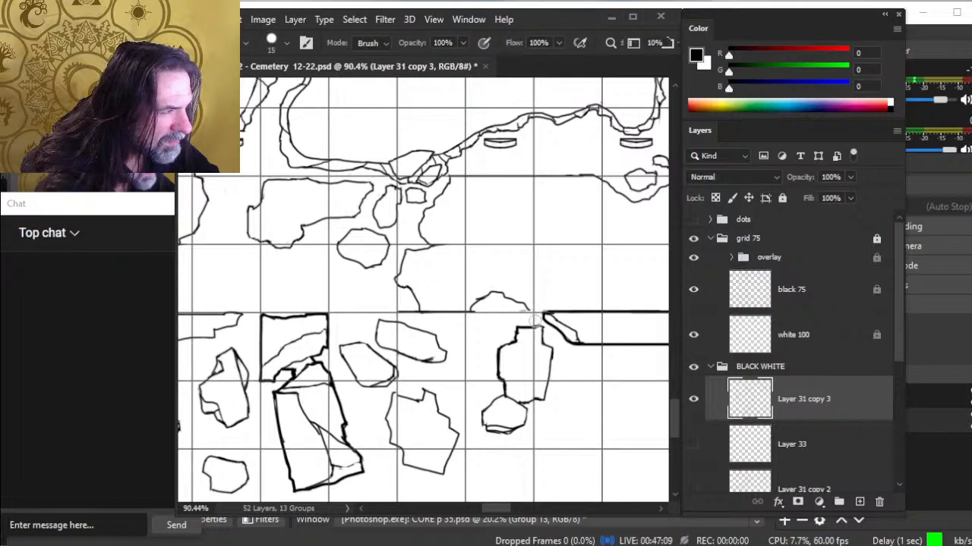
key("b")
key("e")
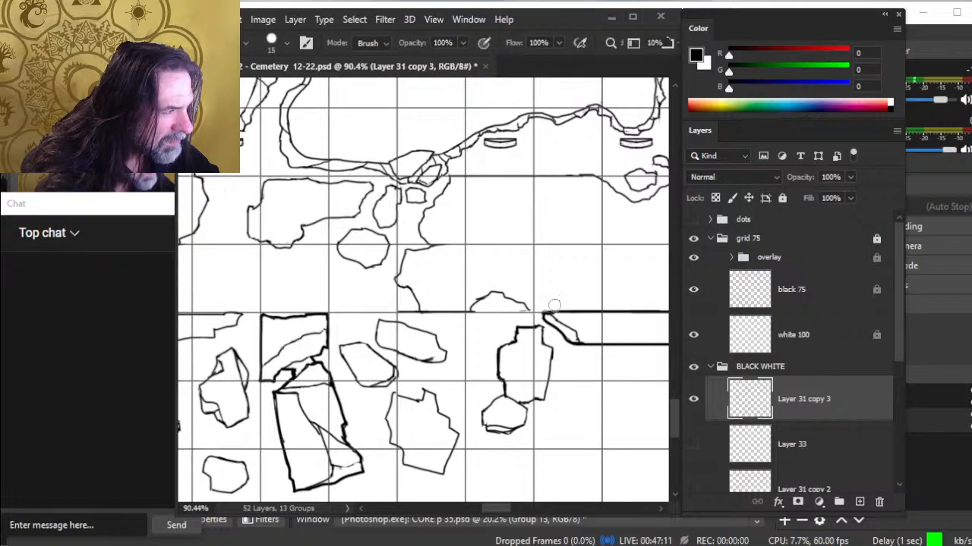
key("b")
left_click_drag(529, 309, 546, 313)
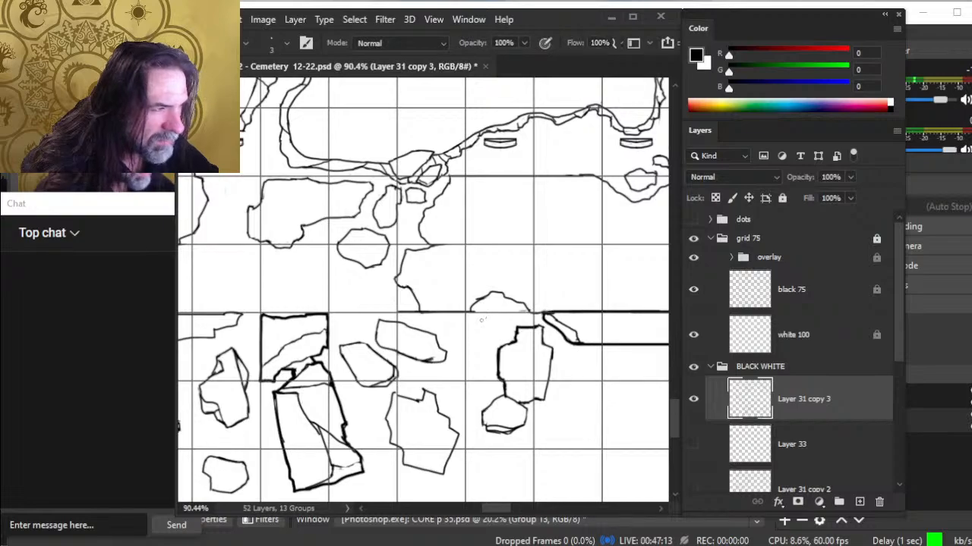
key("e")
key("b")
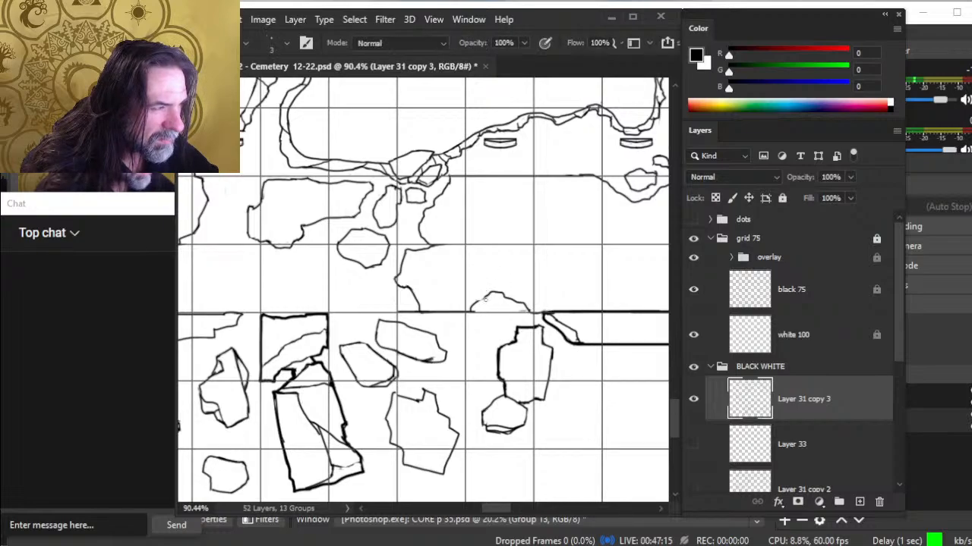
Erase the wall line left of the mound and draw a jagged broken wall edge down from it
key("e")
left_click_drag(471, 311, 448, 311)
key("b")
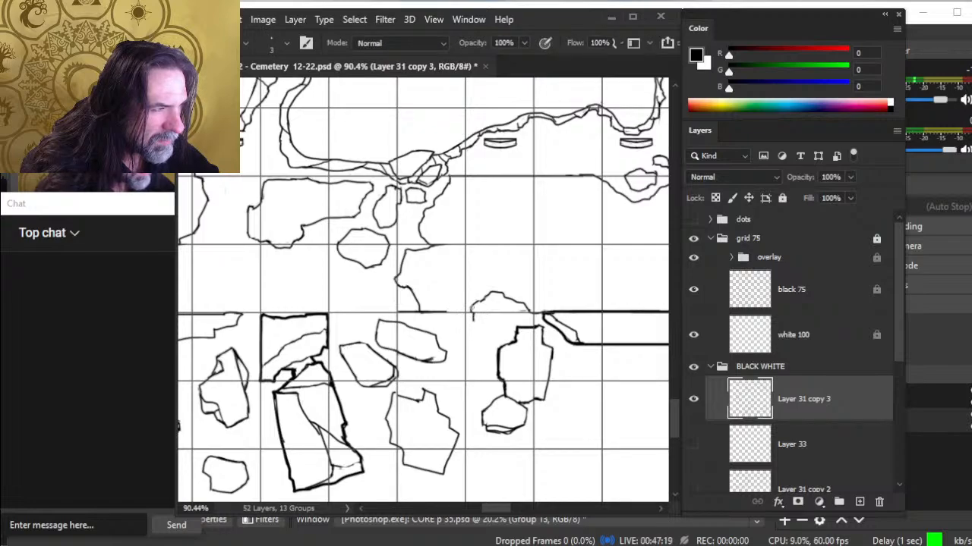
left_click_drag(473, 337, 465, 341)
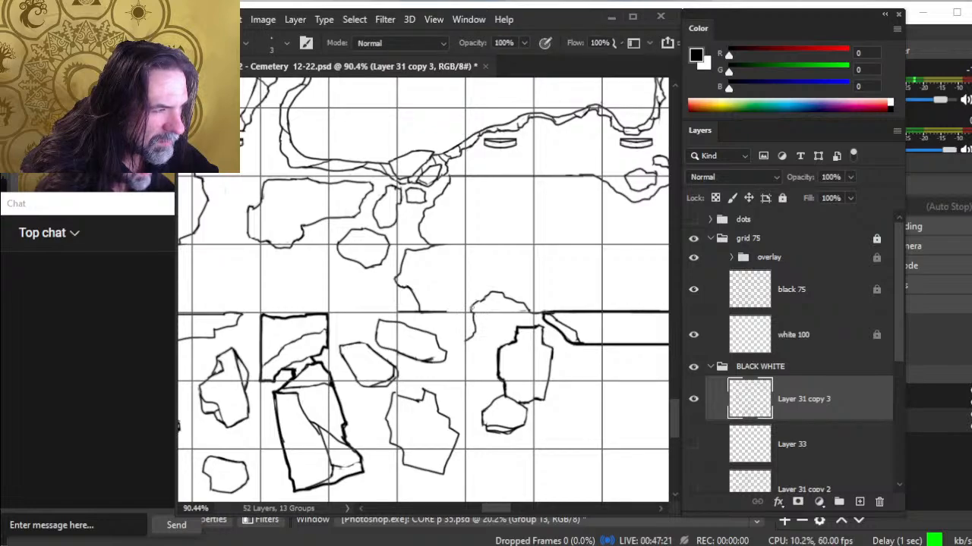
left_click_drag(471, 307, 473, 312)
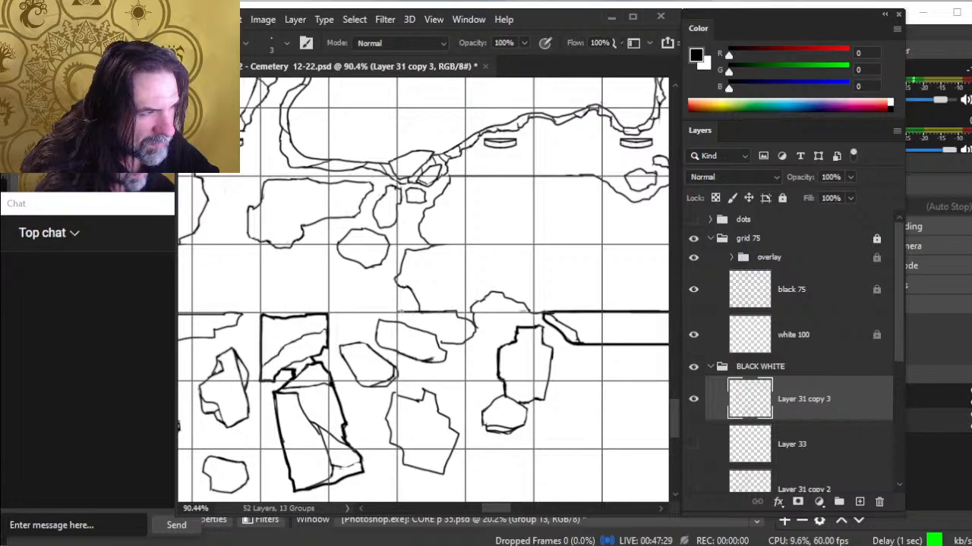
Close the broken wall piece's left side down to the elongated stone and erase the line overlapping that stone
left_click_drag(401, 312, 397, 323)
key("e")
mouse_move(445, 345)
left_mouse_down()
mouse_move(464, 340)
mouse_move(440, 343)
left_mouse_up()
key("b")
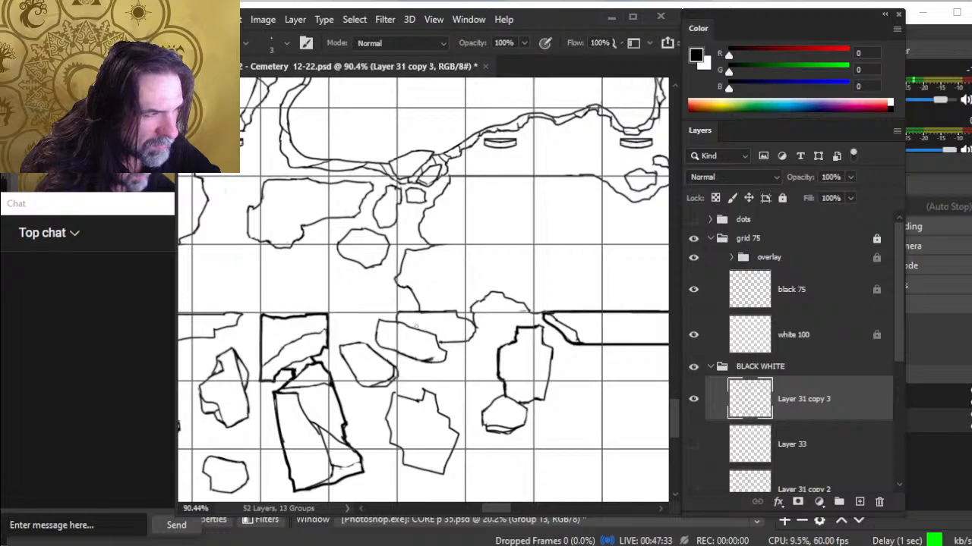
Thicken the outlines of the elongated stone and the smaller stone to its lower left
key("bracketright")
mouse_move(380, 320)
left_mouse_down()
mouse_move(429, 334)
mouse_move(444, 359)
mouse_move(427, 361)
left_mouse_up()
key("bracketleft")
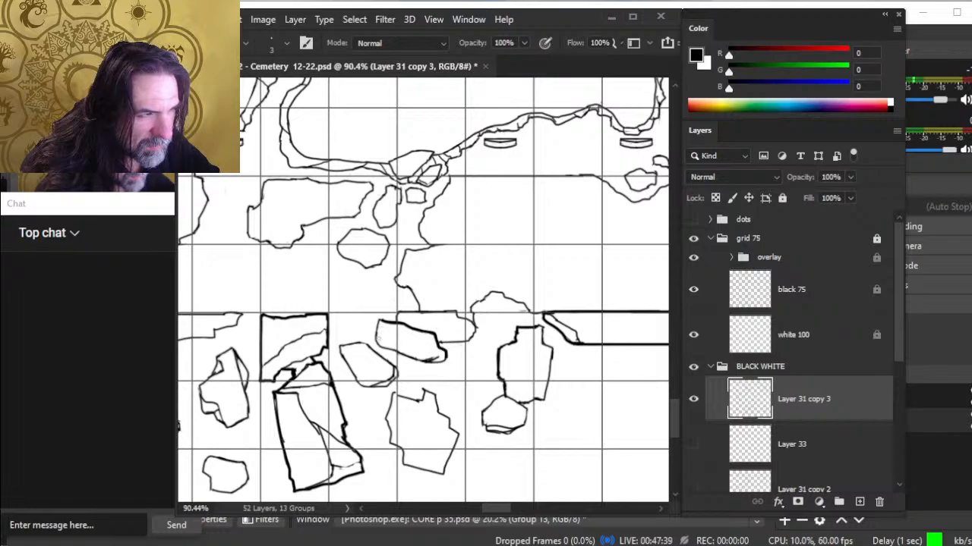
mouse_move(378, 324)
left_mouse_down()
mouse_move(384, 348)
mouse_move(372, 350)
left_mouse_up()
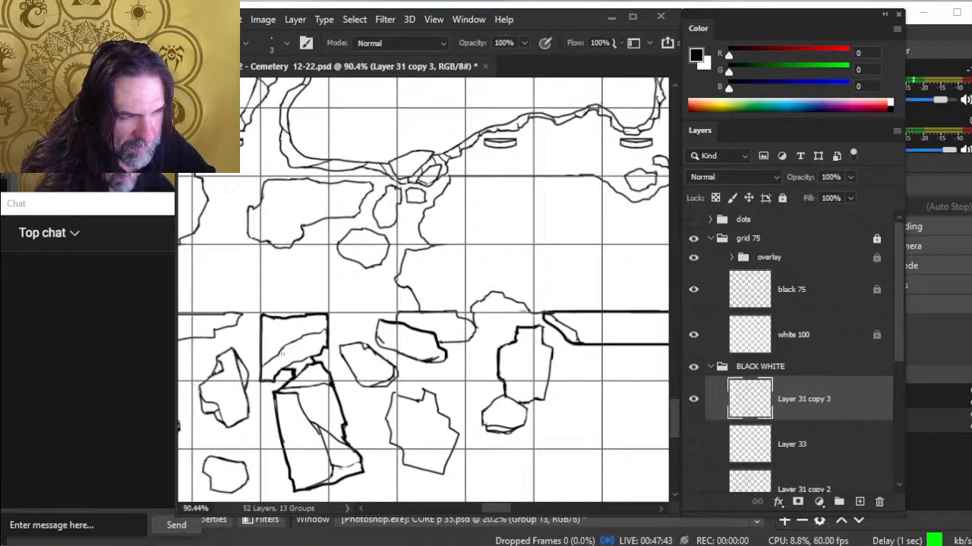
Add thin crack lines with a size 2 brush inside the square wall block above the long fallen slab
mouse_move(284, 352)
left_mouse_down()
mouse_move(306, 359)
mouse_move(280, 370)
left_mouse_up()
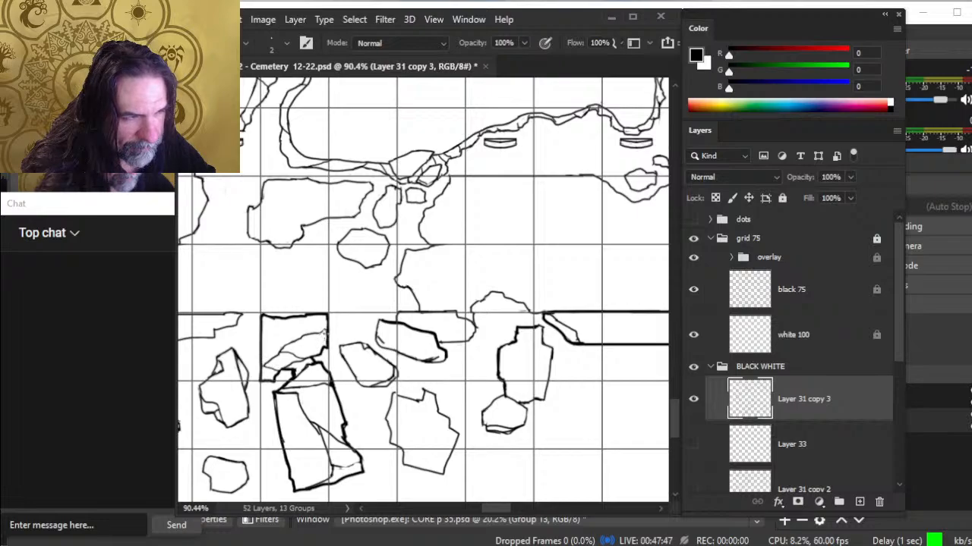
left_click_drag(323, 332, 321, 351)
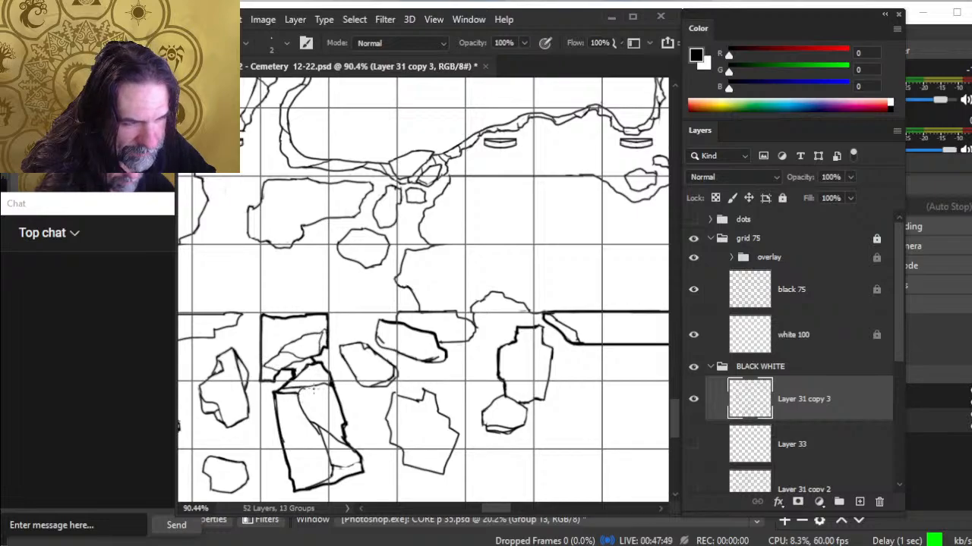
mouse_move(299, 393)
left_mouse_down()
mouse_move(348, 427)
mouse_move(304, 434)
mouse_move(425, 375)
left_mouse_up()
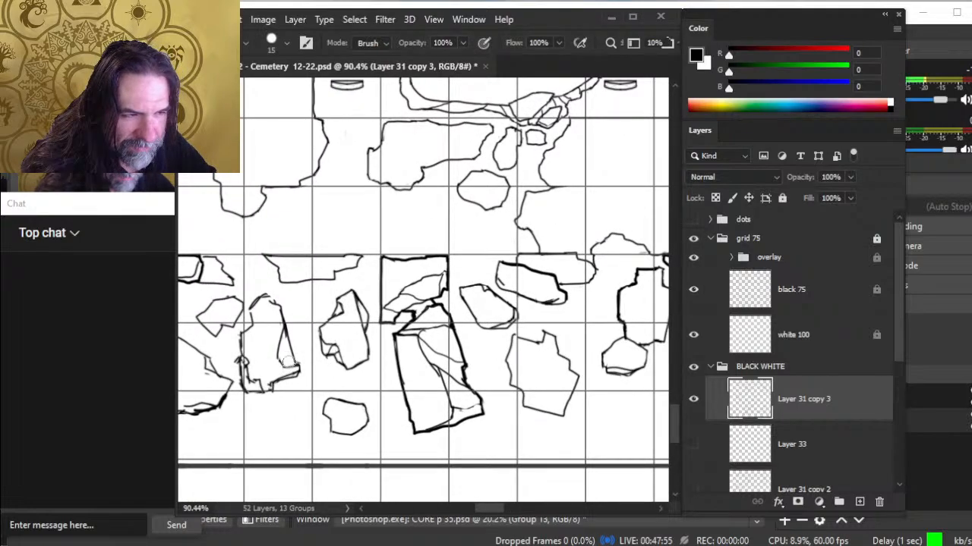
Touch up the inner right edge and redraw the upper-left edge of the tall narrow rock left of the grid's middle column
key("e")
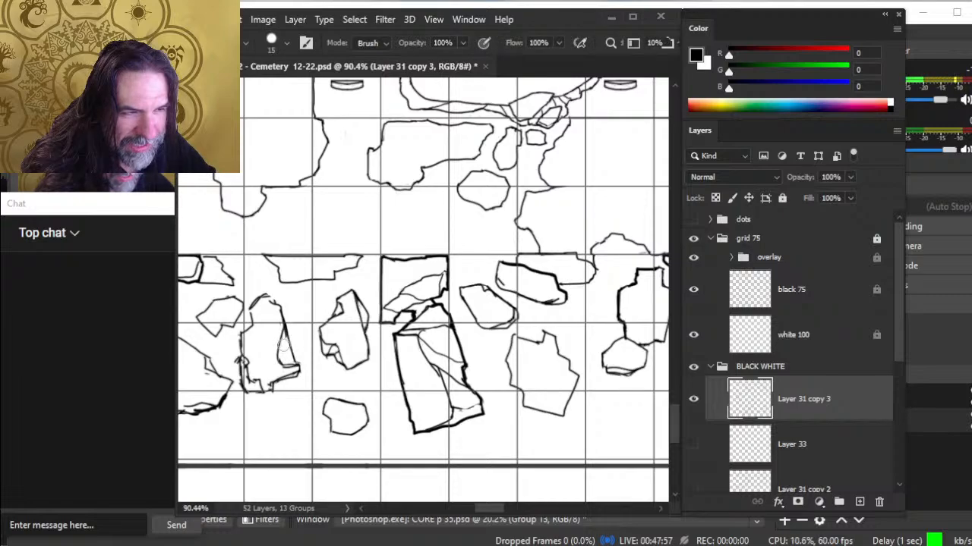
key("b")
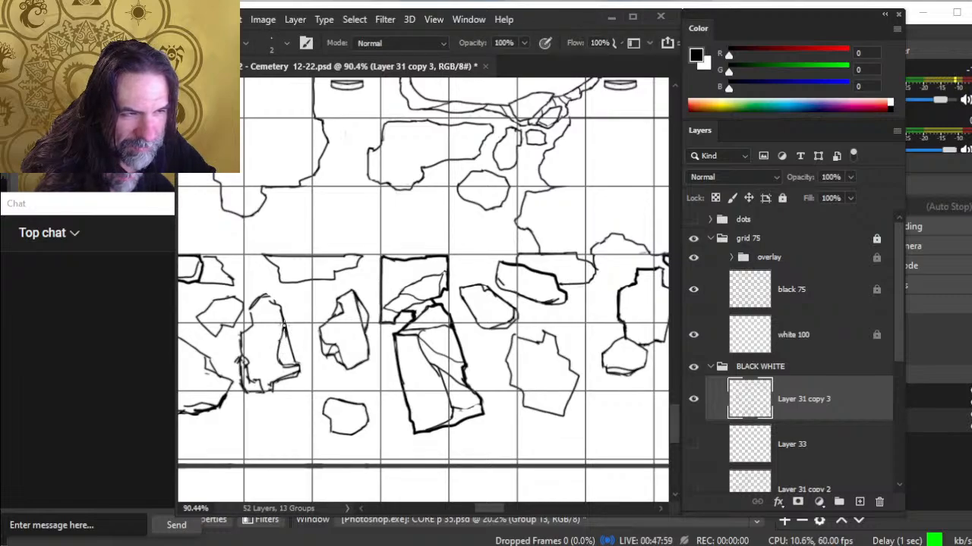
key("e")
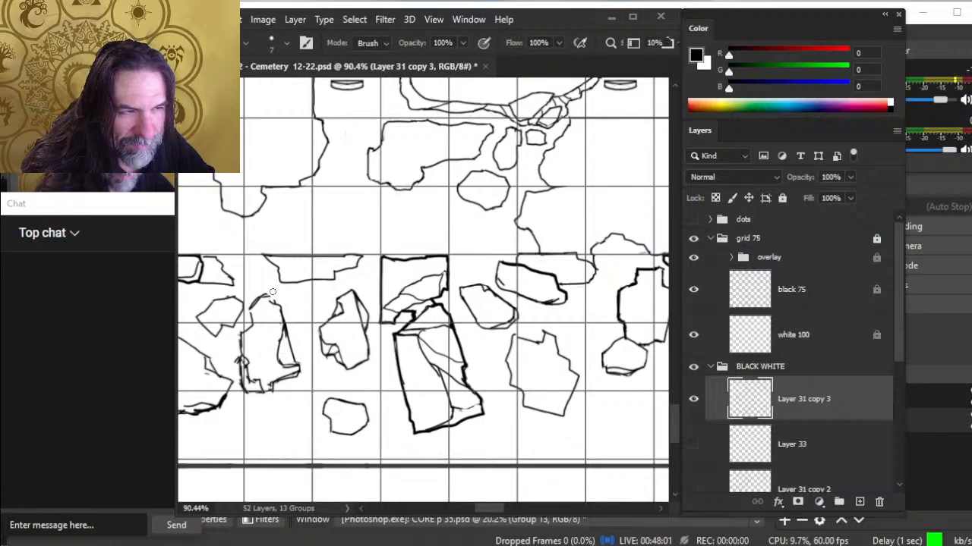
key("b")
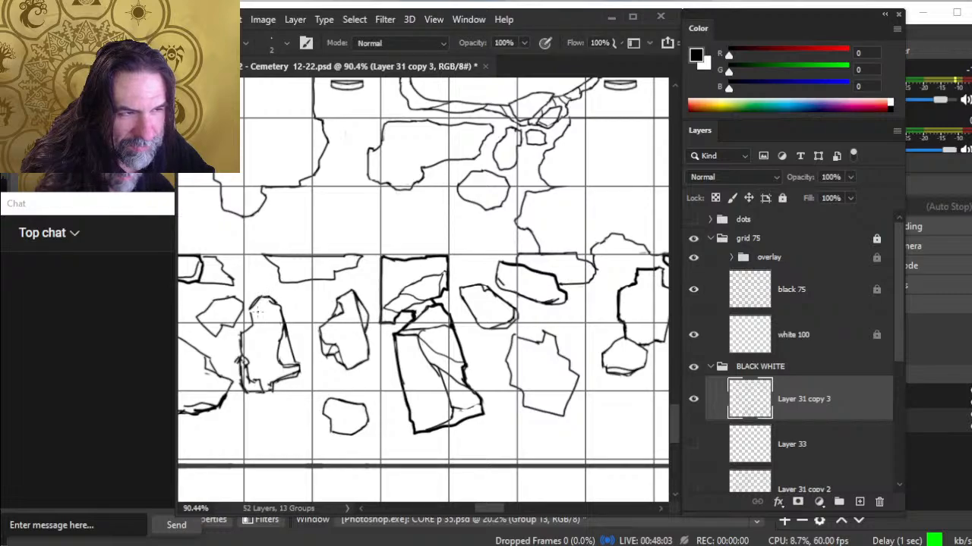
key("e")
key("b")
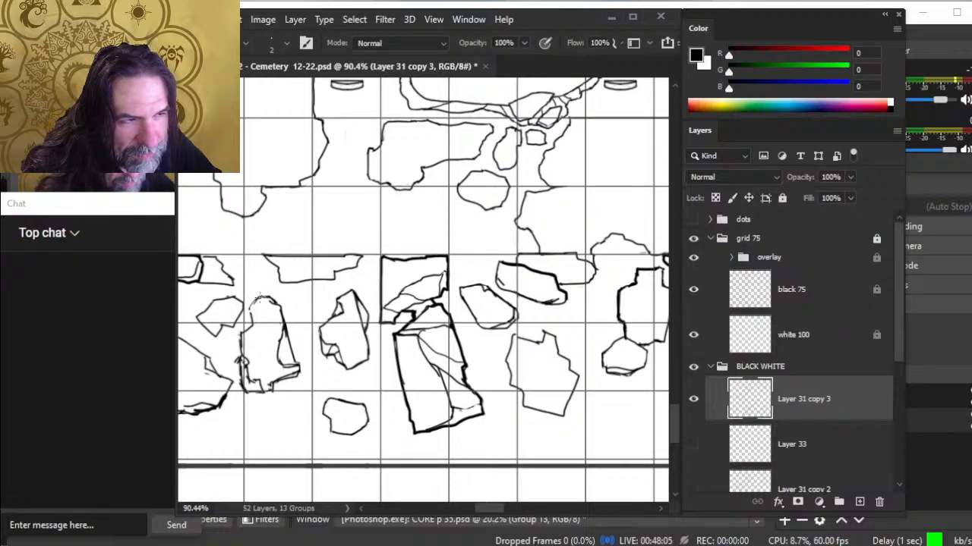
left_click_drag(259, 298, 252, 325)
key("e")
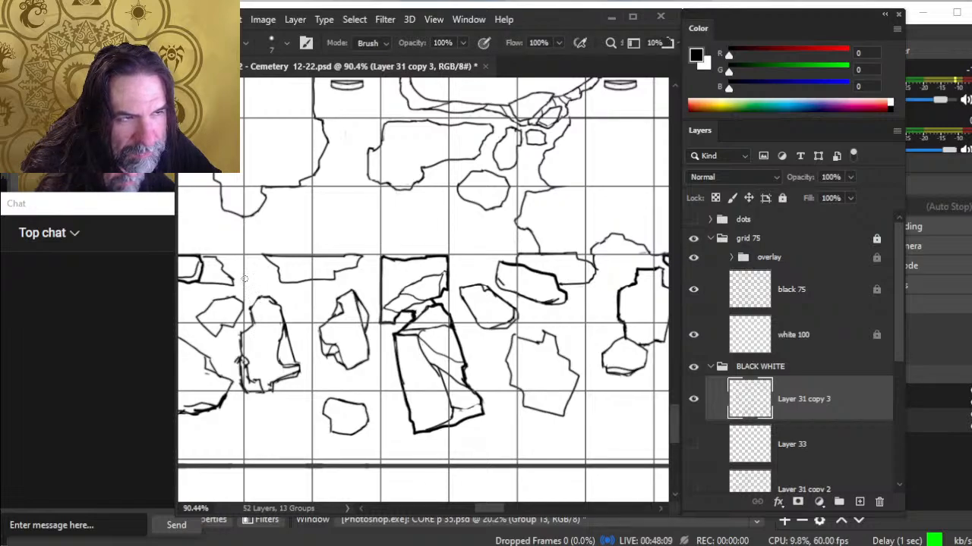
Draw and clean up an inner ledge line across the wide flat slab hanging below the horizontal wall line
key("b")
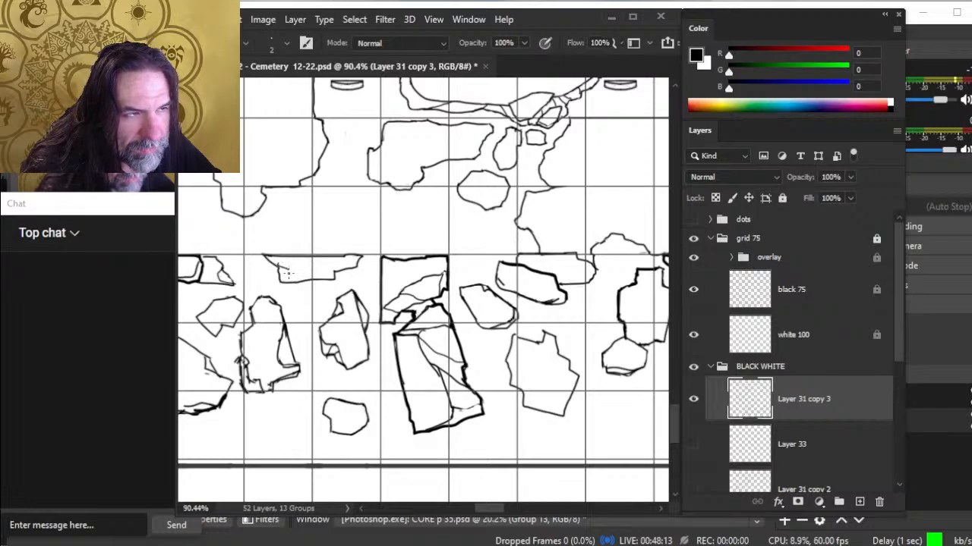
key("e")
key("b")
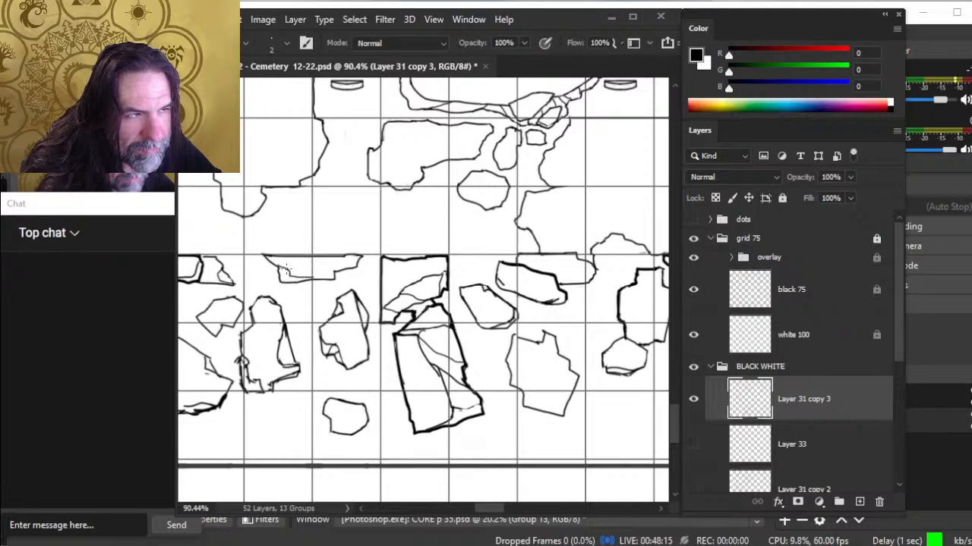
key("e")
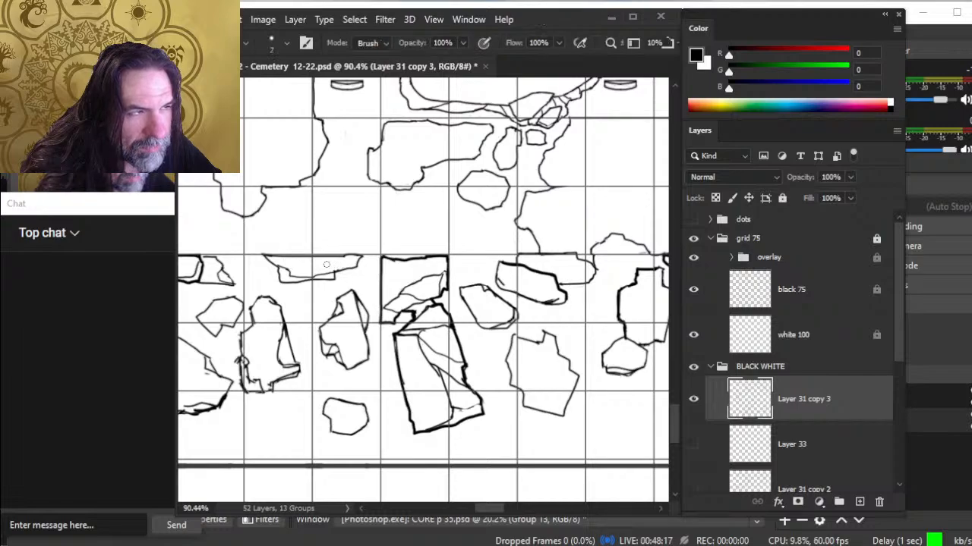
key("b")
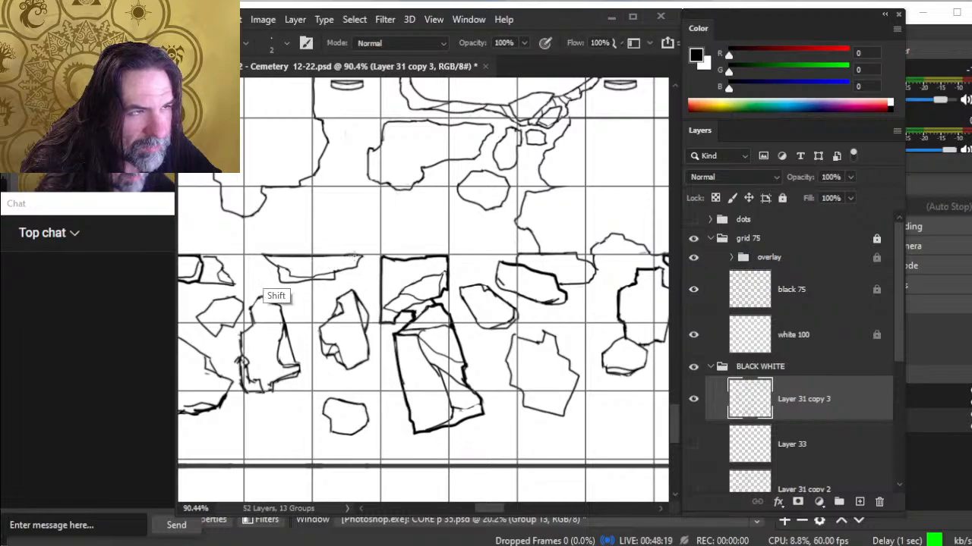
key("e")
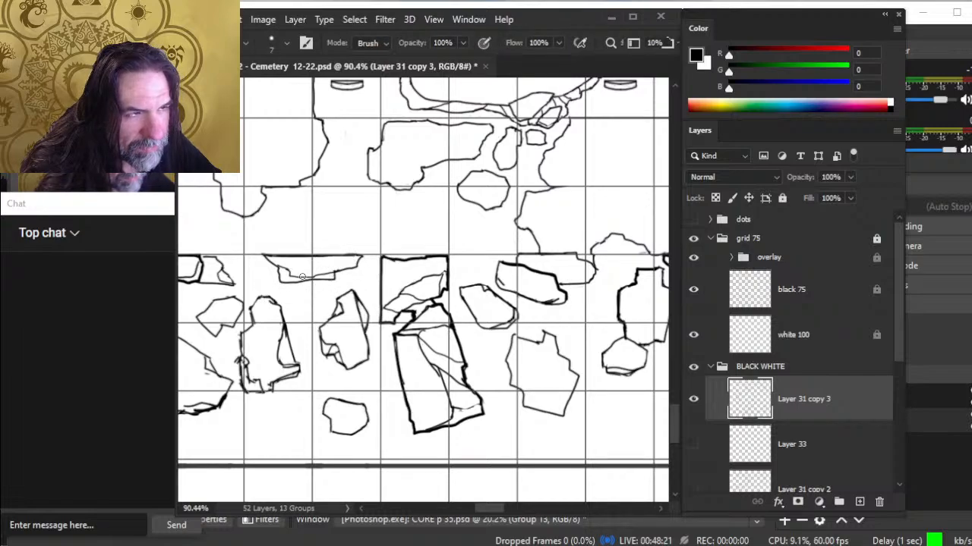
key("b")
left_click_drag(281, 267, 317, 270)
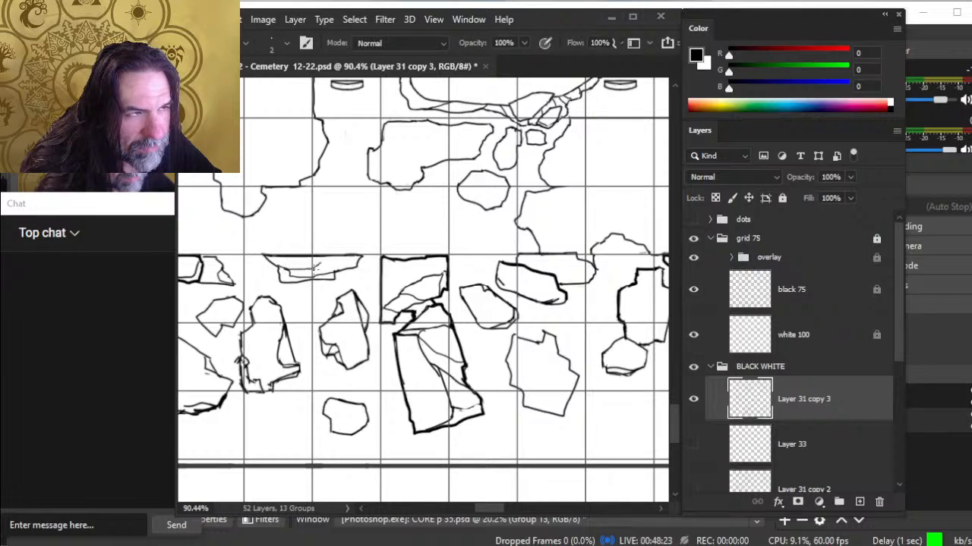
Draw and tidy inner contour lines along the sides and lower edge of the large oval rock farther left
key("z")
mouse_move(364, 274)
left_mouse_down()
mouse_move(324, 286)
mouse_move(341, 296)
mouse_move(301, 293)
mouse_move(371, 306)
left_mouse_up()
key("b")
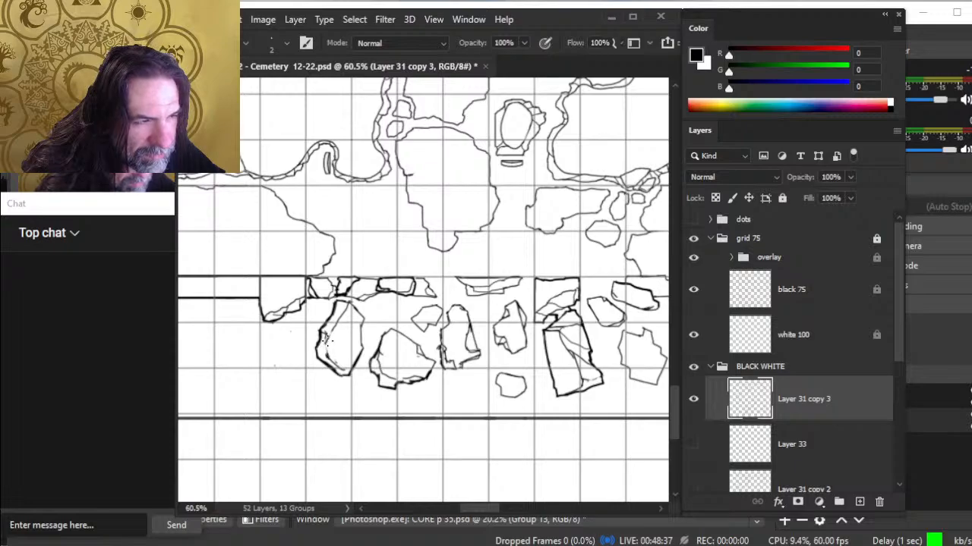
left_click_drag(328, 341, 331, 363)
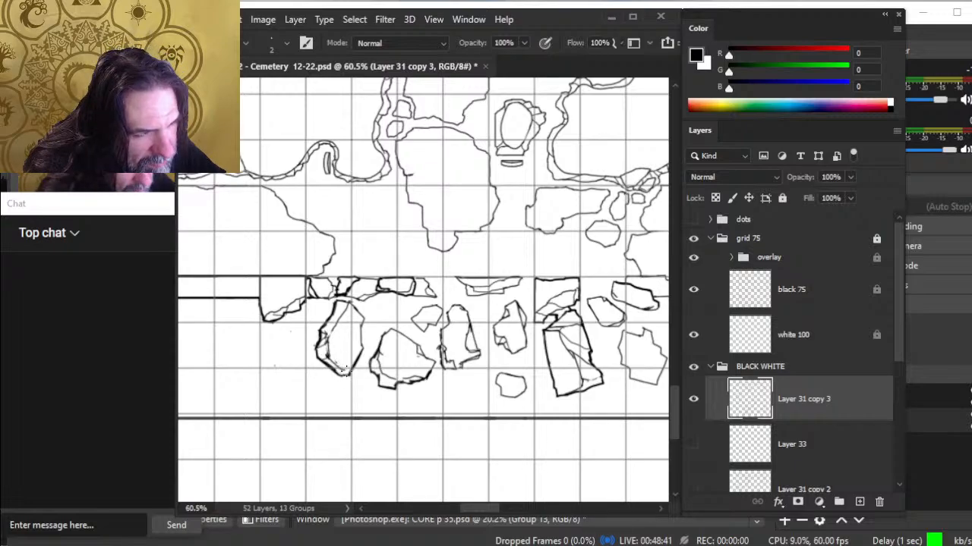
key("e")
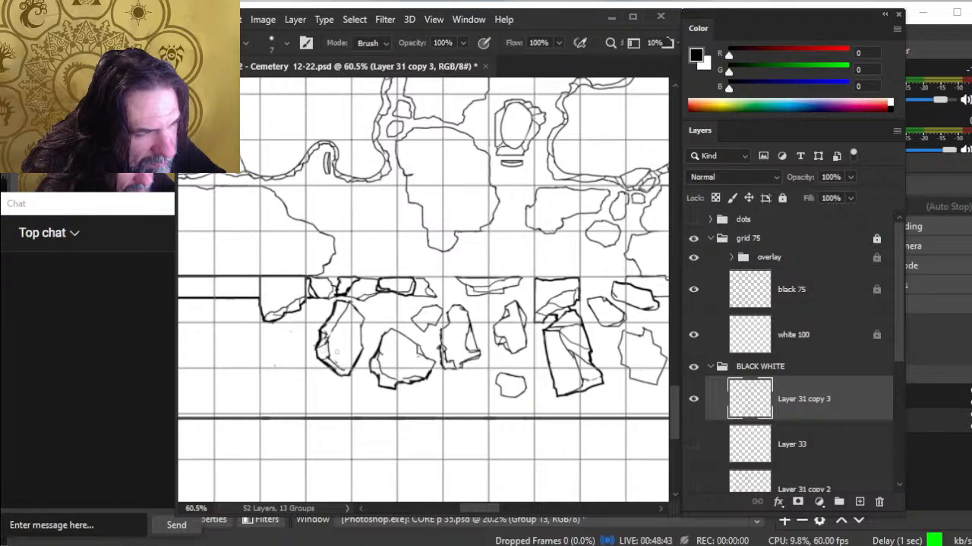
key("b")
mouse_move(336, 367)
left_mouse_down()
mouse_move(352, 368)
mouse_move(343, 374)
mouse_move(358, 362)
left_mouse_up()
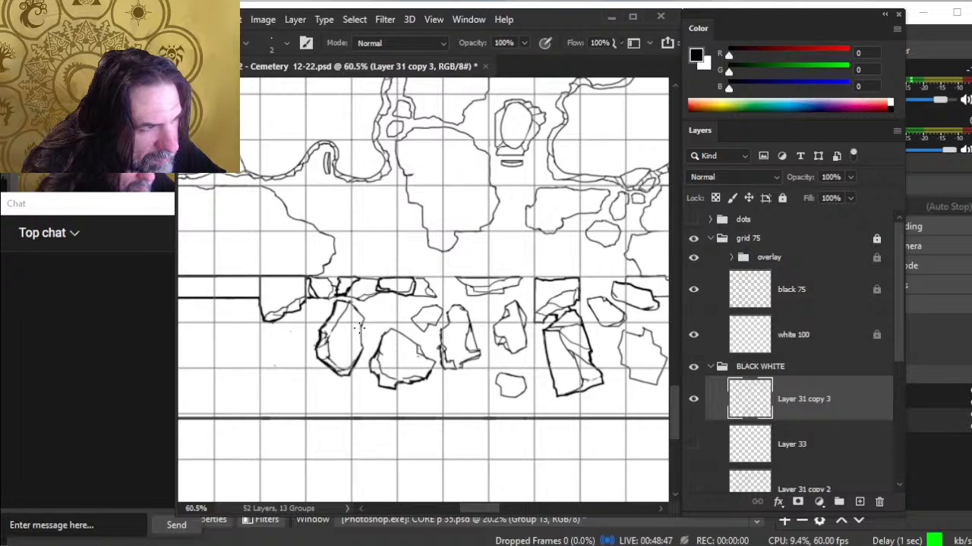
key("e")
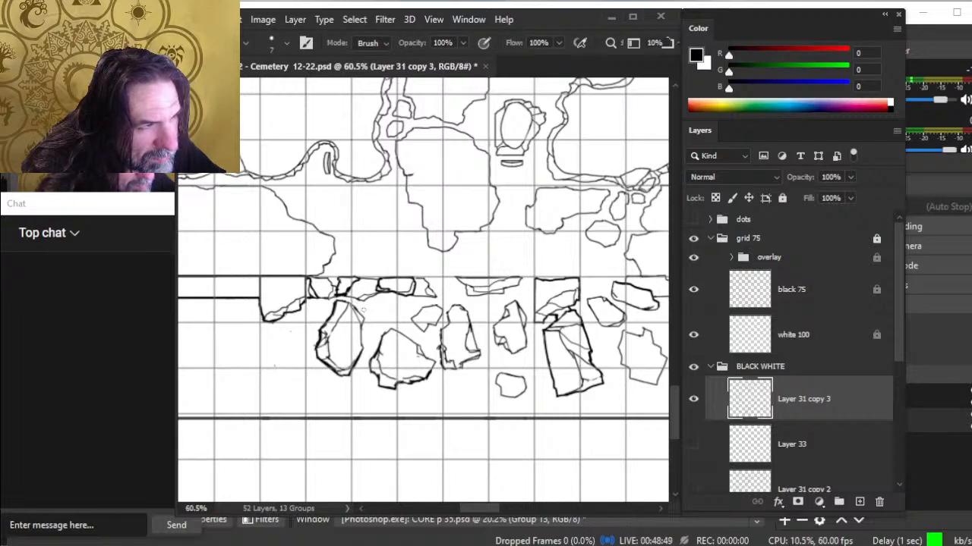
Draw an inner line along the lower edge of the small rounded stone left of the large slanted slab
key("b")
left_click_drag(399, 355, 337, 353)
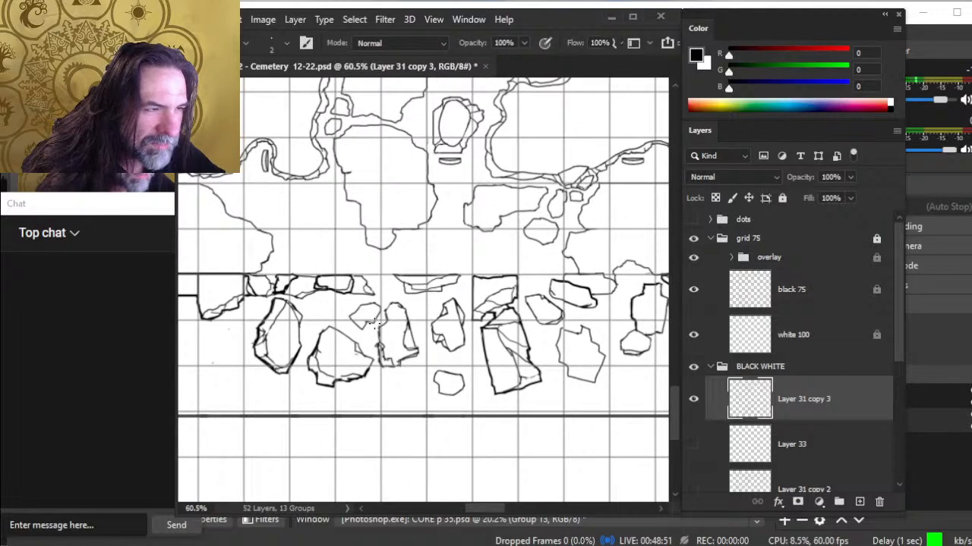
scroll(463, 369, "right", 2)
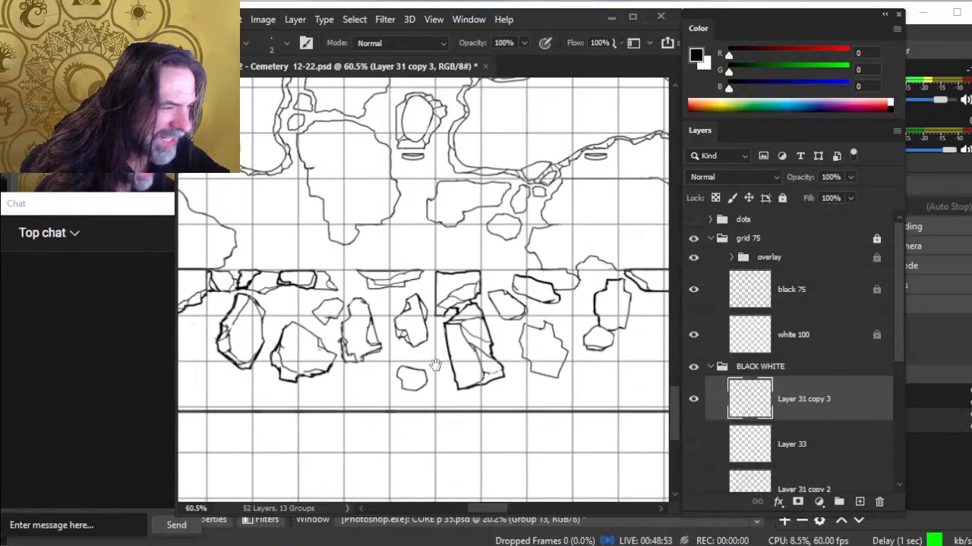
mouse_move(402, 373)
left_mouse_down()
mouse_move(425, 387)
mouse_move(412, 388)
mouse_move(405, 414)
left_mouse_up()
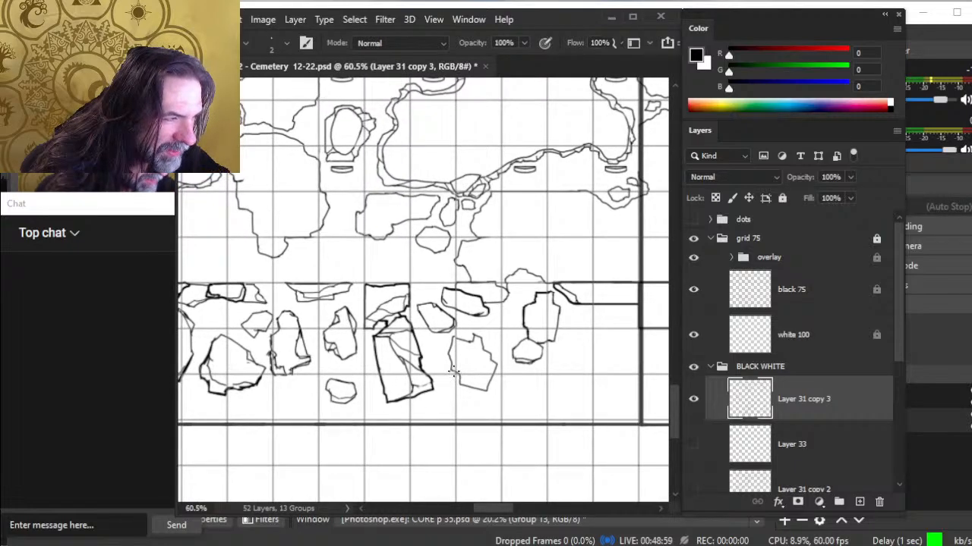
Add inner edge lines along the sides and top of the thin-outlined polygonal rock right of the slanted slab
left_click_drag(454, 372, 469, 380)
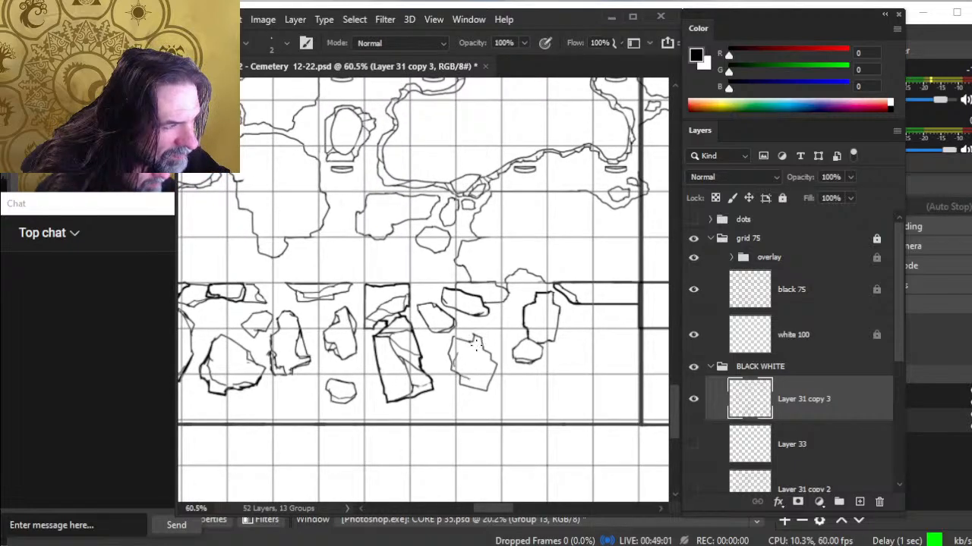
key("e")
key("b")
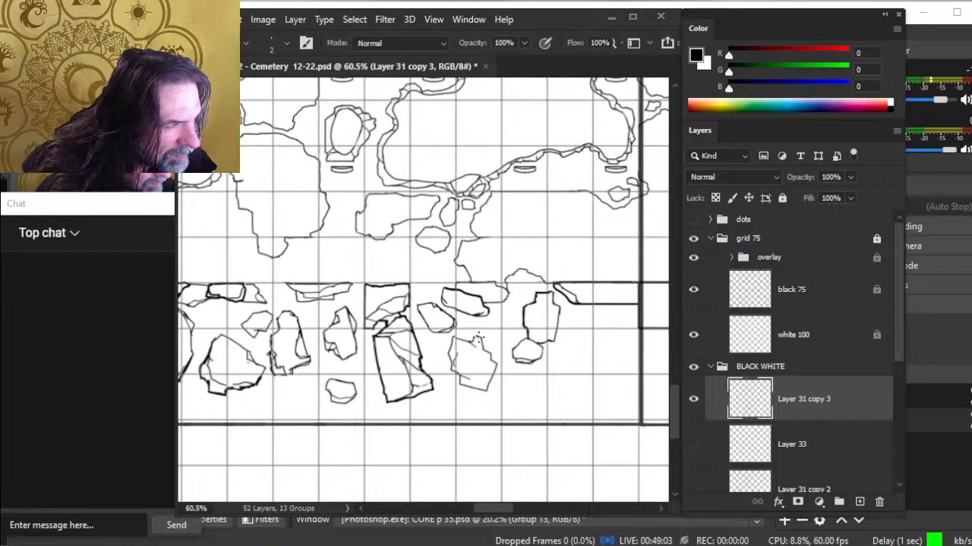
key("e")
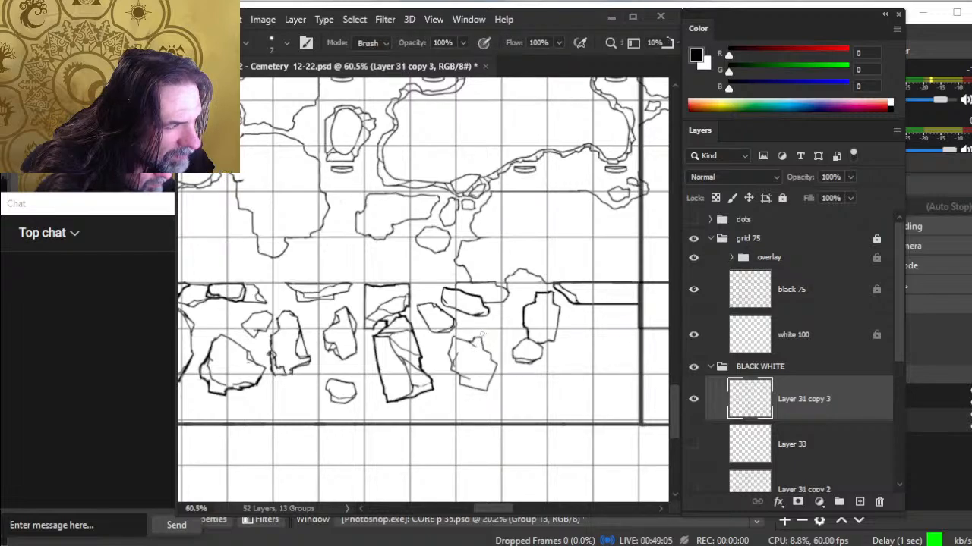
key("b")
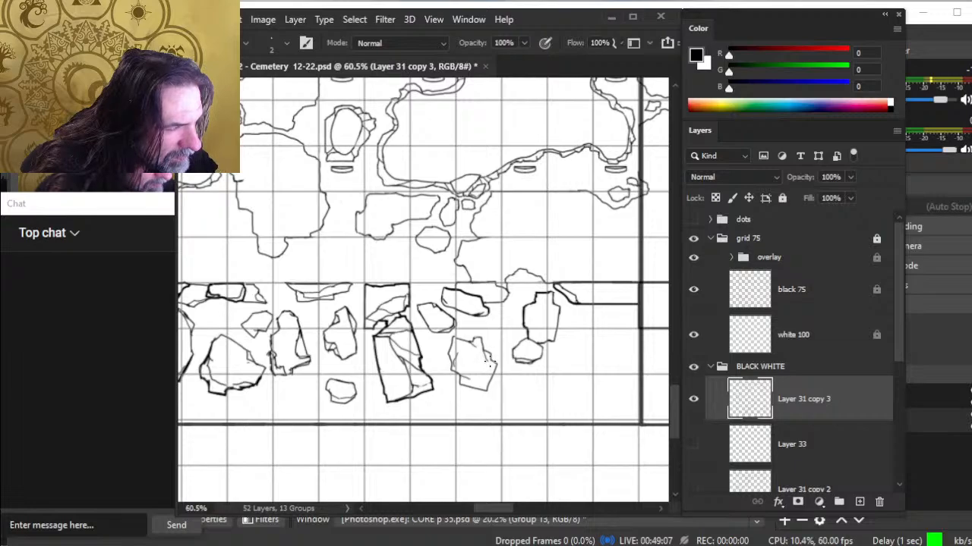
mouse_move(489, 362)
left_mouse_down()
mouse_move(488, 391)
mouse_move(423, 406)
left_mouse_up()
key("e")
Draw and clean up inner edge lines on the blocky upright rock above the small round stone
key("b")
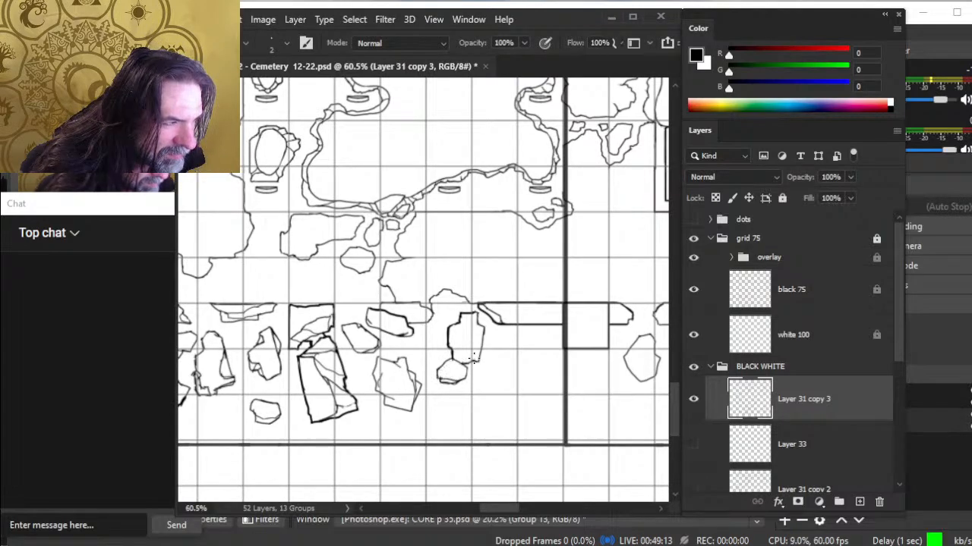
left_click_drag(449, 349, 479, 363)
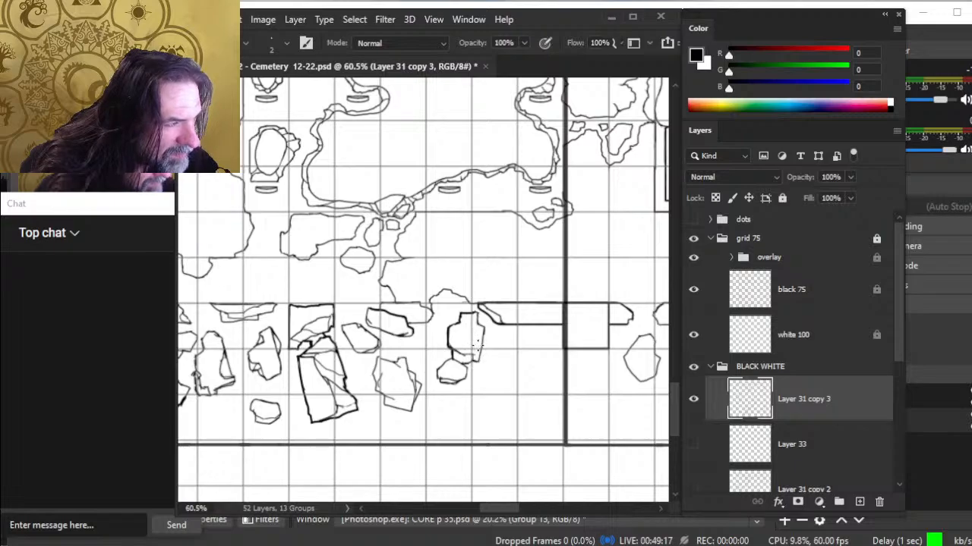
key("e")
mouse_move(461, 359)
left_mouse_down()
mouse_move(470, 359)
mouse_move(463, 322)
left_mouse_up()
key("b")
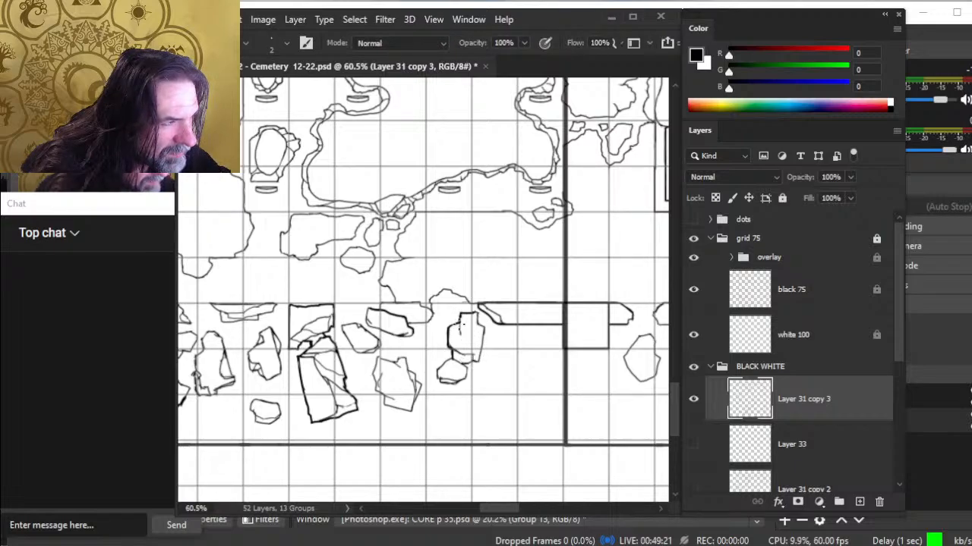
key("e")
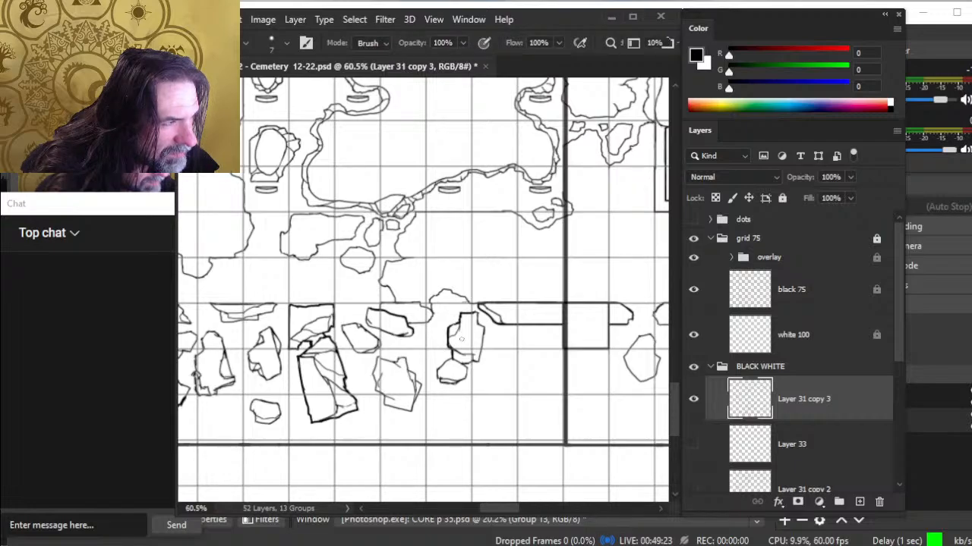
key("b")
left_click_drag(475, 320, 484, 358)
key("e")
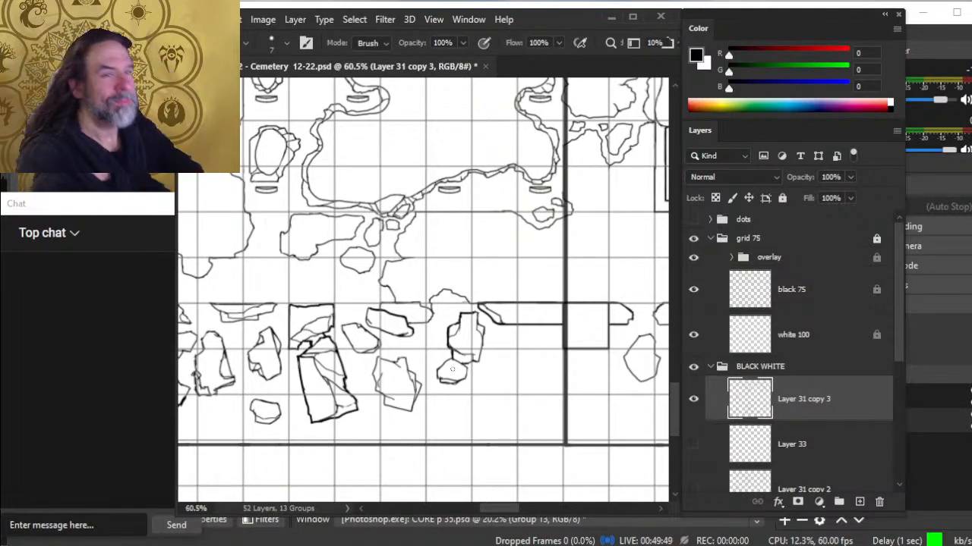
Redraw and trim the right end of the bumpy rubble outline just above the blocky upright rock
key("ctrl+space")
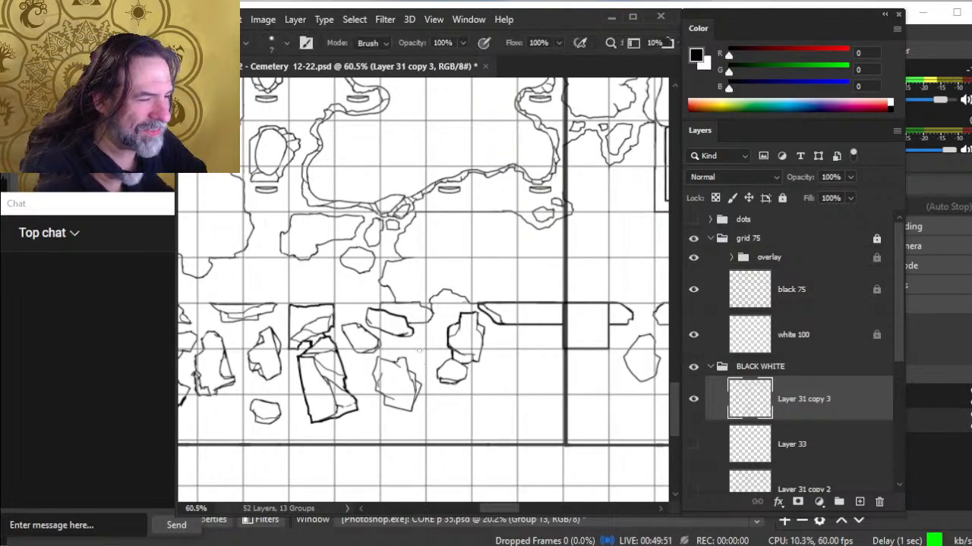
key("ctrl+space")
mouse_move(488, 360)
left_mouse_down()
mouse_move(530, 361)
mouse_move(503, 381)
left_mouse_up()
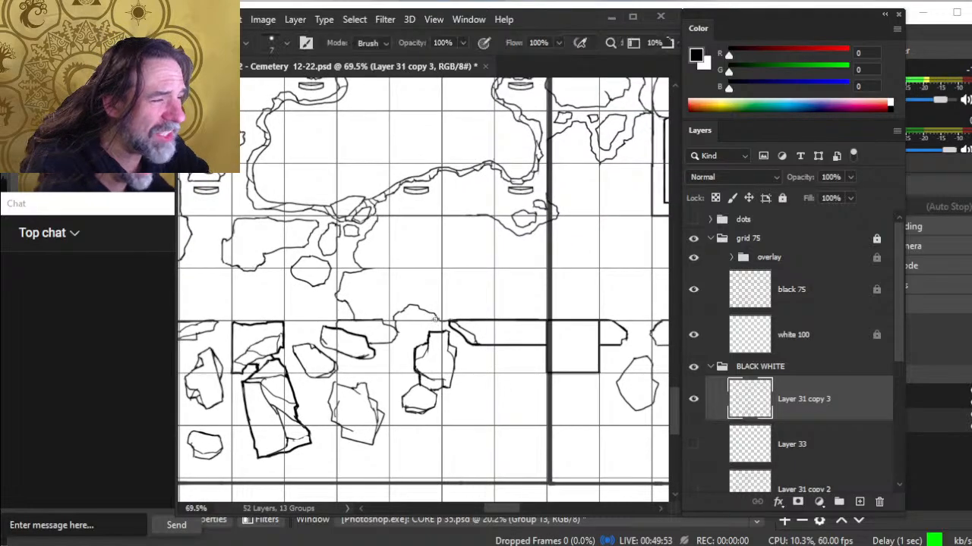
key("b")
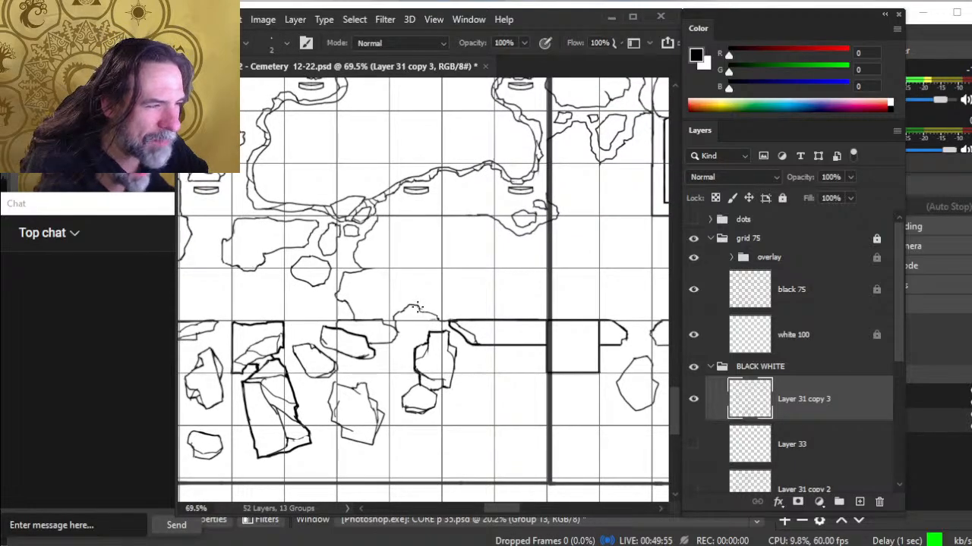
key("e")
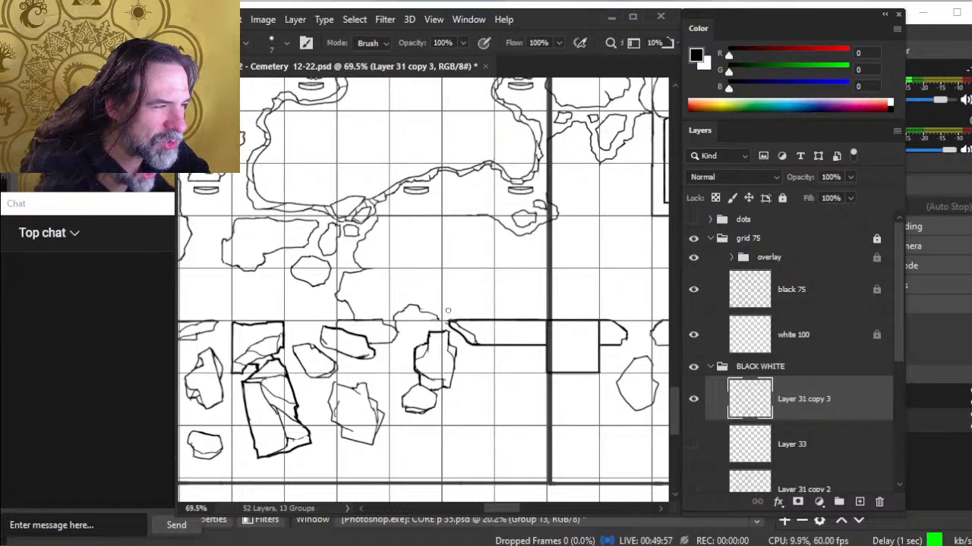
key("b")
key("e")
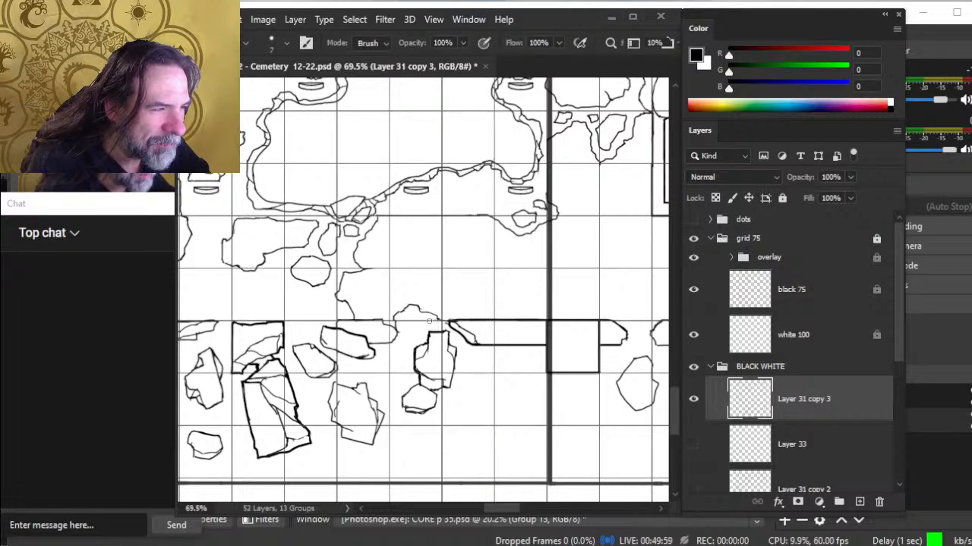
key("b")
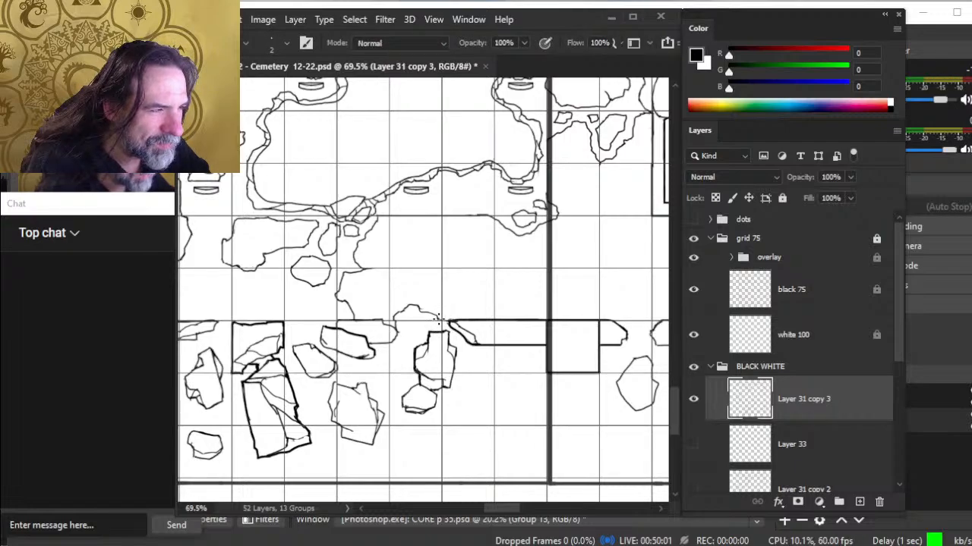
key("e")
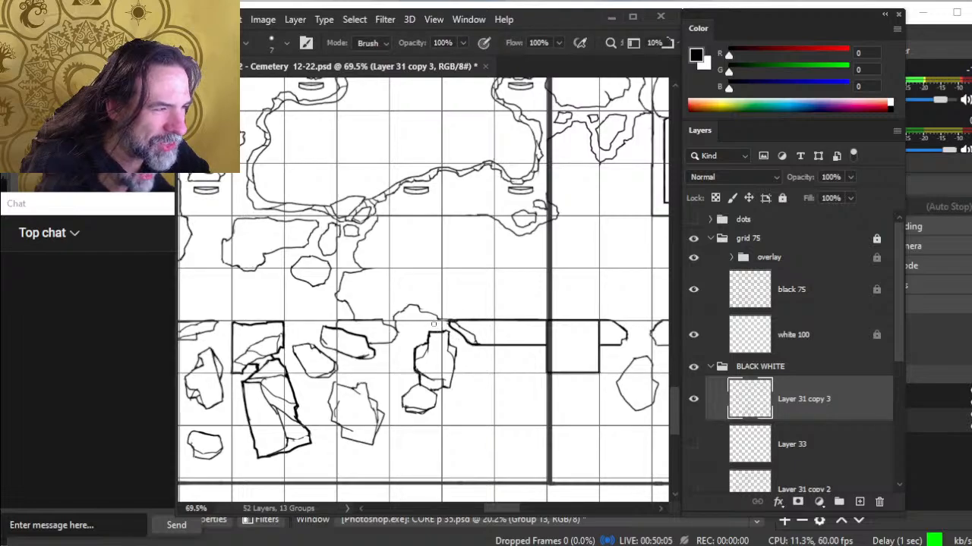
key("b")
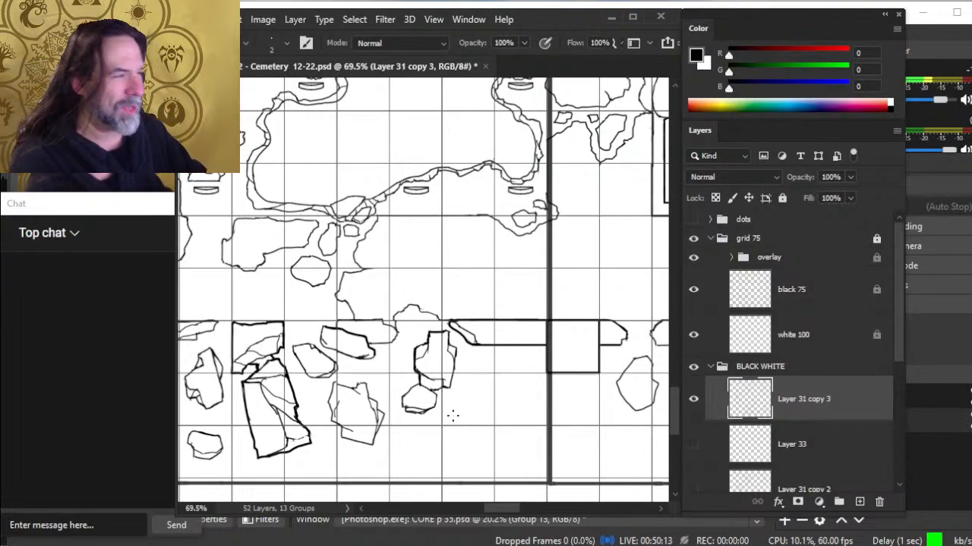
Rework the thin horizontal edge left of the small rubble outcrop, erasing the stretch next to the outcrop
left_click_drag(386, 265, 349, 286)
key("e")
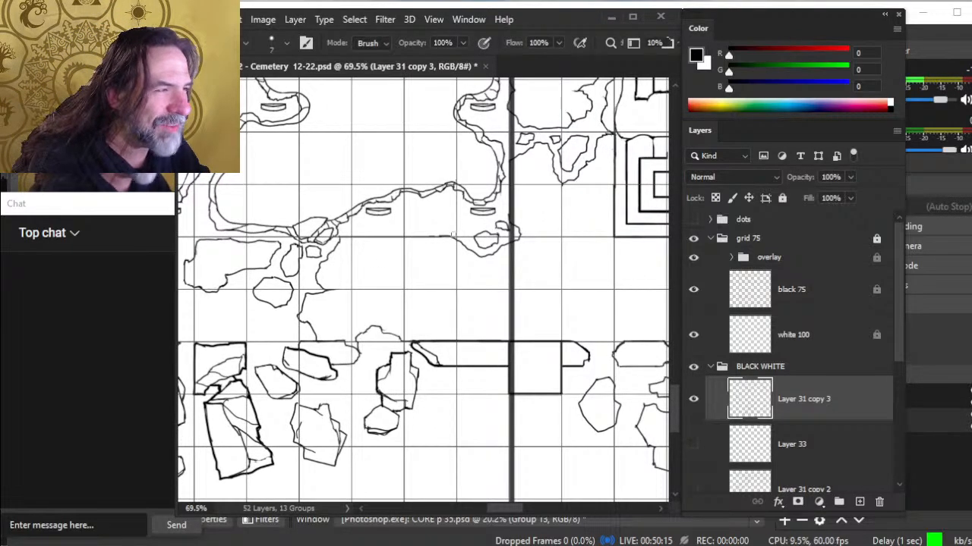
key("b")
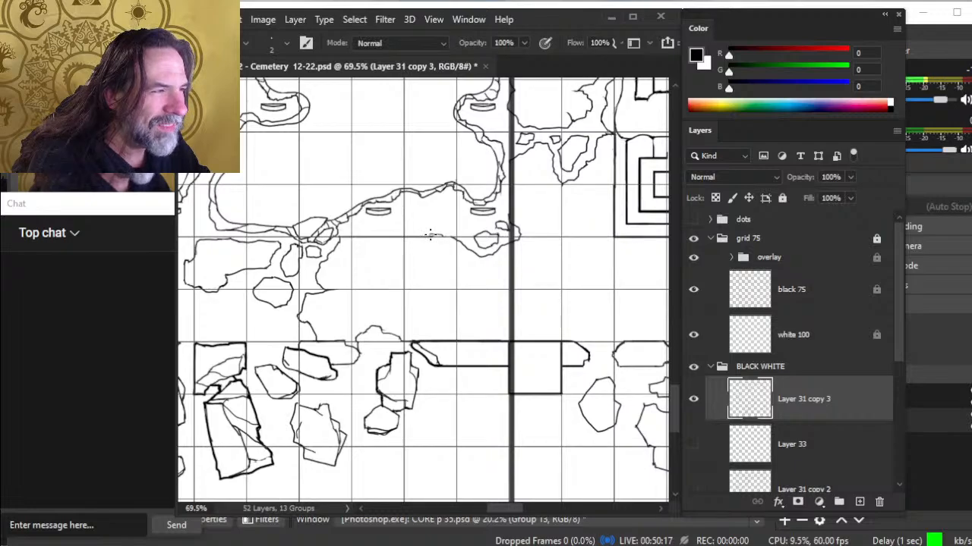
key("e")
key("b")
key("e")
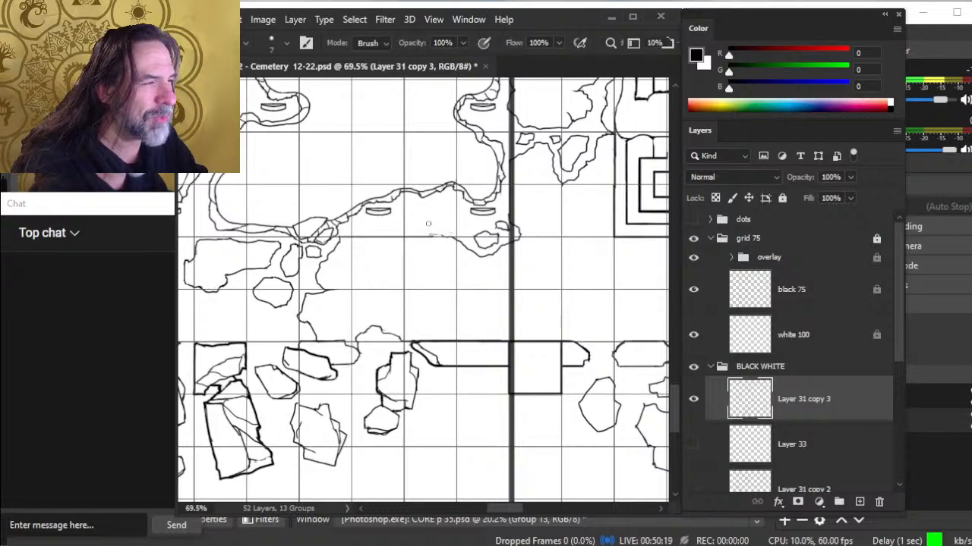
key("b")
left_click_drag(443, 233, 429, 236)
key("e")
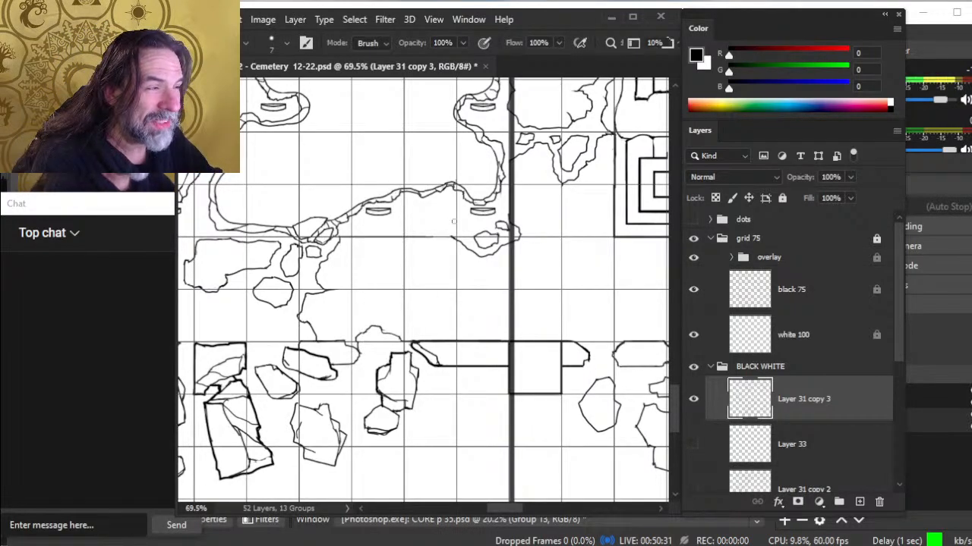
Redraw the horizontal edge left of the rubble outcrop as a heavier line with a small chipped notch
key("b")
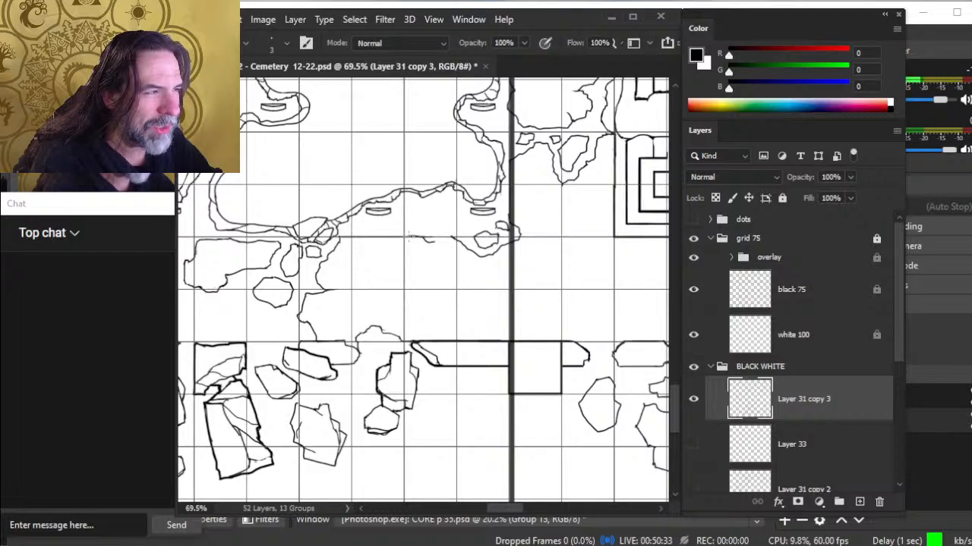
mouse_move(408, 238)
left_mouse_down()
mouse_move(457, 239)
mouse_move(339, 237)
left_mouse_up()
key("e")
key("b")
key("e")
key("bracketleft")
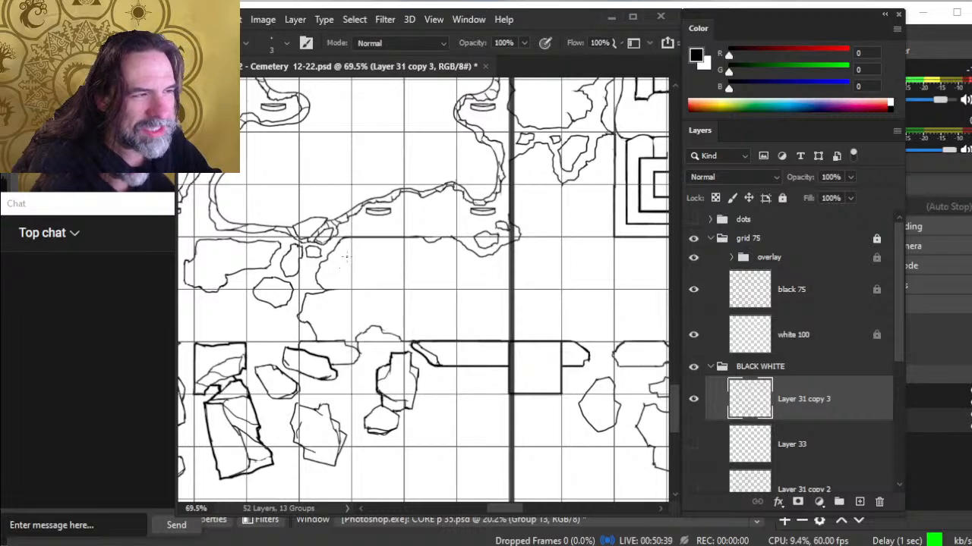
key("b")
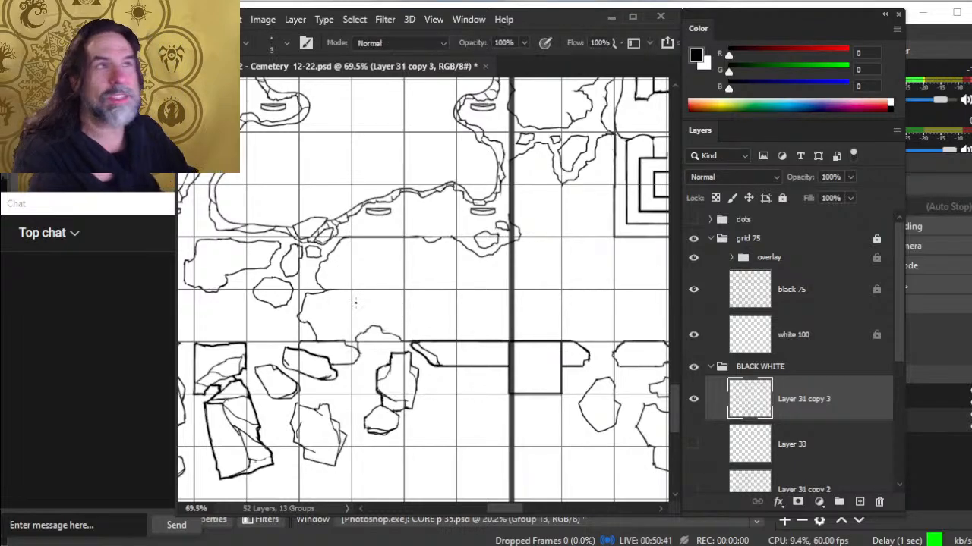
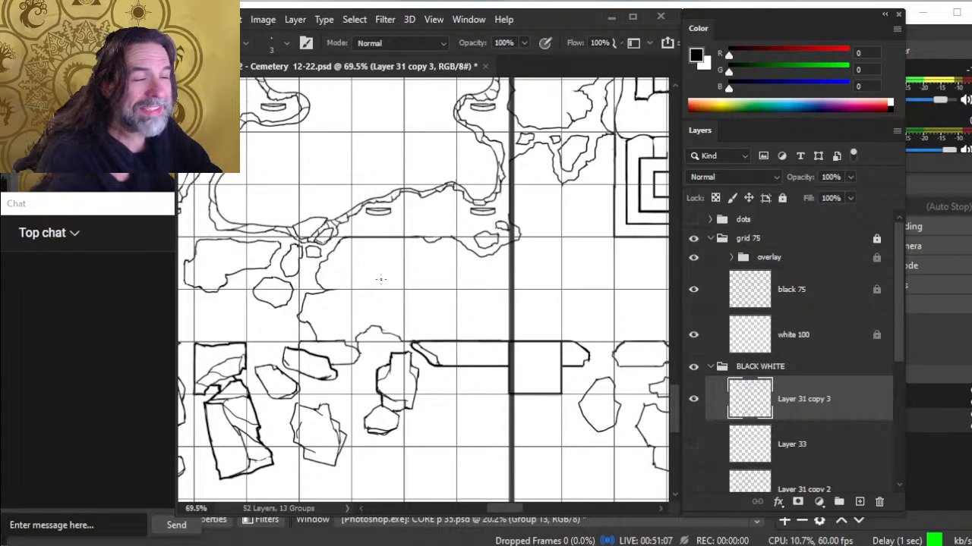
mouse_move(411, 338)
left_mouse_down()
mouse_move(348, 310)
mouse_move(386, 332)
left_mouse_up()
left_click_drag(325, 318, 366, 315)
key("e")
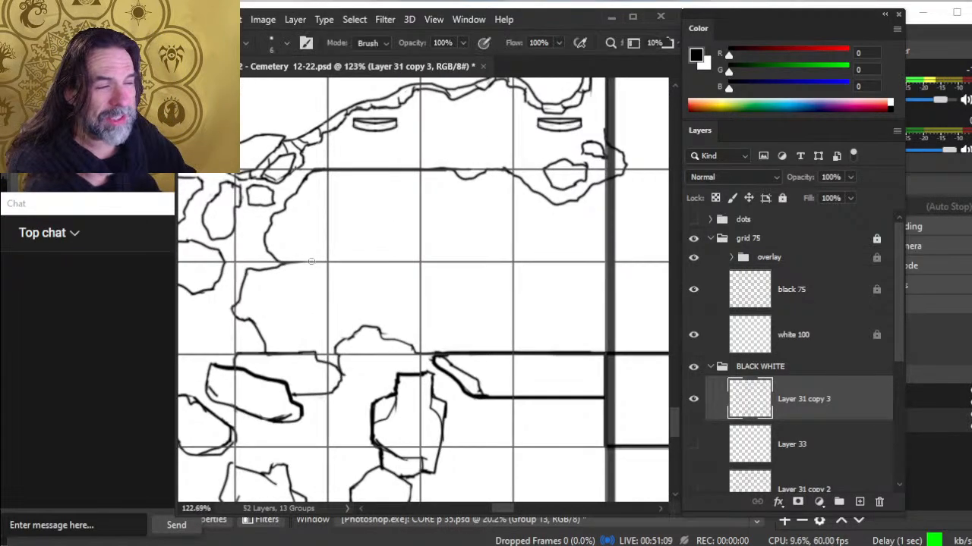
left_click_drag(460, 267, 389, 251)
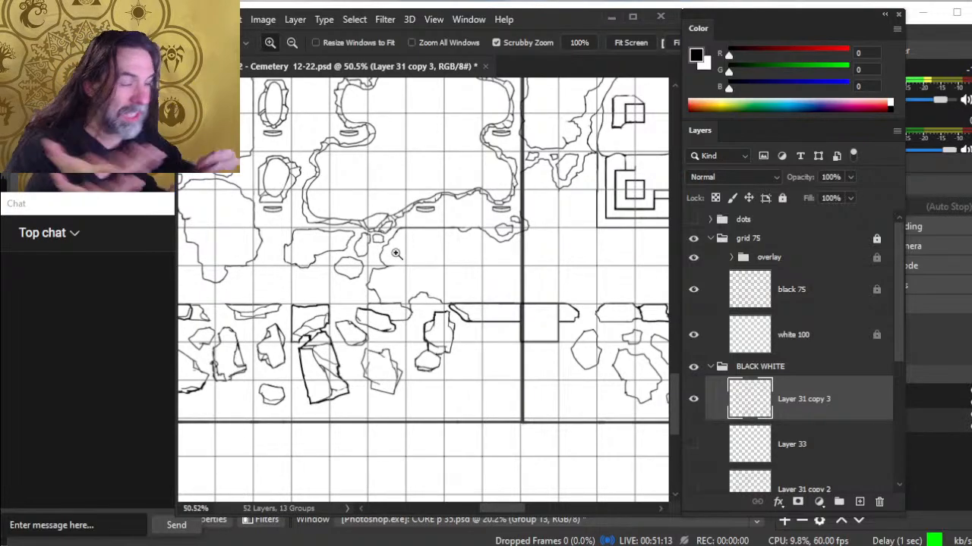
Lasso the tall rock between the broken wall pieces and the square pier, and move it down and to the right
left_click_drag(467, 330, 451, 290)
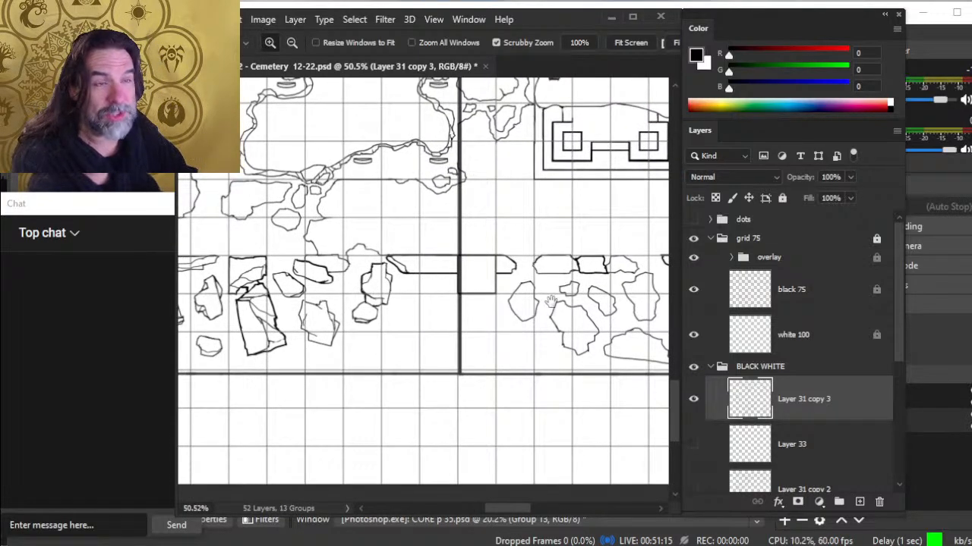
scroll(544, 314, "down", 2)
left_click_drag(583, 328, 475, 313)
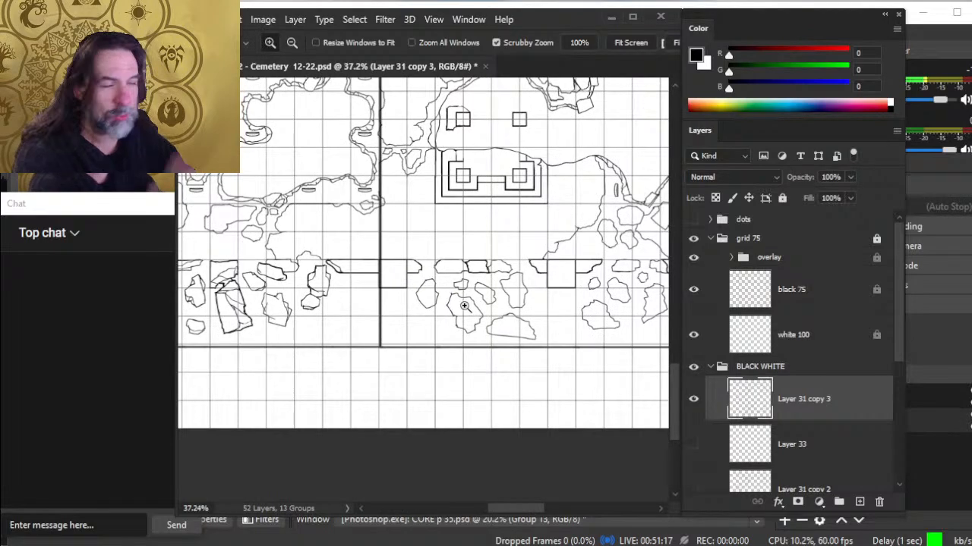
left_click_drag(486, 276, 555, 289)
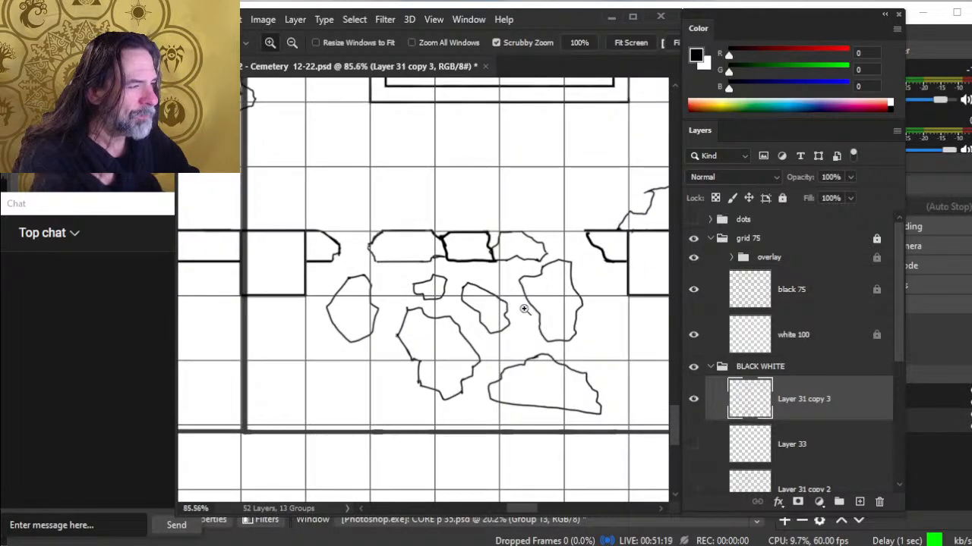
left_click_drag(597, 338, 535, 306)
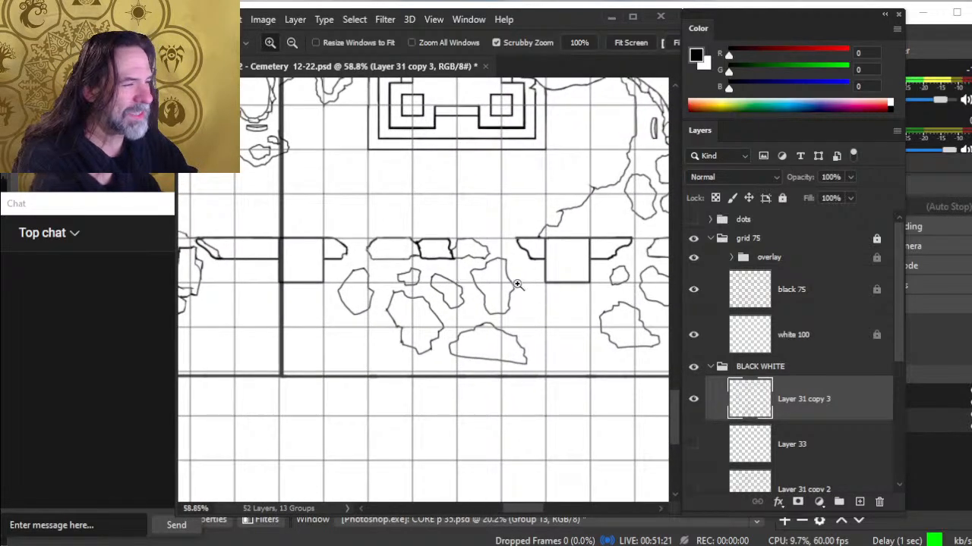
key("l")
mouse_move(499, 251)
left_mouse_down()
mouse_move(516, 258)
mouse_move(480, 264)
mouse_move(470, 298)
mouse_move(500, 321)
mouse_move(532, 276)
mouse_move(521, 258)
left_mouse_up()
key("v")
left_click_drag(504, 296, 522, 302)
Rotate the selected tall rock about 40° counterclockwise, reposition it above the large low rock, and deselect it
key("l")
right_click(521, 255)
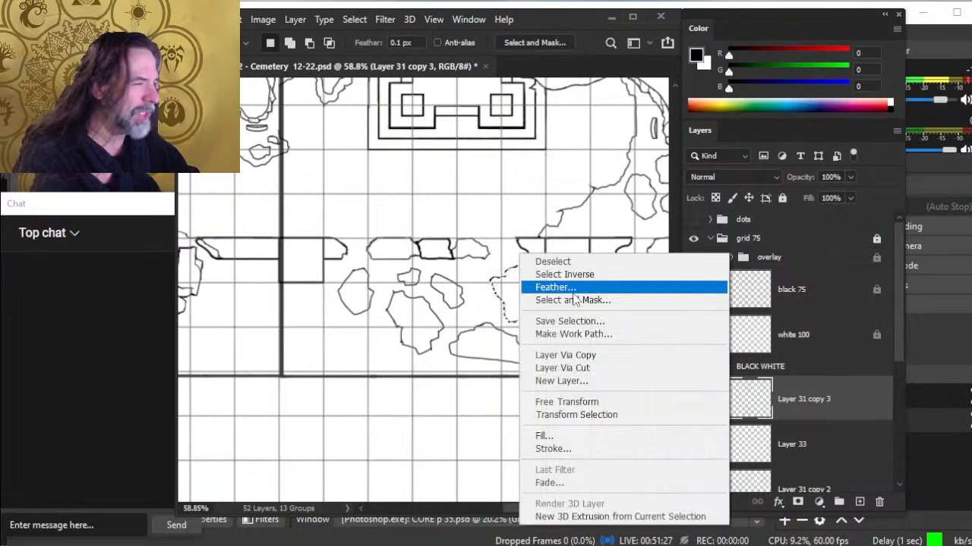
left_click(620, 402)
mouse_move(577, 397)
left_mouse_down()
mouse_move(628, 320)
mouse_move(618, 340)
left_mouse_up()
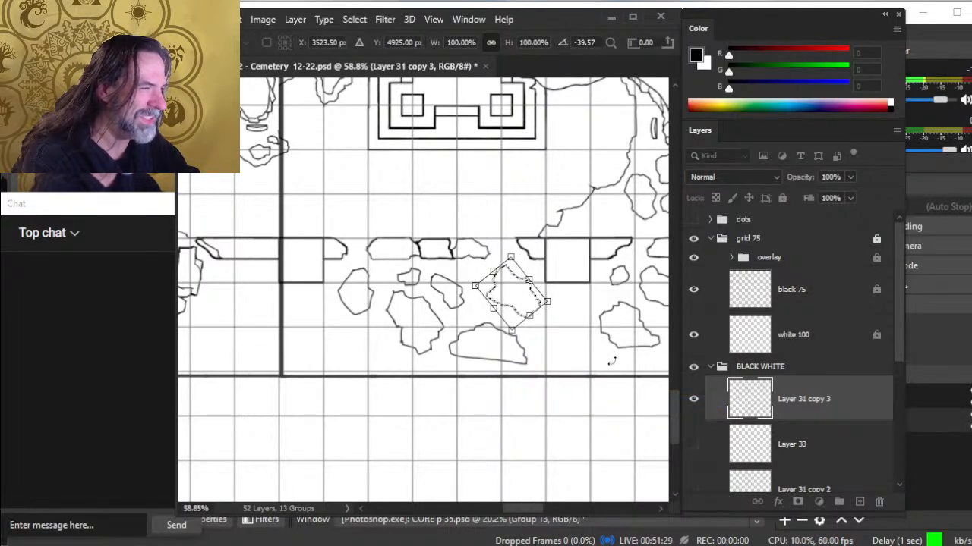
key("Return")
key("v")
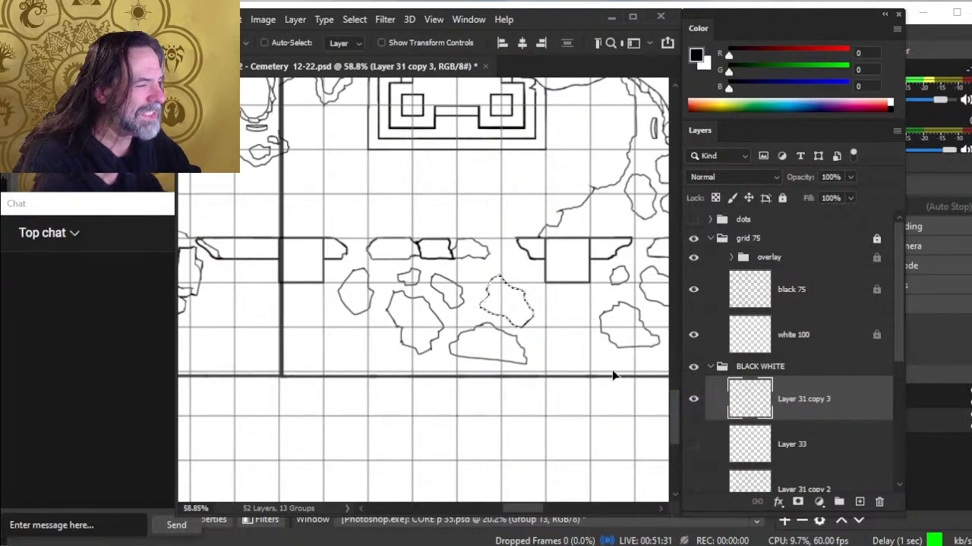
key("l")
key("v")
mouse_move(571, 351)
left_mouse_down()
mouse_move(592, 346)
mouse_move(573, 339)
mouse_move(576, 348)
left_mouse_up()
key("l")
key("ctrl+d")
mouse_move(552, 317)
left_mouse_down()
mouse_move(476, 299)
mouse_move(502, 267)
mouse_move(472, 273)
mouse_move(522, 337)
left_mouse_up()
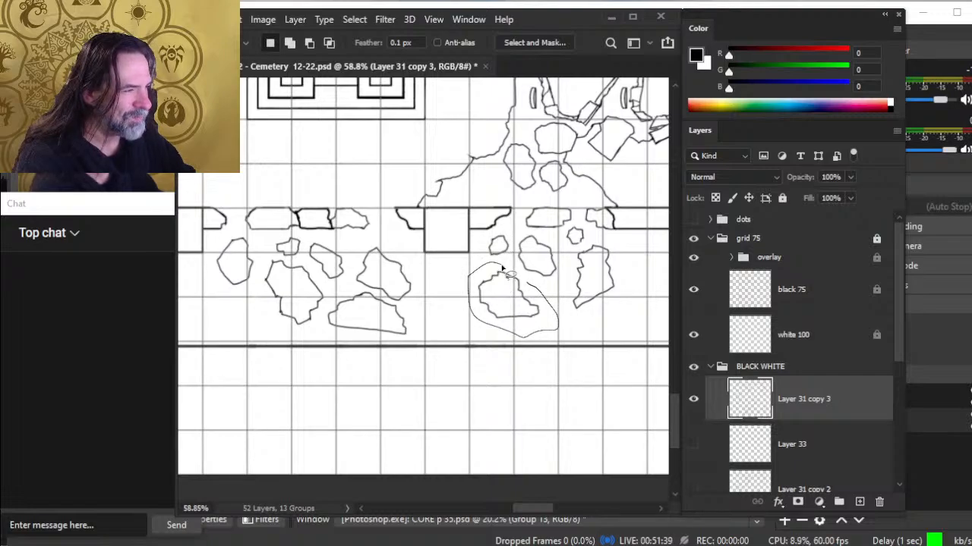
left_click_drag(501, 268, 501, 267)
key("z")
left_click_drag(577, 318, 510, 362)
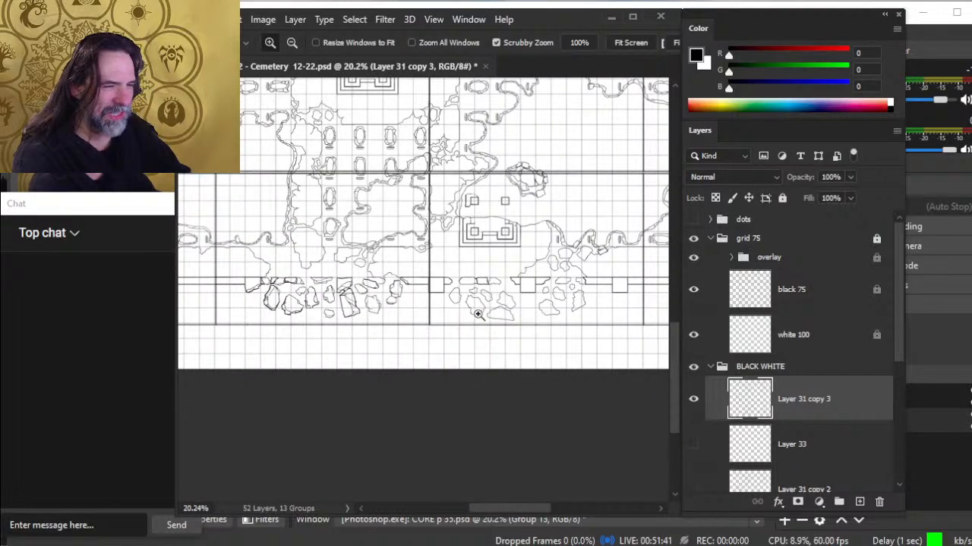
Chip off the lower-right corner of the square wall pier and draw a ragged inner line along its bottom edge
left_click_drag(478, 314, 531, 313)
mouse_move(366, 261)
left_mouse_down()
mouse_move(375, 292)
mouse_move(394, 293)
left_mouse_up()
key("b")
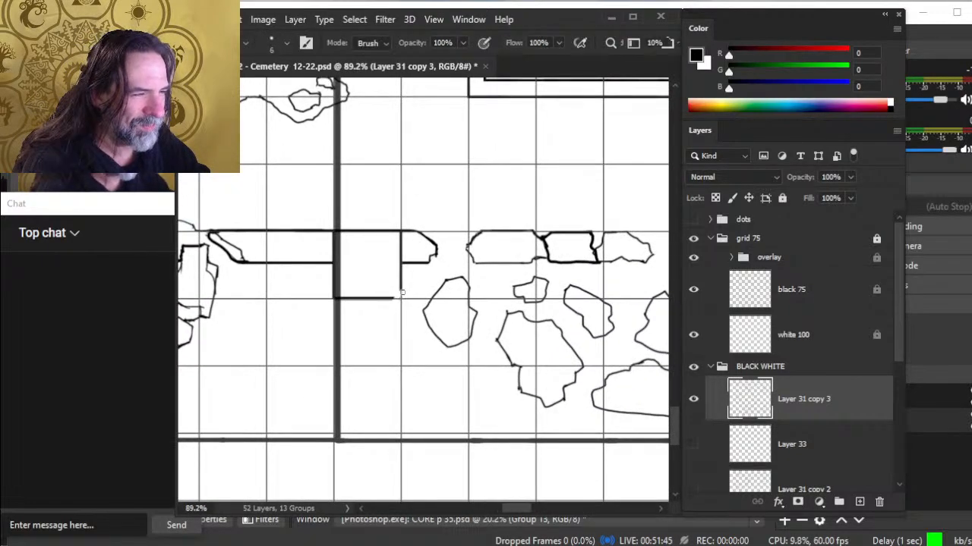
key("b")
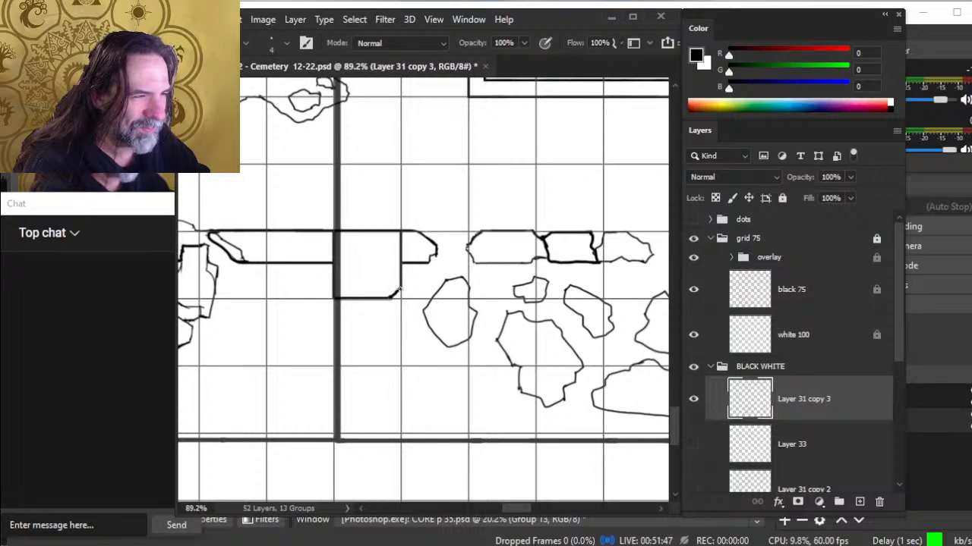
left_click_drag(396, 289, 347, 294)
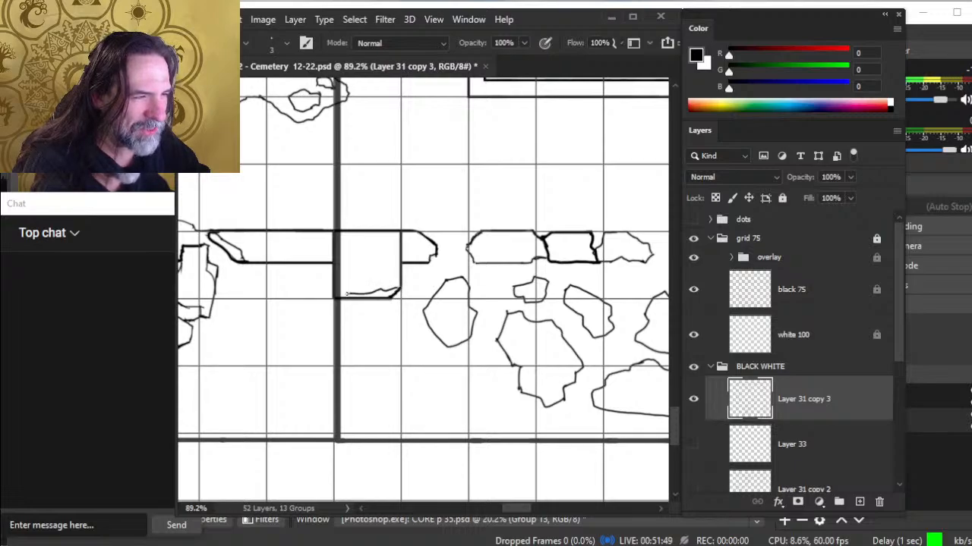
Hide the grid's overlay group and draw a short forked crack running inward from the right edge of the square wall pier
left_click(693, 257)
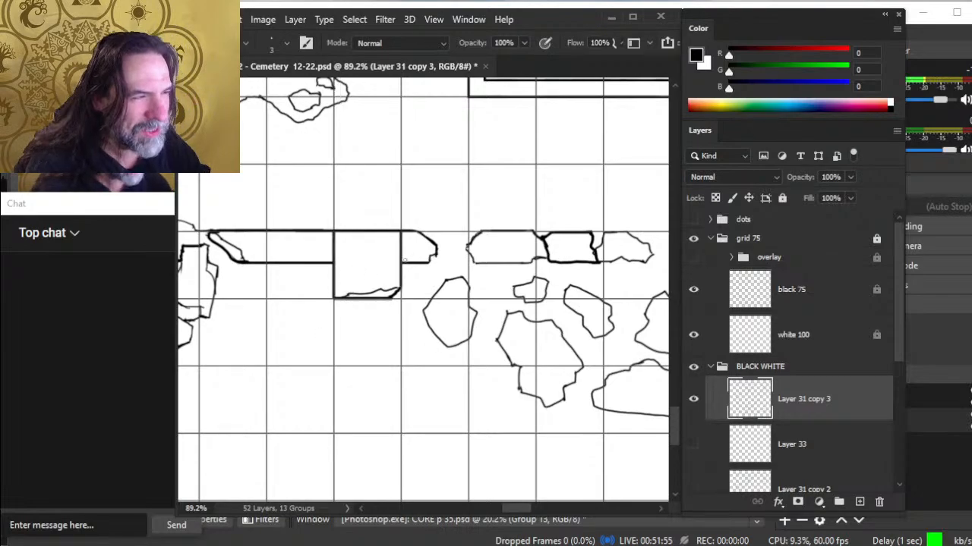
key("e")
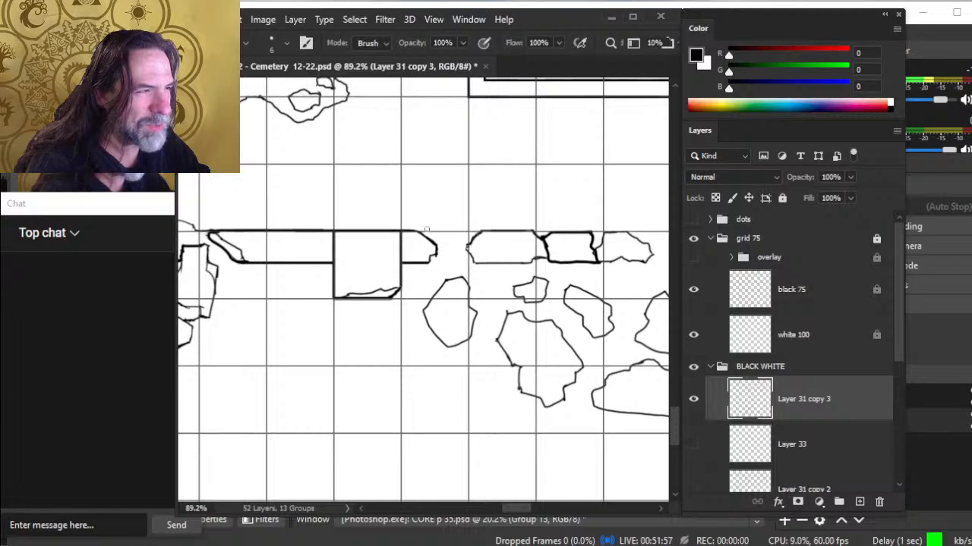
key("b")
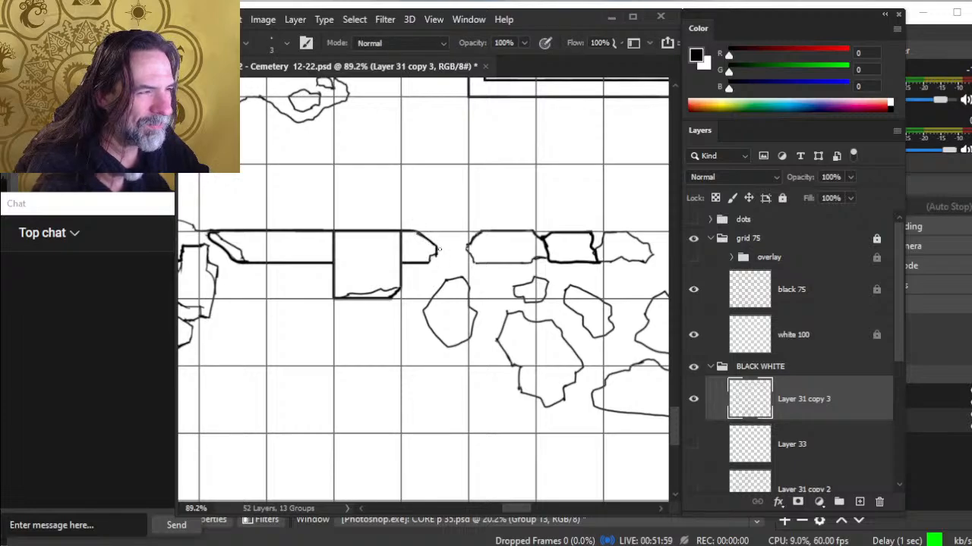
key("e")
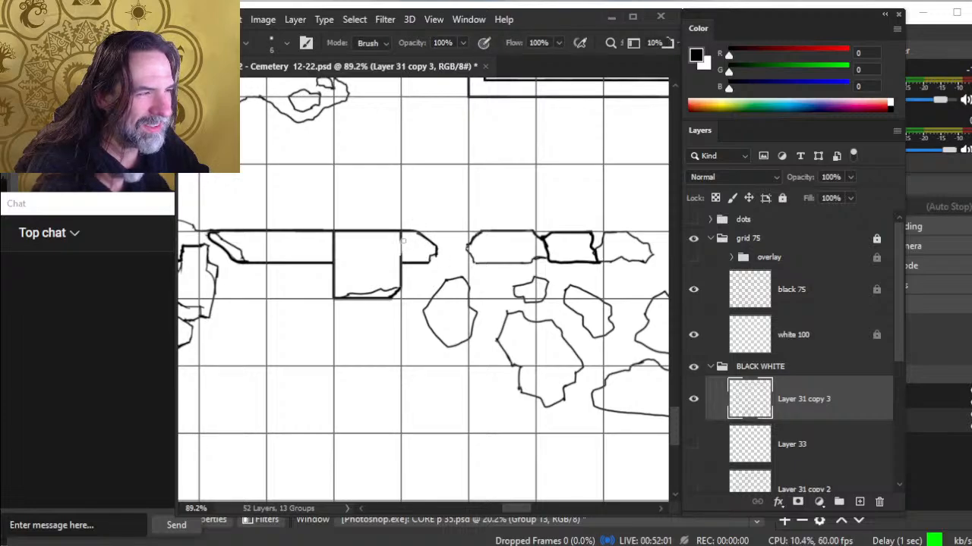
key("b")
mouse_move(400, 239)
left_mouse_down()
mouse_move(401, 266)
mouse_move(378, 257)
left_mouse_up()
key("e")
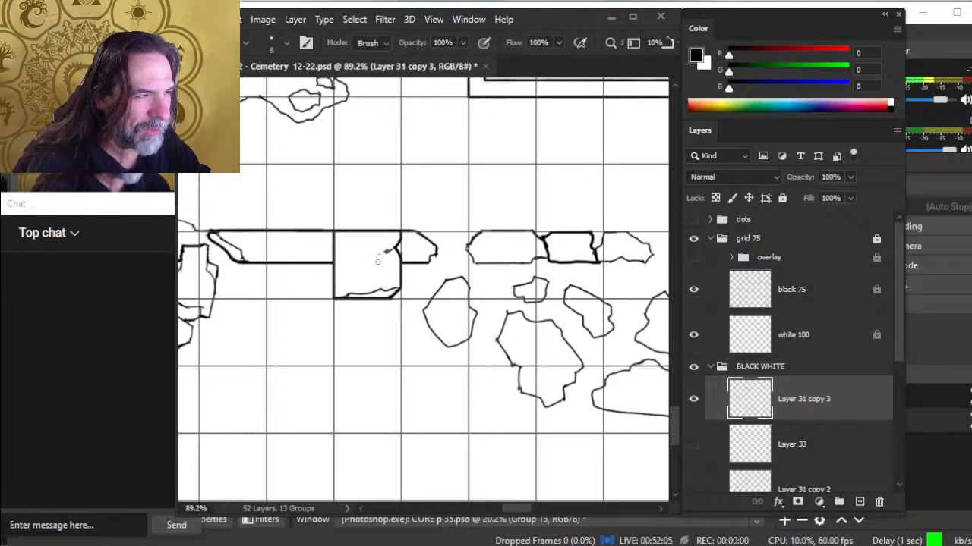
key("b")
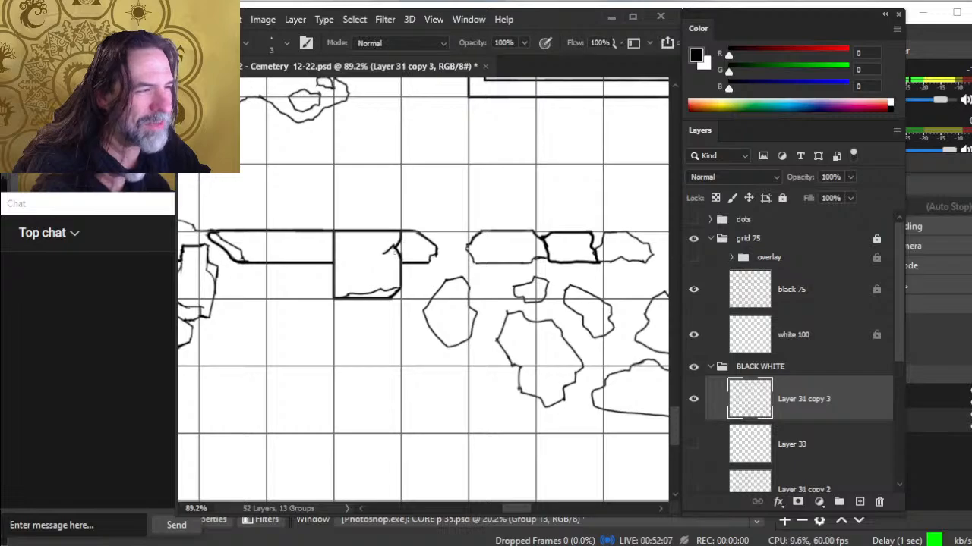
key("e")
Chip the upper edge of the broken wall stub beside the square pier and add short fracture lines inside it
key("b")
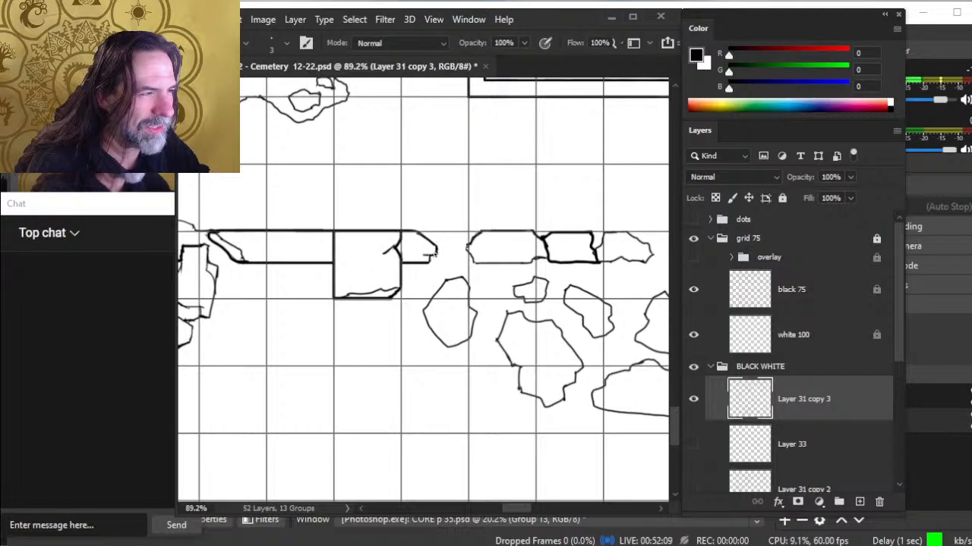
key("e")
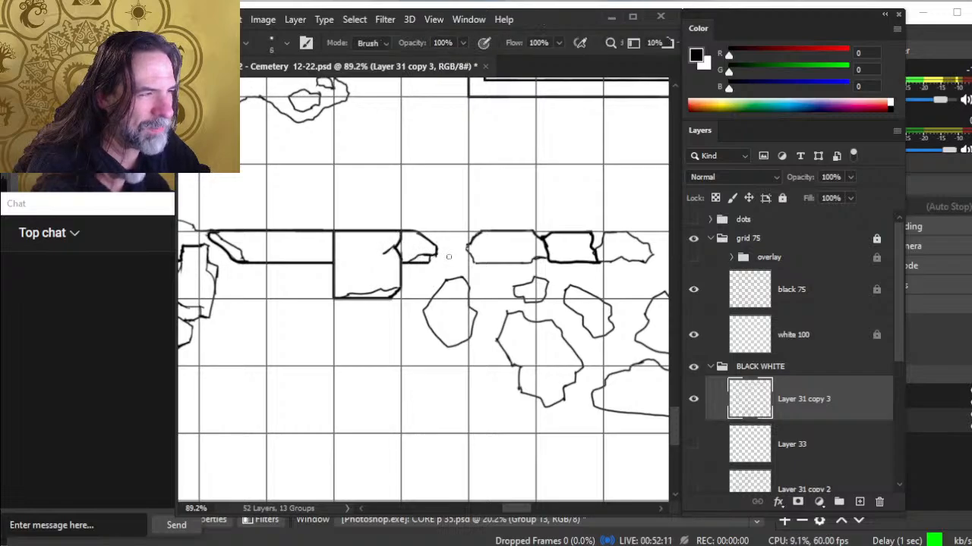
key("b")
key("e")
key("b")
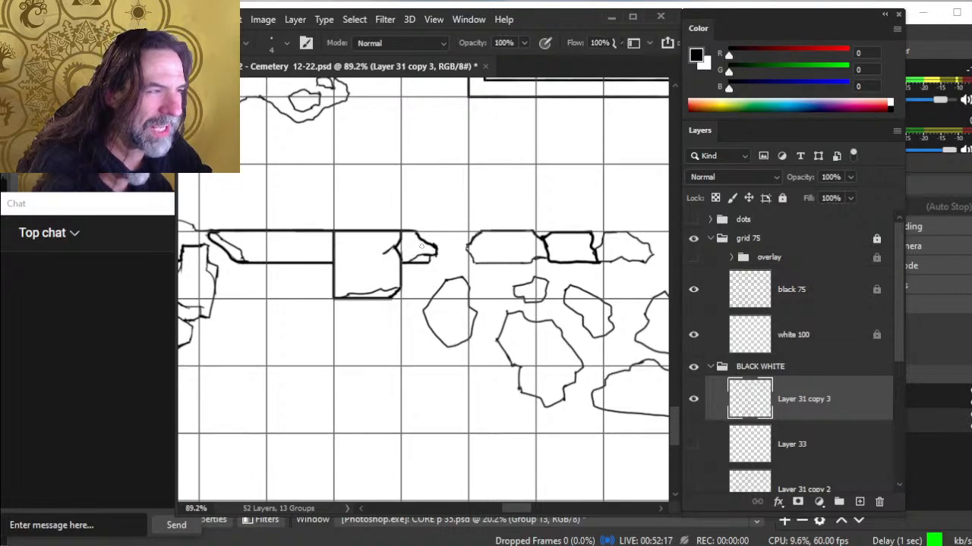
key("e")
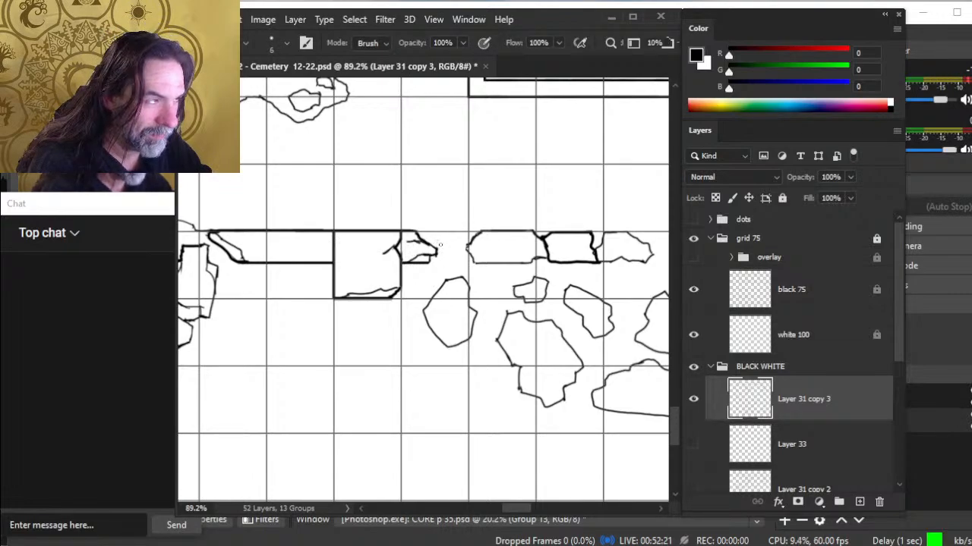
key("b")
key("e")
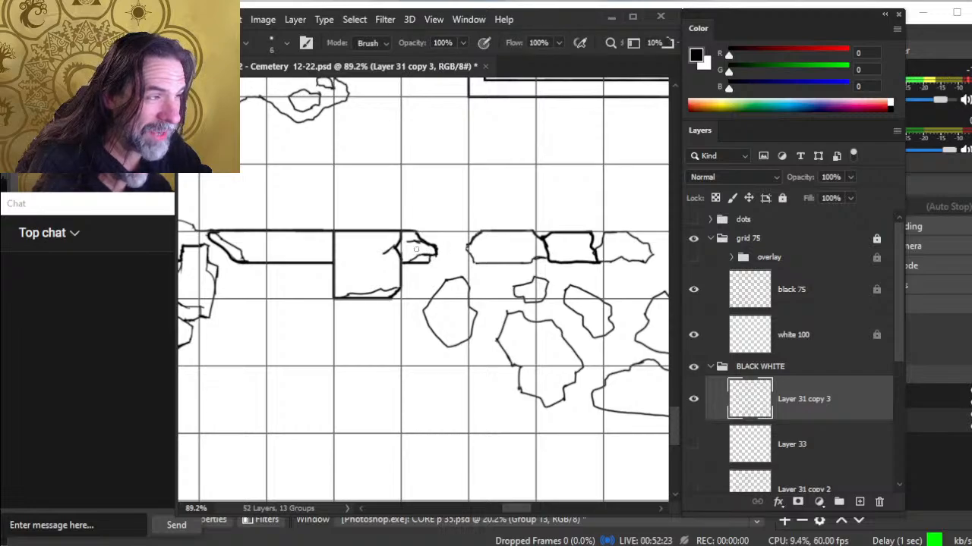
Refine the stub's inner fracture lines so they taper and join toward its broken tip
key("b")
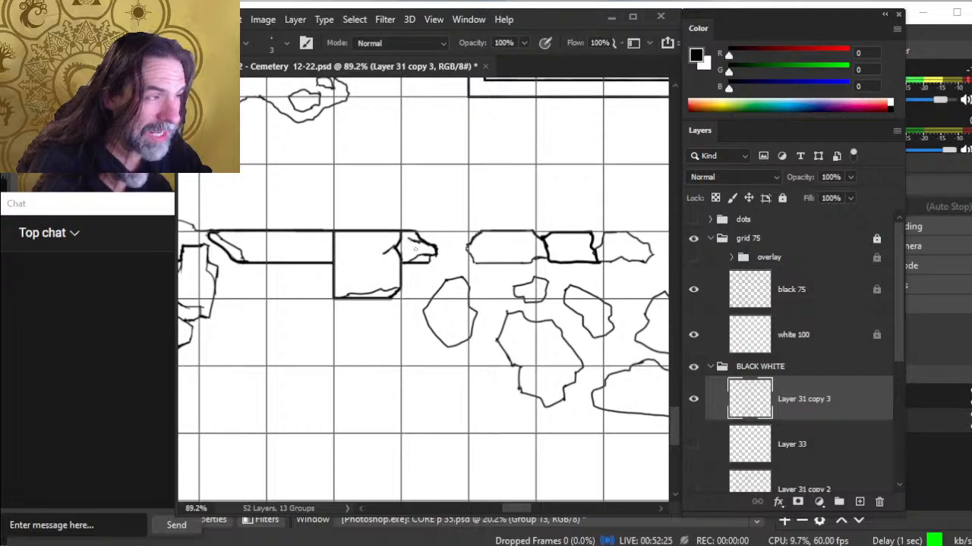
key("e")
key("b")
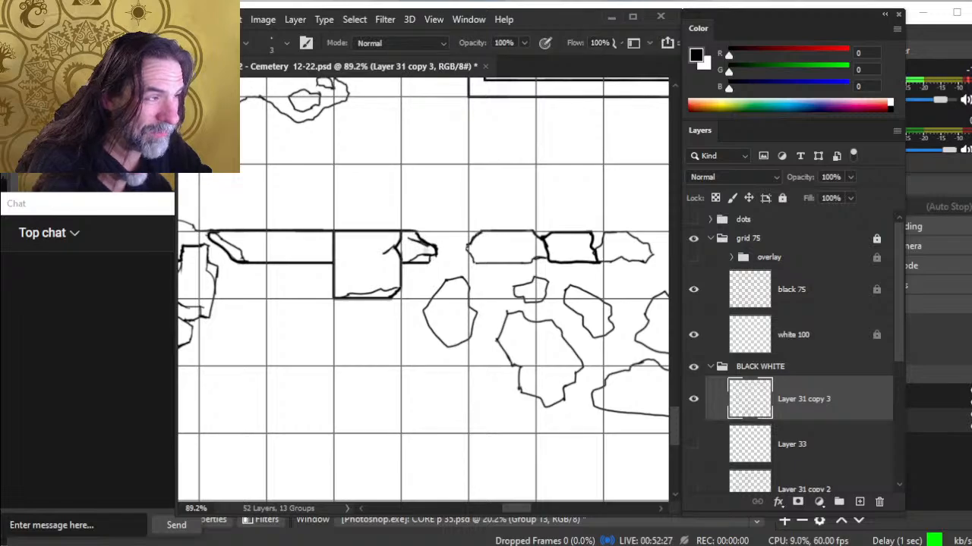
key("e")
key("b")
key("e")
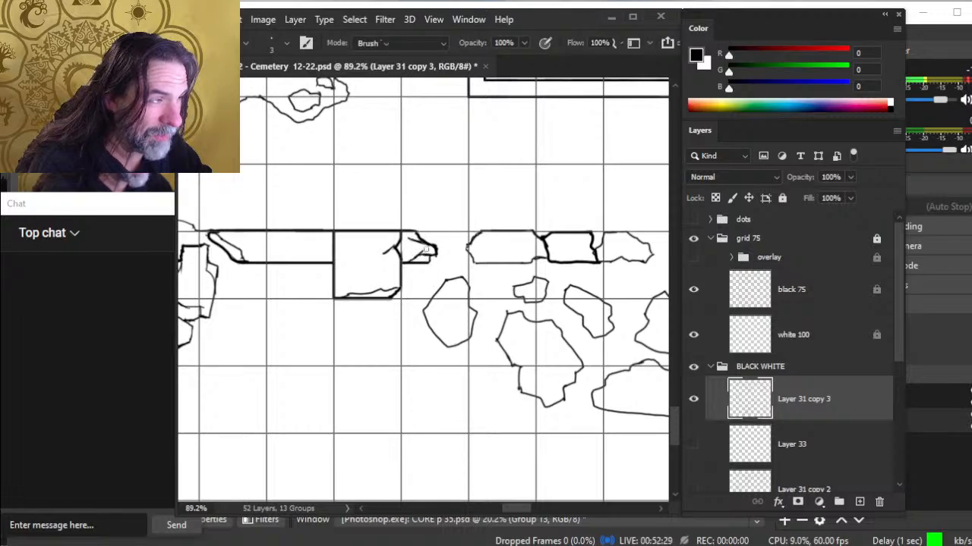
key("b")
key("e")
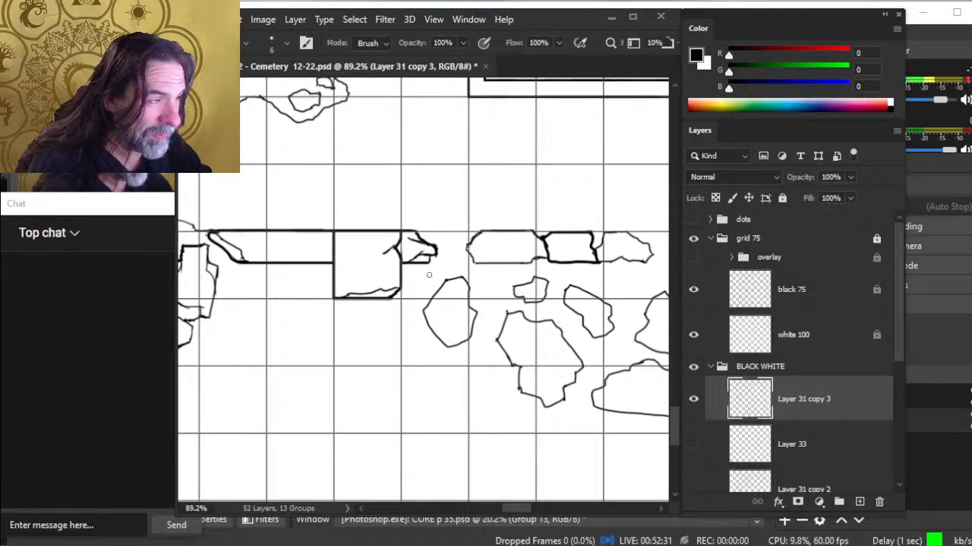
Reshape the lower-left corner of the leftmost loose wall block with a small chipped step
left_click_drag(453, 287, 426, 277)
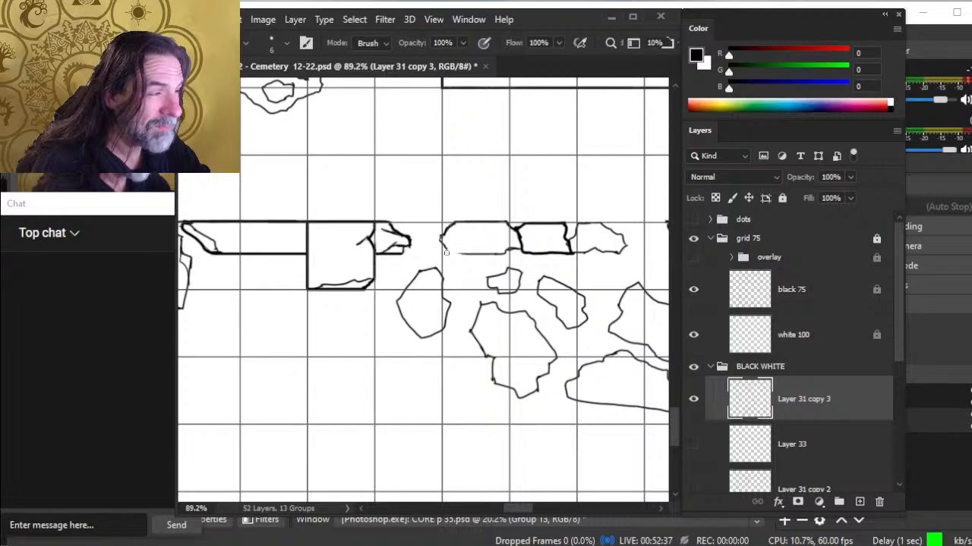
key("b")
key("e")
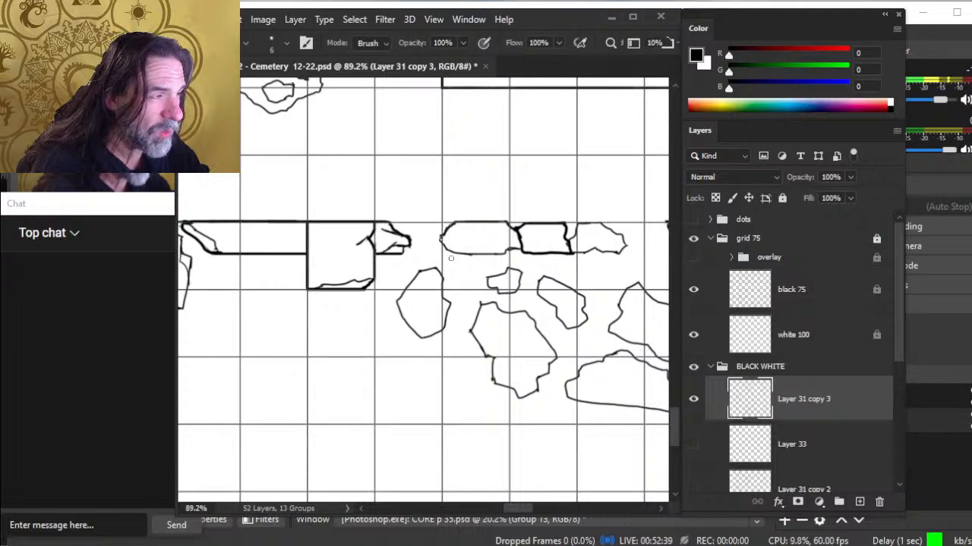
left_click_drag(456, 253, 444, 247)
key("b")
key("e")
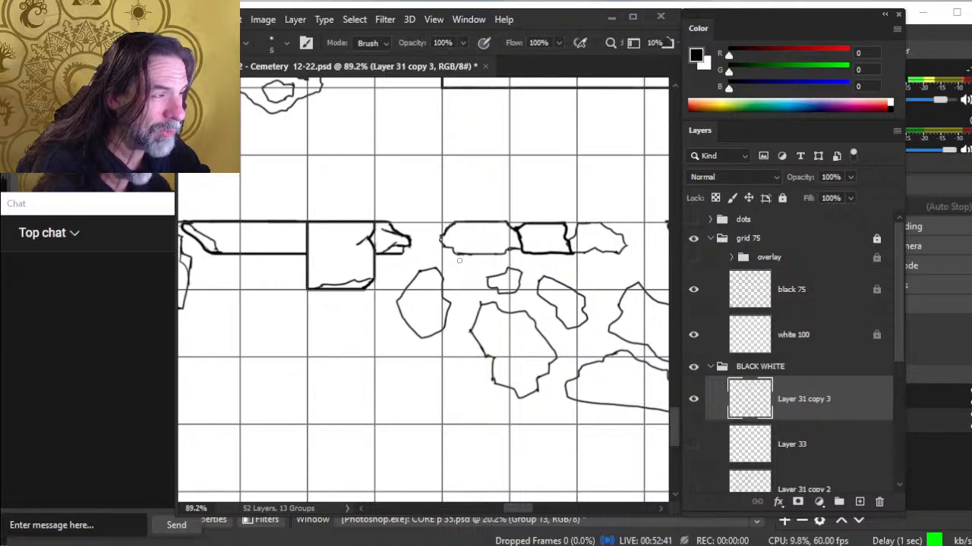
key("b")
key("e")
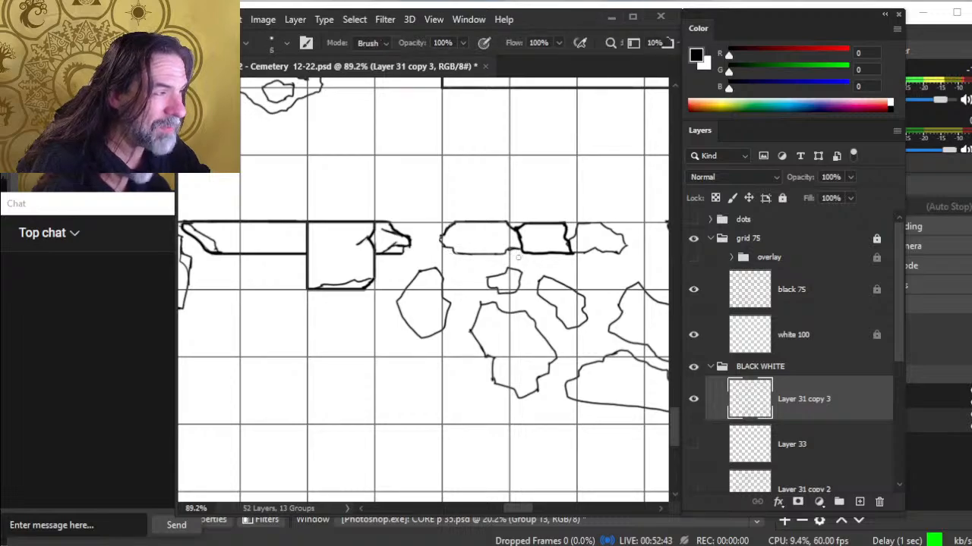
Draw small broken fragments in the joint between the leftmost and middle loose wall blocks, and thicken the leftmost block's outer left end
key("b")
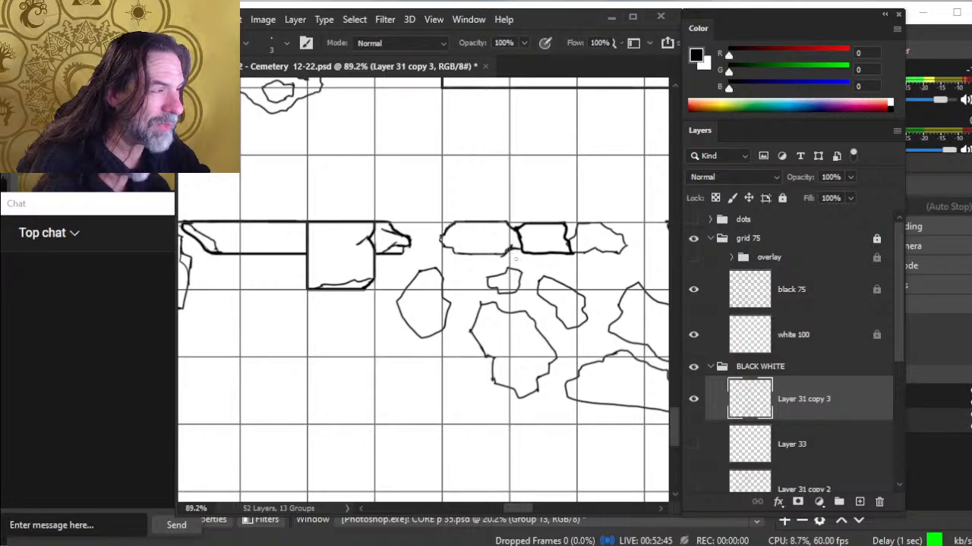
key("e")
key("b")
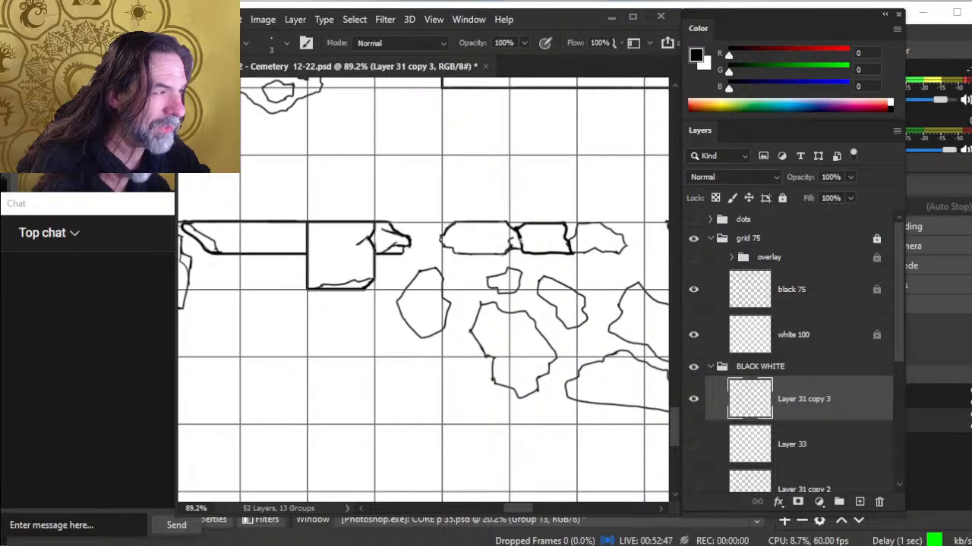
key("e")
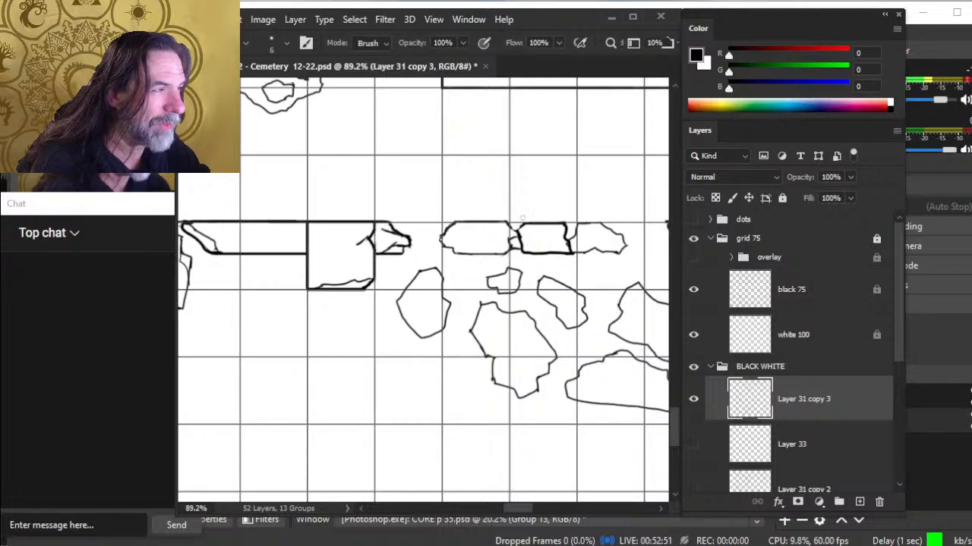
key("b")
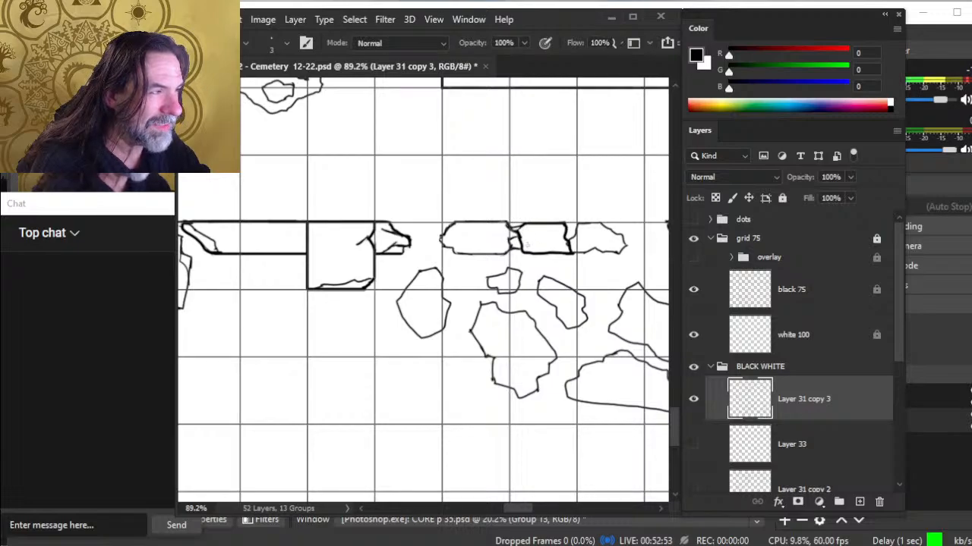
key("e")
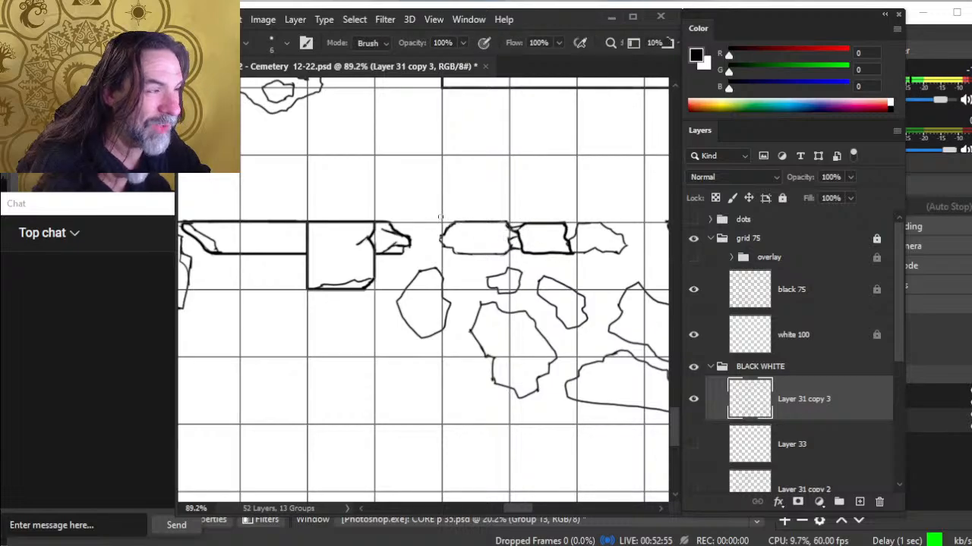
key("b")
key("e")
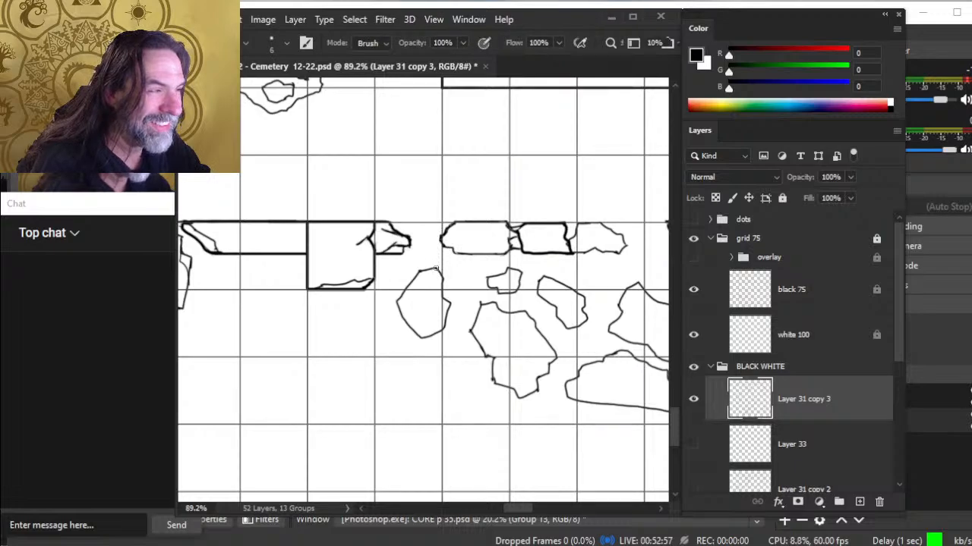
Round off the pointed right end of the rightmost loose wall block and add short crack lines inside it
key("z")
mouse_move(494, 265)
left_mouse_down()
mouse_move(472, 264)
mouse_move(531, 254)
mouse_move(491, 266)
left_mouse_up()
key("e")
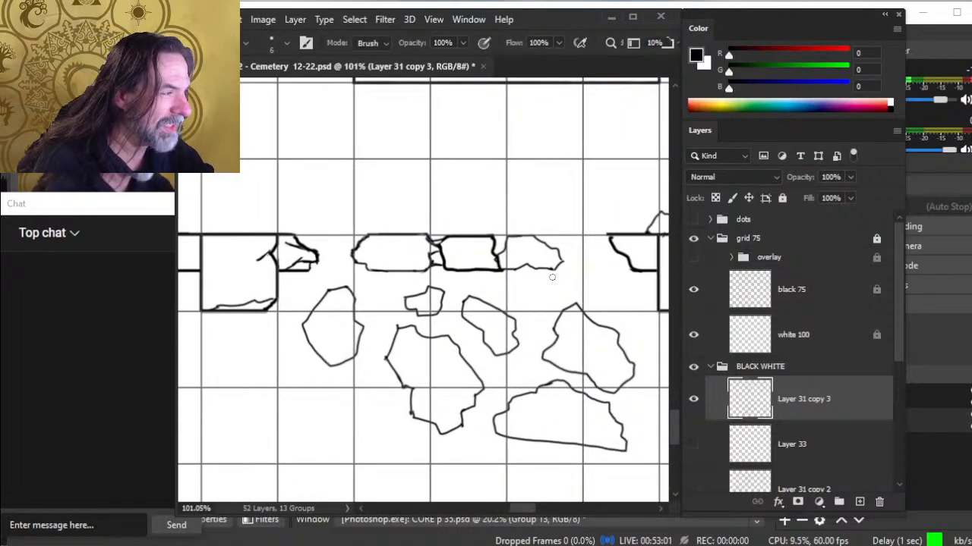
mouse_move(558, 268)
left_mouse_down()
mouse_move(548, 270)
mouse_move(562, 262)
left_mouse_up()
key("b")
key("e")
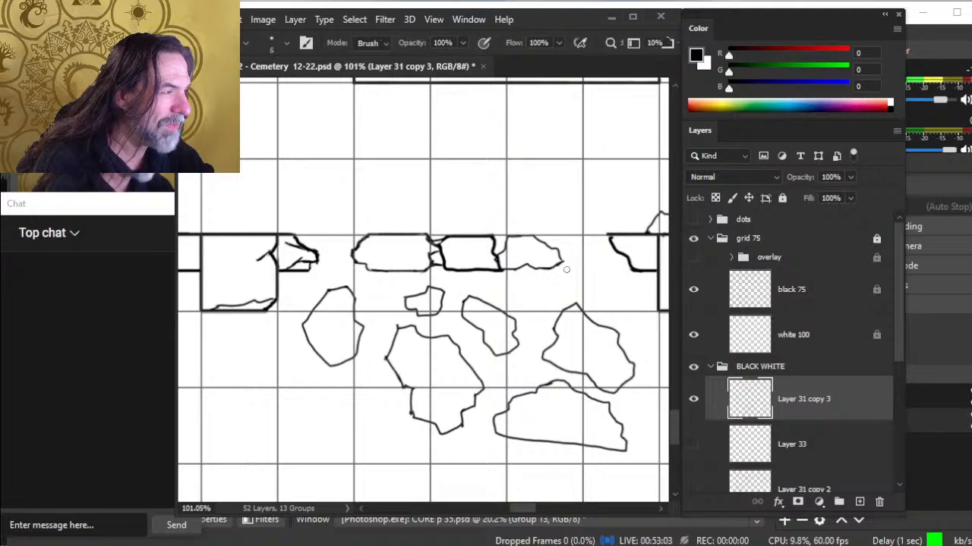
key("b")
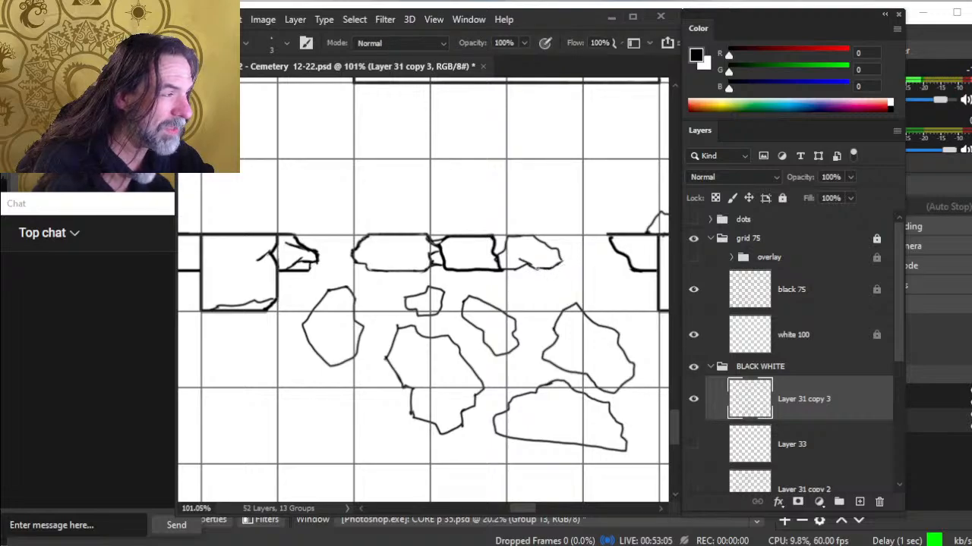
key("e")
left_click_drag(525, 259, 521, 259)
key("b")
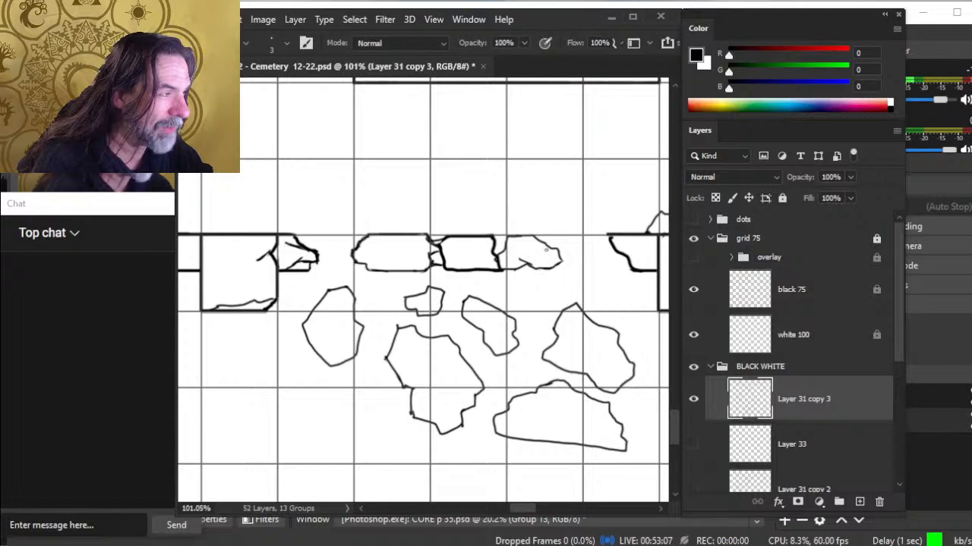
key("e")
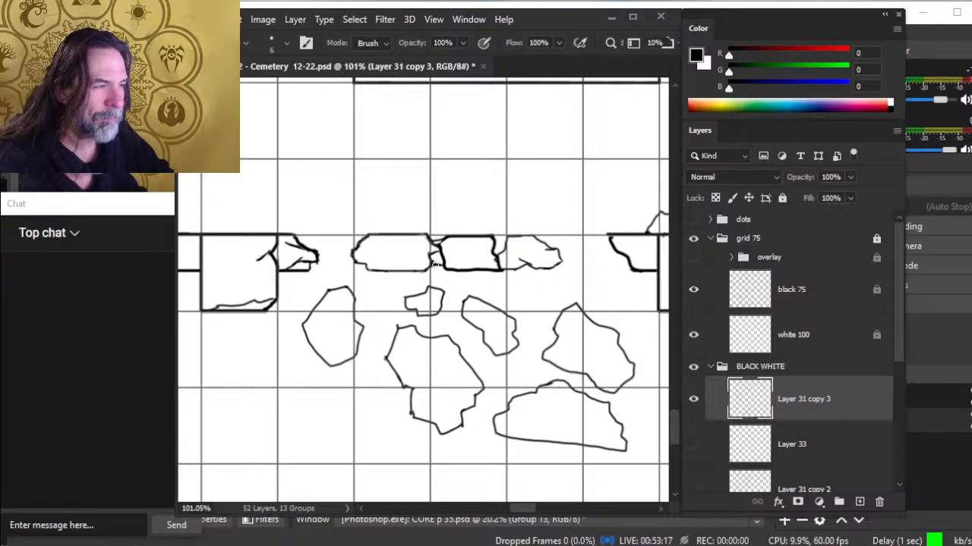
Draw a short crack along the lower edge inside the leftmost loose wall block and taper it with the Eraser
key("b")
key("e")
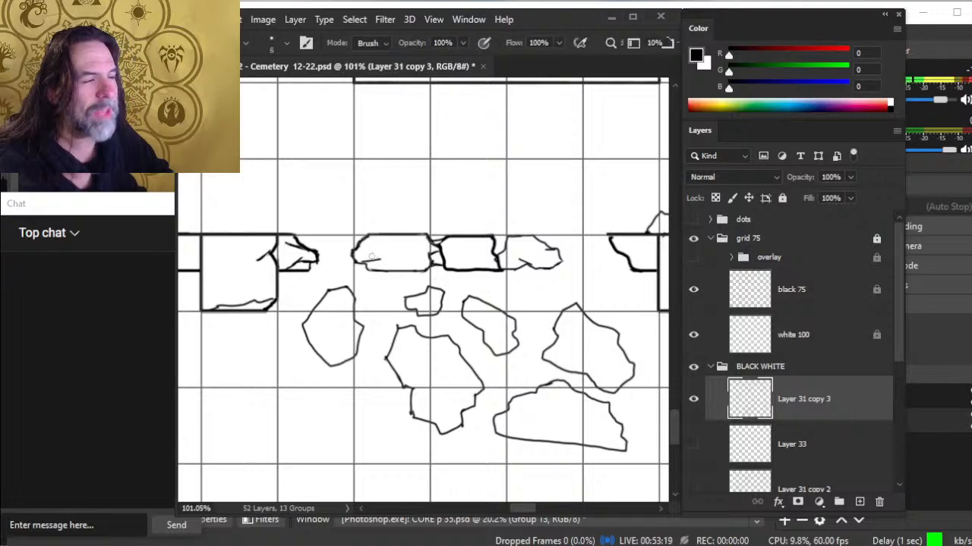
key("b")
mouse_move(380, 260)
left_mouse_down()
mouse_move(365, 264)
mouse_move(399, 265)
left_mouse_up()
key("e")
key("b")
key("e")
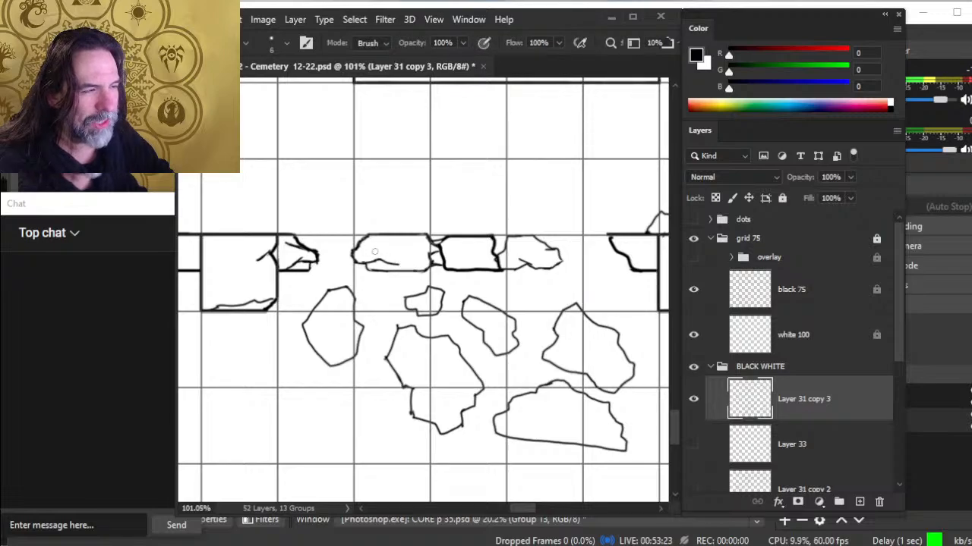
key("b")
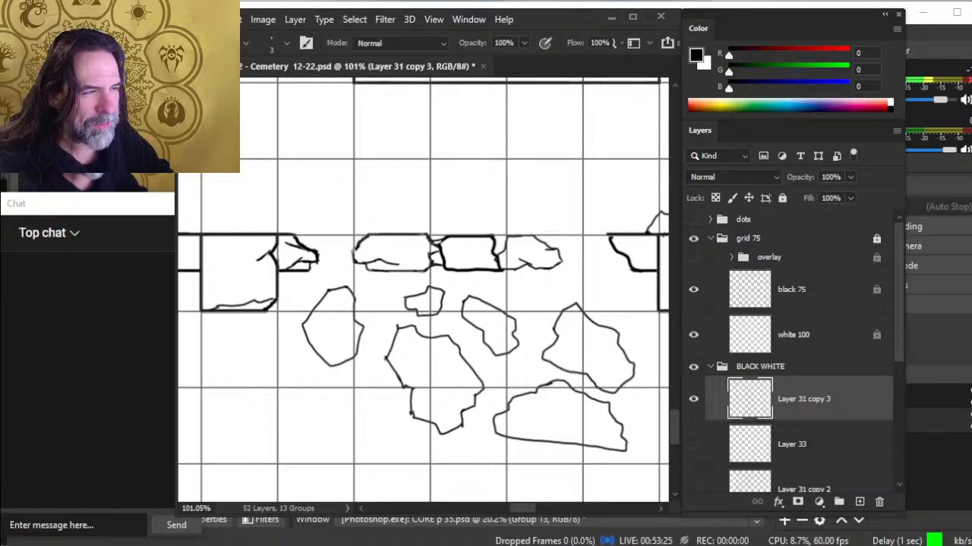
Refine the leftmost loose block's crack and chipped corner, and touch up the fragment lines in the joint beside the middle block
key("z")
left_click_drag(466, 300, 380, 289)
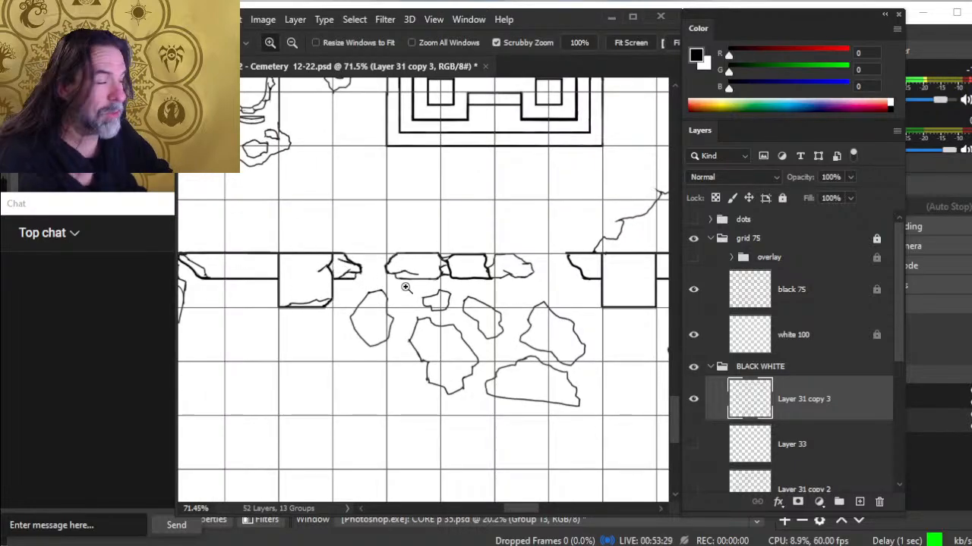
left_click_drag(400, 273, 486, 276)
key("b")
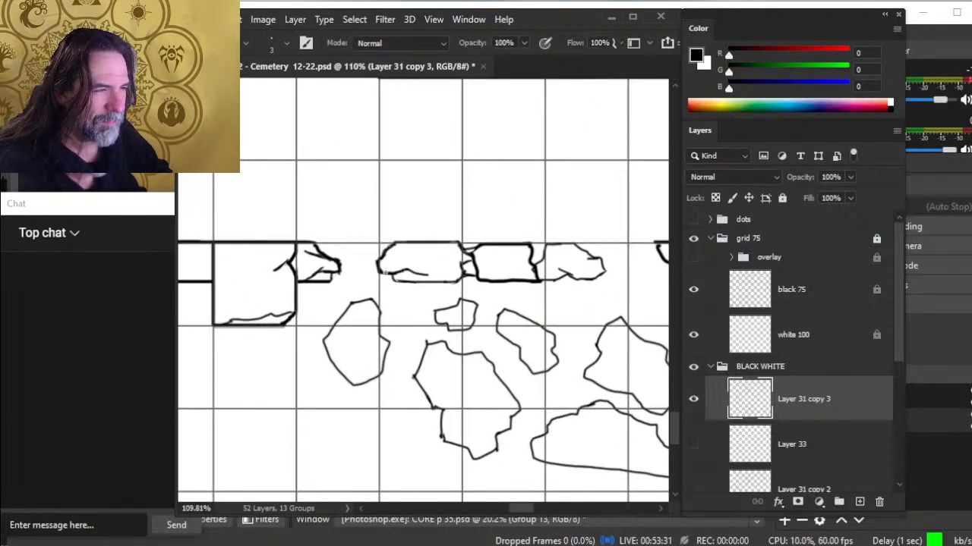
key("e")
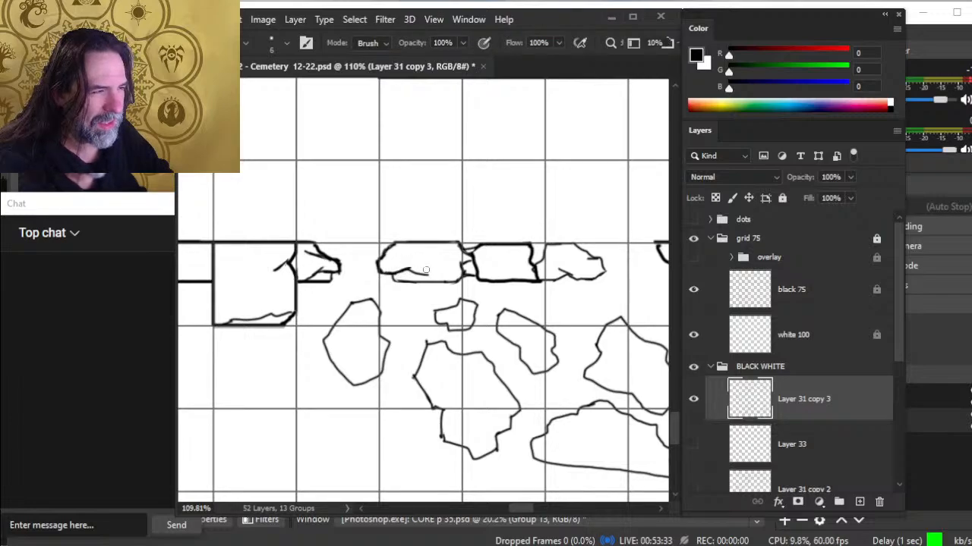
key("b")
key("e")
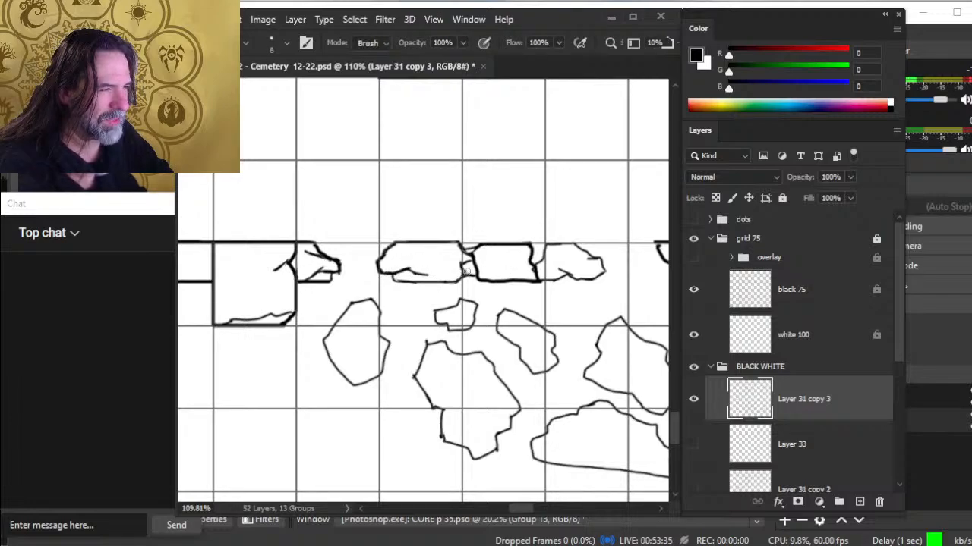
key("b")
key("e")
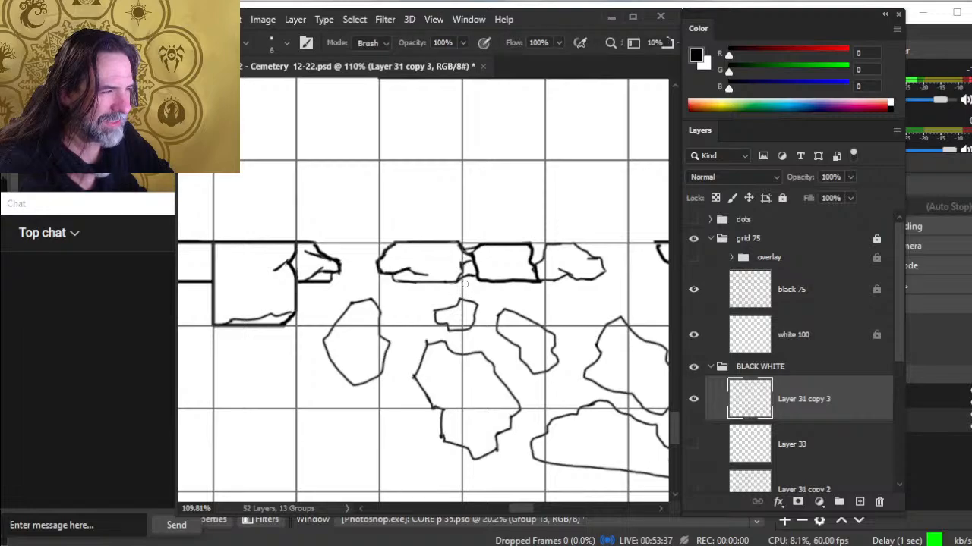
Break the square pillar's left edge with a small chipped notch just above where the wall's lower line meets it
key("z")
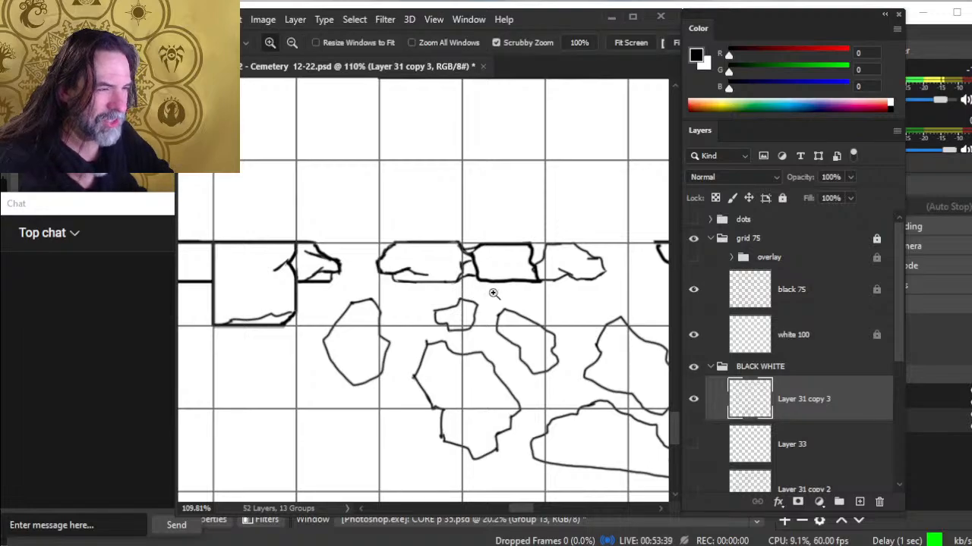
left_click_drag(492, 294, 449, 297)
mouse_move(530, 322)
left_mouse_down()
mouse_move(473, 320)
mouse_move(581, 357)
left_mouse_up()
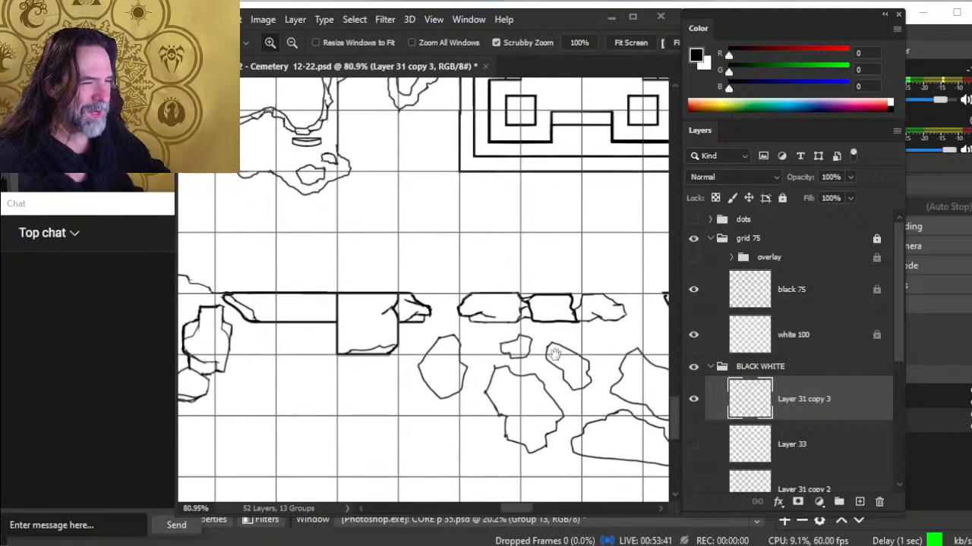
left_click_drag(326, 322, 371, 327)
key("e")
key("b")
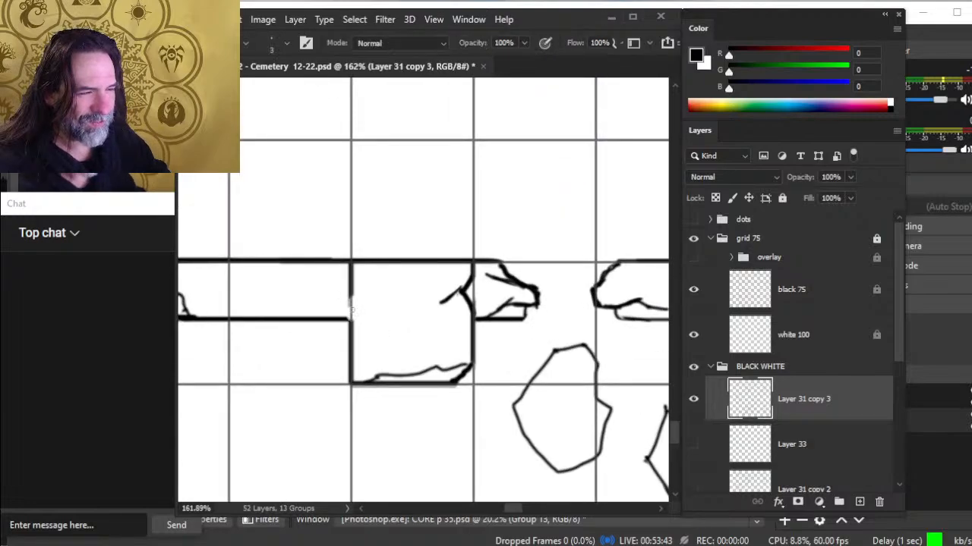
mouse_move(358, 309)
left_mouse_down()
mouse_move(353, 324)
mouse_move(351, 311)
left_mouse_up()
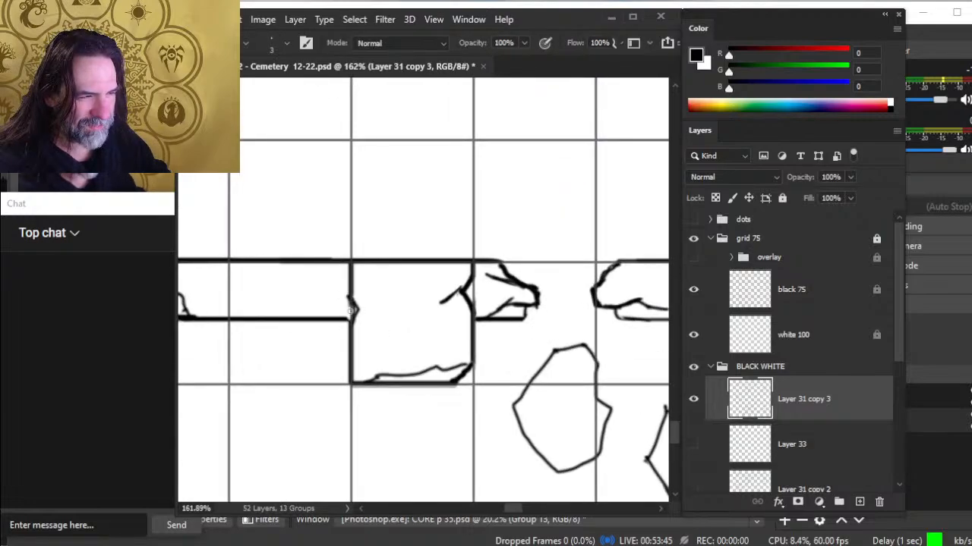
key("e")
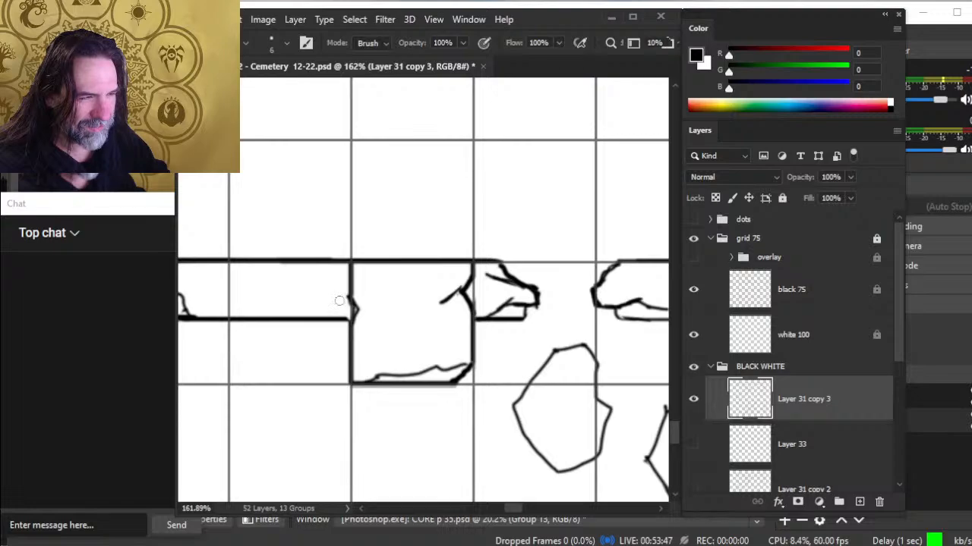
Add a short crack rising from the fracture line along the square pillar's base and erase part of the line beneath it
key("z")
scroll(390, 326, "down", 3)
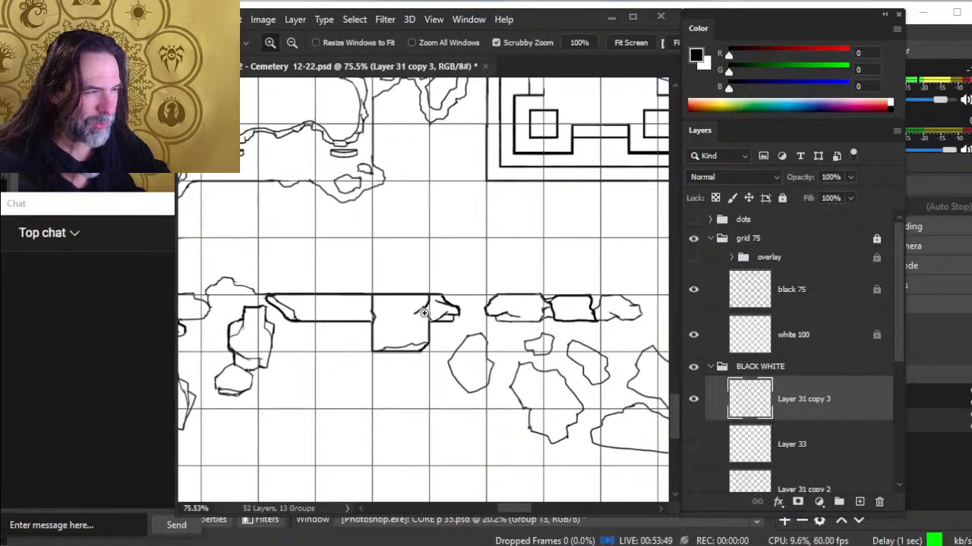
scroll(405, 349, "up", 3)
key("b")
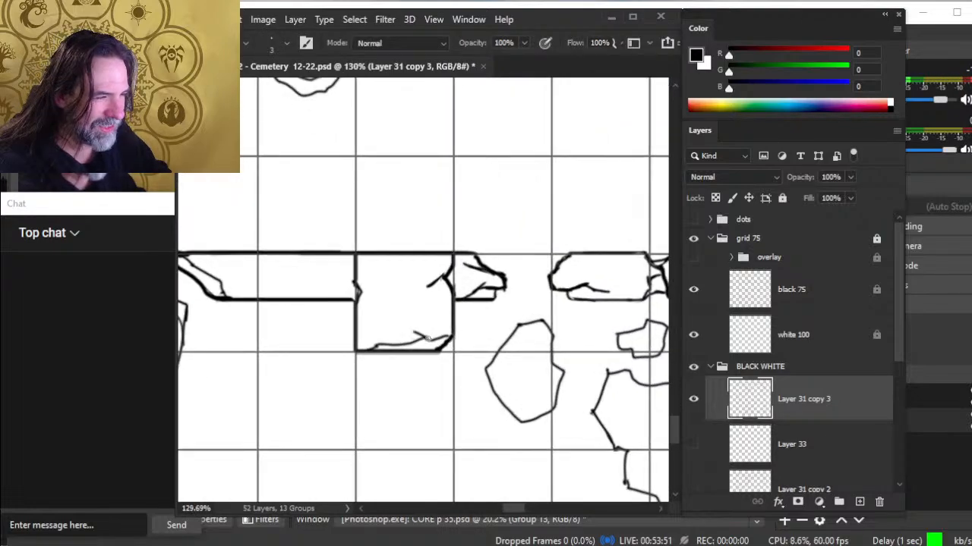
key("e")
key("b")
key("e")
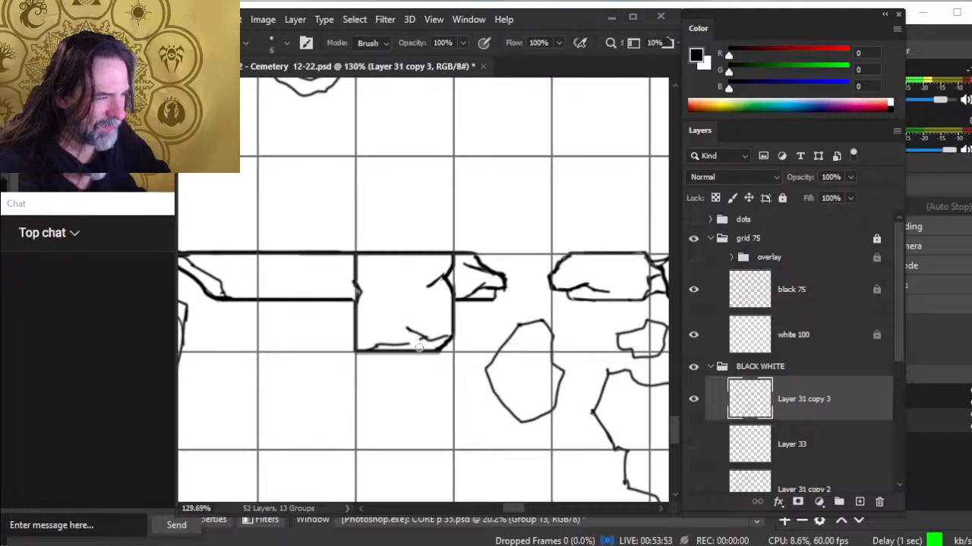
Shape the crack above the pillar's base into a small pointed shard joined to the fracture line
key("b")
key("e")
mouse_move(410, 342)
left_mouse_down()
mouse_move(407, 329)
mouse_move(427, 337)
left_mouse_up()
key("b")
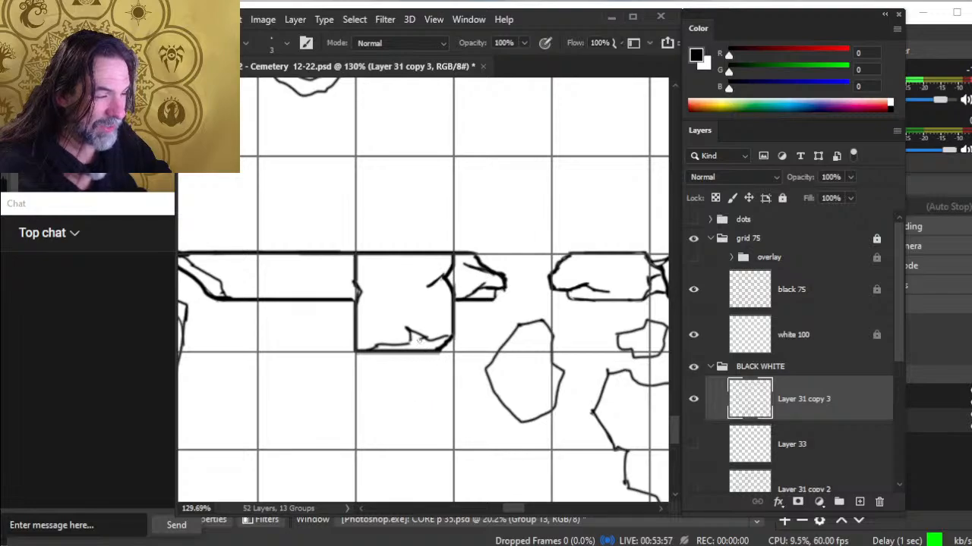
key("e")
key("b")
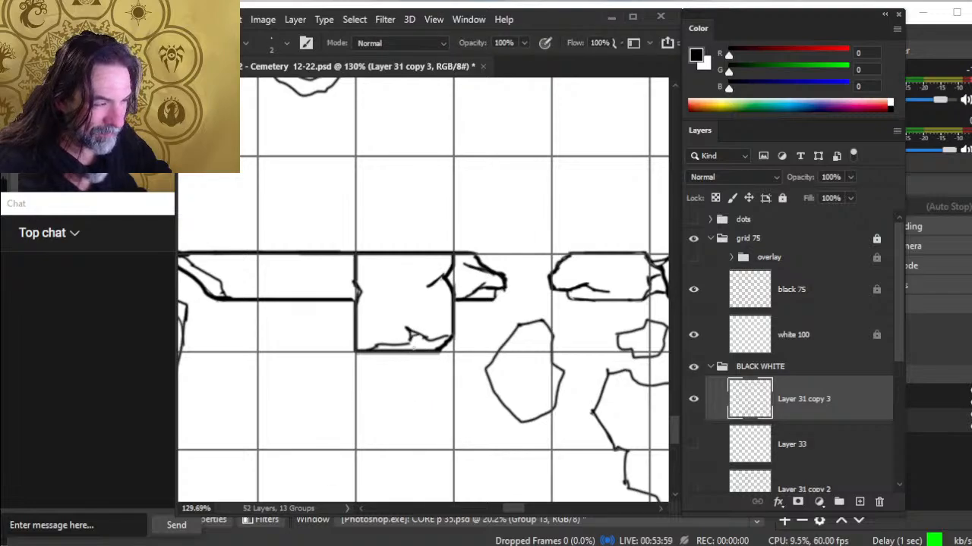
mouse_move(425, 336)
left_mouse_down()
mouse_move(410, 341)
mouse_move(426, 363)
left_mouse_up()
Extend the leftmost loose block's crack down to its lower edge and add a small curved line inside the lower chip
left_click_drag(494, 365, 336, 344)
left_click_drag(381, 319, 471, 338)
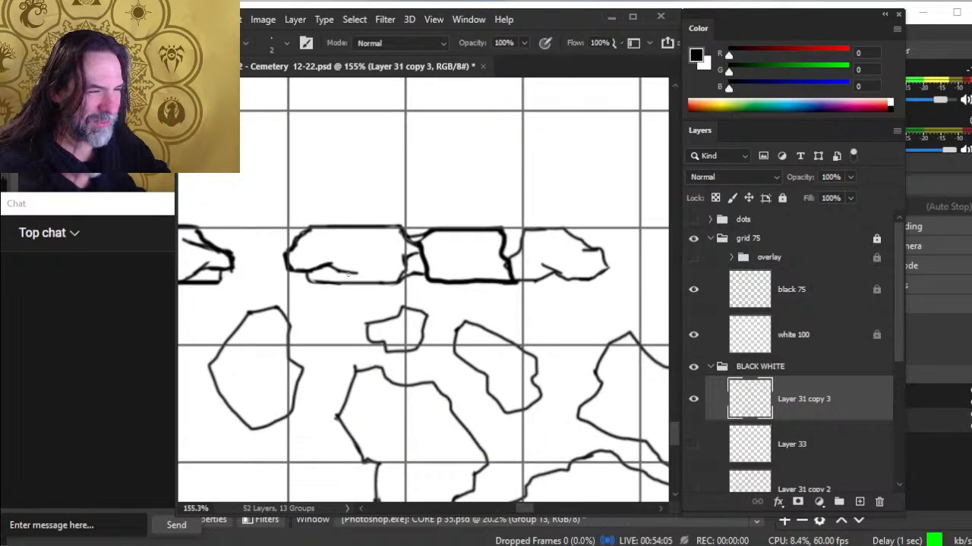
key("e")
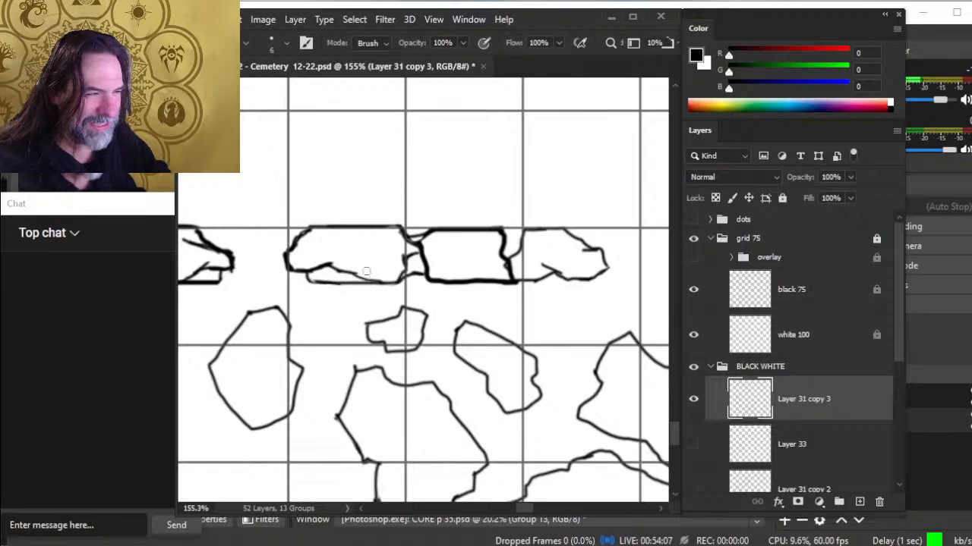
key("b")
left_click_drag(340, 272, 331, 283)
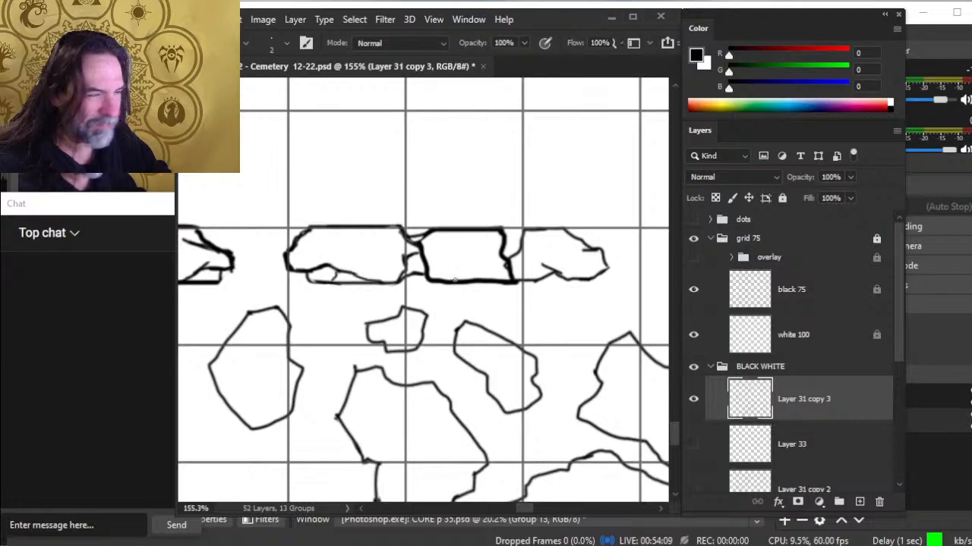
Clean up the leftmost block's right end, the middle block's lower-right corner and the rightmost block's lower outline
key("e")
left_click_drag(401, 246, 398, 284)
key("b")
key("e")
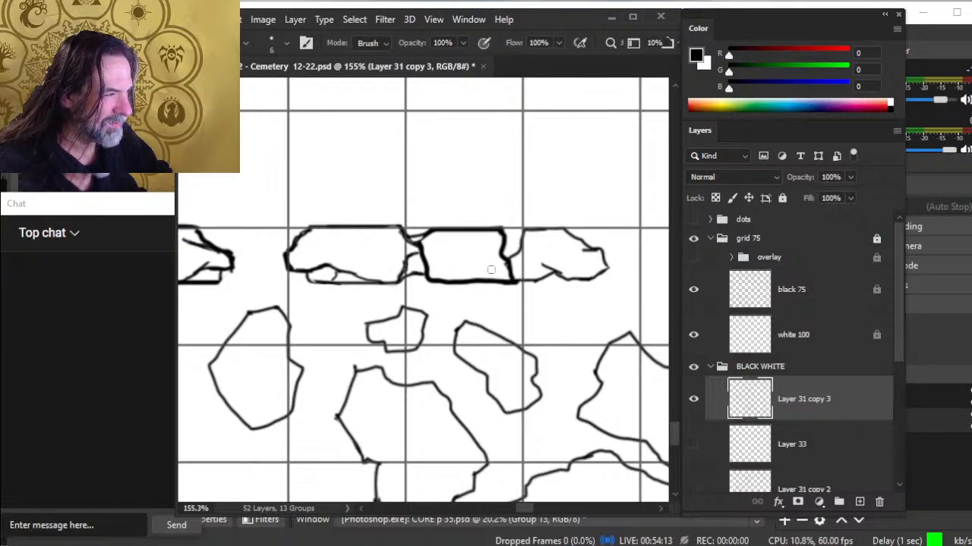
left_click_drag(507, 268, 510, 280)
left_click(560, 273)
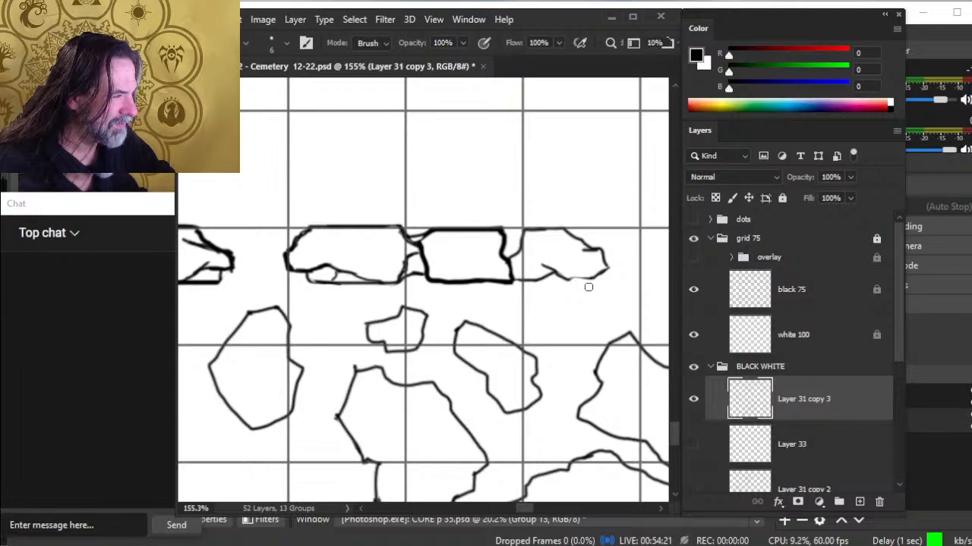
key("b")
key("alt+Tab")
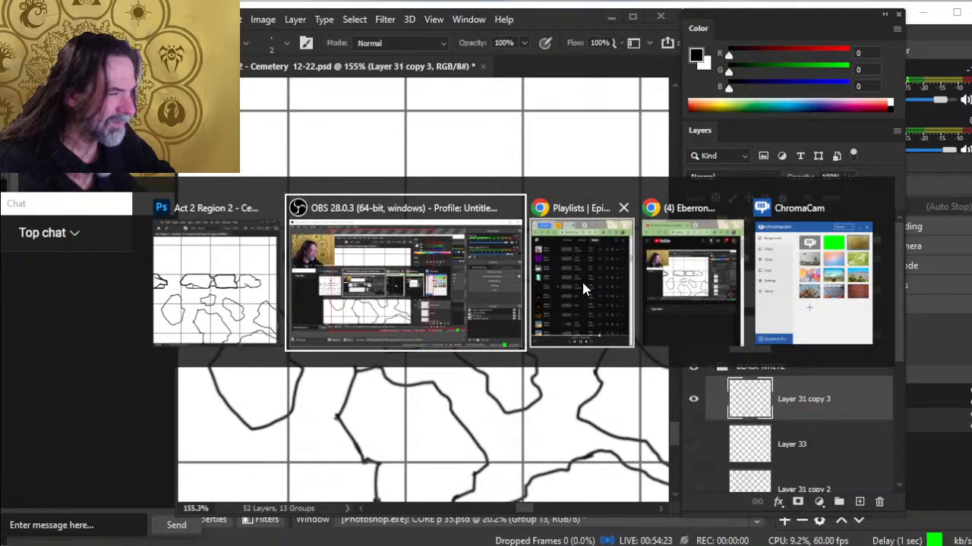
Thin the heavy outline at the broken tip of the wall stub beside the square pillar
key("e")
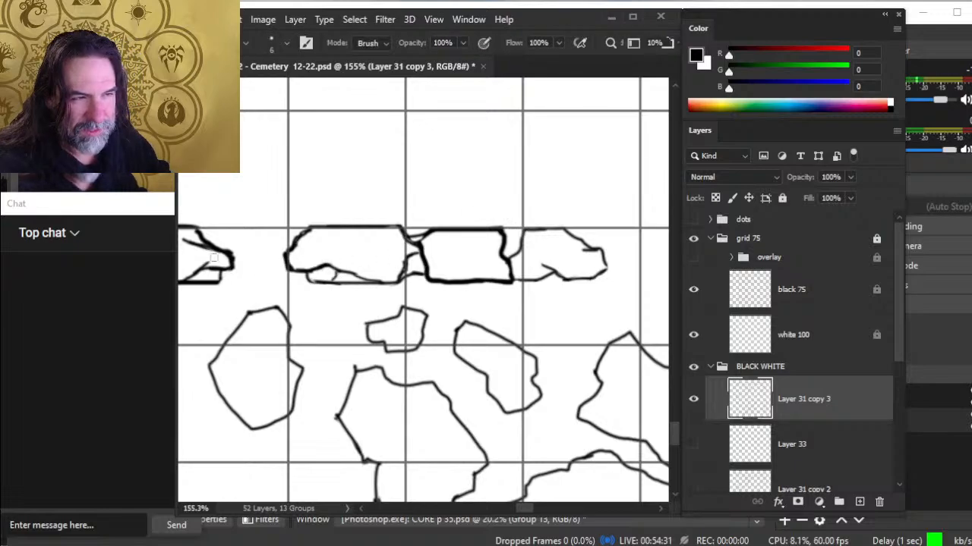
left_click_drag(229, 247, 233, 267)
key("b")
Draw a short crack inward from the right-hand corner of the rounded rock below the wall stub
key("z")
left_click_drag(311, 296, 248, 299)
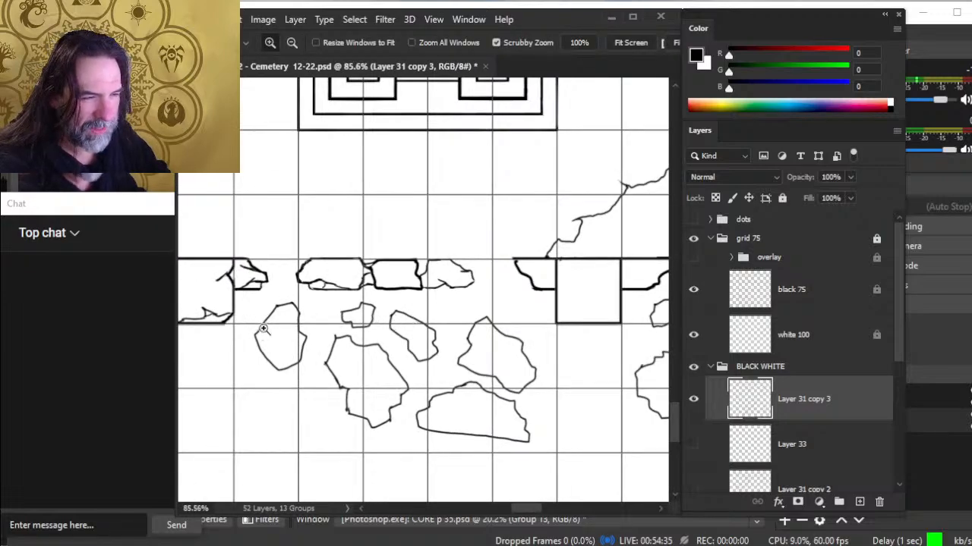
key("b")
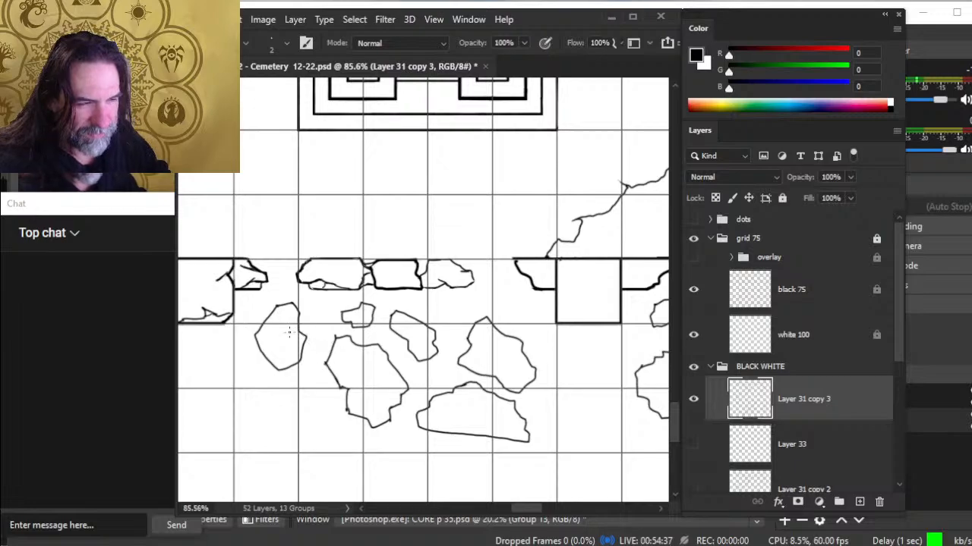
key("z")
scroll(323, 334, "up", 3)
key("b")
left_click_drag(348, 328, 371, 341)
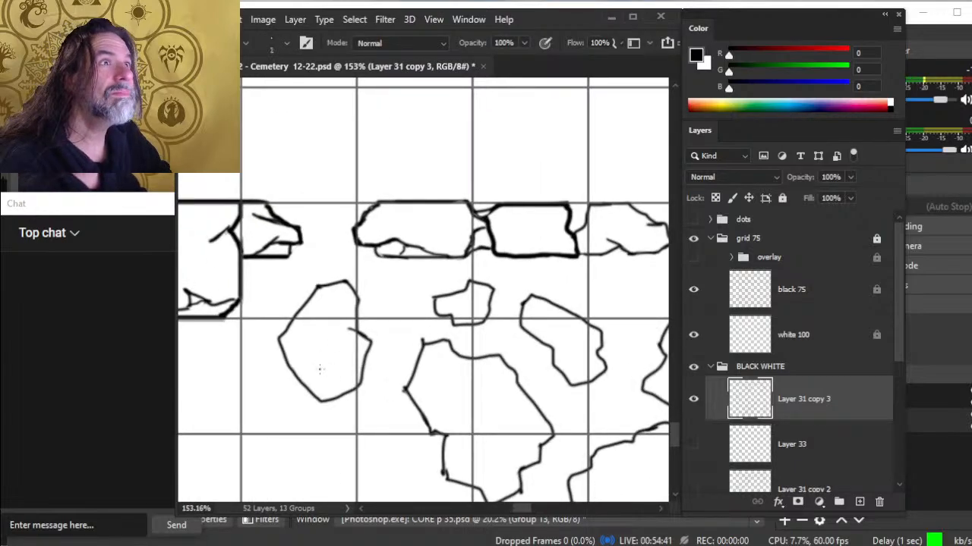
Smooth the left corner of the large rock below the loose blocks and draw a short crack inward from its left notch
key("e")
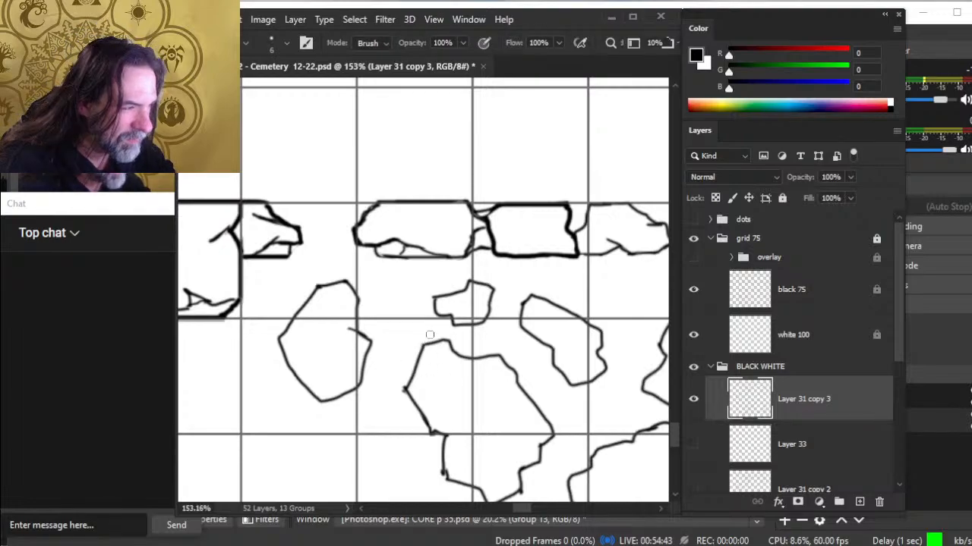
key("b")
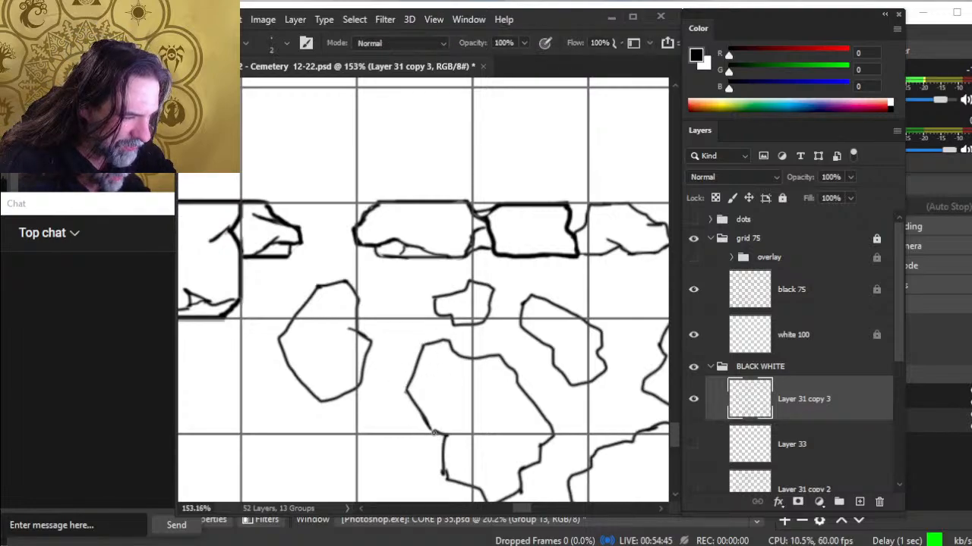
mouse_move(429, 431)
left_mouse_down()
mouse_move(453, 429)
mouse_move(430, 430)
left_mouse_up()
key("e")
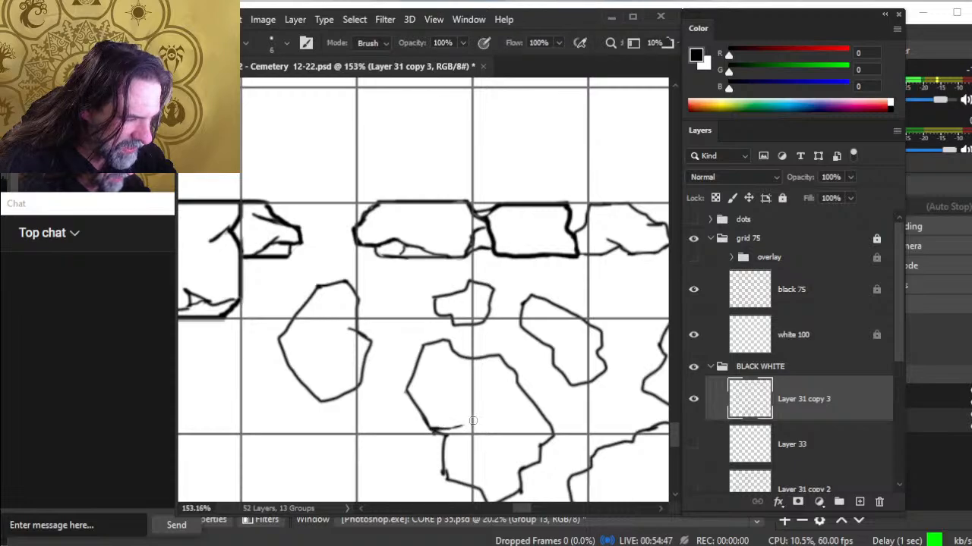
scroll(456, 432, "down", 3)
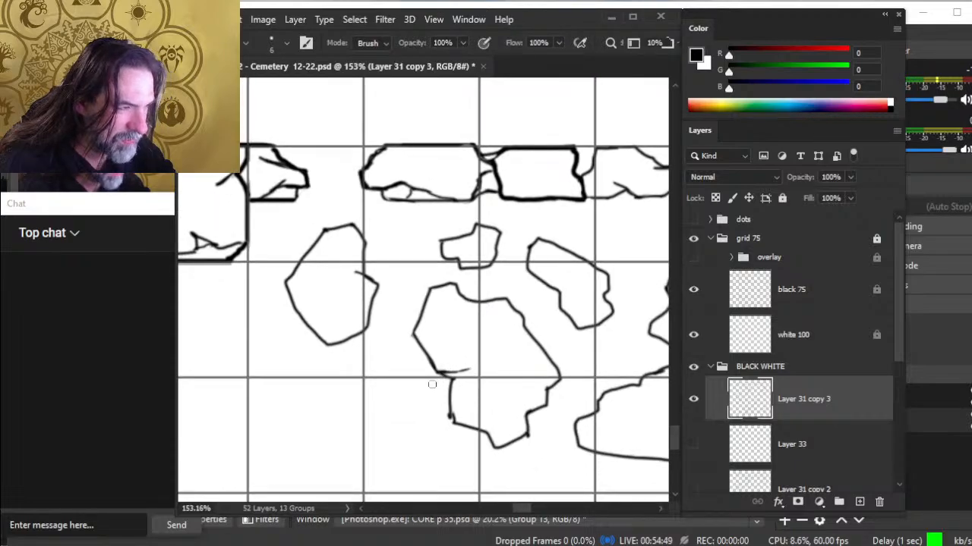
key("b")
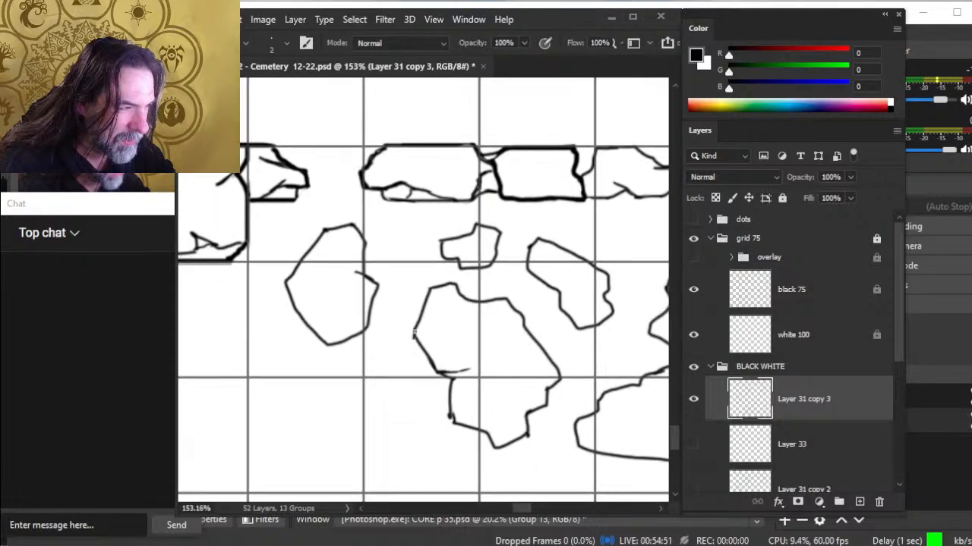
Round the large rock's lower-left corner, clean its lower-right edge and draw a short crack inward from its right notch
key("e")
left_click_drag(444, 425, 450, 410)
key("b")
key("e")
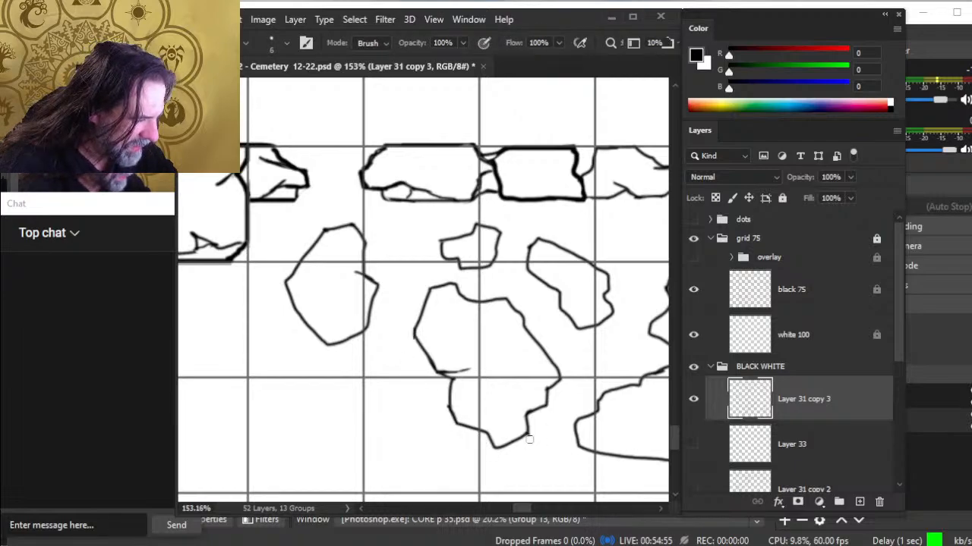
mouse_move(542, 383)
left_mouse_down()
mouse_move(551, 409)
mouse_move(525, 393)
left_mouse_up()
key("b")
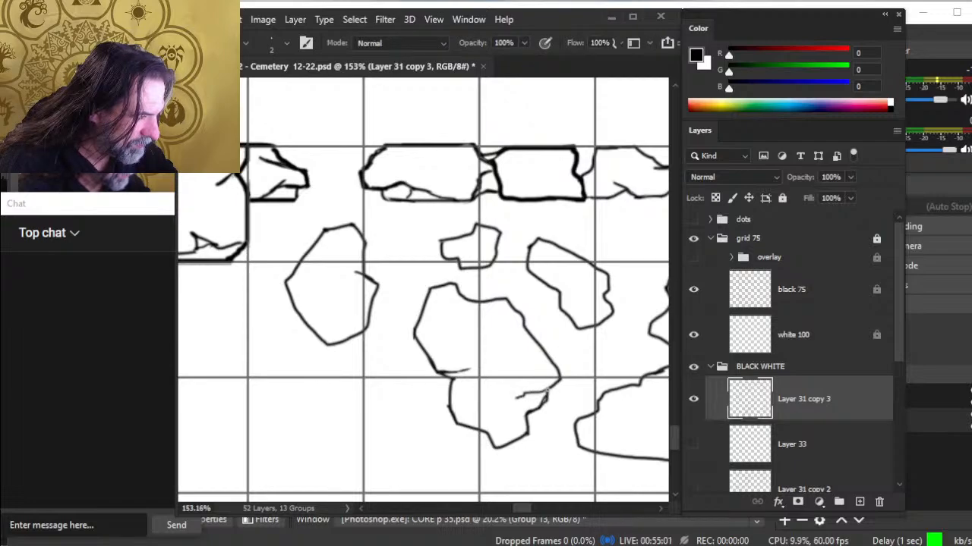
Trim and redraw the lower-right edge of the large rock just below its cracked right notch
key("e")
left_click_drag(529, 435, 526, 427)
key("b")
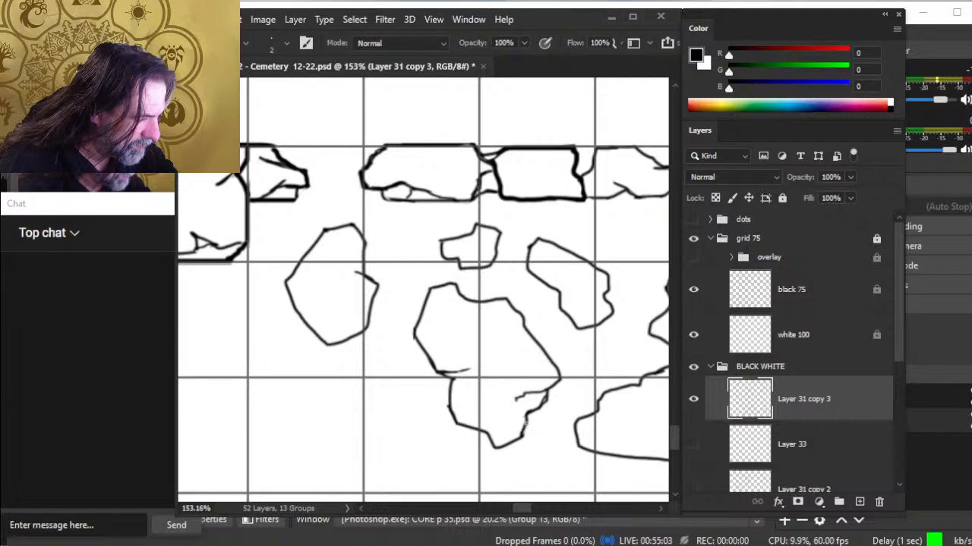
key("e")
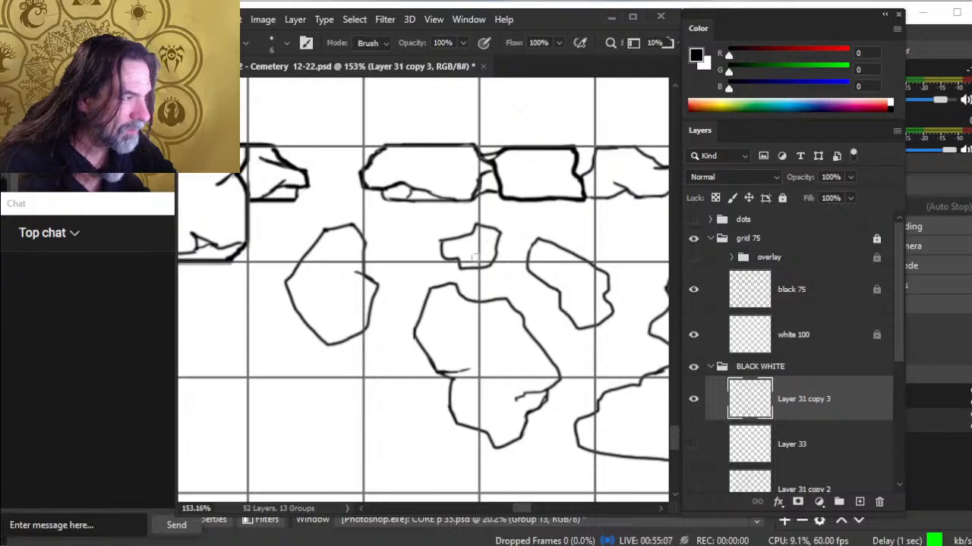
Draw a broken ledge line across the small stone above the large rock, running from its left notch to its right side
key("b")
key("e")
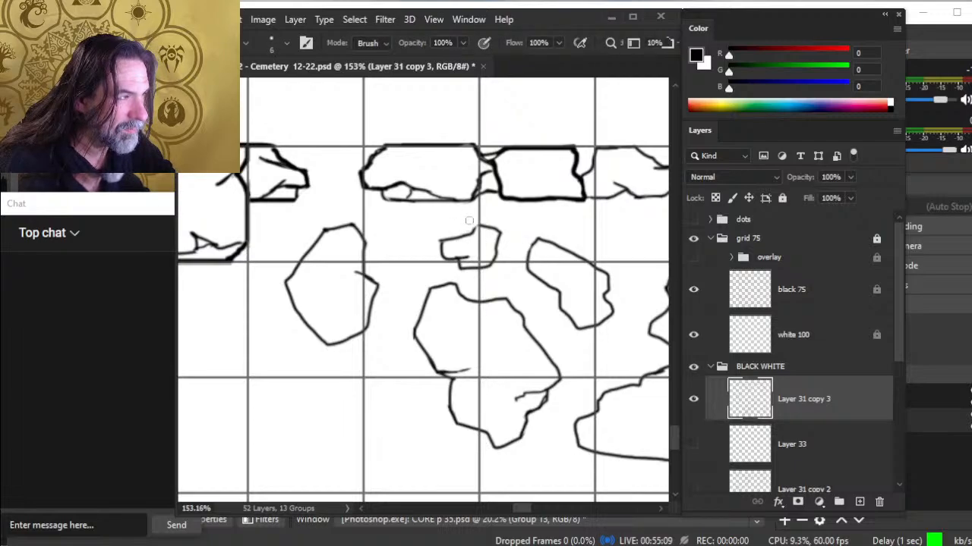
key("b")
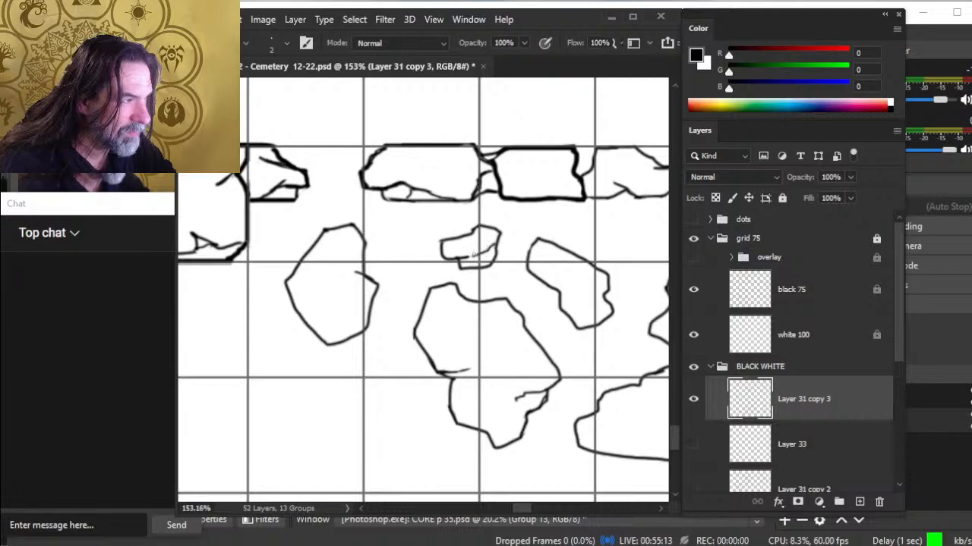
key("e")
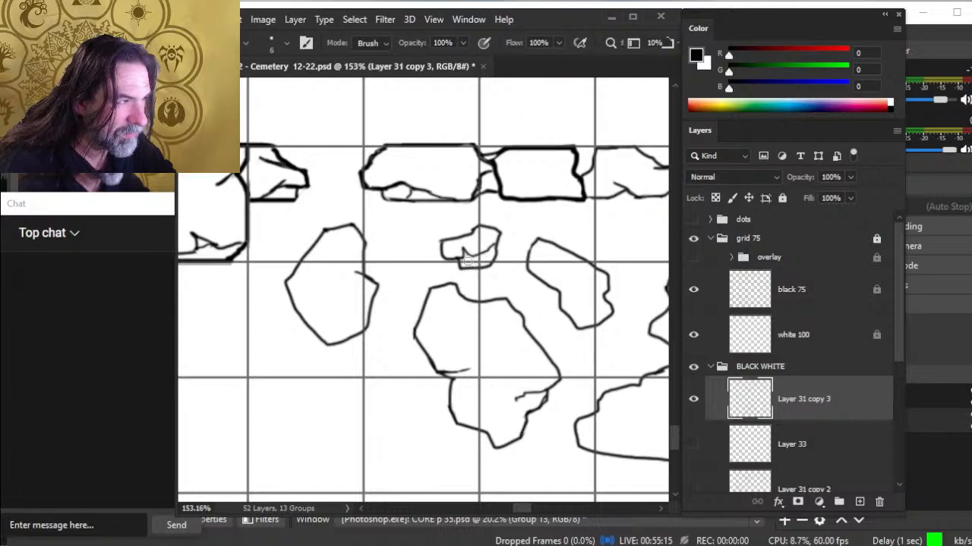
key("b")
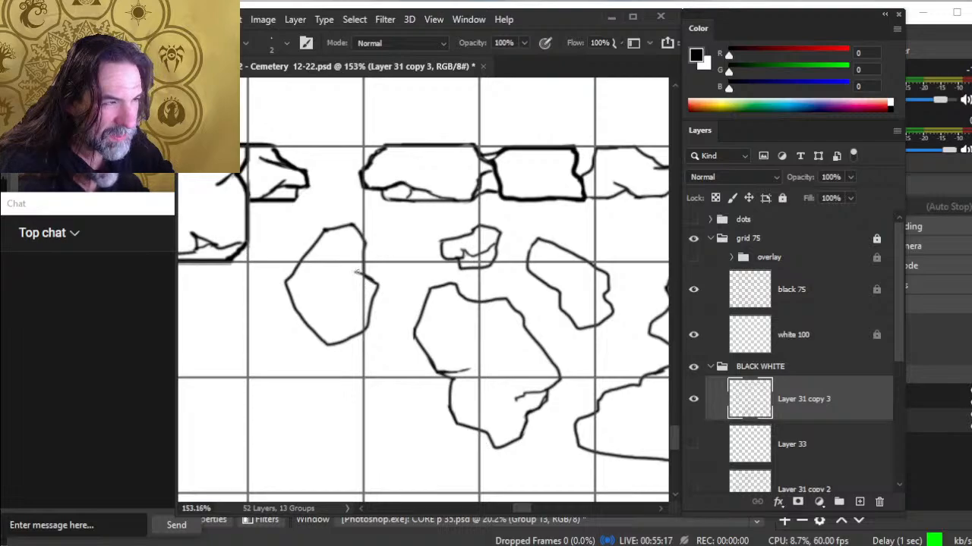
Thicken and lengthen the crack at the right notch of the rounded rock, joining it to the rock's outline
mouse_move(341, 269)
left_mouse_down()
mouse_move(329, 277)
mouse_move(360, 267)
left_mouse_up()
key("e")
key("b")
key("e")
key("b")
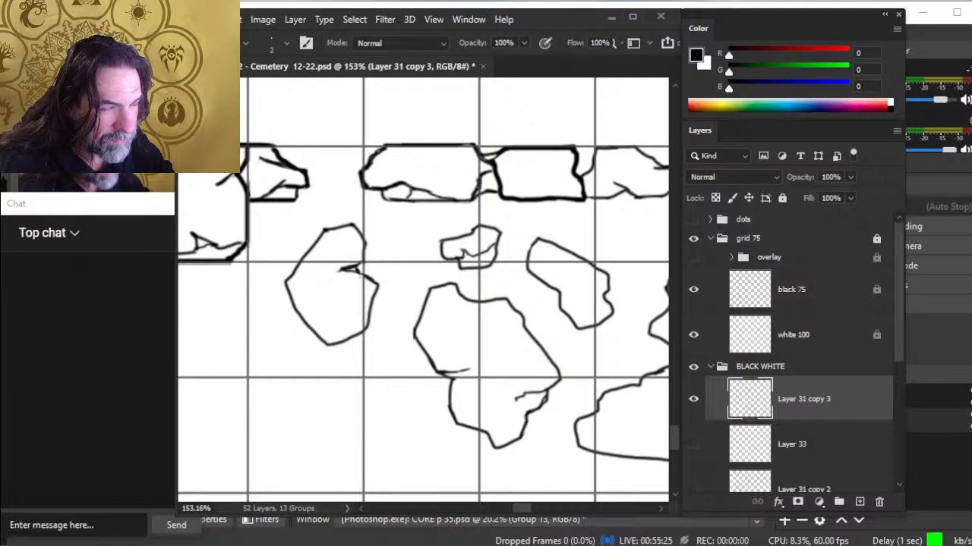
key("e")
key("b")
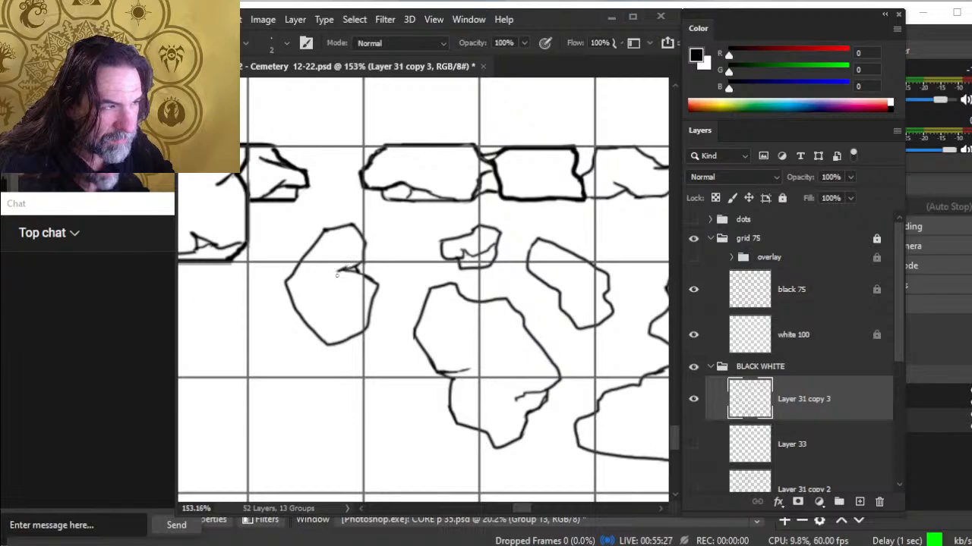
Thin the rounded rock's crack with the eraser and redraw its inner end as a fine, slightly forked line
key("e")
left_click_drag(349, 267, 345, 269)
key("b")
key("e")
key("b")
key("e")
key("b")
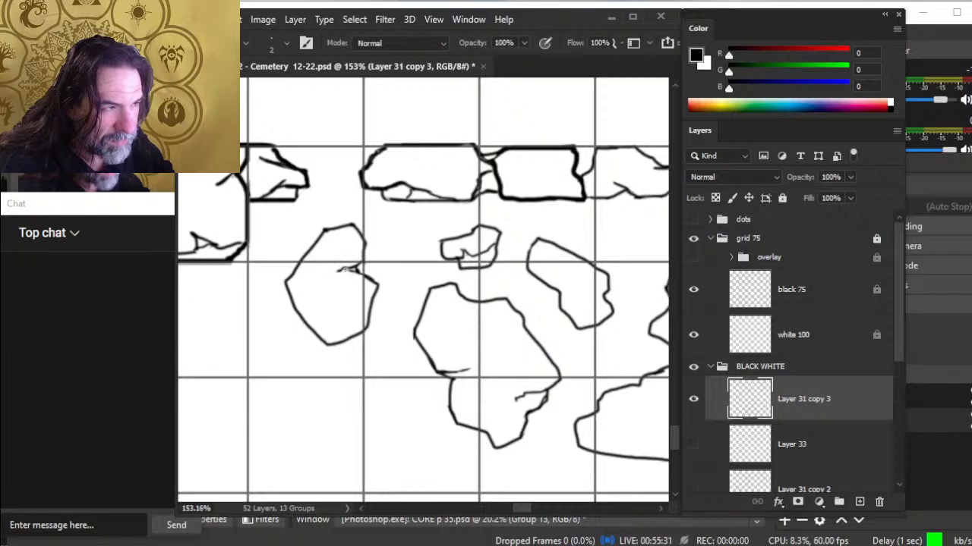
Trim and redraw the outline at the rounded rock's right corner, just below the crack
key("e")
left_click_drag(381, 284, 372, 275)
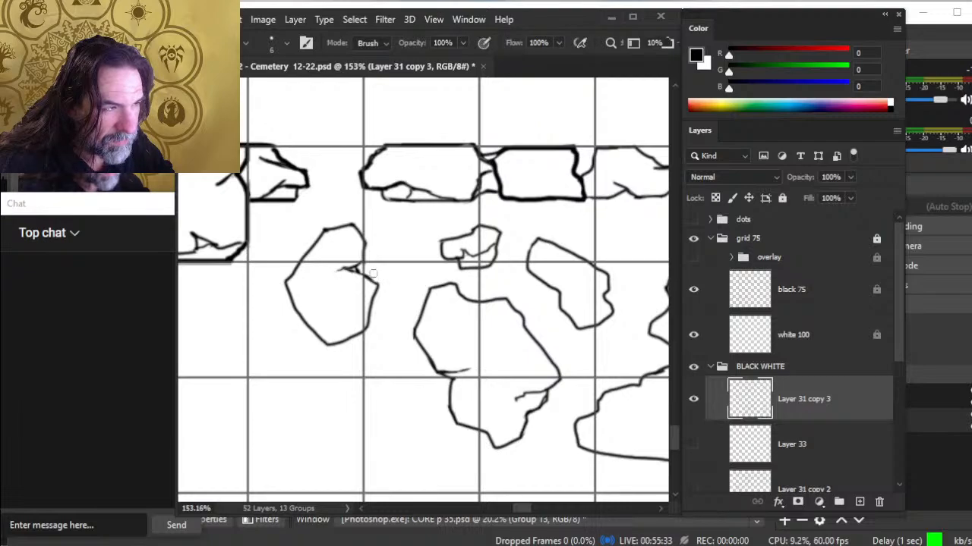
key("b")
key("e")
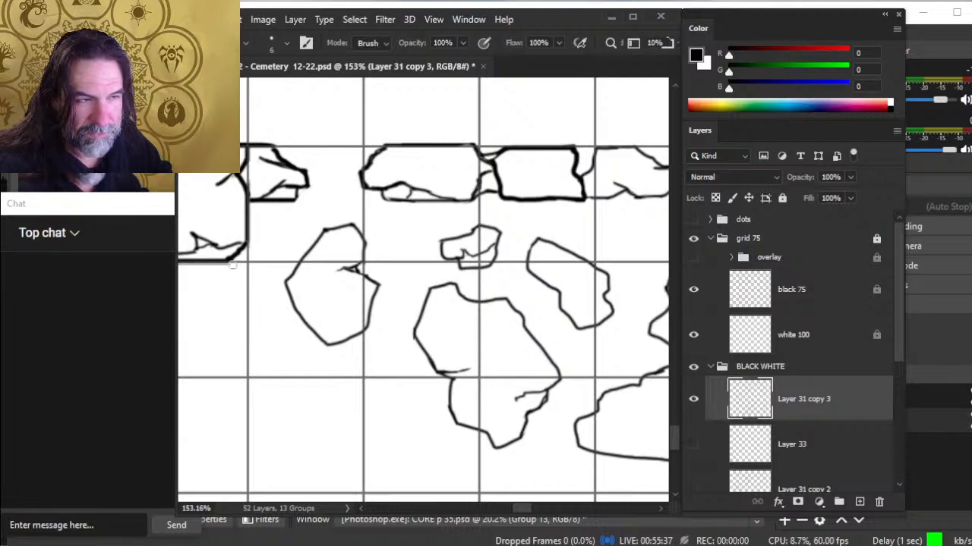
Erase and redraw the pointed top of the rock below the wall gap as a slightly blunter tip
mouse_move(225, 282)
left_mouse_down()
mouse_move(351, 317)
mouse_move(347, 303)
mouse_move(242, 301)
left_mouse_up()
left_click_drag(460, 325, 446, 317)
mouse_move(442, 314)
left_mouse_down()
mouse_move(315, 313)
mouse_move(198, 296)
left_mouse_up()
key("e")
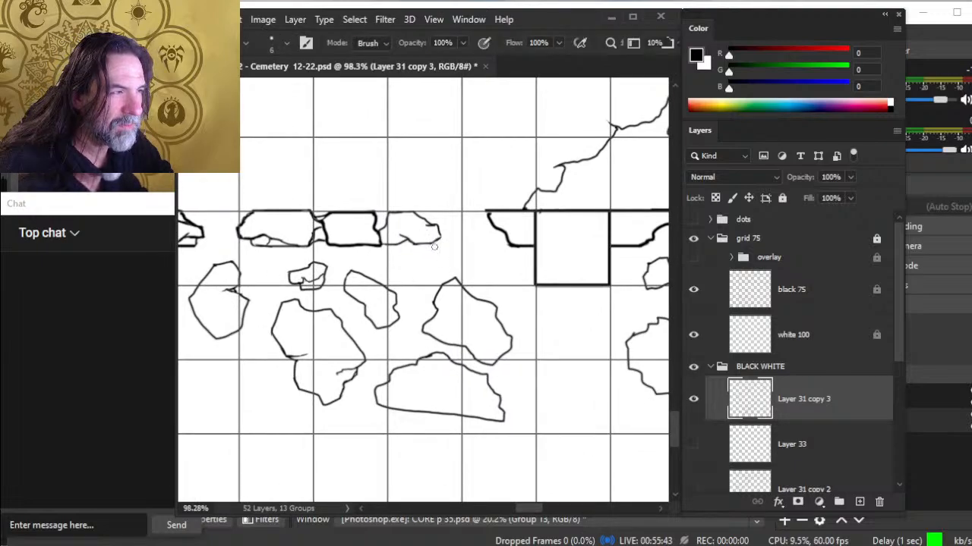
key("b")
key("e")
left_click_drag(453, 277, 466, 277)
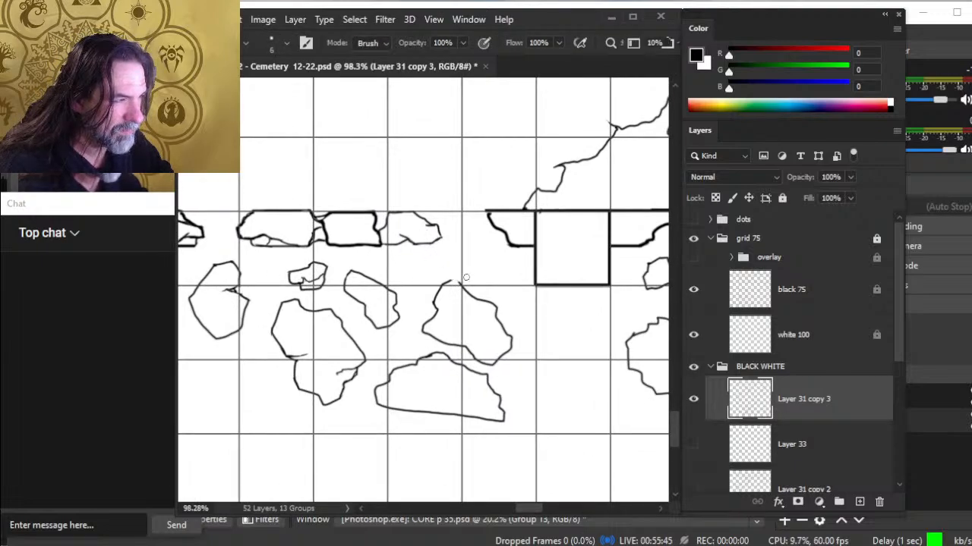
key("b")
key("e")
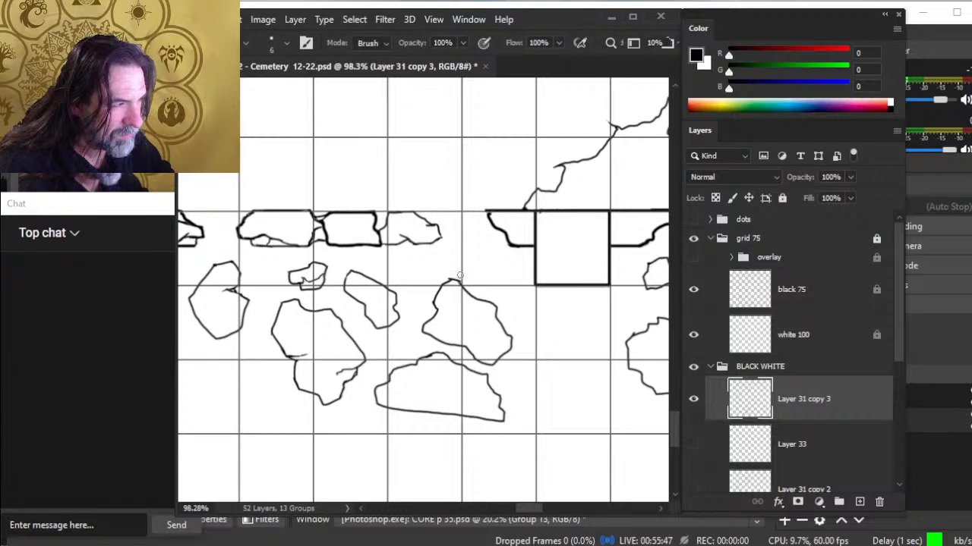
Draw curved fracture lines inside the elongated rock beside the small stone, marking off a rounded facet at its lower end
key("b")
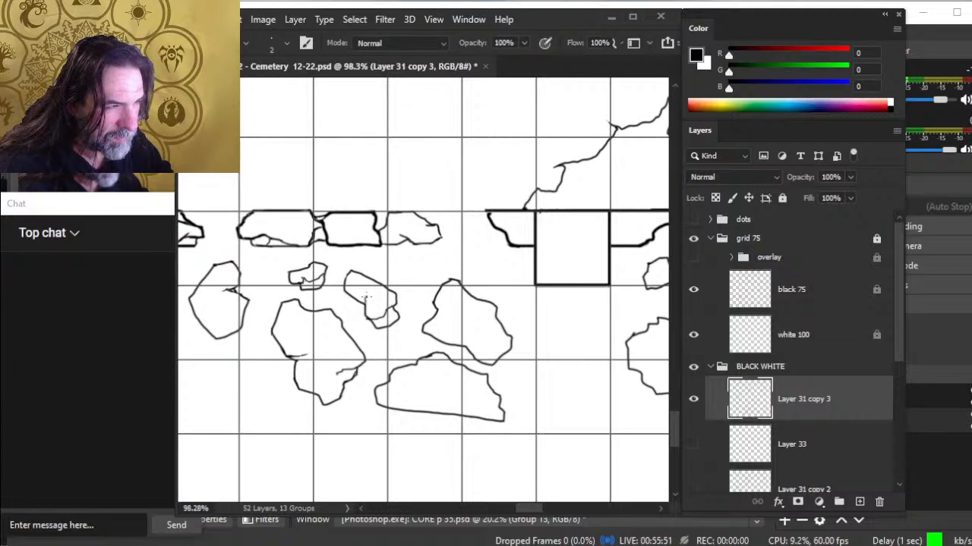
key("e")
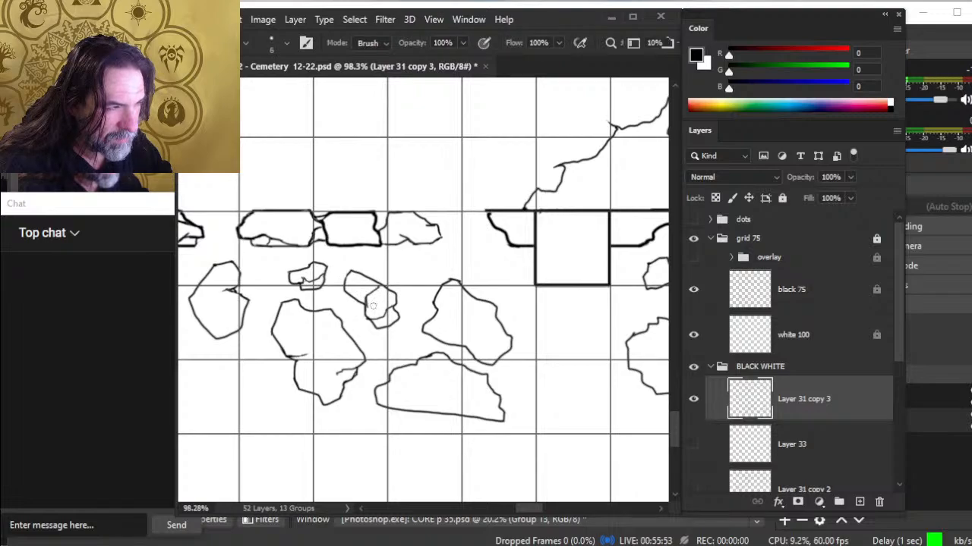
key("b")
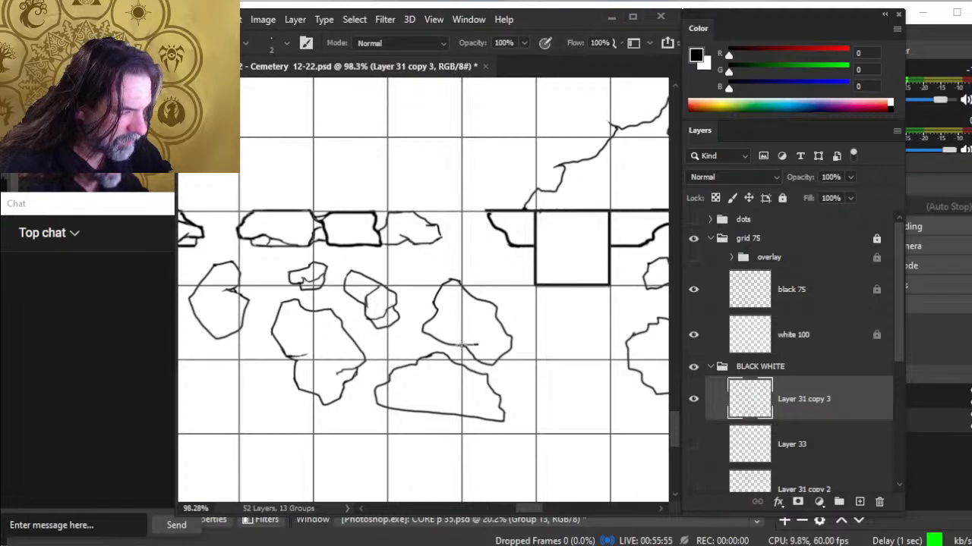
Draw and thin short cracks inside the lower-right corner of the rock below the wall gap, extending its edges inward
key("e")
left_click_drag(455, 345, 474, 347)
key("b")
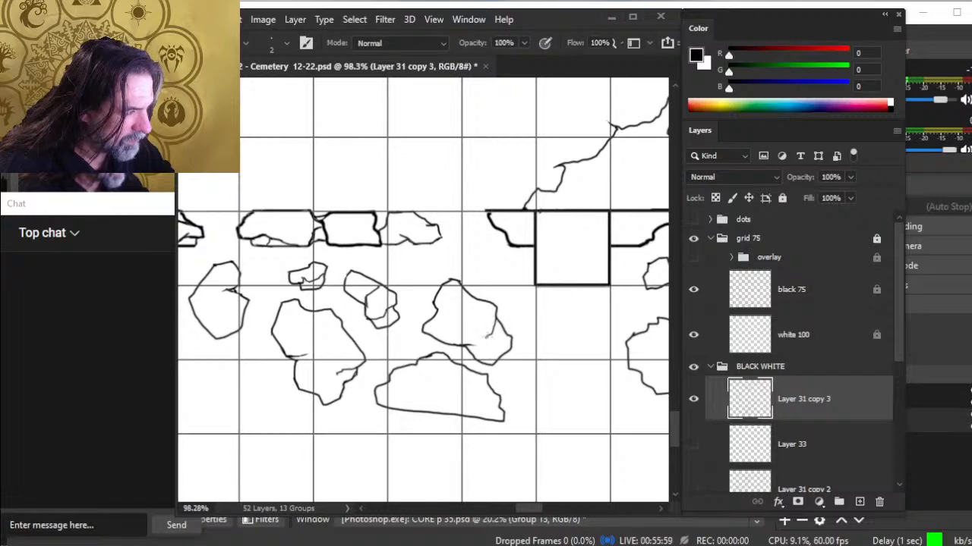
key("e")
left_click_drag(482, 334, 487, 337)
key("b")
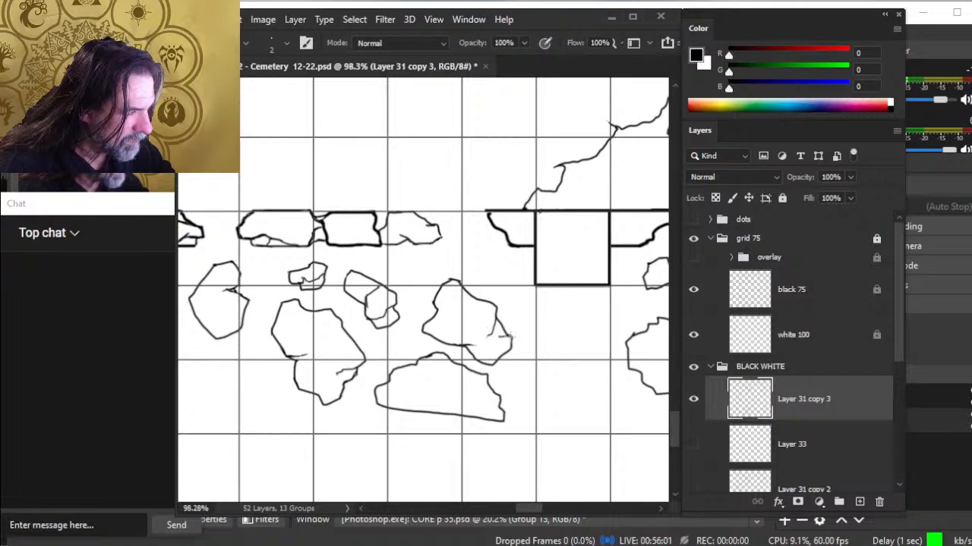
key("e")
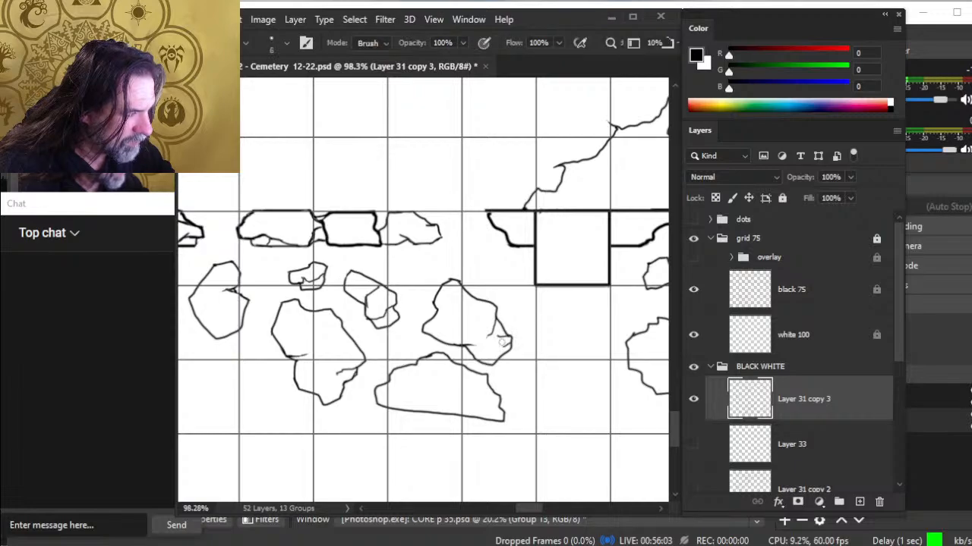
key("b")
key("e")
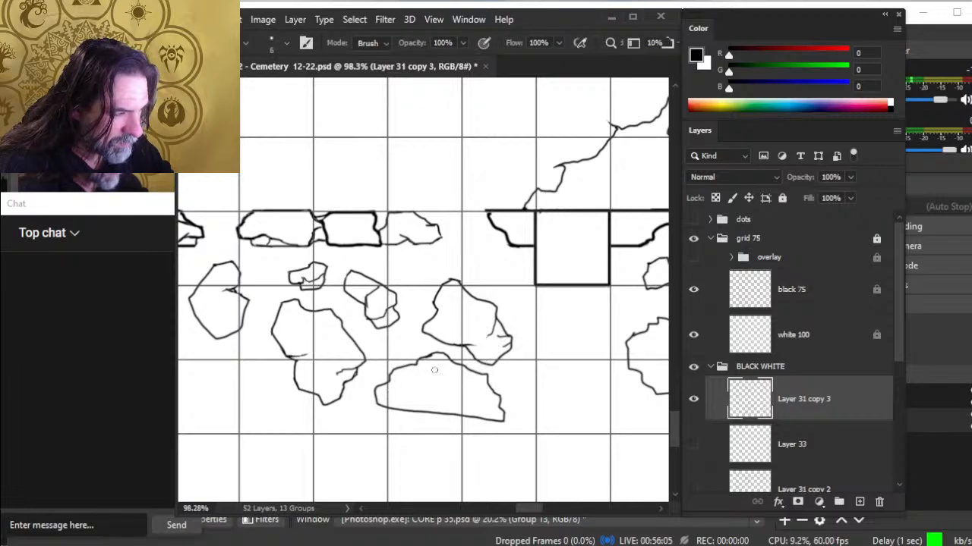
Draw a ledge line just inside the upper-left edge of the wide flat-bottomed rock and clean up where it meets the outline
key("b")
key("e")
mouse_move(422, 358)
left_mouse_down()
mouse_move(439, 360)
mouse_move(422, 357)
left_mouse_up()
key("b")
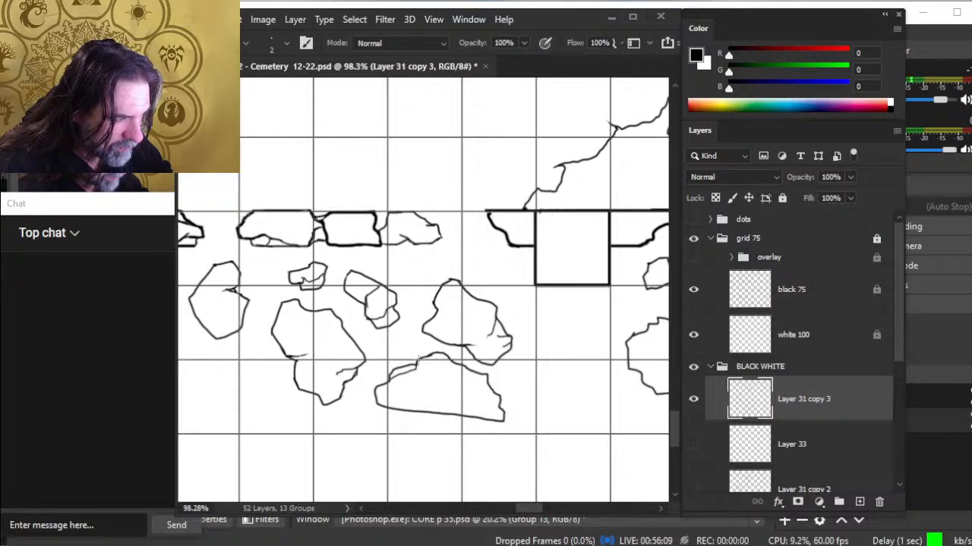
Redraw the wide rock's upper-right edge with a second ledge line and add a crack inward from its lower-right side
key("e")
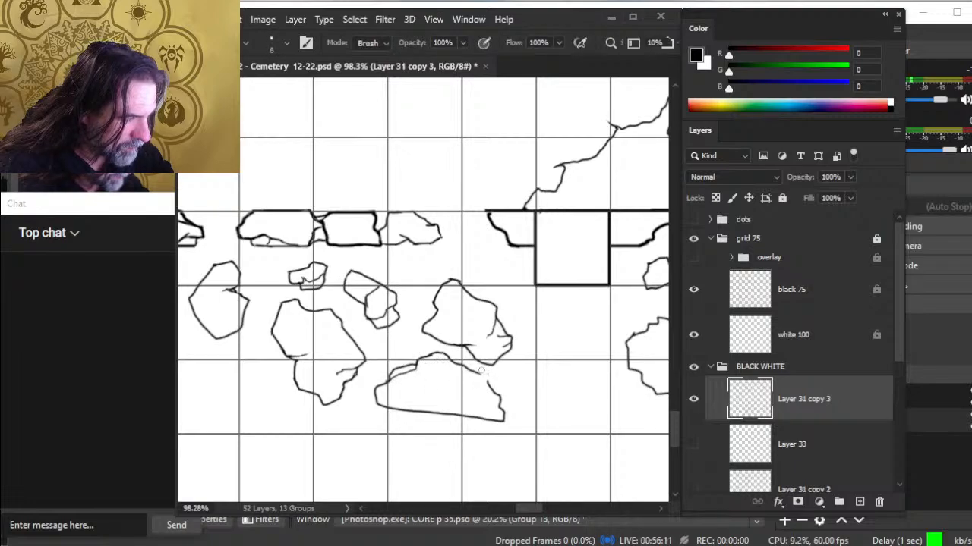
key("b")
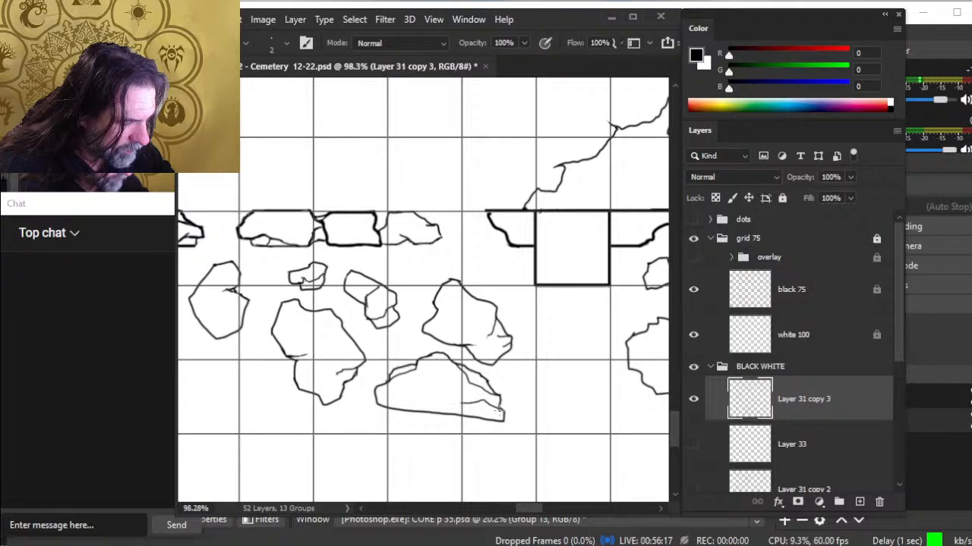
key("e")
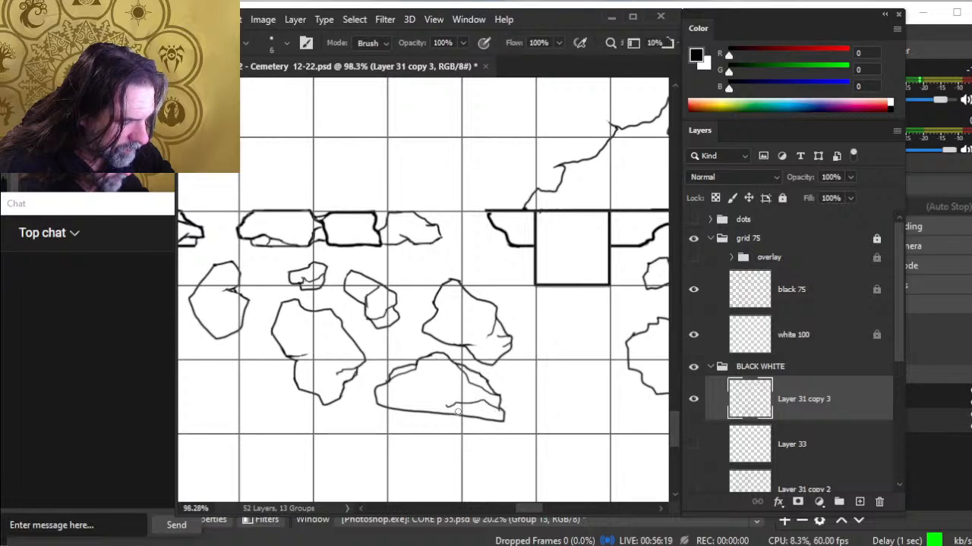
Add a short crack line across the left half of the rounded rock below the broken wall stub
key("space")
key("ctrl+space")
left_click_drag(515, 389, 420, 380)
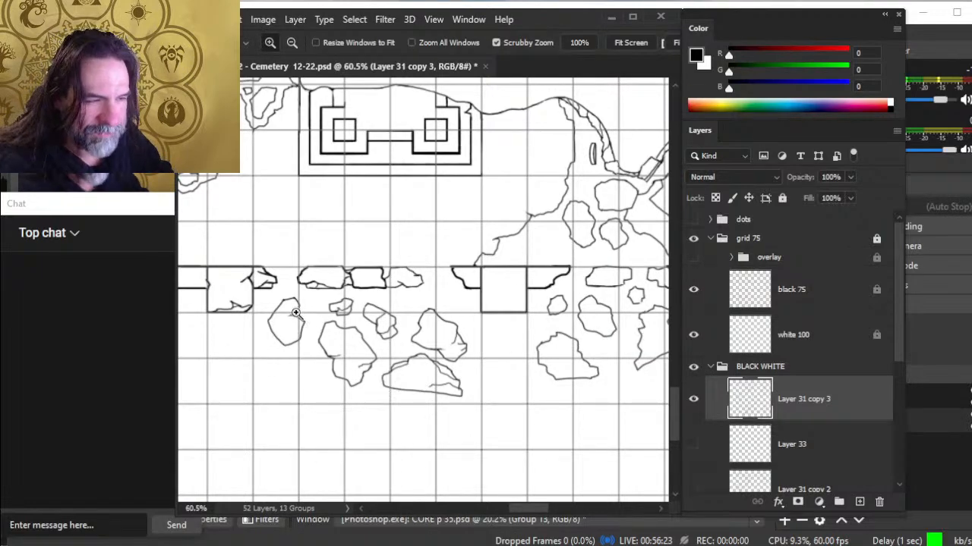
key("b")
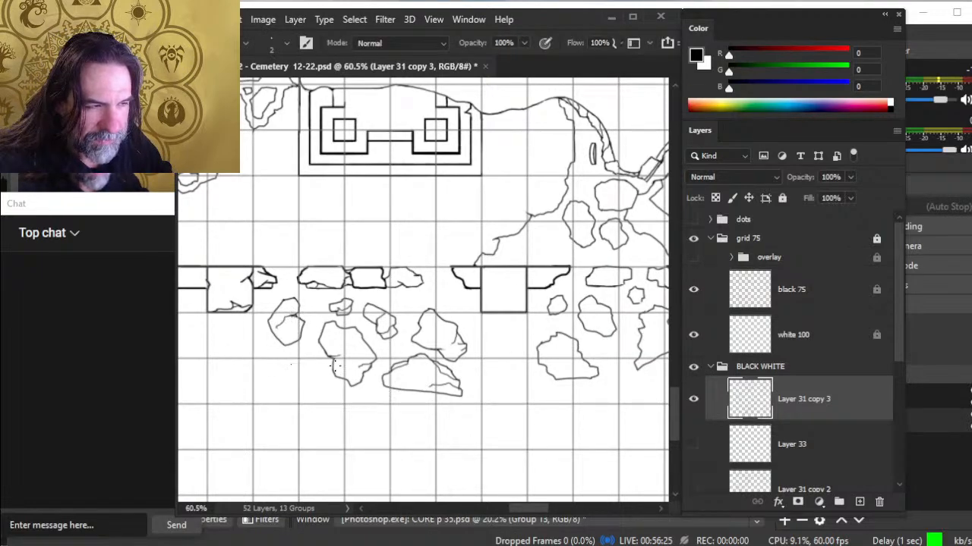
key("e")
Erase and redraw the top of the large rock at the lower right of the central pillar with a smoother outline
key("space")
left_click_drag(501, 345, 393, 330)
key("ctrl+space")
left_click_drag(452, 322, 496, 365)
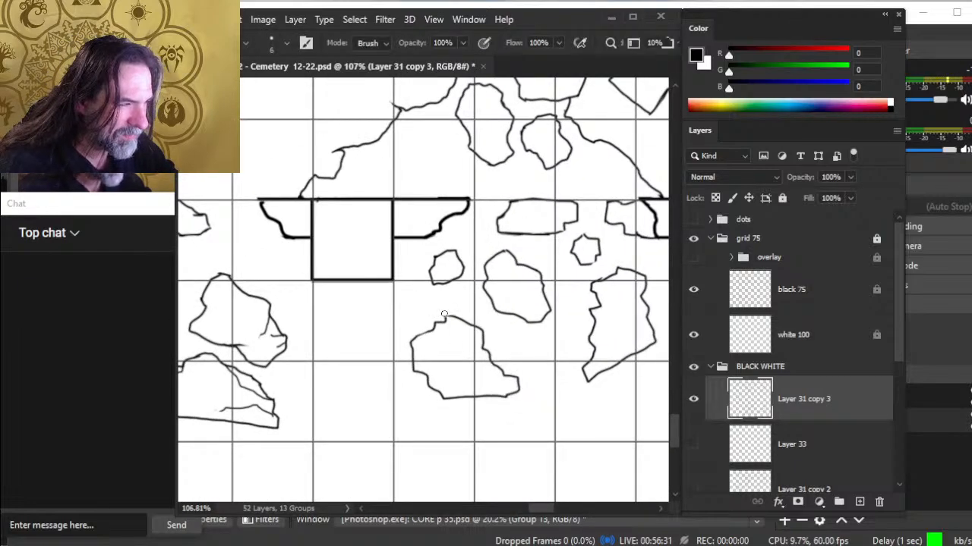
key("b")
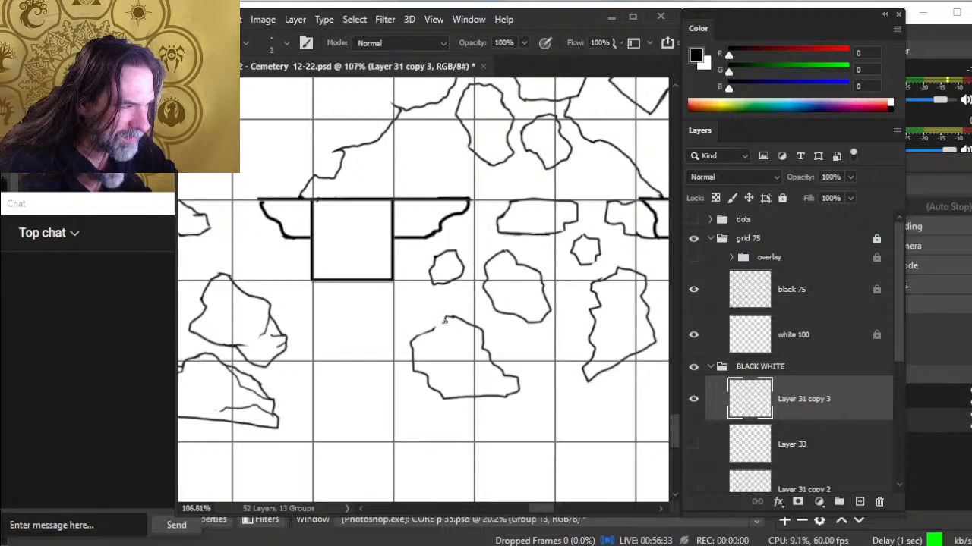
key("e")
left_click_drag(441, 322, 457, 317)
key("b")
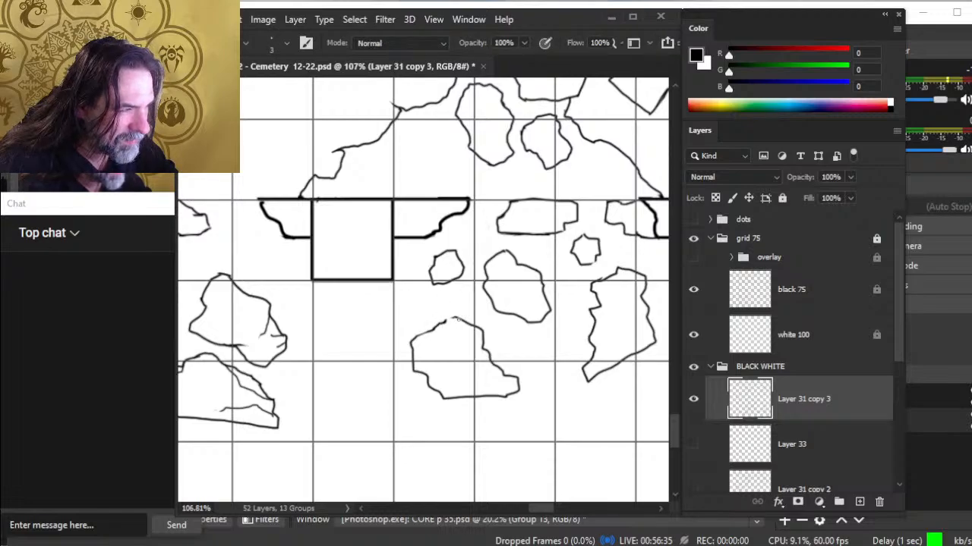
key("e")
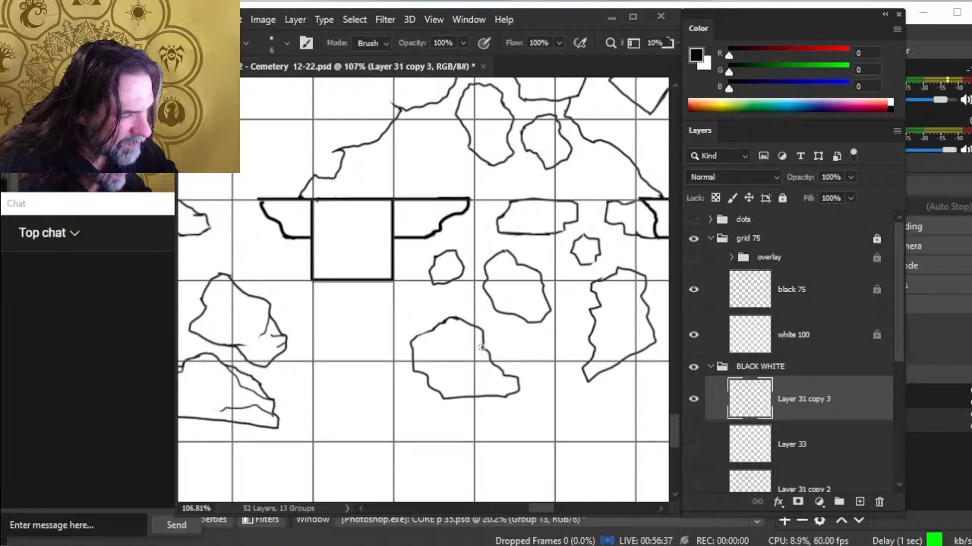
Reshape the right-hand notch of that large rock and draw short cracks inward from the notch and the upper-left edge
key("b")
left_click_drag(481, 348, 490, 359)
key("e")
key("b")
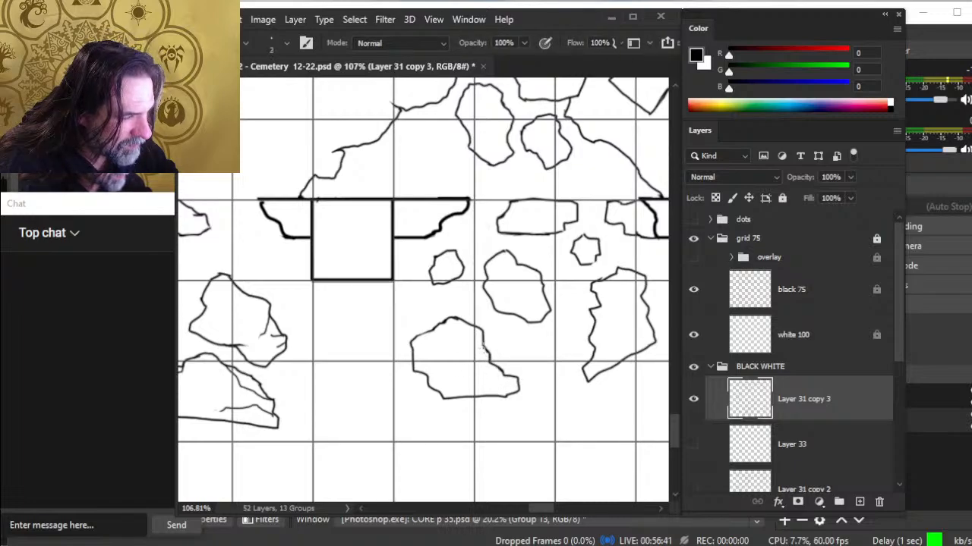
mouse_move(483, 344)
left_mouse_down()
mouse_move(478, 362)
mouse_move(479, 346)
left_mouse_up()
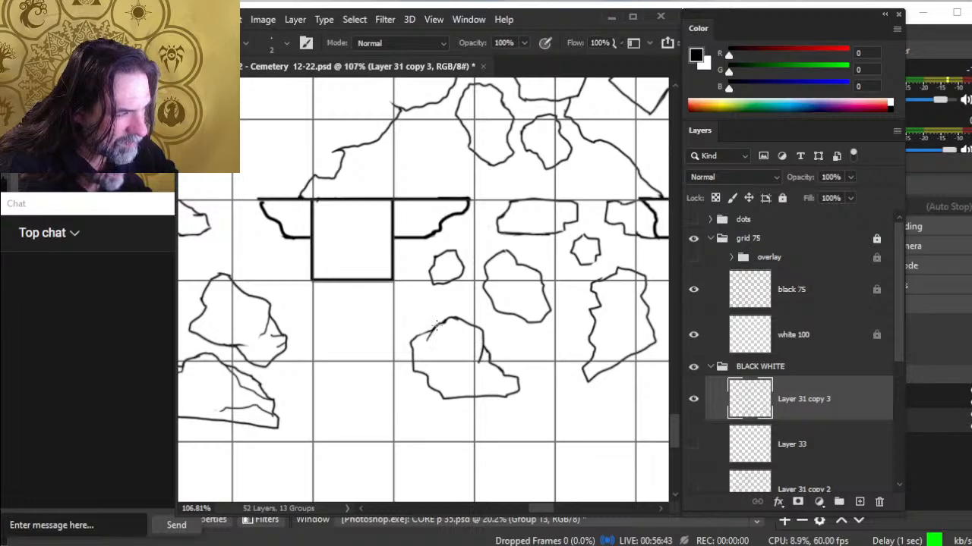
Refine the large rock's upper-left crack and draw short cracks inward from its lower-left notches
key("e")
key("b")
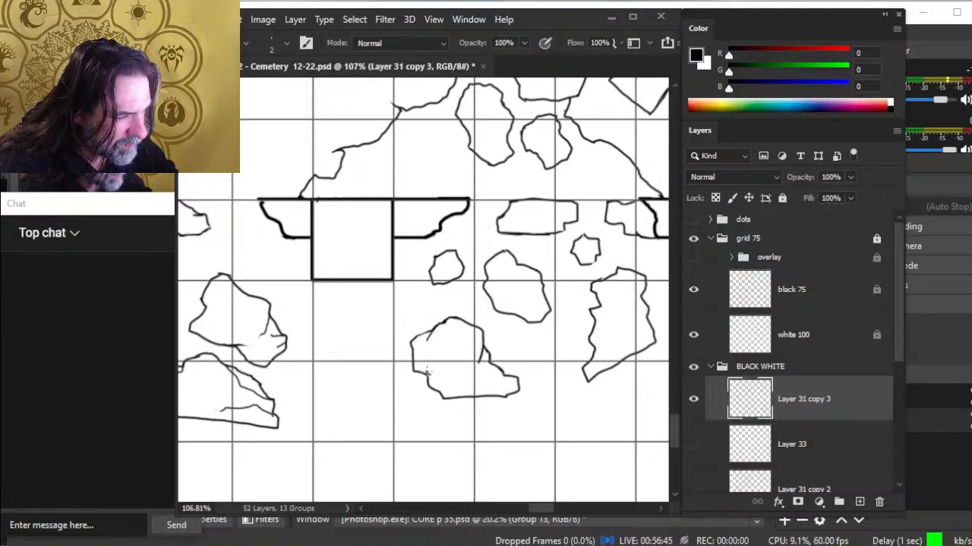
key("e")
key("b")
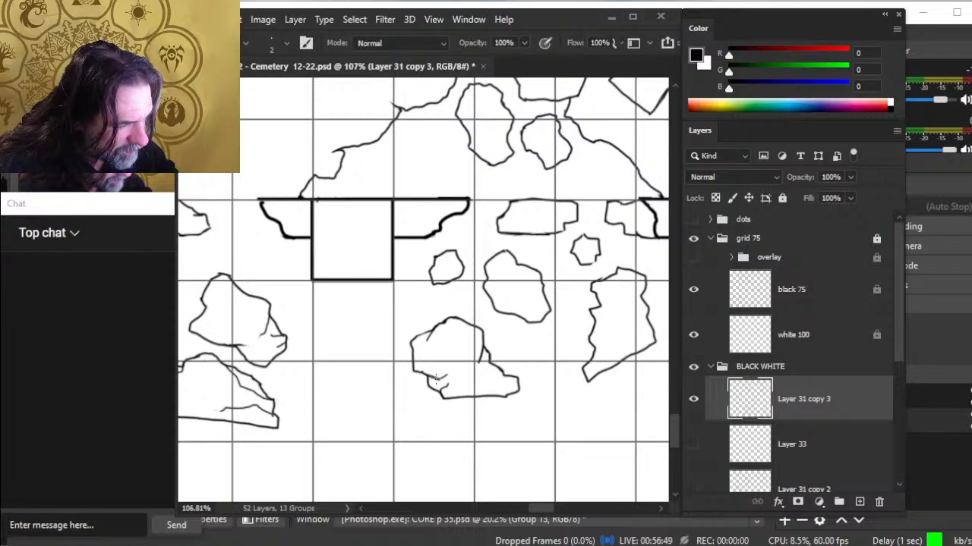
Clean up the large rock's lower-left crack and draw short cracks inward from its lower-right edge
key("e")
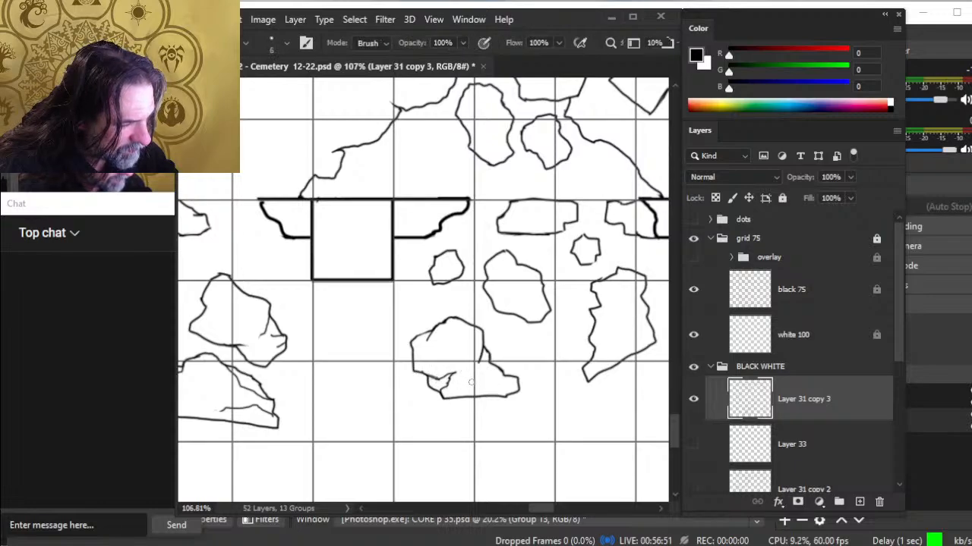
key("b")
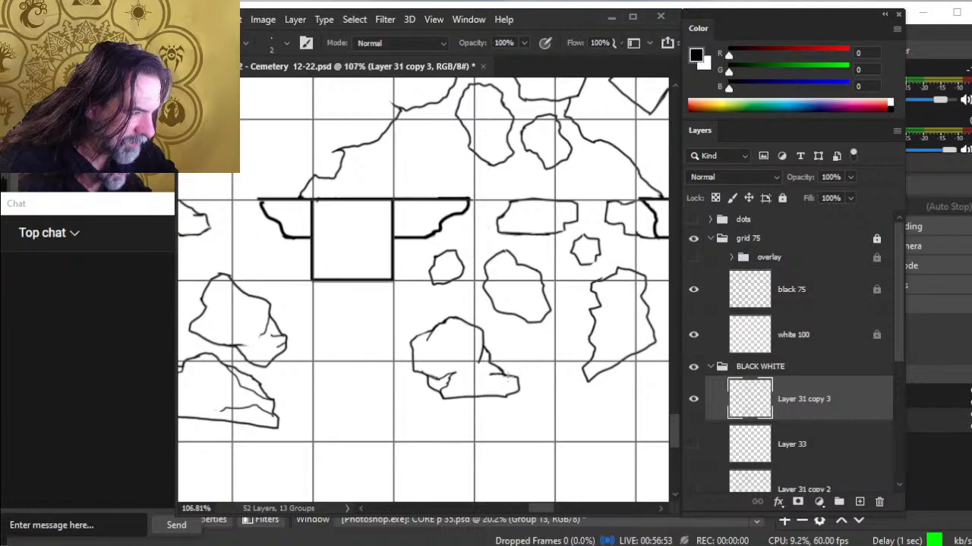
key("e")
left_click_drag(504, 376, 491, 381)
key("b")
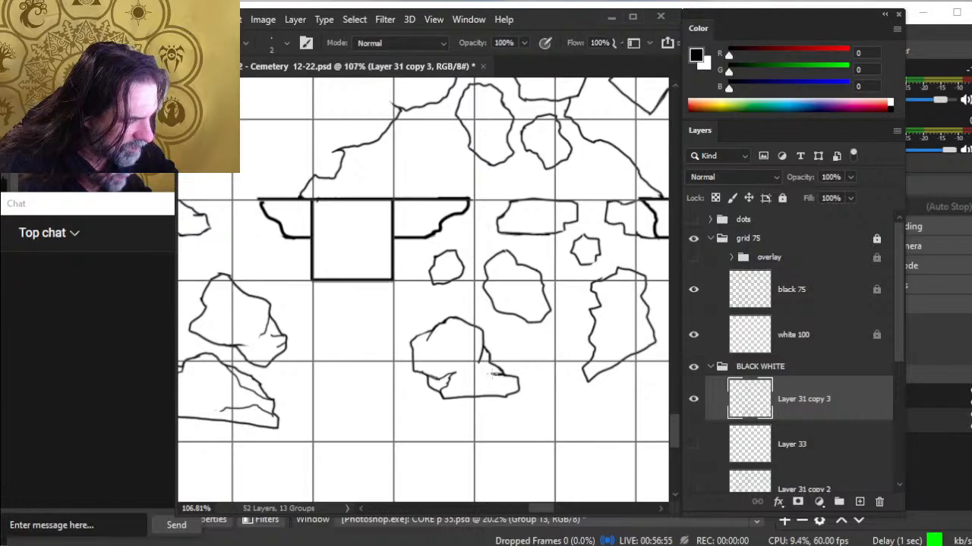
key("e")
left_click_drag(506, 396, 491, 388)
key("e")
key("b")
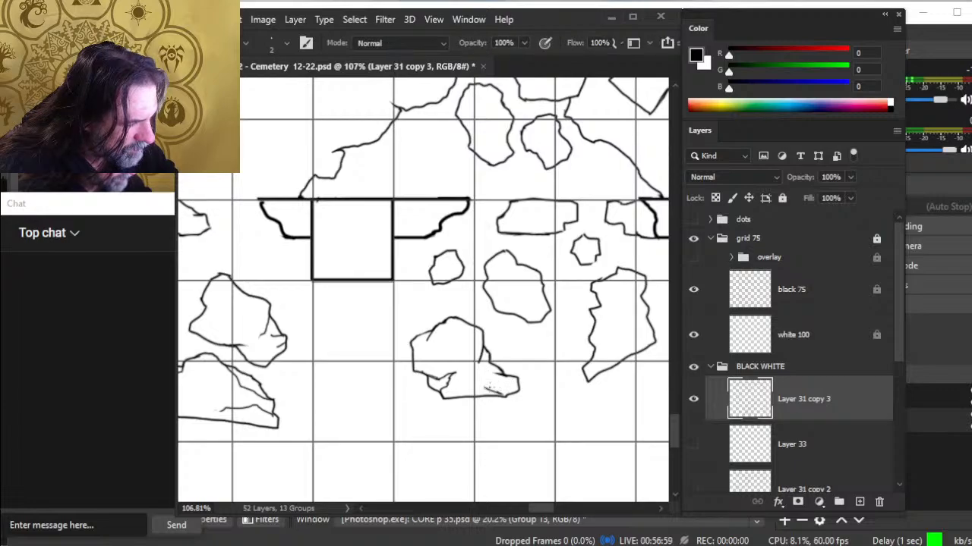
Draw a thin crack across the large rock's base, linking the lower-left crack to the lower-right edge
key("e")
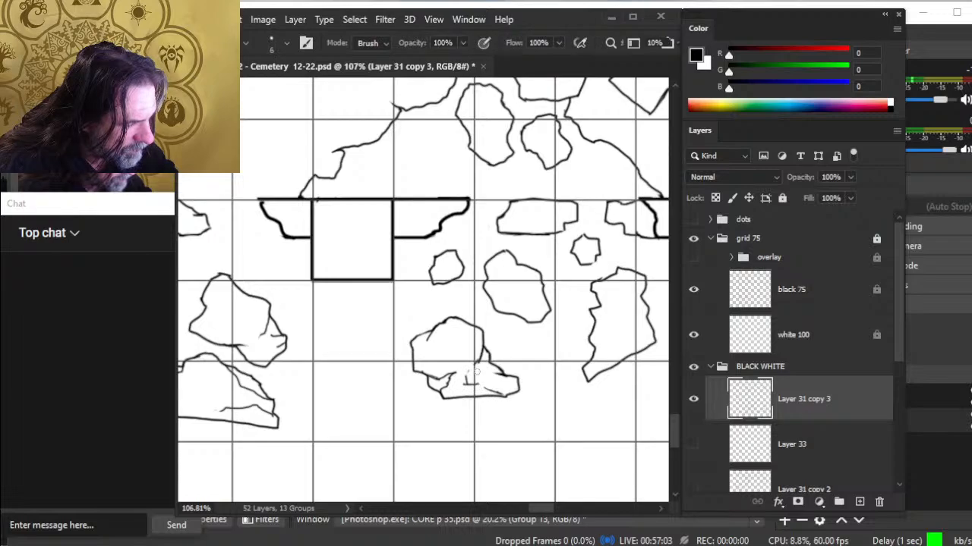
key("b")
left_click_drag(468, 381, 489, 393)
key("e")
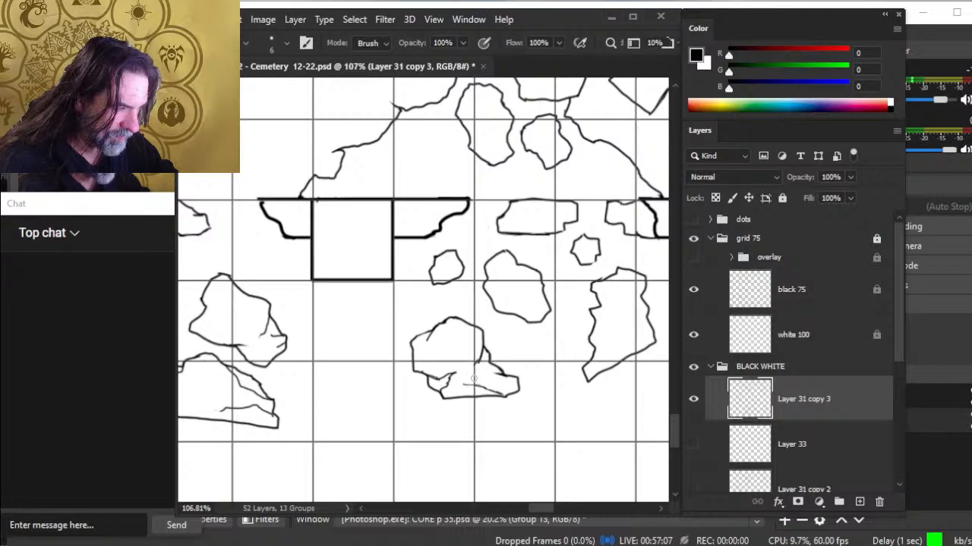
key("b")
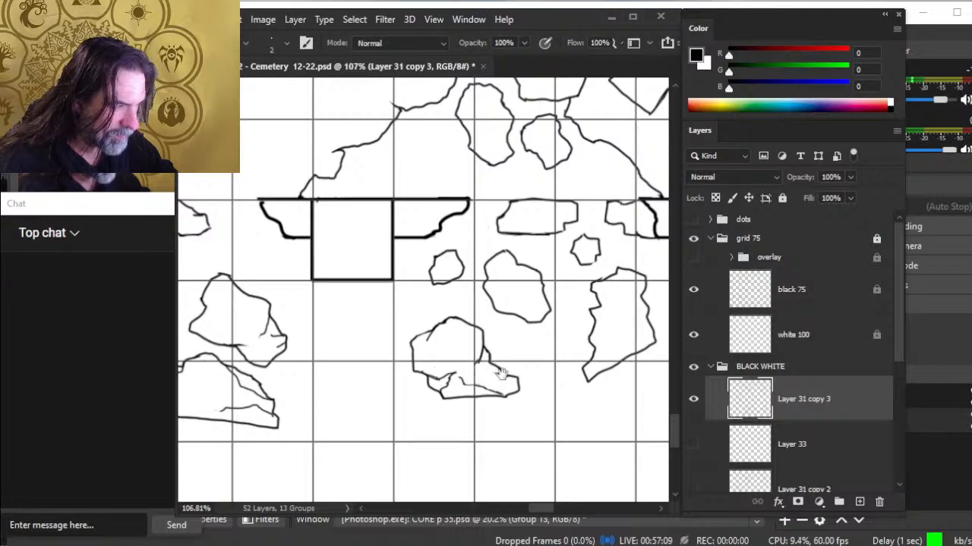
Add a short inner crack along the left side of the small rock just right of the central pillar
left_click_drag(503, 374, 423, 385)
key("e")
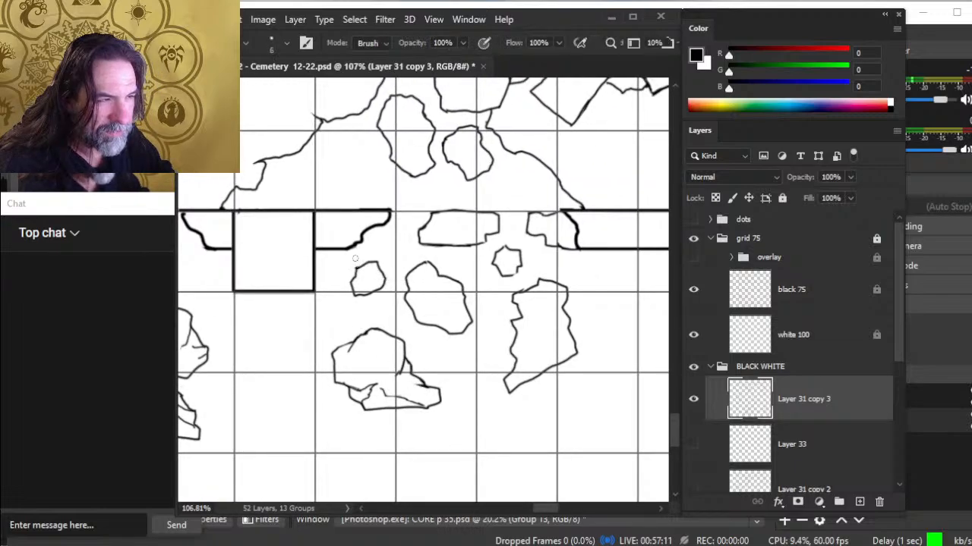
key("z")
key("b")
mouse_move(355, 279)
left_mouse_down()
mouse_move(366, 281)
mouse_move(357, 286)
left_mouse_up()
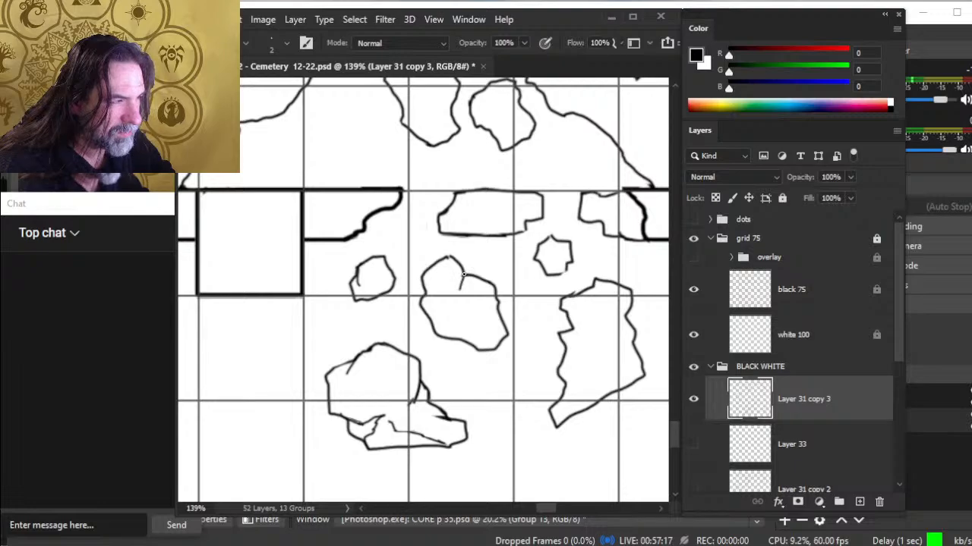
Draw cracks through the two-lobed middle rock, running down from its top notch and across its lower body
mouse_move(460, 293)
left_mouse_down()
mouse_move(428, 302)
mouse_move(431, 316)
mouse_move(448, 296)
mouse_move(440, 304)
mouse_move(496, 300)
mouse_move(488, 318)
mouse_move(447, 329)
left_mouse_up()
key("e")
key("b")
key("e")
key("b")
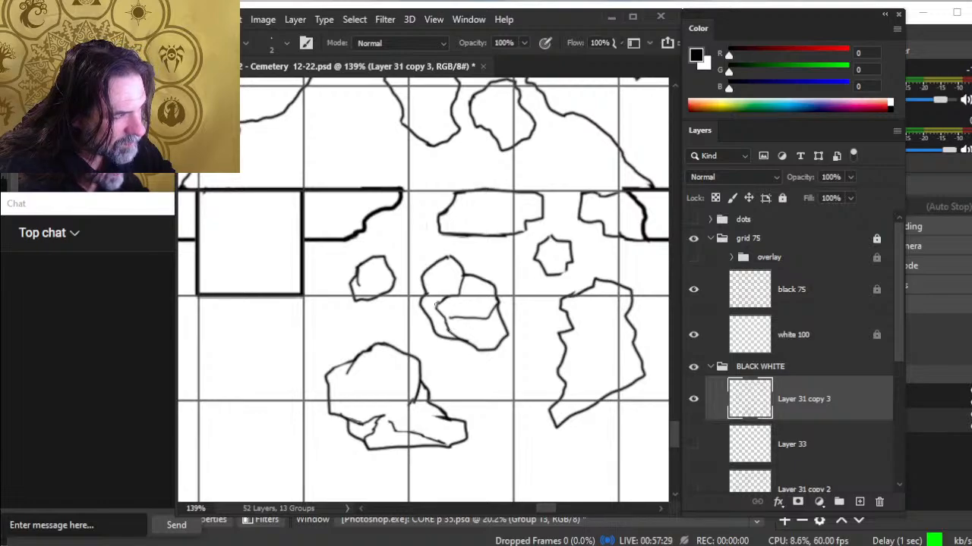
Erase and redraw the crack junction where the middle rock's upper-left lobe meets its lower body
key("e")
left_click_drag(450, 320, 446, 317)
key("b")
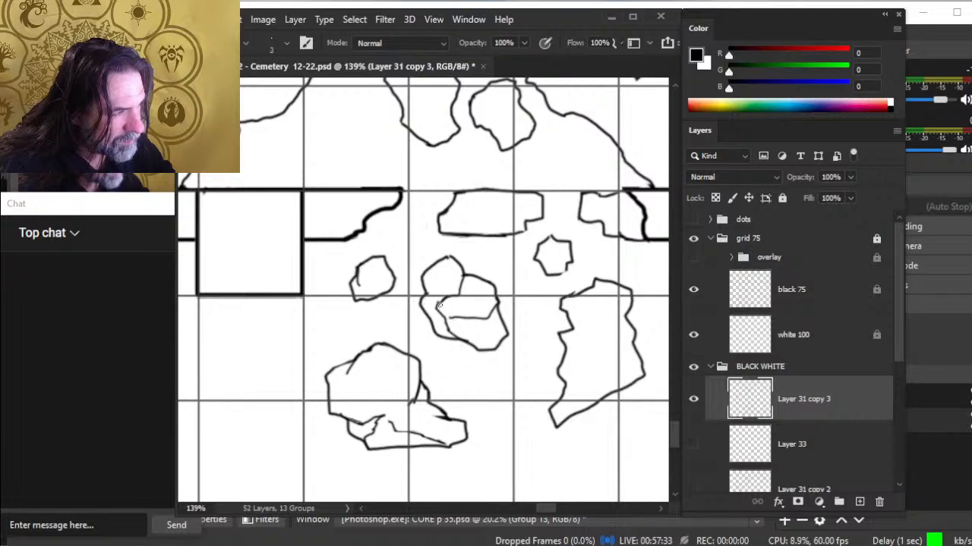
key("e")
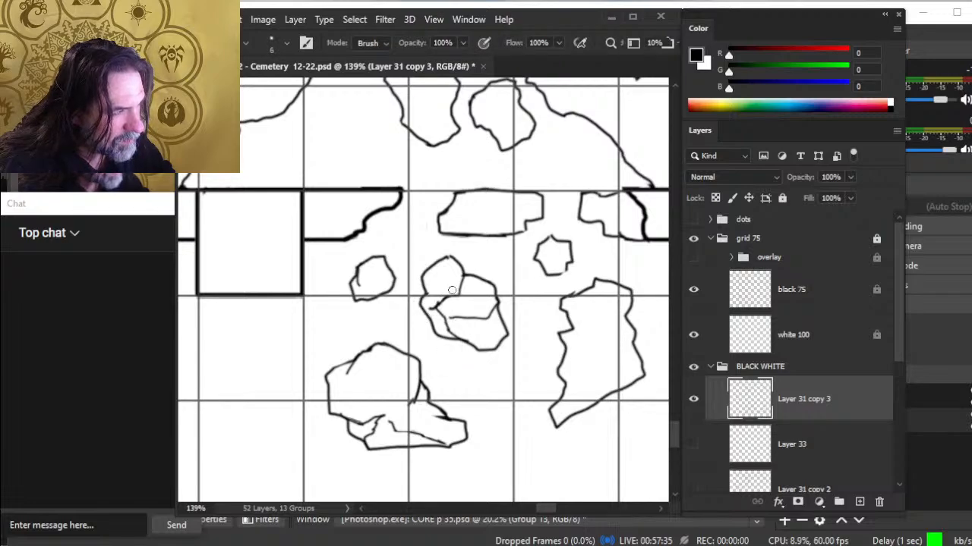
key("b")
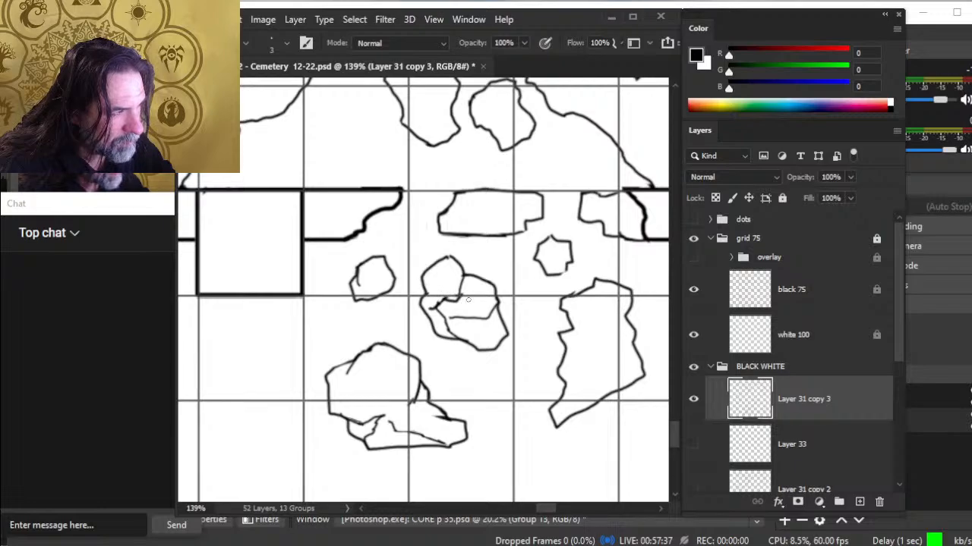
key("e")
key("b")
key("e")
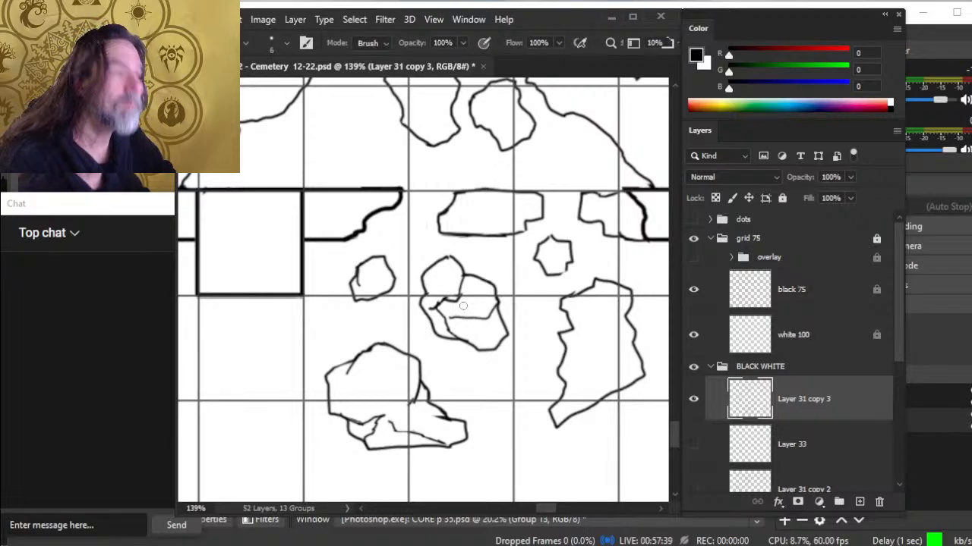
key("b")
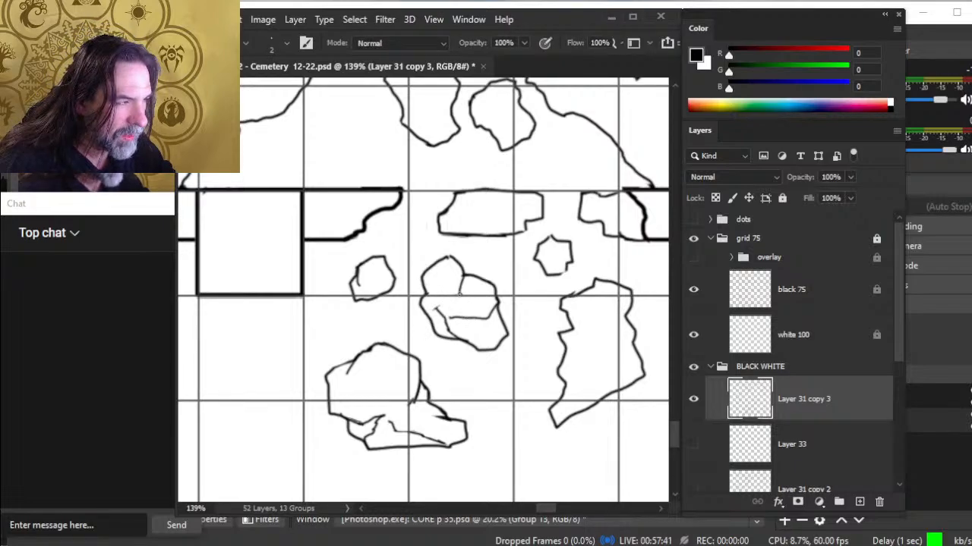
key("e")
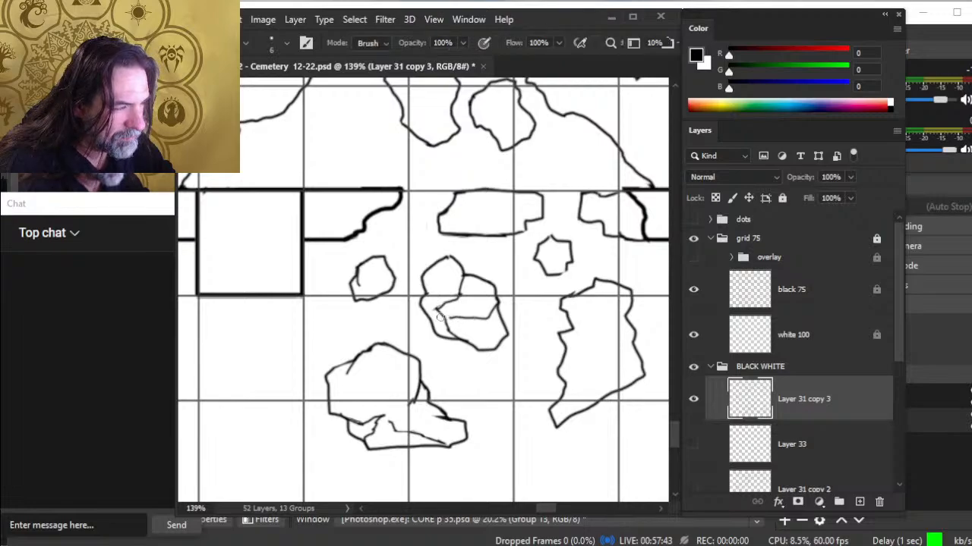
Break up the middle rock's long inner lines, leaving short cracks from the notch, left edge, right edge and bottom
mouse_move(442, 317)
left_mouse_down()
mouse_move(464, 333)
mouse_move(441, 324)
mouse_move(461, 332)
mouse_move(447, 330)
mouse_move(472, 329)
mouse_move(463, 328)
mouse_move(486, 348)
mouse_move(465, 336)
mouse_move(462, 293)
mouse_move(453, 317)
mouse_move(426, 292)
mouse_move(435, 288)
mouse_move(448, 314)
mouse_move(462, 280)
mouse_move(469, 297)
mouse_move(495, 294)
mouse_move(450, 311)
mouse_move(487, 300)
mouse_move(463, 305)
mouse_move(457, 331)
mouse_move(453, 322)
mouse_move(471, 338)
left_mouse_up()
key("b")
key("ctrl+z")
key("e")
key("b")
key("e")
key("b")
key("e")
key("b")
key("e")
key("b")
key("e")
key("b")
key("e")
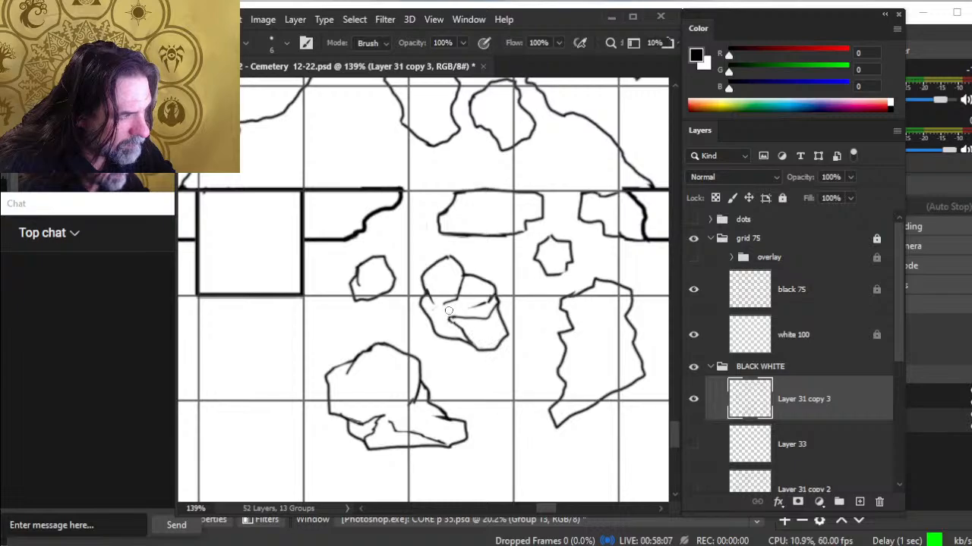
key("b")
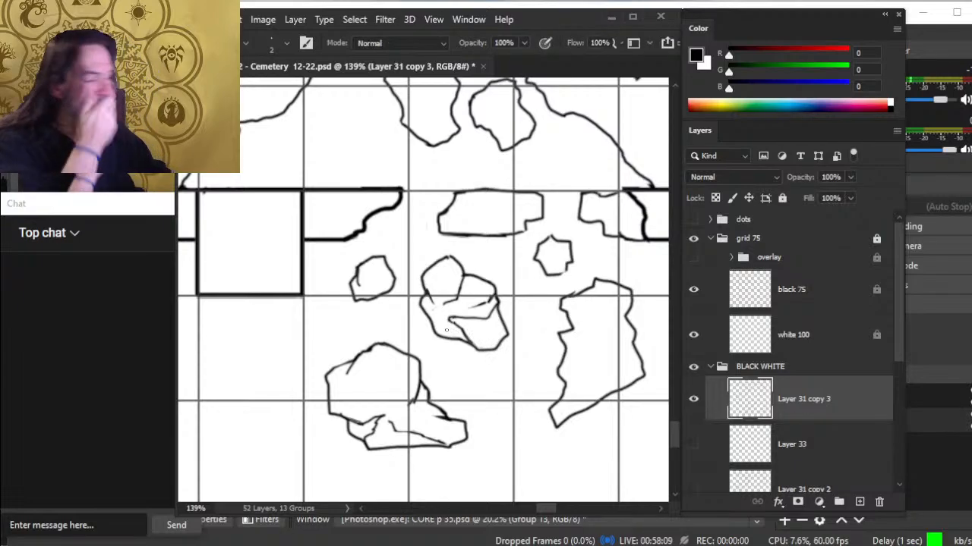
key("e")
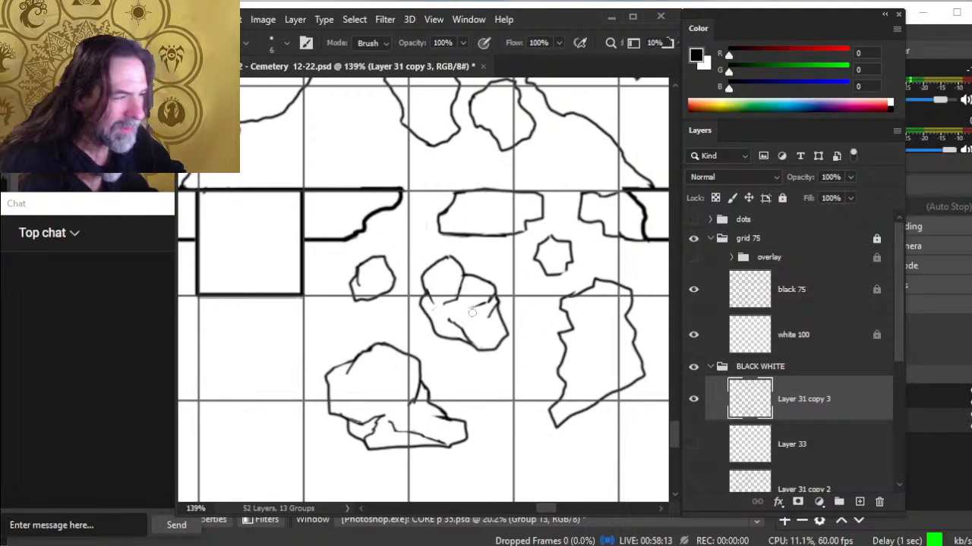
key("b")
Erase the jagged upper-left corner of the tall rock below the broken wall and redraw it farther inward
key("z")
left_click_drag(490, 333, 463, 337)
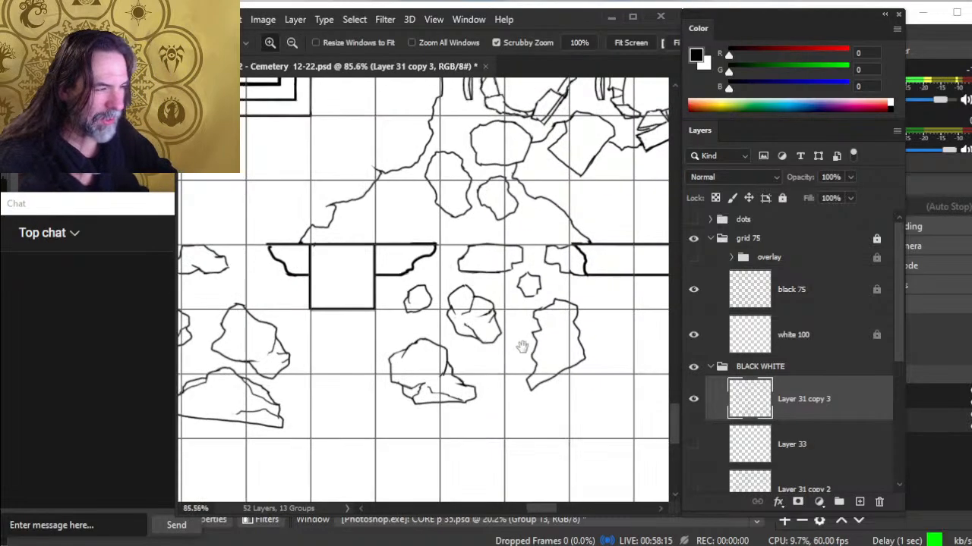
left_click_drag(523, 347, 410, 321)
key("e")
key("b")
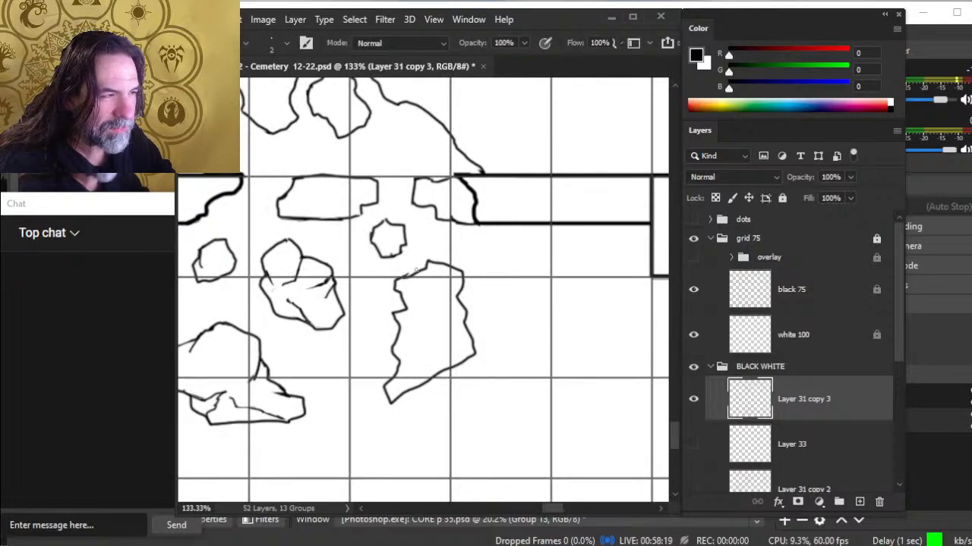
key("e")
mouse_move(416, 271)
left_mouse_down()
mouse_move(397, 286)
mouse_move(403, 304)
mouse_move(406, 279)
mouse_move(403, 296)
left_mouse_up()
key("b")
key("e")
key("b")
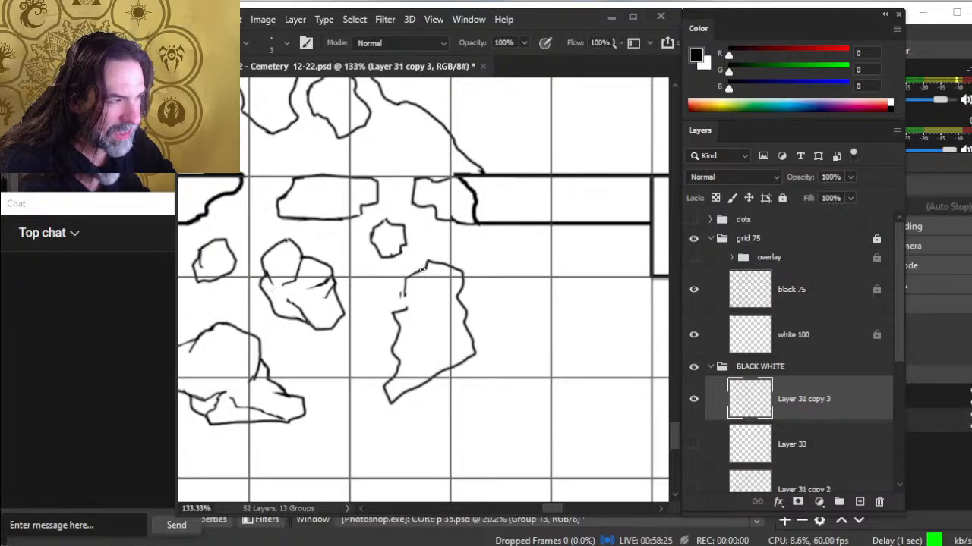
Redraw the tall rock's upper-left side as a smoother continuous edge with a slightly thickened lower part
mouse_move(408, 280)
left_mouse_down()
mouse_move(405, 310)
mouse_move(394, 318)
mouse_move(399, 293)
mouse_move(403, 339)
left_mouse_up()
key("e")
key("b")
key("e")
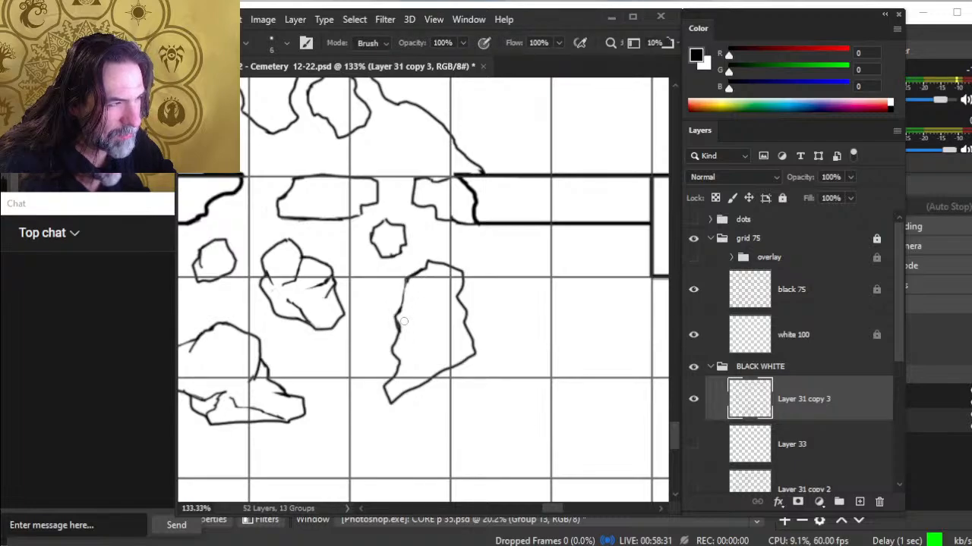
key("b")
left_click_drag(406, 278, 398, 312)
key("e")
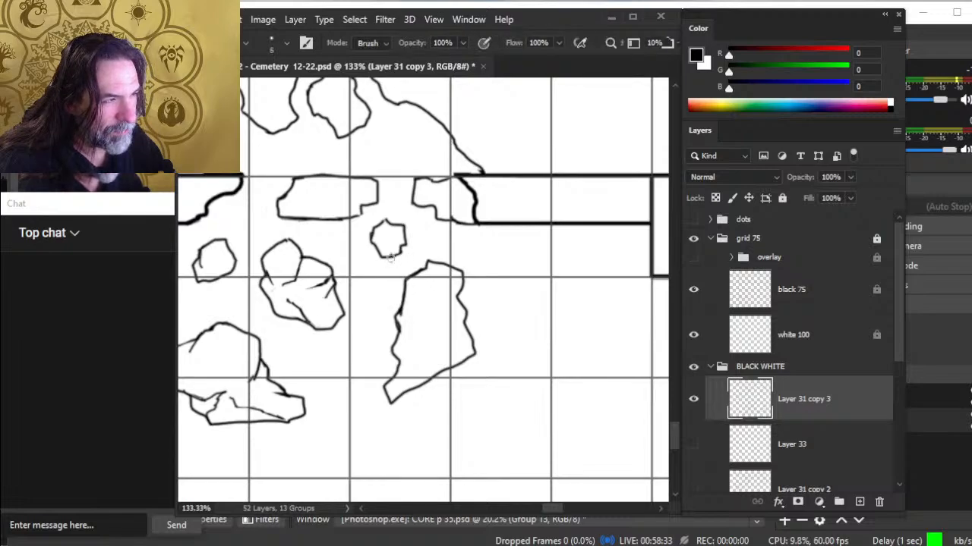
Tidy the bottom edge of the small rock above the tall rock
key("b")
left_click_drag(402, 256, 393, 256)
key("e")
key("b")
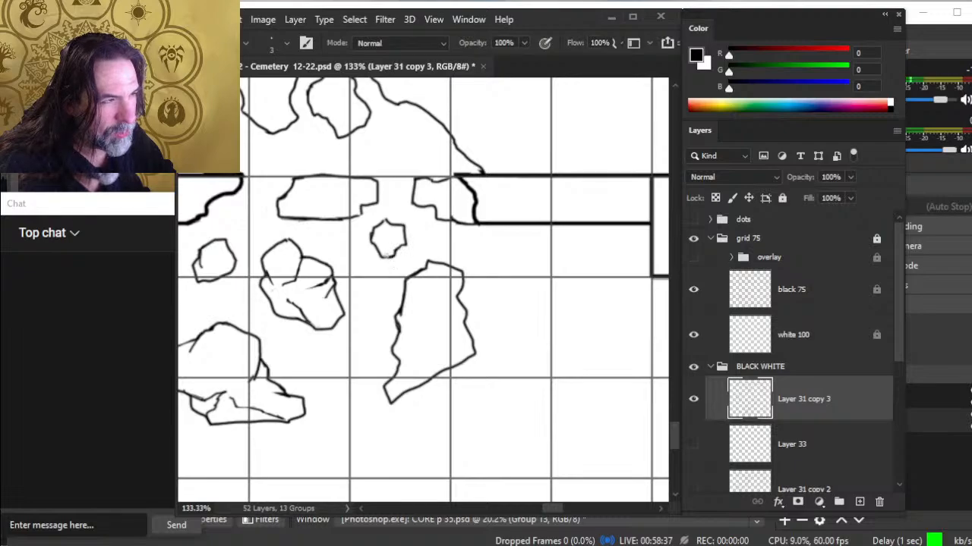
Draw a jagged crack down through the broken block beside the left end of the right-hand wall
key("e")
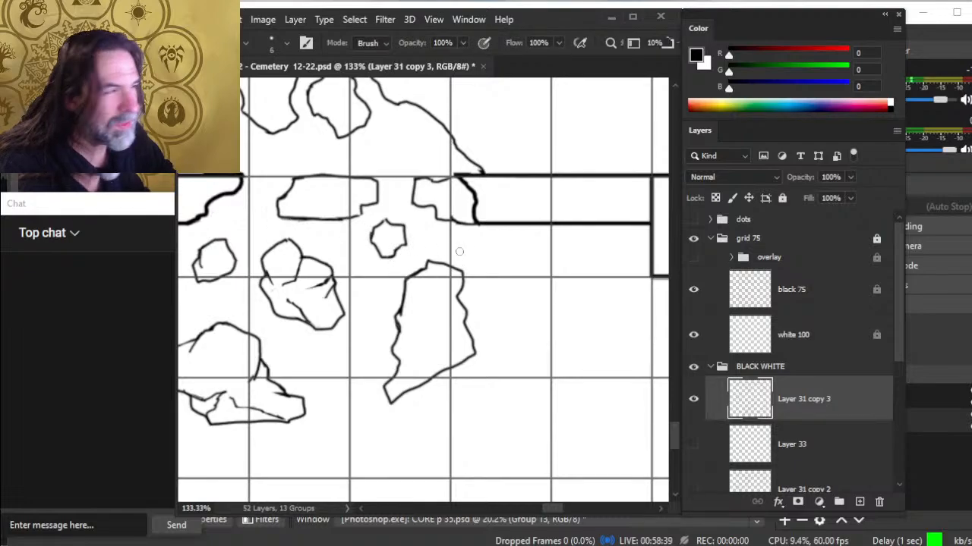
key("b")
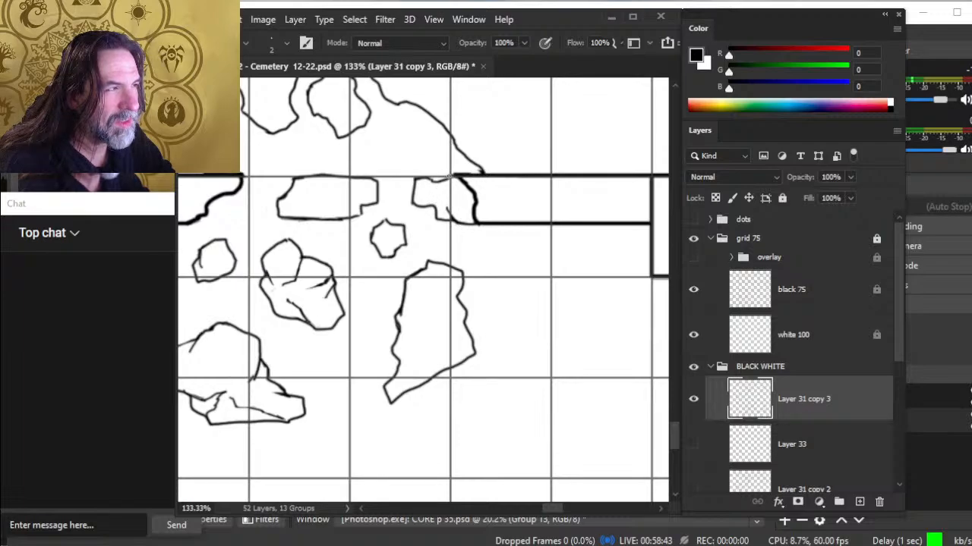
left_click_drag(449, 177, 436, 182)
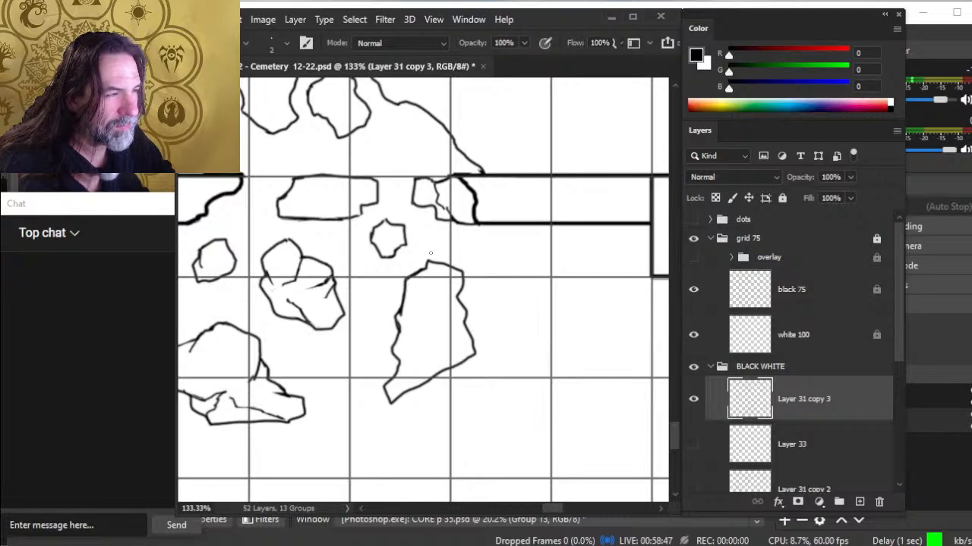
Smooth the tall rock's top outline by erasing and redrawing its peak and upper-left slope
key("e")
key("b")
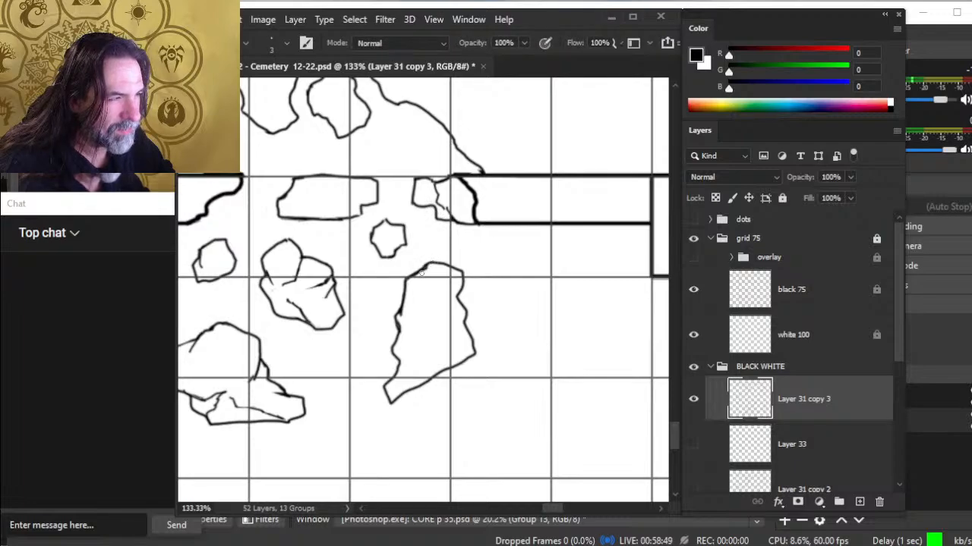
key("e")
key("b")
key("e")
left_click_drag(426, 265, 407, 281)
key("b")
key("e")
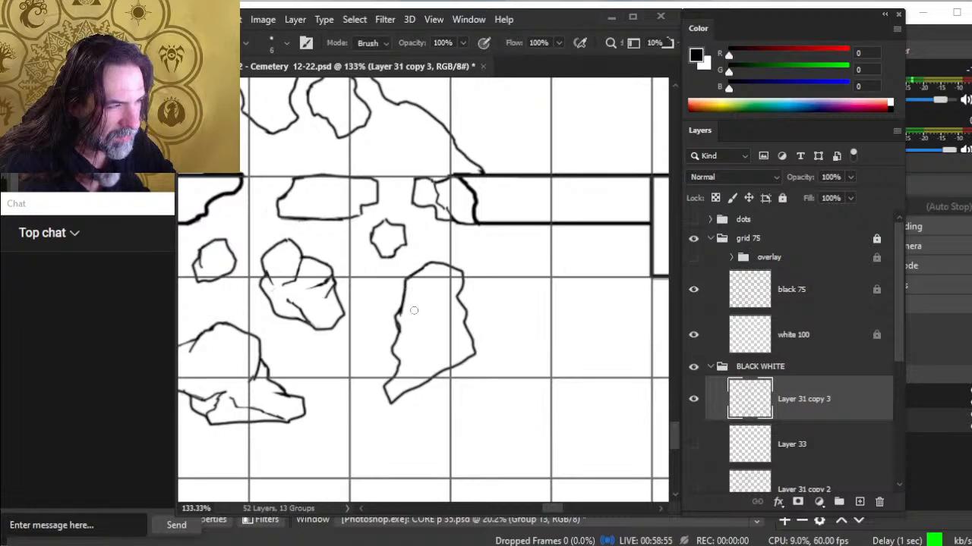
key("b")
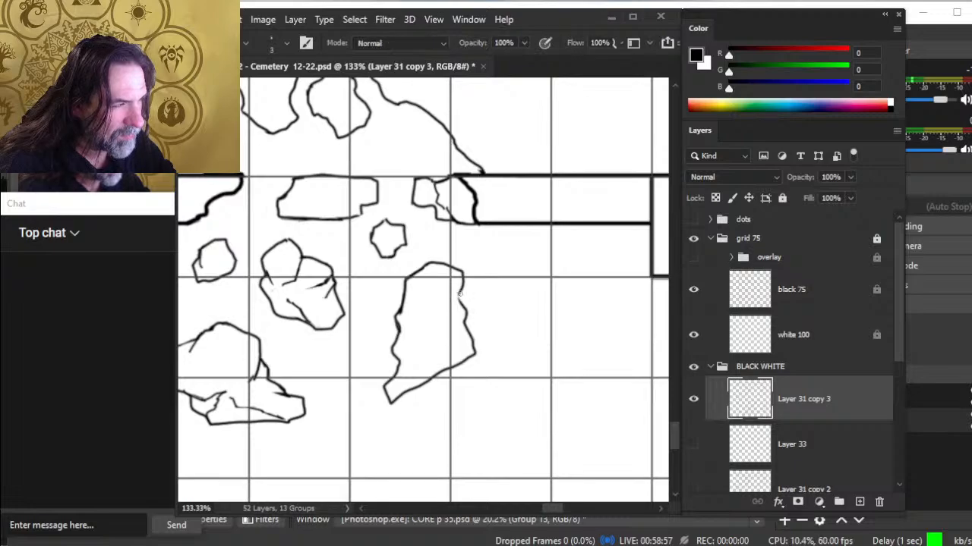
Redraw the jagged right edge of the tall rock with a smoother line
mouse_move(460, 285)
left_mouse_down()
mouse_move(456, 303)
mouse_move(473, 349)
left_mouse_up()
key("e")
key("b")
key("e")
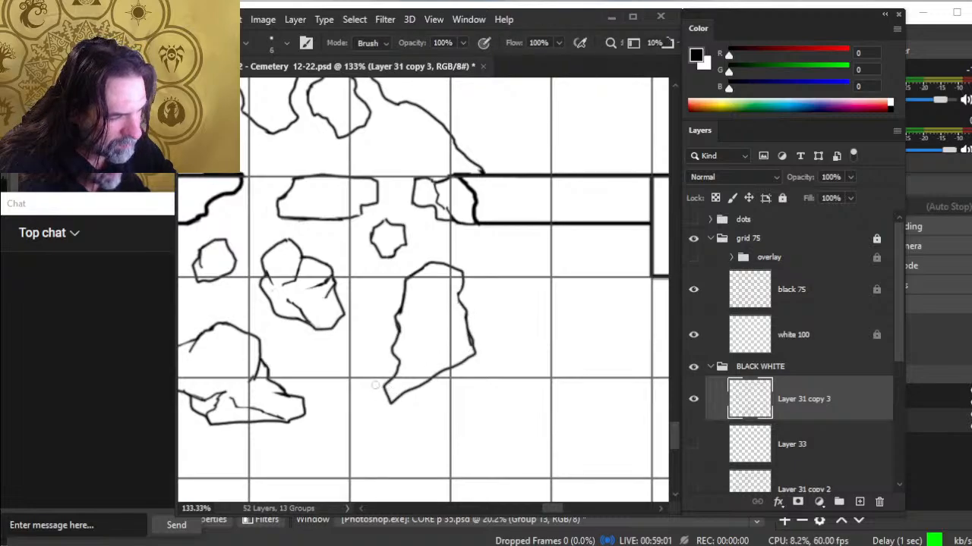
Erase the pointed lower-left tip of the tall rock and round off its lower-right corner
left_click_drag(384, 381, 398, 397)
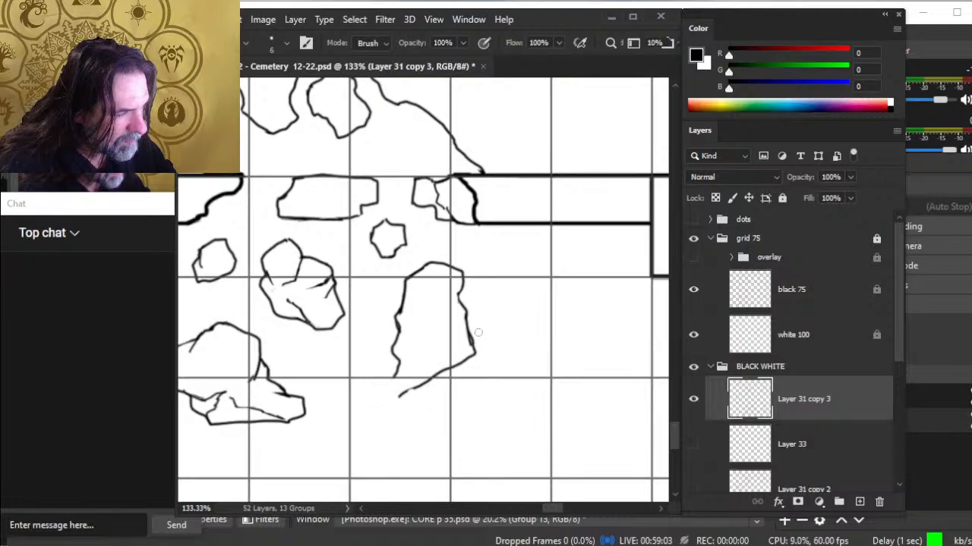
left_click_drag(476, 334, 458, 365)
key("b")
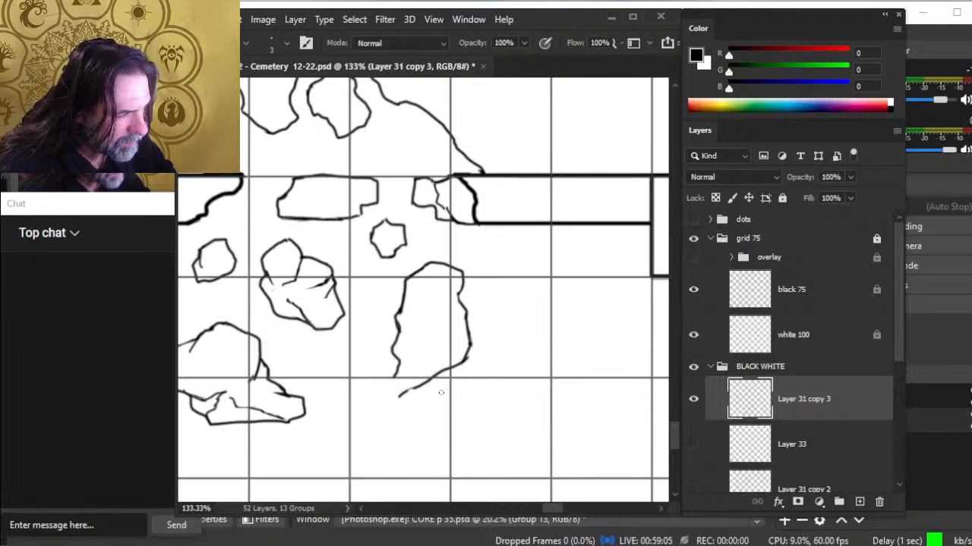
Redraw the tall rock's bottom edge with a small rounded foot at its lower-left corner
key("e")
mouse_move(399, 396)
left_mouse_down()
mouse_move(421, 384)
mouse_move(420, 397)
mouse_move(430, 384)
mouse_move(418, 383)
mouse_move(468, 365)
left_mouse_up()
key("b")
key("e")
key("b")
key("e")
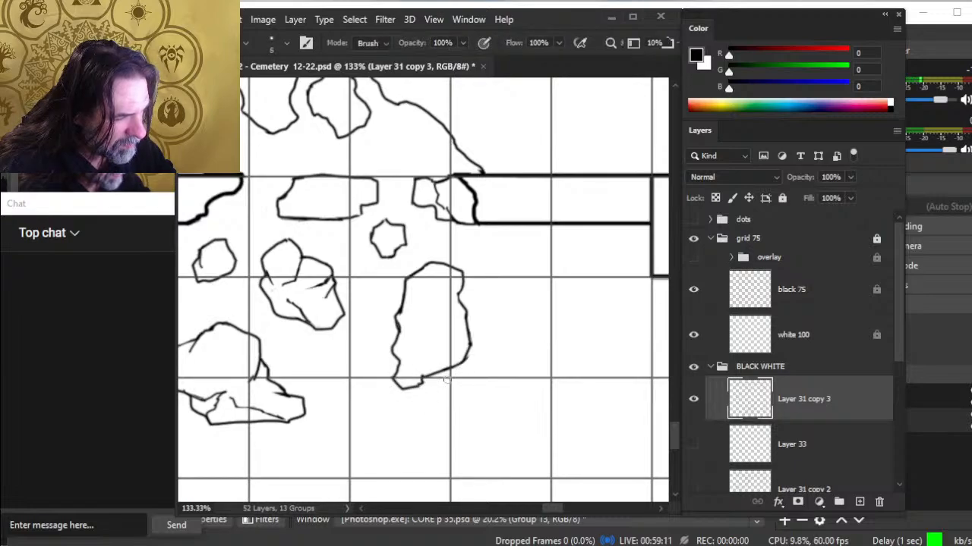
key("b")
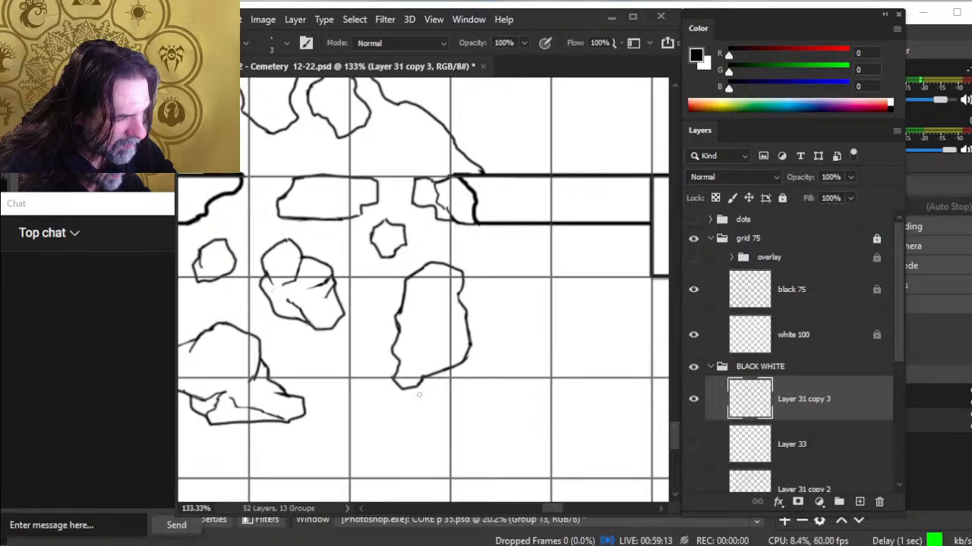
key("e")
Draw thin crack and facet lines inside the tall rock, near its top, left side and bottom edge
key("b")
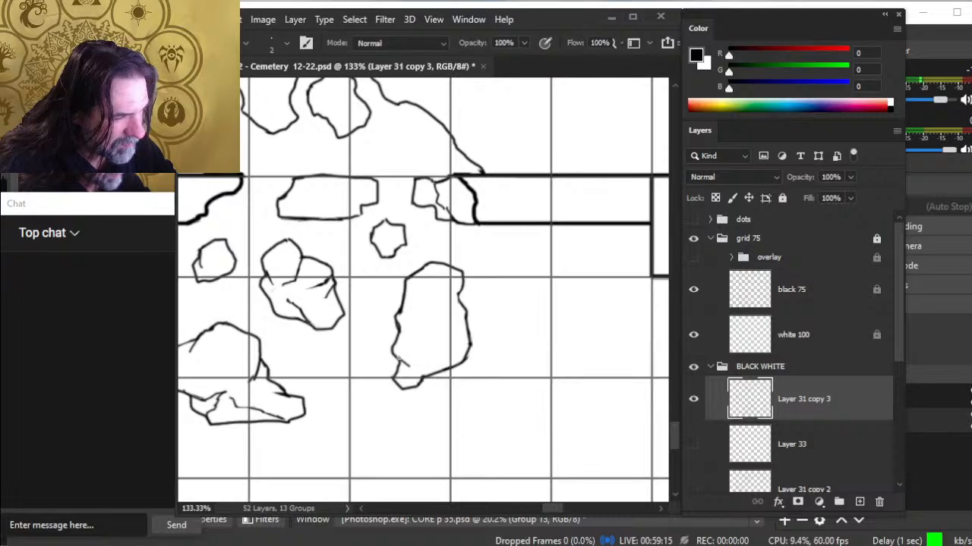
mouse_move(401, 314)
left_mouse_down()
mouse_move(421, 304)
mouse_move(399, 340)
mouse_move(399, 312)
mouse_move(457, 303)
left_mouse_up()
key("e")
key("b")
key("bracketright")
key("e")
key("b")
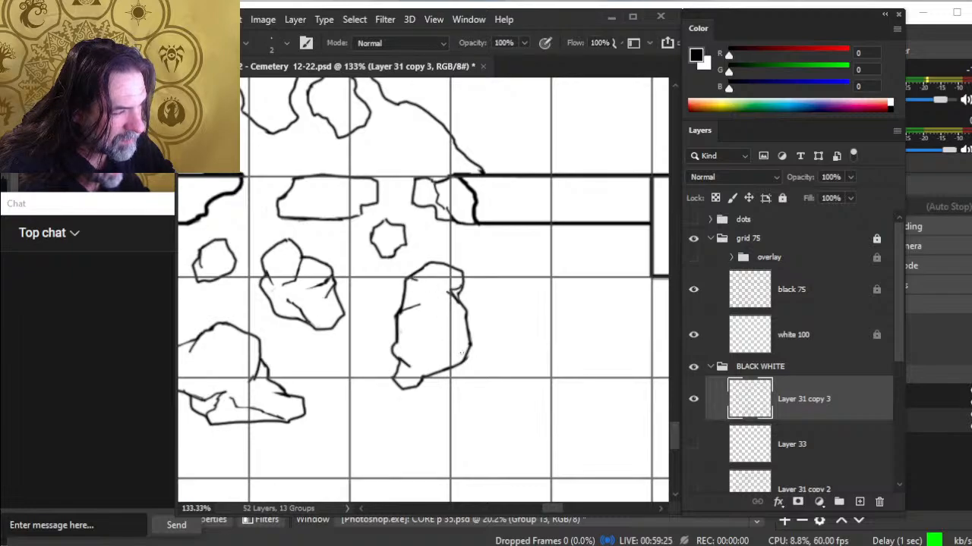
mouse_move(465, 347)
left_mouse_down()
mouse_move(438, 357)
mouse_move(427, 337)
mouse_move(417, 340)
left_mouse_up()
key("e")
Draw inner ledge lines along the lower and right sides of the flat block between the broken wall ends
key("z")
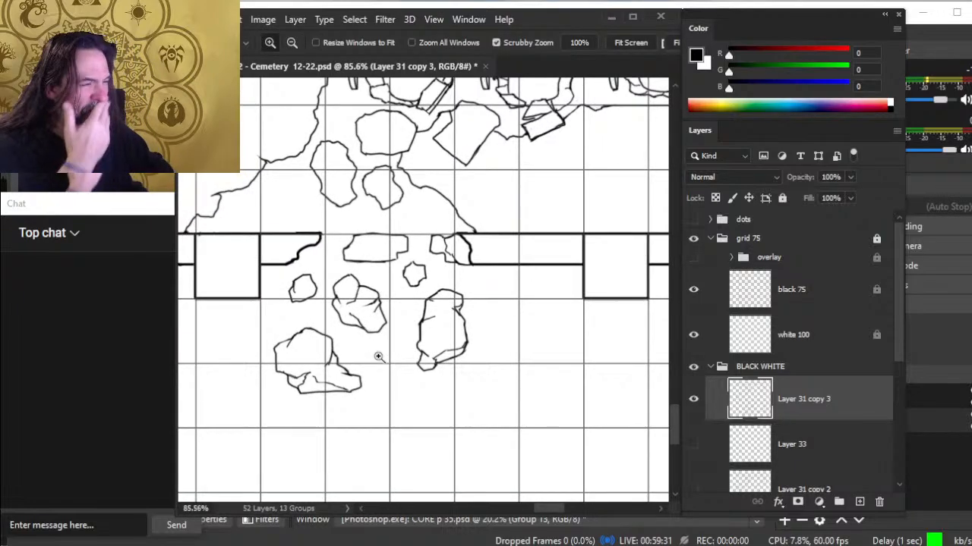
left_click_drag(373, 251, 415, 261)
key("b")
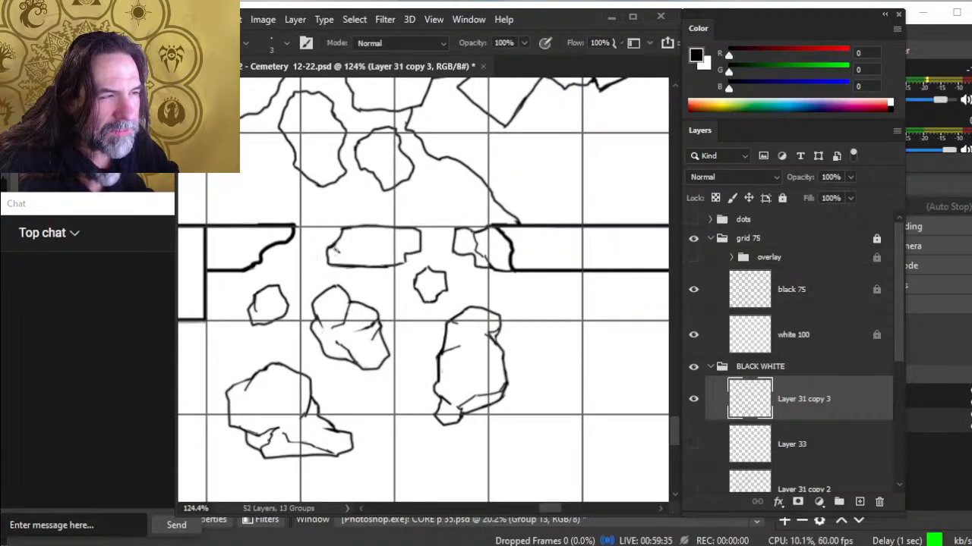
left_click_drag(338, 253, 391, 258)
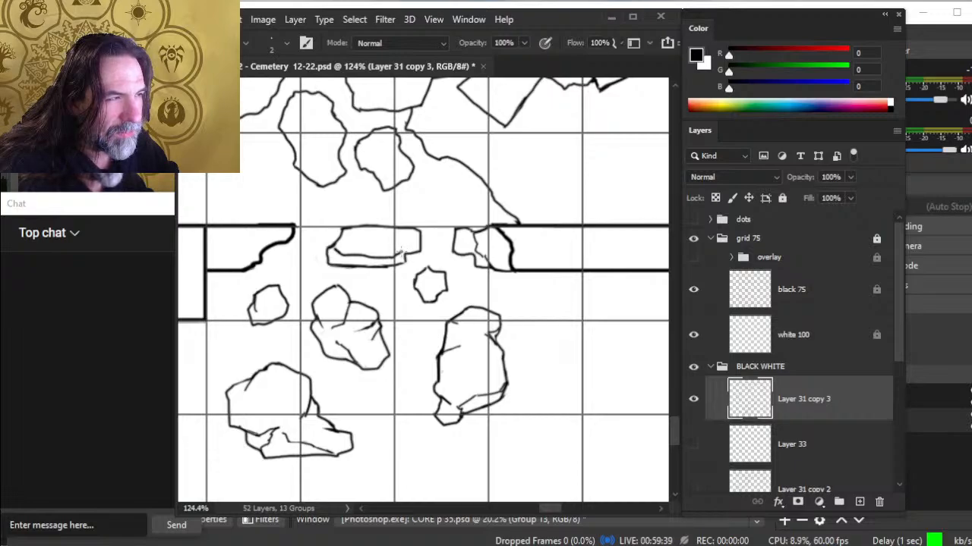
left_click_drag(402, 252, 418, 230)
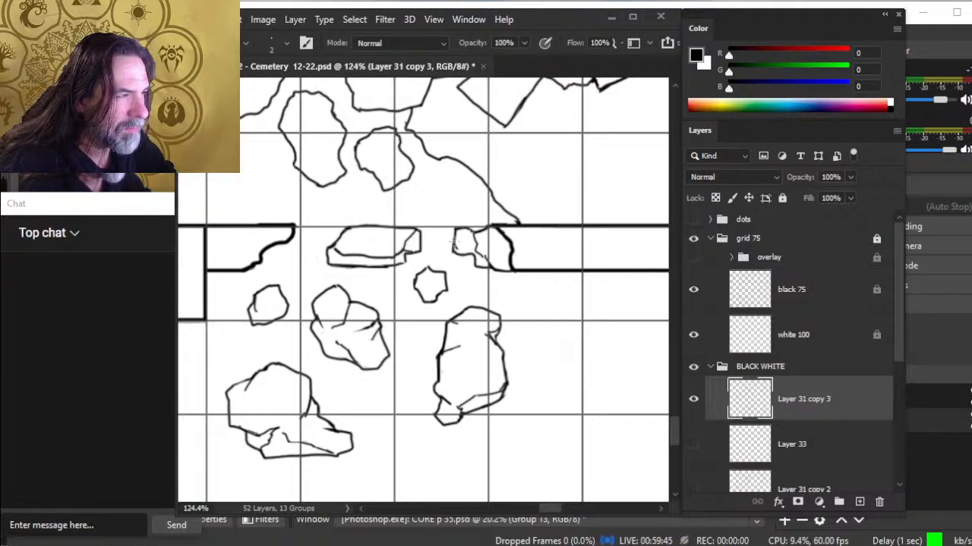
Add fine facet lines to the small broken block beside the left end of the right-hand wall
left_click_drag(453, 240, 489, 266)
key("e")
key("b")
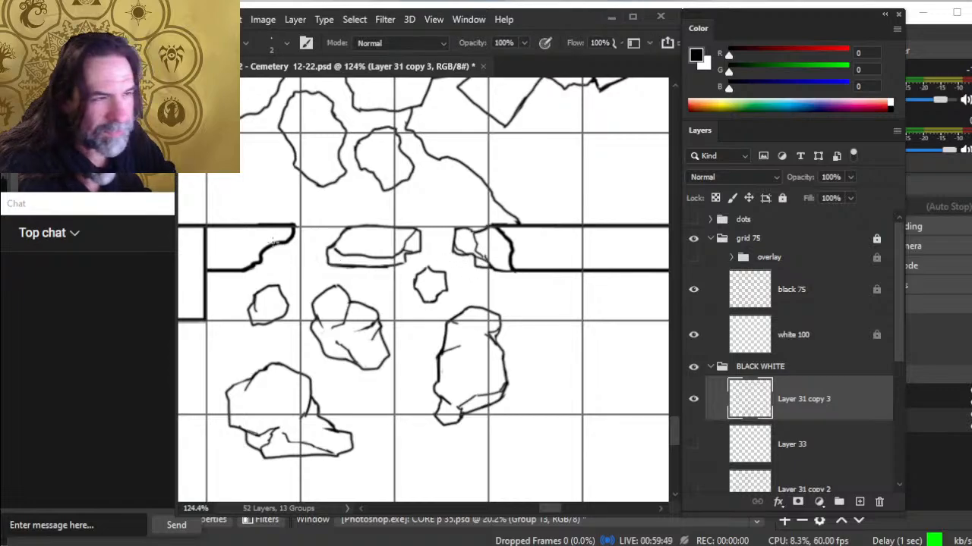
Draw a thin curved crack inside the broken wall stub on the right side of the square pillar
mouse_move(261, 258)
left_mouse_down()
mouse_move(386, 300)
mouse_move(366, 303)
mouse_move(384, 298)
left_mouse_up()
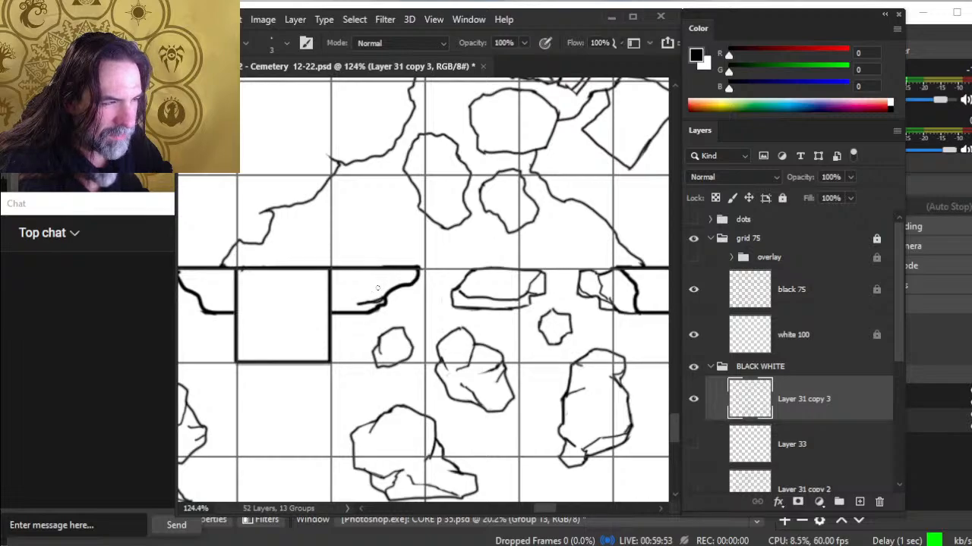
left_click_drag(348, 295, 374, 304)
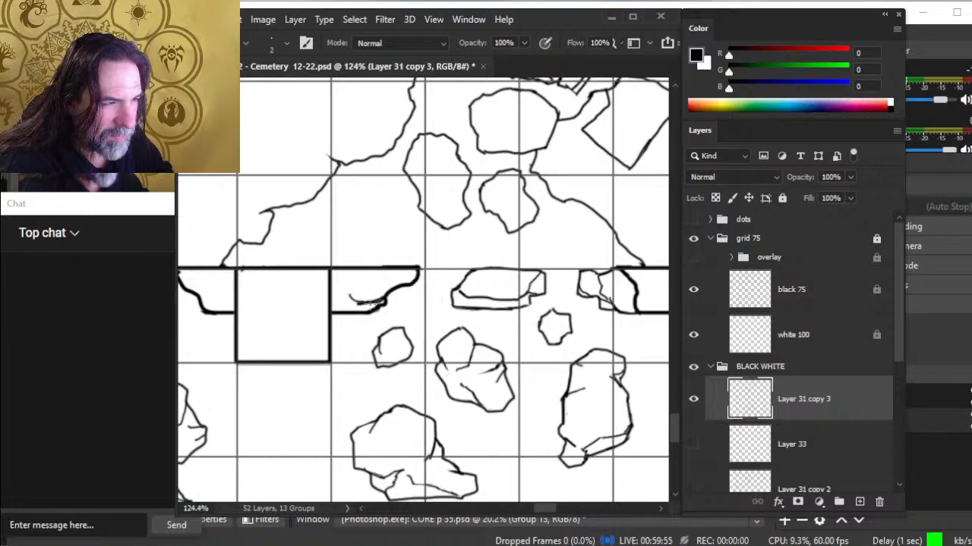
key("e")
Chip a notch into the square pillar's upper right edge and extend a short crack inward from it
key("b")
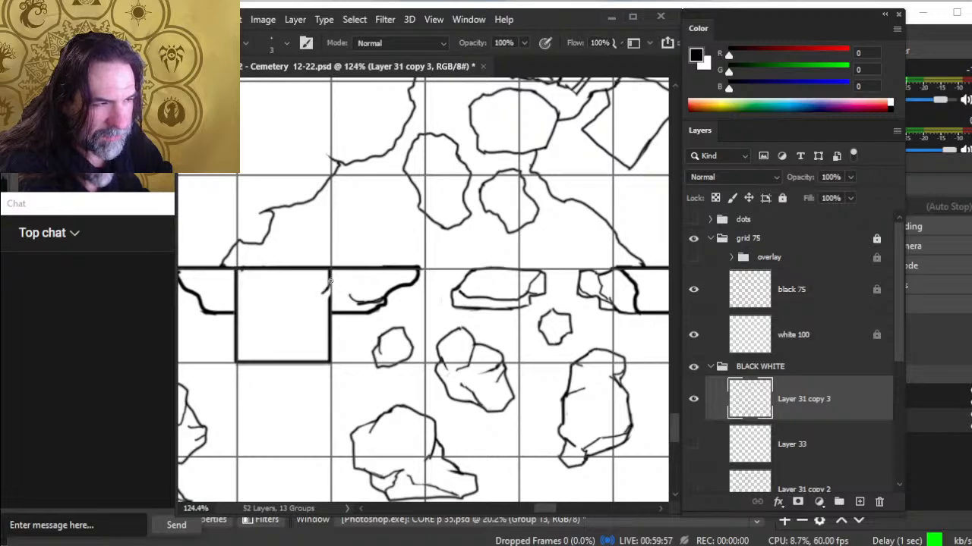
key("e")
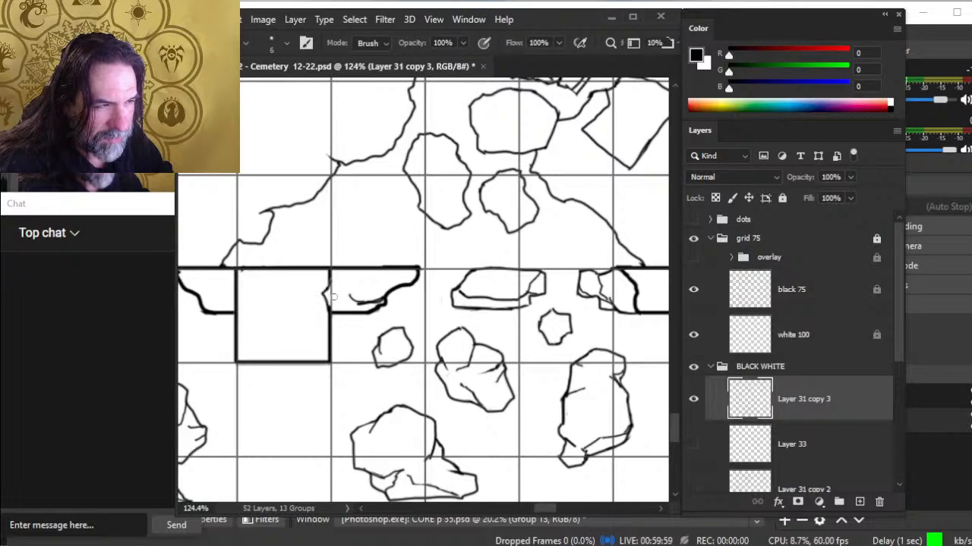
key("b")
left_click_drag(308, 301, 329, 285)
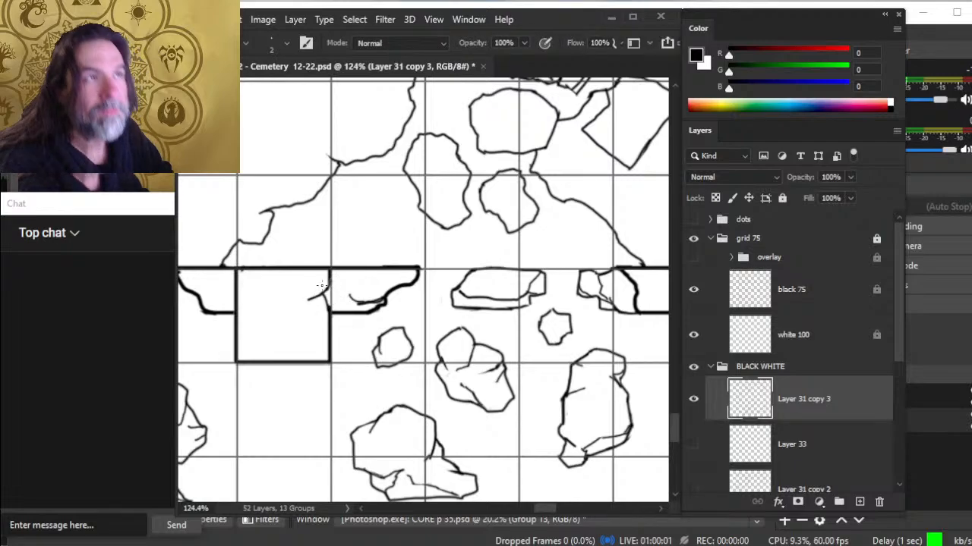
key("e")
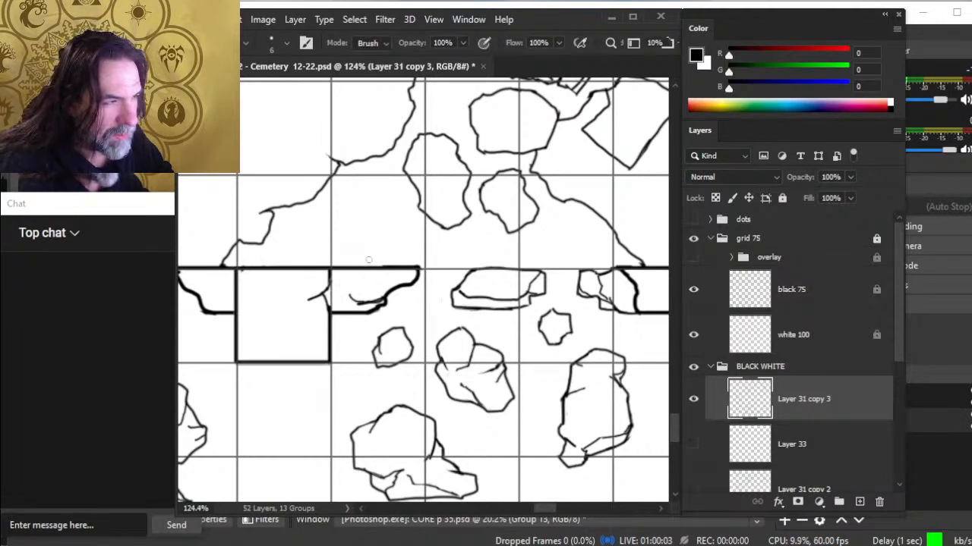
Break up the top edge of the wall stub right of the pillar with a chipped, dipping outline and crack
mouse_move(395, 267)
left_mouse_down()
mouse_move(380, 268)
mouse_move(403, 269)
mouse_move(362, 269)
mouse_move(420, 269)
left_mouse_up()
key("b")
key("e")
key("b")
key("e")
key("b")
key("bracketright")
key("e")
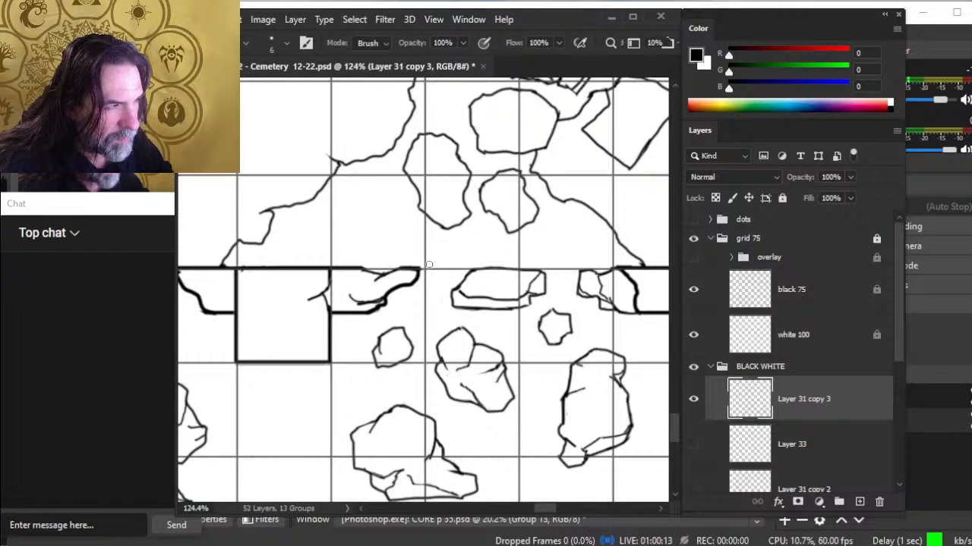
key("b")
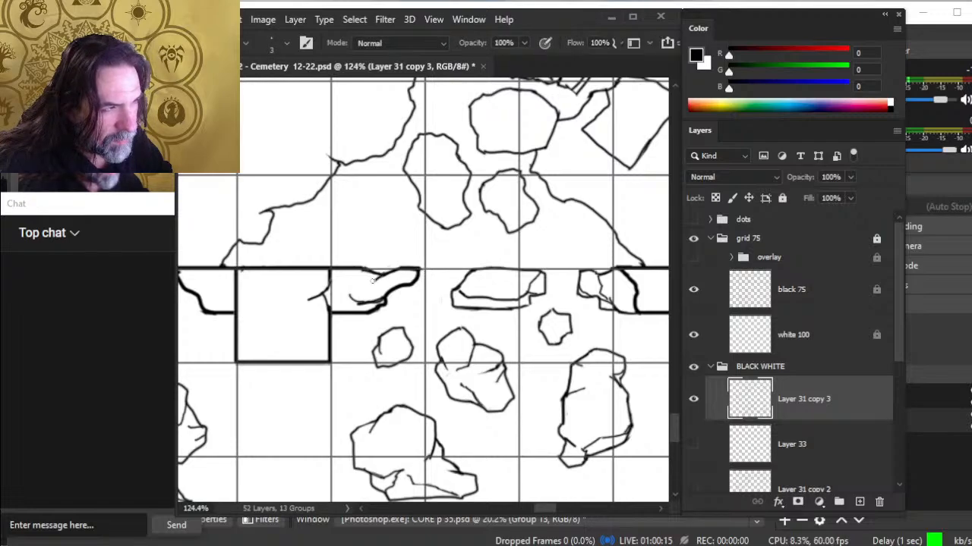
key("e")
Chip off the square pillar's bottom-left corner and add a short crack line beside it
left_click_drag(350, 289, 410, 292)
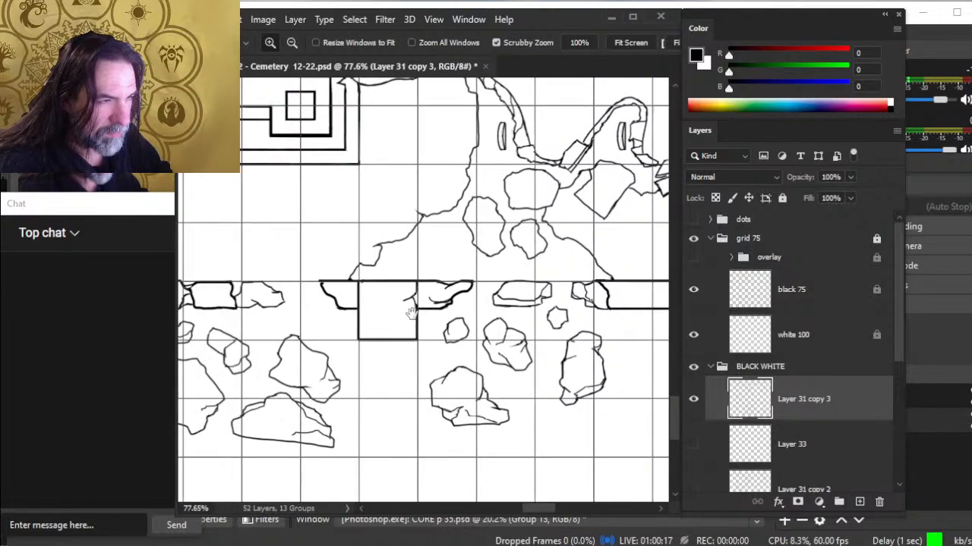
key("b")
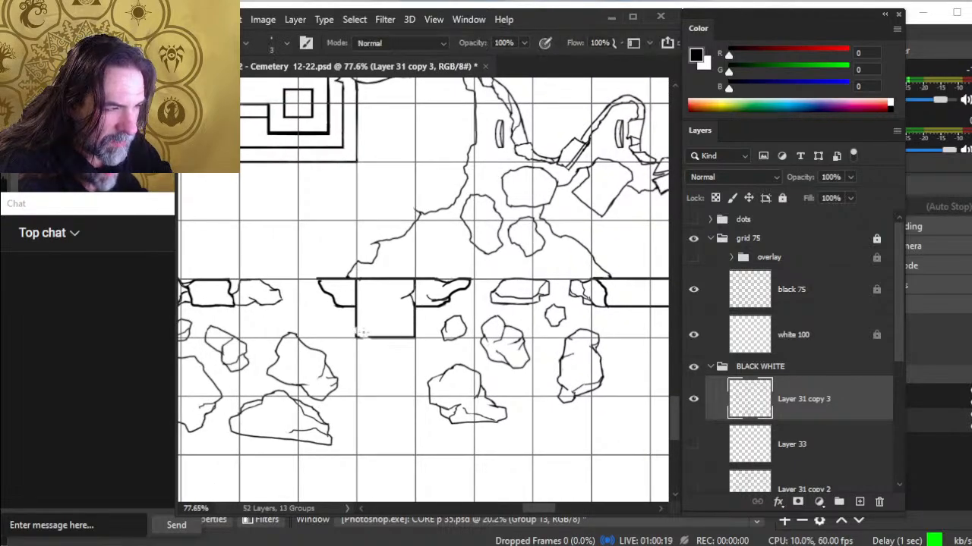
key("e")
left_click_drag(357, 331, 362, 338)
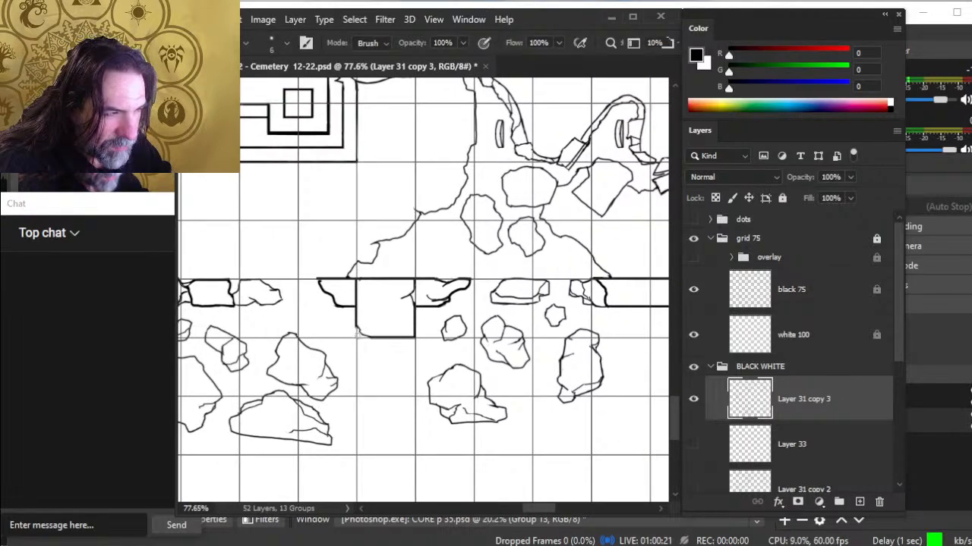
key("b")
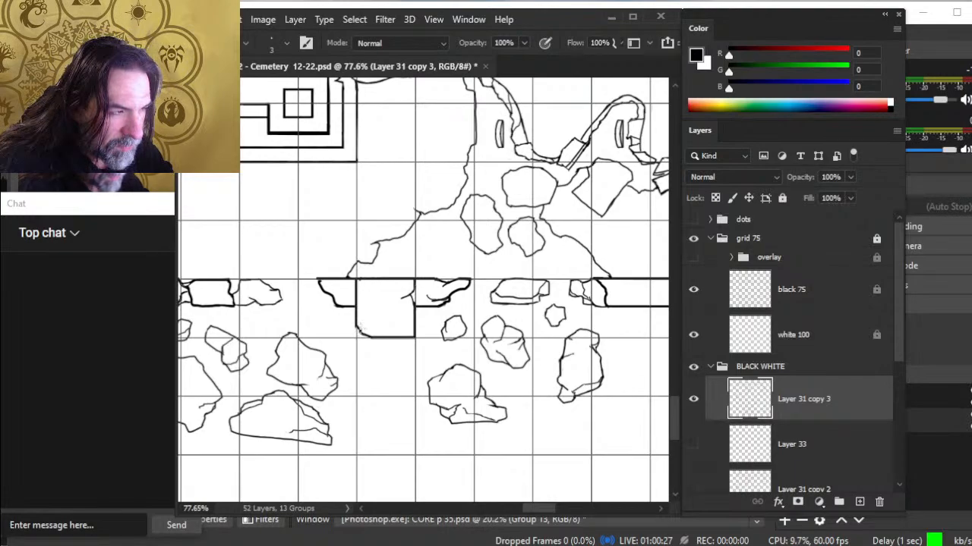
left_click_drag(361, 330, 375, 330)
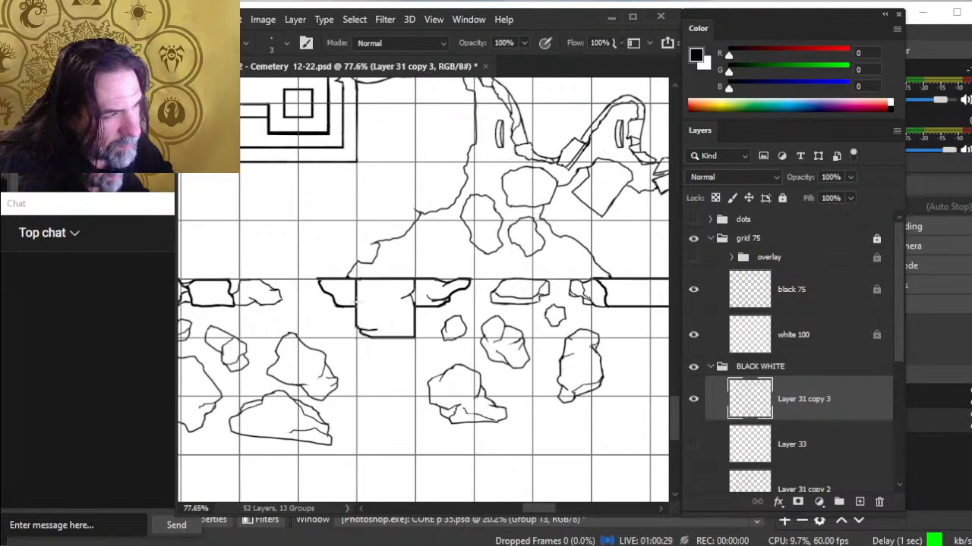
Chip the square pillar's left edge and draw thin cracks across it and the adjoining left wall stub
key("e")
key("b")
key("bracketright")
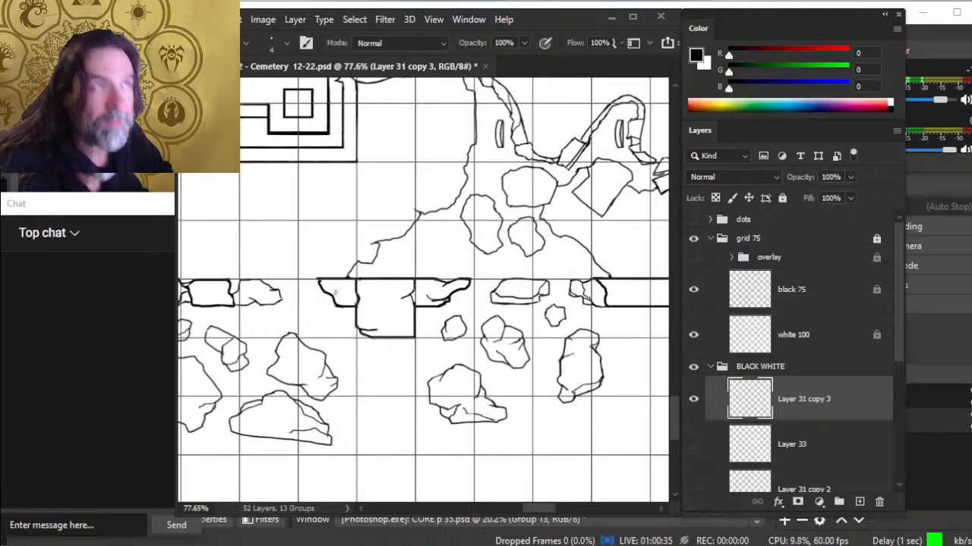
key("bracketleft")
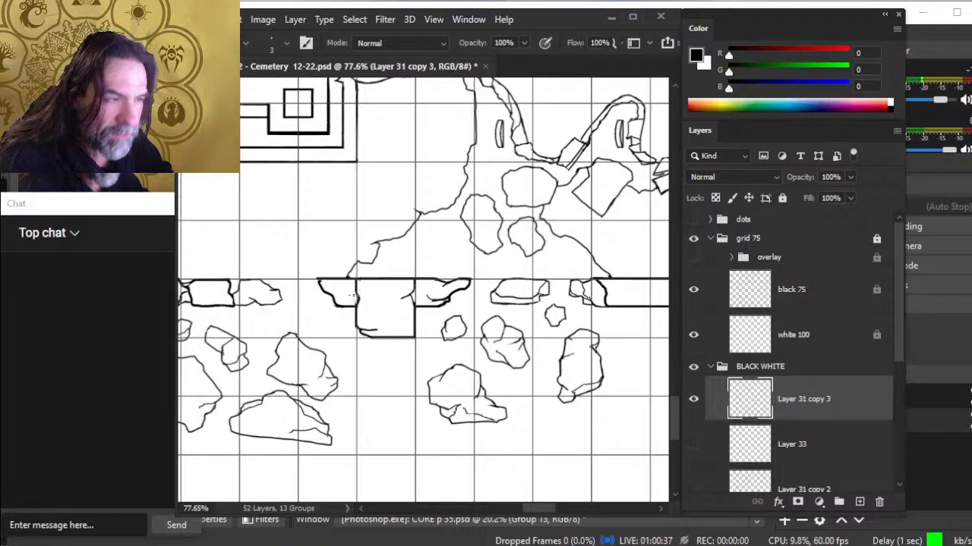
key("bracketleft")
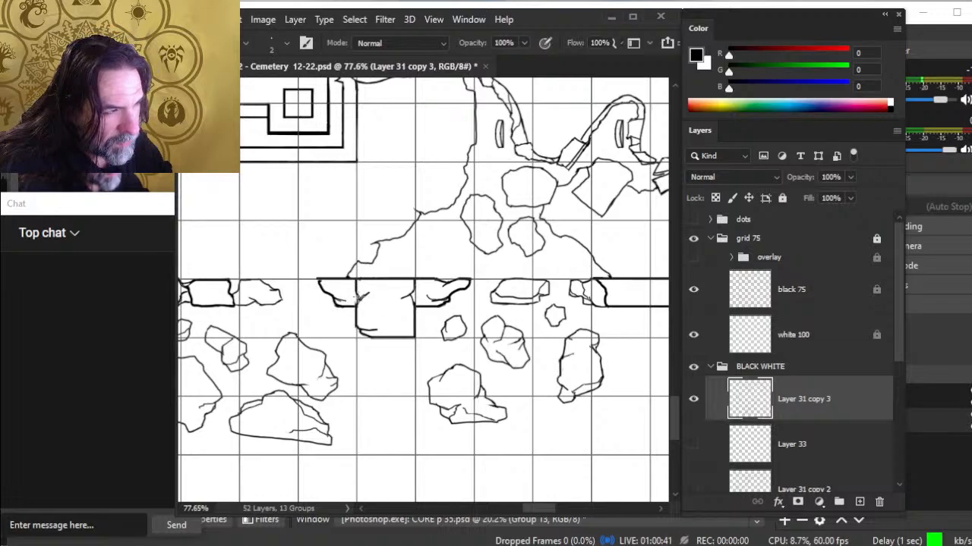
Chip the square pillar's bottom-right corner and draw a ledge line along its bottom edge
key("e")
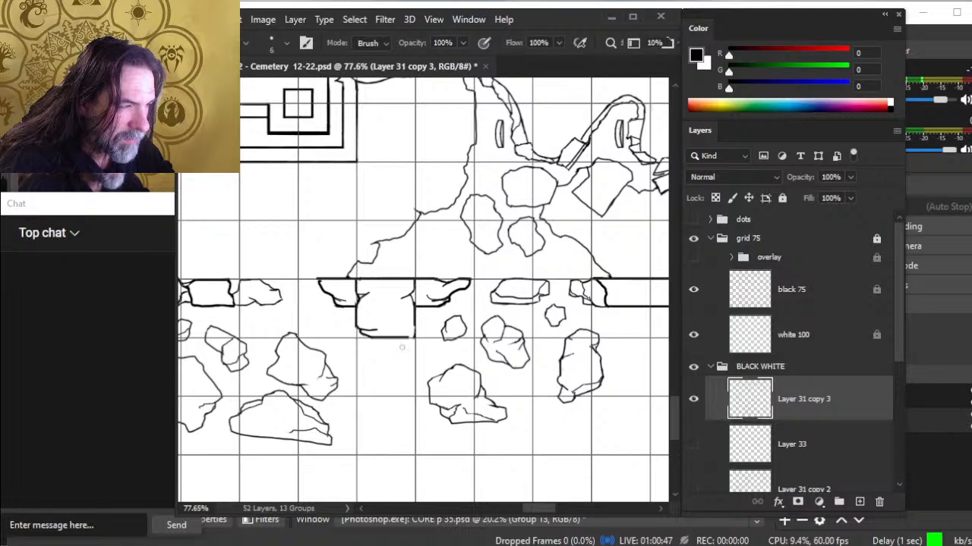
key("b")
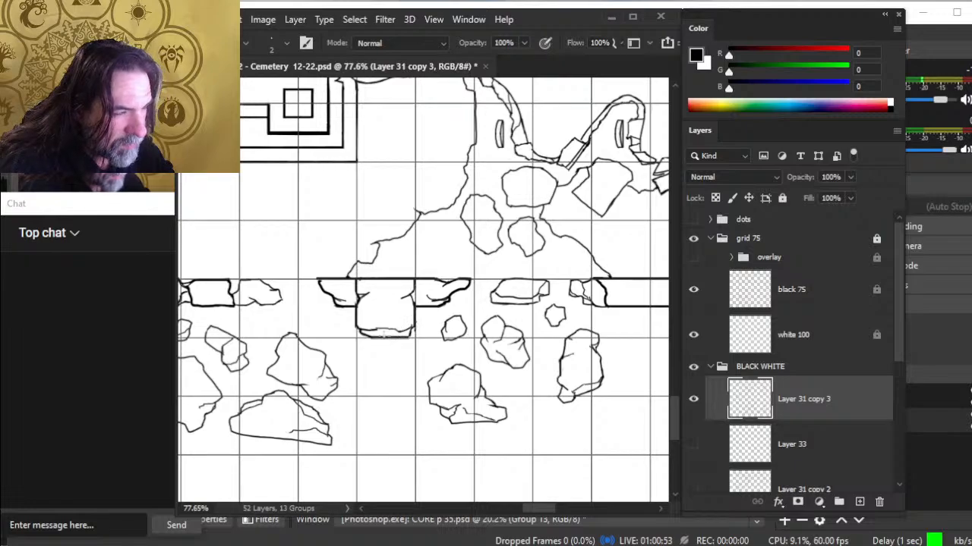
key("e")
Rework the broken left end of the right-hand wall with facet lines and a crack trailing into the wall
key("z")
left_click_drag(427, 338, 398, 345)
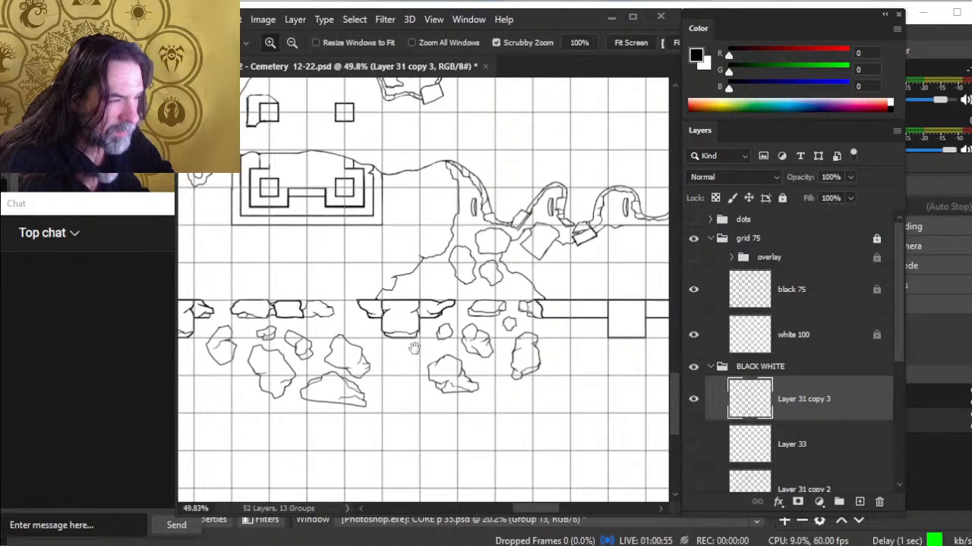
mouse_move(481, 355)
left_mouse_down()
mouse_move(398, 365)
mouse_move(474, 330)
left_mouse_up()
key("e")
mouse_move(494, 293)
left_mouse_down()
mouse_move(545, 309)
mouse_move(466, 333)
left_mouse_up()
key("b")
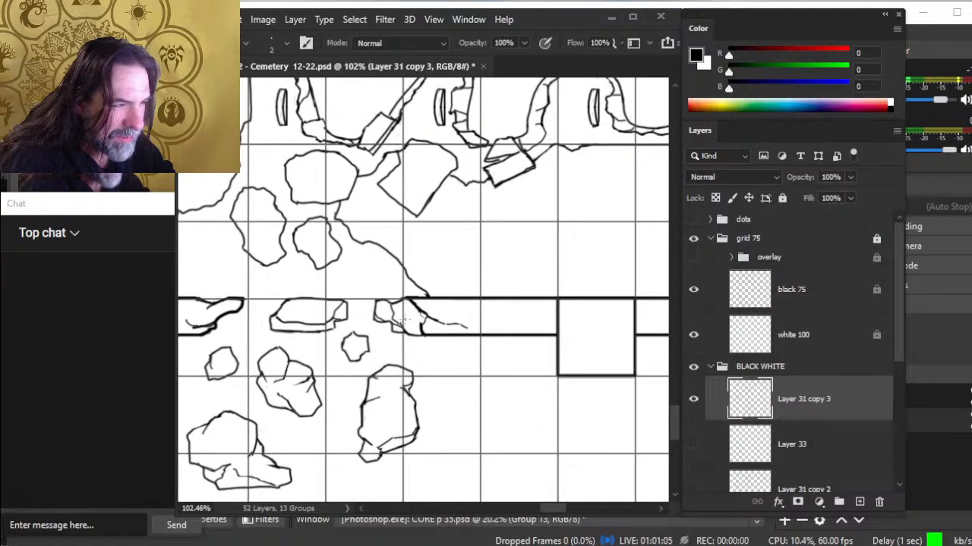
key("e")
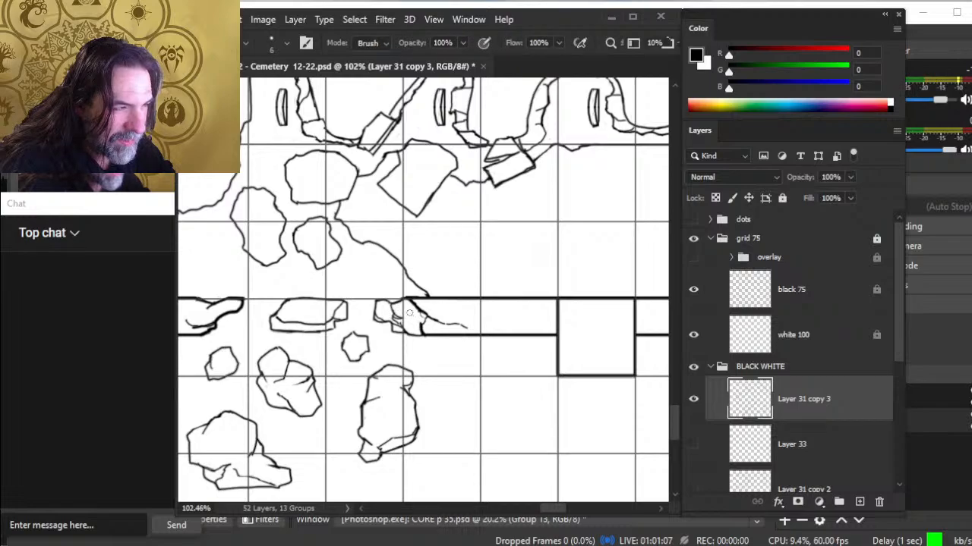
key("b")
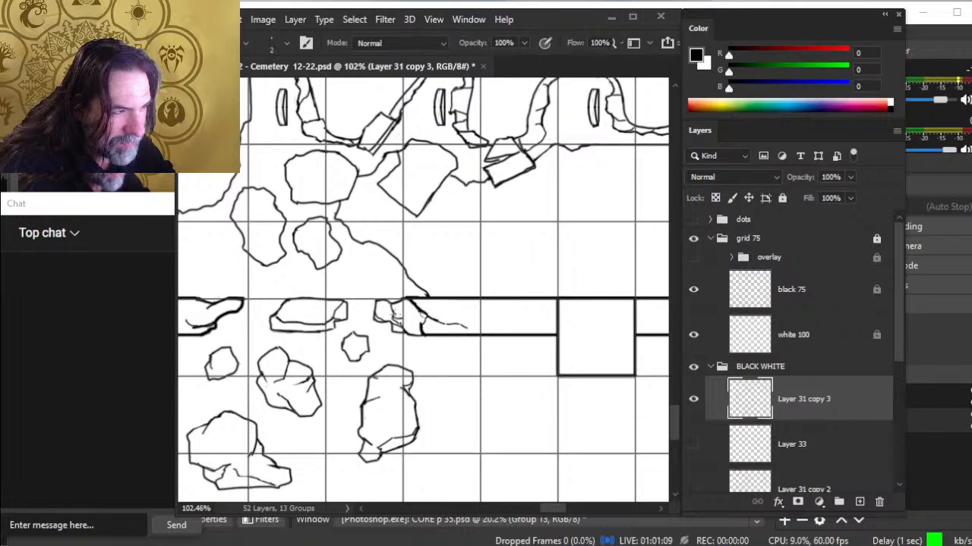
left_click_drag(391, 310, 402, 317)
Chip the left edge of the right-hand wall's square pillar and draw a short crack running into it
left_click_drag(462, 351, 389, 355)
key("e")
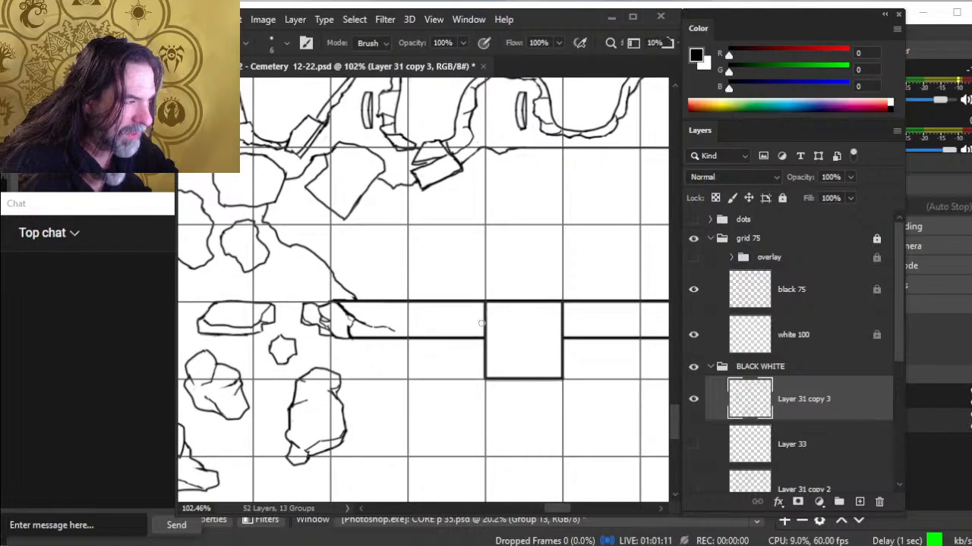
left_click_drag(485, 335, 485, 319)
key("b")
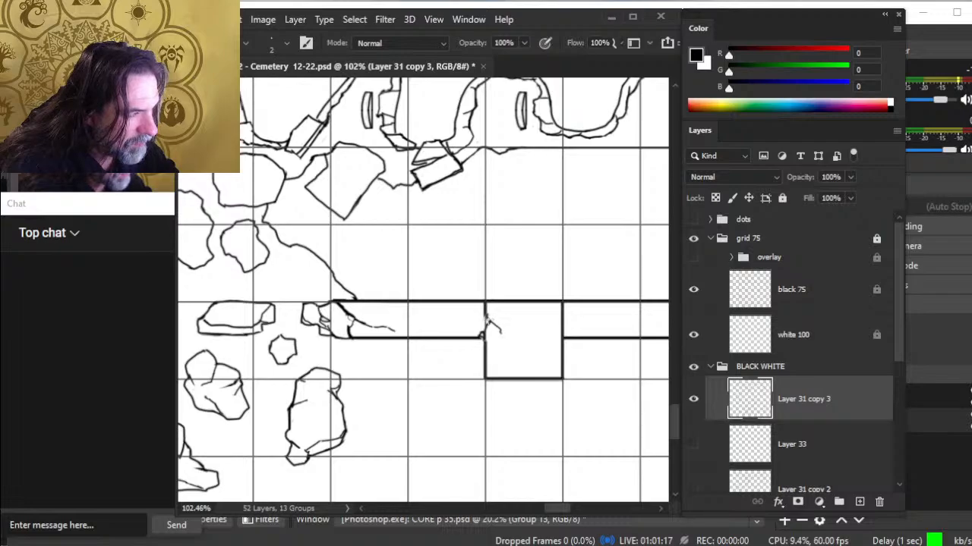
Chip both bottom corners of the right-hand wall's square pillar, redrawing them as short heavy diagonal edges
key("e")
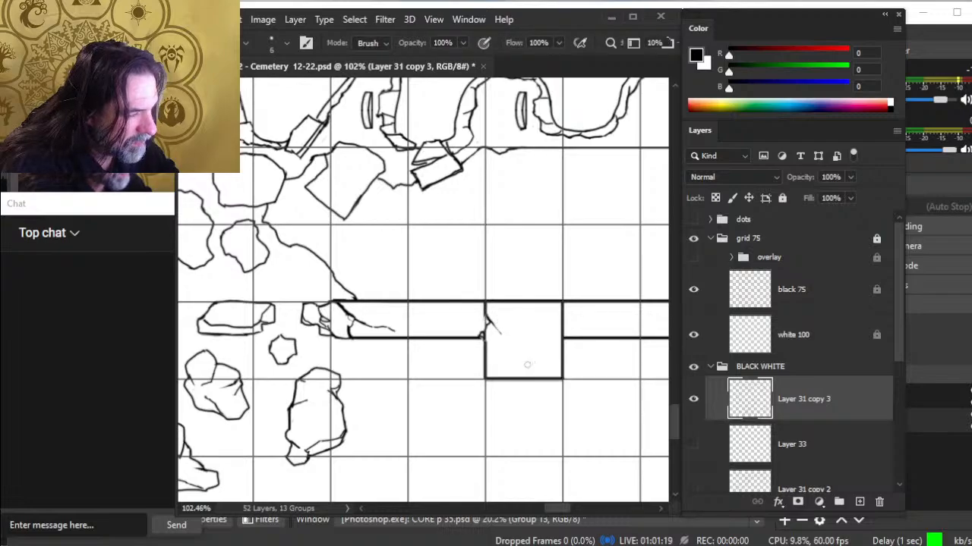
key("ctrl+space")
mouse_move(565, 359)
left_mouse_down()
mouse_move(534, 377)
mouse_move(599, 381)
left_mouse_up()
key("b")
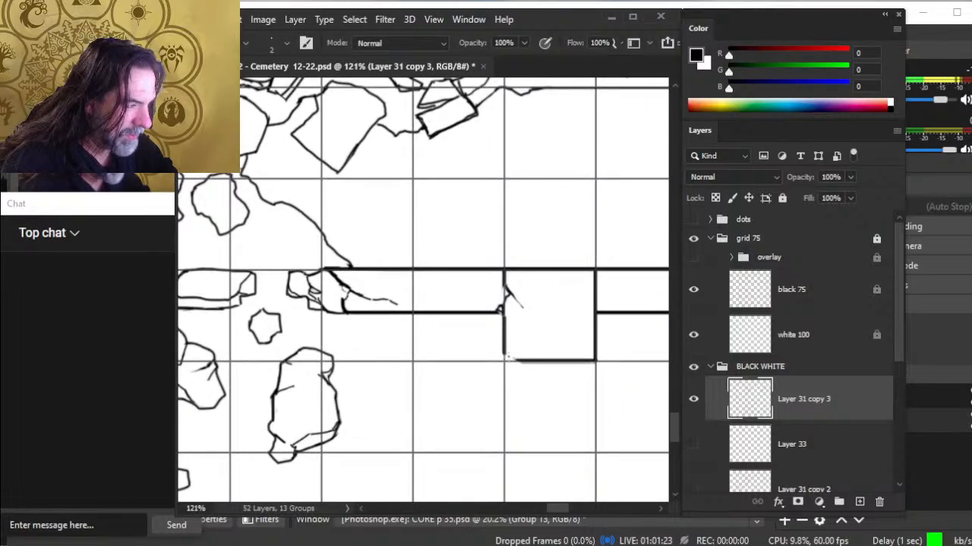
key("e")
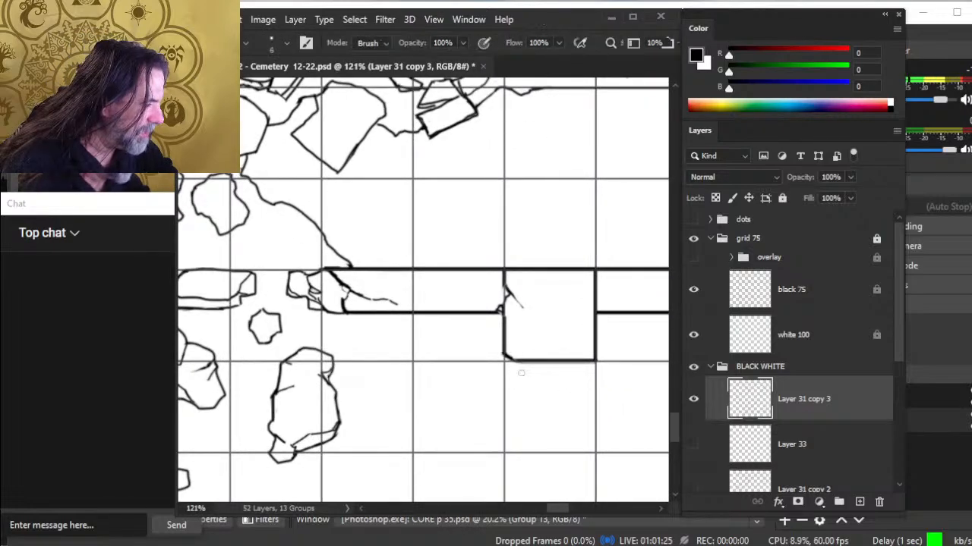
mouse_move(596, 346)
left_mouse_down()
mouse_move(594, 357)
mouse_move(576, 359)
mouse_move(595, 344)
mouse_move(592, 361)
left_mouse_up()
key("b")
key("e")
key("b")
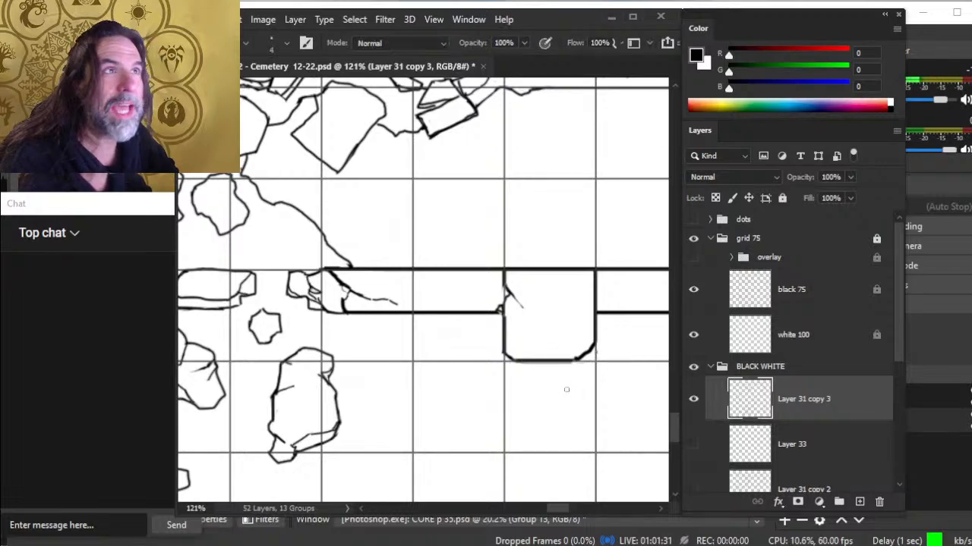
key("bracketleft")
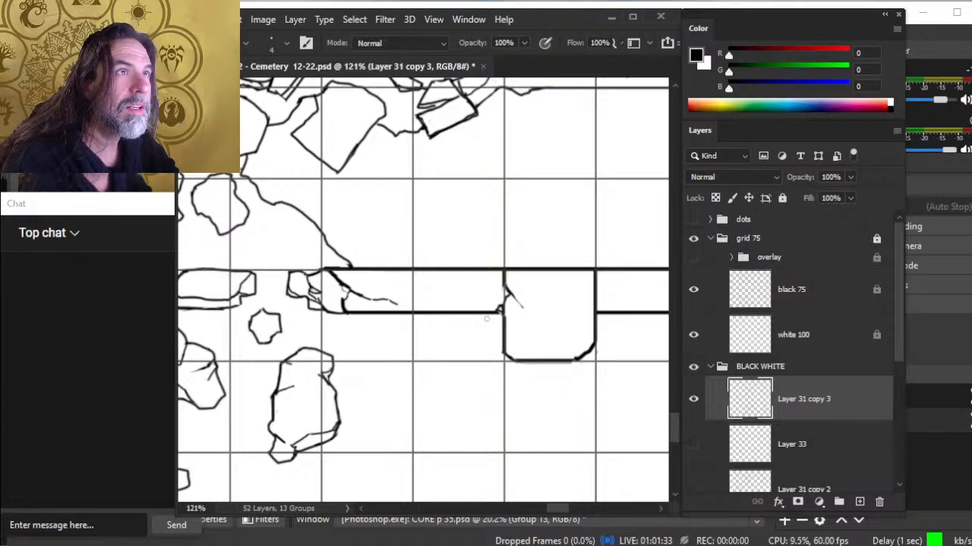
Chip the pillar's right edge, adding a short crack inward and a facet line running down to the bottom-right corner
key("e")
mouse_move(598, 294)
left_mouse_down()
mouse_move(593, 319)
mouse_move(594, 296)
left_mouse_up()
key("b")
key("e")
key("b")
key("bracketleft")
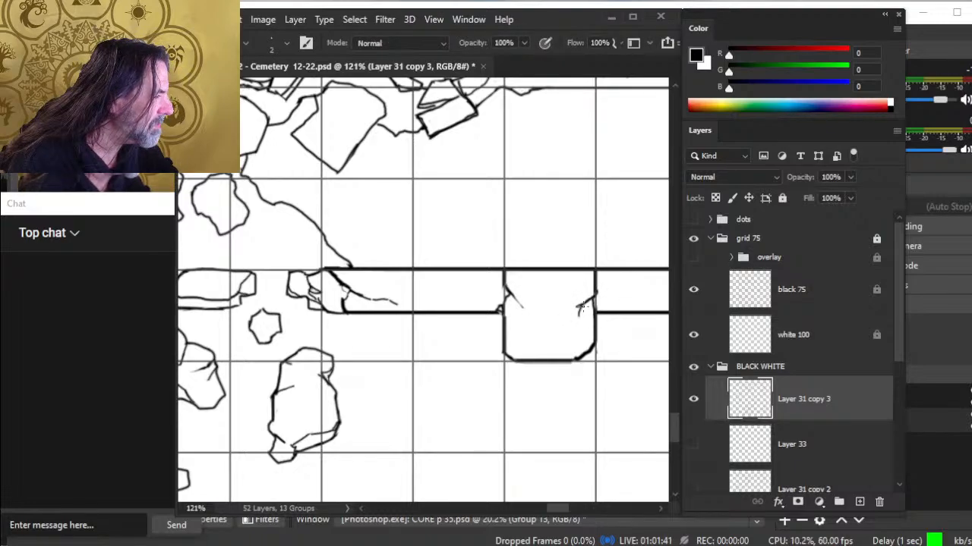
mouse_move(581, 307)
left_mouse_down()
mouse_move(584, 335)
mouse_move(579, 306)
left_mouse_up()
Round off the pillar's top-right corner and draw a broken notch in the top edge of the adjoining wall
key("e")
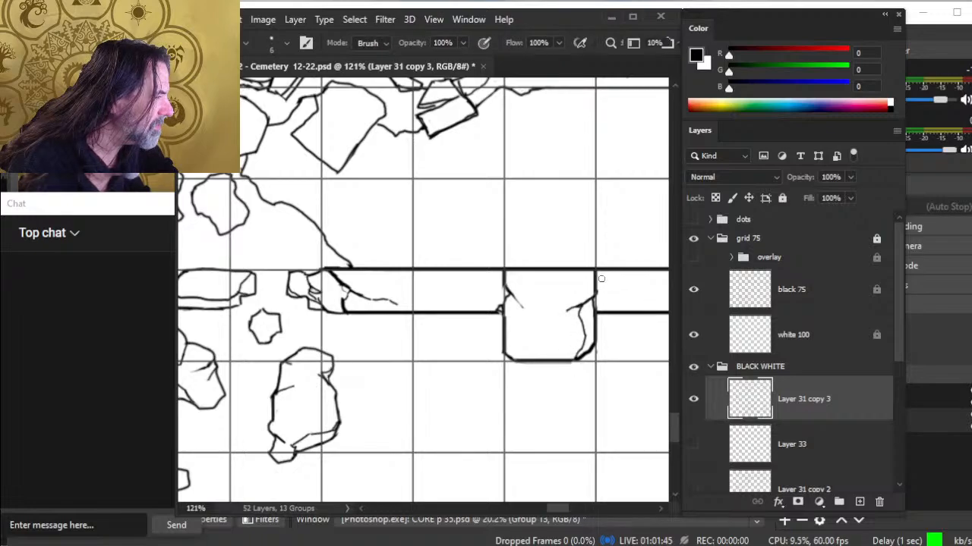
key("b")
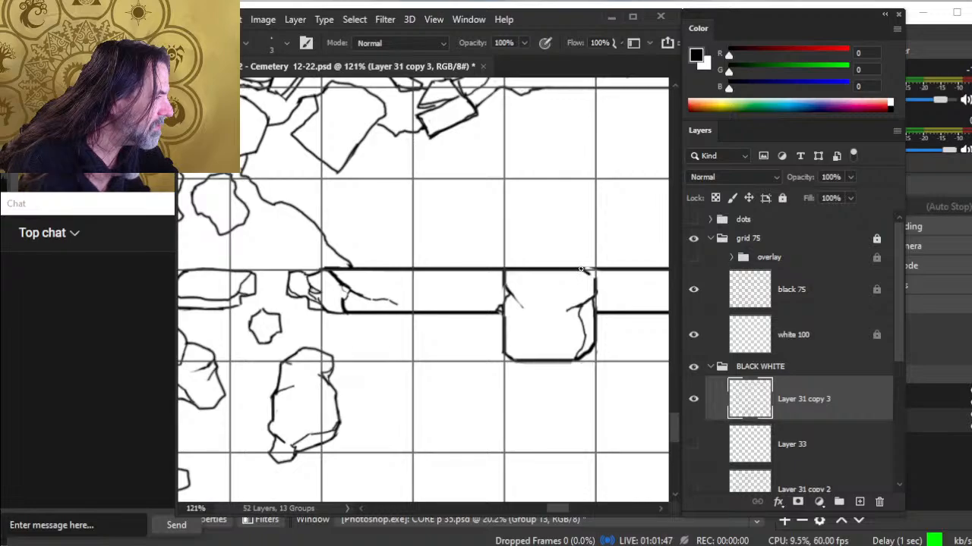
mouse_move(582, 268)
left_mouse_down()
mouse_move(597, 282)
mouse_move(605, 269)
mouse_move(638, 270)
mouse_move(612, 271)
mouse_move(629, 271)
left_mouse_up()
key("e")
key("b")
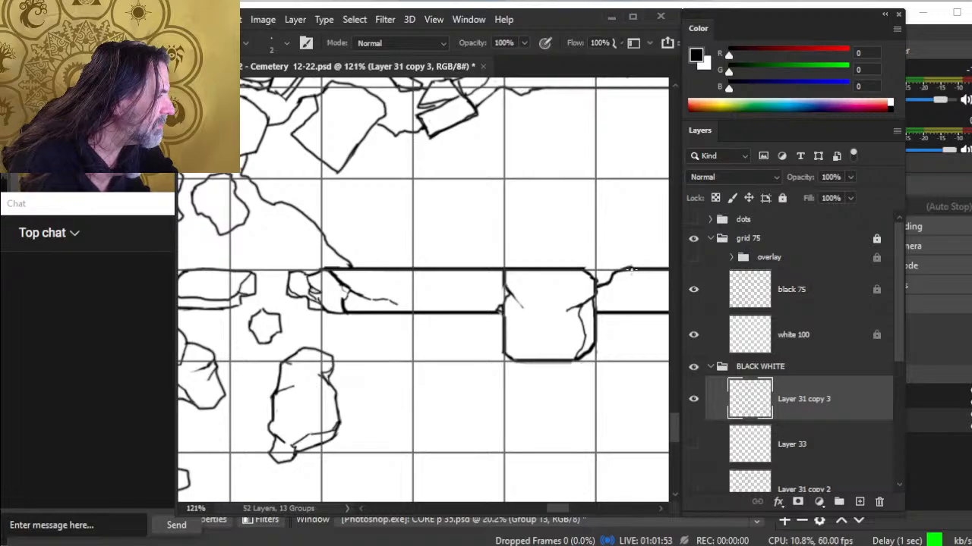
key("e")
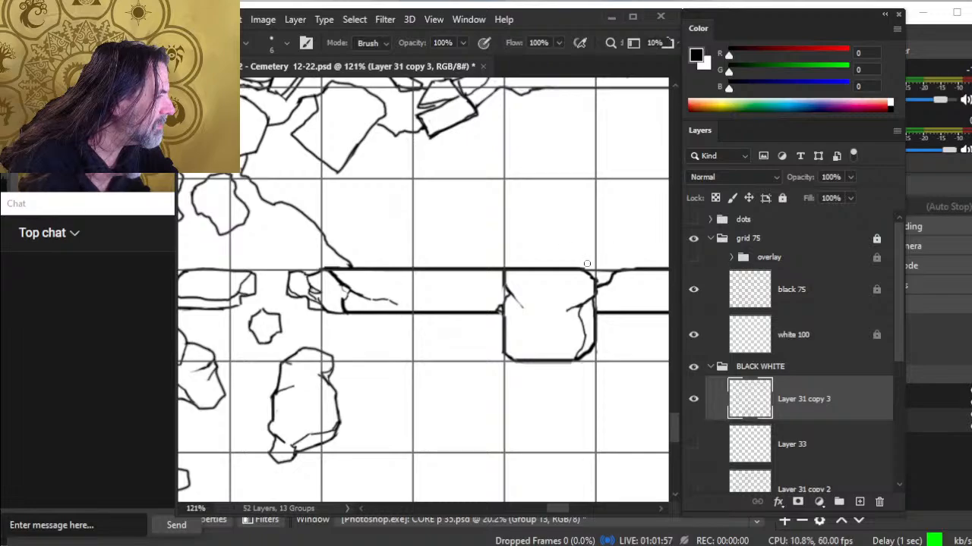
Draw a pointed crack outline rising above the pillar's chipped top-right corner and joining the wall's top edge
key("b")
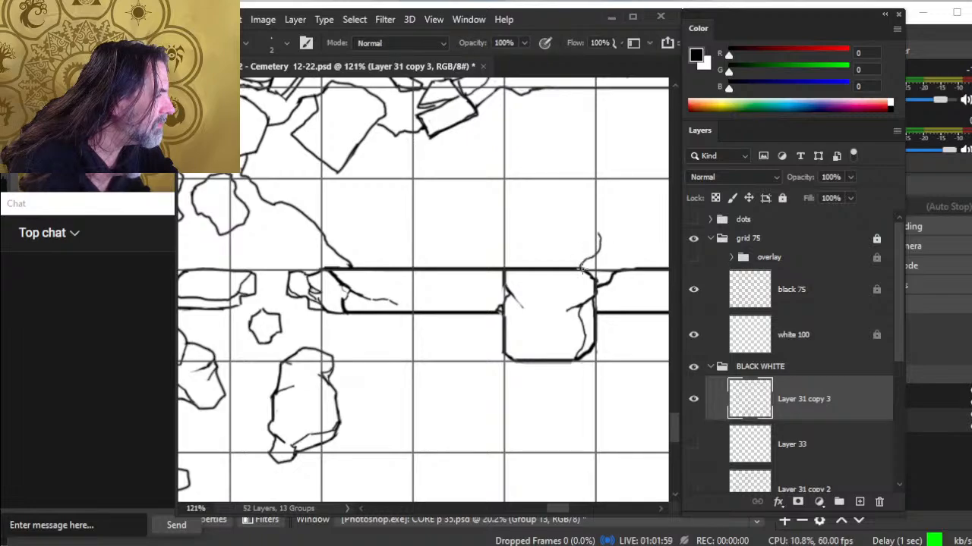
key("e")
key("b")
mouse_move(593, 236)
left_mouse_down()
mouse_move(546, 259)
mouse_move(541, 284)
left_mouse_up()
key("e")
key("b")
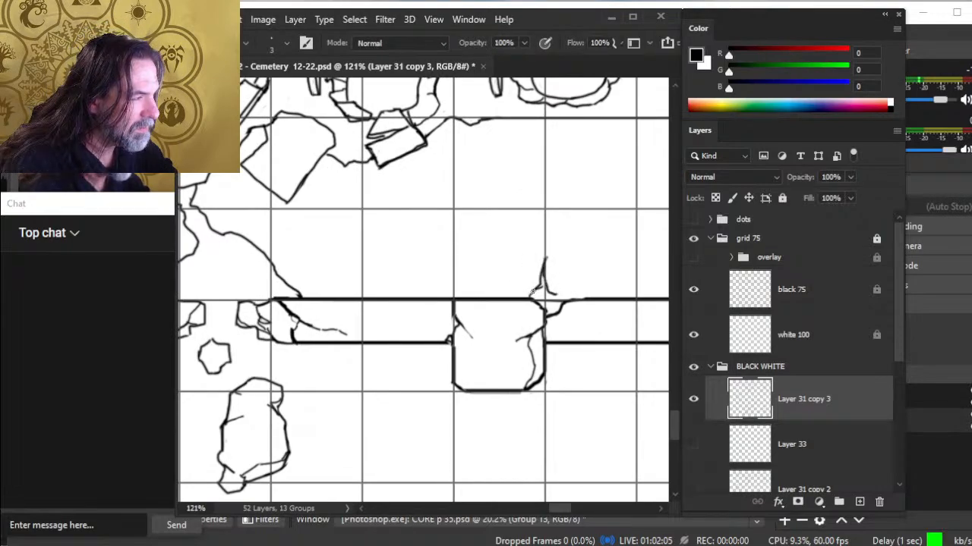
key("e")
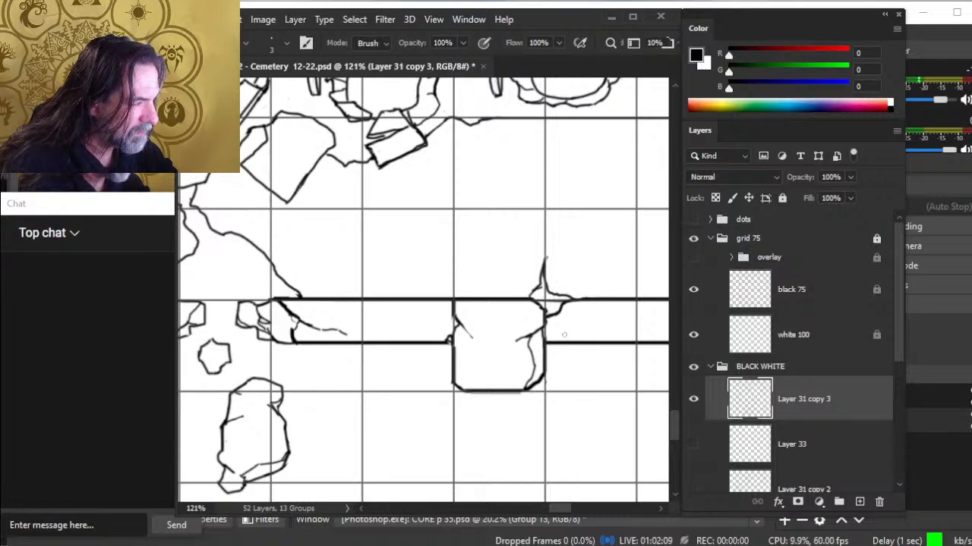
Thicken the straight bottom edge and lower-left side of the large flat-bottomed rock below the broken wall
left_click_drag(573, 359, 556, 351)
left_click_drag(557, 351, 461, 282)
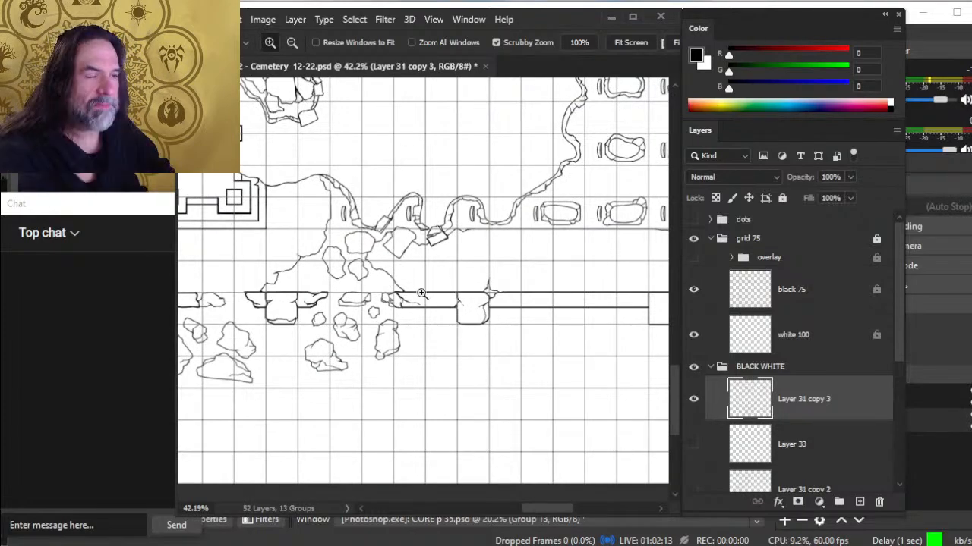
left_click_drag(443, 342, 573, 299)
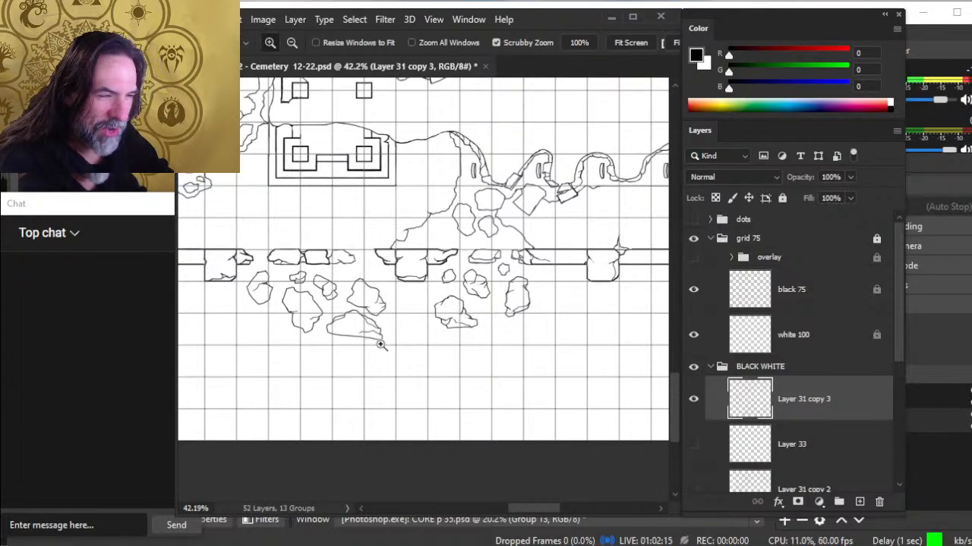
left_click(342, 334)
key("b")
key("bracketright")
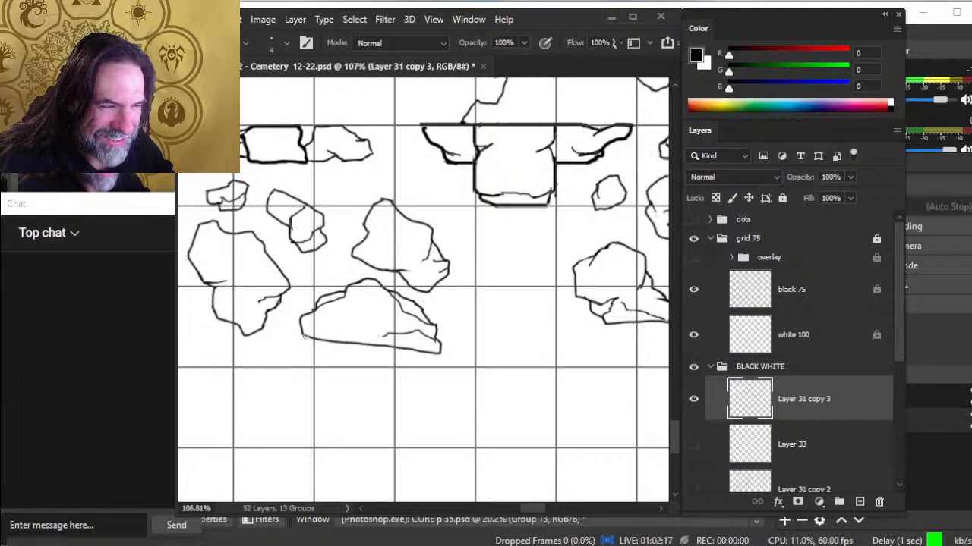
left_click(439, 352, "shift")
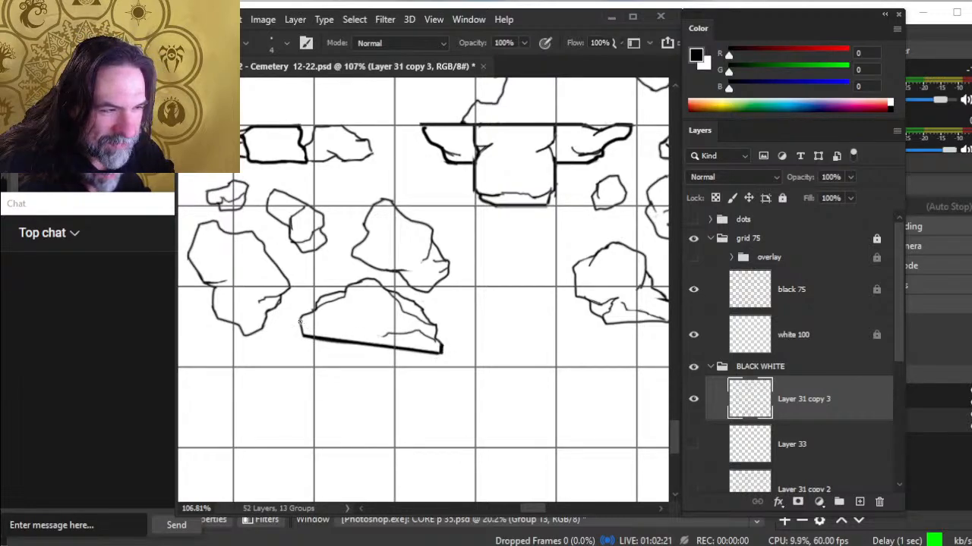
left_click_drag(299, 317, 301, 337)
key("e")
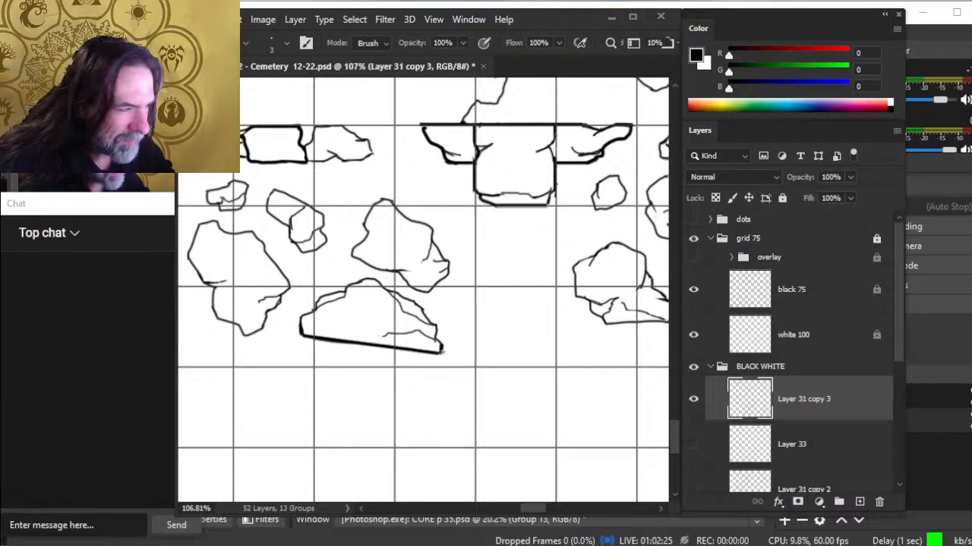
Thicken and clean up the stepped right-hand edge of the flat-bottomed rock
key("b")
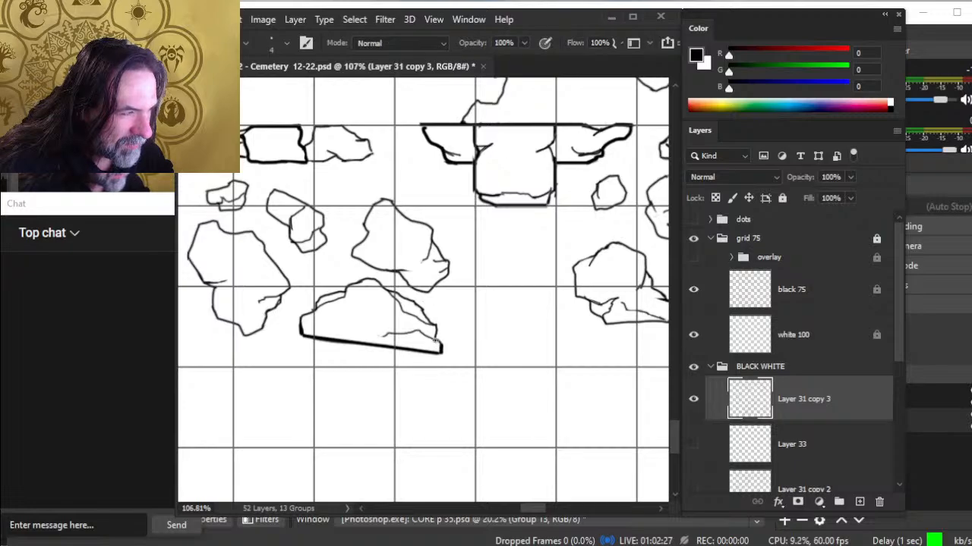
key("e")
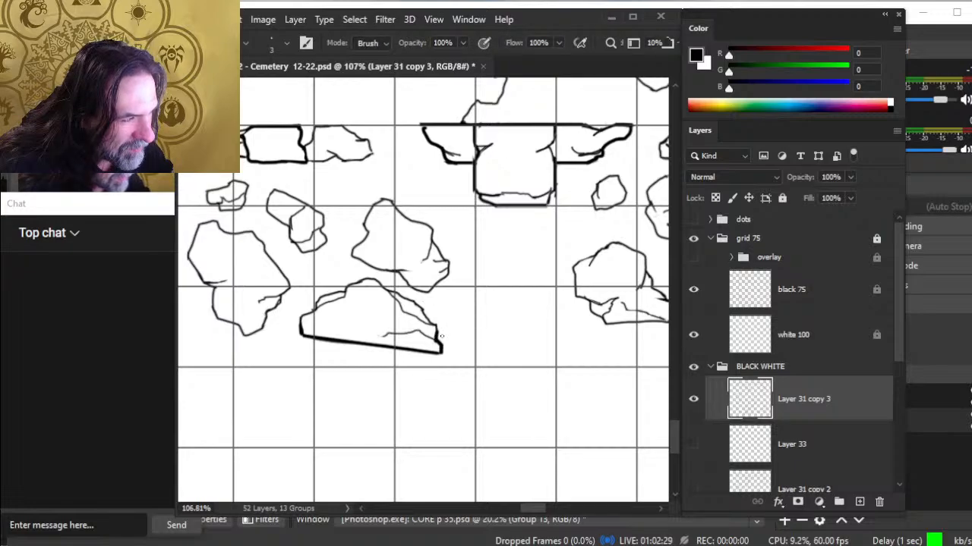
key("b")
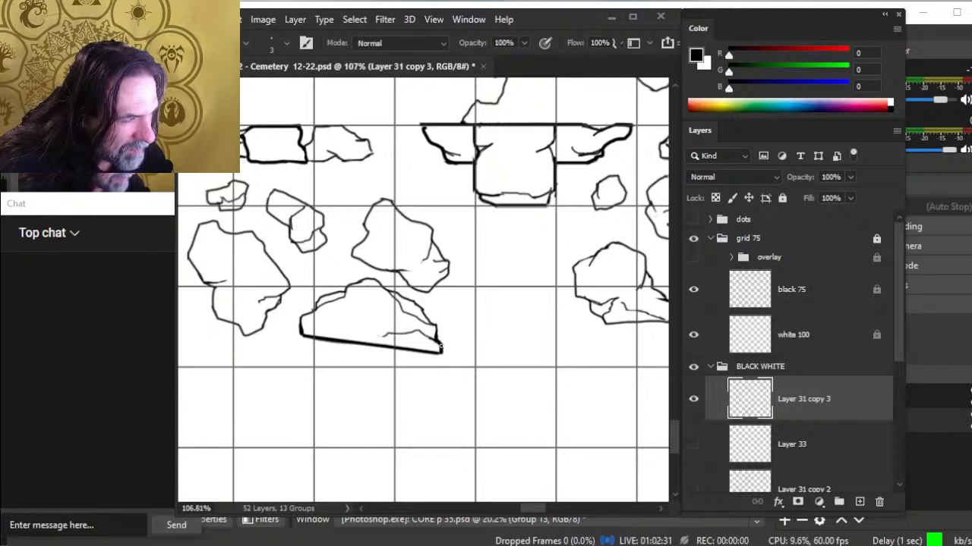
key("e")
key("b")
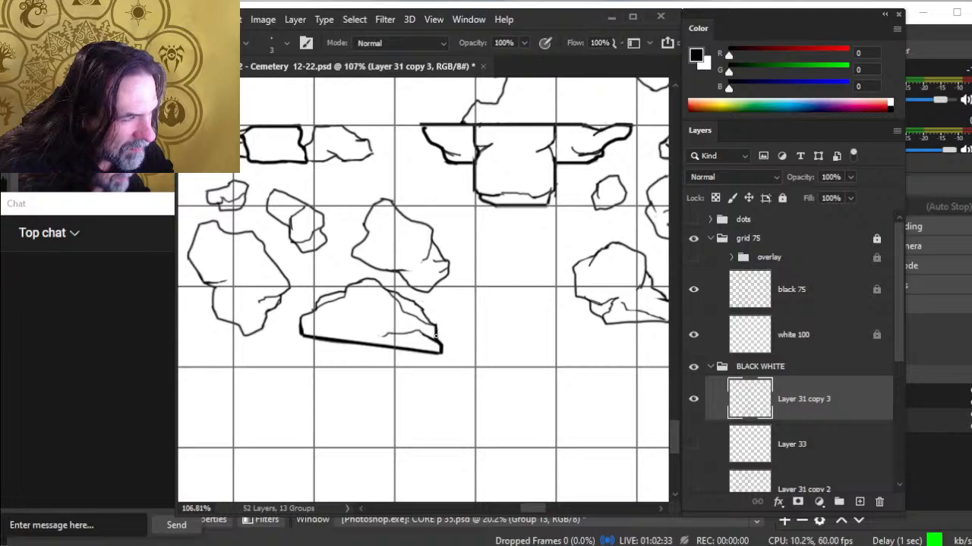
key("e")
key("b")
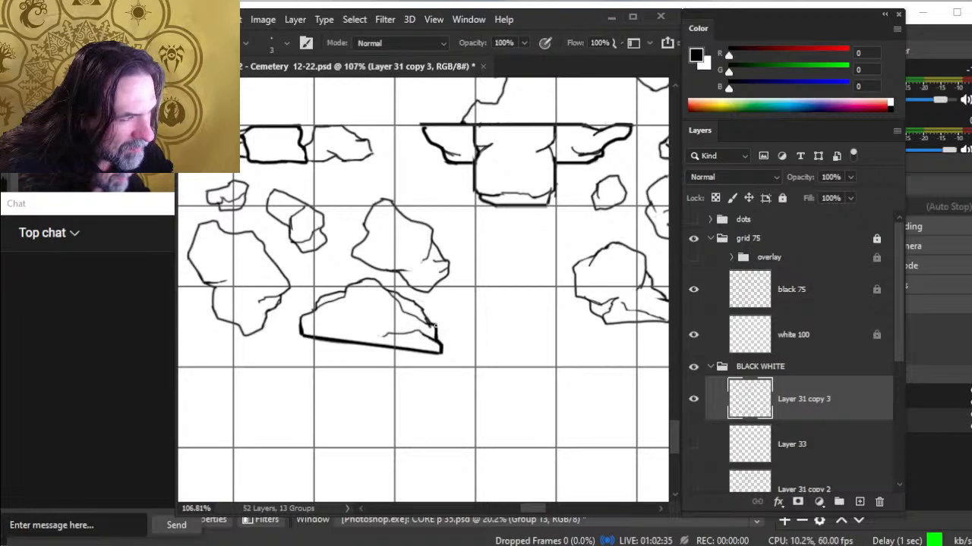
key("e")
Thicken the flat-bottomed rock's upper-left edge and taper the line into the thinner outline above
key("b")
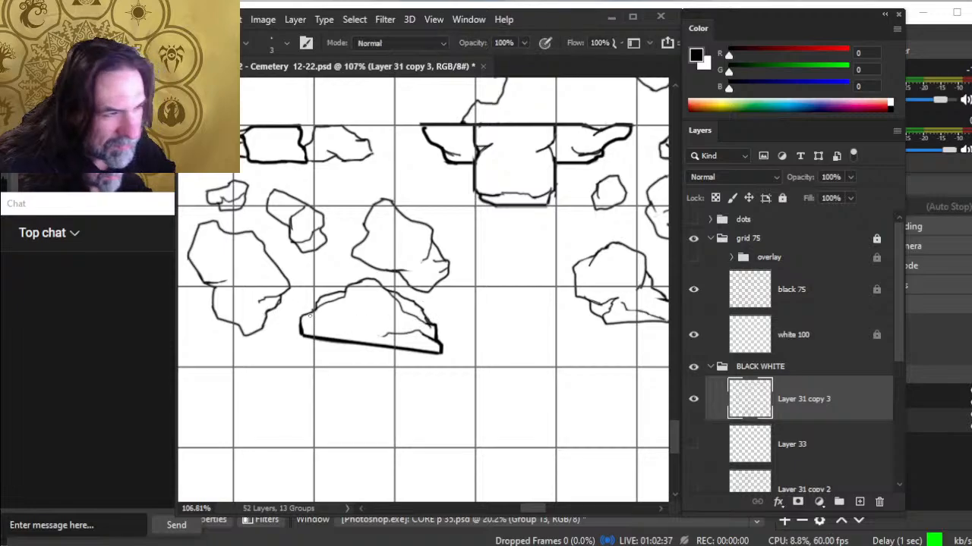
key("e")
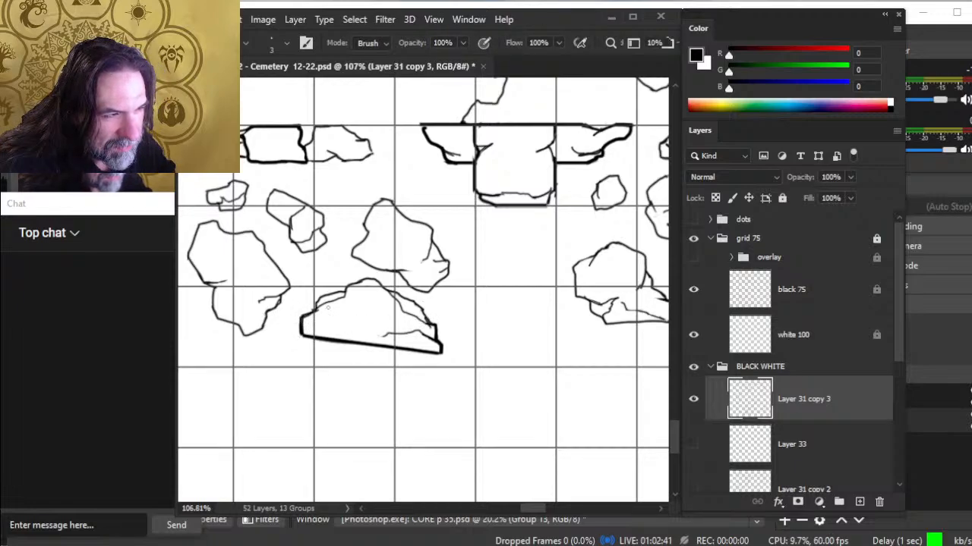
left_click_drag(305, 316, 320, 310)
key("b")
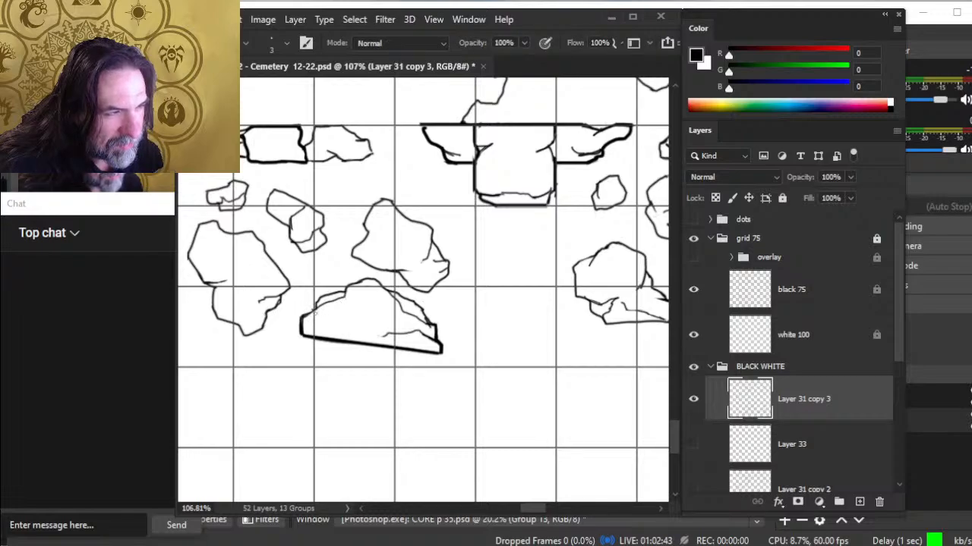
key("e")
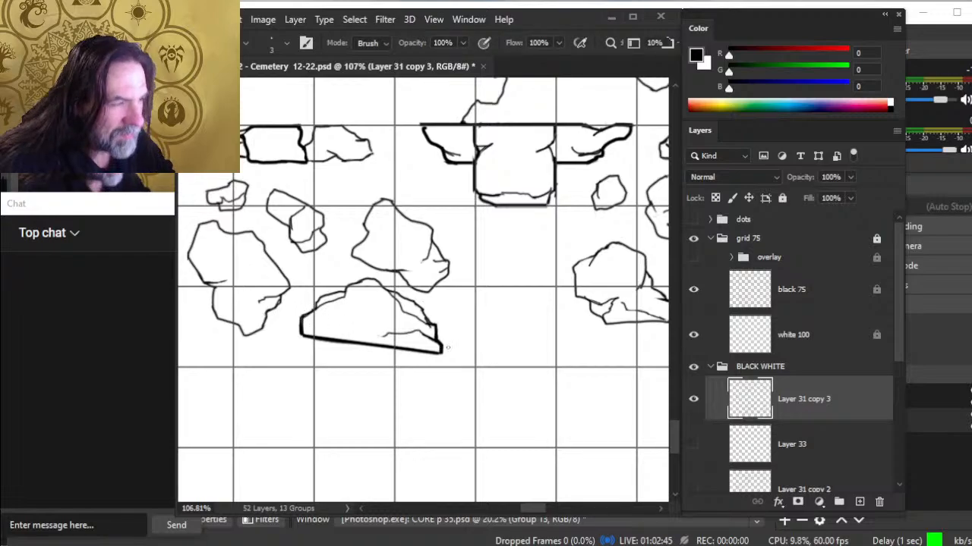
Thicken the bottom and right edges of the layered rock to the right, undoing the unwanted strokes
left_click_drag(523, 332, 401, 340)
key("b")
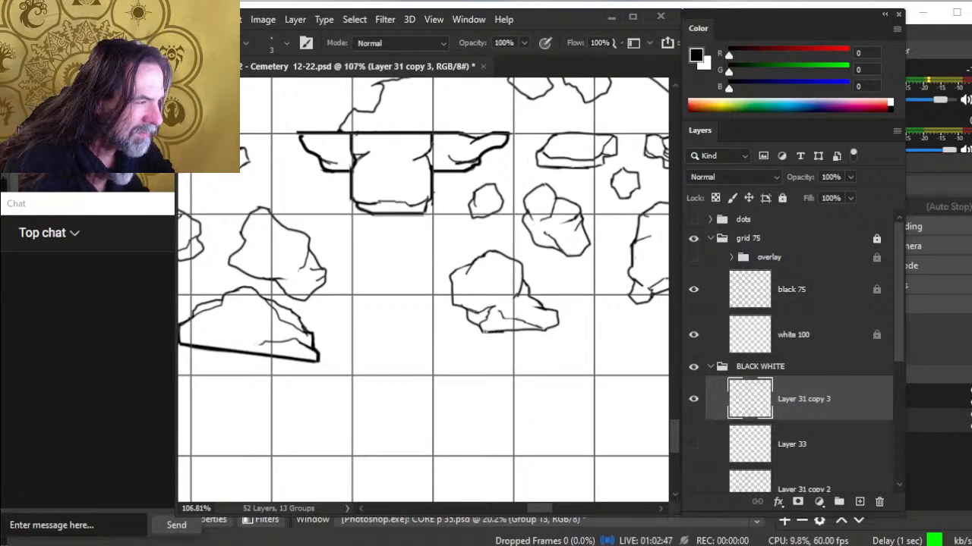
key("bracketright")
mouse_move(486, 332)
left_mouse_down()
mouse_move(544, 333)
mouse_move(557, 320)
left_mouse_up()
key("ctrl+z")
key("ctrl+z")
key("ctrl+z")
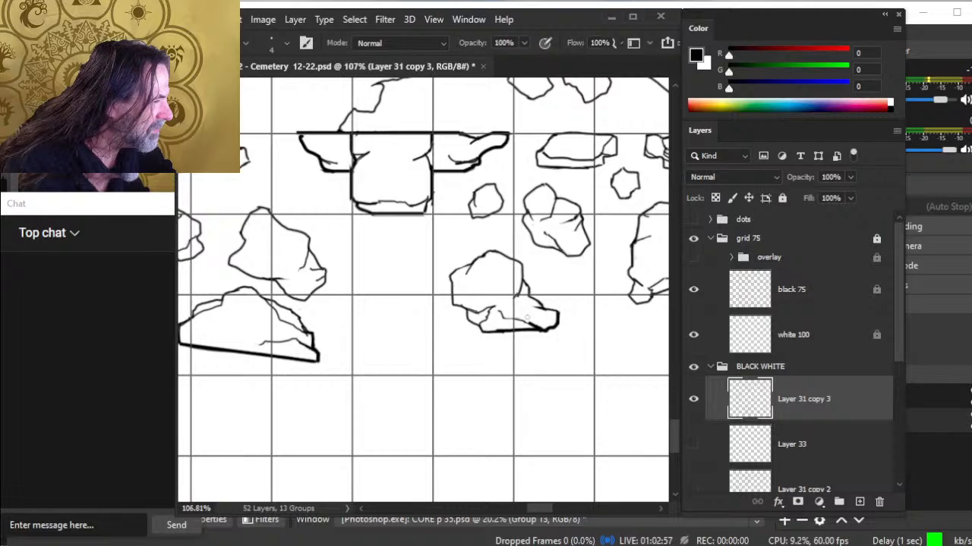
Thicken the layered rock's lower-left outline up to its left side and clean up the line ends
mouse_move(490, 331)
left_mouse_down()
mouse_move(464, 312)
mouse_move(464, 325)
mouse_move(465, 311)
left_mouse_up()
key("e")
key("b")
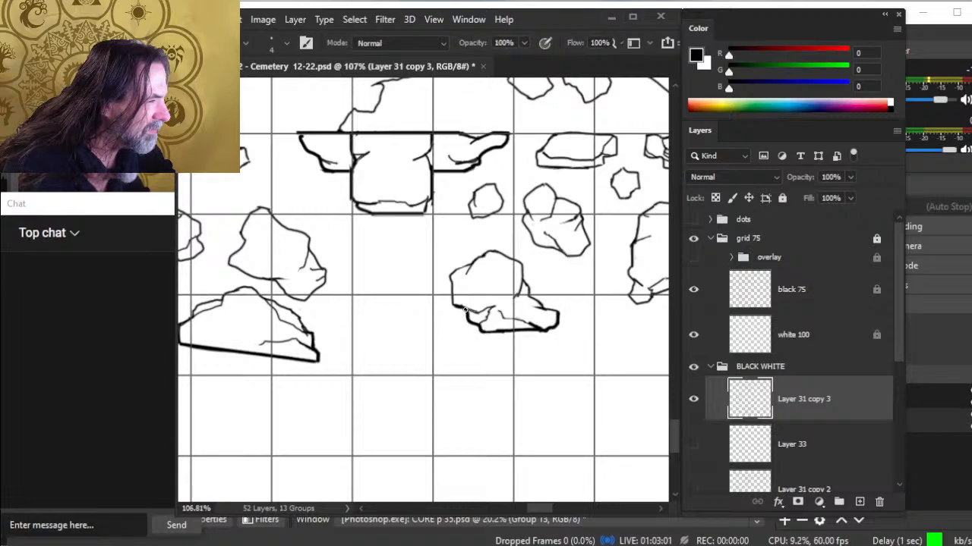
key("r")
key("e")
key("b")
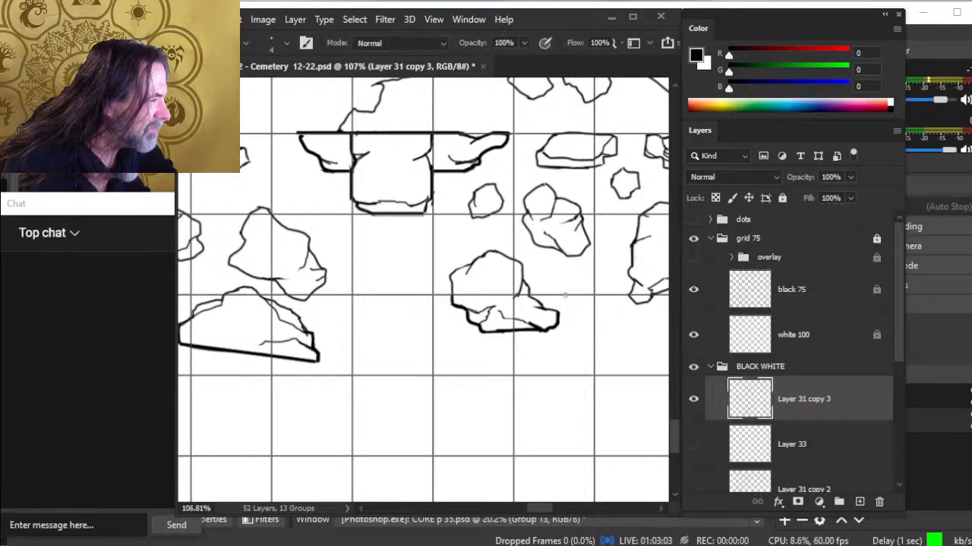
Chip the bottom-left corner of the tall broken slab below the square wall block and redraw its edge
key("ctrl+space")
left_click_drag(552, 301, 489, 307)
left_click_drag(547, 337, 479, 337)
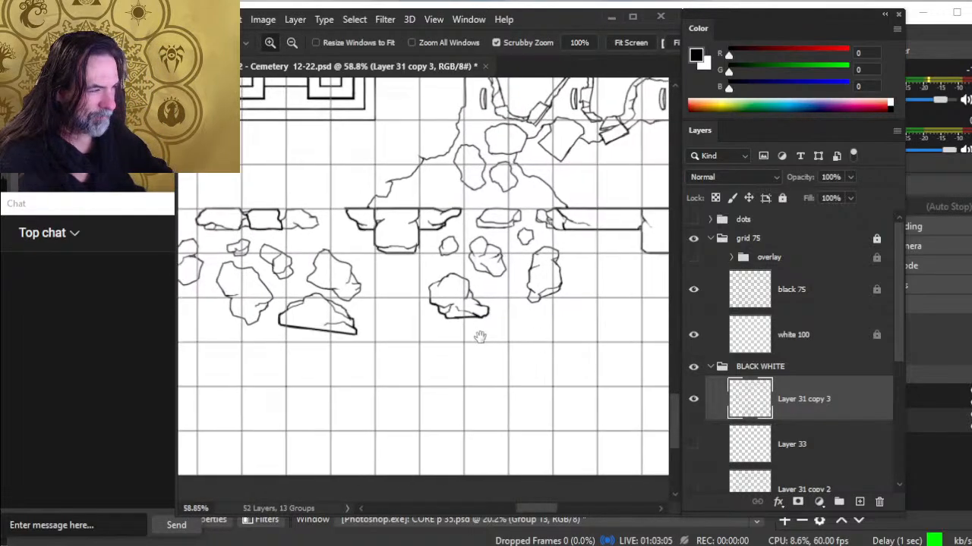
left_click_drag(543, 308, 503, 328)
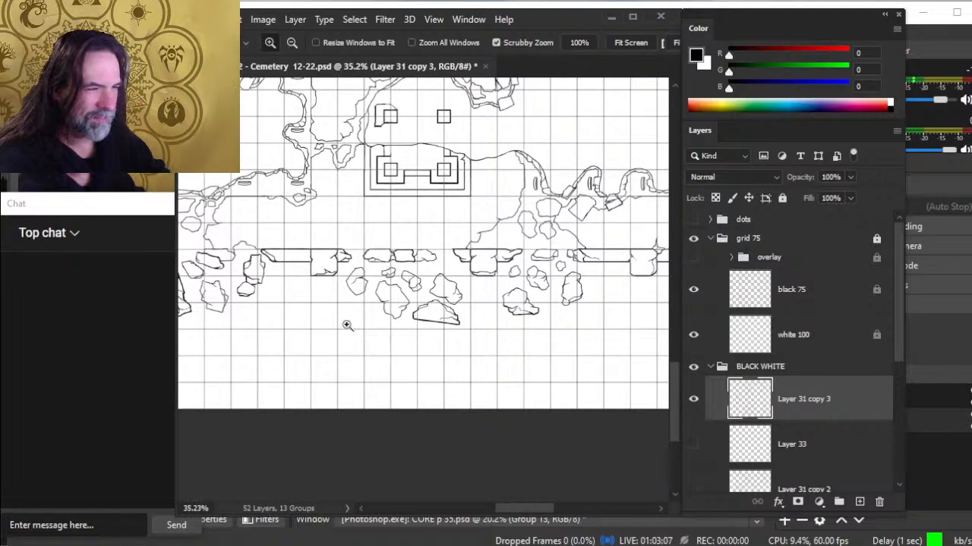
left_click_drag(343, 315, 525, 338)
left_click_drag(340, 341, 430, 338)
key("e")
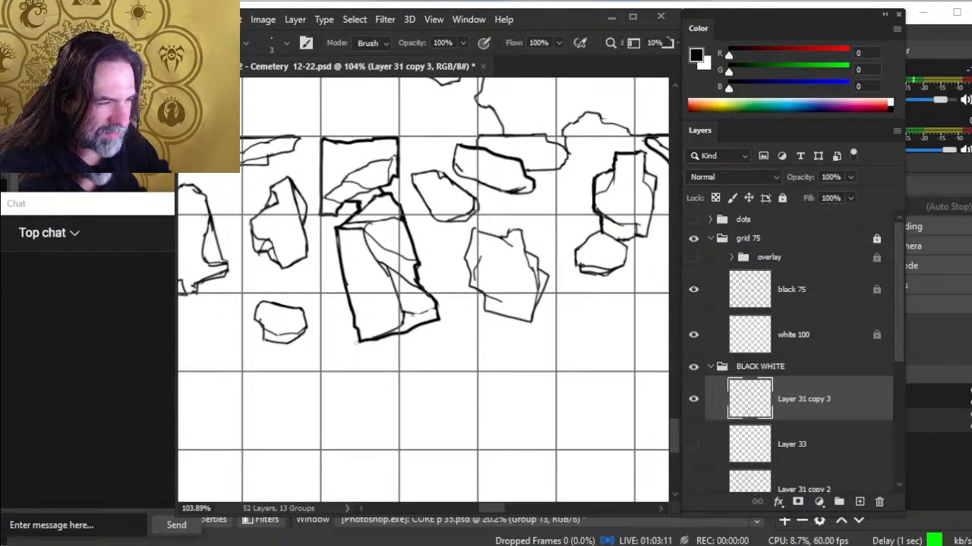
key("b")
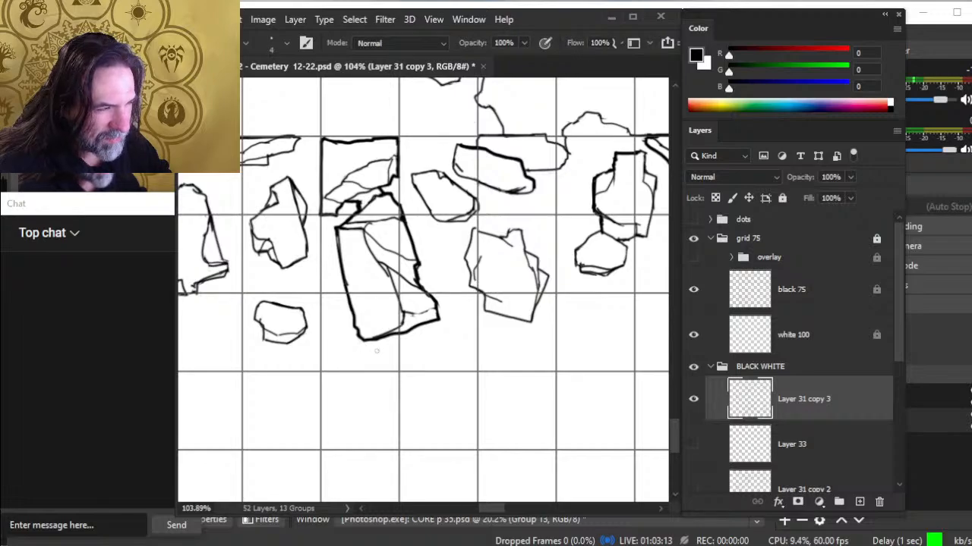
Show the overlay group inside grid 75 and look over the page divisions across the cemetery map
key("e")
key("z")
mouse_move(512, 349)
left_mouse_down()
mouse_move(425, 353)
mouse_move(357, 347)
mouse_move(359, 338)
left_mouse_up()
left_click_drag(536, 312, 434, 317)
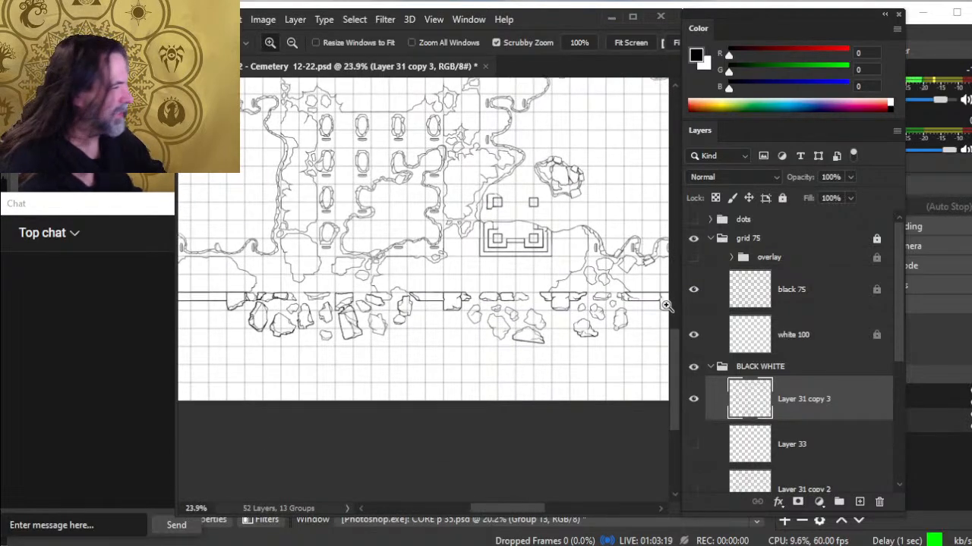
left_click(693, 258)
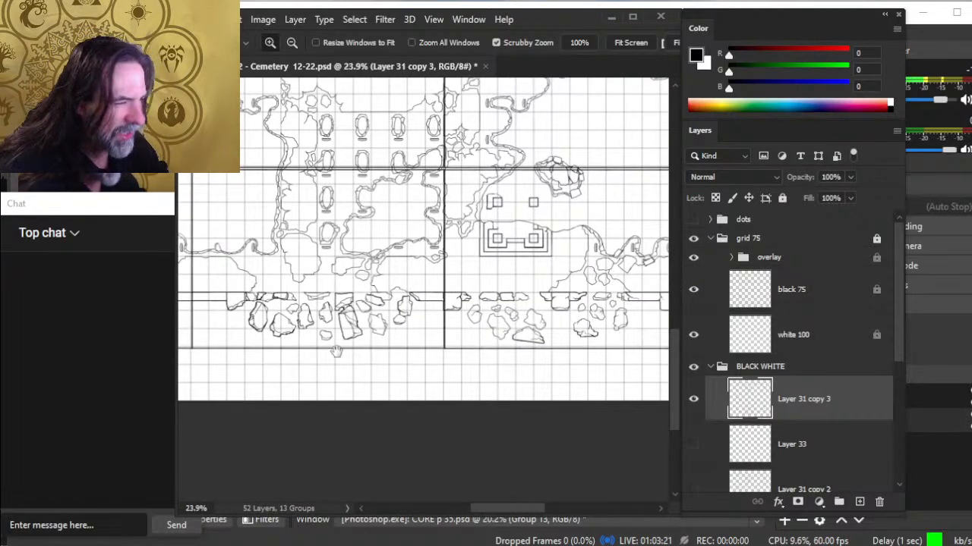
left_click_drag(336, 352, 596, 491)
left_click_drag(405, 353, 336, 394)
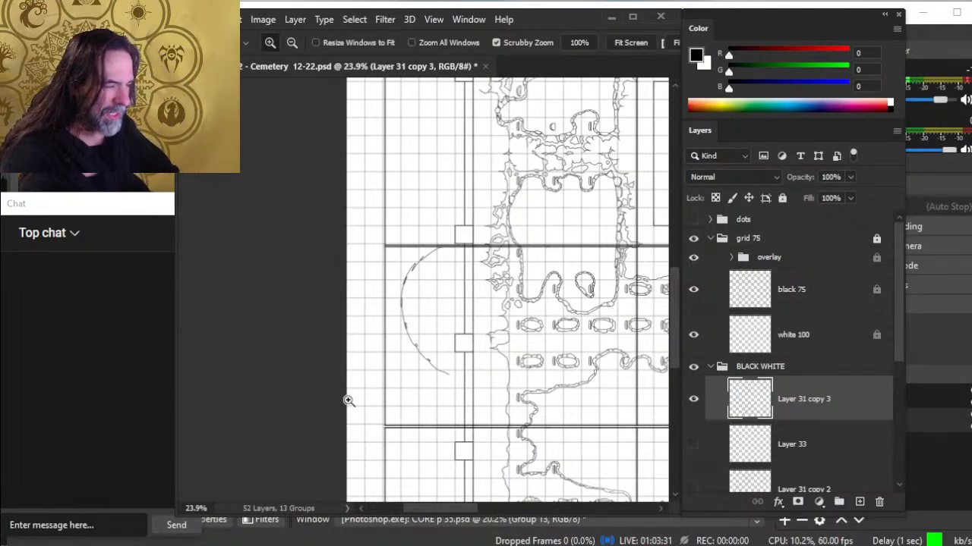
left_click_drag(604, 298, 318, 256)
left_click_drag(615, 368, 658, 370)
left_click_drag(565, 365, 604, 365)
left_click_drag(603, 364, 490, 345)
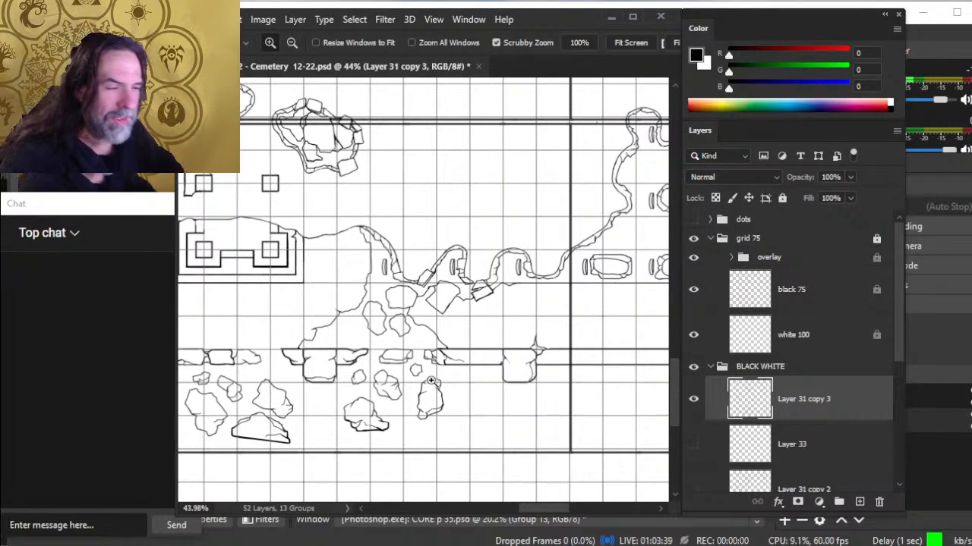
Erase the lower end of the rubble slope's outline above the broken end of the bottom wall
left_click_drag(452, 353, 518, 351)
key("e")
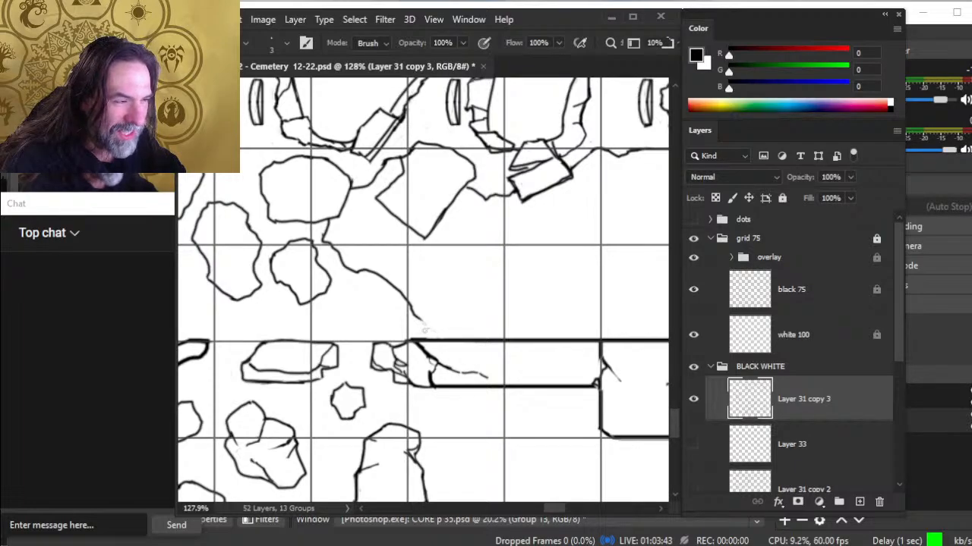
key("ctrl+z")
key("ctrl+z")
key("ctrl+z")
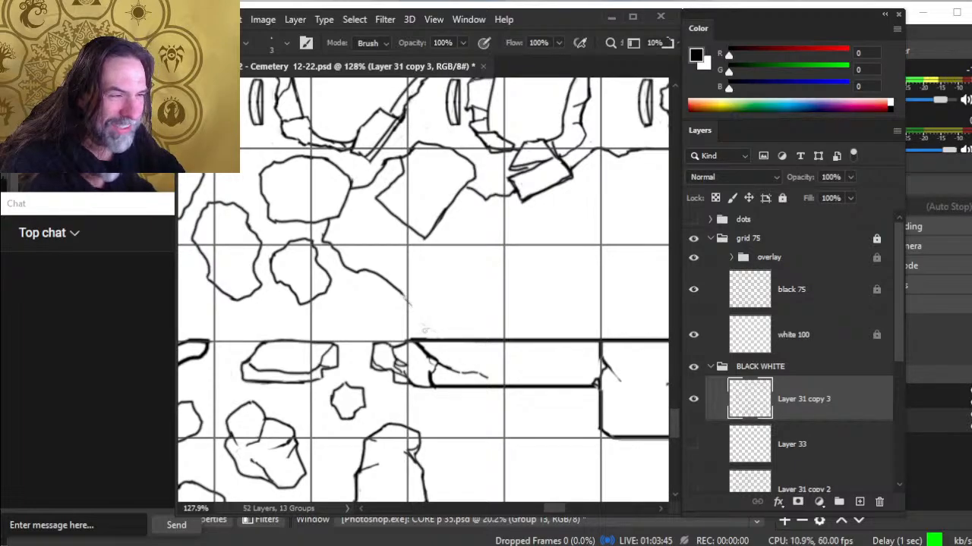
key("ctrl+z")
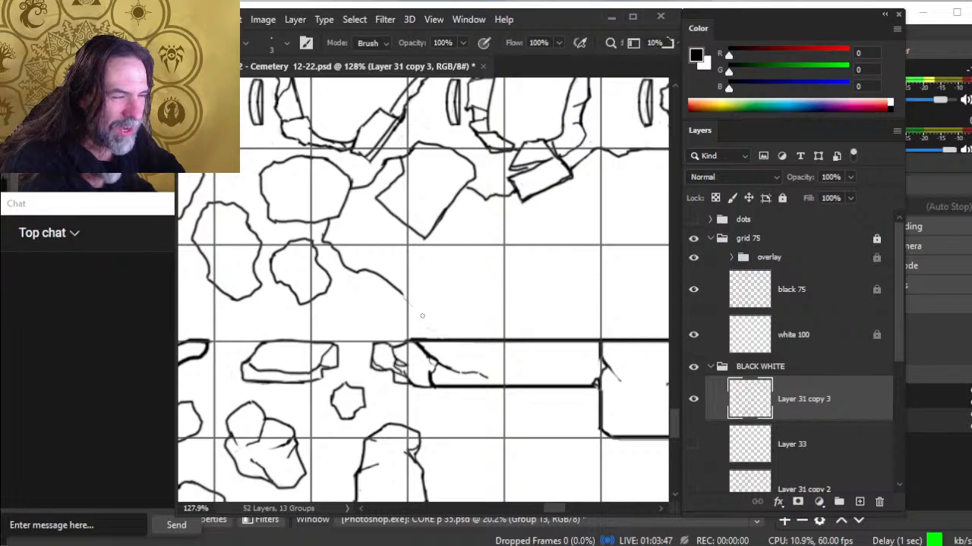
Redraw the slope outline curving down to the broken wall end and clean up its bend with the eraser
key("bracketright")
key("bracketright")
key("bracketright")
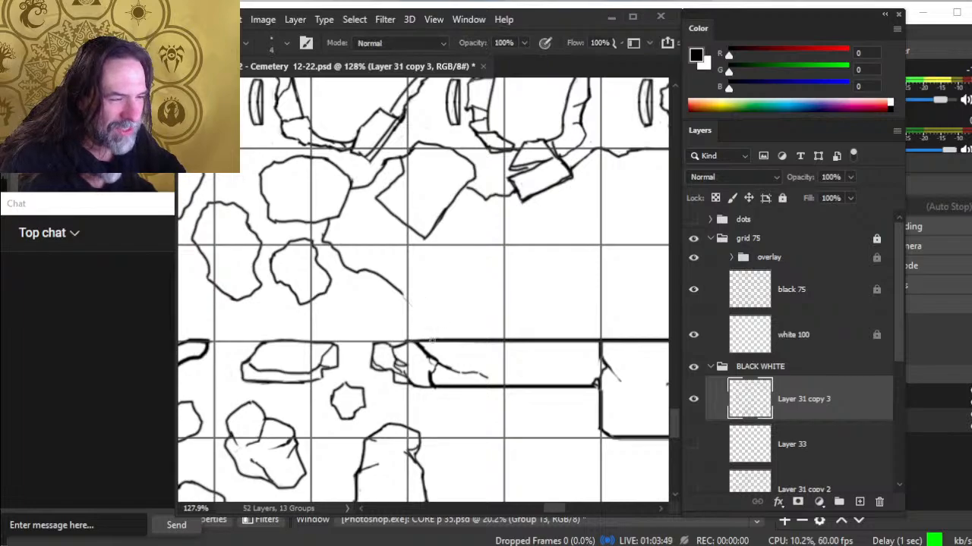
key("b")
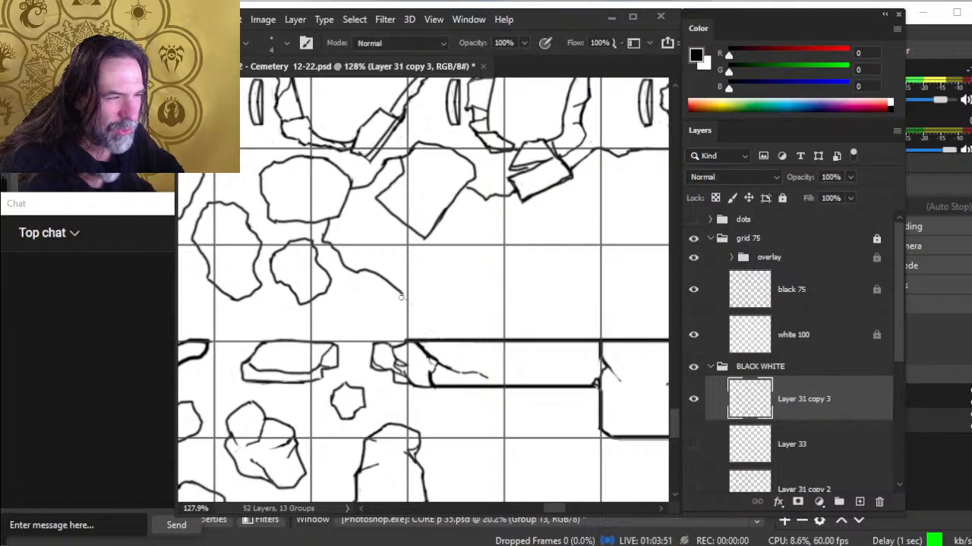
left_click_drag(399, 291, 390, 319)
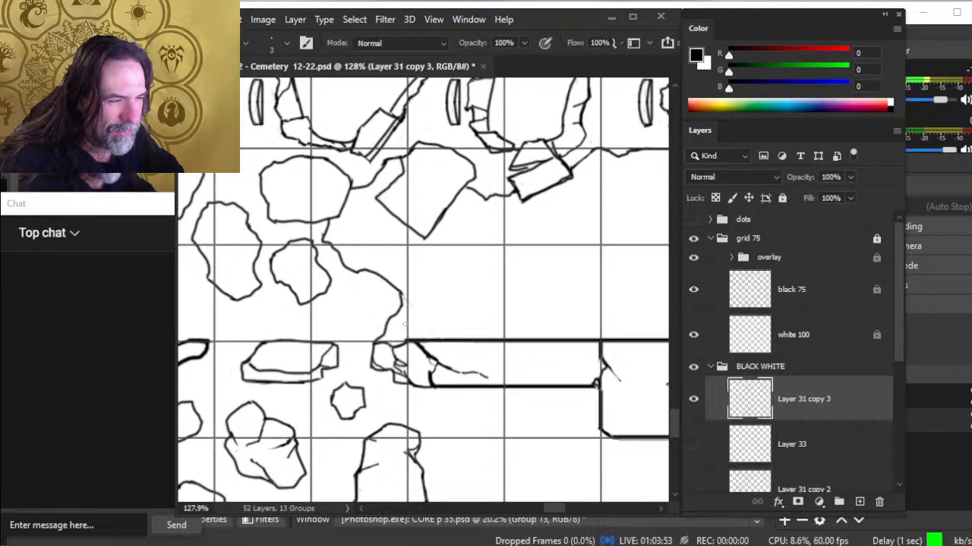
key("e")
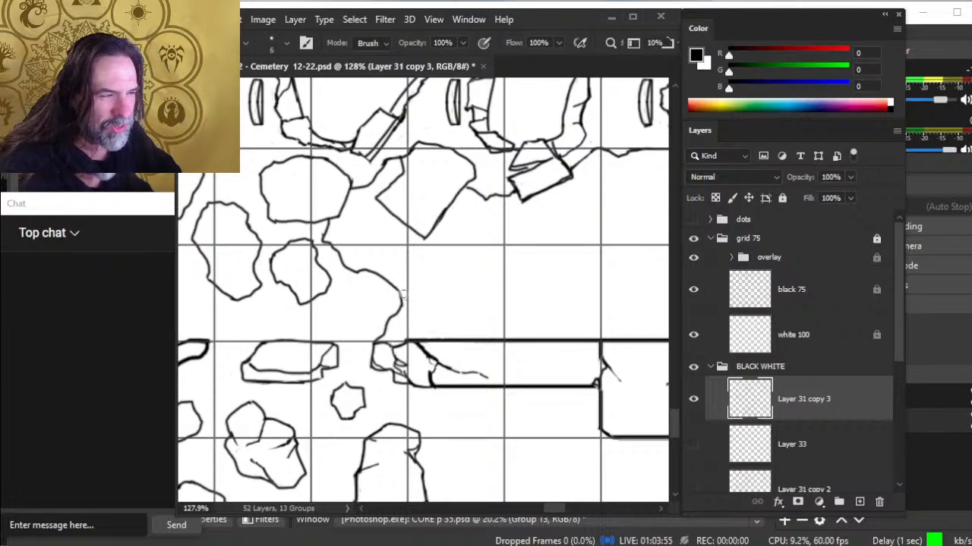
key("b")
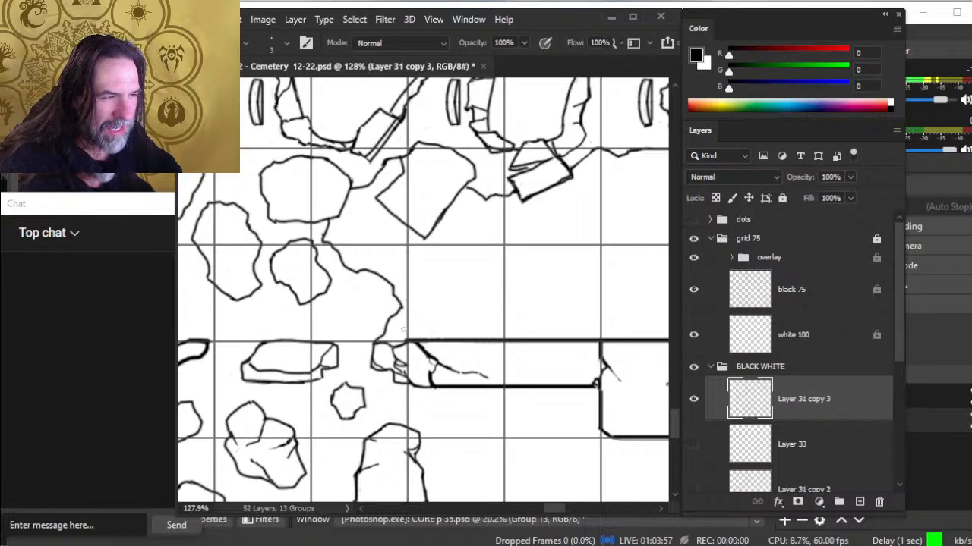
key("e")
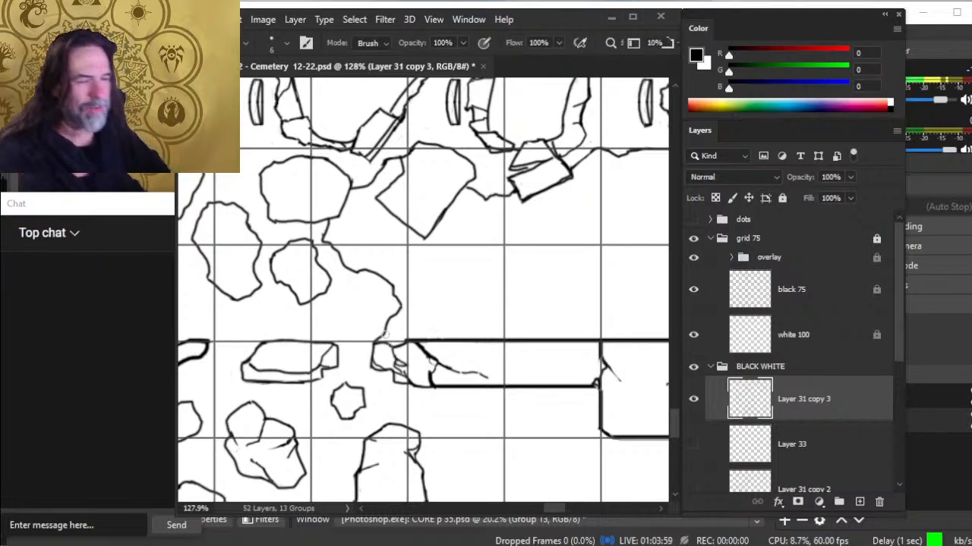
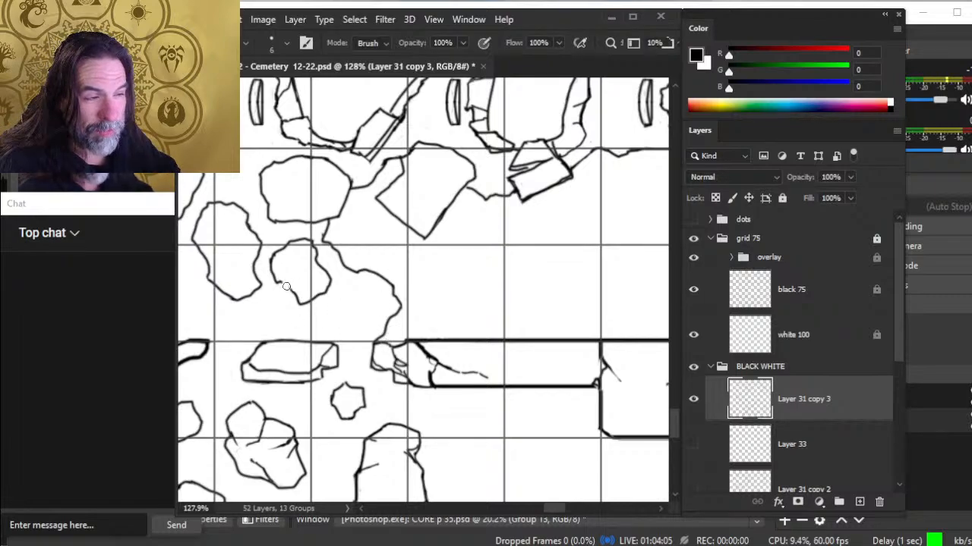
Roughen the lower-left edge of the small rock on the slope and touch up the slope outline beside it
key("b")
key("e")
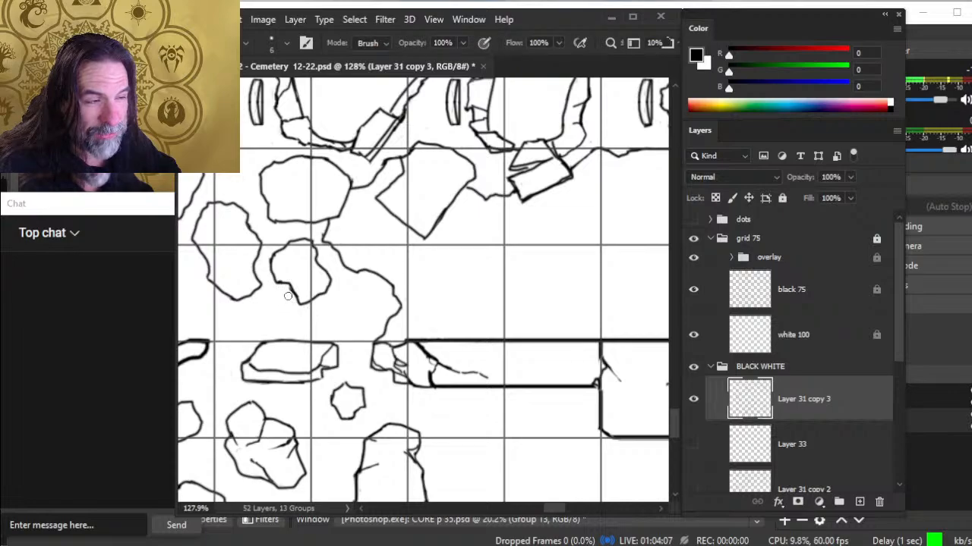
left_click_drag(326, 302, 371, 338)
left_click_drag(365, 287, 375, 287)
key("b")
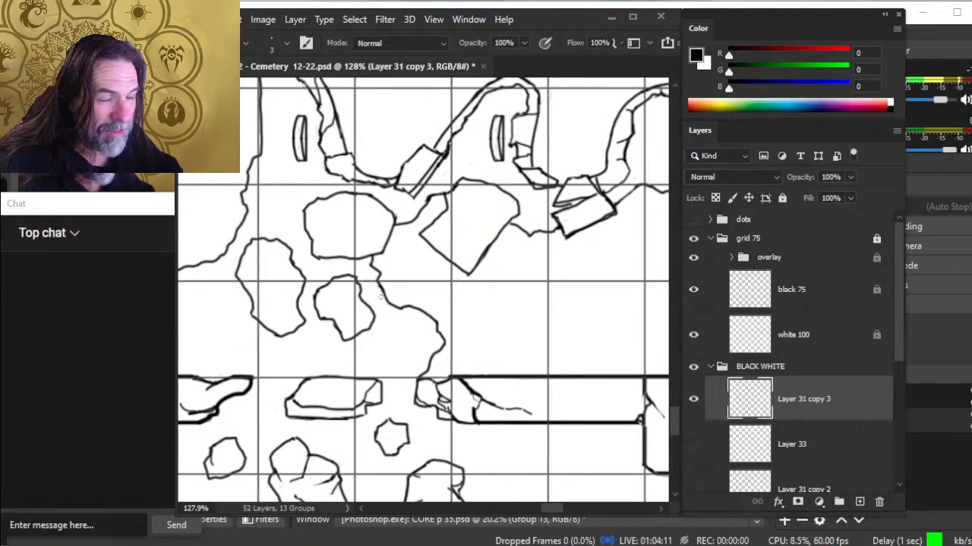
key("e")
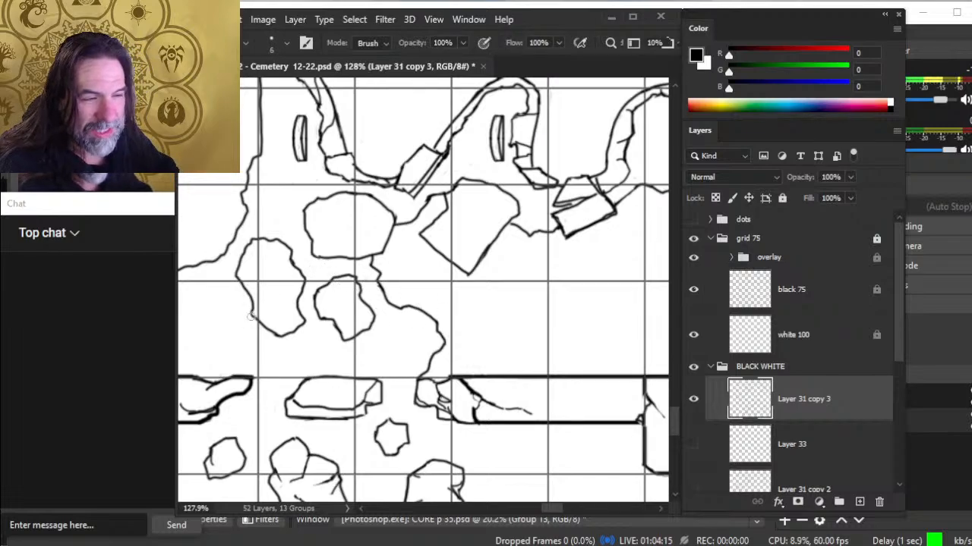
Roughen the lower-left edge of the taller oval rock beside the small one with short brush and eraser touches
key("b")
key("e")
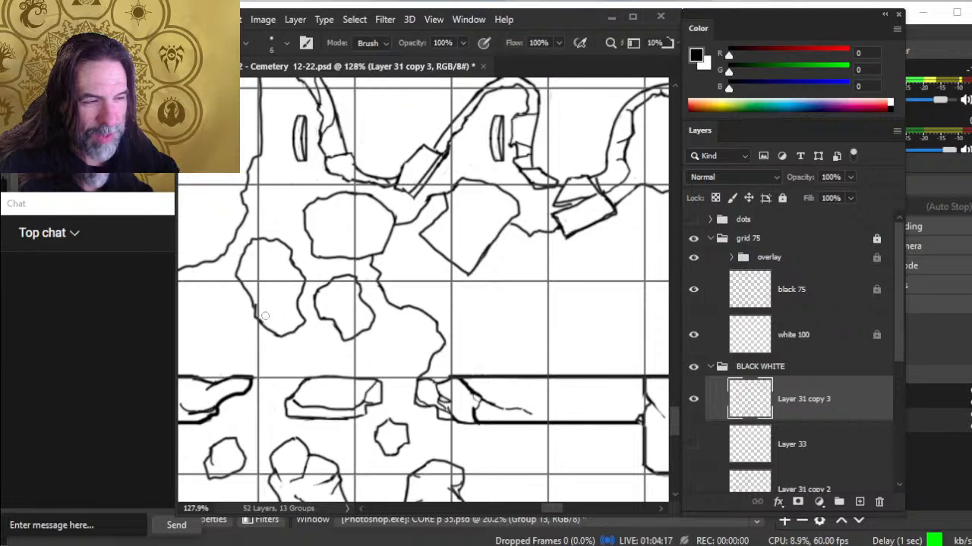
key("b")
key("e")
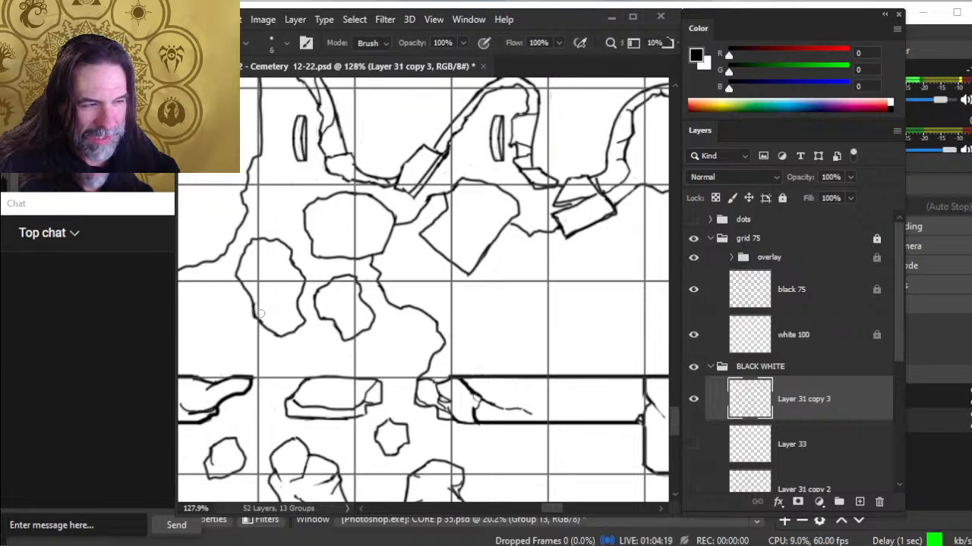
key("b")
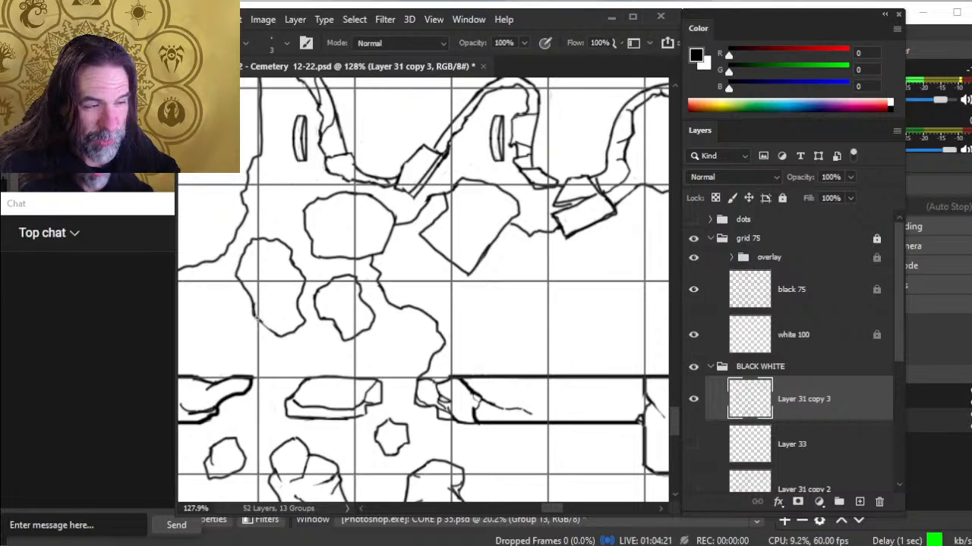
key("e")
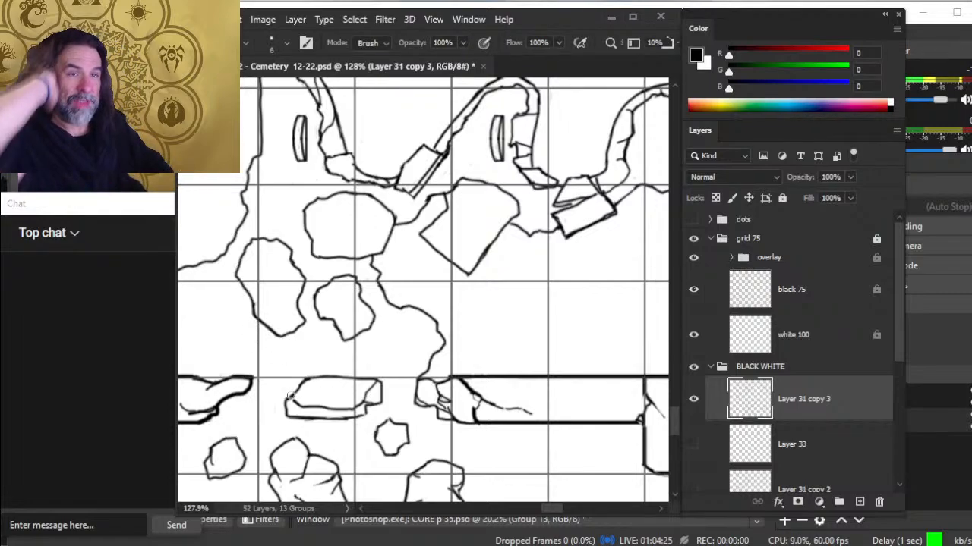
Lasso the large curved sketch line outside the map's left wall and cut it from Layer 31 copy 3
key("space")
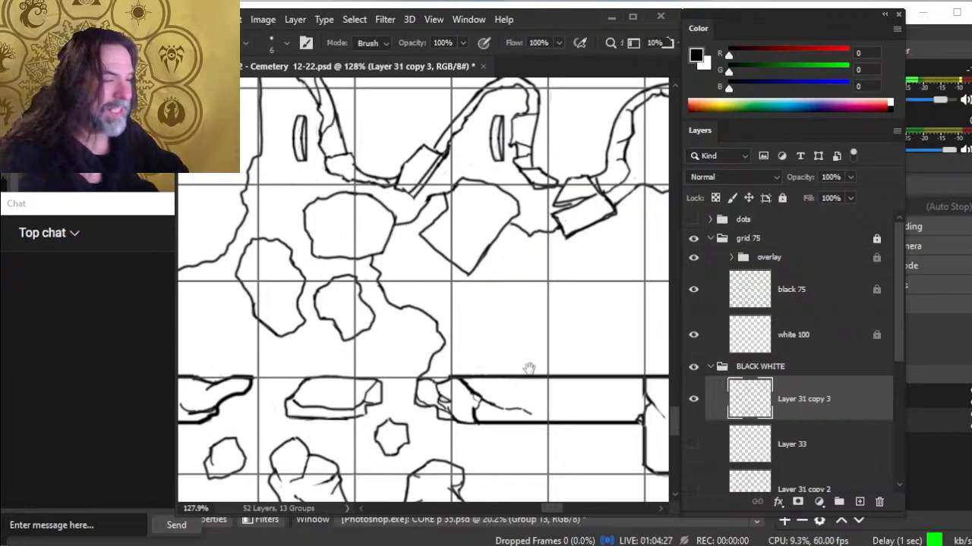
key("ctrl+space")
left_click_drag(529, 369, 492, 381)
left_click_drag(558, 400, 461, 370)
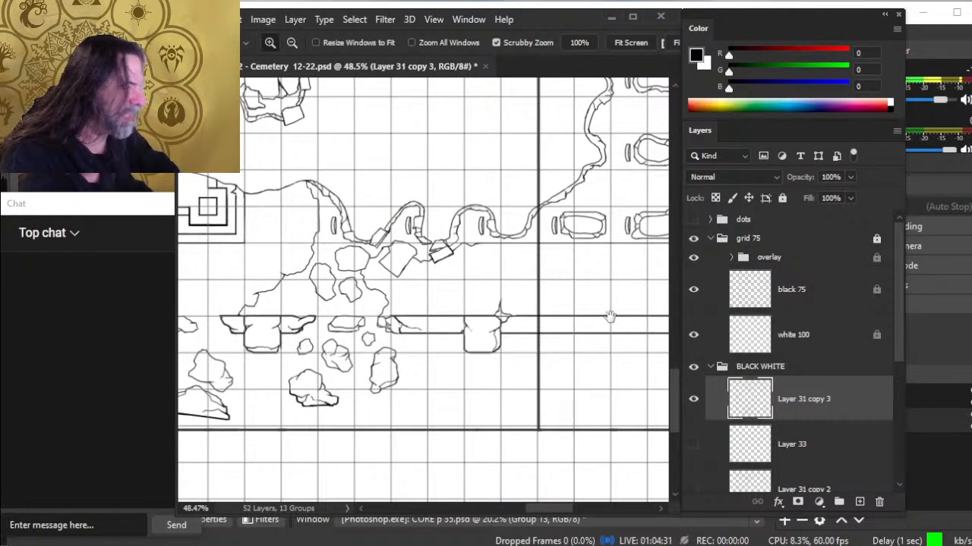
left_click_drag(244, 283, 570, 451)
left_click_drag(266, 213, 656, 133)
left_click_drag(217, 403, 646, 302)
left_click_drag(525, 312, 663, 311)
left_click_drag(460, 319, 478, 513)
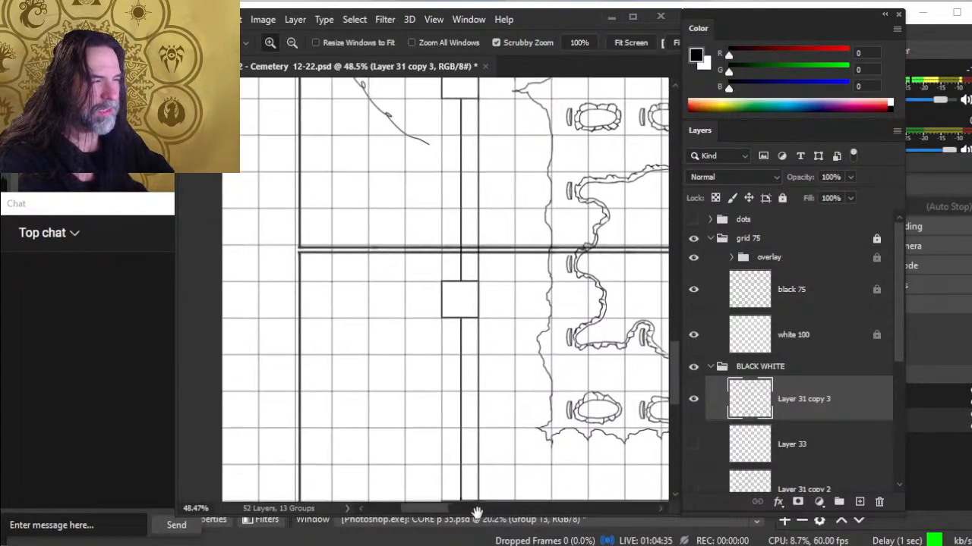
left_click_drag(518, 307, 518, 537)
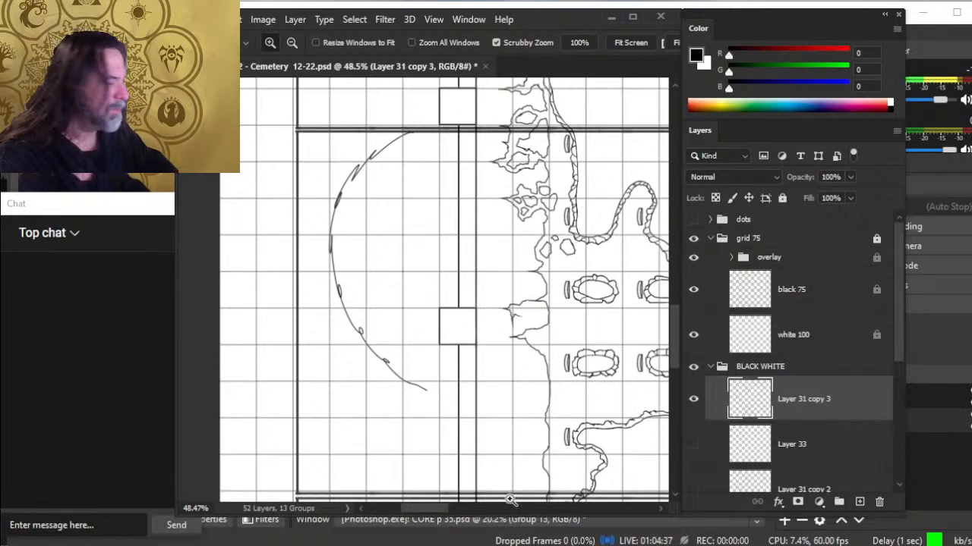
key("l")
mouse_move(344, 125)
left_mouse_down()
mouse_move(308, 177)
mouse_move(301, 405)
mouse_move(392, 471)
mouse_move(437, 401)
mouse_move(382, 268)
mouse_move(438, 121)
mouse_move(344, 126)
left_mouse_up()
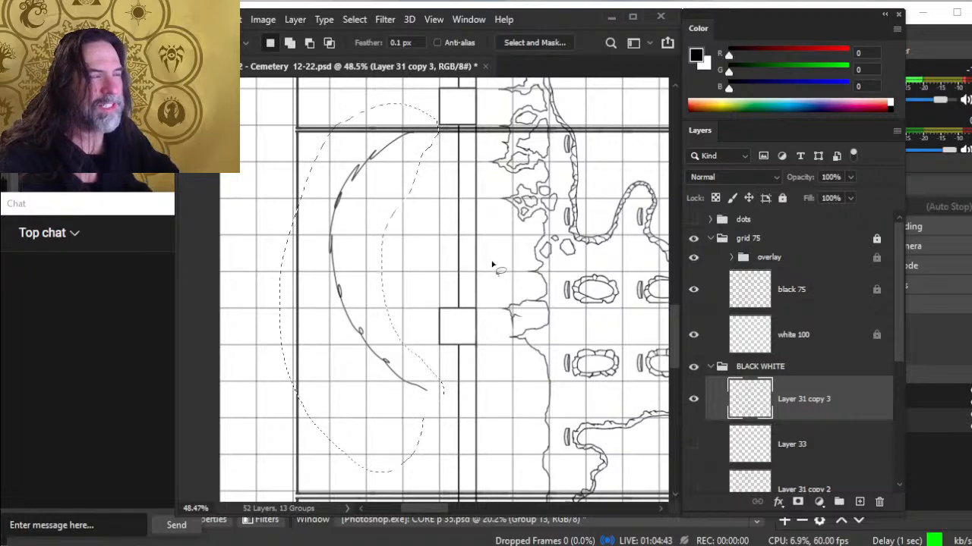
key("ctrl+x")
Show Layer 33, paste the cut curve in place above it, and merge the pasted layer down into Layer 33
scroll(678, 455, "down", 3)
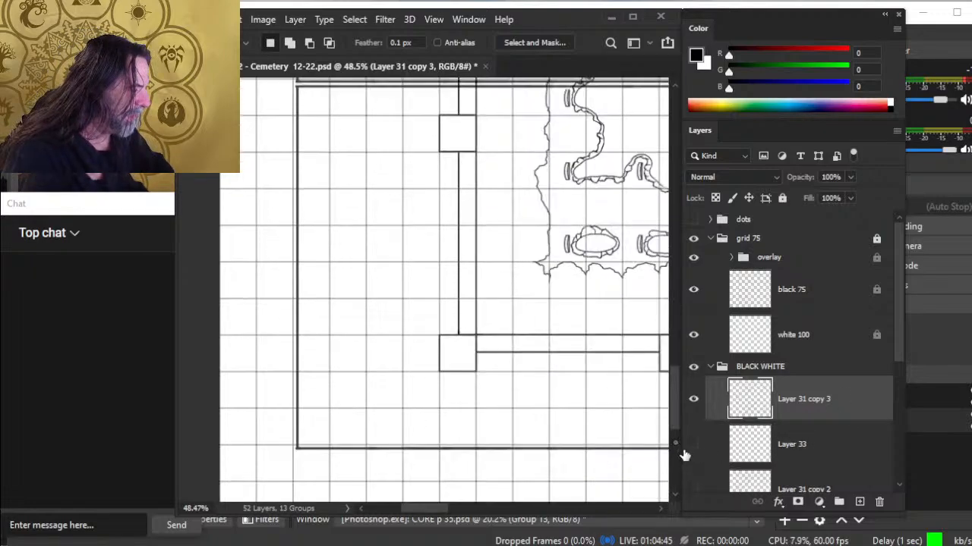
left_click(813, 459)
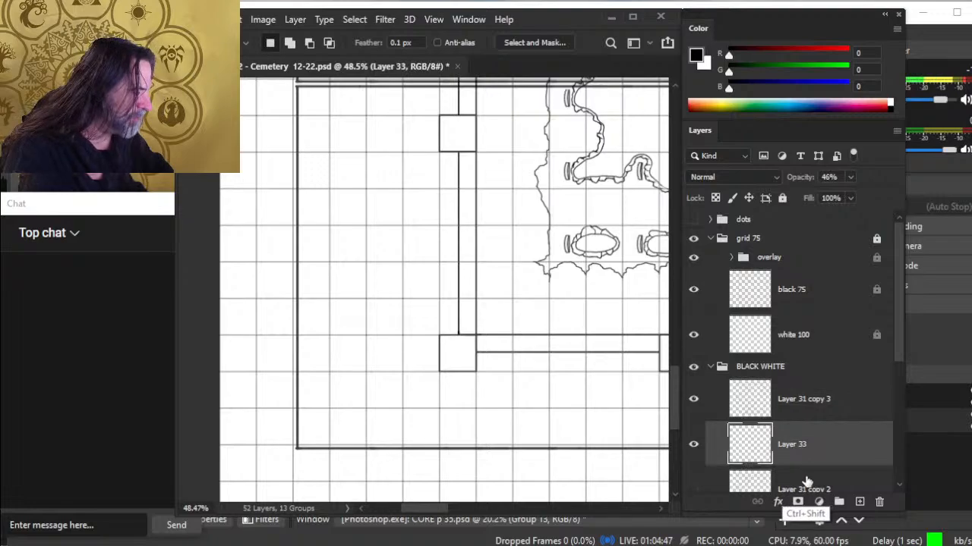
key("ctrl+shift+alt+n")
right_click(800, 445)
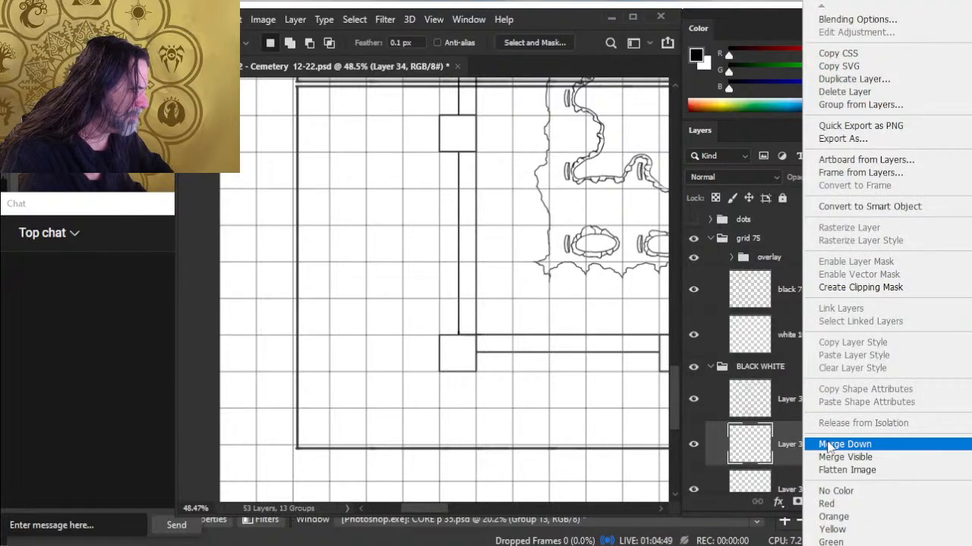
left_click(832, 446)
Check the curve's layer by toggling Layer 31 copy 3 and Layer 33, and make Layer 31 copy 3 active for brushing
left_click_drag(508, 199, 555, 465)
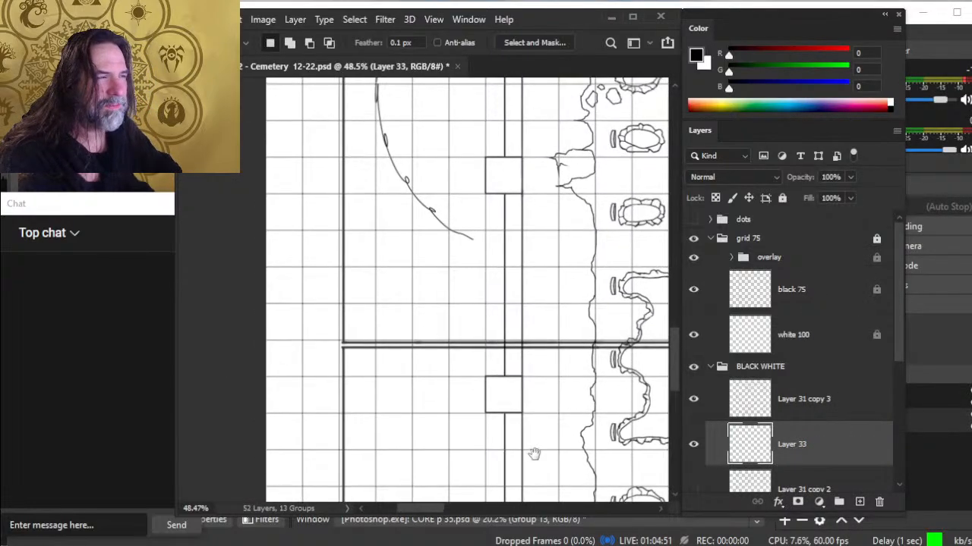
key("z")
left_click_drag(601, 382, 453, 389)
left_click_drag(605, 392, 508, 454)
left_click_drag(452, 372, 501, 365)
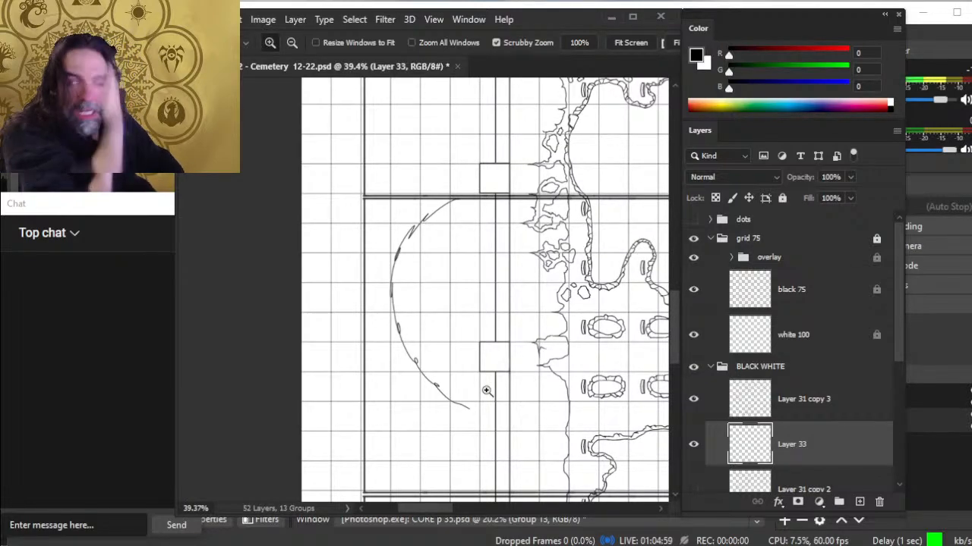
left_click(693, 399)
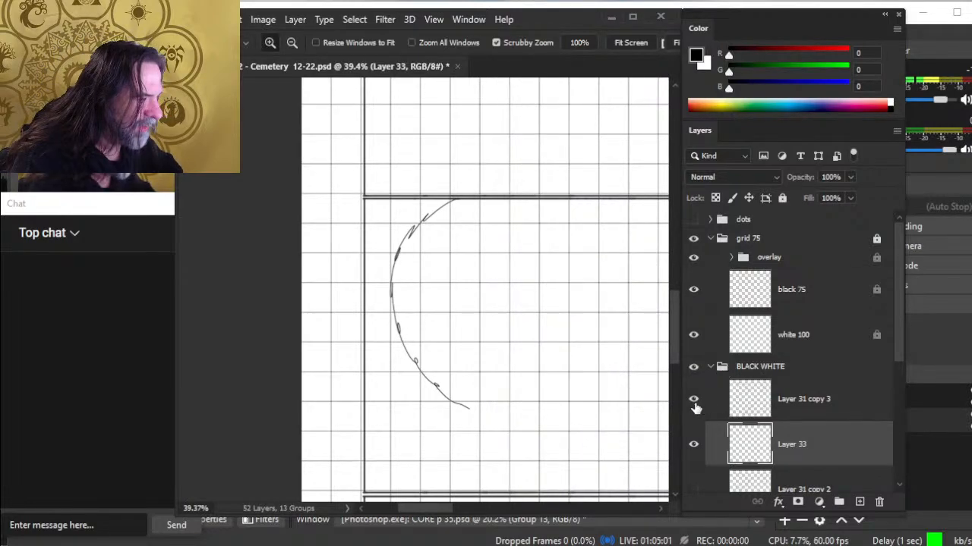
left_click(693, 400)
left_click(751, 410)
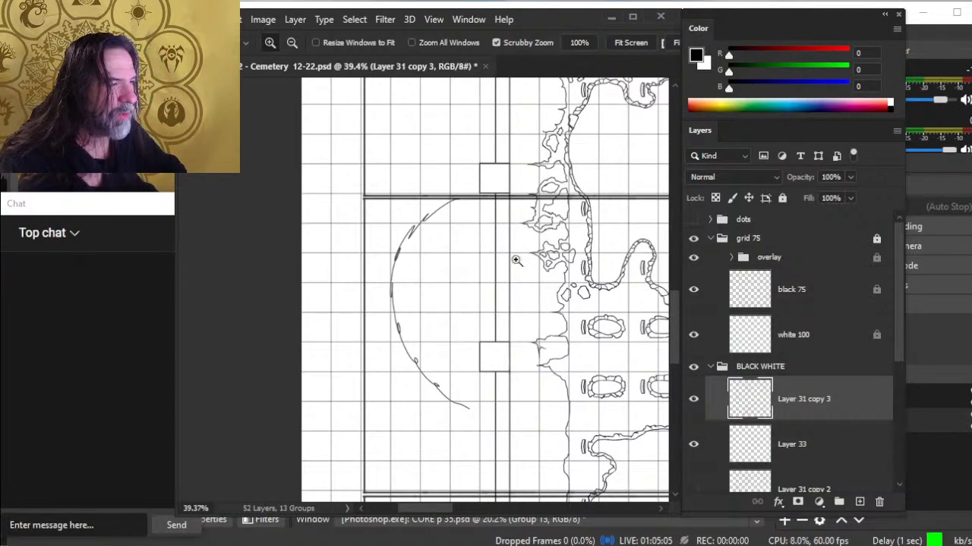
key("b")
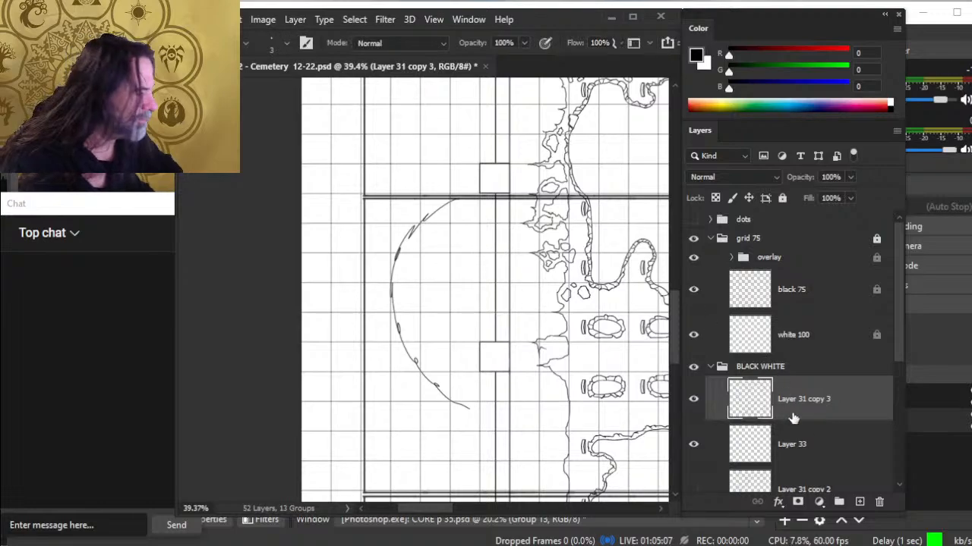
left_click(693, 445)
left_click(693, 444)
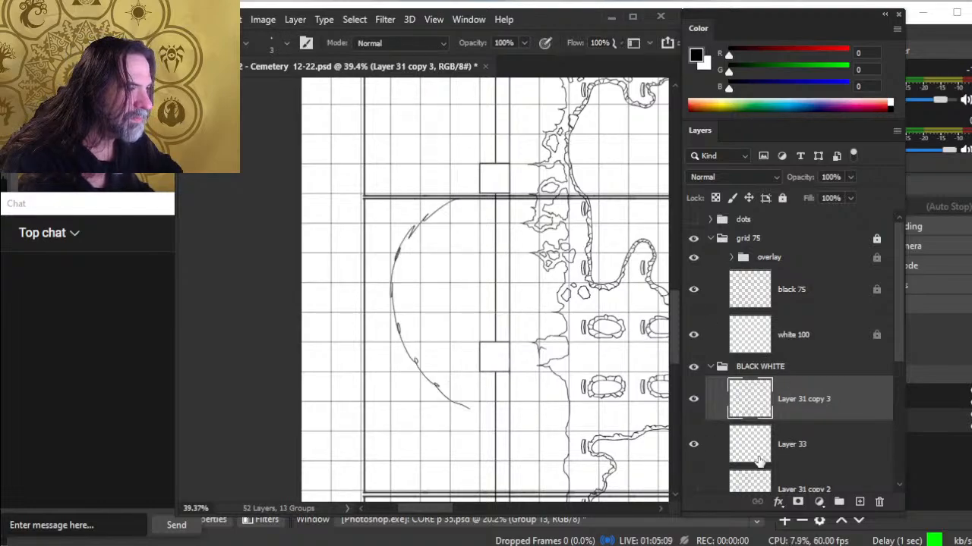
On Layer 31 copy 3, erase broken gaps in the left wall's lines between the two square pillars, using a larger eraser
left_click(759, 456)
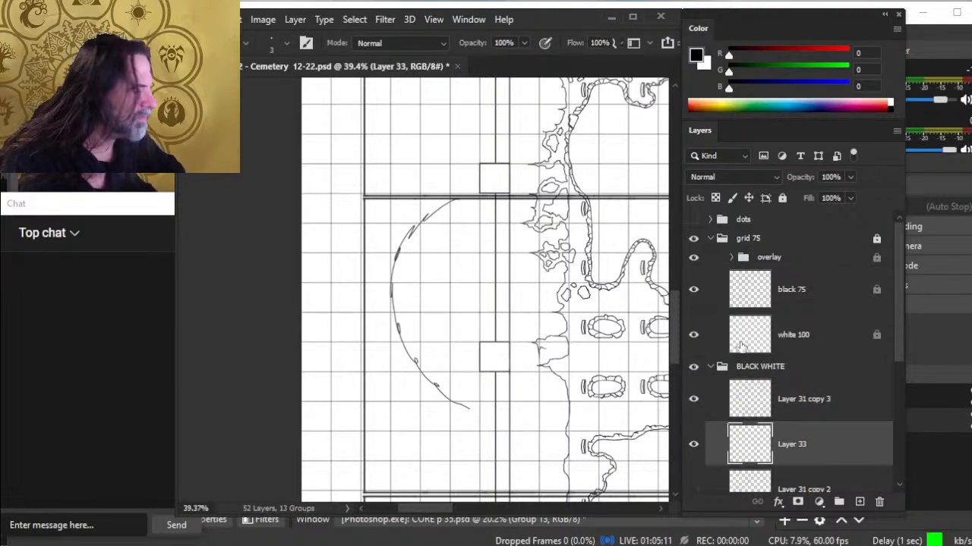
left_click(802, 393)
key("e")
key("bracketright")
key("bracketright")
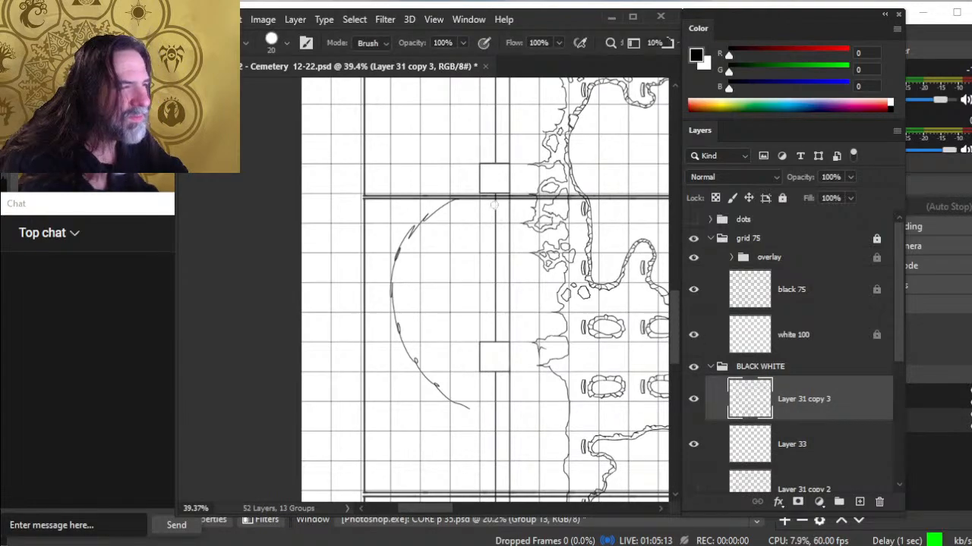
left_click_drag(495, 205, 494, 260)
left_click_drag(492, 317, 495, 297)
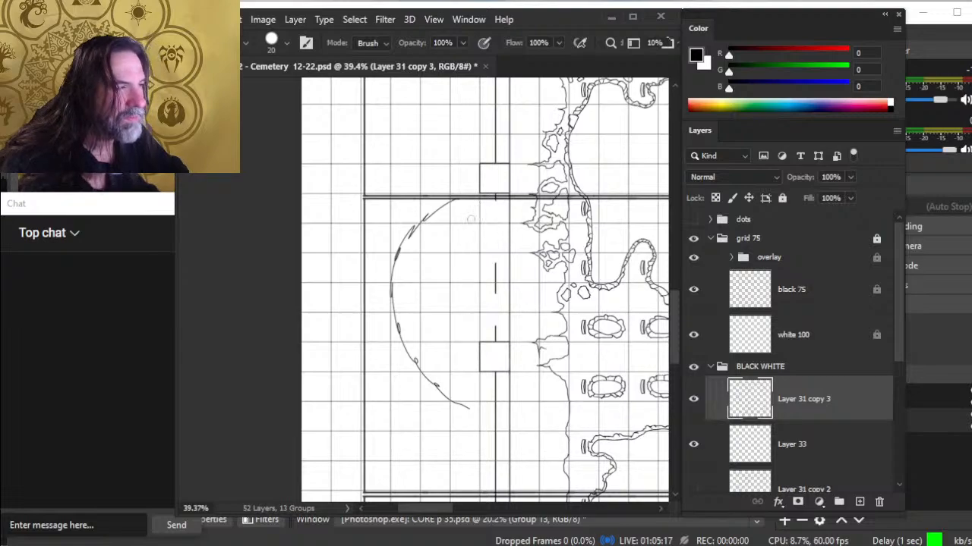
On Layer 33, sketch a square block against the outer side of the lower pillar
key("b")
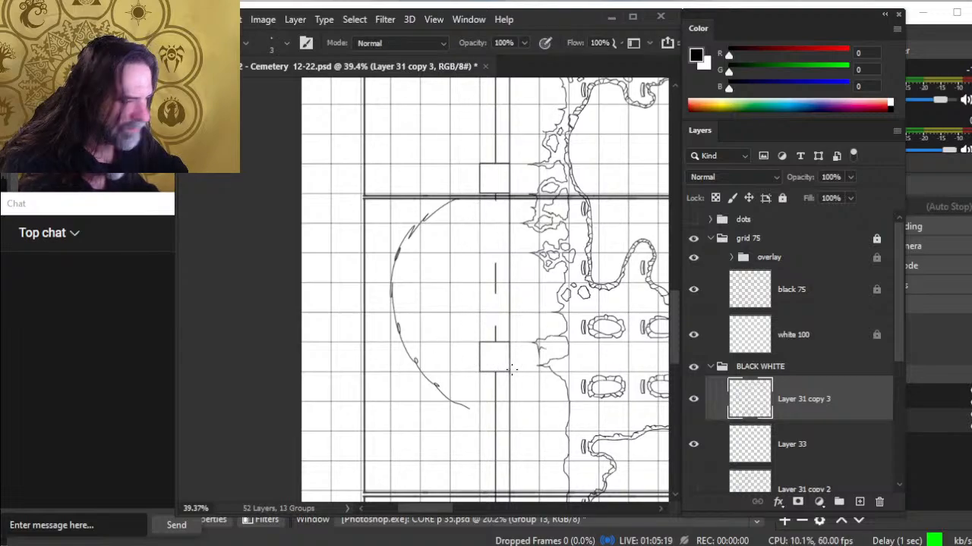
key("alt+bracketleft")
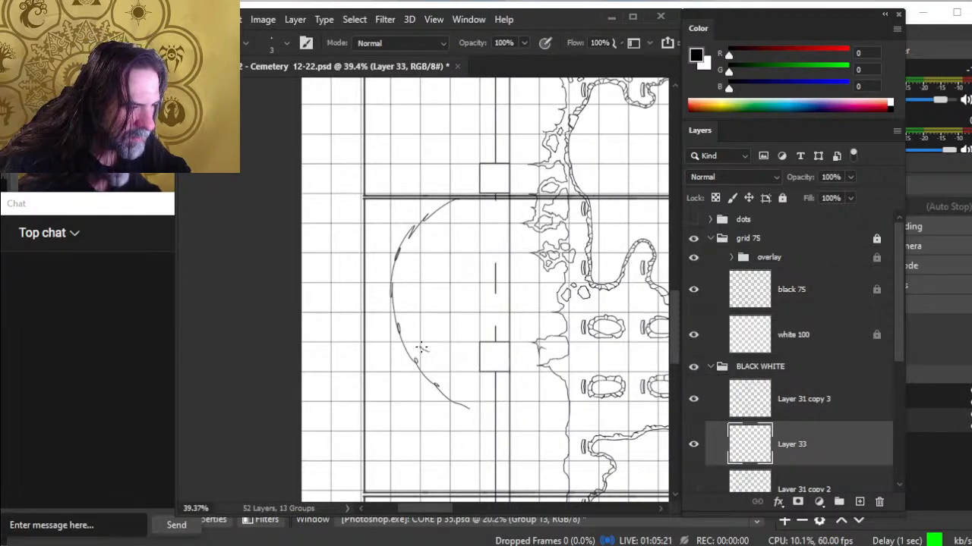
key("e")
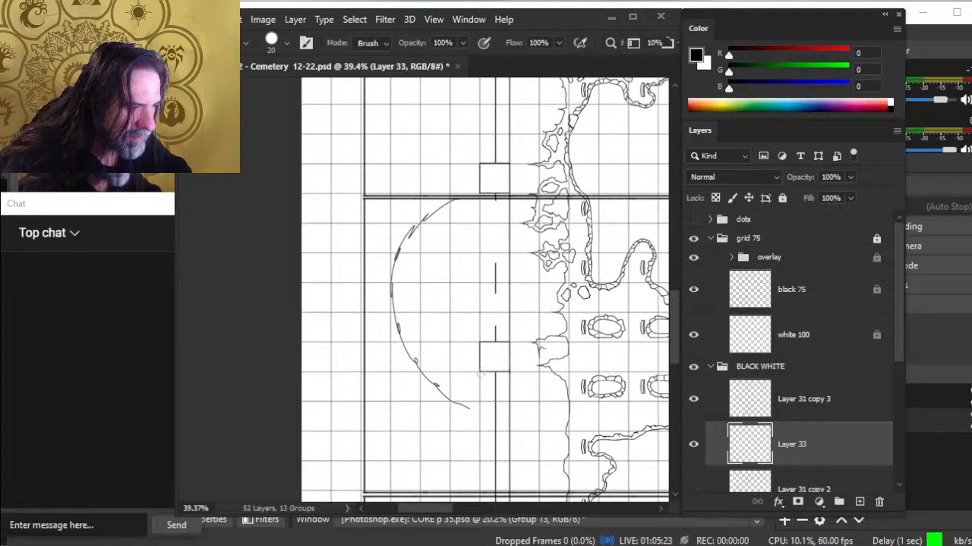
key("b")
mouse_move(453, 373)
left_mouse_down()
mouse_move(486, 371)
mouse_move(446, 343)
left_mouse_up()
mouse_move(446, 344)
left_mouse_down()
mouse_move(451, 370)
mouse_move(480, 378)
left_mouse_up()
key("e")
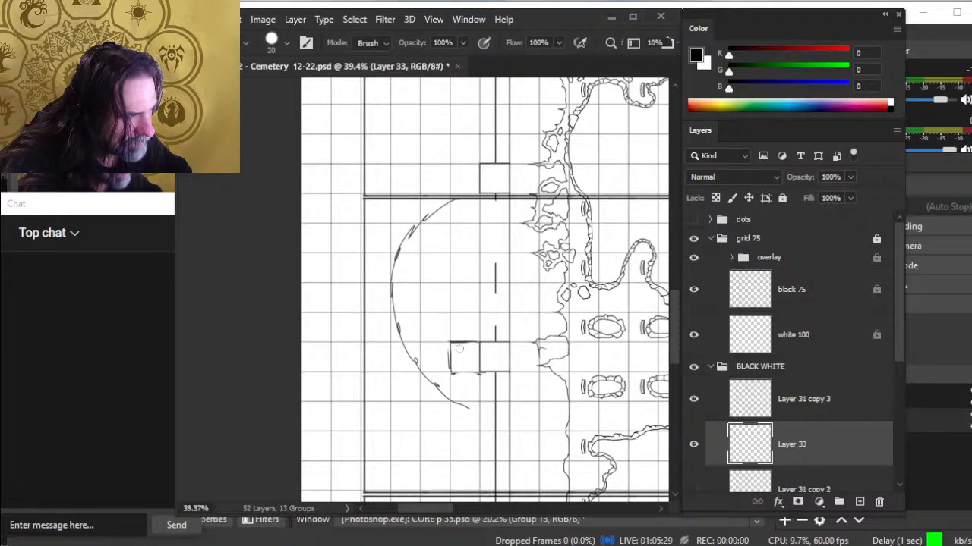
Sketch a long vertical line from the new block up to the horizontal double wall, and erase its upper part
key("b")
left_click_drag(471, 341, 472, 198)
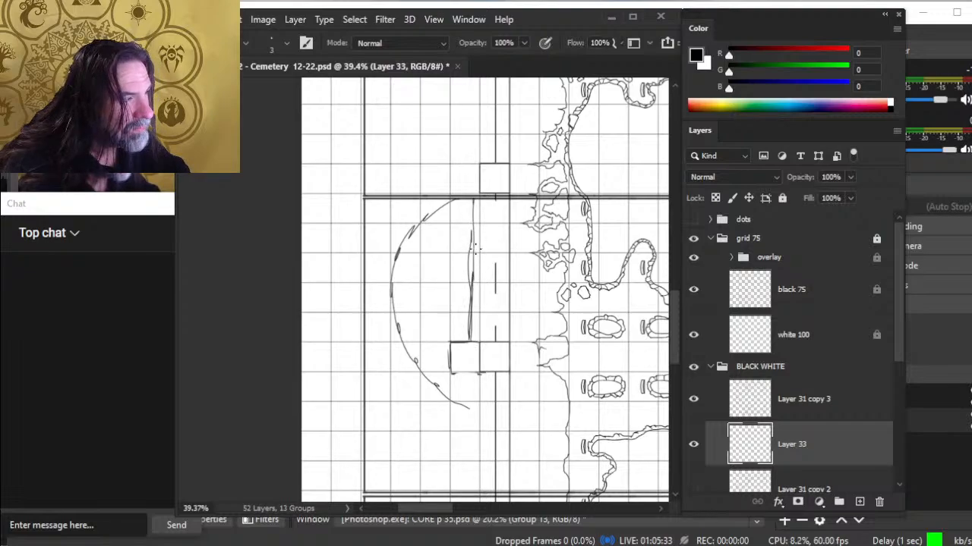
key("e")
left_click_drag(471, 246, 472, 259)
key("b")
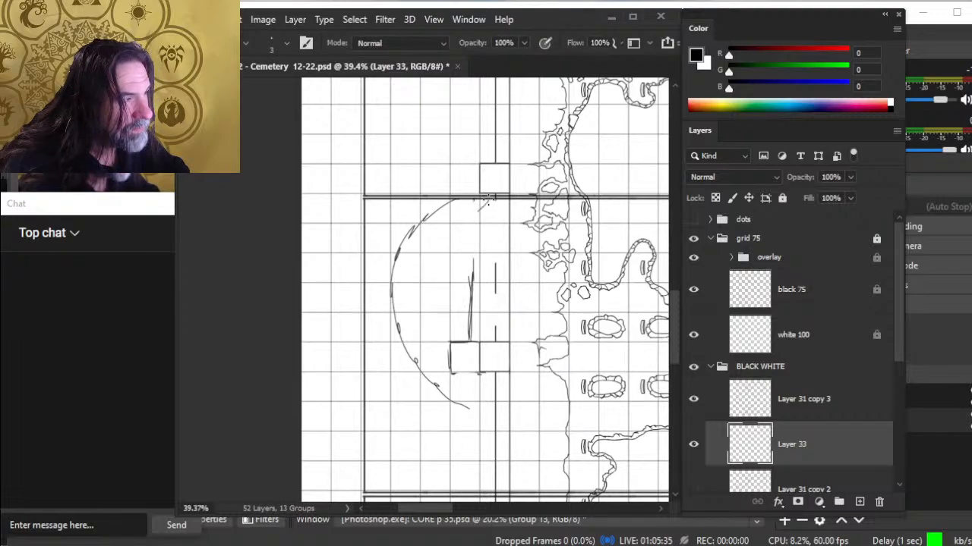
Sketch two slanted wall strokes just below the upper pillar, undoing and redrawing the outer one
left_click_drag(468, 222, 479, 205)
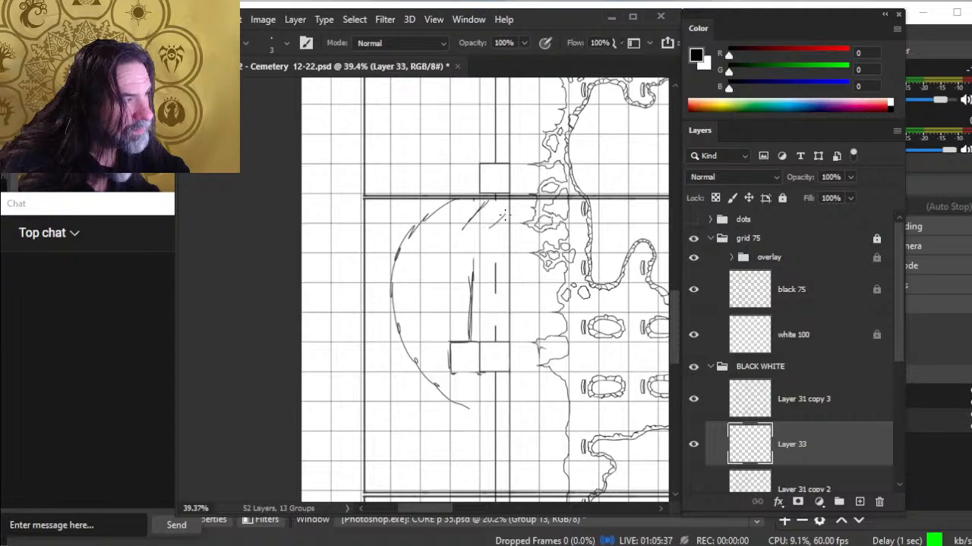
key("ctrl+z")
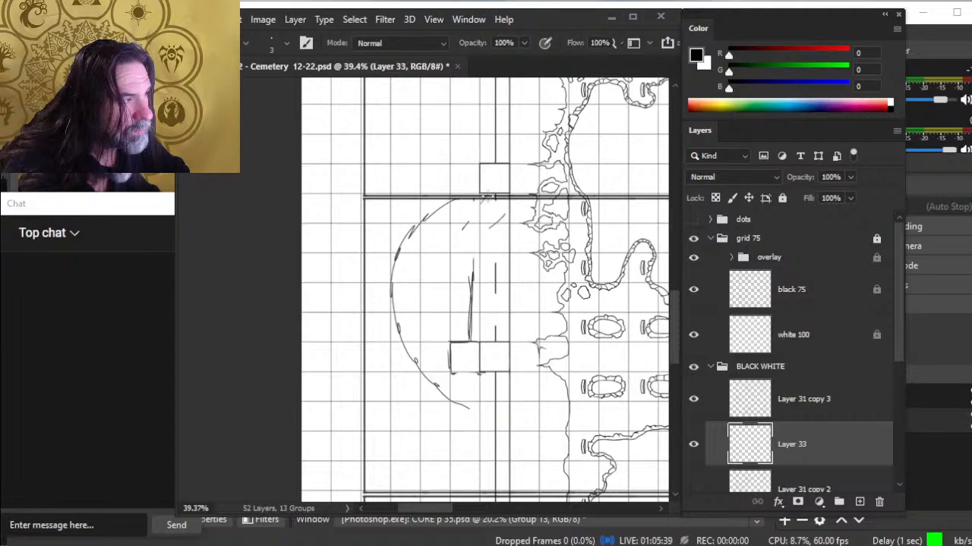
left_click_drag(462, 227, 485, 200)
mouse_move(486, 240)
left_mouse_down()
mouse_move(506, 217)
mouse_move(487, 242)
left_mouse_up()
key("e")
key("b")
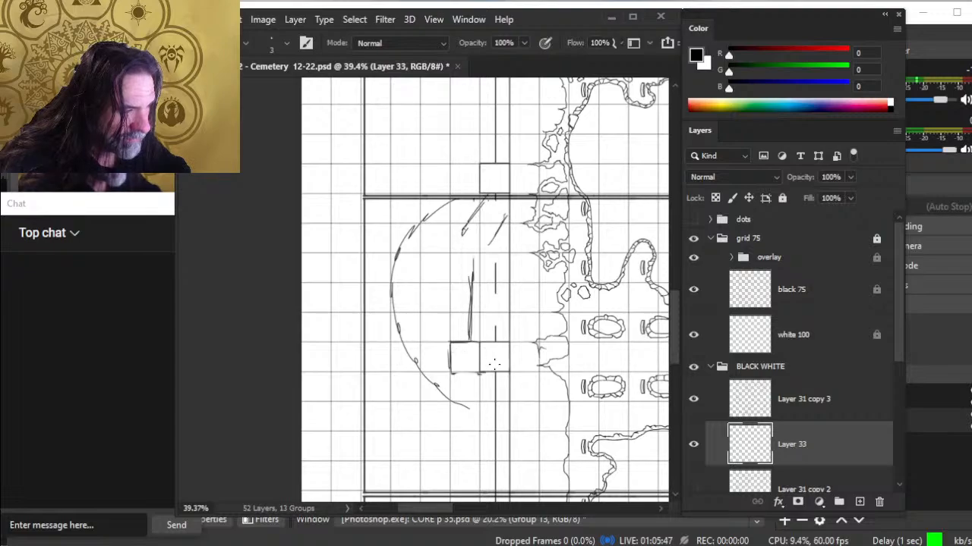
key("e")
key("b")
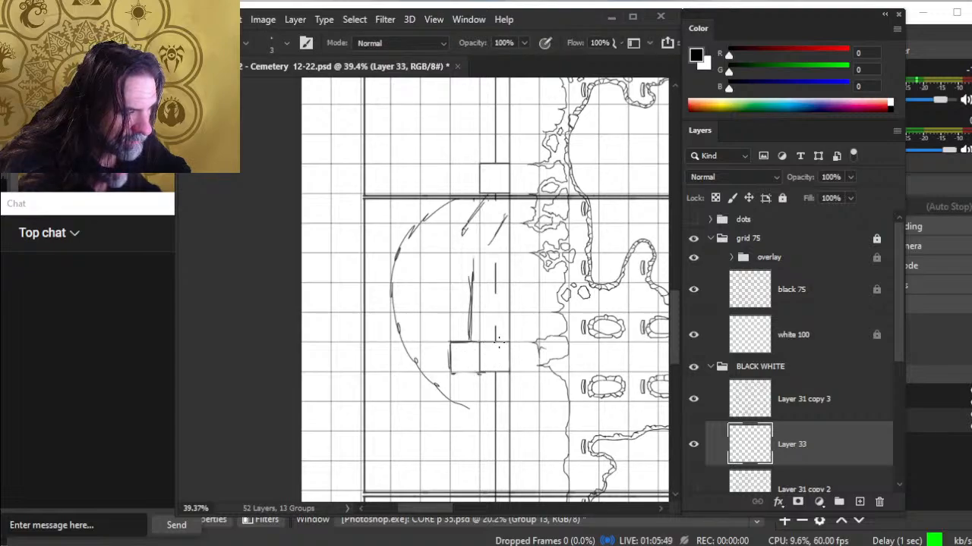
Redraw the square block beside the lower pillar as a tilted, angular broken block
mouse_move(452, 338)
left_mouse_down()
mouse_move(460, 327)
mouse_move(479, 373)
mouse_move(469, 374)
mouse_move(478, 365)
mouse_move(482, 374)
left_mouse_up()
key("e")
key("b")
key("e")
key("b")
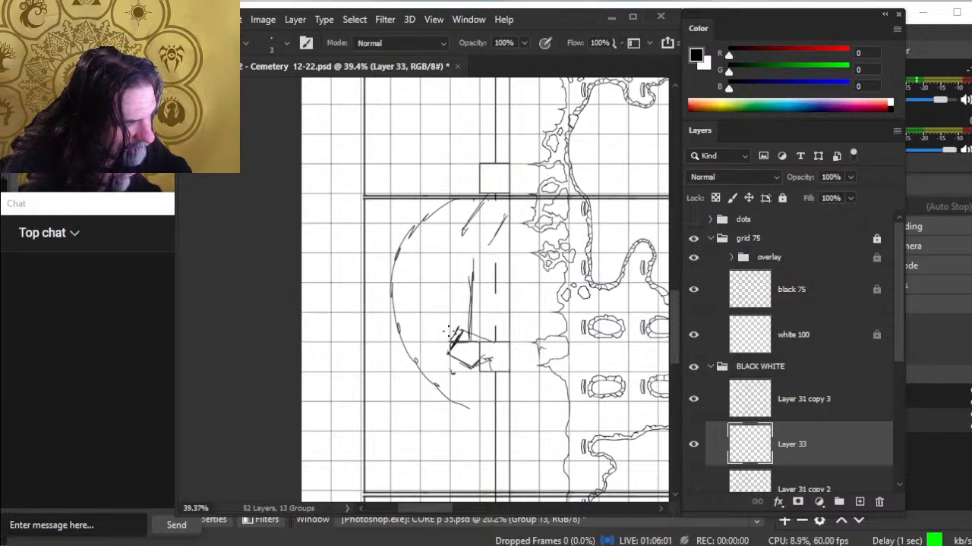
Clean up the top and outer edges of the tilted block beside the lower pillar with alternating eraser and brush touches
key("e")
mouse_move(450, 330)
left_mouse_down()
mouse_move(474, 342)
mouse_move(463, 330)
mouse_move(446, 346)
mouse_move(456, 351)
mouse_move(469, 333)
left_mouse_up()
key("b")
key("e")
key("b")
key("e")
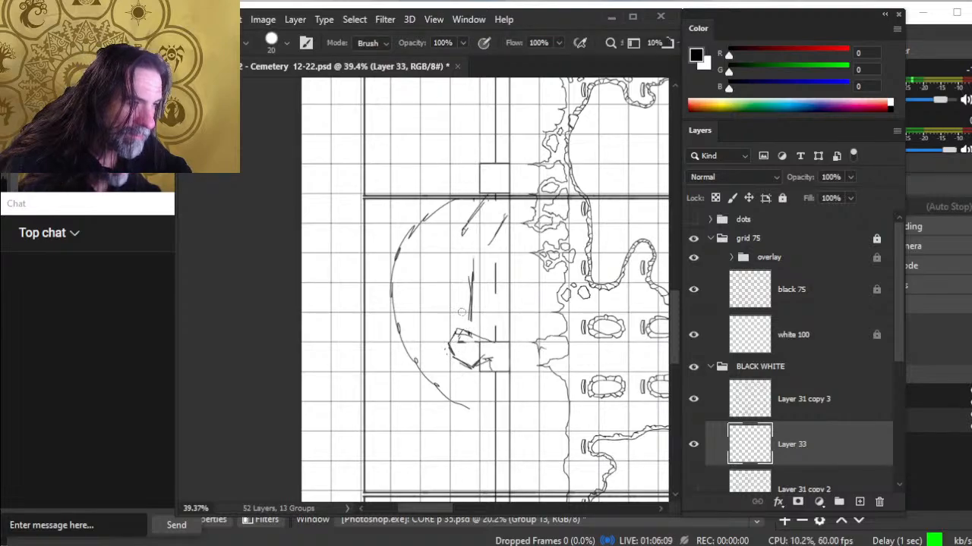
key("b")
Erase the rest of the vertical sketch line and draw a tilted four-sided wall fragment above the lower block
key("e")
left_click_drag(470, 262, 471, 318)
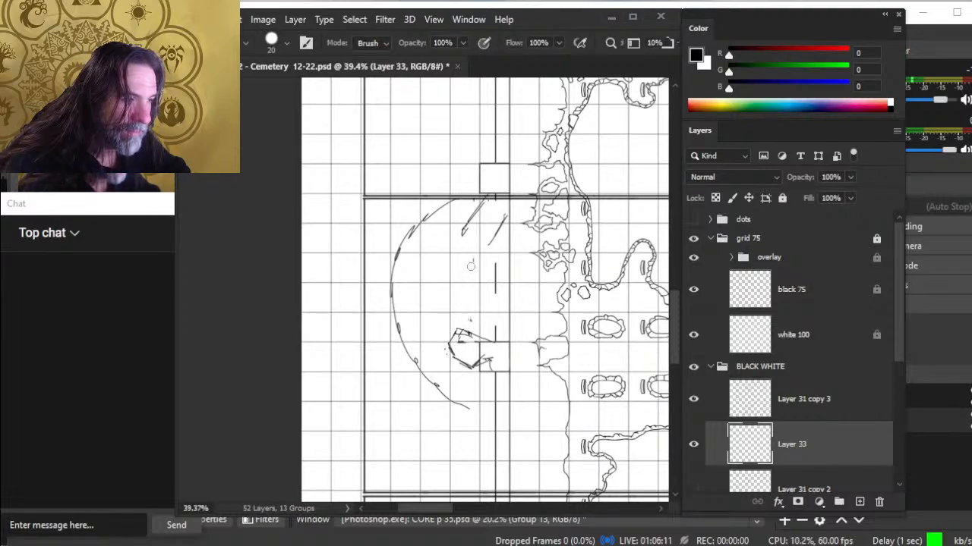
key("b")
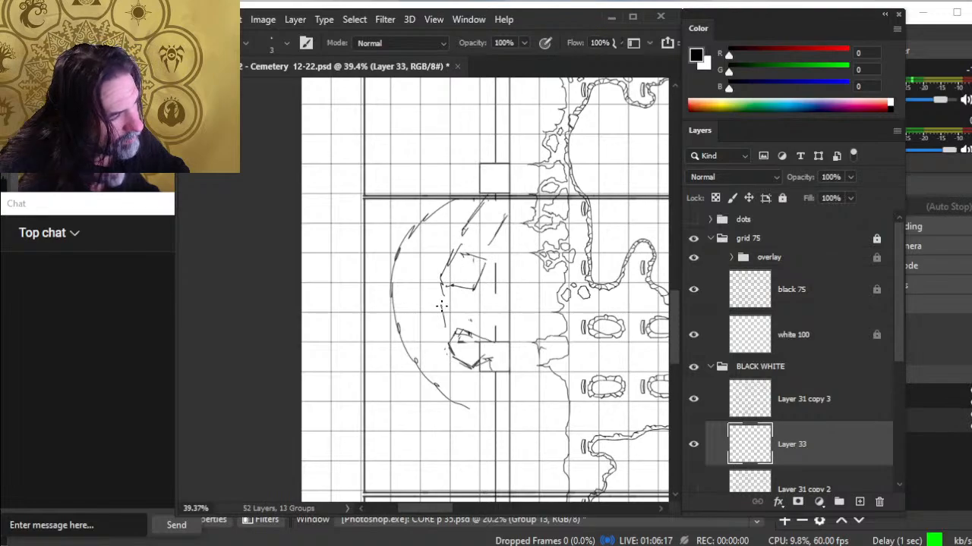
left_click_drag(443, 301, 445, 325)
Enlarge the eraser and erase the large curved sketch line outside the left wall from Layer 33
key("e")
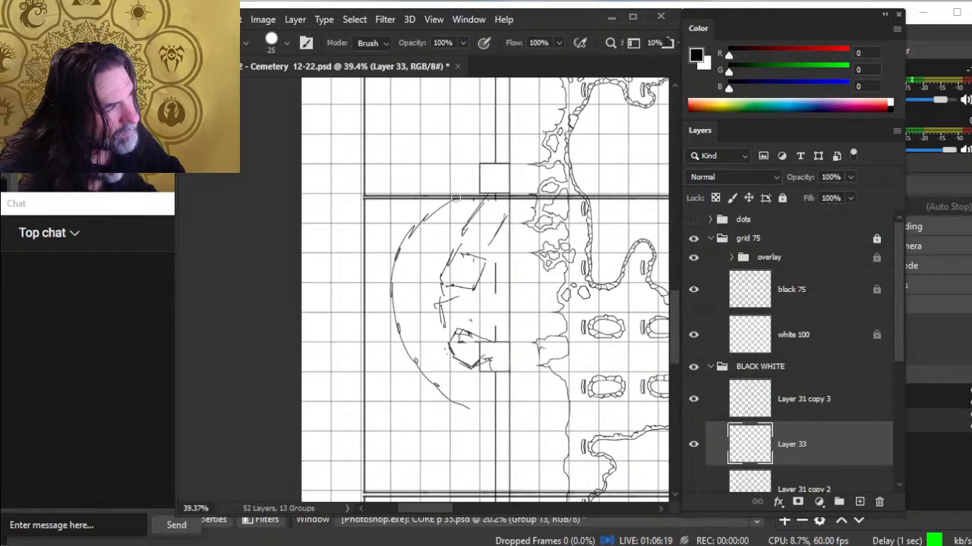
key("bracketright")
mouse_move(460, 191)
left_mouse_down()
mouse_move(413, 225)
mouse_move(393, 297)
mouse_move(417, 362)
mouse_move(469, 408)
left_mouse_up()
Draw jagged broken edges along the damaged wall between the two pillars, alternating brush and eraser
key("b")
key("e")
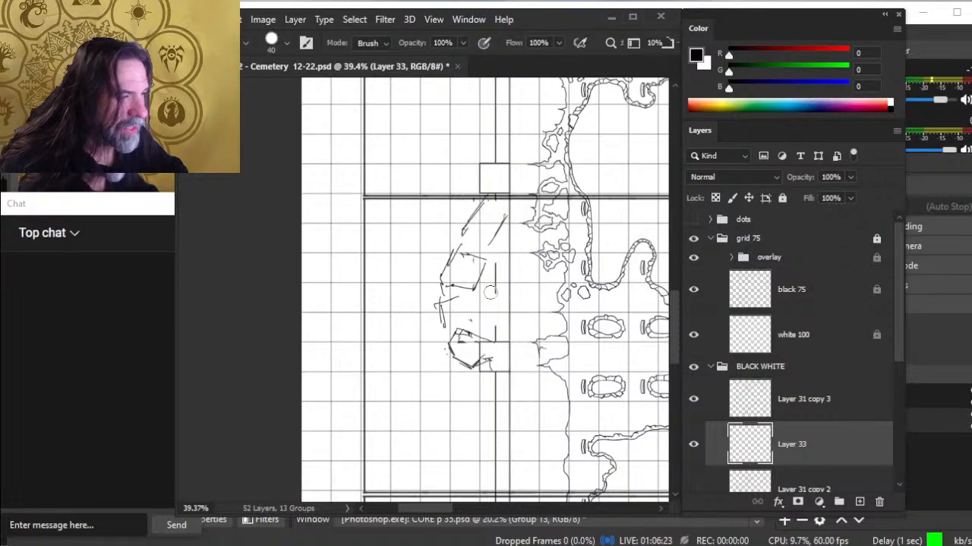
key("b")
key("e")
key("b")
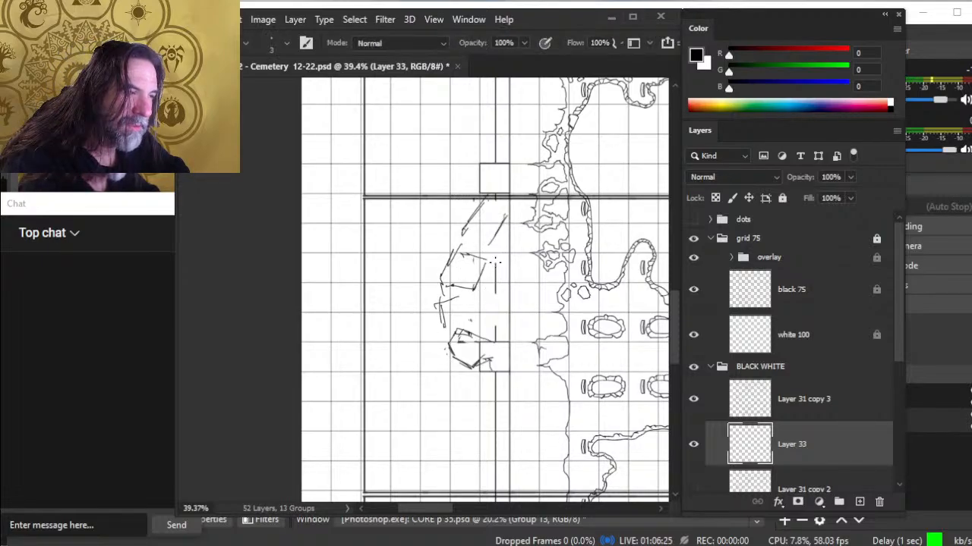
key("e")
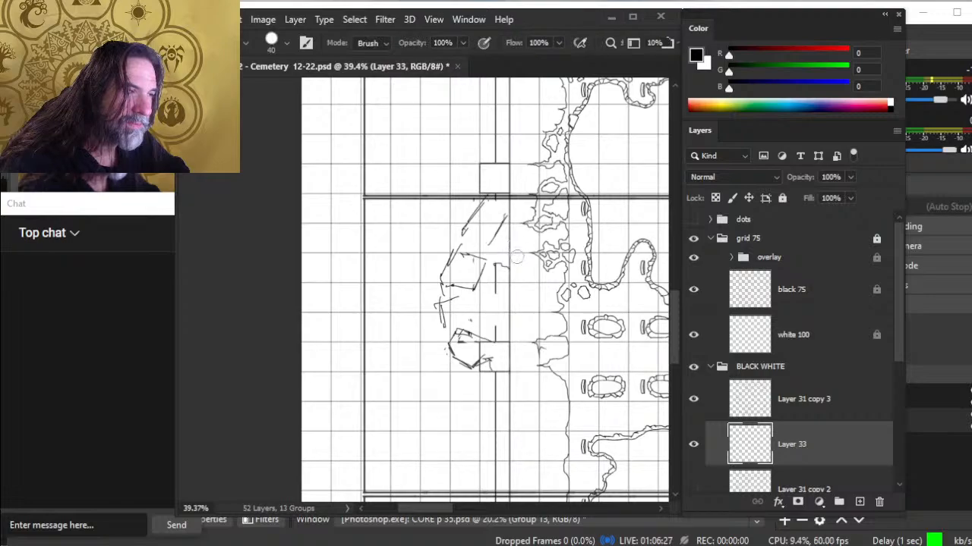
key("b")
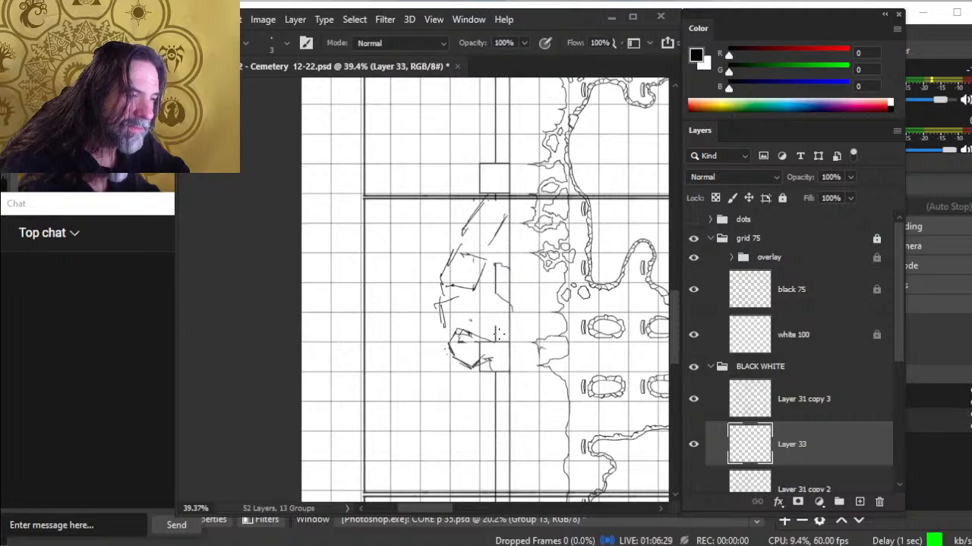
key("e")
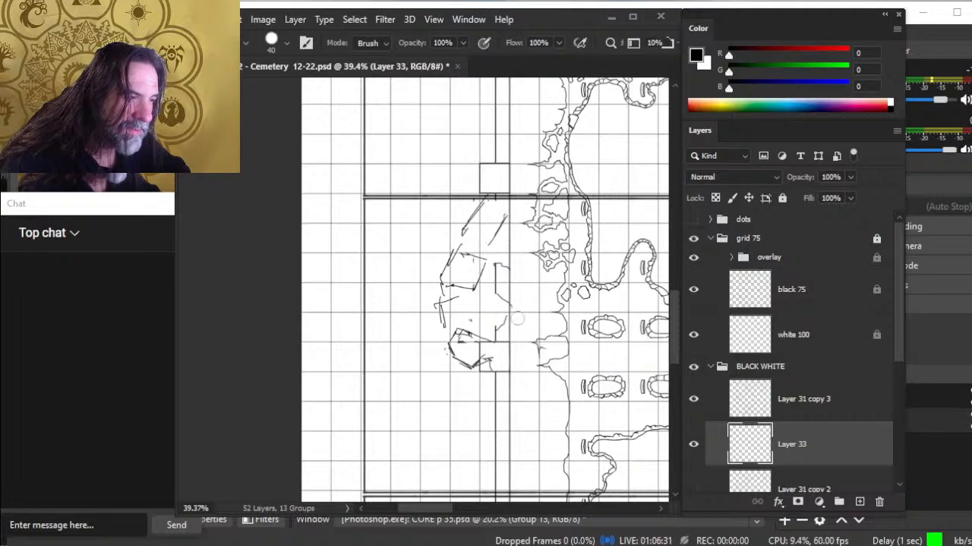
Replace the short strokes between the two tilted blocks with an elongated shard, and add a small angular stone beside it
left_click(442, 310)
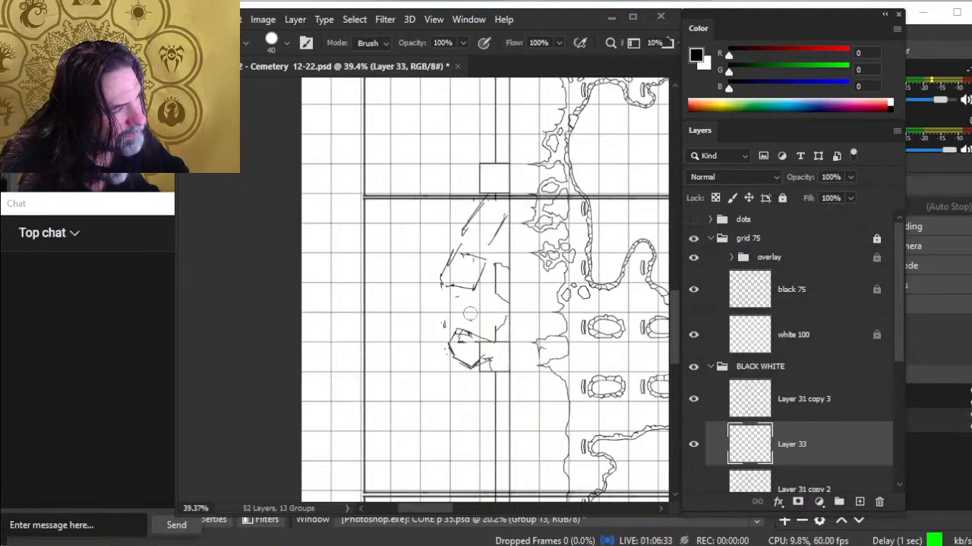
key("b")
left_click_drag(417, 315, 426, 305)
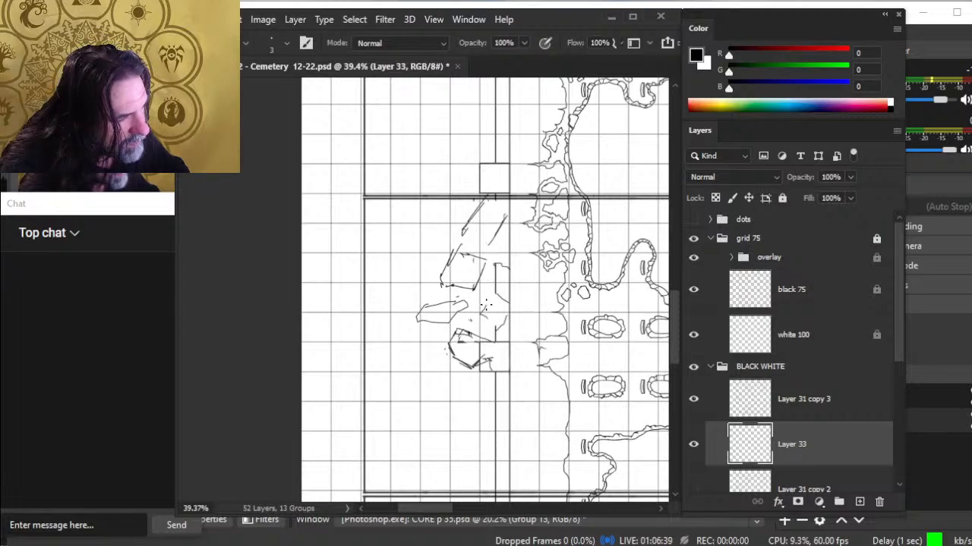
key("e")
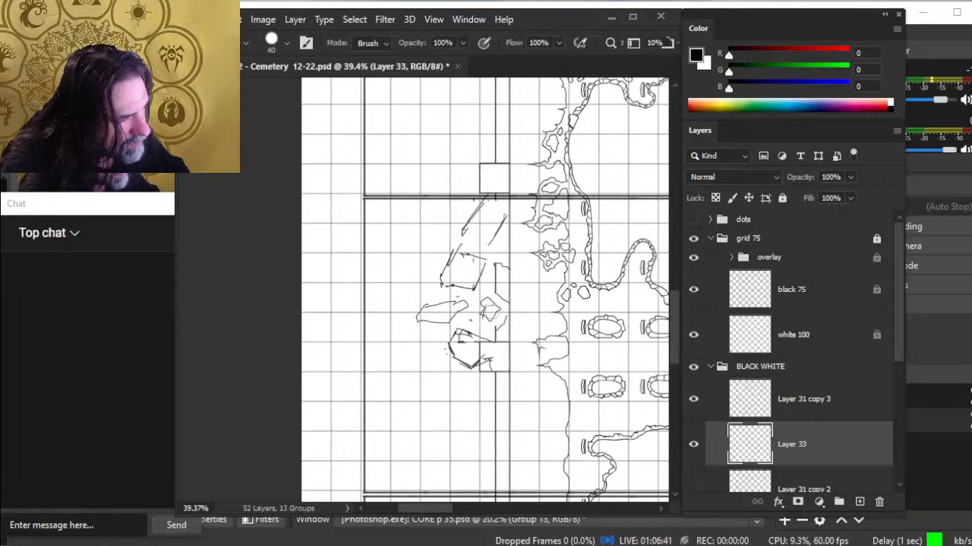
left_click(489, 313)
key("b")
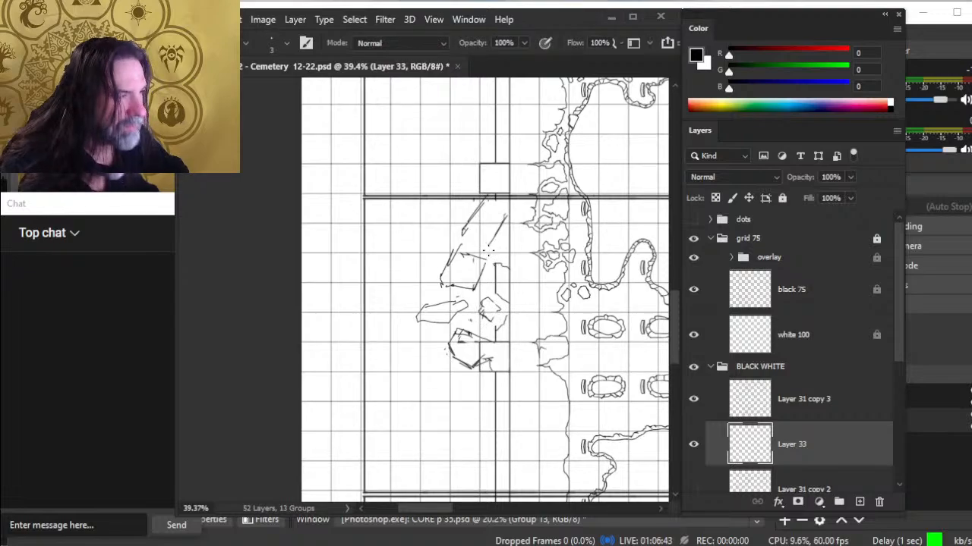
Reshape the slanted strokes below the upper pillar into a closed broken block with a jagged wall end beside it
key("e")
key("b")
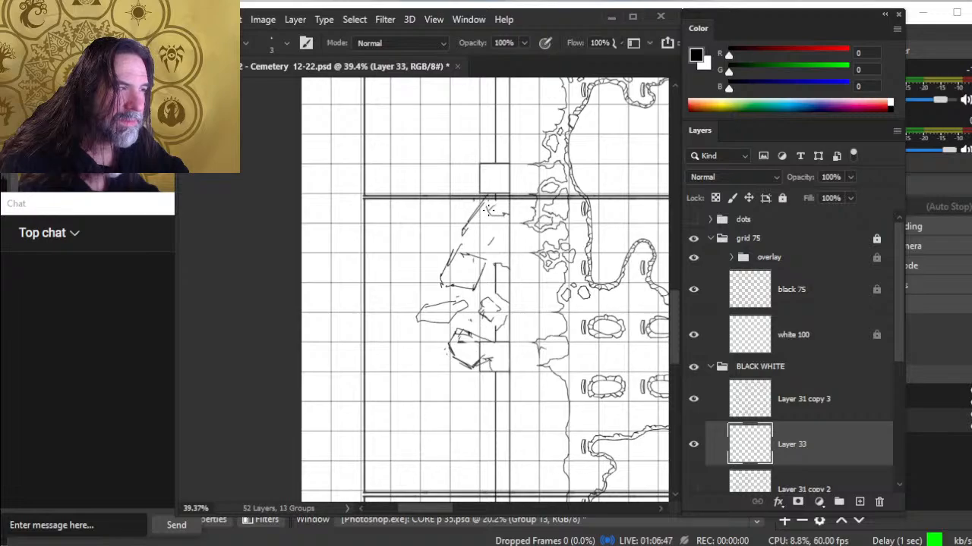
key("e")
left_click_drag(490, 208, 496, 215)
key("b")
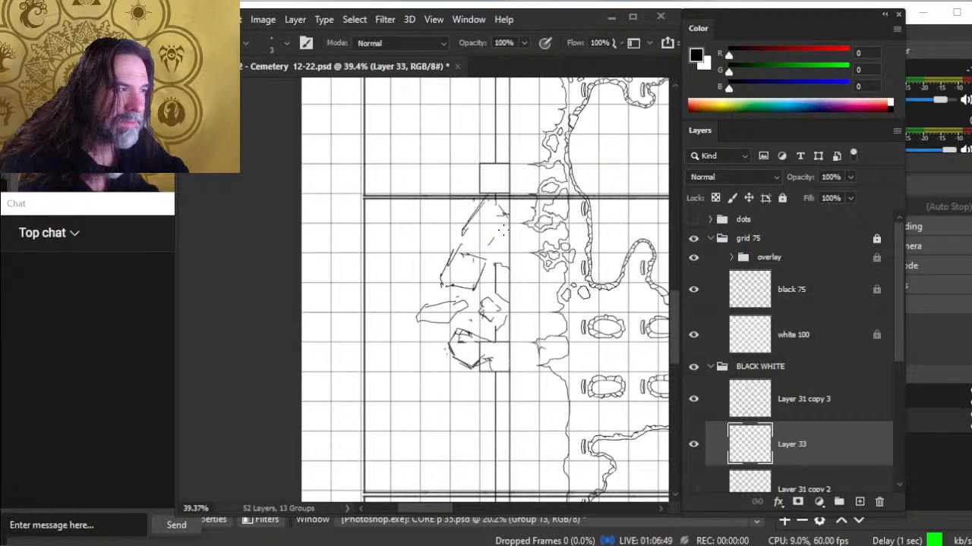
key("e")
left_click(494, 223)
key("b")
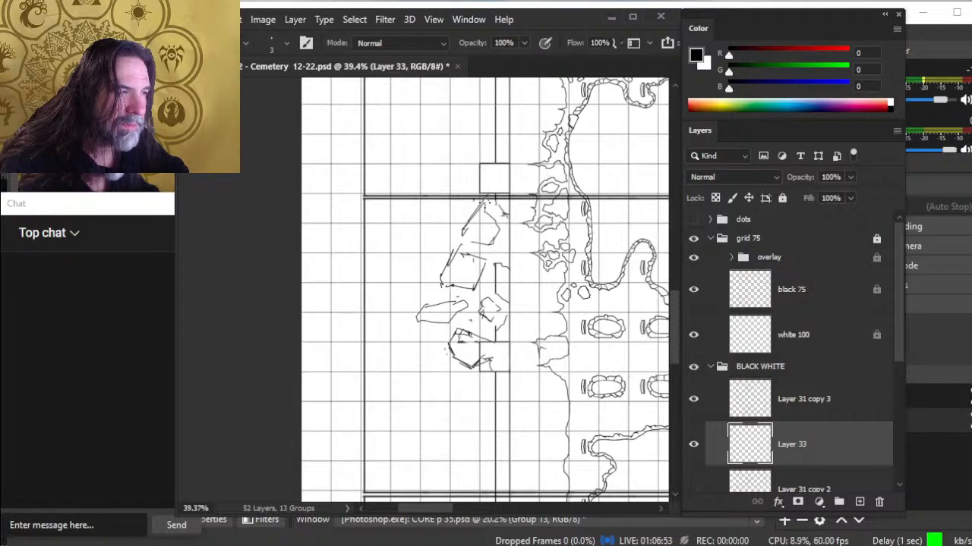
key("e")
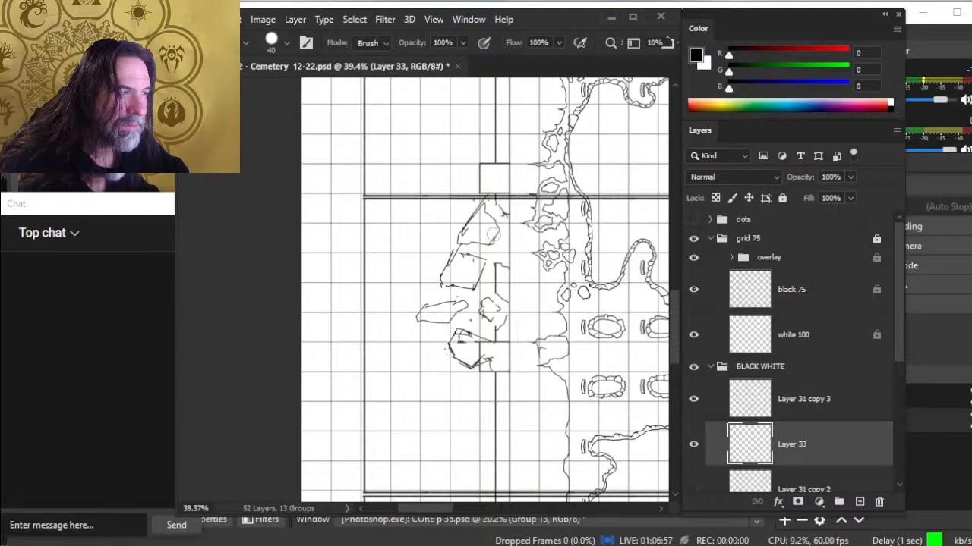
Lasso the two upper wall fragments, move them slightly outward from the wall, and deselect
key("l")
mouse_move(479, 201)
left_mouse_down()
mouse_move(433, 263)
mouse_move(448, 294)
mouse_move(482, 290)
mouse_move(494, 257)
left_mouse_up()
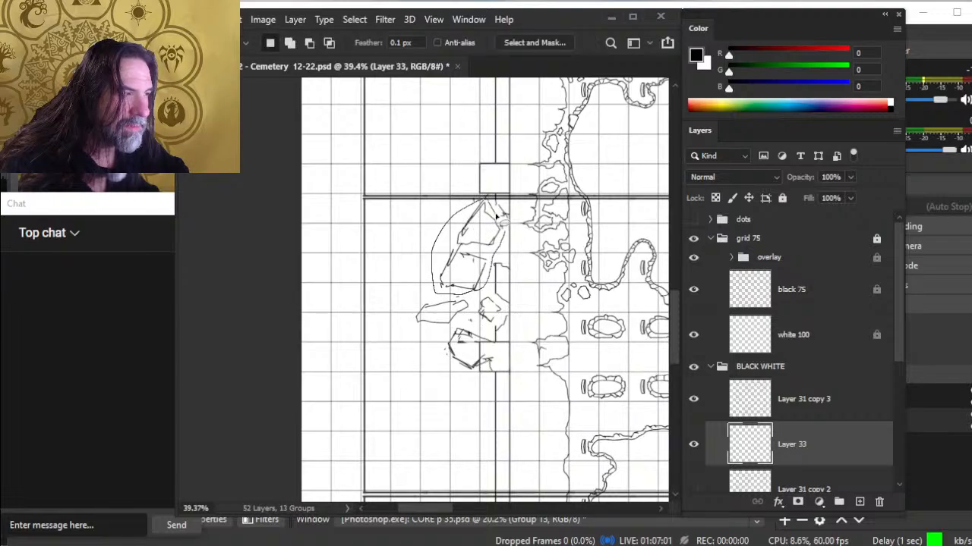
key("v")
left_click_drag(496, 216, 477, 244)
key("ctrl+d")
Sketch a small stone beneath the upper wall end, and erase and reshape the sides of the second fallen block
key("b")
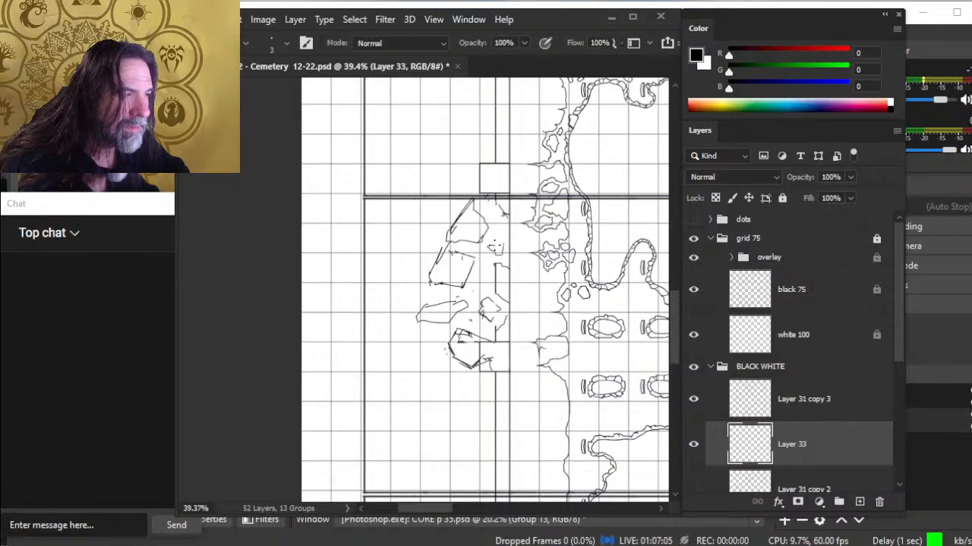
key("e")
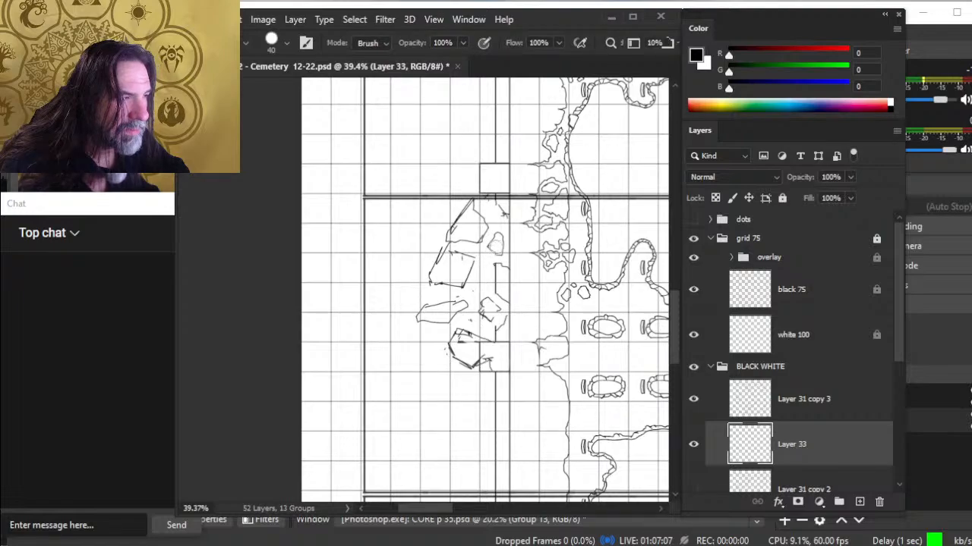
left_click_drag(453, 266, 437, 247)
key("b")
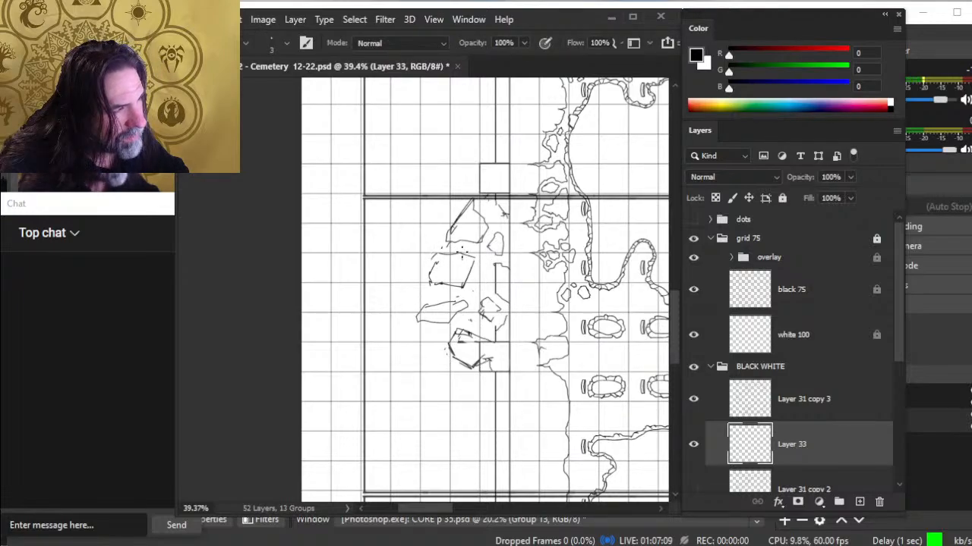
key("e")
left_click_drag(471, 275, 476, 267)
key("b")
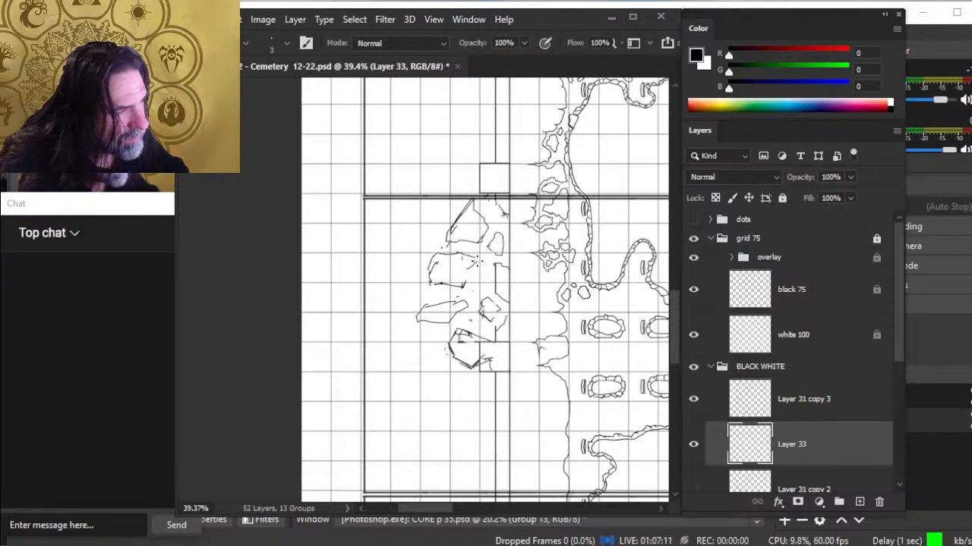
key("e")
key("b")
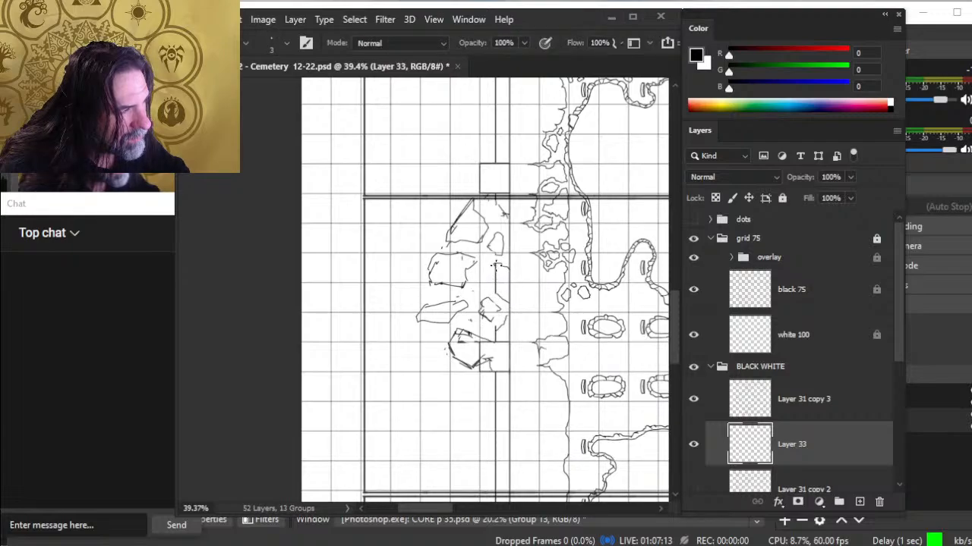
Rework the sketched wall fragment in the middle of the gap with a jagged inner edge, cleaning up around it
key("e")
left_click_drag(488, 282, 487, 265)
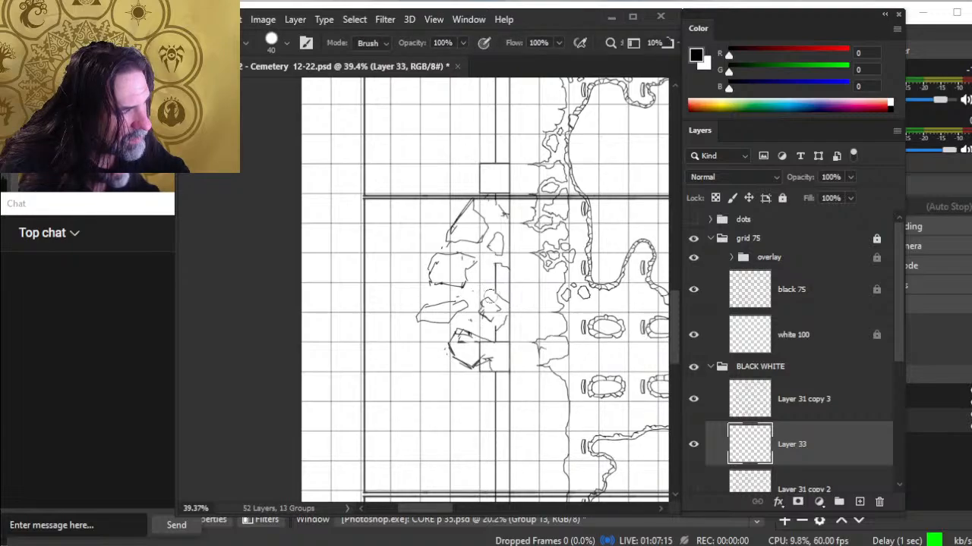
key("b")
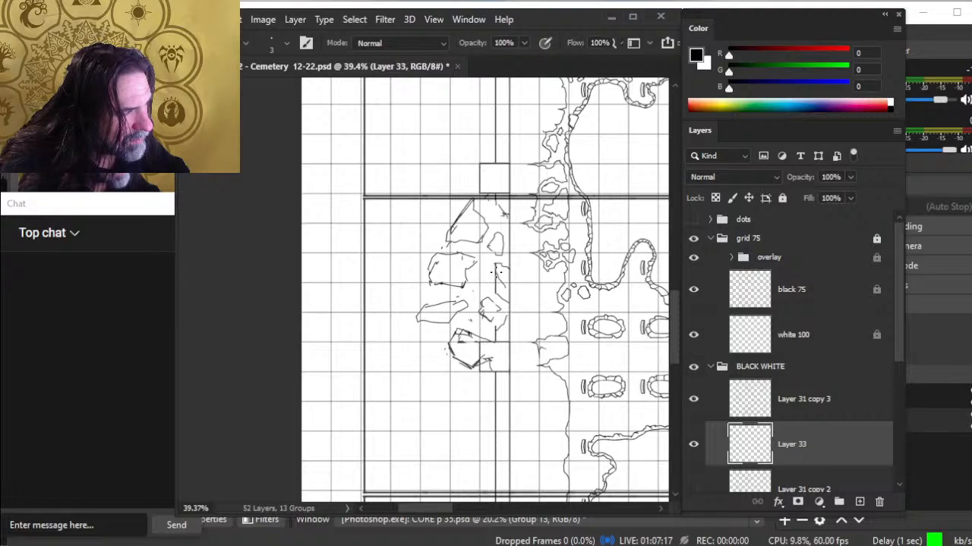
key("e")
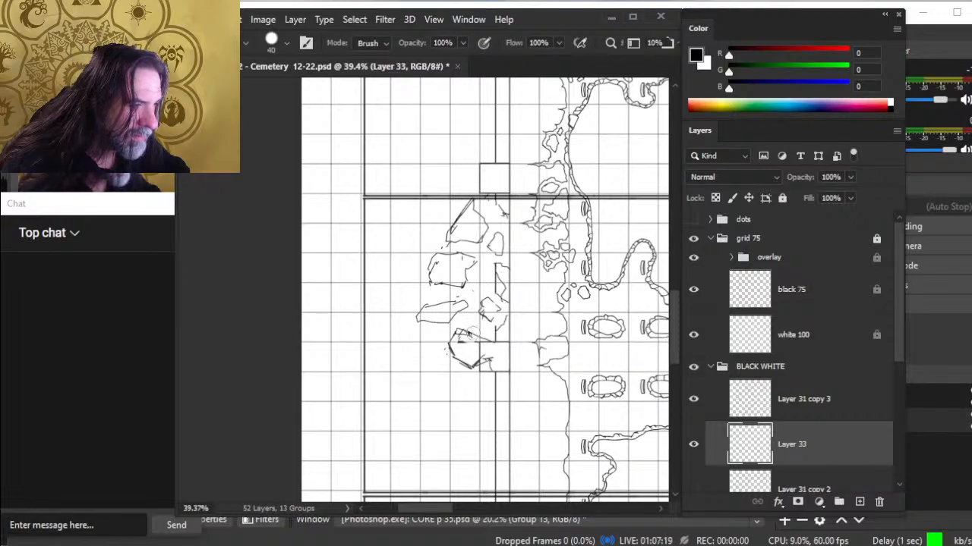
Shorten the elongated shard by erasing its pointed tip and drawing a blunt, squared end
key("l")
key("e")
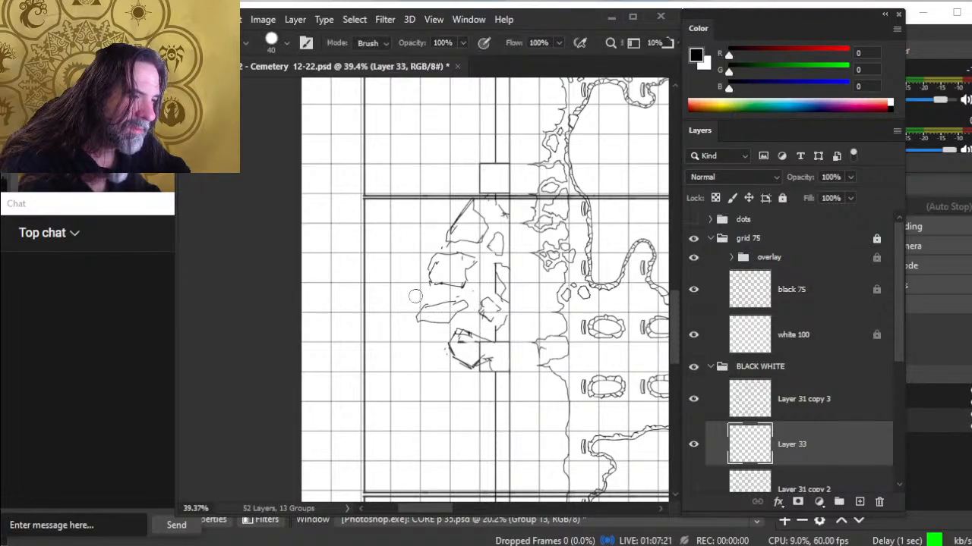
left_click_drag(418, 306, 422, 321)
key("b")
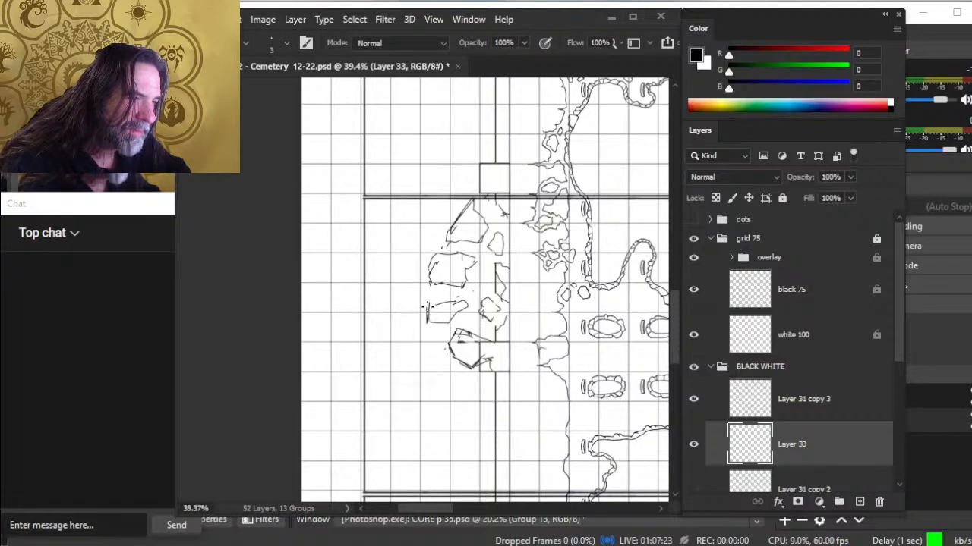
key("e")
key("z")
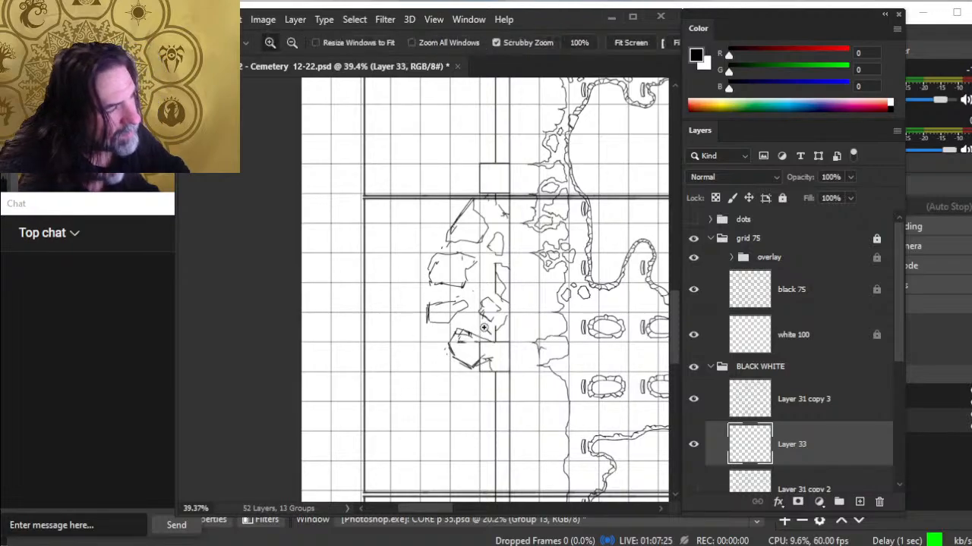
Lower Layer 33's opacity to about 48% and make Layer 31 copy 3 the active layer
left_click_drag(484, 327, 430, 390)
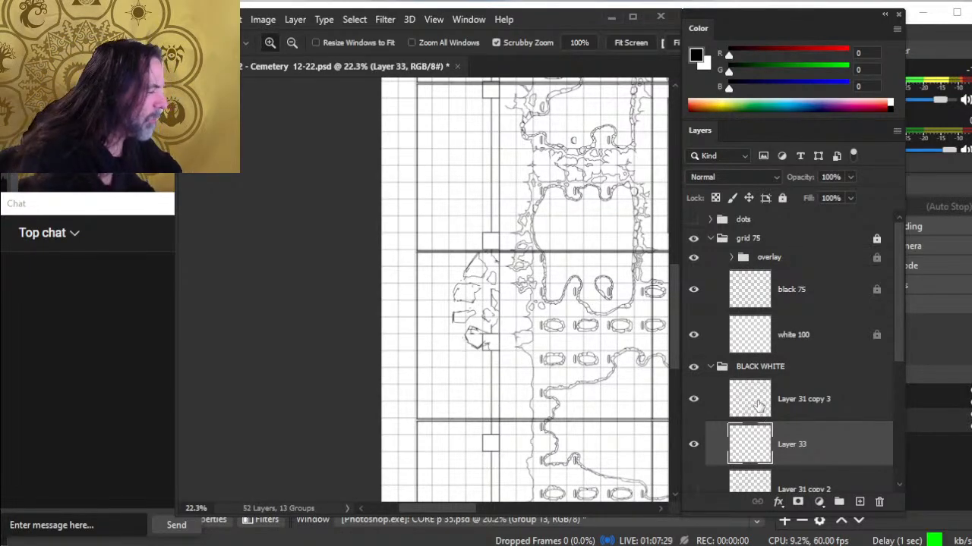
left_click(851, 177)
left_click_drag(854, 196, 815, 195)
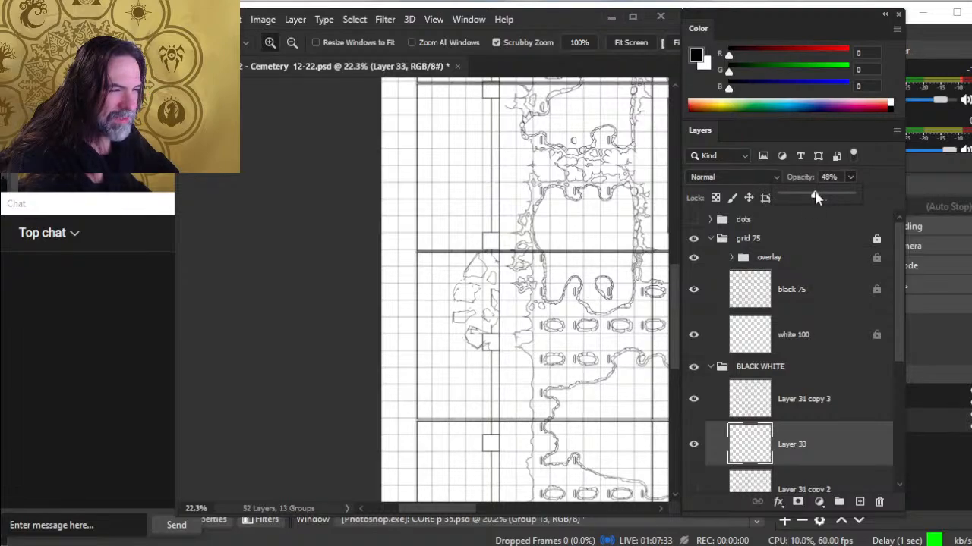
left_click(724, 417)
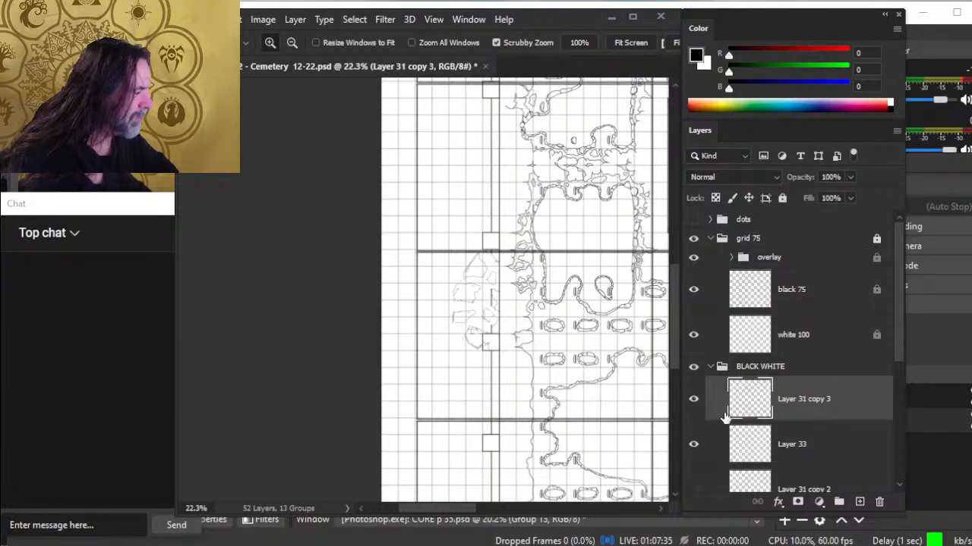
Erase the lower pillar's outer corners and ink the attached broken block's outline with jagged pillar edges over the sketch
left_click_drag(514, 325, 589, 326)
mouse_move(456, 360)
left_mouse_down()
mouse_move(511, 316)
mouse_move(458, 320)
mouse_move(459, 334)
left_mouse_up()
key("e")
left_click(462, 380)
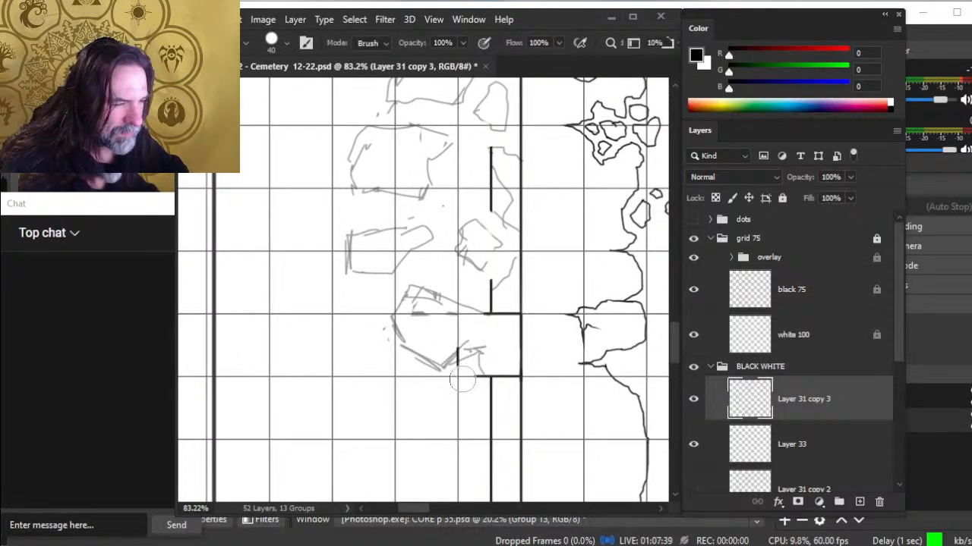
key("b")
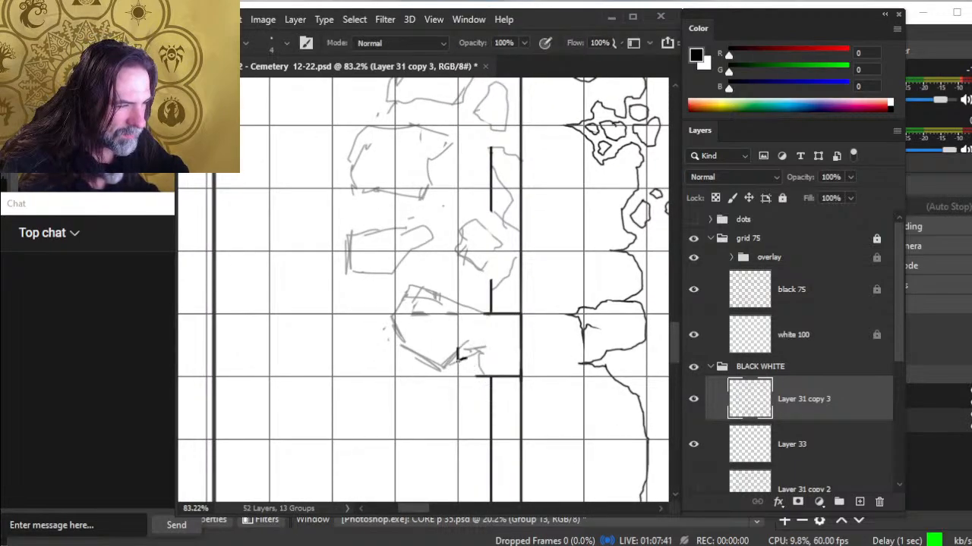
key("e")
mouse_move(477, 376)
left_mouse_down()
mouse_move(410, 354)
mouse_move(389, 328)
mouse_move(398, 296)
mouse_move(426, 284)
mouse_move(453, 297)
mouse_move(426, 278)
mouse_move(487, 329)
left_mouse_up()
key("b")
key("e")
key("b")
key("e")
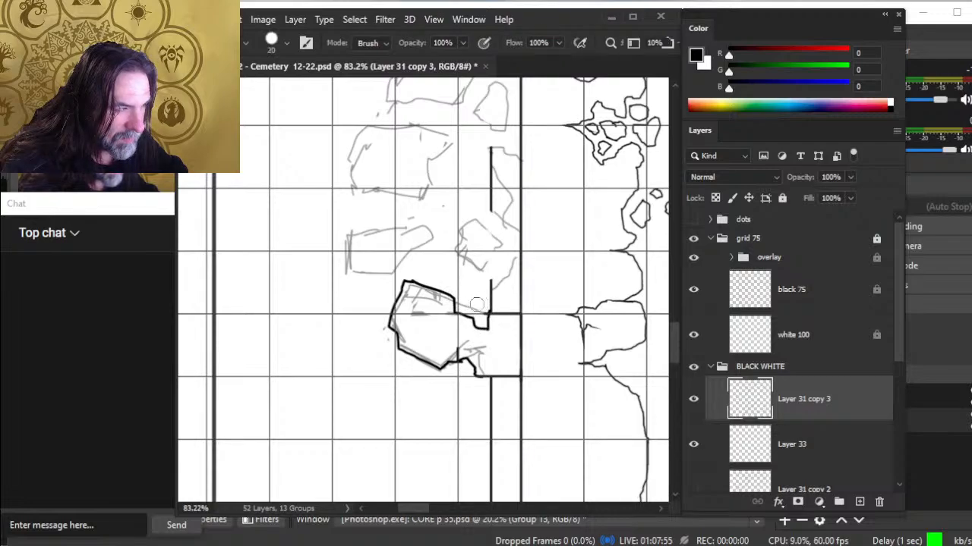
Replace the straight upper edge of the lower pillar with an irregular cracked line meeting the wall
key("b")
mouse_move(493, 330)
left_mouse_down()
mouse_move(488, 318)
mouse_move(500, 313)
left_mouse_up()
key("e")
key("b")
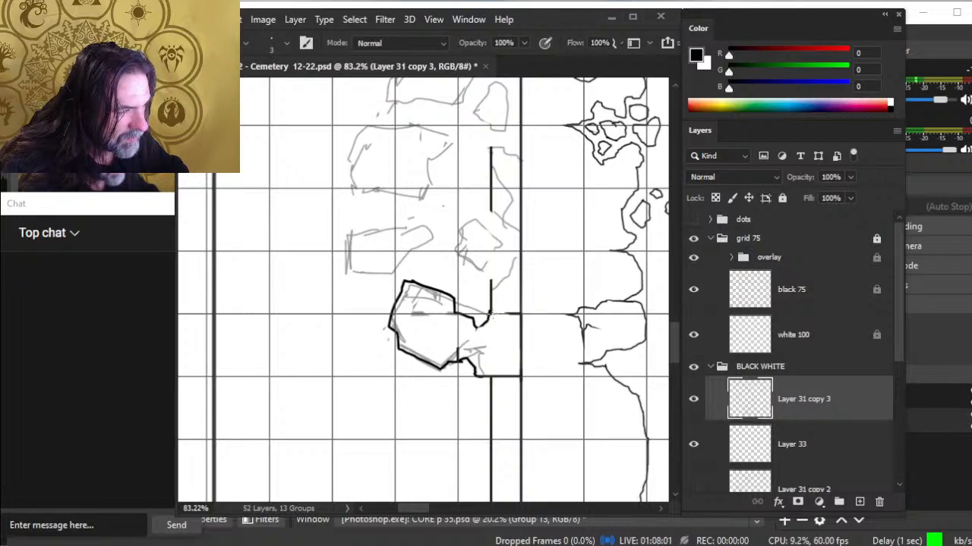
key("e")
key("b")
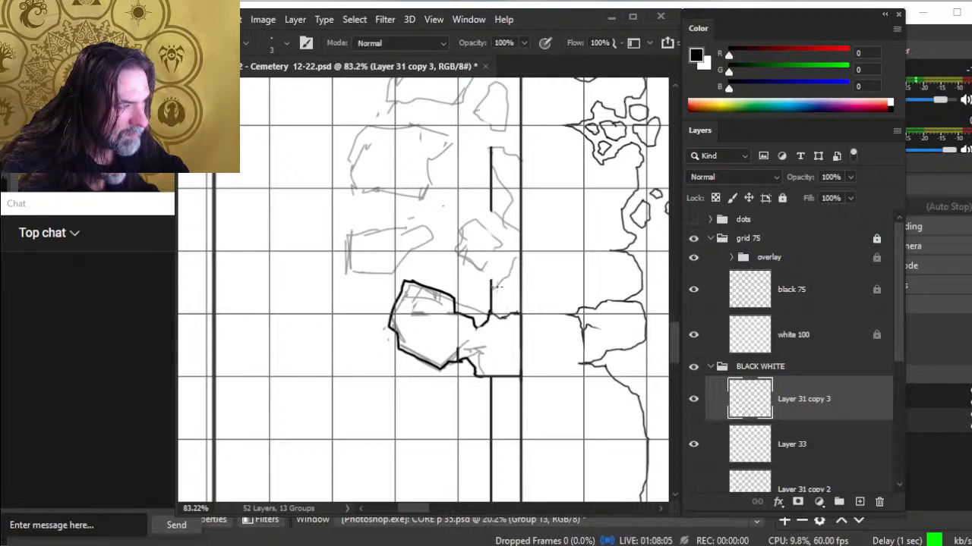
Ink the slanted broken wall end above the lower pillar, running up to the wall's inner line
key("e")
key("b")
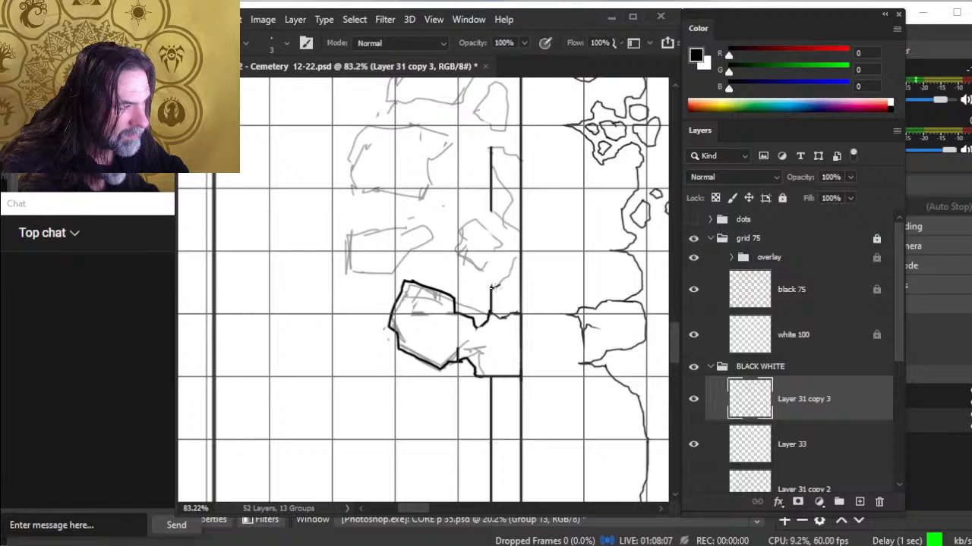
mouse_move(510, 266)
left_mouse_down()
mouse_move(517, 252)
mouse_move(490, 283)
left_mouse_up()
key("e")
key("b")
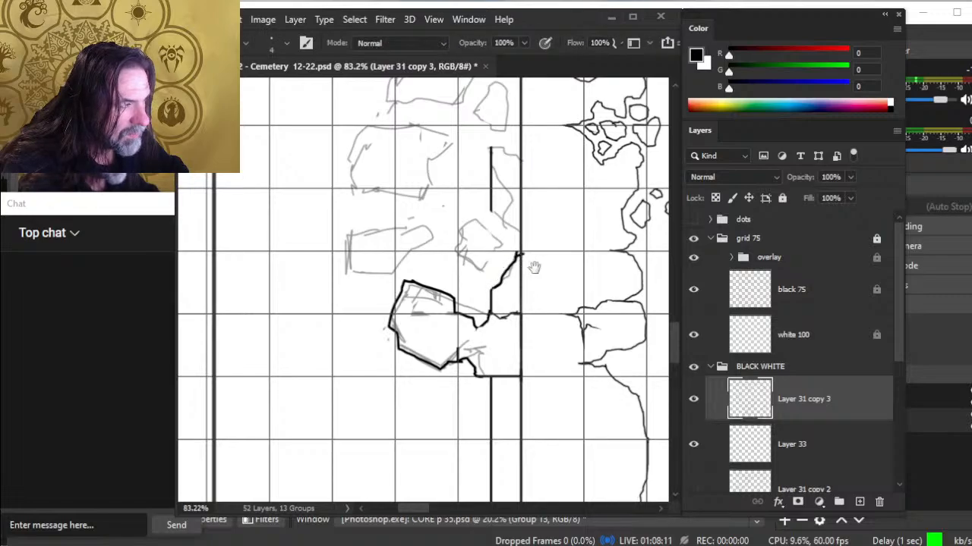
Erase the straight wall lines across the gap and start inking the top of the middle wall fragment
scroll(534, 268, "up", 3)
key("e")
key("b")
mouse_move(525, 329)
left_mouse_down()
mouse_move(535, 369)
mouse_move(495, 298)
mouse_move(492, 254)
mouse_move(492, 329)
left_mouse_up()
key("e")
key("b")
scroll(536, 332, "up", 1)
key("e")
key("b")
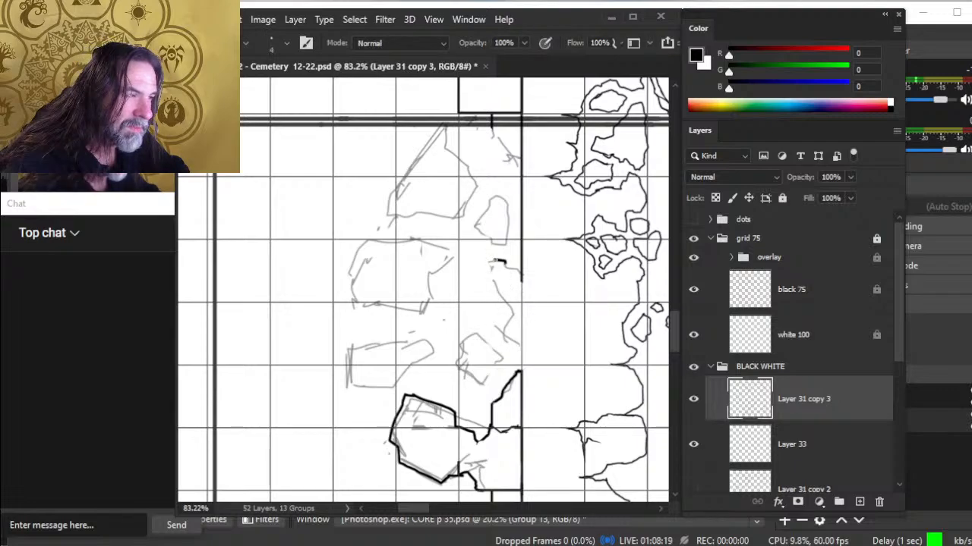
Ink the upper corner and lower jagged edge of the middle wall fragment, undoing stray strokes
mouse_move(504, 263)
left_mouse_down()
mouse_move(500, 262)
mouse_move(493, 274)
mouse_move(509, 281)
mouse_move(504, 331)
mouse_move(518, 344)
mouse_move(519, 314)
mouse_move(507, 343)
mouse_move(510, 304)
left_mouse_up()
key("ctrl+z")
key("ctrl+z")
key("ctrl+z")
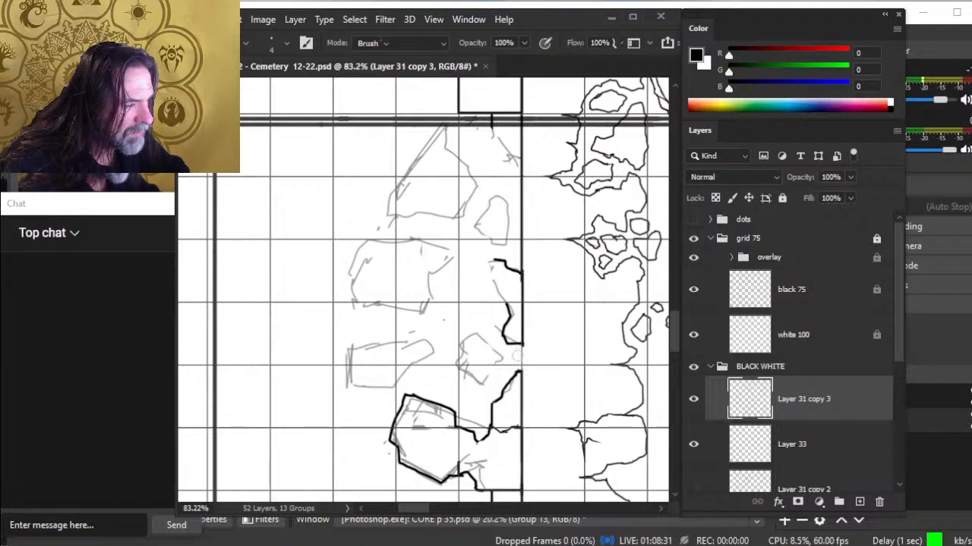
Replace the slanted wall end above the lower pillar with a flat top and a steep outer side
key("e")
key("b")
mouse_move(519, 372)
left_mouse_down()
mouse_move(504, 372)
mouse_move(502, 388)
left_mouse_up()
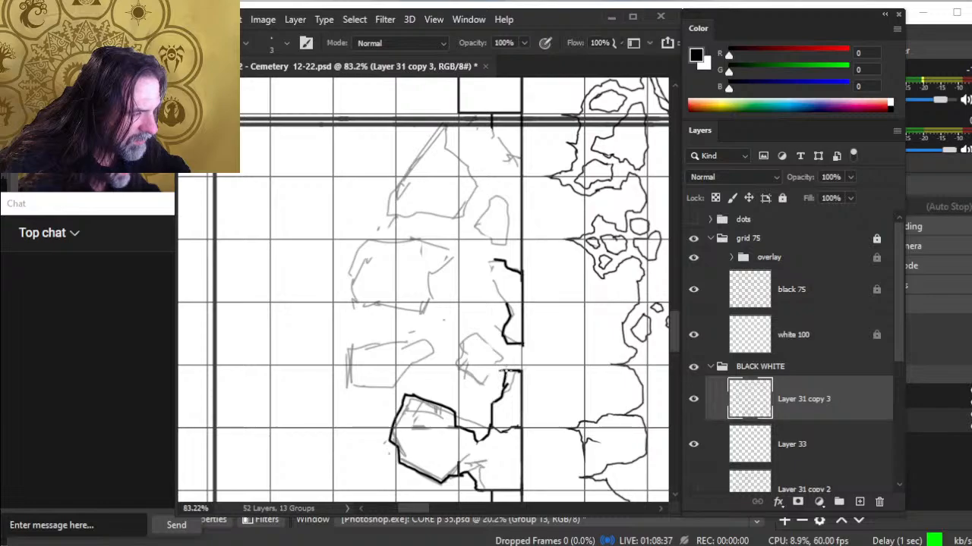
mouse_move(499, 370)
left_mouse_down()
mouse_move(492, 407)
mouse_move(504, 388)
mouse_move(496, 381)
mouse_move(493, 406)
mouse_move(507, 383)
left_mouse_up()
key("e")
key("b")
key("]")
key("e")
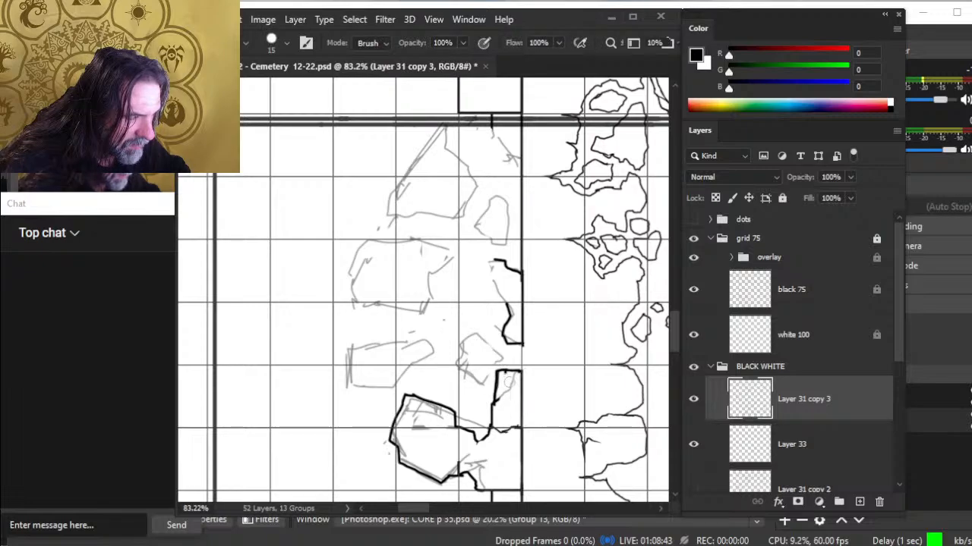
Refine the slanted crack line inside the squared wall end, alternating fine brush strokes with a small eraser
key("b")
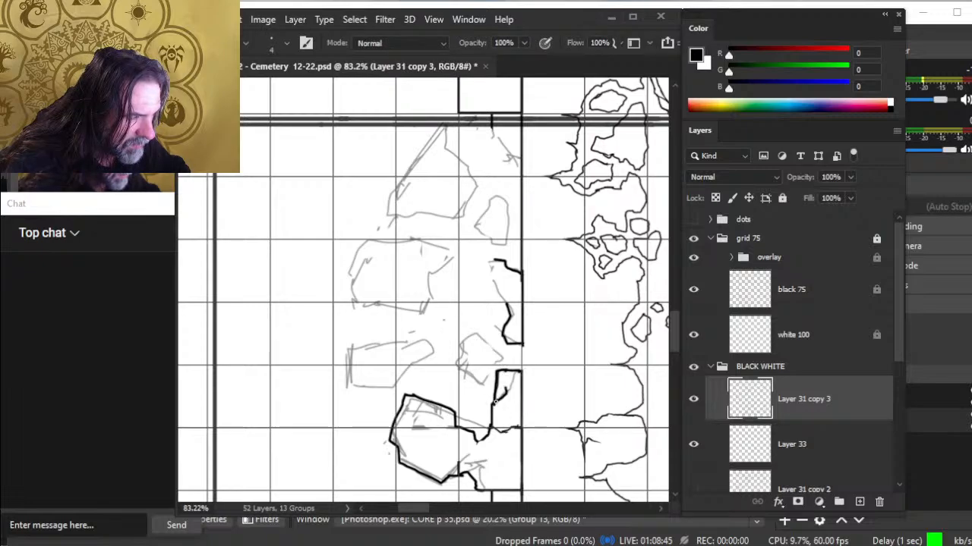
left_click_drag(504, 389, 513, 372)
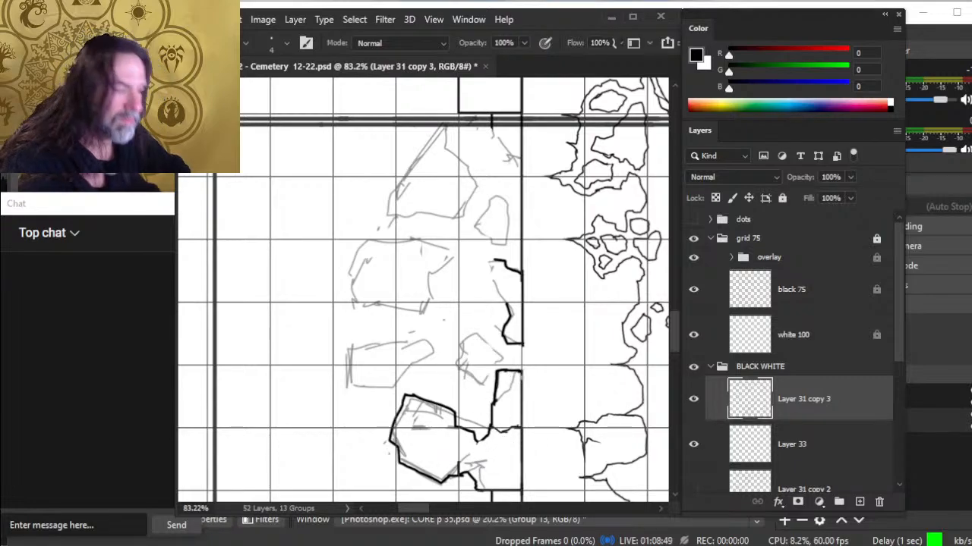
key("bracketleft")
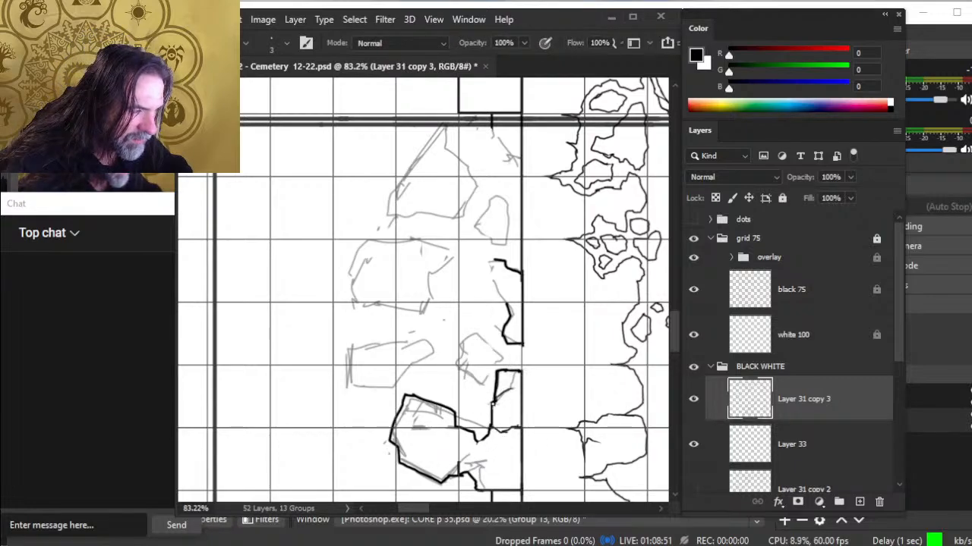
key("e")
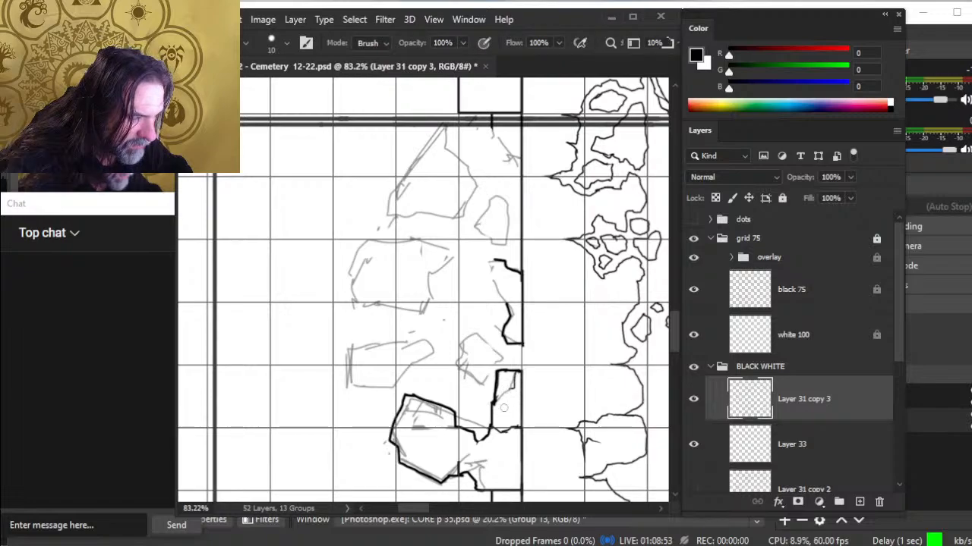
key("b")
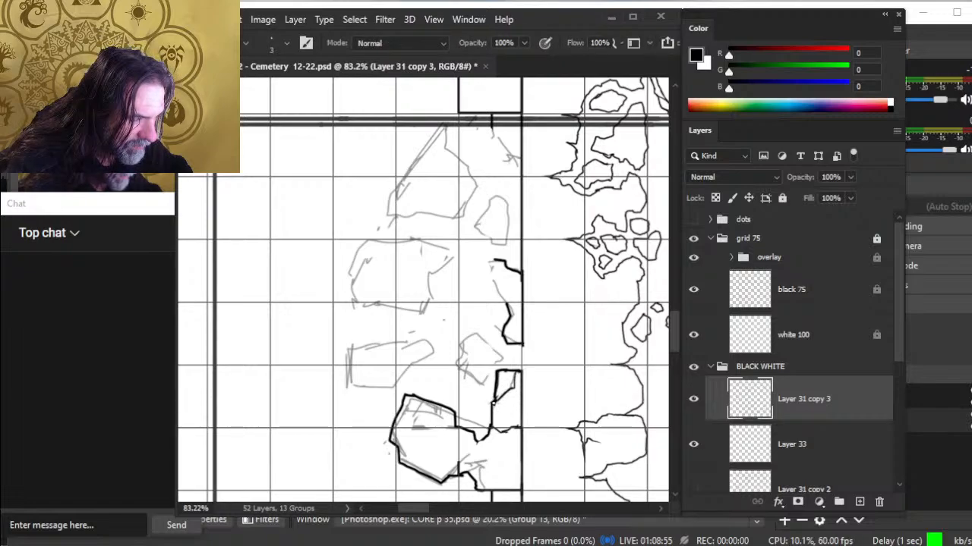
key("e")
key("b")
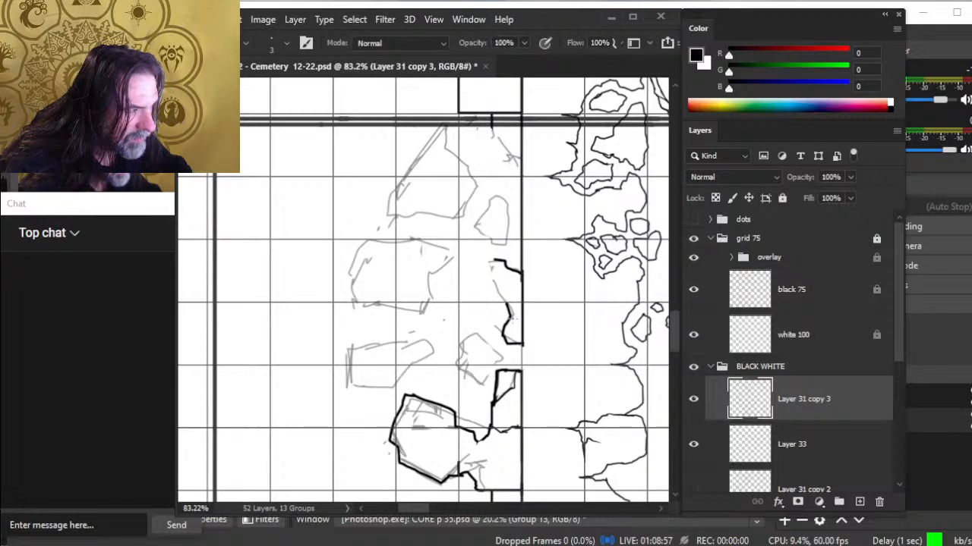
Close the middle wall fragment's outline with a jagged outer edge and clean up its upper corner
mouse_move(507, 304)
left_mouse_down()
mouse_move(513, 321)
mouse_move(492, 262)
mouse_move(522, 247)
left_mouse_up()
key("e")
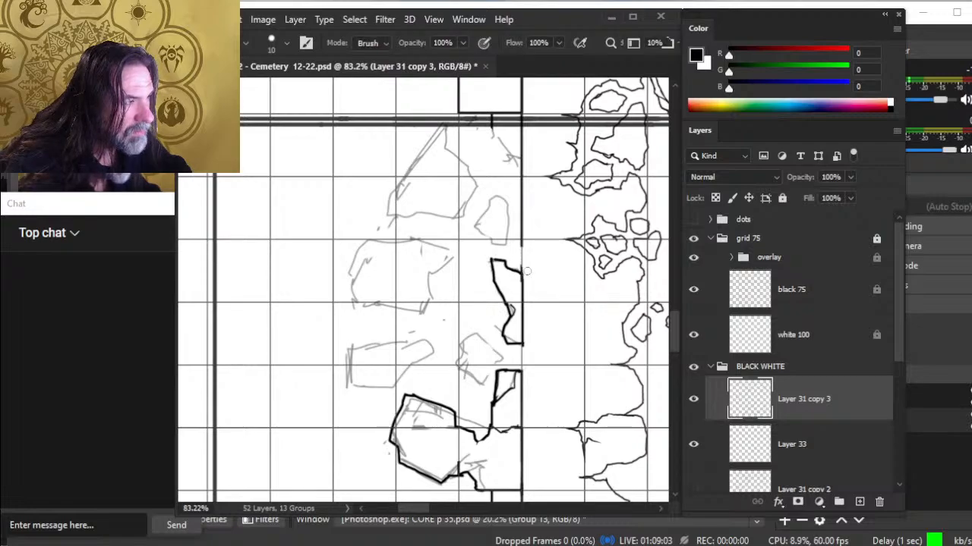
key("b")
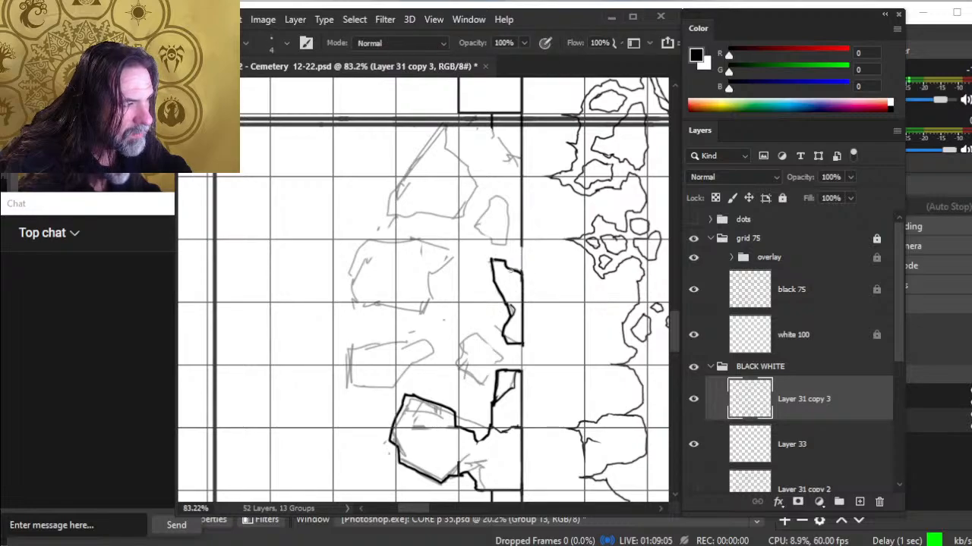
left_click_drag(507, 266, 519, 279)
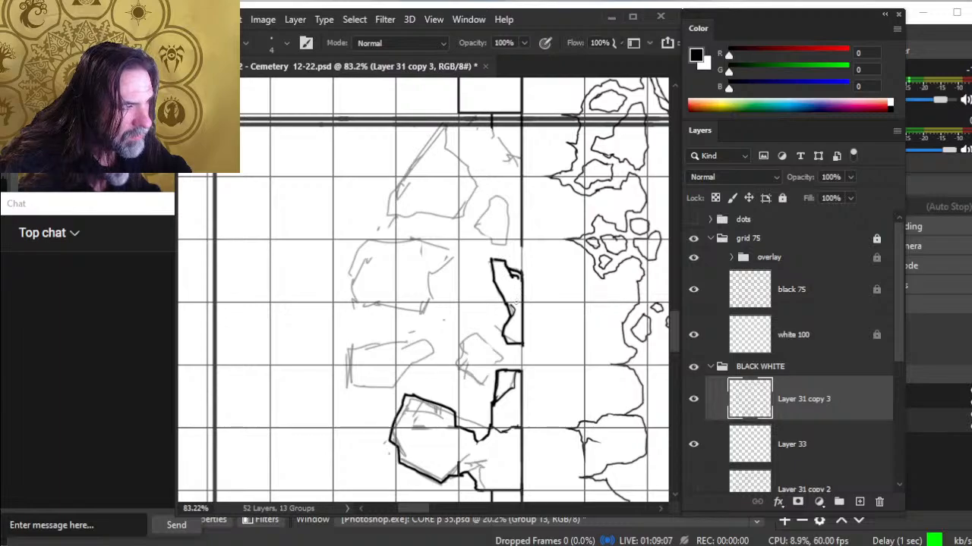
key("e")
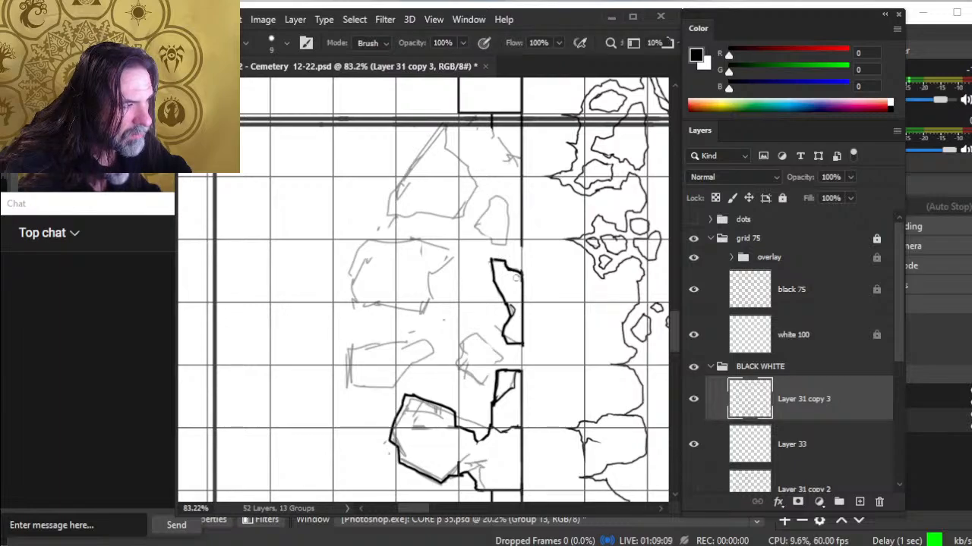
key("b")
Ink the closed outline of the small stone between the upper wall end and the middle fragment
scroll(514, 300, "up", 3)
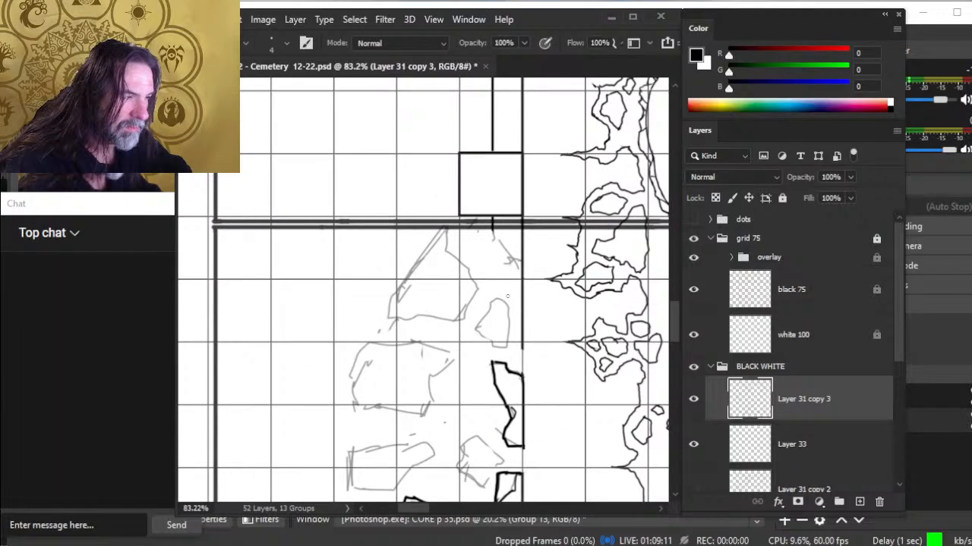
left_click_drag(497, 299, 504, 305)
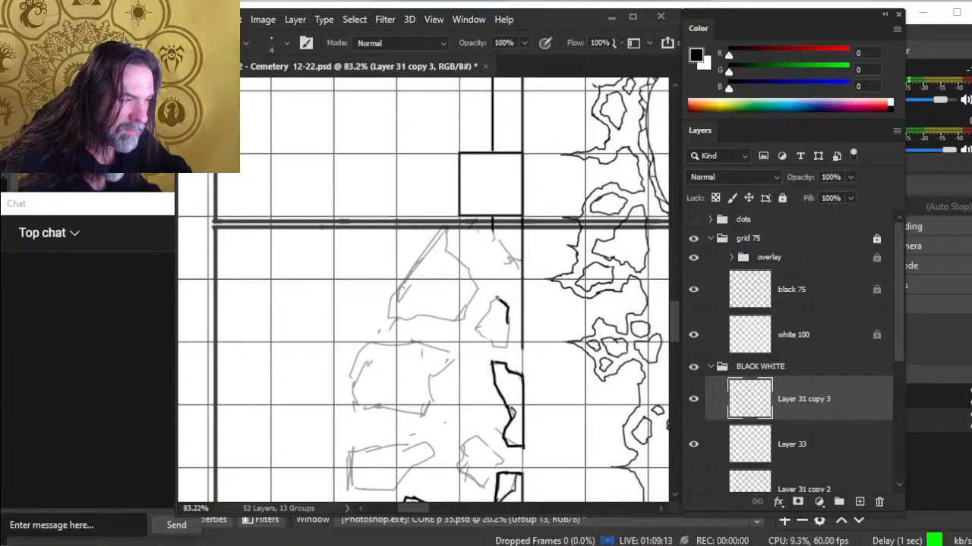
mouse_move(507, 319)
left_mouse_down()
mouse_move(510, 346)
mouse_move(480, 339)
mouse_move(476, 325)
mouse_move(492, 299)
left_mouse_up()
Erase the straight wall line beside the small stone and ink the jagged wall end below the upper pillar
key("e")
left_click_drag(523, 353, 523, 288)
key("b")
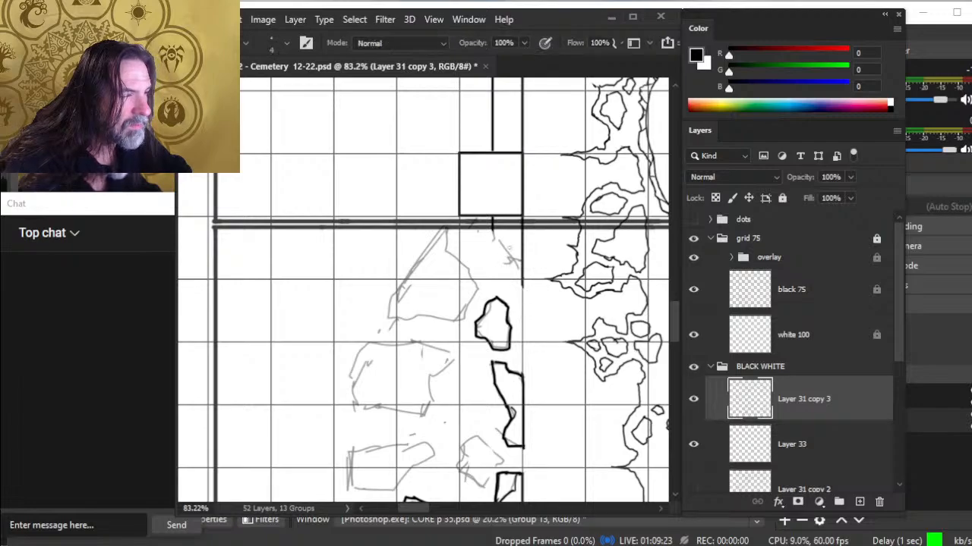
mouse_move(497, 240)
left_mouse_down()
mouse_move(504, 250)
mouse_move(490, 220)
left_mouse_up()
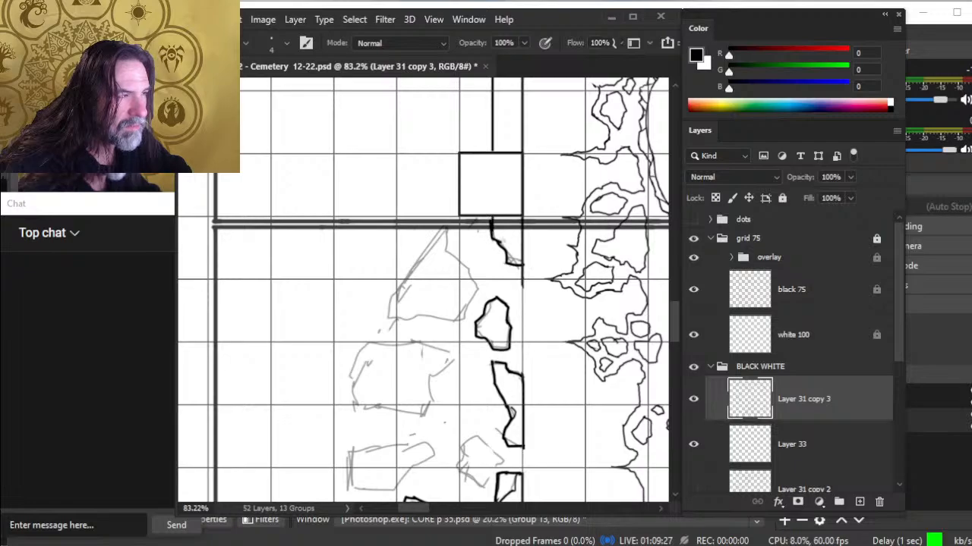
Hide the overlay subgroup of the grid 75 group and collapse that group in the layer list
key("e")
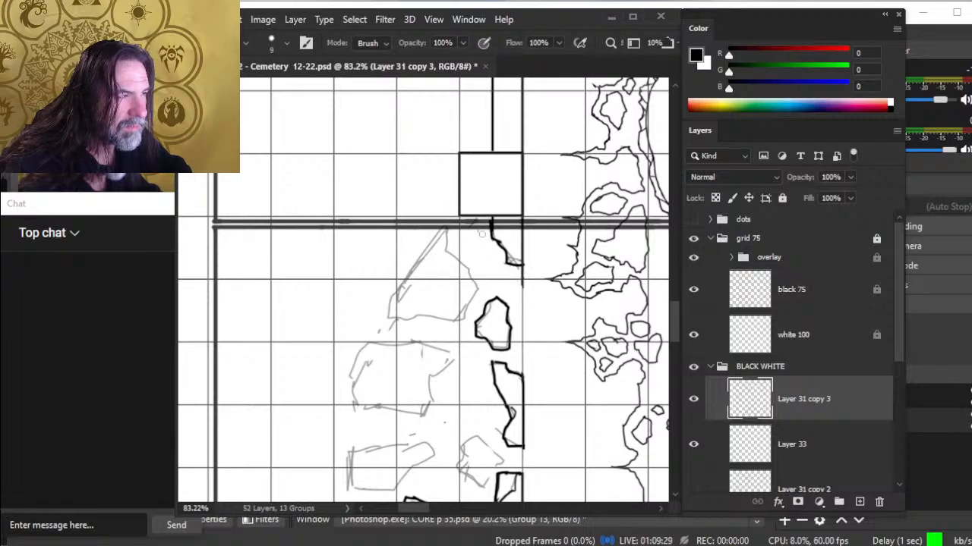
left_click(693, 256)
left_click(711, 239)
left_click_drag(525, 309, 509, 347)
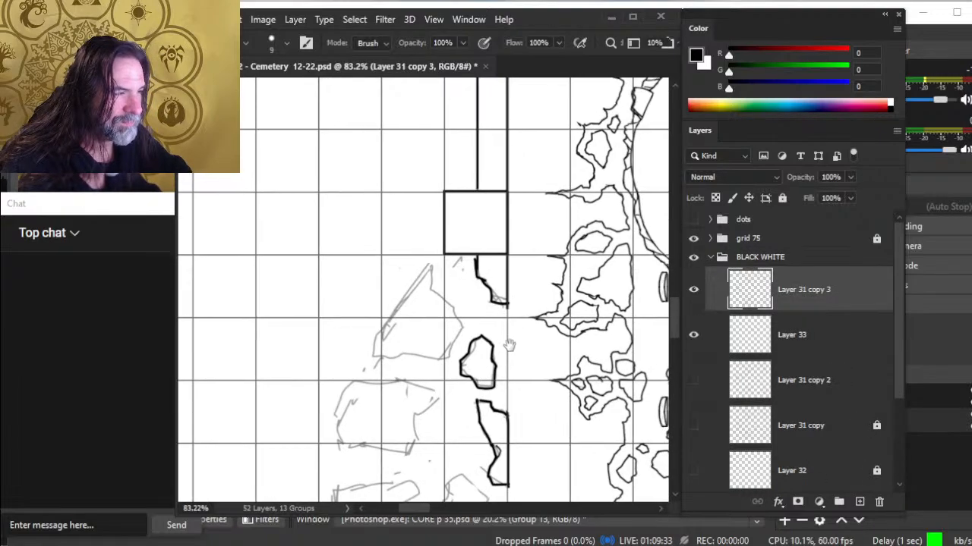
Ink a small faceted stone at the lower tip of the broken wall fragment below the square, erasing the surplus edge line beneath it
key("b")
left_click_drag(482, 280, 491, 299)
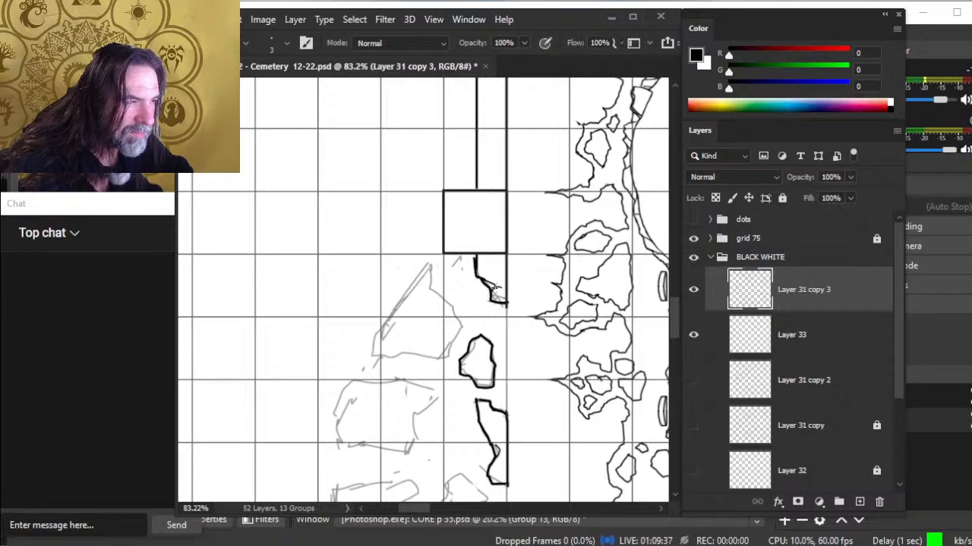
key("bracketleft")
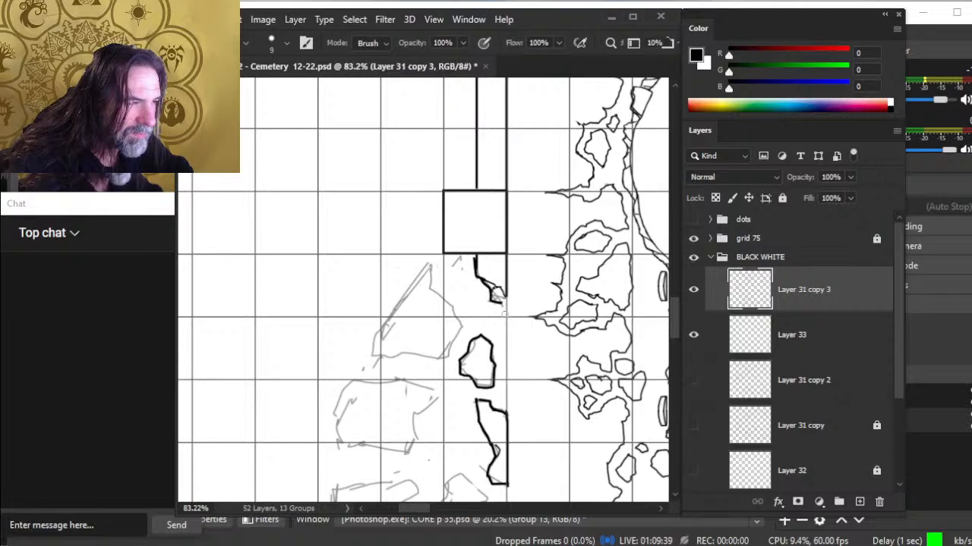
left_click_drag(504, 293, 501, 302)
key("e")
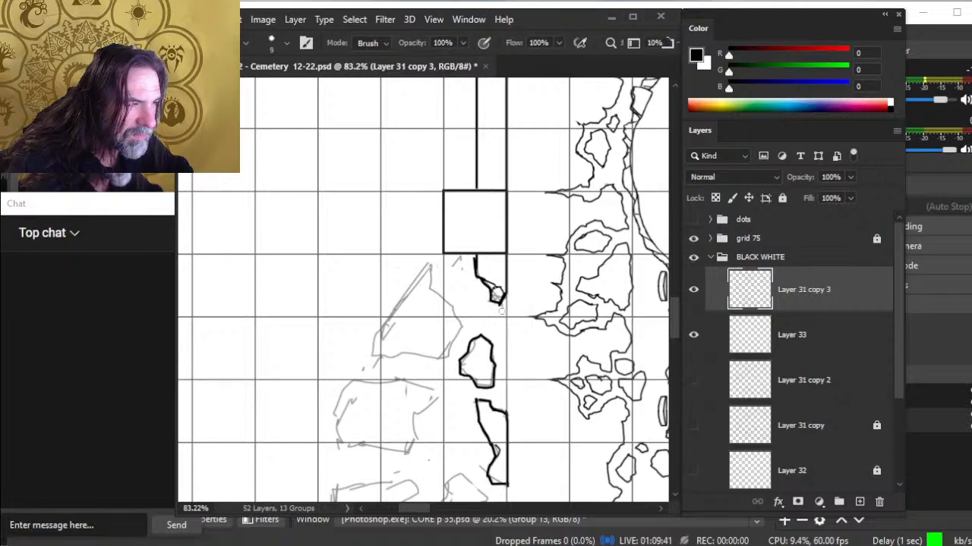
key("b")
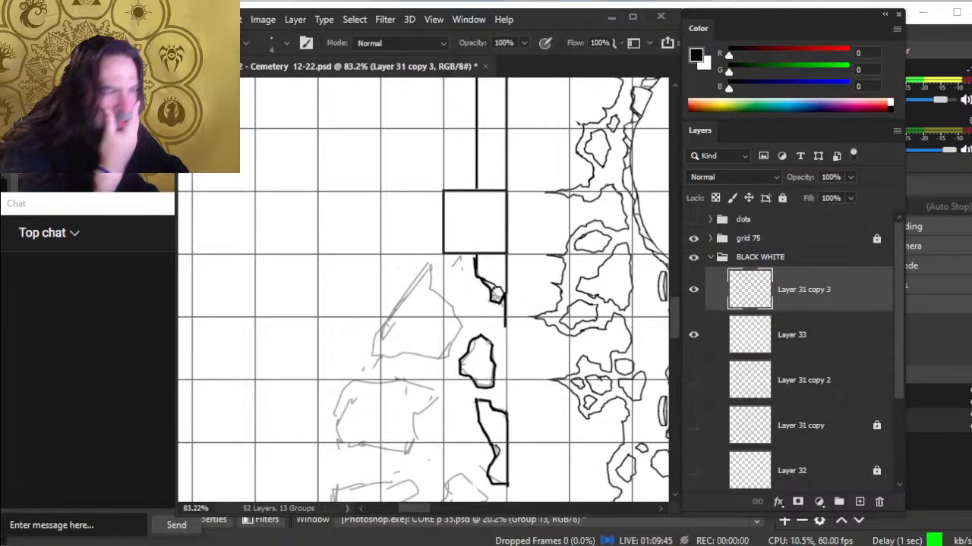
key("e")
left_click_drag(505, 328, 509, 307)
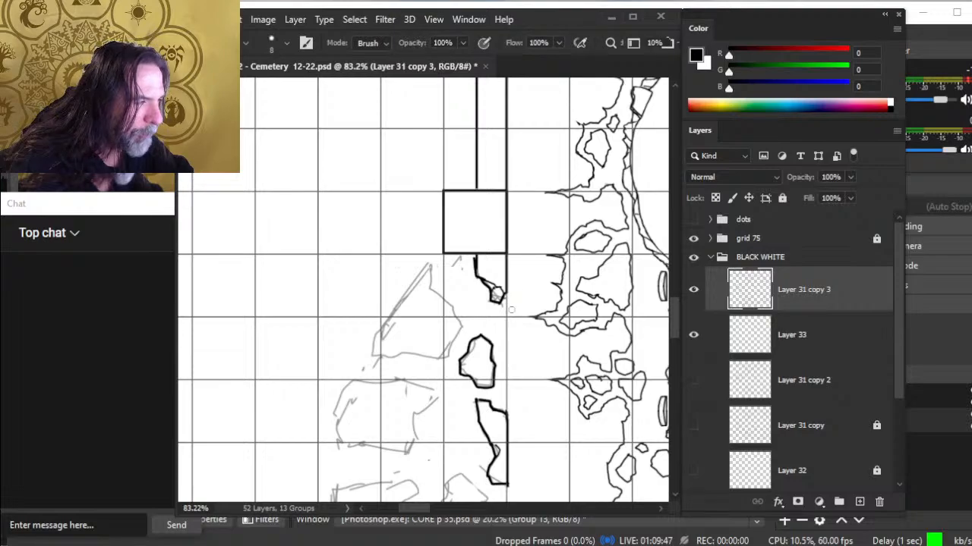
Draw thin inner facet lines with a 3 px brush inside the small rounded rock below the wall fragment
key("b")
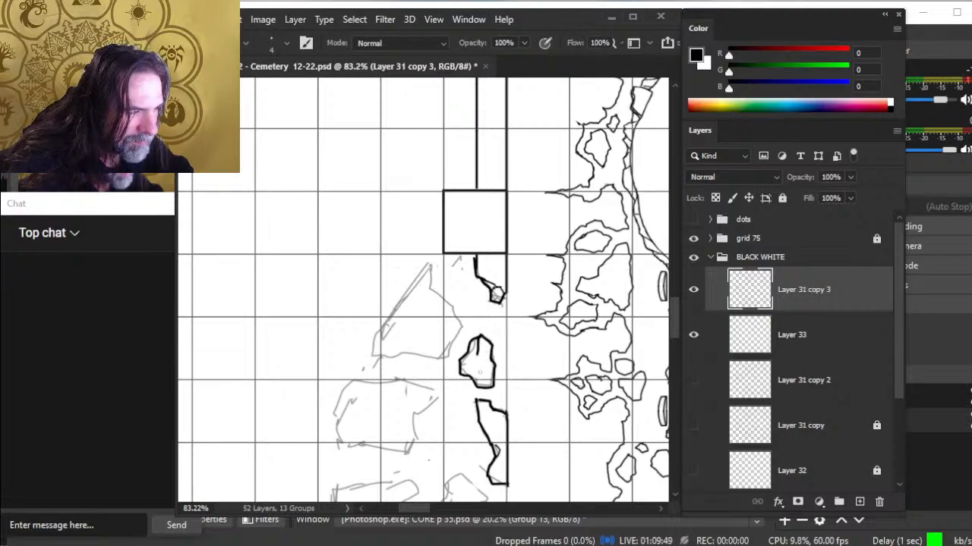
key("bracketleft")
left_click_drag(465, 356, 477, 347)
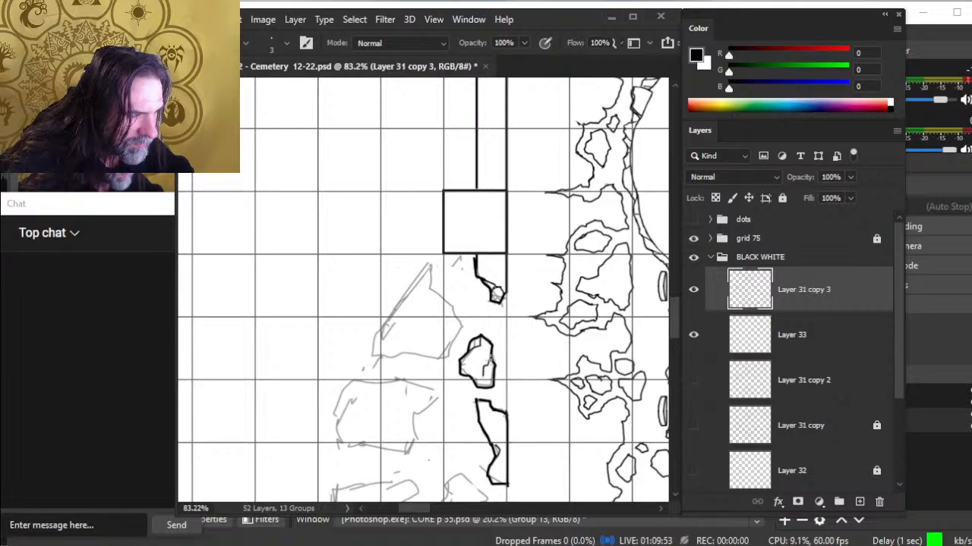
left_click_drag(492, 355, 490, 362)
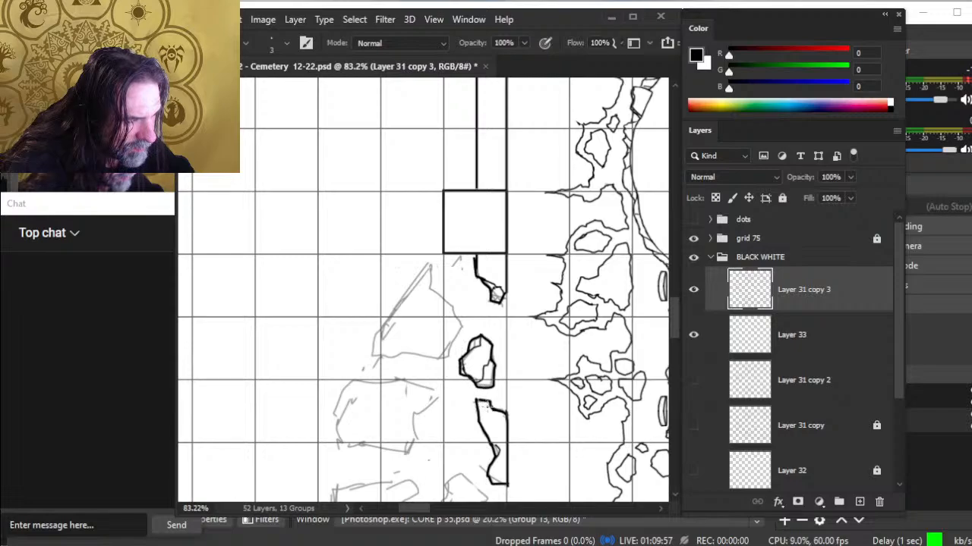
Reshape the corners of the tall narrow fragment below the rounded rock and ink thin facet lines inside it
left_click_drag(486, 401, 469, 346)
key("e")
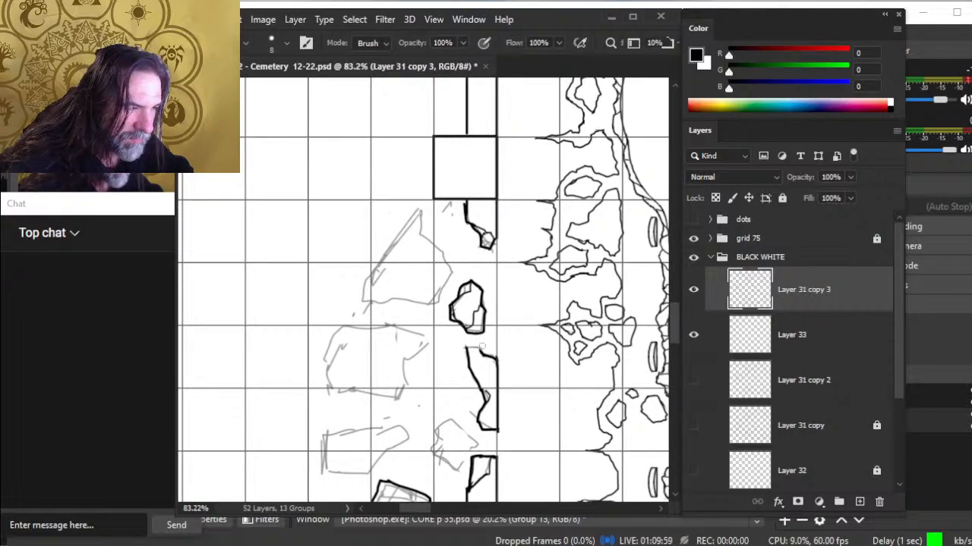
key("b")
key("e")
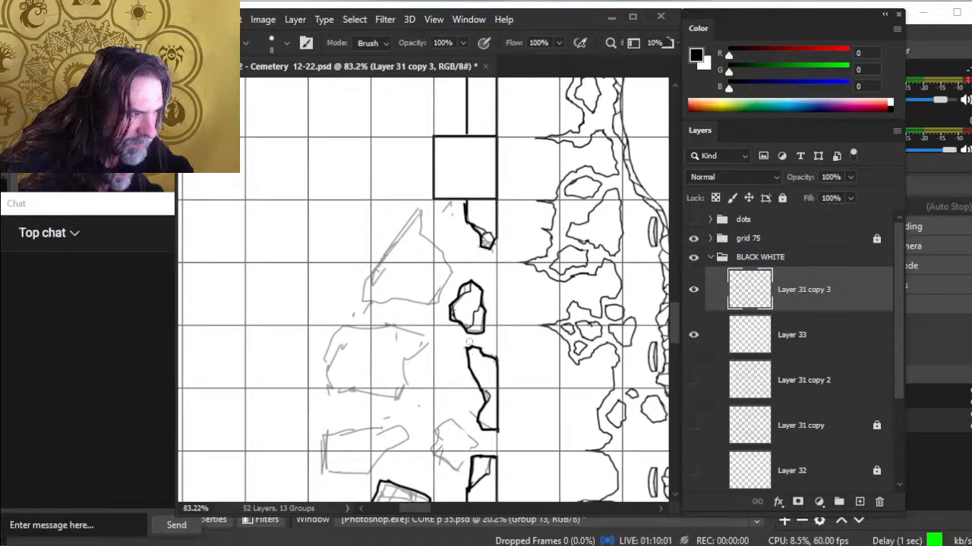
key("b")
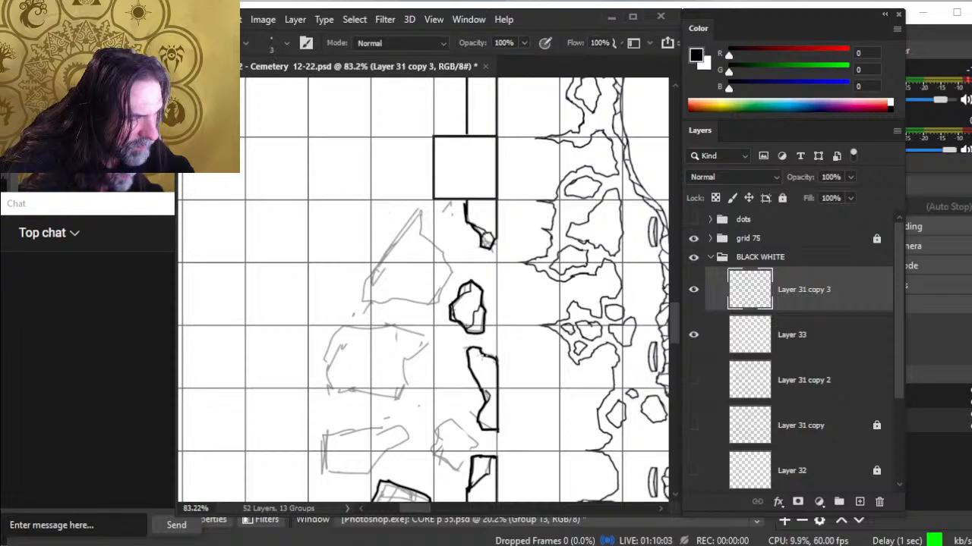
left_click_drag(481, 355, 493, 396)
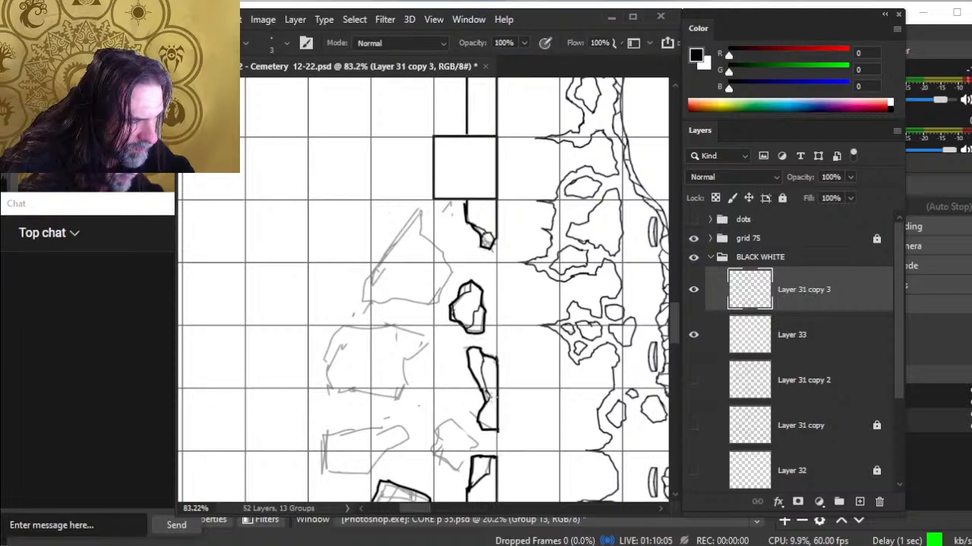
mouse_move(469, 356)
left_mouse_down()
mouse_move(488, 397)
mouse_move(469, 350)
left_mouse_up()
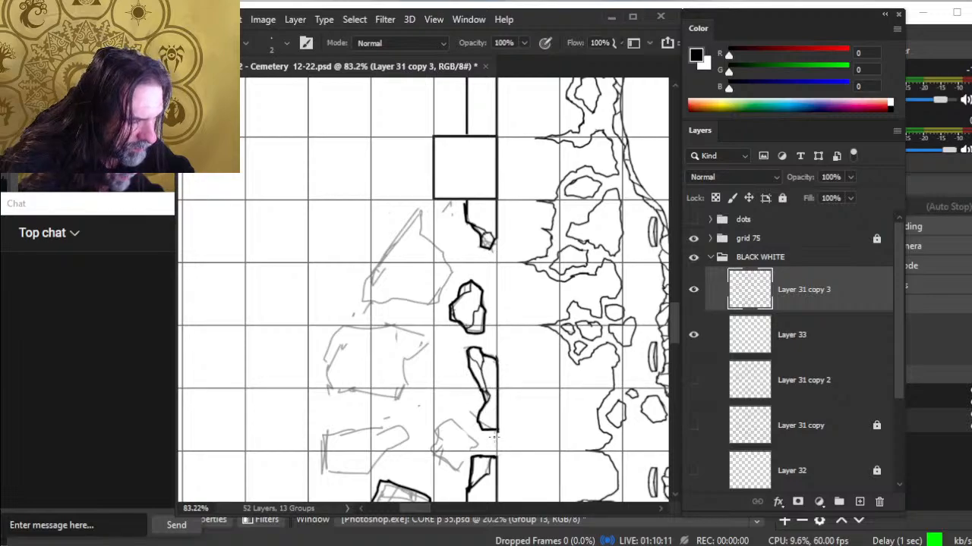
key("e")
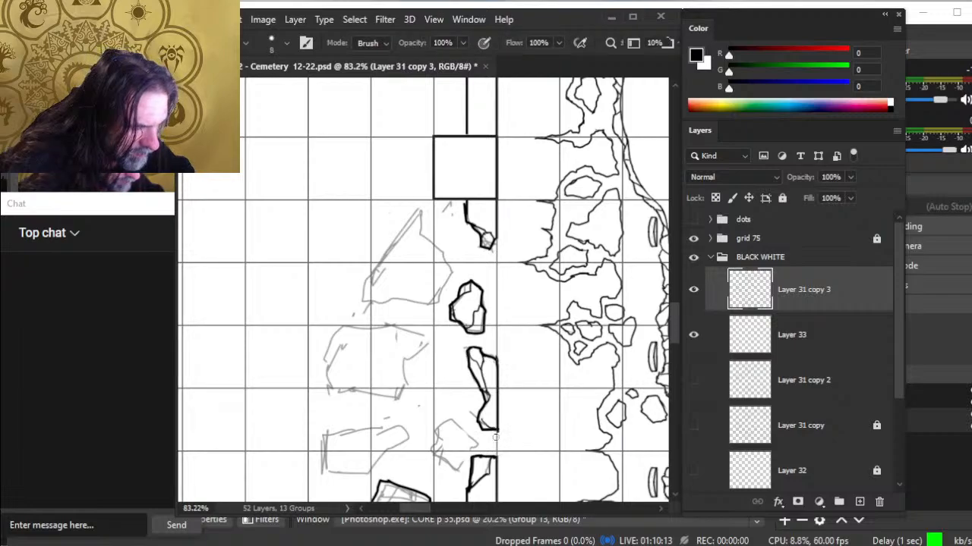
key("b")
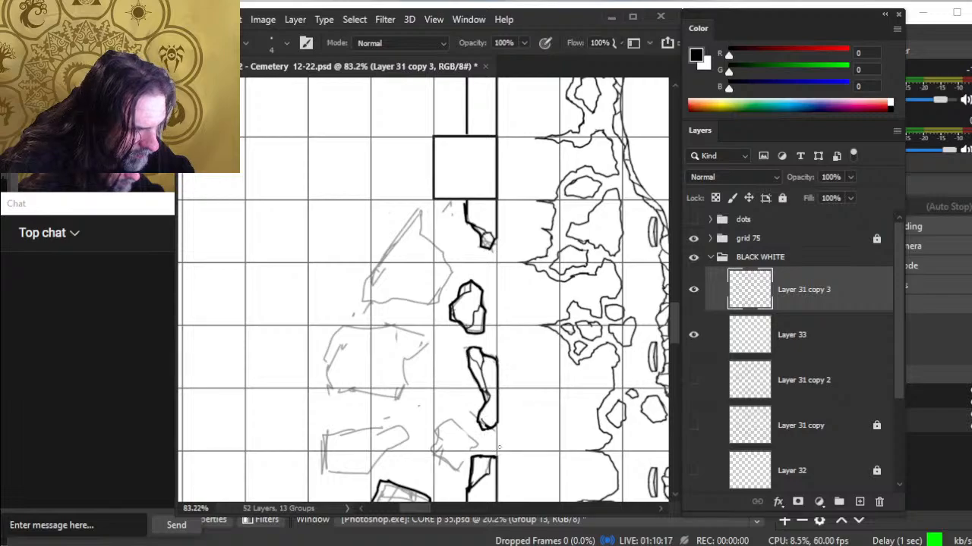
Erase part of the square block's lower edge and redraw it as a small notch with a 4 px brush
key("z")
left_click_drag(521, 420, 496, 413)
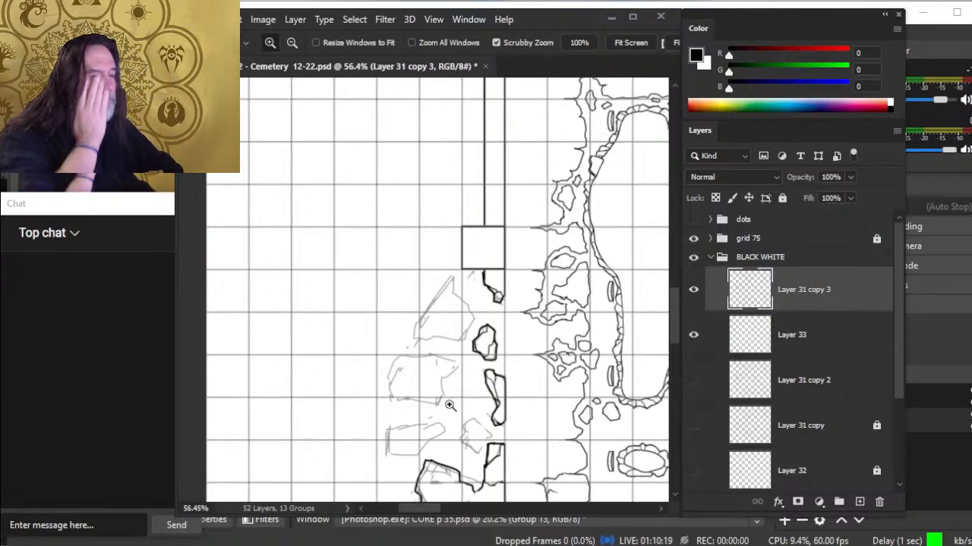
left_click_drag(482, 280, 501, 293)
key("b")
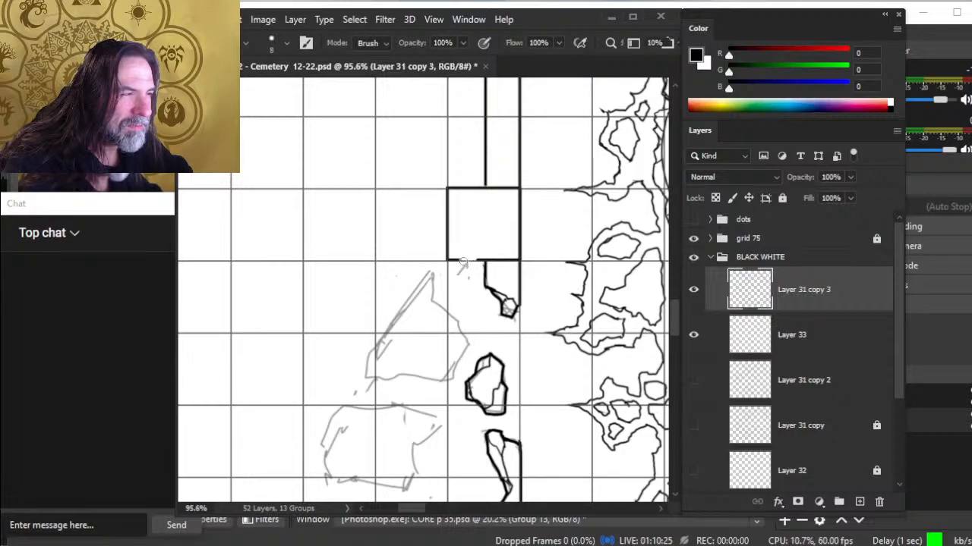
key("b")
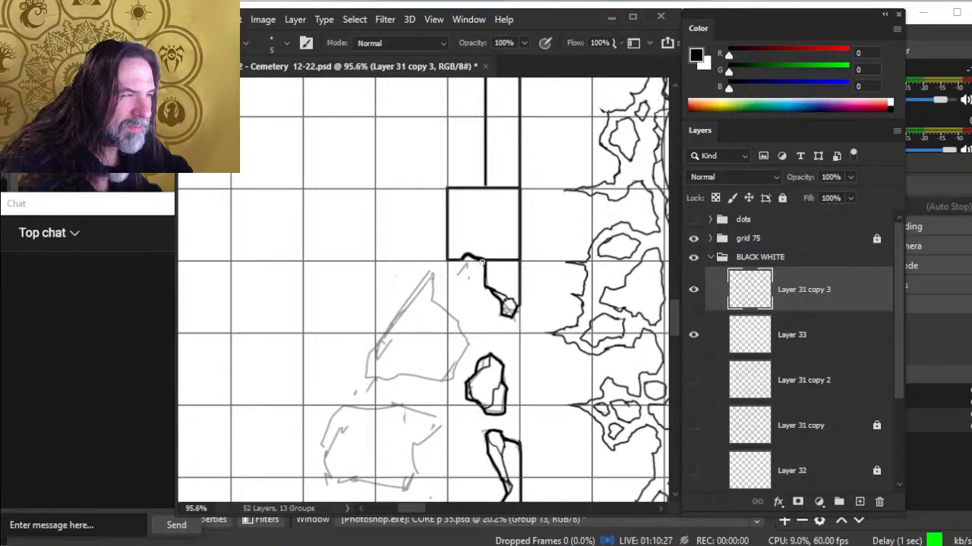
key("bracketleft")
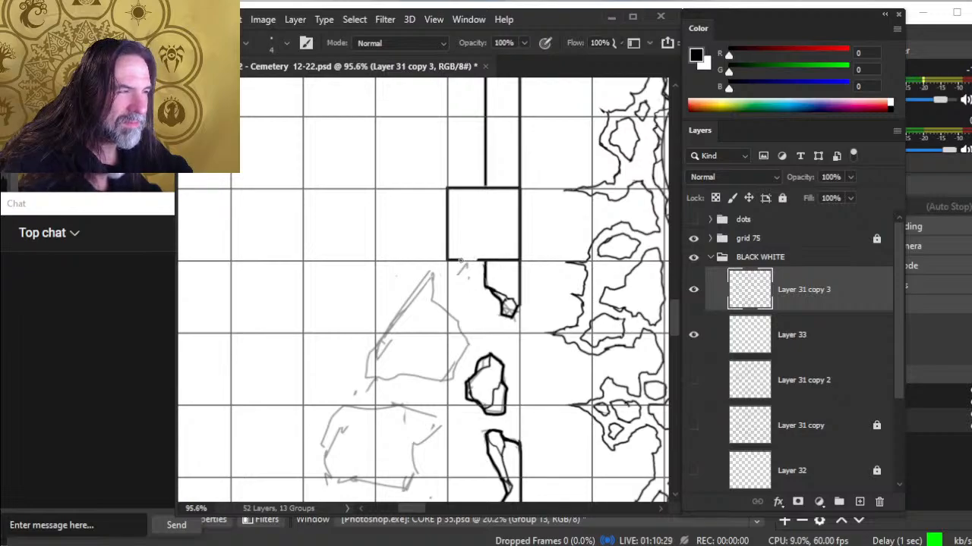
mouse_move(459, 260)
left_mouse_down()
mouse_move(487, 259)
mouse_move(484, 252)
left_mouse_up()
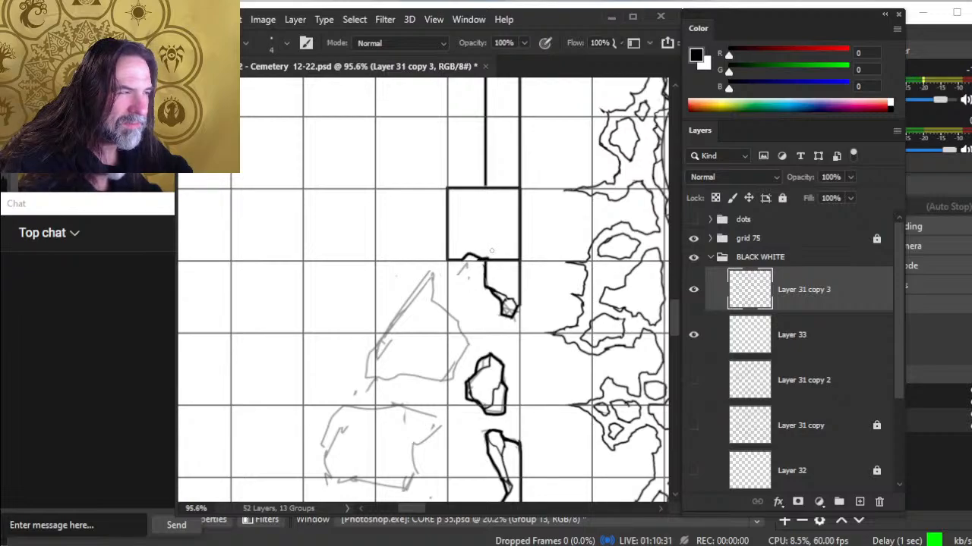
Draw a jagged broken edge across the square block's lower-right corner and clean up the outline around it
key("e")
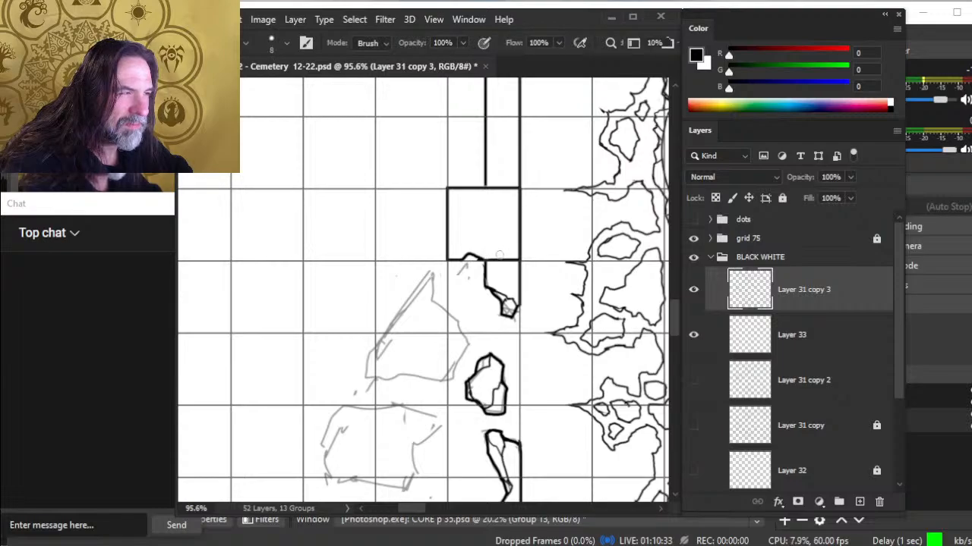
key("b")
left_click_drag(487, 259, 502, 252)
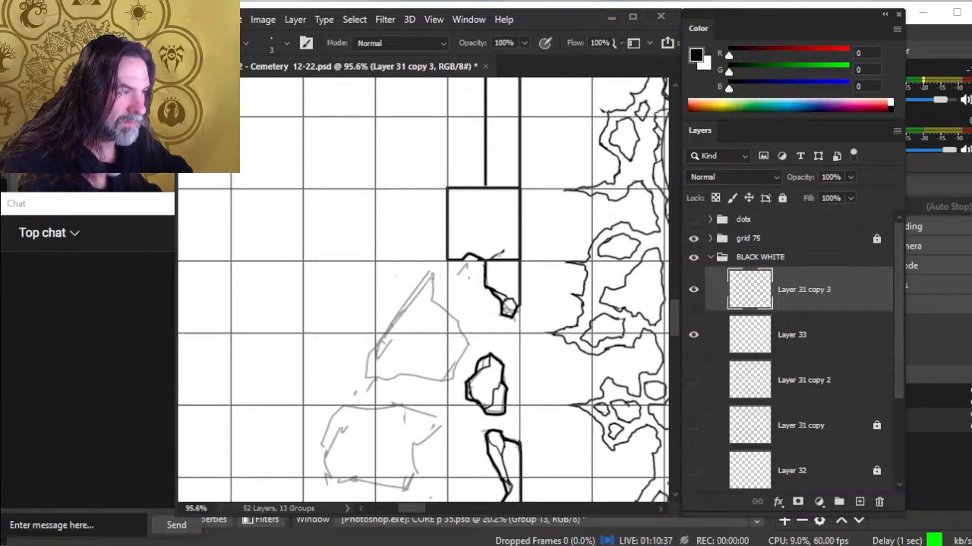
key("e")
mouse_move(519, 226)
left_mouse_down()
mouse_move(522, 259)
mouse_move(507, 241)
mouse_move(503, 253)
left_mouse_up()
key("b")
key("bracketright")
key("e")
key("b")
key("ctrl+z")
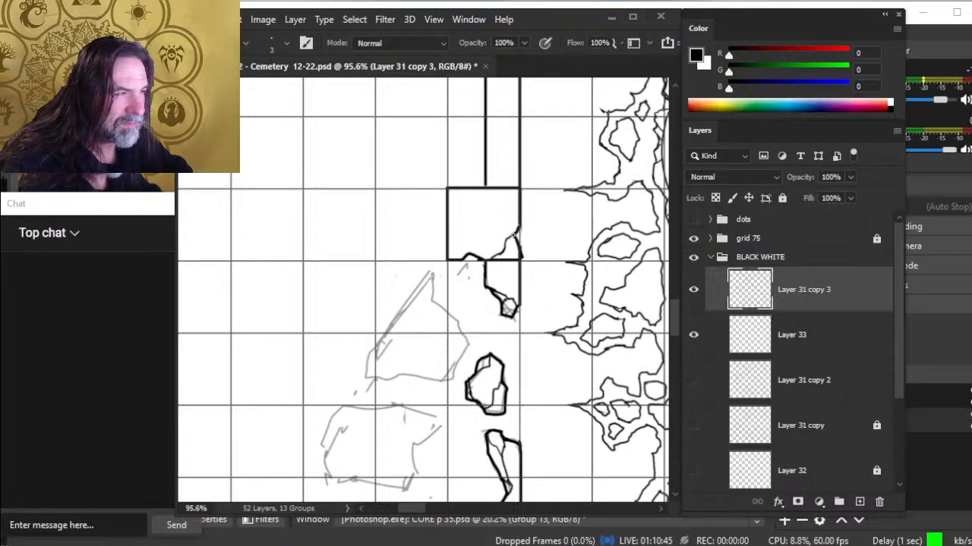
Chip the square block's upper-left corner and redraw its upper edge with a small dip near the upper-right corner
key("e")
mouse_move(468, 196)
left_mouse_down()
mouse_move(449, 193)
mouse_move(459, 188)
mouse_move(447, 204)
left_mouse_up()
key("b")
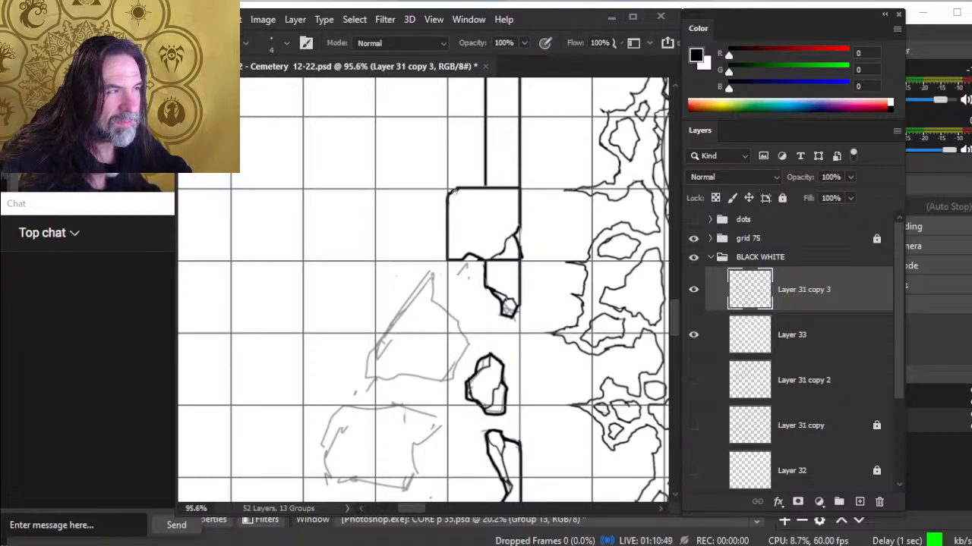
key("e")
key("b")
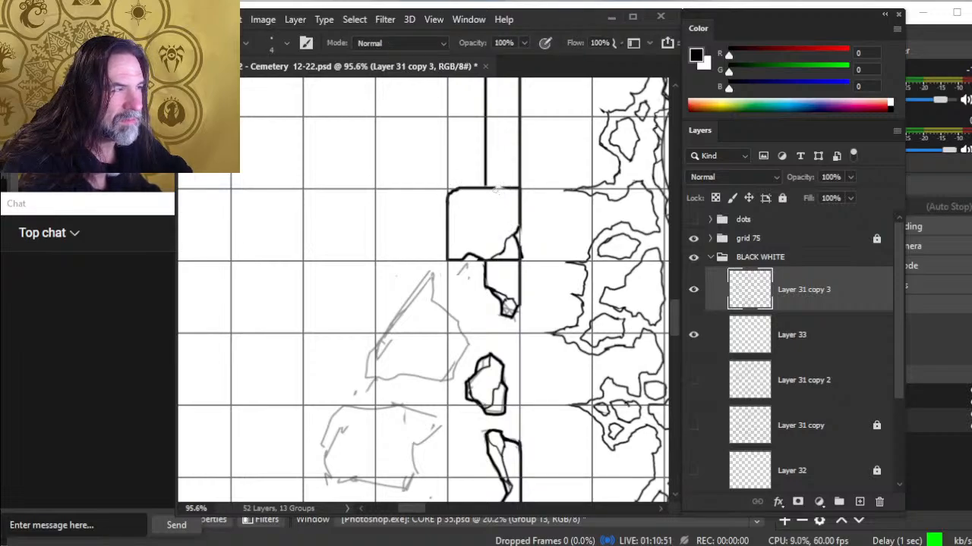
key("e")
key("b")
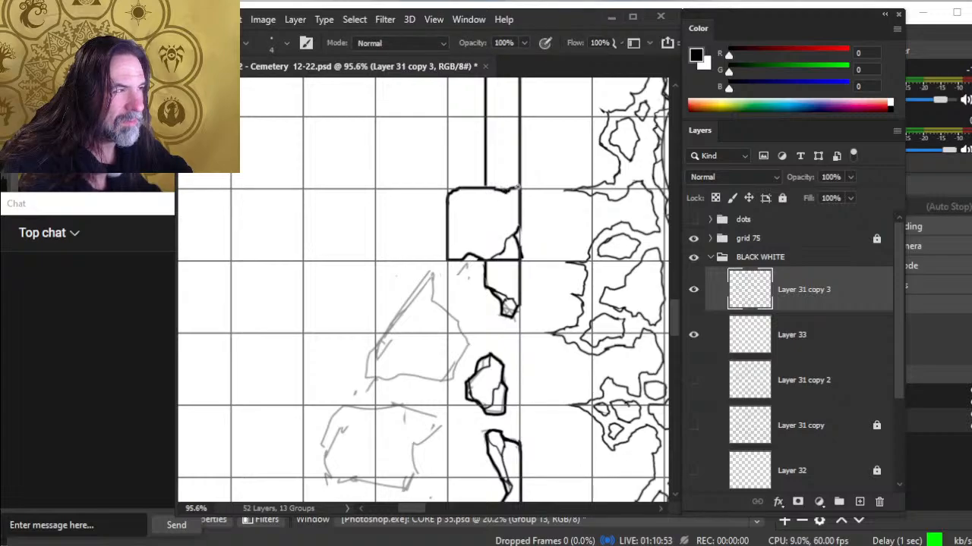
left_click_drag(504, 189, 520, 187)
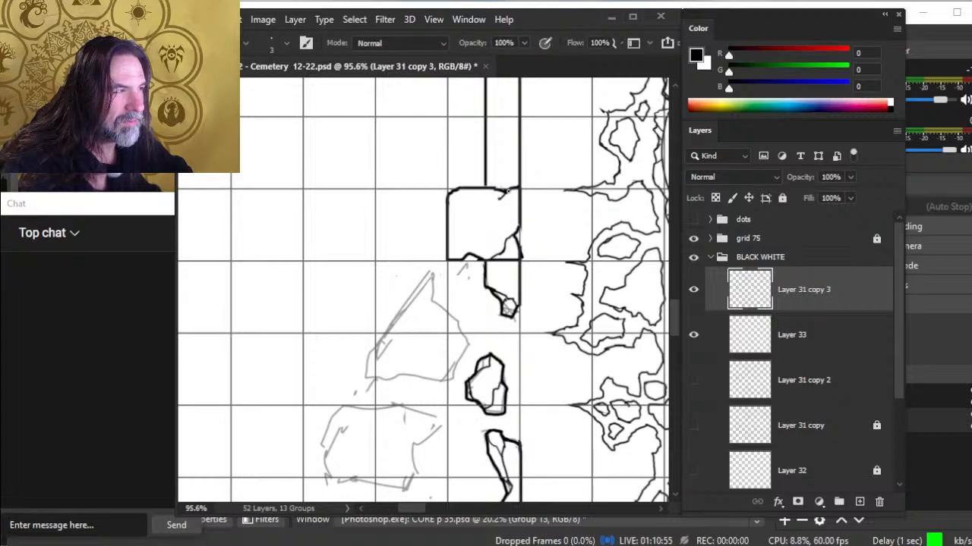
Add a thin facet line at the square block's upper-left corner and a crack running from the upper right to the left edge
mouse_move(460, 189)
left_mouse_down()
mouse_move(450, 258)
mouse_move(449, 227)
left_mouse_up()
key("e")
key("b")
left_click_drag(501, 196, 470, 225)
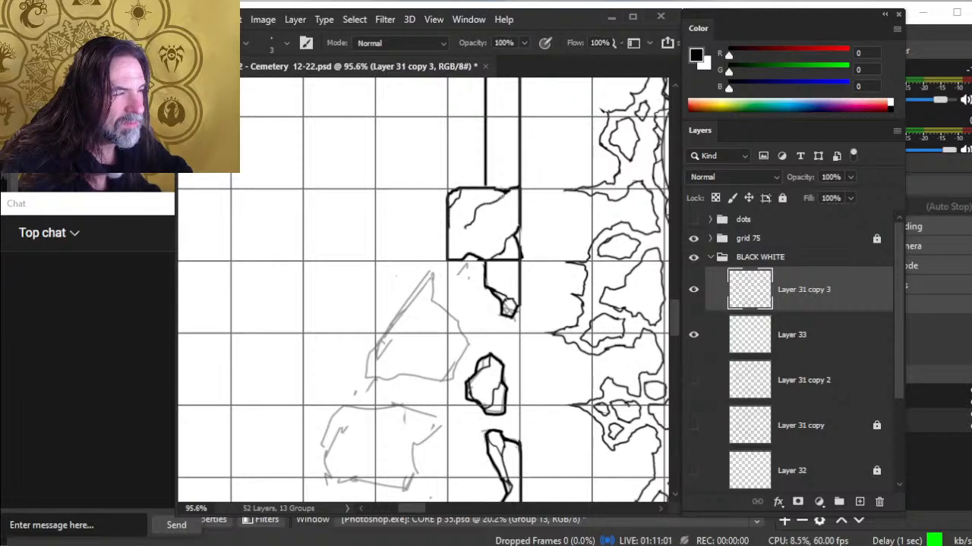
key("e")
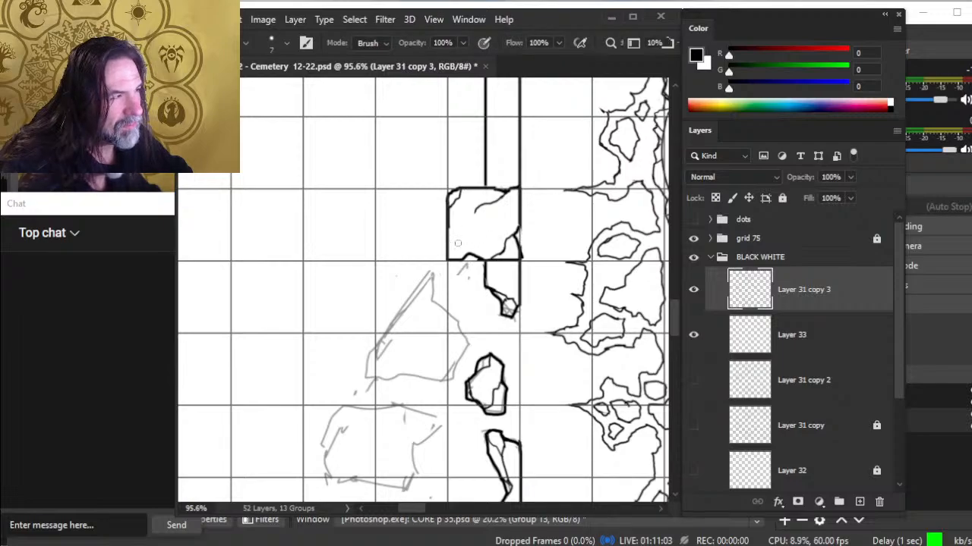
mouse_move(486, 220)
left_mouse_down()
mouse_move(490, 209)
mouse_move(463, 217)
mouse_move(451, 238)
left_mouse_up()
key("b")
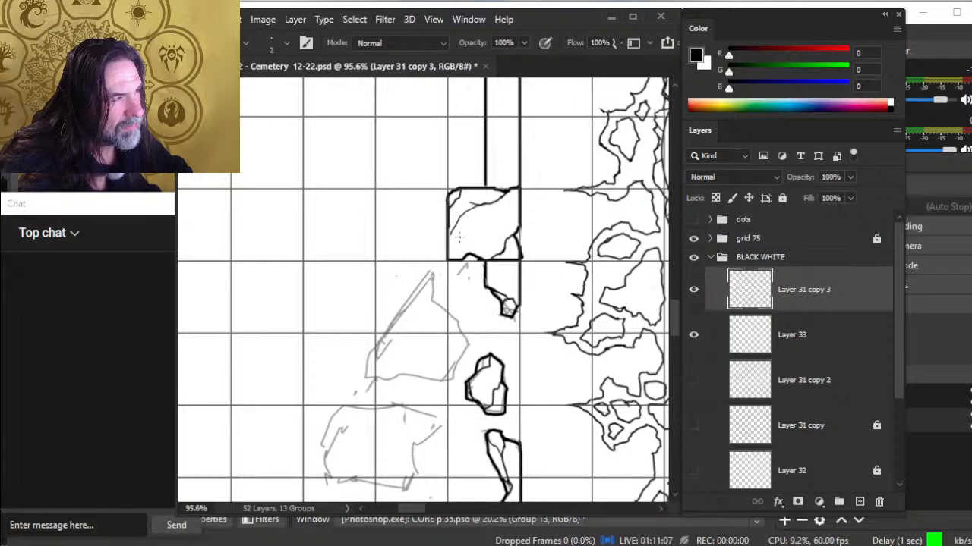
Draw a thin branch line from the upper-left facet to the crack with a 2 px brush and erase its rough parts
left_click_drag(461, 198, 483, 204)
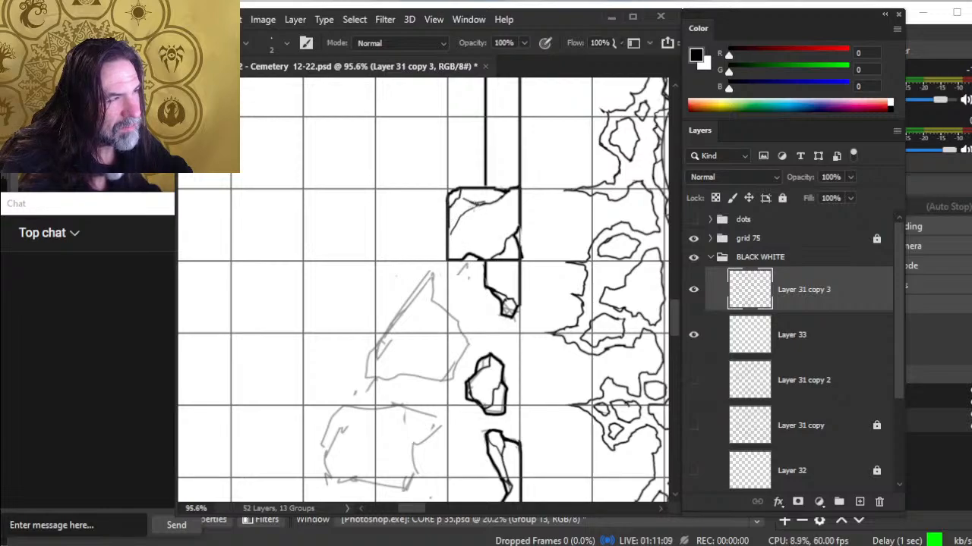
key("e")
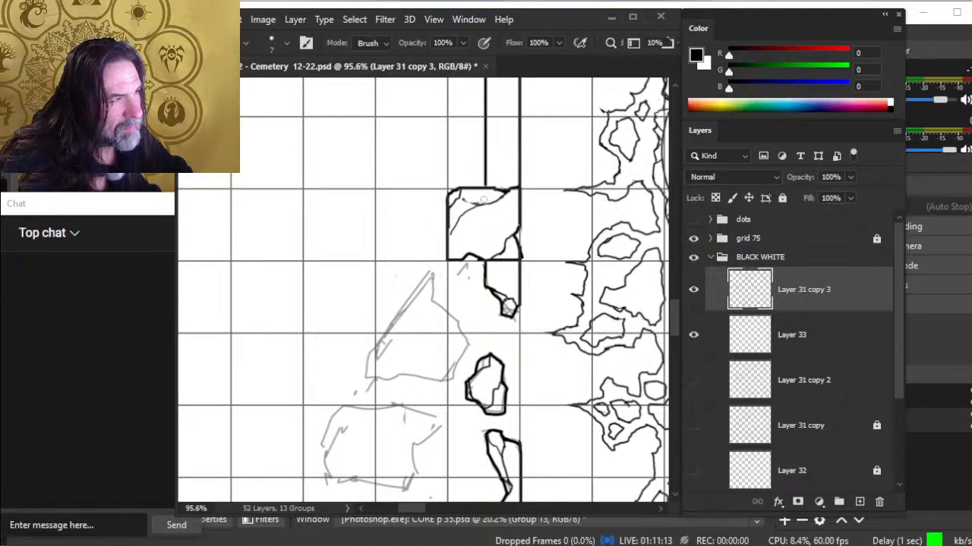
key("b")
key("e")
left_click_drag(462, 199, 477, 205)
key("b")
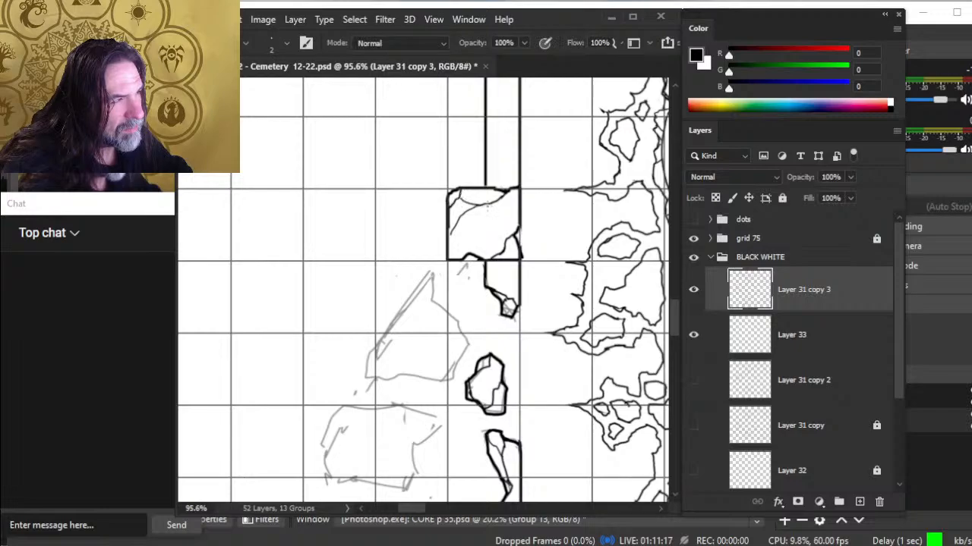
Add a short thin crack branching off the broken edge at the square block's lower-right corner and clean up the line around it
key("e")
key("b")
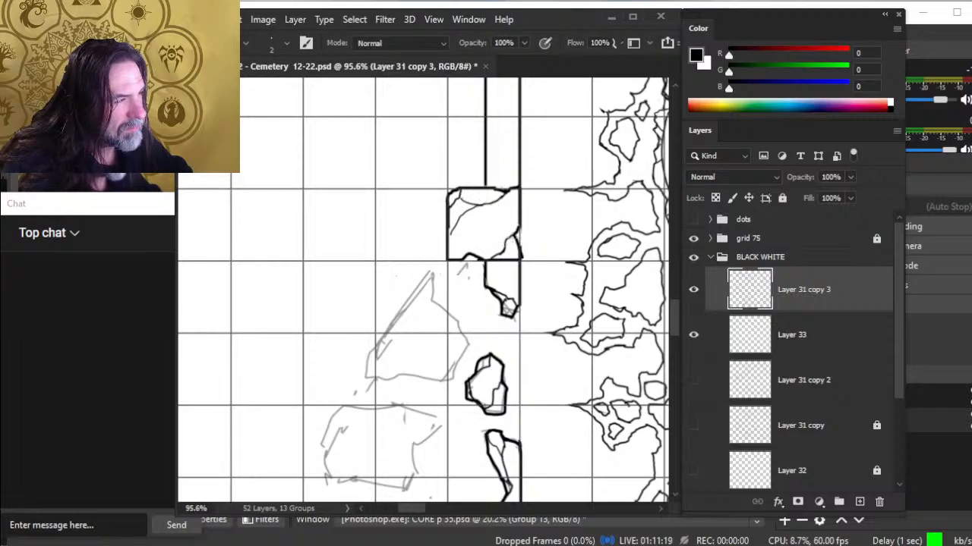
mouse_move(516, 233)
left_mouse_down()
mouse_move(501, 238)
mouse_move(515, 229)
left_mouse_up()
key("e")
key("b")
key("e")
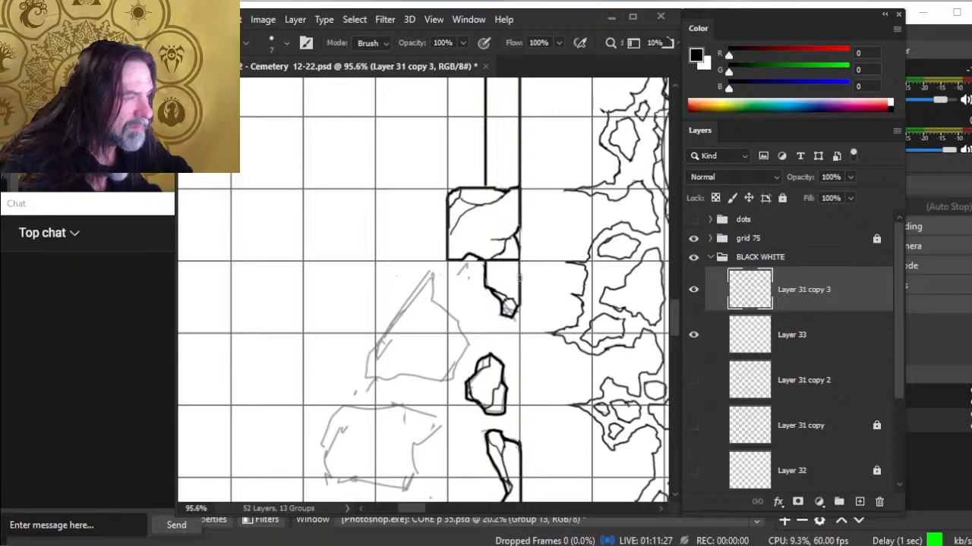
key("b")
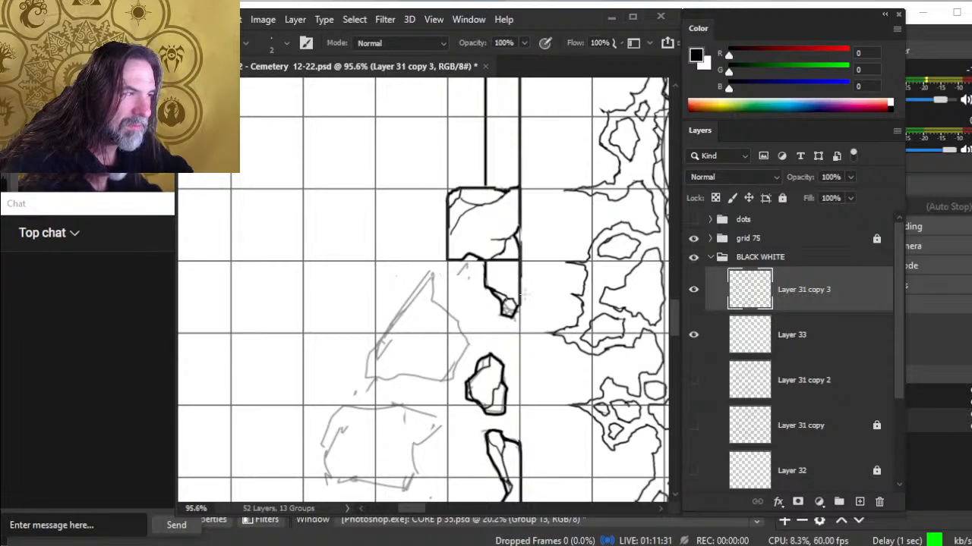
left_click_drag(537, 284, 481, 285)
left_click_drag(542, 324, 487, 328)
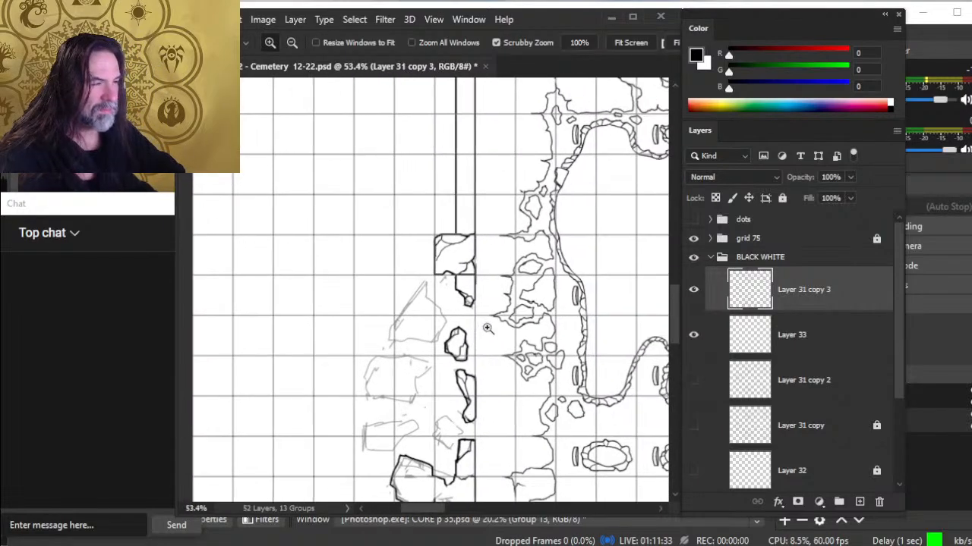
left_click_drag(425, 336, 493, 325)
key("b")
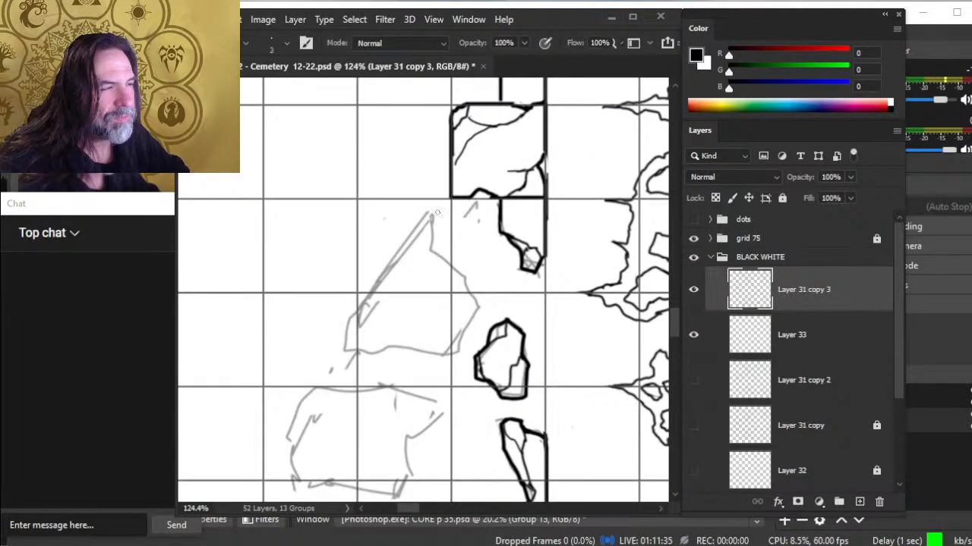
left_click(429, 217)
left_click(349, 320, "shift")
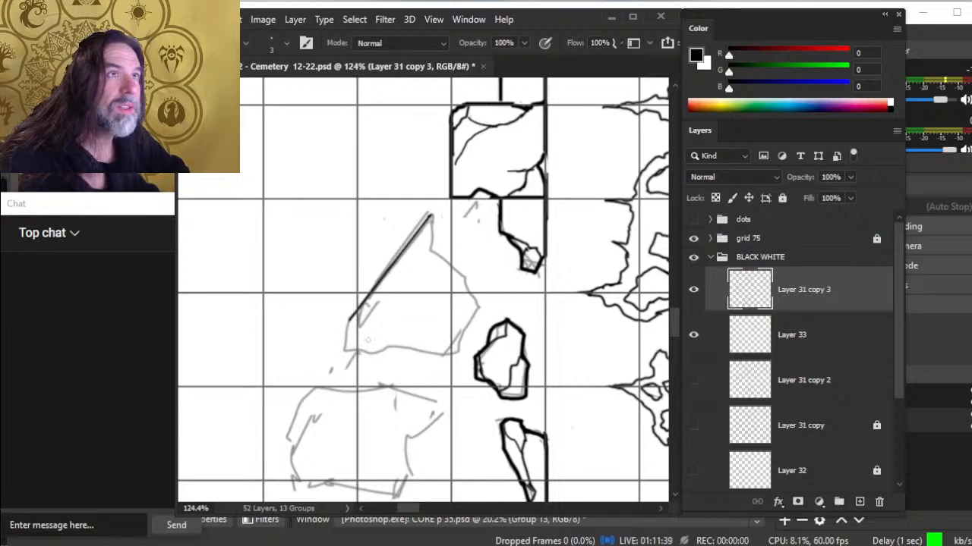
key("ctrl+z")
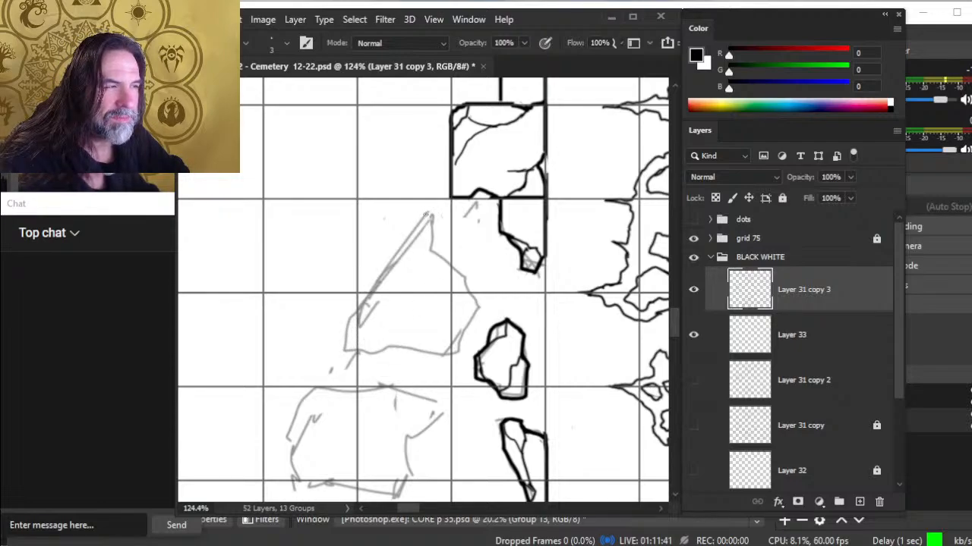
left_click(426, 214)
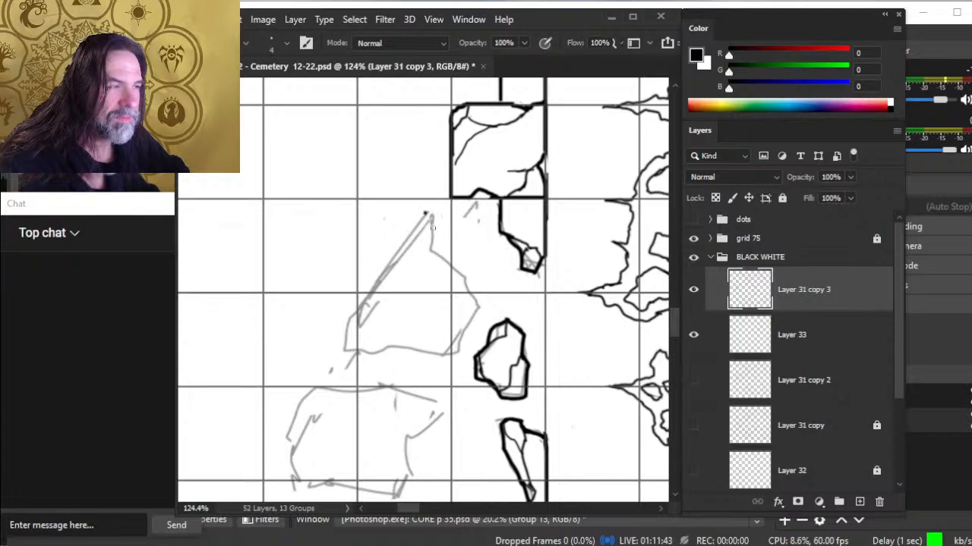
key("ctrl+z")
Ink the triangular rubble piece's tip, straight left edge and bottom edge starting with a 4 px brush, and add a crack rising from the bottom
mouse_move(425, 214)
left_mouse_down()
mouse_move(436, 221)
mouse_move(423, 216)
left_mouse_up()
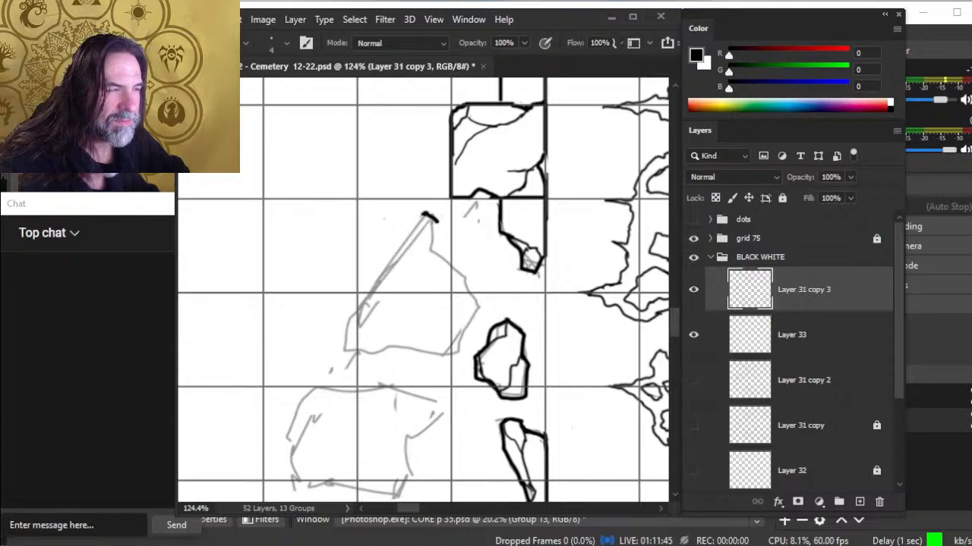
left_click(357, 309, "shift")
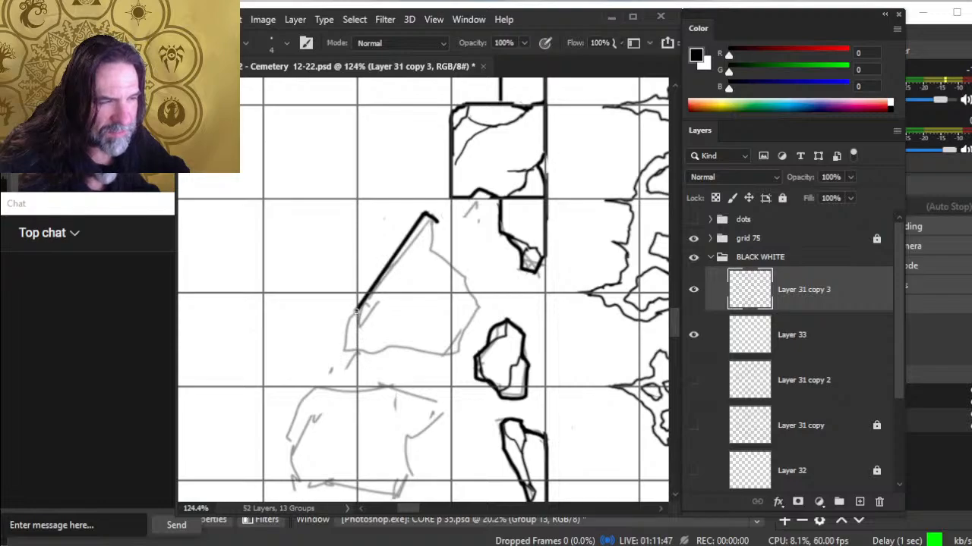
mouse_move(356, 310)
left_mouse_down()
mouse_move(350, 353)
mouse_move(442, 353)
left_mouse_up()
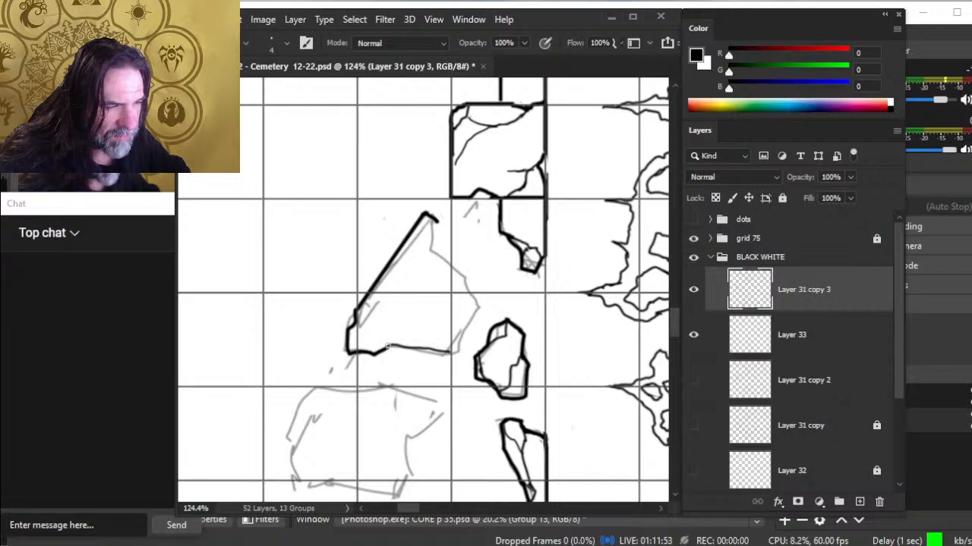
mouse_move(391, 347)
left_mouse_down()
mouse_move(404, 305)
mouse_move(414, 306)
left_mouse_up()
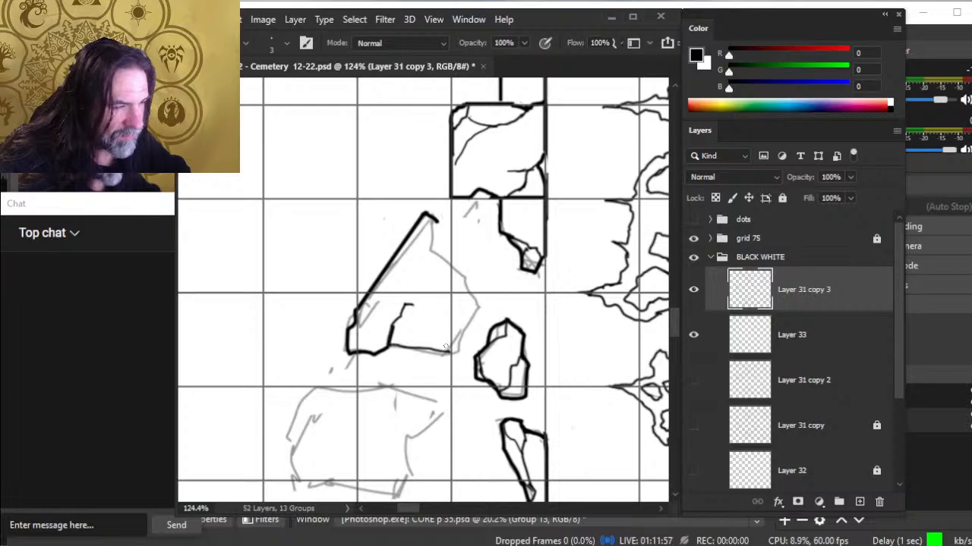
Ink the jagged right side of the triangular rubble piece up to its tip and erase the overshoot there
key("e")
mouse_move(449, 340)
left_mouse_down()
mouse_move(446, 350)
mouse_move(458, 334)
mouse_move(447, 353)
mouse_move(478, 306)
mouse_move(437, 264)
left_mouse_up()
key("b")
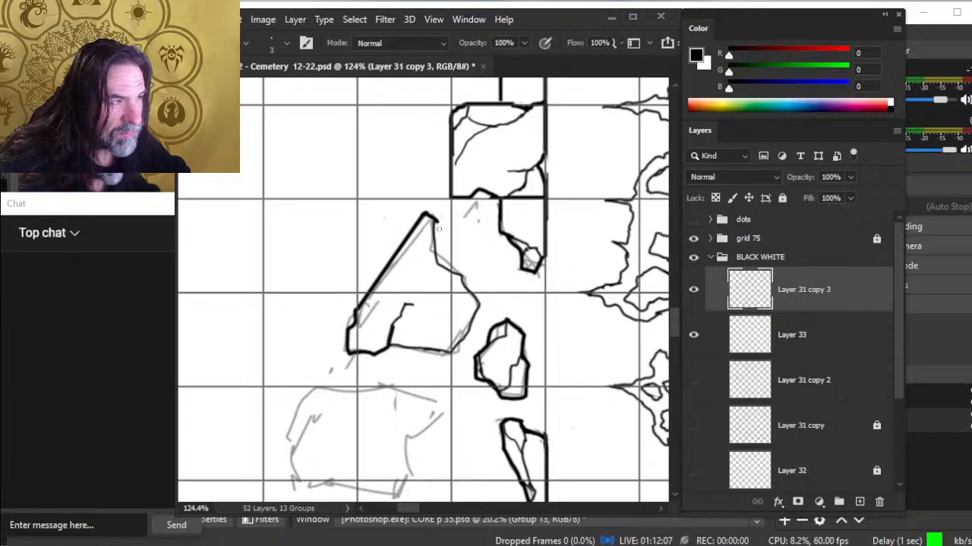
key("e")
left_click_drag(439, 228, 440, 213)
key("b")
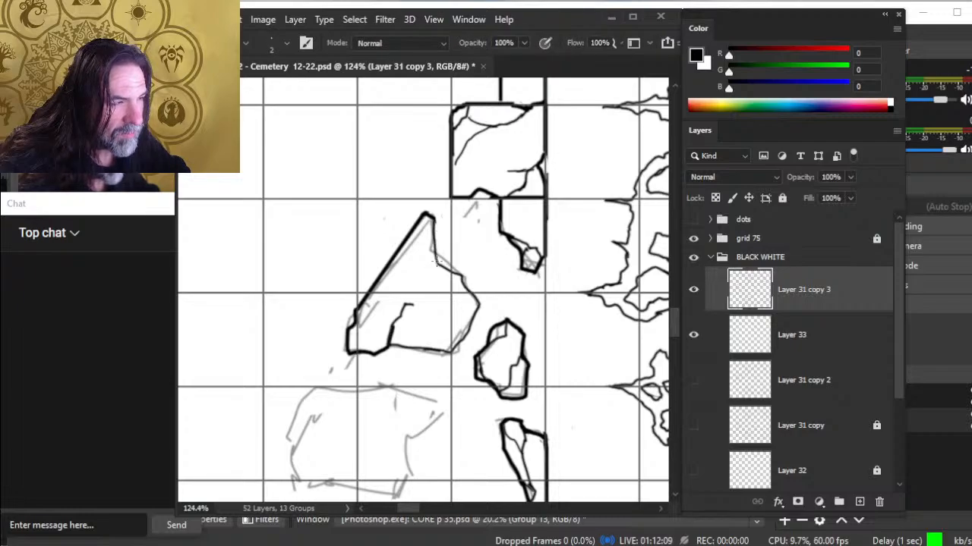
Draw thin facet lines with a 2 px brush inside the triangular rubble piece's notch, right side and lower-left corner, erasing the excess
mouse_move(437, 262)
left_mouse_down()
mouse_move(467, 298)
mouse_move(463, 280)
mouse_move(471, 328)
mouse_move(379, 311)
mouse_move(352, 324)
mouse_move(361, 332)
mouse_move(401, 310)
left_mouse_up()
key("e")
key("b")
key("e")
key("b")
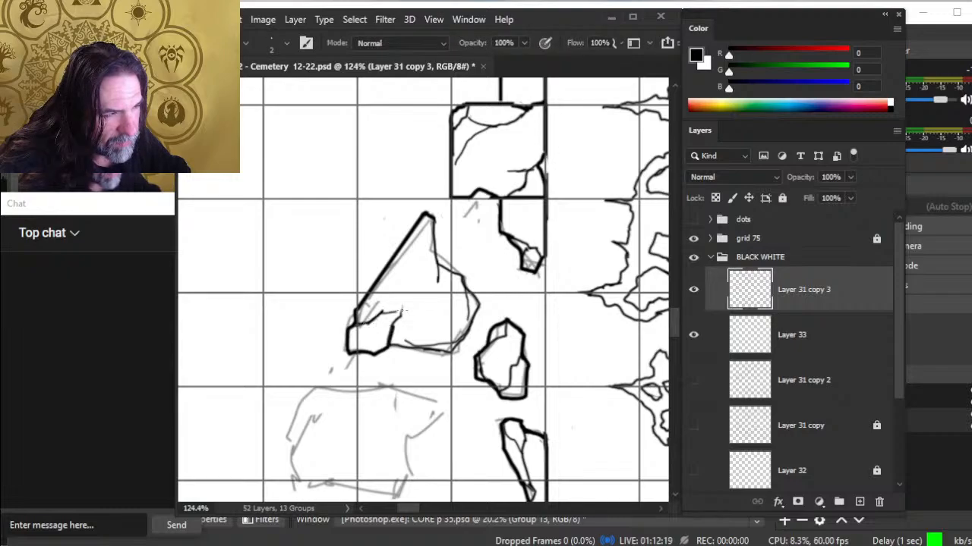
key("e")
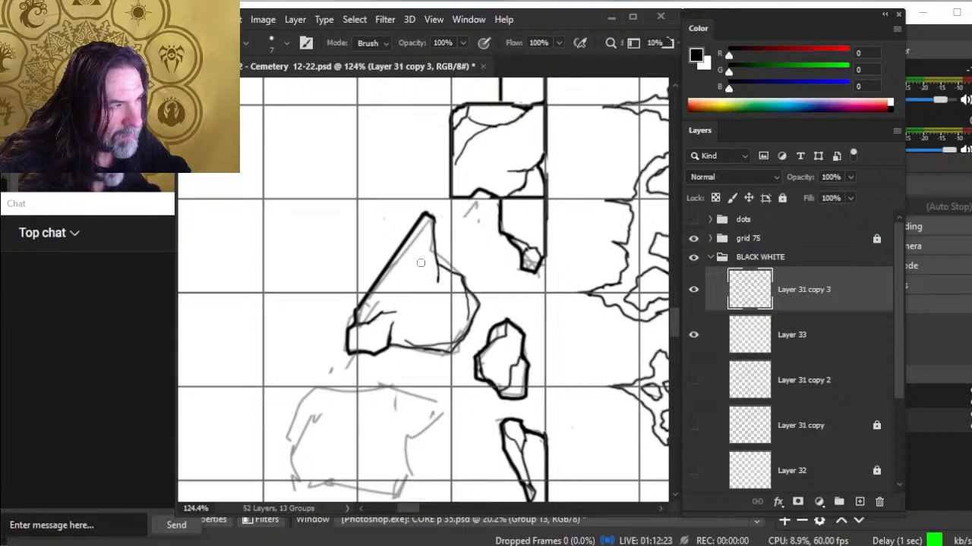
key("b")
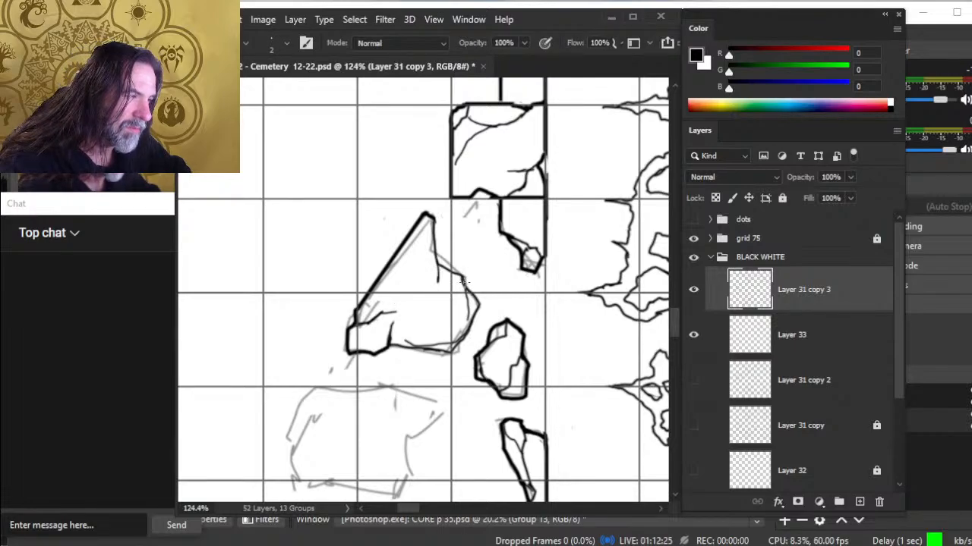
Add short thin cracks running inward from the triangular rubble piece's right edge and trim the lines beside them
left_click_drag(463, 279, 445, 297)
key("e")
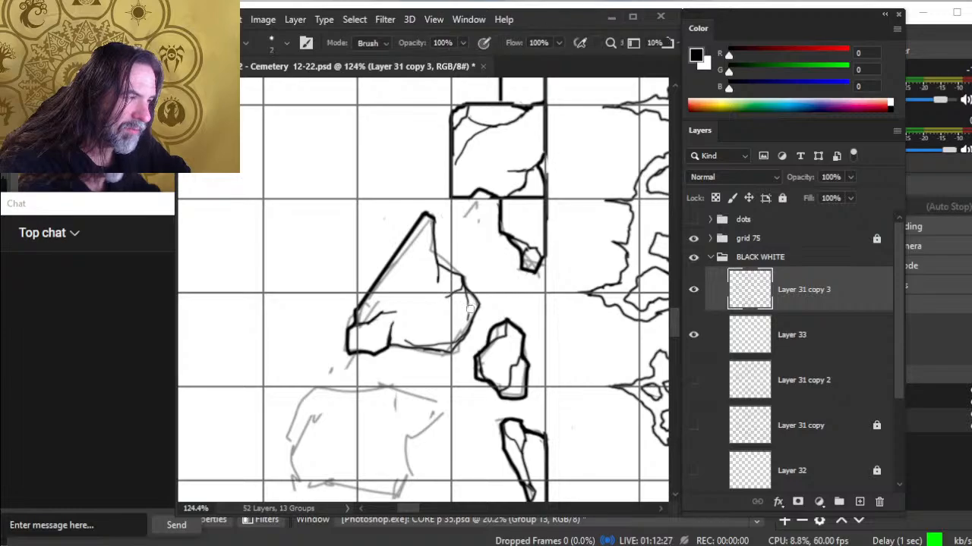
key("b")
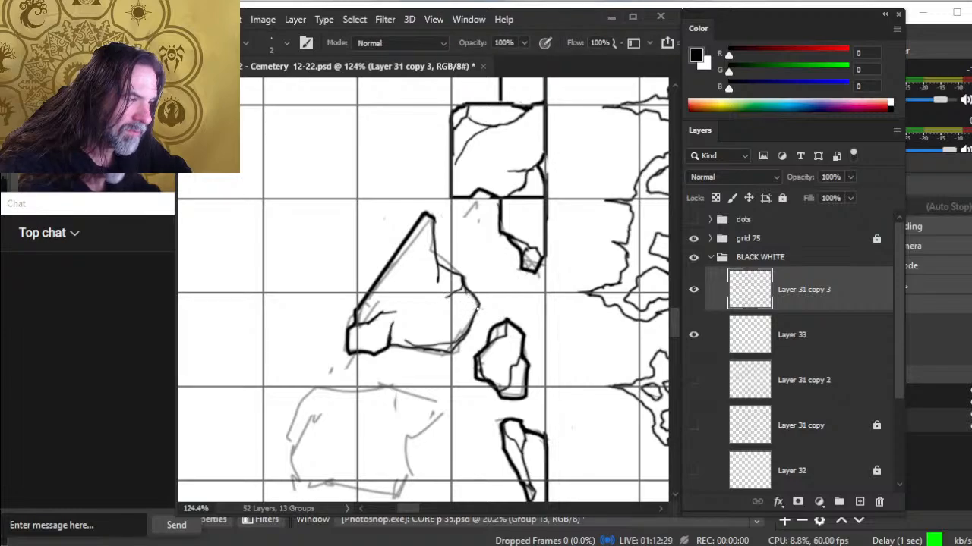
left_click_drag(460, 326, 475, 307)
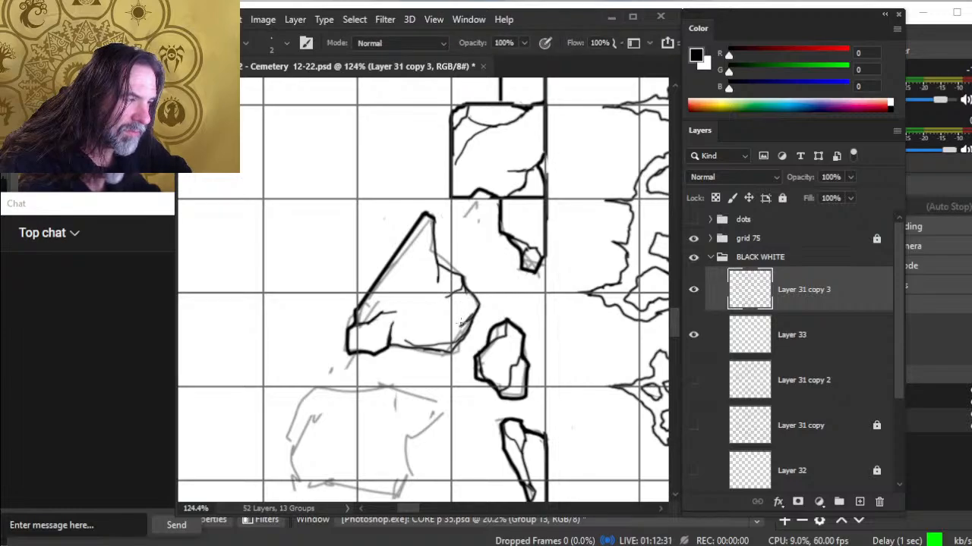
key("e")
key("b")
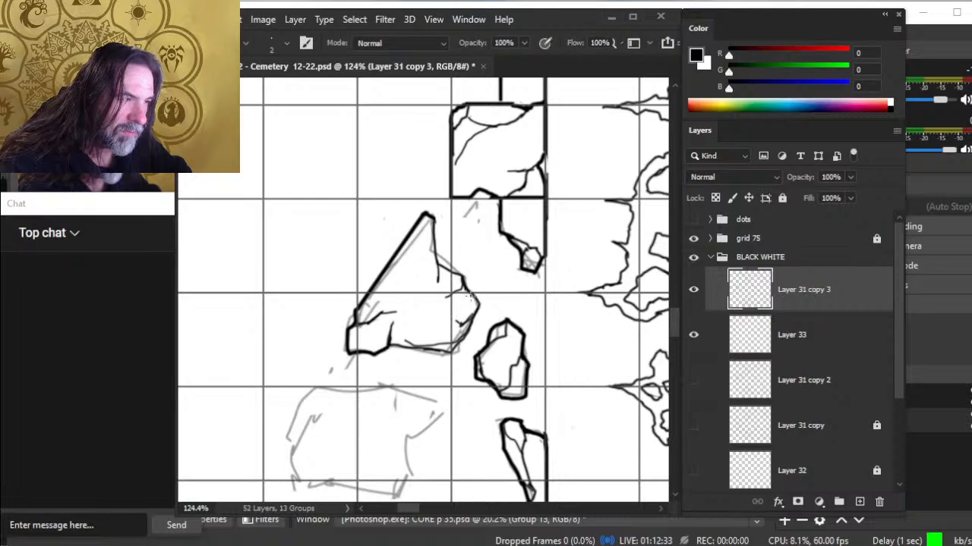
key("e")
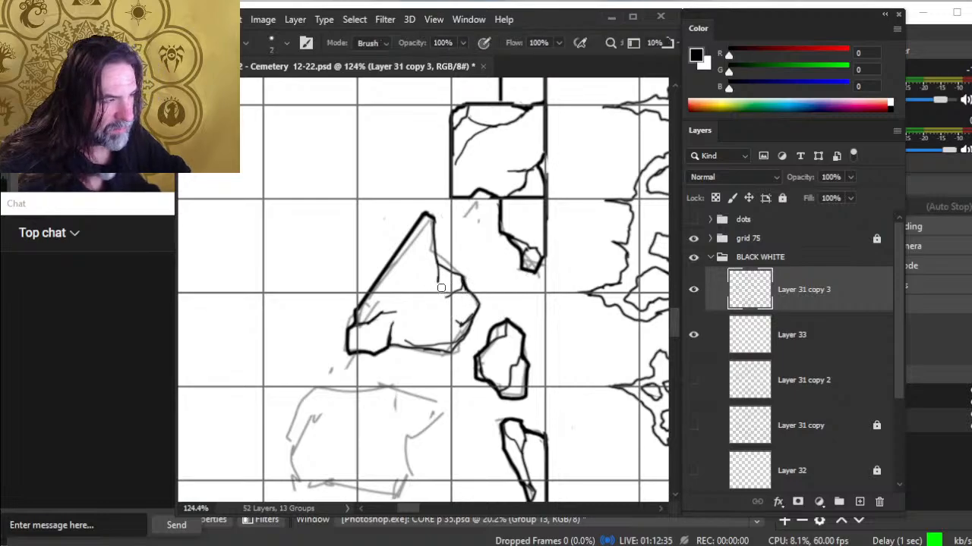
Ink the outline of the large sketched boulder below the triangular rubble piece and refine its upper edge
key("ctrl+space")
mouse_move(468, 321)
left_mouse_down()
mouse_move(449, 338)
mouse_move(484, 301)
left_mouse_up()
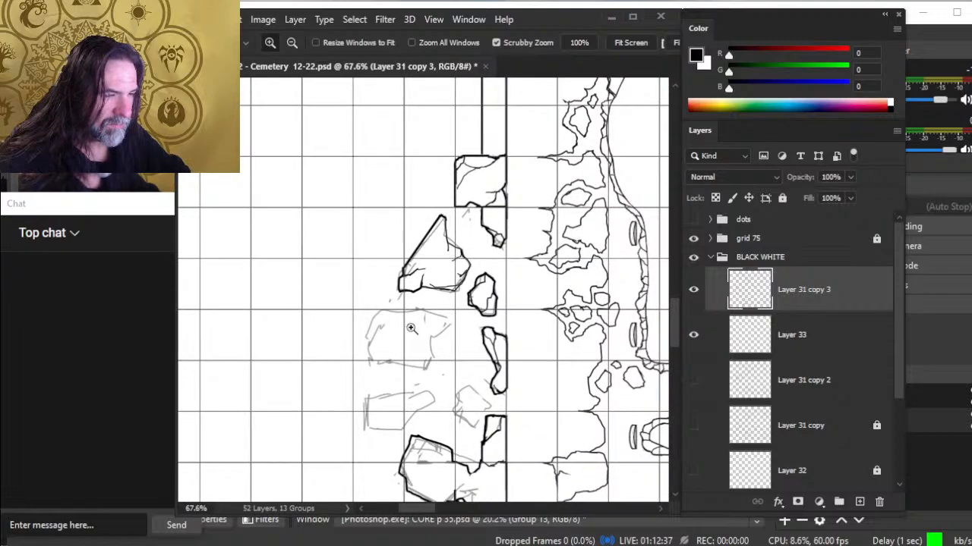
left_click_drag(412, 327, 425, 325)
key("b")
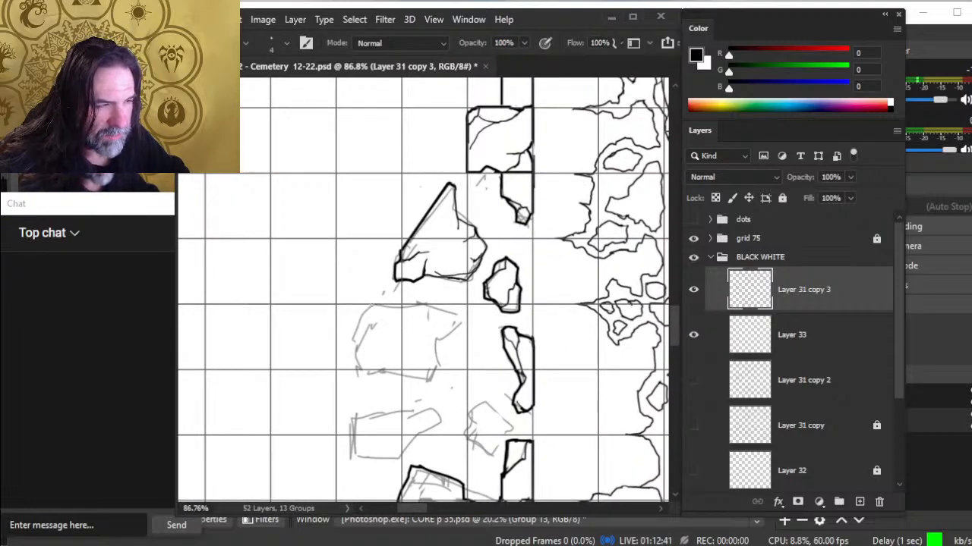
mouse_move(372, 305)
left_mouse_down()
mouse_move(356, 354)
mouse_move(385, 372)
mouse_move(437, 367)
mouse_move(430, 306)
mouse_move(380, 309)
left_mouse_up()
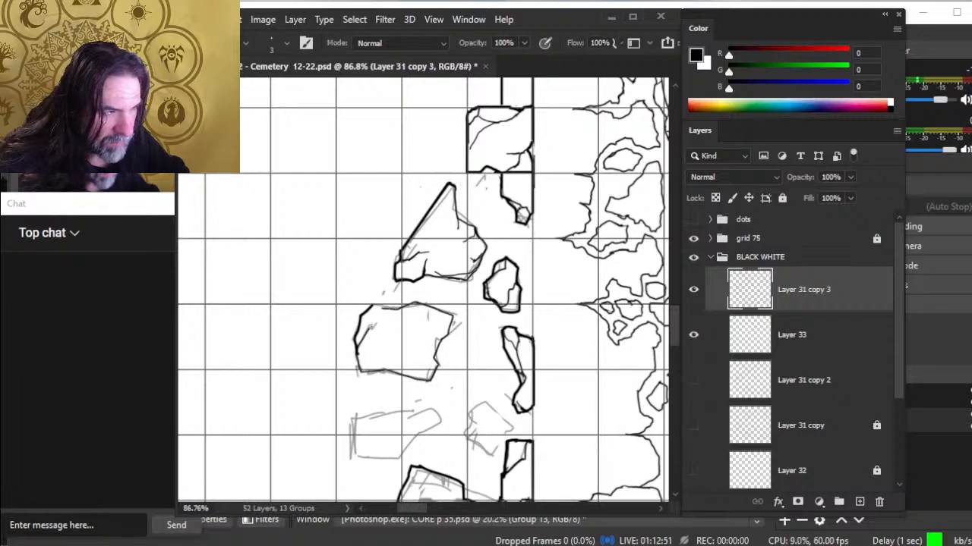
key("e")
key("b")
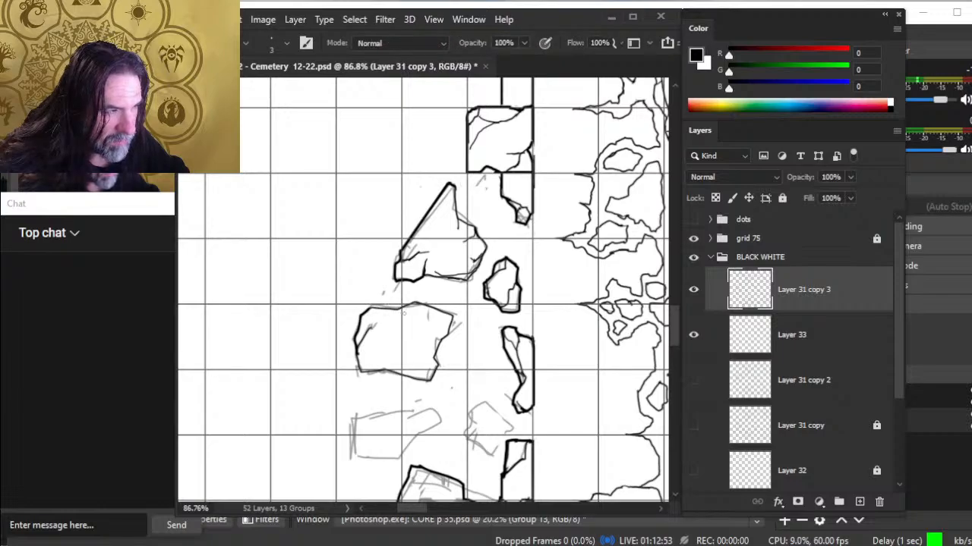
Add thin detail lines to the large boulder: a crack below its upper edge, a right-side notch and a facet along its left and bottom edges
left_click_drag(396, 308, 419, 309)
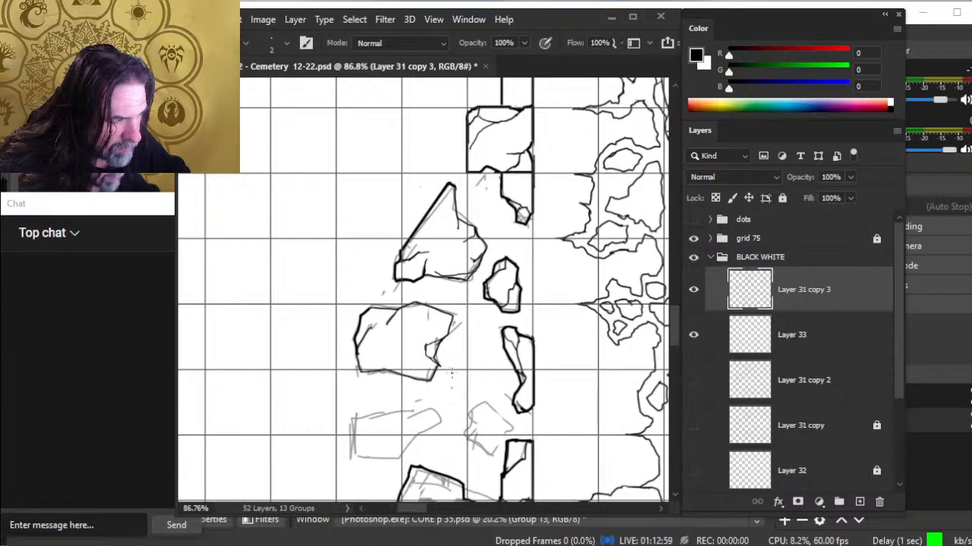
left_click_drag(369, 360, 396, 368)
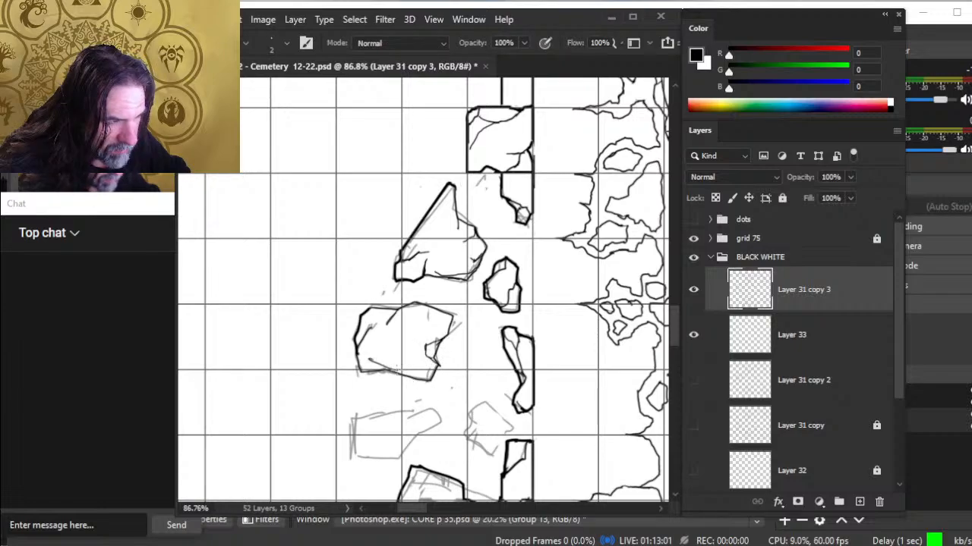
key("e")
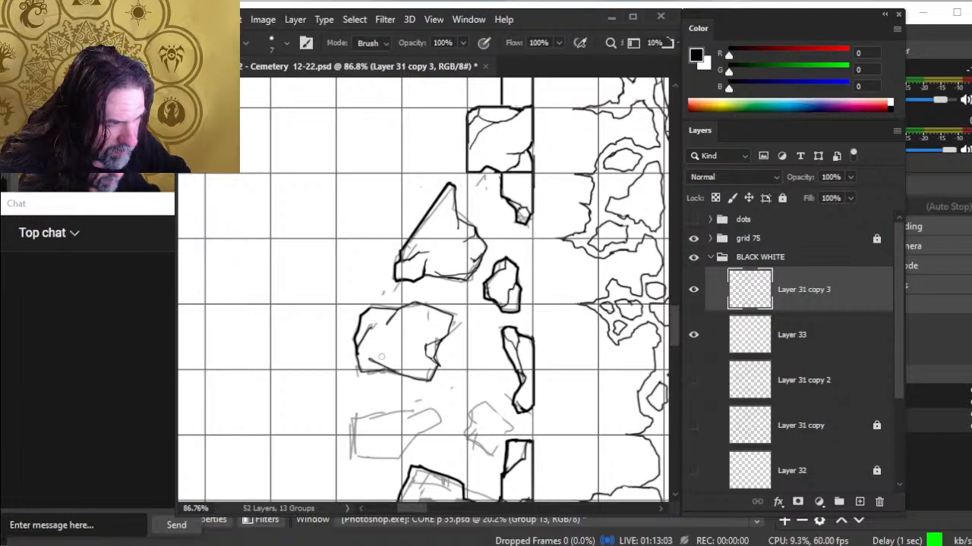
key("b")
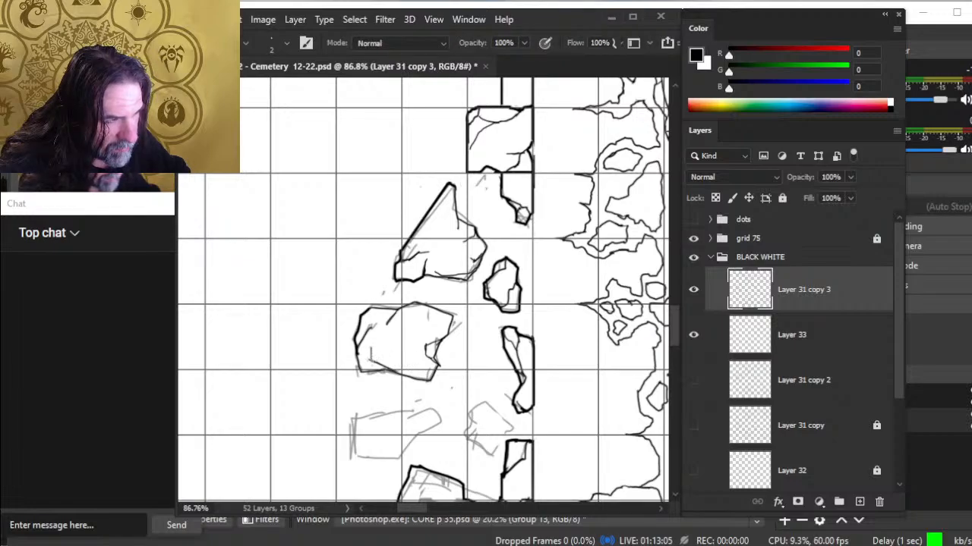
left_click_drag(370, 325, 368, 343)
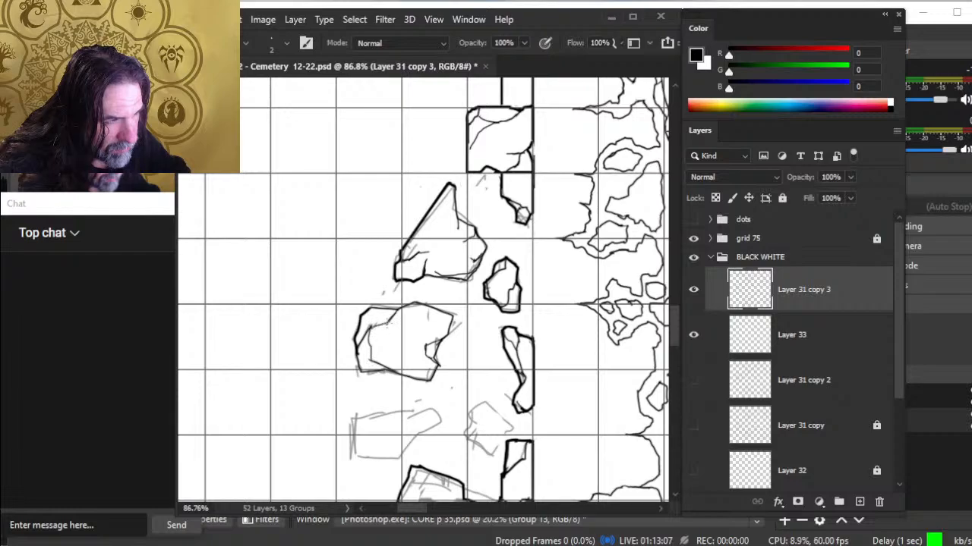
Rework the large boulder's edge below its upper-right corner with the 2 px brush and erase the rough parts
key("e")
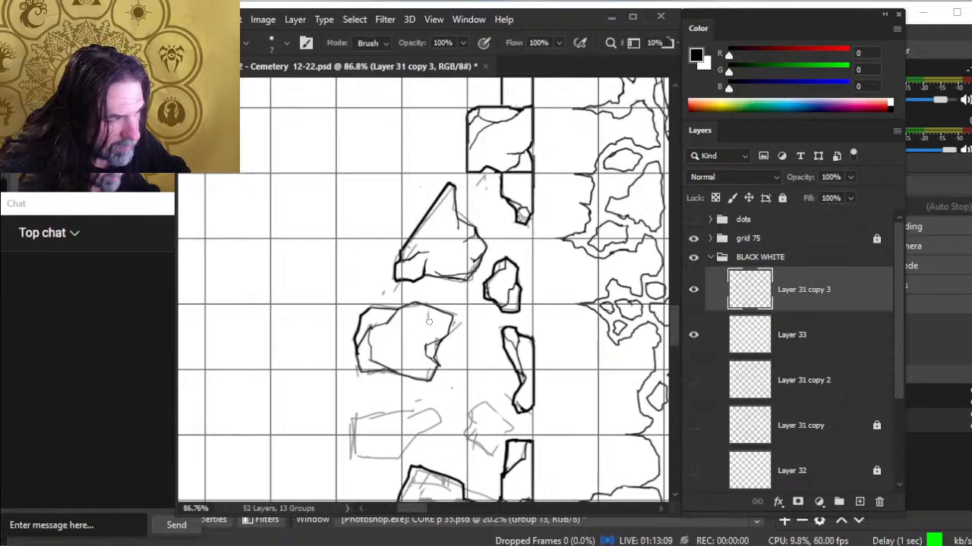
key("b")
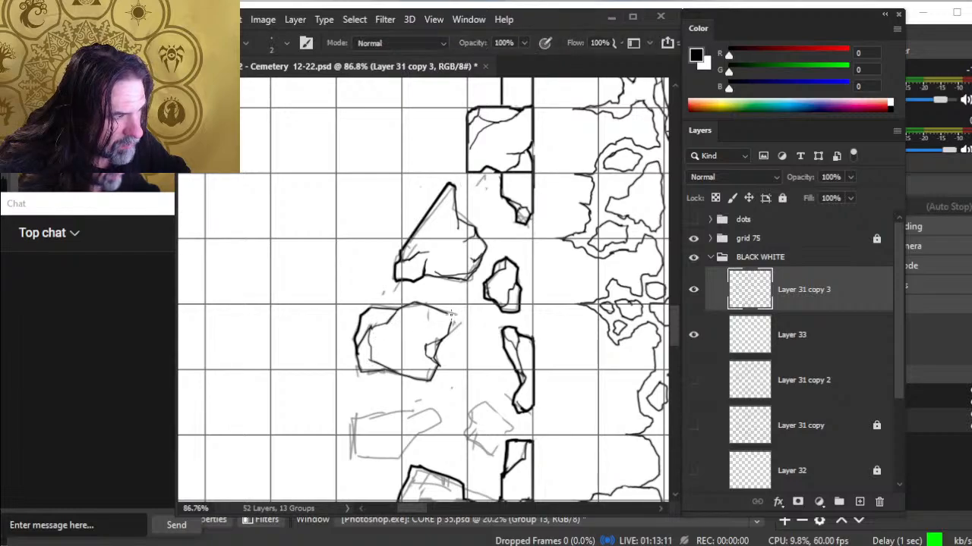
key("e")
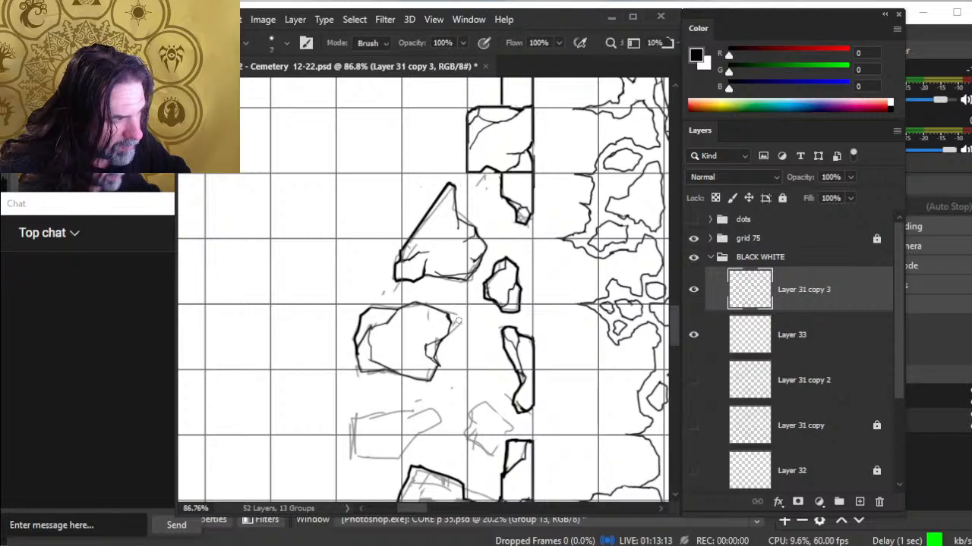
key("b")
key("z")
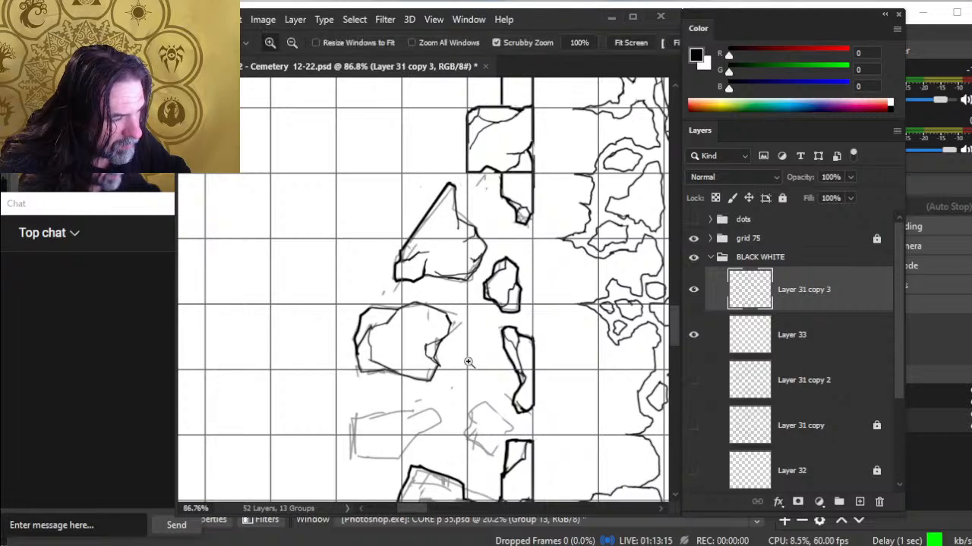
Ink the outline of the small sketched stone below the tall narrow piece and add a thin facet near its bottom with the 2 px brush
left_click_drag(470, 365, 447, 309)
left_click_drag(433, 351, 428, 341)
key("b")
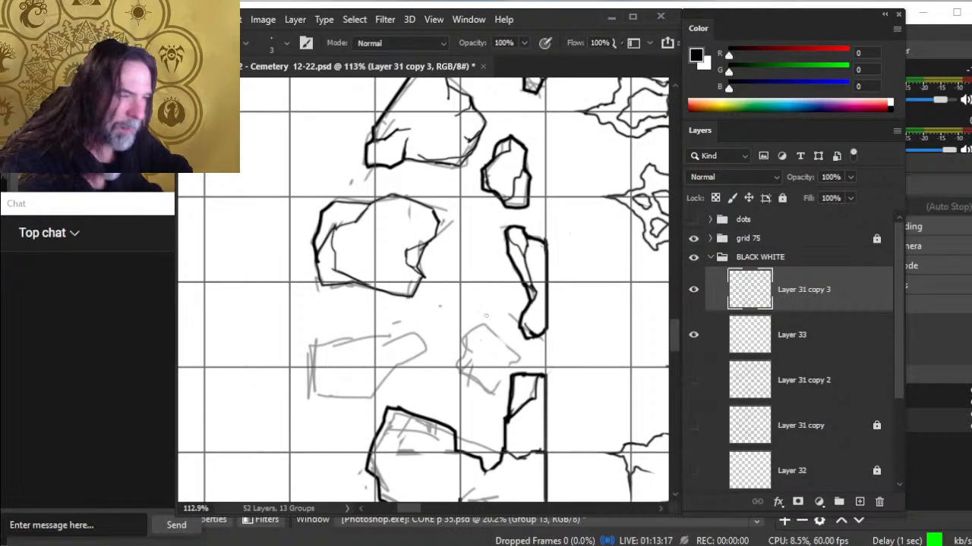
left_click_drag(481, 325, 463, 336)
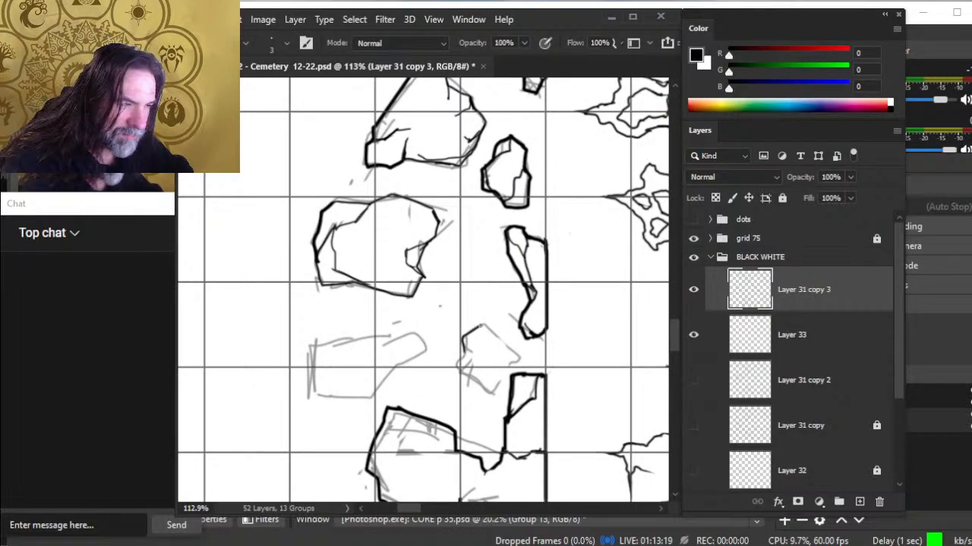
mouse_move(466, 368)
left_mouse_down()
mouse_move(488, 391)
mouse_move(499, 380)
mouse_move(483, 326)
mouse_move(464, 349)
mouse_move(482, 384)
mouse_move(498, 376)
mouse_move(475, 365)
left_mouse_up()
key("e")
key("b")
key("[")
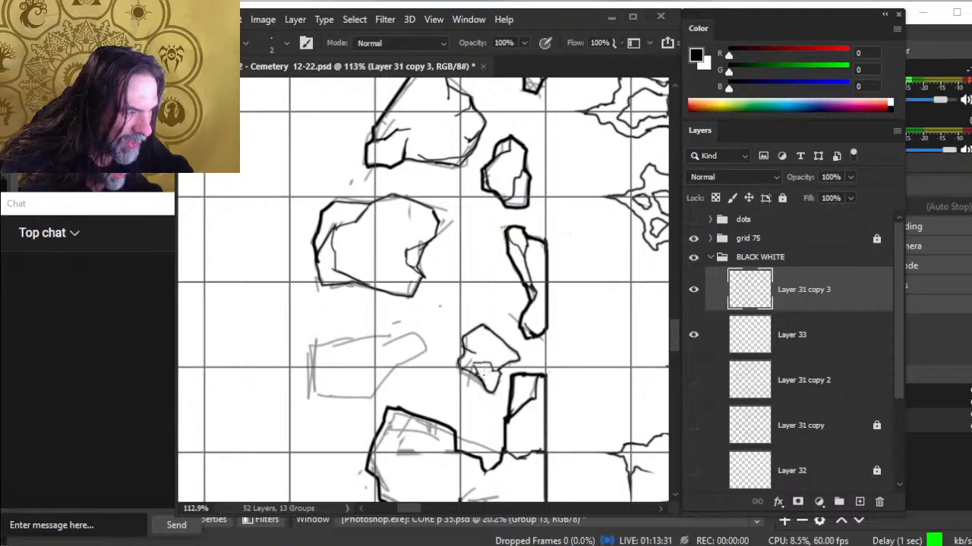
Ink the outline of the long sketched block below the large boulder, giving it a heavy left edge and a narrow rounded right end
key("bracketright")
key("bracketright")
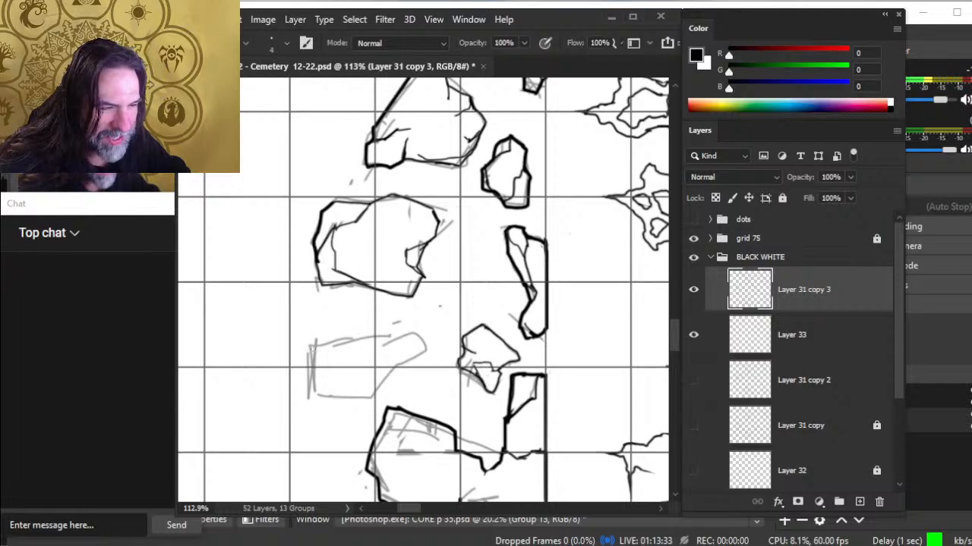
mouse_move(312, 348)
left_mouse_down()
mouse_move(314, 396)
mouse_move(349, 395)
left_mouse_up()
key("bracketleft")
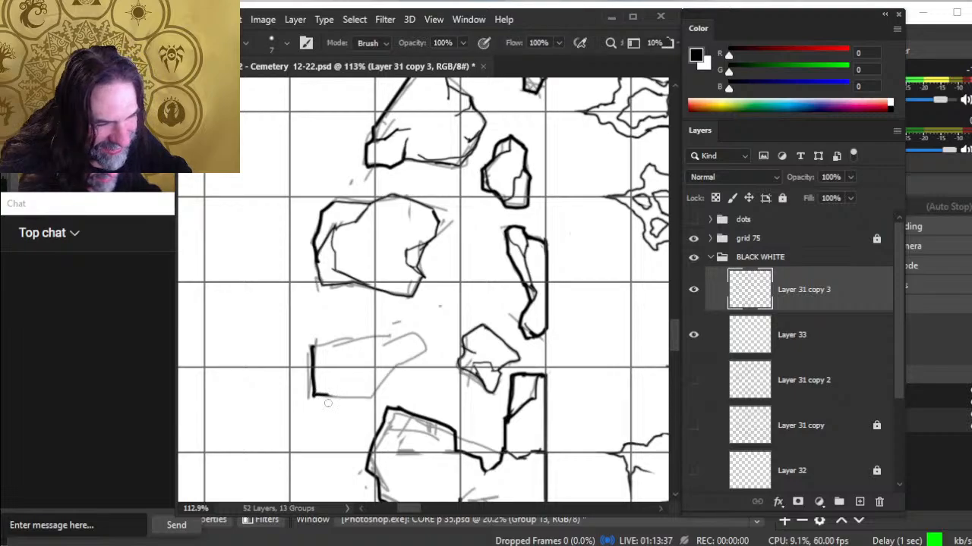
left_click_drag(327, 403, 342, 403)
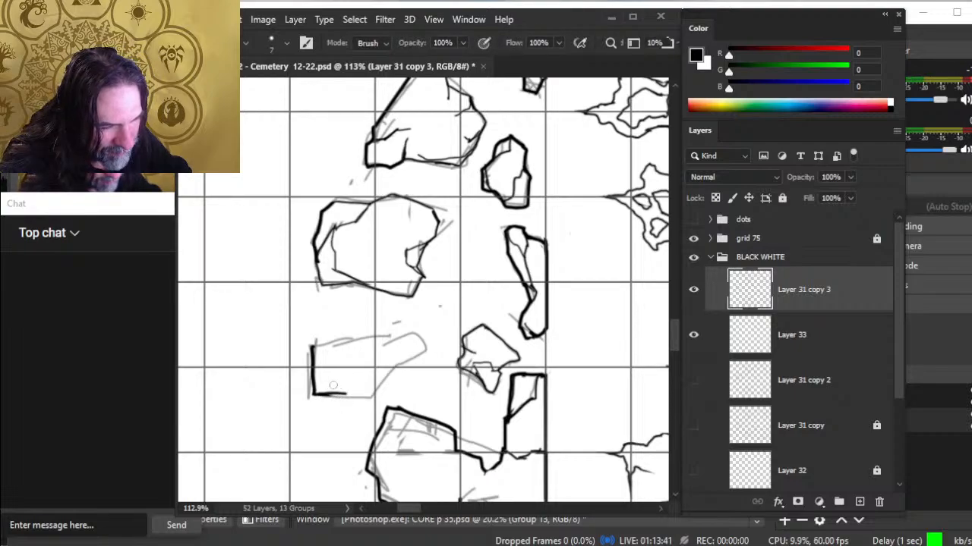
key("b")
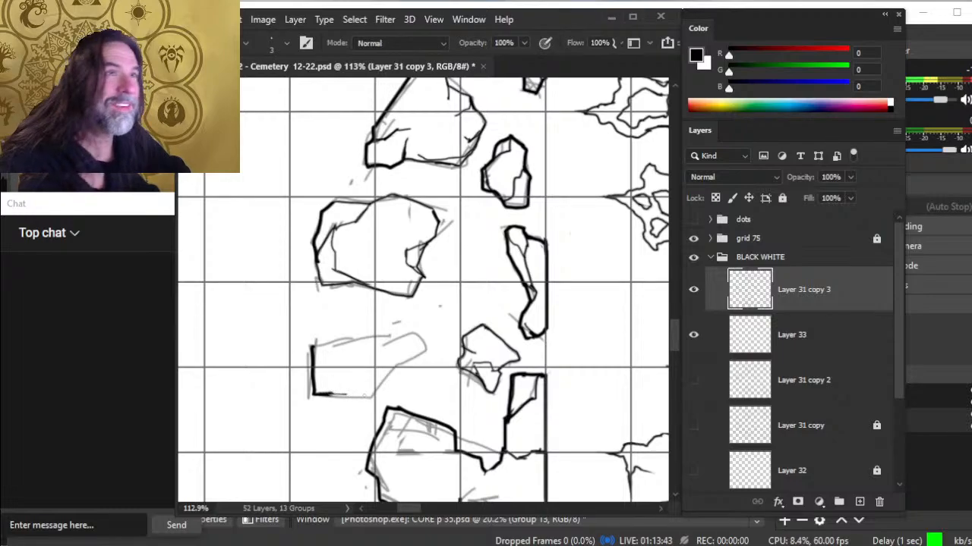
key("e")
mouse_move(348, 395)
left_mouse_down()
mouse_move(332, 395)
mouse_move(391, 378)
mouse_move(420, 334)
mouse_move(384, 328)
mouse_move(312, 343)
left_mouse_up()
key("b")
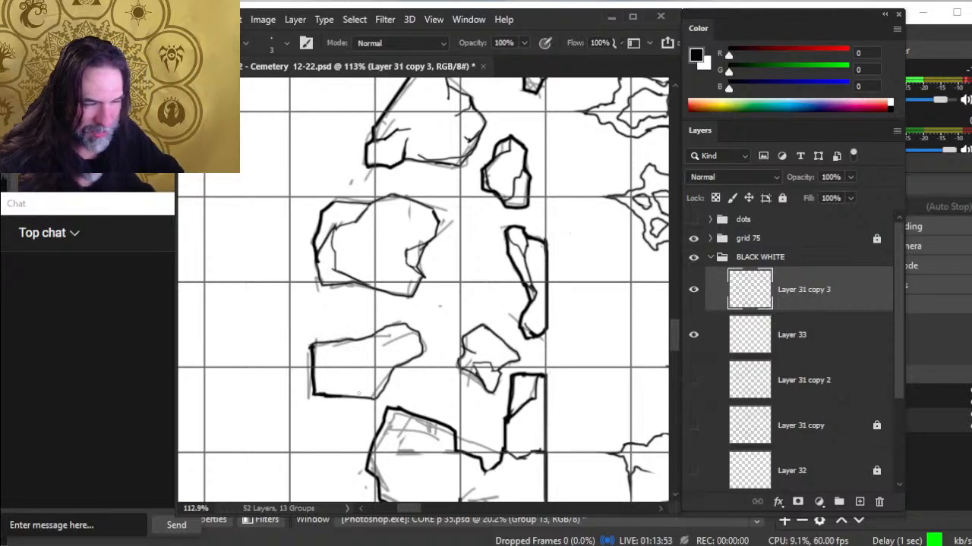
key("e")
key("b")
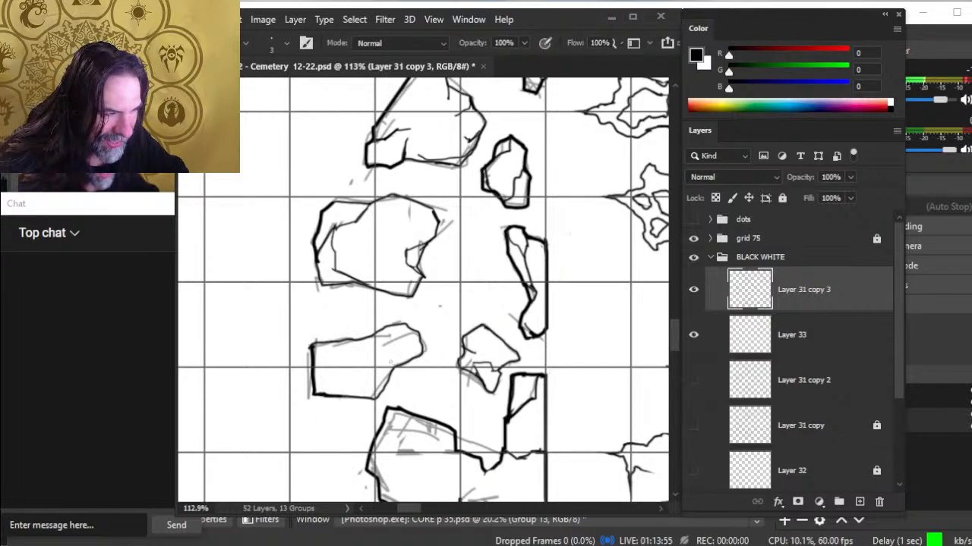
Add thin cracks inside the long block, one at the base of its narrow end and one near its lower-left corner
mouse_move(348, 341)
left_mouse_down()
mouse_move(377, 338)
mouse_move(386, 350)
mouse_move(412, 342)
mouse_move(363, 357)
left_mouse_up()
key("e")
key("b")
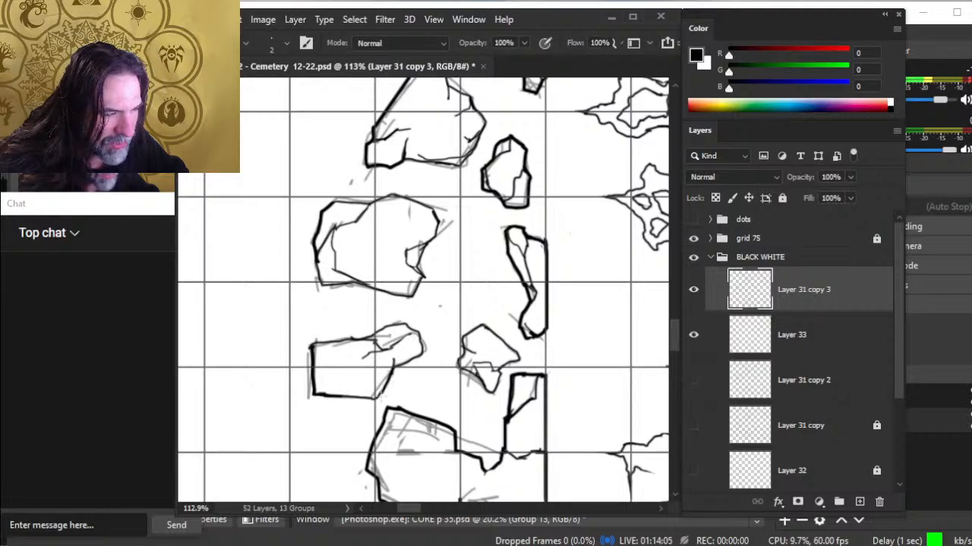
key("e")
key("b")
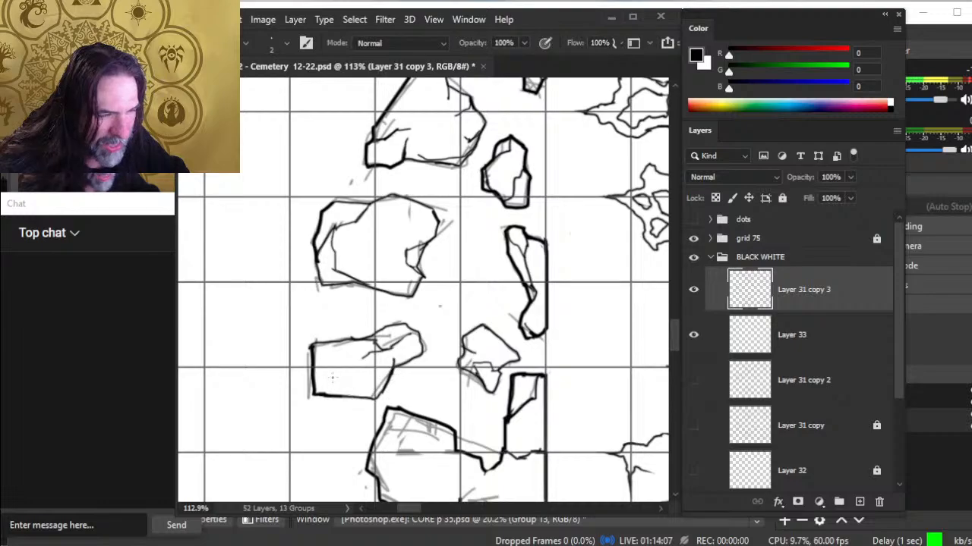
mouse_move(331, 393)
left_mouse_down()
mouse_move(316, 396)
mouse_move(345, 393)
left_mouse_up()
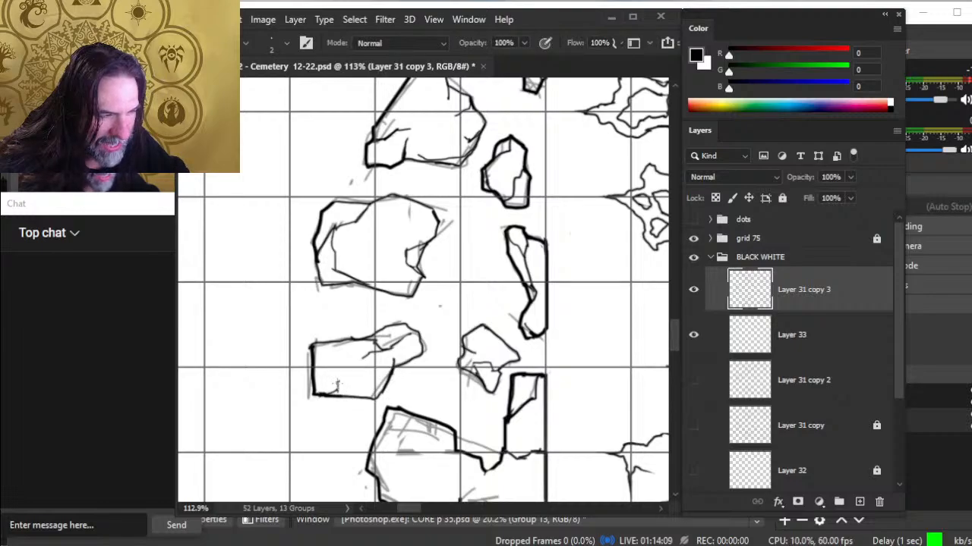
Extend the crack into the long block's narrow end with the 2 px brush and erase the rough parts
key("e")
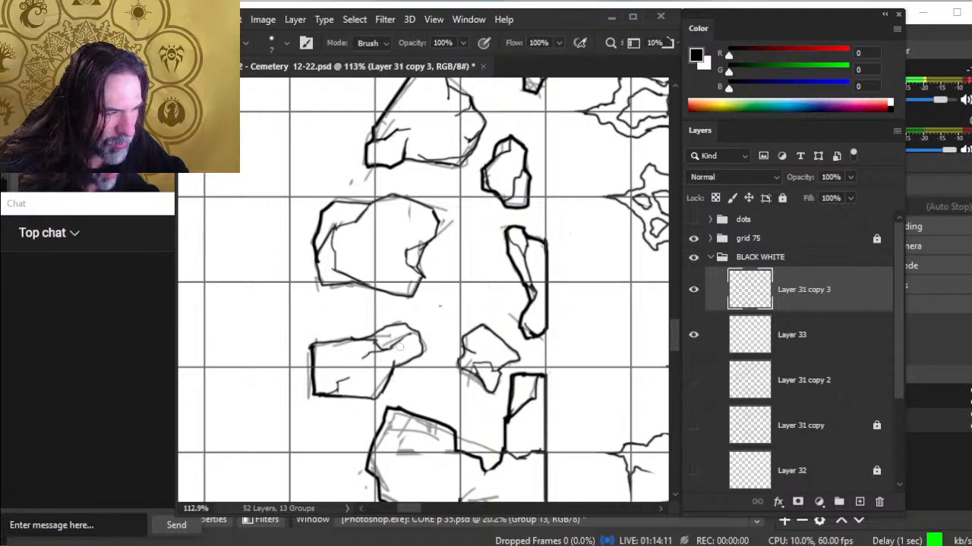
key("b")
key("e")
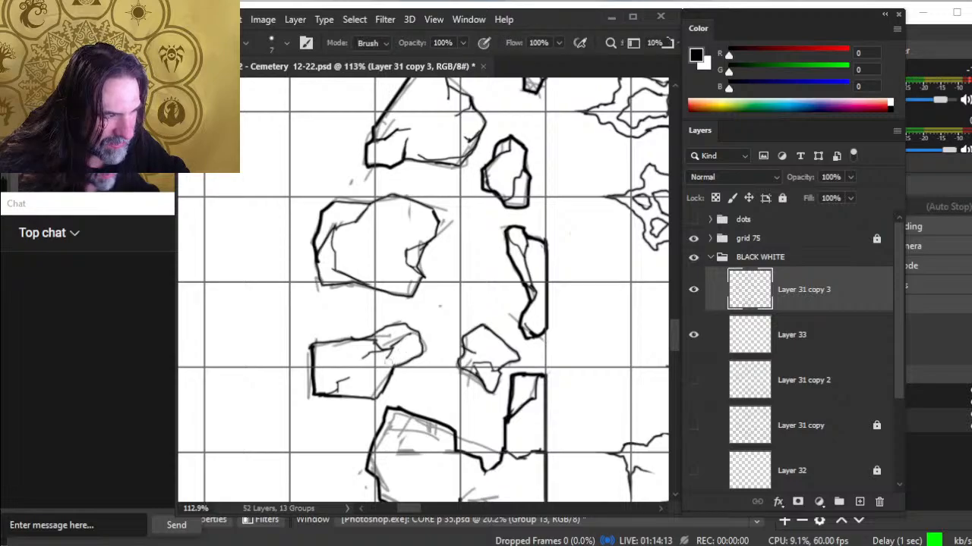
key("b")
key("e")
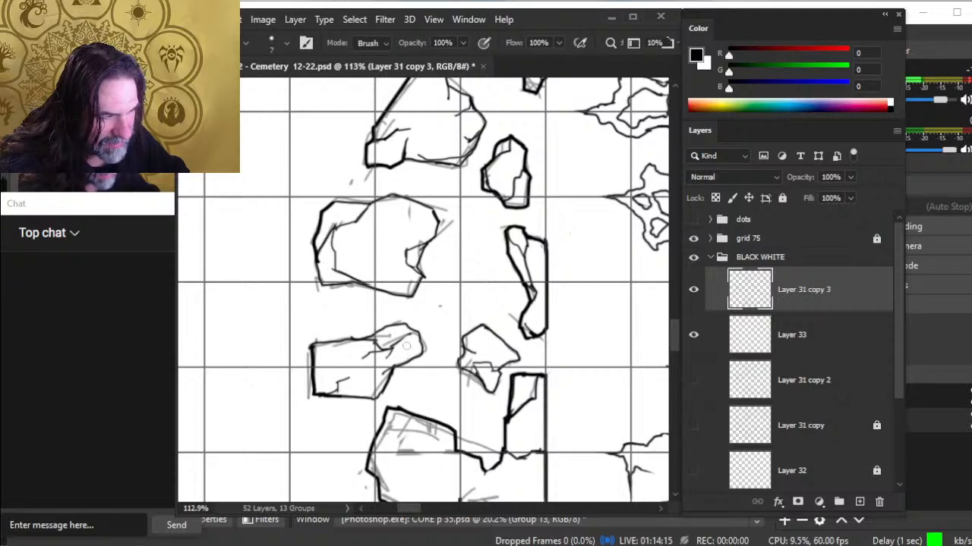
key("b")
key("e")
key("b")
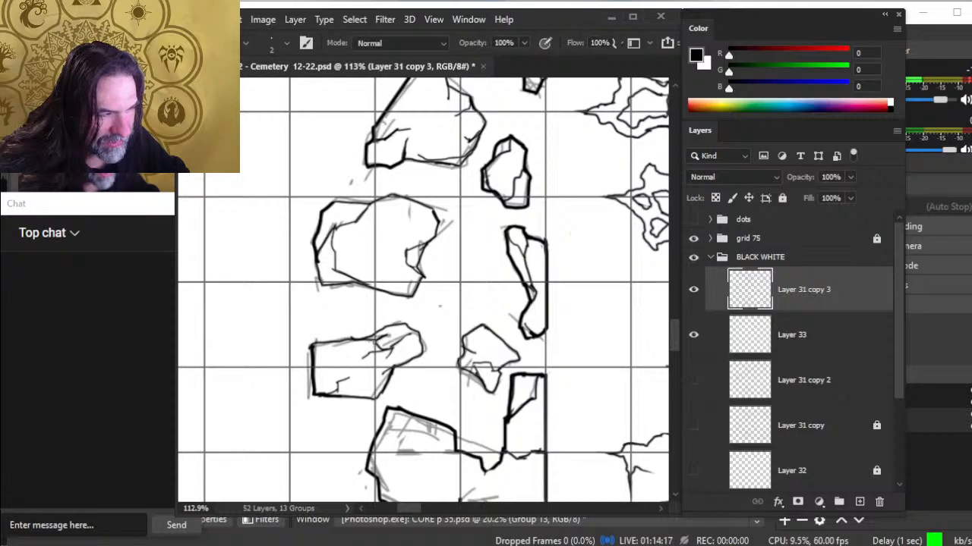
key("e")
key("b")
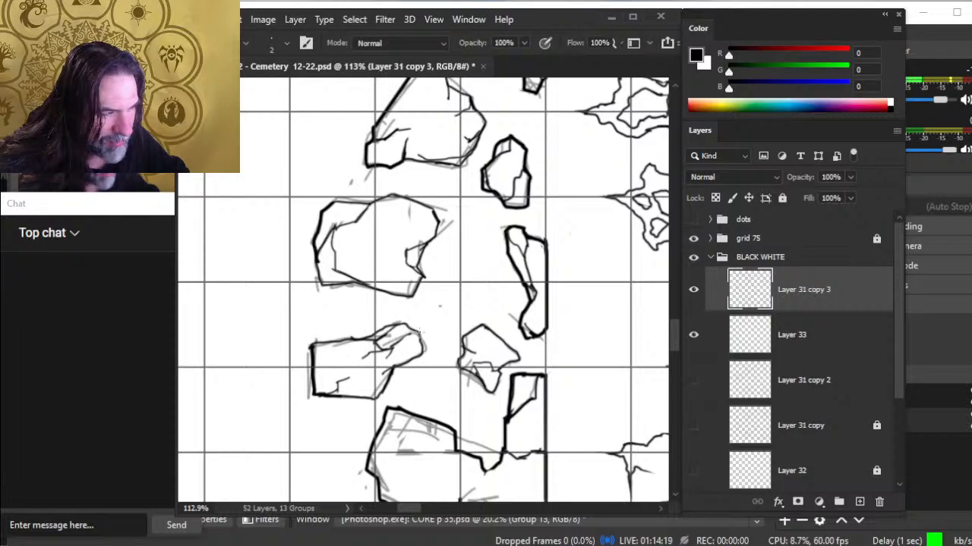
Build a thin inner facet around the rounded tip of the long block, alternately drawing and trimming the lines
key("e")
key("b")
key("e")
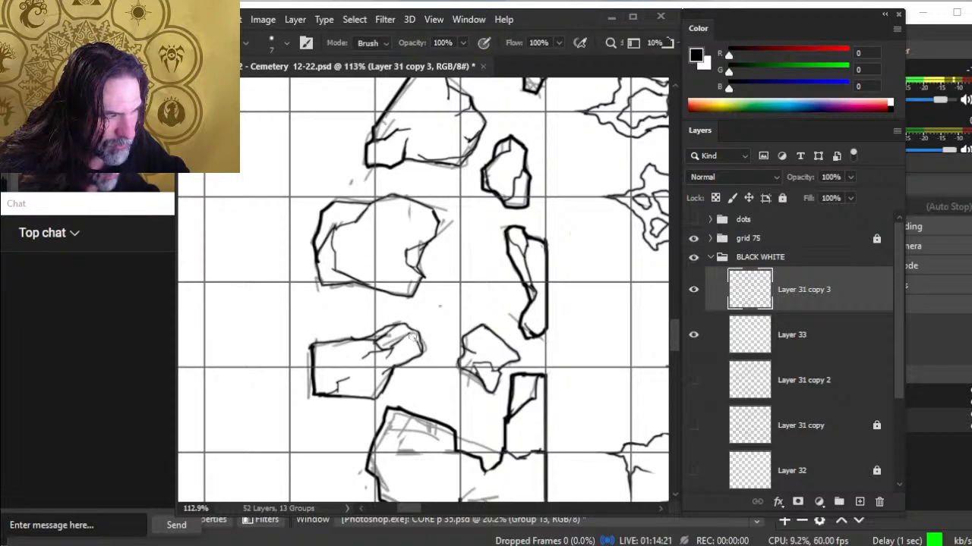
key("b")
key("e")
key("b")
key("e")
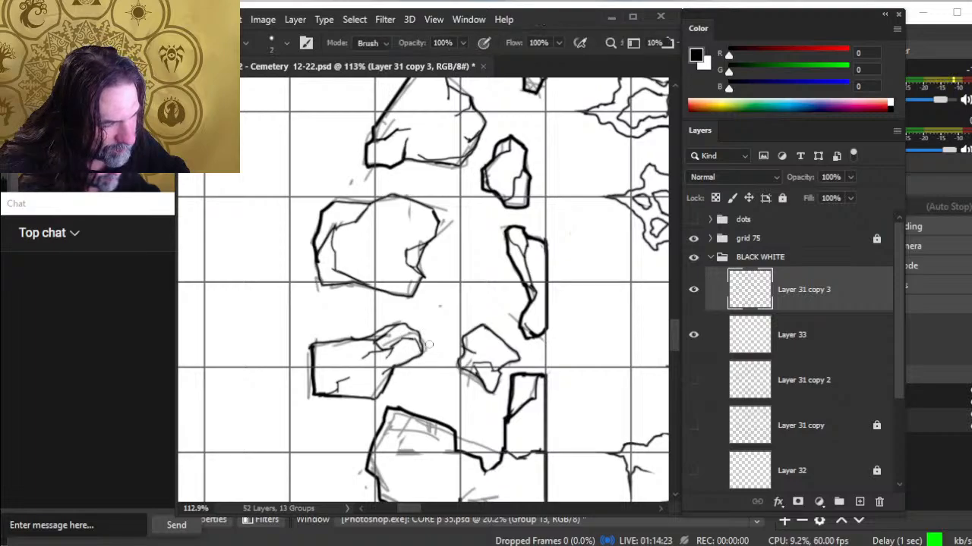
key("b")
key("e")
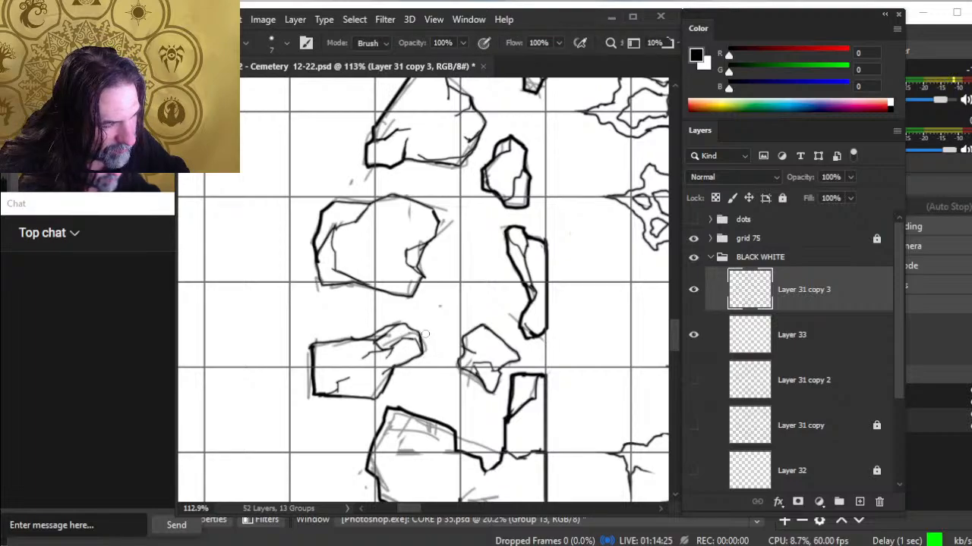
key("b")
key("e")
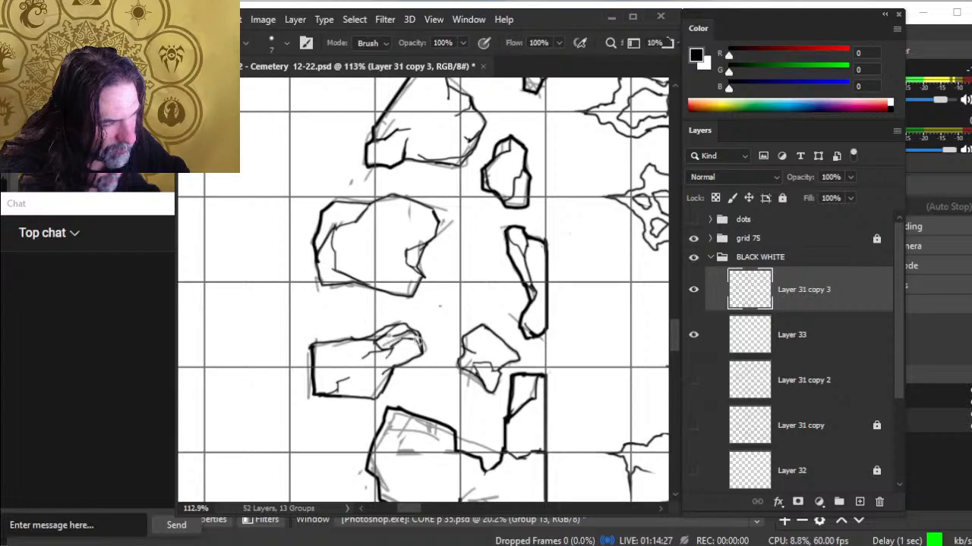
key("b")
key("e")
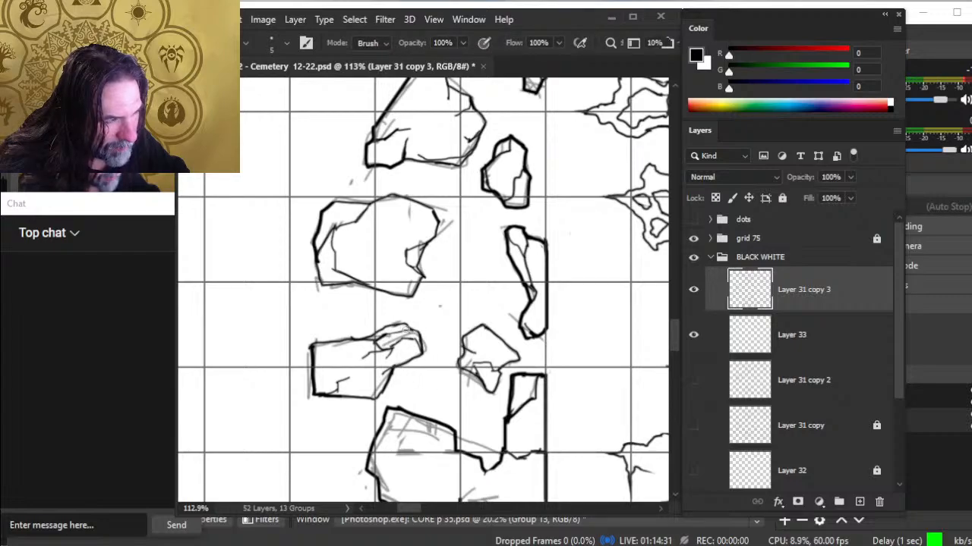
Add a thin facet line along the long block's top edge and thin the outline above its narrow end
key("b")
key("e")
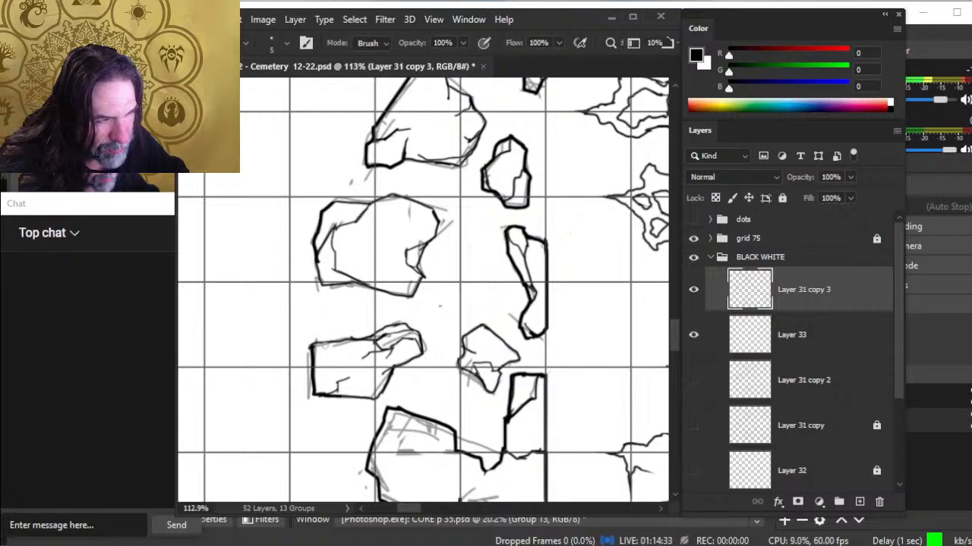
key("b")
key("e")
key("b")
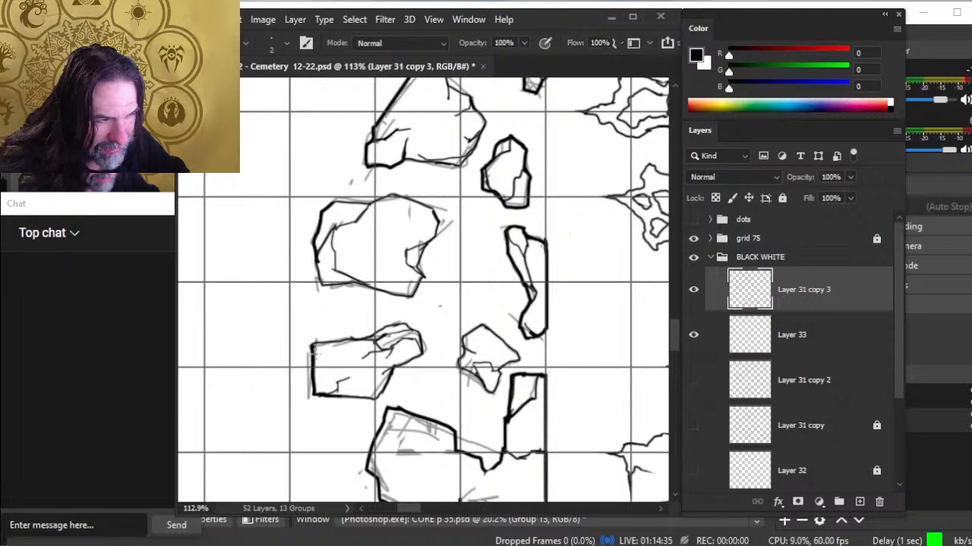
key("e")
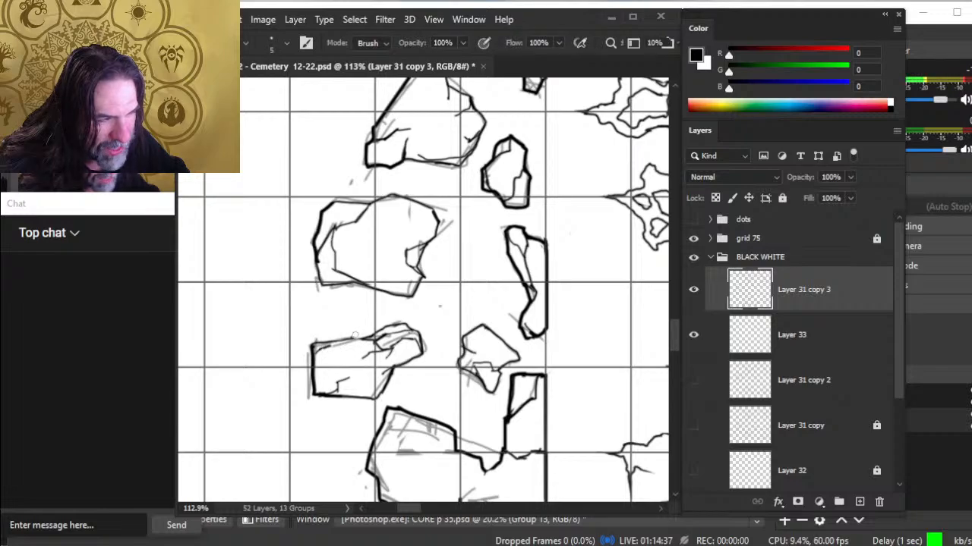
key("b")
key("e")
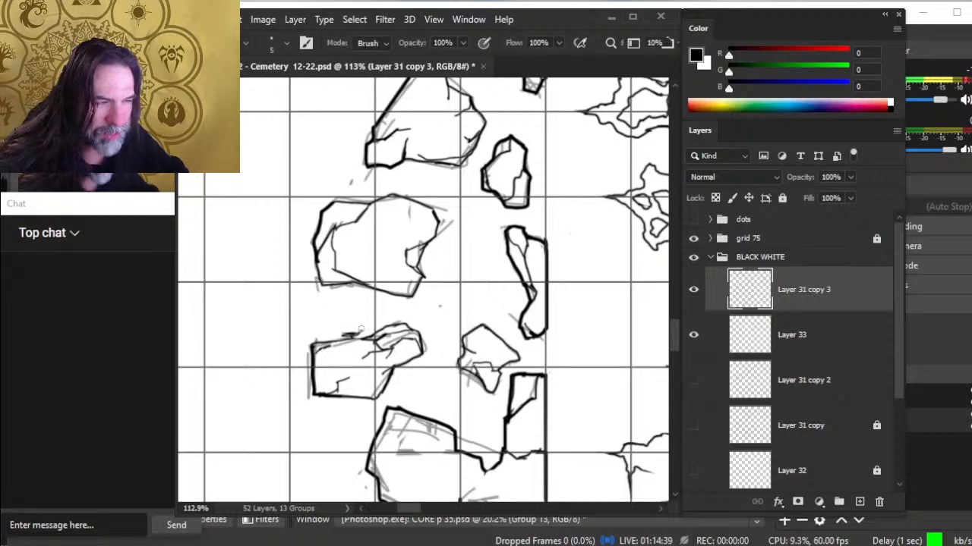
key("b")
left_click_drag(315, 345, 372, 339)
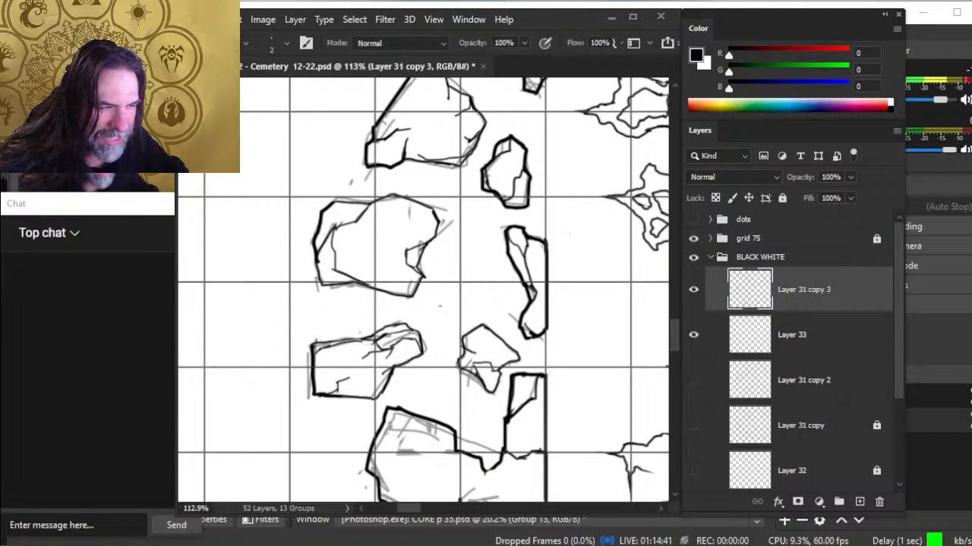
key("e")
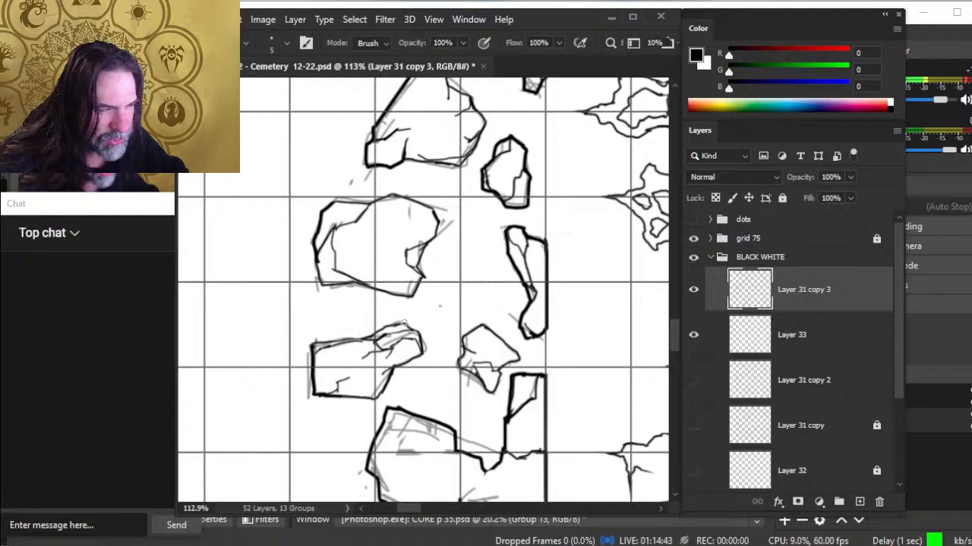
left_click_drag(390, 329, 408, 327)
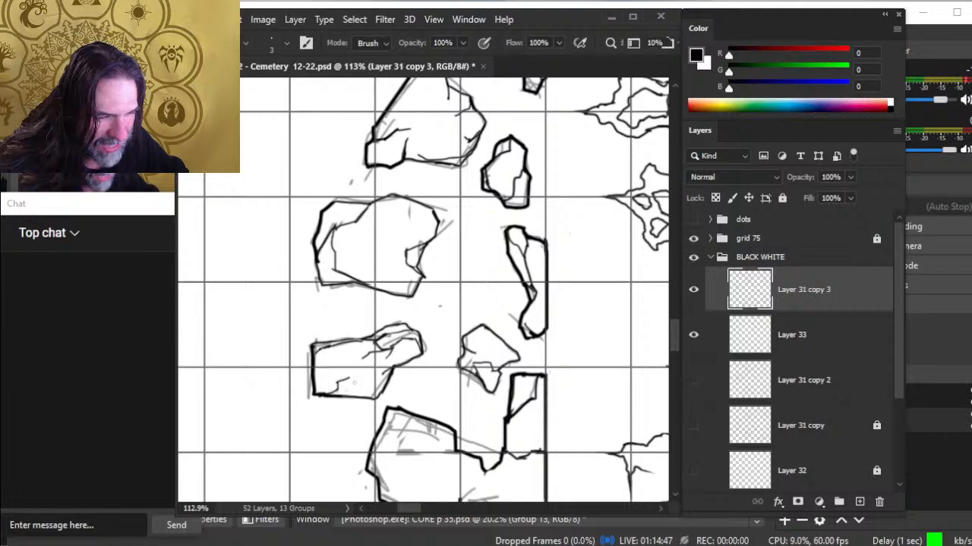
Refine the crack near the long block's lower-left corner and soften the block's two left corners
key("b")
left_click_drag(340, 386, 328, 391)
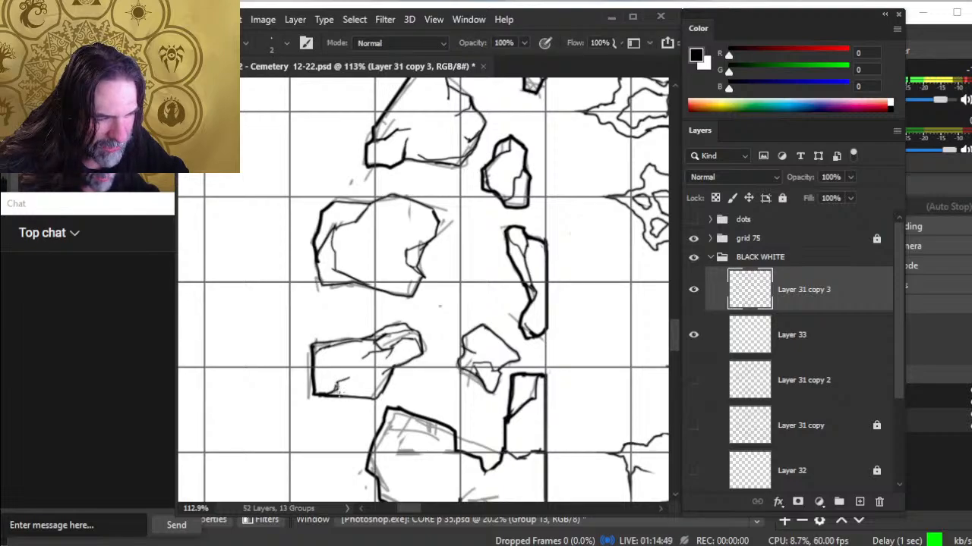
key("e")
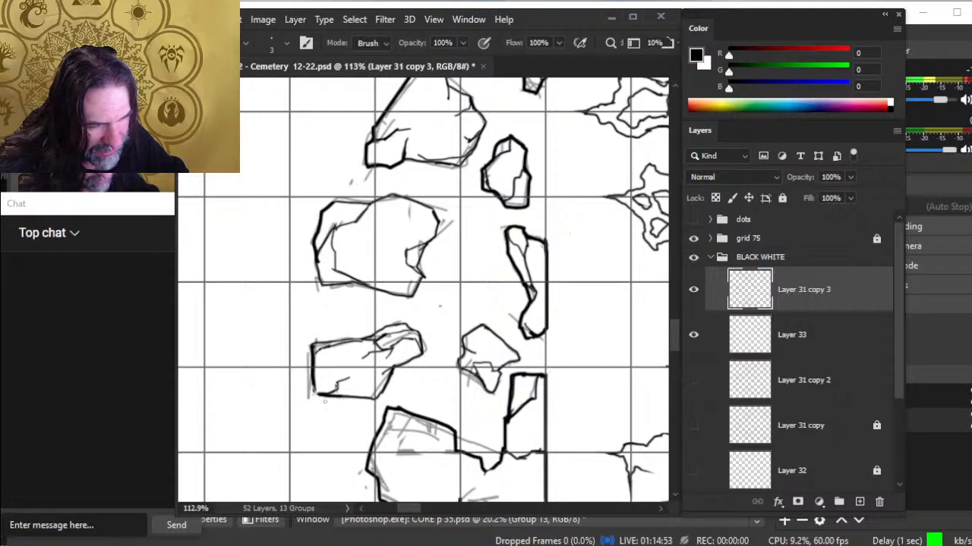
key("b")
mouse_move(319, 399)
left_mouse_down()
mouse_move(312, 387)
mouse_move(322, 396)
left_mouse_up()
key("e")
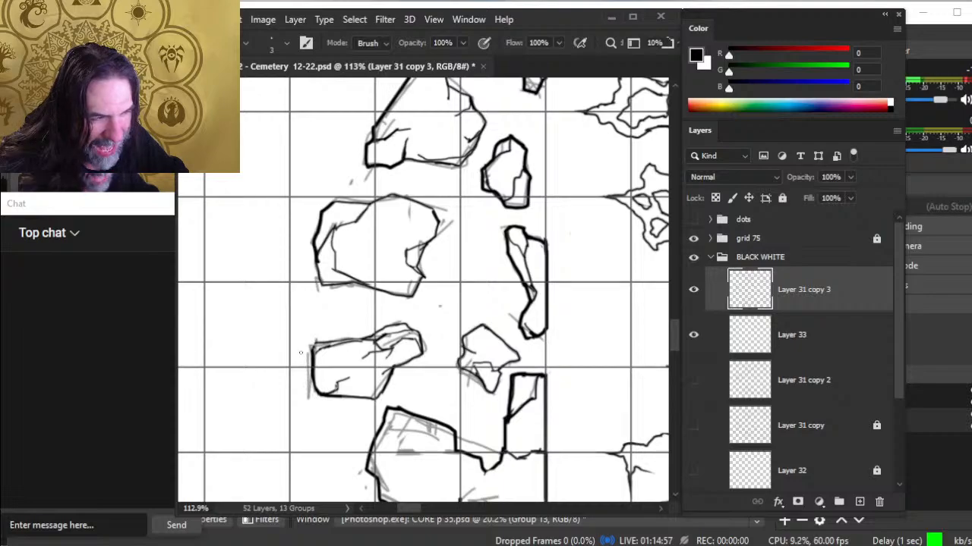
key("b")
mouse_move(310, 341)
left_mouse_down()
mouse_move(312, 351)
mouse_move(318, 344)
left_mouse_up()
key("e")
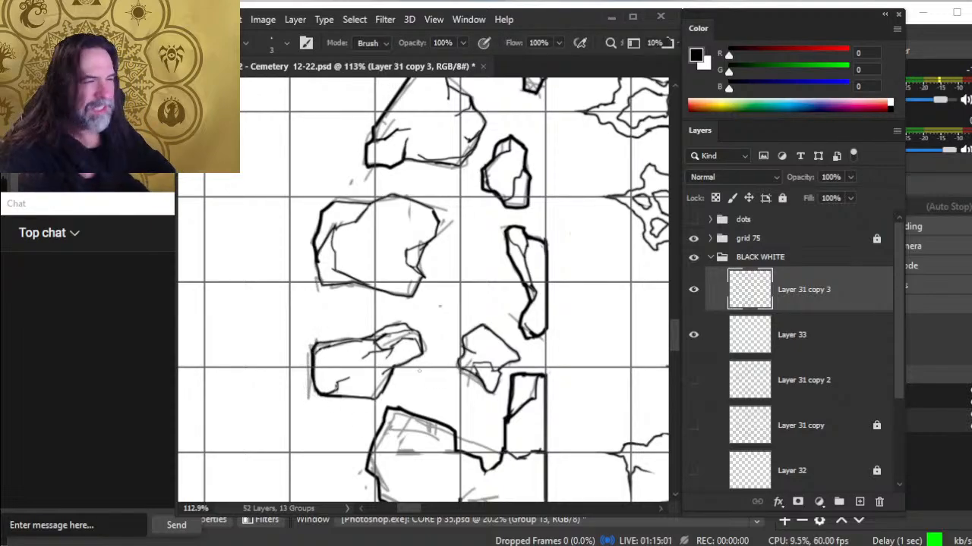
Rework the broken notch between the large block's lower-right edge and the wall, alternately inking and erasing its jagged lines
left_click_drag(479, 384, 465, 476)
left_click_drag(513, 295, 463, 296)
left_click_drag(570, 330, 437, 227)
left_click_drag(417, 341, 444, 336)
left_click_drag(341, 358, 410, 345)
key("b")
mouse_move(354, 332)
left_mouse_down()
mouse_move(338, 357)
mouse_move(390, 331)
mouse_move(356, 330)
mouse_move(330, 357)
mouse_move(392, 338)
mouse_move(394, 361)
left_mouse_up()
key("e")
key("b")
key("e")
key("b")
key("e")
key("b")
key("e")
key("b")
key("e")
key("b")
key("e")
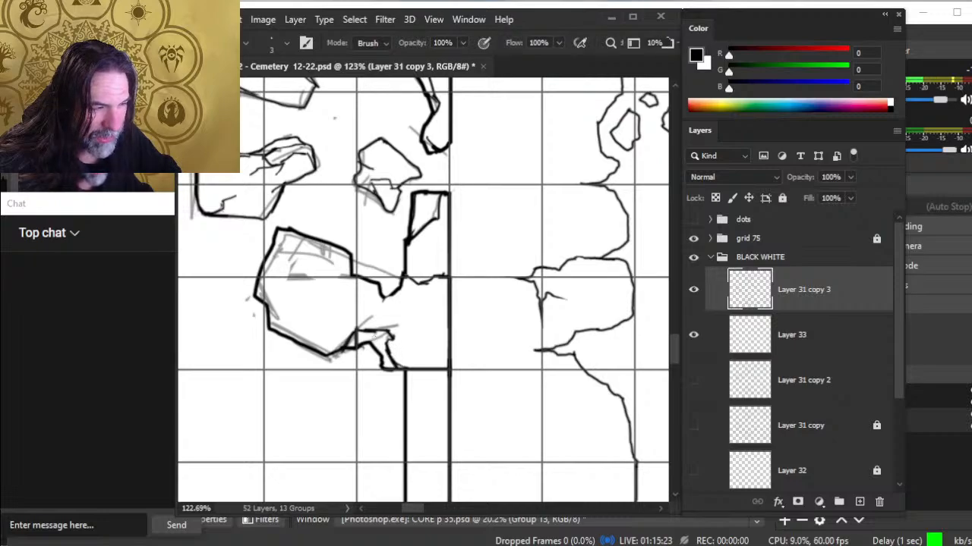
mouse_move(364, 332)
left_mouse_down()
mouse_move(388, 333)
mouse_move(358, 331)
left_mouse_up()
key("b")
key("e")
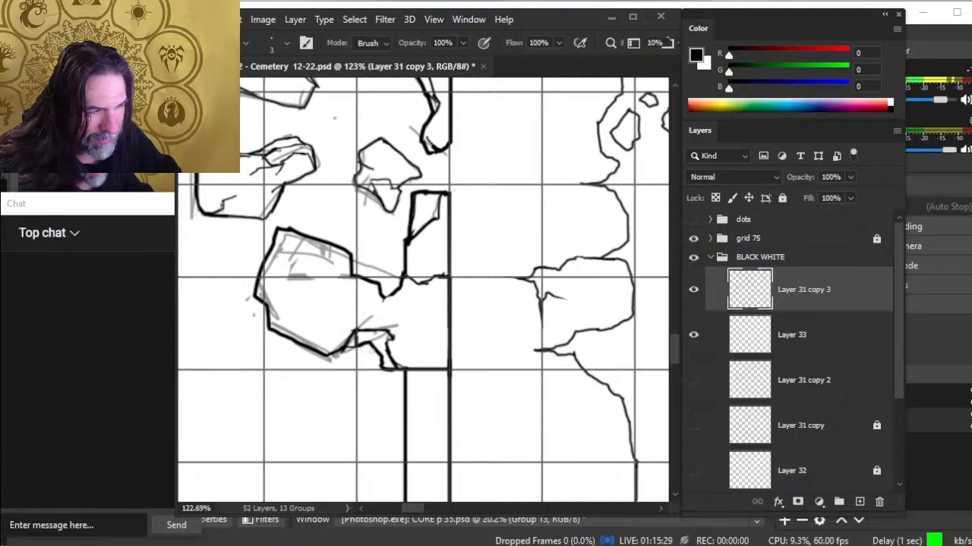
Add small inner facet lines beneath the notch's upper lip and strengthen the large block's outline beside it, alternately inking and erasing
key("b")
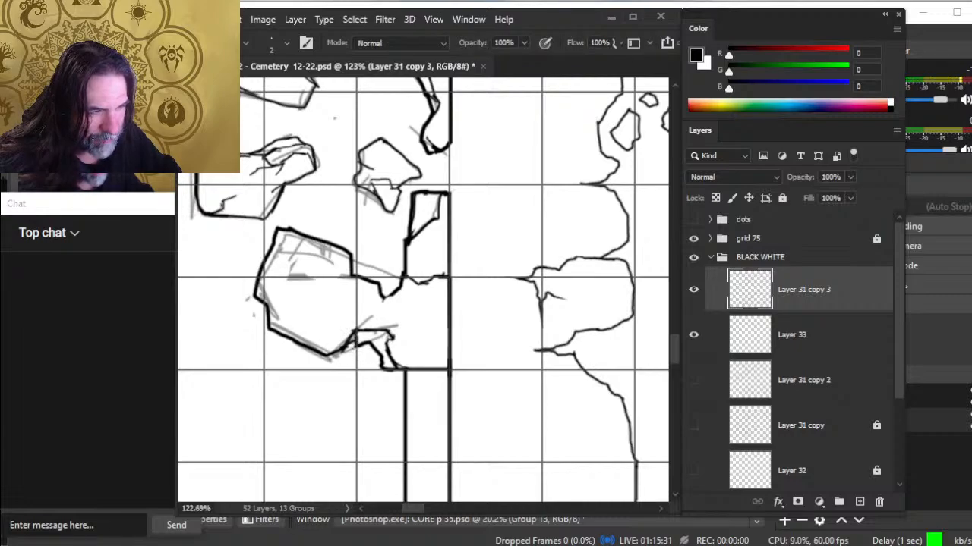
key("e")
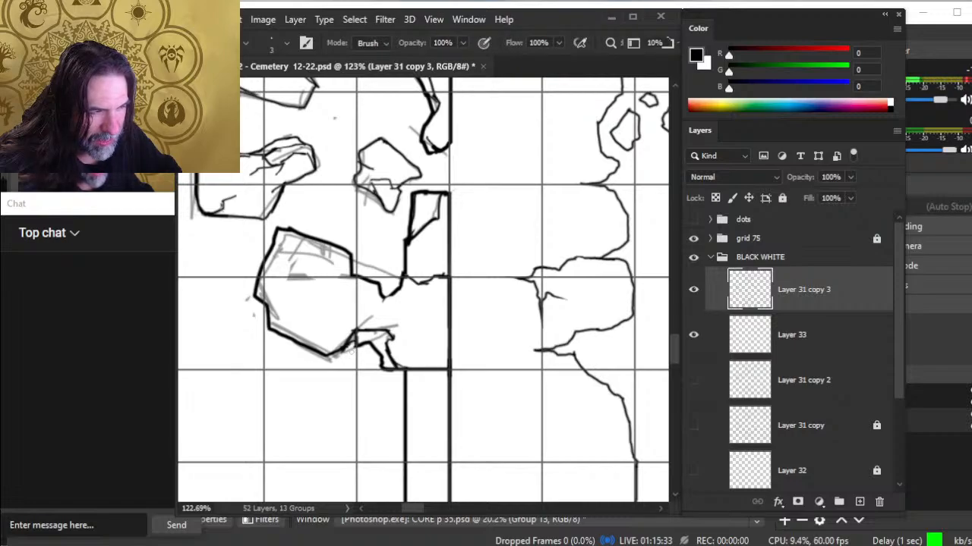
key("b")
key("e")
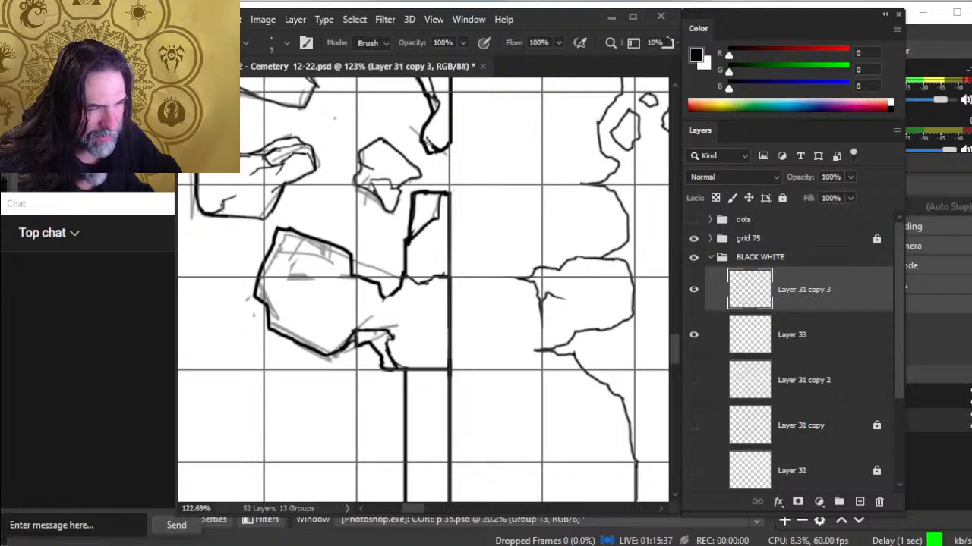
key("b")
mouse_move(392, 338)
left_mouse_down()
mouse_move(369, 334)
mouse_move(379, 345)
mouse_move(369, 333)
mouse_move(386, 337)
mouse_move(369, 342)
mouse_move(382, 363)
mouse_move(391, 343)
left_mouse_up()
key("e")
key("b")
key("e")
key("b")
key("e")
key("b")
key("e")
key("b")
key("e")
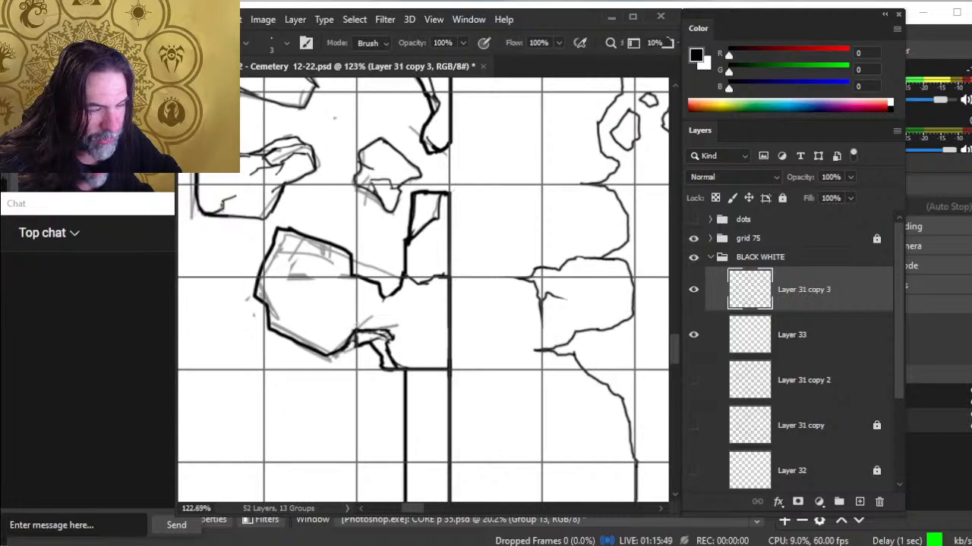
key("b")
left_click_drag(341, 348, 355, 332)
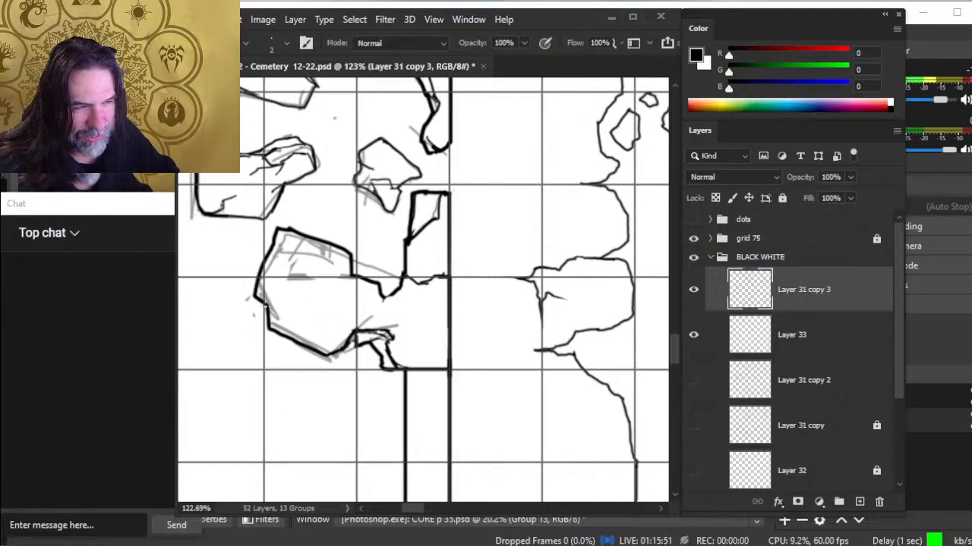
Ink a short crack running inward from the large block's left corner and a smaller one at its right inner corner
left_click_drag(266, 306, 284, 320)
key("e")
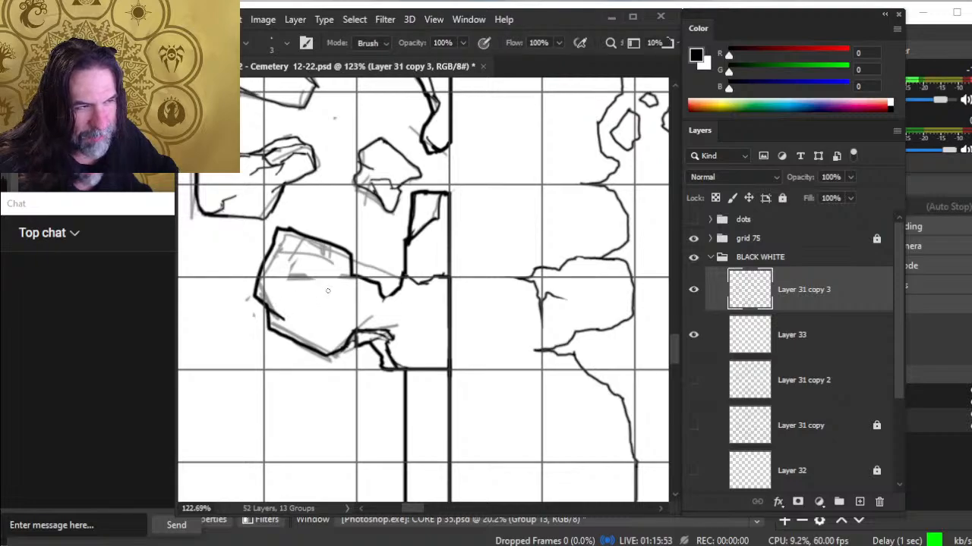
key("b")
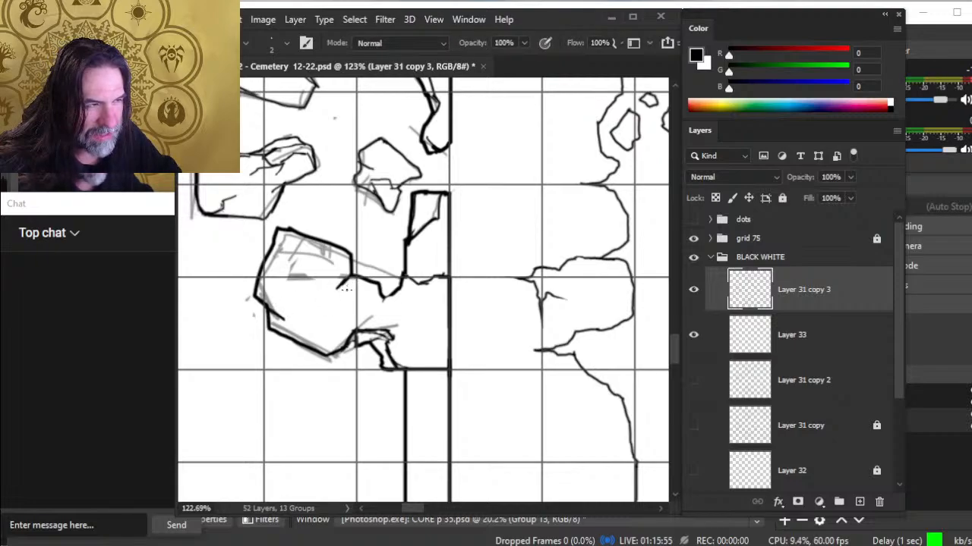
key("e")
key("b")
Sharpen the V-shaped dip in the broken line between the large block and the wall
key("e")
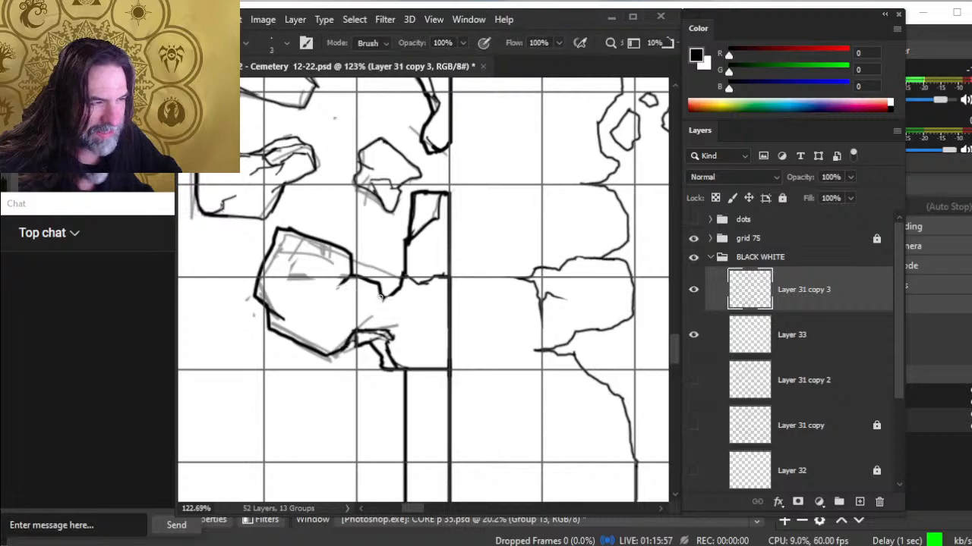
key("b")
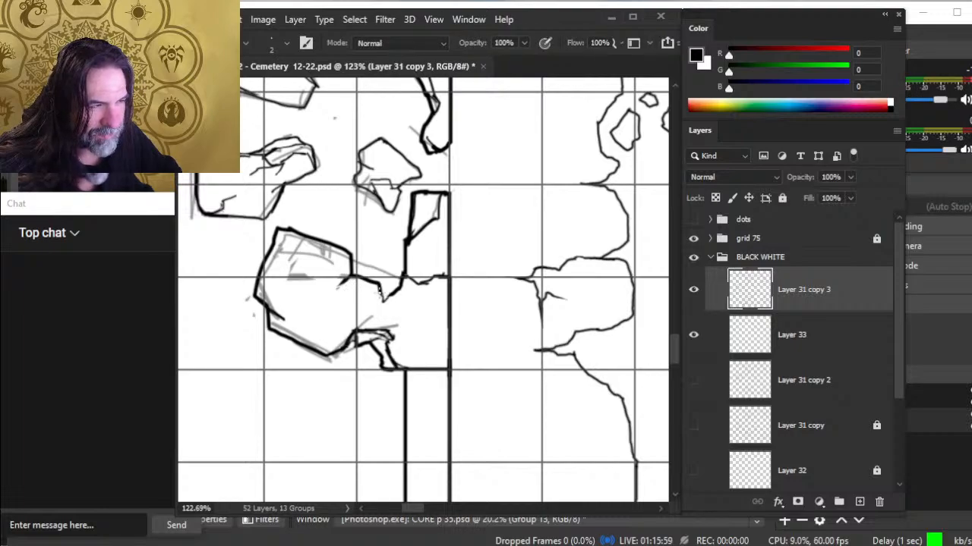
key("e")
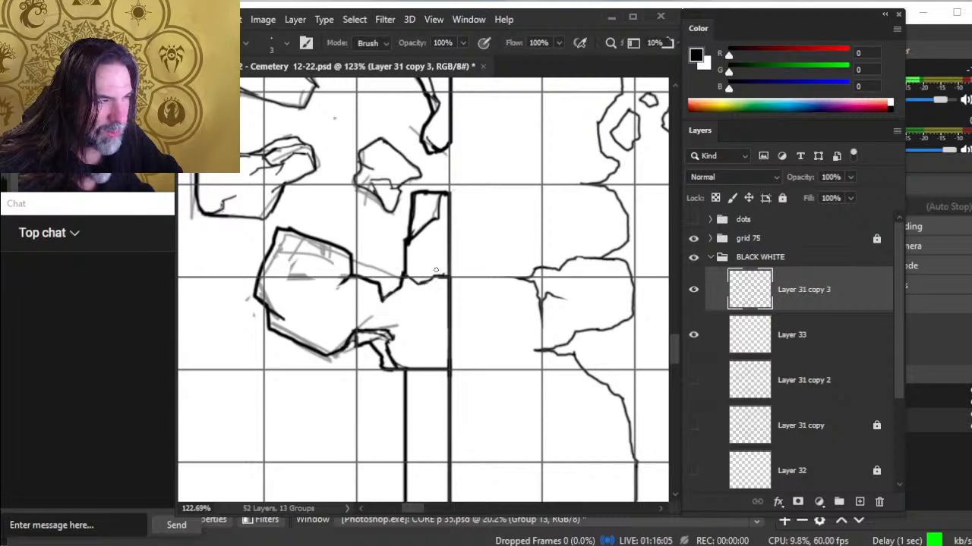
Refine the inner facet of the narrow wall fragment above the large block with thin lines, trimming them as needed
key("b")
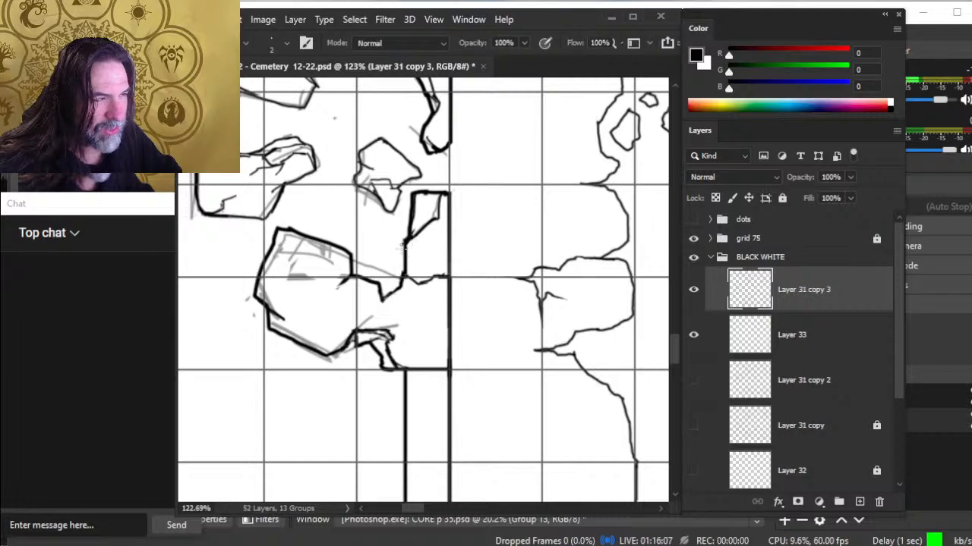
key("e")
key("b")
left_click_drag(431, 219, 426, 195)
key("e")
key("b")
key("e")
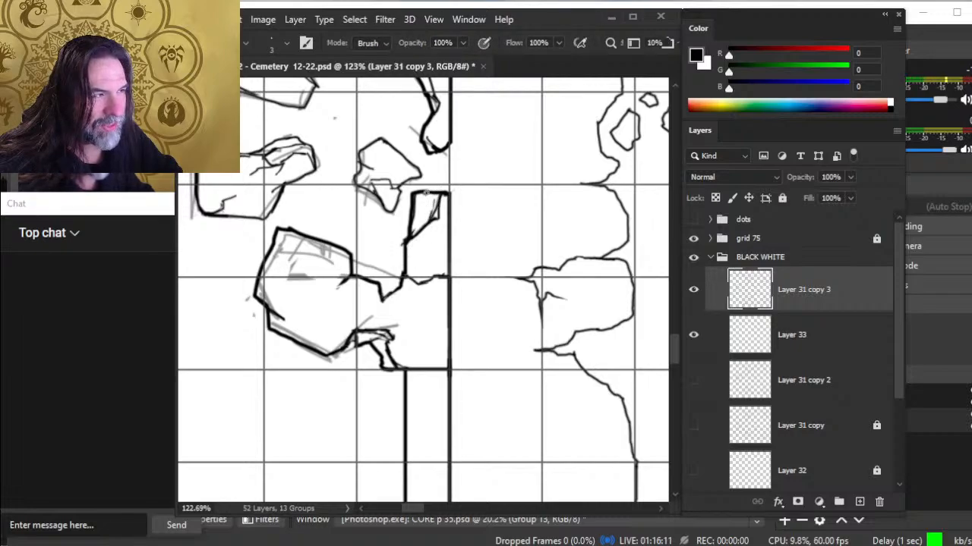
key("b")
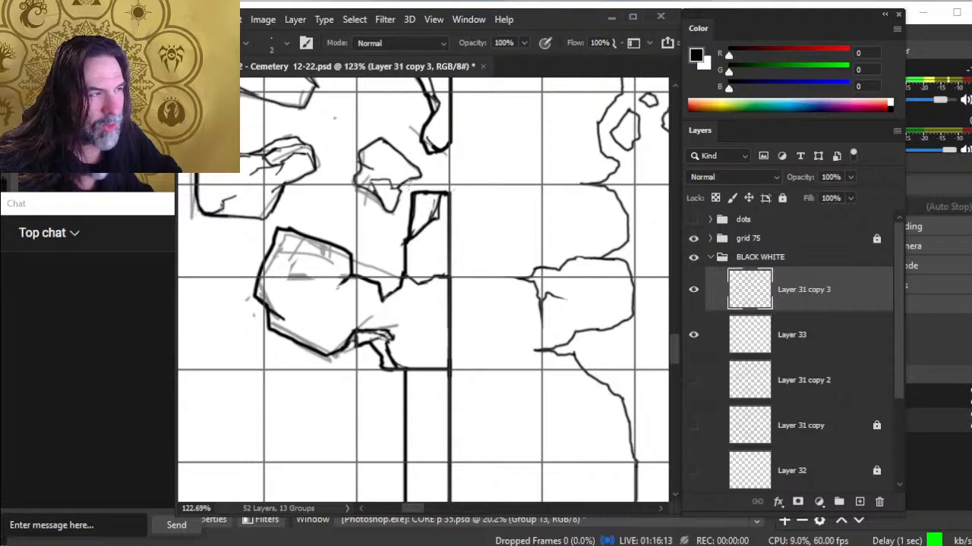
Ink a jagged break across the small rubble stone's lower-right tip and clean up its edges, alternately drawing and erasing
left_click_drag(411, 183, 398, 196)
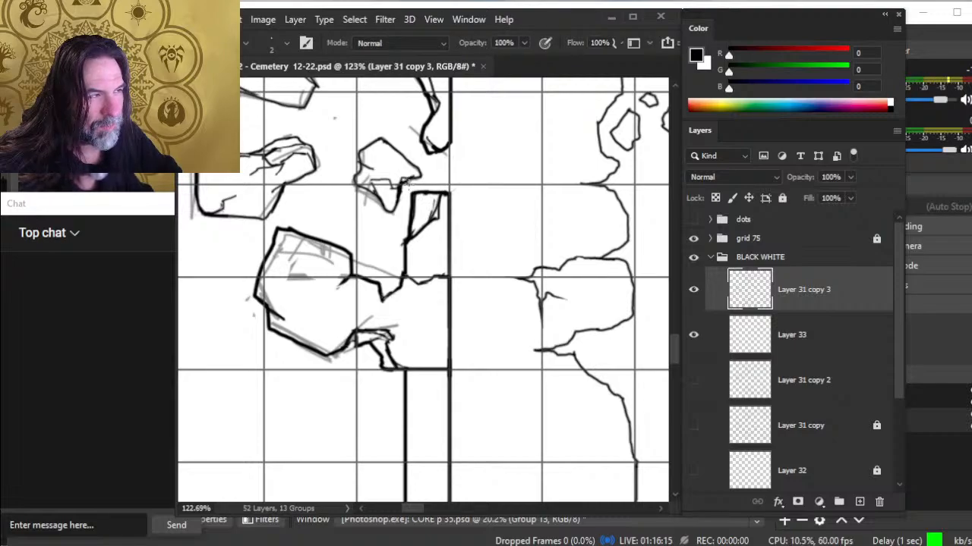
key("e")
key("b")
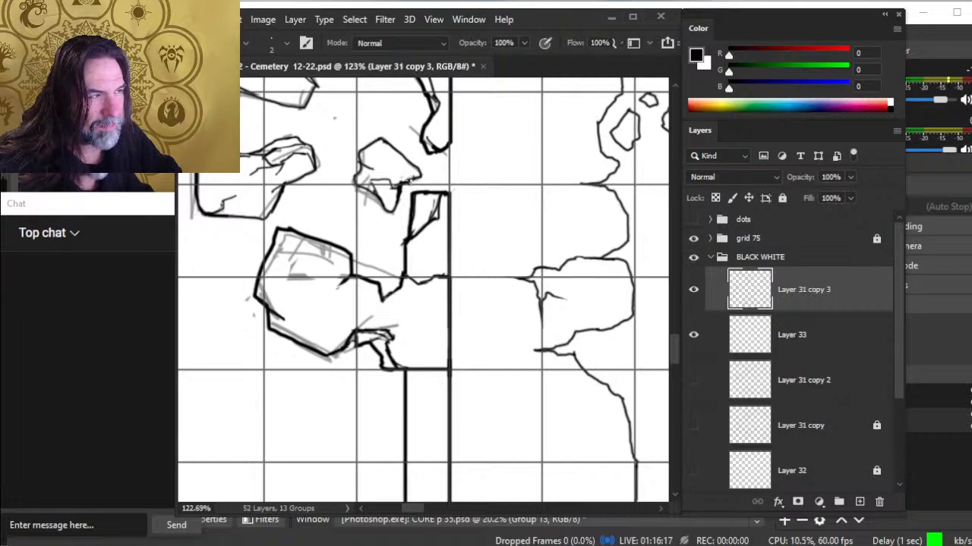
key("e")
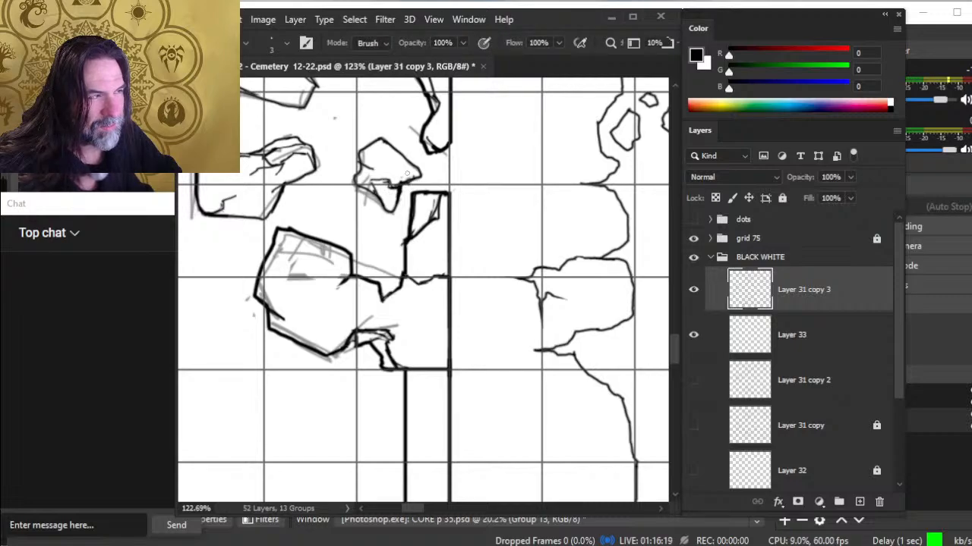
key("b")
key("e")
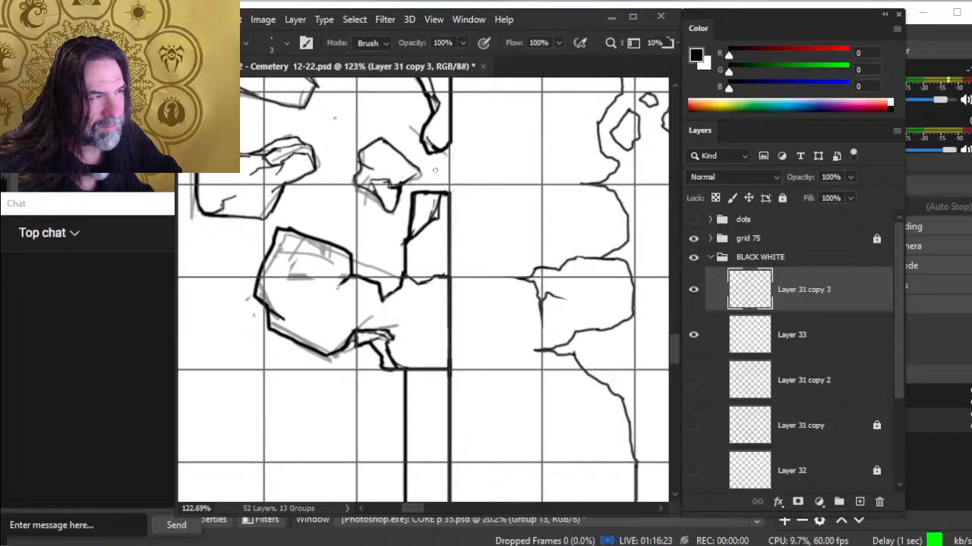
key("b")
key("e")
key("b")
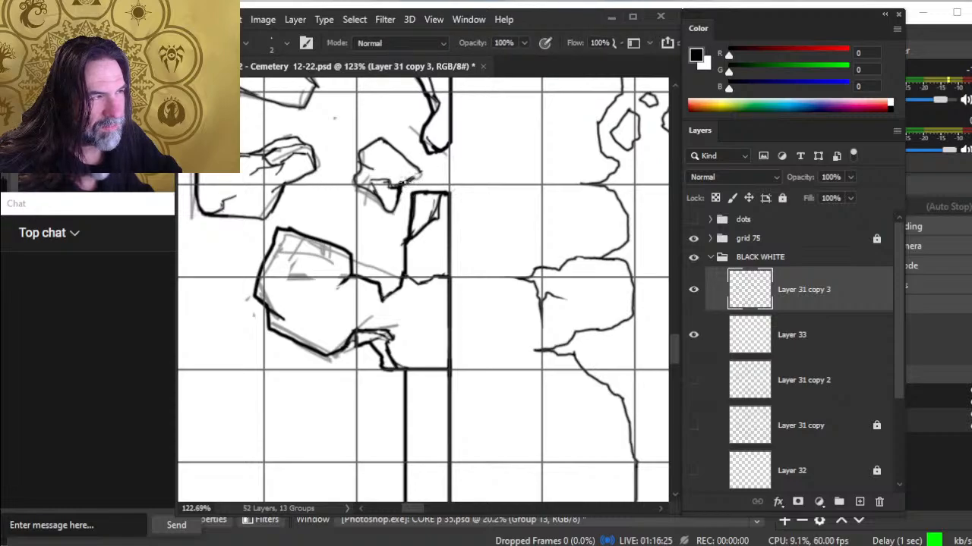
key("e")
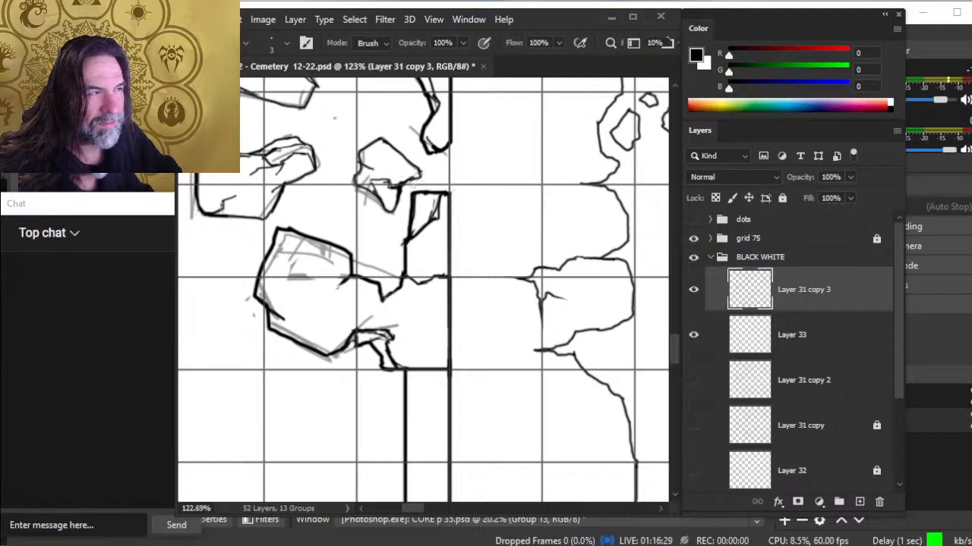
key("b")
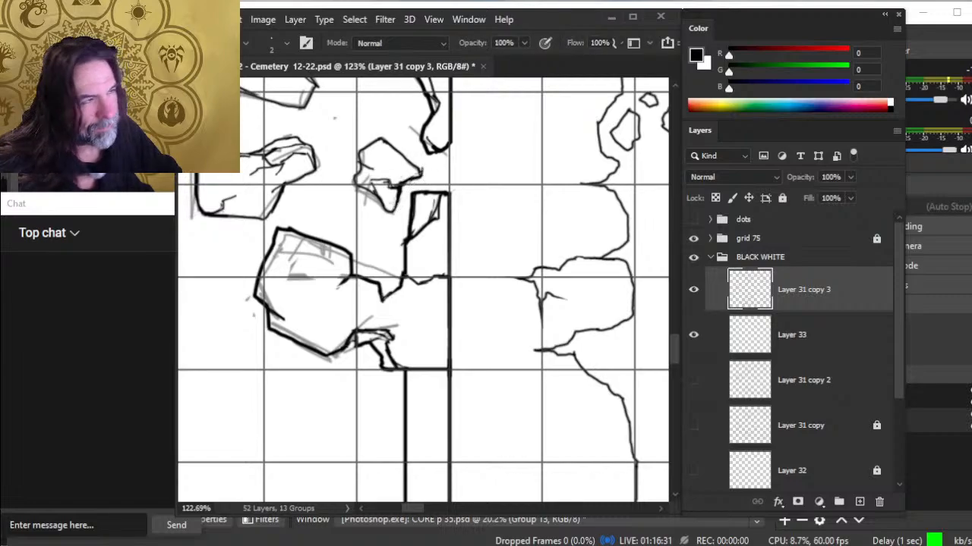
Review the inked rubble within the whole map and hide the Layer 33 sketch
key("z")
left_click_drag(425, 220, 368, 242)
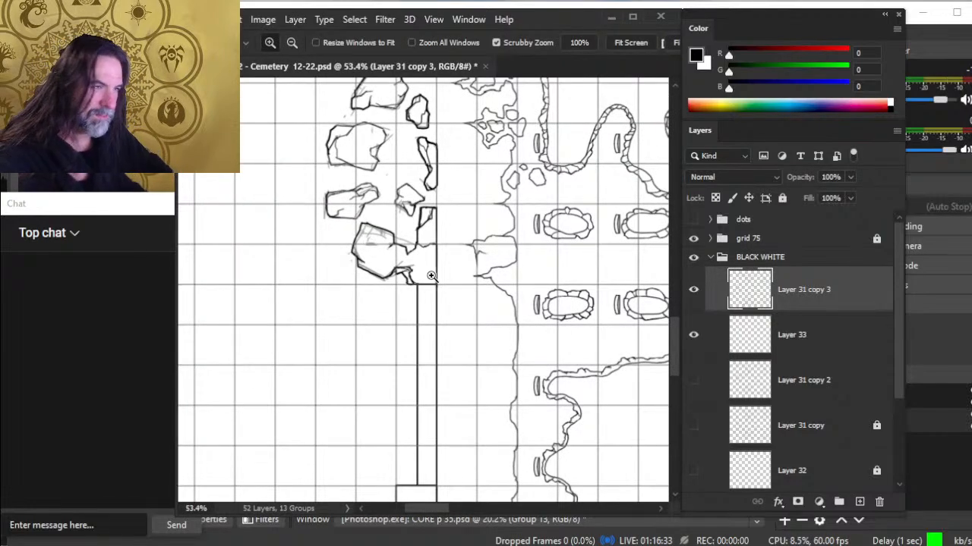
left_click_drag(432, 278, 396, 282)
left_click_drag(478, 329, 424, 245)
left_click_drag(469, 292, 475, 425)
scroll(440, 342, "down", 5)
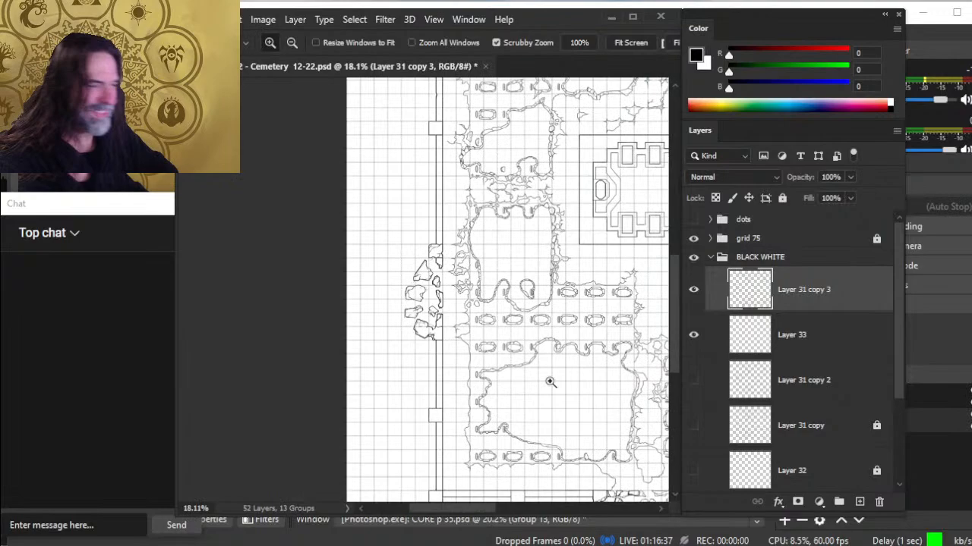
left_click(694, 336)
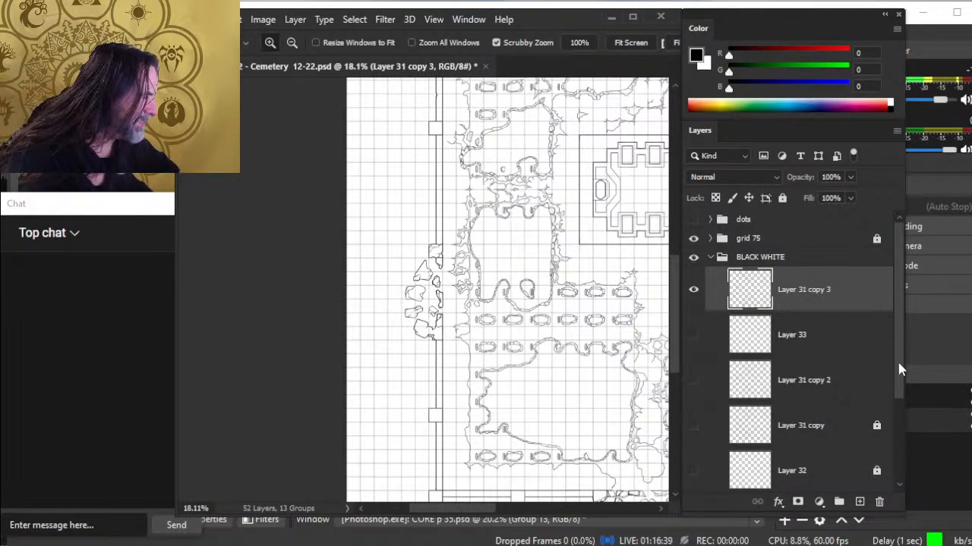
Hide Layer 31 copy 3 and inspect Layer 31 copy 2 and Layer 33 by toggling their visibility
scroll(888, 375, "down", 1)
scroll(902, 397, "down", 1)
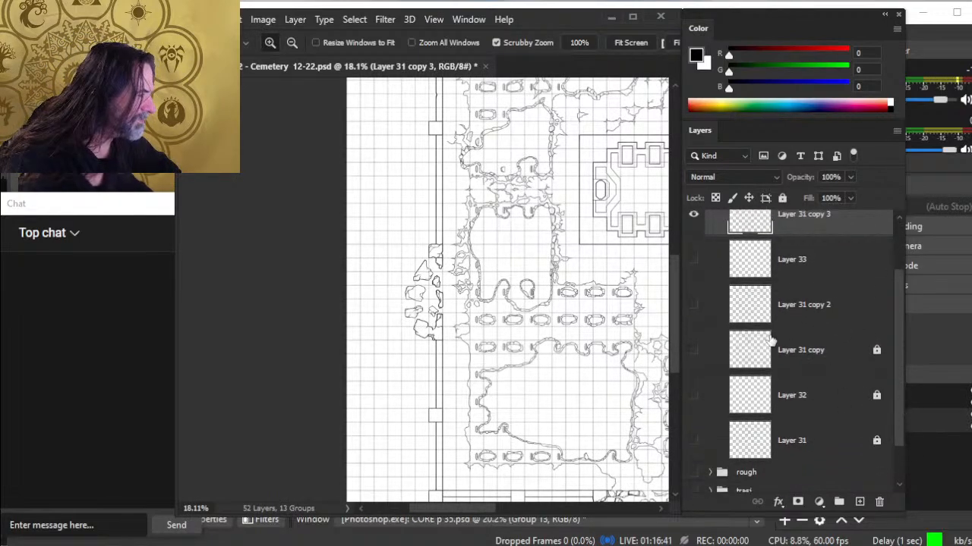
left_click(698, 319)
left_click(698, 319)
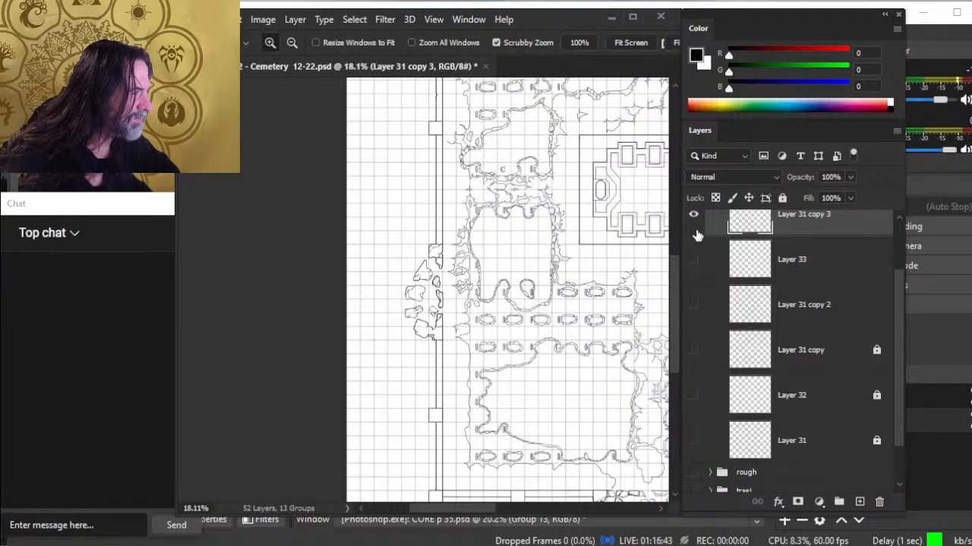
left_click(695, 229)
left_click(692, 304)
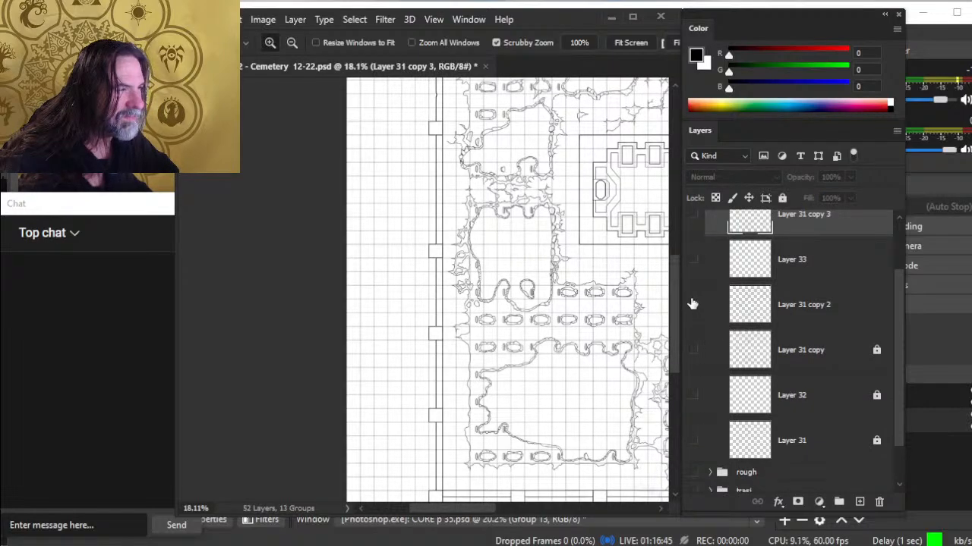
left_click(692, 304)
left_click(692, 266)
left_click(696, 272)
Move Layer 33 and Layer 31 copy 2 together into the trasj group
left_click(800, 278)
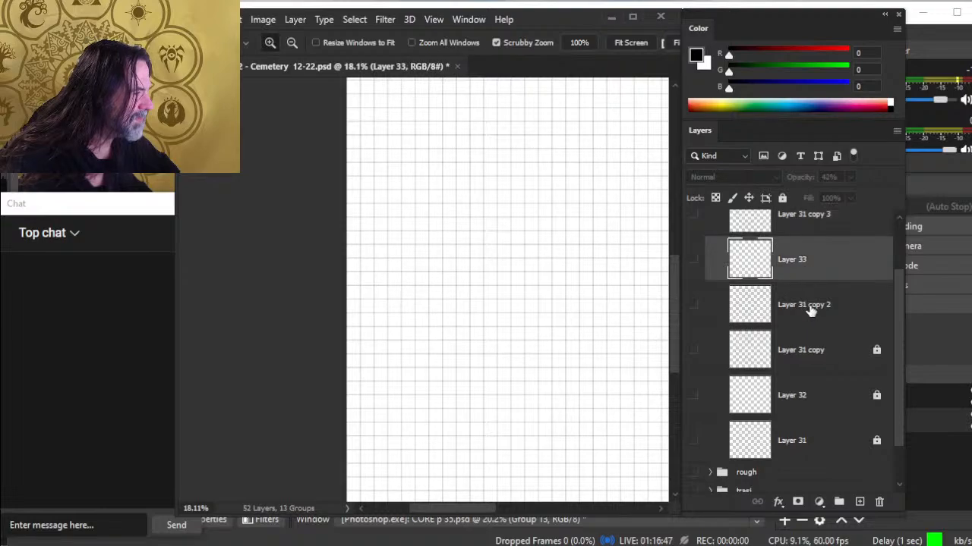
left_click(813, 310, "shift")
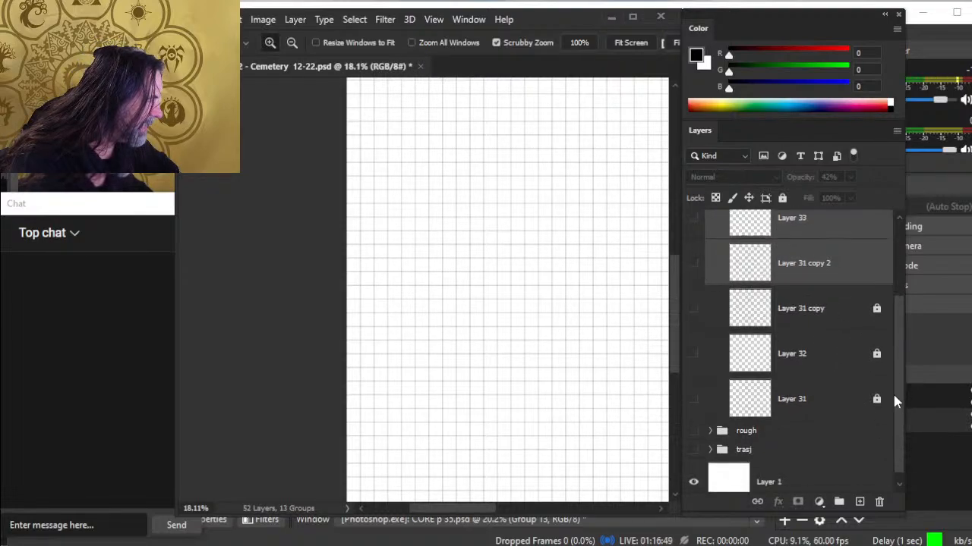
left_click_drag(894, 365, 892, 392)
left_click_drag(816, 296, 820, 448)
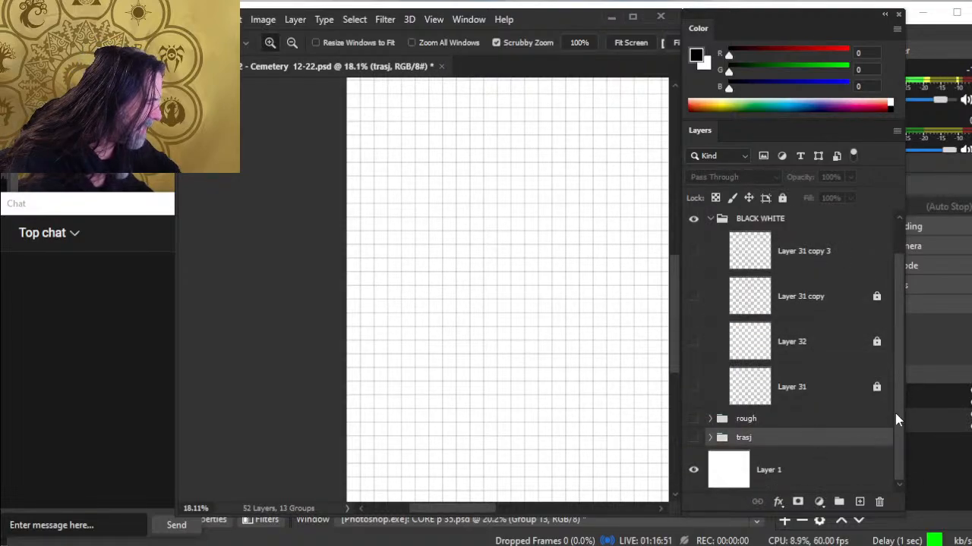
Show Layer 31 copy at 100% opacity to inspect it, and move it into the trasj group
scroll(900, 410, "up", 1)
left_click(693, 335)
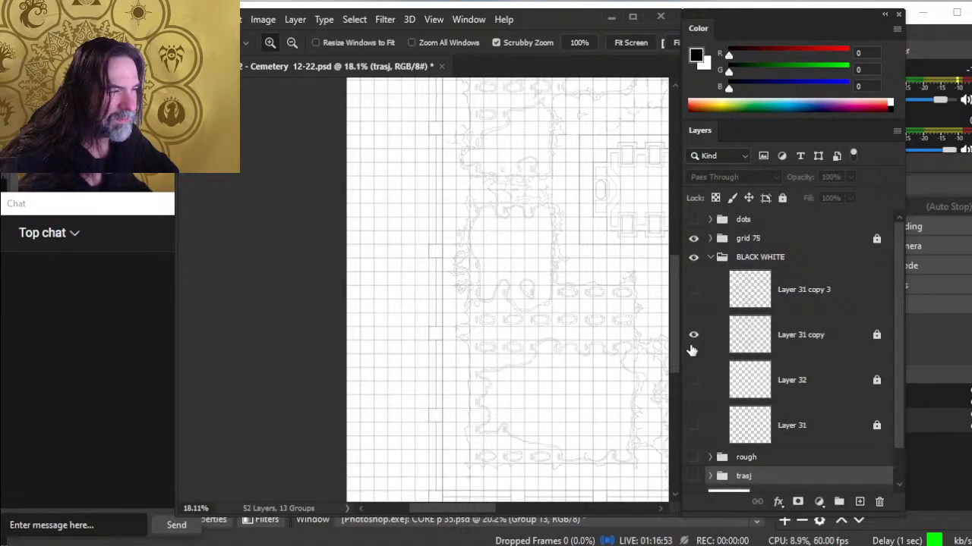
left_click(813, 343)
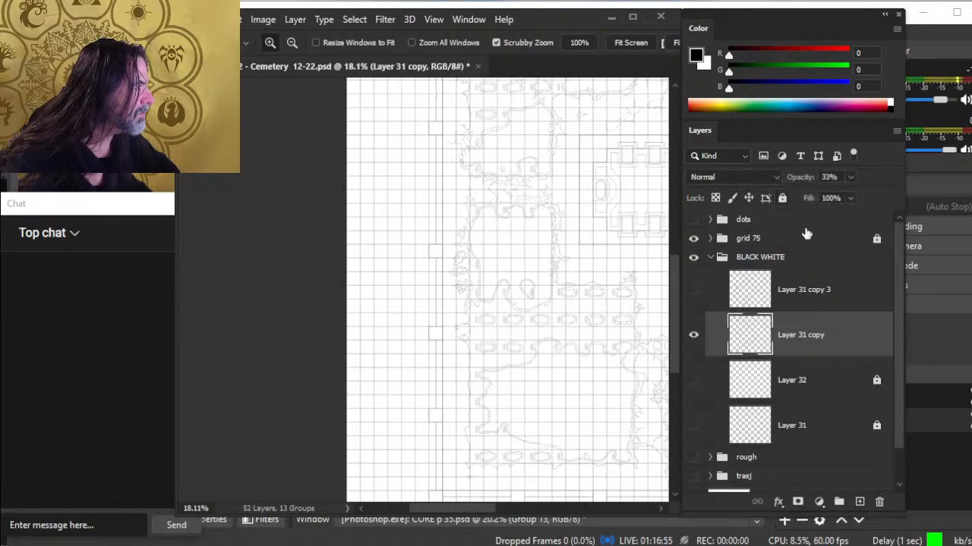
left_click(850, 177)
left_click_drag(856, 198, 893, 196)
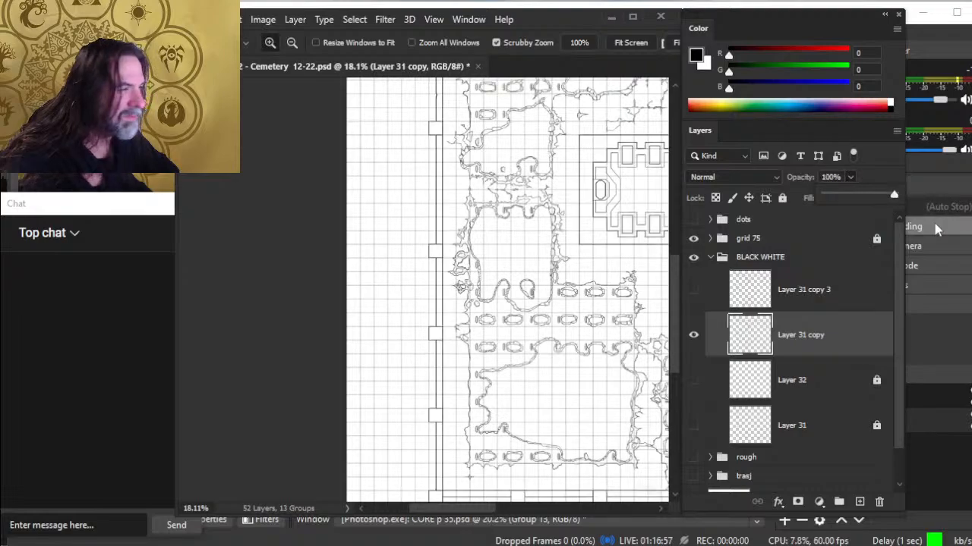
left_click(830, 346)
left_click_drag(830, 346, 809, 476)
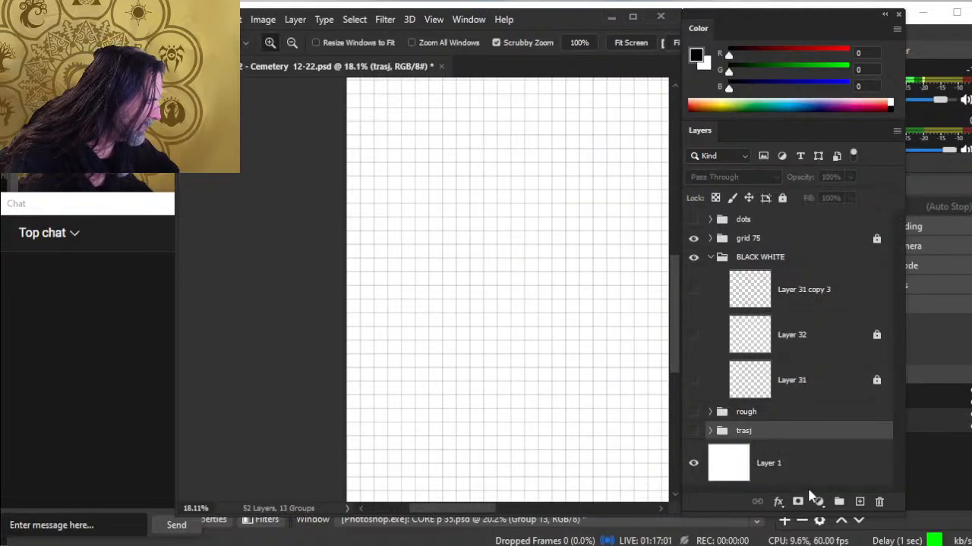
Compare Layer 31 copy 3 and Layer 32 by toggling the visibility of each
left_click(692, 295)
left_click(692, 296)
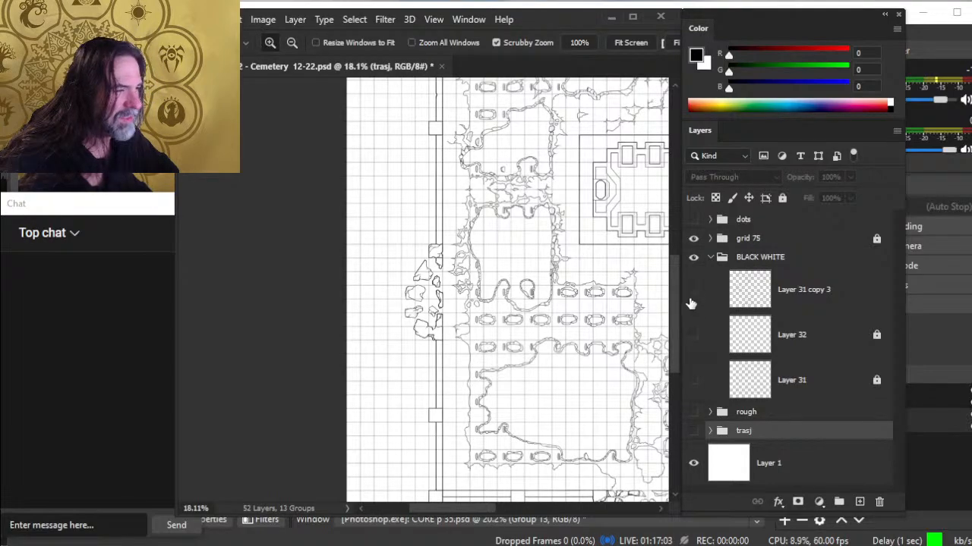
left_click(694, 334)
left_click(693, 334)
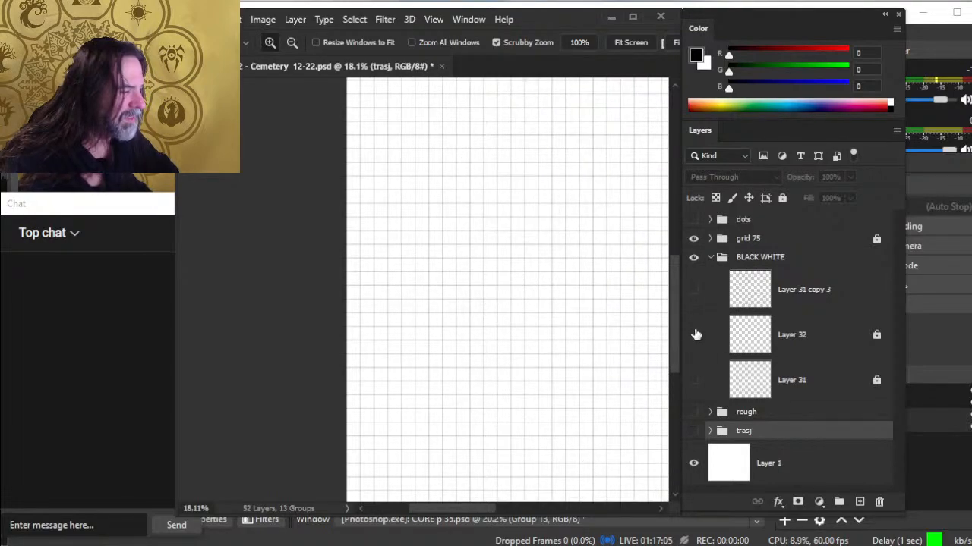
Unlock Layer 32 and move it out of the BLACK WHITE group into the trasj group
left_click(860, 334)
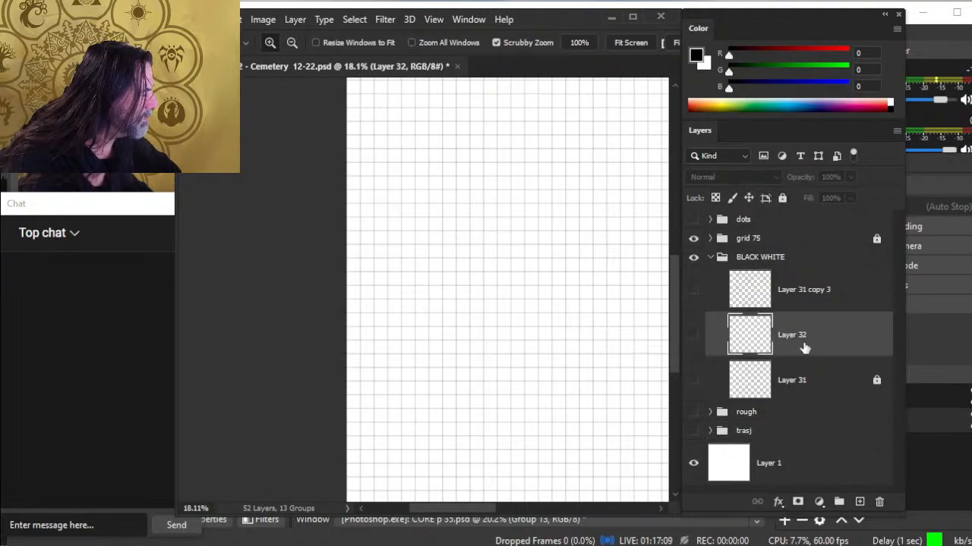
left_click_drag(805, 341, 807, 431)
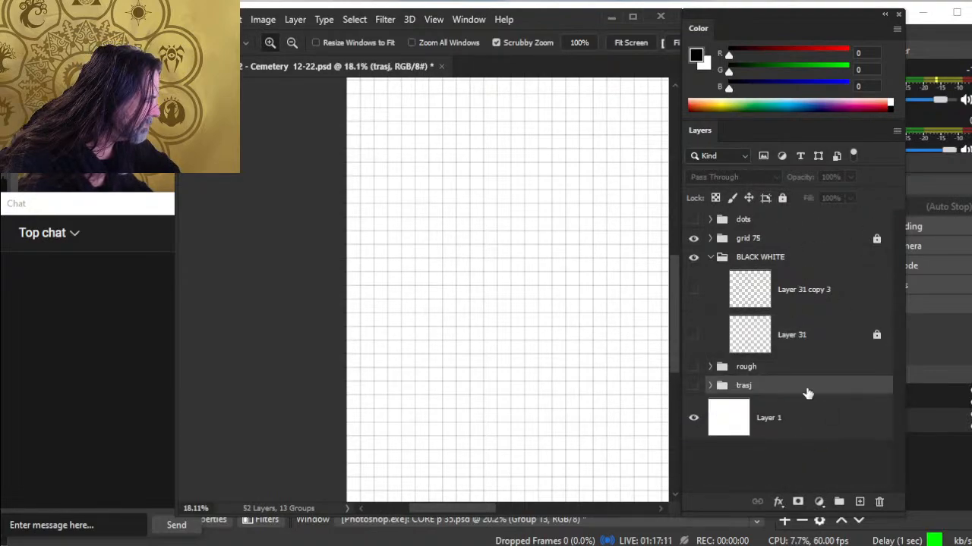
Show Layer 31, inspect its linework across the cemetery map, and rename the layer "crisp"
left_click(693, 335)
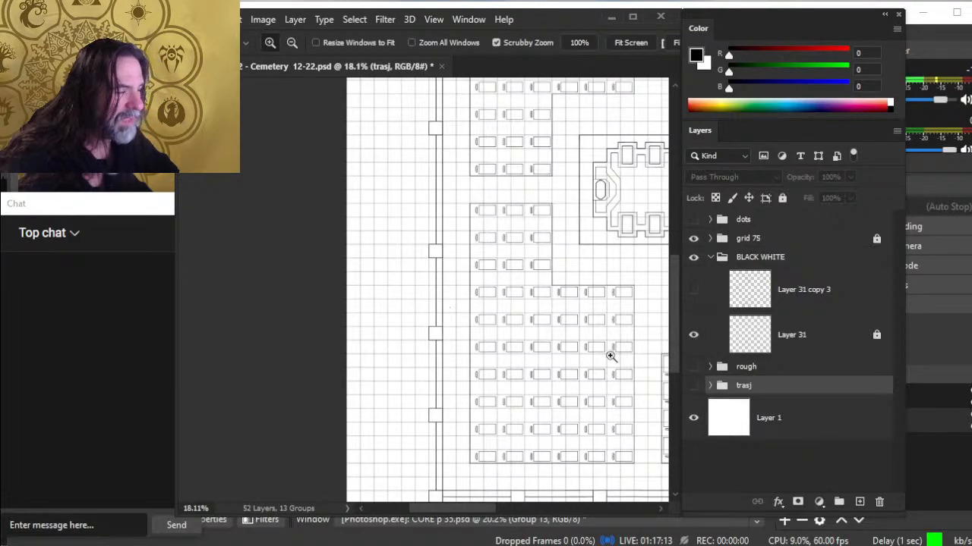
left_click_drag(610, 355, 552, 353)
left_click_drag(437, 306, 519, 360)
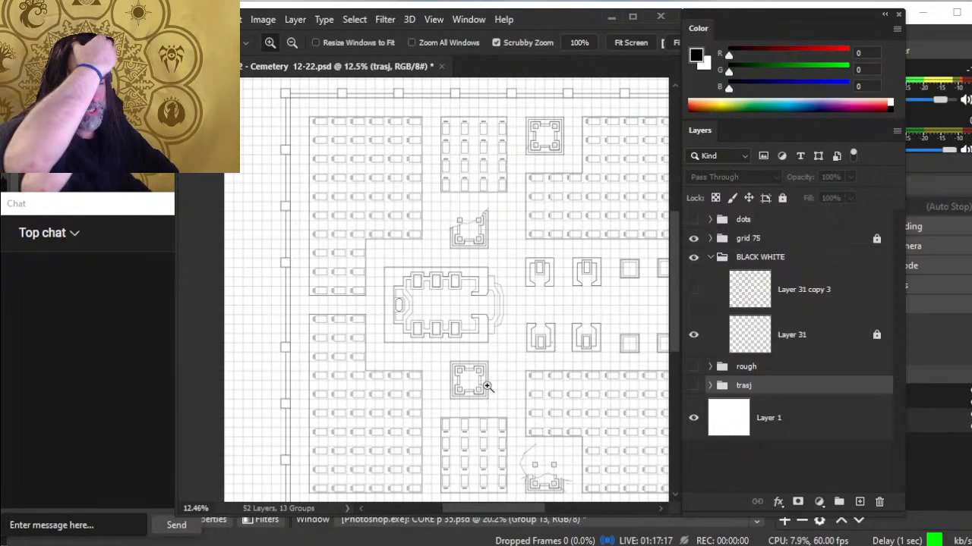
scroll(580, 416, "down", 3)
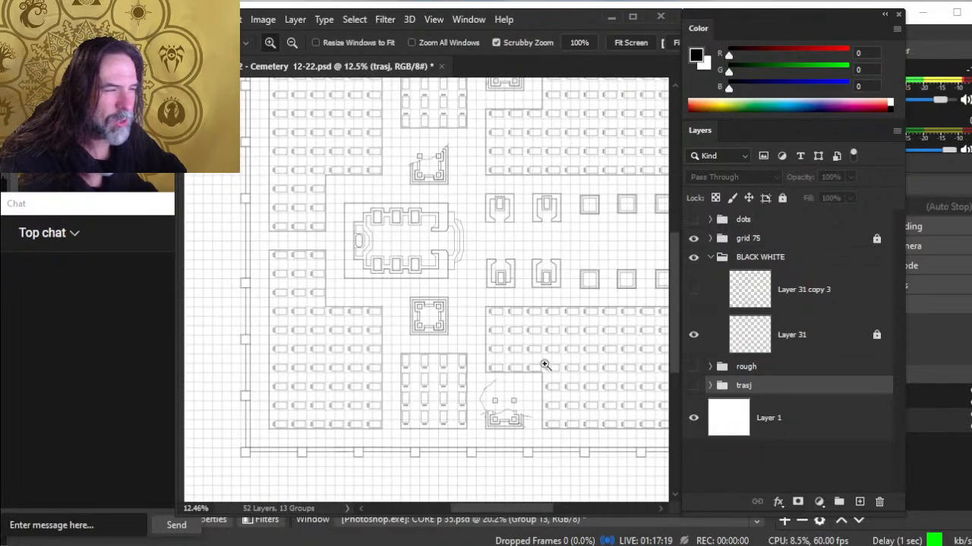
scroll(490, 399, "up", 2)
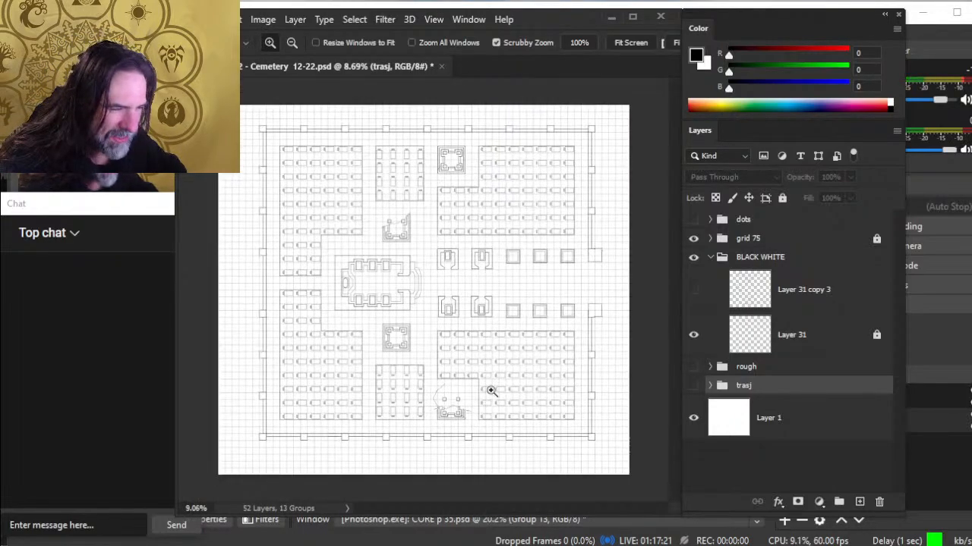
left_click_drag(460, 281, 517, 482)
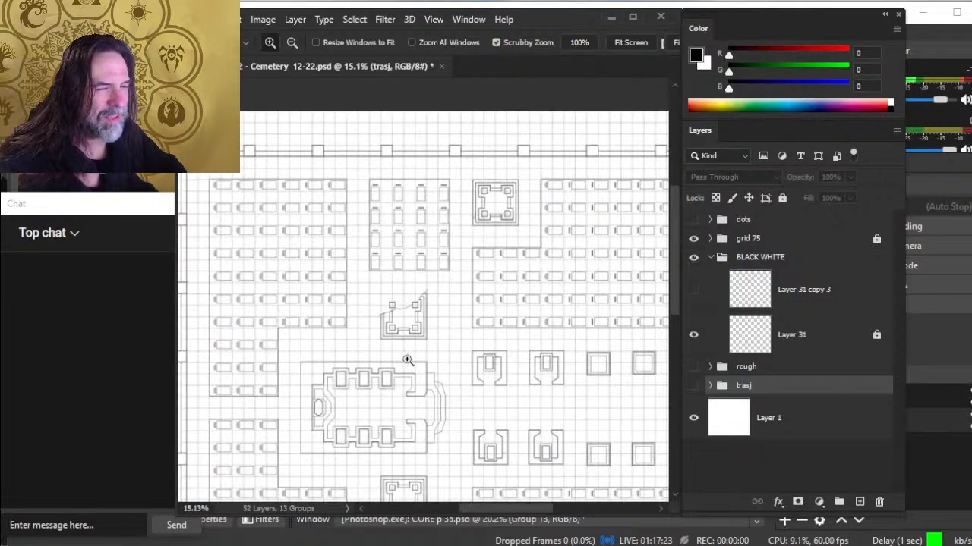
scroll(529, 370, "down", 2)
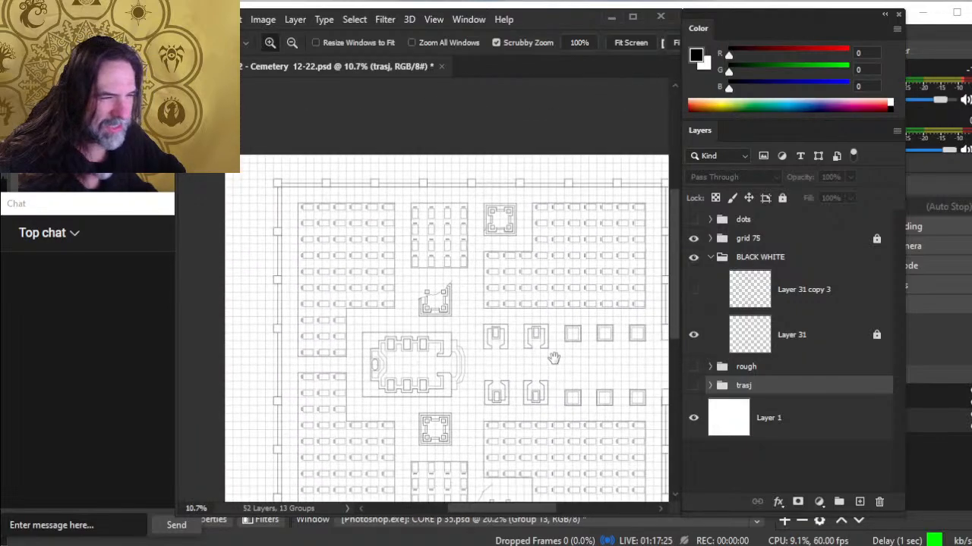
double_click(791, 338)
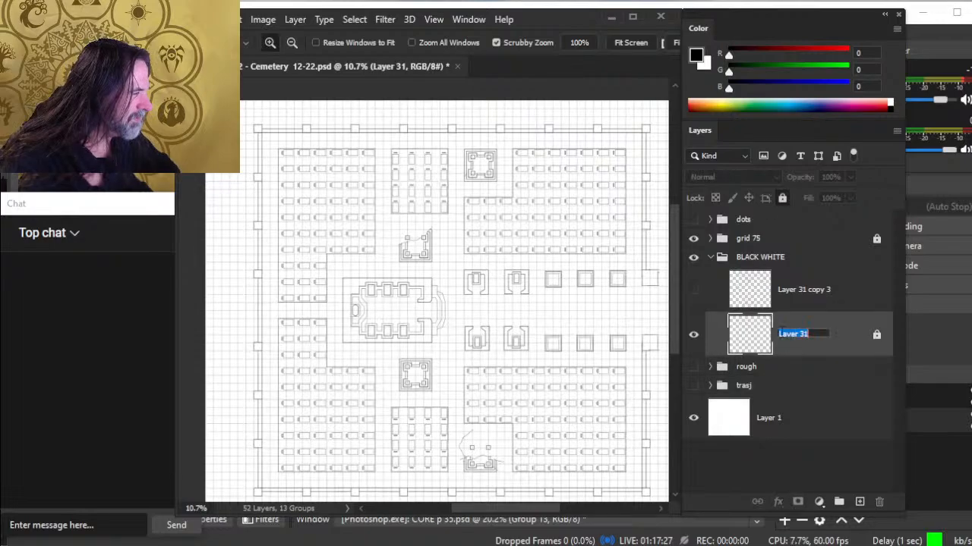
type("cr")
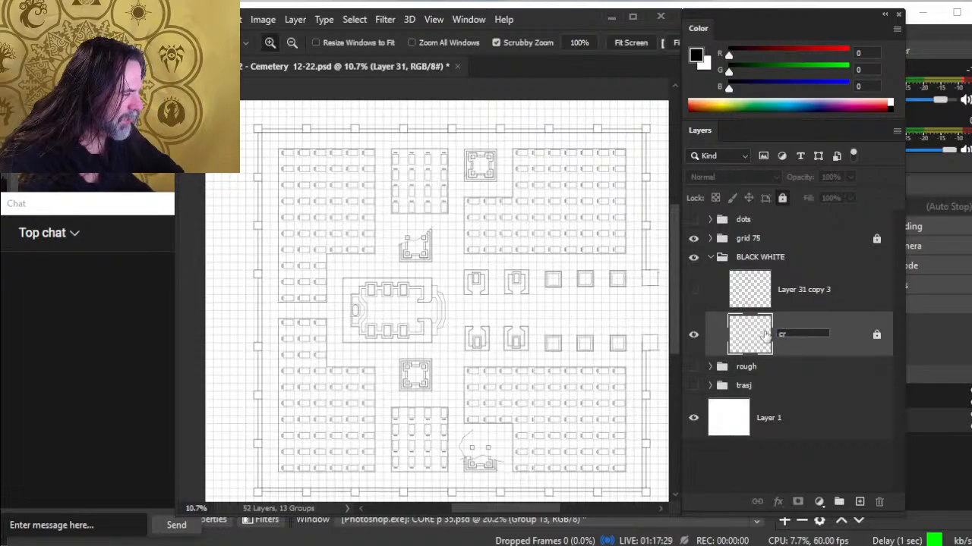
type("isp")
key("Return")
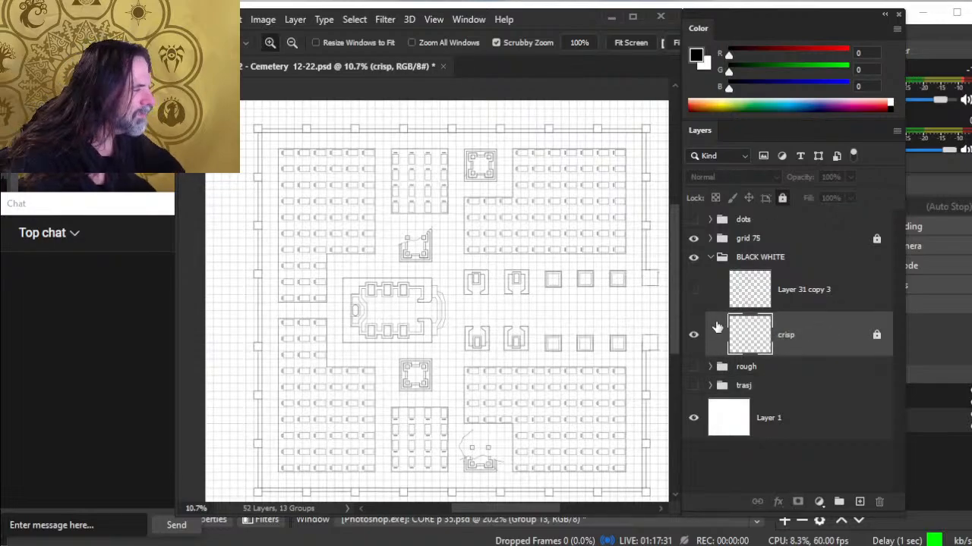
Hide the crisp layer, show Layer 31 copy 3 in its place, and save the document
left_click(693, 335)
left_click(693, 290)
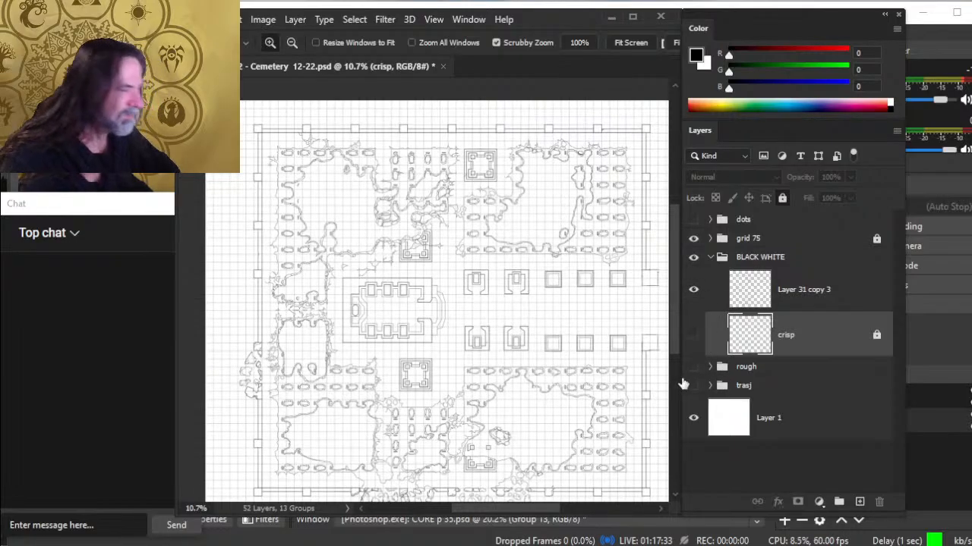
left_click_drag(406, 422, 497, 372)
left_click_drag(377, 401, 486, 356)
left_click_drag(398, 389, 524, 325)
key("ctrl+s")
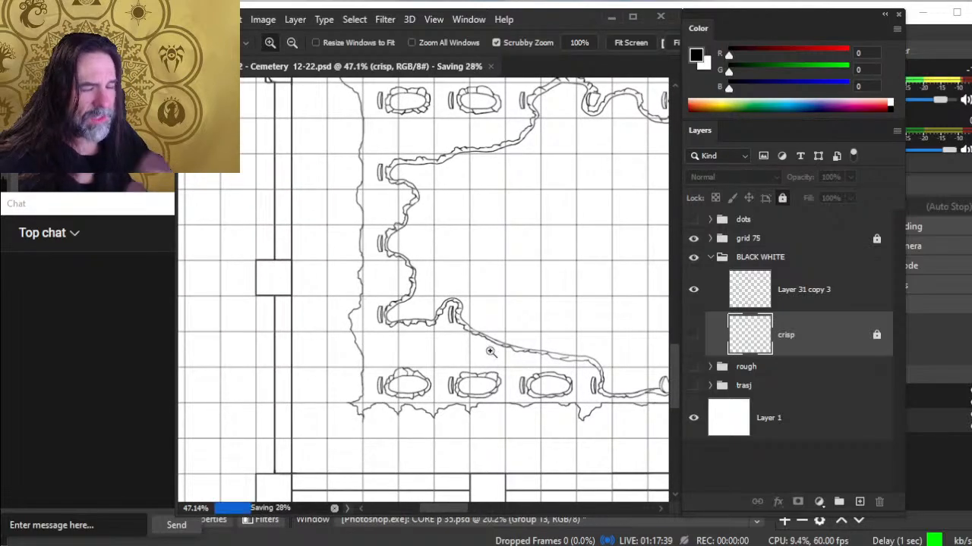
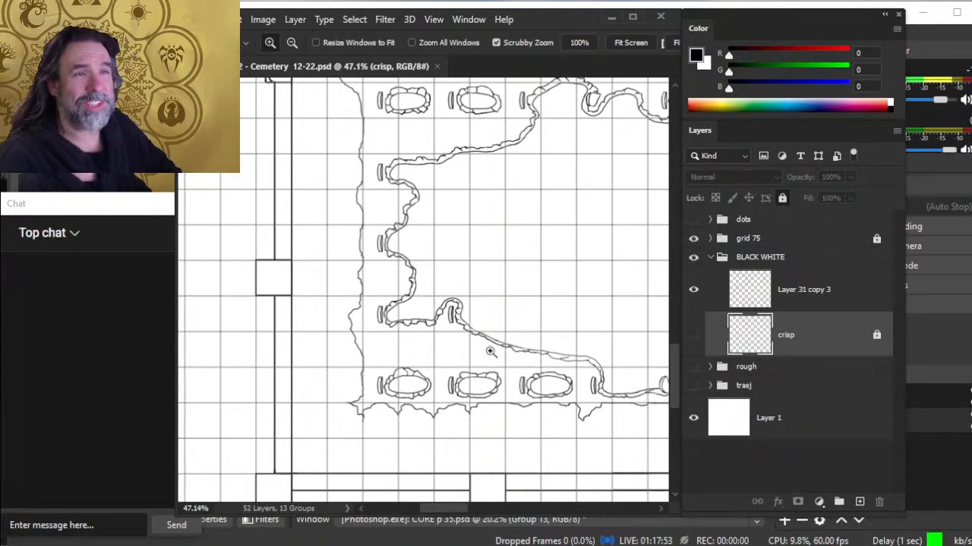
On Layer 31 copy 3, erase the lower-left corner of the west wall's pillar and ink a chipped edge there
key("b")
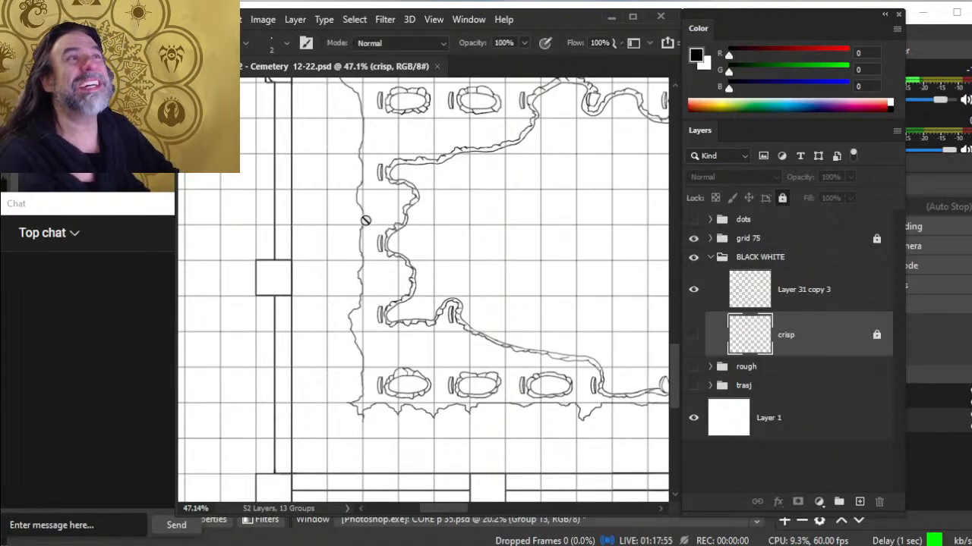
key("z")
mouse_move(328, 280)
left_mouse_down()
mouse_move(405, 291)
mouse_move(389, 285)
mouse_move(425, 274)
left_mouse_up()
key("e")
left_click(325, 209)
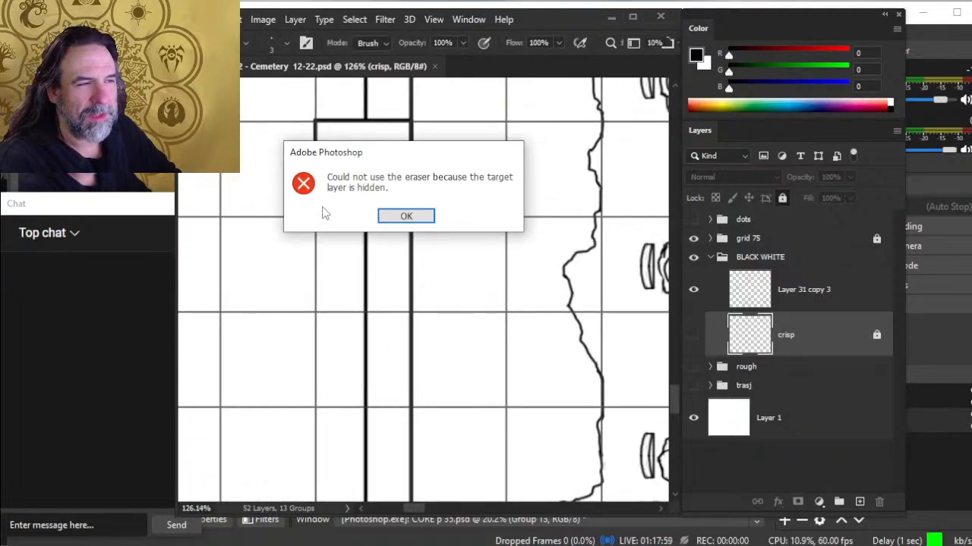
left_click(407, 217)
left_click(816, 292)
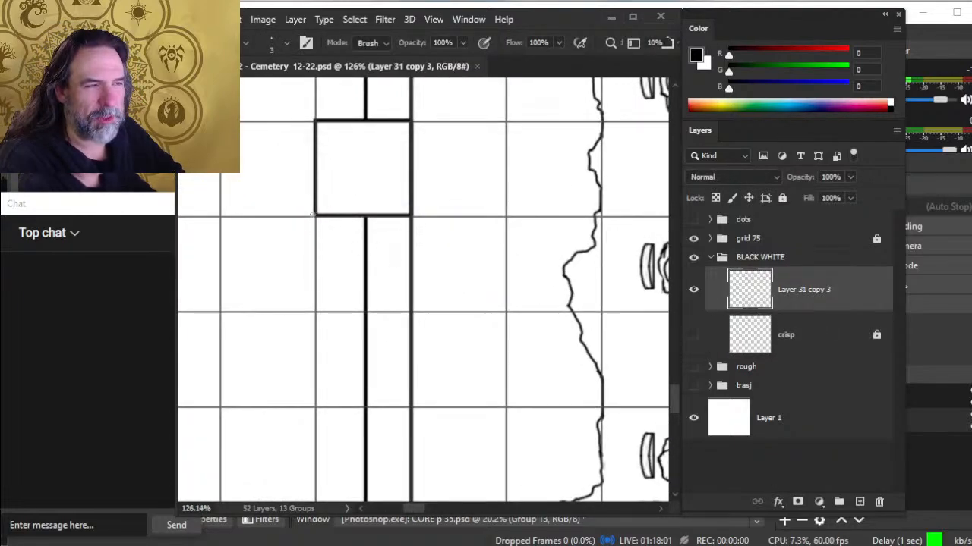
mouse_move(312, 213)
left_mouse_down()
mouse_move(317, 198)
mouse_move(359, 321)
left_mouse_up()
key("b")
key("z")
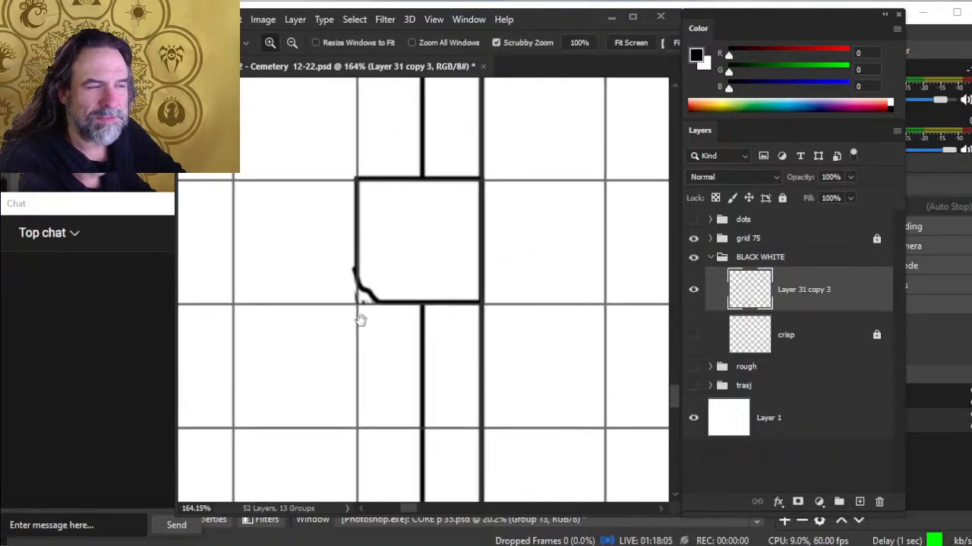
key("e")
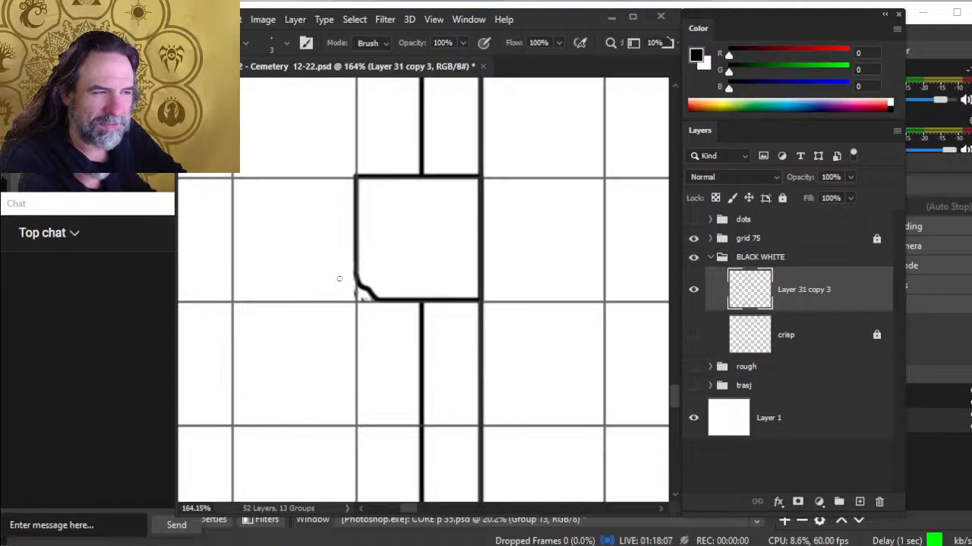
key("b")
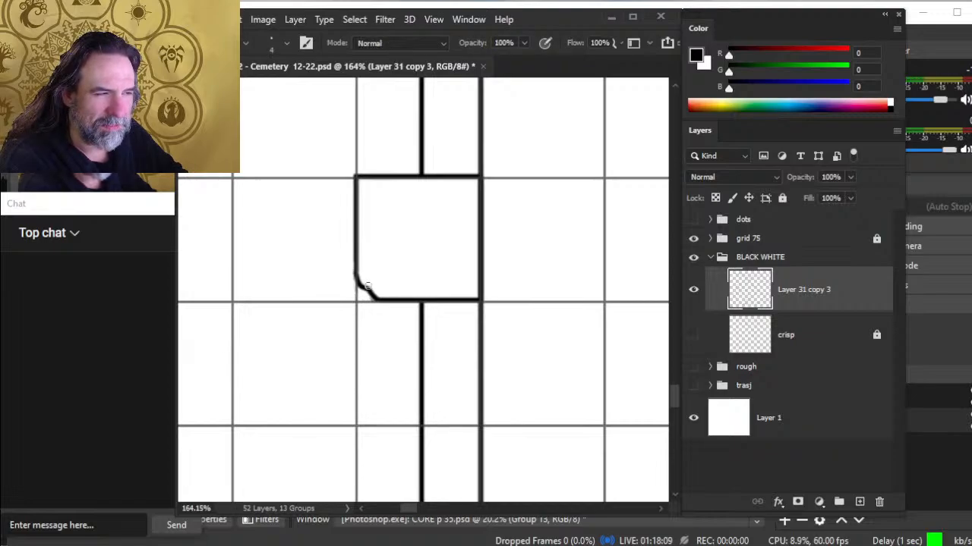
Ink a thin crack from the pillar's chipped lower-left corner, rising across the block toward its right edge
left_click_drag(364, 286, 401, 289)
key("ctrl+z")
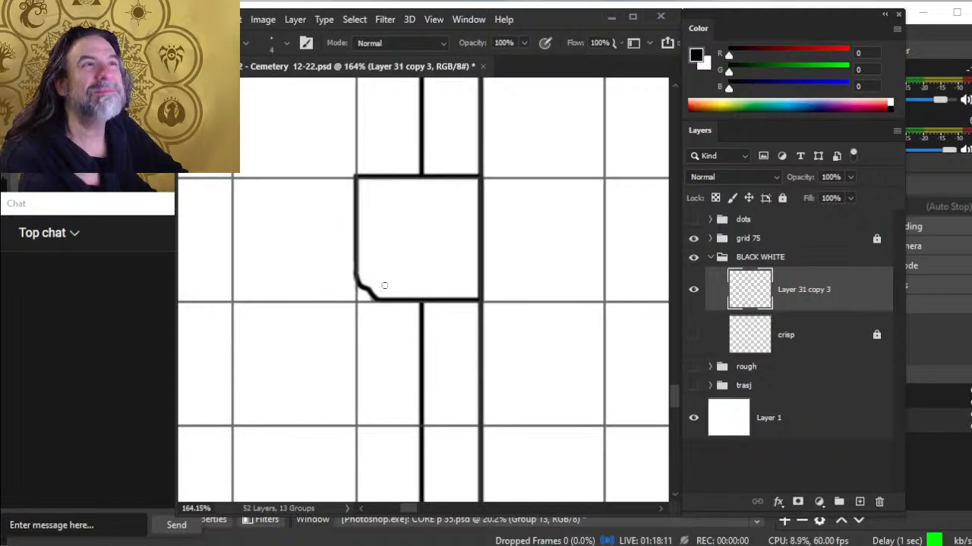
left_click_drag(365, 289, 394, 288)
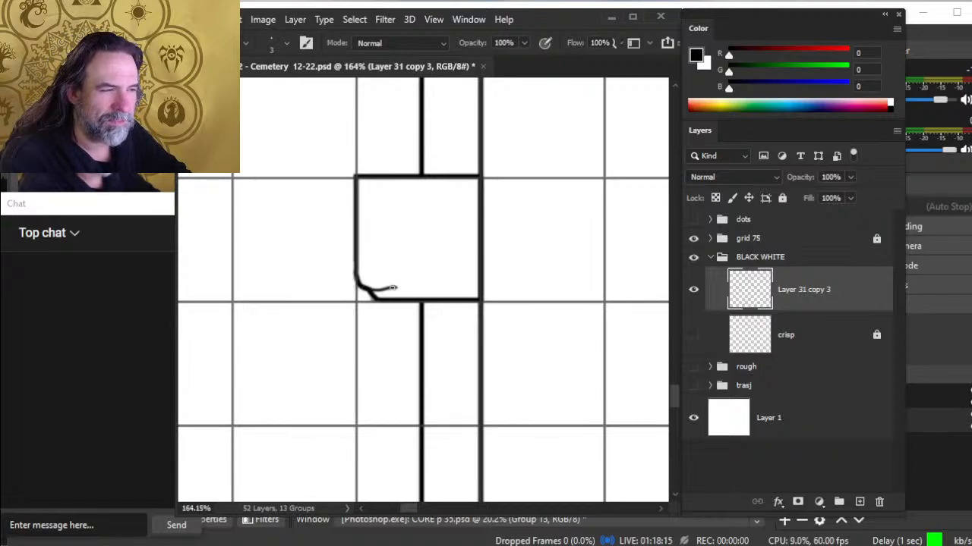
mouse_move(413, 272)
left_mouse_down()
mouse_move(480, 246)
mouse_move(479, 236)
mouse_move(482, 268)
mouse_move(478, 234)
left_mouse_up()
Break the pillar's right edge with a small inward notch, redrawing it with a 4 px brush after undoing the first version
key("e")
key("b")
key("ctrl+z")
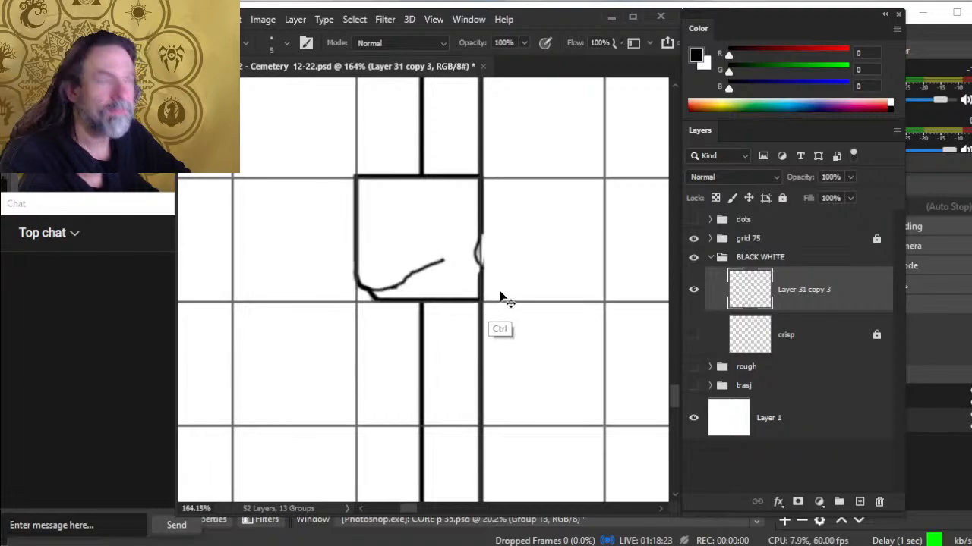
key("ctrl+z")
key("bracketleft")
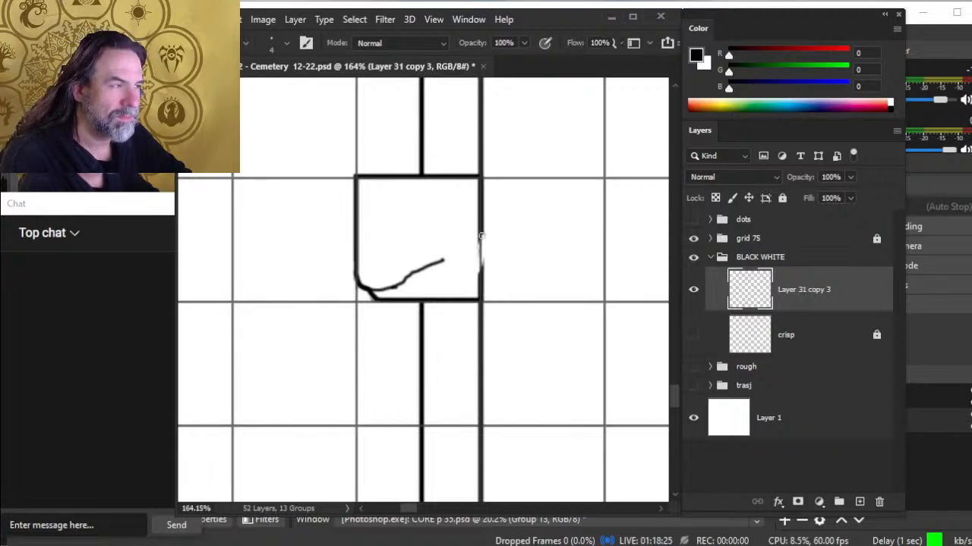
mouse_move(480, 236)
left_mouse_down()
mouse_move(473, 252)
mouse_move(486, 275)
left_mouse_up()
key("e")
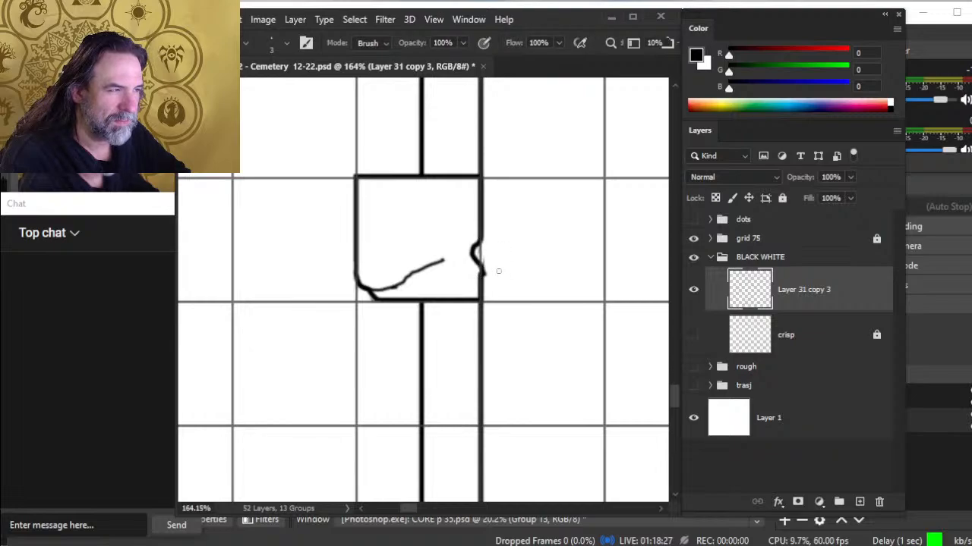
key("b")
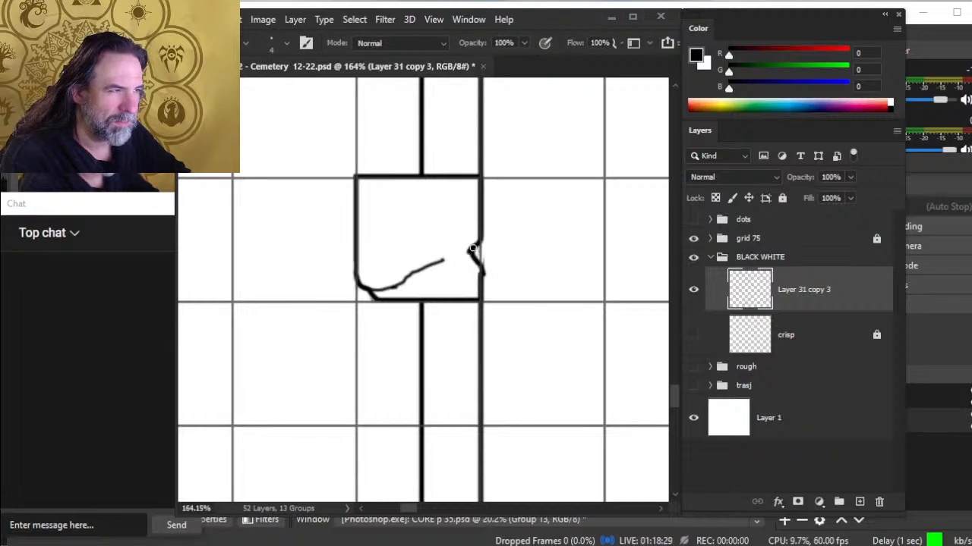
Extend the thin crack to meet the notch in the pillar's right edge, and clean up the notch with the eraser
mouse_move(471, 251)
left_mouse_down()
mouse_move(461, 262)
mouse_move(470, 248)
left_mouse_up()
key("ctrl+z")
key("[")
key("e")
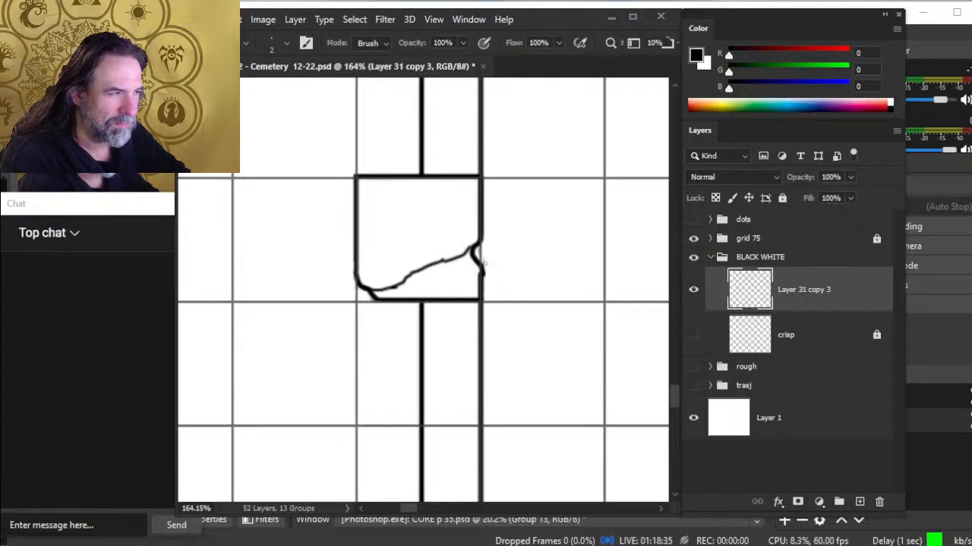
key("b")
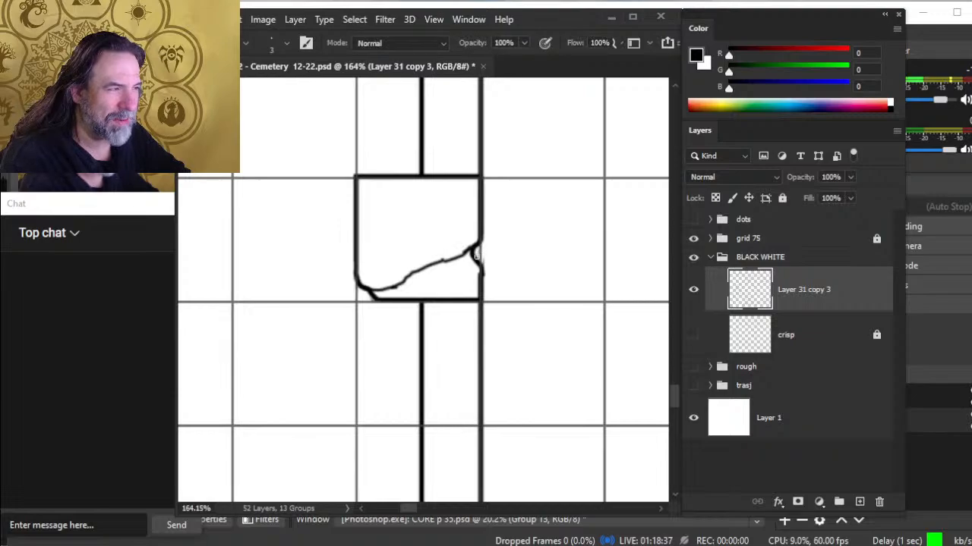
key("e")
key("b")
key("e")
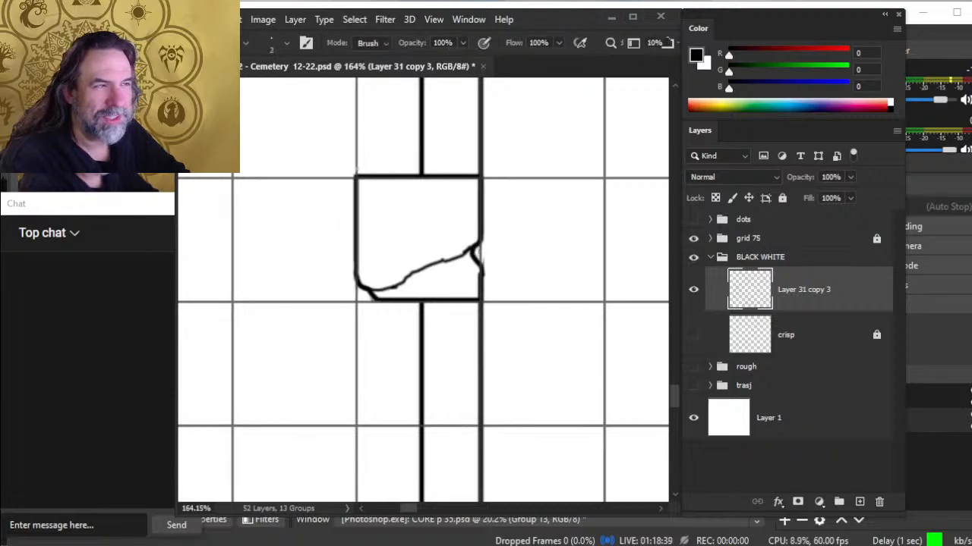
Erase the pillar's upper-left corner and ink a slanted chipped edge across the gap
left_click_drag(357, 173, 355, 199)
key("b")
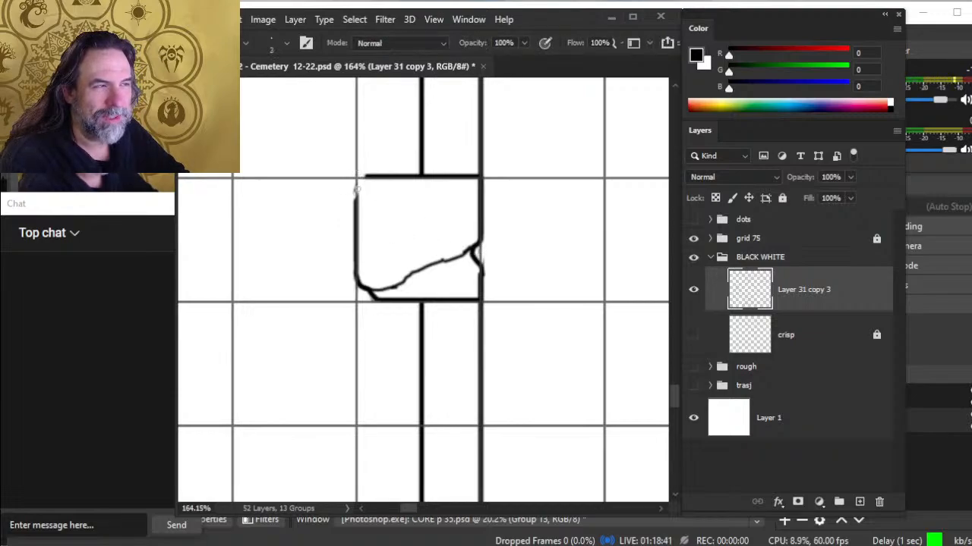
key("e")
key("b")
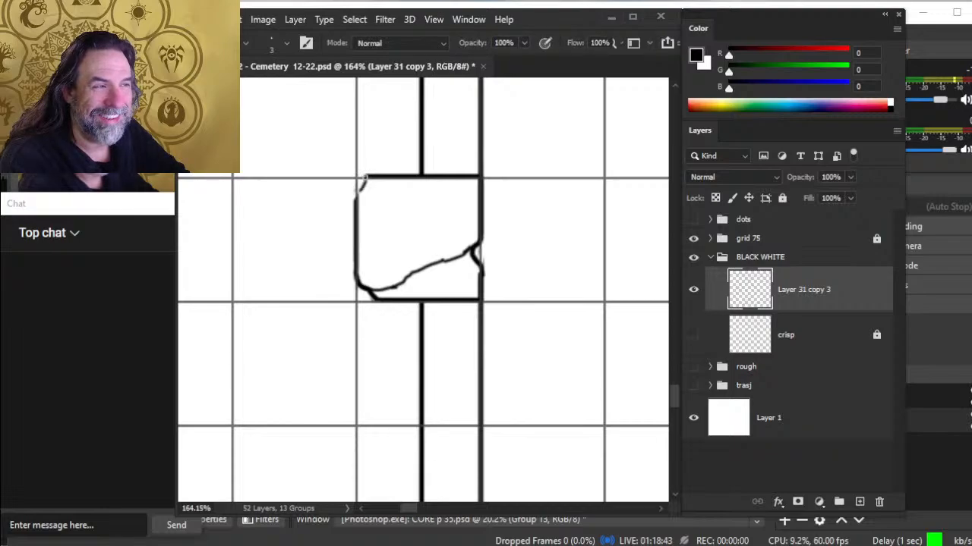
left_click_drag(364, 181, 355, 196)
key("e")
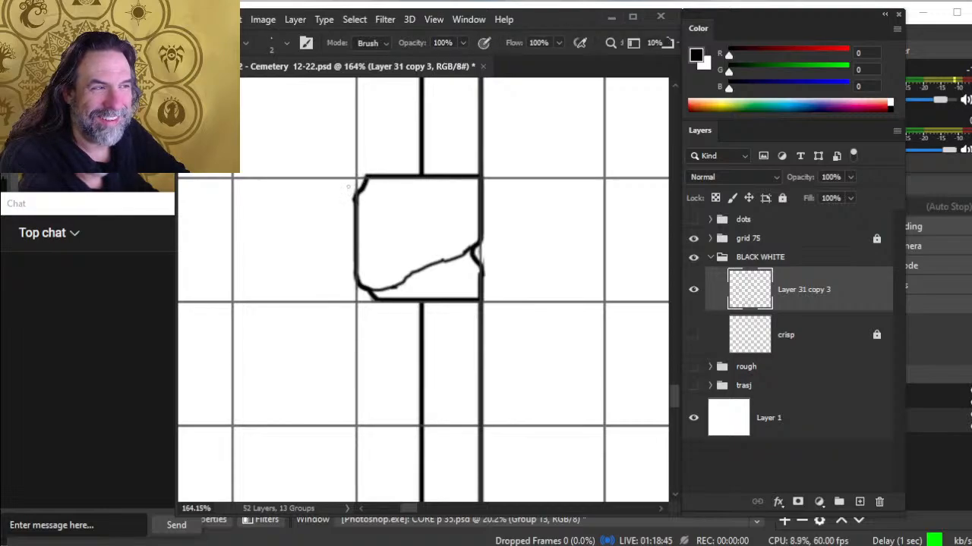
Ink a short crack from the pillar's chipped upper-left corner diagonally into the block, redoing the first stroke and thinning it with the eraser
key("b")
left_click_drag(356, 183, 371, 208)
key("ctrl+z")
key("bracketleft")
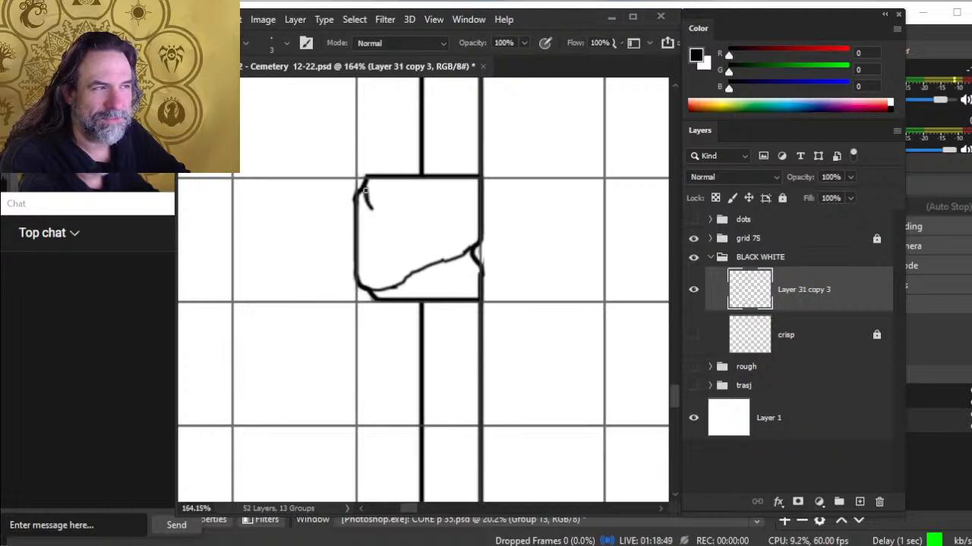
key("e")
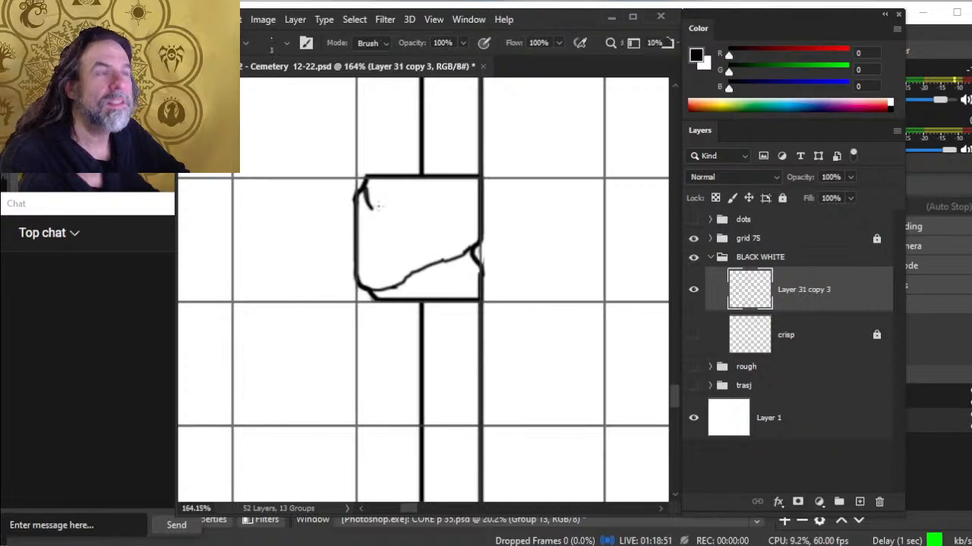
left_click_drag(375, 199, 375, 213)
key("b")
key("e")
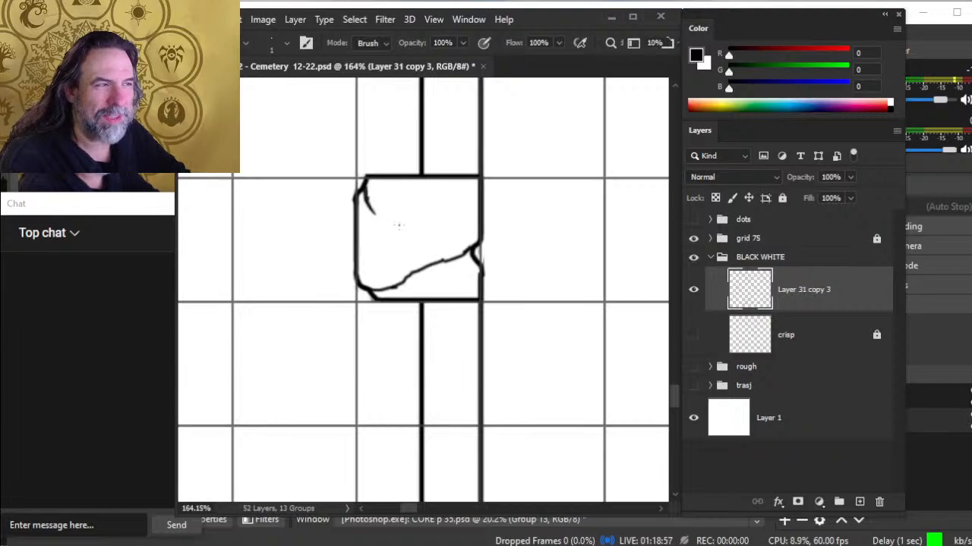
key("b")
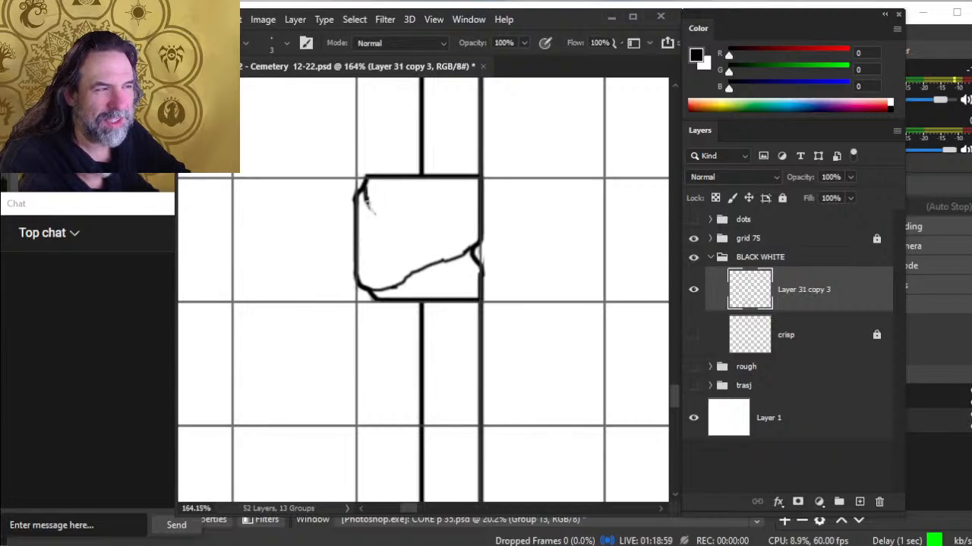
left_click_drag(368, 188, 388, 224)
Erase the middle of the pillar's long crack and redraw it with a jagged step using a 2 px brush
key("e")
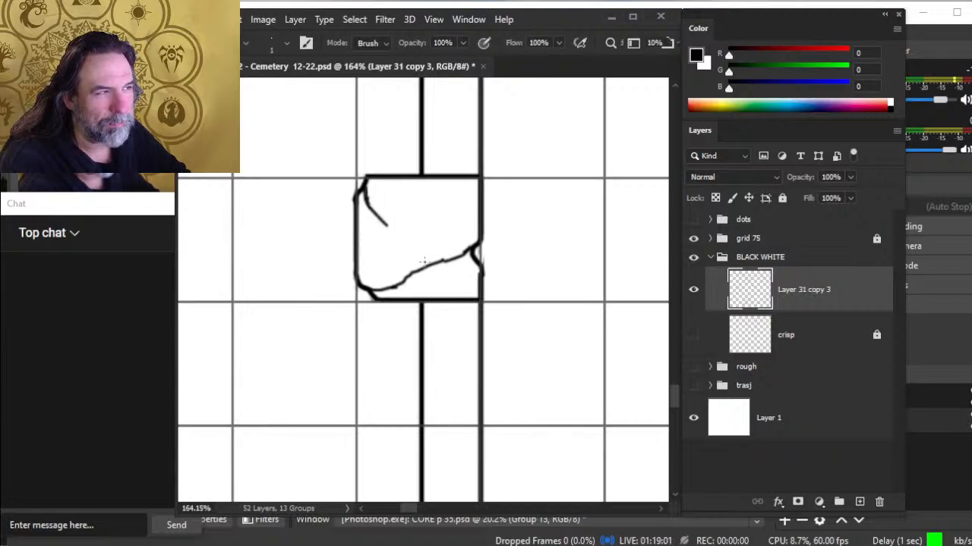
left_click_drag(459, 279, 437, 279)
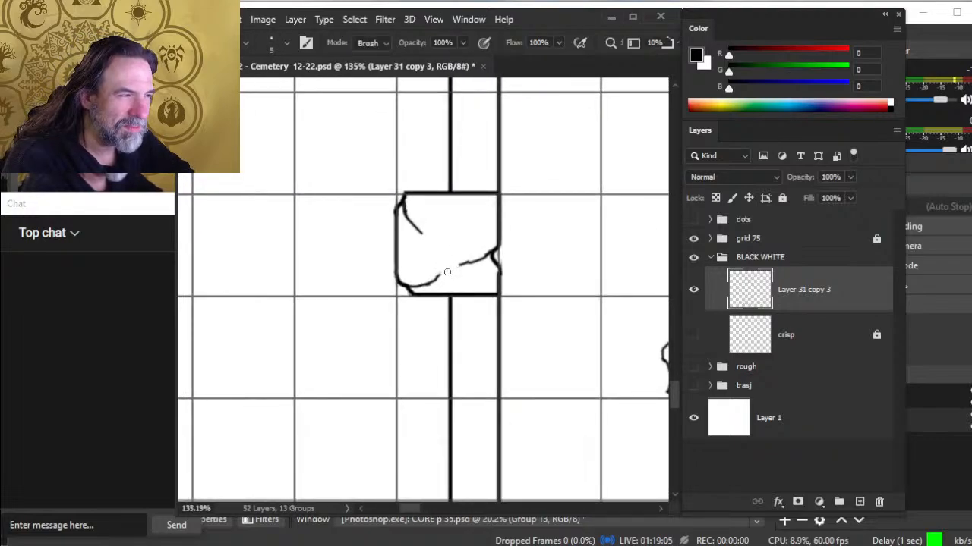
key("b")
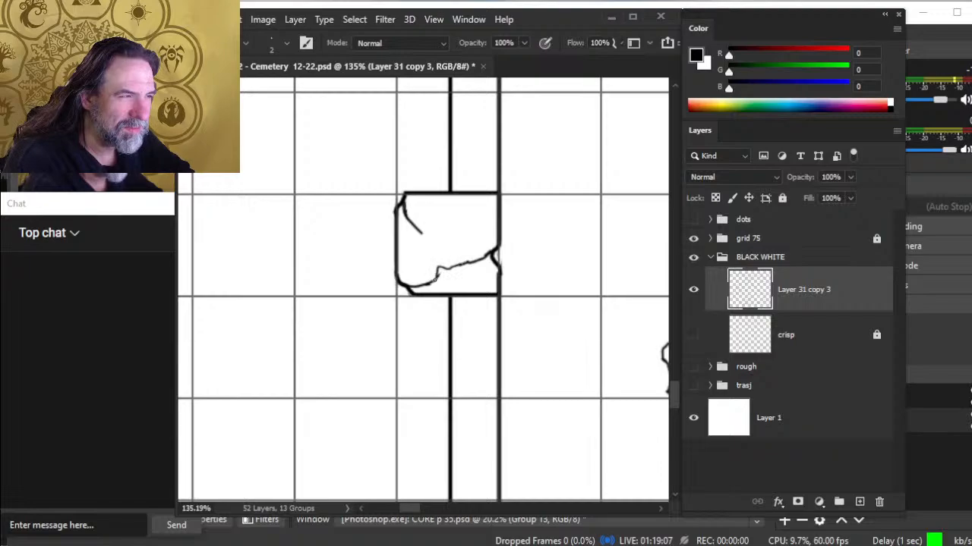
key("e")
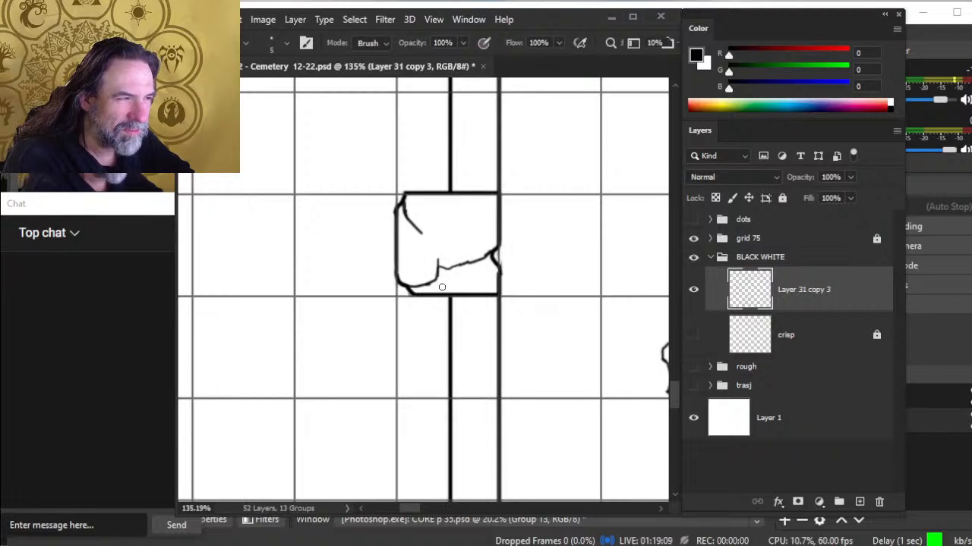
Add a short spur at the crack's jagged step and a thin branch to the right-edge notch, cleaning up the pillar's edge
key("b")
left_click_drag(432, 258, 437, 261)
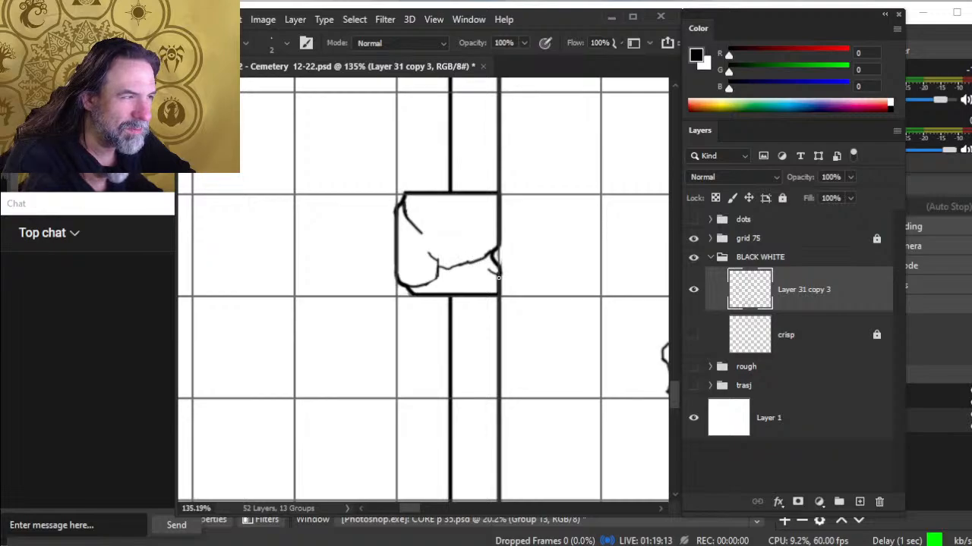
key("e")
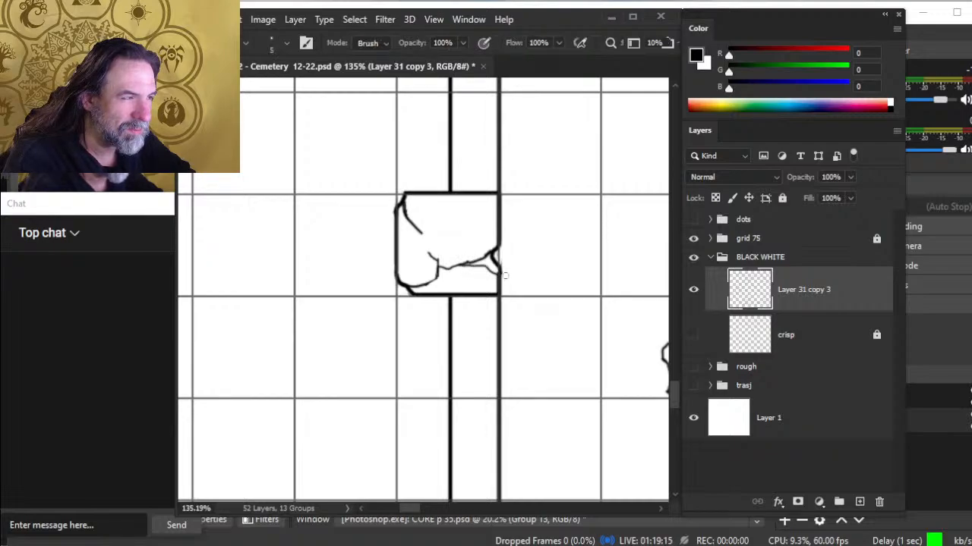
key("b")
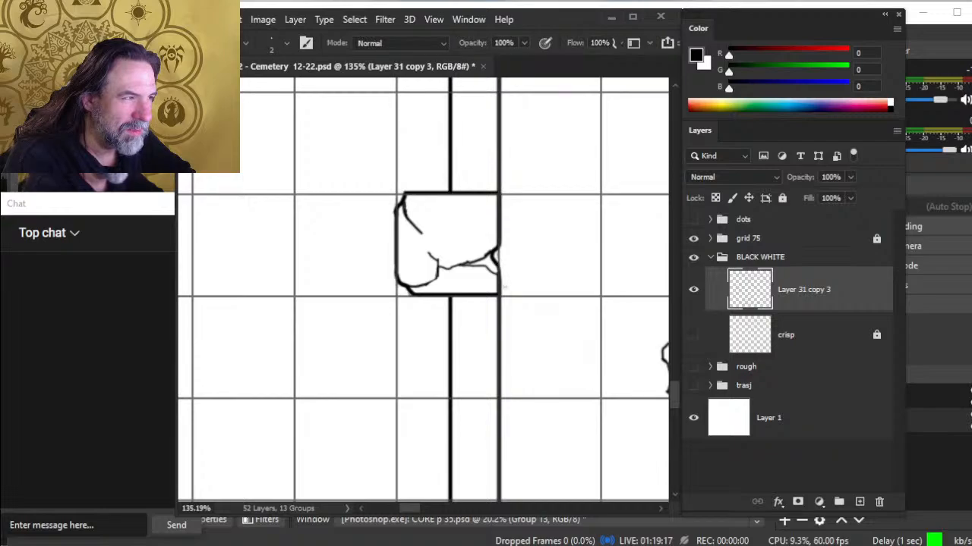
key("e")
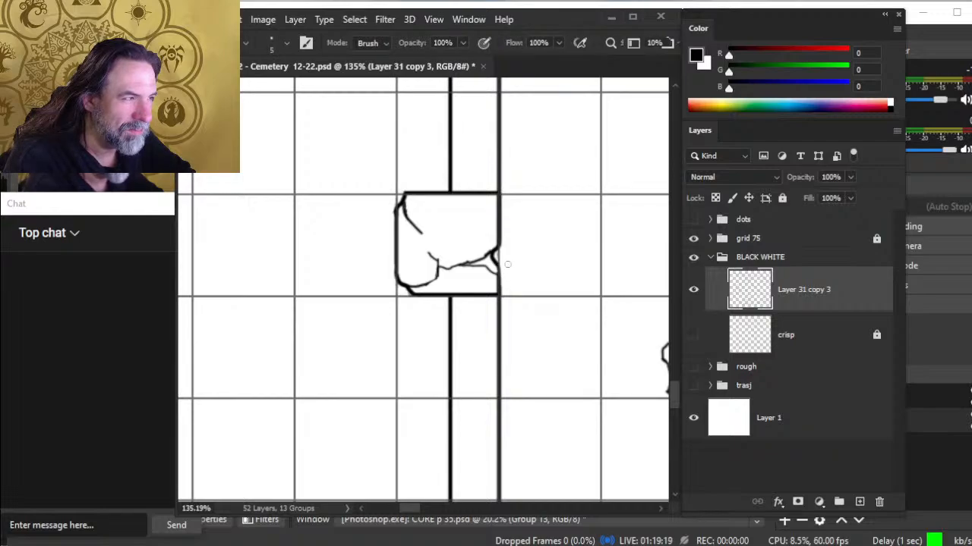
key("b")
Erase the lower-left corner of the wall's corner pillar, ink a slanted chipped edge with a 4 px brush, and clean it up
left_click_drag(519, 297, 419, 281, "ctrl")
left_click_drag(488, 302, 421, 316, "ctrl")
left_click_drag(498, 379, 454, 255)
scroll(387, 288, "up", 4)
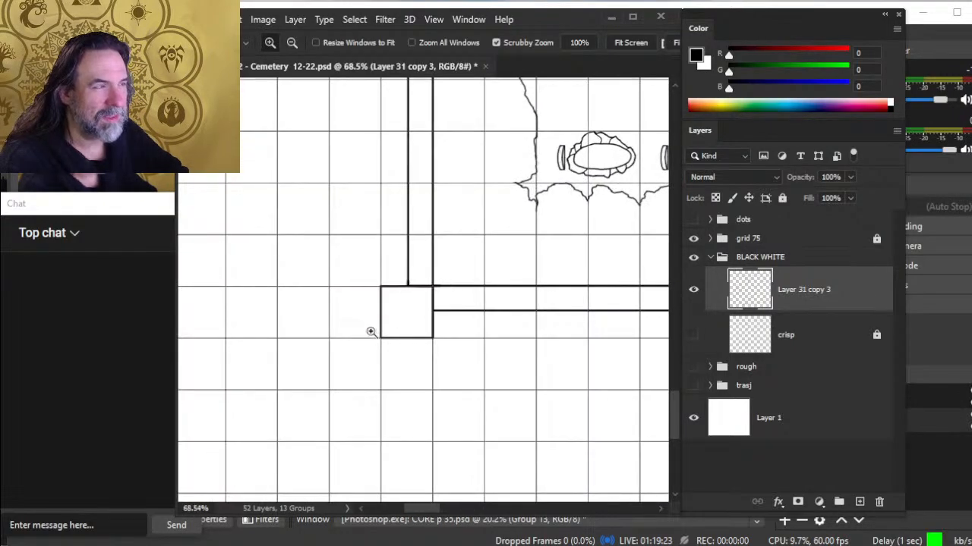
key("e")
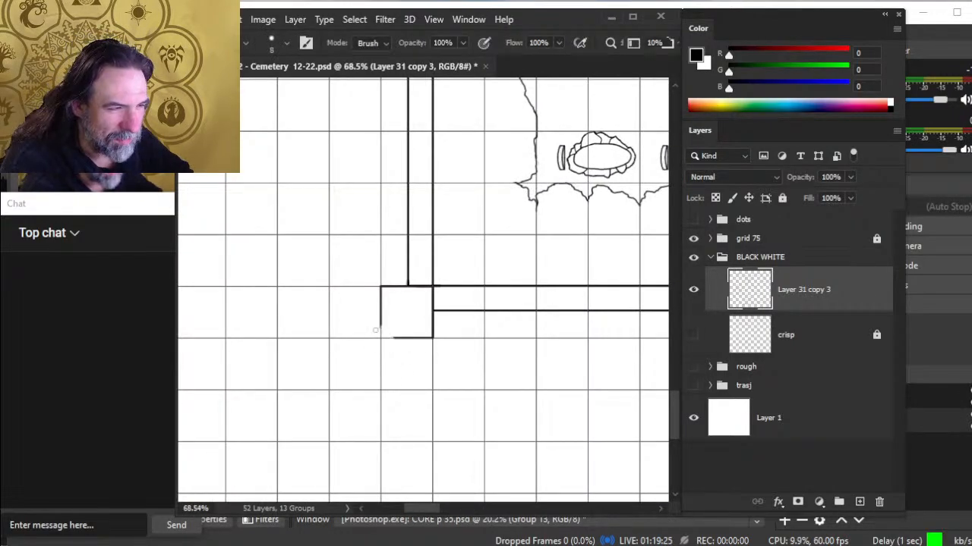
key("b")
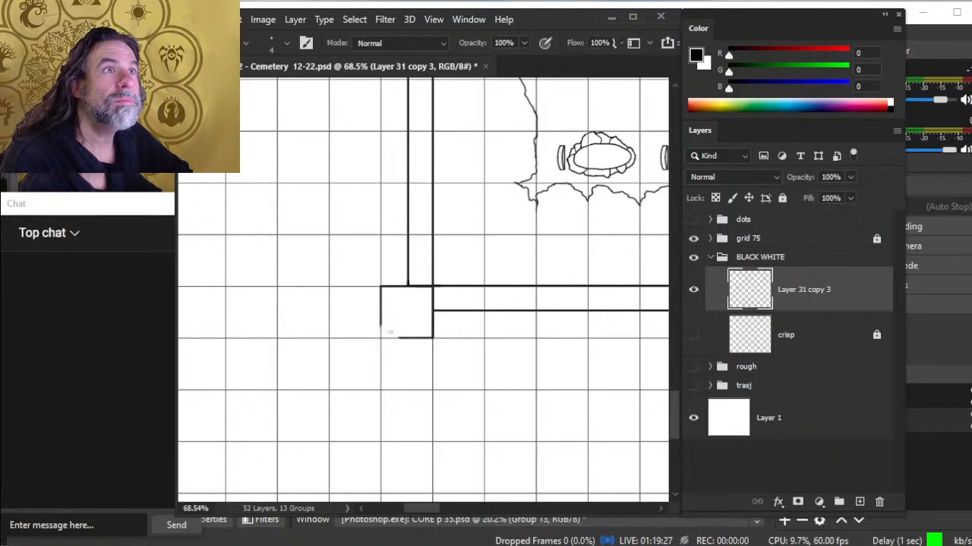
key("z")
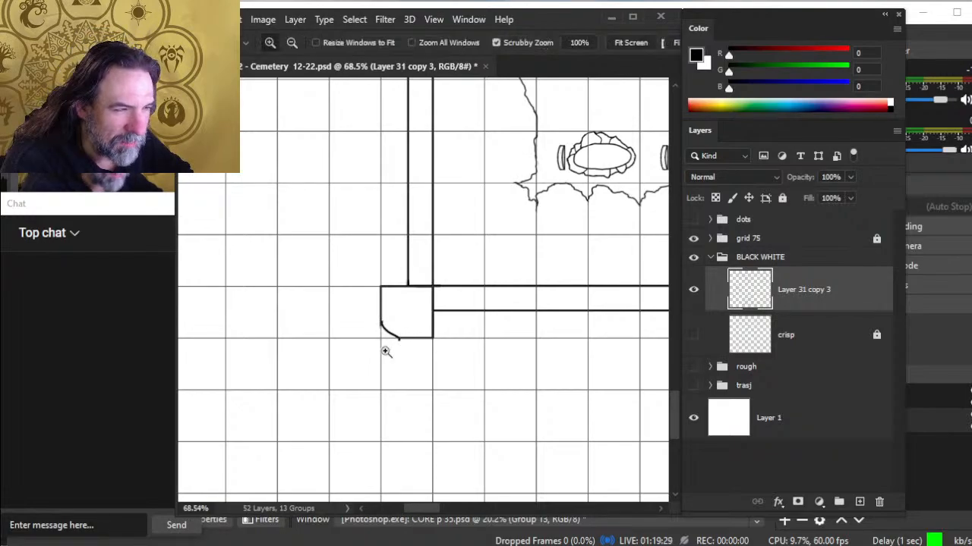
scroll(386, 334, "up", 2)
key("e")
left_click_drag(394, 313, 403, 330)
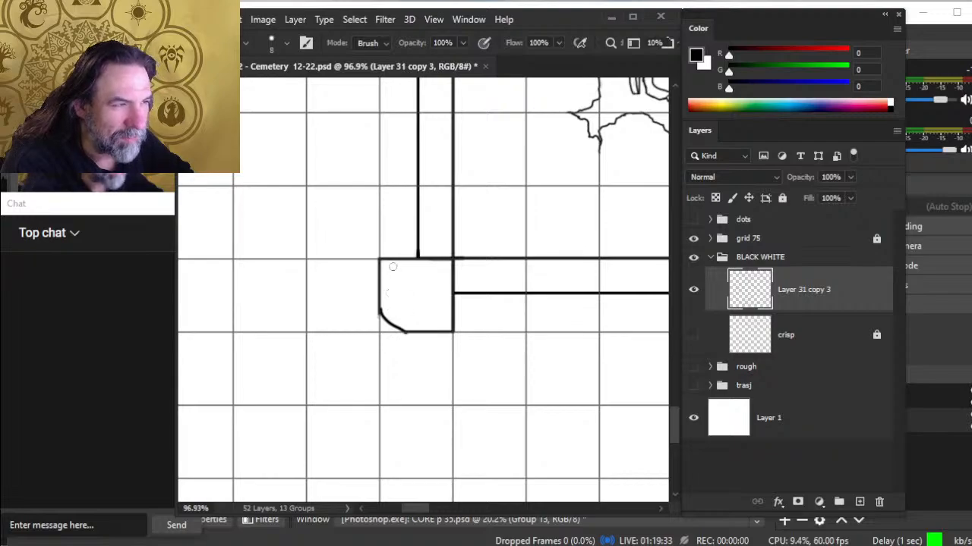
Erase the corner pillar's upper-left corner and ink a small jagged chipped edge across the gap
mouse_move(393, 267)
left_mouse_down()
mouse_move(379, 271)
mouse_move(391, 269)
left_mouse_up()
key("b")
key("e")
key("b")
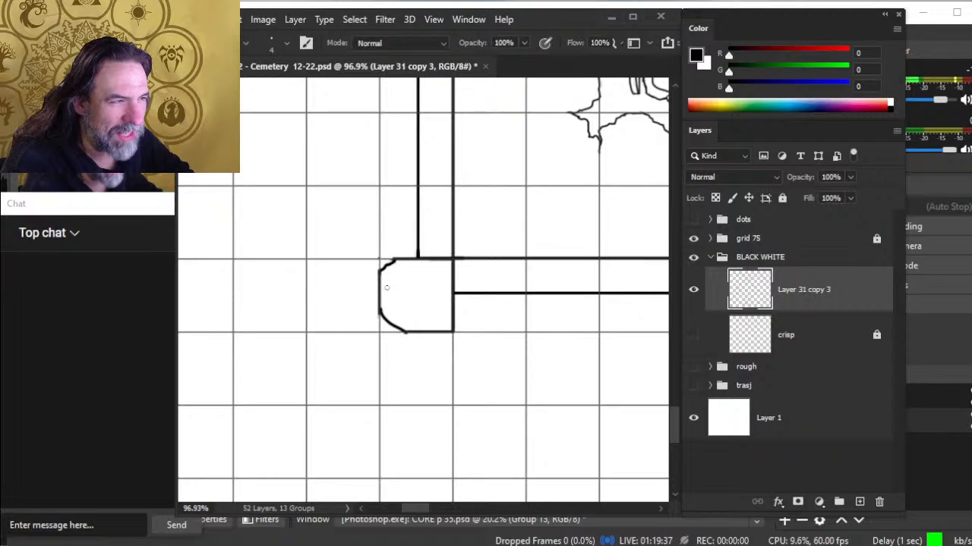
Erase the corner pillar's upper-right corner and ink a jagged chip where it meets the two wall sections
key("e")
left_click_drag(447, 353, 389, 367)
left_click_drag(384, 273, 395, 283)
key("b")
key("e")
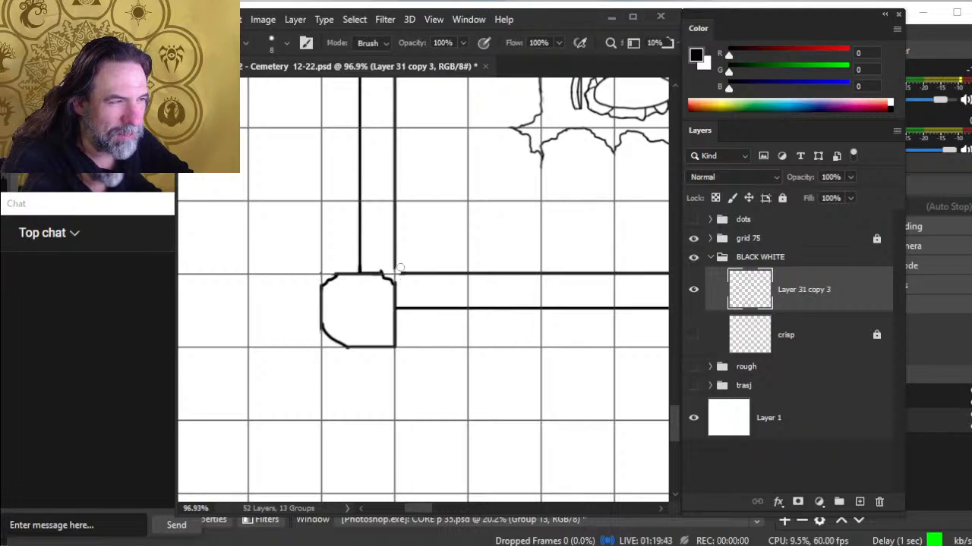
key("b")
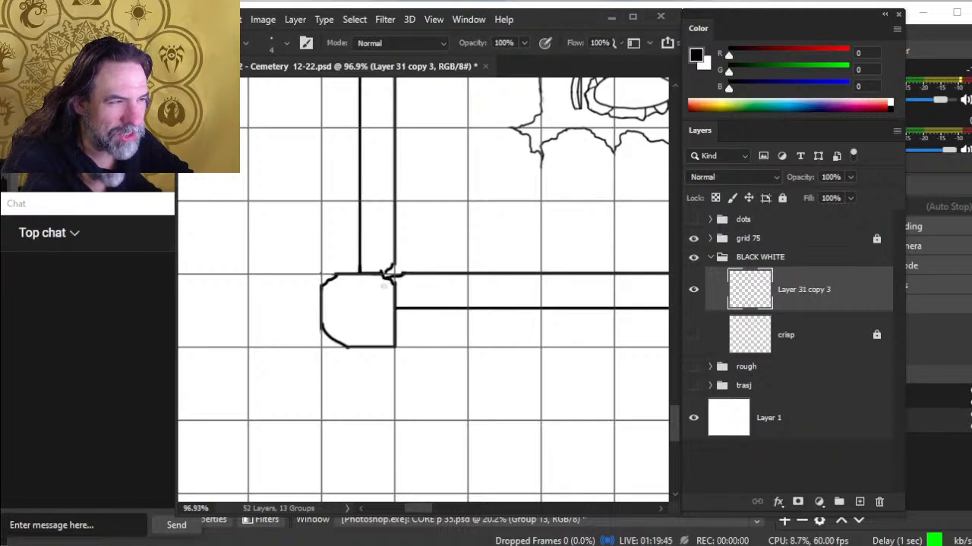
Rework the wall side of the upper-right chip with a slanted stroke at the inner wall corner, erasing the stray lines
key("e")
key("b")
key("e")
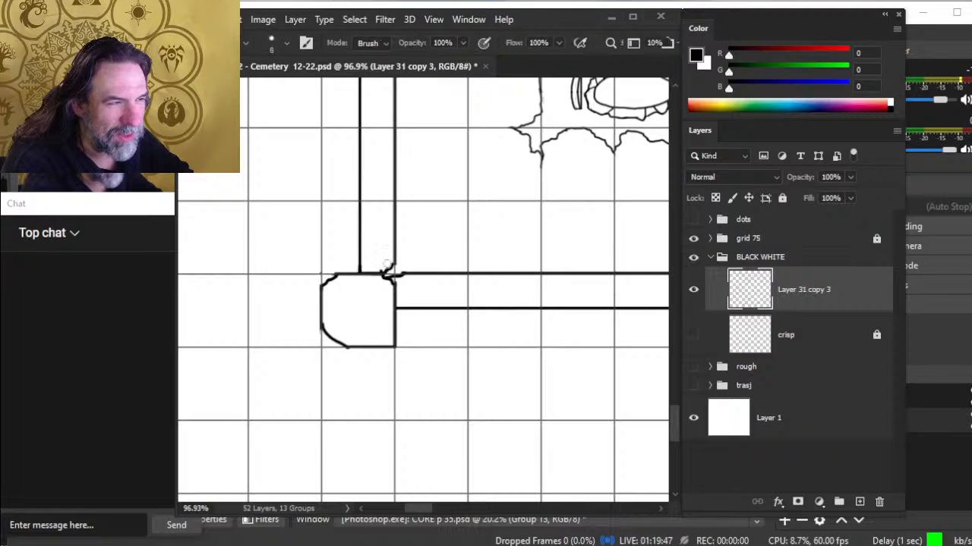
key("b")
key("e")
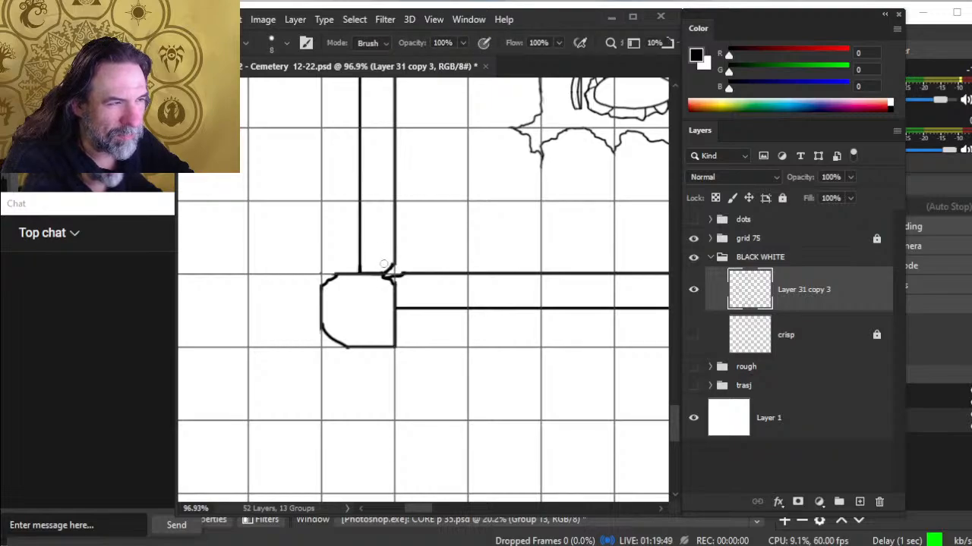
key("b")
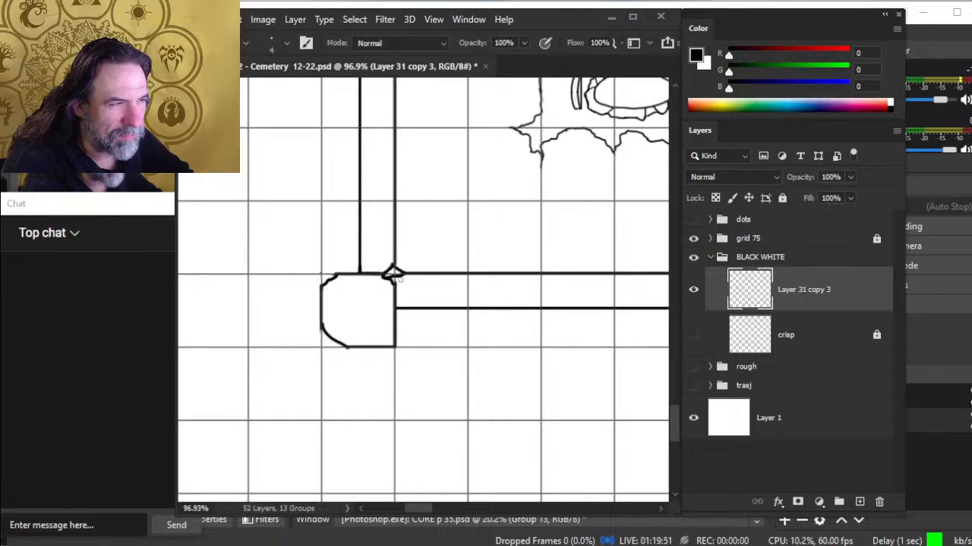
key("e")
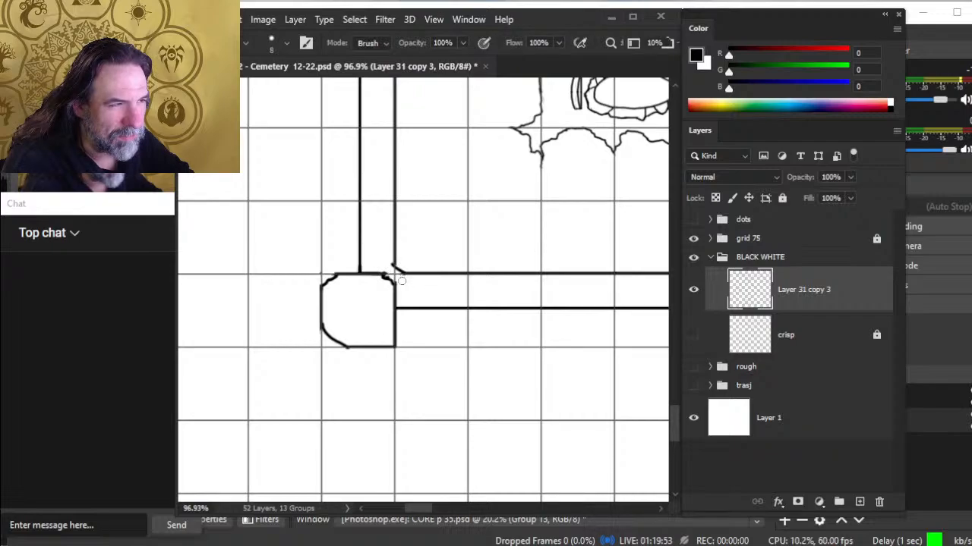
key("b")
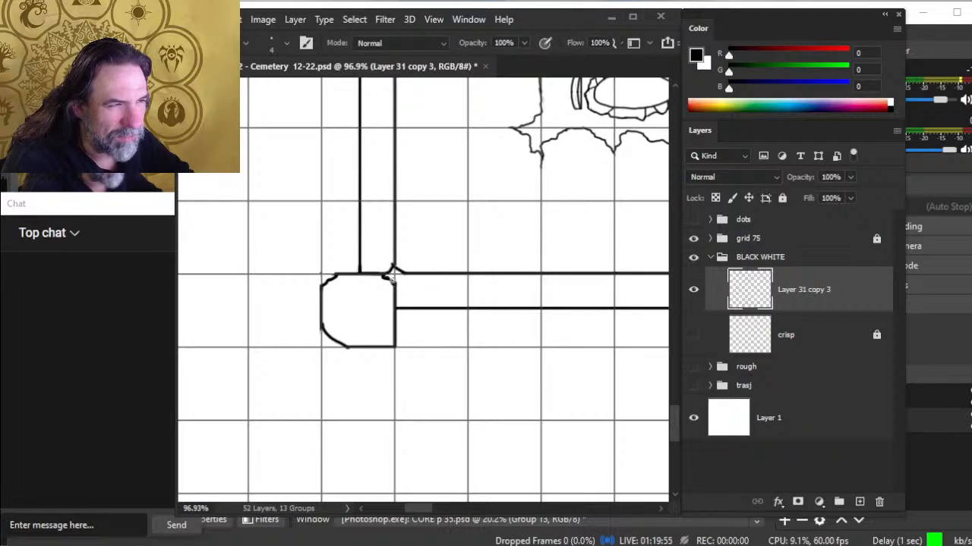
key("e")
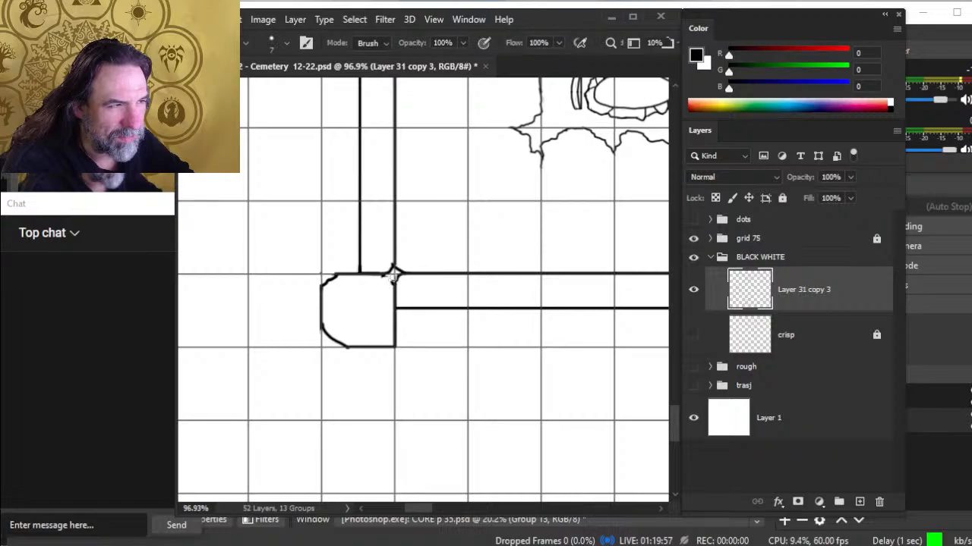
key("b")
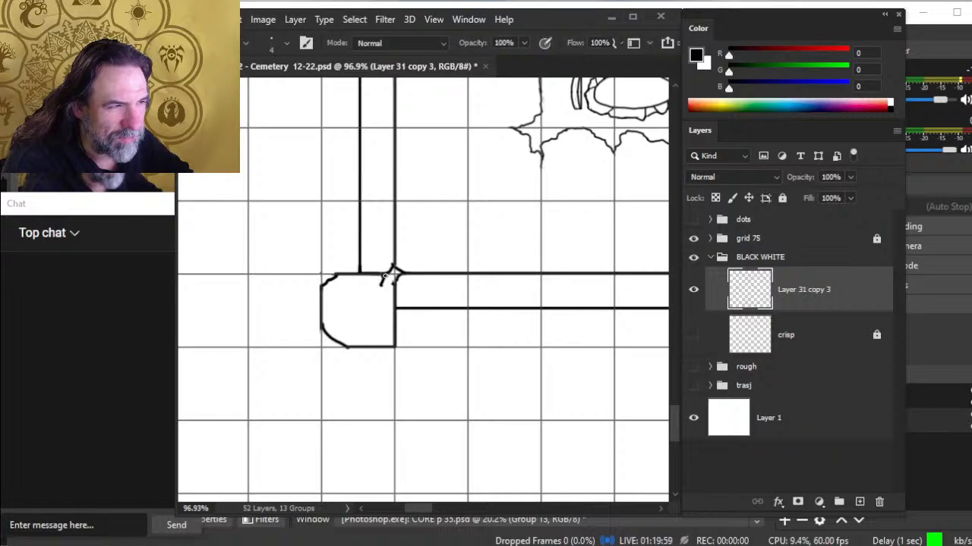
key("ctrl+z")
key("ctrl+z")
key("ctrl+z")
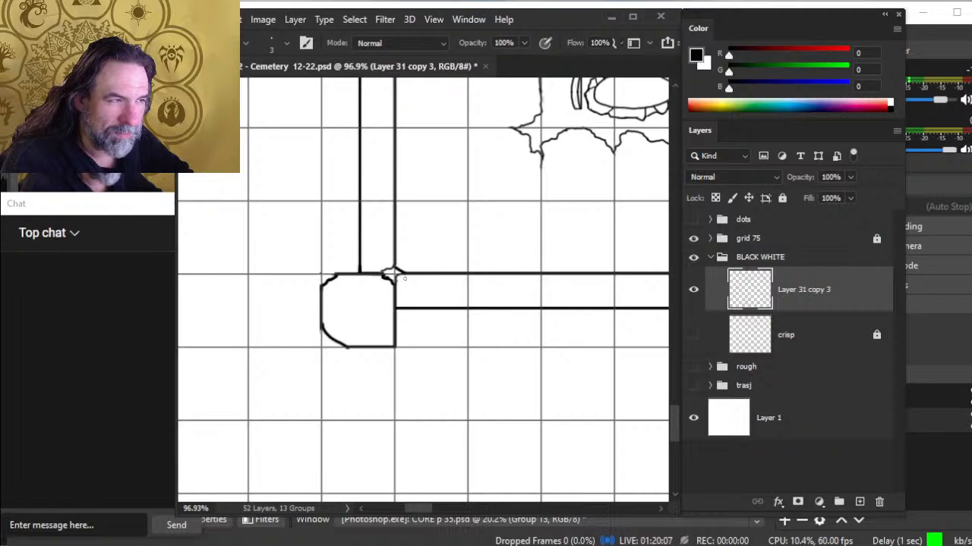
Redraw the upper-right chip with a 3 px brush as a small jagged break across pillar and wall, erasing the old pillar-side lines
key("e")
key("b")
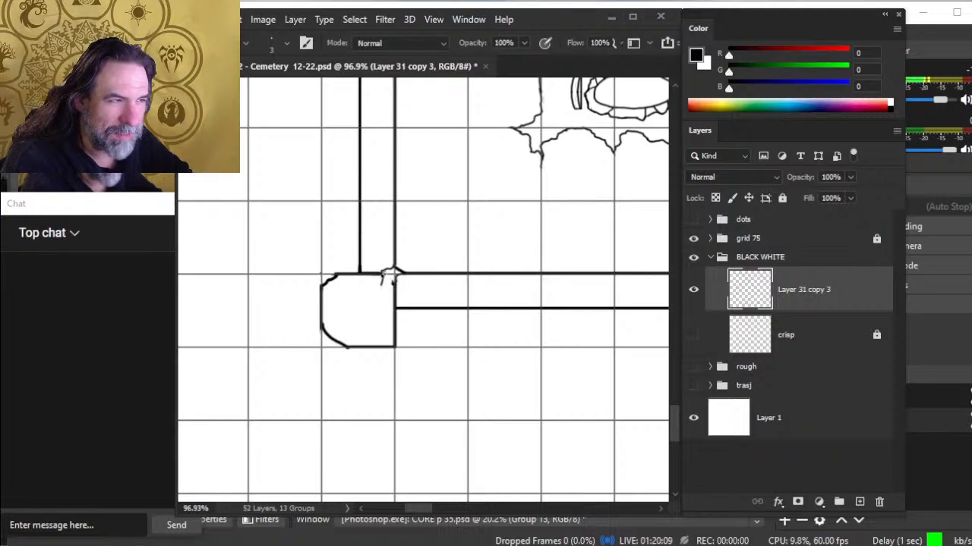
key("e")
key("b")
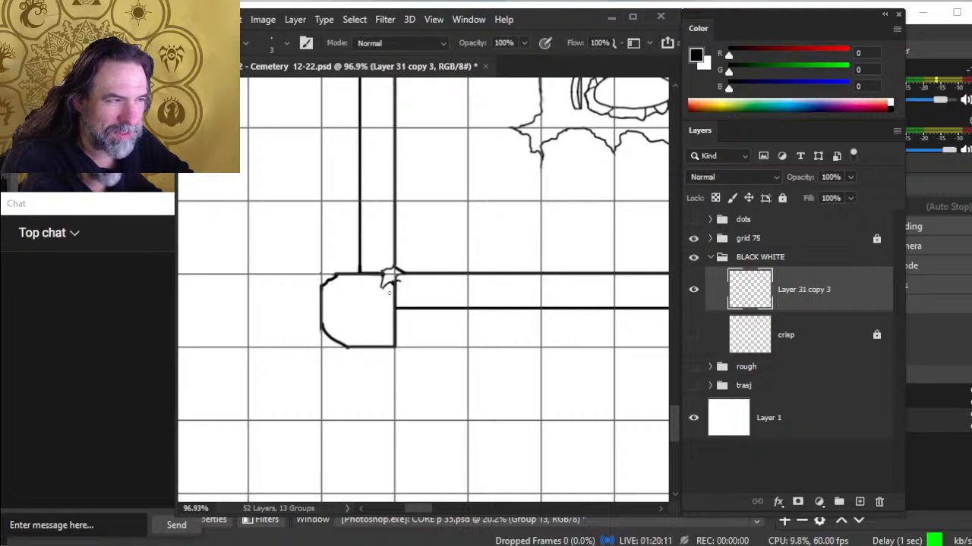
key("e")
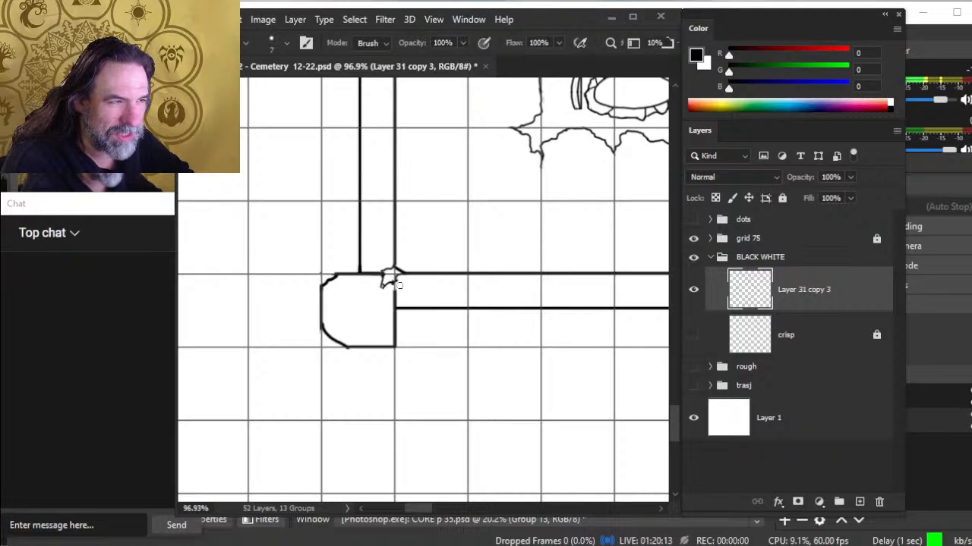
key("b")
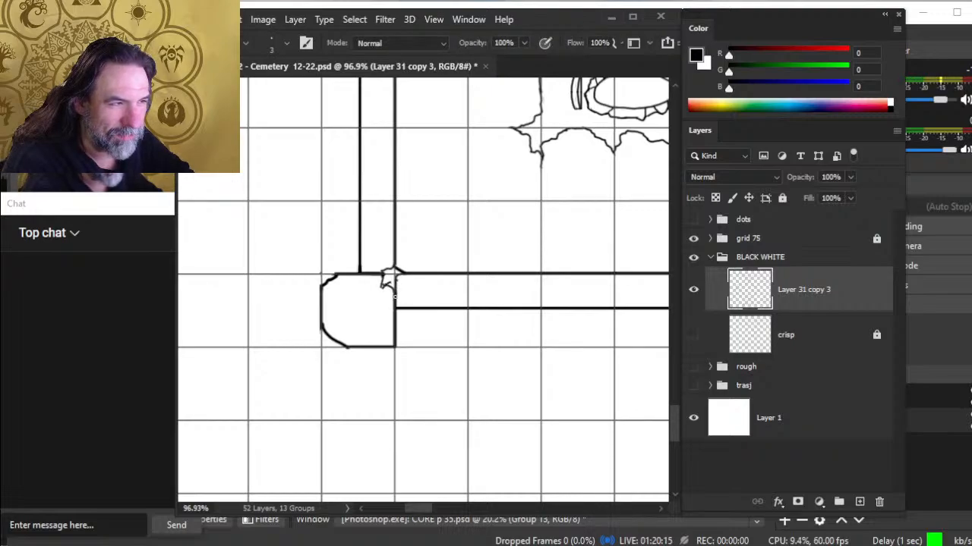
Erase the corner pillar's lower-right corner and ink a worn edge across the gap with a 4 px brush
key("e")
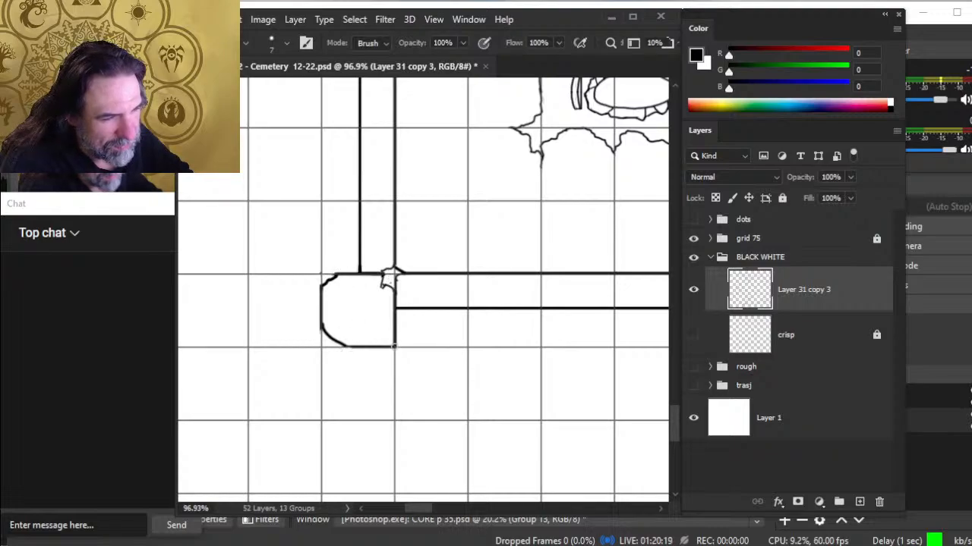
left_click_drag(394, 347, 395, 346)
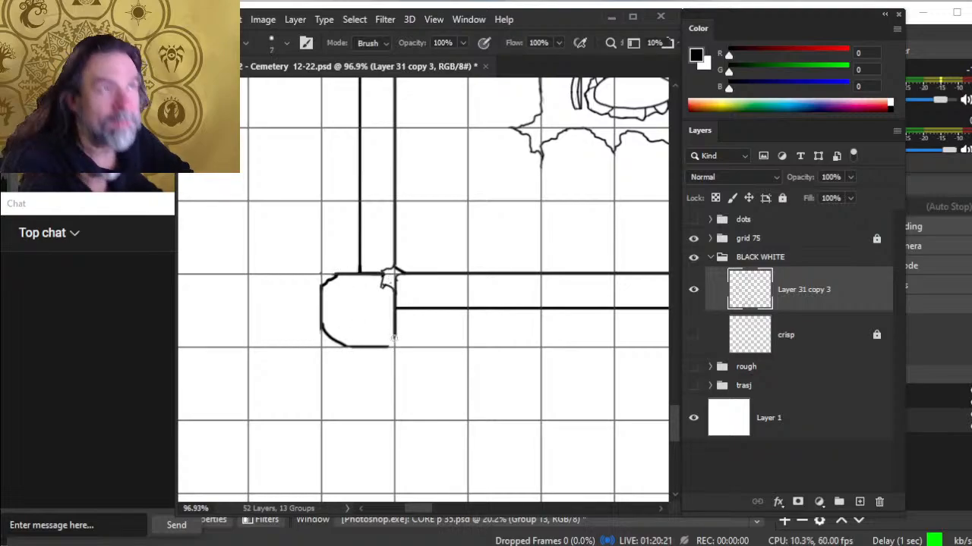
key("b")
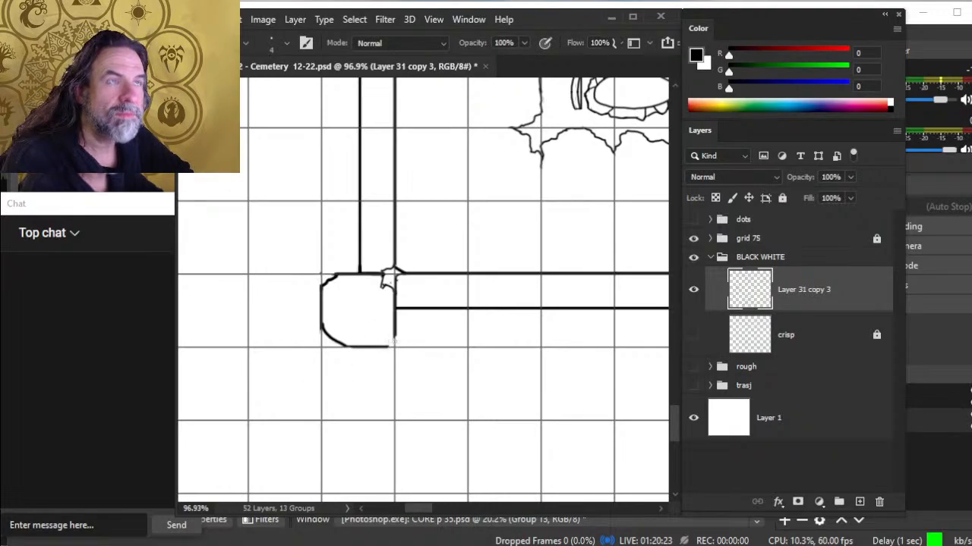
mouse_move(389, 342)
left_mouse_down()
mouse_move(393, 335)
mouse_move(388, 346)
mouse_move(373, 341)
left_mouse_up()
key("e")
key("b")
Chip the next pillar along the lower wall, inking a jagged lower-left corner and a small notch low on its right side
key("z")
left_click_drag(438, 346, 353, 352)
mouse_move(475, 335)
left_mouse_down()
mouse_move(415, 332)
mouse_move(459, 350)
mouse_move(443, 341)
mouse_move(507, 347)
left_mouse_up()
key("e")
key("b")
key("e")
key("b")
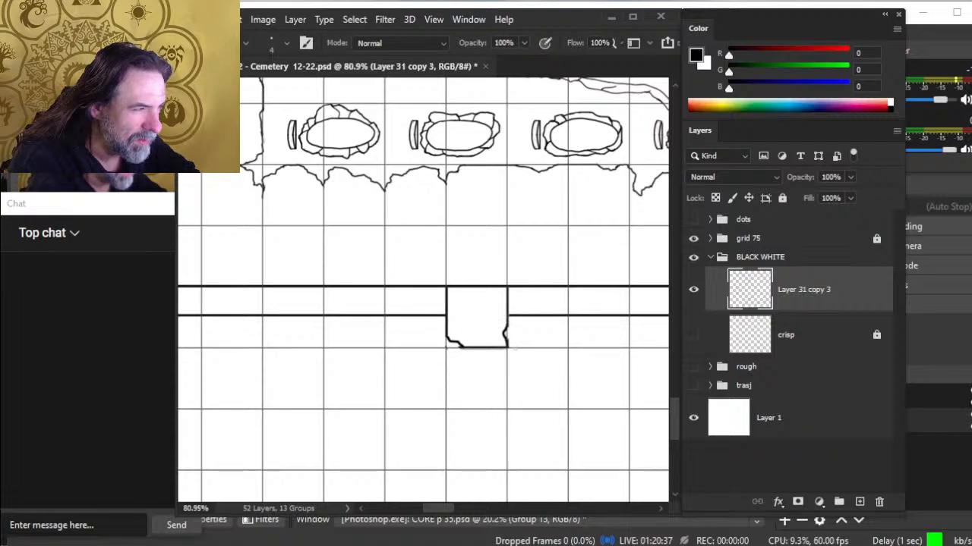
Erase the same pillar's upper-right corner and ink a jagged chip from its top edge across to the wall line
key("e")
mouse_move(513, 287)
left_mouse_down()
mouse_move(491, 287)
mouse_move(507, 301)
left_mouse_up()
key("b")
key("e")
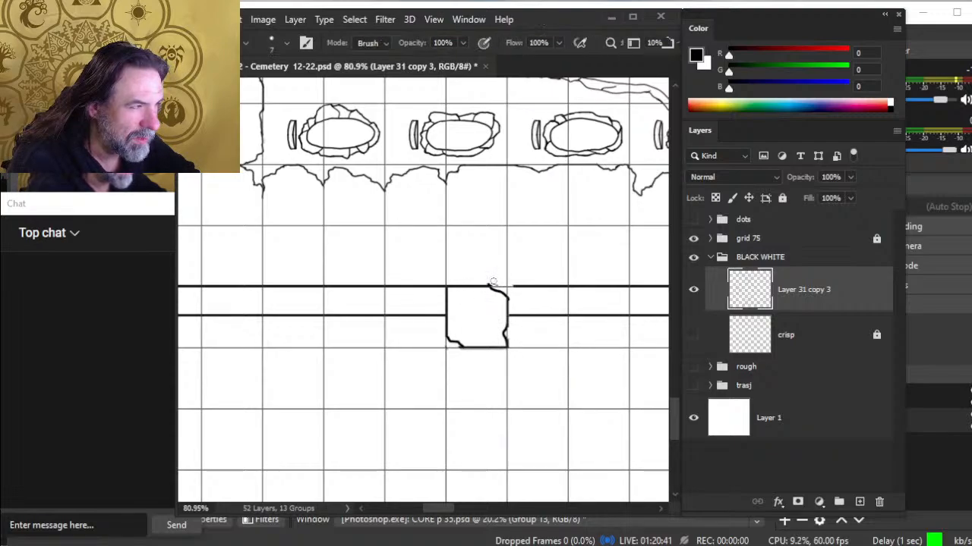
key("b")
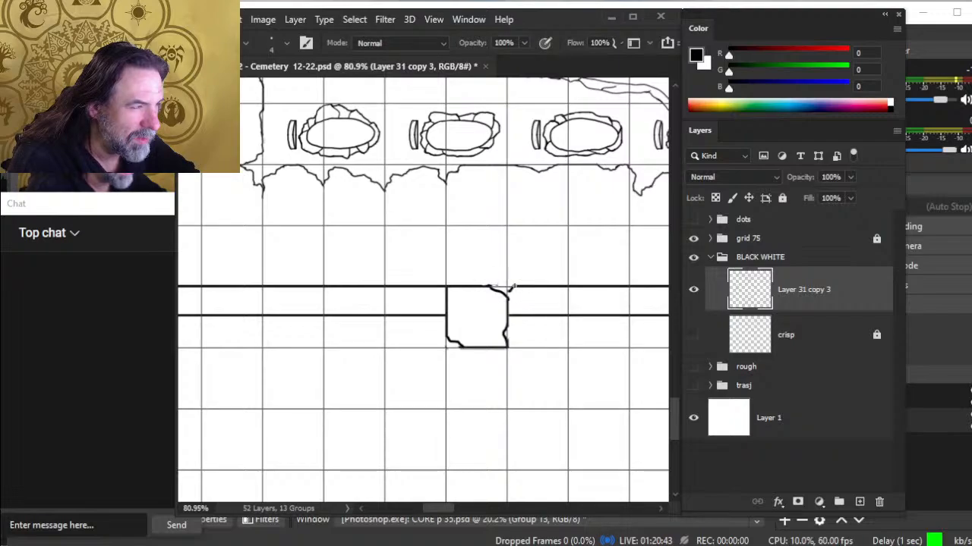
key("e")
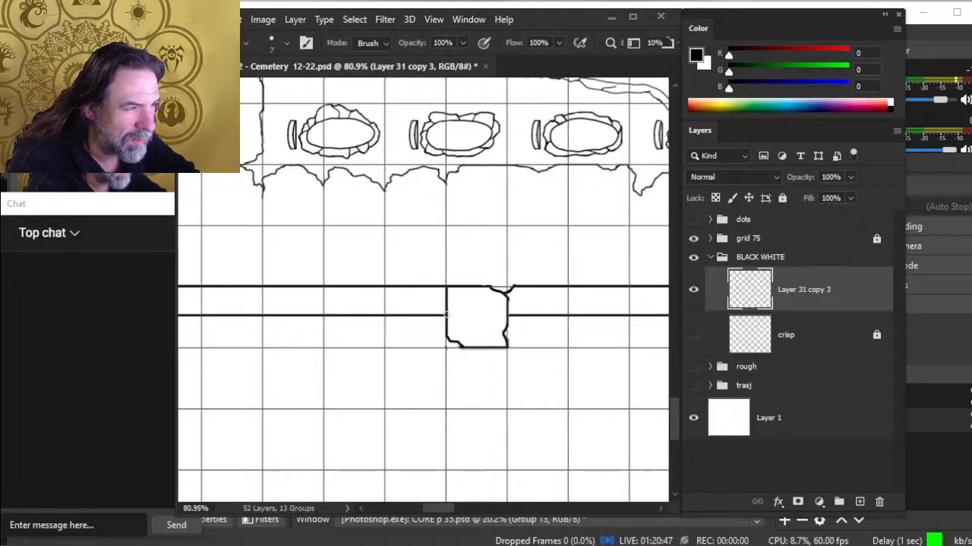
Erase the inner wall line's end at the broken pillar beside the rubble and ink an edge rising to the pillar's left side
left_click_drag(497, 330, 390, 328)
left_click_drag(479, 311, 441, 314)
left_click_drag(468, 324, 302, 337)
mouse_move(435, 338)
left_mouse_down()
mouse_move(482, 335)
mouse_move(407, 336)
left_mouse_up()
key("b")
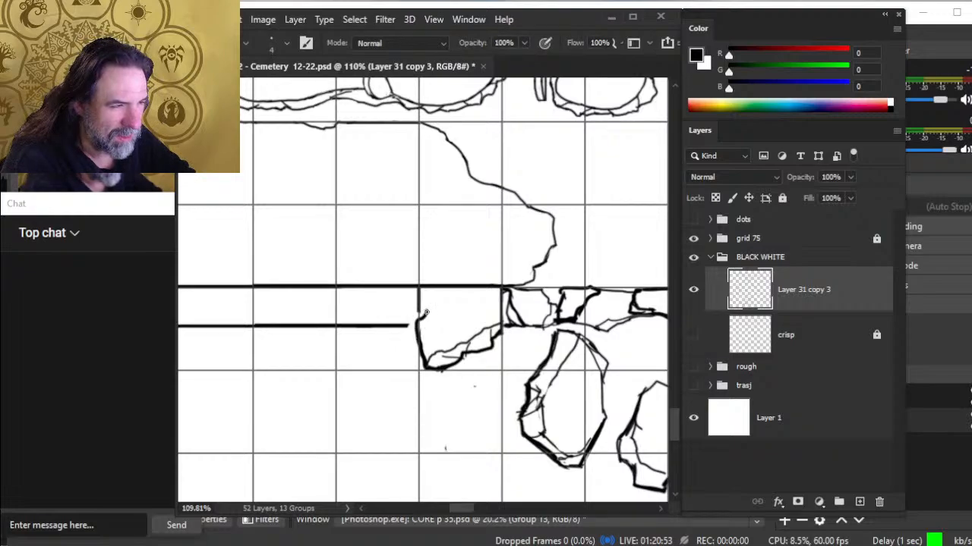
key("e")
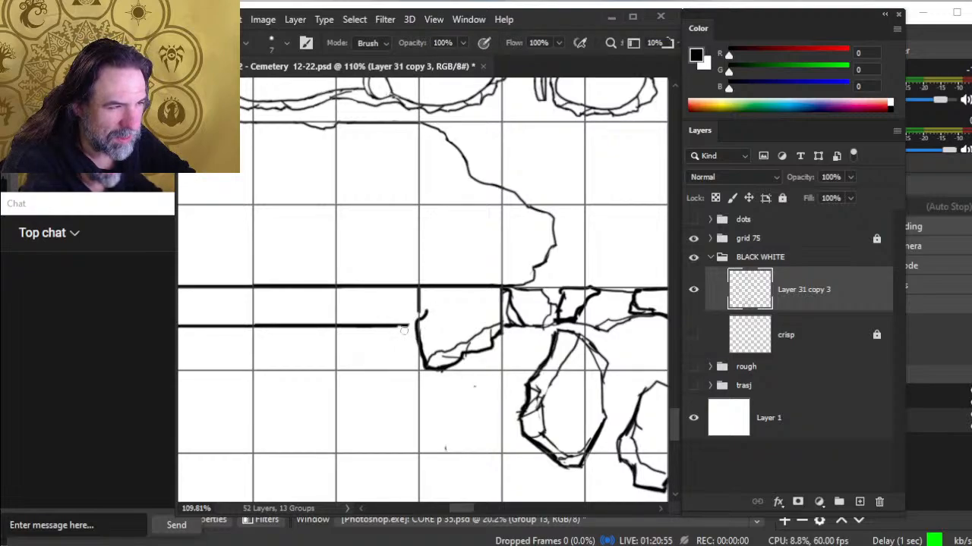
key("b")
mouse_move(407, 328)
left_mouse_down()
mouse_move(393, 327)
mouse_move(421, 315)
left_mouse_up()
Ink a small notch into the broken pillar's left edge above the wall joint with a 3 px brush, erasing stray ink
key("e")
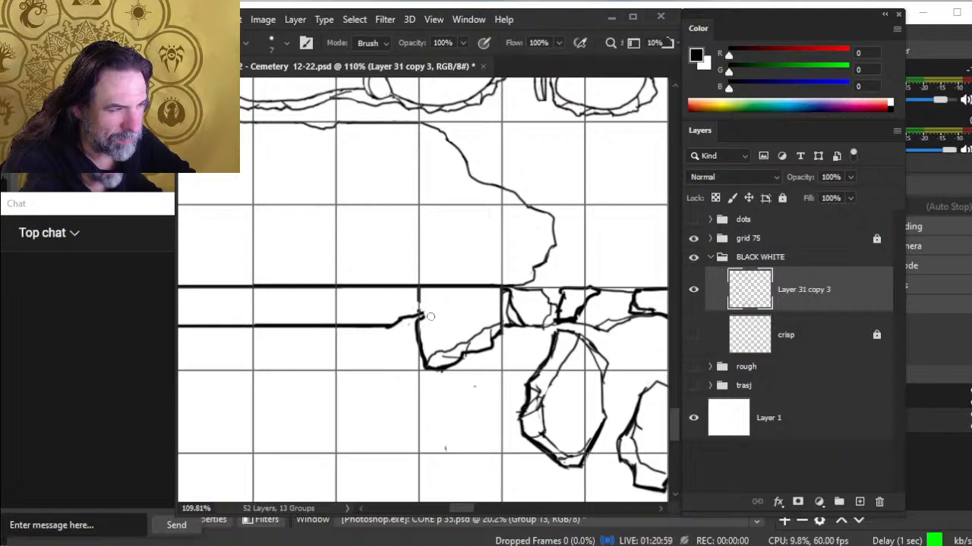
key("b")
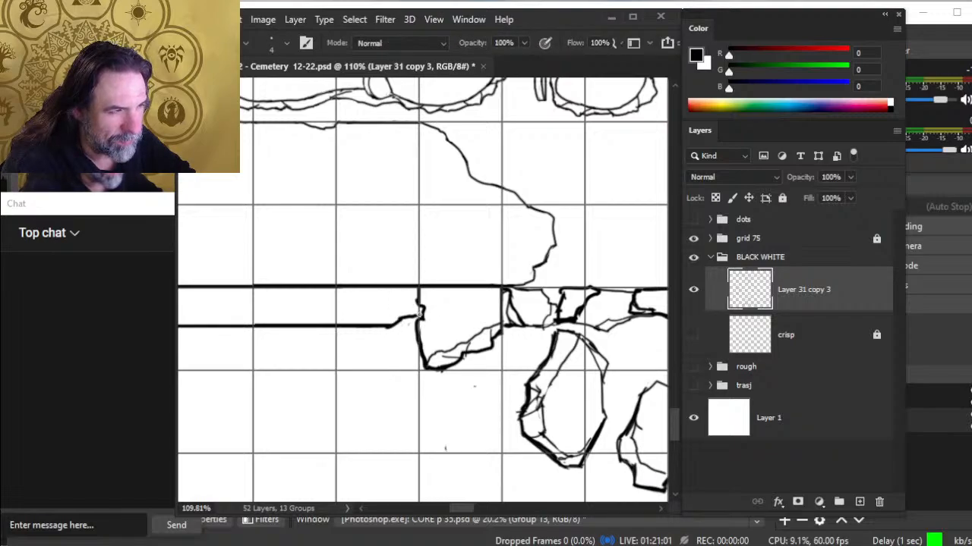
key("e")
key("b")
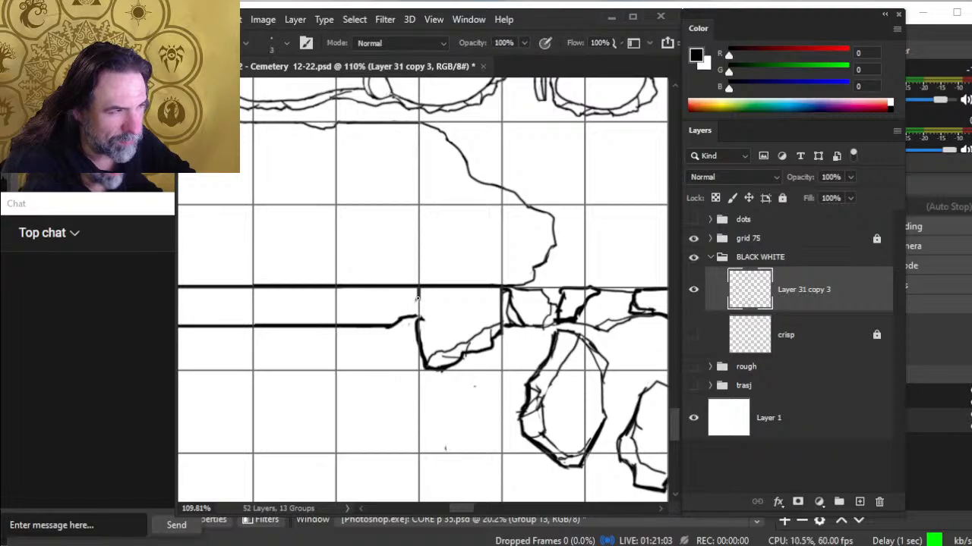
key("e")
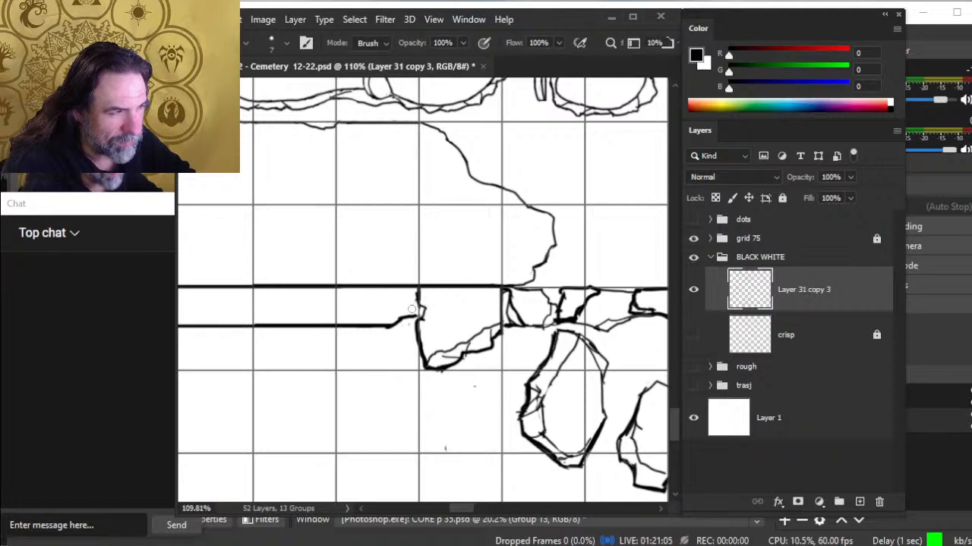
key("b")
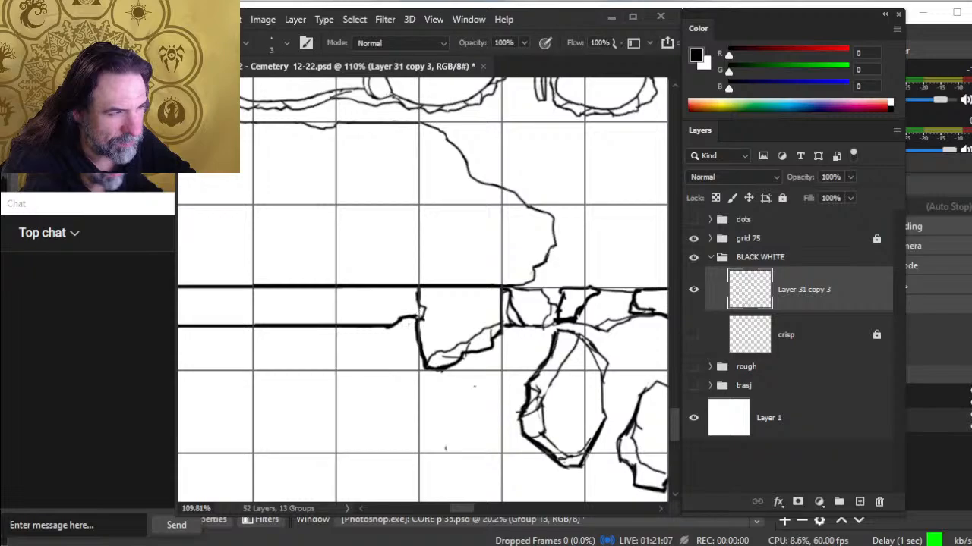
key("e")
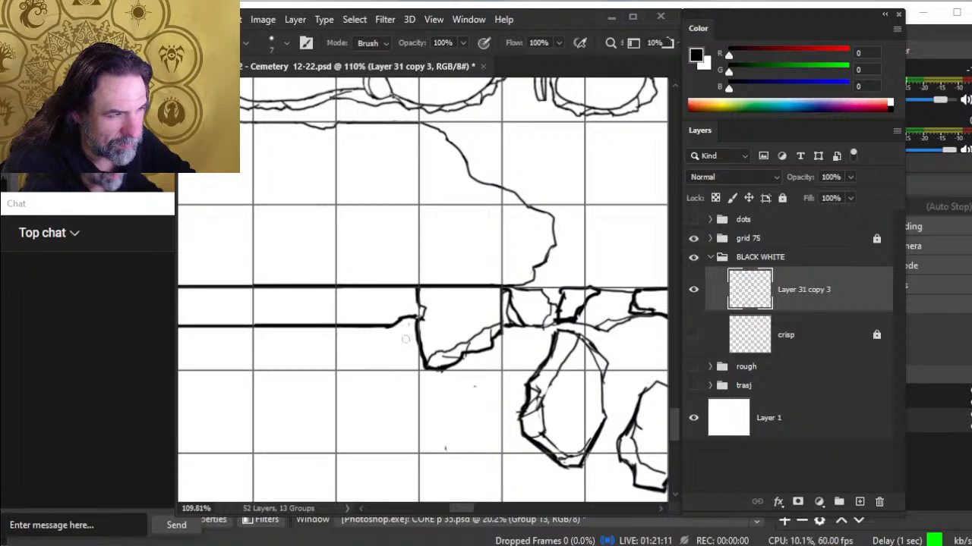
Erase the lower-left corner of the intact pillar east of the rubble and ink a rounded, worn edge across the gap
key("z")
left_click_drag(457, 345, 411, 347)
mouse_move(551, 325)
left_mouse_down()
mouse_move(407, 334)
mouse_move(325, 309)
left_mouse_up()
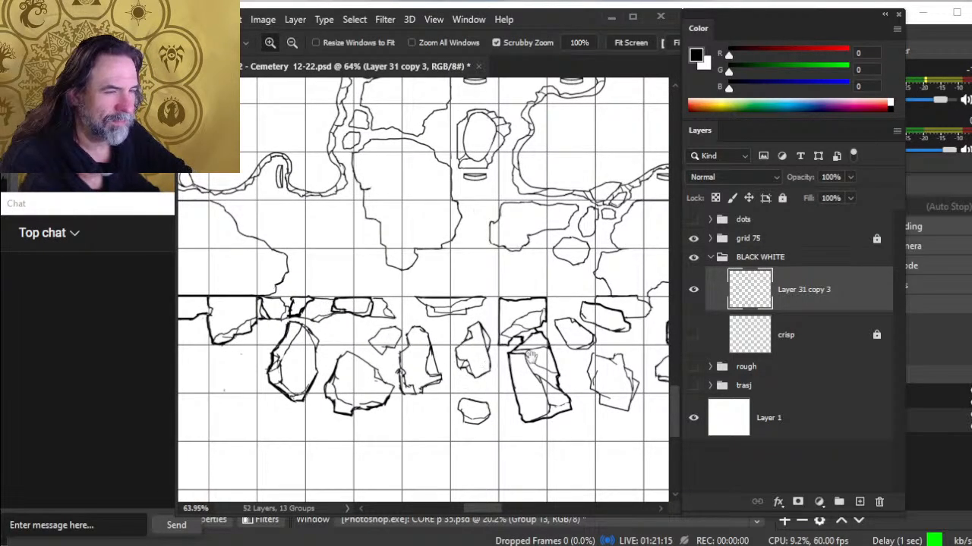
left_click_drag(533, 357, 265, 364)
mouse_move(537, 362)
left_mouse_down()
mouse_move(262, 343)
mouse_move(254, 347)
mouse_move(302, 377)
mouse_move(254, 384)
left_mouse_up()
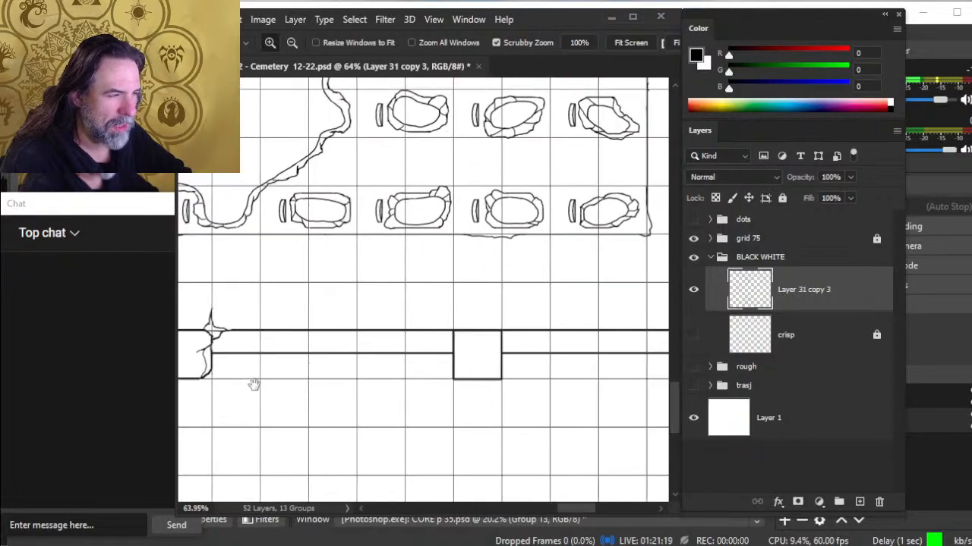
key("b")
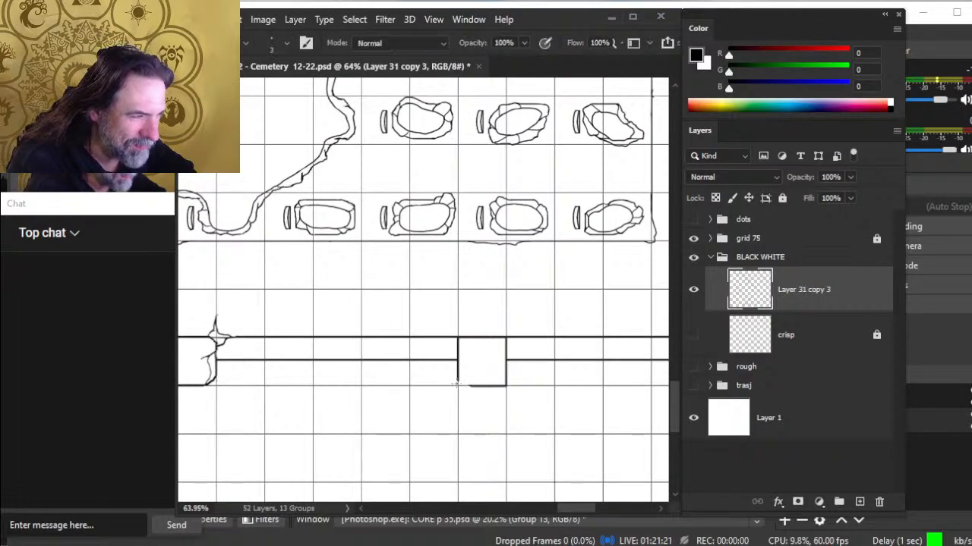
mouse_move(462, 387)
left_mouse_down()
mouse_move(489, 388)
mouse_move(461, 383)
left_mouse_up()
key("e")
key("b")
Erase the middle of this pillar's top edge and ink a shallow jagged dip with a 4 px brush
key("e")
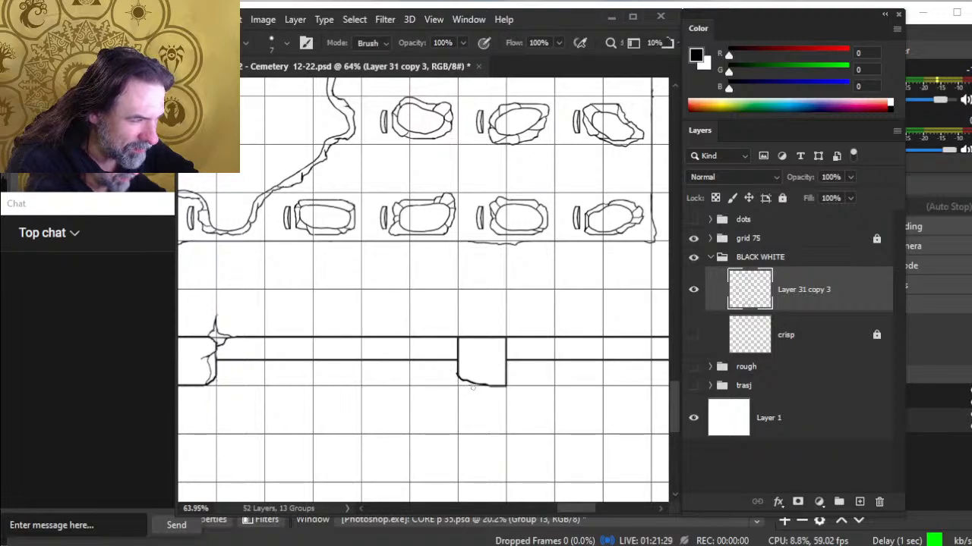
left_click_drag(494, 337, 466, 337)
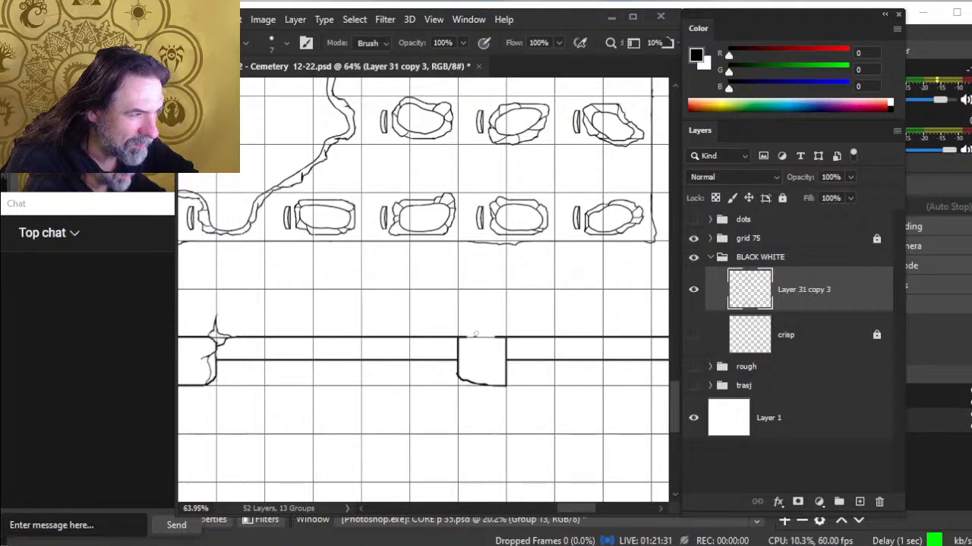
key("b")
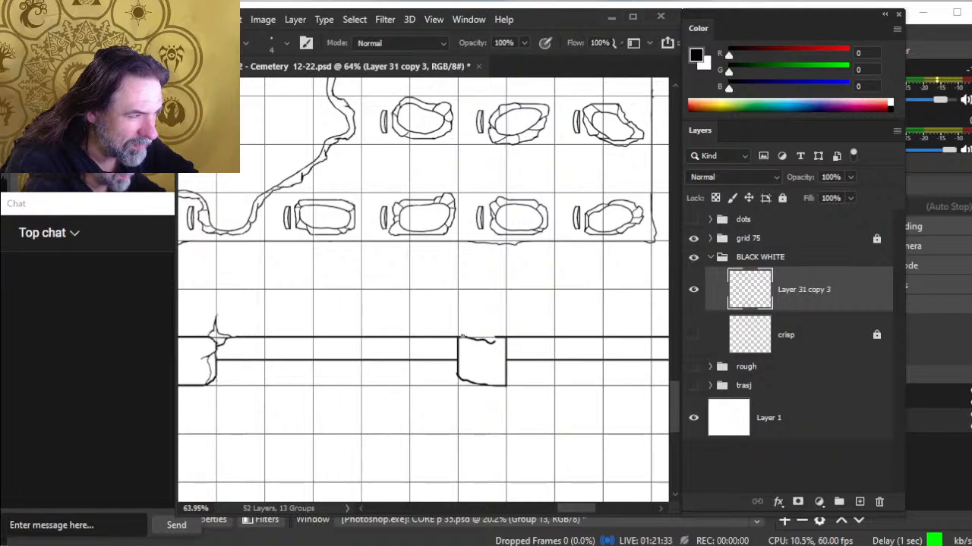
key("e")
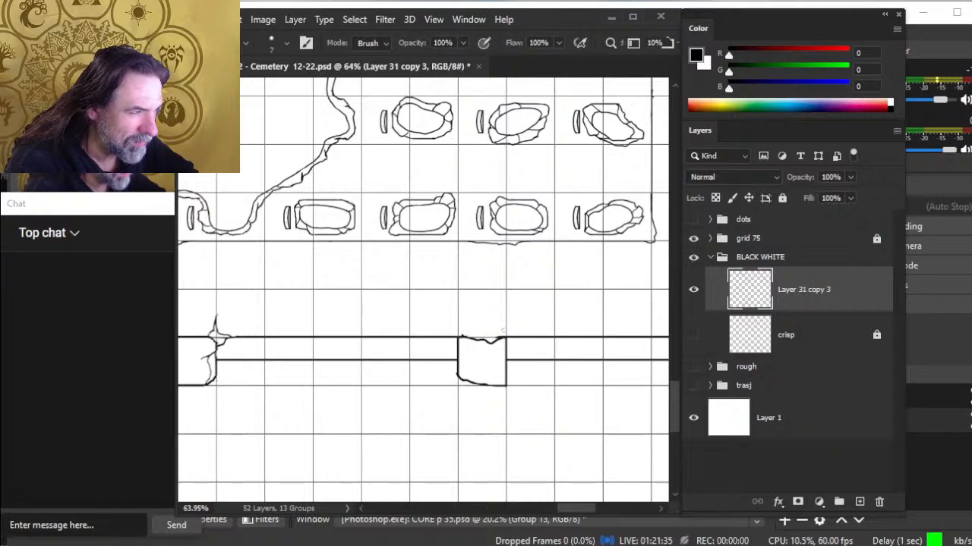
key("b")
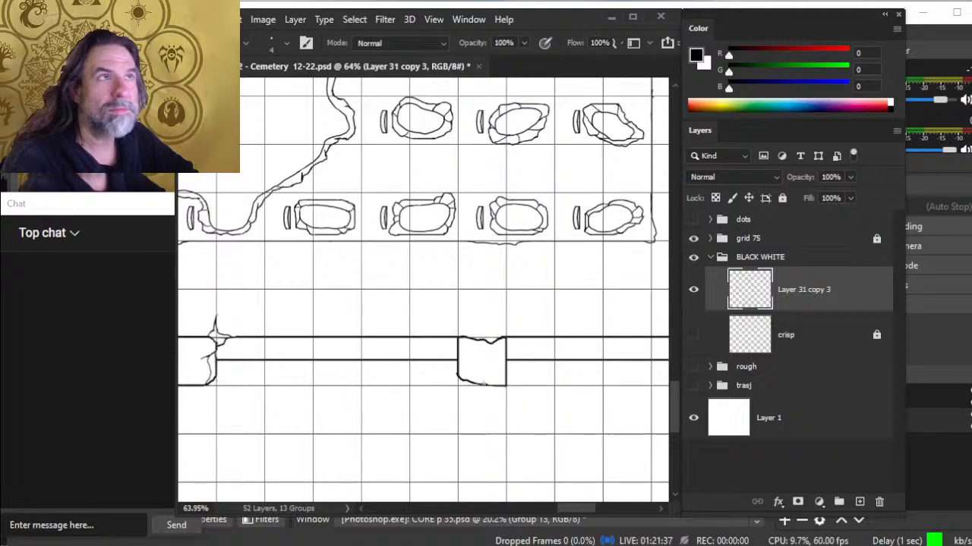
Erase the pillar's upper-right corner and adjoining wall line, and ink a jagged chip spanning both pillar and wall
left_click_drag(498, 382, 458, 370)
key("e")
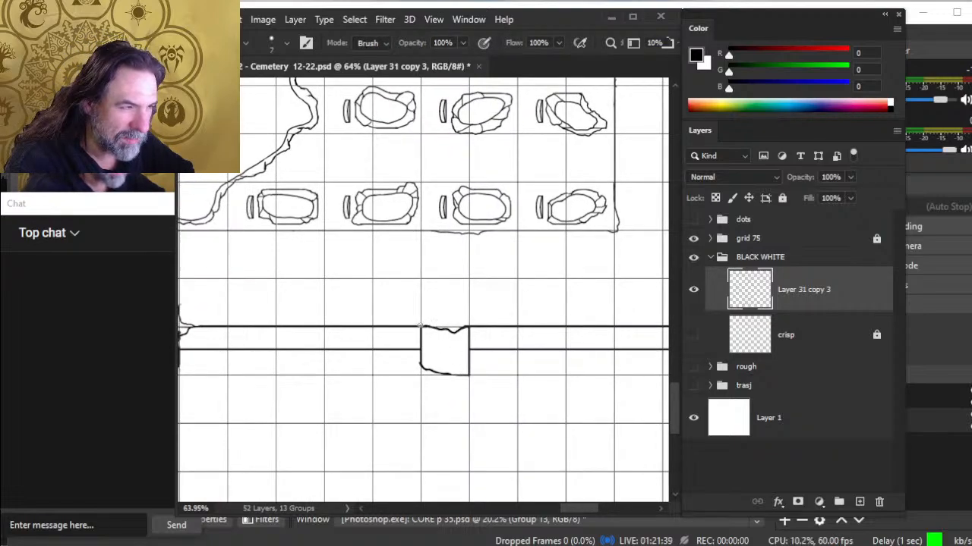
left_click_drag(469, 329, 459, 331)
key("b")
key("e")
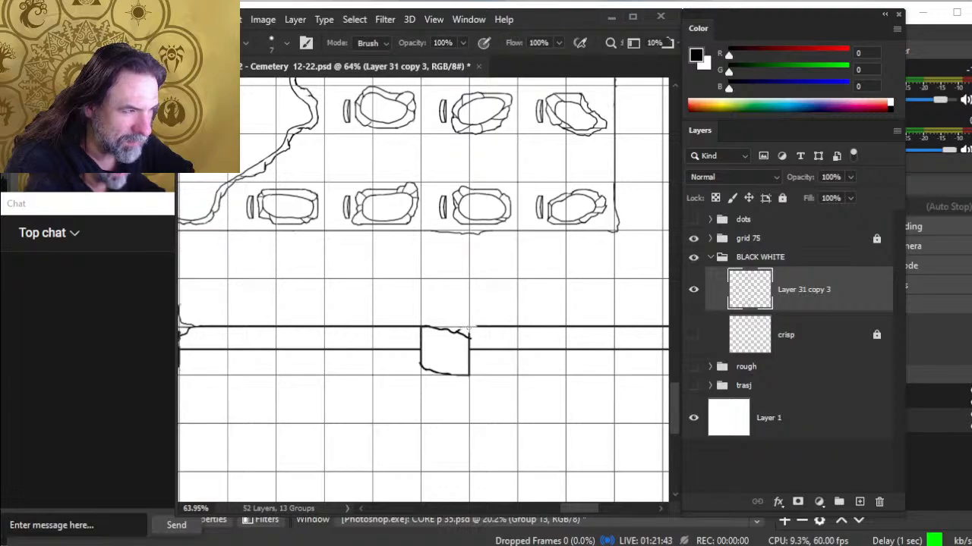
key("b")
key("e")
mouse_move(469, 334)
left_mouse_down()
mouse_move(469, 347)
mouse_move(484, 331)
left_mouse_up()
key("b")
key("e")
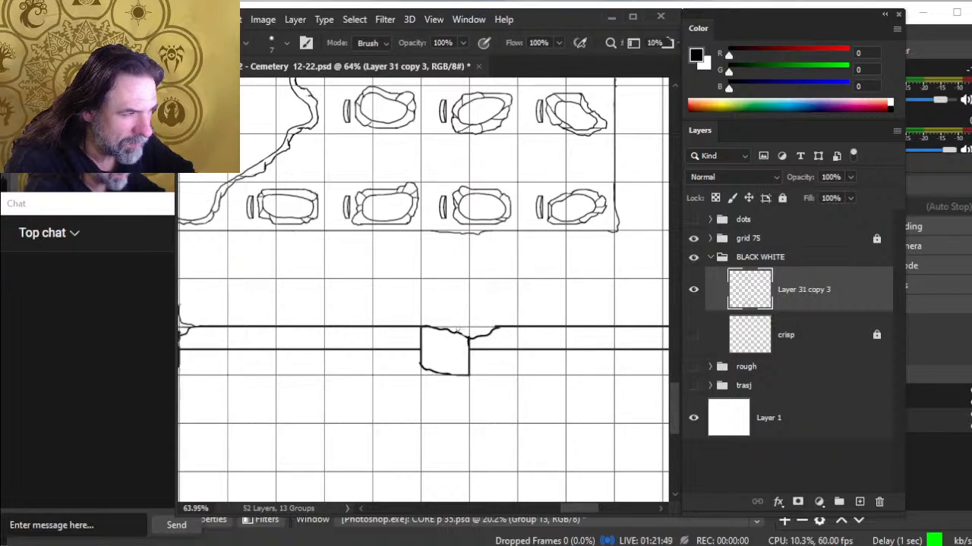
Roughen the pillar's chipped top edge with heavier uneven ink, trimming it with a 6 px eraser
key("b")
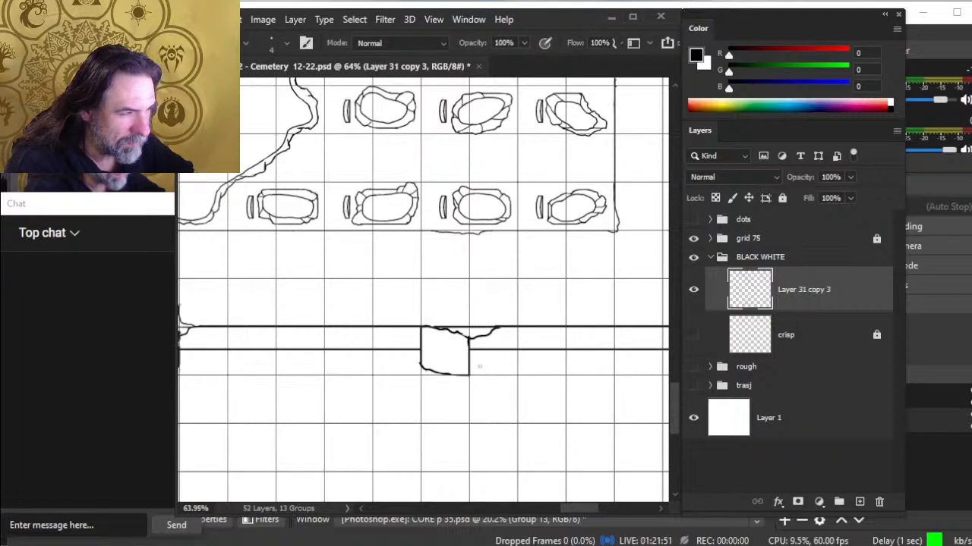
key("e")
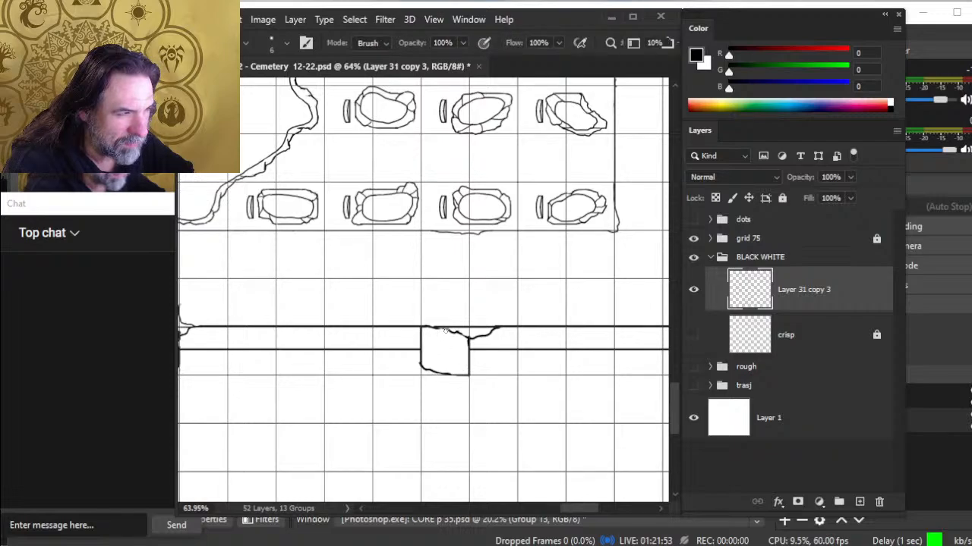
key("b")
key("e")
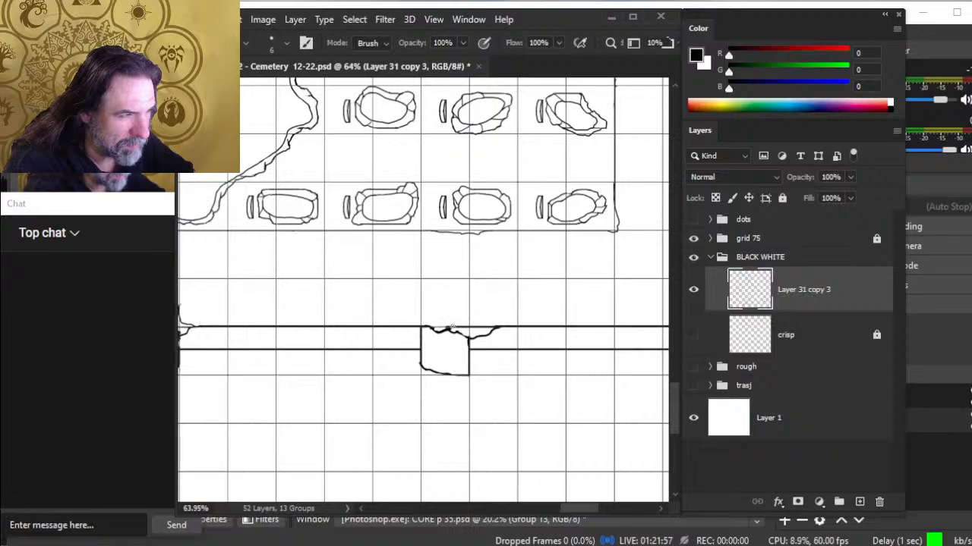
key("b")
key("e")
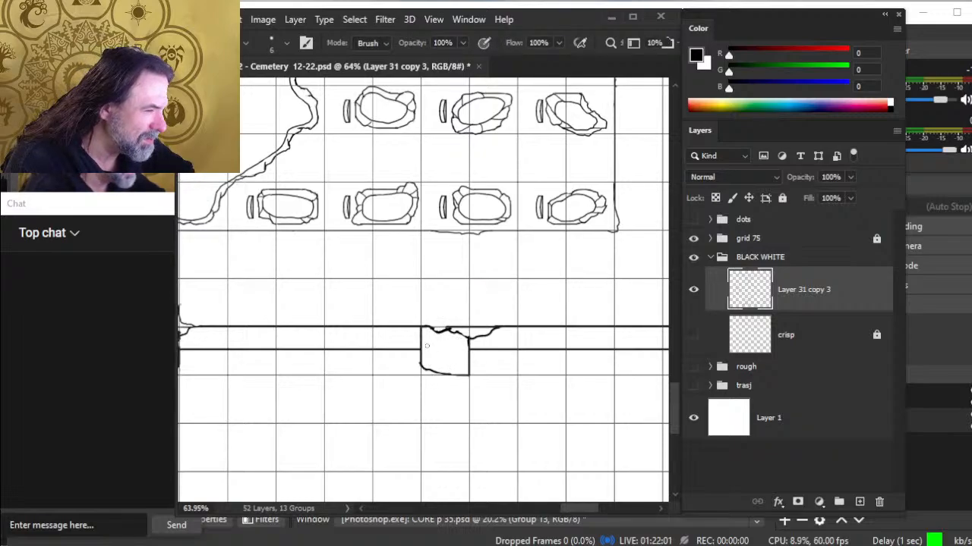
Clean up the pillar's lower-right corner by erasing the uneven ink and redrawing a straight bottom edge to the corner
key("b")
key("e")
mouse_move(468, 379)
left_mouse_down()
mouse_move(446, 379)
mouse_move(467, 379)
left_mouse_up()
key("b")
left_click(470, 375, "shift")
key("e")
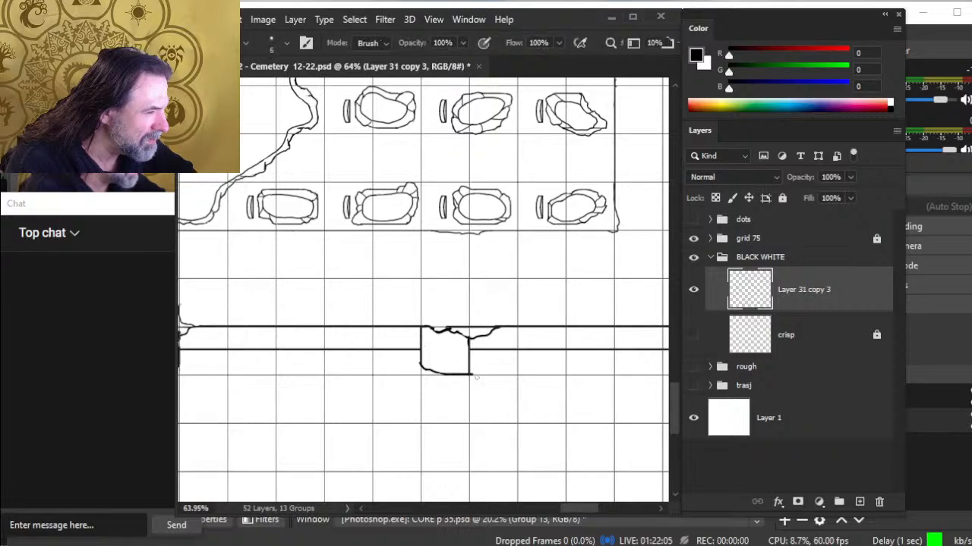
Ink the right end of the chip up to the wall's upper line, and trim the thick ink at the join with a 6 px eraser
left_click_drag(476, 391, 347, 380)
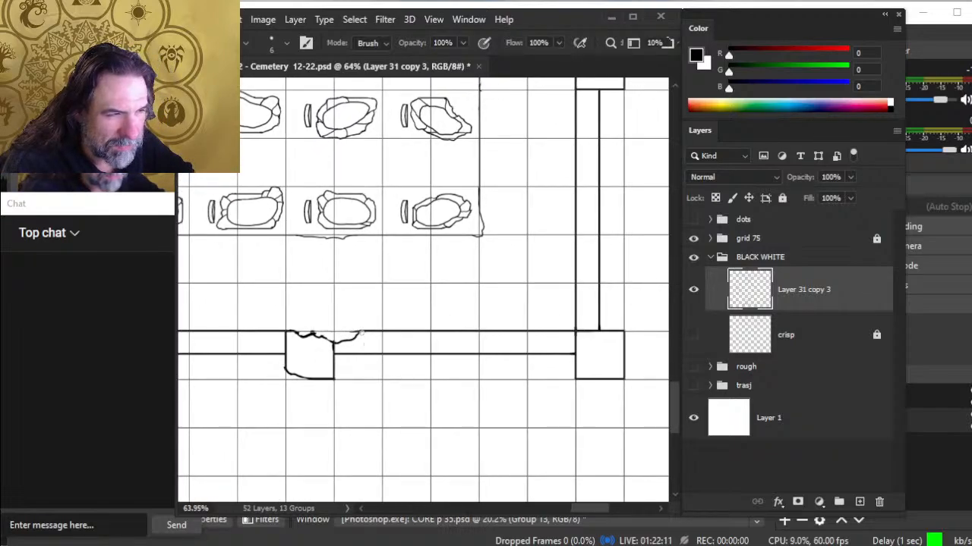
key("b")
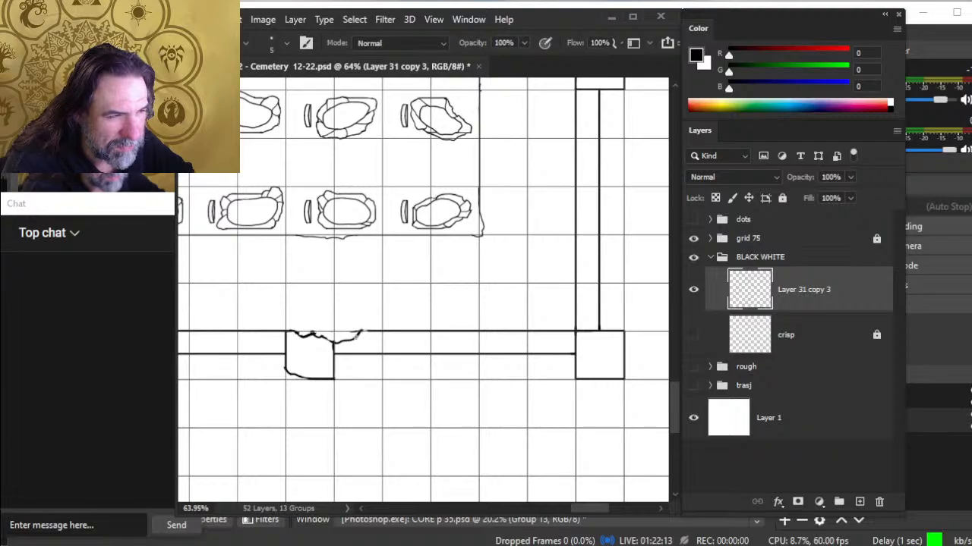
key("e")
key("b")
mouse_move(372, 332)
left_mouse_down()
mouse_move(354, 340)
mouse_move(395, 346)
left_mouse_up()
key("e")
key("ctrl+space")
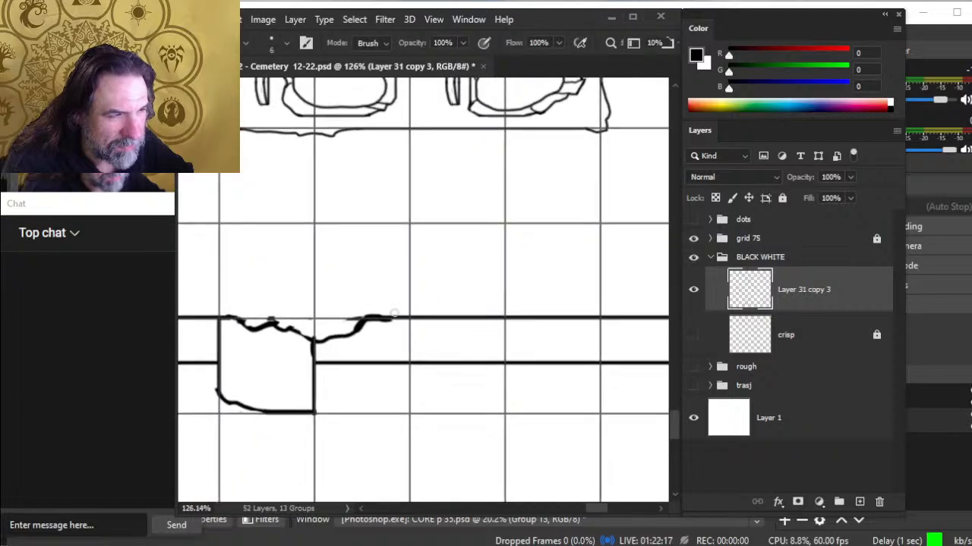
mouse_move(394, 313)
left_mouse_down()
mouse_move(355, 315)
mouse_move(394, 318)
left_mouse_up()
key("b")
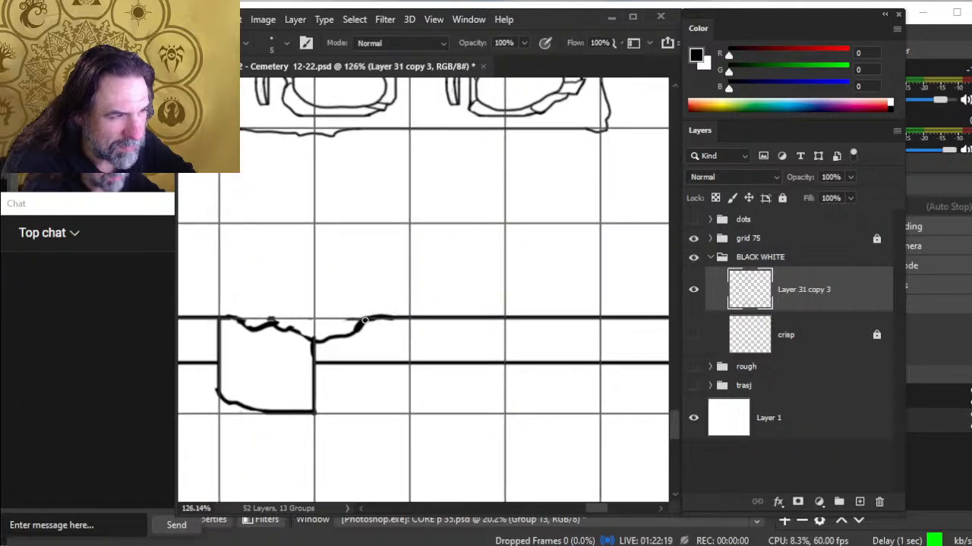
Erase the chip's right end and redraw it as a short squared notch meeting the wall's upper line, using a 4 px brush
key("e")
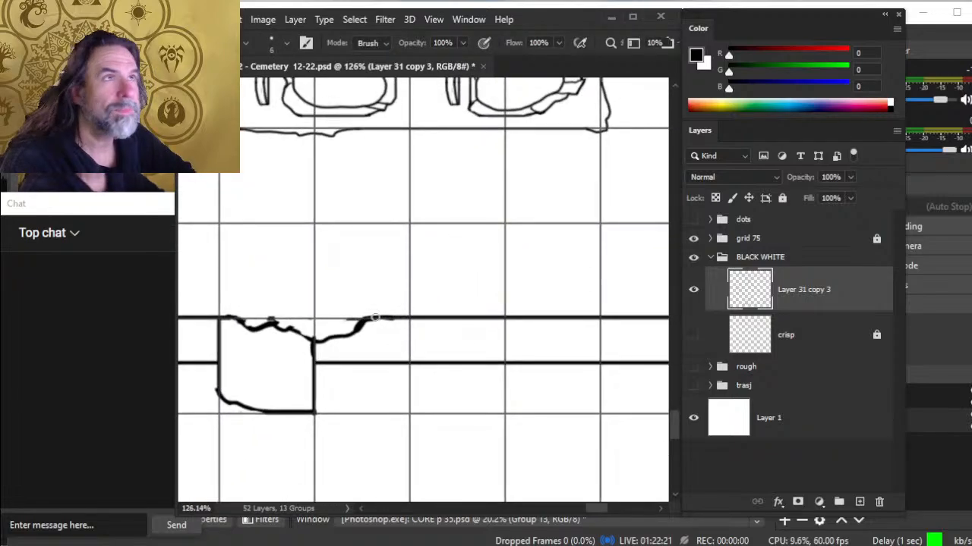
left_click_drag(406, 314, 351, 332)
key("b")
key("e")
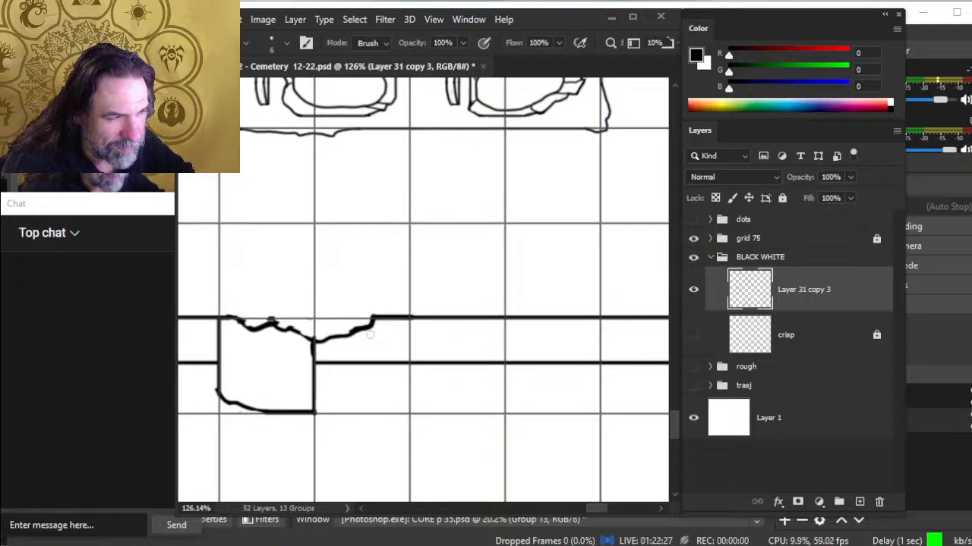
key("b")
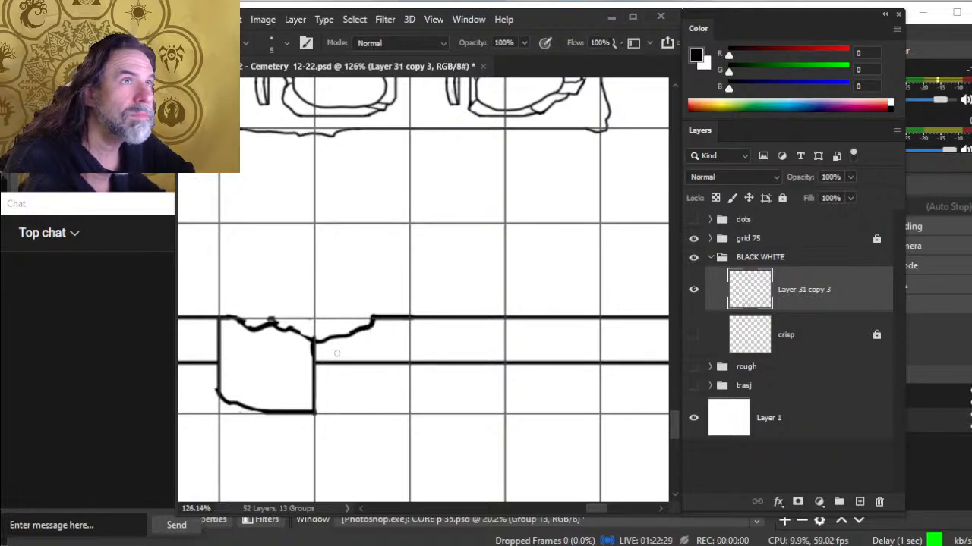
key("bracketleft")
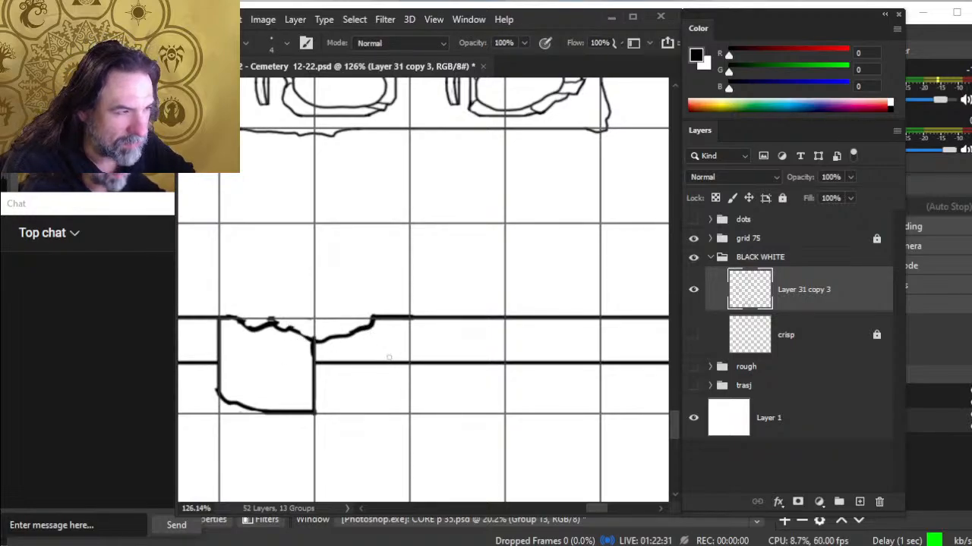
key("ctrl+z")
key("ctrl+z")
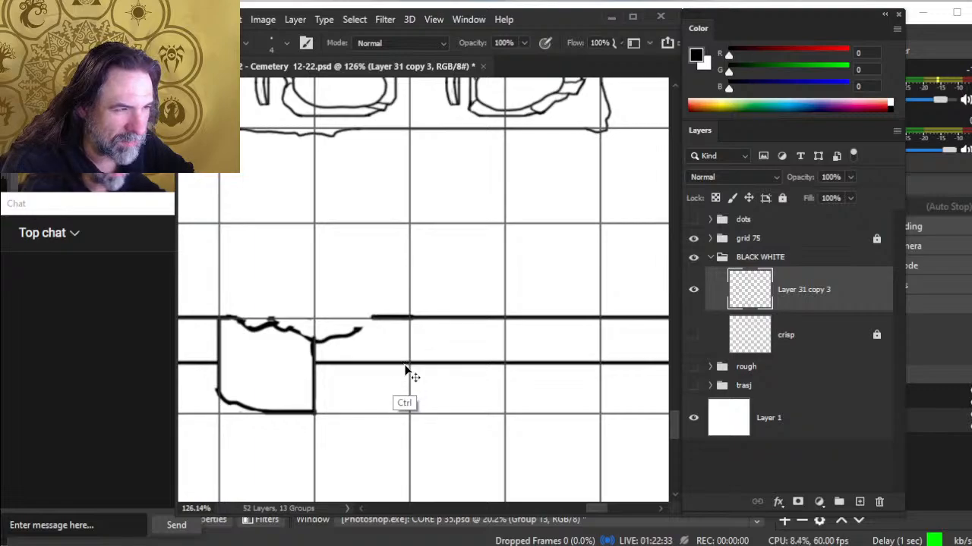
mouse_move(410, 319)
left_mouse_down()
mouse_move(371, 319)
mouse_move(358, 333)
left_mouse_up()
Thin the uneven ink along the pillar's chipped top edge and reink its right end down to the pillar's side
key("e")
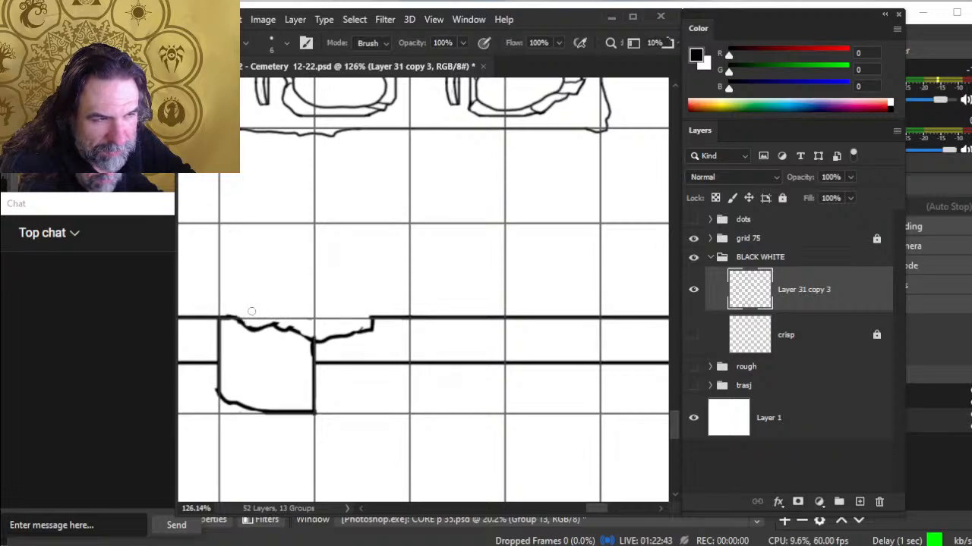
key("b")
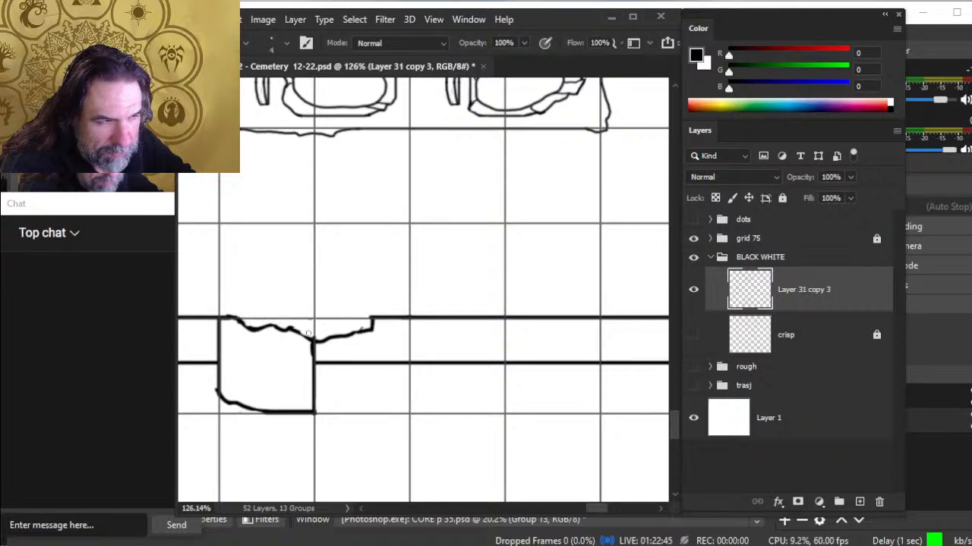
left_click_drag(296, 330, 314, 340)
key("e")
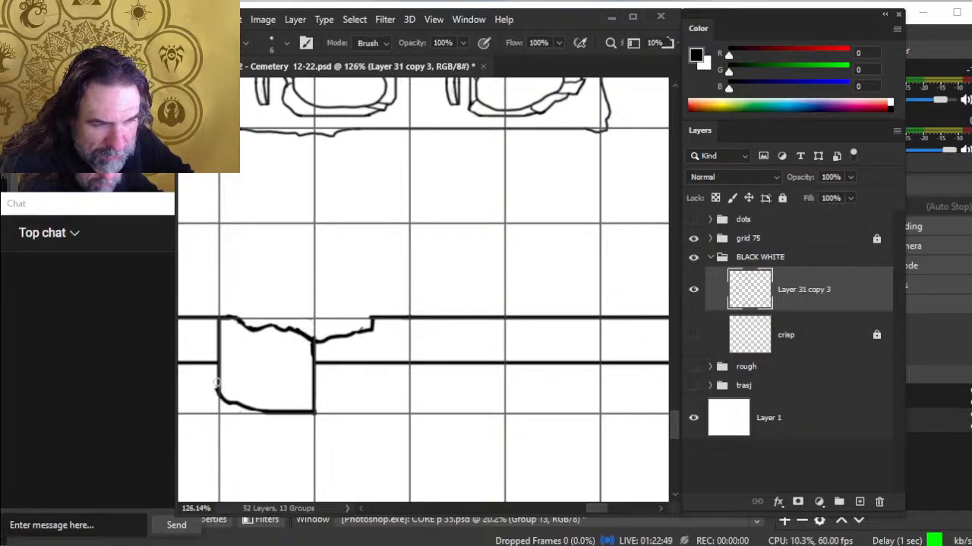
Erase the pillar's sharp lower-right corner and ink a rounded, worn corner in its place
mouse_move(317, 415)
left_mouse_down()
mouse_move(311, 401)
mouse_move(302, 412)
left_mouse_up()
key("b")
key("e")
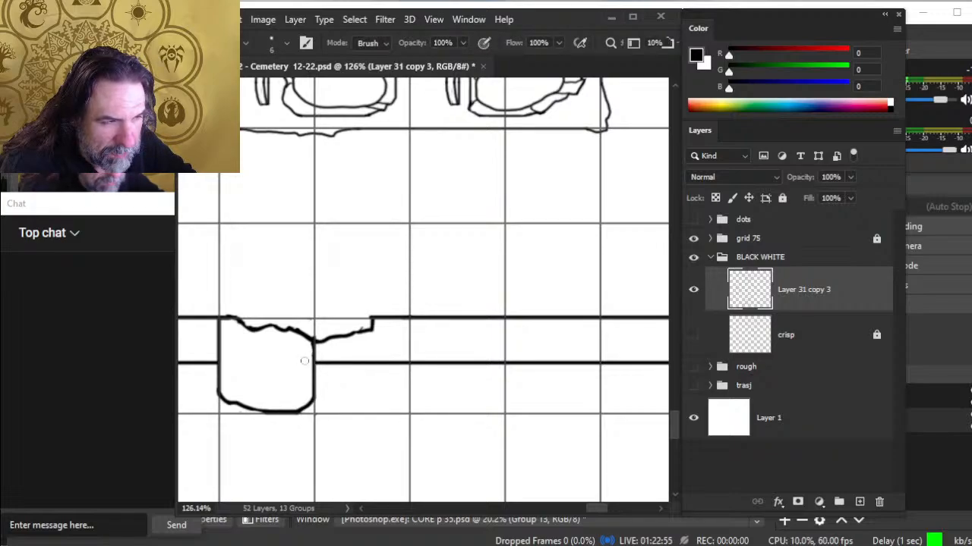
Erase the small bumps on the pillar's chipped top edge and reink its right slope and left end with cleaner lines
left_click_drag(298, 330, 313, 340)
key("b")
key("e")
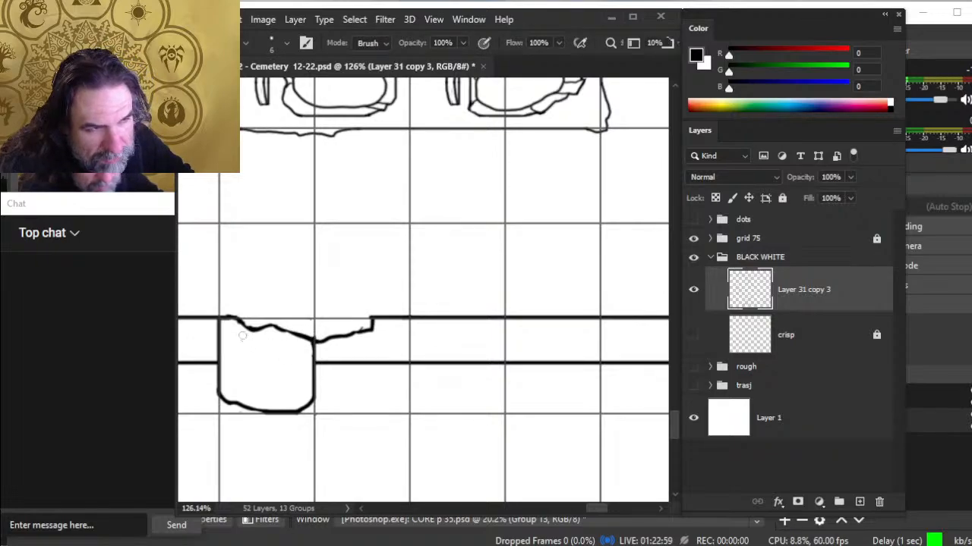
left_click_drag(224, 313, 255, 329)
key("b")
key("e")
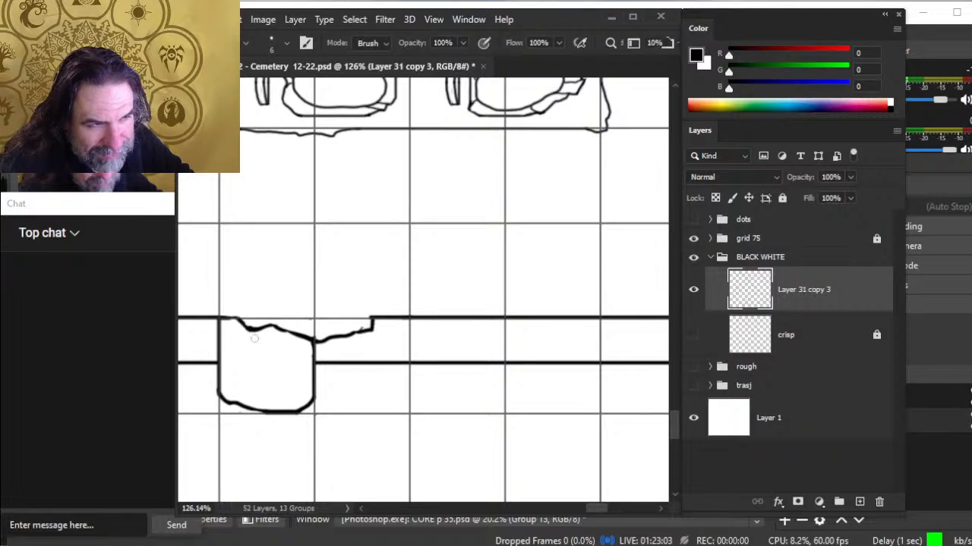
key("b")
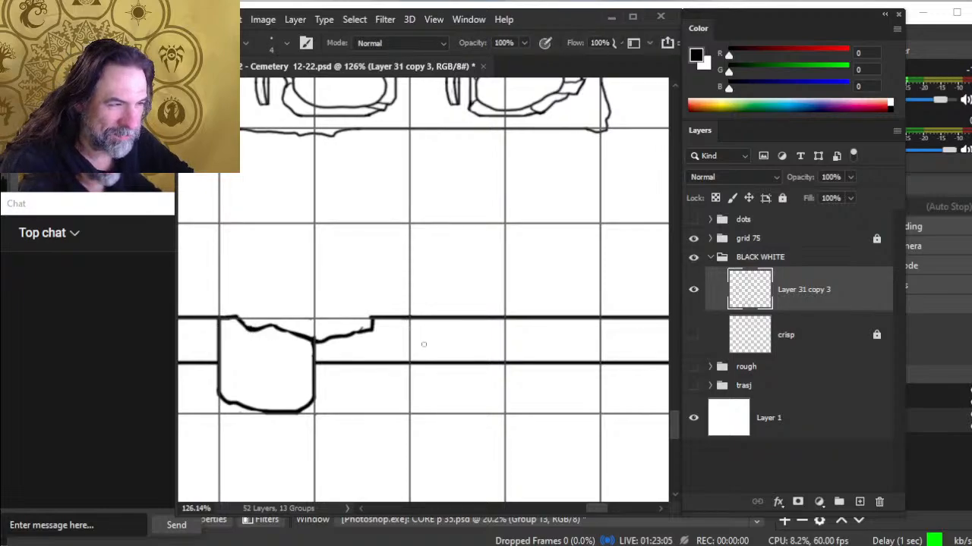
key("e")
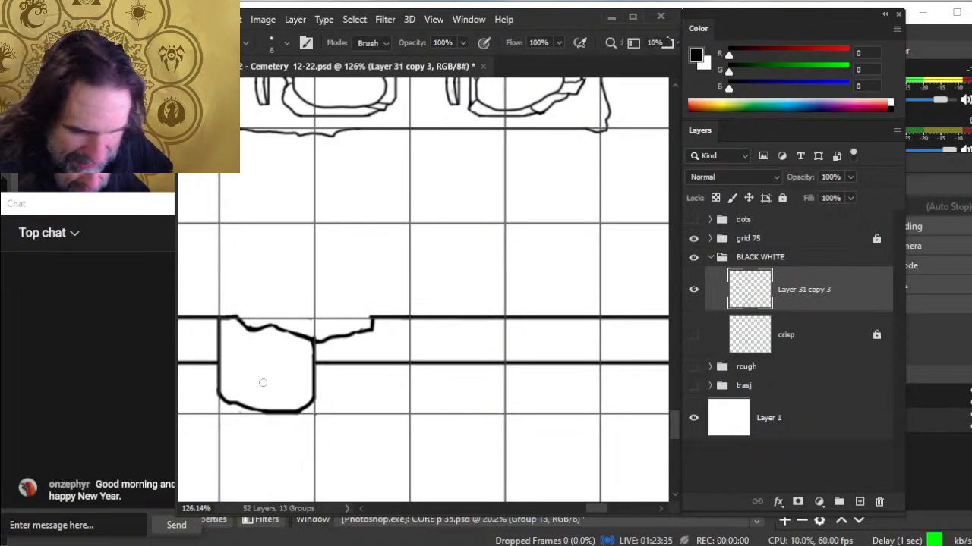
key("b")
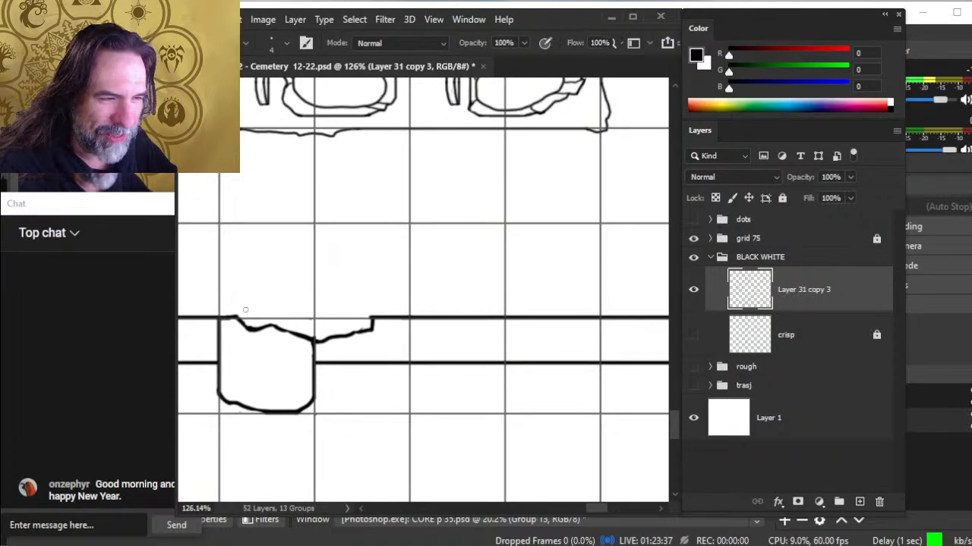
key("e")
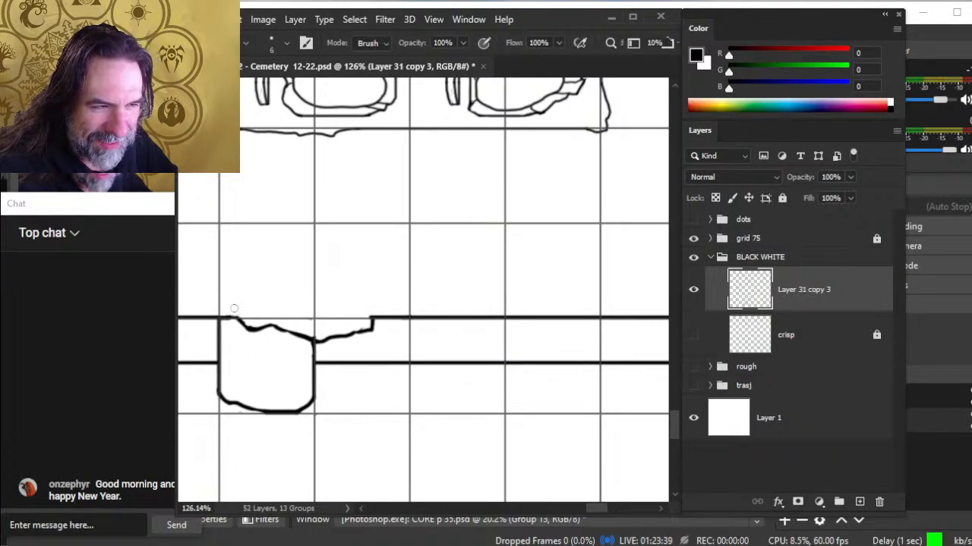
key("b")
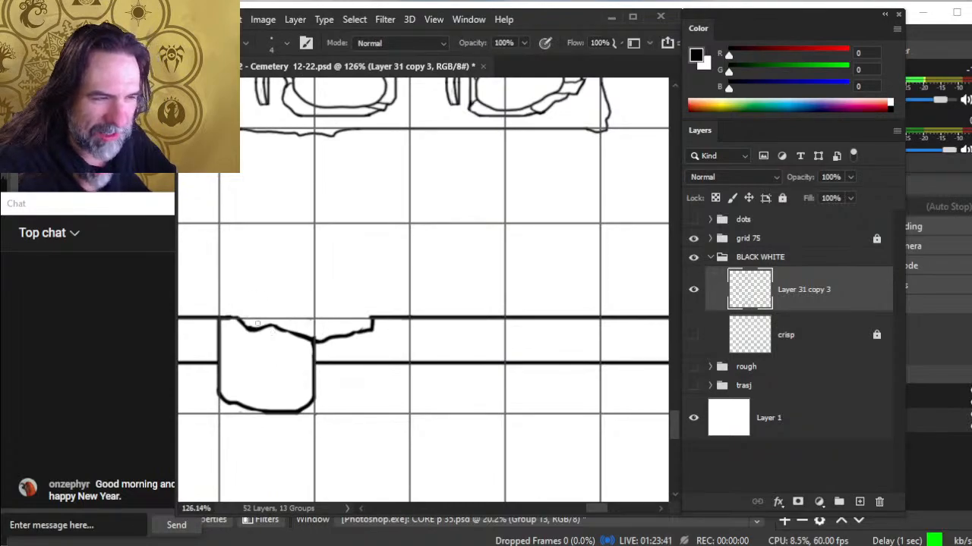
With a 3 px brush, draw a thin jagged outline with a pointed peak above the pillar's chip, reaching across to the wall
key("bracketleft")
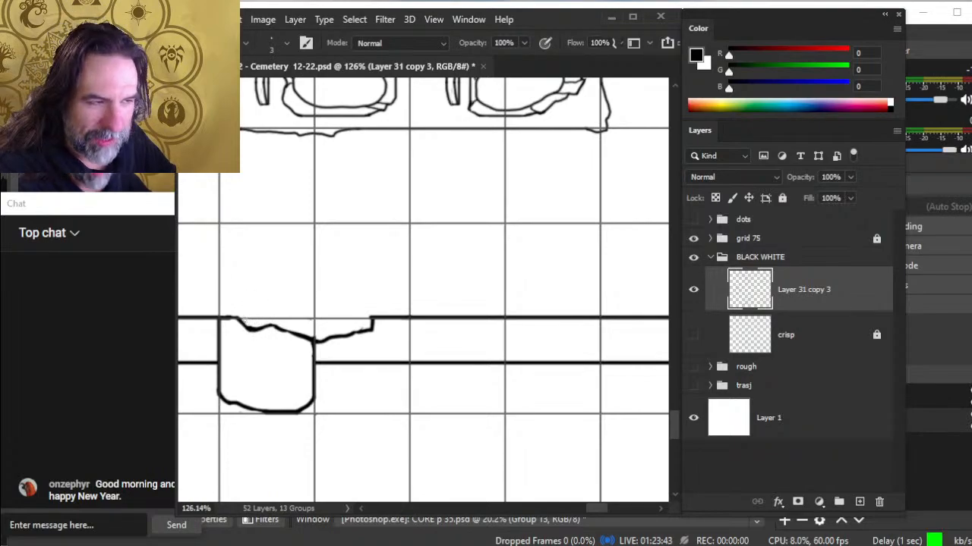
left_click(240, 320, "shift")
left_click(259, 319, "shift")
left_click_drag(271, 311, 240, 318)
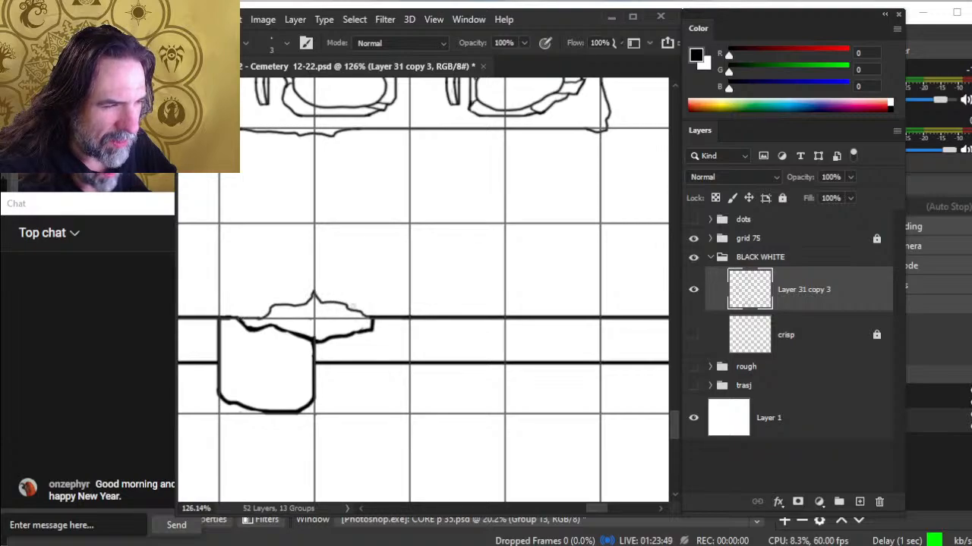
Examine the southern perimeter wall as a whole and compare its finished broken pillars with the one in progress
key("z")
left_click_drag(388, 312, 429, 327)
left_click_drag(350, 281, 532, 334)
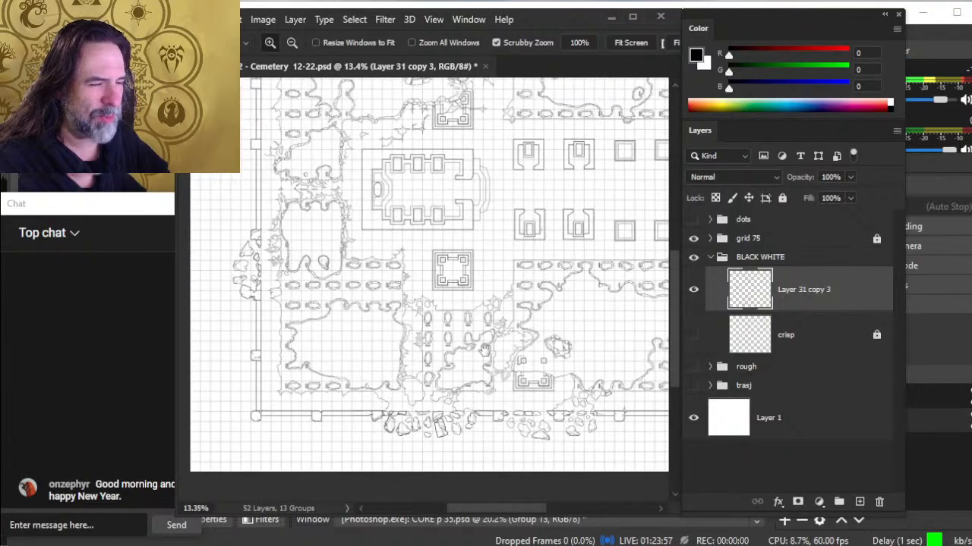
left_click_drag(454, 390, 350, 328)
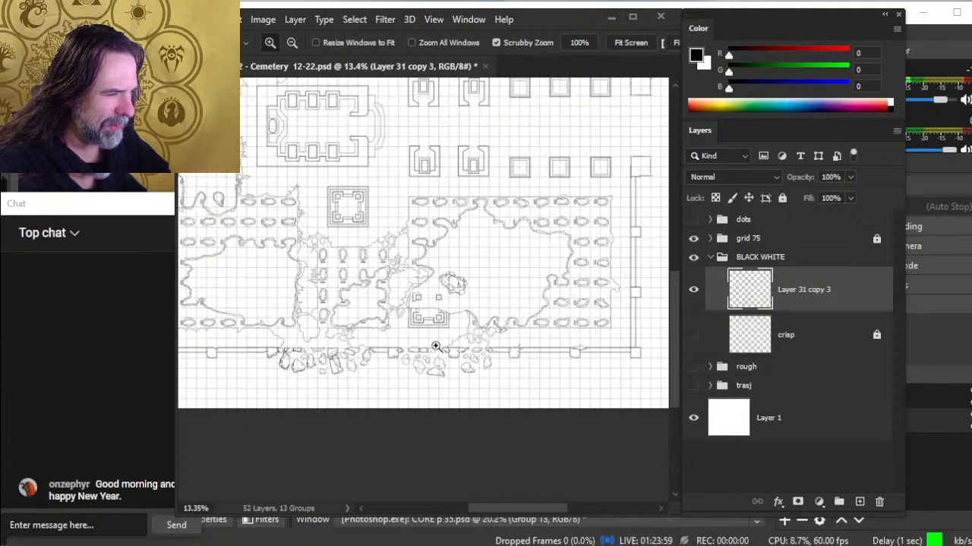
scroll(490, 357, "up", 3)
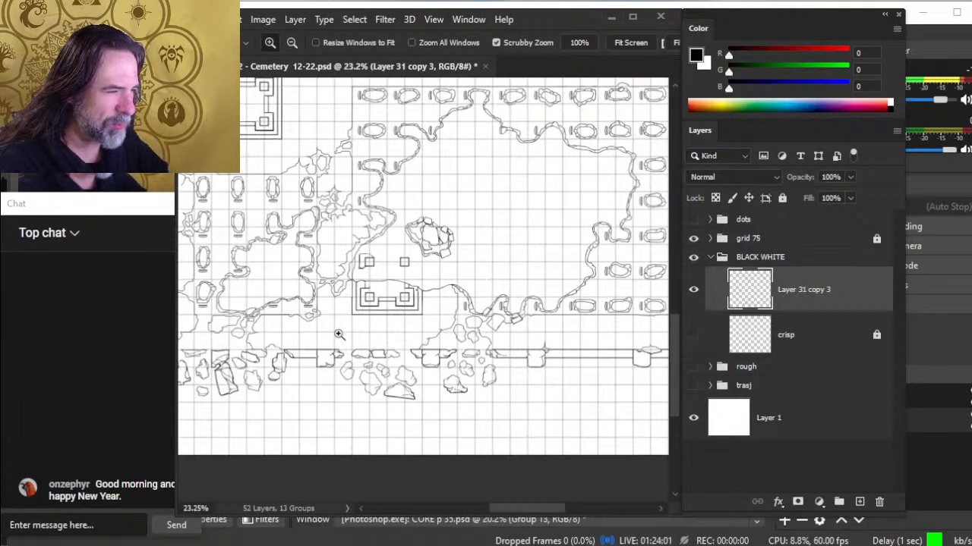
scroll(608, 350, "up", 6)
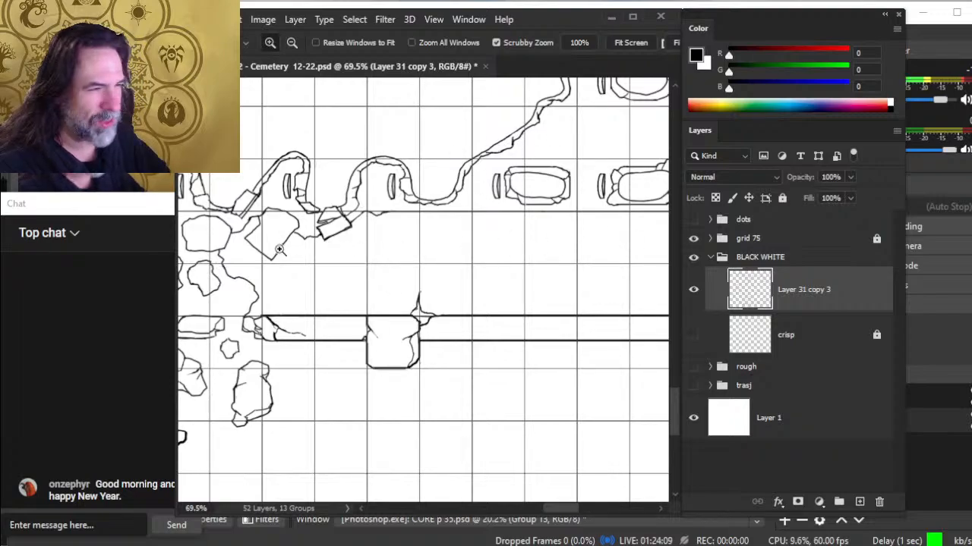
left_click_drag(538, 310, 487, 314)
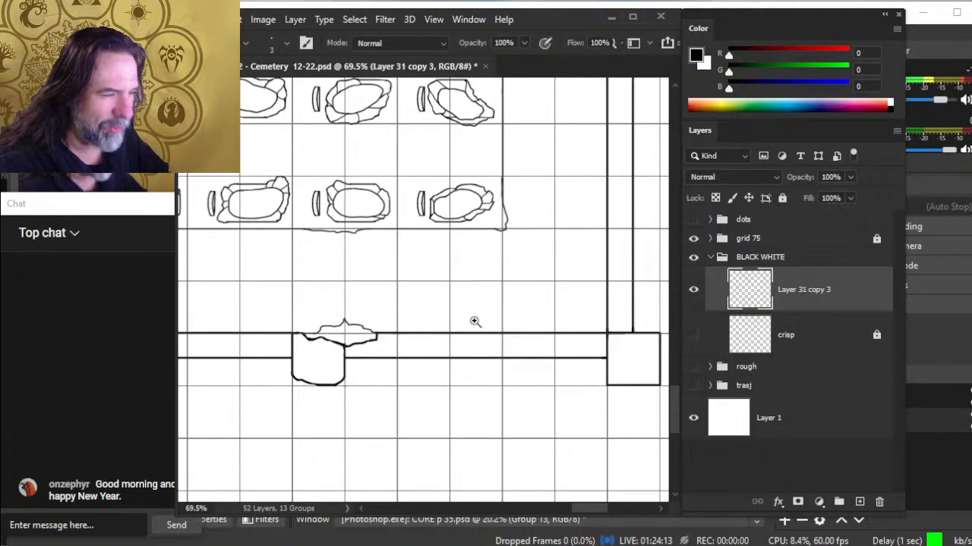
Erase the wall's part of the chip and redraw the wall's upper line back to the pillar's chipped edge with a 4 px brush
mouse_move(347, 331)
left_mouse_down()
mouse_move(398, 345)
mouse_move(347, 354)
left_mouse_up()
key("e")
key("b")
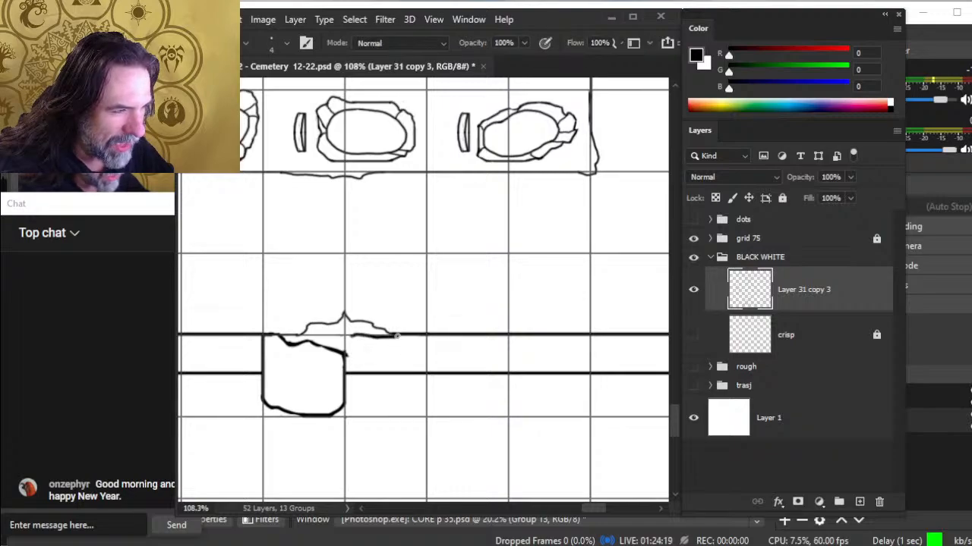
key("e")
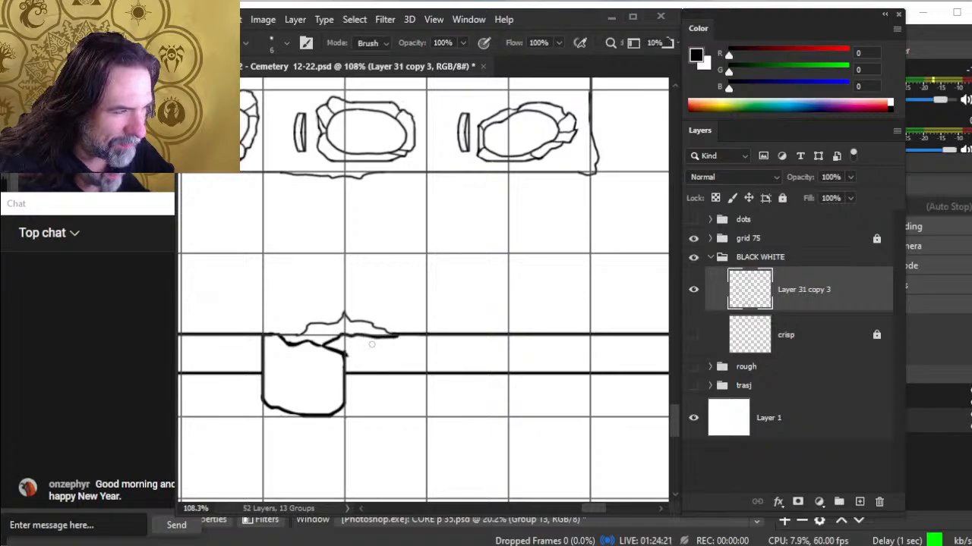
key("b")
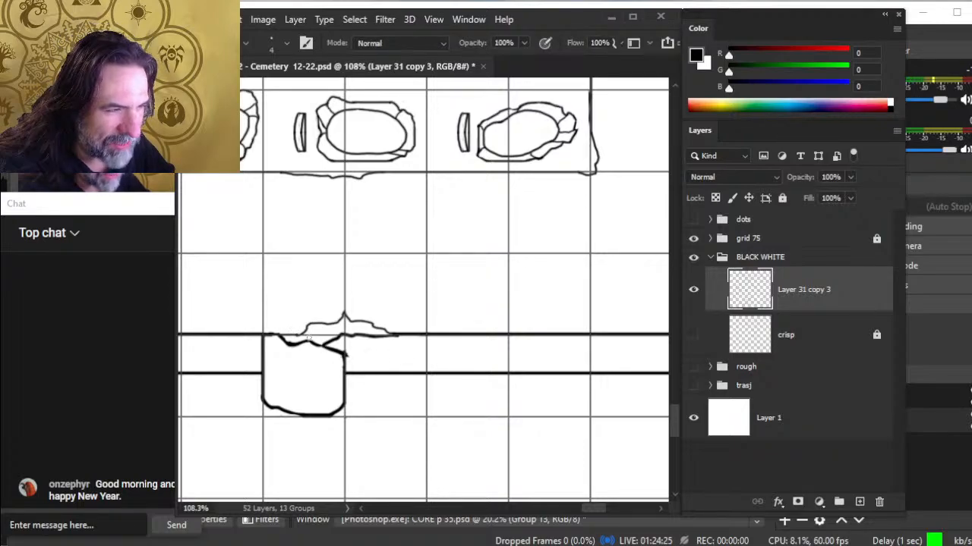
key("e")
Erase the lower-left corner of the wall's southeast corner pillar and ink a small jagged chip there with a 4 px brush
left_click_drag(350, 359, 374, 346)
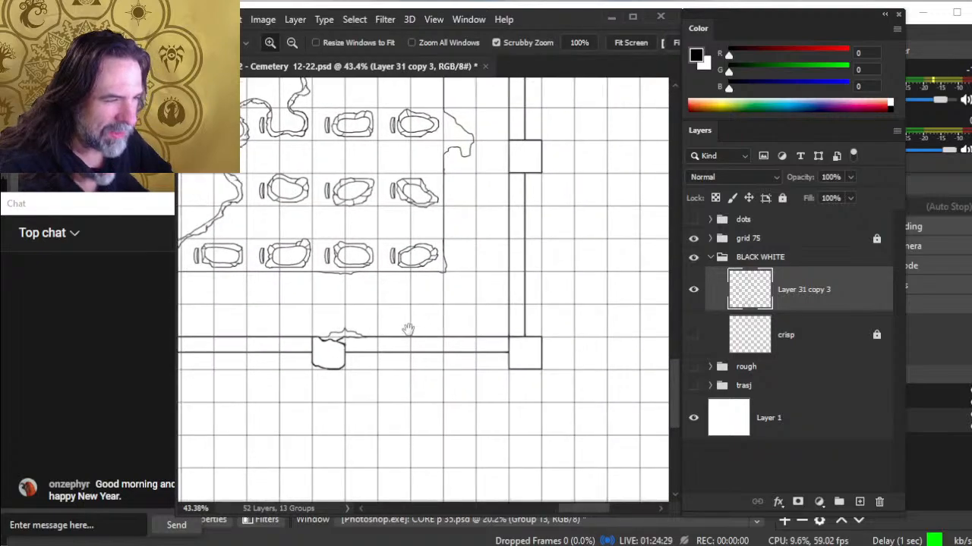
mouse_move(516, 357)
left_mouse_down()
mouse_move(397, 343)
mouse_move(418, 348)
left_mouse_up()
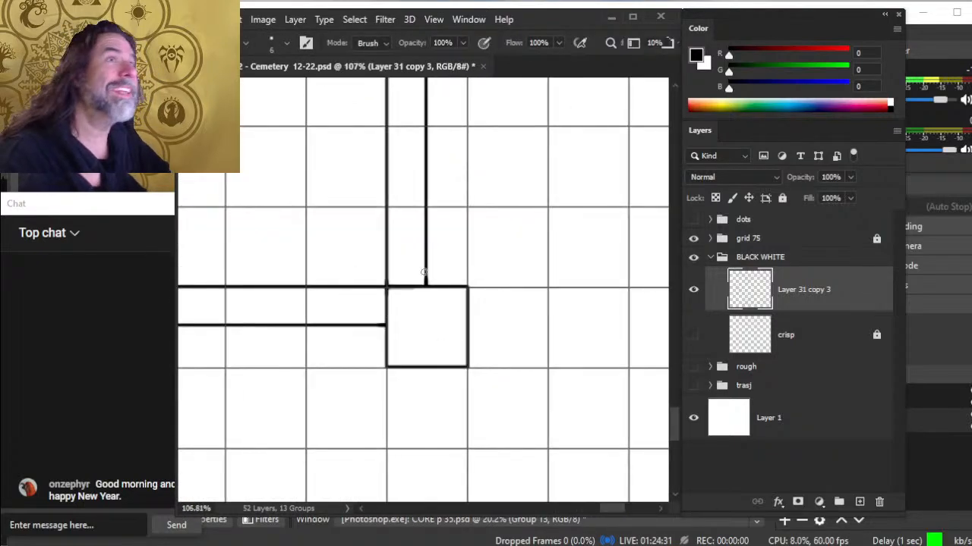
key("b")
key("e")
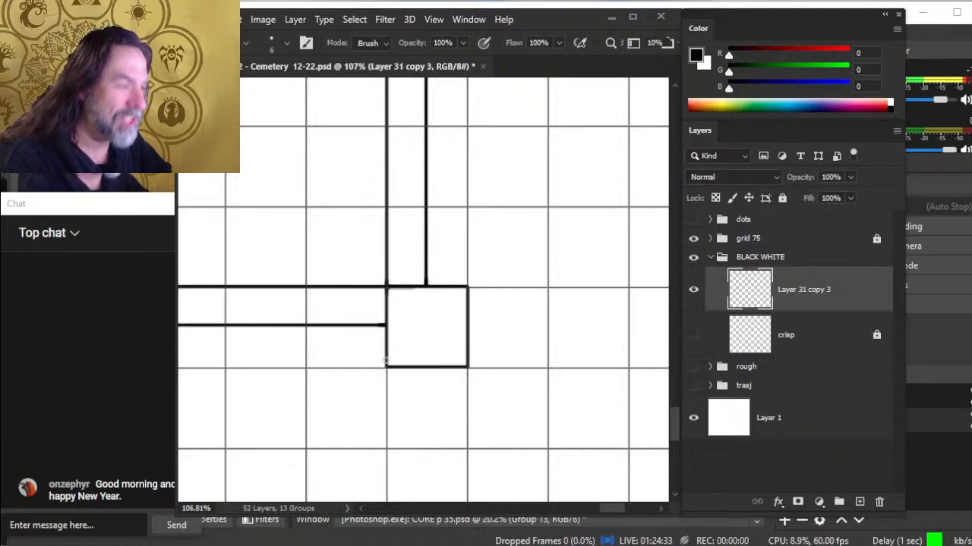
key("b")
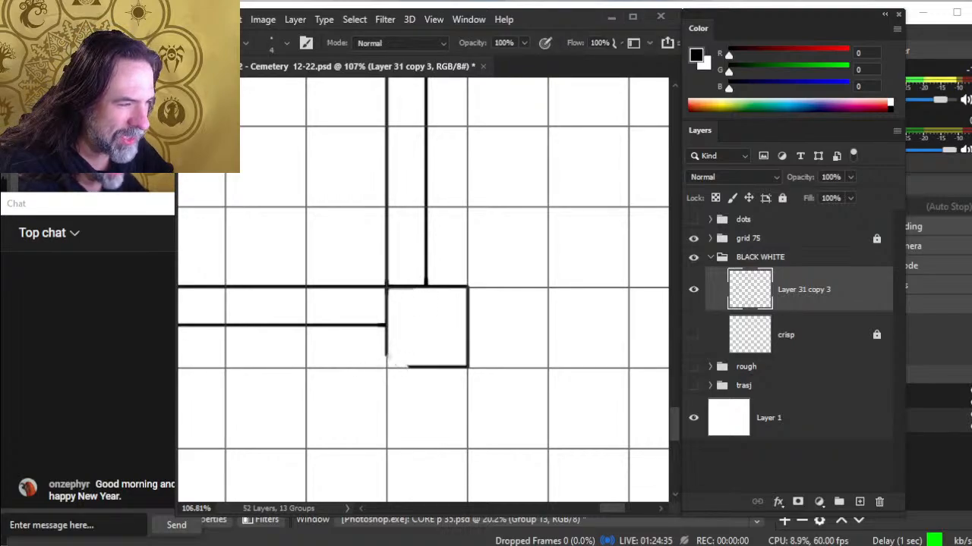
left_click_drag(385, 354, 414, 368)
key("e")
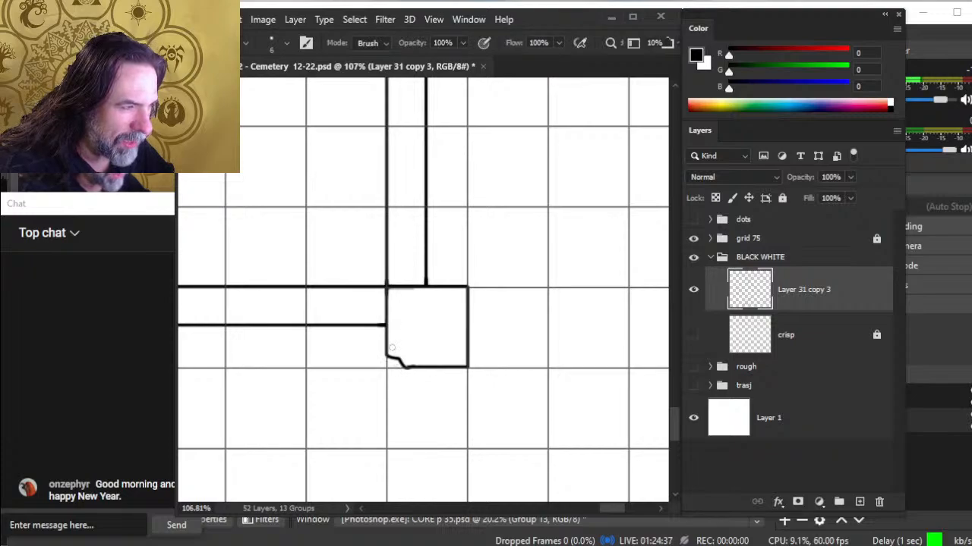
Erase the southeast pillar's inner corner and ink a jagged 4 px break across the pillar and both adjoining walls
mouse_move(400, 284)
left_mouse_down()
mouse_move(382, 306)
mouse_move(391, 293)
mouse_move(373, 287)
left_mouse_up()
key("b")
key("e")
key("b")
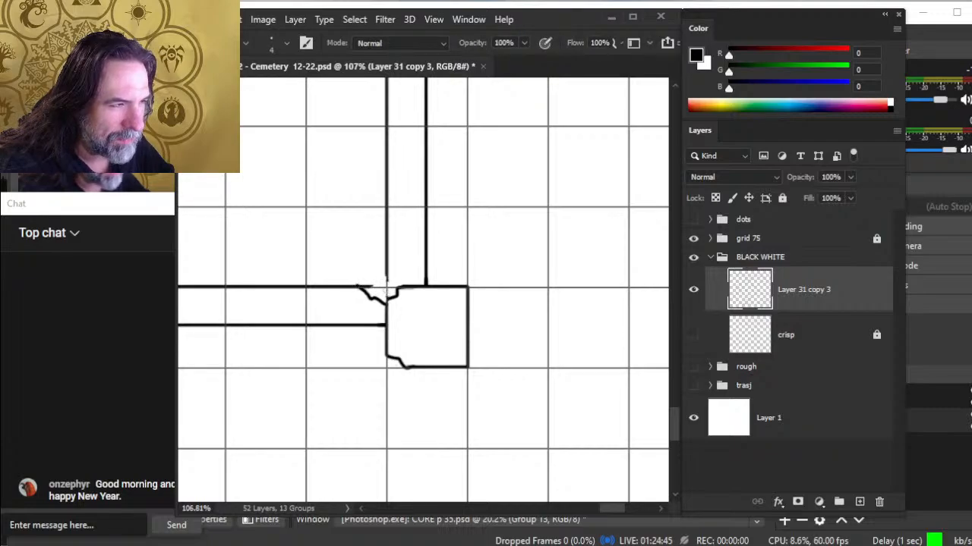
key("e")
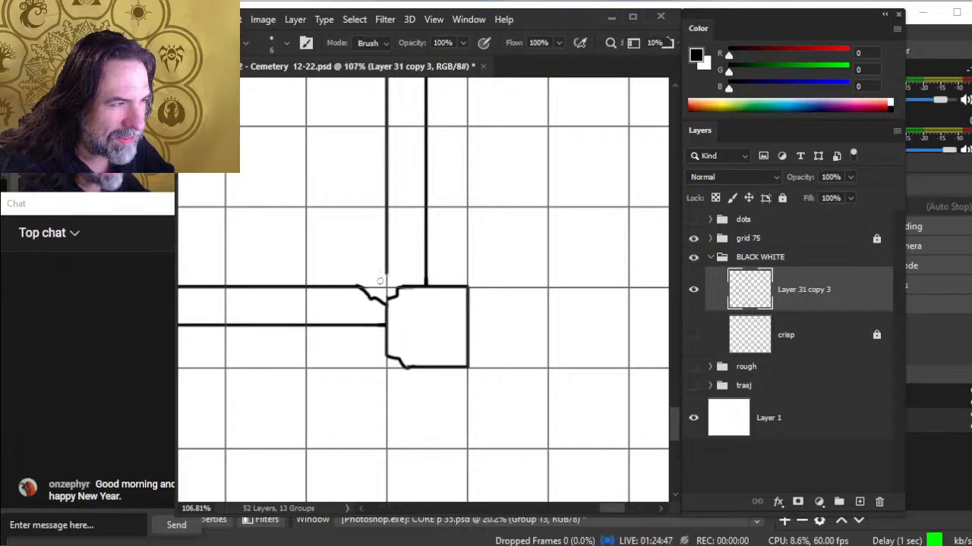
key("b")
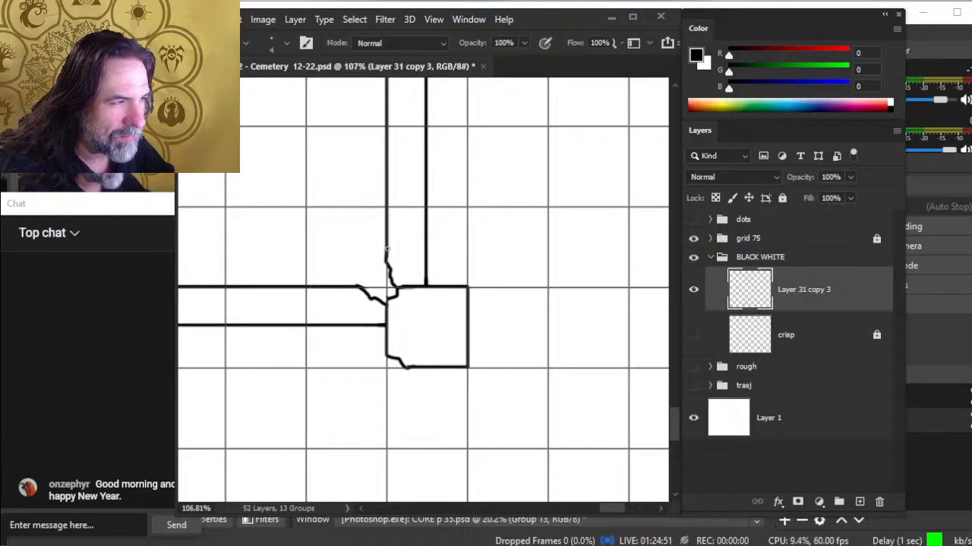
Erase the southern wall's side of the break and re-ink it as a shallower edge joining the east wall's inner line
key("e")
left_click_drag(363, 296, 384, 303)
key("b")
key("e")
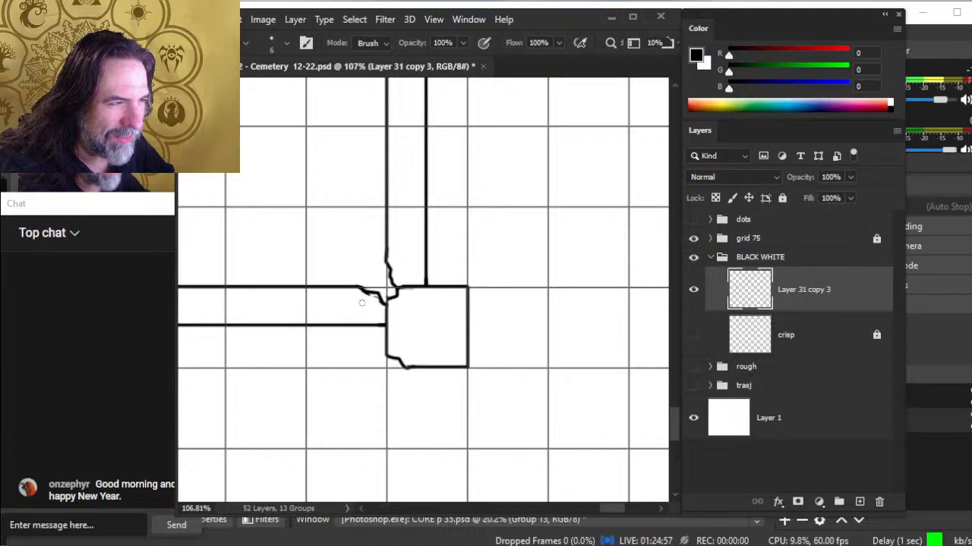
key("b")
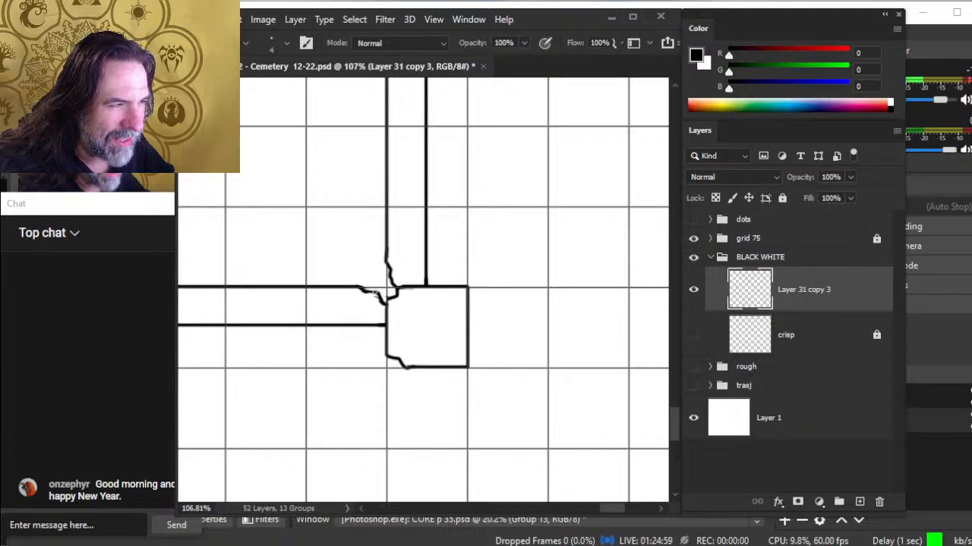
key("e")
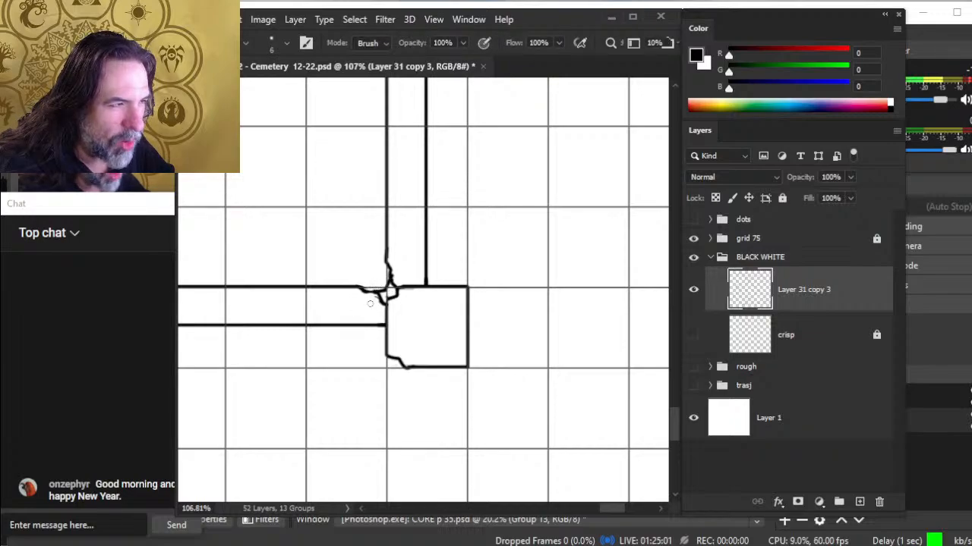
key("b")
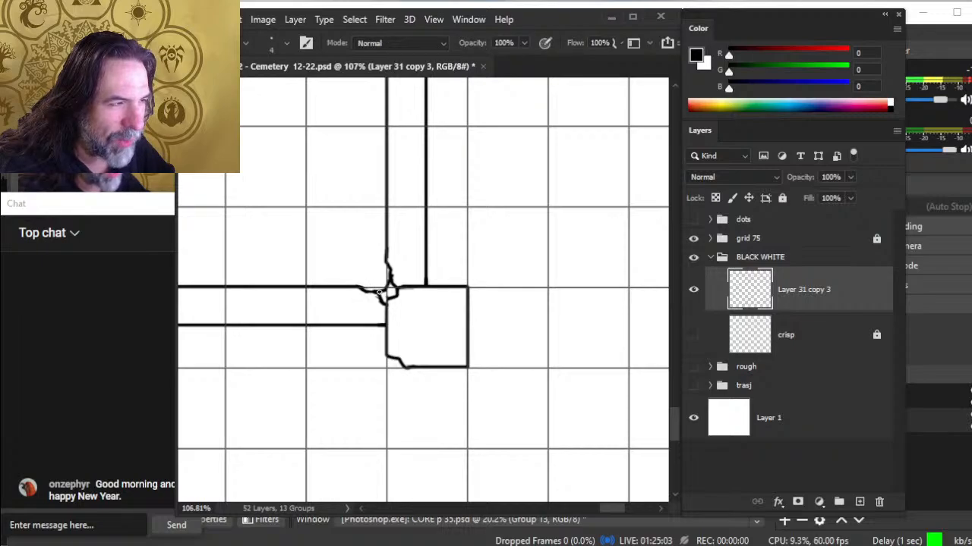
key("e")
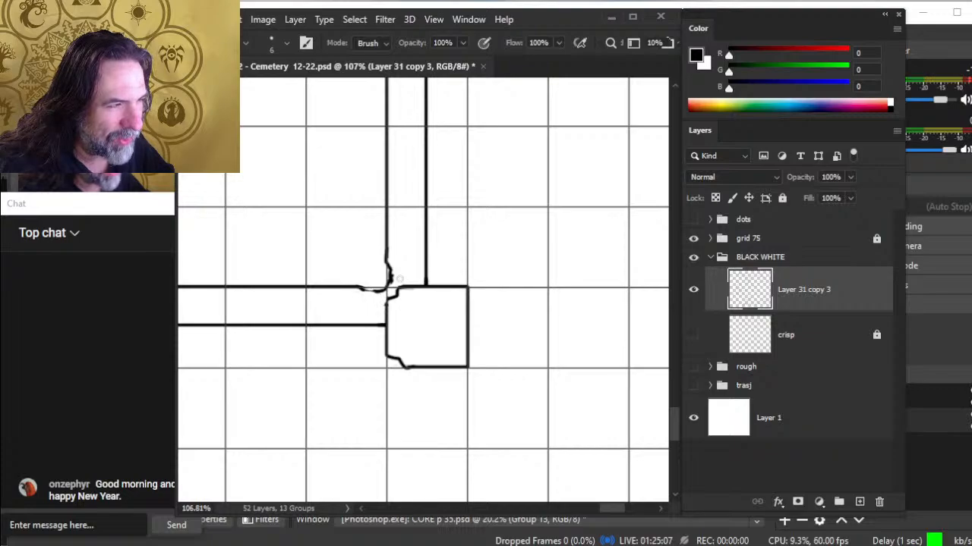
key("b")
key("e")
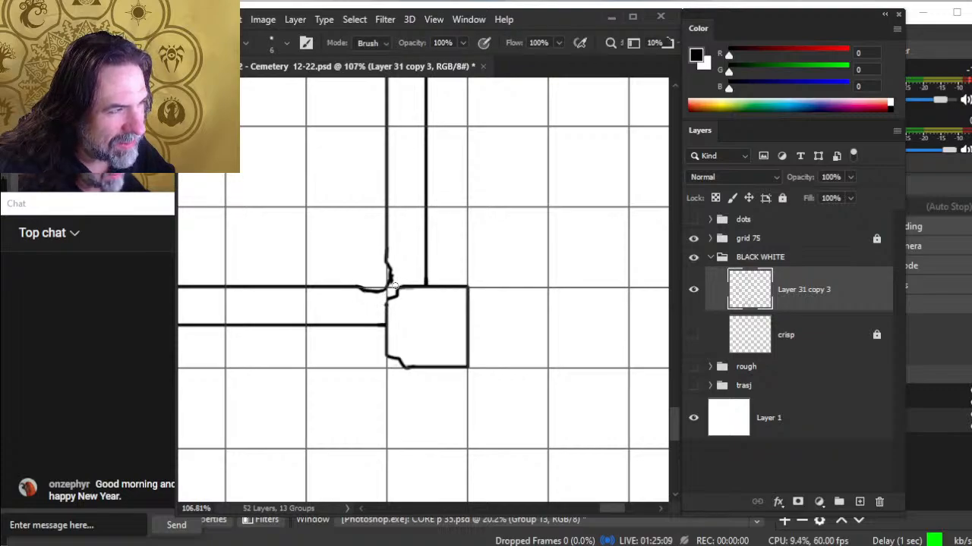
Add thin fracture lines inside the corner break with a 3 px brush and touch up the east wall's inner line at 4 px
key("b")
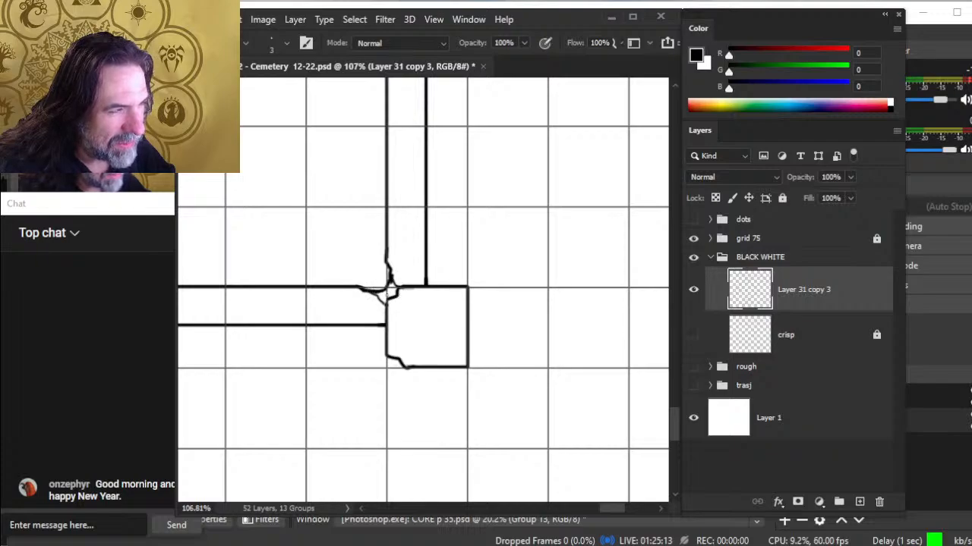
left_click_drag(372, 294, 398, 293)
key("e")
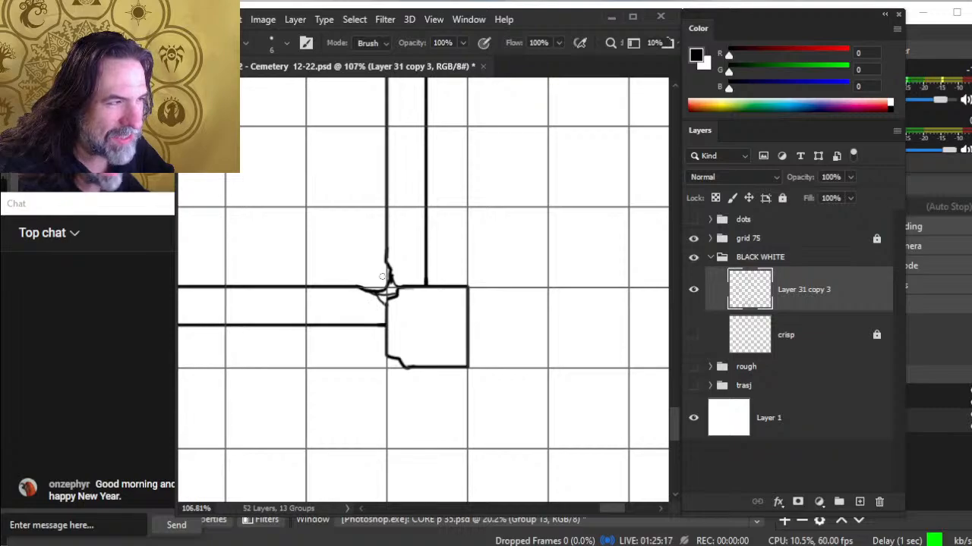
key("b")
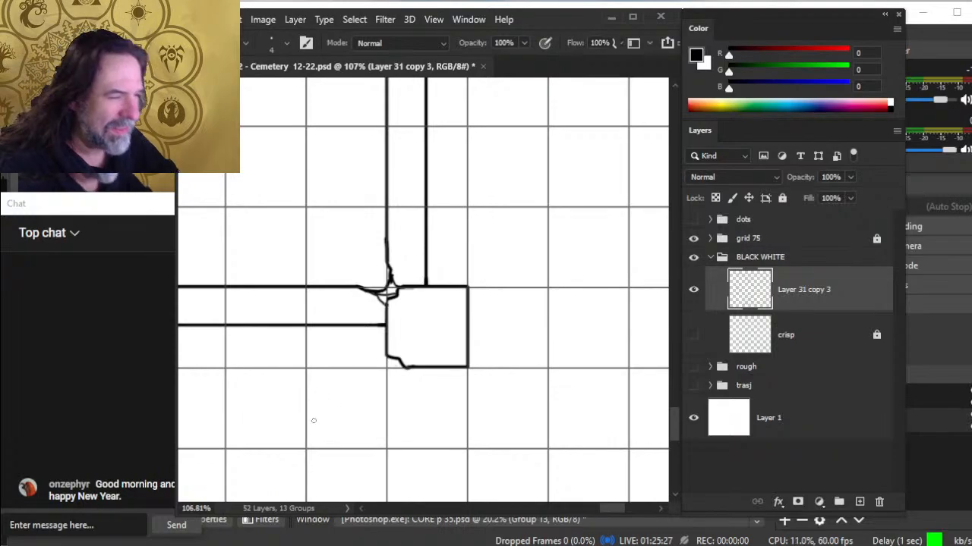
Clean up the next pillar to the west, erasing stray ink and redrawing its worn upper-right corner and chip edge at 4 px
key("e")
key("z")
left_click_drag(428, 381, 335, 346)
left_click_drag(270, 346, 374, 327)
key("e")
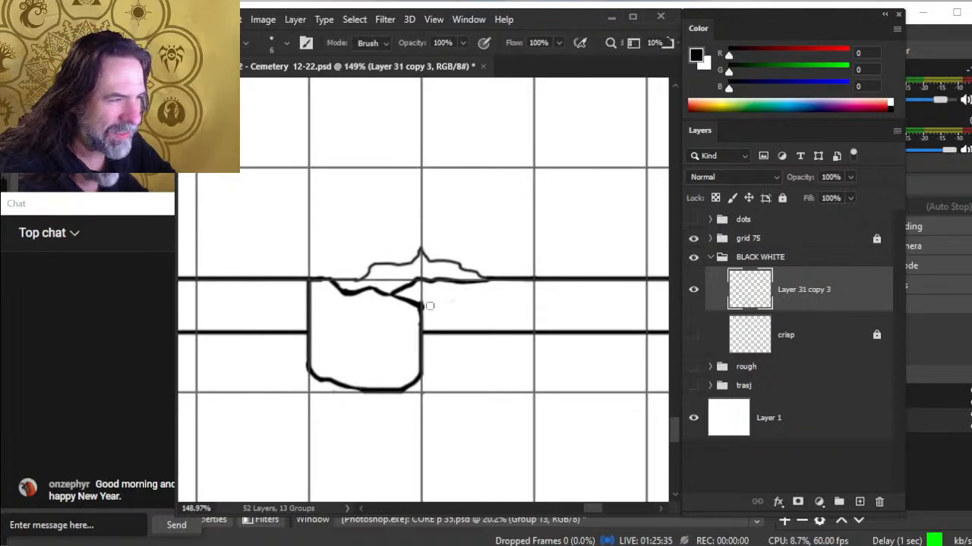
key("b")
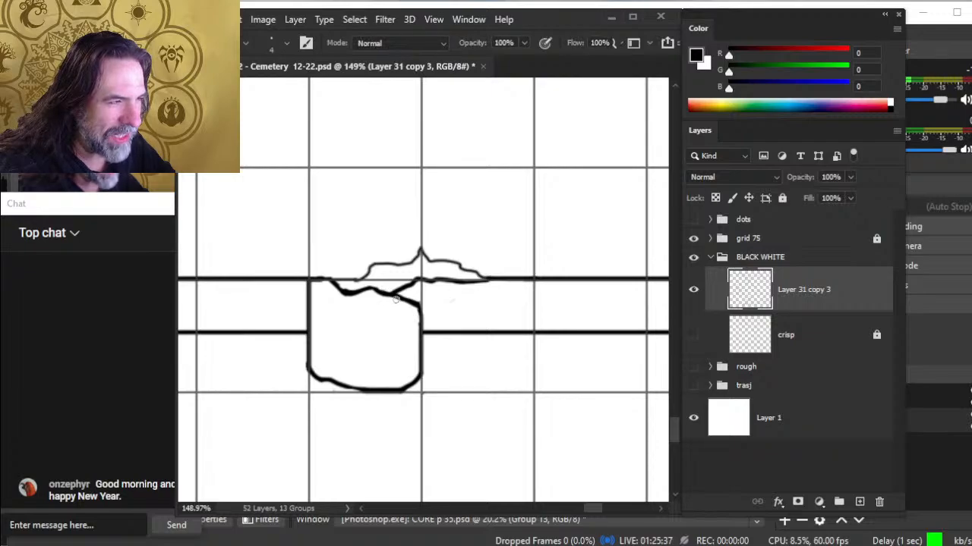
key("e")
key("b")
mouse_move(327, 279)
left_mouse_down()
mouse_move(315, 279)
mouse_move(335, 286)
left_mouse_up()
Draw fine lines between that pillar's chip and the jagged outline above it with a 2 px brush
key("e")
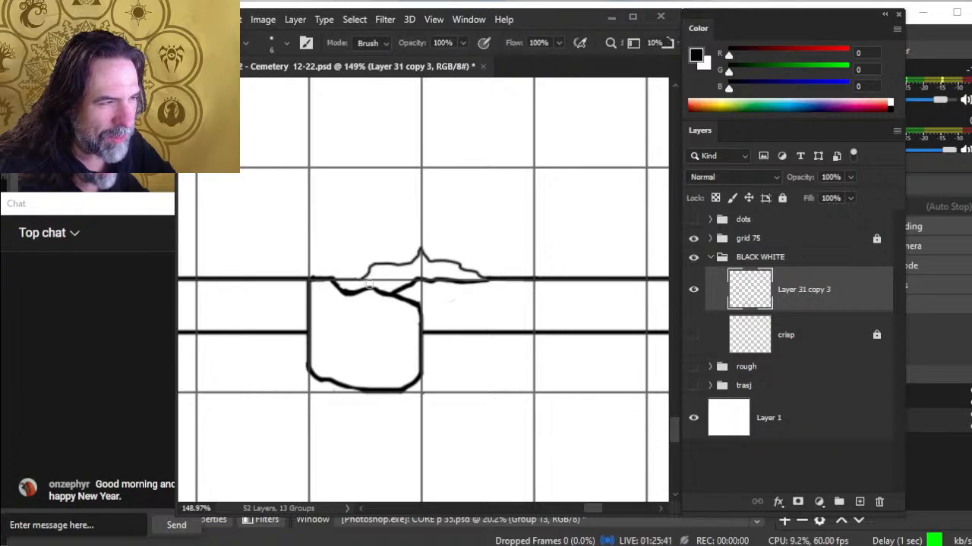
key("b")
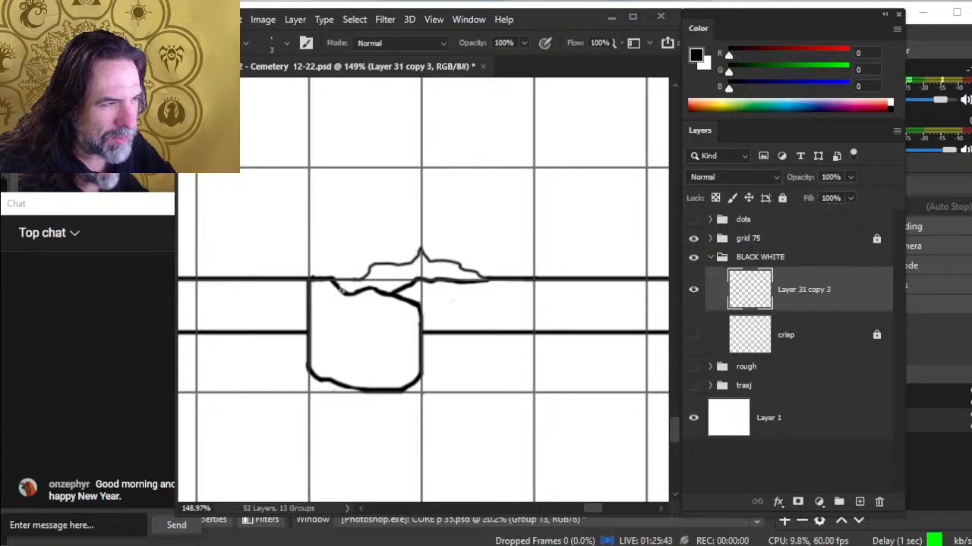
key("bracketleft")
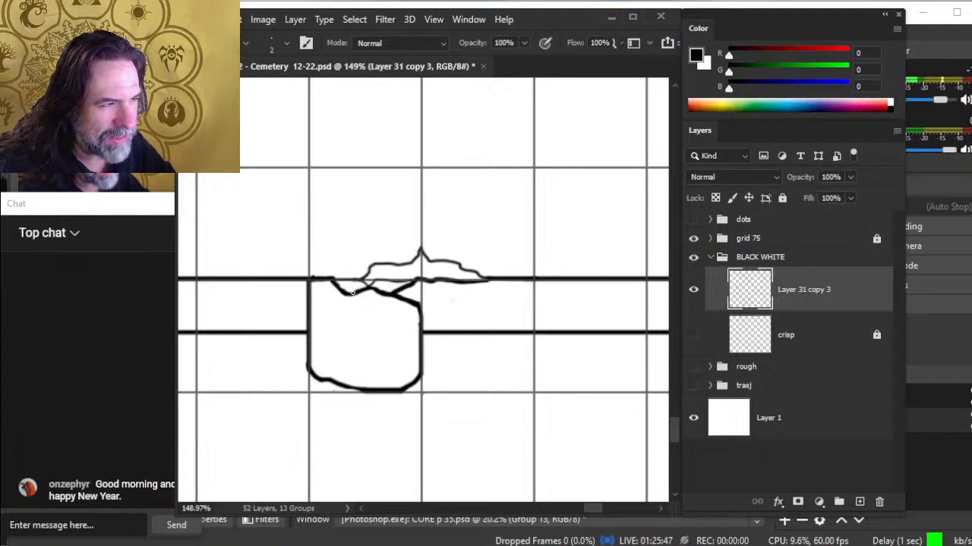
Erase the southeast corner pillar's upper-right corner and ink a small stepped chip there with a 4 px brush
key("e")
key("z")
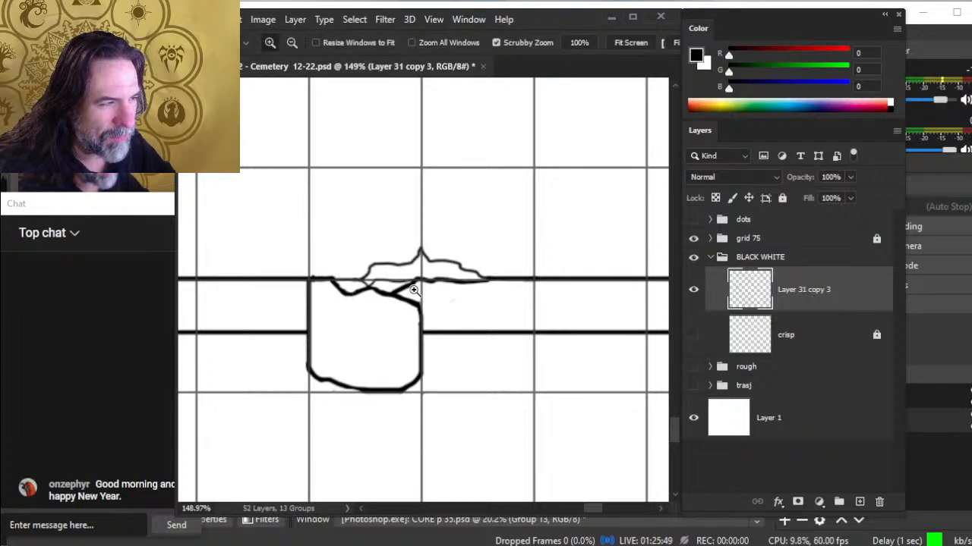
left_click_drag(414, 290, 358, 284)
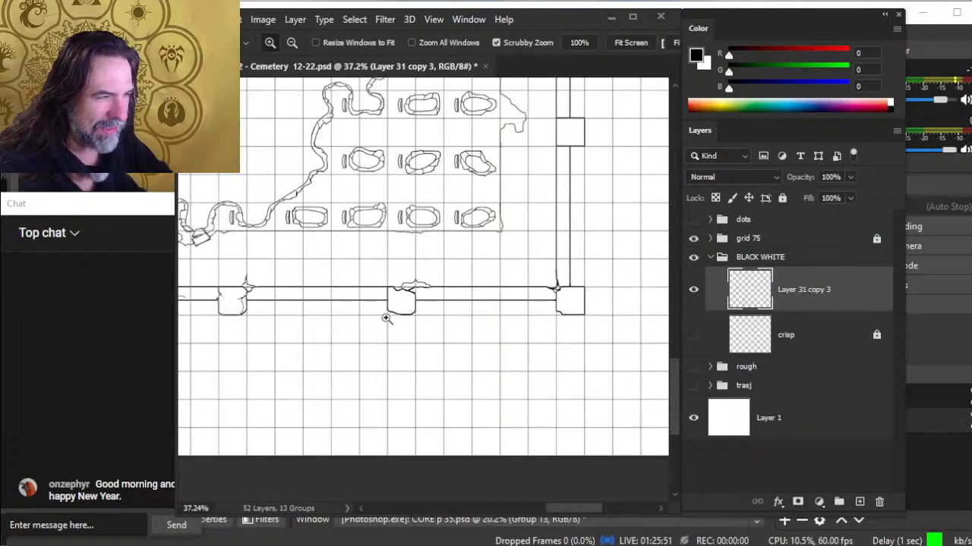
left_click_drag(478, 300, 329, 329)
left_click_drag(416, 331, 457, 334)
key("b")
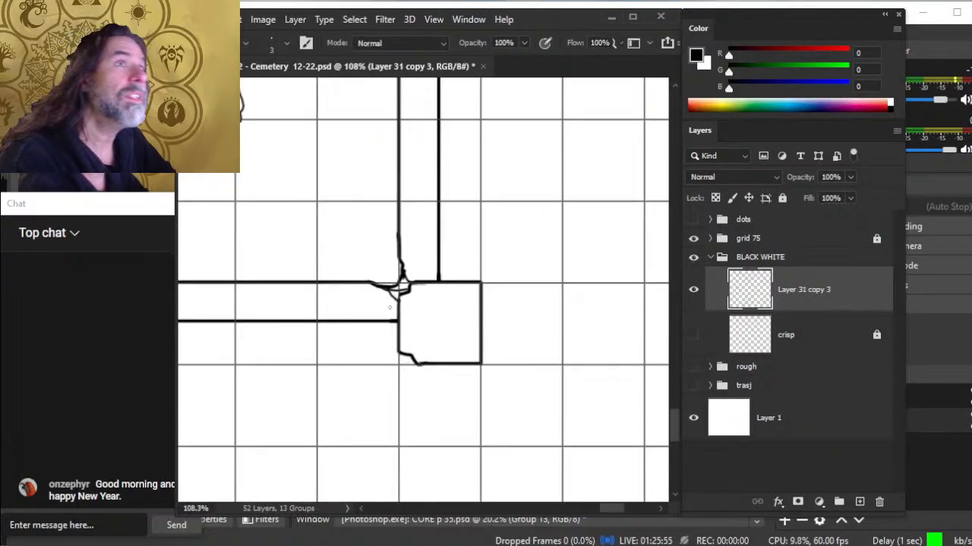
key("e")
mouse_move(472, 284)
left_mouse_down()
mouse_move(486, 279)
mouse_move(481, 300)
left_mouse_up()
key("b")
key("e")
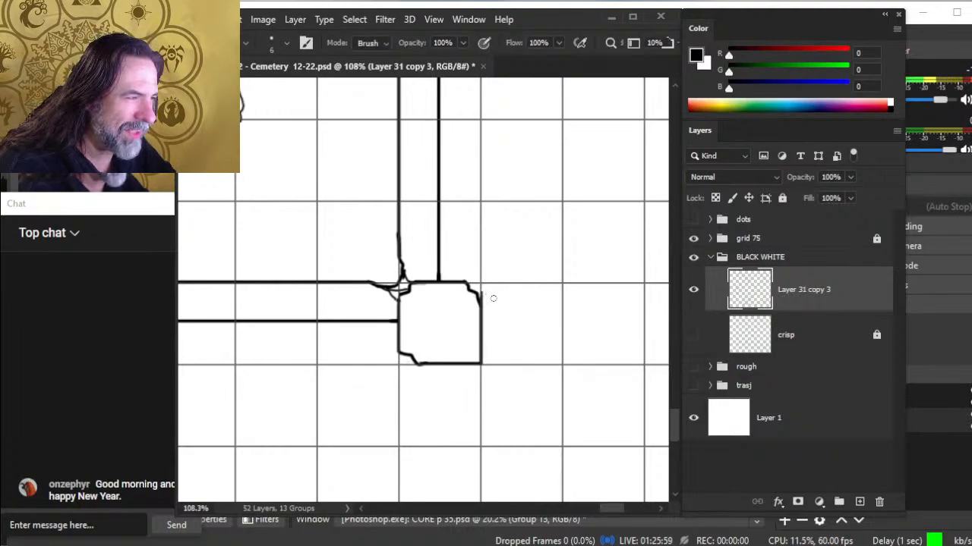
key("b")
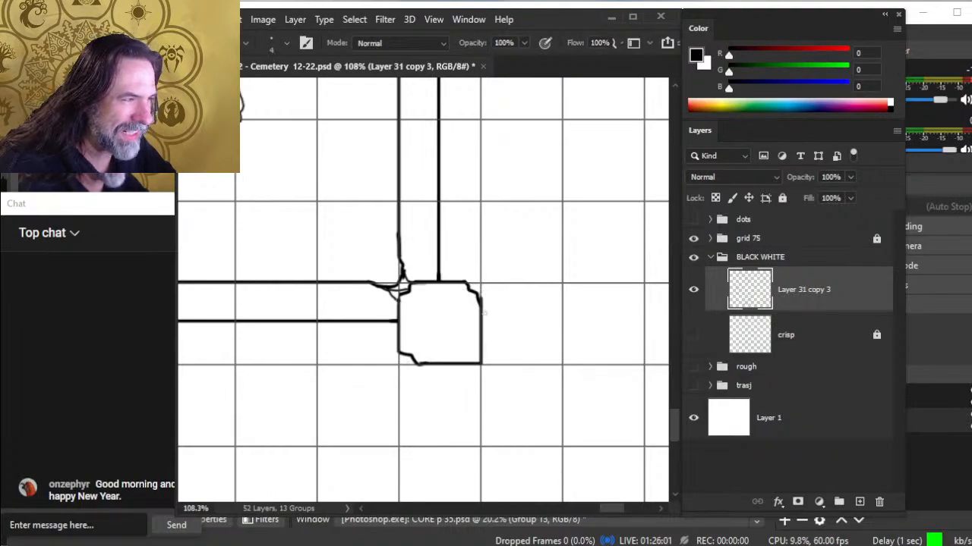
Erase the leftover line outside the southeast pillar's chip and redraw its outer east edge slightly worn at 4 px
key("e")
left_click_drag(485, 295, 487, 308)
key("b")
key("e")
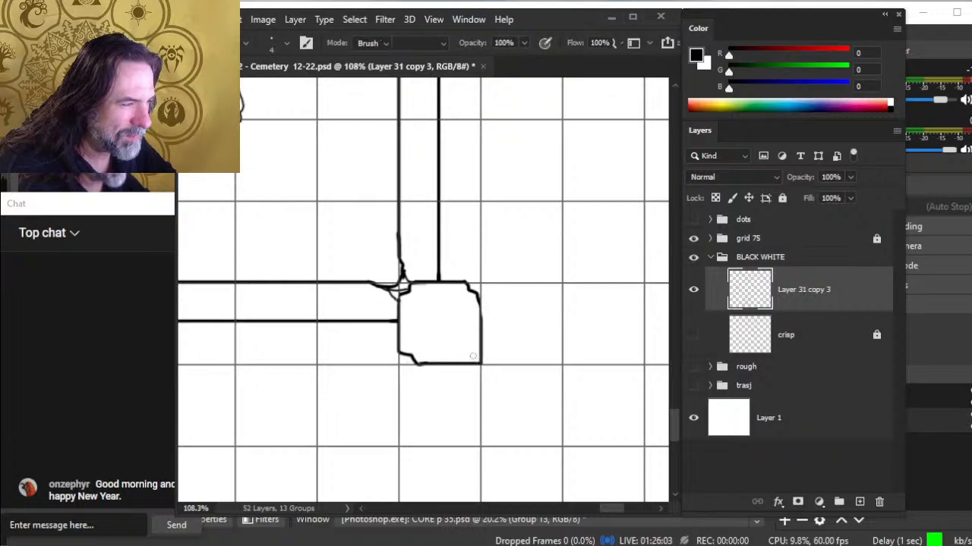
key("b")
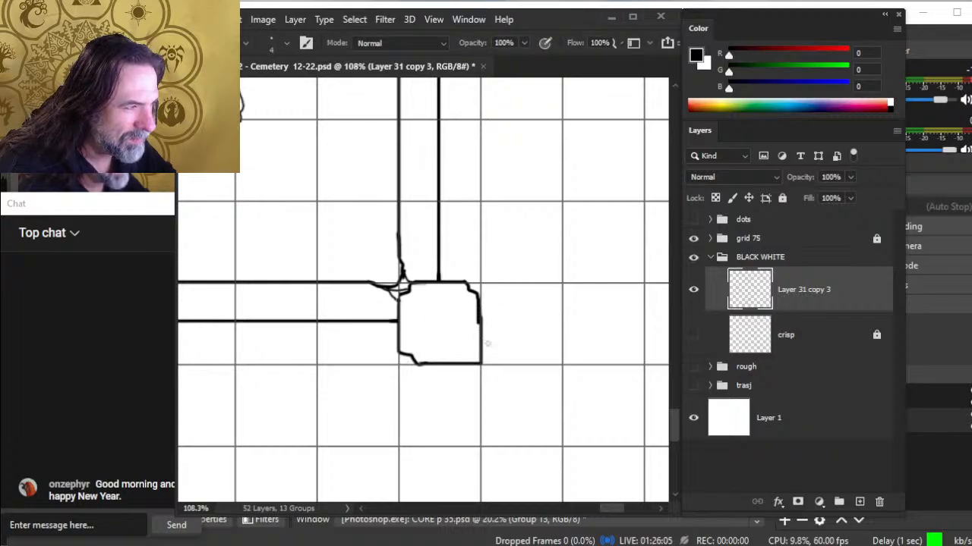
key("e")
key("b")
key("e")
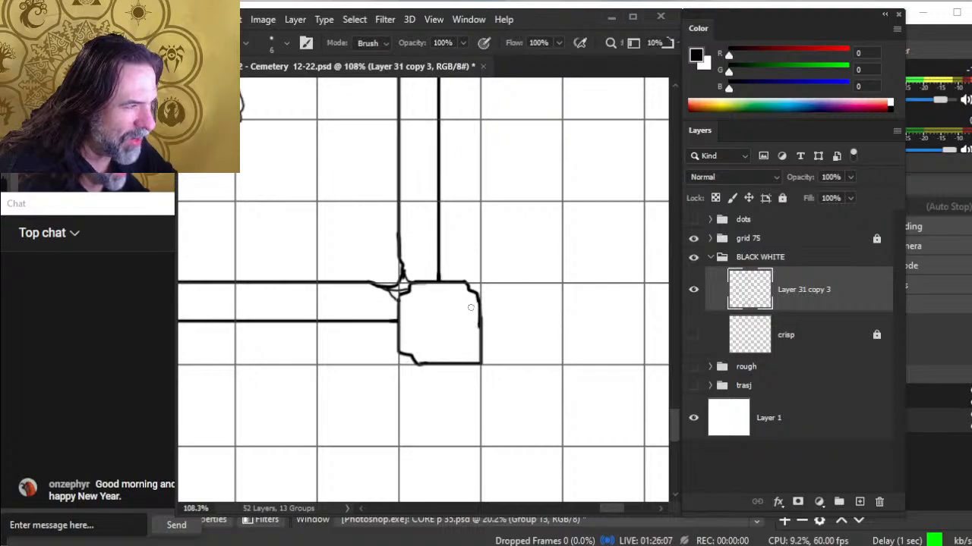
Erase the southeast corner pillar's sharp lower-right corner and redraw it as a rounded, worn corner
key("z")
left_click_drag(497, 374, 421, 351)
left_click_drag(503, 399, 439, 388)
left_click_drag(458, 371, 526, 367)
key("e")
left_click_drag(411, 329, 404, 337)
key("b")
key("e")
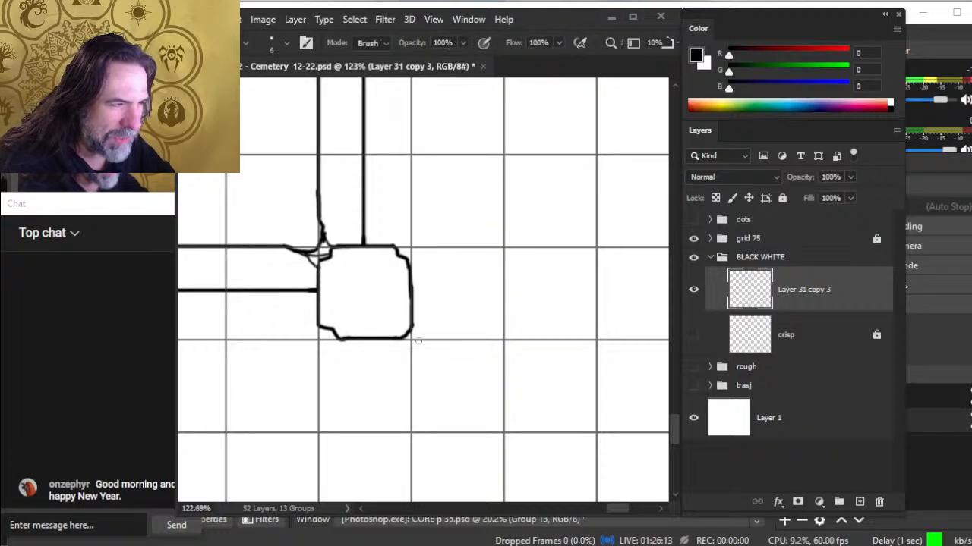
mouse_move(372, 254)
left_mouse_down()
mouse_move(384, 354)
mouse_move(365, 321)
mouse_move(361, 328)
left_mouse_up()
Examine the broken wall sections and finished pillars along the southern perimeter wall
key("z")
mouse_move(382, 384)
left_mouse_down()
mouse_move(289, 362)
mouse_move(407, 340)
left_mouse_up()
left_click_drag(407, 340, 449, 365)
left_click_drag(365, 362, 634, 389)
left_click_drag(285, 359, 521, 342)
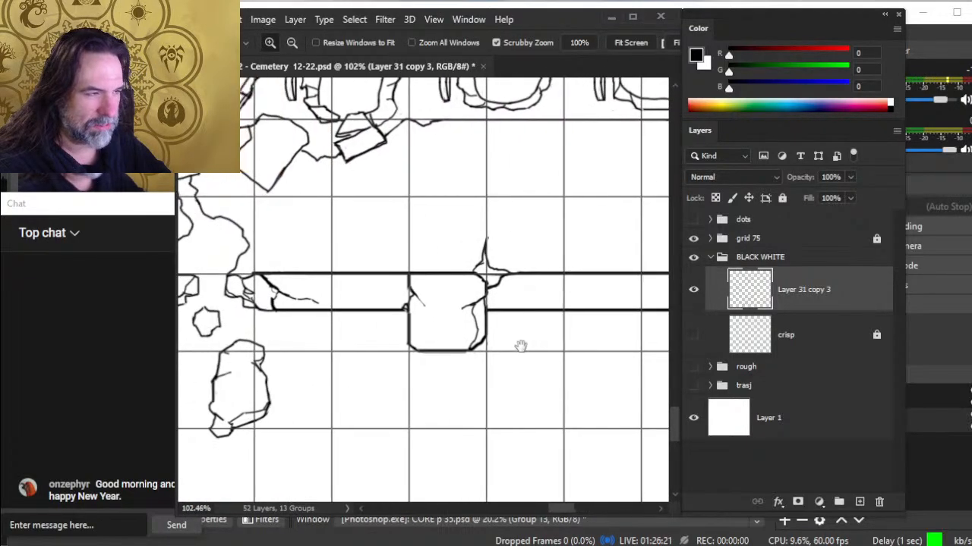
left_click_drag(341, 336, 605, 373)
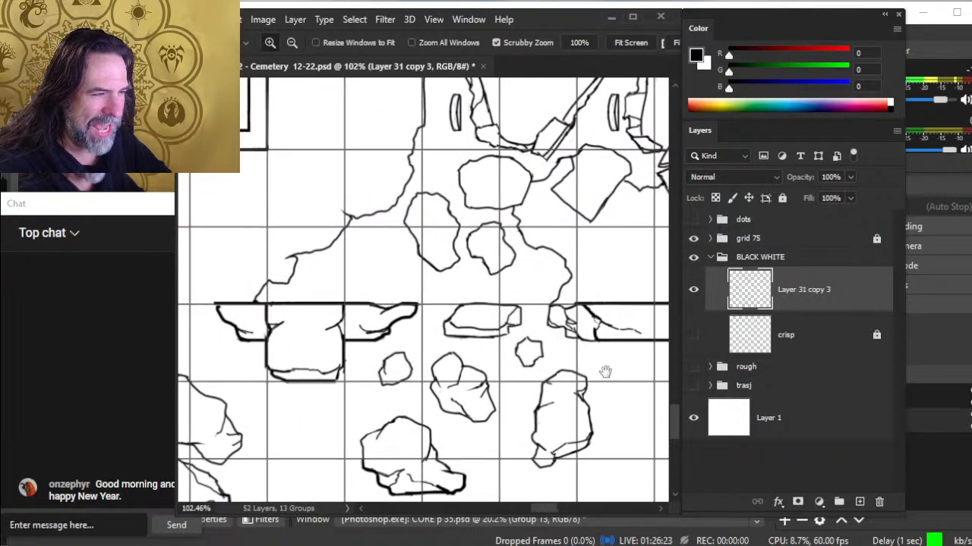
left_click_drag(501, 375, 424, 402)
left_click_drag(329, 385, 469, 390)
left_click_drag(372, 373, 434, 397)
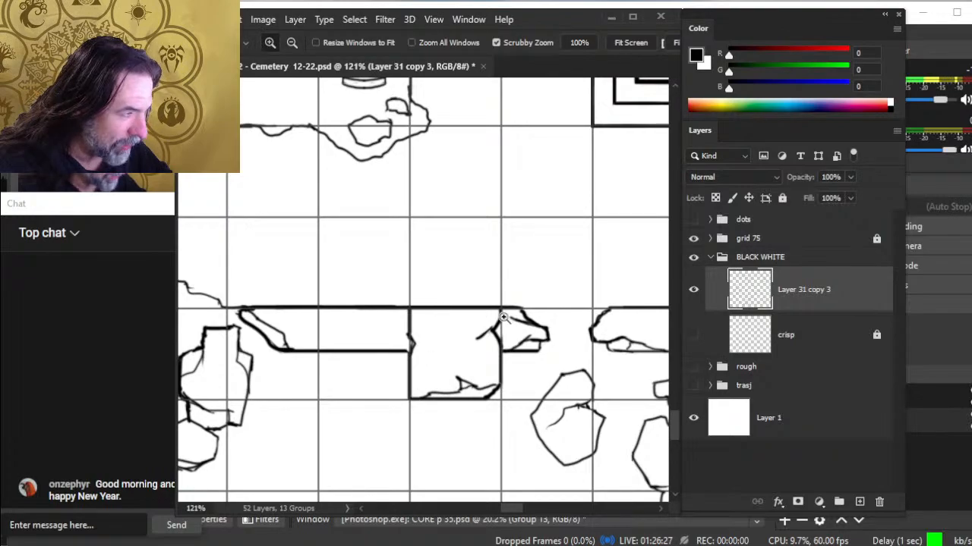
left_click_drag(540, 371, 296, 384)
left_click_drag(649, 391, 271, 347)
left_click_drag(494, 340, 367, 382)
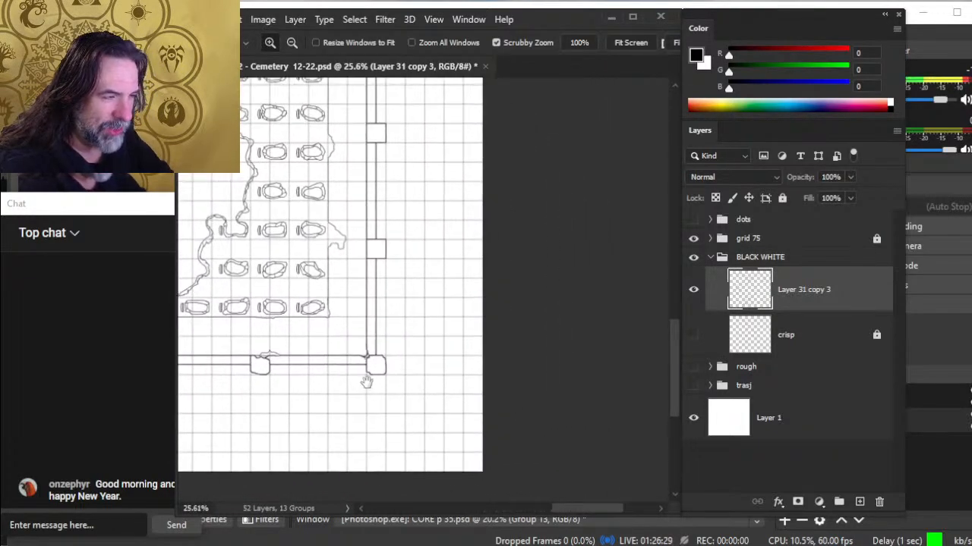
Cut off the lower-left corner of the first eastern wall pillar above the southeast corner with a 4 px brush, keeping the wall line continuous
left_click_drag(376, 347, 512, 374)
left_click_drag(402, 312, 404, 375)
left_click_drag(377, 266, 349, 456)
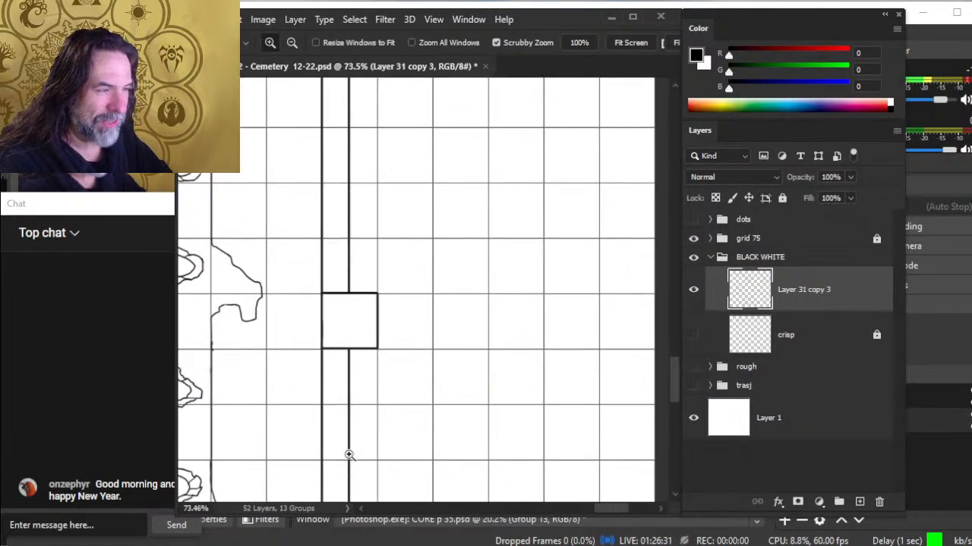
left_click_drag(364, 370, 437, 370)
mouse_move(277, 304)
left_mouse_down()
mouse_move(272, 323)
mouse_move(269, 283)
left_mouse_up()
key("b")
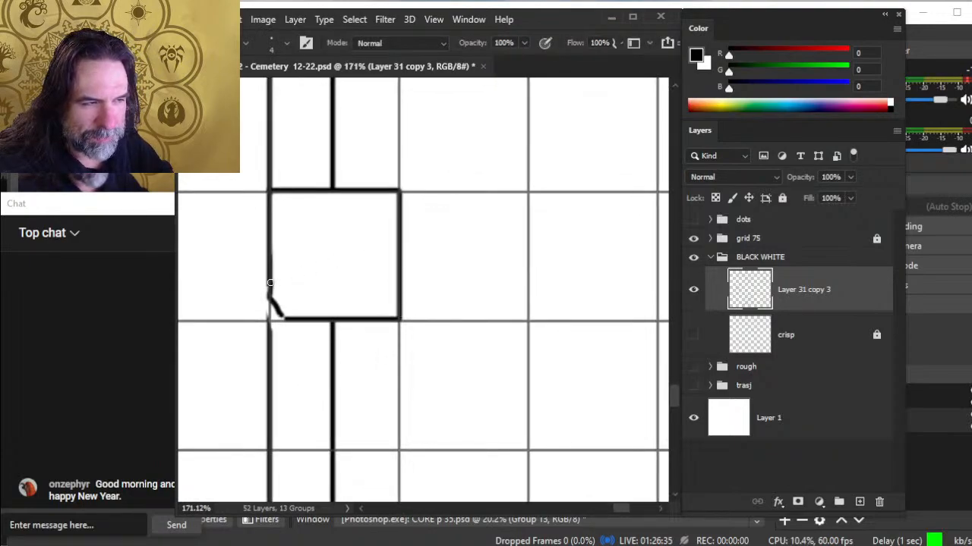
mouse_move(271, 325)
left_mouse_down()
mouse_move(273, 284)
mouse_move(266, 347)
left_mouse_up()
key("ctrl+z")
key("ctrl+z")
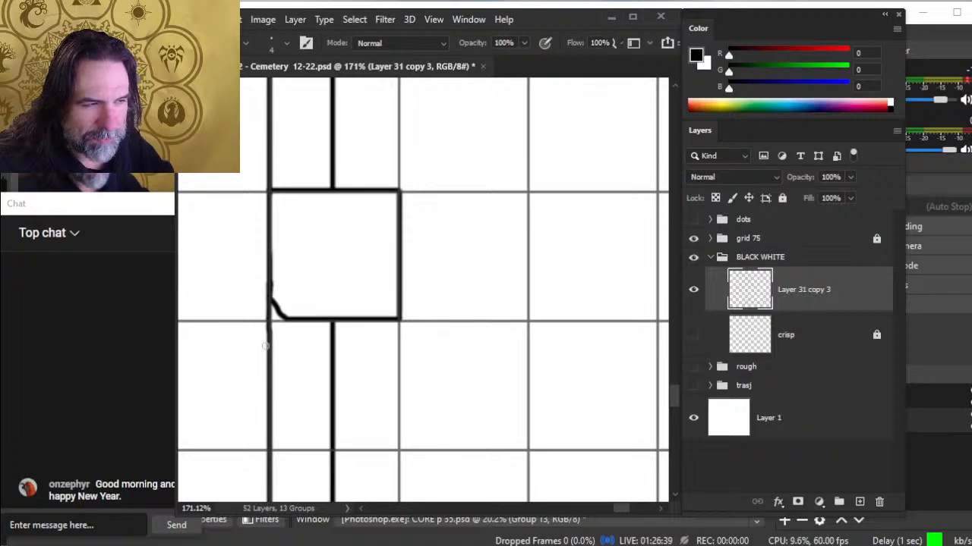
Erase the eastern wall pillar's lower-right corner and redraw it as a small worn curve
key("e")
mouse_move(400, 316)
left_mouse_down()
mouse_move(374, 319)
mouse_move(404, 306)
mouse_move(416, 373)
left_mouse_up()
key("b")
Erase the middle of the first eastern pillar's upper edge and ink a chipped dip beneath the inner wall line
key("e")
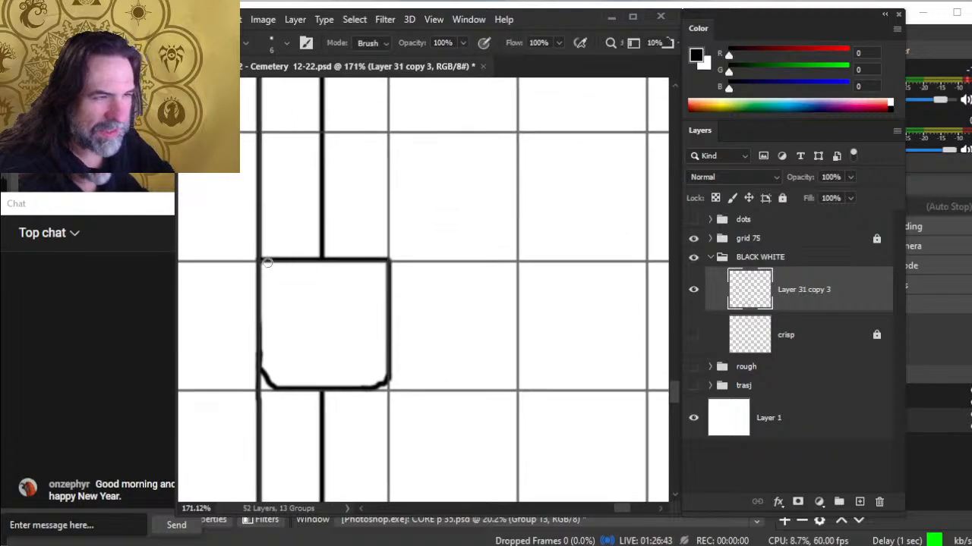
mouse_move(295, 259)
left_mouse_down()
mouse_move(330, 260)
mouse_move(305, 272)
left_mouse_up()
key("b")
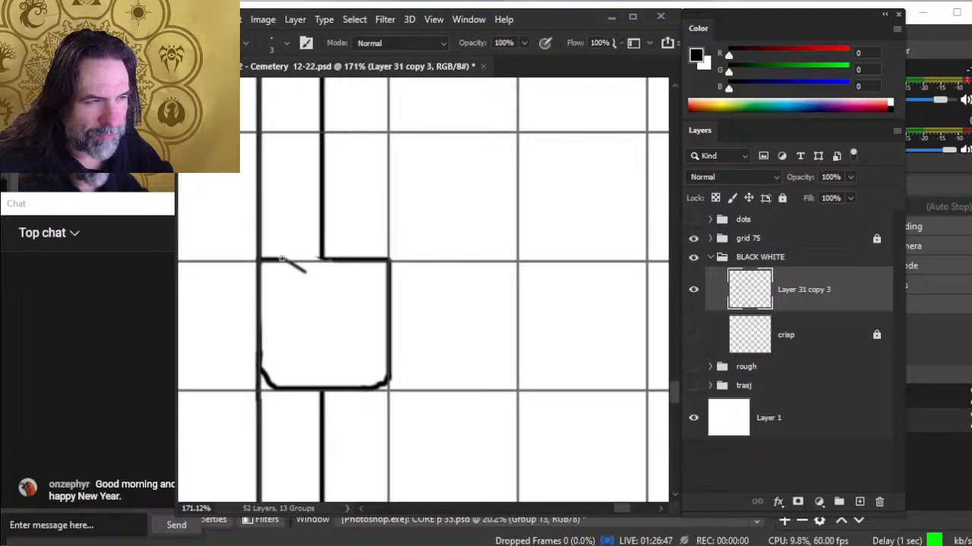
key("e")
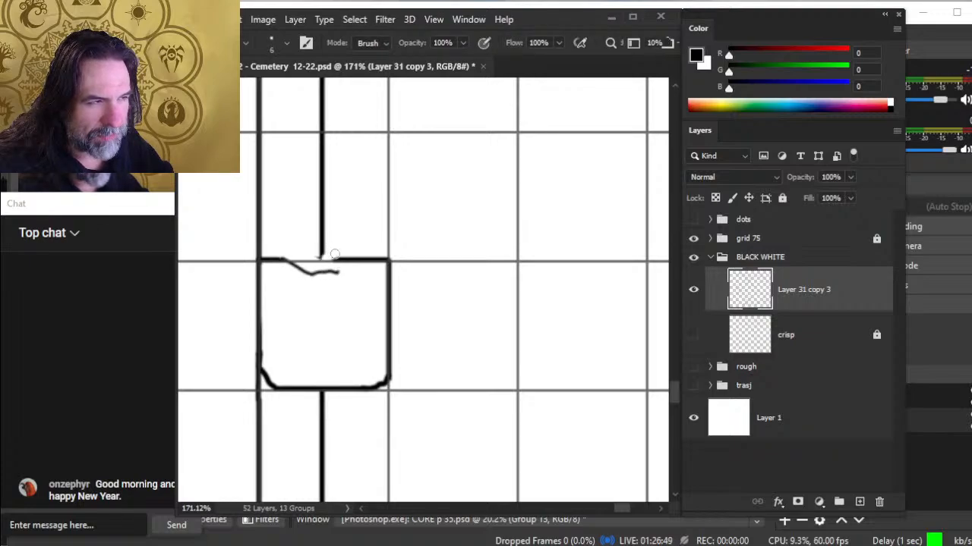
left_click(321, 256)
key("b")
left_click_drag(320, 250, 319, 264)
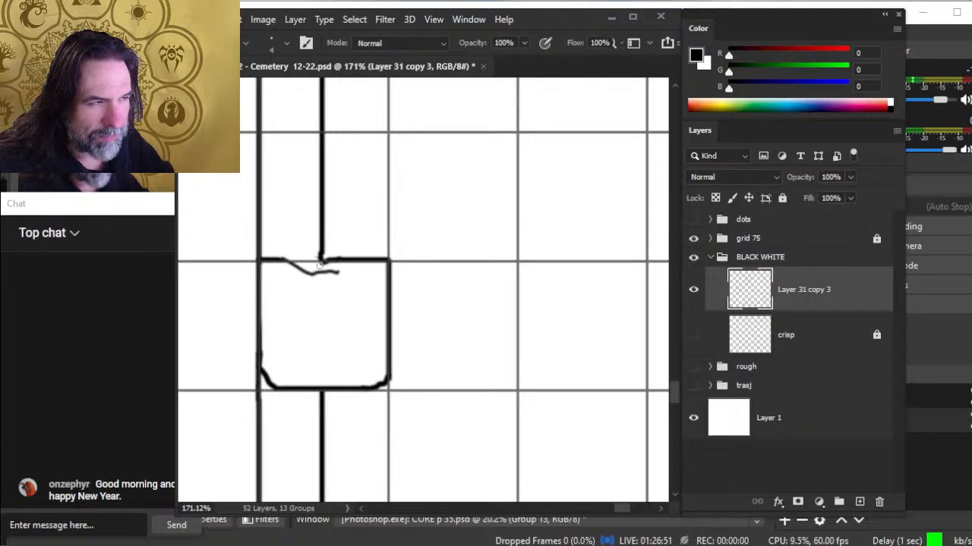
Rework the chip in the pillar's upper edge into a sharp V-shaped break with a thin crack running into the stone
key("e")
left_click(342, 272)
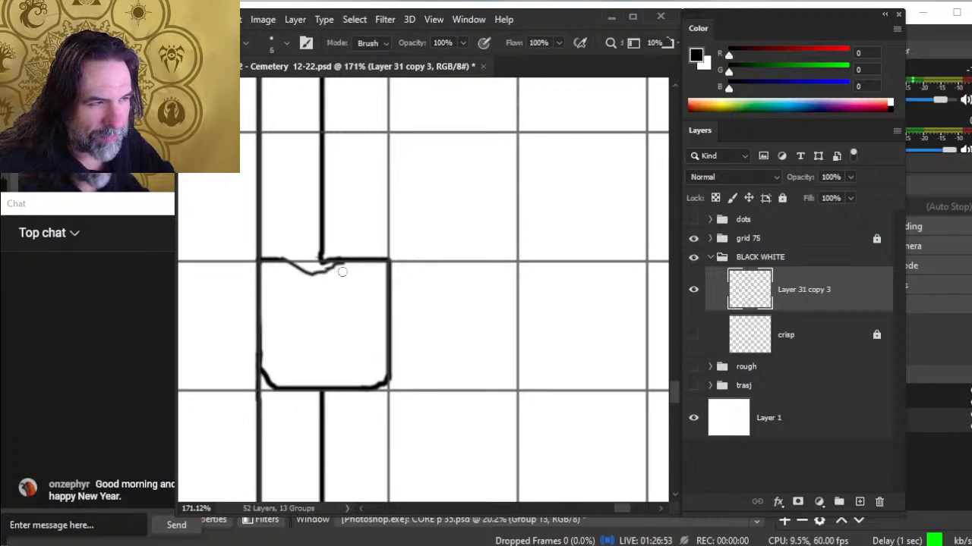
key("b")
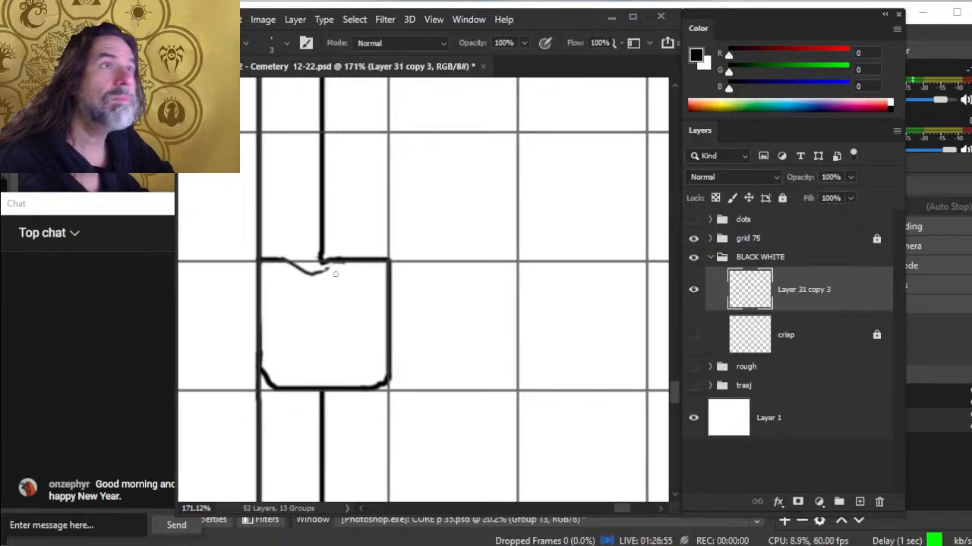
left_click_drag(310, 267, 320, 257)
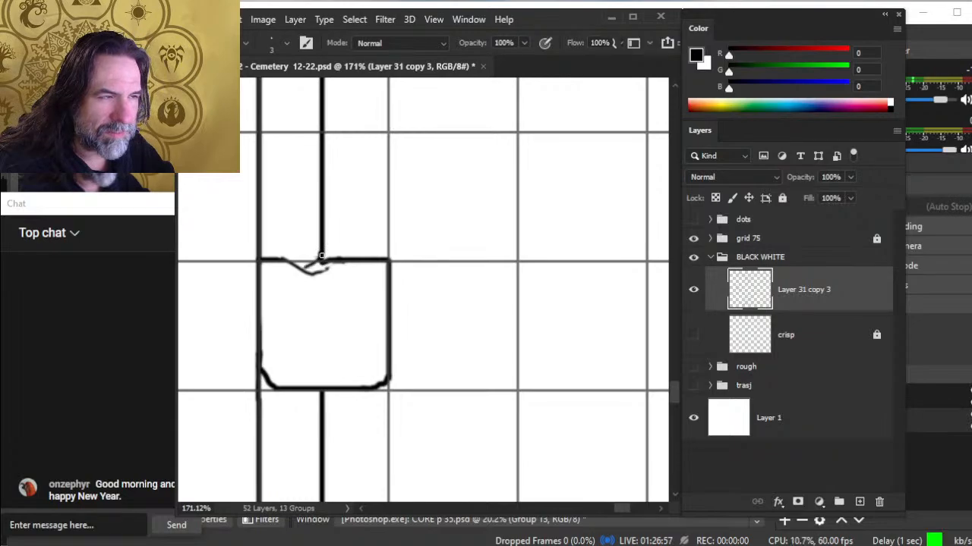
key("e")
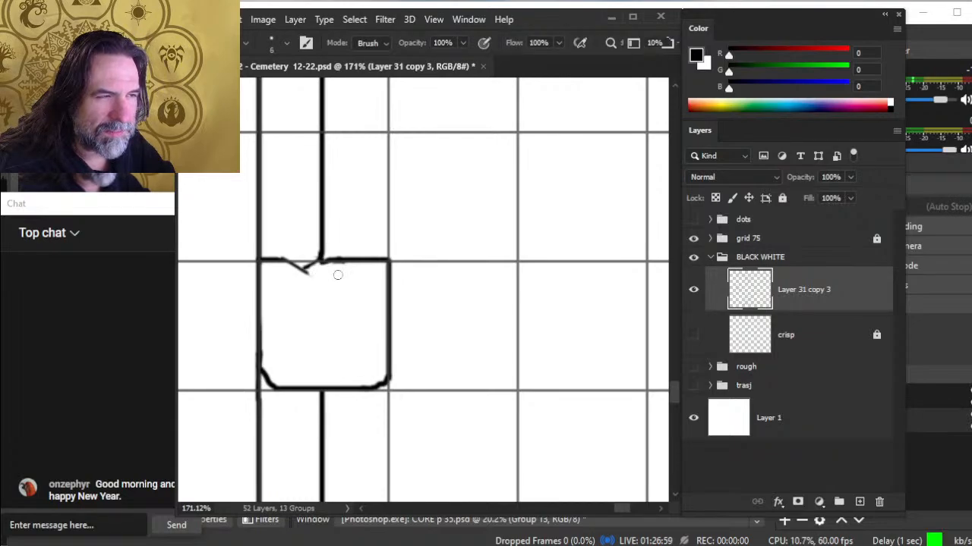
key("b")
mouse_move(326, 280)
left_mouse_down()
mouse_move(307, 270)
mouse_move(332, 284)
left_mouse_up()
Erase the first eastern pillar's sharp upper-right corner and redraw it as a small rounded, worn corner
key("e")
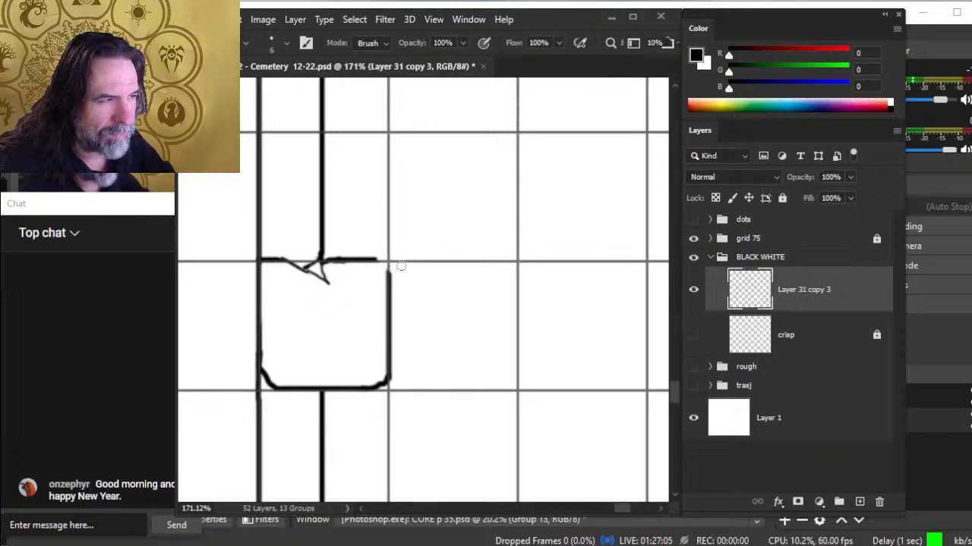
key("b")
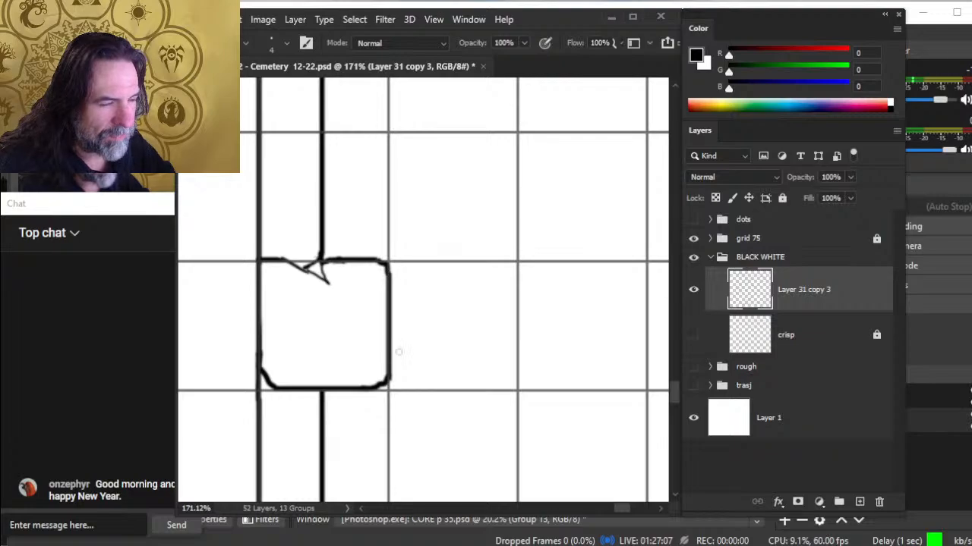
key("e")
Erase the wall line outside the pillar's cut-off lower-left corner and ink a notch where the wall meets the pillar
key("z")
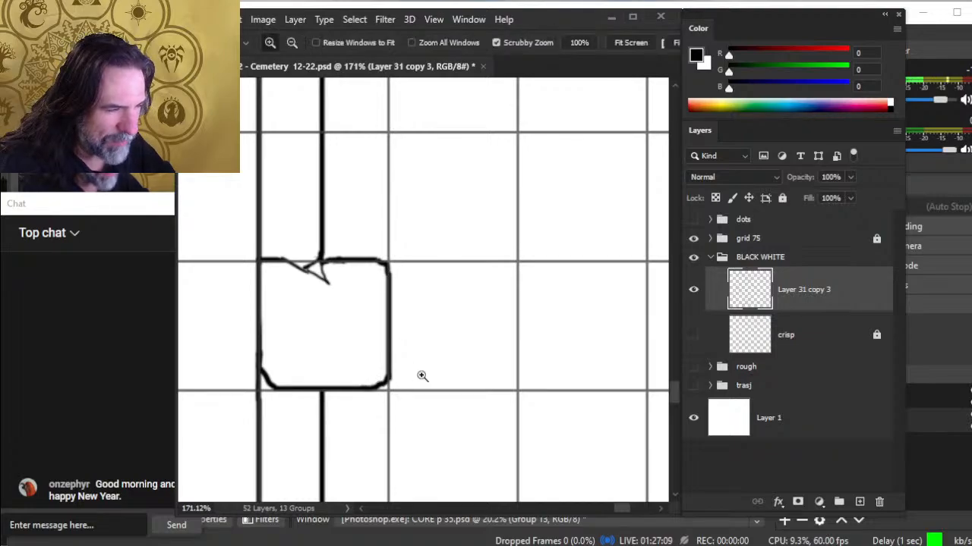
mouse_move(420, 376)
left_mouse_down()
mouse_move(338, 390)
mouse_move(337, 401)
mouse_move(338, 380)
left_mouse_up()
key("e")
key("b")
key("e")
key("b")
key("e")
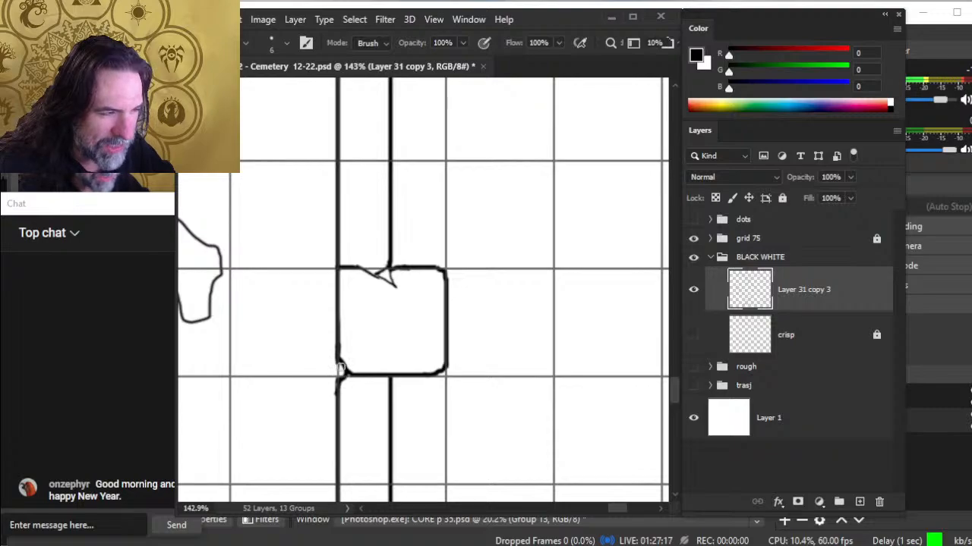
Clean the stray ink around the lower-left notch and re-ink its angled edge in black with a 4 px brush
key("x")
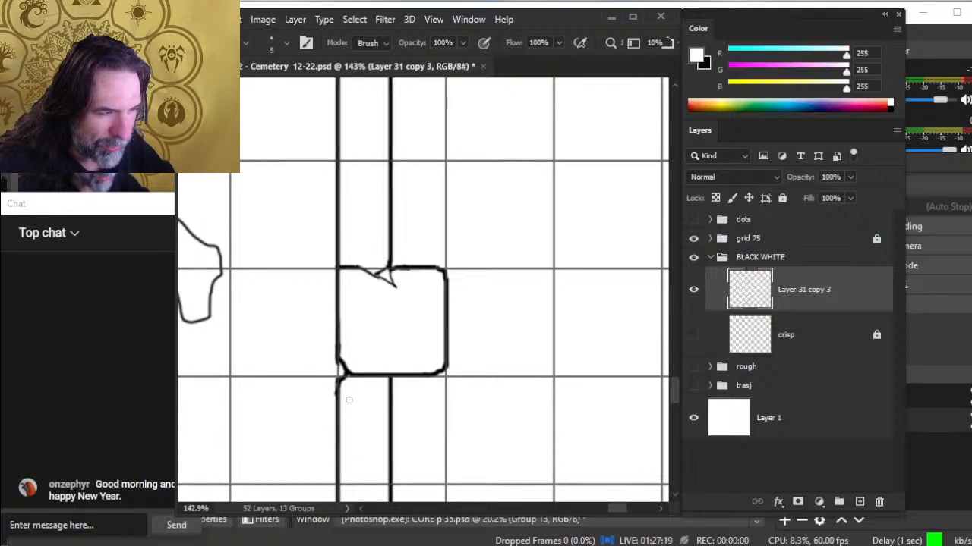
key("b")
key("e")
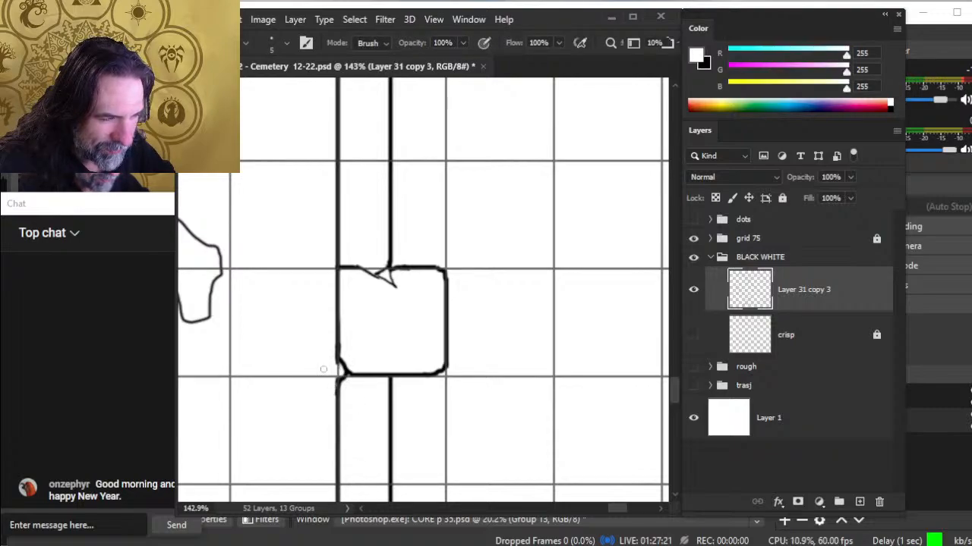
key("b")
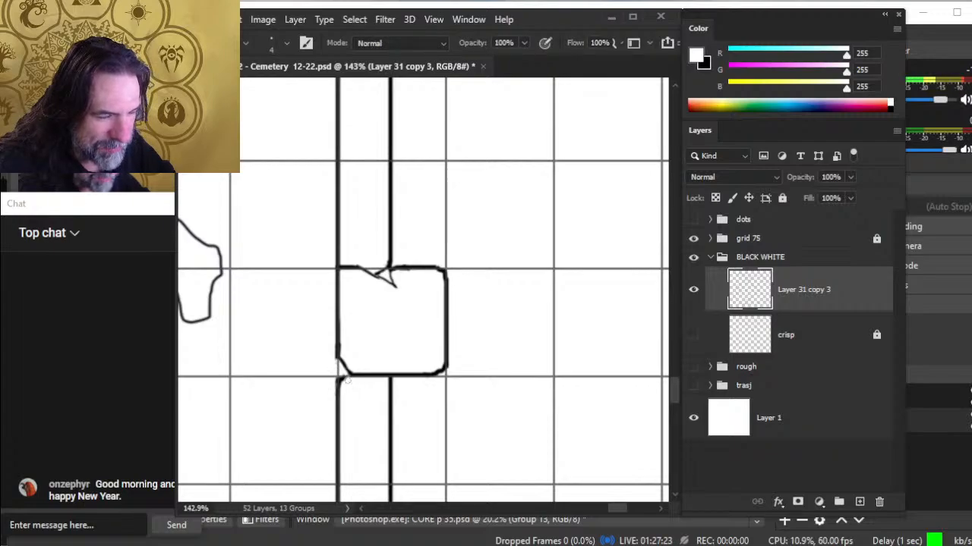
key("x")
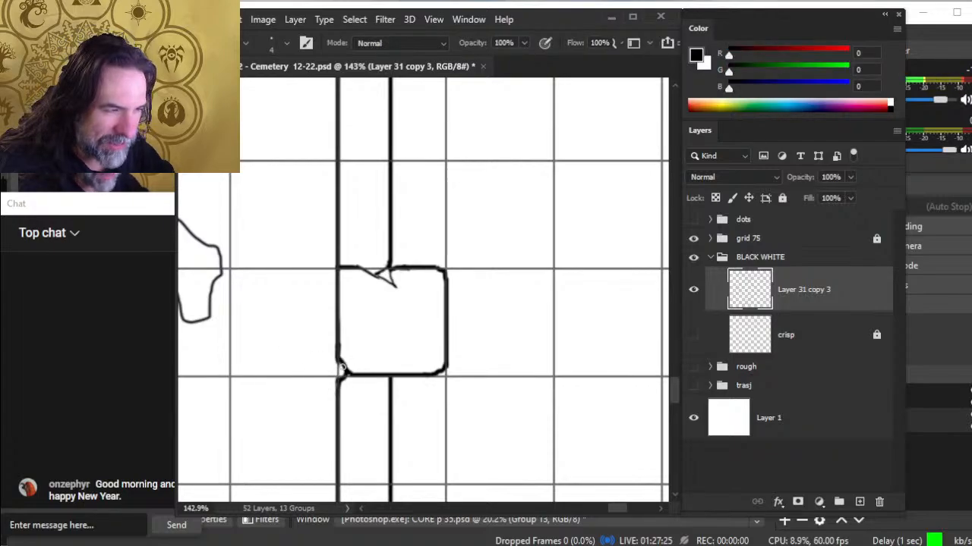
key("e")
key("ctrl+z")
key("b")
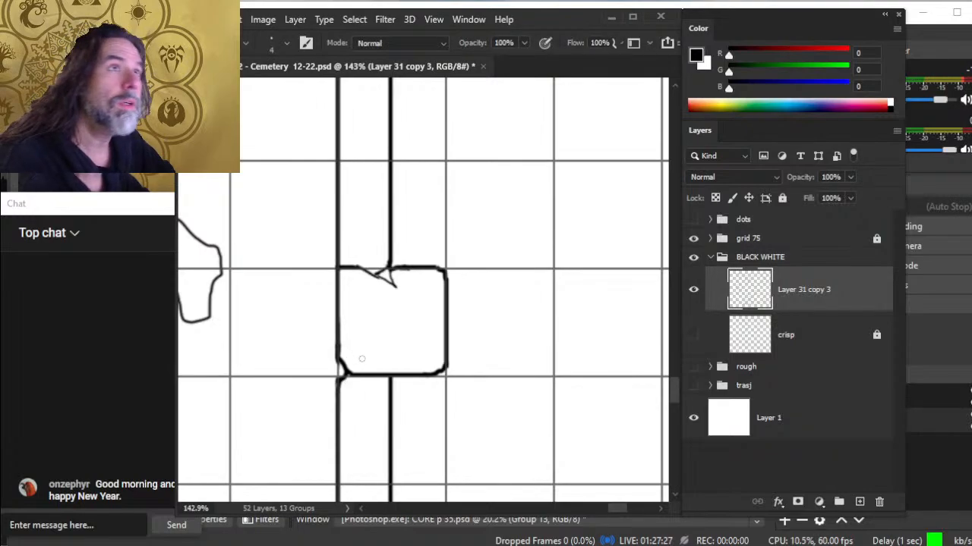
Erase part of the pillar's lower edge beside the notch and draw an angular chip there with a 3 px brush
key("e")
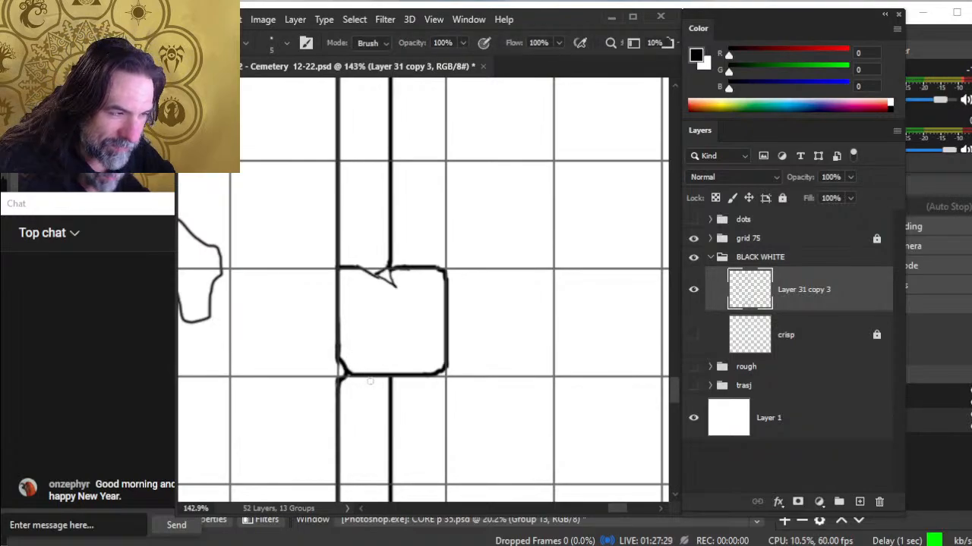
left_click_drag(363, 374, 354, 374)
key("b")
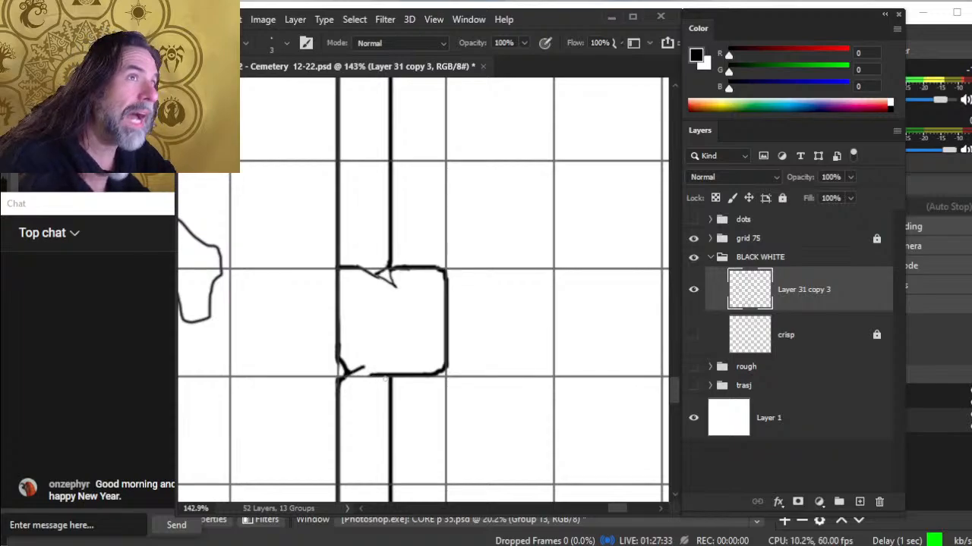
mouse_move(376, 373)
left_mouse_down()
mouse_move(365, 363)
mouse_move(375, 378)
left_mouse_up()
key("e")
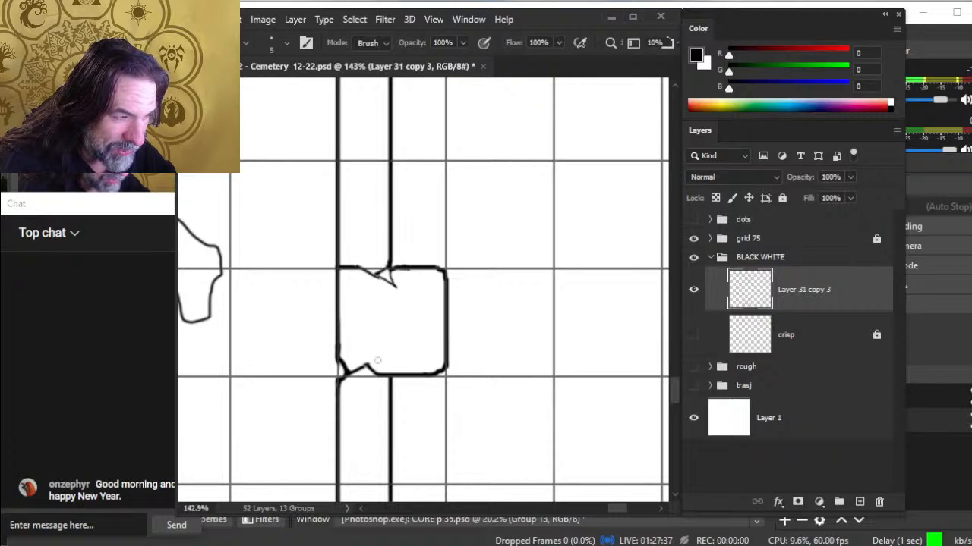
On the next eastern pillar to the north, erase the upper-right corner and redraw it chipped and rounded with a 4 px brush
key("z")
left_click_drag(440, 332, 420, 281)
mouse_move(420, 277)
left_mouse_down()
mouse_move(379, 324)
mouse_move(430, 232)
mouse_move(425, 487)
left_mouse_up()
key("b")
key("e")
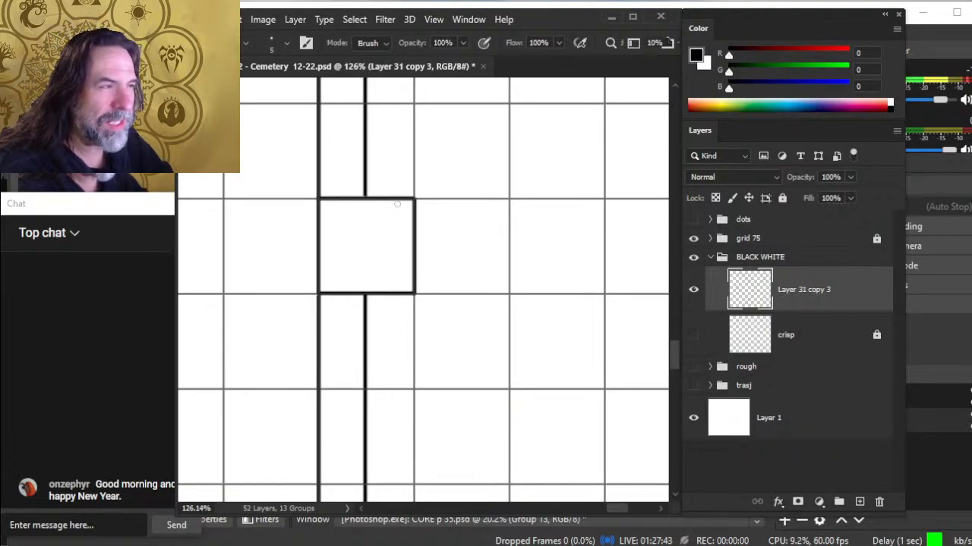
mouse_move(414, 204)
left_mouse_down()
mouse_move(385, 199)
mouse_move(402, 202)
left_mouse_up()
key("b")
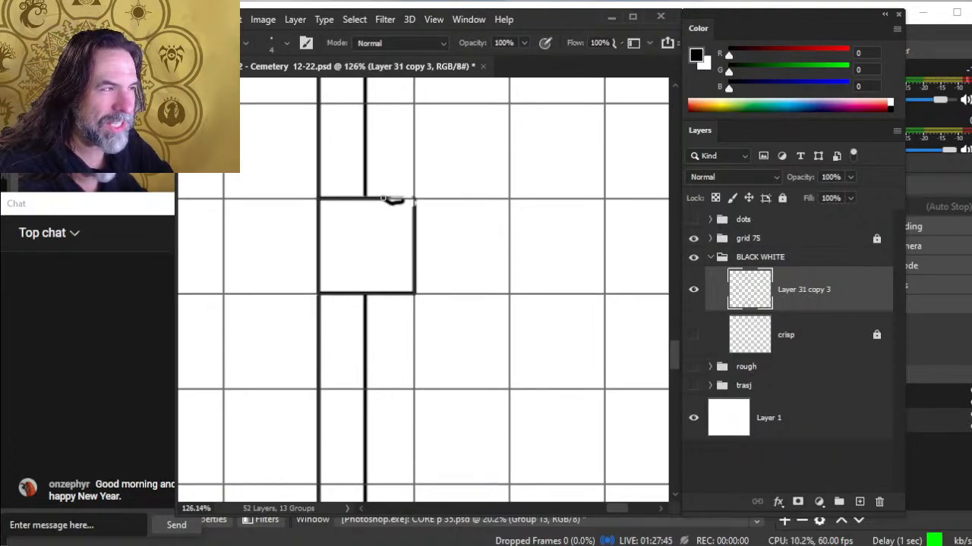
Erase this second eastern pillar's lower-right corner and redraw it as an uneven, worn curve
key("e")
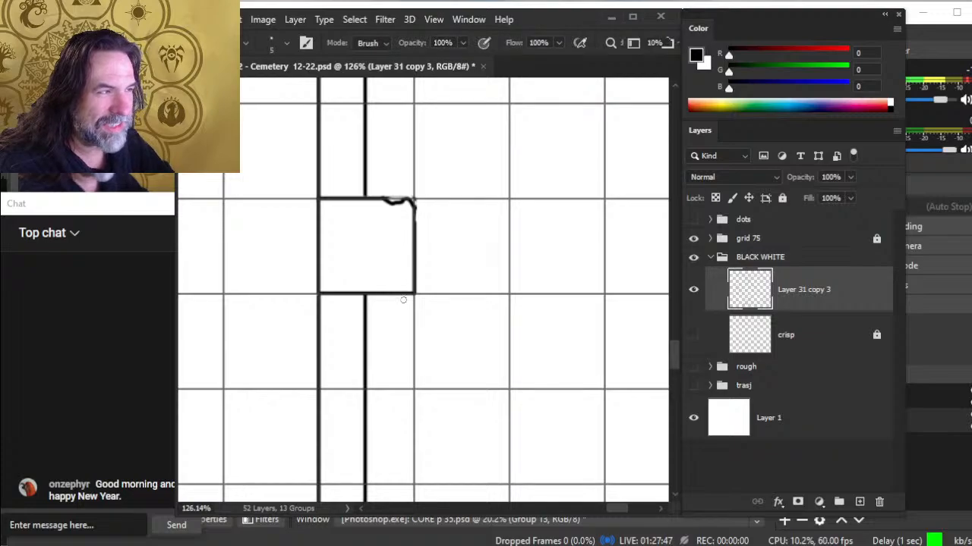
mouse_move(388, 294)
left_mouse_down()
mouse_move(414, 293)
mouse_move(382, 295)
mouse_move(402, 300)
left_mouse_up()
key("b")
Round off the second eastern pillar's lower-left corner and re-ink the adjoining outer wall line, trimming the stray ink beside it
key("e")
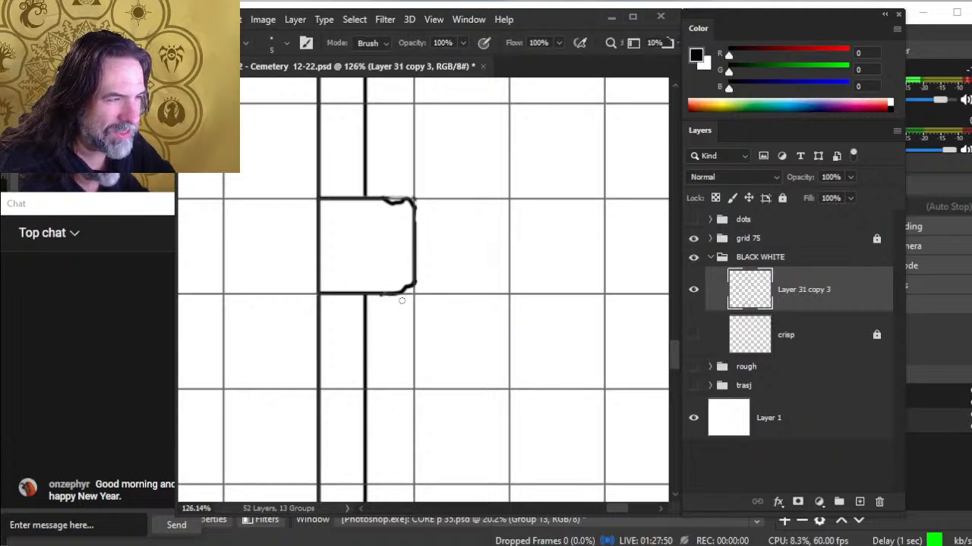
left_click(320, 287)
key("b")
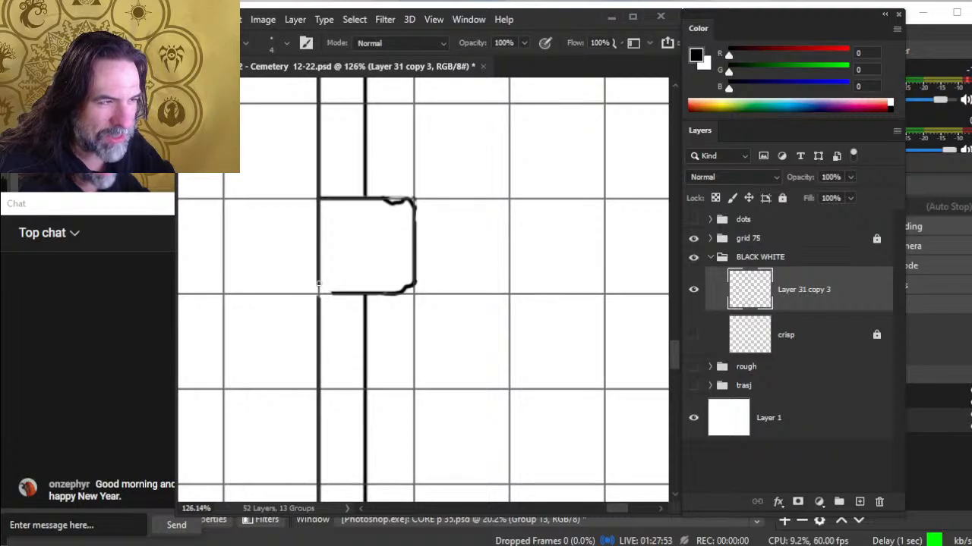
left_click_drag(319, 284, 334, 292)
key("e")
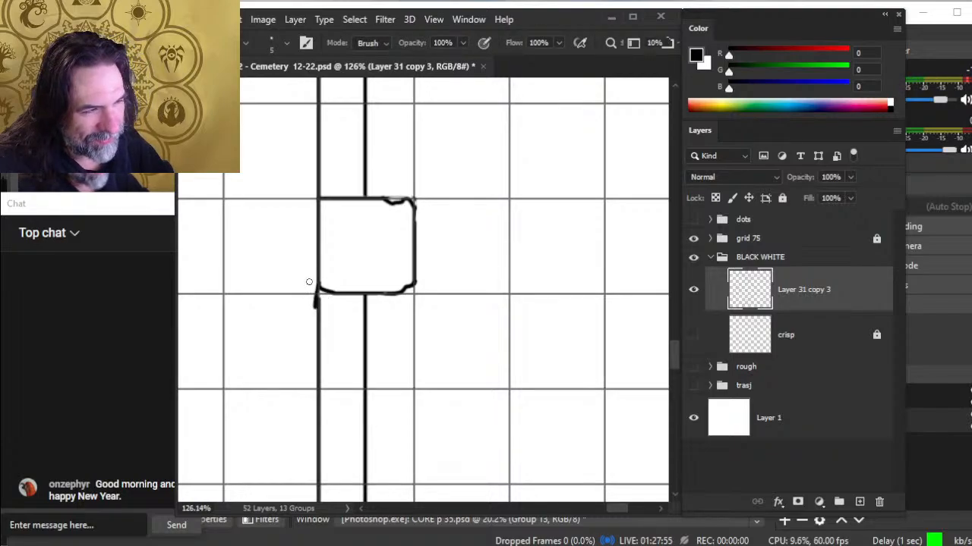
key("b")
key("e")
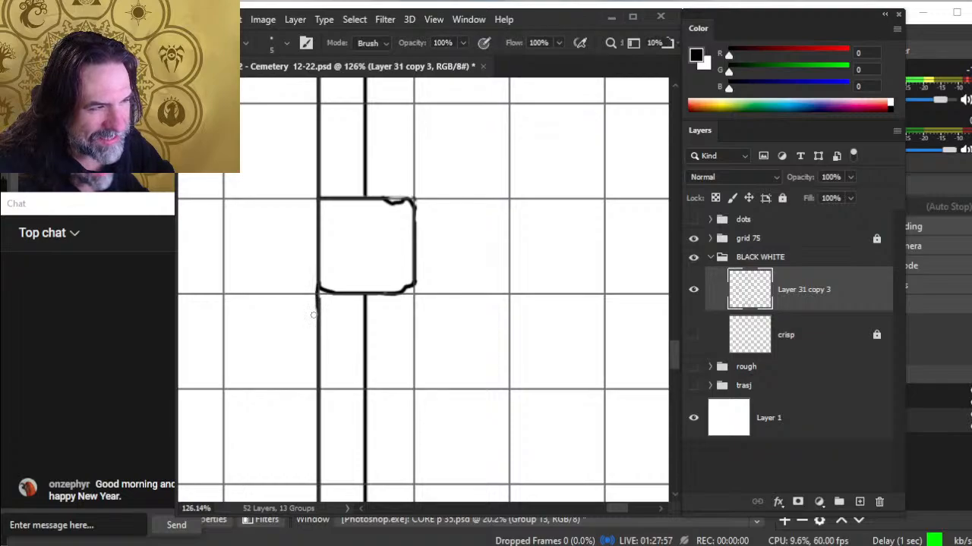
key("b")
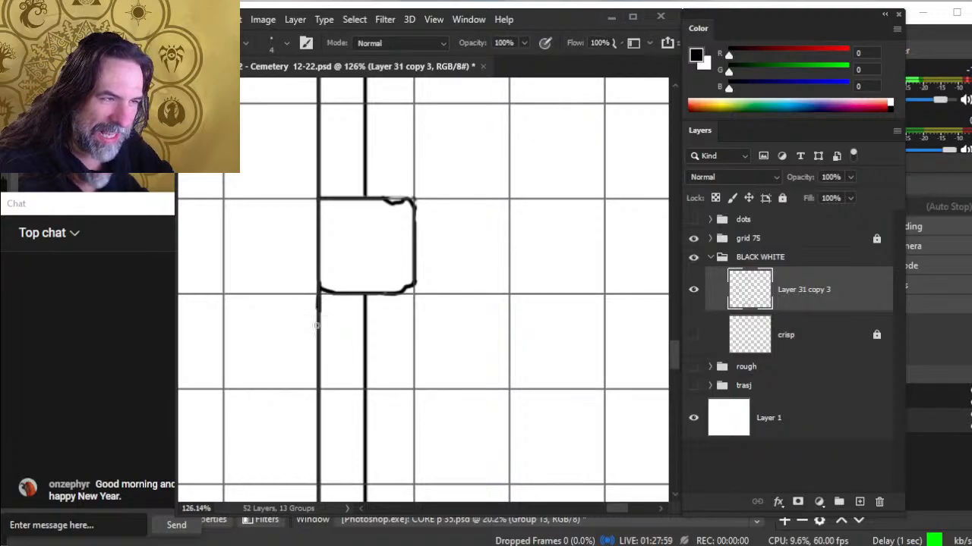
key("e")
Redraw the lower-right corner of the large pillar at the eastern wall's northern end as a worn curve, extending its lower edge along the grid line
left_click_drag(330, 282, 332, 401)
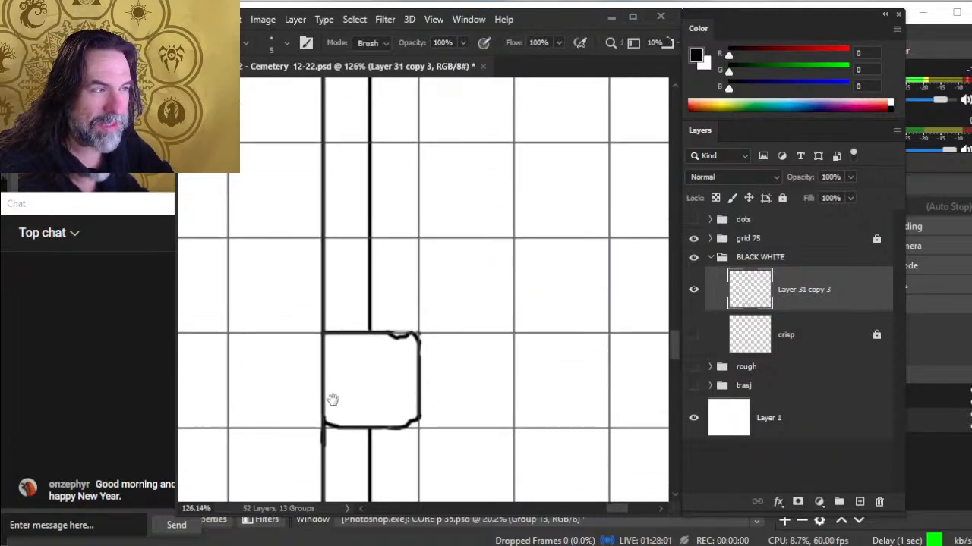
left_click_drag(367, 277, 394, 544)
left_click_drag(398, 249, 367, 402)
left_click_drag(405, 357, 331, 356)
left_click_drag(379, 267, 447, 281)
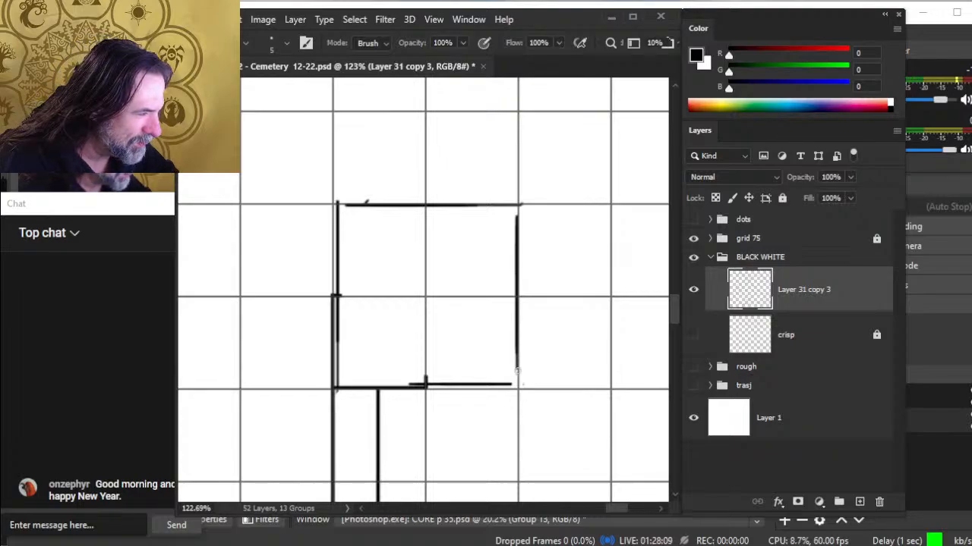
key("b")
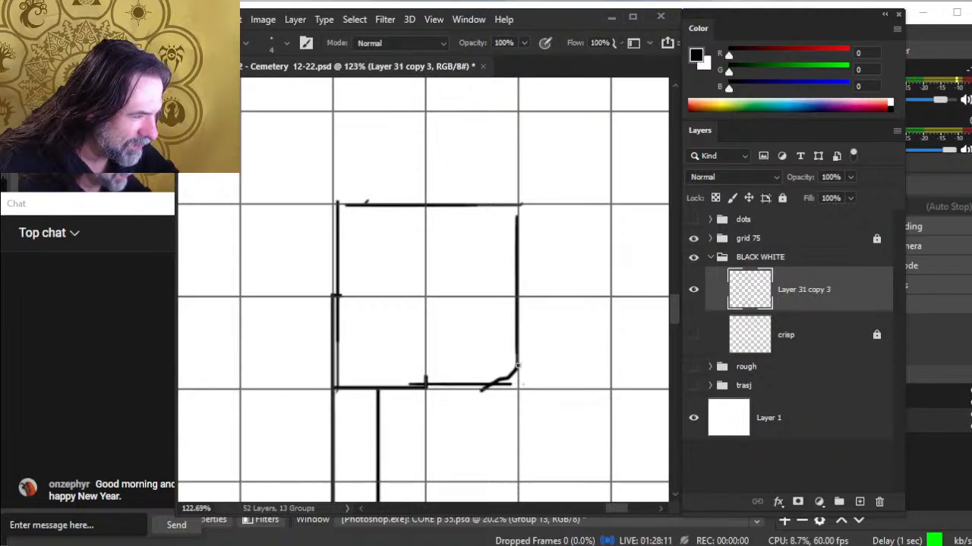
left_click_drag(481, 390, 413, 389)
Erase the leftover inner line above the large pillar's redrawn lower edge
key("e")
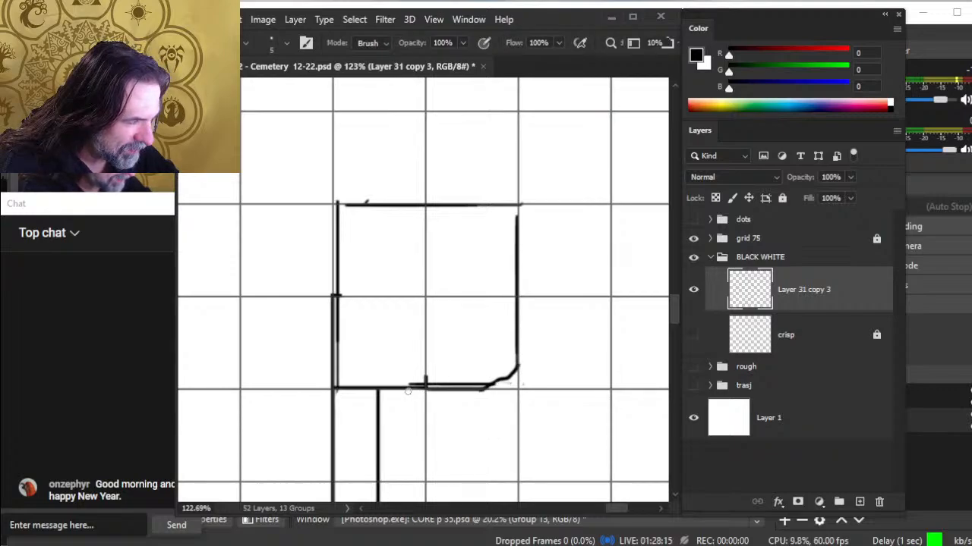
left_click_drag(483, 379, 488, 383)
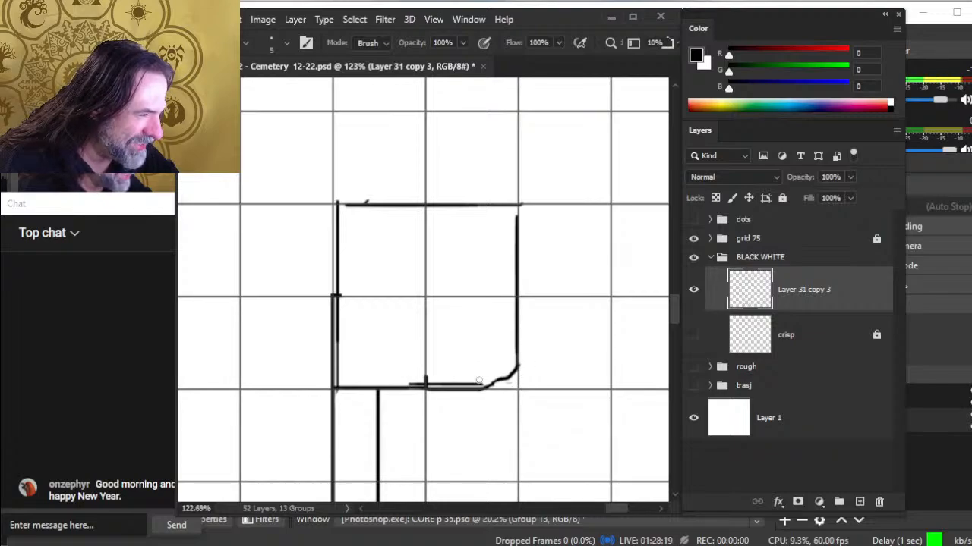
left_click_drag(484, 383, 437, 382)
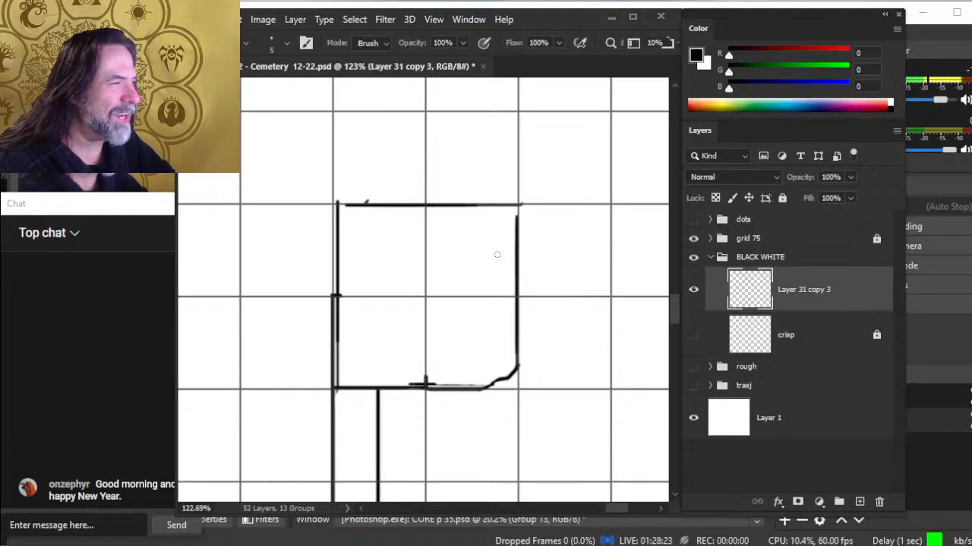
Ink the large pillar's upper-right corner as a worn, stepped curve joining its upper and right edges
key("b")
left_click_drag(518, 221, 487, 205)
key("e")
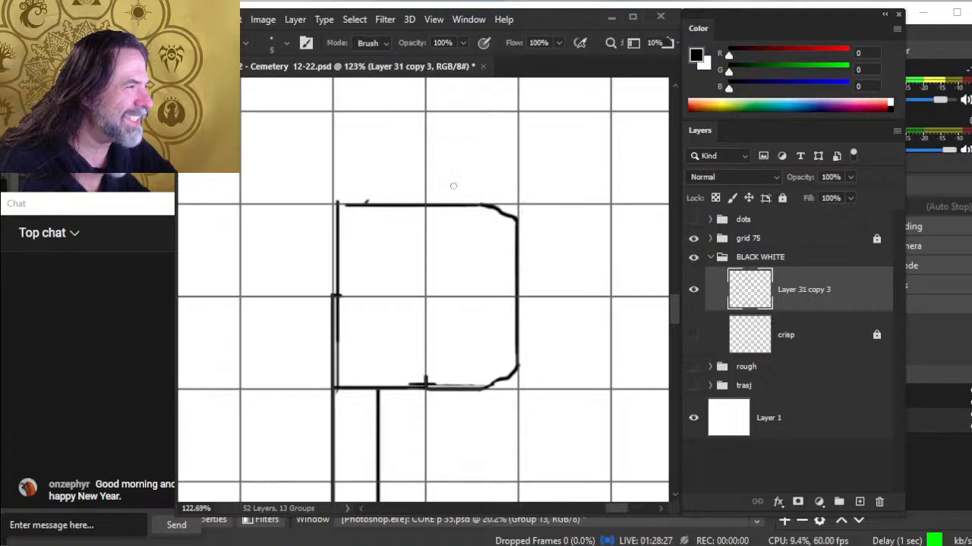
Erase the large pillar's upper-left corner, the doubled inner line along its left edge and the cross mark on its lower edge
key("b")
key("e")
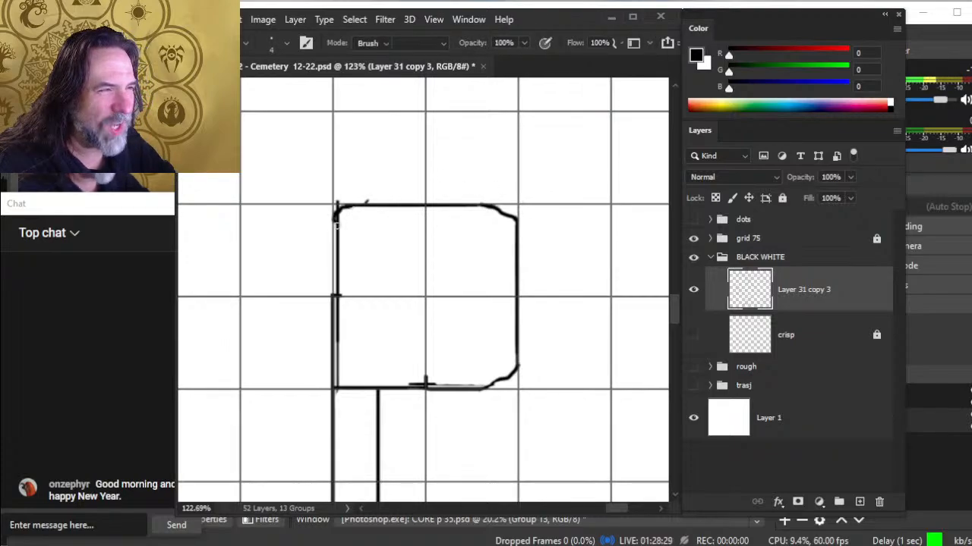
mouse_move(337, 217)
left_mouse_down()
mouse_move(337, 236)
mouse_move(334, 197)
left_mouse_up()
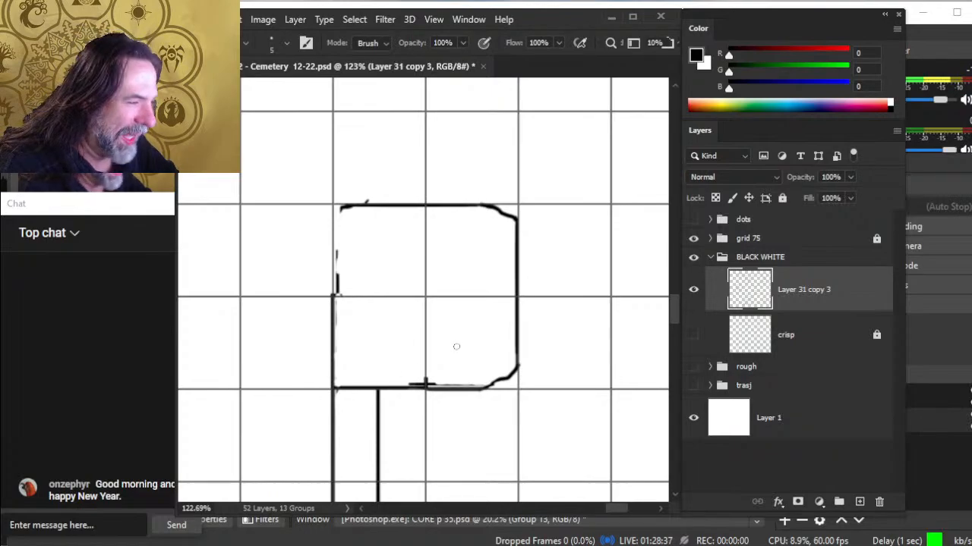
key("ctrl+z")
key("ctrl+z")
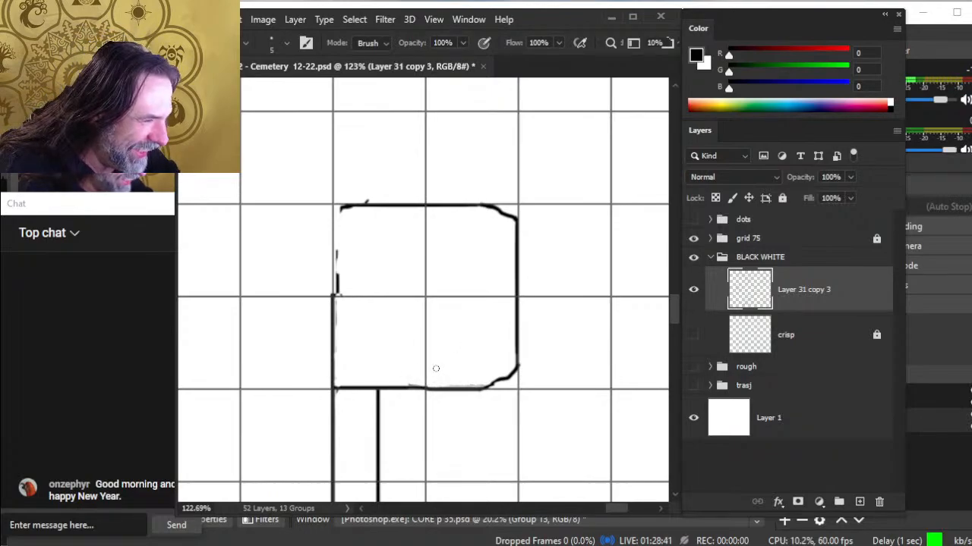
Select the right half of the large pillar's lower edge, shift it slightly upward and deselect it
key("l")
mouse_move(434, 386)
left_mouse_down()
mouse_move(497, 406)
mouse_move(496, 381)
mouse_move(469, 390)
left_mouse_up()
key("v")
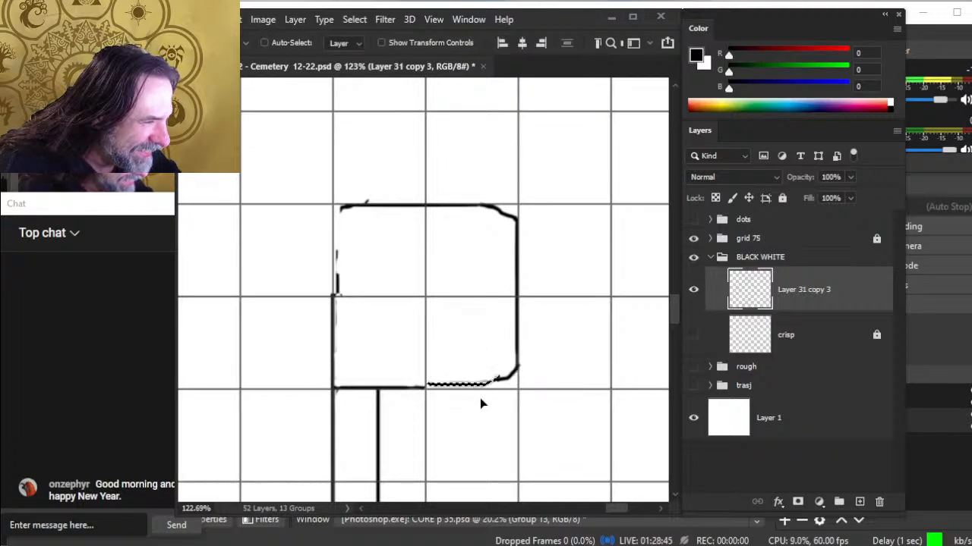
key("l")
key("ctrl+d")
key("b")
key("e")
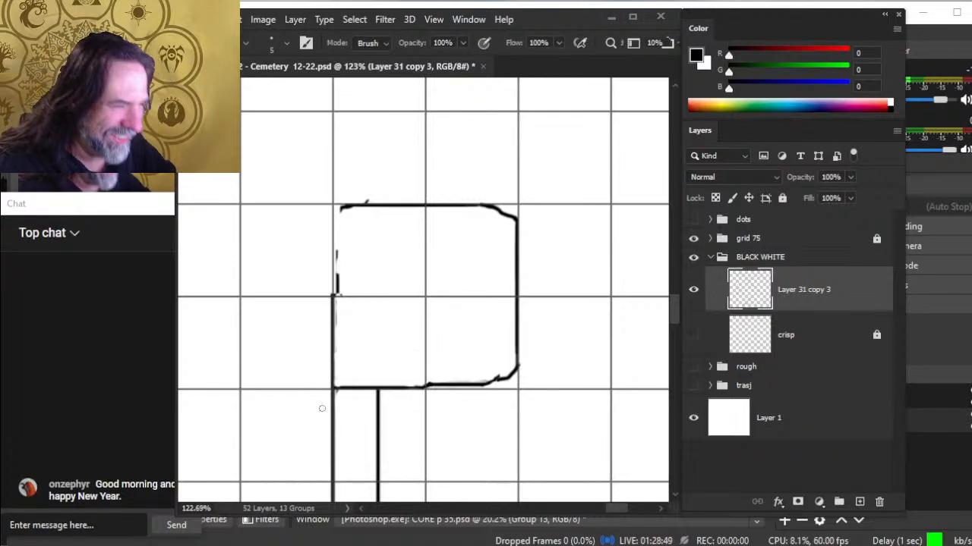
Ink the large pillar's lower-left corner as a small worn curve joining its left and lower edges
key("b")
left_click_drag(334, 378, 349, 387)
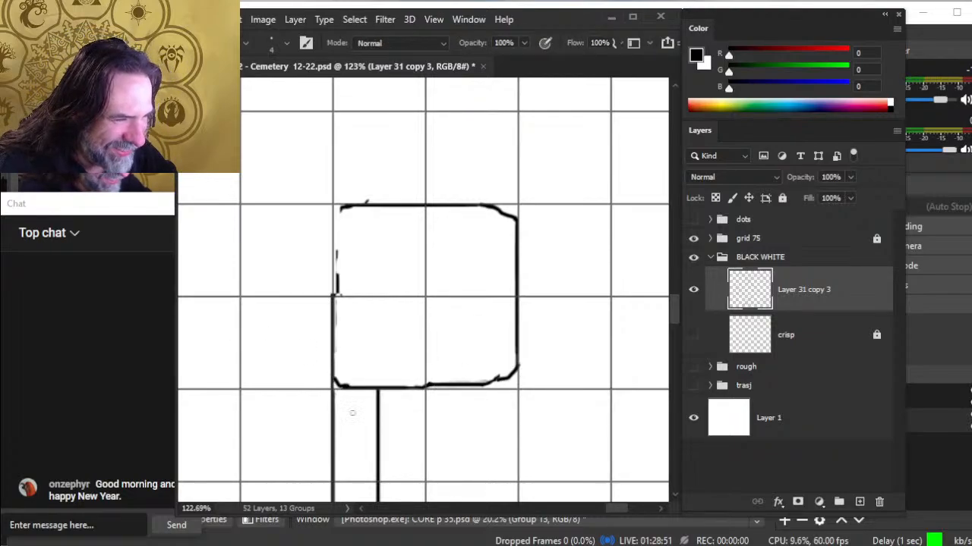
key("e")
key("b")
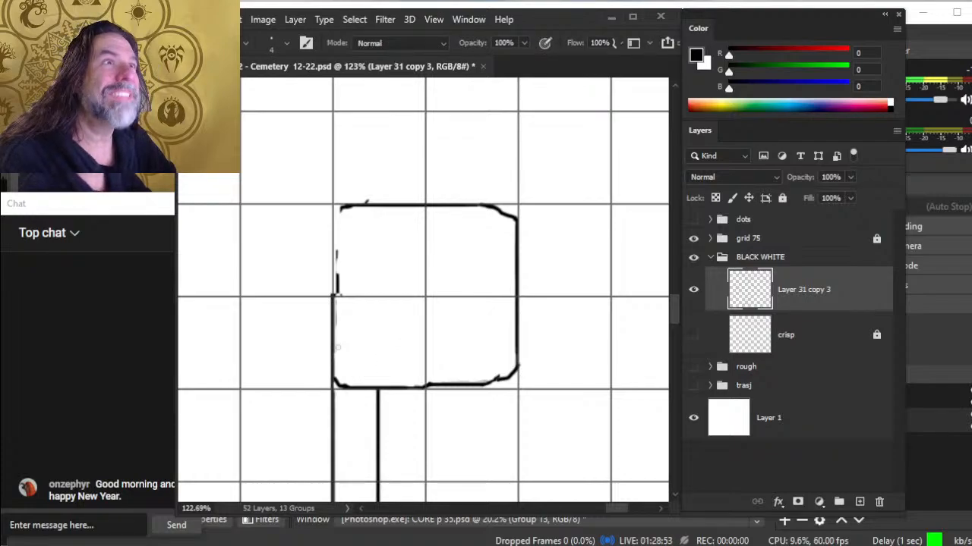
key("e")
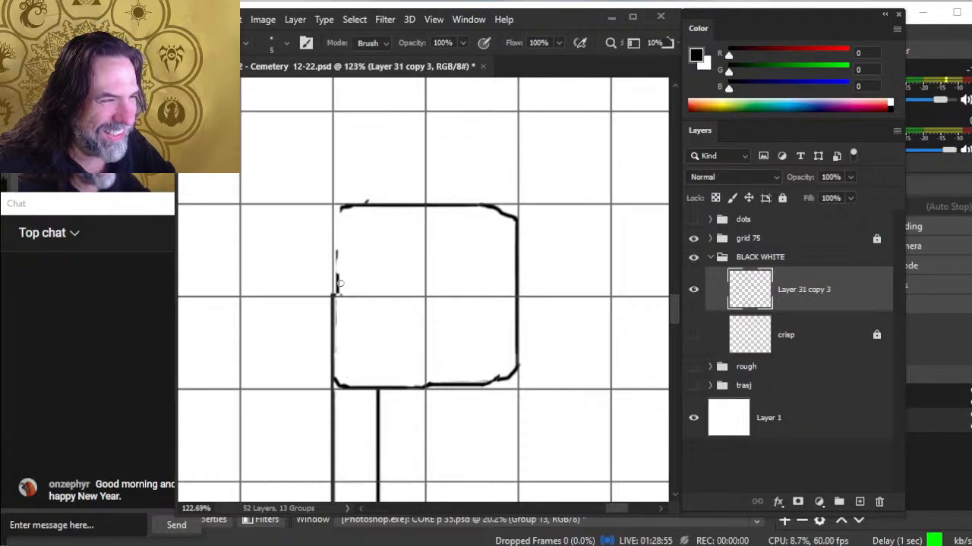
Ink the large pillar's upper-left corner as a worn bevel joining the top edge, and trim the stray ink beside it
key("b")
mouse_move(331, 296)
left_mouse_down()
mouse_move(337, 258)
mouse_move(331, 295)
left_mouse_up()
mouse_move(337, 233)
left_mouse_down()
mouse_move(362, 205)
mouse_move(342, 209)
mouse_move(365, 202)
left_mouse_up()
key("e")
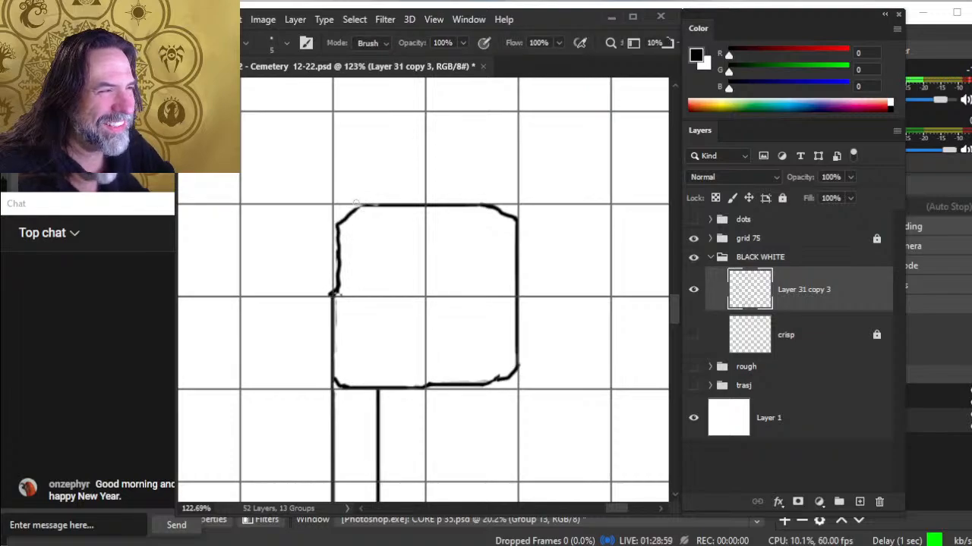
key("b")
key("e")
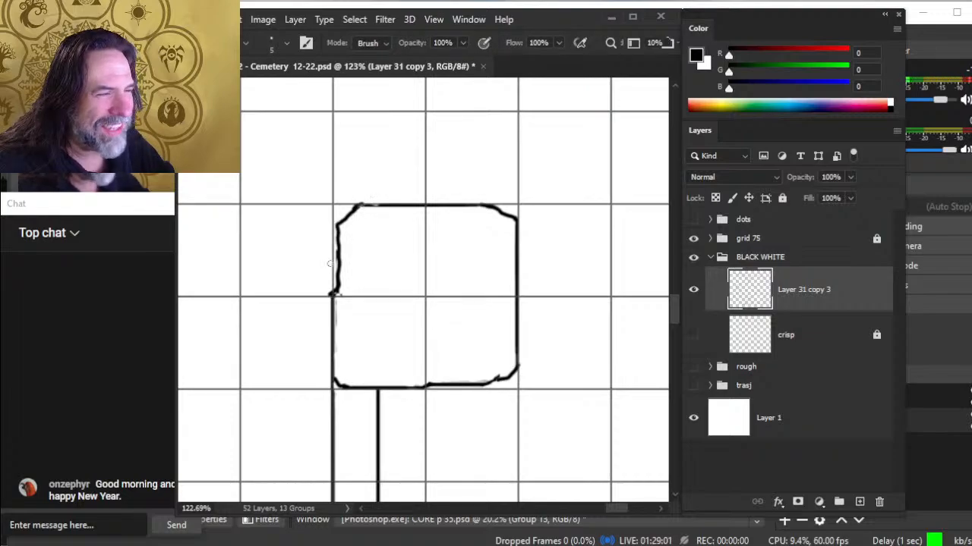
Erase the upper half of the large pillar's left edge and redraw it with a chipped notch just above the grid line
left_click_drag(341, 229, 338, 278)
key("b")
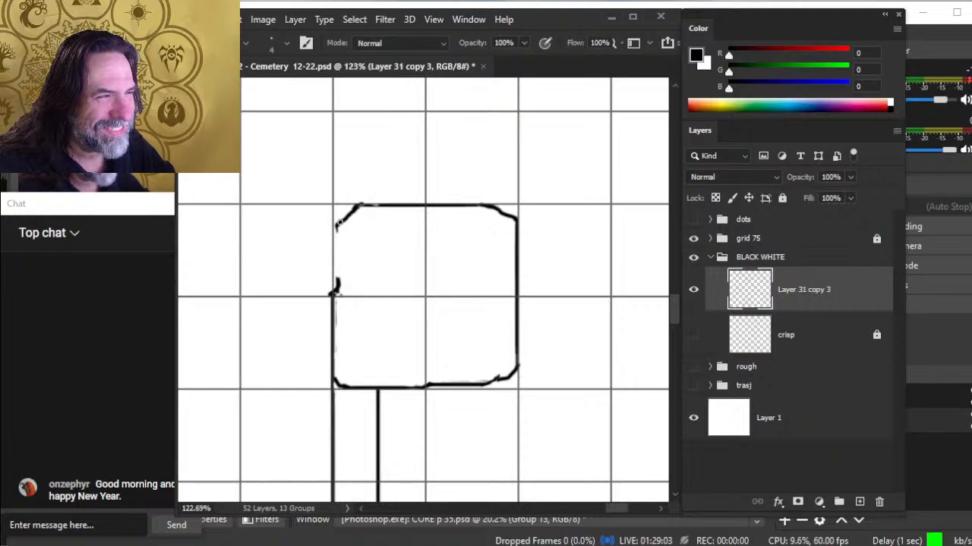
key("e")
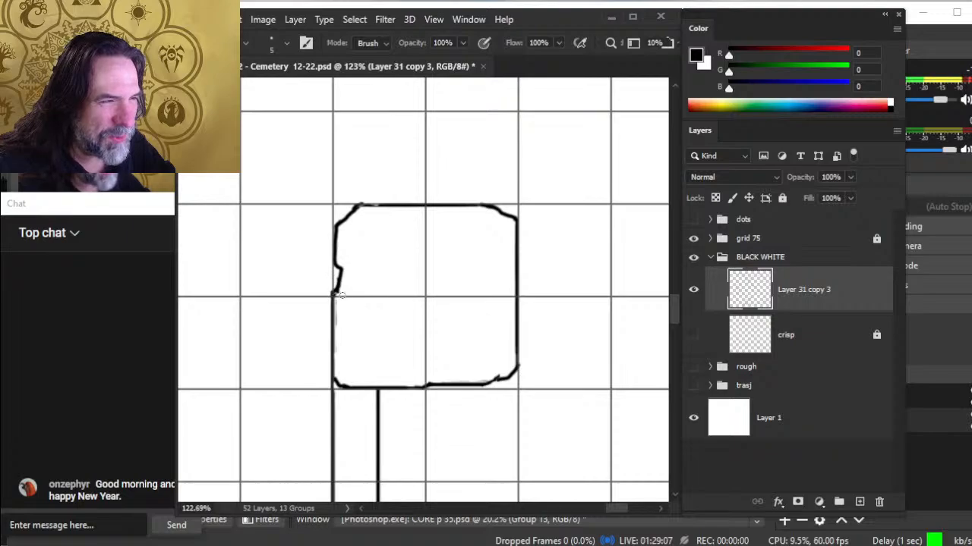
key("b")
key("e")
Re-ink the lower half of the large pillar's left edge as a straight line, erasing the doubled inner line and joining it to the notch
left_click_drag(338, 327, 338, 363)
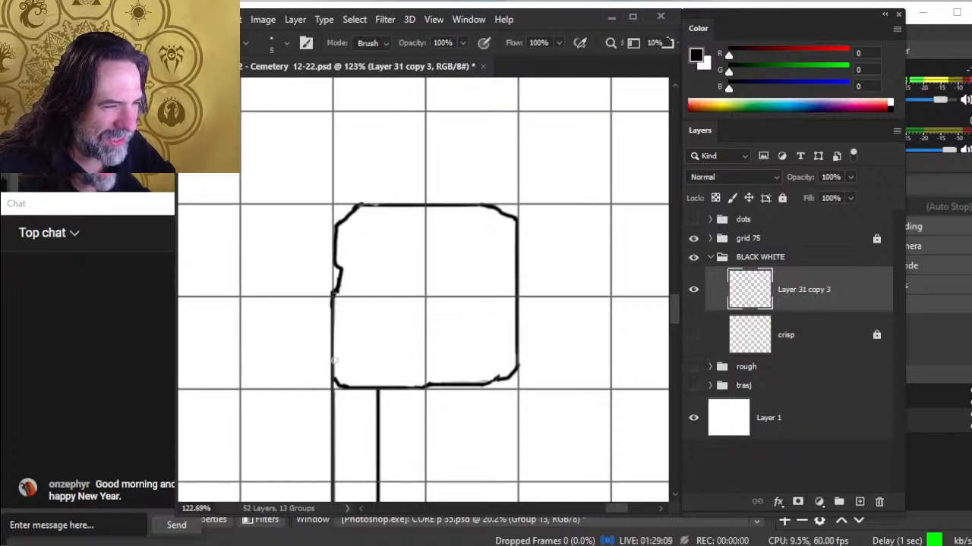
key("b")
left_click_drag(334, 302, 334, 376)
key("e")
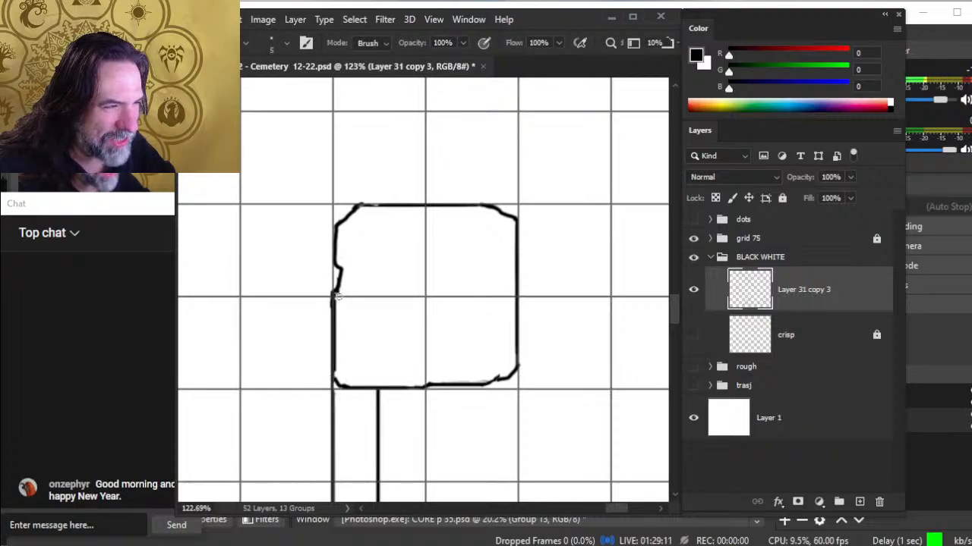
key("b")
left_click(328, 385, "shift")
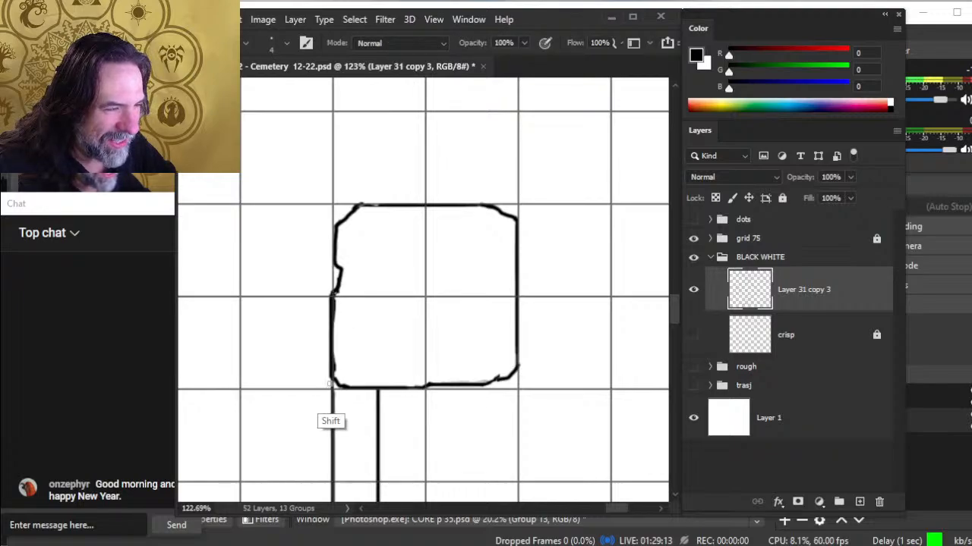
key("e")
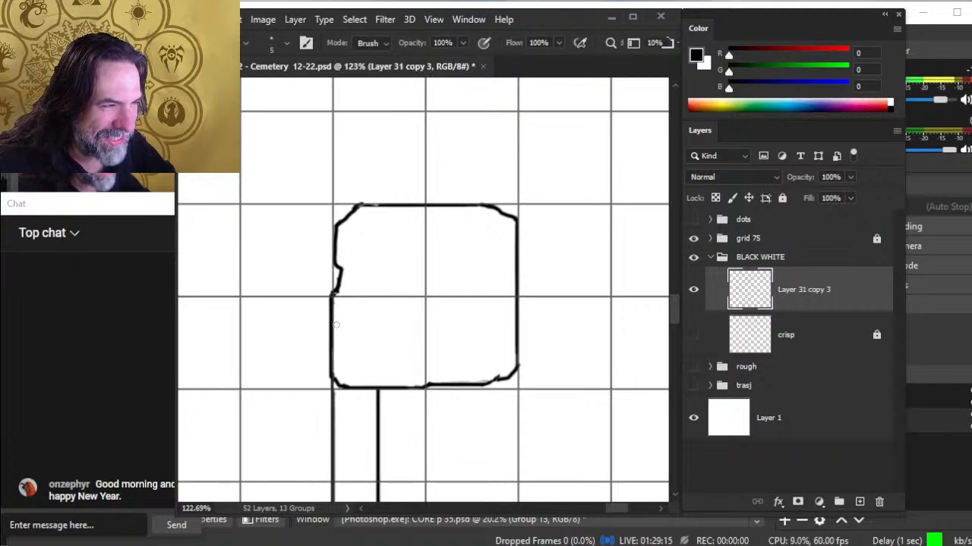
key("b")
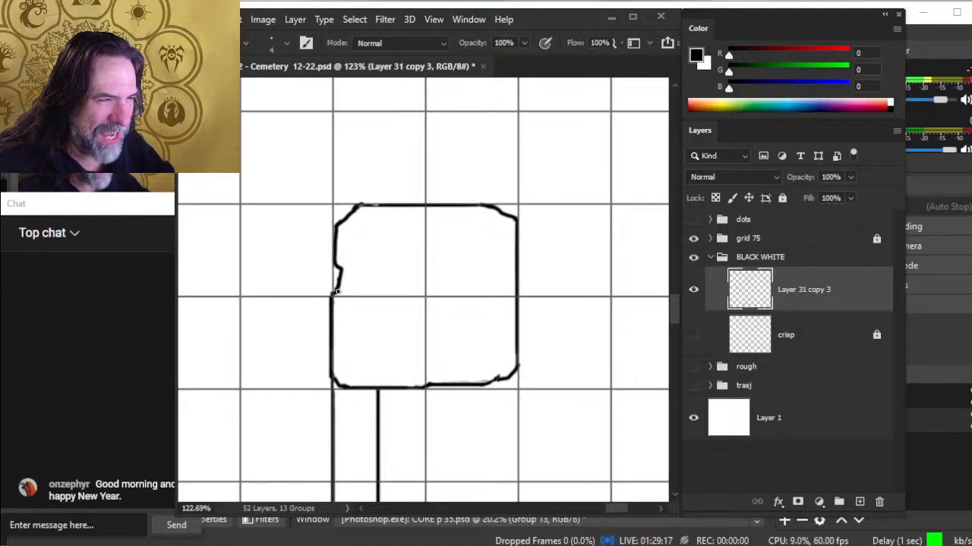
left_click(337, 290)
key("e")
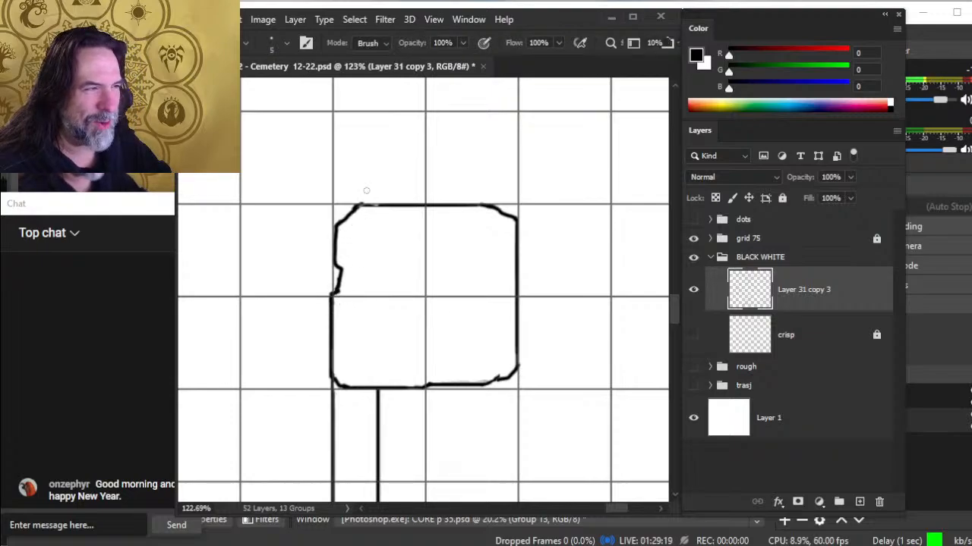
Ink a short crack running inward from the notch in the large pillar's left edge
key("b")
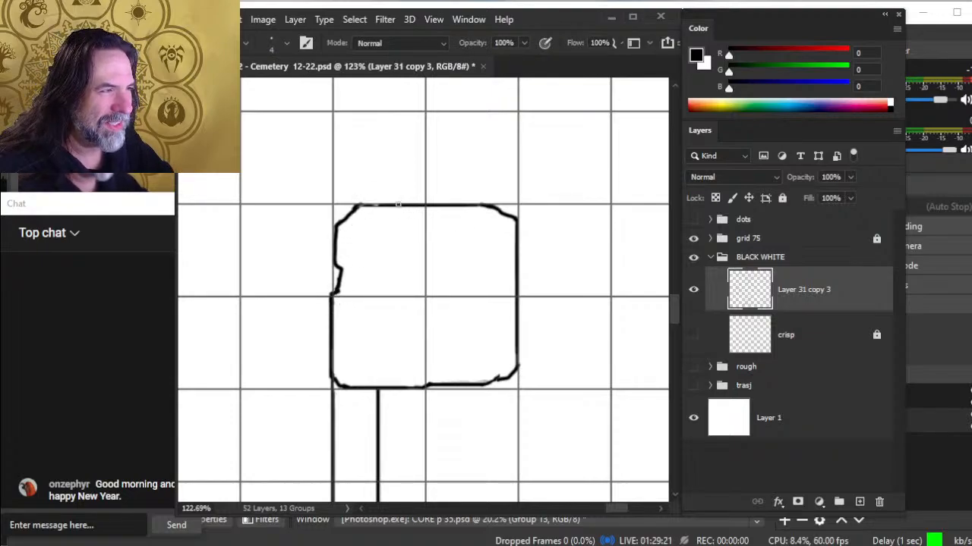
key("e")
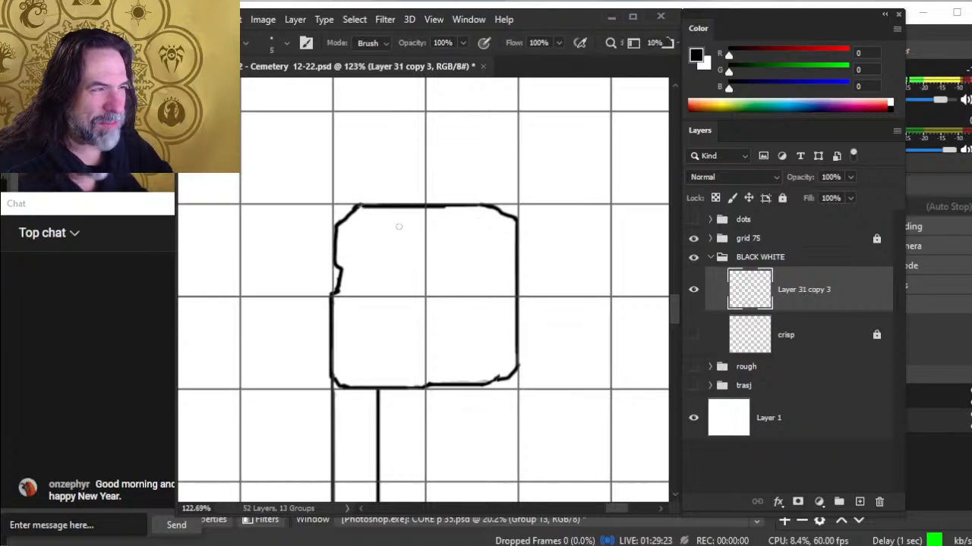
key("b")
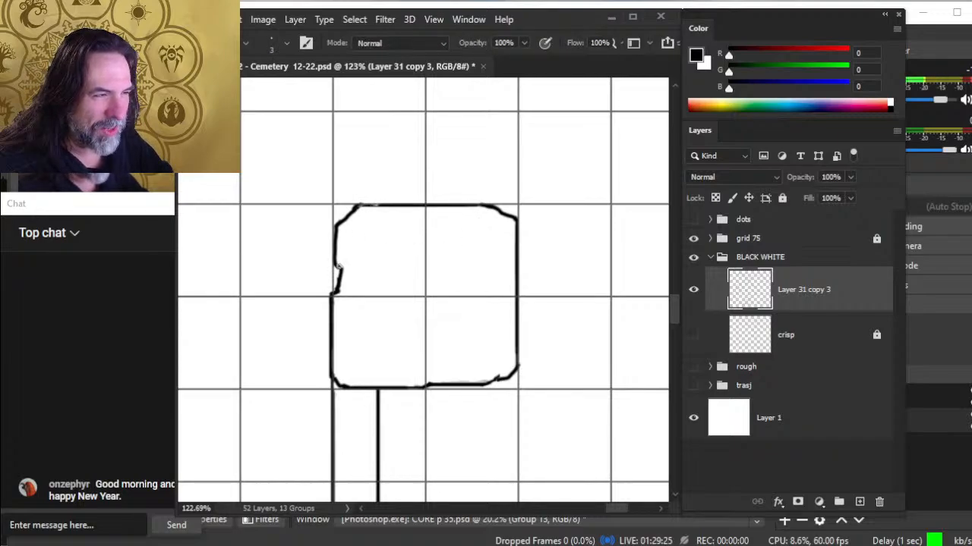
left_click_drag(340, 267, 354, 275)
Erase the left edge of the small pillar south of the large one and redraw it with a chipped notch
key("z")
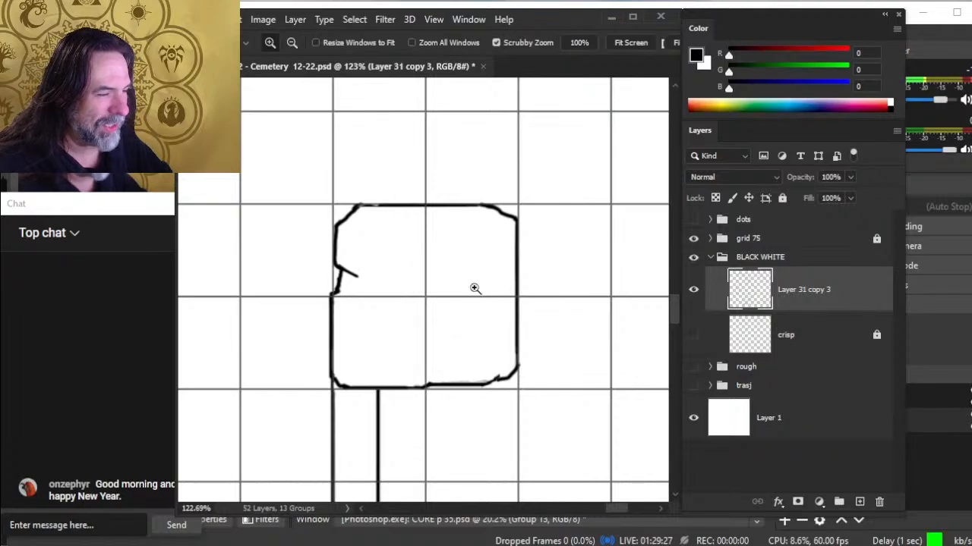
left_click_drag(474, 288, 416, 287)
left_click_drag(464, 367, 422, 221)
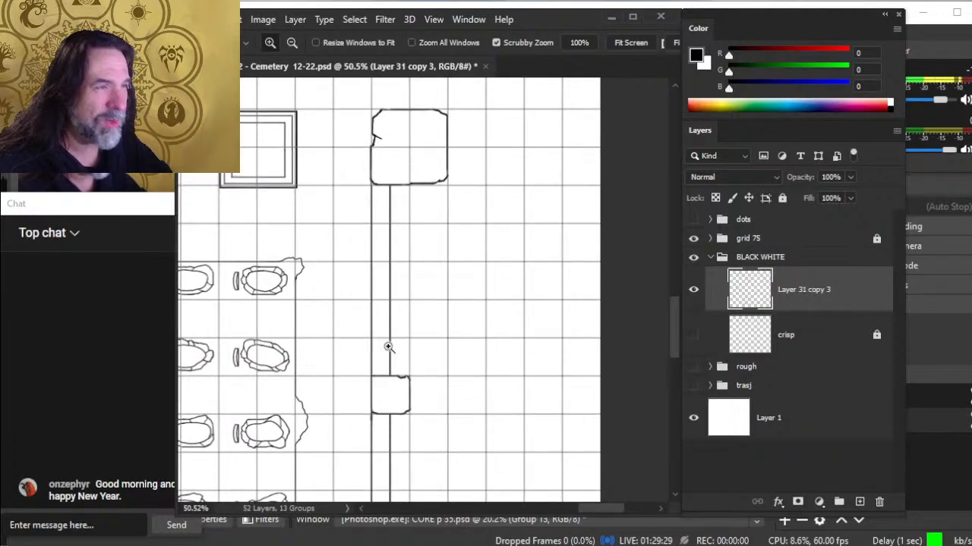
left_click_drag(386, 348, 479, 373)
scroll(479, 373, "down", 2)
key("e")
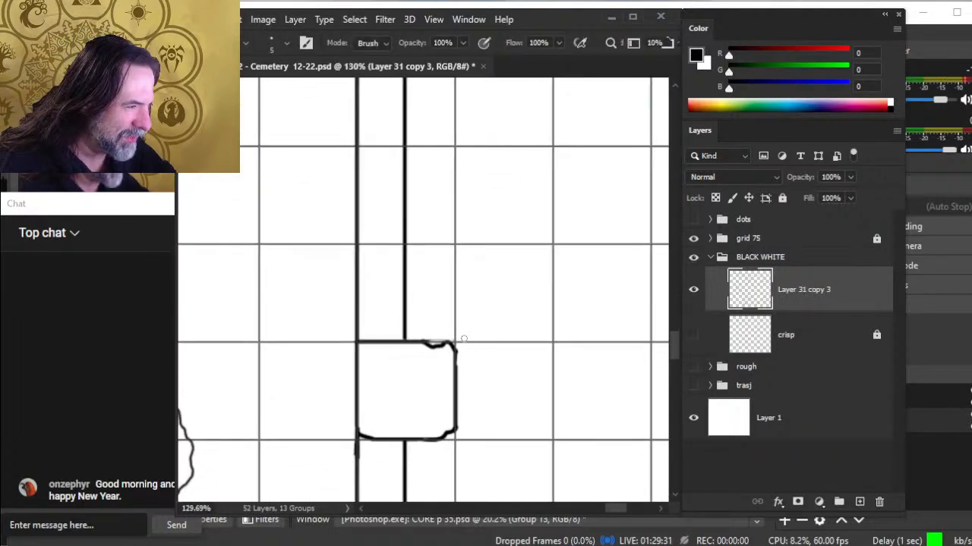
key("b")
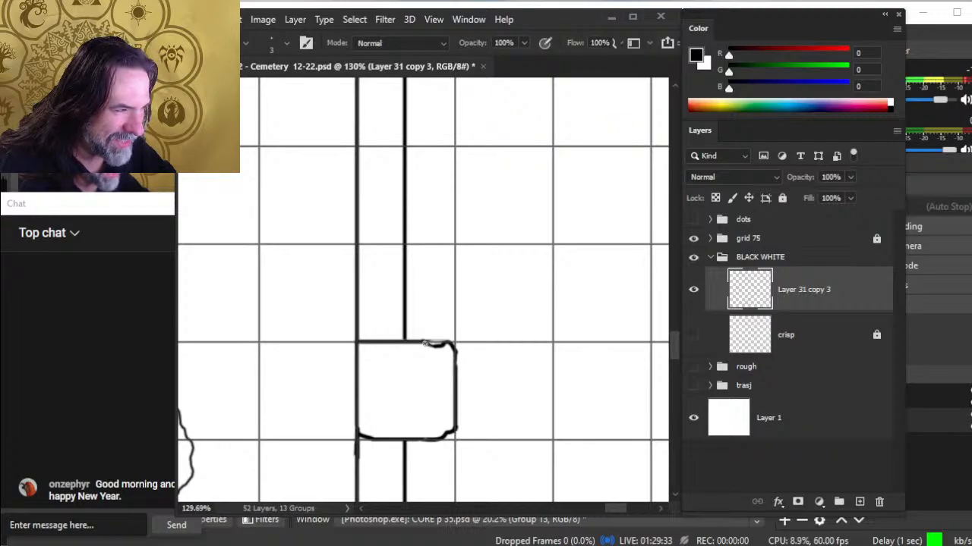
key("e")
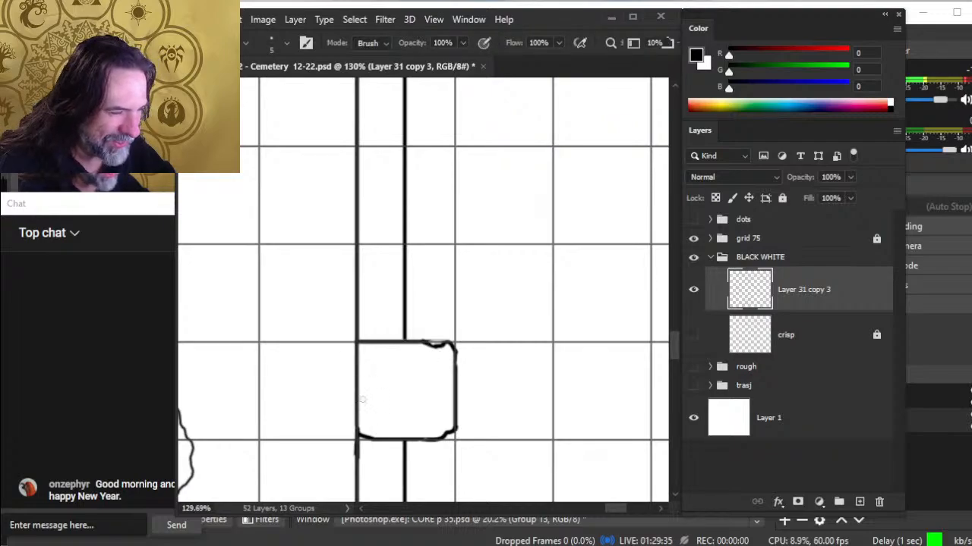
mouse_move(355, 363)
left_mouse_down()
mouse_move(354, 407)
mouse_move(357, 364)
mouse_move(365, 378)
mouse_move(357, 417)
left_mouse_up()
key("b")
key("e")
key("b")
key("e")
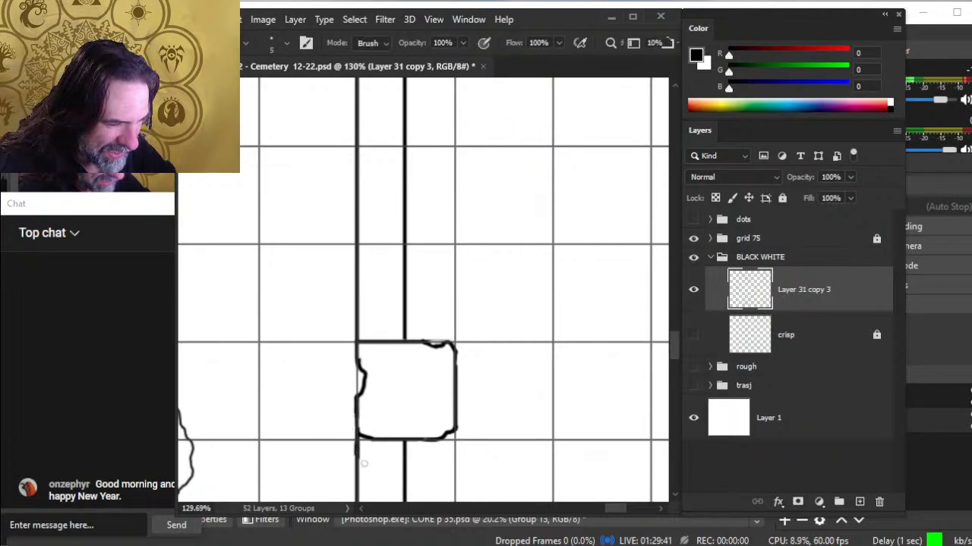
Erase the lower-left corner of the next large pillar to the north, ready for a worn corner
key("z")
left_click_drag(403, 363, 319, 351)
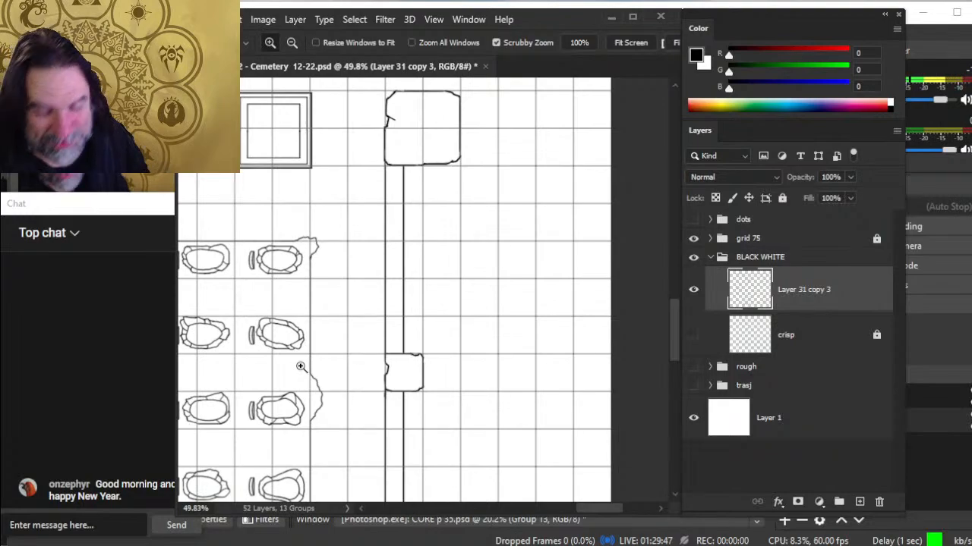
left_click_drag(454, 255, 442, 375)
left_click_drag(494, 257, 459, 259)
left_click_drag(460, 183, 395, 340)
left_click_drag(396, 249, 451, 278)
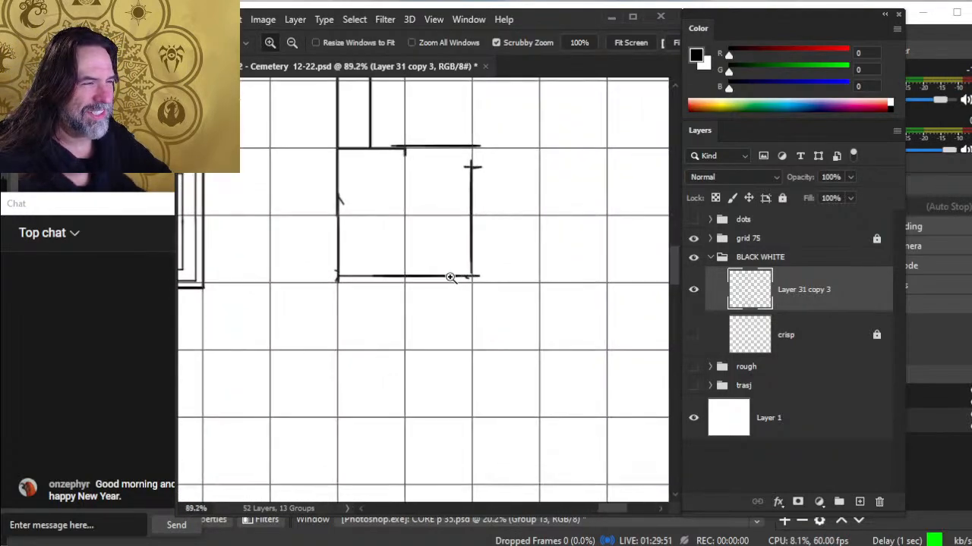
key("e")
key("z")
left_click_drag(336, 275, 366, 277)
key("b")
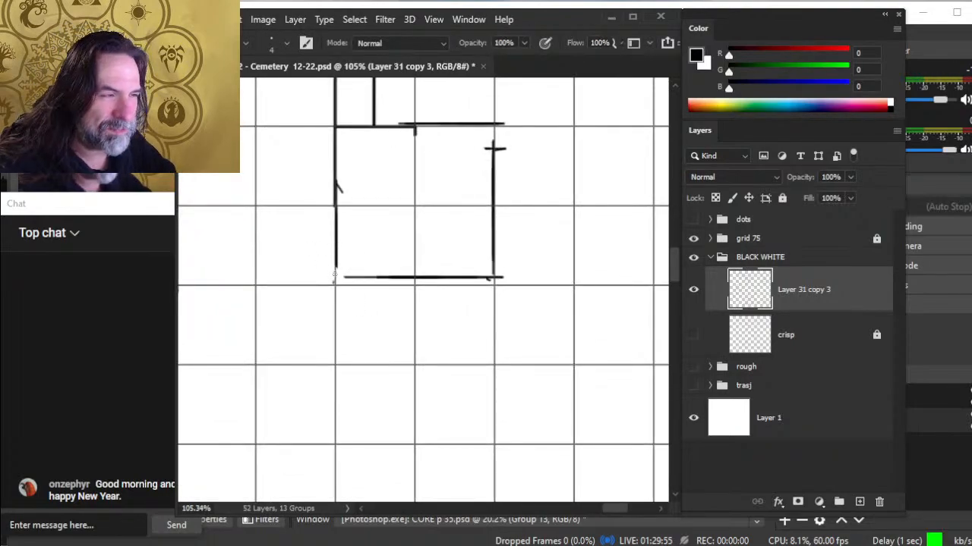
Erase the square's lower-left corner and redraw it with the brush as a worn, rounded corner
key("e")
left_click(333, 283)
key("b")
mouse_move(338, 266)
left_mouse_down()
mouse_move(358, 287)
mouse_move(337, 256)
mouse_move(336, 148)
mouse_move(367, 242)
left_mouse_up()
key("e")
key("b")
key("e")
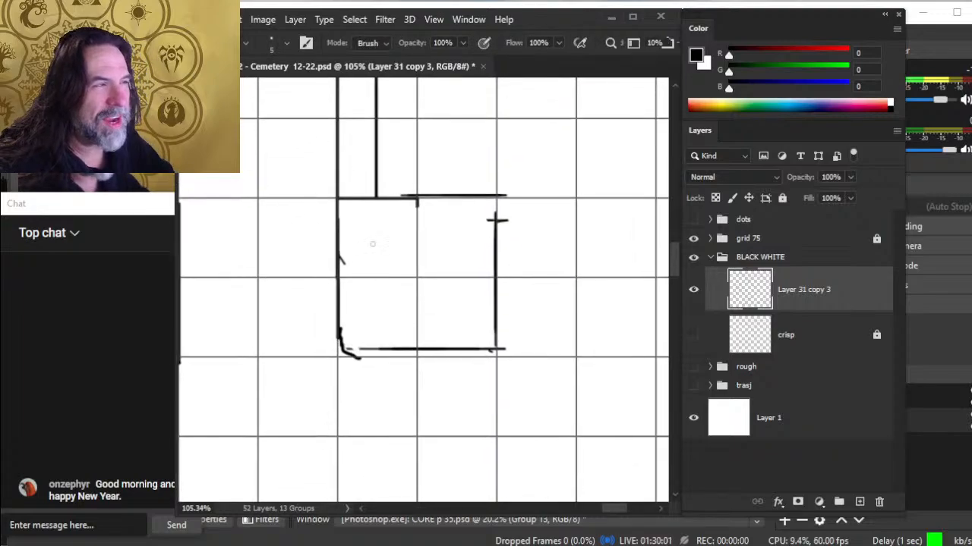
Replace the square's straight upper edge with a jagged line, notched near the left wall block and reaching the upper-right corner
mouse_move(397, 196)
left_mouse_down()
mouse_move(424, 195)
mouse_move(415, 206)
left_mouse_up()
key("b")
key("e")
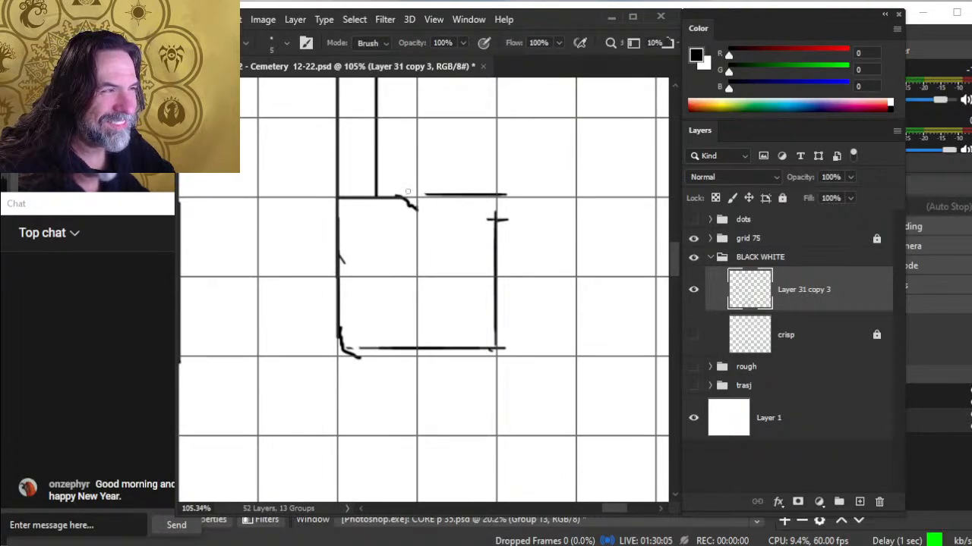
key("b")
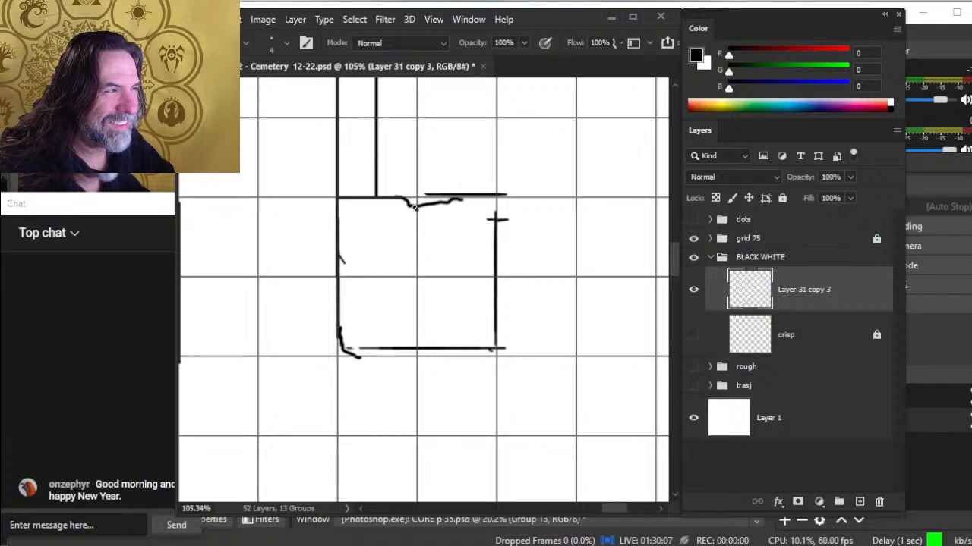
key("e")
mouse_move(417, 195)
left_mouse_down()
mouse_move(493, 201)
mouse_move(498, 216)
mouse_move(505, 207)
left_mouse_up()
key("b")
Erase the overhanging tick at the square's upper-right corner and draw a chipped edge down into the right wall
key("e")
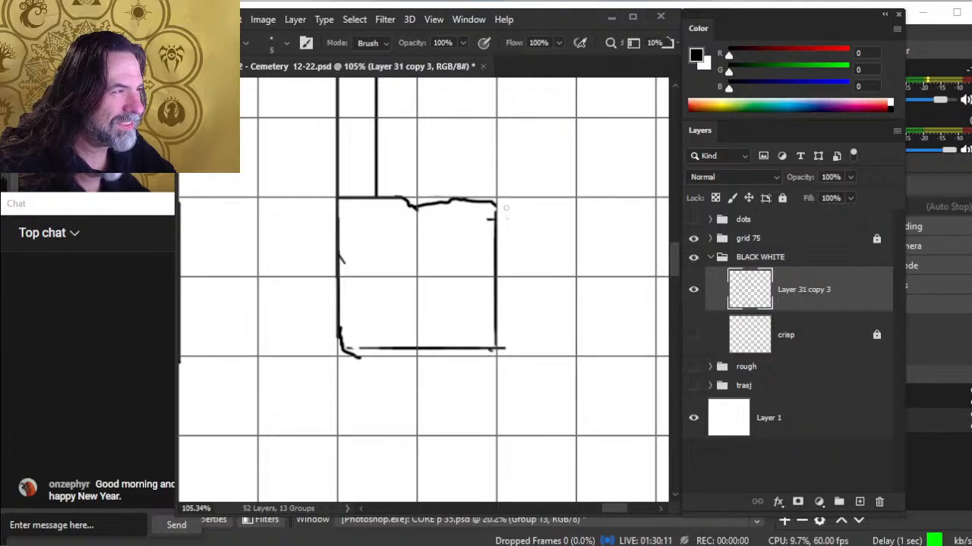
key("b")
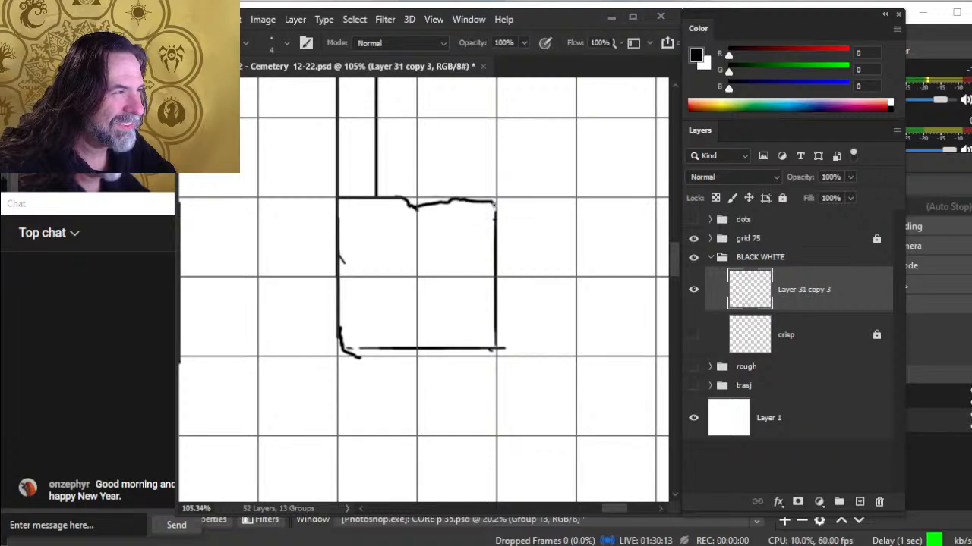
mouse_move(495, 207)
left_mouse_down()
mouse_move(492, 253)
mouse_move(492, 234)
left_mouse_up()
key("e")
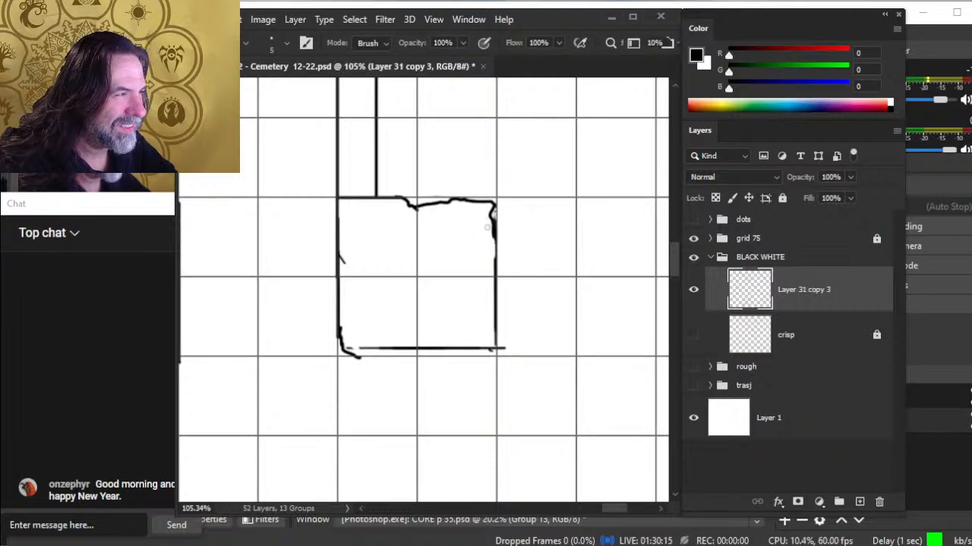
key("b")
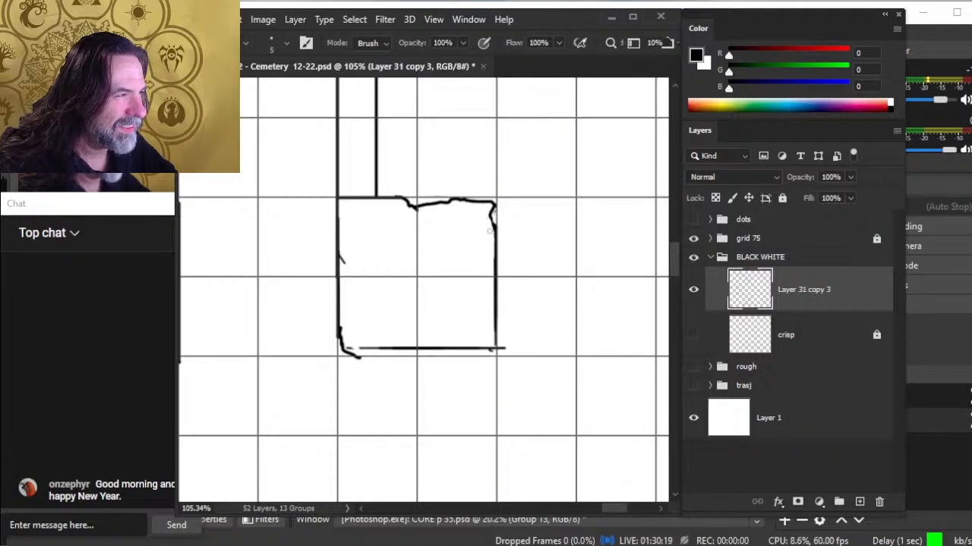
Redraw the square's bottom edge slightly lower along the grid line with a cut lower-right corner, and erase the old line above it
key("b")
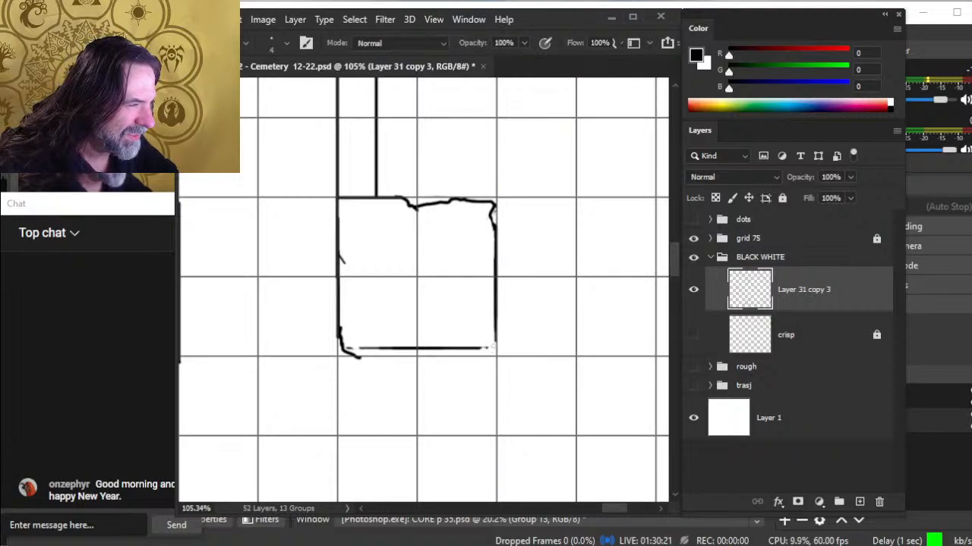
mouse_move(489, 351)
left_mouse_down()
mouse_move(361, 353)
mouse_move(381, 350)
left_mouse_up()
key("e")
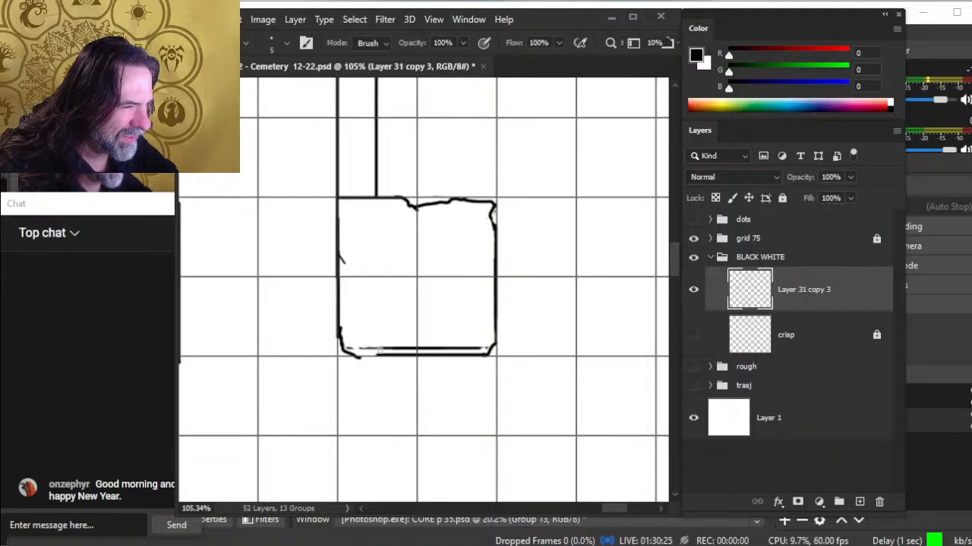
key("b")
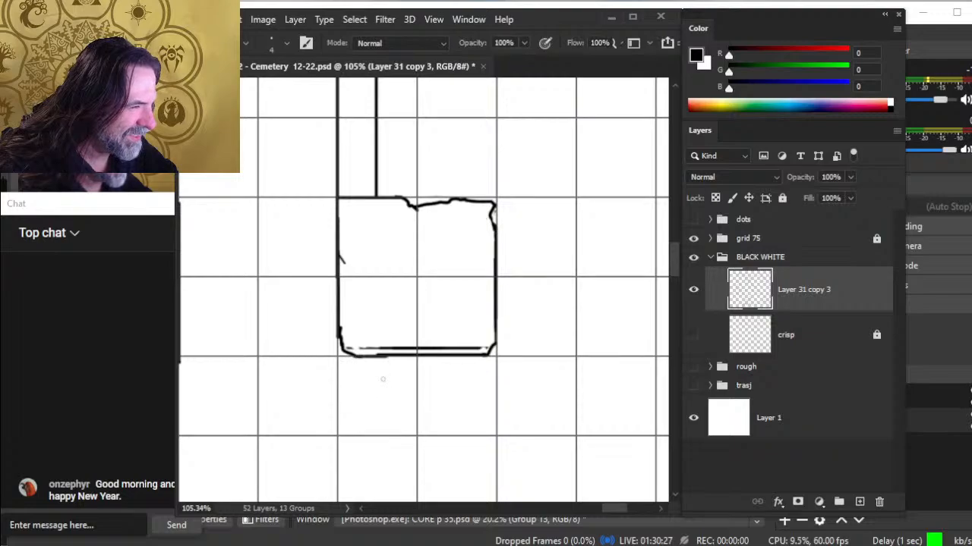
key("e")
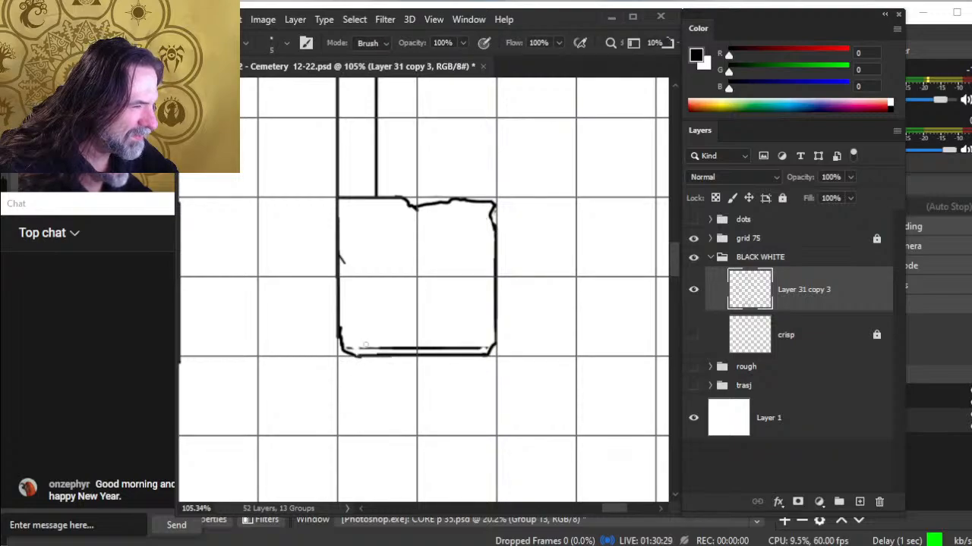
left_click_drag(364, 346, 472, 349)
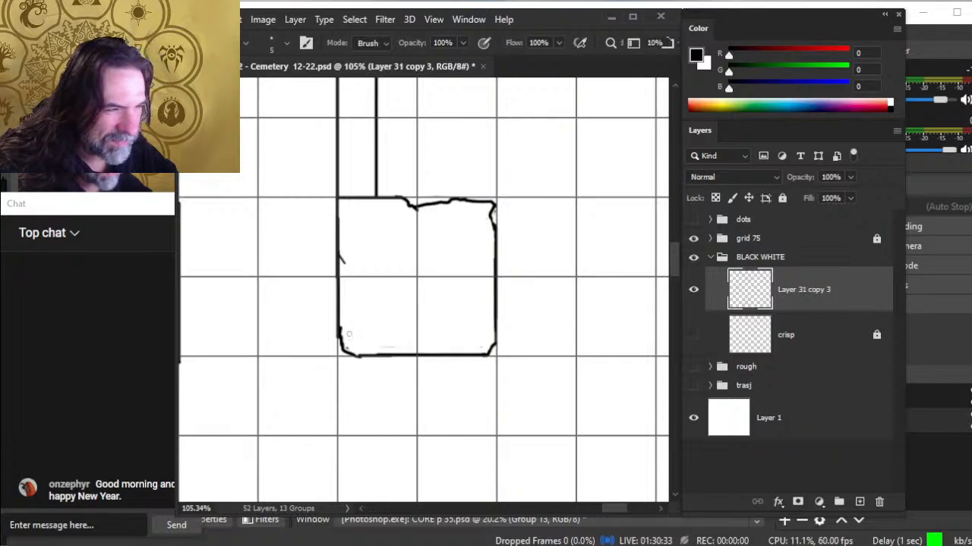
Add a thin inner line parallel to the bottom edge with a size 3 brush, angled down to the edge at its left end
key("b")
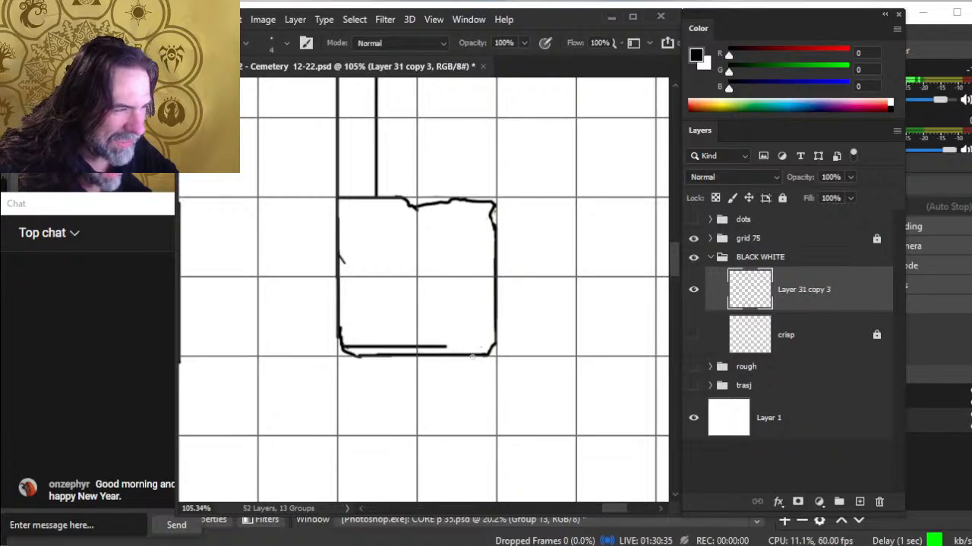
key("bracketleft")
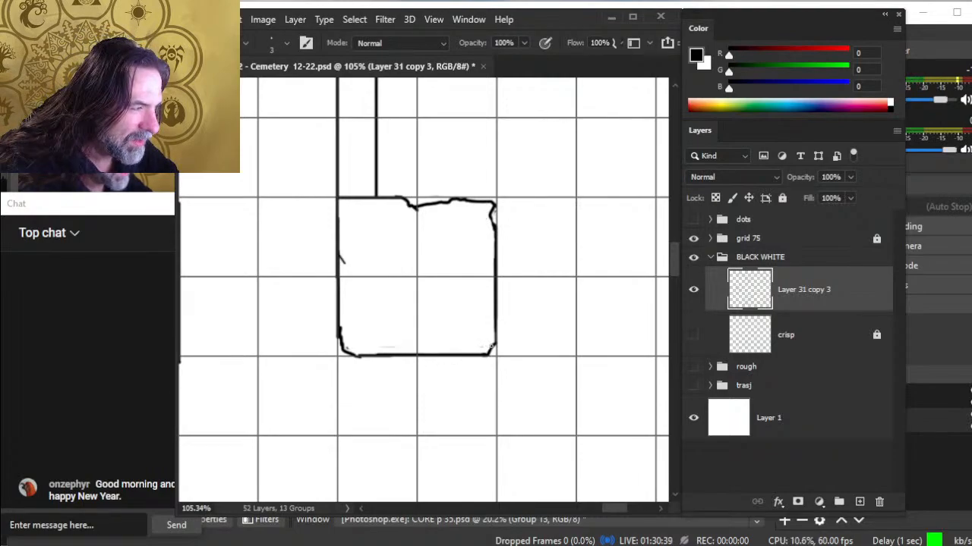
left_click_drag(492, 347, 368, 347)
key("e")
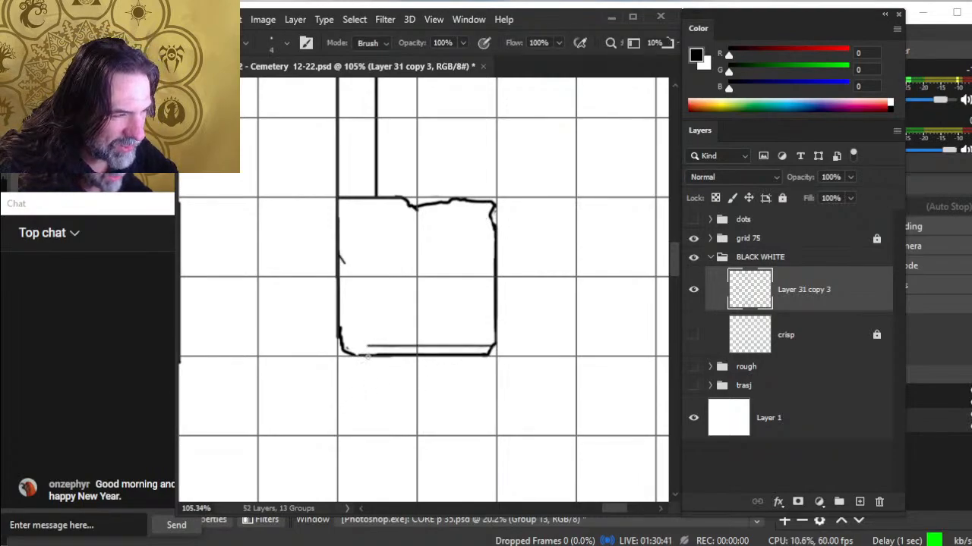
key("b")
key("e")
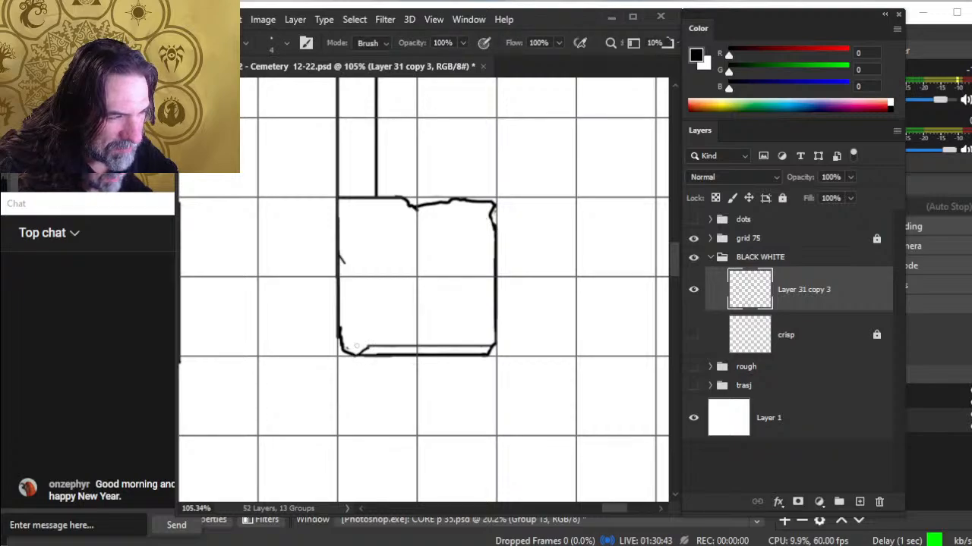
Clean up the lower-left corner by erasing the doubled strokes and redrawing a smooth taper down the left wall
left_click_drag(335, 322, 336, 338)
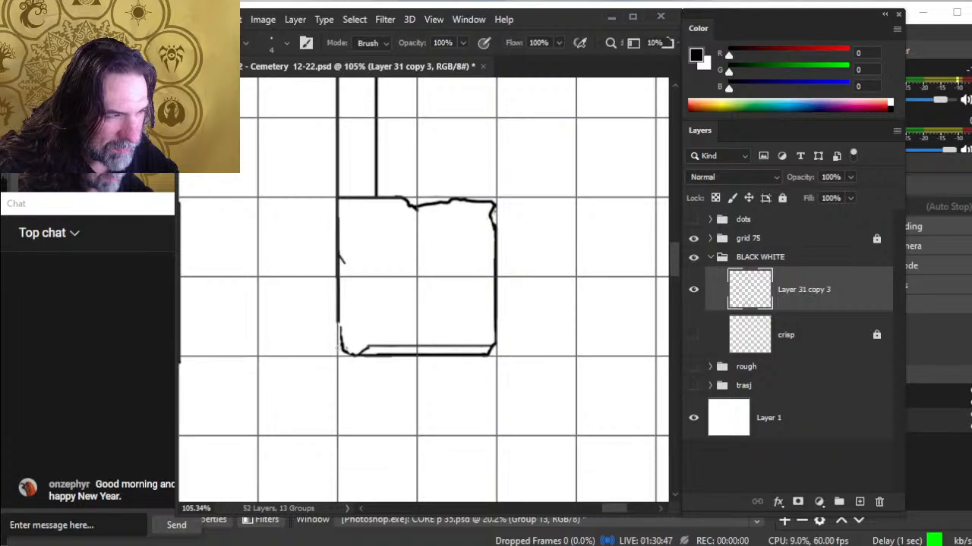
key("b")
key("e")
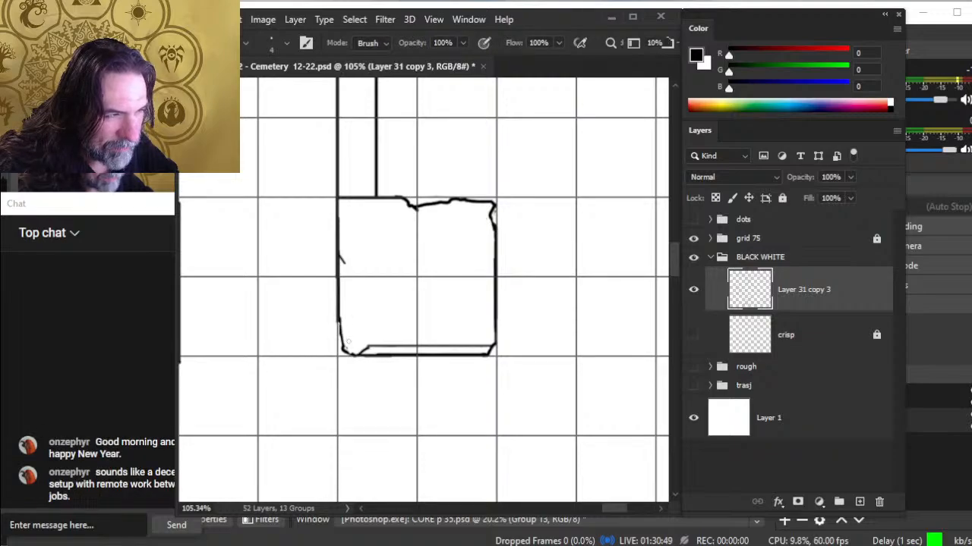
key("b")
left_click_drag(338, 317, 348, 351)
key("e")
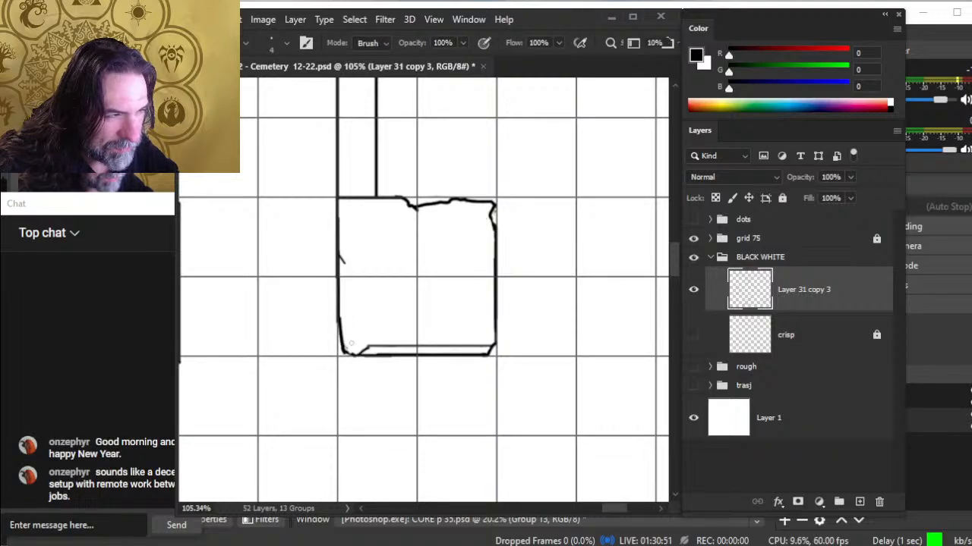
Draw a short thin crack from the notch in the upper edge down and left into the square
key("b")
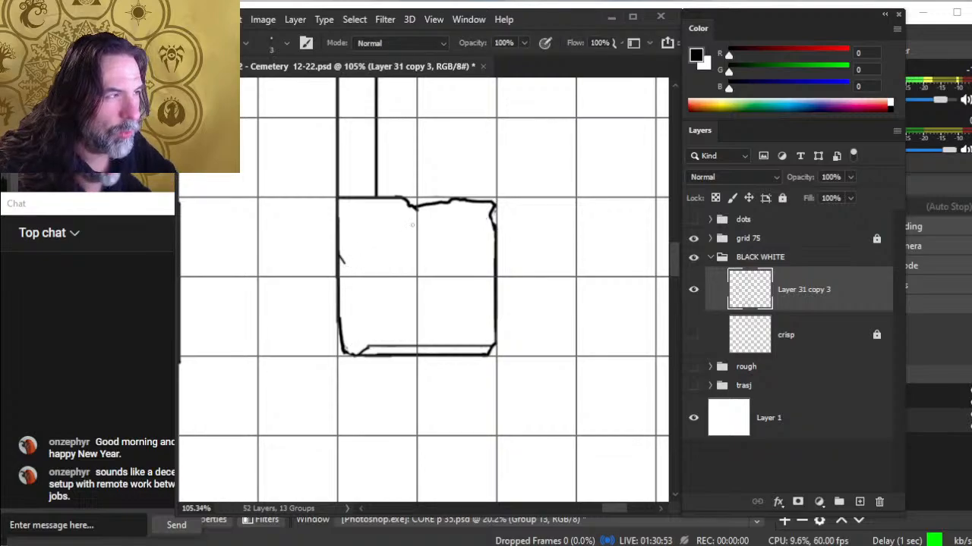
key("e")
key("b")
left_click_drag(418, 206, 384, 216)
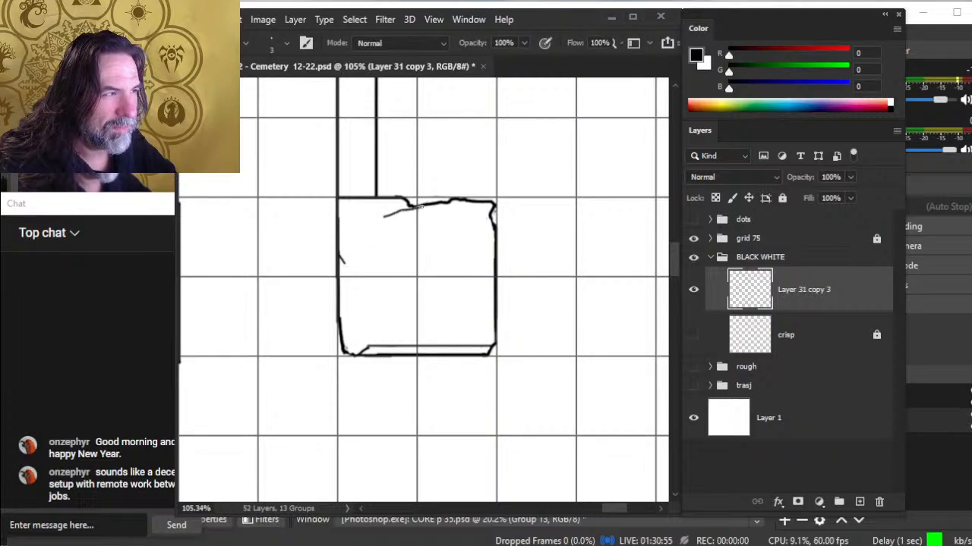
key("e")
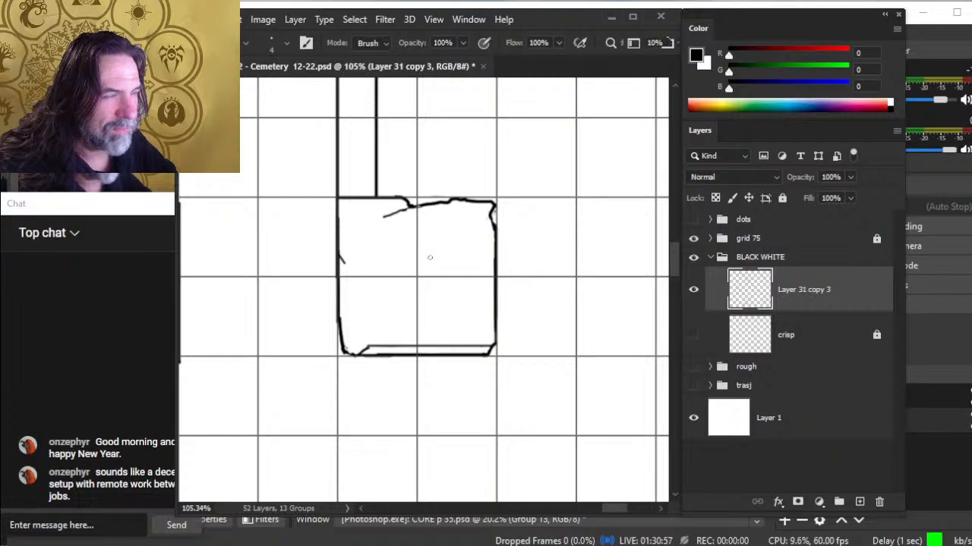
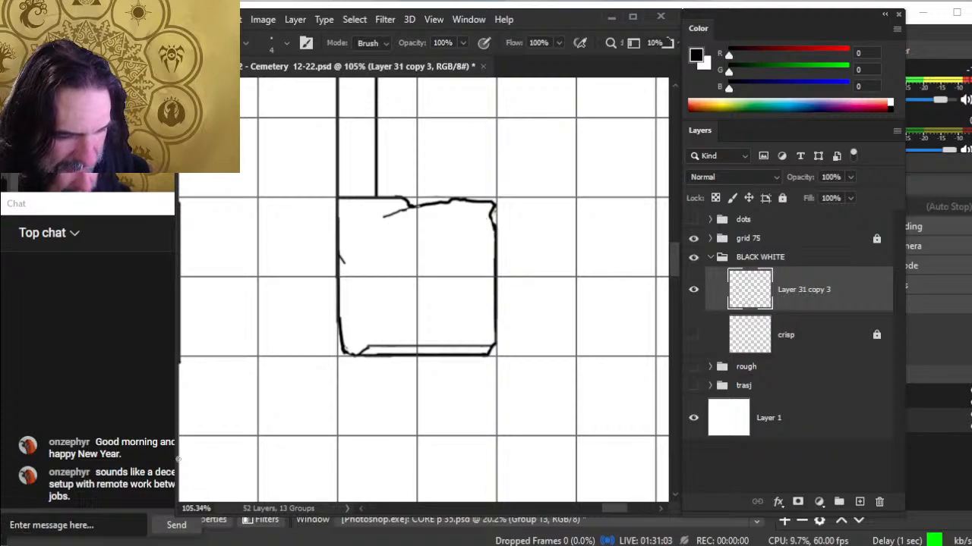
Narrow the Photoshop window from its left border to uncover the full chat messages
mouse_move(180, 458)
left_mouse_down()
mouse_move(207, 456)
mouse_move(191, 454)
left_mouse_up()
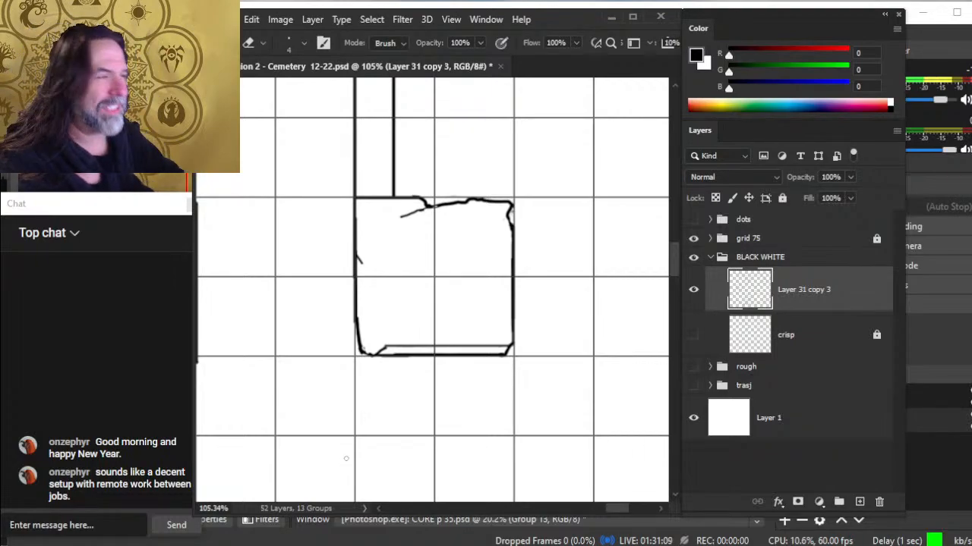
Erase a gap at the small tick on the square's left wall and draw an inward jagged notch there
left_click_drag(412, 249, 378, 252)
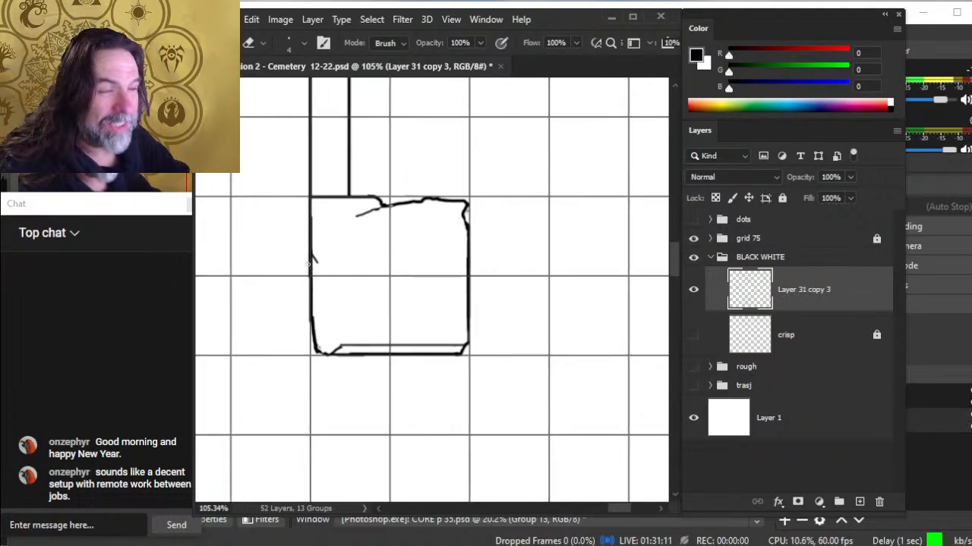
key("b")
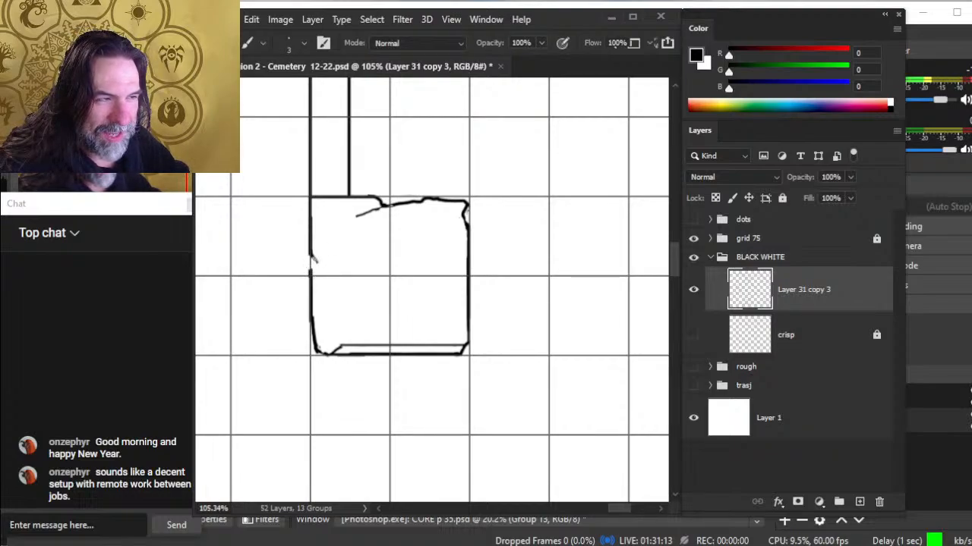
left_click_drag(313, 257, 311, 292)
key("e")
key("b")
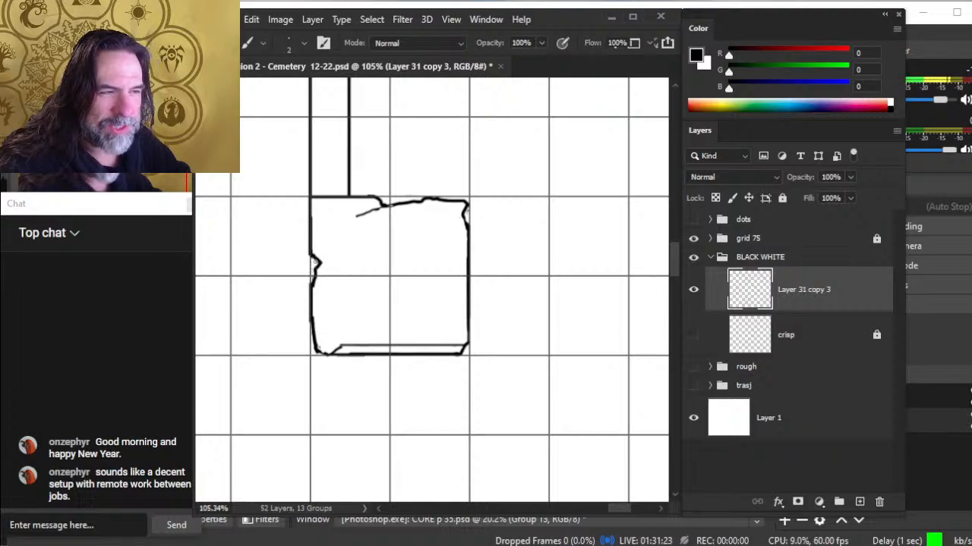
Retrace the left wall's notch with a size 3 brush, blending its lower end into the wall
left_click_drag(313, 257, 311, 293)
key("ctrl+z")
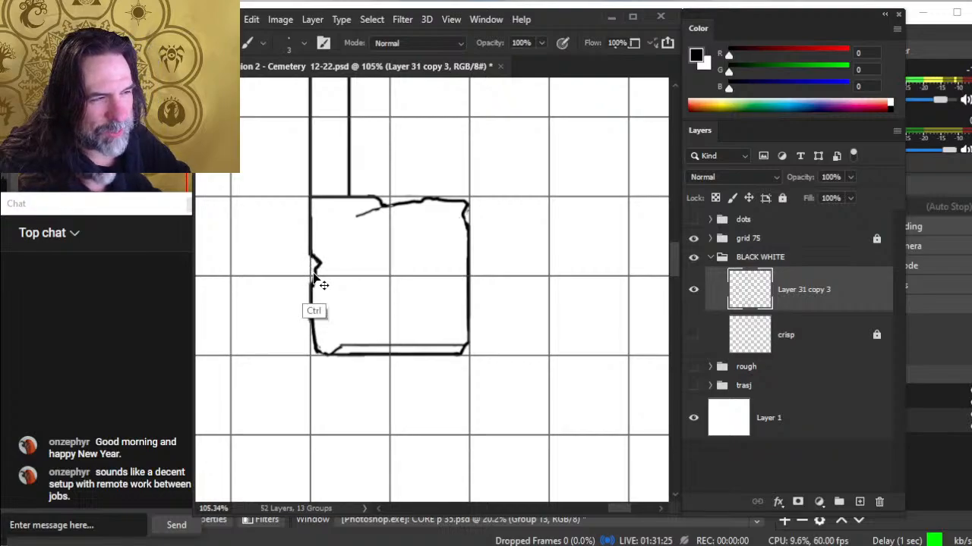
left_click_drag(310, 254, 310, 301)
key("e")
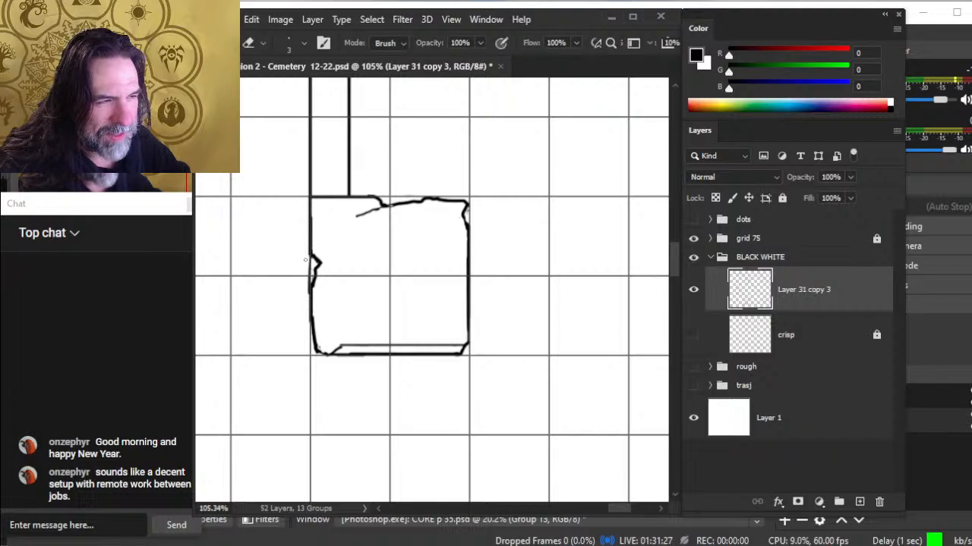
Replace the lower part of the left wall with a second small jagged chip running down toward the corner
key("b")
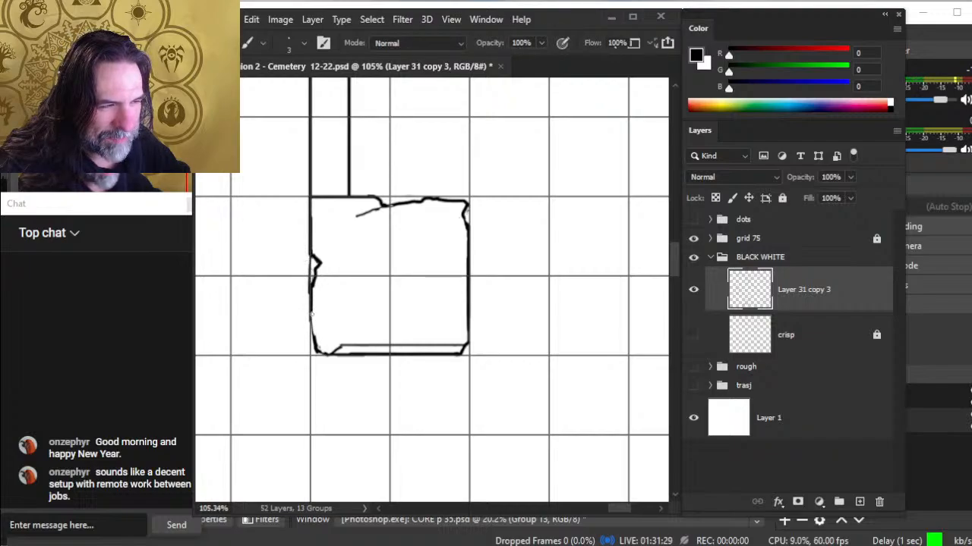
key("e")
key("b")
left_click_drag(311, 310, 316, 348)
key("e")
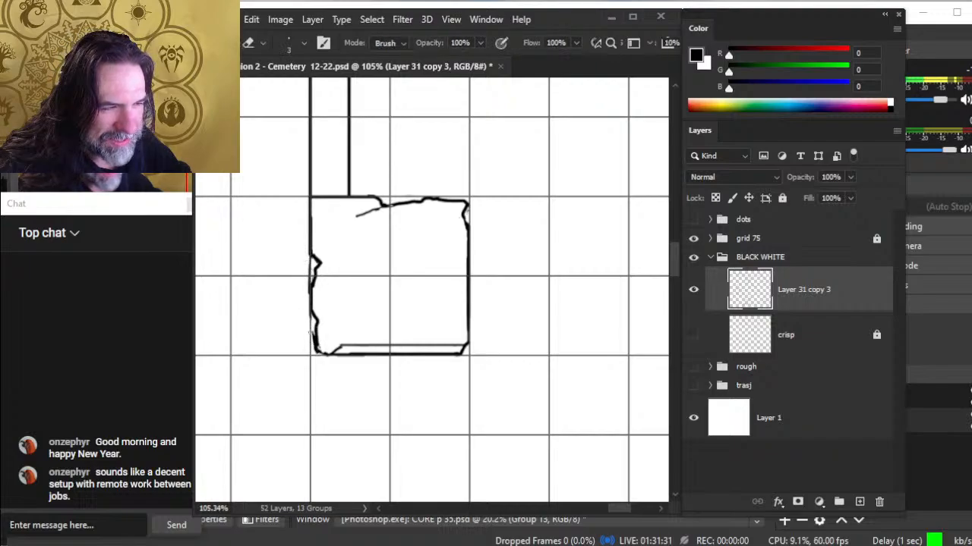
key("b")
key("e")
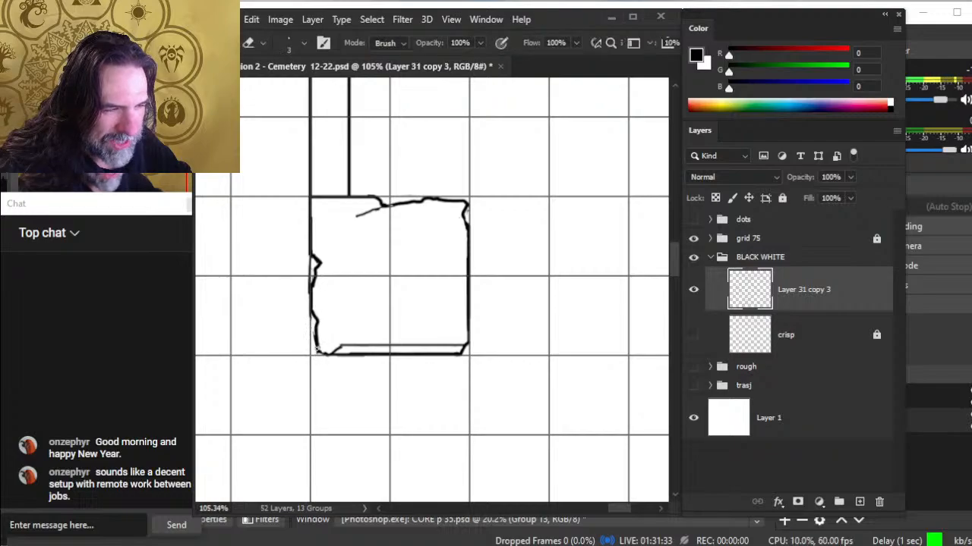
Ink the large square's lower-left corner with a size 4 brush, joining the chipped left wall cleanly to the bottom wall
key("b")
key("e")
key("b")
left_click_drag(314, 344, 323, 356)
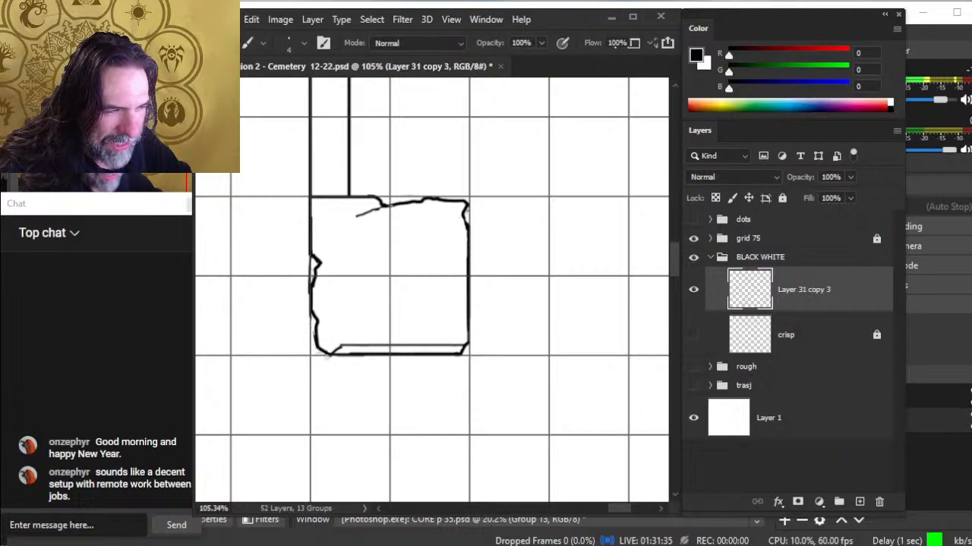
key("e")
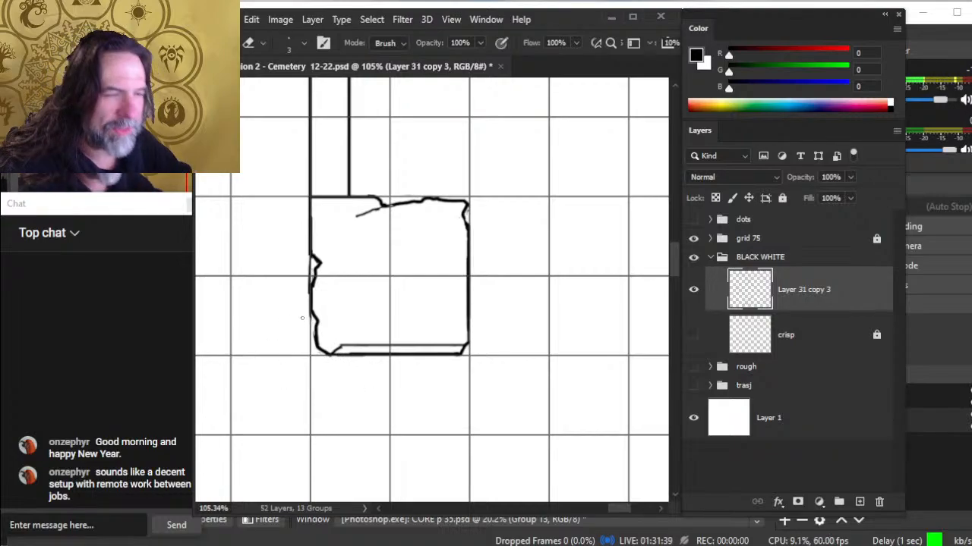
Refine the left wall's line below its upper notch and add a short crack running inward from the notch's tip
key("b")
key("e")
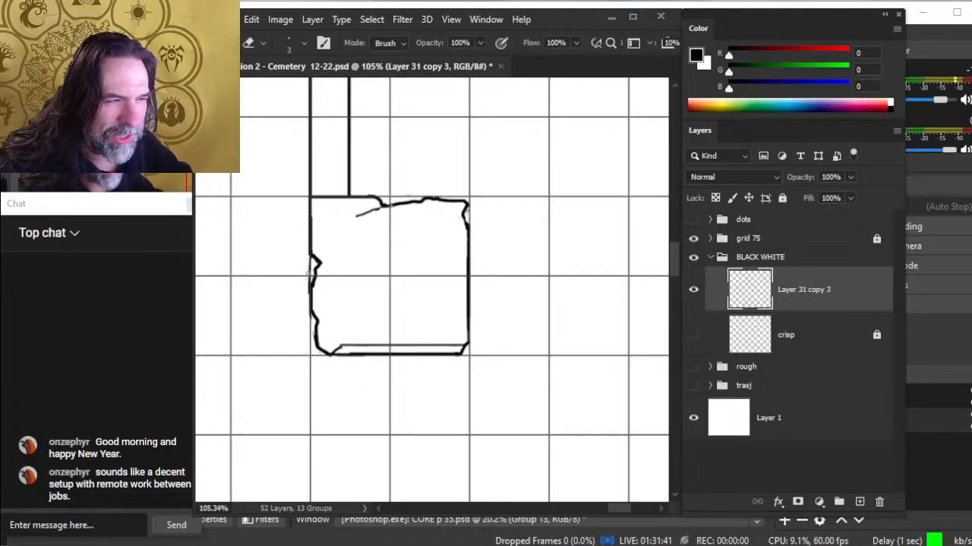
key("b")
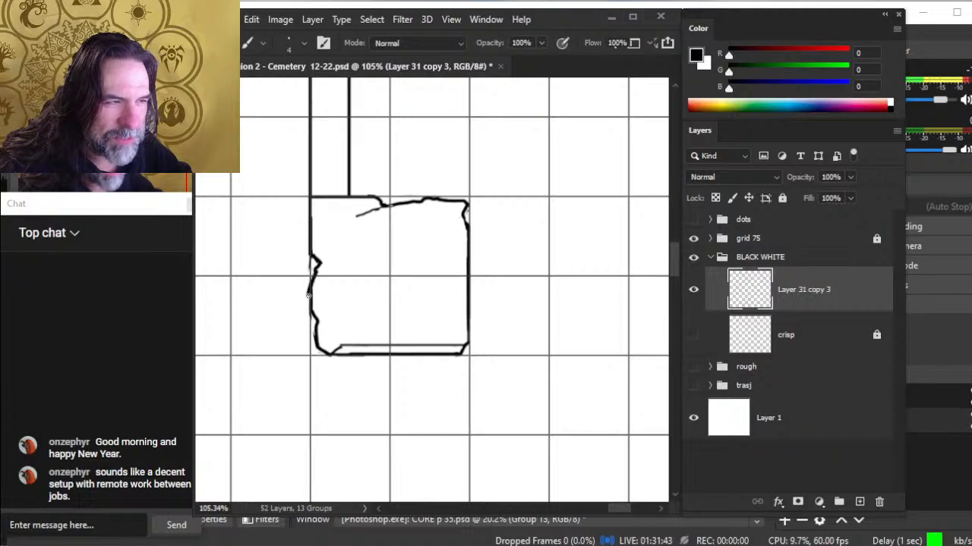
key("e")
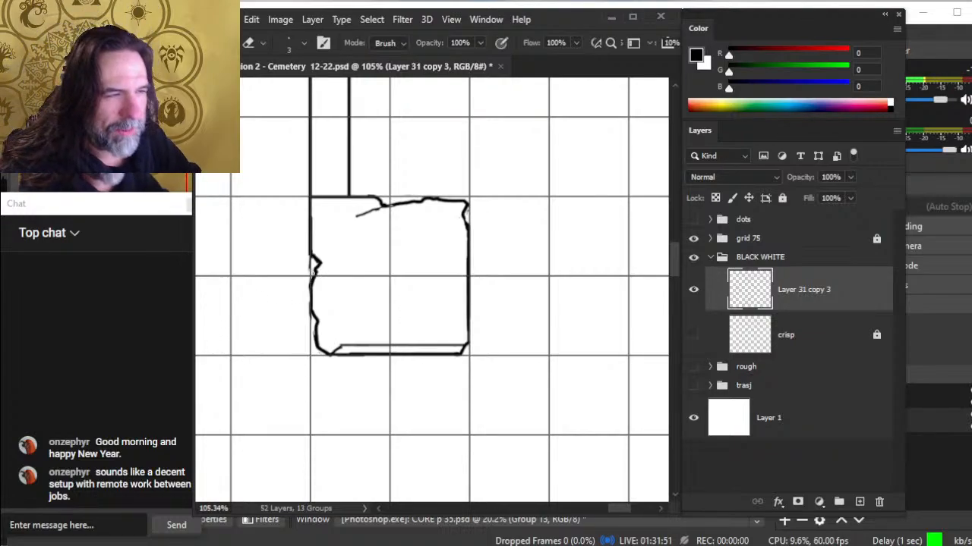
left_click_drag(318, 259, 340, 272)
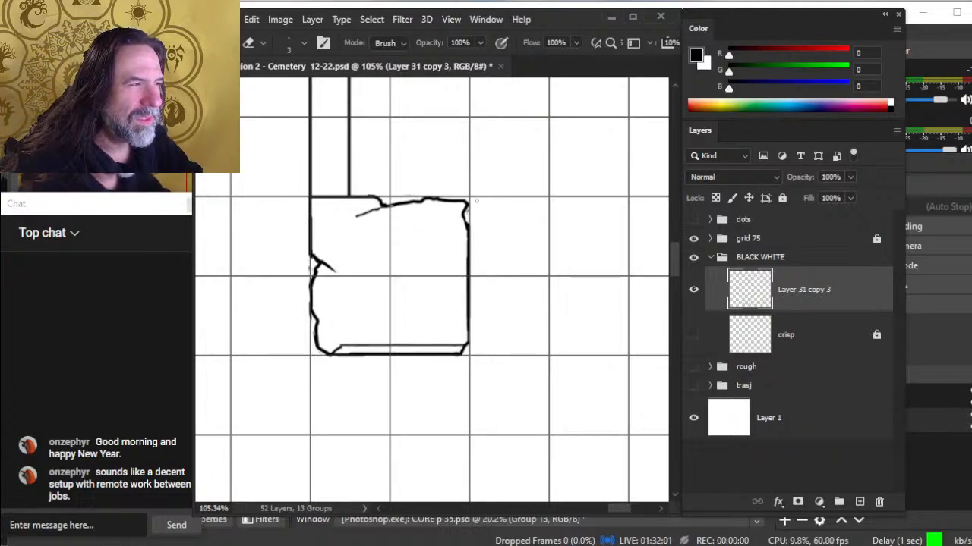
Draw a small triangular chip inside the large square's upper-right corner and taper the crack beneath its top wall
mouse_move(466, 210)
left_mouse_down()
mouse_move(450, 231)
mouse_move(457, 209)
left_mouse_up()
key("b")
key("e")
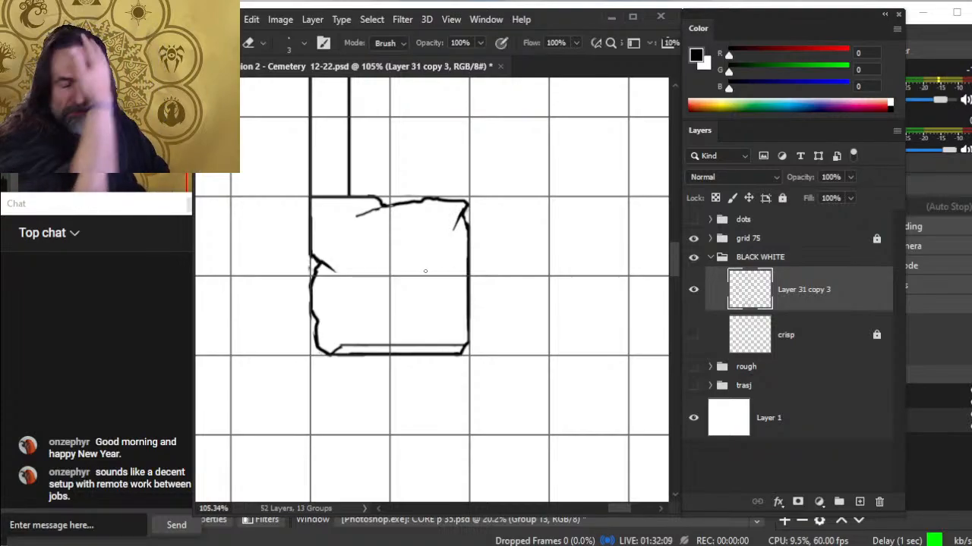
key("b")
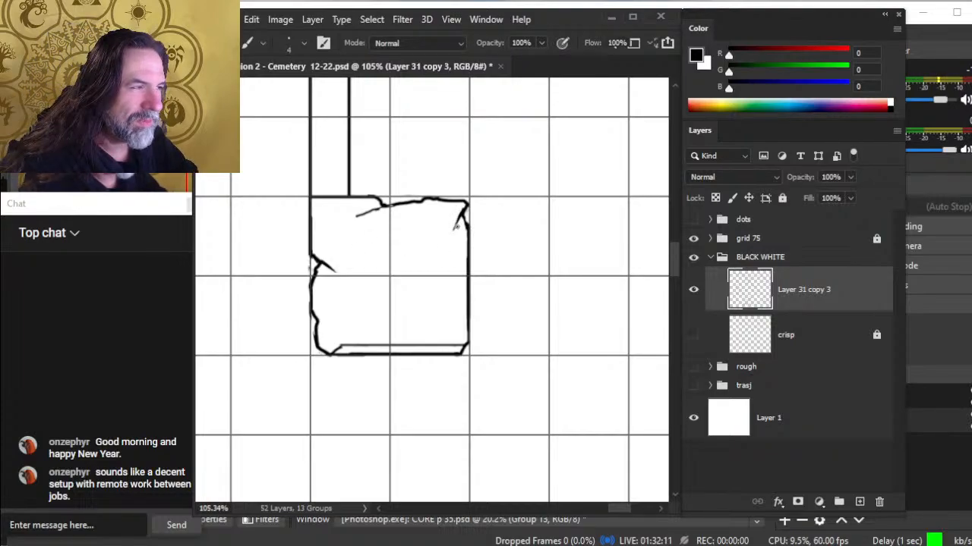
key("e")
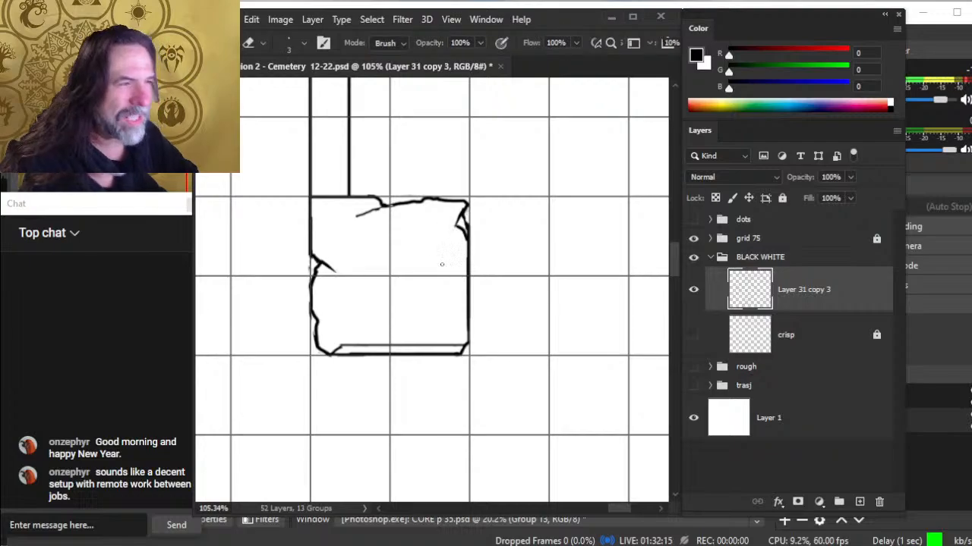
key("b")
key("e")
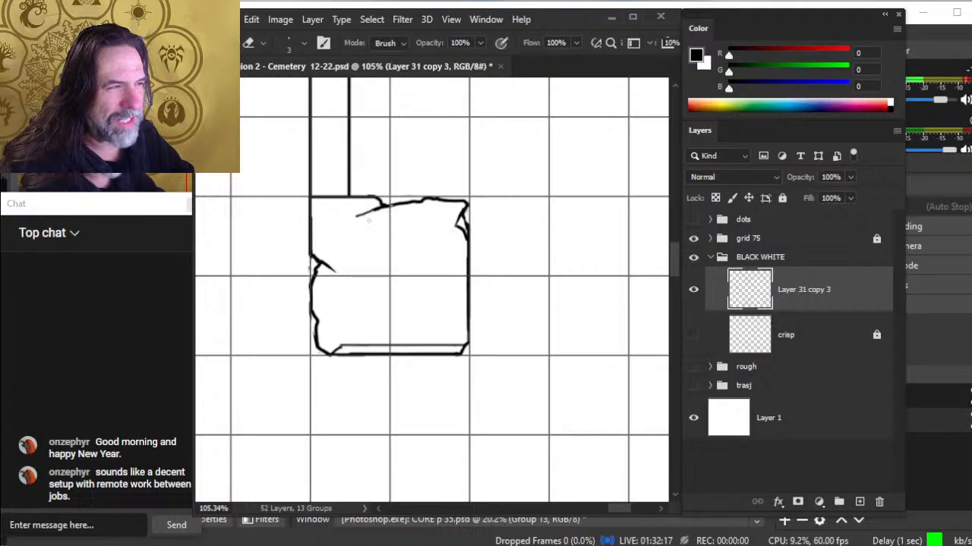
left_click_drag(385, 209, 358, 218)
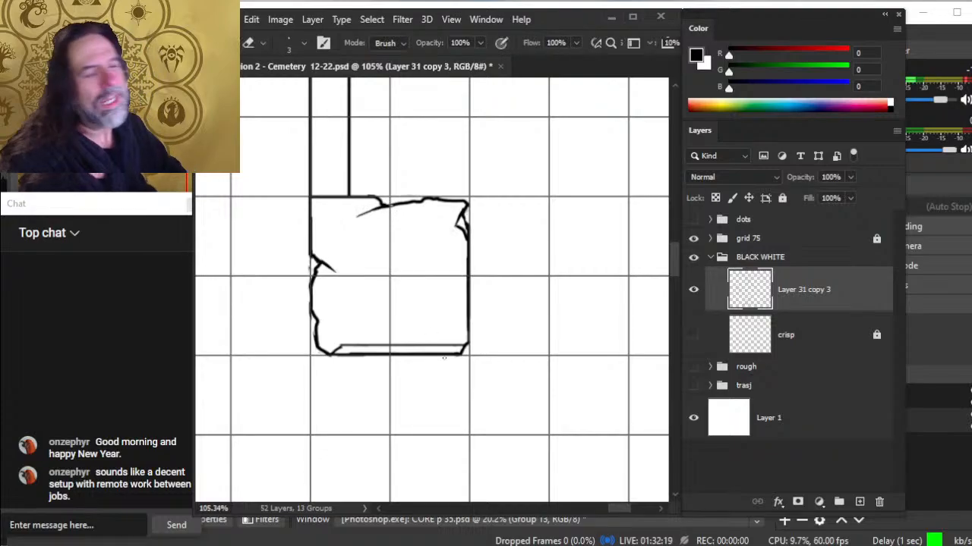
Erase the sharp upper-right corner of the small square pillar farther up the wall and redraw it as a rounded bevel
key("z")
mouse_move(427, 310)
left_mouse_down()
mouse_move(346, 310)
mouse_move(455, 320)
mouse_move(368, 346)
left_mouse_up()
key("e")
key("z")
mouse_move(462, 300)
left_mouse_down()
mouse_move(412, 421)
mouse_move(405, 483)
left_mouse_up()
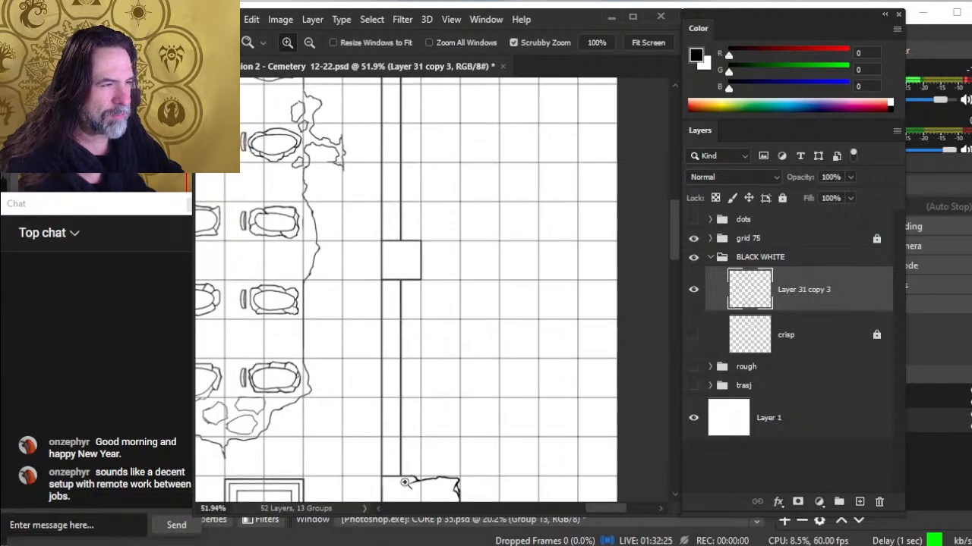
left_click_drag(372, 278, 441, 284)
key("e")
mouse_move(475, 196)
left_mouse_down()
mouse_move(489, 191)
mouse_move(476, 208)
mouse_move(471, 194)
left_mouse_up()
key("b")
key("e")
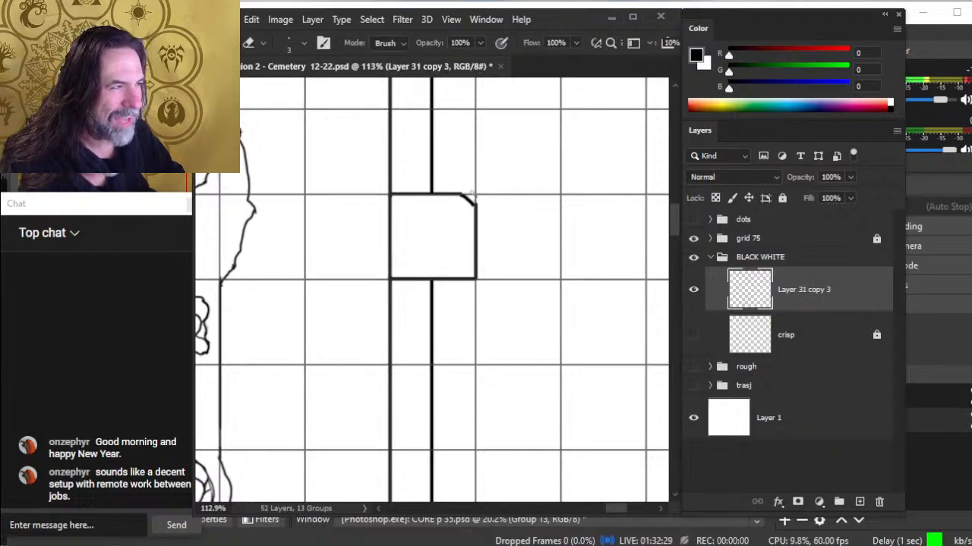
key("b")
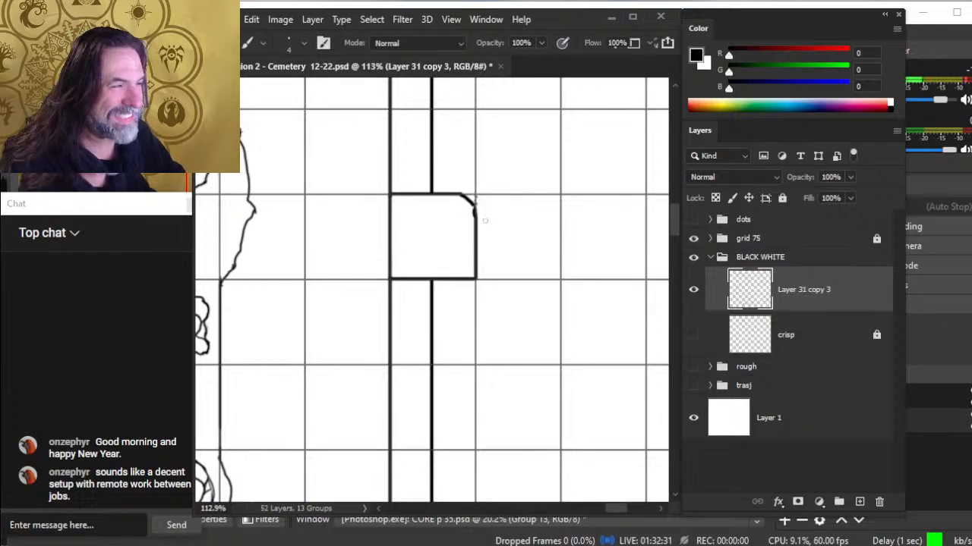
key("e")
key("b")
Replace a short stretch near the lower end of the small square's left wall with a tiny inward notch
key("e")
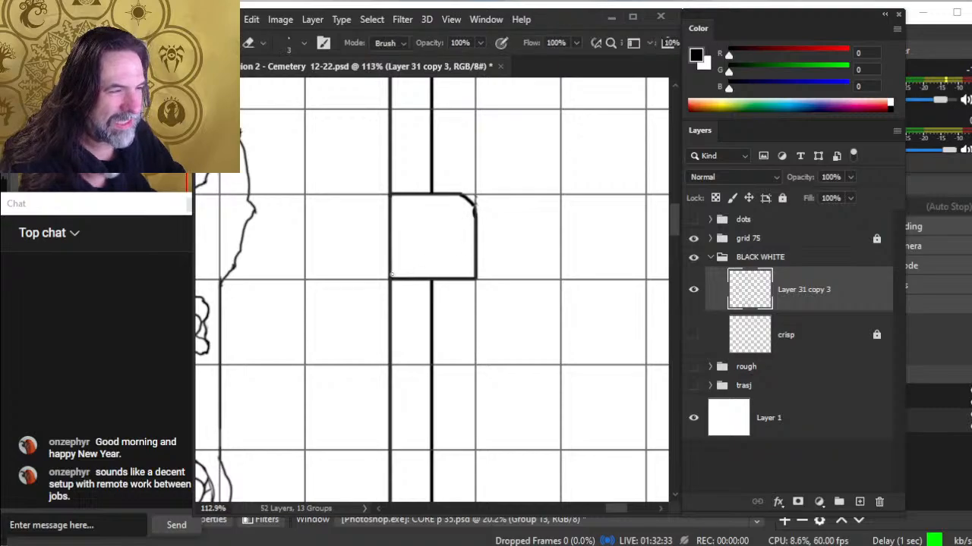
key("b")
left_click_drag(393, 250, 393, 263)
Erase the small square's lower-right corner and redraw it as a jagged chipped edge
key("e")
mouse_move(487, 274)
left_mouse_down()
mouse_move(464, 272)
mouse_move(476, 268)
left_mouse_up()
key("b")
key("e")
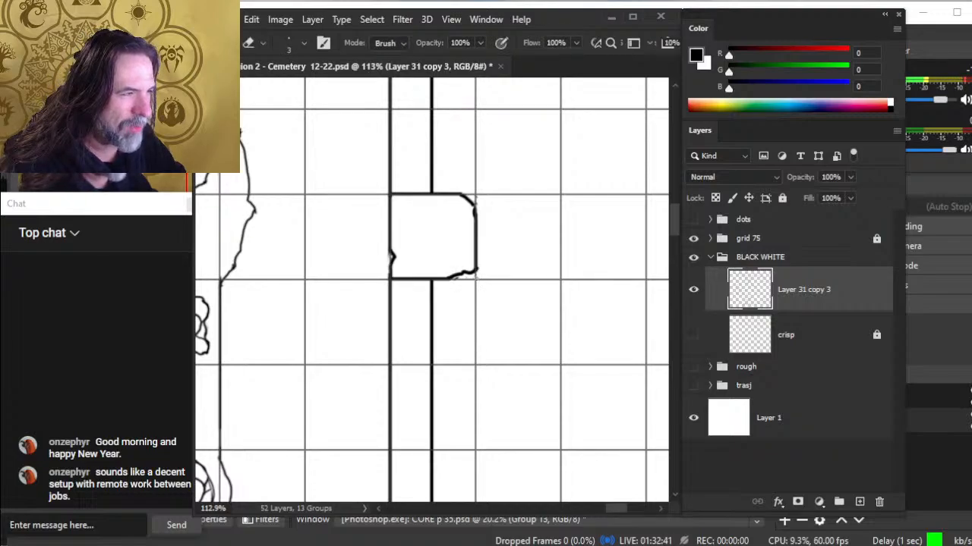
key("b")
key("e")
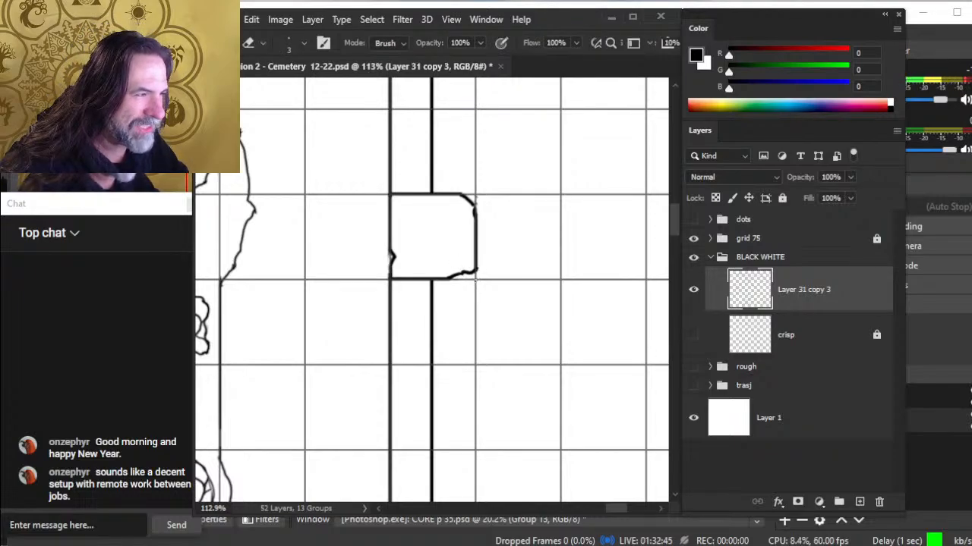
Add short cracks with a size 3 brush running inward from the small square's lower-right chip and left-wall notch
key("b")
mouse_move(464, 274)
left_mouse_down()
mouse_move(449, 267)
mouse_move(463, 271)
left_mouse_up()
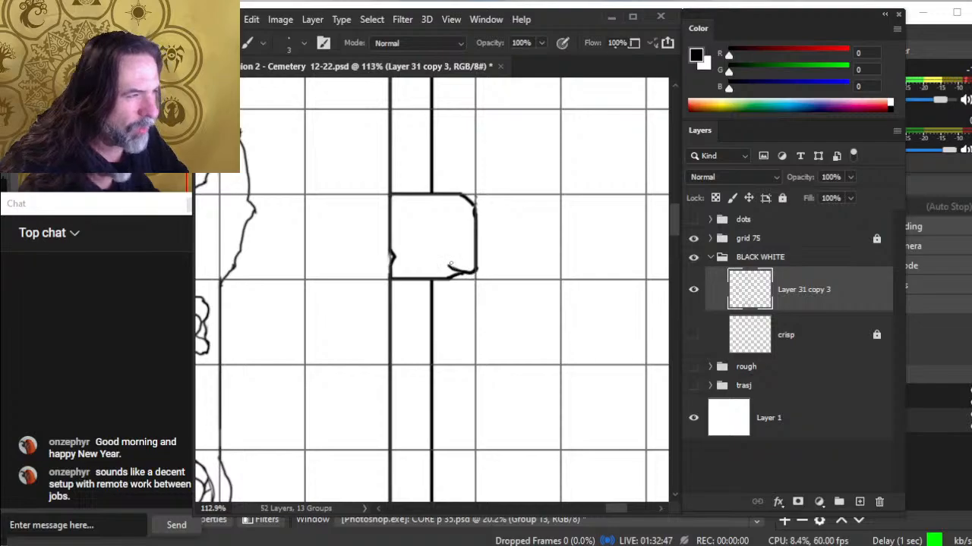
key("e")
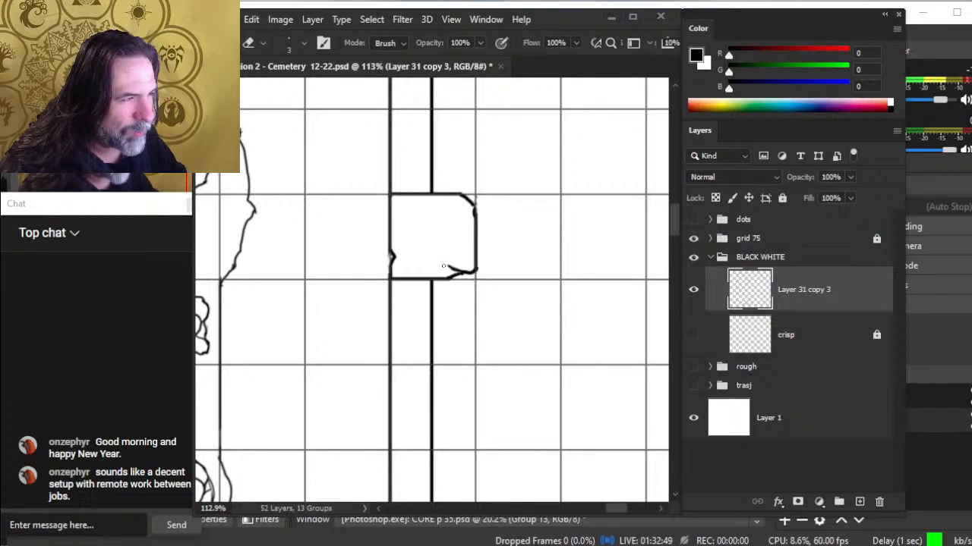
key("b")
mouse_move(392, 253)
left_mouse_down()
mouse_move(394, 261)
mouse_move(404, 250)
left_mouse_up()
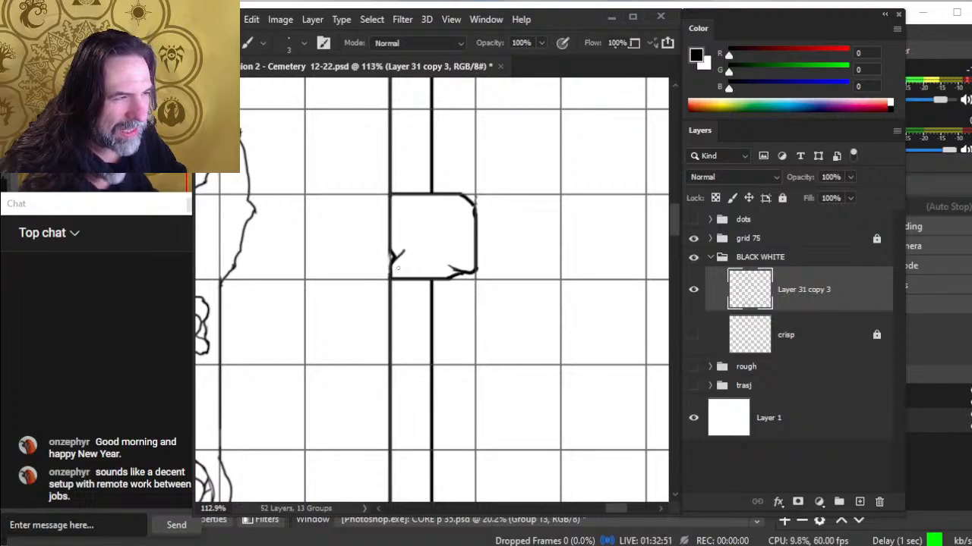
key("e")
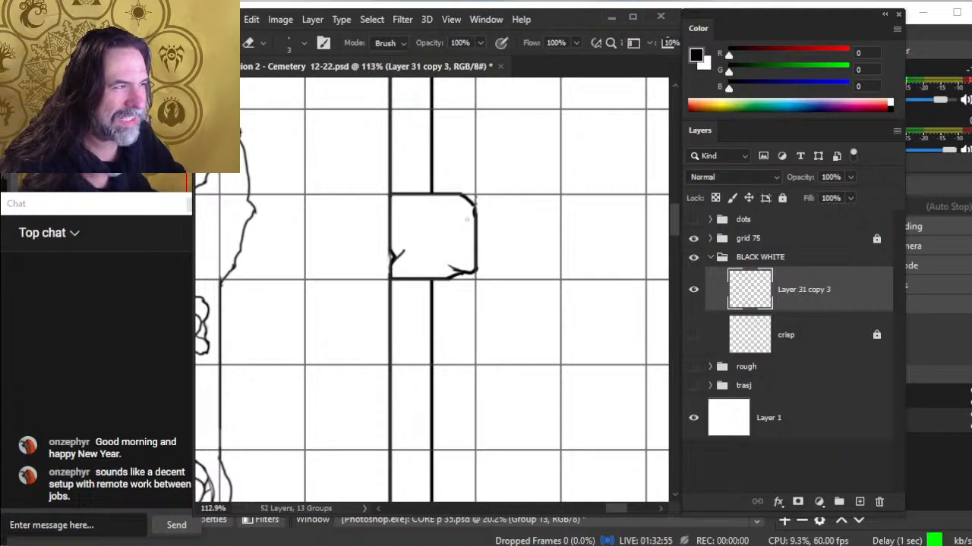
Erase the left half of the small square's top wall and redraw it as a thin, jagged, dipping line
left_click_drag(397, 194, 403, 193)
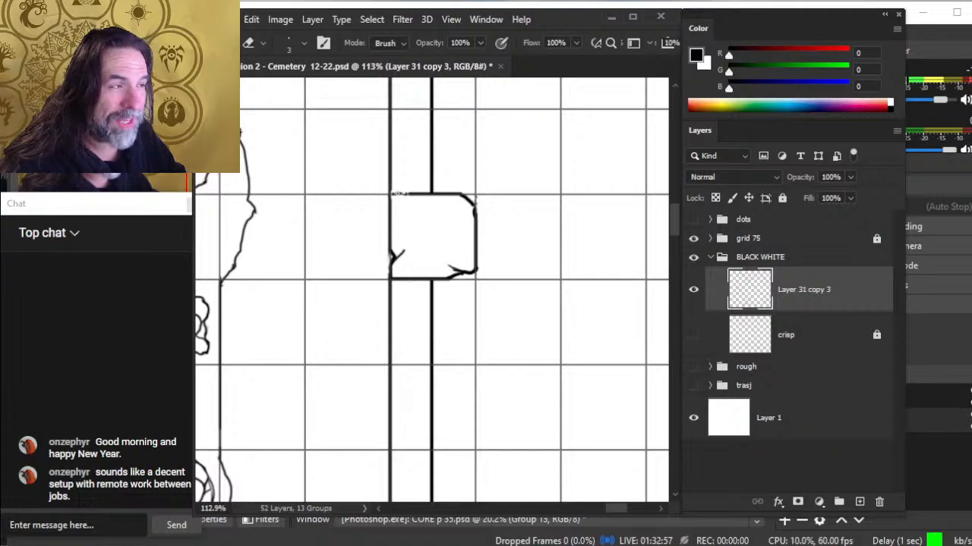
key("b")
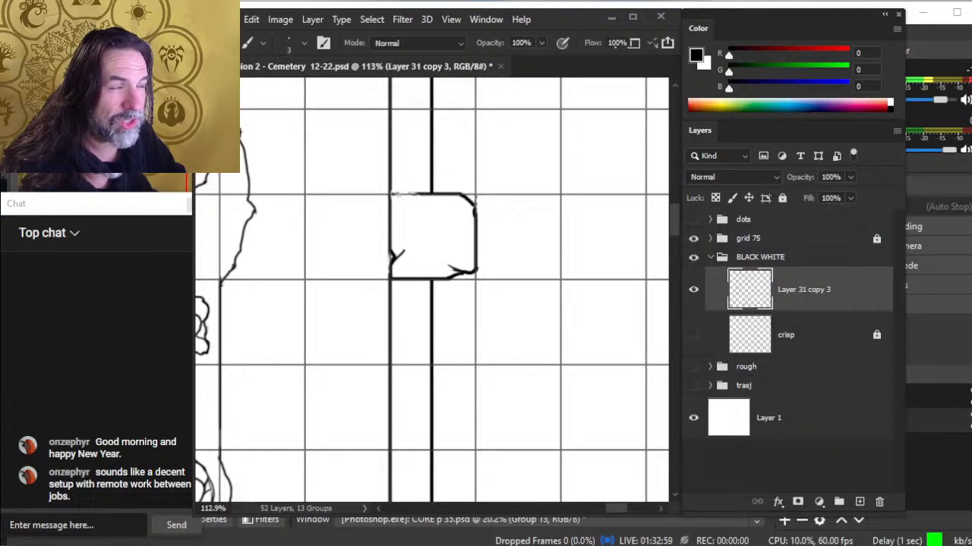
left_click_drag(402, 199, 426, 195)
key("e")
key("b")
key("e")
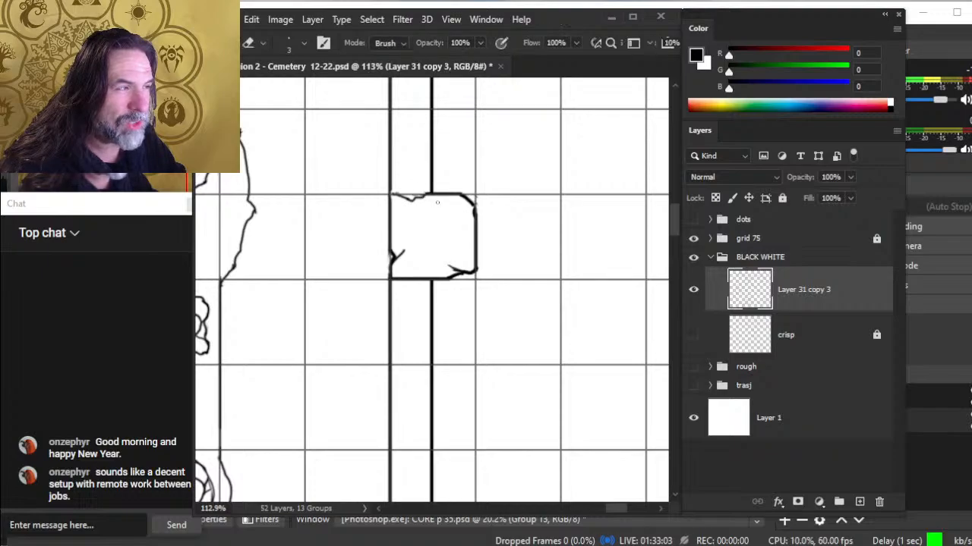
key("b")
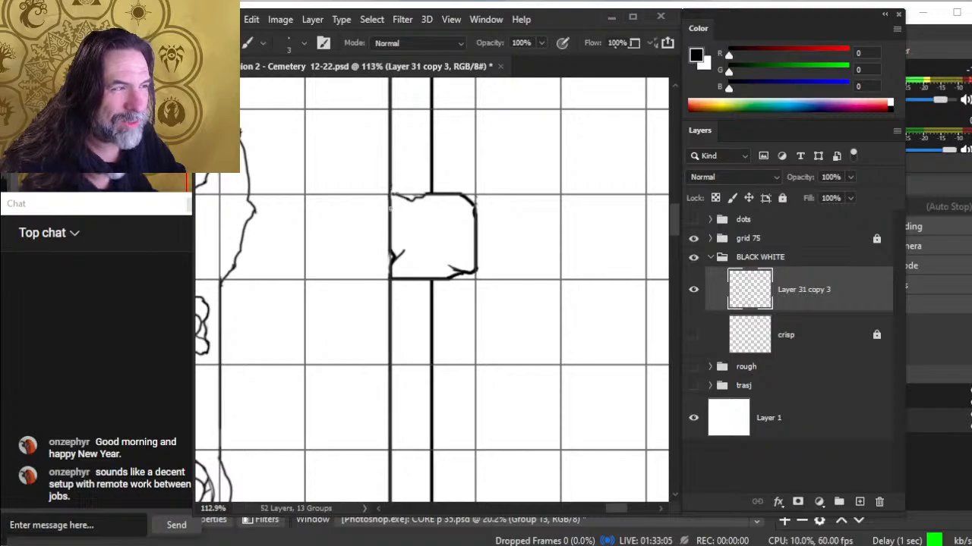
Erase the sharp lower-right corner of the next square pillar up the wall and redraw it as a worn, rounded corner
key("z")
left_click_drag(450, 256, 353, 235)
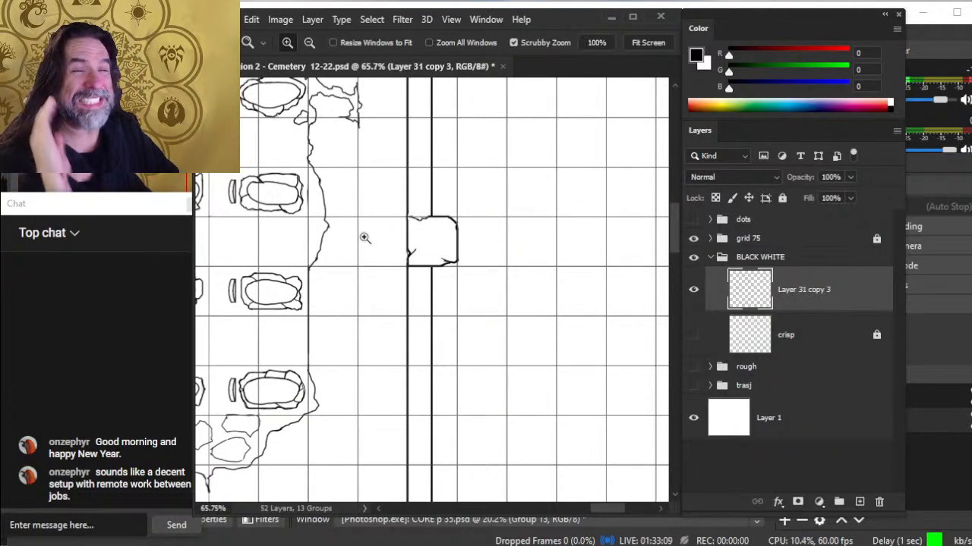
left_click_drag(478, 222, 454, 333)
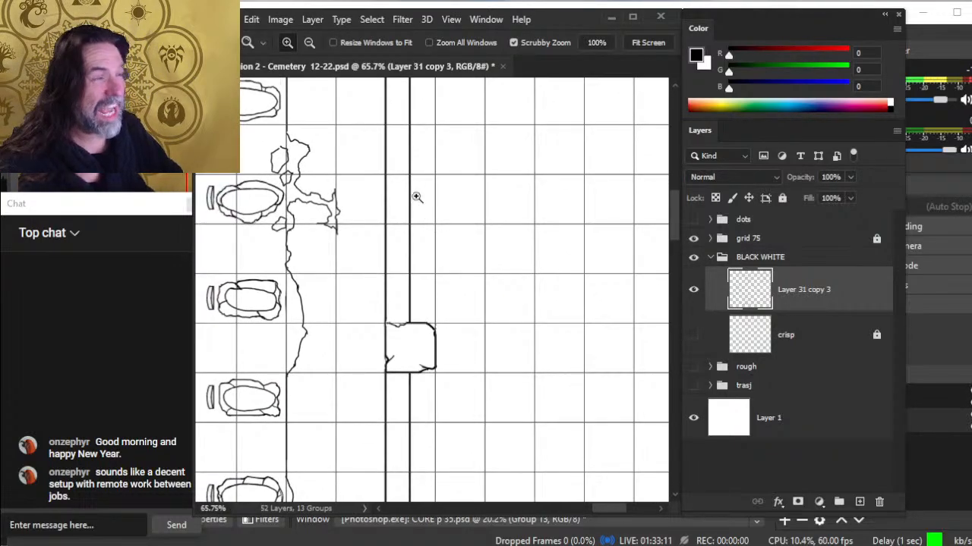
left_click_drag(481, 239, 425, 225)
left_click_drag(439, 178, 410, 301)
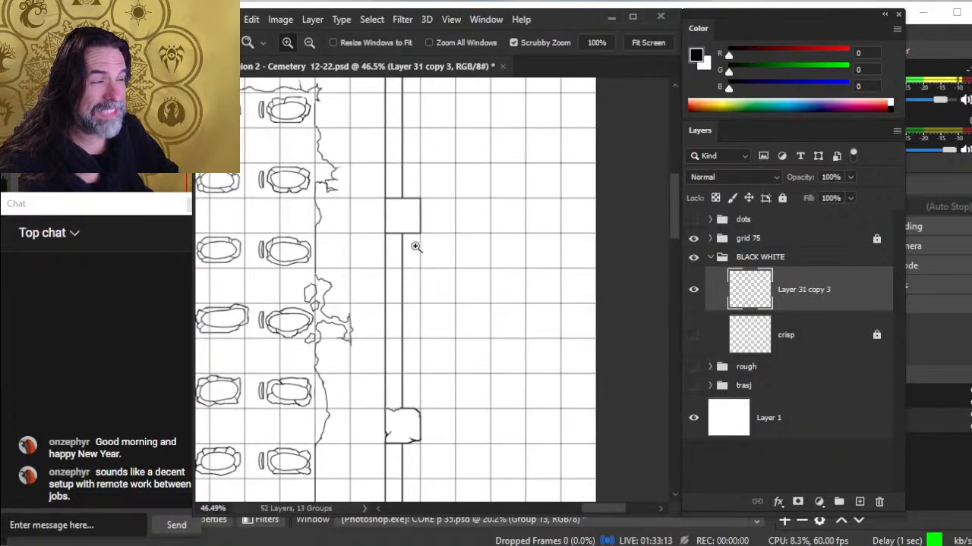
left_click_drag(412, 245, 451, 238)
key("e")
key("b")
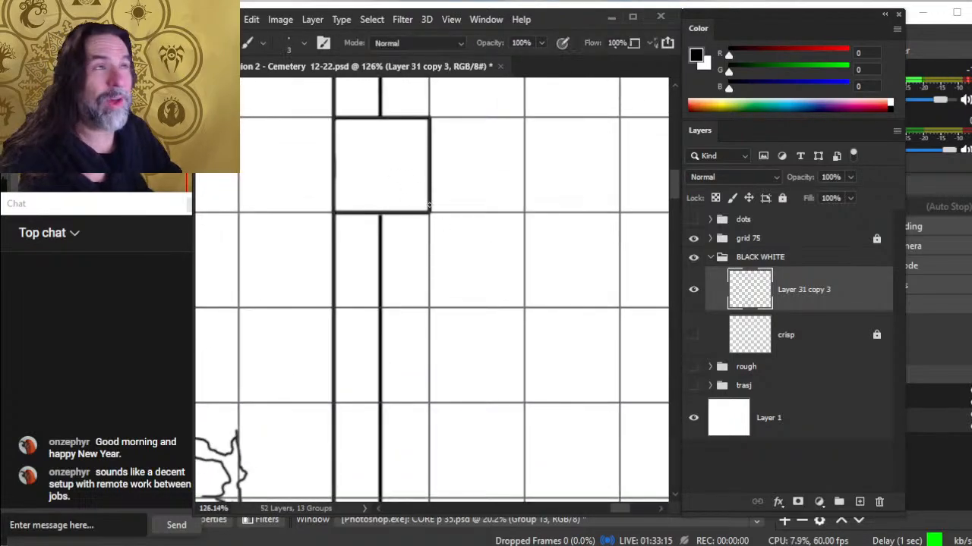
key("e")
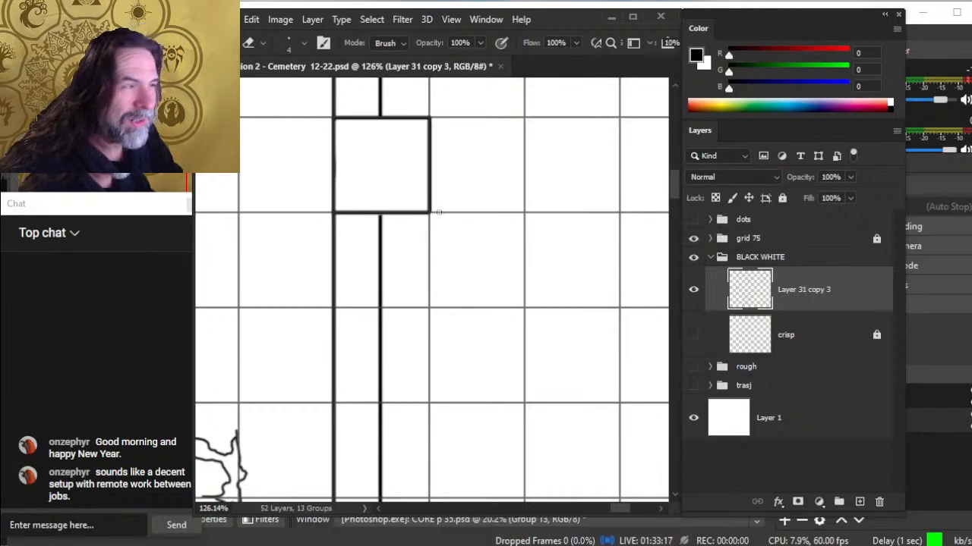
mouse_move(431, 214)
left_mouse_down()
mouse_move(405, 214)
mouse_move(461, 305)
left_mouse_up()
key("b")
key("e")
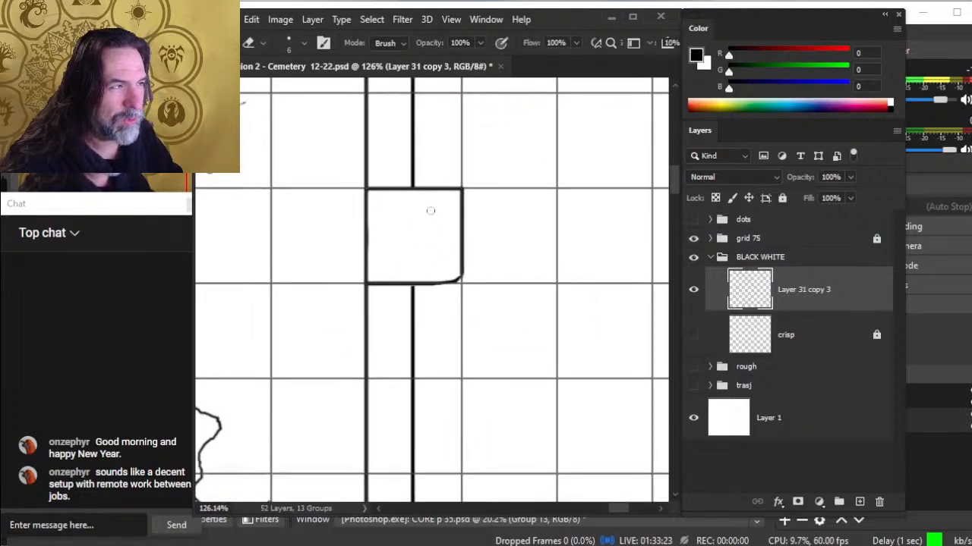
Erase a gap midway along this pillar's top wall and try a small inward notch with a size 3 brush
mouse_move(427, 191)
left_mouse_down()
mouse_move(406, 192)
mouse_move(422, 193)
left_mouse_up()
key("b")
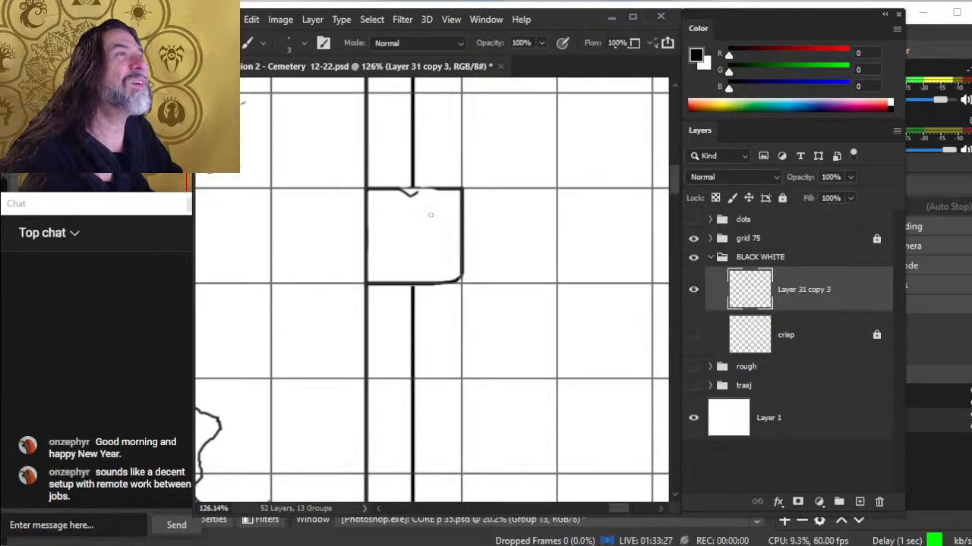
key("ctrl+z")
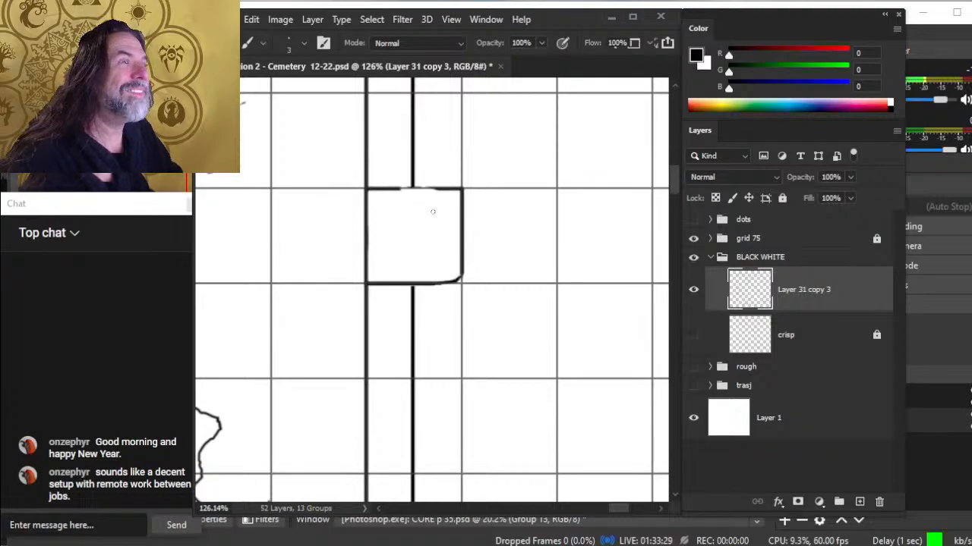
Ink a shallow notch across the top wall's gap with a size 4 brush and add a short diagonal crack running inward
key("bracketright")
left_click_drag(397, 190, 435, 190)
key("e")
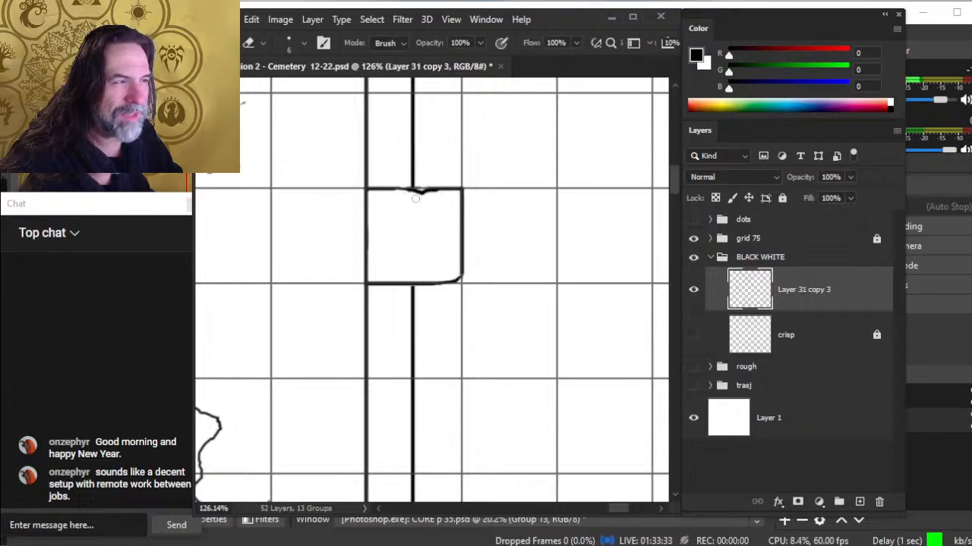
key("b")
left_click_drag(428, 191, 410, 203)
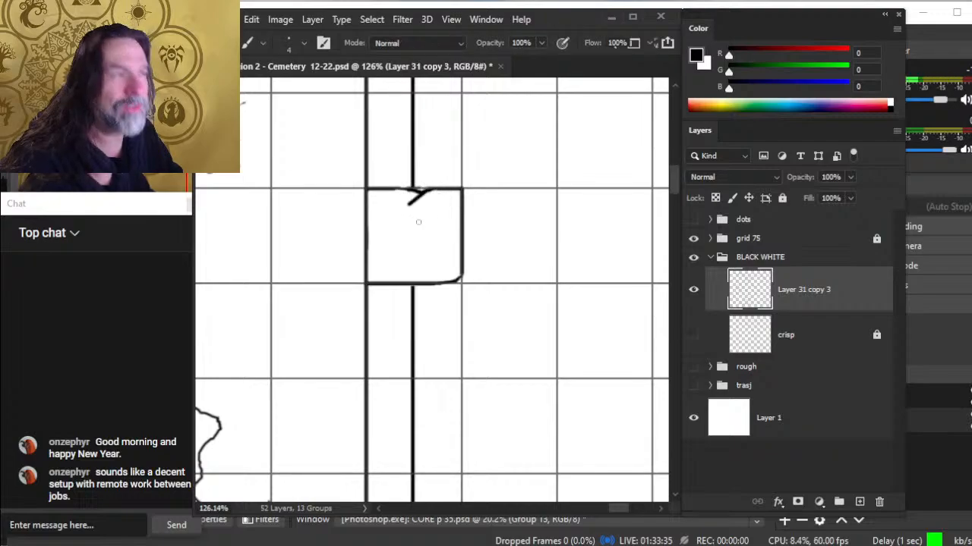
Undo the diagonal crack and the last notch strokes on the pillar's top wall
key("ctrl+z")
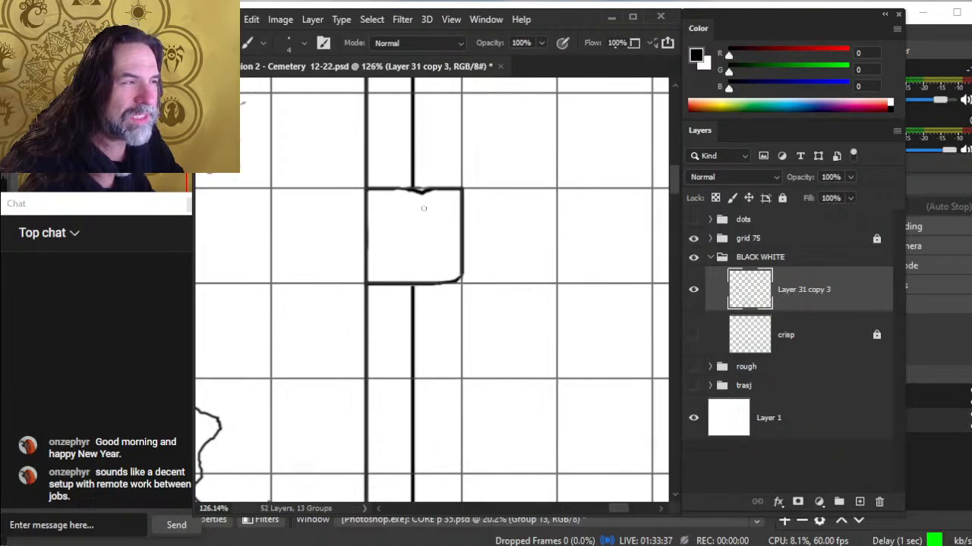
key("ctrl")
key("ctrl")
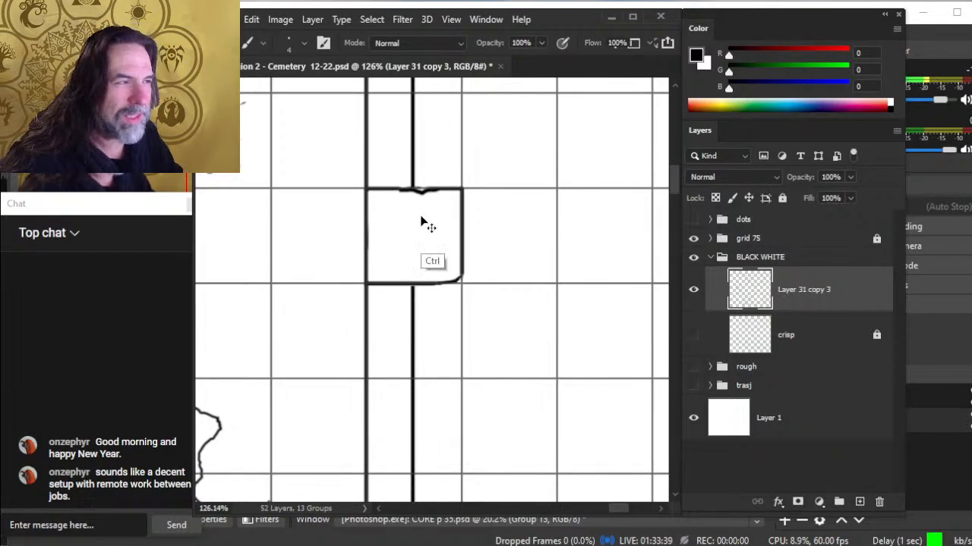
key("ctrl+z")
Redraw the shallow notch in the pillar's top wall with a size 3 brush and add a short diagonal crack running inward
mouse_move(418, 192)
left_mouse_down()
mouse_move(449, 188)
mouse_move(400, 195)
left_mouse_up()
key("e")
key("b")
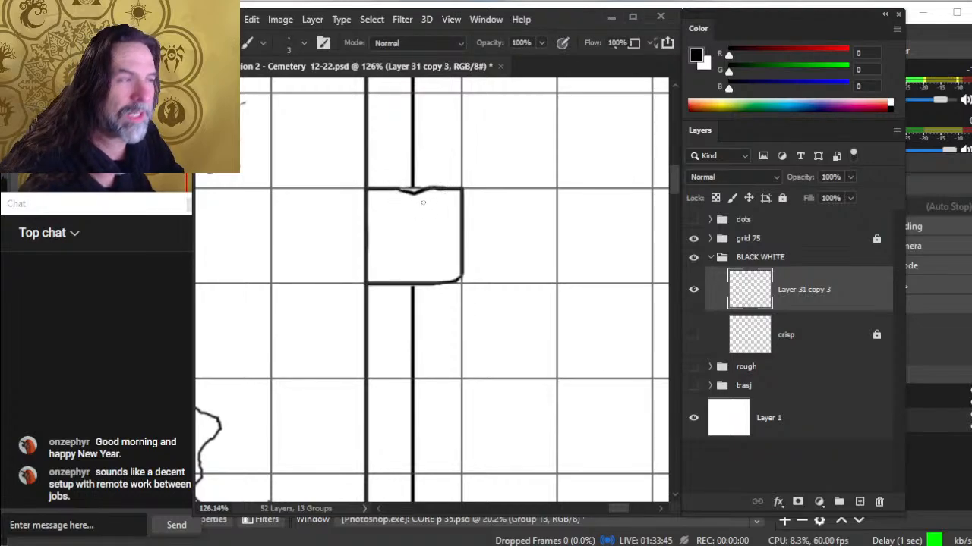
left_click_drag(411, 192, 428, 205)
key("e")
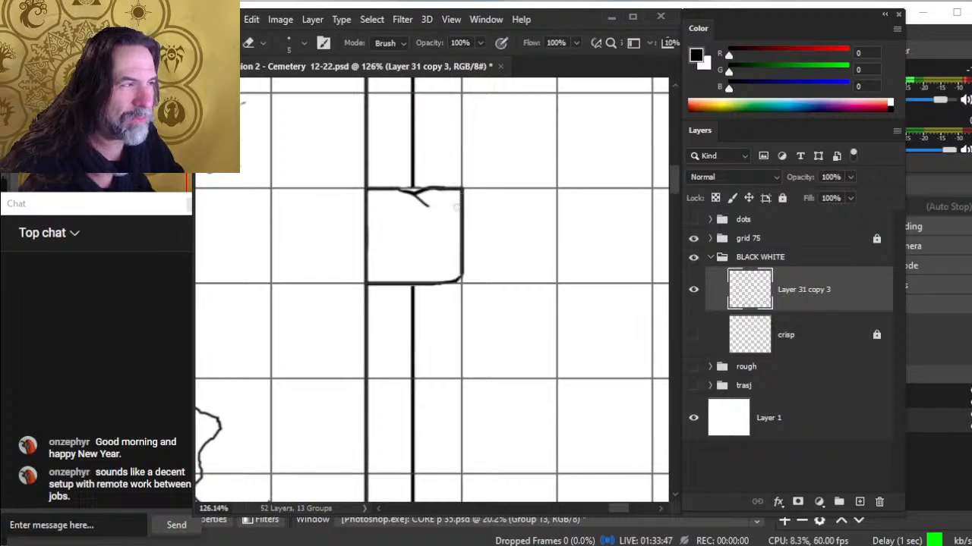
Erase a gap in the same pillar's left wall and redraw it as an inward-pointing chip with a short crack
mouse_move(367, 223)
left_mouse_down()
mouse_move(365, 274)
mouse_move(385, 250)
left_mouse_up()
key("b")
key("e")
key("b")
key("e")
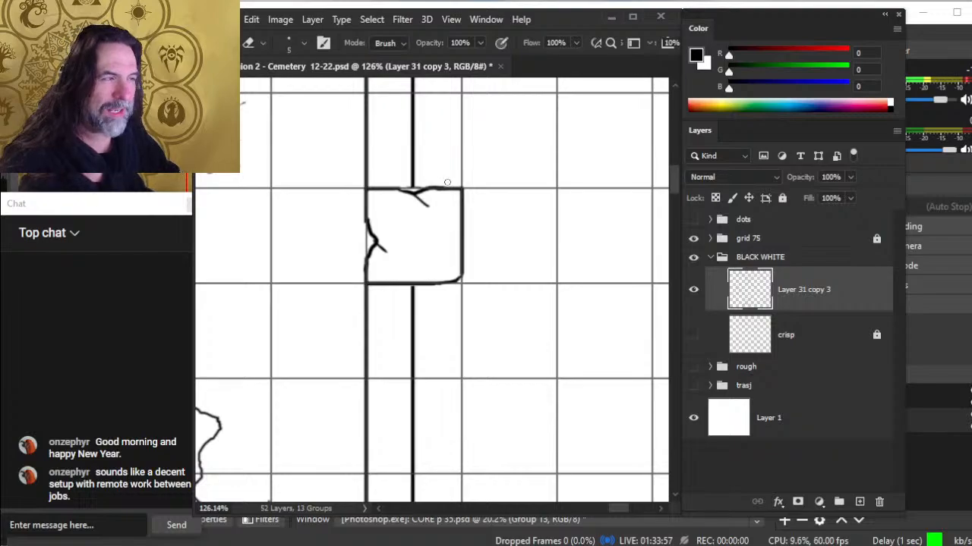
Erase the diagonal crack below the top wall's notch and redraw it shorter and finer with a size 3 brush
key("z")
left_click_drag(485, 209, 432, 208)
left_click_drag(456, 250, 432, 279)
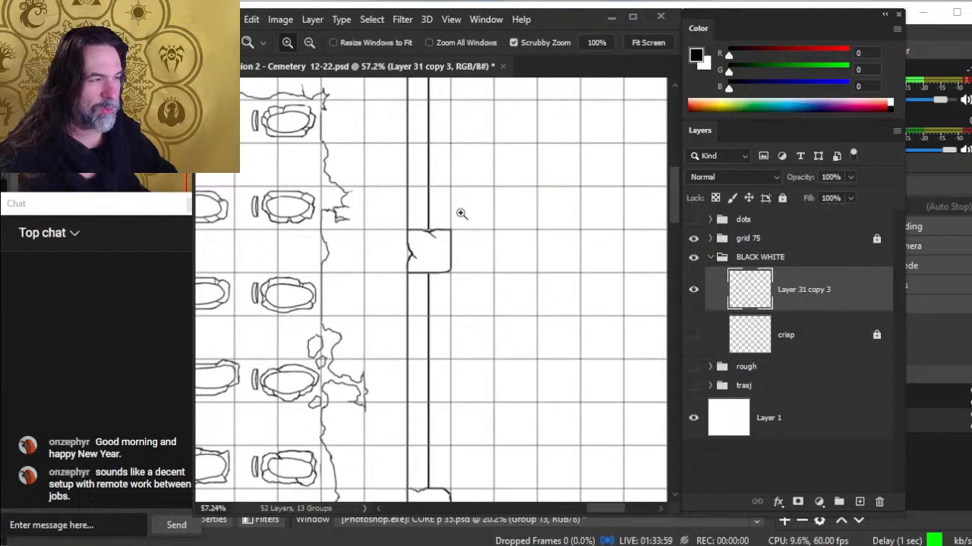
left_click_drag(437, 173, 477, 182)
key("e")
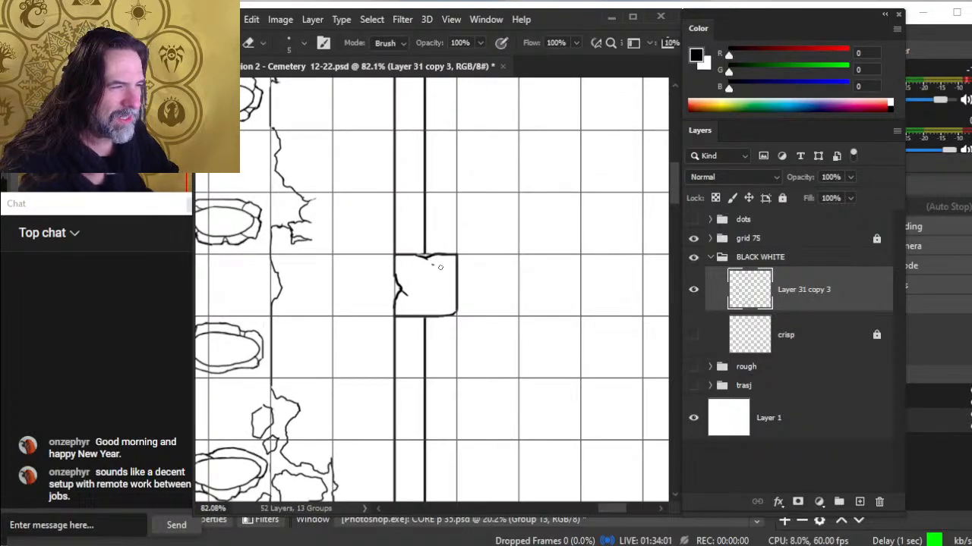
key("b")
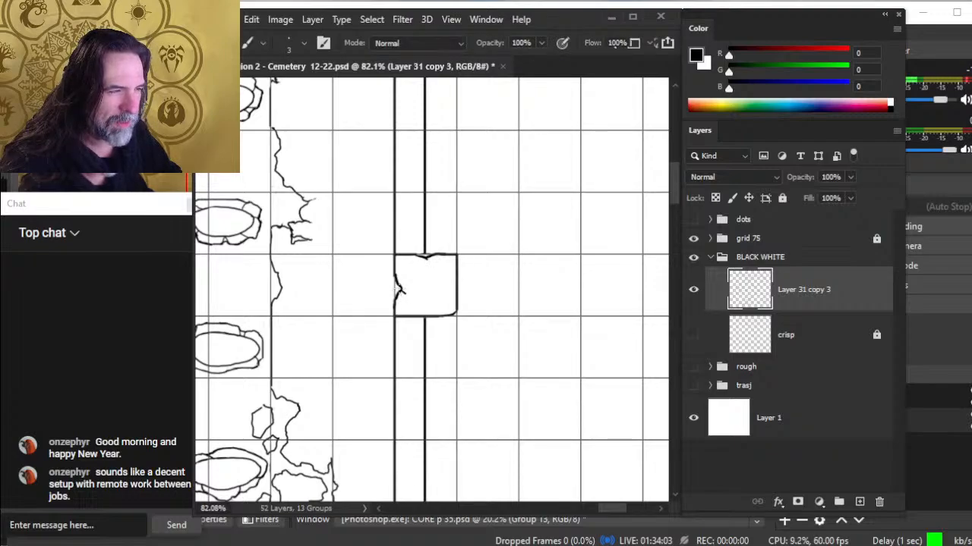
key("e")
key("b")
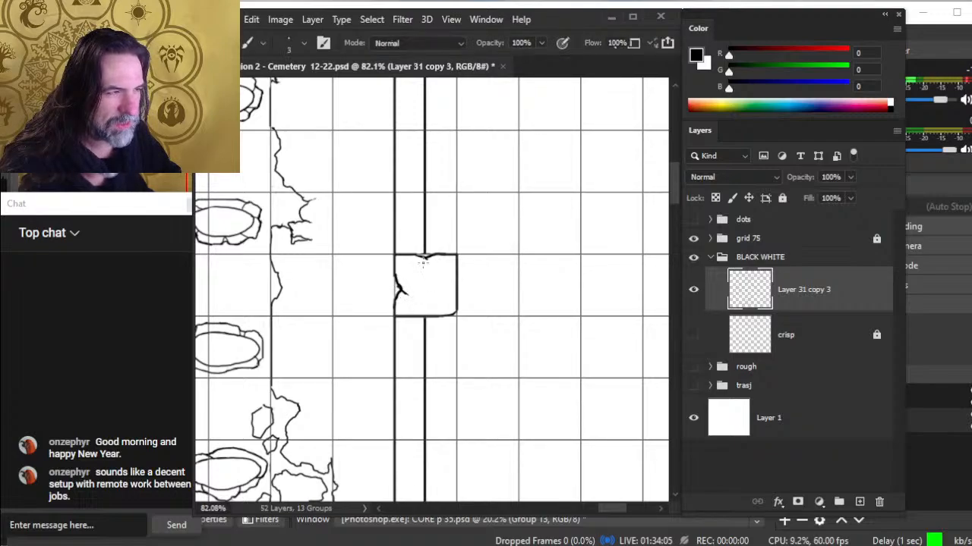
key("e")
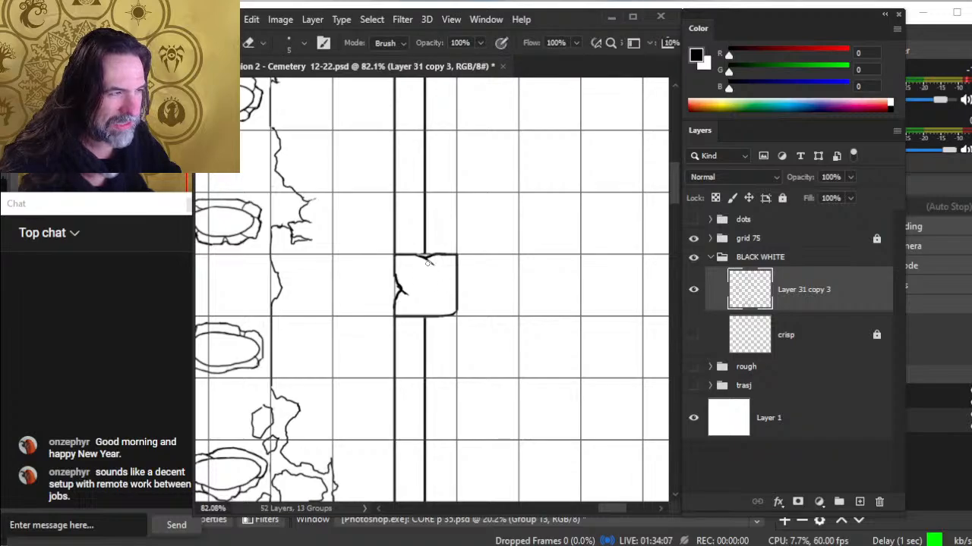
left_click_drag(428, 263, 434, 266)
left_click_drag(425, 220, 419, 278)
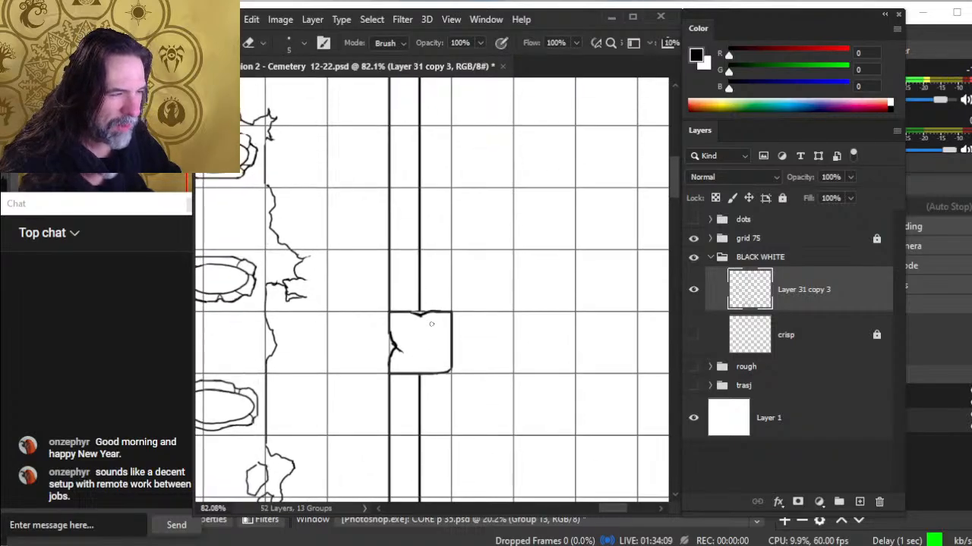
key("b")
key("e")
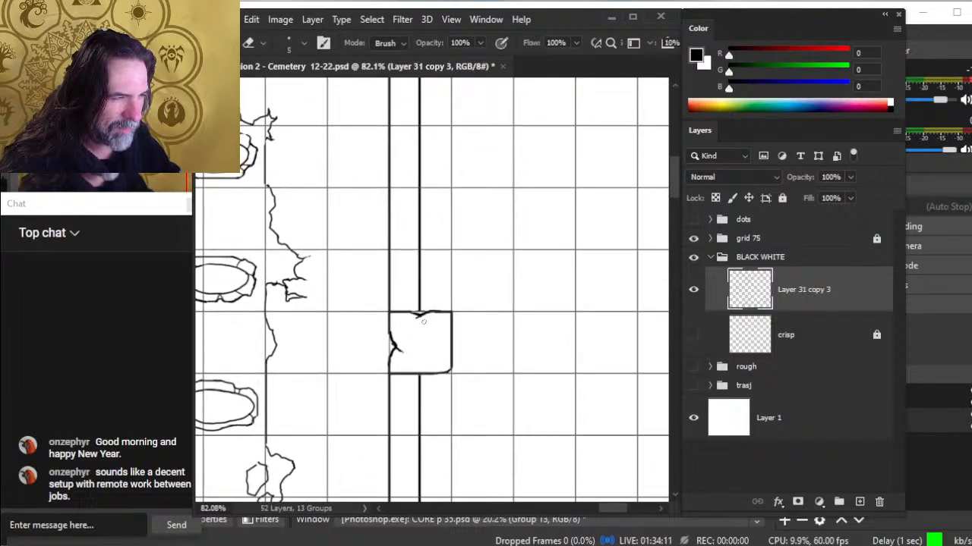
Erase the upper-left corner of the square pillar where the two boundary walls meet and redraw it as a worn, rounded corner
left_click_drag(469, 320, 427, 301)
left_click_drag(468, 262, 430, 321)
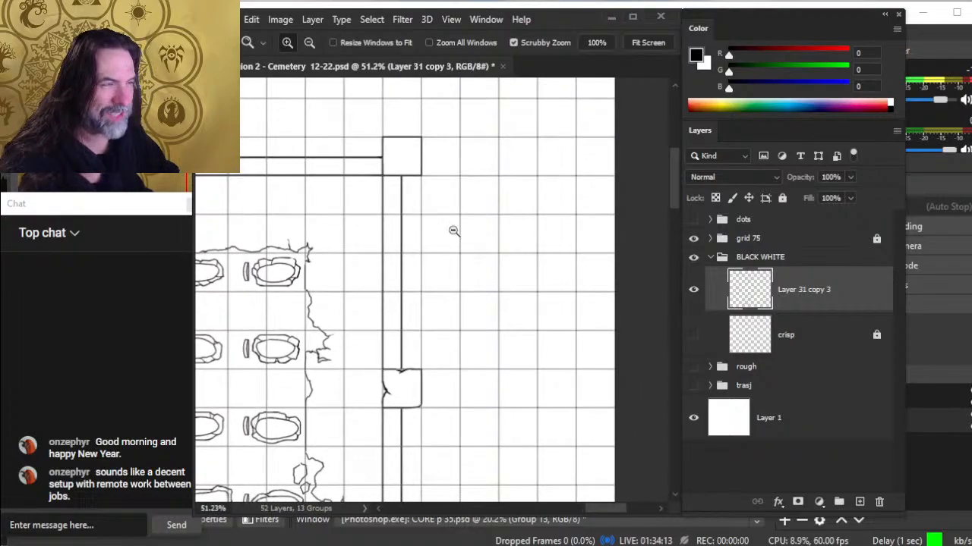
left_click_drag(454, 233, 486, 237)
mouse_move(457, 253)
left_mouse_down()
mouse_move(465, 281)
mouse_move(448, 420)
left_mouse_up()
left_click_drag(374, 247, 419, 249)
key("e")
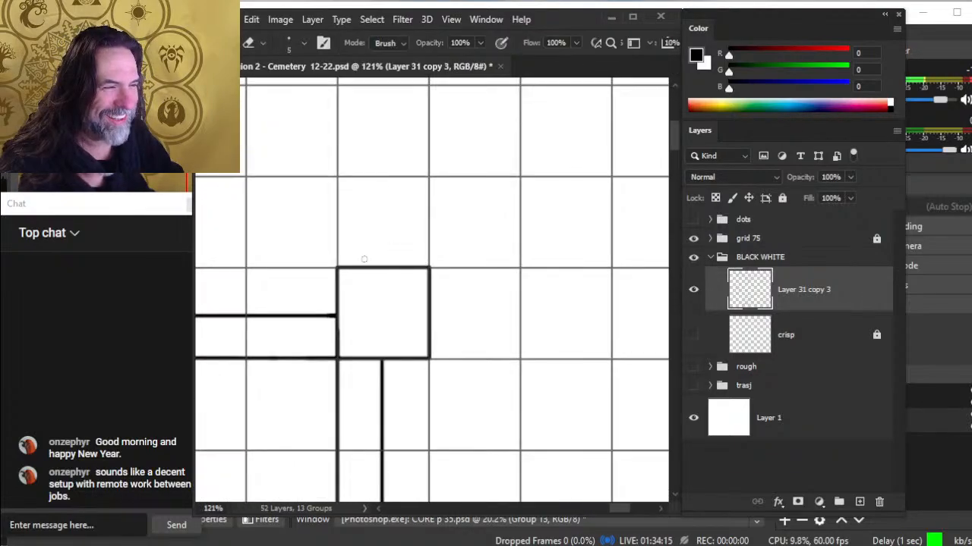
mouse_move(351, 268)
left_mouse_down()
mouse_move(329, 299)
mouse_move(331, 268)
mouse_move(334, 293)
left_mouse_up()
key("b")
key("e")
key("b")
key("e")
key("b")
Erase the corner pillar's remaining three sharp corners and redraw them rounded and slightly chipped
key("e")
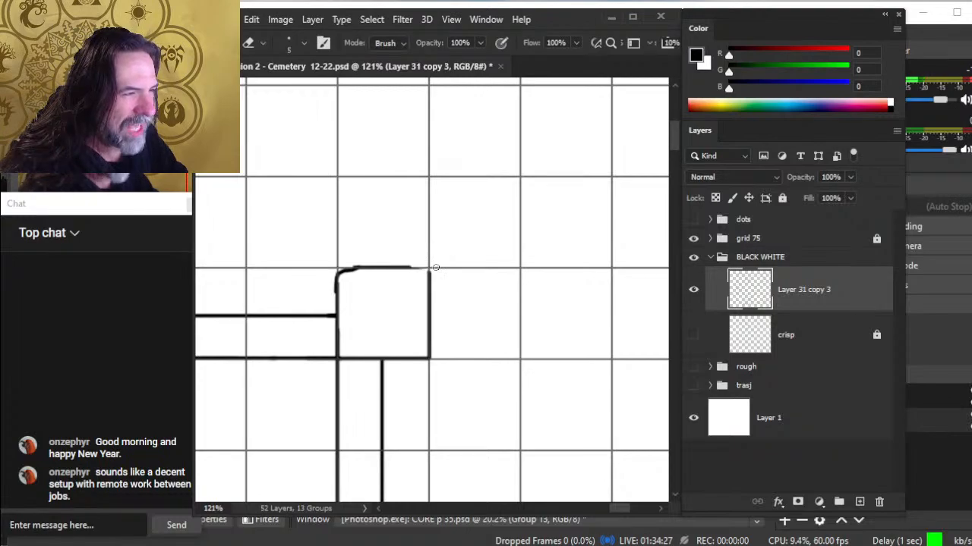
key("b")
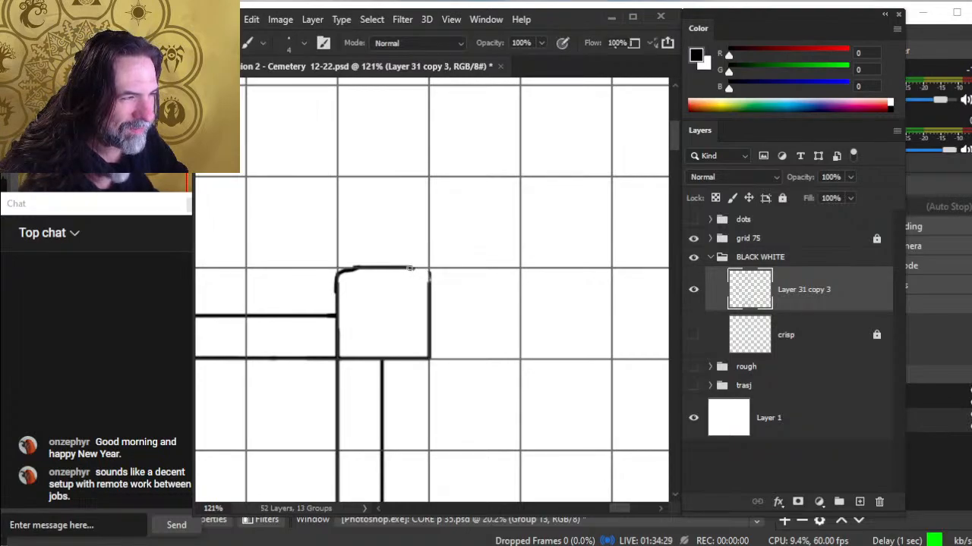
key("e")
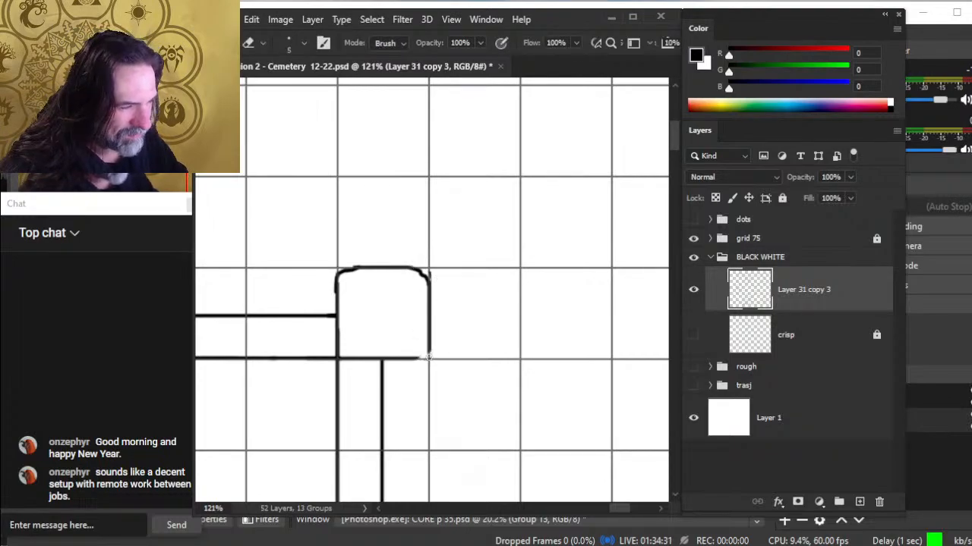
key("b")
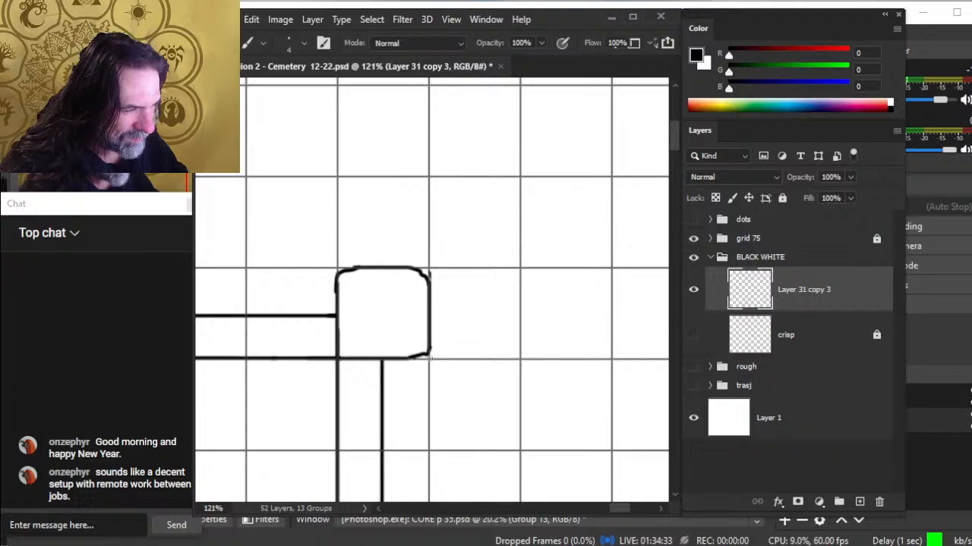
key("e")
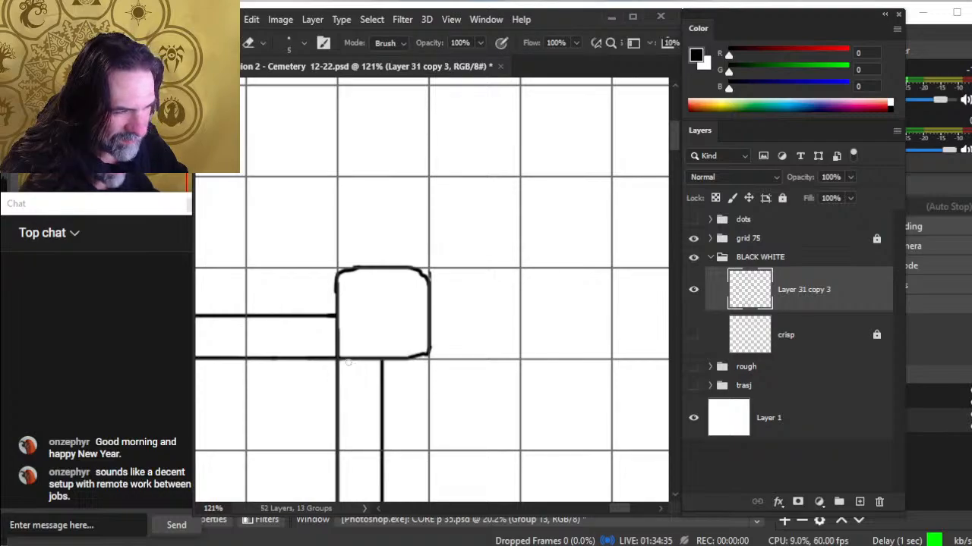
key("b")
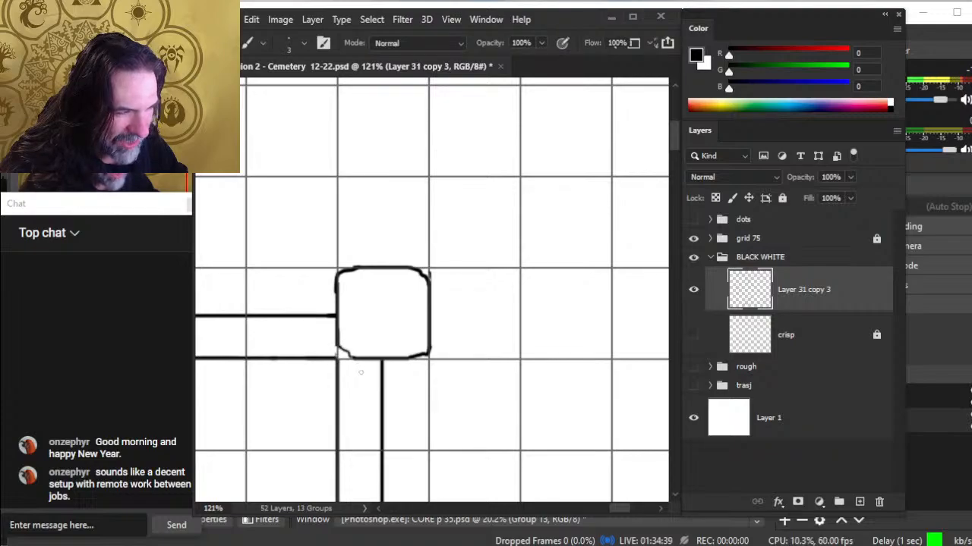
Redraw the inner wall junction beside the corner pillar's lower-left corner with a size 3 brush and erase the stray line ends
key("e")
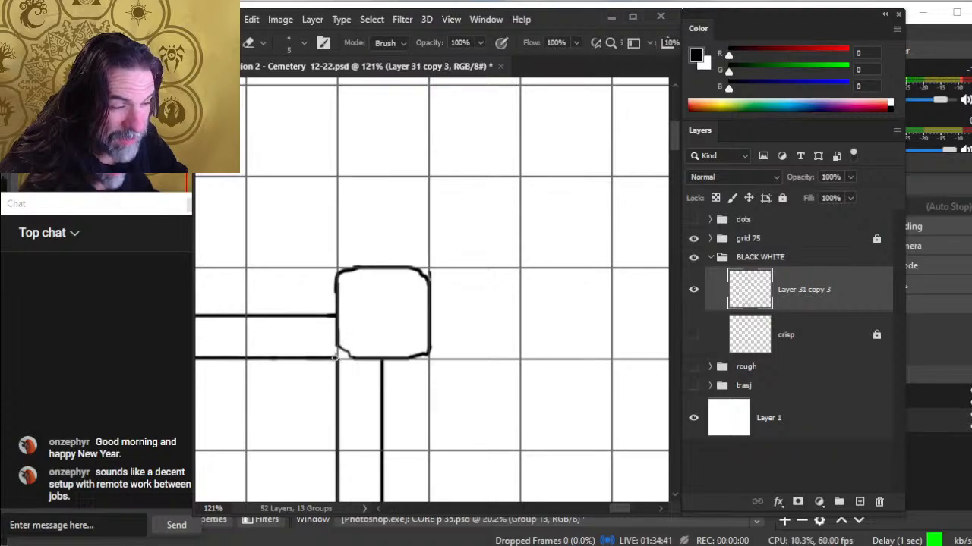
key("b")
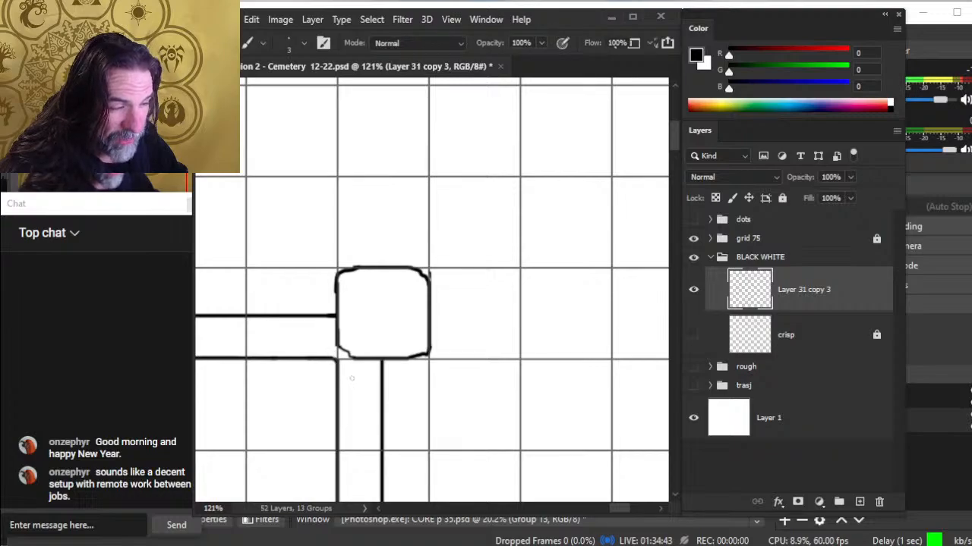
key("e")
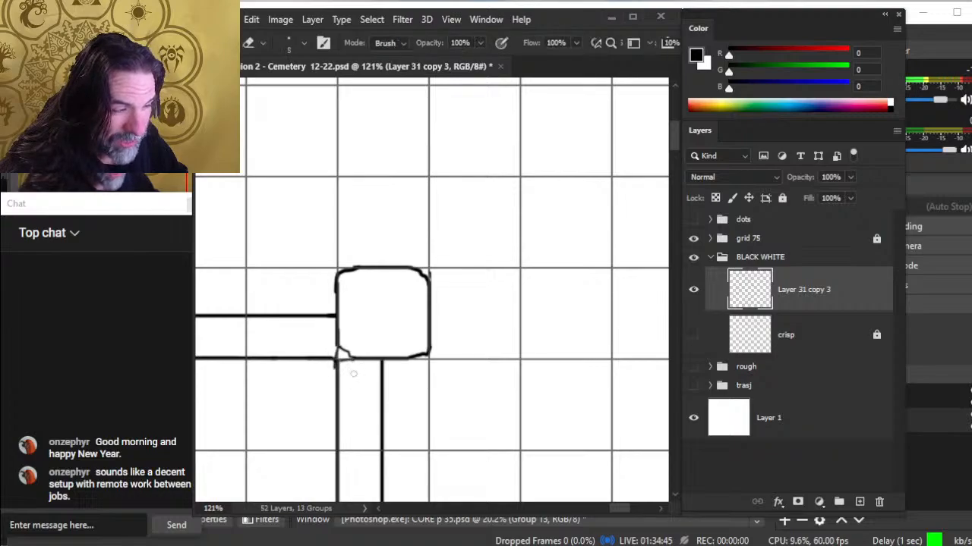
key("b")
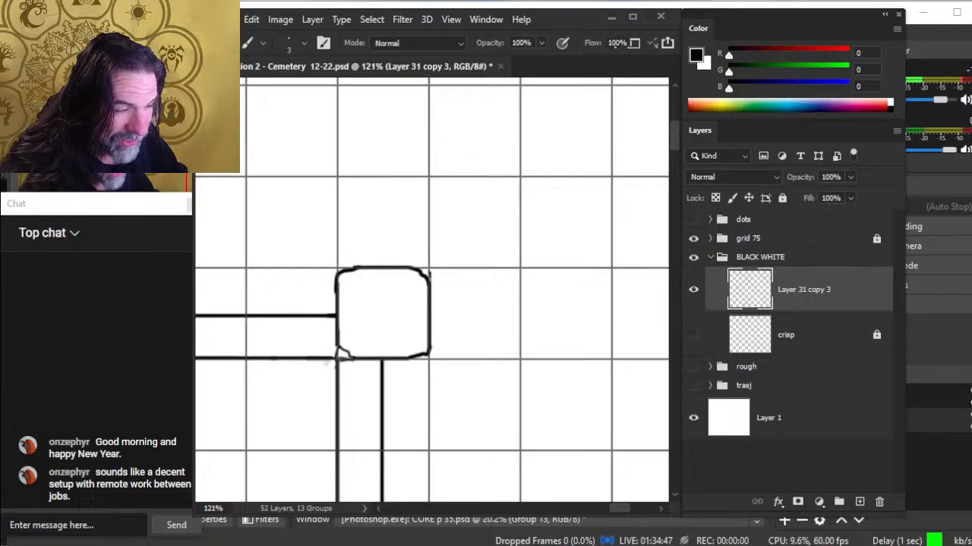
key("e")
On the next square pillar along the upper wall, erase the right side beside the broken wall end and ink a small inward notch
key("z")
left_click_drag(416, 381, 362, 372)
left_click_drag(446, 331, 507, 268)
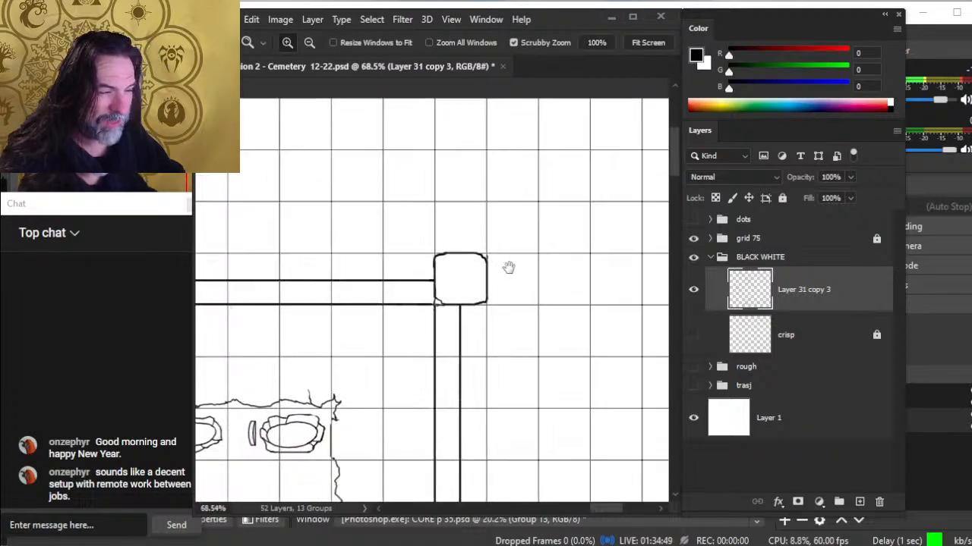
left_click_drag(433, 300, 545, 209)
left_click_drag(336, 192, 358, 204)
left_click_drag(369, 234, 497, 388)
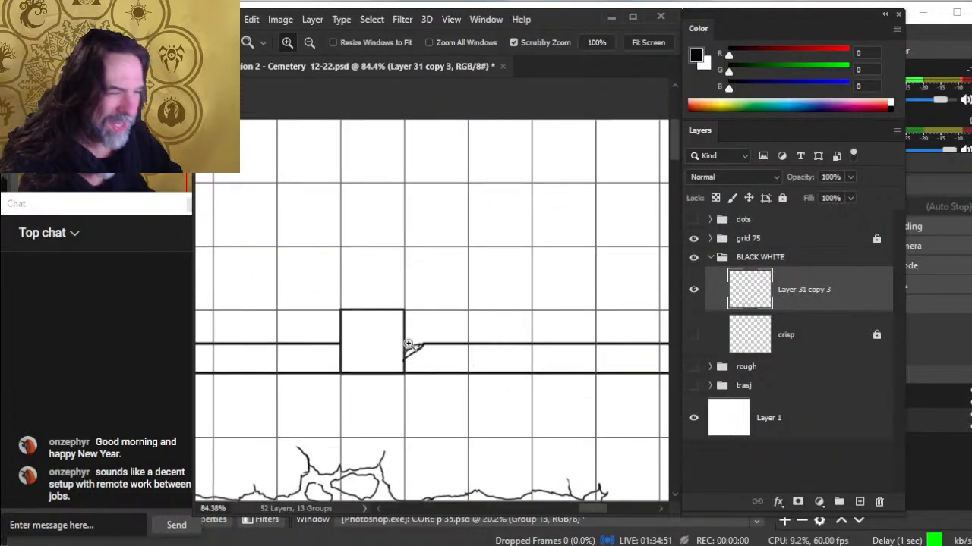
left_click_drag(393, 333, 408, 331)
key("e")
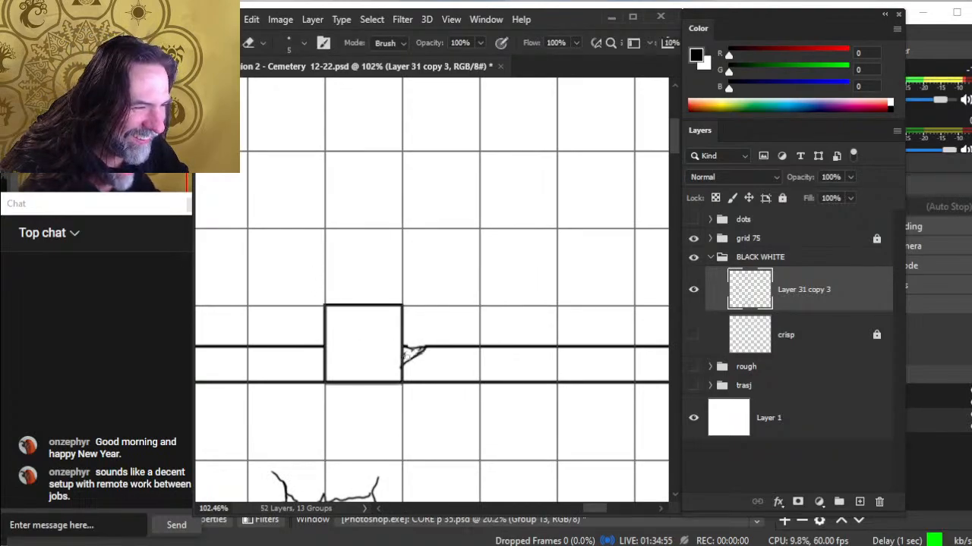
key("b")
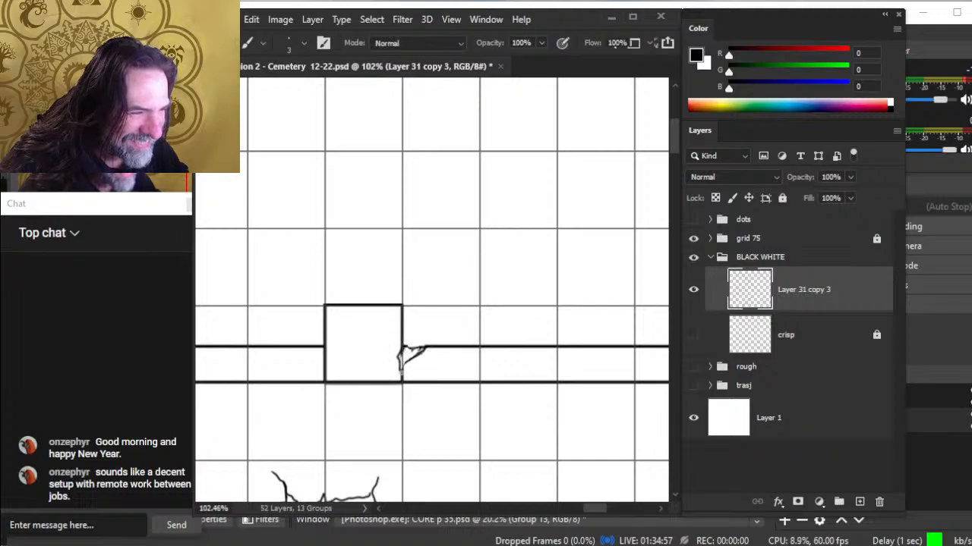
Erase this pillar's upper-right corner and top wall and redraw them as a broken, stepped corner and a wavy worn edge
key("e")
left_click_drag(401, 308, 396, 305)
key("b")
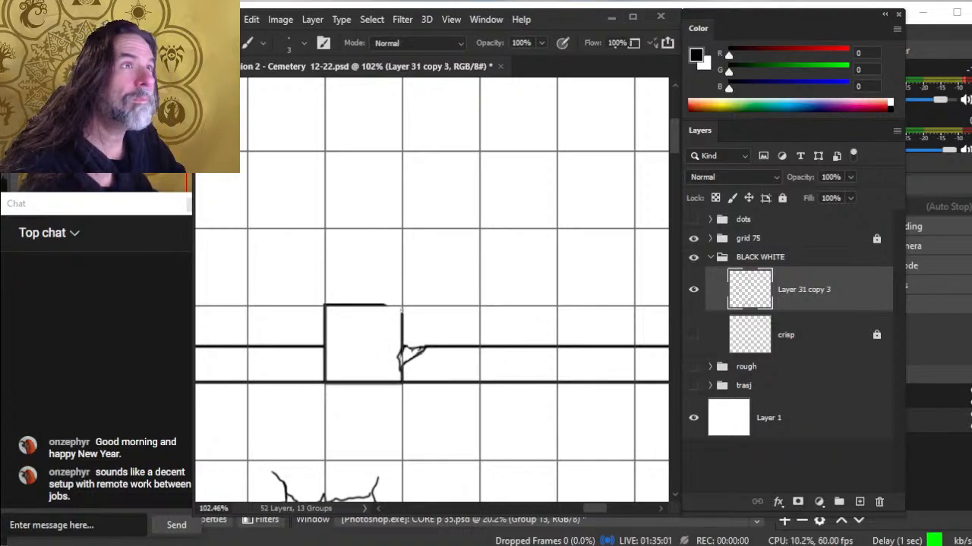
left_click_drag(385, 308, 371, 304)
key("e")
key("b")
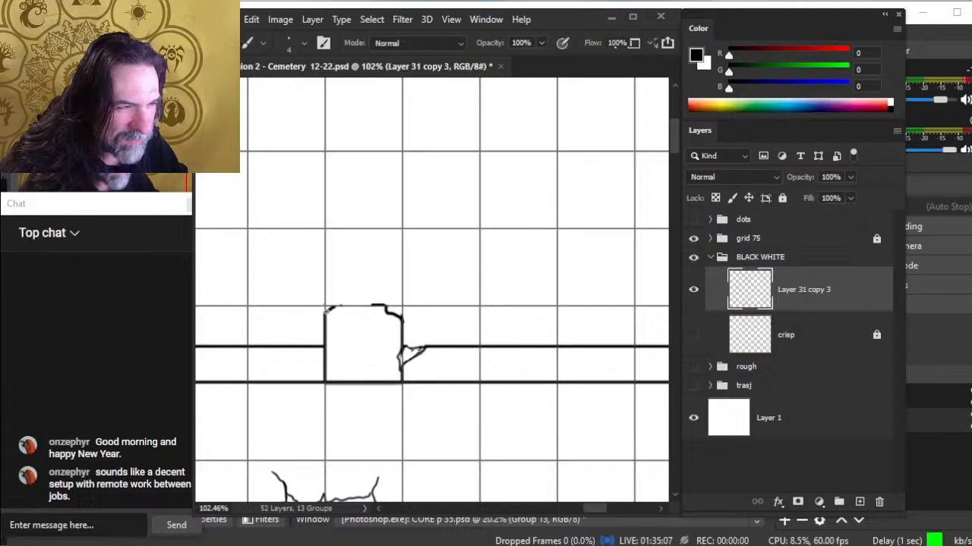
Chip the pillar's lower left side with a short inward crack, and ink a small crack beneath the stepped upper-right corner
key("e")
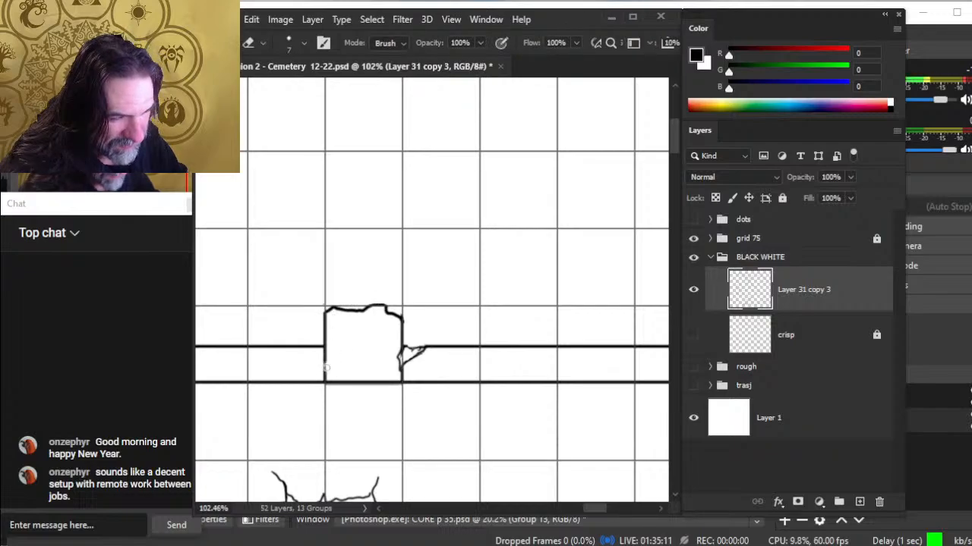
key("b")
key("e")
mouse_move(324, 364)
left_mouse_down()
mouse_move(345, 386)
mouse_move(481, 322)
mouse_move(414, 349)
left_mouse_up()
key("b")
key("e")
key("b")
key("bracketleft")
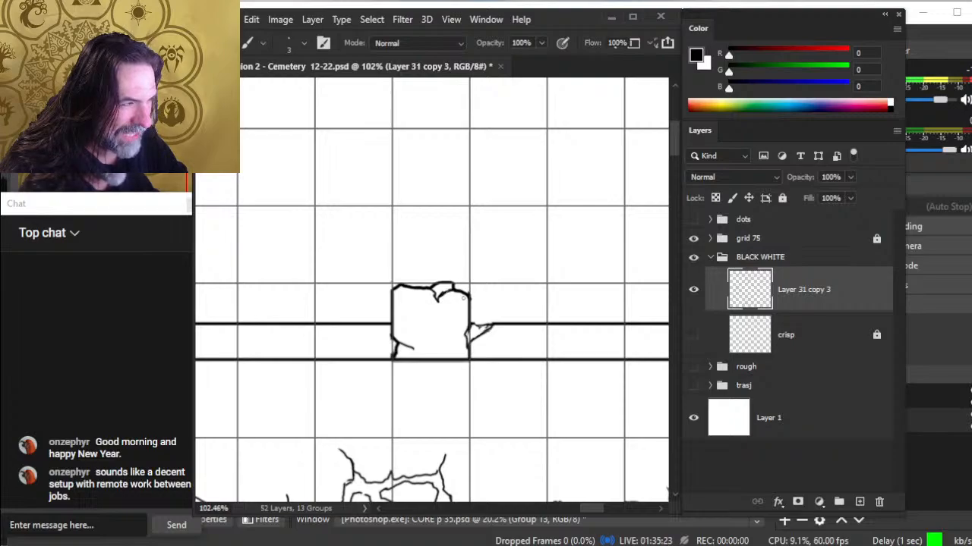
Add a short crack inward from the pillar's right-side notch and touch up the adjoining broken wall fragment with a size 3 brush
key("e")
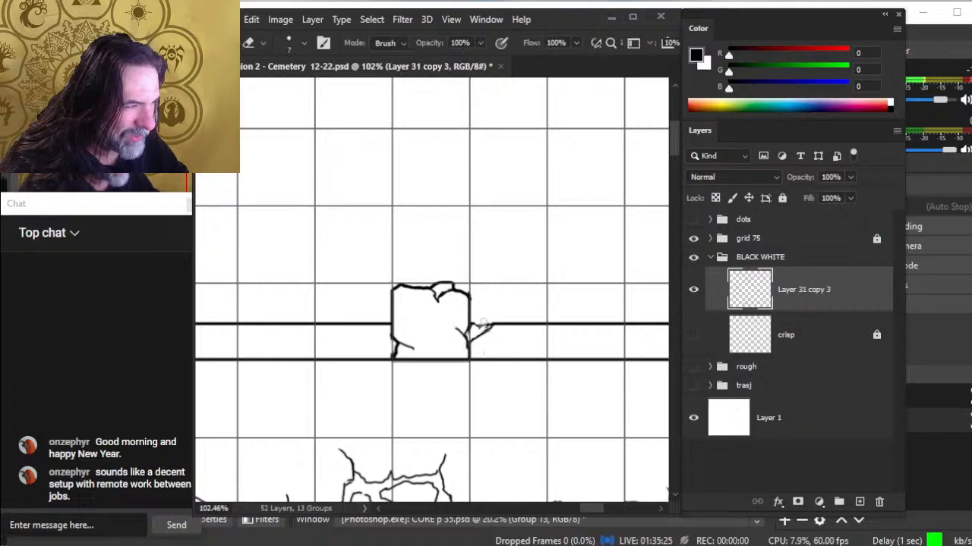
mouse_move(483, 321)
left_mouse_down()
mouse_move(479, 328)
mouse_move(470, 310)
left_mouse_up()
key("b")
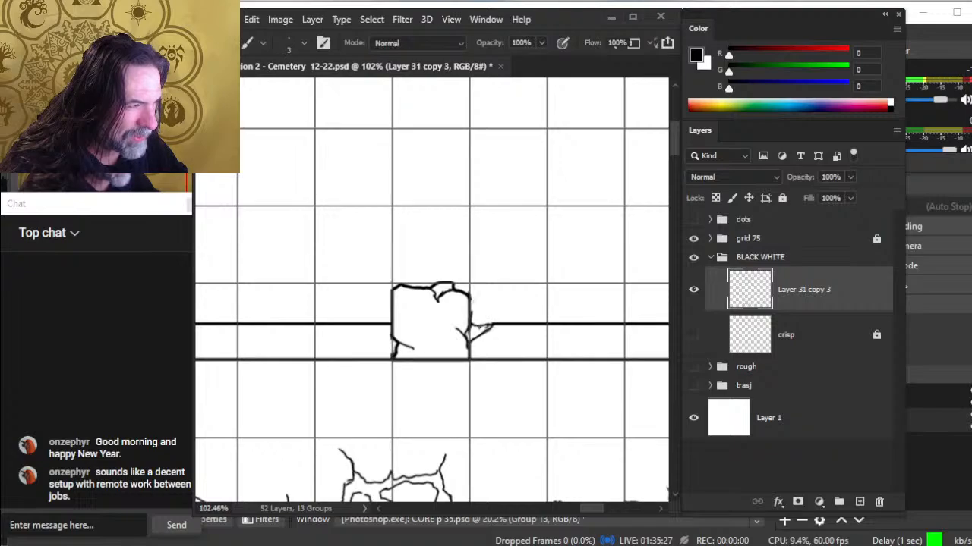
key("e")
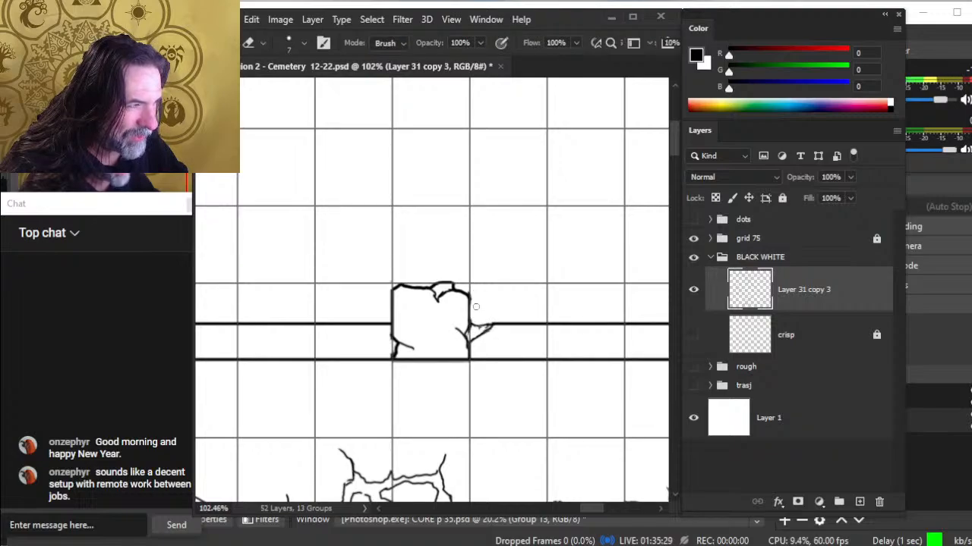
Ink a small forked crack running inward from the top edge near the pillar's upper-left corner
key("b")
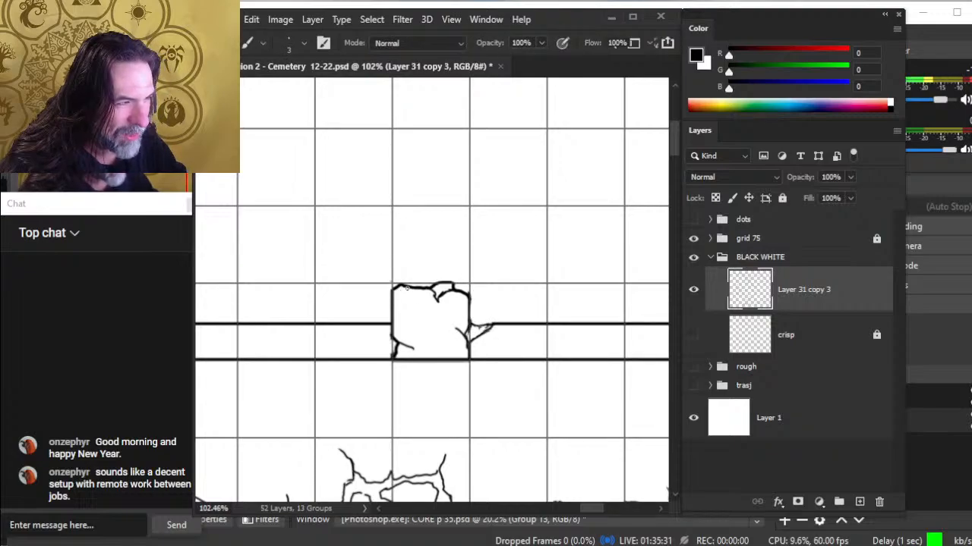
left_click_drag(408, 288, 410, 297)
key("e")
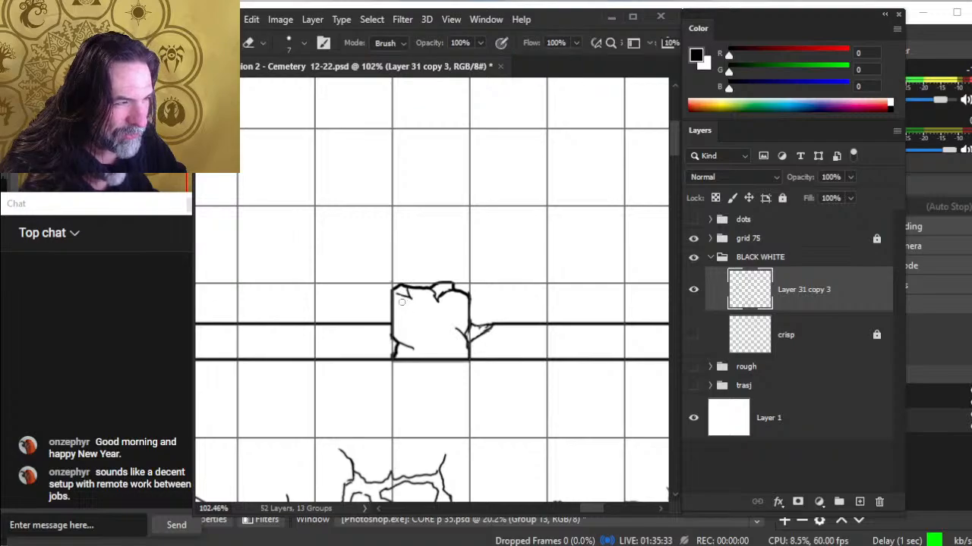
key("b")
left_click_drag(408, 297, 416, 304)
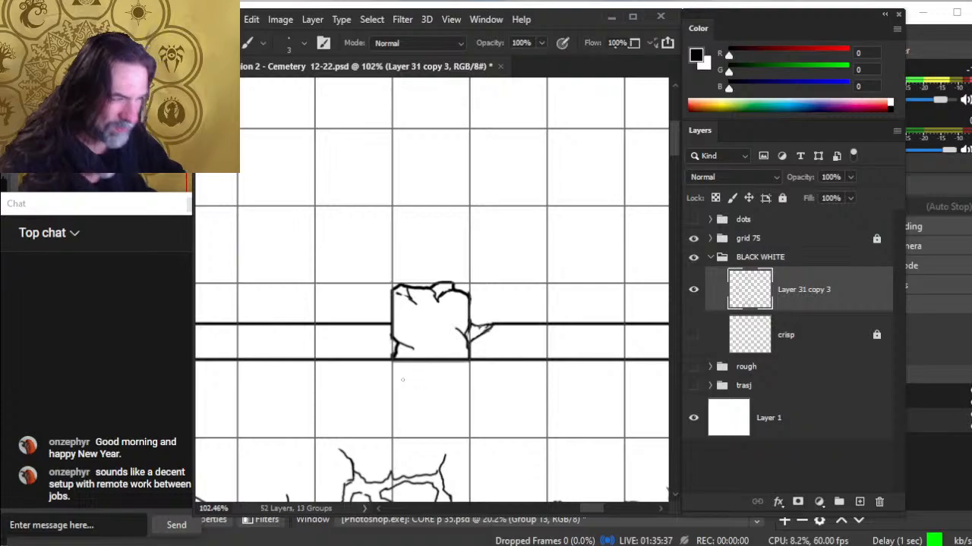
On the next pillar to the left along the upper wall, erase the upper-left corner and redraw it as a curved inward chip
key("z")
left_click_drag(462, 365, 412, 395)
key("space")
left_click_drag(354, 367, 470, 308)
mouse_move(348, 301)
left_mouse_down()
mouse_move(398, 304)
mouse_move(418, 341)
mouse_move(419, 305)
mouse_move(381, 291)
mouse_move(379, 311)
left_mouse_up()
key("space")
key("e")
key("b")
Erase parts of this pillar's right side and redraw it with two shallow inward chips, above and below the wall line
key("e")
left_click_drag(509, 306, 508, 340)
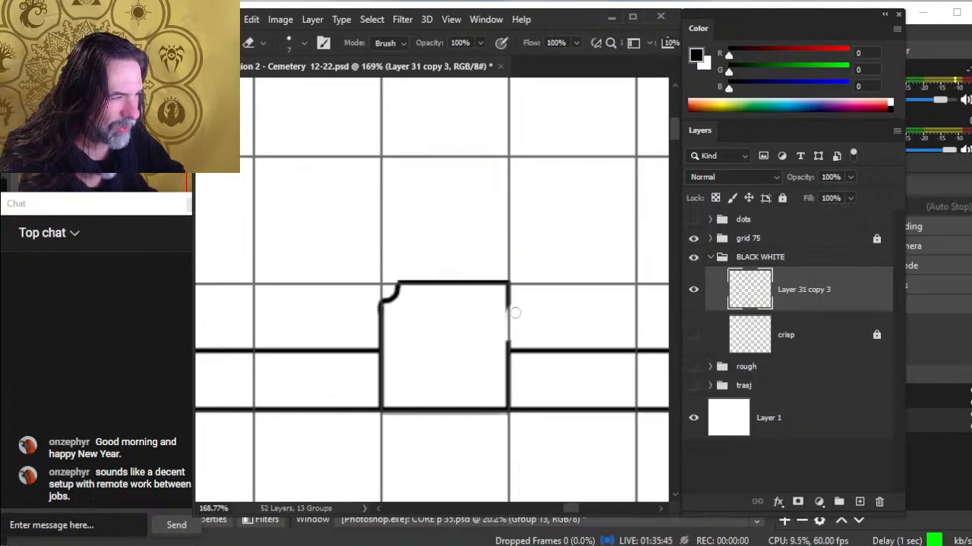
key("b")
mouse_move(508, 305)
left_mouse_down()
mouse_move(509, 354)
mouse_move(497, 334)
mouse_move(506, 395)
left_mouse_up()
key("e")
key("b")
Erase the pillar's lower left side below the wall line and ink a pointed inward notch there
key("e")
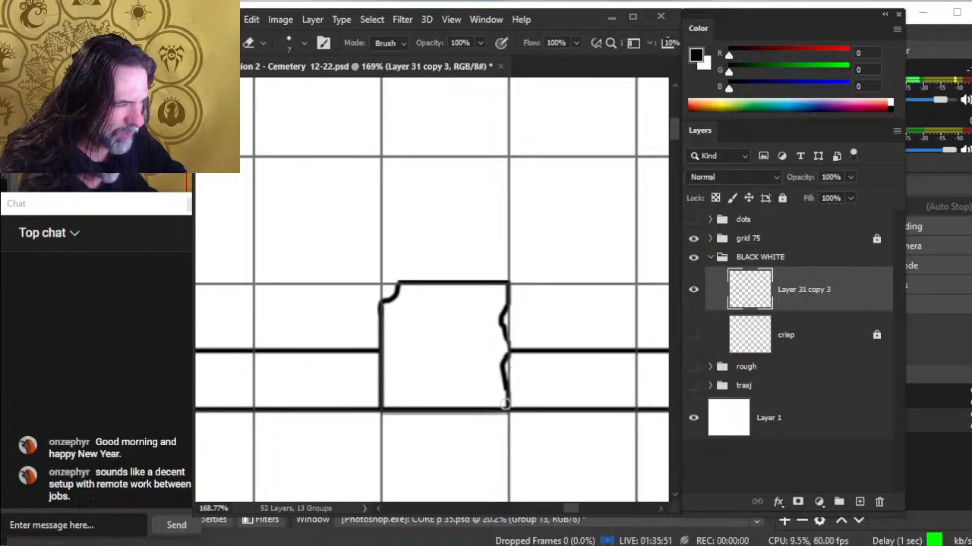
mouse_move(378, 367)
left_mouse_down()
mouse_move(410, 376)
mouse_move(381, 369)
mouse_move(396, 367)
mouse_move(379, 404)
left_mouse_up()
key("b")
key("e")
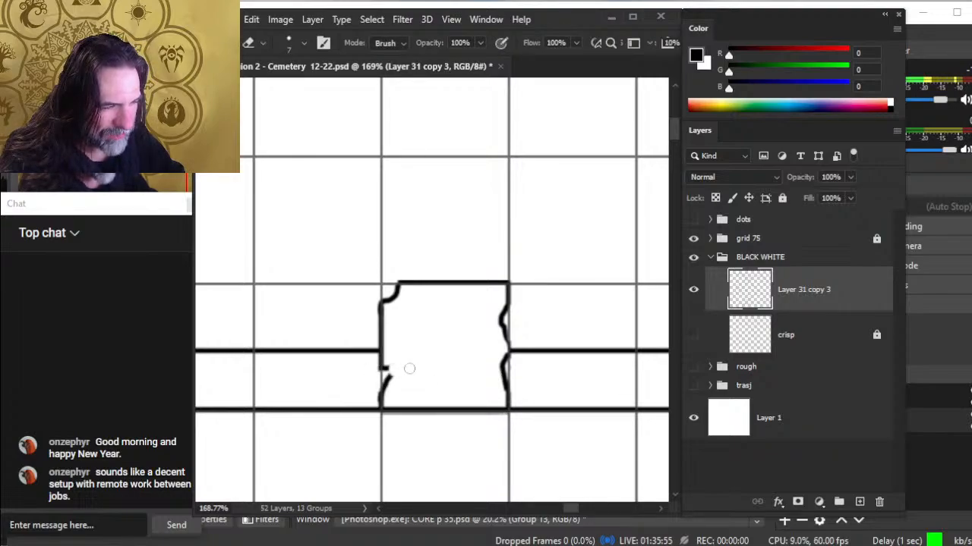
key("b")
left_click_drag(385, 369, 383, 391)
key("e")
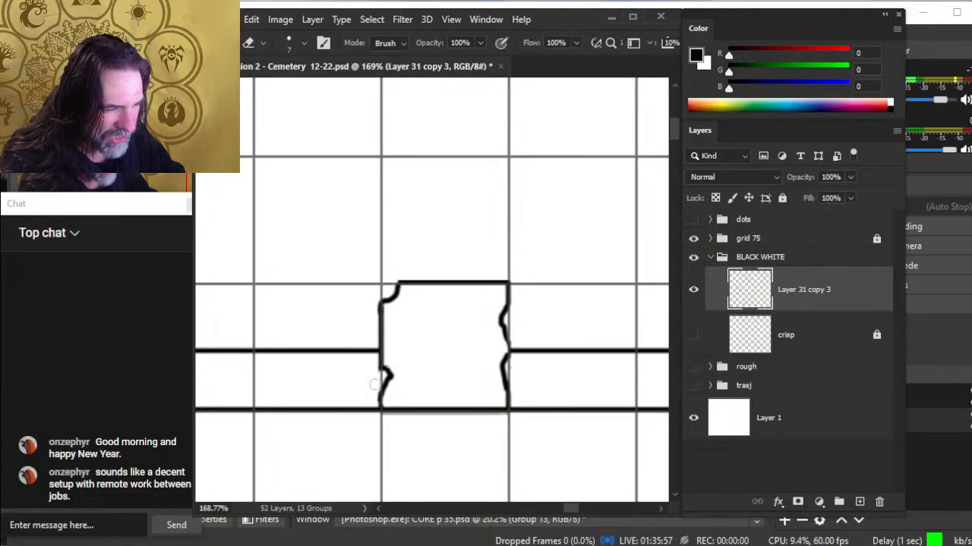
On the next pillar to the left, break off the upper-right corner and notch the lower right side with a size 4 brush
key("z")
mouse_move(459, 321)
left_mouse_down()
mouse_move(387, 334)
mouse_move(513, 362)
left_mouse_up()
mouse_move(352, 336)
left_mouse_down()
mouse_move(454, 341)
mouse_move(471, 319)
mouse_move(430, 314)
left_mouse_up()
key("e")
key("b")
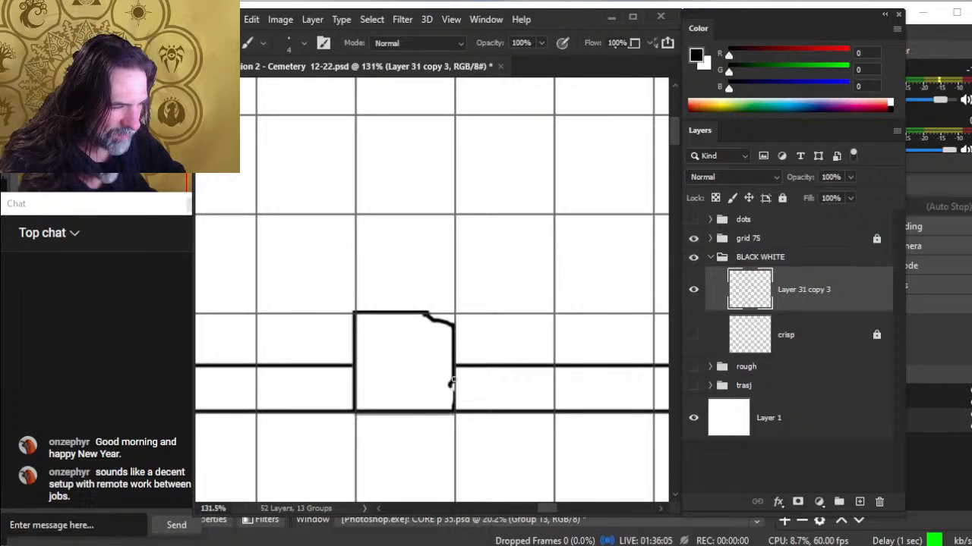
left_click_drag(451, 384, 453, 402)
Replace this pillar's upper left side with a small jagged inward chip and clean up the line around it
key("e")
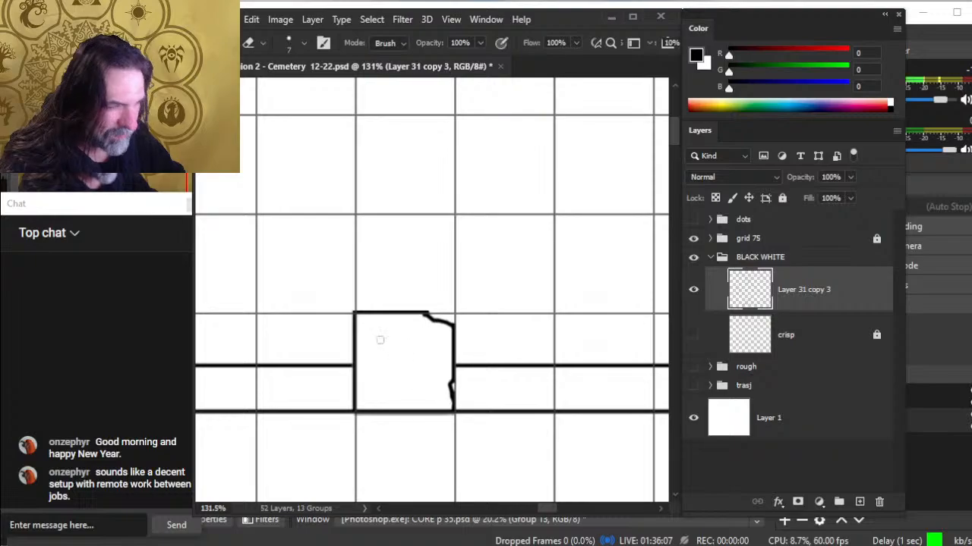
key("b")
left_click_drag(354, 326, 355, 352)
key("e")
key("b")
key("e")
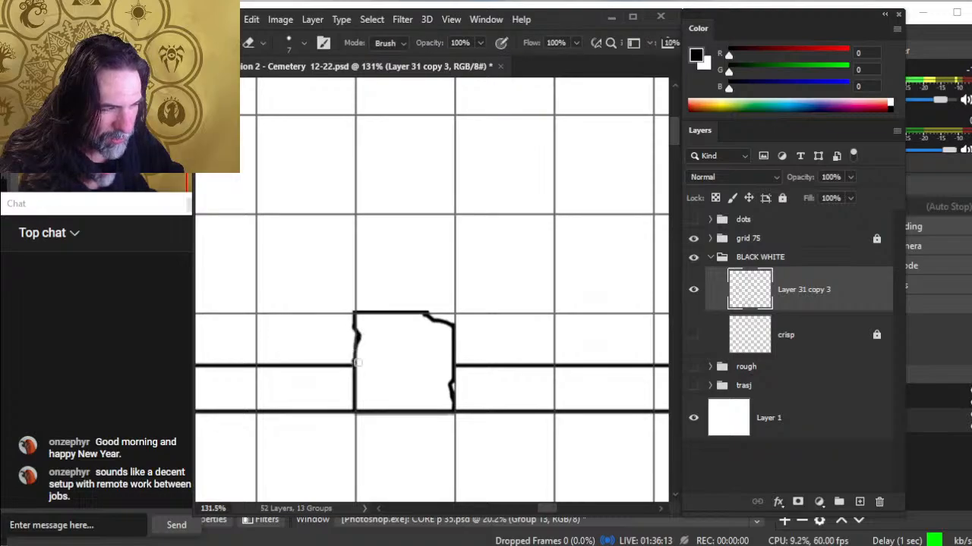
On the next pillar to the left, erase the middle of the top edge and redraw it as a shallow, worn dip
key("z")
left_click_drag(403, 380, 379, 386)
left_click_drag(378, 387, 590, 319)
mouse_move(336, 301)
left_mouse_down()
mouse_move(390, 317)
mouse_move(470, 377)
mouse_move(453, 371)
left_mouse_up()
key("e")
mouse_move(417, 303)
left_mouse_down()
mouse_move(400, 307)
mouse_move(455, 304)
left_mouse_up()
key("b")
key("e")
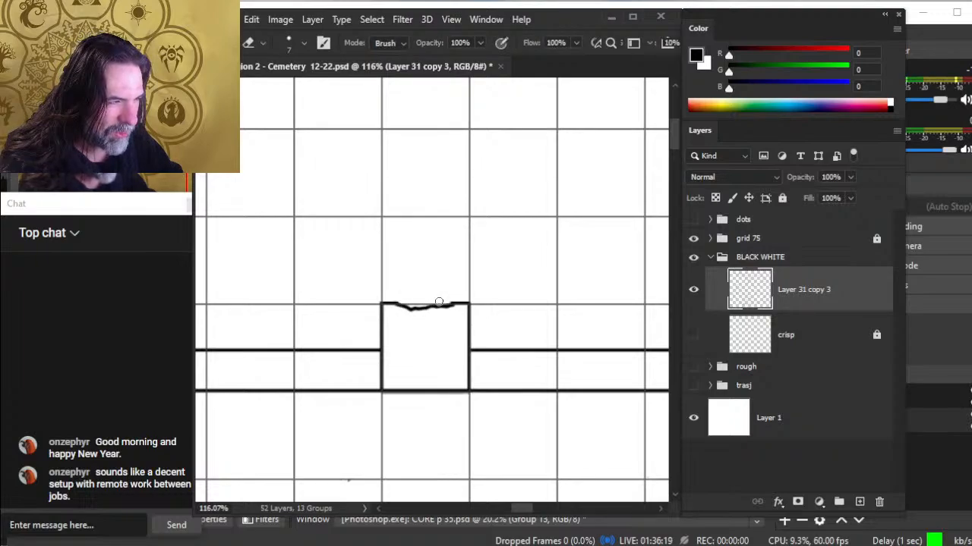
key("b")
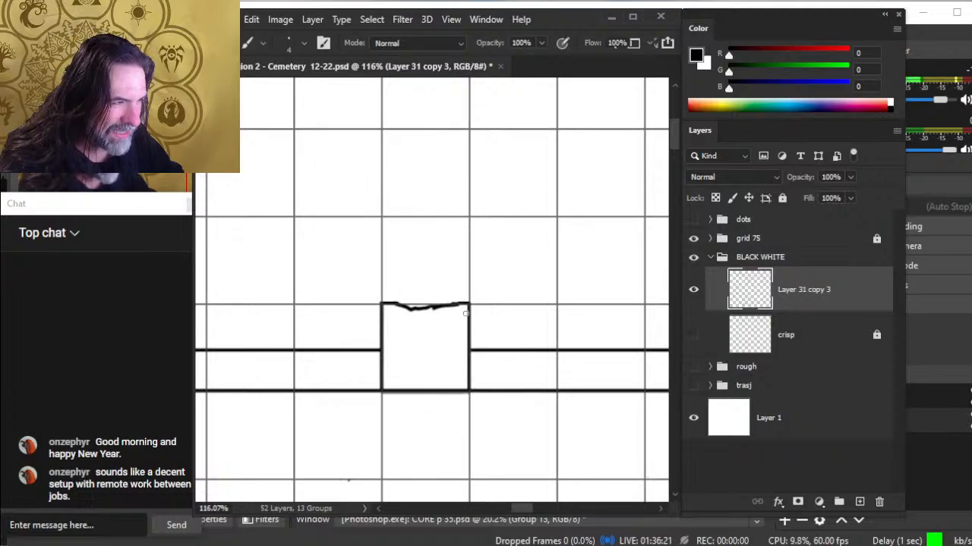
Erase this pillar's left side around the wall line and redraw it as a wavy, chipped edge down to the base
key("e")
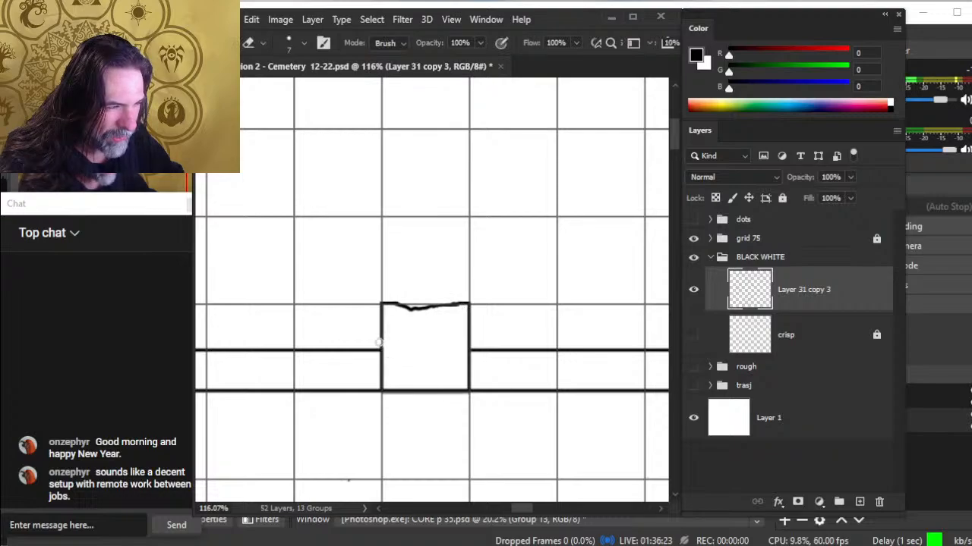
key("b")
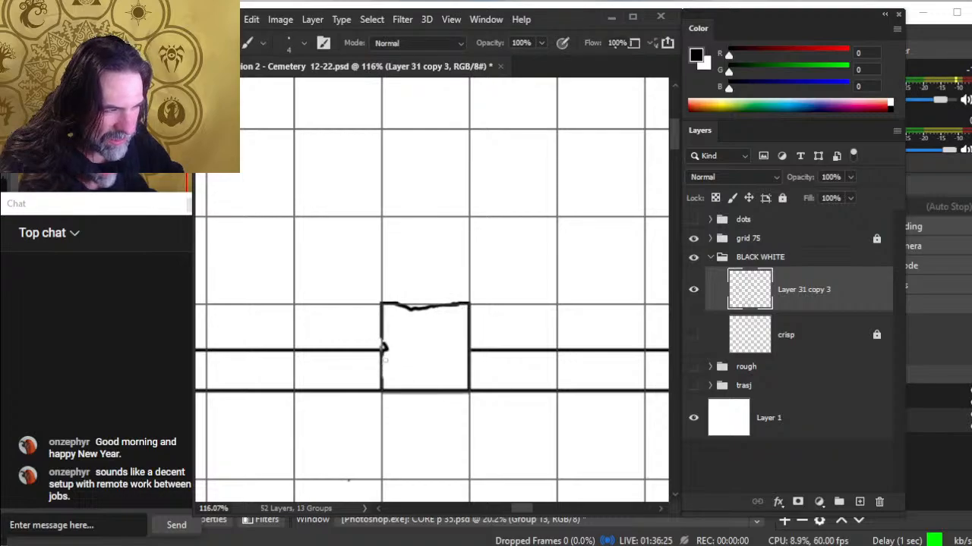
key("e")
left_click_drag(387, 343, 382, 363)
key("b")
key("e")
key("b")
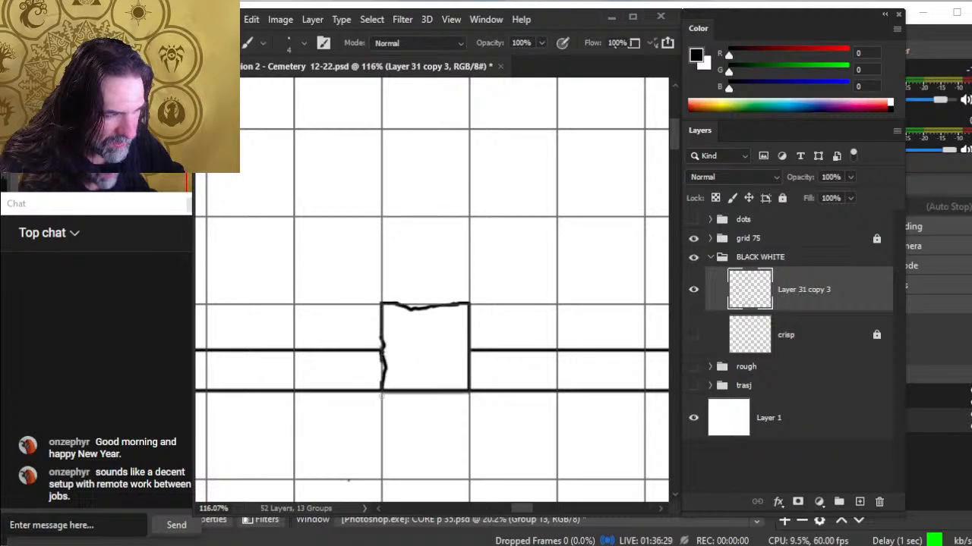
Erase the pillar's lower-right corner and ink a low, raised chip that rejoins the wall's bottom line
key("e")
left_click_drag(454, 392, 481, 390)
key("b")
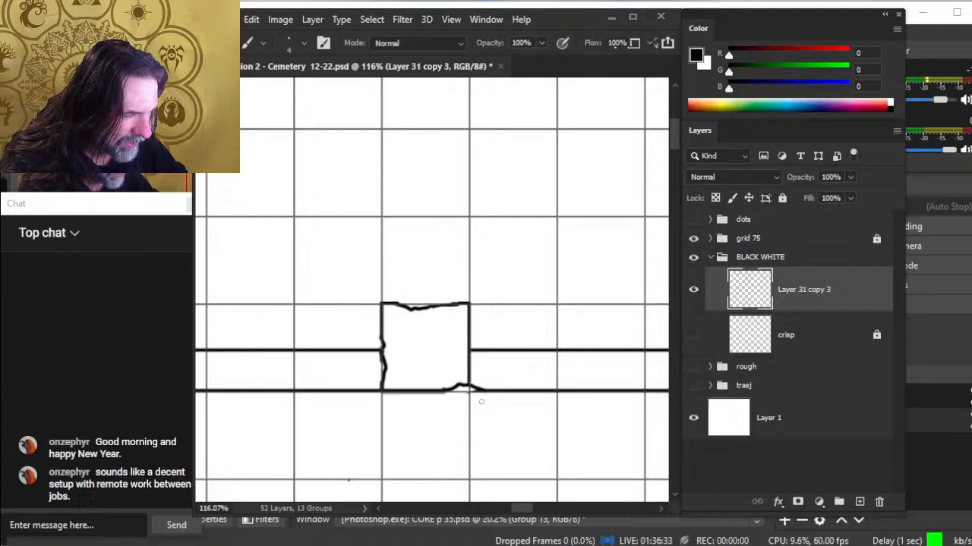
key("e")
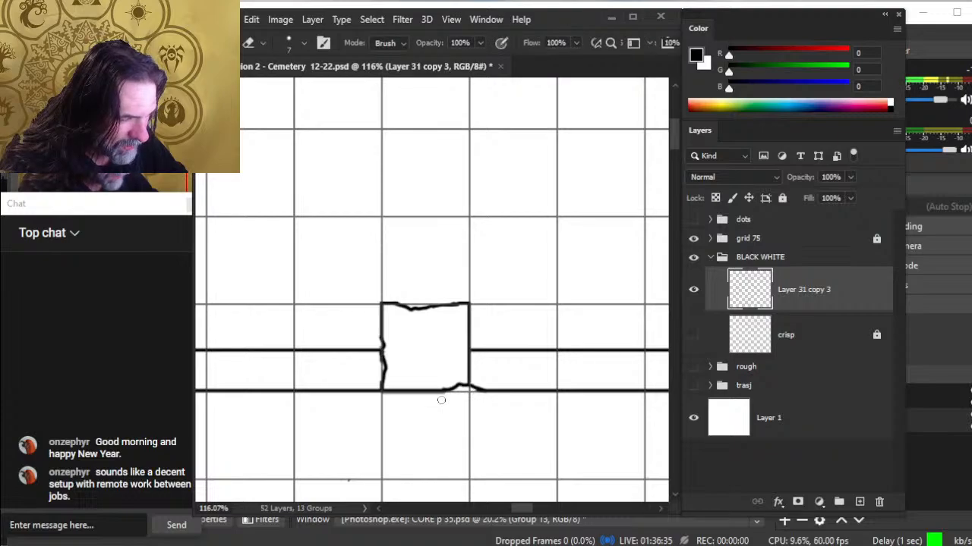
On the next pillar to the left, erase the lower-right corner and redraw it as a peaked, broken chip
key("z")
mouse_move(498, 407)
left_mouse_down()
mouse_move(430, 405)
mouse_move(538, 361)
left_mouse_up()
mouse_move(367, 375)
left_mouse_down()
mouse_move(405, 368)
mouse_move(391, 360)
mouse_move(416, 360)
mouse_move(412, 367)
left_mouse_up()
key("e")
key("b")
key("e")
key("b")
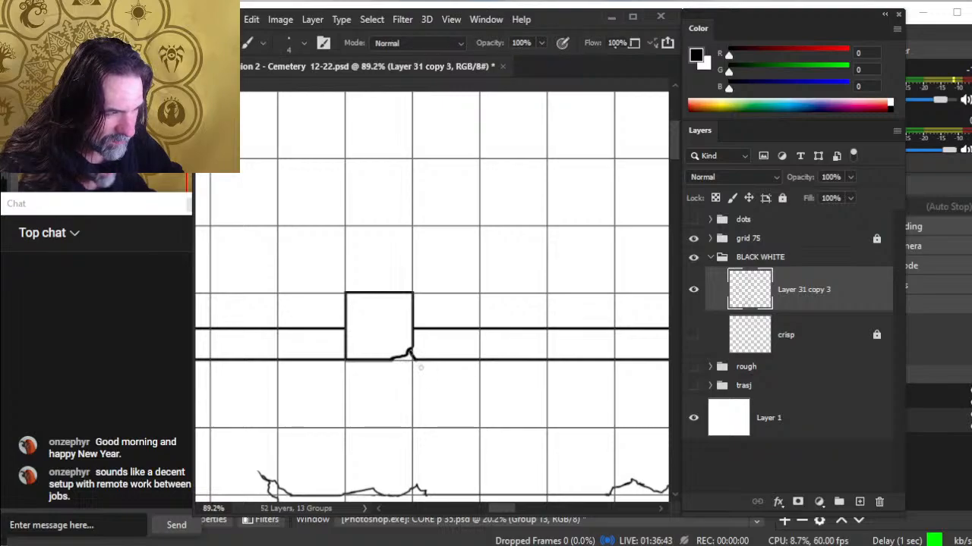
key("e")
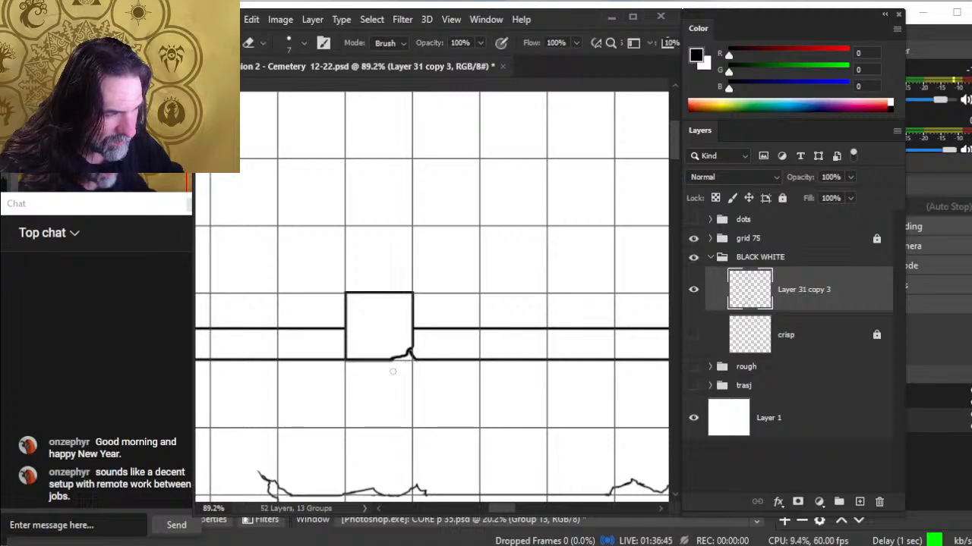
Erase this pillar's upper-left corner and redraw it as an uneven slanted break
mouse_move(368, 378)
left_mouse_down()
mouse_move(473, 390)
mouse_move(464, 389)
left_mouse_up()
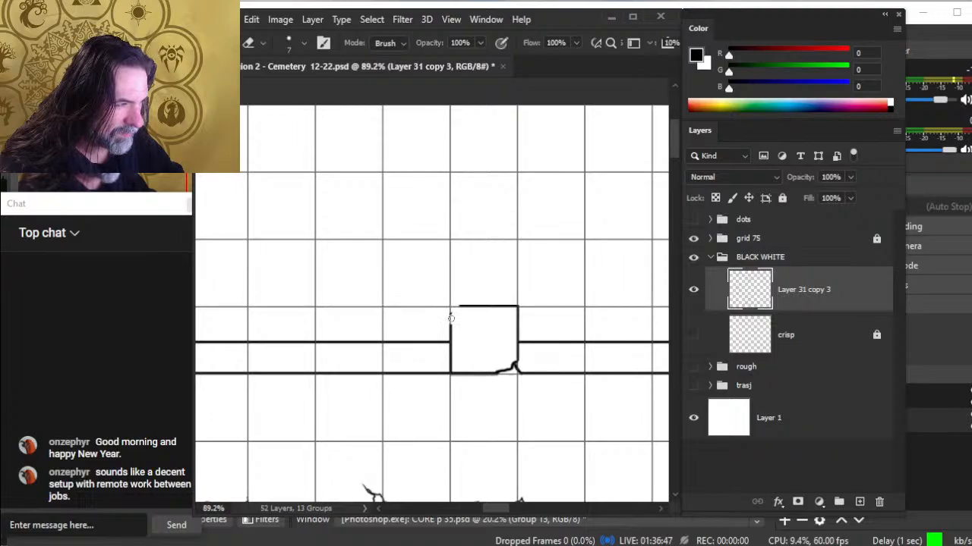
left_click_drag(451, 319, 482, 309)
key("b")
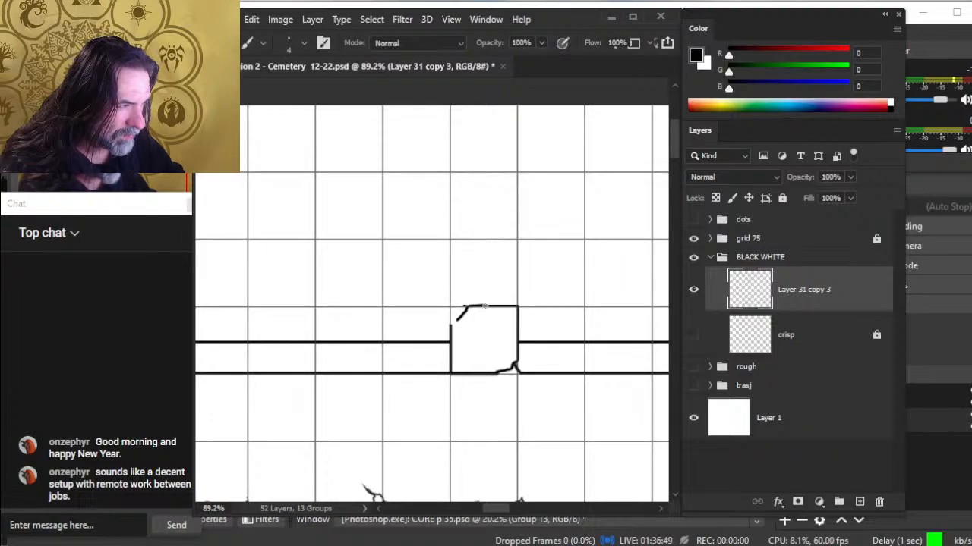
key("e")
key("b")
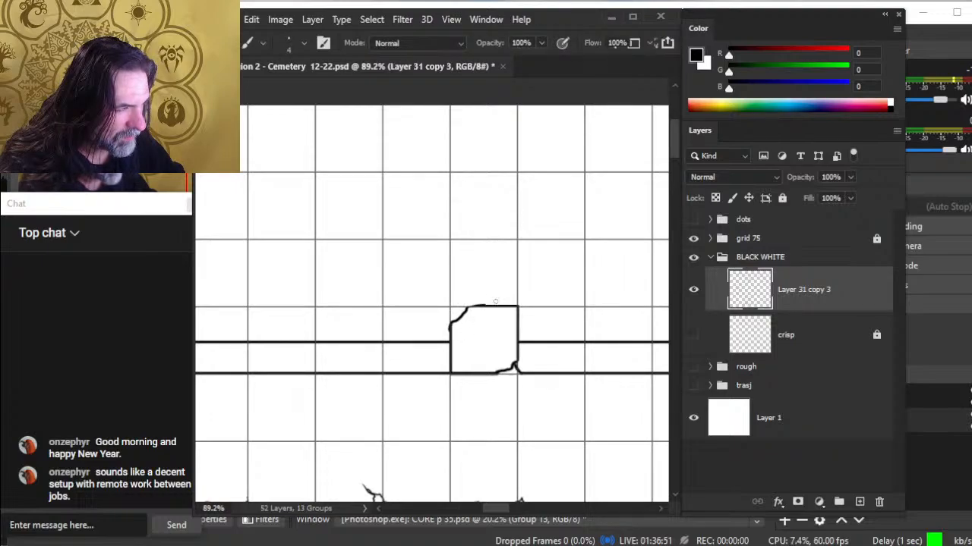
Redraw the pillar's top edge as a wavy worn line and replace its upper-right corner with a rounded break
key("e")
key("b")
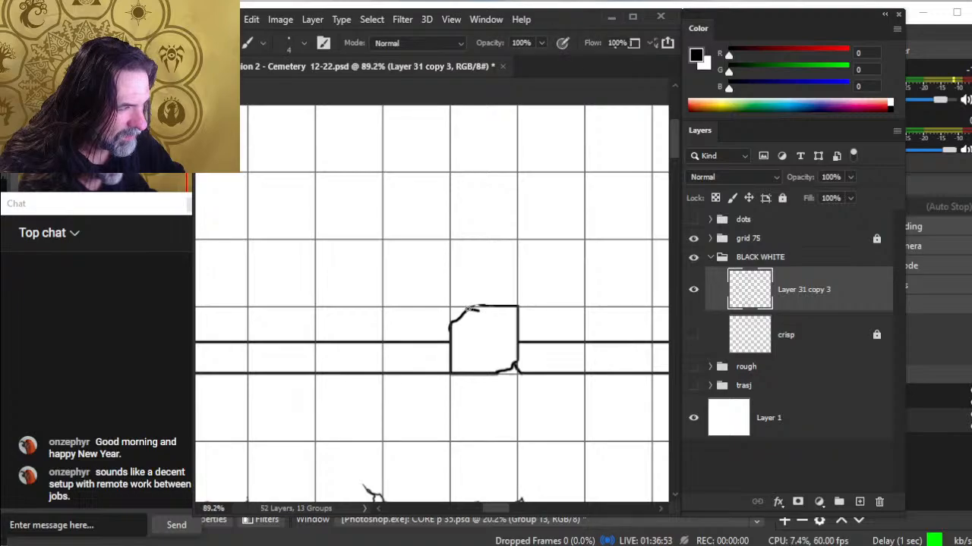
key("e")
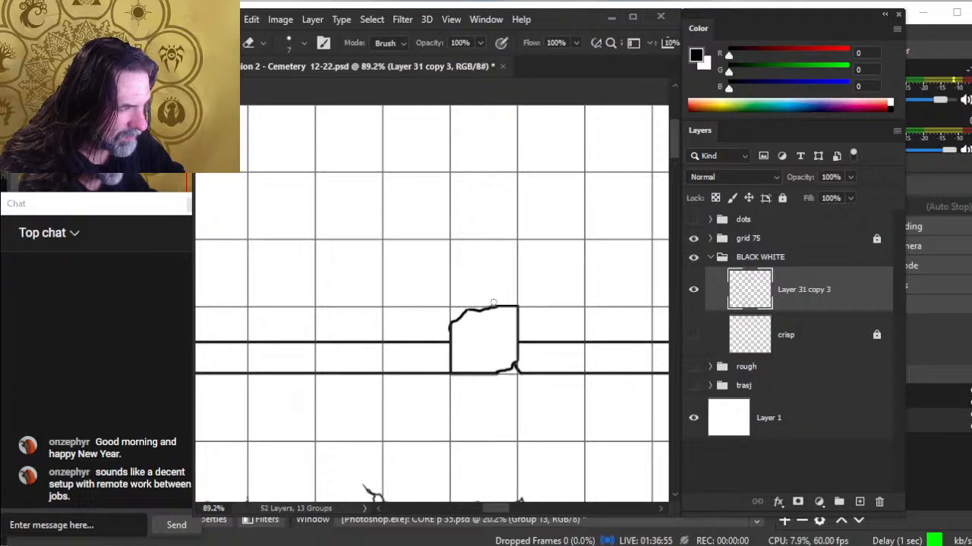
key("b")
key("e")
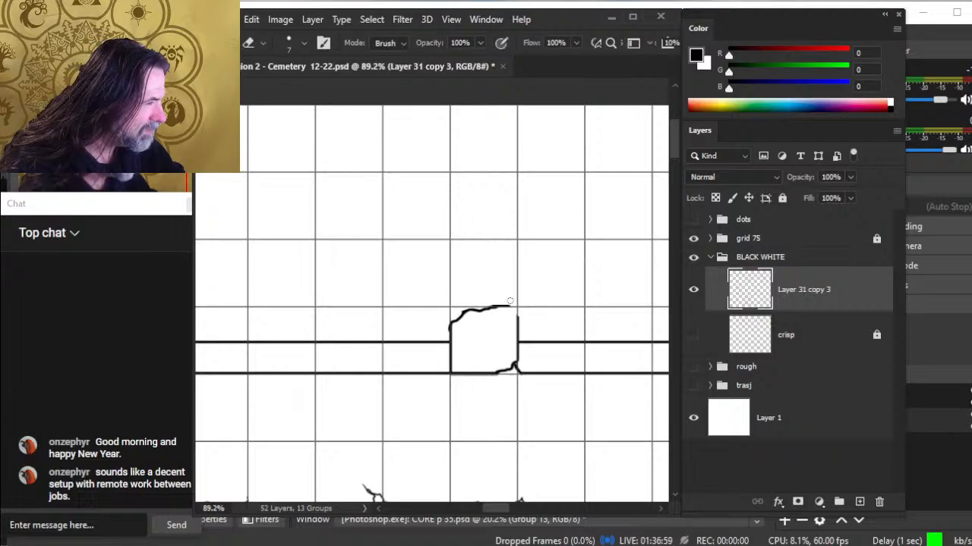
left_click_drag(507, 306, 517, 323)
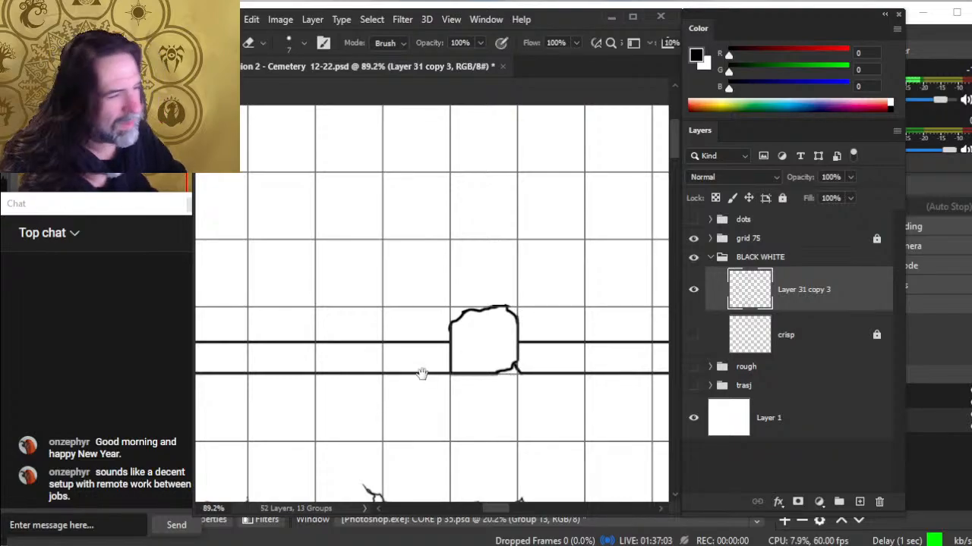
On the next pillar to the left, erase the upper-left corner and ink a small slanted chip
left_click_drag(422, 373, 643, 382)
mouse_move(379, 338)
left_mouse_down()
mouse_move(446, 369)
mouse_move(473, 353)
mouse_move(466, 350)
left_mouse_up()
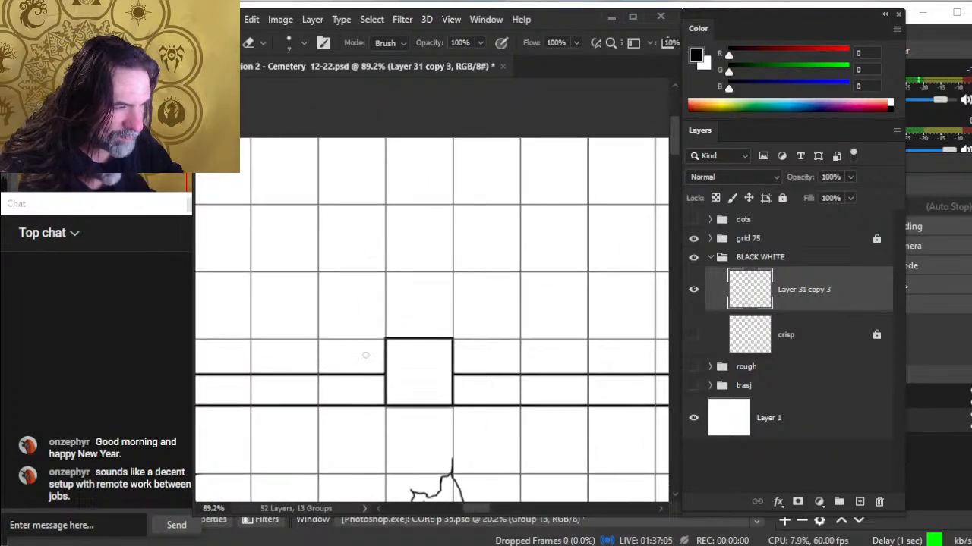
left_click_drag(393, 334, 385, 351)
key("b")
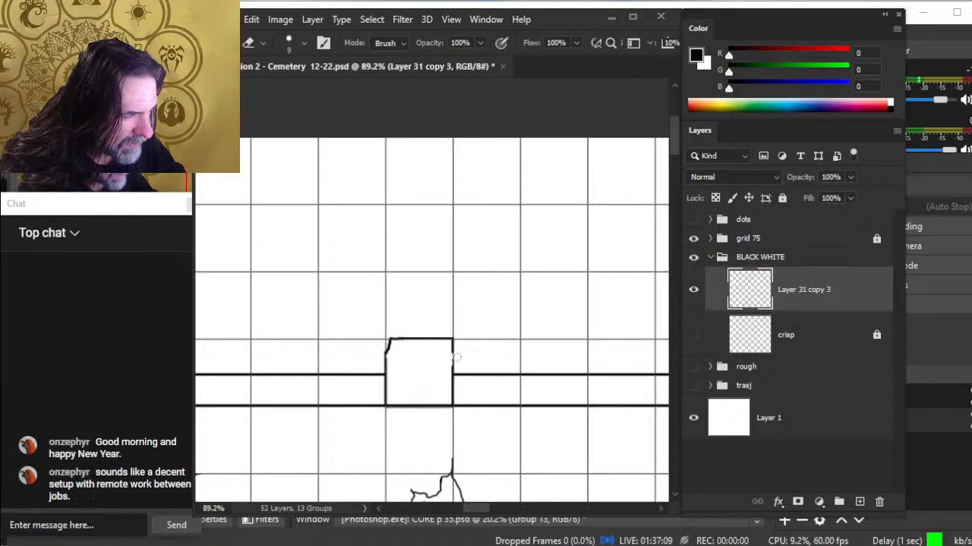
Erase this pillar's upper-right corner with a size 9 eraser and redraw it as a jagged slope into the right side
left_click_drag(449, 342, 455, 377)
key("e")
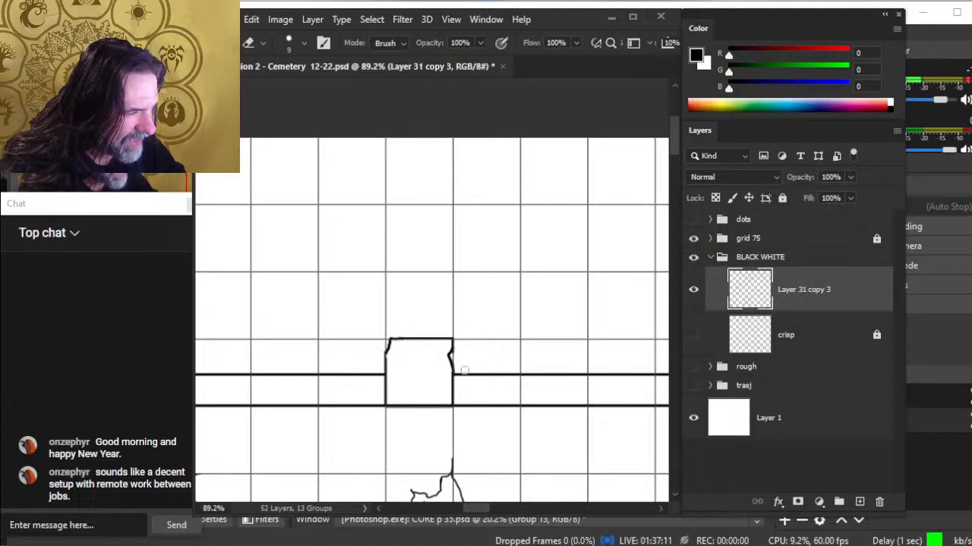
key("b")
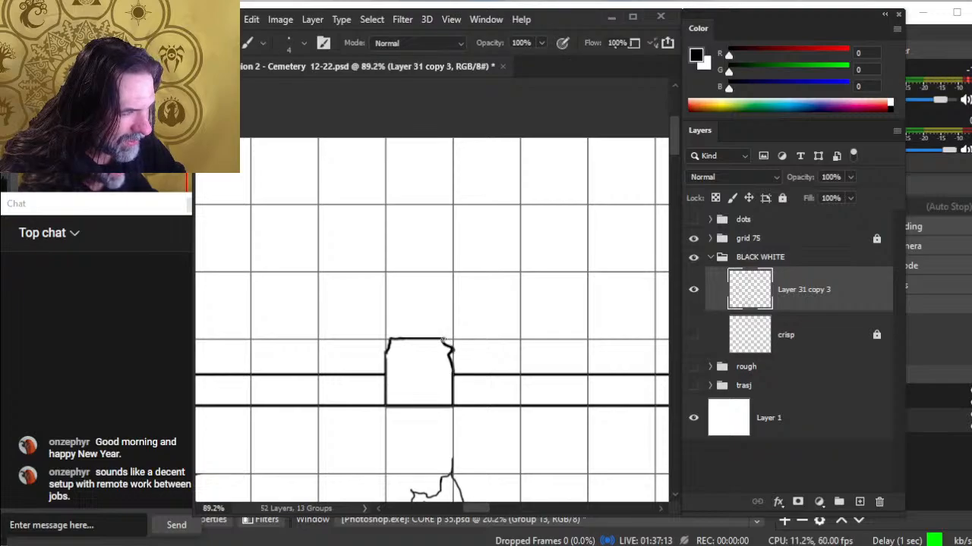
key("e")
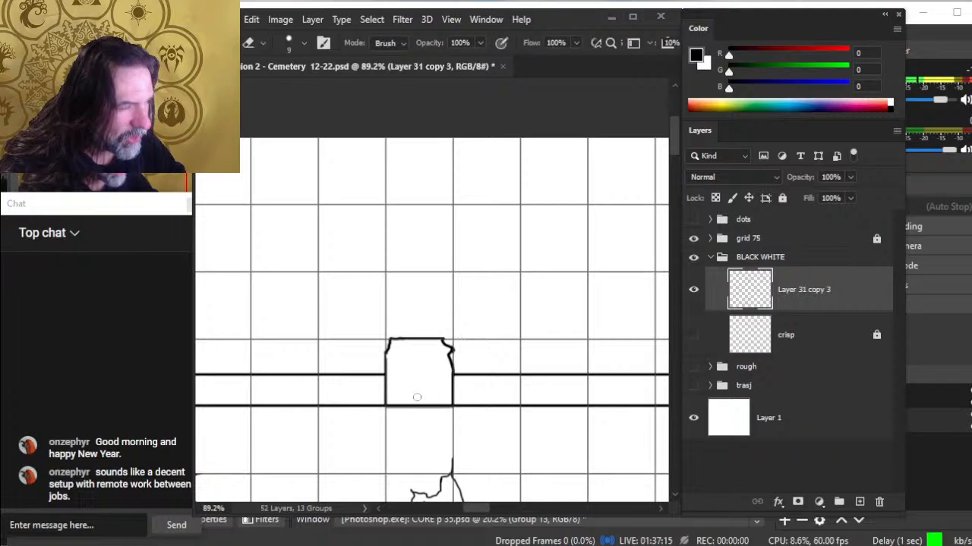
left_click_drag(455, 347, 457, 358)
key("b")
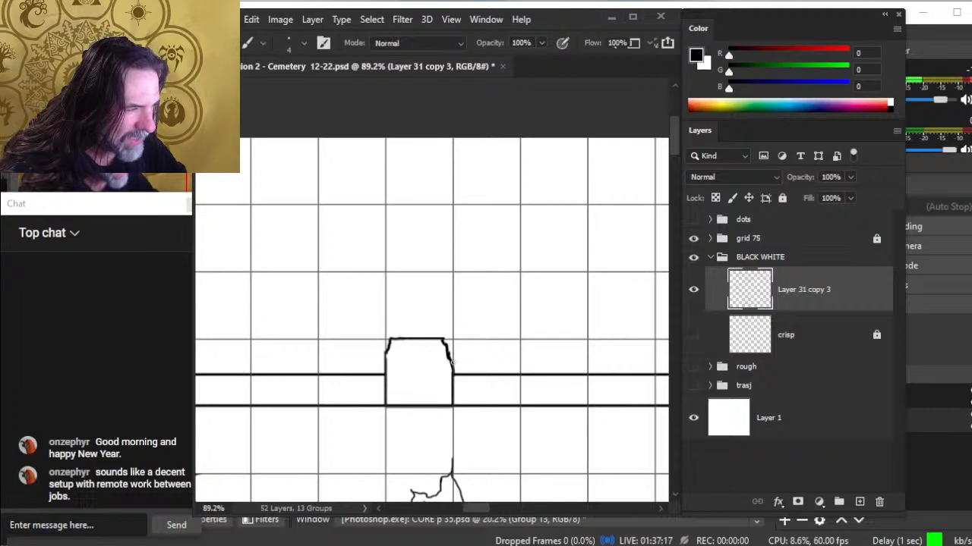
Erase the middle of the pillar's bottom edge and redraw it as a slightly wavy, worn line
key("e")
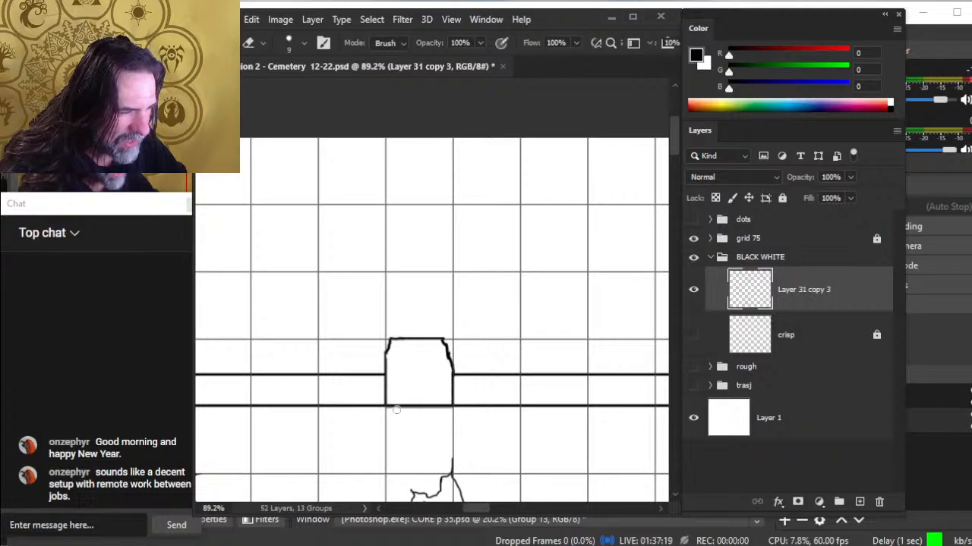
left_click_drag(393, 407, 439, 409)
key("b")
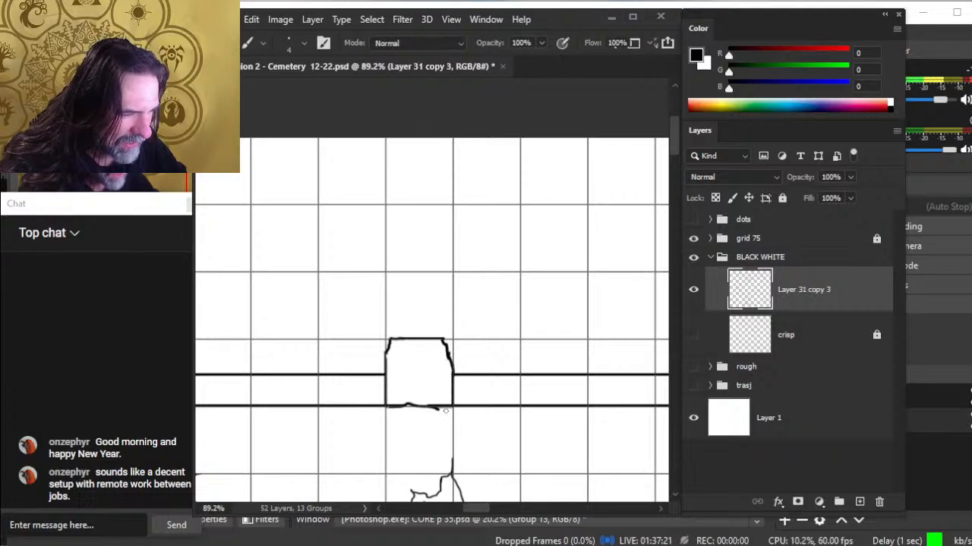
key("e")
key("b")
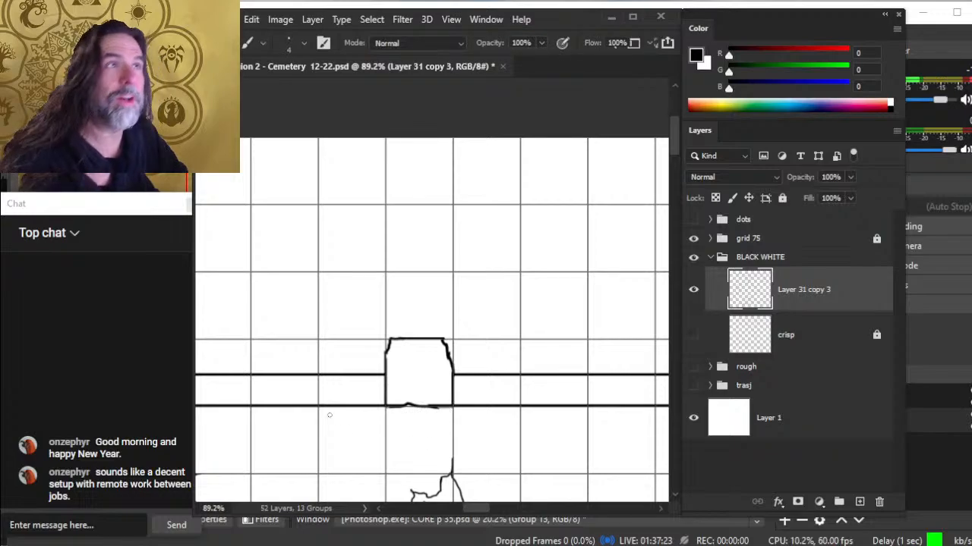
Rework the pillar's bottom edge with a second wavy bump and thin out the line at its left end
key("e")
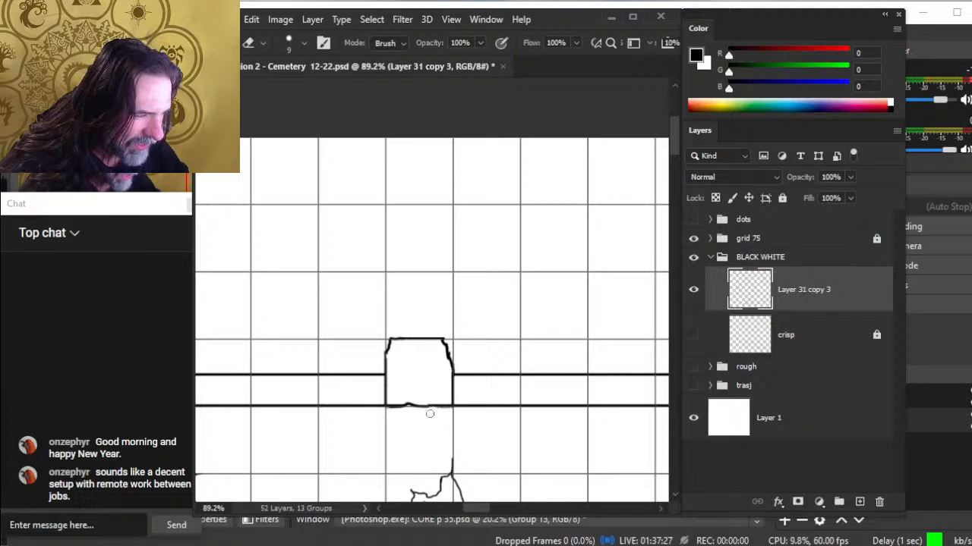
key("b")
mouse_move(427, 409)
left_mouse_down()
mouse_move(437, 409)
mouse_move(432, 402)
mouse_move(451, 413)
left_mouse_up()
key("e")
key("b")
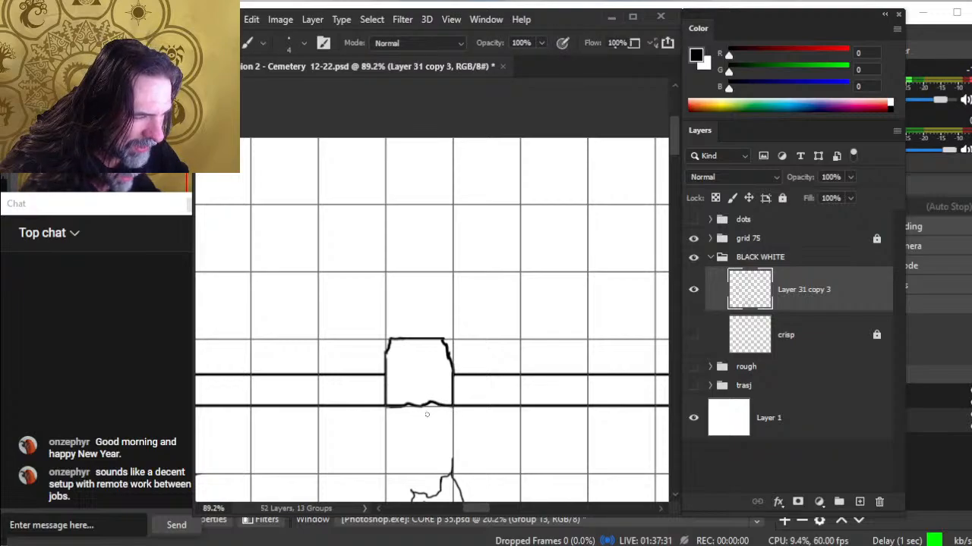
key("e")
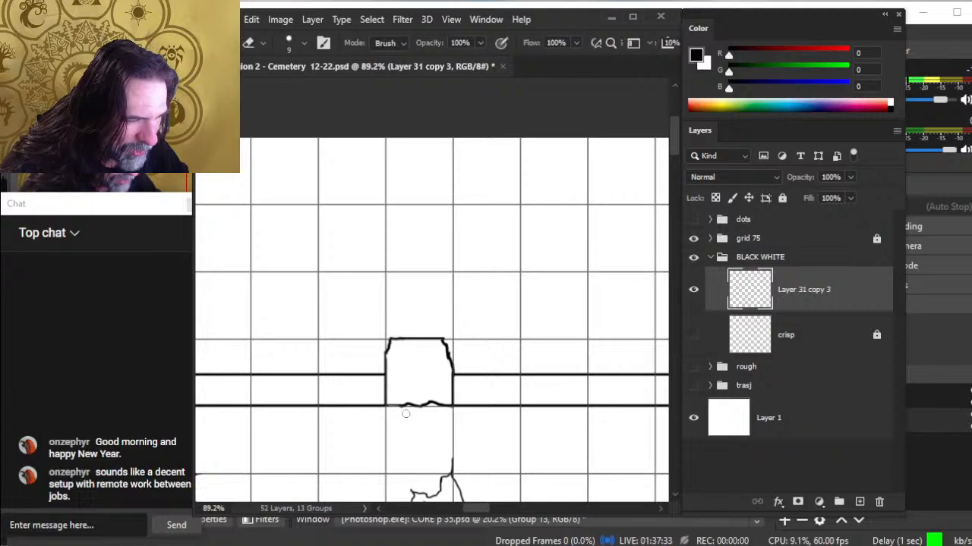
key("b")
key("e")
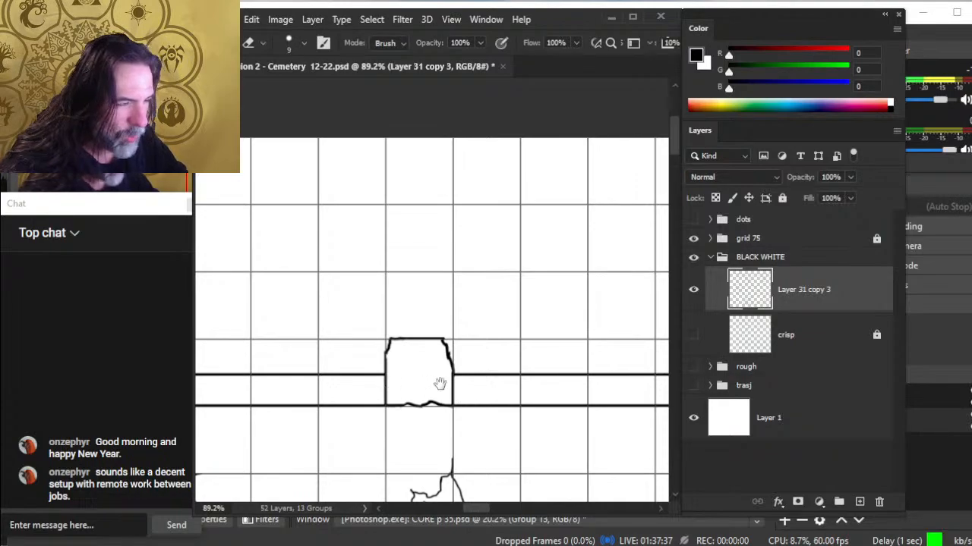
On the next pillar to the left, ink a chipped upper-right corner and a small notch in the upper part of the left side
mouse_move(437, 384)
left_mouse_down()
mouse_move(577, 312)
mouse_move(568, 309)
left_mouse_up()
mouse_move(406, 363)
left_mouse_down()
mouse_move(519, 365)
mouse_move(622, 384)
left_mouse_up()
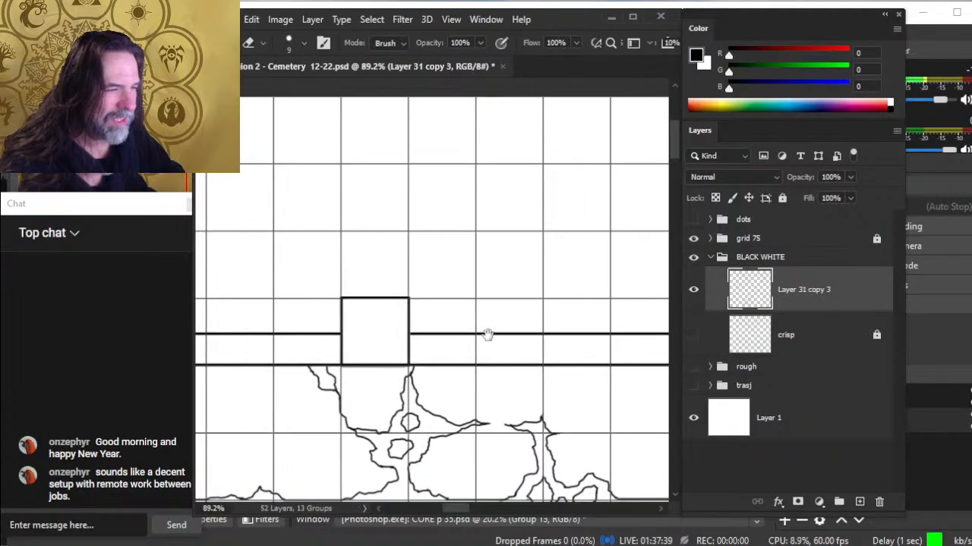
key("b")
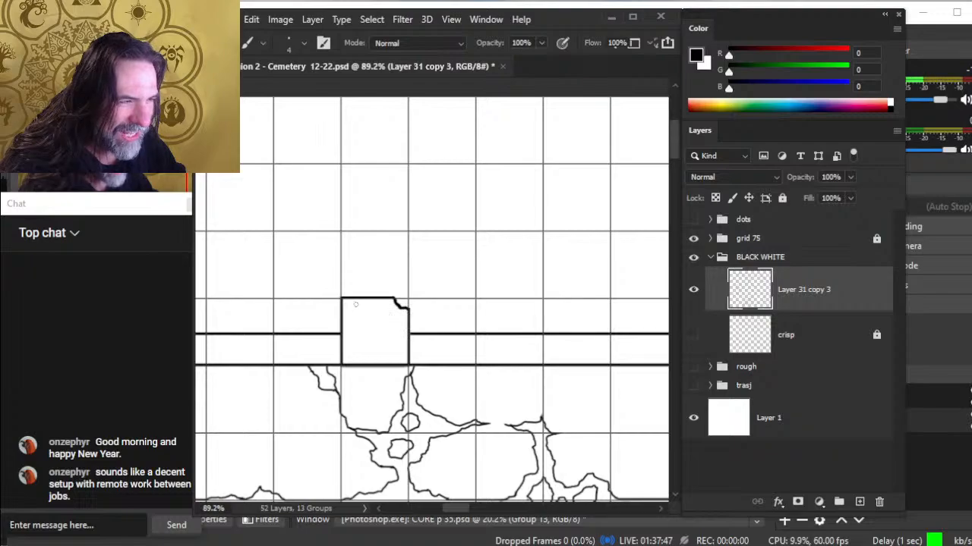
key("e")
left_click_drag(343, 311, 346, 325)
key("b")
Redraw this pillar's bottom edge with a slight bump and replace its upper-left corner with a jagged slope
key("e")
left_click_drag(349, 368, 410, 366)
key("b")
key("e")
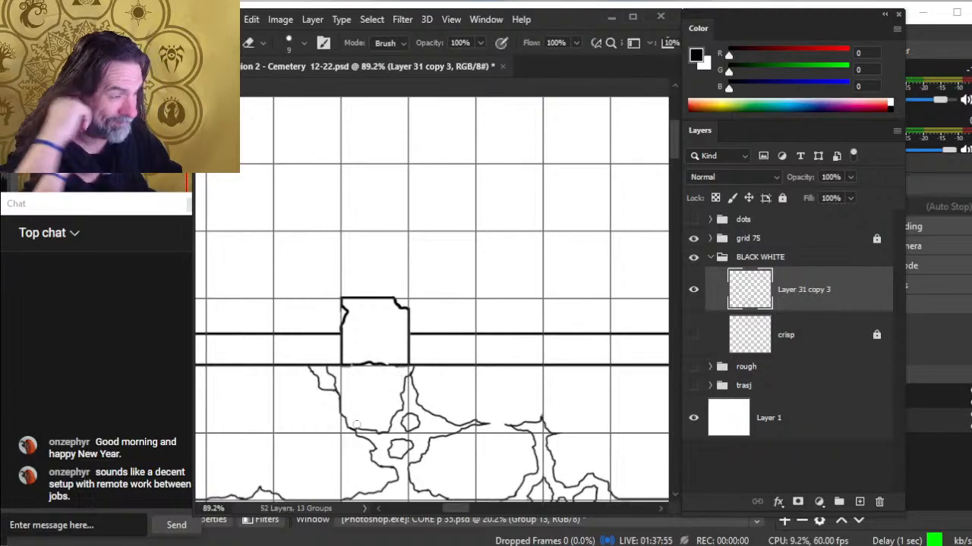
mouse_move(347, 298)
left_mouse_down()
mouse_move(347, 311)
mouse_move(347, 298)
left_mouse_up()
key("b")
key("e")
Wear down the upper-left corner pillar of the wall with a broken upper-right corner, a ragged top edge and chipped left corners
key("space")
left_click_drag(374, 347, 587, 336)
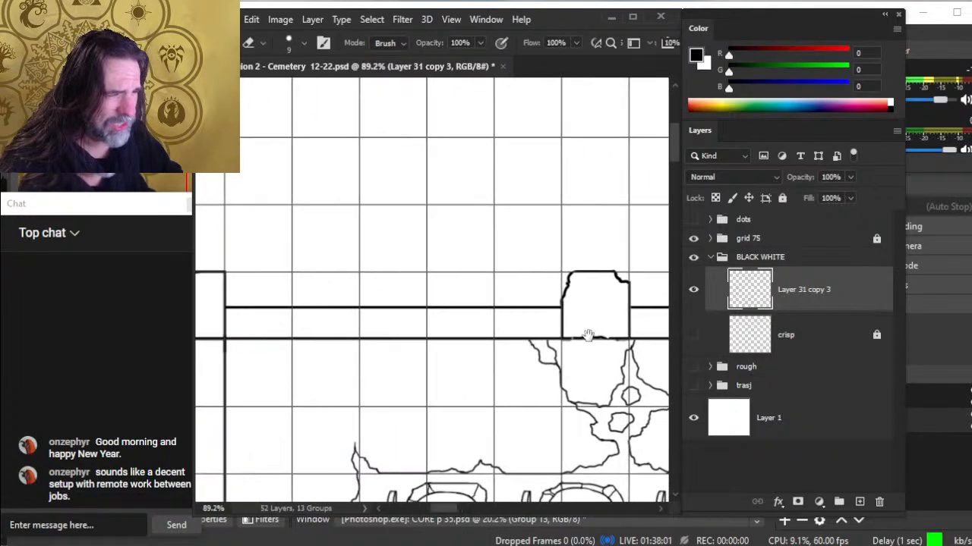
left_click_drag(323, 336, 540, 319)
mouse_move(450, 280)
left_mouse_down()
mouse_move(454, 268)
mouse_move(439, 267)
mouse_move(455, 293)
left_mouse_up()
key("b")
key("e")
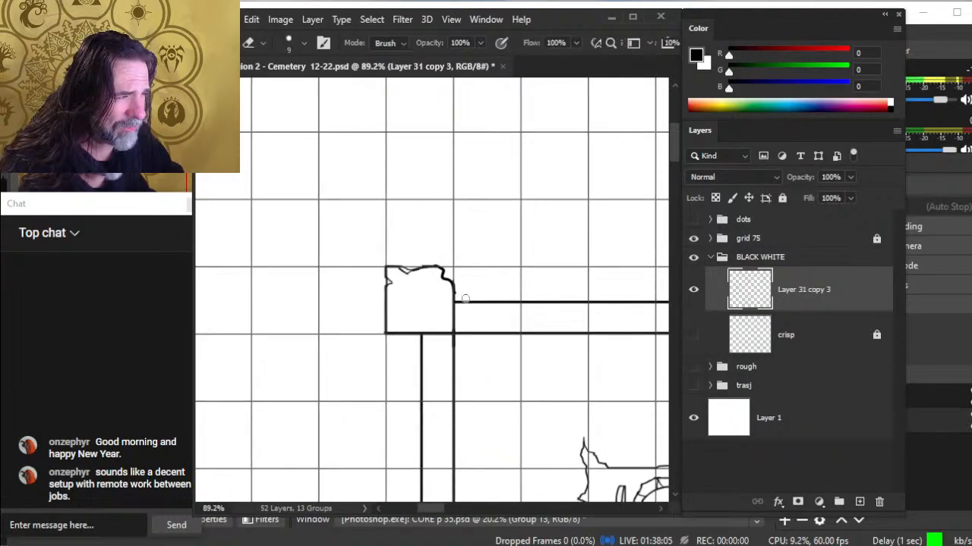
left_click_drag(389, 334, 390, 330)
key("b")
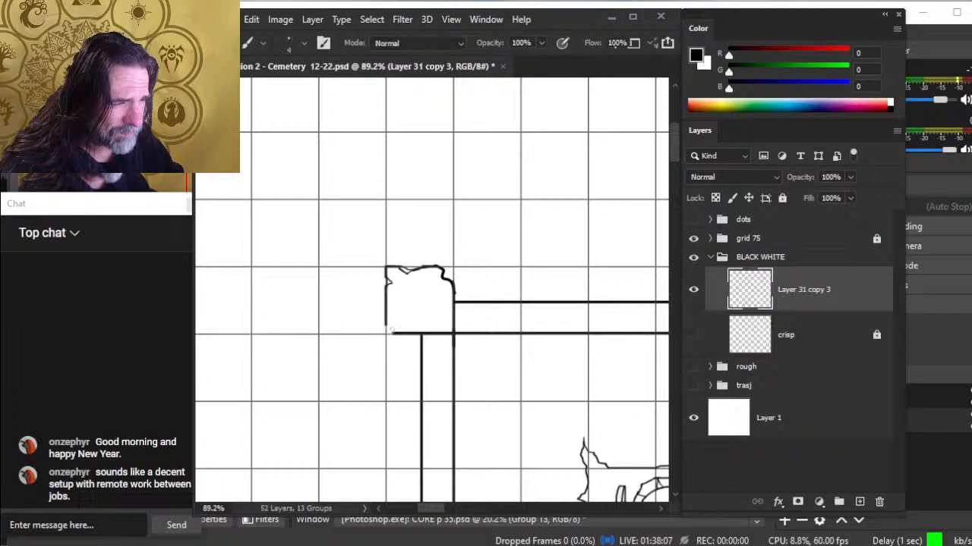
On the first pillar down the left wall, erase the upper-left corner and redraw it as a rounded, jagged break
left_click_drag(457, 347, 424, 343)
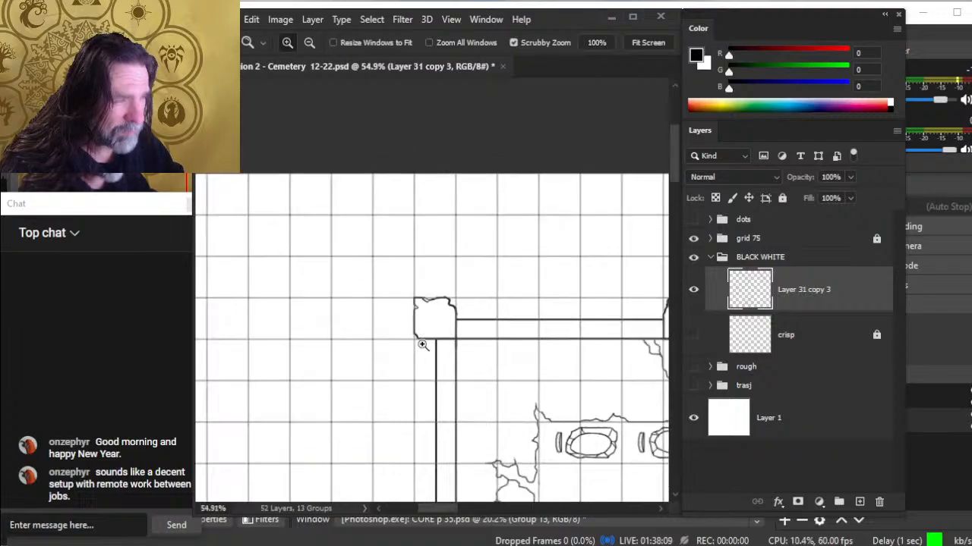
left_click_drag(508, 374, 418, 287)
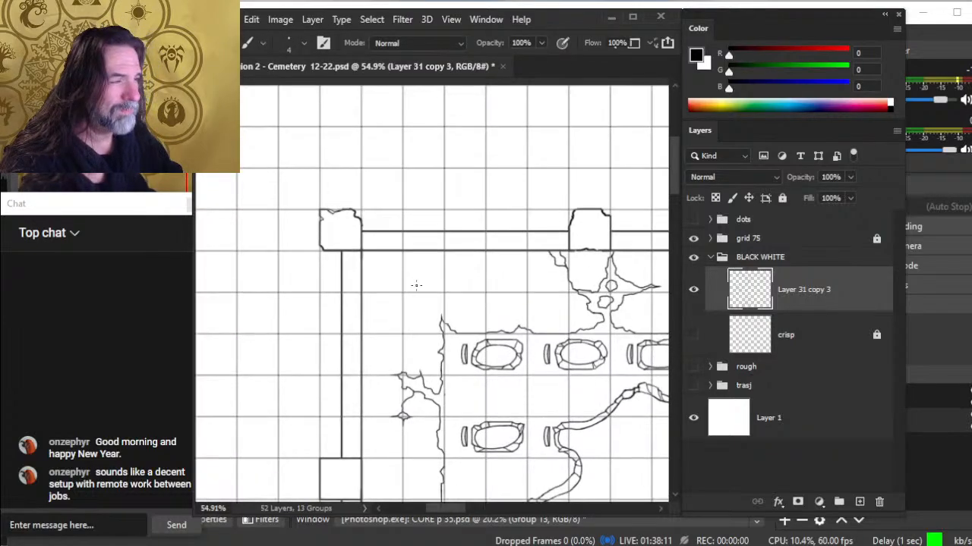
left_click_drag(470, 301, 432, 307)
mouse_move(470, 402)
left_mouse_down()
mouse_move(463, 233)
mouse_move(457, 242)
left_mouse_up()
left_click_drag(398, 267, 455, 270)
key("e")
mouse_move(391, 226)
left_mouse_down()
mouse_move(405, 225)
mouse_move(429, 250)
mouse_move(389, 240)
mouse_move(405, 229)
left_mouse_up()
key("b")
key("e")
key("b")
key("e")
key("b")
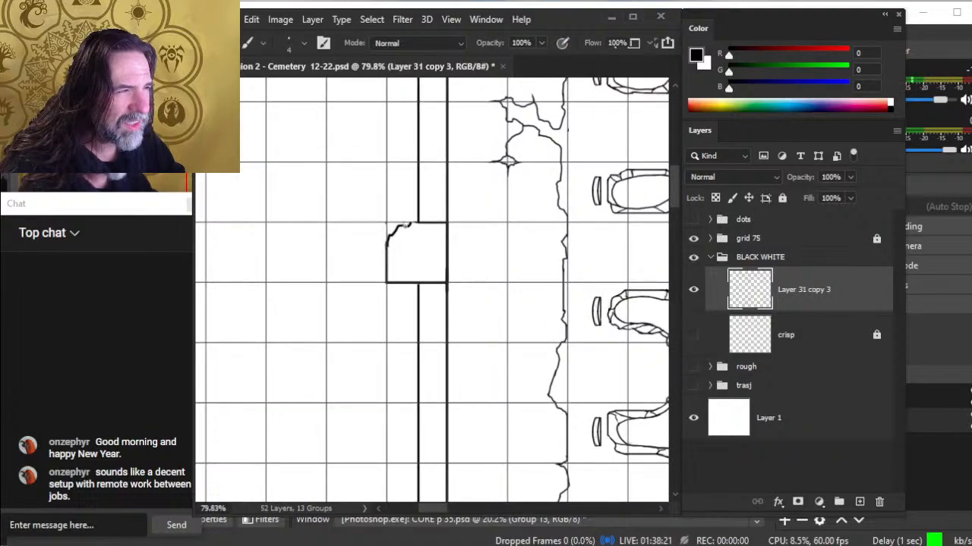
key("e")
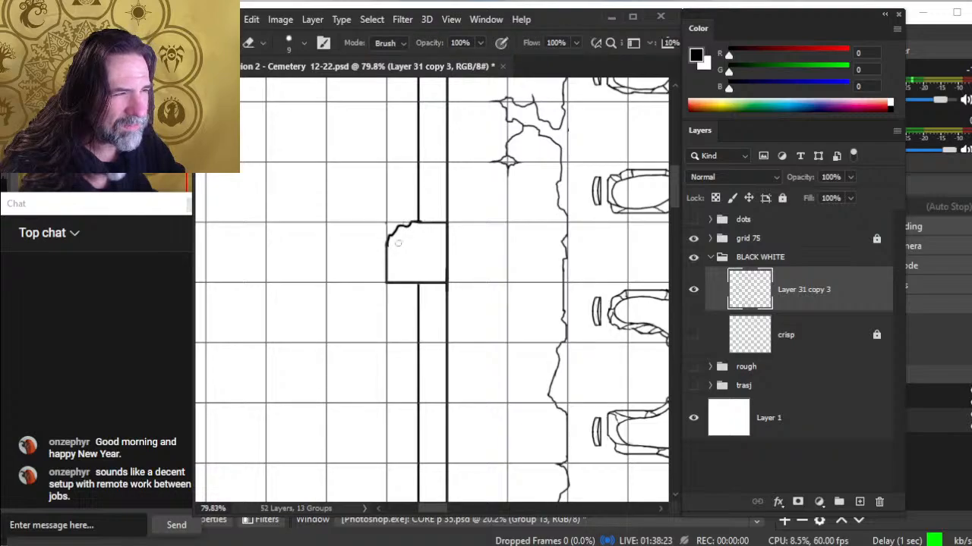
Ink a rounded break at this pillar's lower-left corner and a shallow inward notch in its right side
key("b")
left_click_drag(386, 258, 403, 288)
key("e")
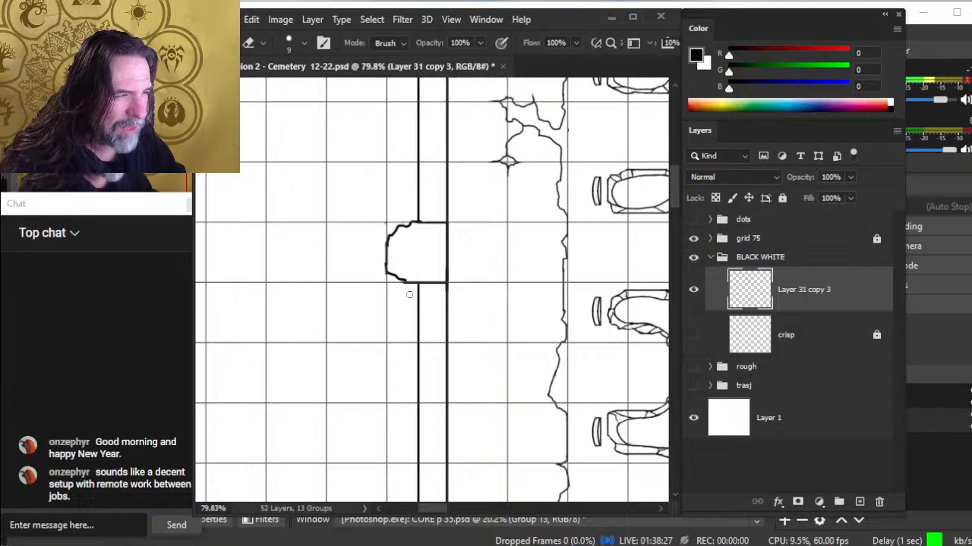
left_click_drag(449, 258, 448, 274)
key("b")
key("e")
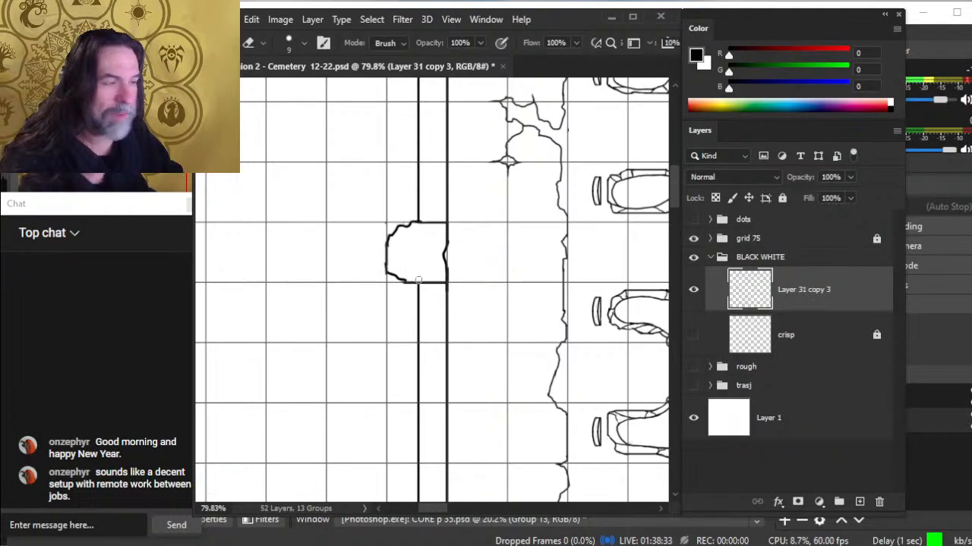
Erase the pillar's lower-left break, redraw it as a longer rough slope, and trim the outside of the left edge
left_click_drag(408, 277, 398, 279)
key("b")
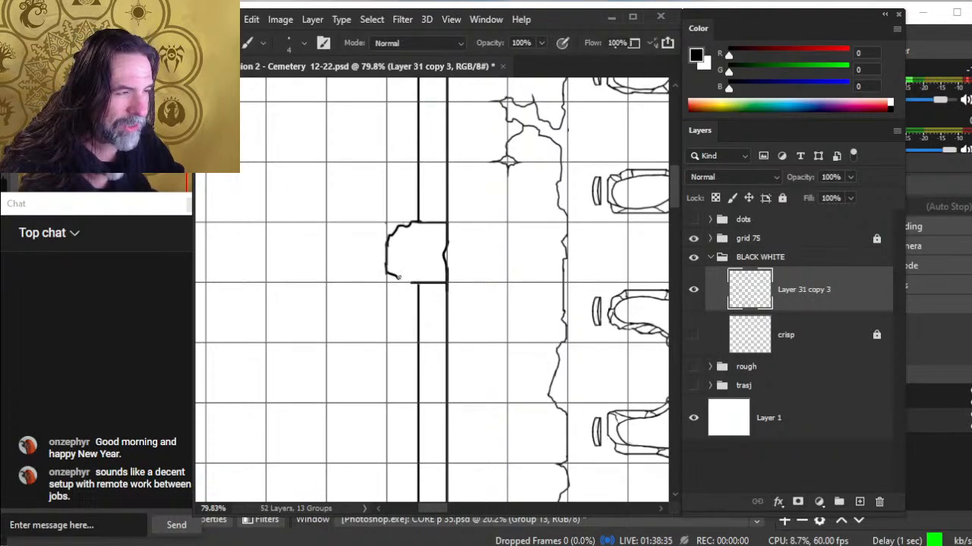
key("e")
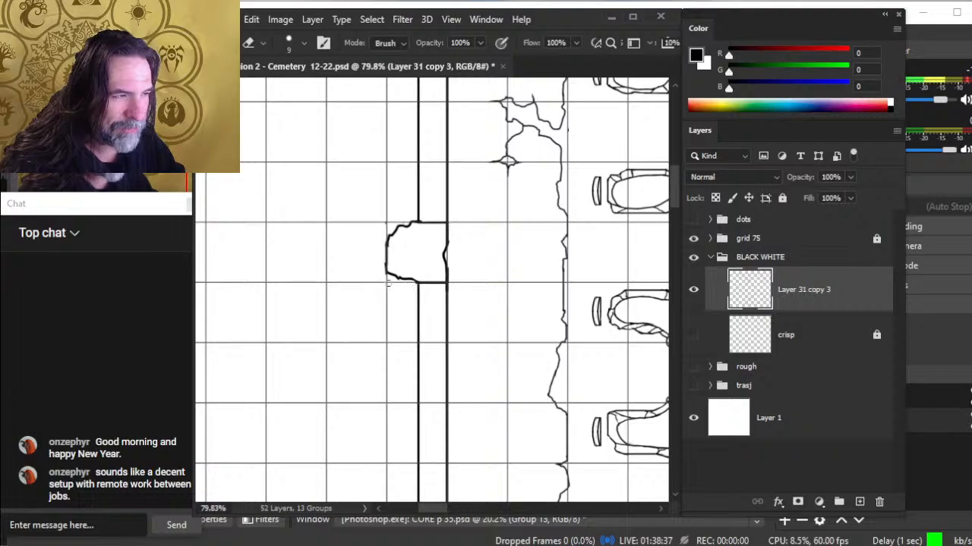
key("b")
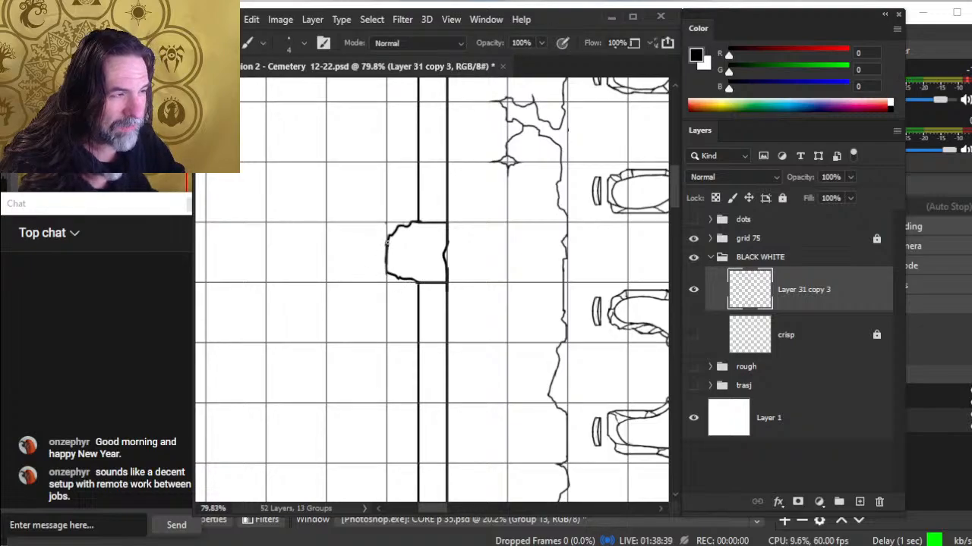
key("e")
left_click_drag(381, 234, 384, 276)
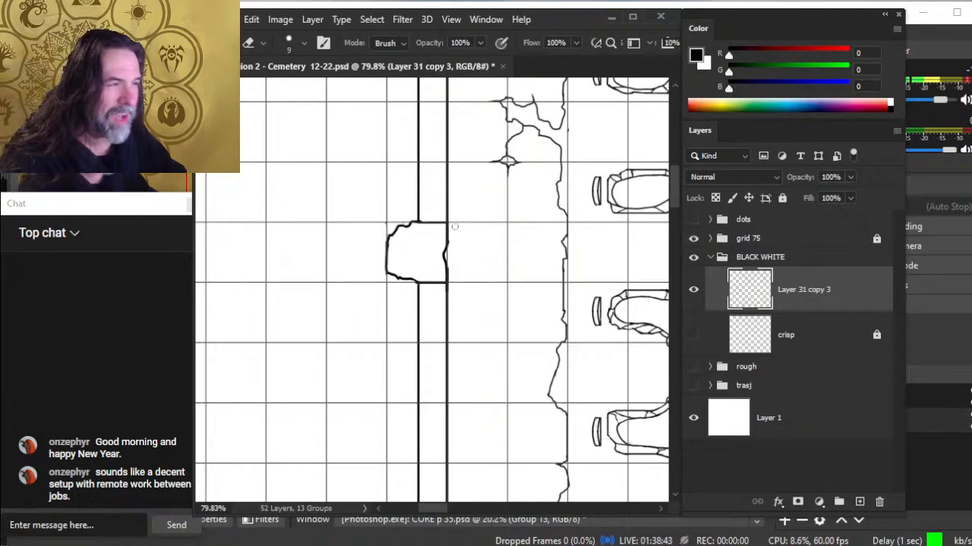
Round off the pillar's upper-right corner and ink a short crack from it up into the adjoining wall
key("b")
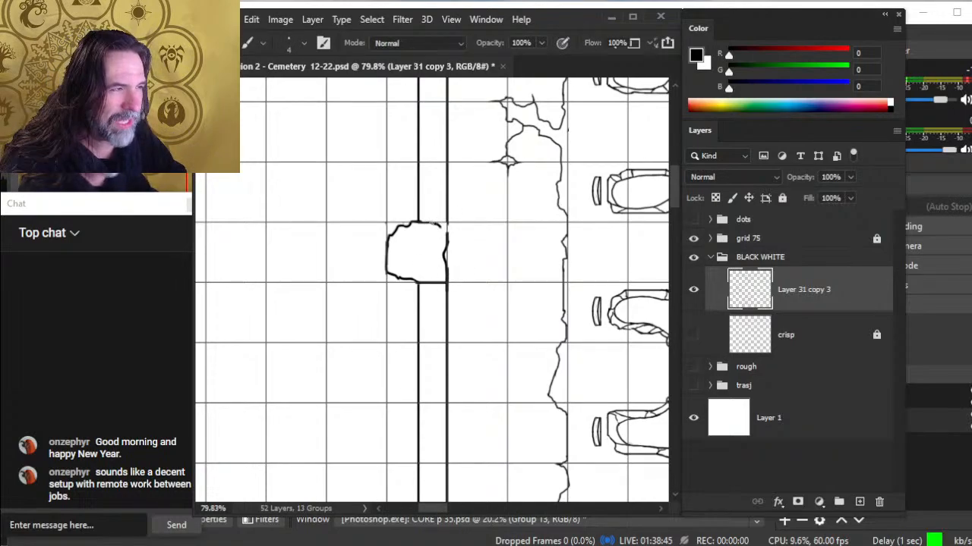
left_click_drag(437, 223, 446, 202)
key("e")
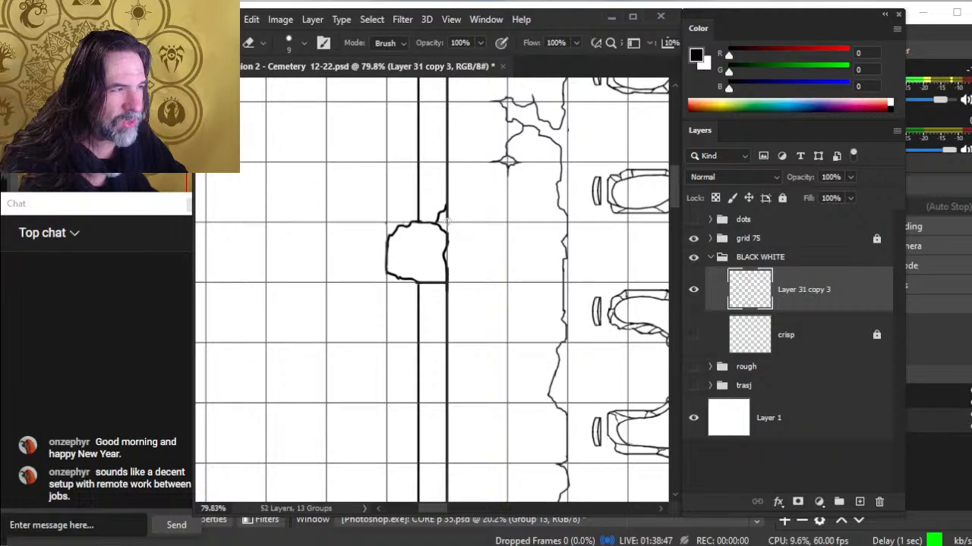
On the next pillar down the left wall, erase the upper-left corner and ink a small stepped chip
key("z")
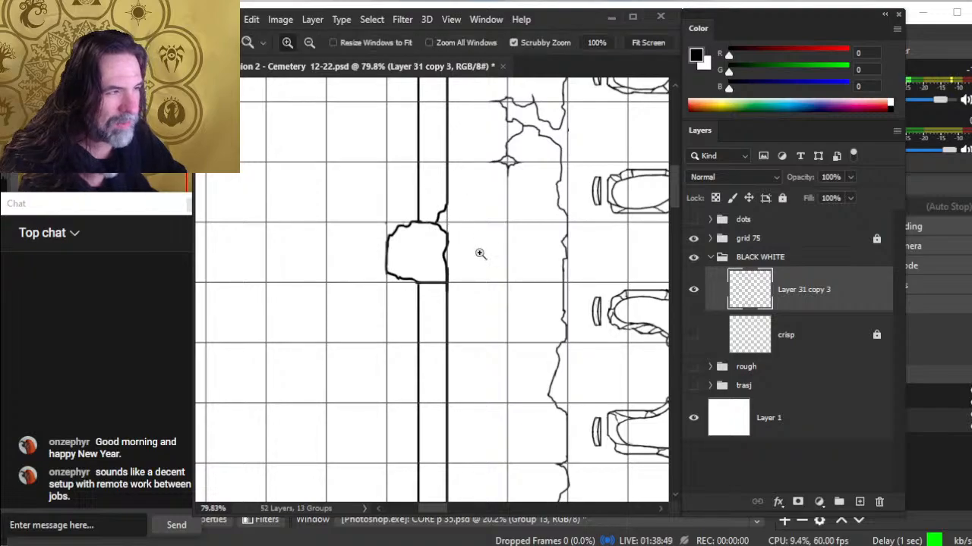
left_click_drag(480, 252, 446, 259)
left_click_drag(517, 308, 472, 234)
scroll(438, 352, "down", 3)
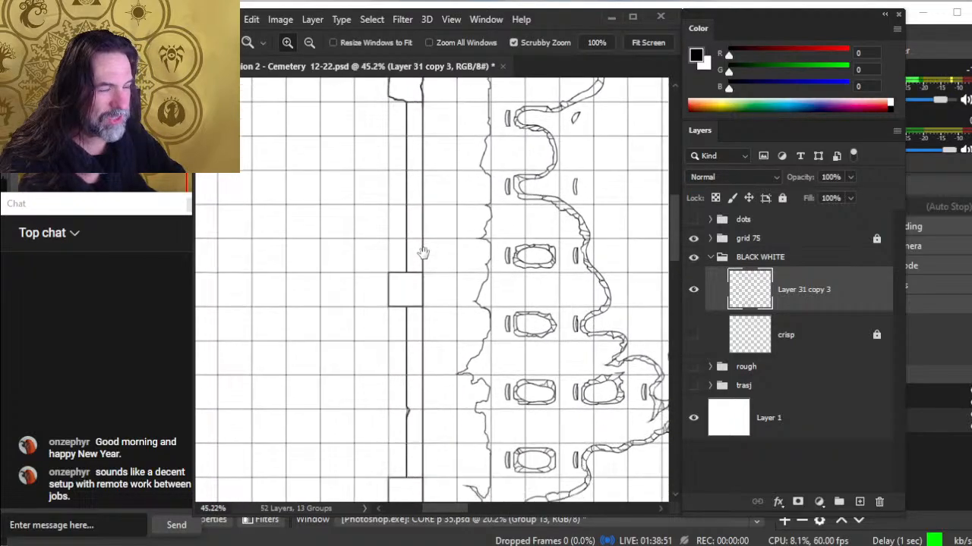
scroll(417, 250, "up", 3)
key("e")
mouse_move(390, 231)
left_mouse_down()
mouse_move(389, 247)
mouse_move(382, 239)
left_mouse_up()
key("b")
key("e")
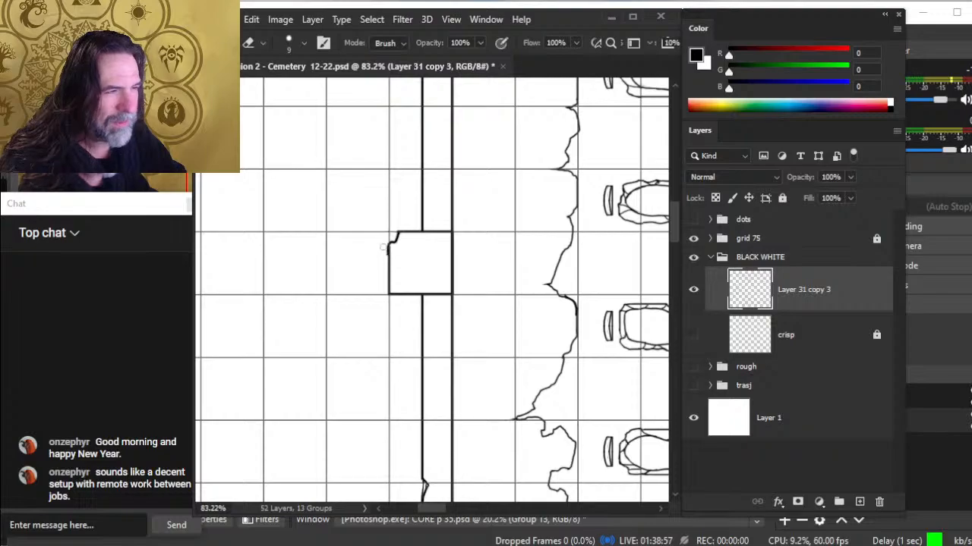
Redraw this pillar's right side with an inward notch near the top and round off its lower-left corner
left_click_drag(453, 239, 457, 287)
key("b")
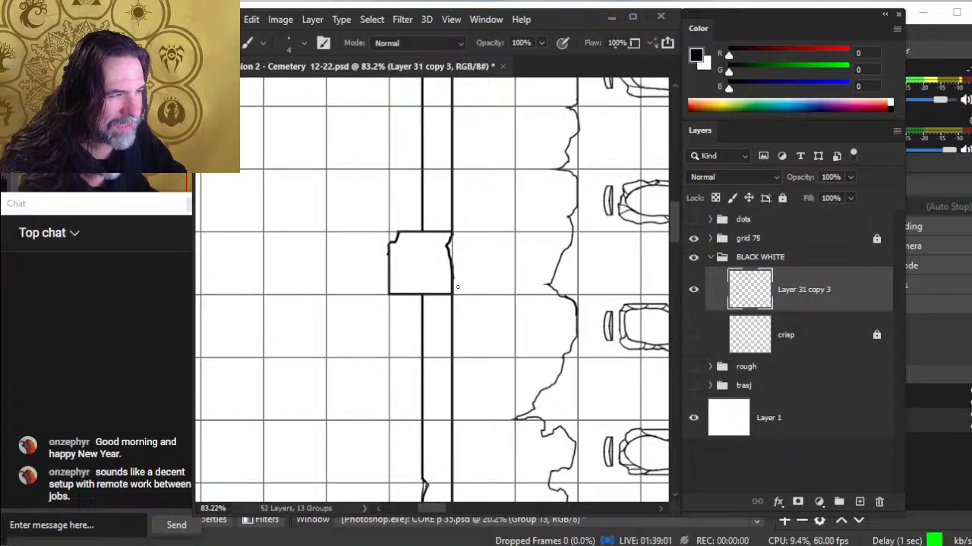
key("e")
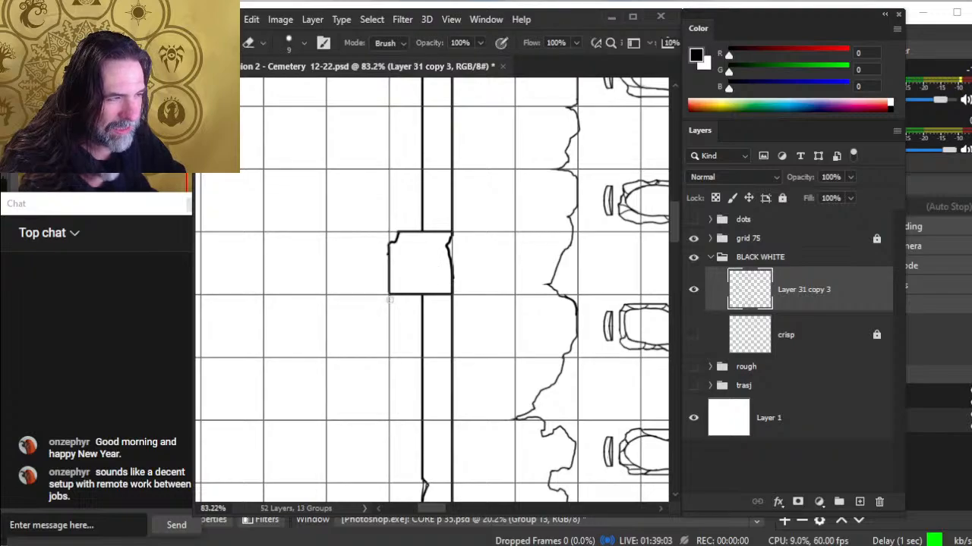
key("b")
left_click_drag(389, 285, 397, 294)
key("e")
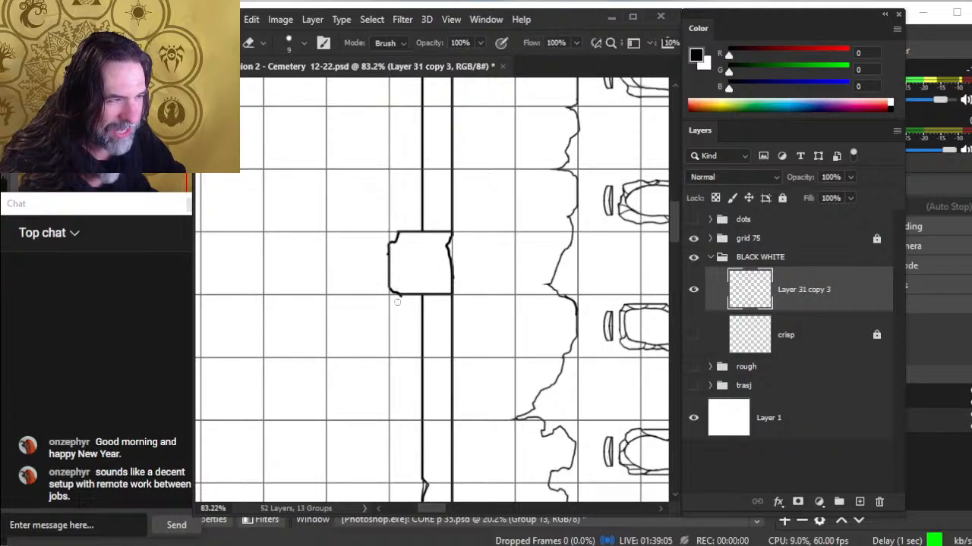
On the following pillar down the left wall, erase the upper left side and redraw it with an inward dent
key("z")
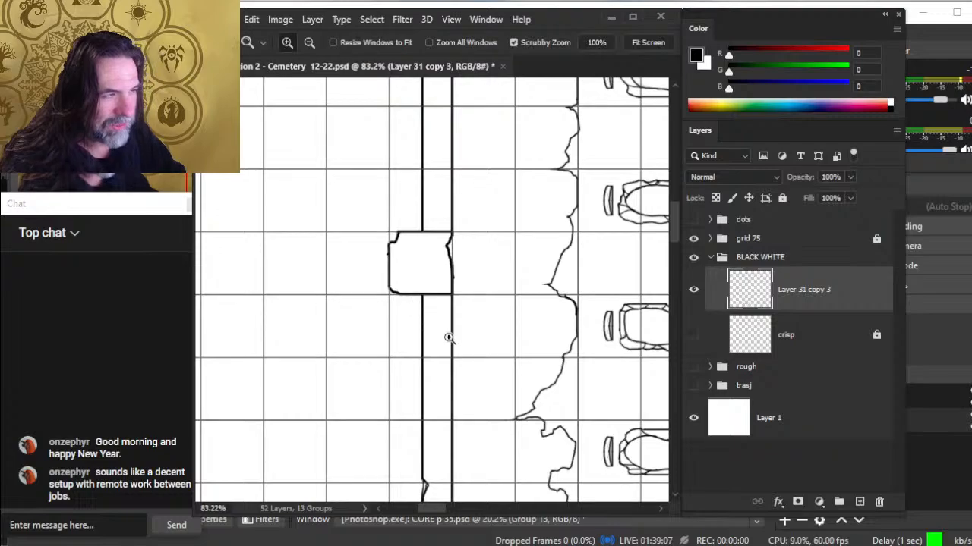
left_click_drag(524, 327, 540, 210)
left_click_drag(519, 421, 513, 161)
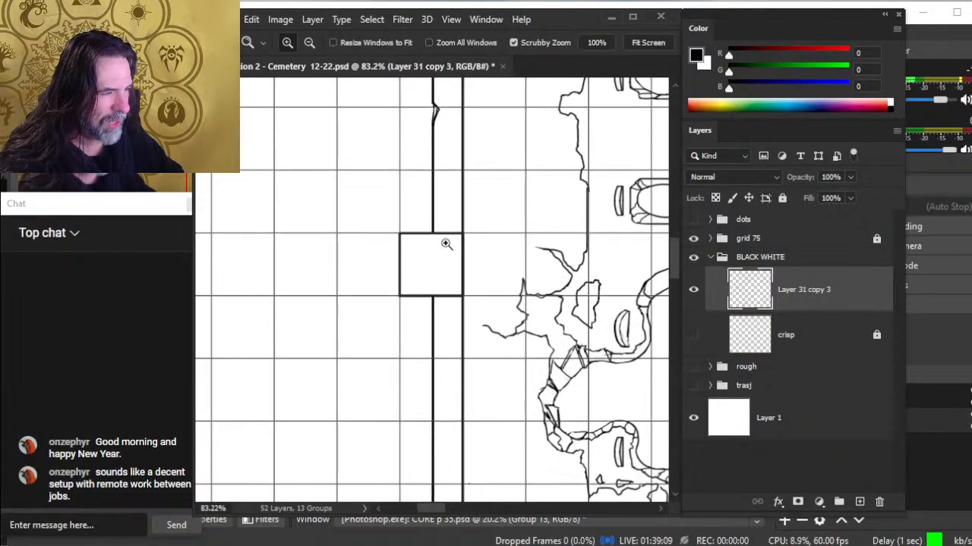
mouse_move(415, 273)
left_mouse_down()
mouse_move(427, 266)
mouse_move(396, 270)
left_mouse_up()
key("e")
key("b")
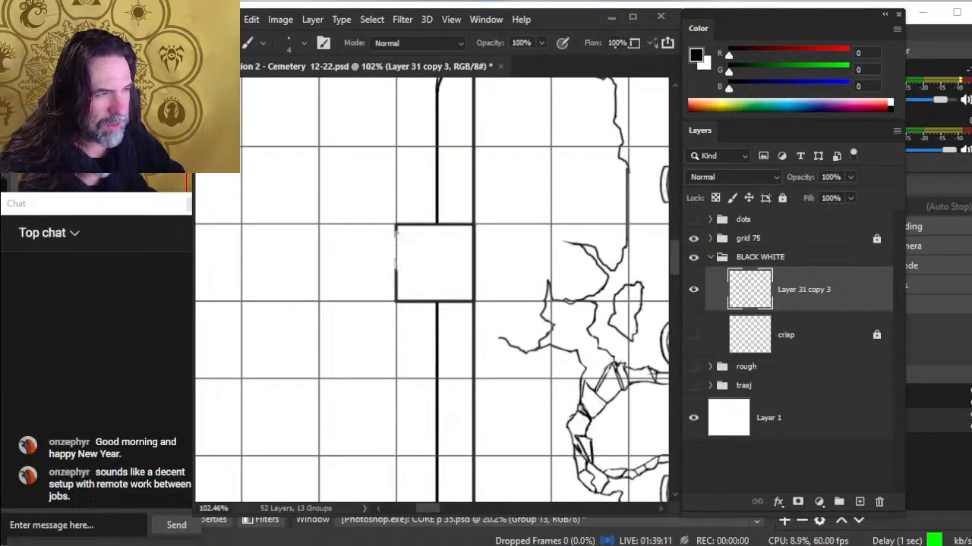
left_click_drag(395, 230, 400, 274)
key("e")
key("b")
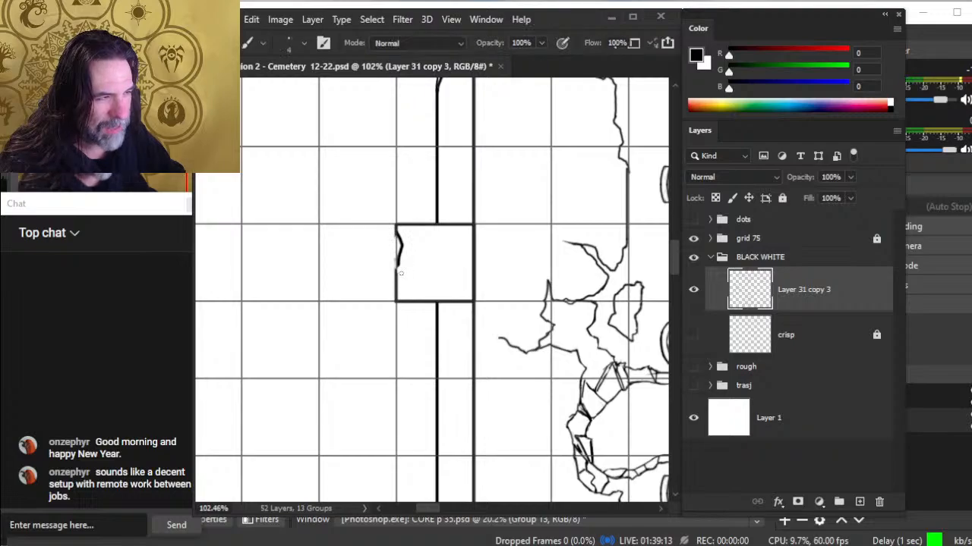
Erase part of this pillar's bottom edge and replace its lower-left corner with a rough, rounded break
key("e")
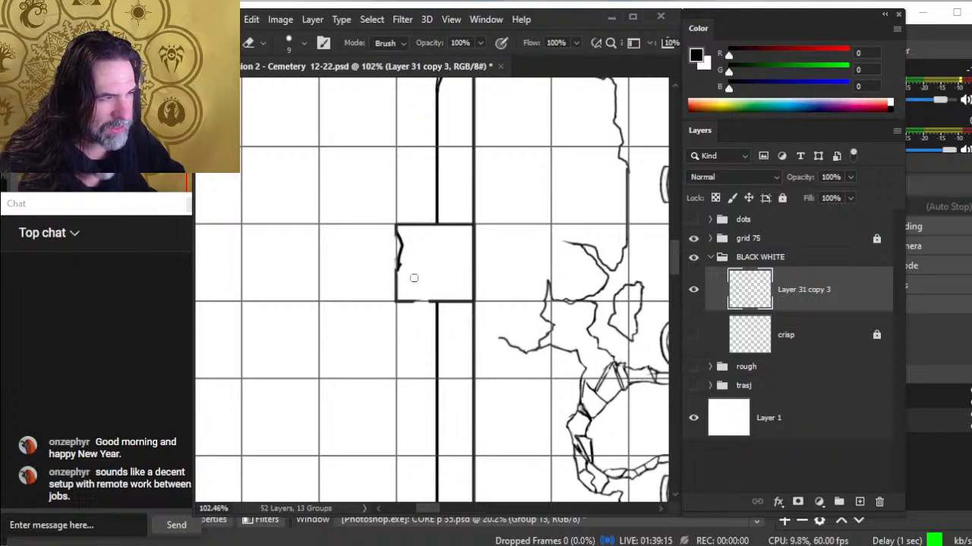
key("b")
mouse_move(416, 303)
left_mouse_down()
mouse_move(397, 296)
mouse_move(433, 302)
left_mouse_up()
key("e")
key("b")
key("e")
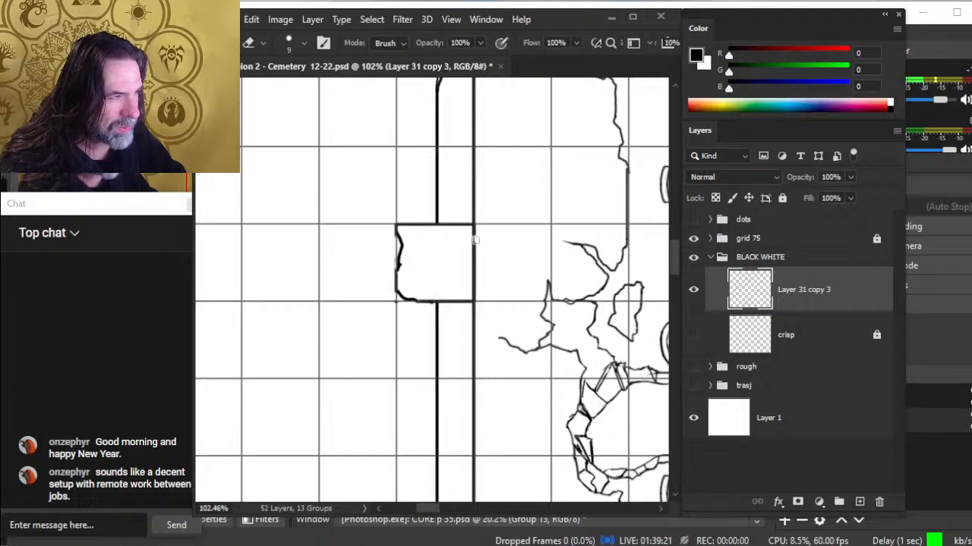
Redraw the upper part of the same pillar's right side as a shallow inward dent
key("b")
mouse_move(474, 238)
left_mouse_down()
mouse_move(478, 279)
mouse_move(422, 282)
left_mouse_up()
key("e")
key("z")
left_click_drag(530, 343, 525, 366)
left_click_drag(484, 284, 581, 287)
key("e")
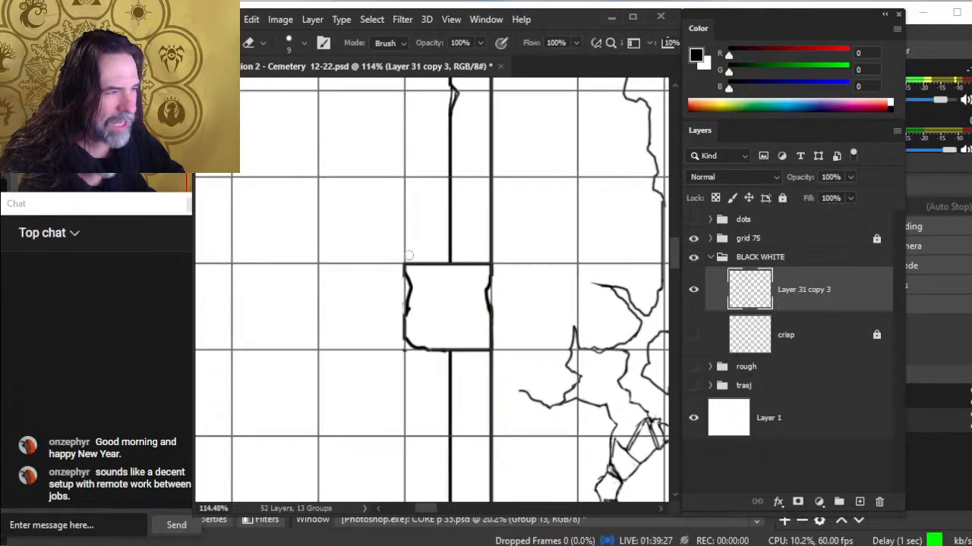
Erase the same pillar's upper-left corner and redraw it as a rough, rounded slope running into the left side
left_click_drag(417, 260, 408, 281)
key("b")
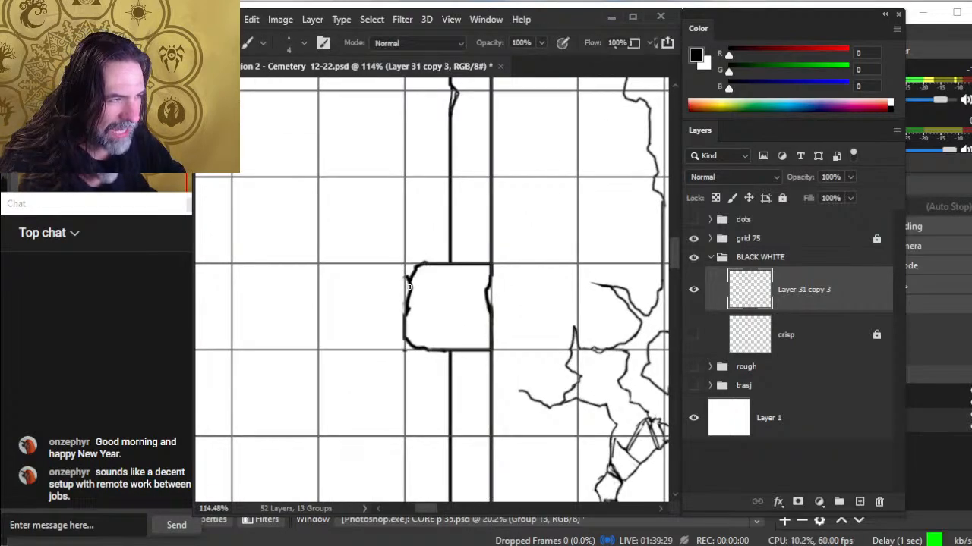
key("e")
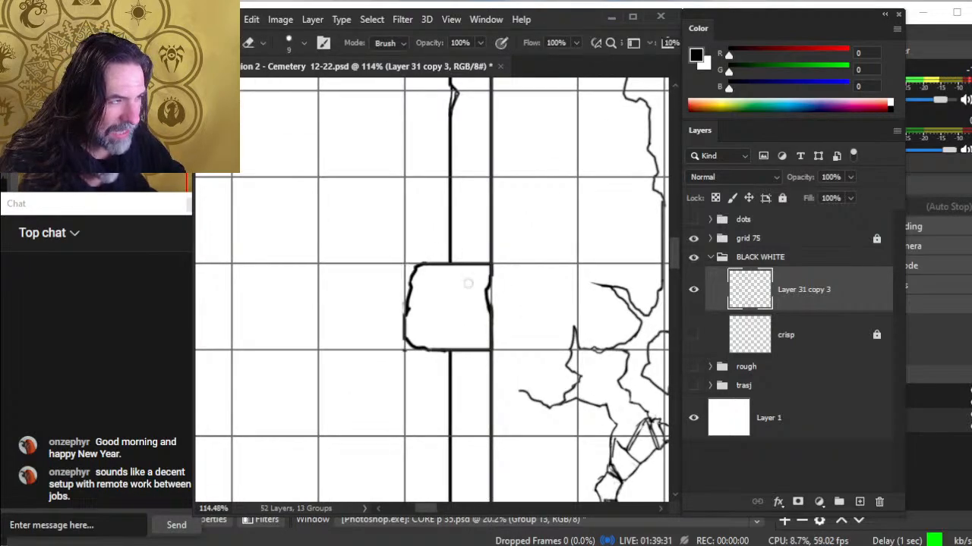
Examine the worn pillars along the left wall and around the map's upper-left corner
left_click_drag(464, 326, 446, 146)
left_click_drag(470, 405, 504, 259)
left_click_drag(504, 258, 469, 291)
left_click_drag(469, 292, 397, 175)
left_click_drag(413, 420, 481, 388)
left_click_drag(511, 219, 463, 415)
left_click_drag(505, 318, 449, 327)
left_click_drag(545, 221, 513, 508)
left_click_drag(546, 282, 472, 522)
left_click_drag(366, 176, 421, 310)
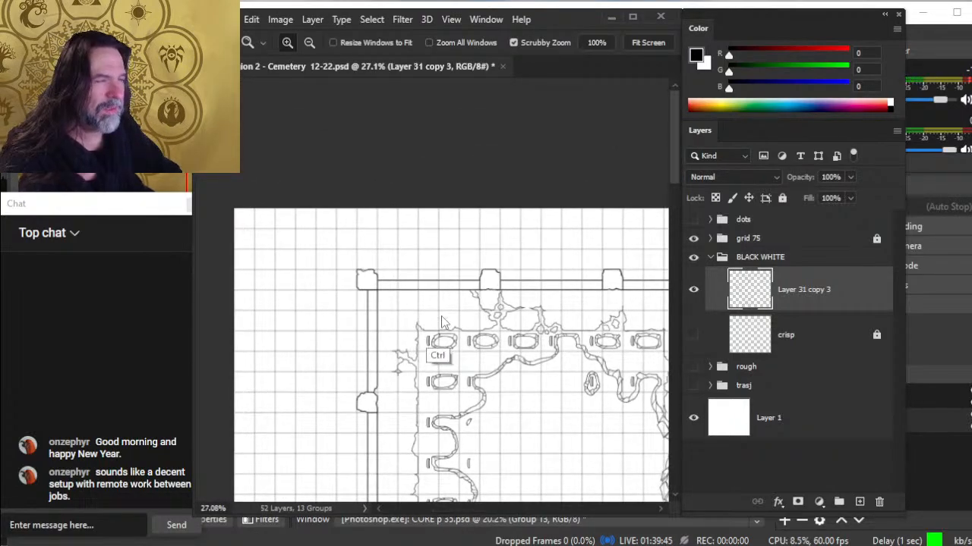
Save and close the cemetery map, and reopen Act 2 Region 2 - Cemetery 12-22.psd from the recent files
key("ctrl+s")
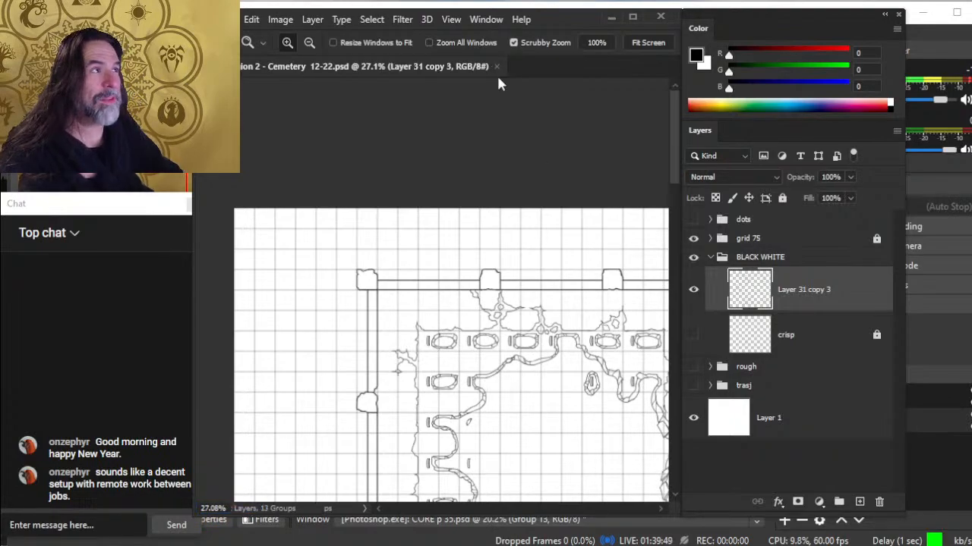
left_click(496, 66)
left_click(226, 19)
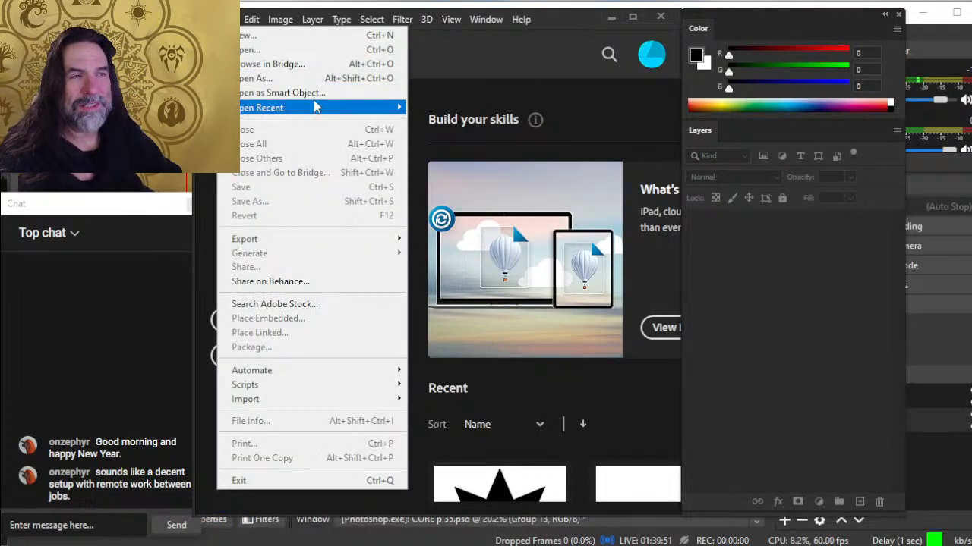
mouse_move(324, 107)
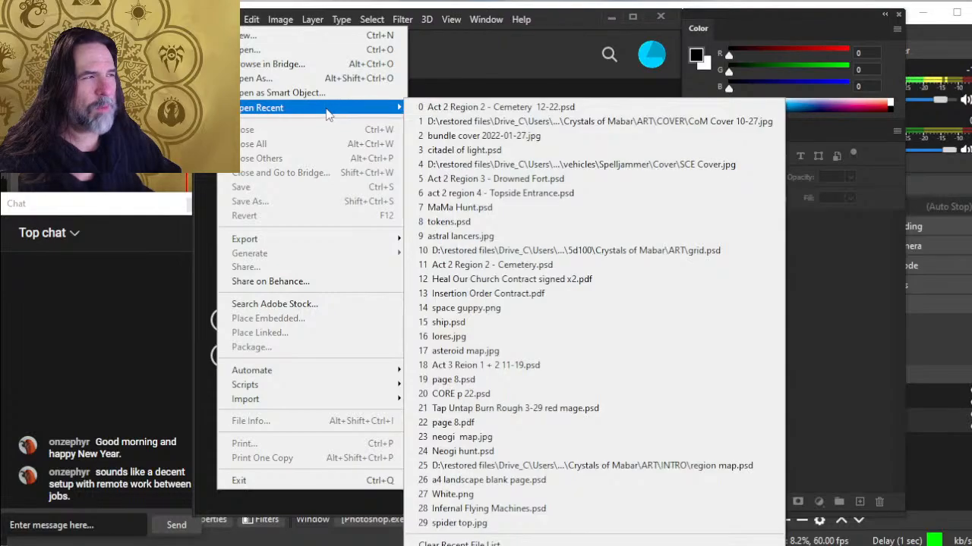
left_click(466, 107)
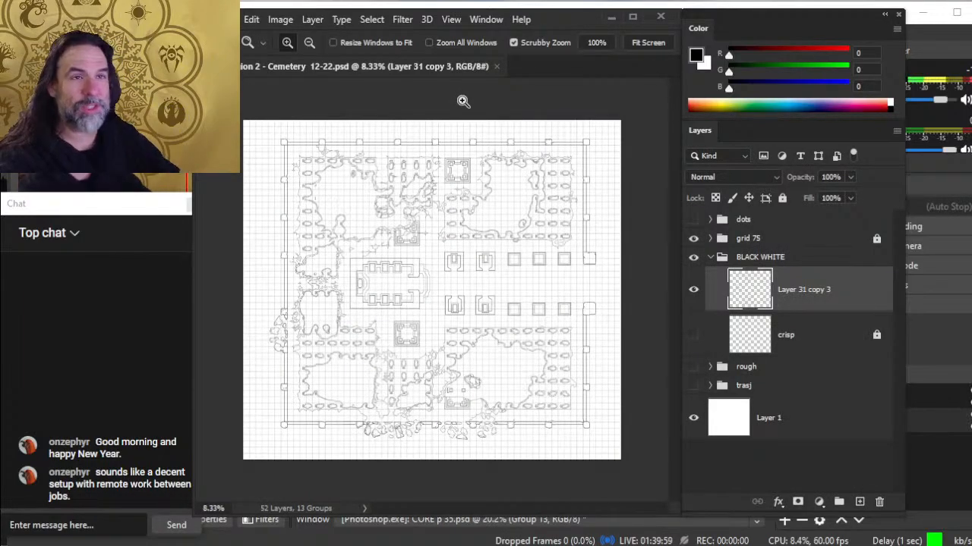
Erase part of the top wall's outer line beside the upper-left corner pillar and redraw it as a shallow inward dent
mouse_move(291, 188)
left_mouse_down()
mouse_move(332, 198)
mouse_move(419, 368)
left_mouse_up()
mouse_move(370, 199)
left_mouse_down()
mouse_move(455, 173)
mouse_move(422, 368)
left_mouse_up()
key("e")
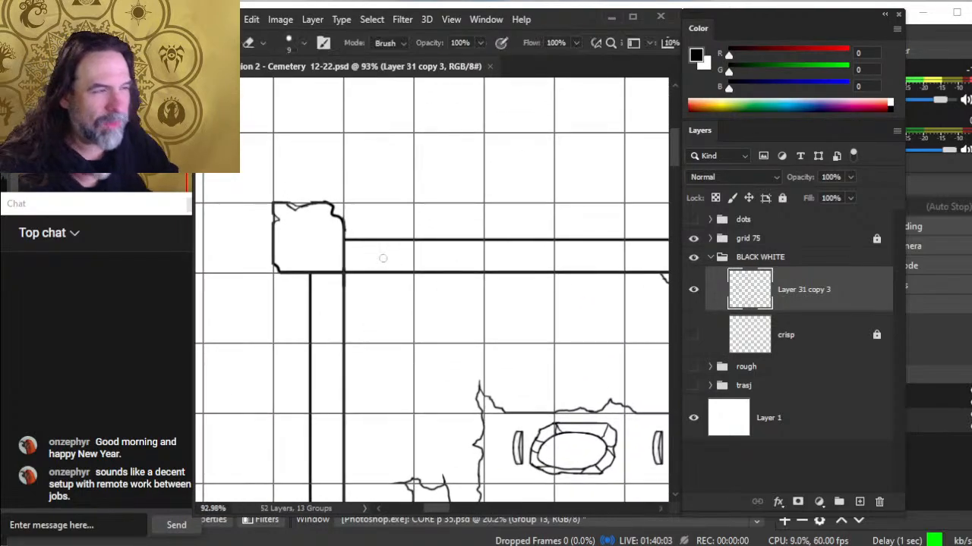
left_click_drag(365, 240, 425, 240)
key("b")
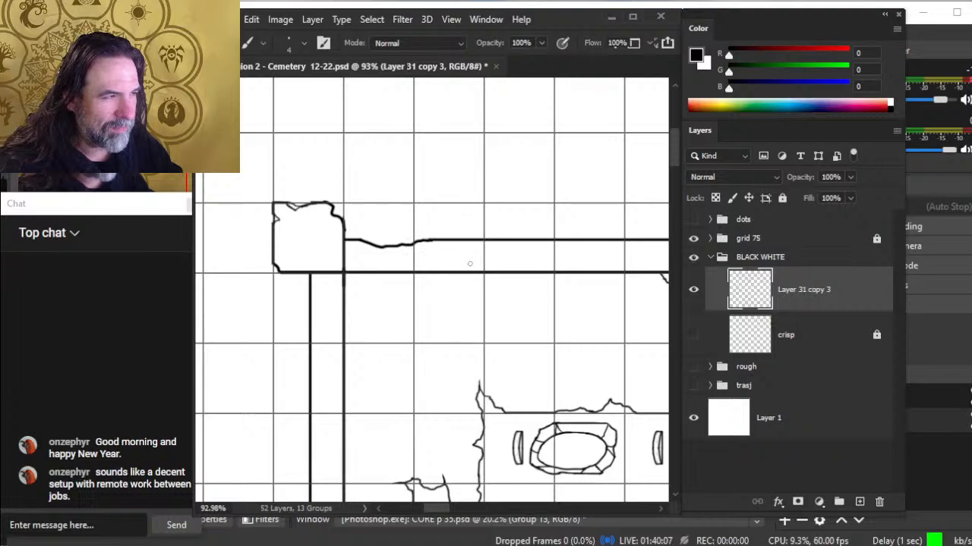
Erase a stretch of the top wall's inner line midway between the first two pillars and replace it with a slightly raised, uneven line
key("e")
mouse_move(494, 273)
left_mouse_down()
mouse_move(545, 273)
mouse_move(463, 336)
left_mouse_up()
key("b")
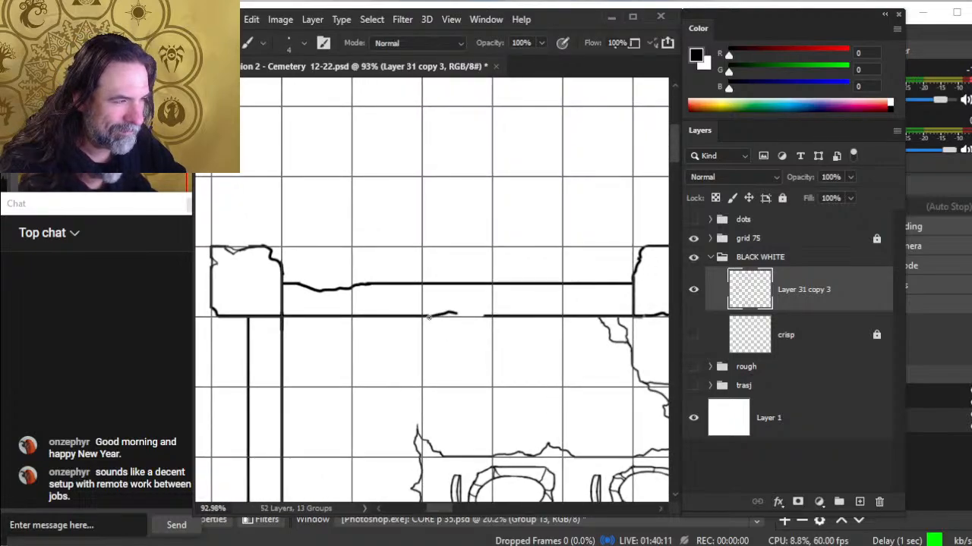
key("e")
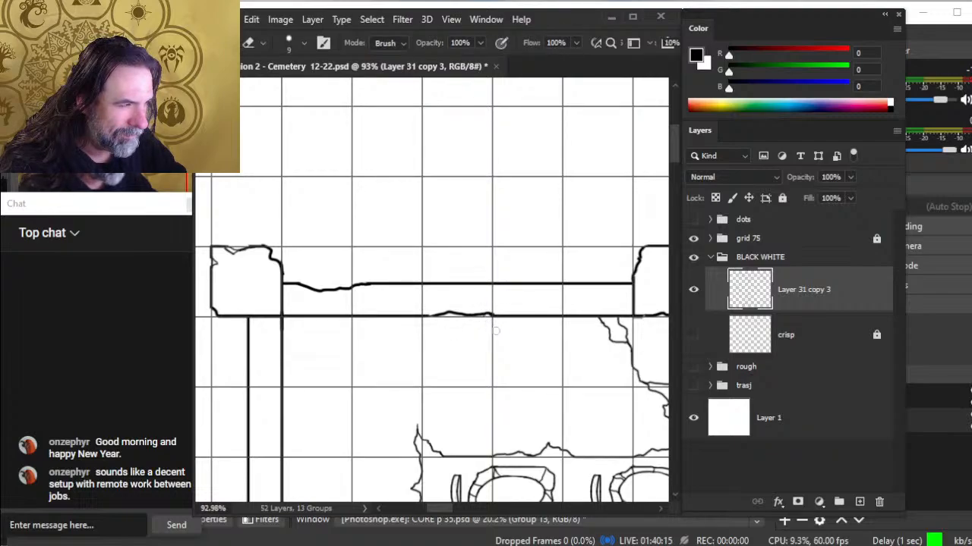
Redraw the left wall's inner line below the corner pillar with a long inward dent and a bend where it meets the next pillar
left_click_drag(403, 371, 468, 287)
left_click_drag(595, 296, 461, 337)
left_click_drag(319, 393, 364, 342)
mouse_move(387, 326)
left_mouse_down()
mouse_move(432, 330)
mouse_move(369, 382)
left_mouse_up()
key("b")
key("e")
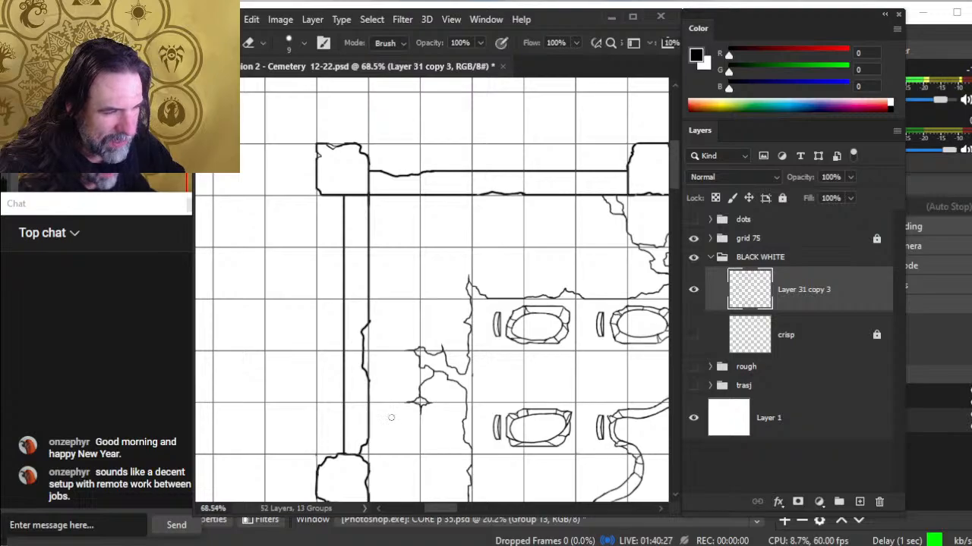
left_click_drag(370, 403, 415, 410)
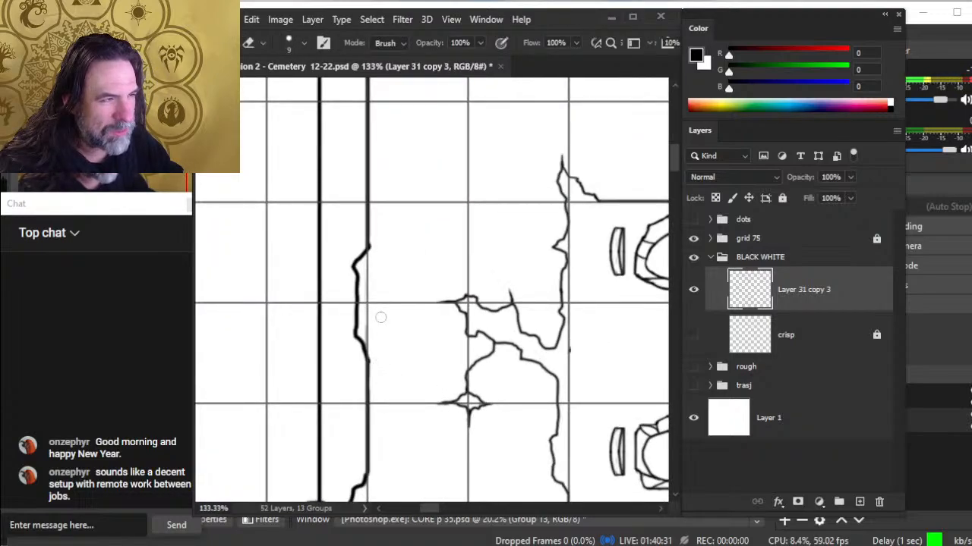
key("z")
left_click_drag(431, 295, 404, 294)
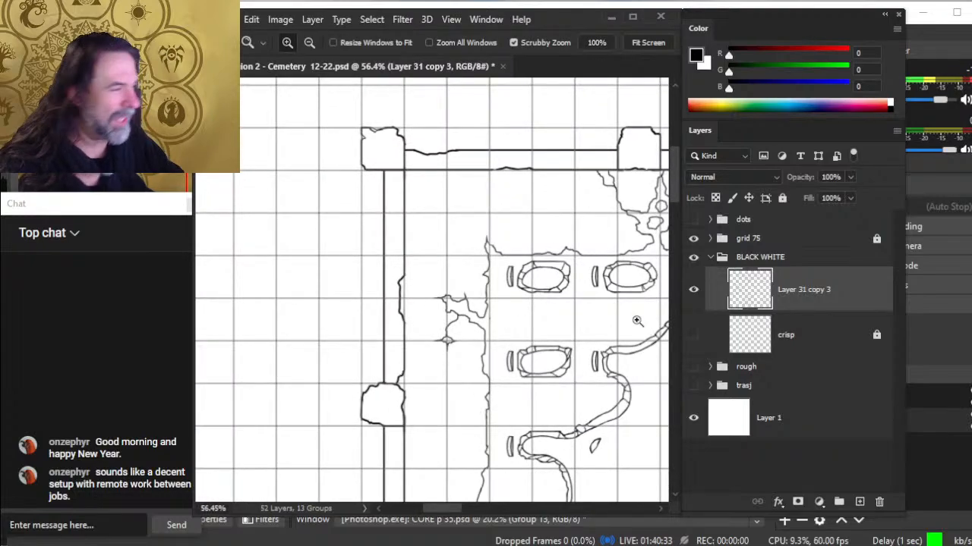
Show the overlay in the grid 75 group, examine where its heavy lines cross the map, and hide the overlay again
left_click(710, 239)
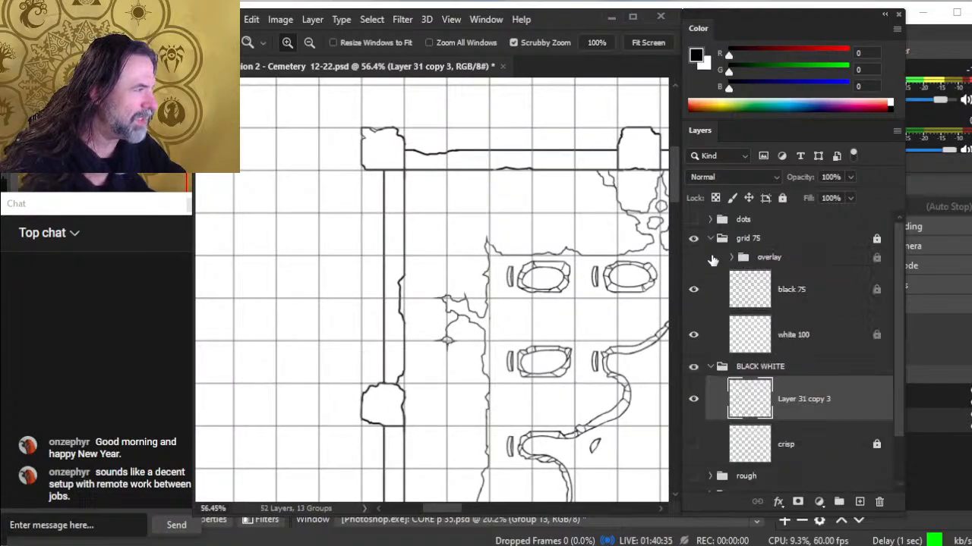
left_click(692, 290)
left_click_drag(576, 344, 513, 347)
left_click_drag(612, 350, 445, 335)
left_click_drag(346, 382, 397, 398)
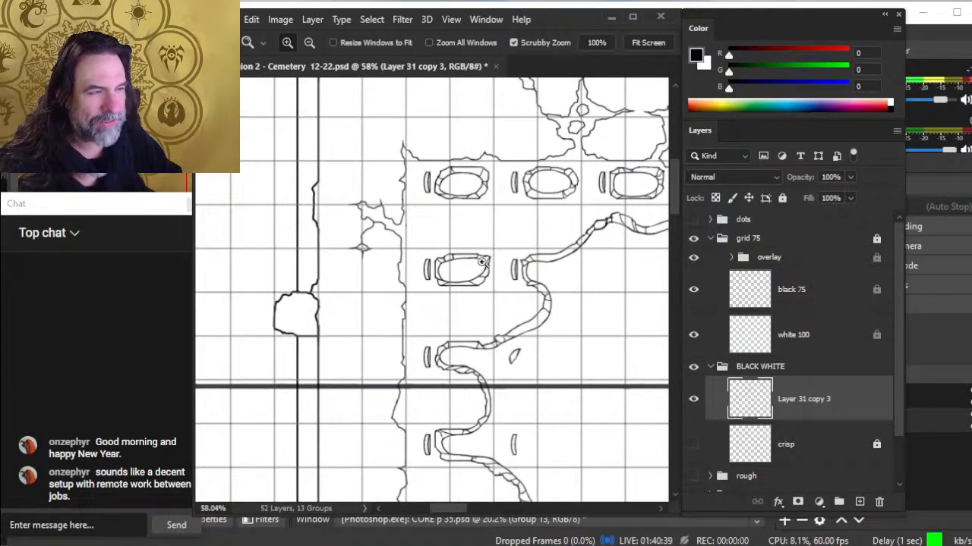
left_click_drag(534, 243, 487, 381)
mouse_move(518, 361)
left_mouse_down()
mouse_move(492, 355)
mouse_move(484, 303)
left_mouse_up()
mouse_move(586, 361)
left_mouse_down()
mouse_move(504, 380)
mouse_move(247, 369)
left_mouse_up()
mouse_move(507, 370)
left_mouse_down()
mouse_move(465, 368)
mouse_move(451, 334)
left_mouse_up()
mouse_move(550, 289)
left_mouse_down()
mouse_move(322, 313)
mouse_move(235, 305)
mouse_move(649, 377)
left_mouse_up()
left_click_drag(220, 322, 376, 271)
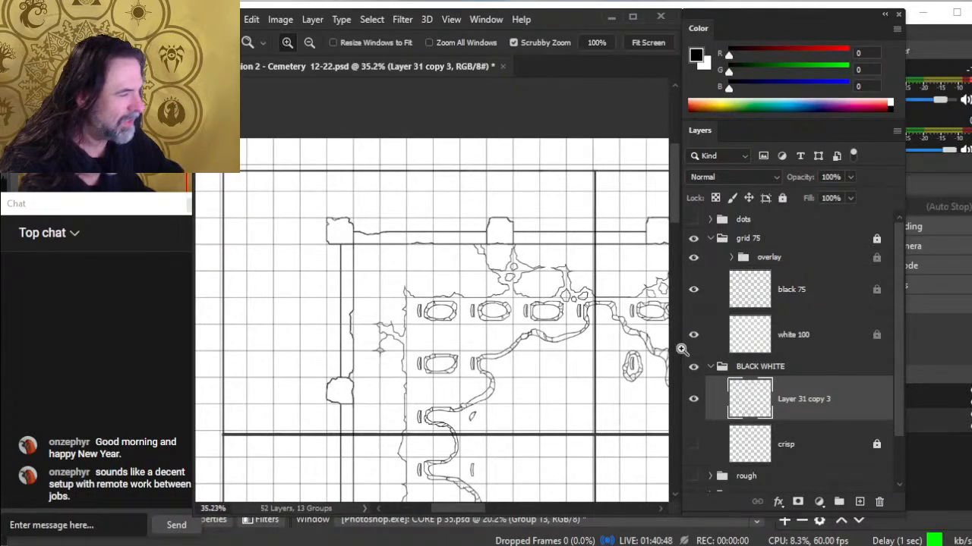
left_click(693, 258)
left_click(710, 238)
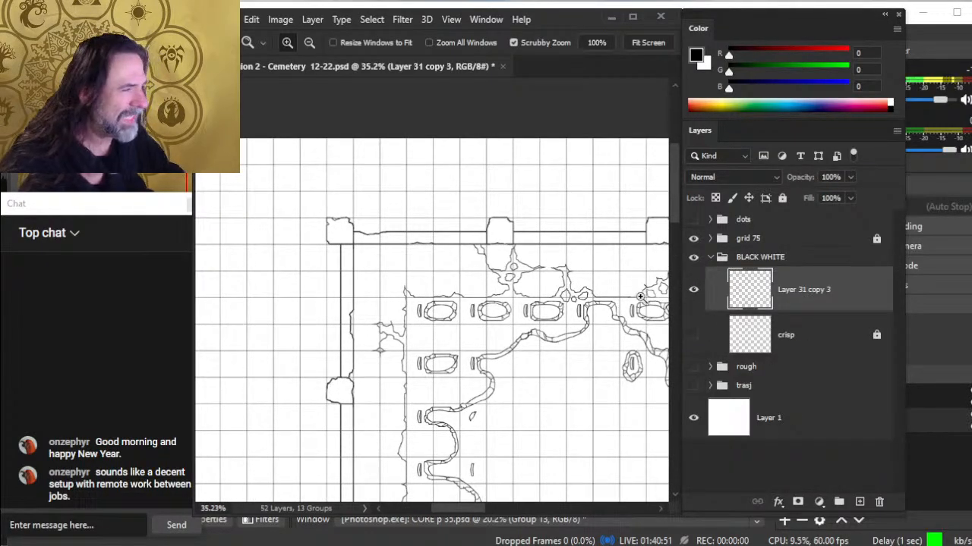
Erase the lower end of the left wall's outer line above the second pillar and redraw it bending inward to the pillar's top
left_click_drag(329, 347, 401, 391)
key("b")
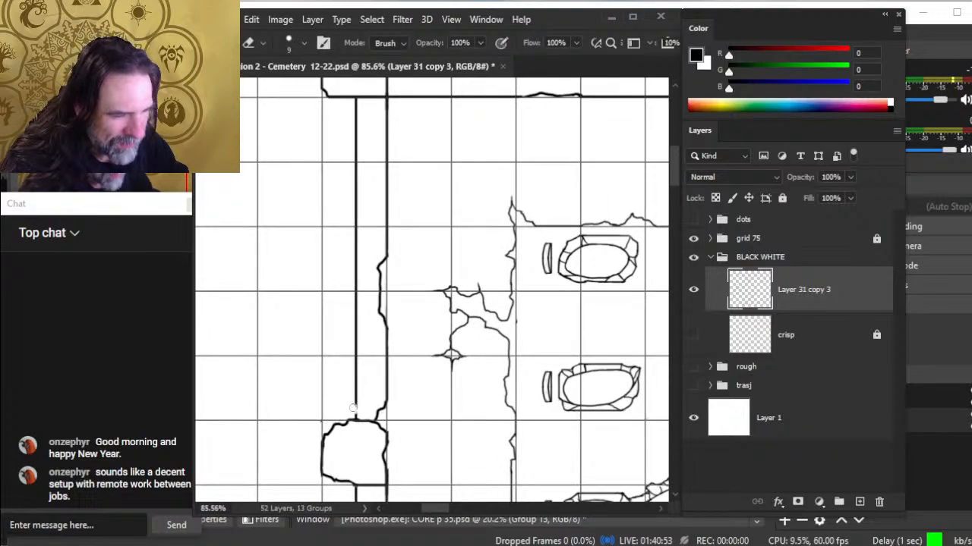
key("b")
key("e")
mouse_move(355, 412)
left_mouse_down()
mouse_move(356, 383)
mouse_move(364, 415)
left_mouse_up()
key("b")
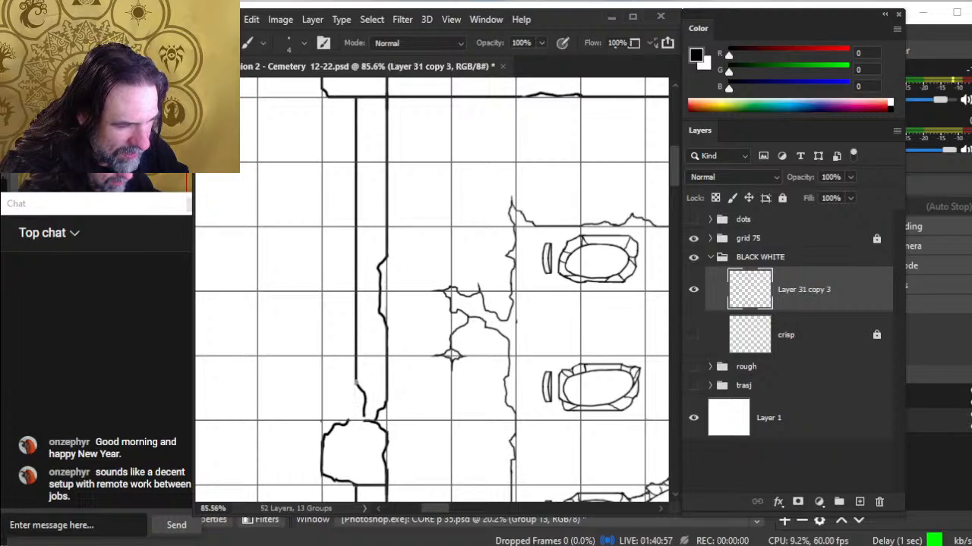
key("e")
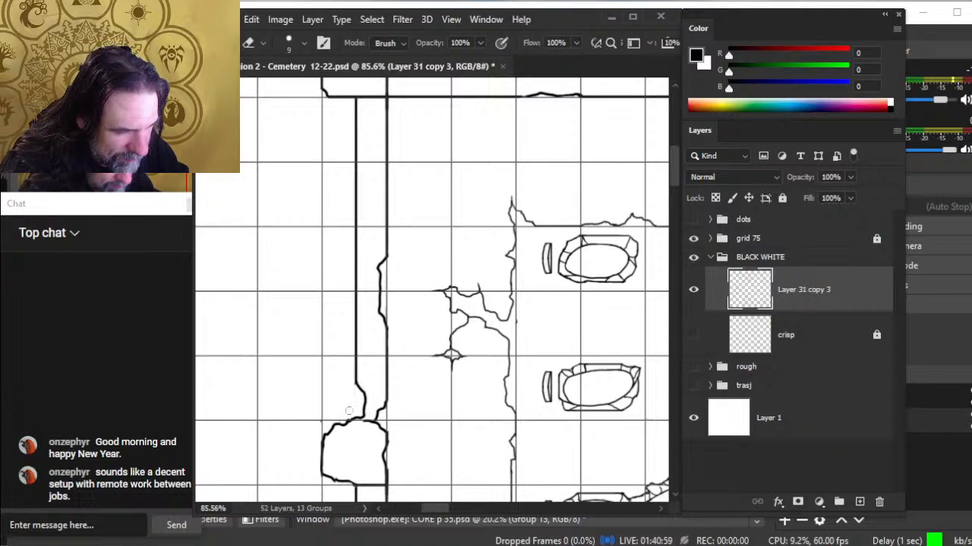
key("b")
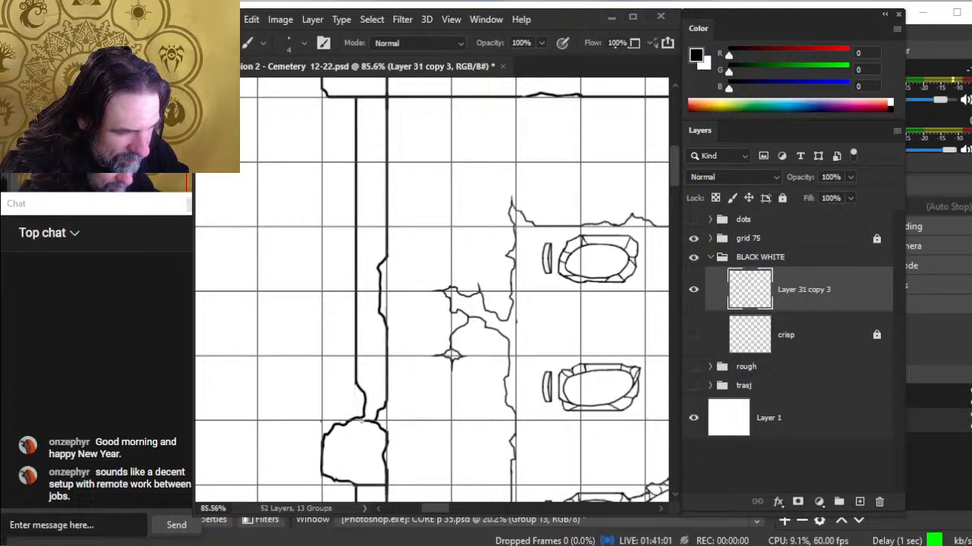
Clean up the overlap at the top of this pillar and ink its upper outline closed
key("e")
left_click_drag(366, 423, 370, 423)
key("b")
key("bracketleft")
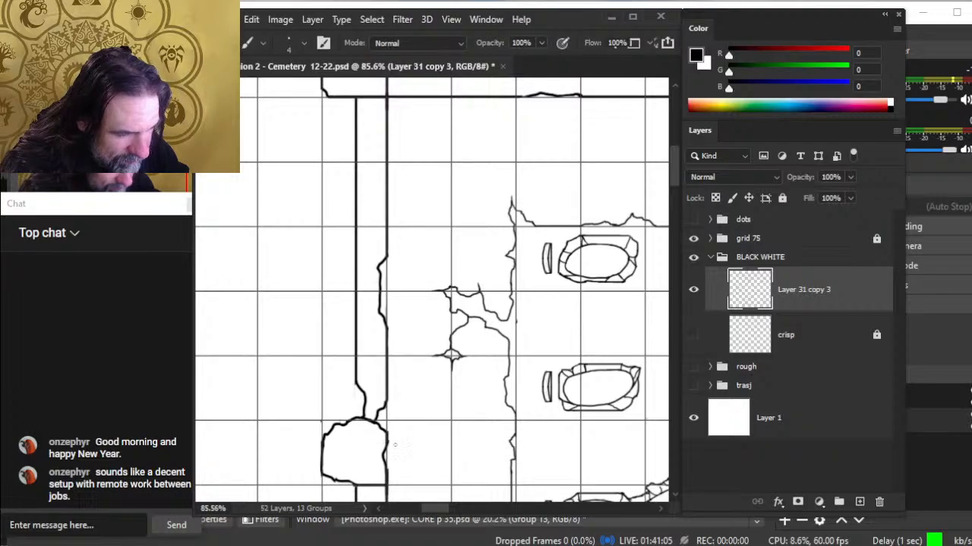
On the left wall segment below this pillar, erase part of the outer line and redraw it with a small inward nick
left_click_drag(415, 430, 410, 306)
left_click_drag(388, 381, 404, 382)
mouse_move(425, 374)
left_mouse_down()
mouse_move(442, 295)
mouse_move(388, 298)
left_mouse_up()
key("e")
key("b")
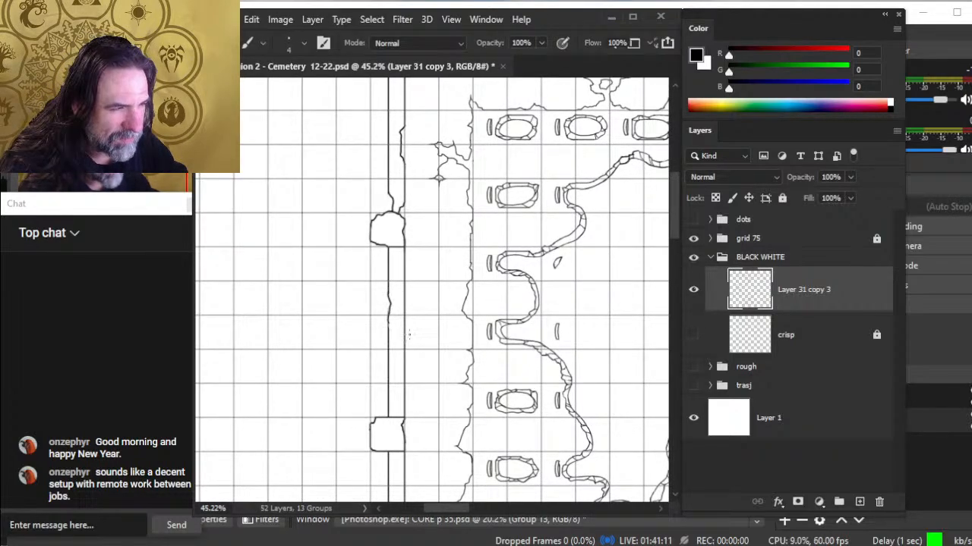
Add a second small, chipped notch to the outer wall line just below the first nick
key("z")
left_click(409, 334)
key("e")
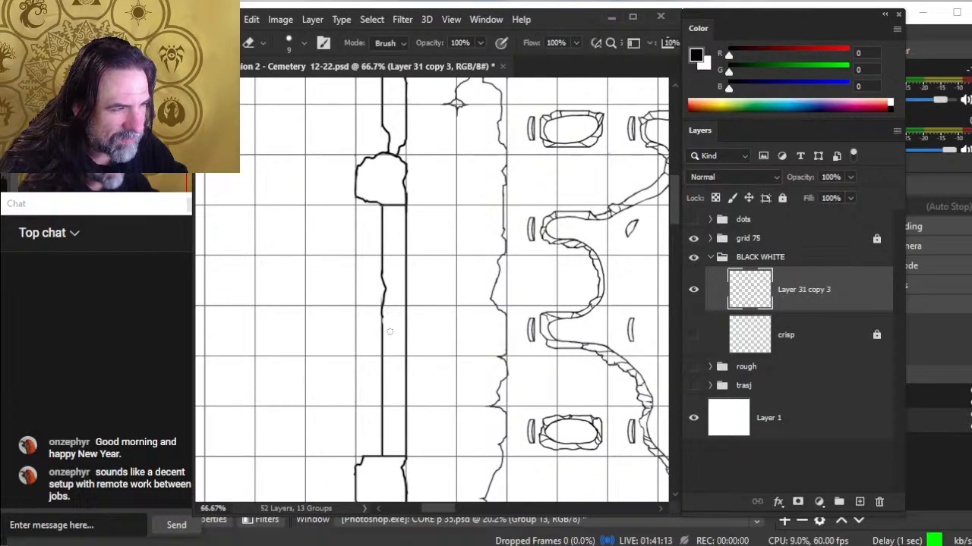
key("b")
key("e")
left_click_drag(382, 312, 383, 328)
key("b")
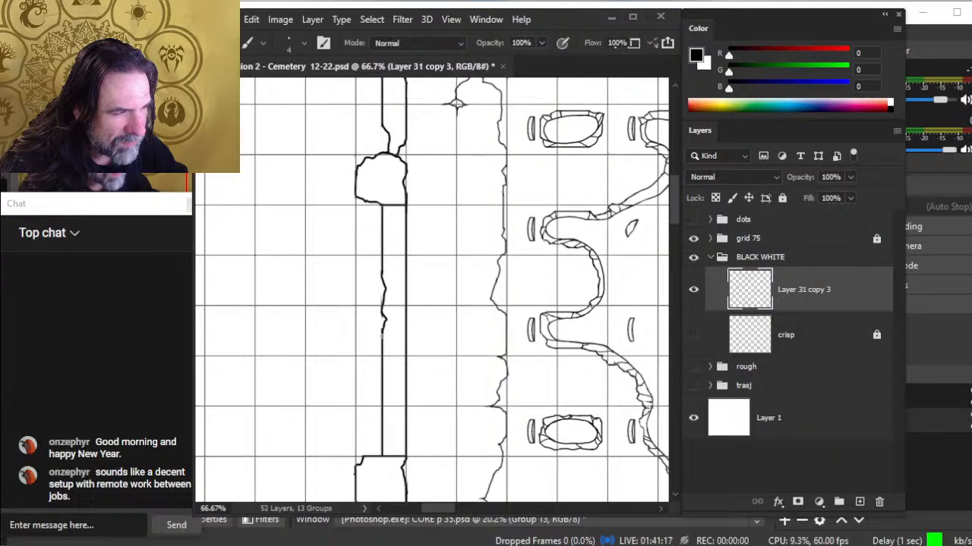
Erase the lower part of this wall segment's inner line and redraw it as a long inward dent
key("e")
left_click_drag(406, 364, 405, 427)
key("b")
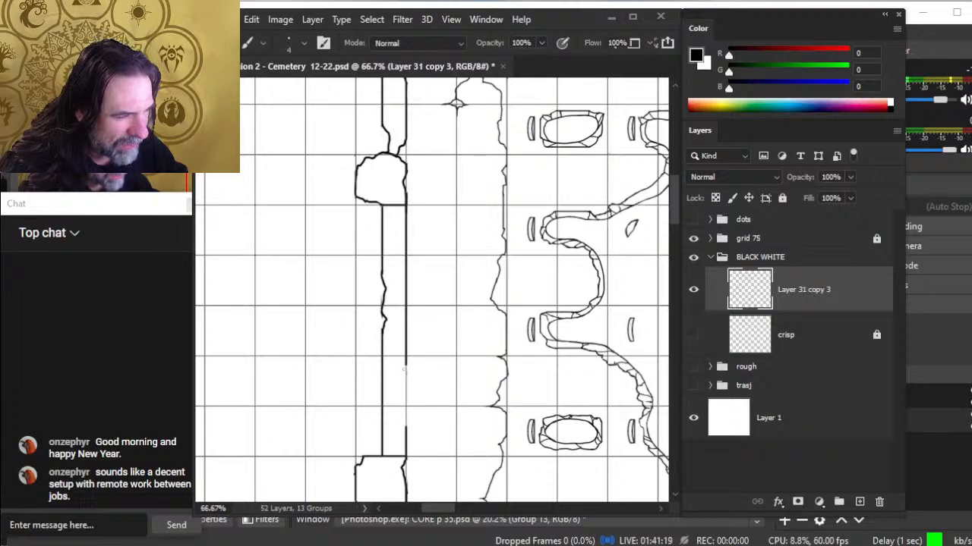
left_click_drag(403, 372, 407, 428)
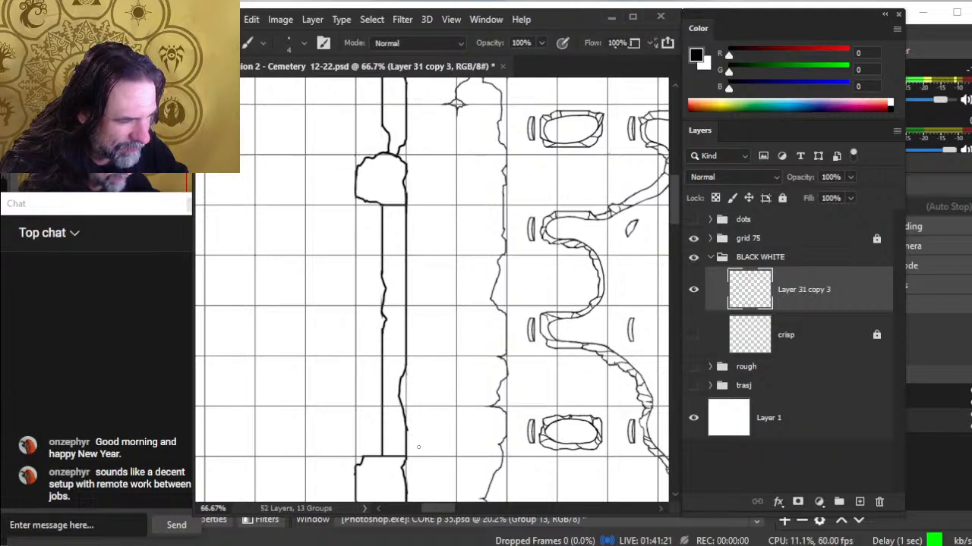
key("e")
key("z")
key("e")
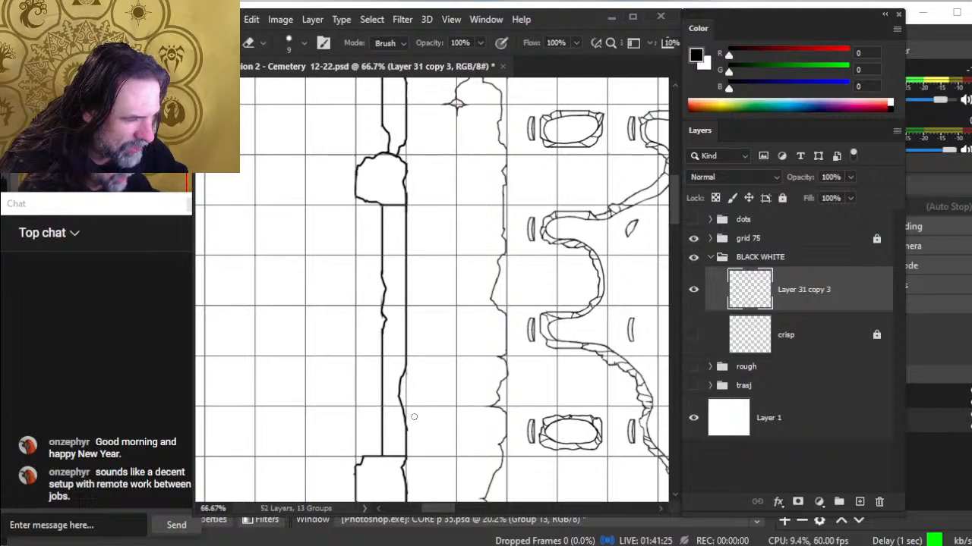
Erase the outer wall line just above the third pillar and redraw it with a jagged inward dent
key("z")
left_click_drag(410, 454, 441, 392)
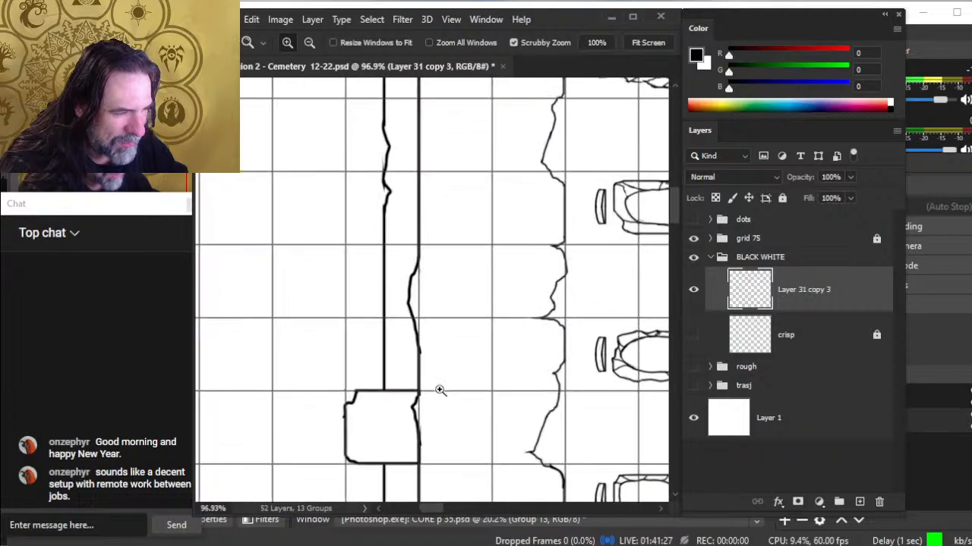
key("e")
key("b")
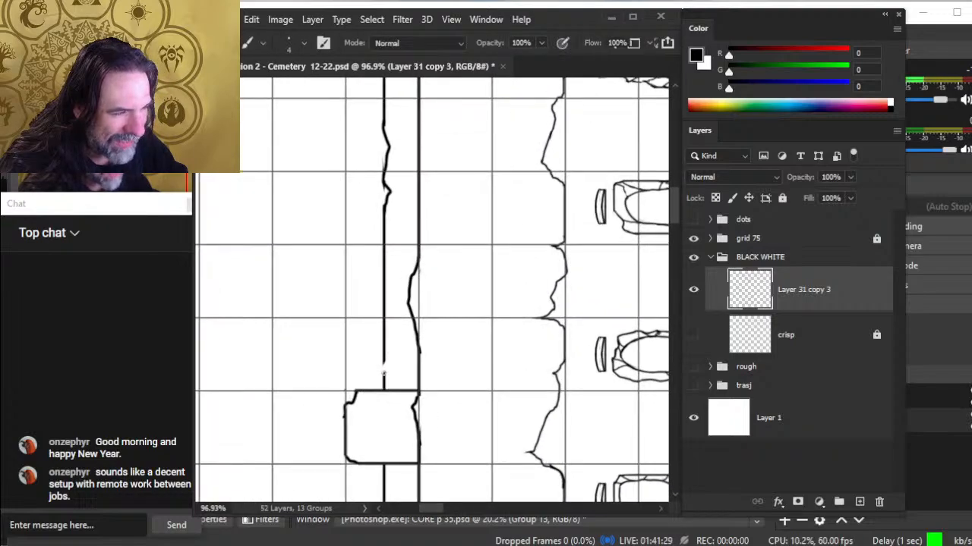
mouse_move(383, 372)
left_mouse_down()
mouse_move(386, 307)
mouse_move(382, 359)
left_mouse_up()
key("e")
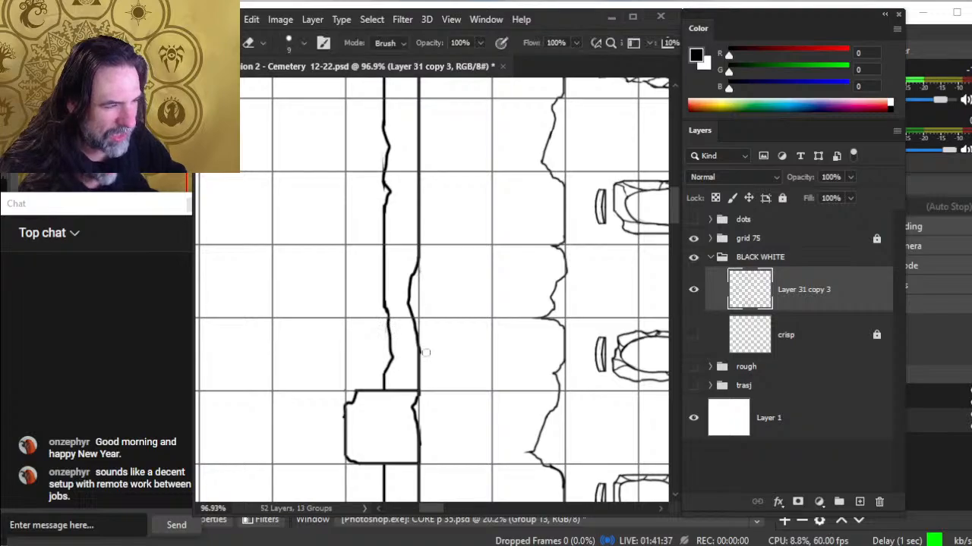
key("b")
Examine the left wall's worn outline and the cemetery map as a whole
key("z")
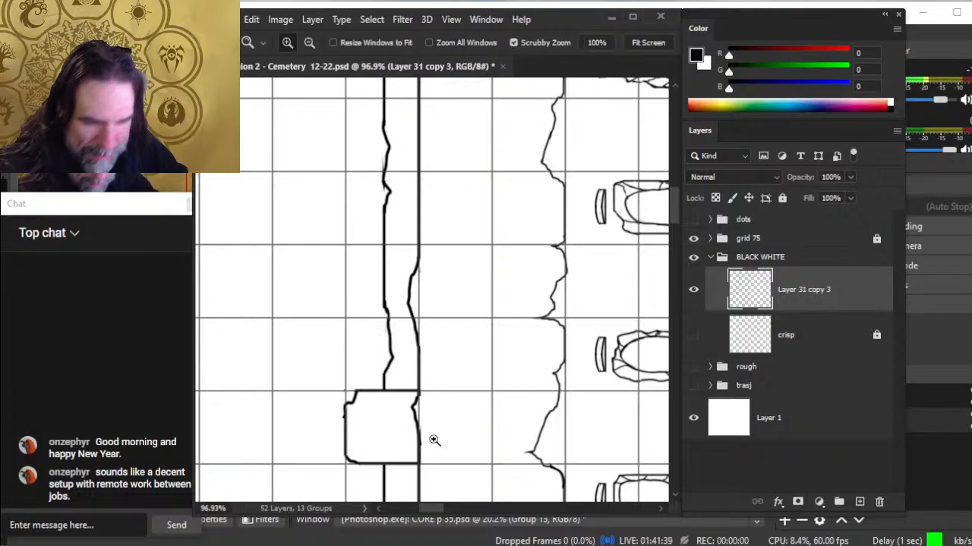
left_click_drag(445, 360, 419, 366)
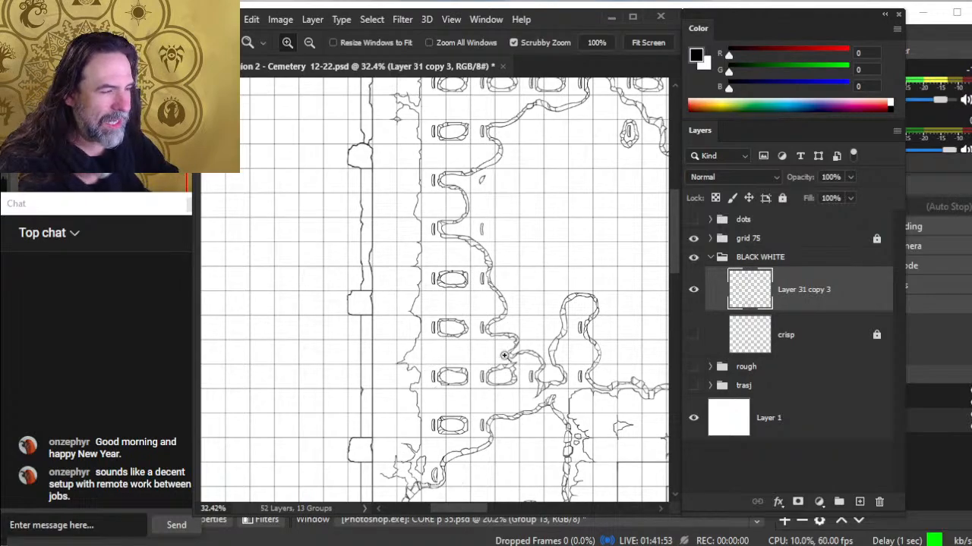
scroll(527, 342, "down", 5)
left_click_drag(559, 323, 354, 230)
scroll(471, 273, "down", 3)
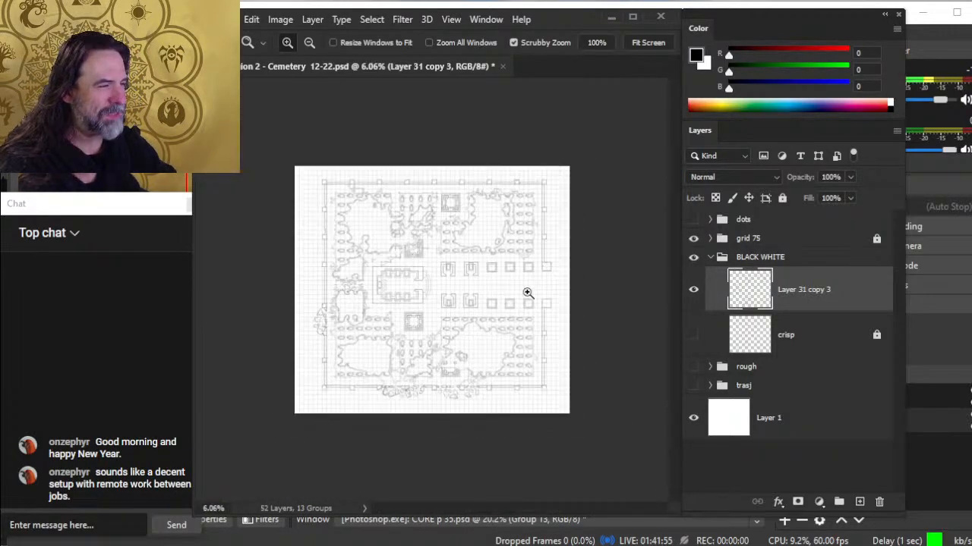
Erase a short stretch of the left wall's outer line below the third pillar and redraw it as a small inward notch
scroll(443, 265, "up", 3)
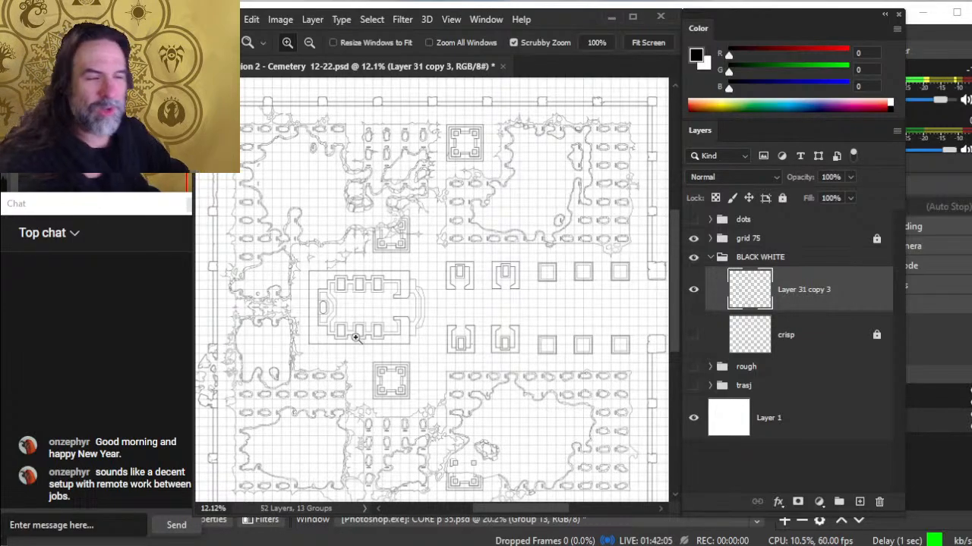
left_click_drag(274, 325, 417, 306)
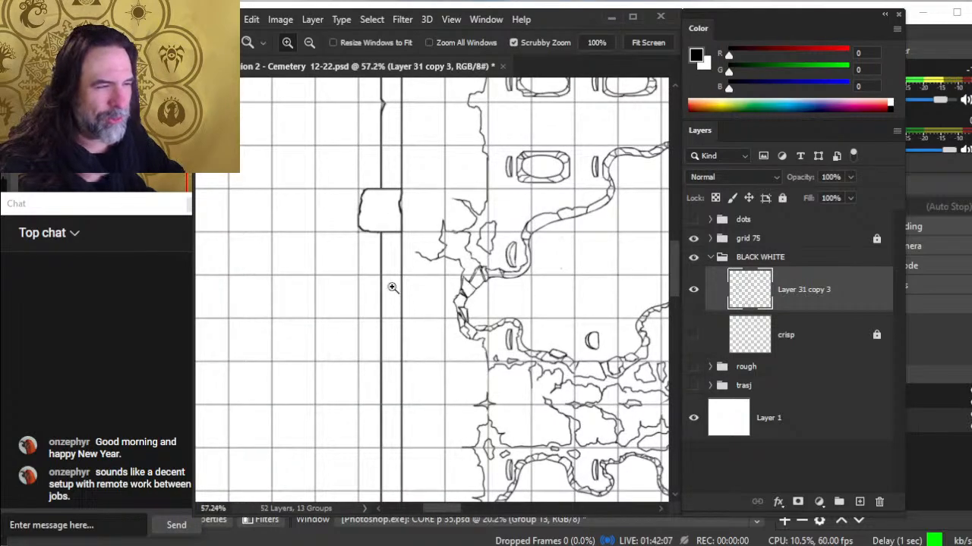
key("e")
key("b")
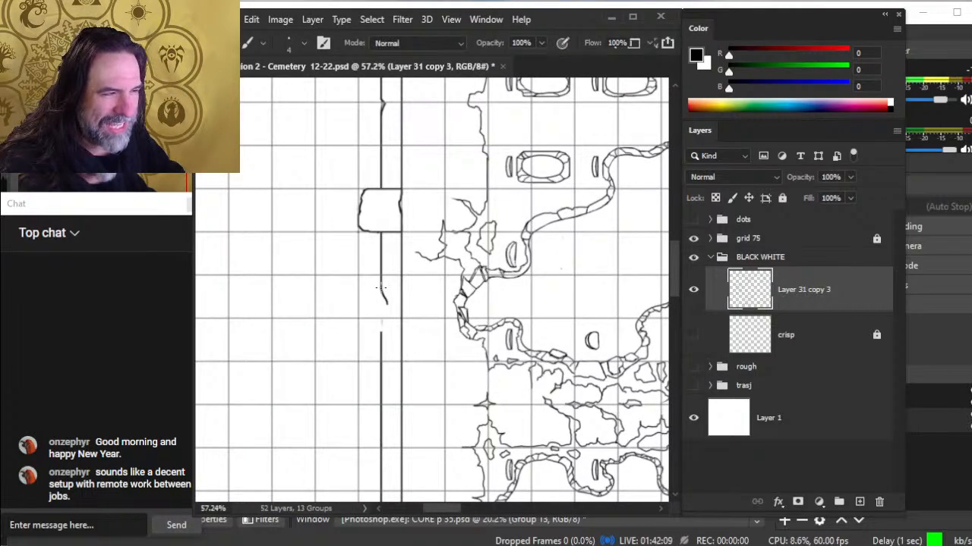
mouse_move(381, 322)
left_mouse_down()
mouse_move(383, 375)
mouse_move(402, 312)
mouse_move(400, 350)
left_mouse_up()
Erase the wall's inner line just below that notch and redraw it as a long, jagged inward dent
key("e")
key("b")
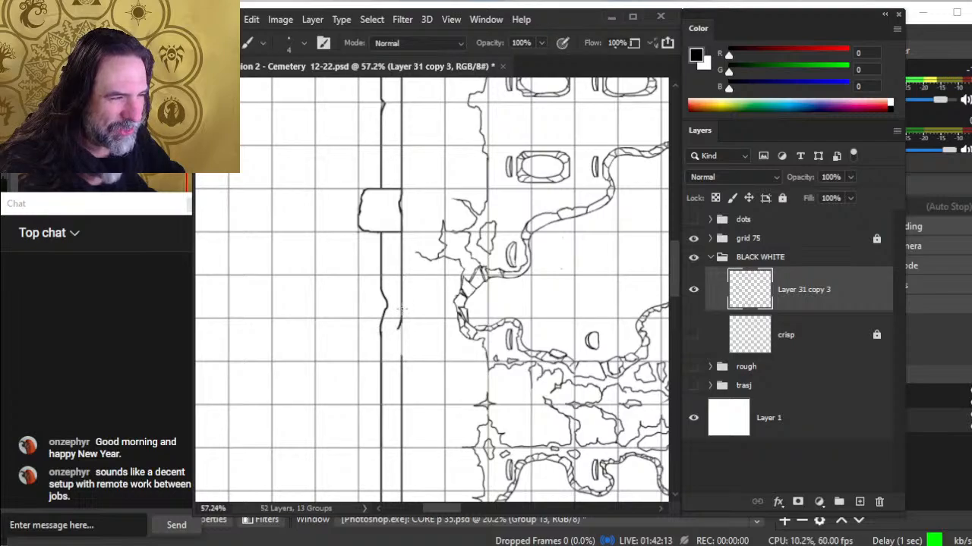
left_click_drag(399, 309, 399, 376)
key("e")
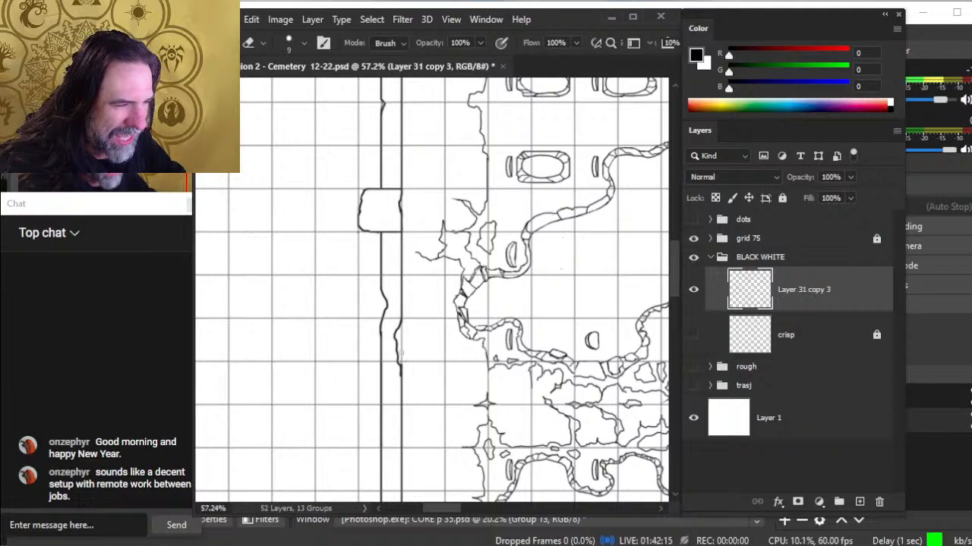
key("ctrl+space")
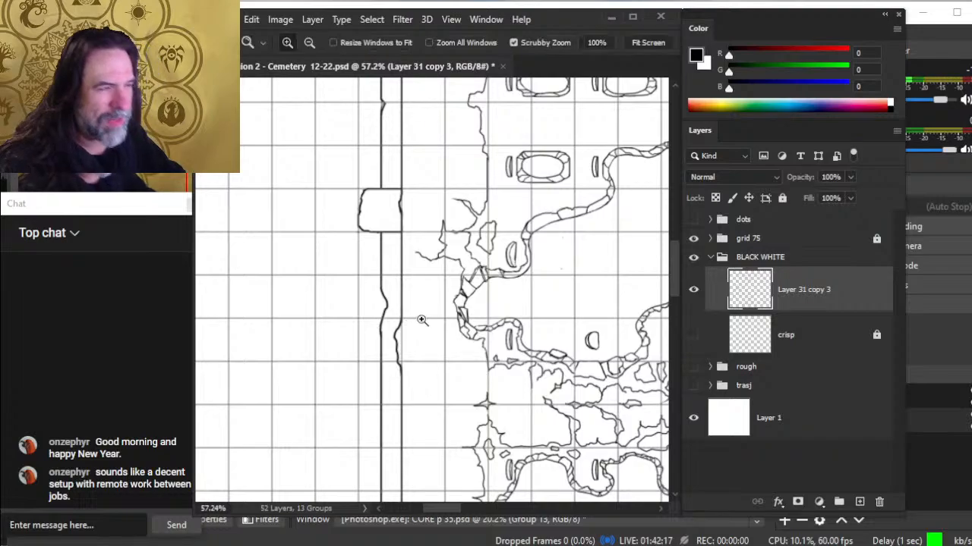
Erase the outer wall line farther down this segment and redraw it with a second jagged inward notch
left_click_drag(423, 320, 419, 318)
left_click_drag(458, 374, 435, 296)
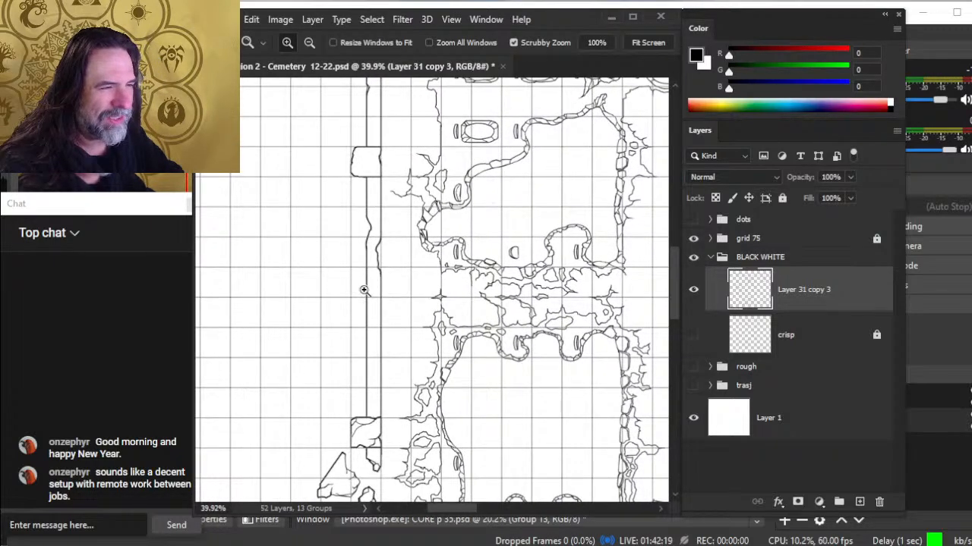
left_click(366, 290)
mouse_move(366, 290)
left_mouse_down()
mouse_move(377, 306)
mouse_move(360, 297)
mouse_move(365, 331)
left_mouse_up()
key("b")
key("e")
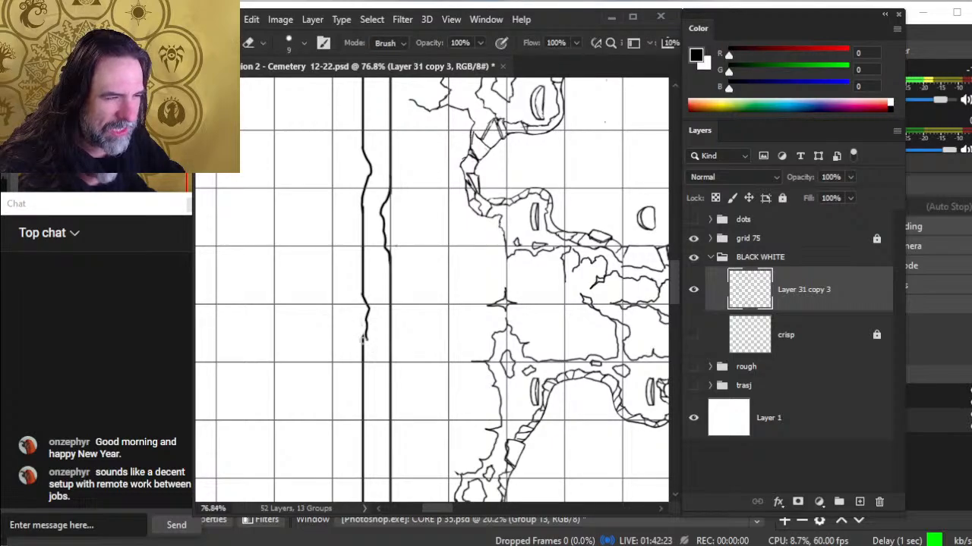
key("b")
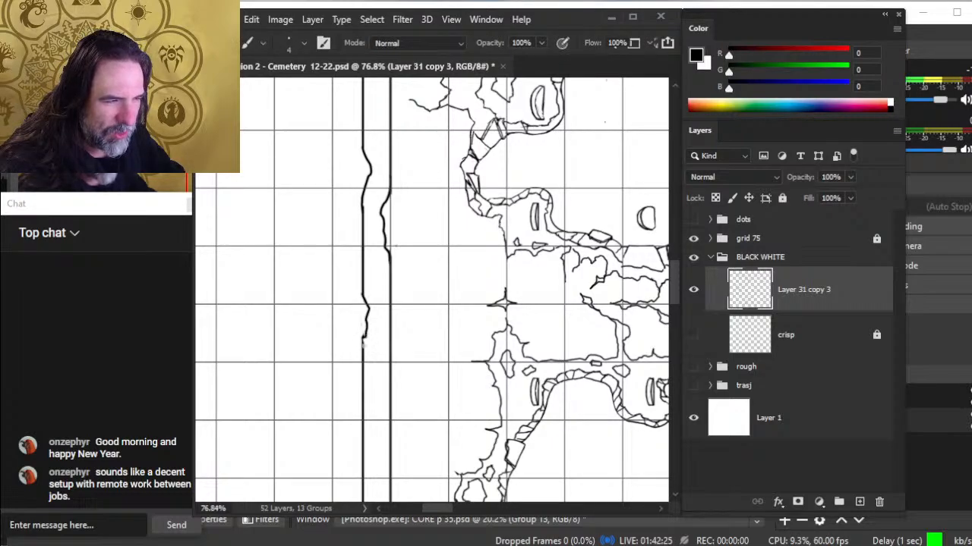
key("e")
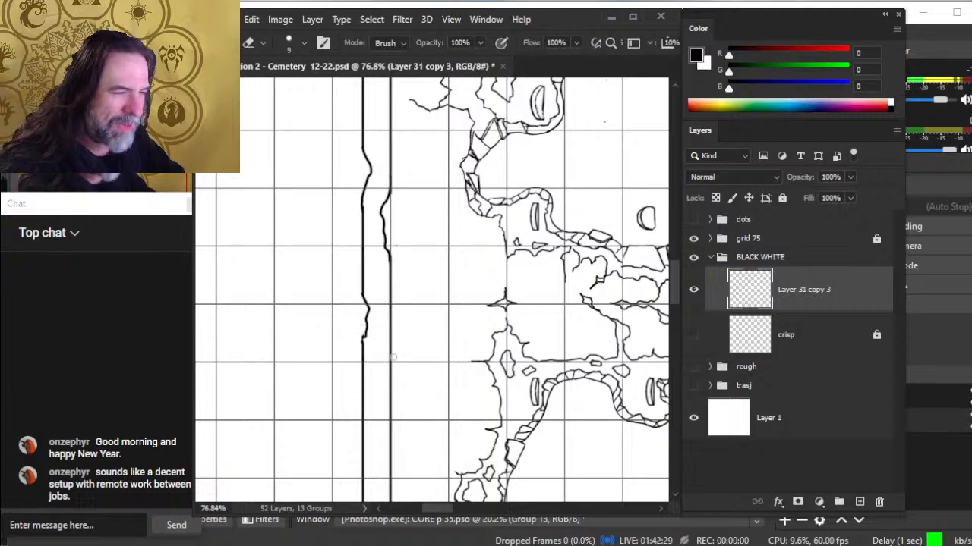
Rework the lower end of the second outer notch, extending it downward with a small extra bump
key("b")
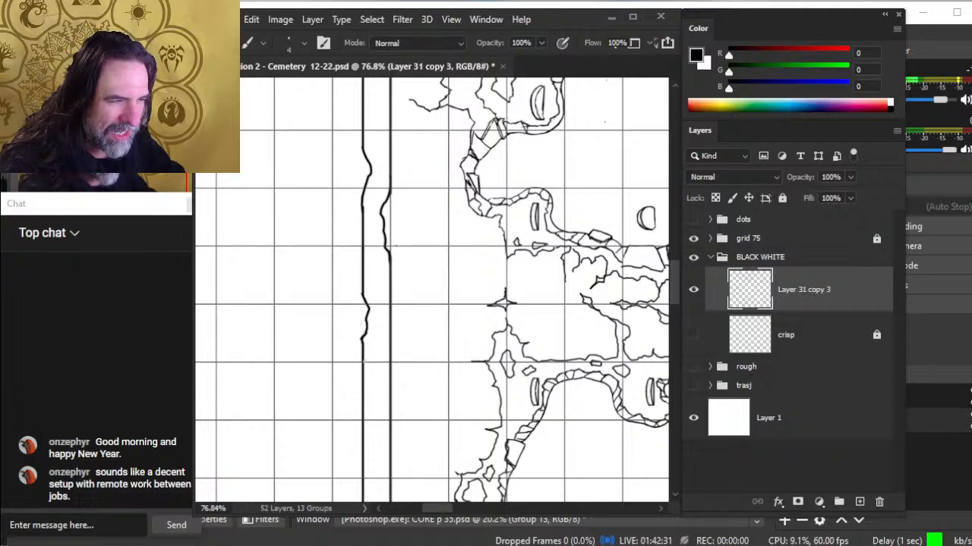
key("e")
key("b")
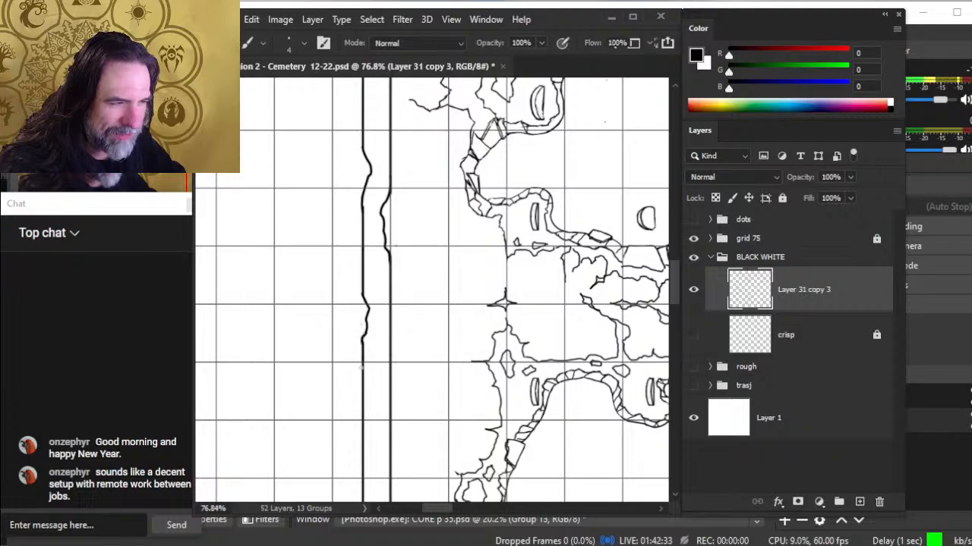
key("e")
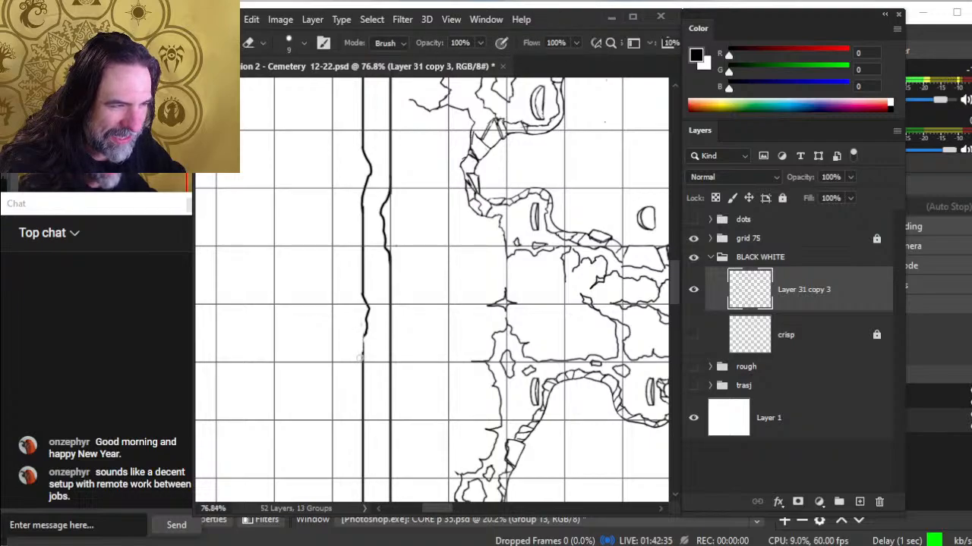
key("b")
key("e")
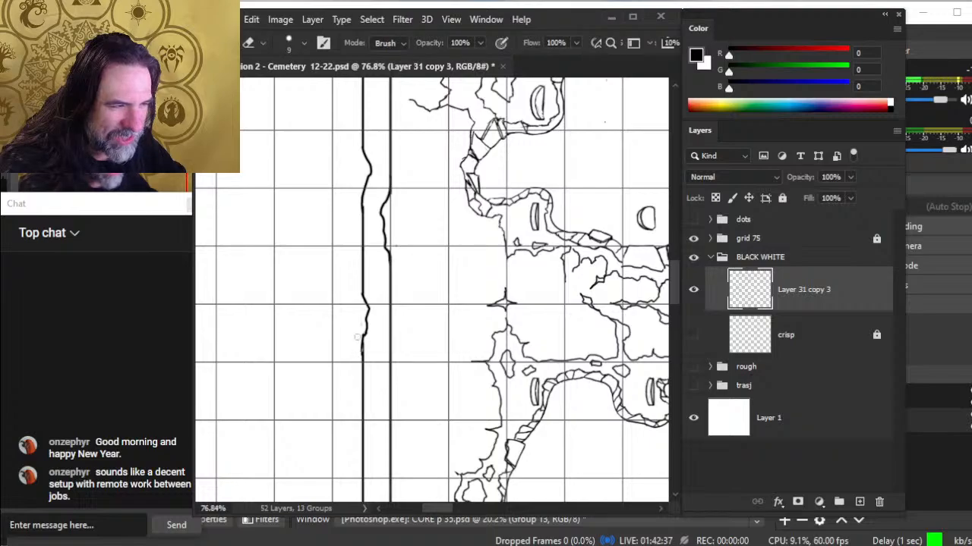
key("b")
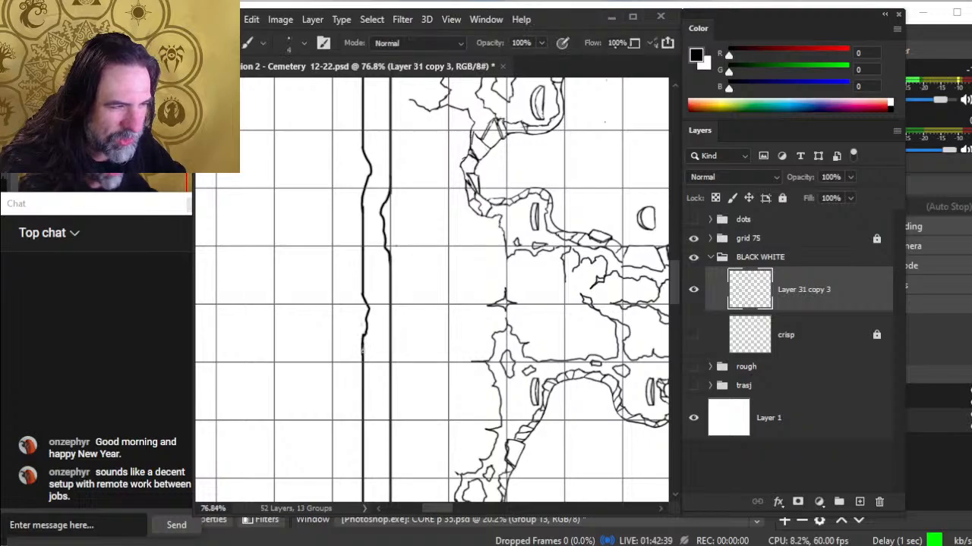
key("e")
left_click_drag(360, 347, 362, 372)
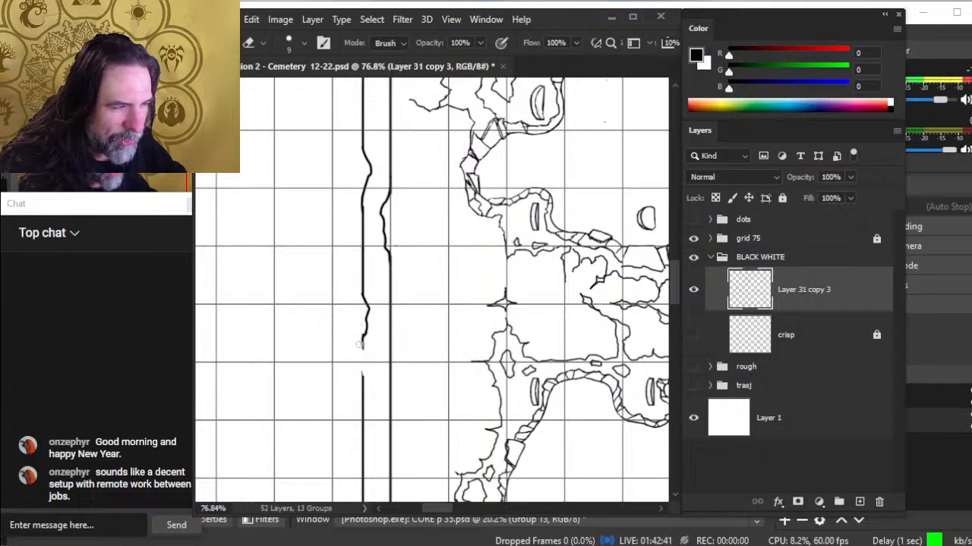
key("b")
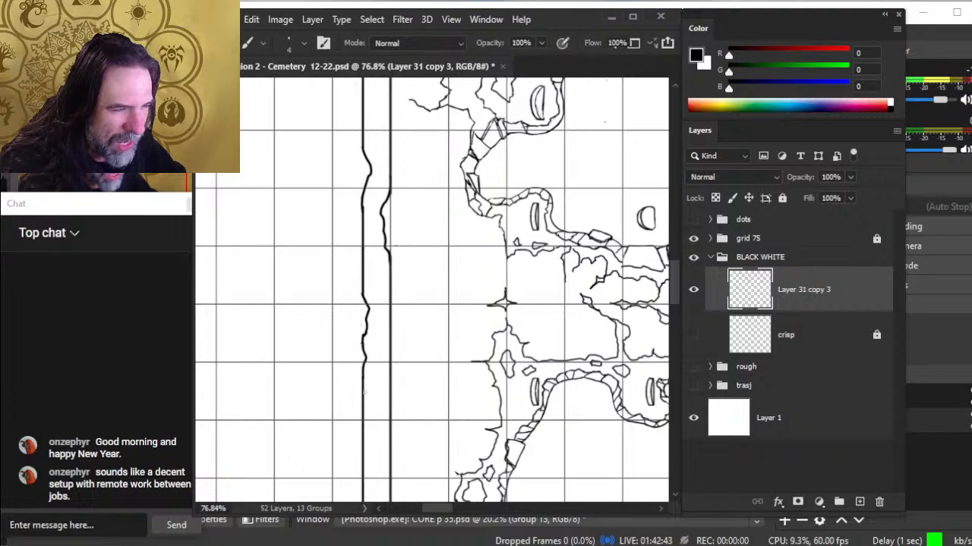
Examine the whole cemetery map and return to the worn segment of the left wall
left_click_drag(413, 378, 369, 362)
left_click_drag(494, 373, 259, 318)
left_click_drag(508, 334, 254, 323)
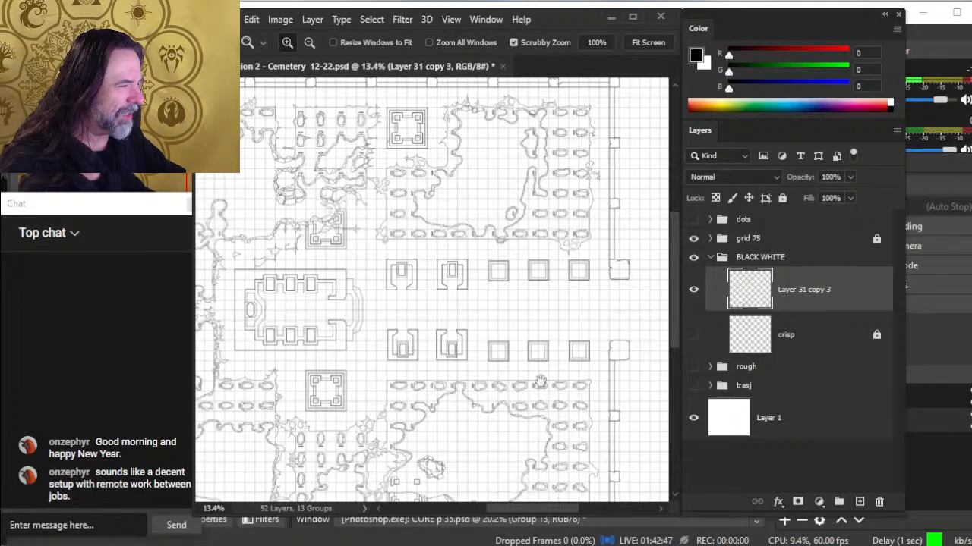
left_click_drag(514, 346, 398, 398)
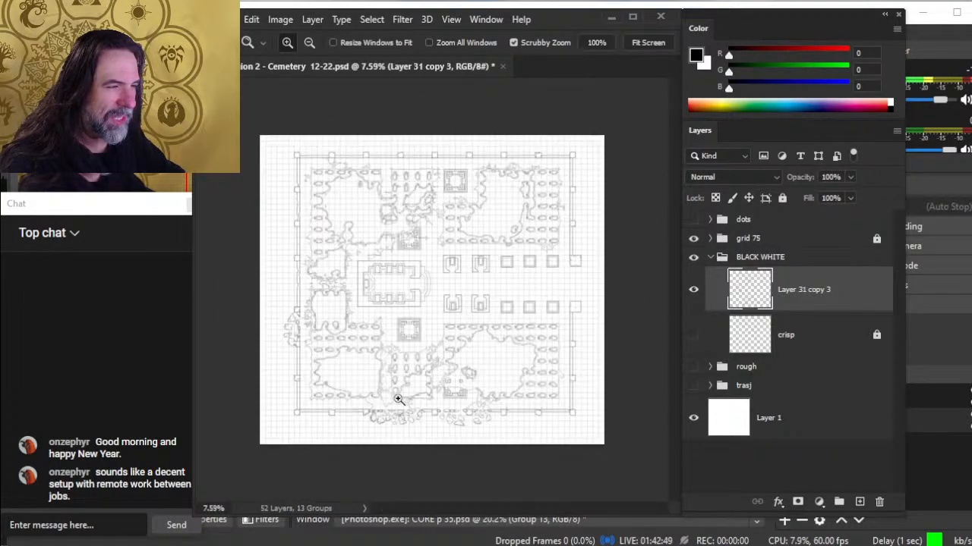
left_click_drag(334, 331, 411, 329)
left_click_drag(359, 285, 428, 329)
left_click_drag(415, 243, 427, 299)
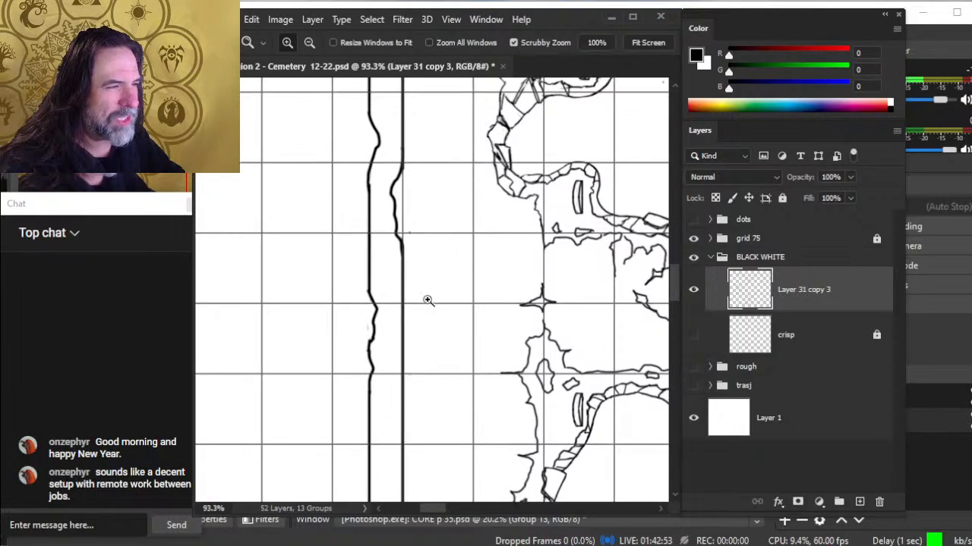
Erase and redraw the upper edge of the lower outer notch so that it cuts more sharply into the wall
key("e")
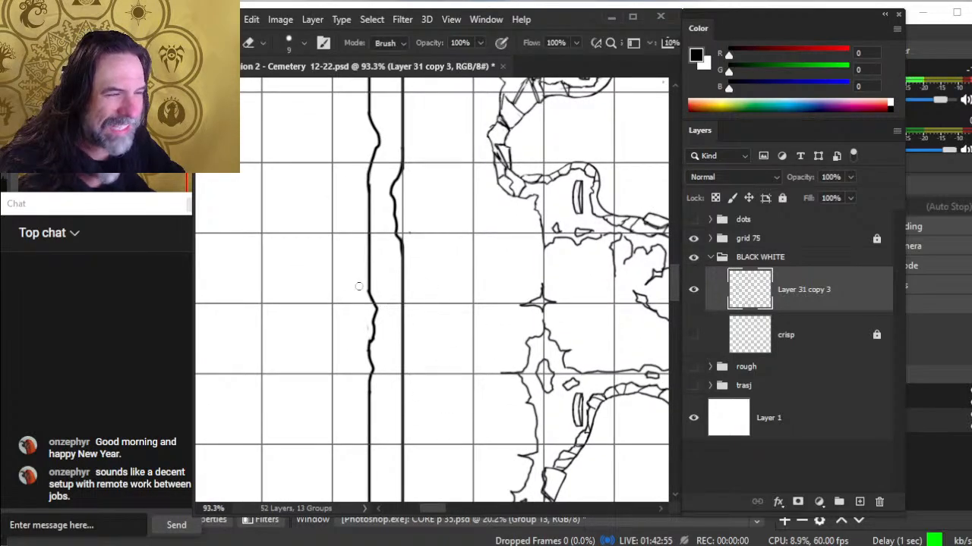
key("b")
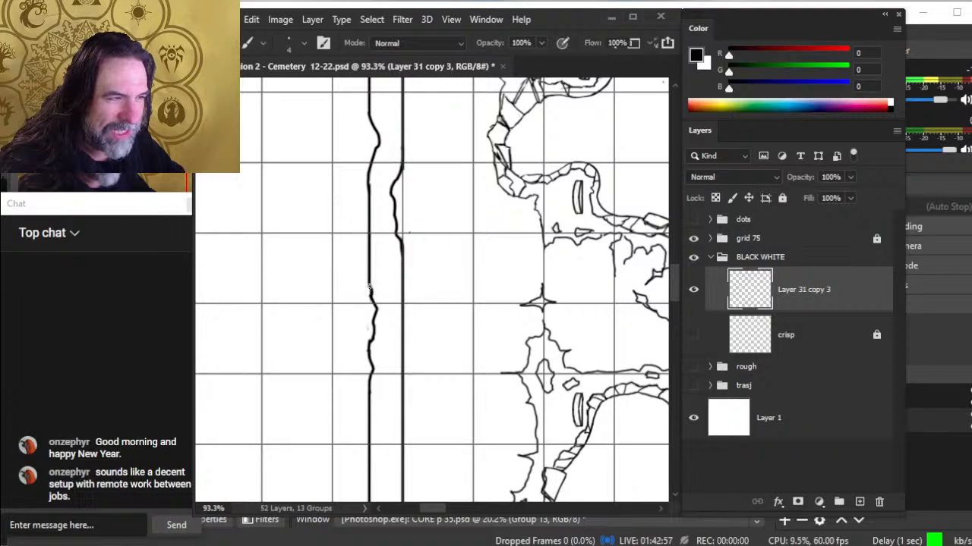
key("e")
key("b")
left_click_drag(370, 293, 375, 325)
key("e")
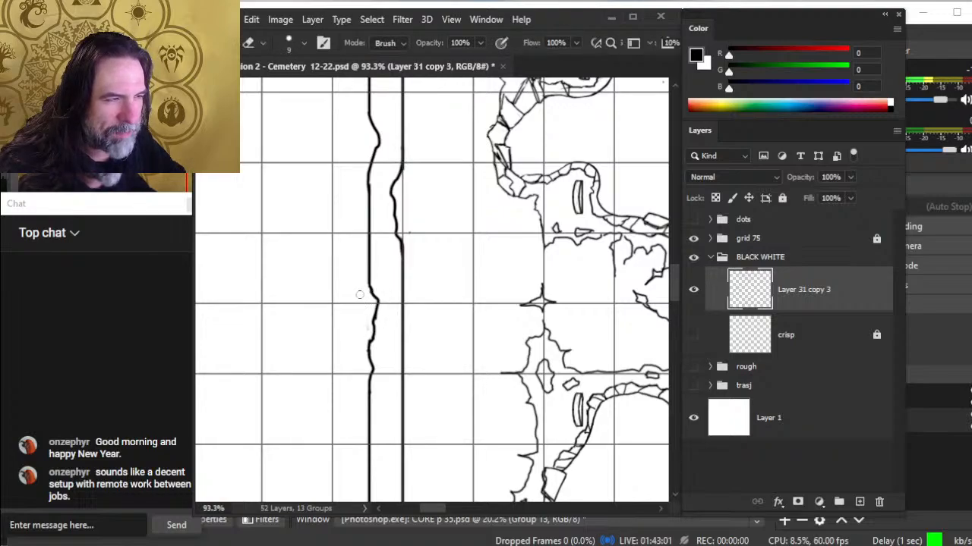
key("b")
key("e")
mouse_move(367, 287)
left_mouse_down()
mouse_move(378, 302)
mouse_move(369, 329)
mouse_move(375, 324)
left_mouse_up()
key("b")
key("e")
key("z")
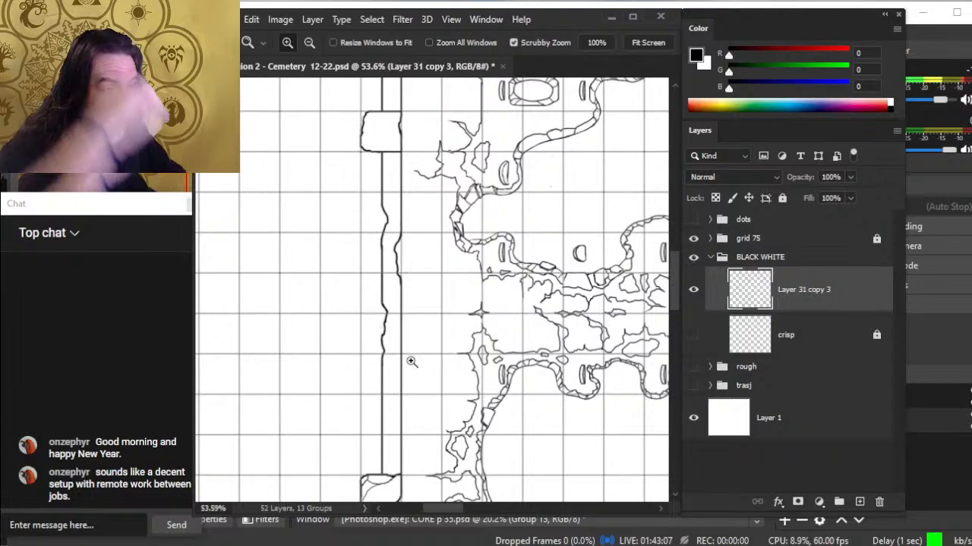
left_click_drag(393, 244, 445, 257)
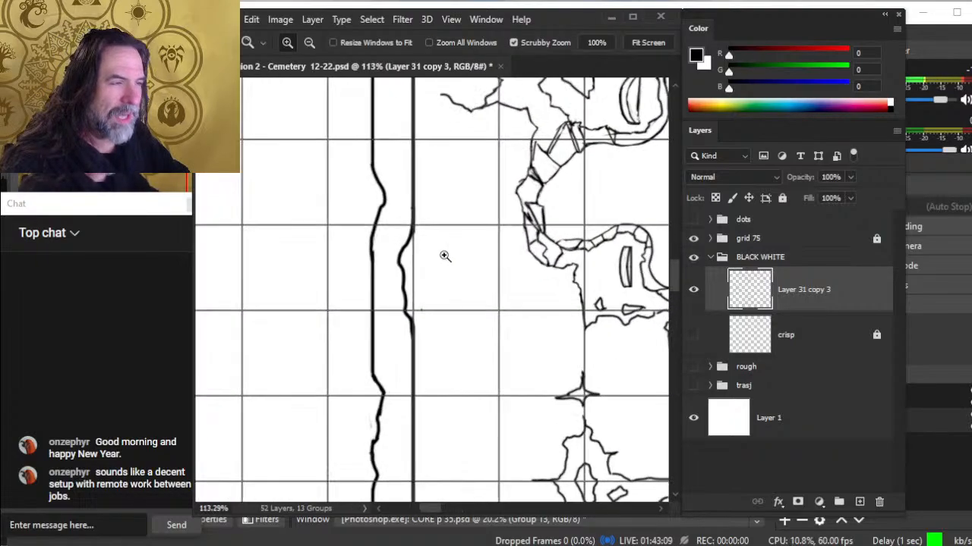
key("b")
left_click_drag(373, 250, 407, 270)
key("e")
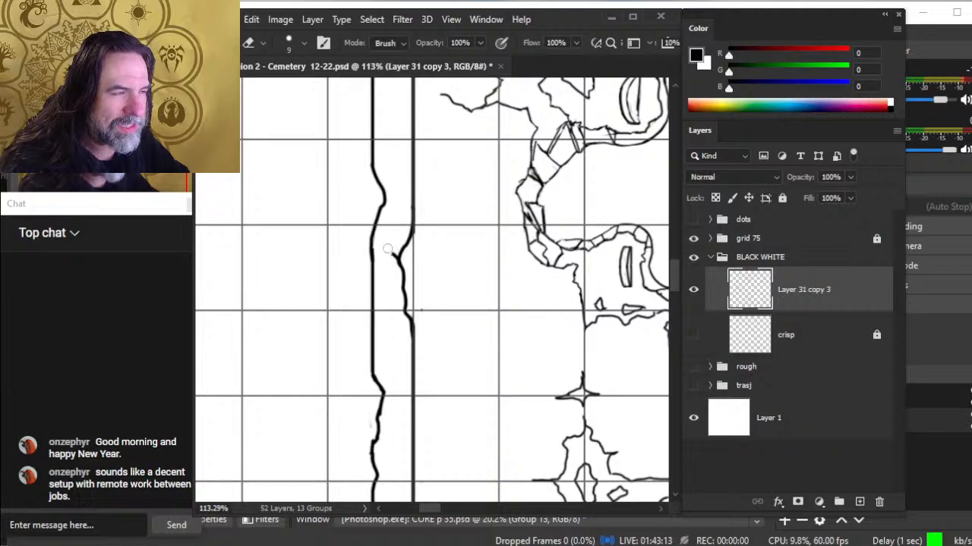
left_click_drag(388, 249, 392, 271)
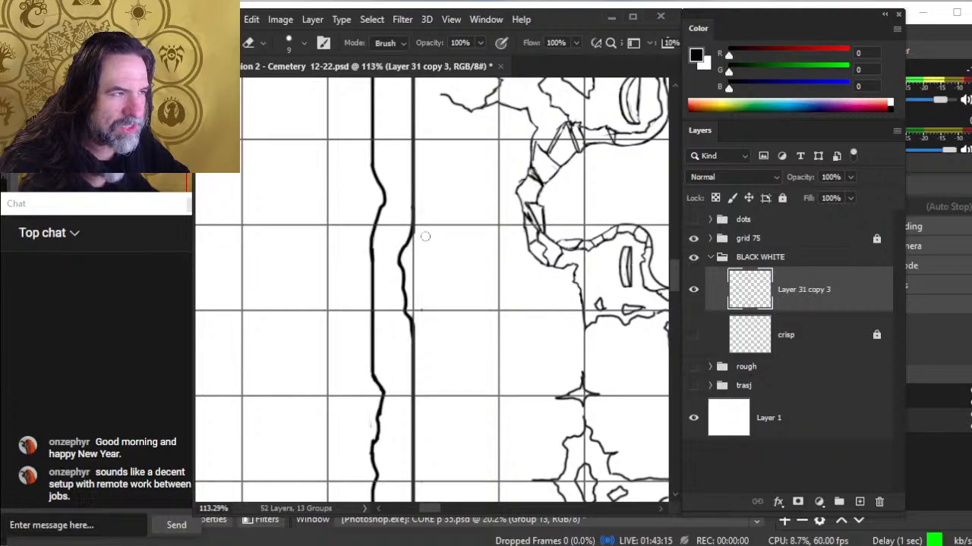
Erase the middle of the inner line's dent and redraw it deeper with an angular chip
mouse_move(405, 271)
left_mouse_down()
mouse_move(405, 307)
mouse_move(399, 260)
left_mouse_up()
key("b")
left_click_drag(405, 305, 407, 314)
key("e")
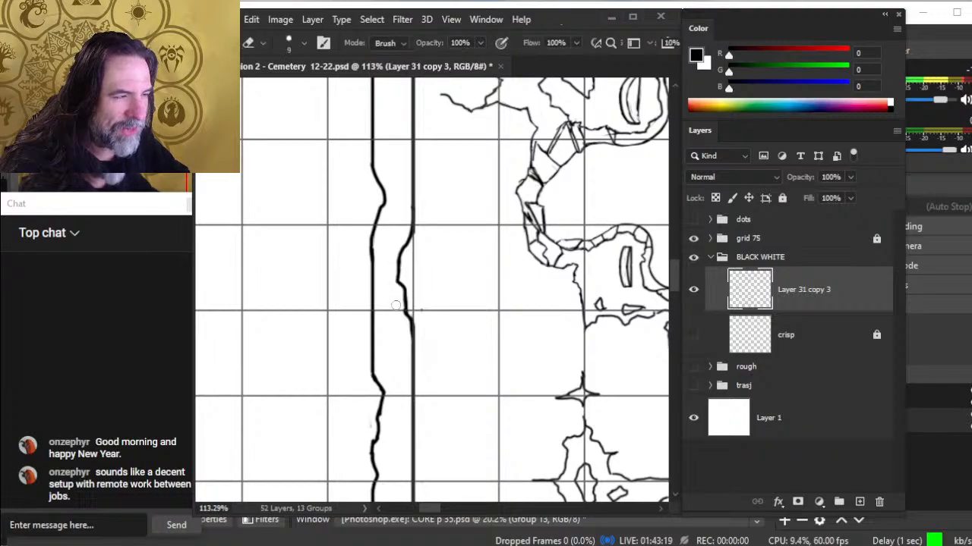
Erase the straight outer line opposite the inner dent and redraw it with small jagged chips below the upper notch
left_click_drag(376, 245, 377, 285)
key("b")
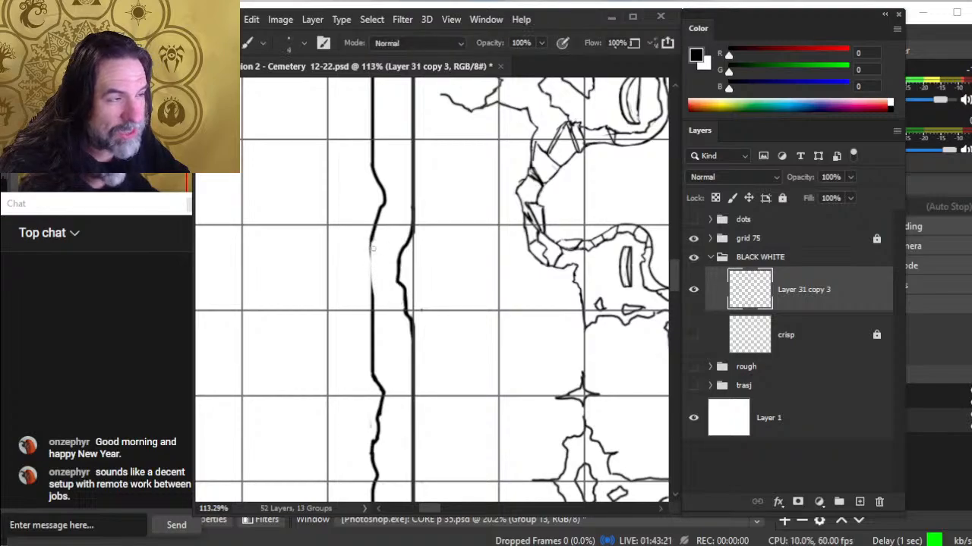
left_click_drag(372, 245, 372, 302)
key("e")
left_click_drag(369, 257, 371, 297)
key("b")
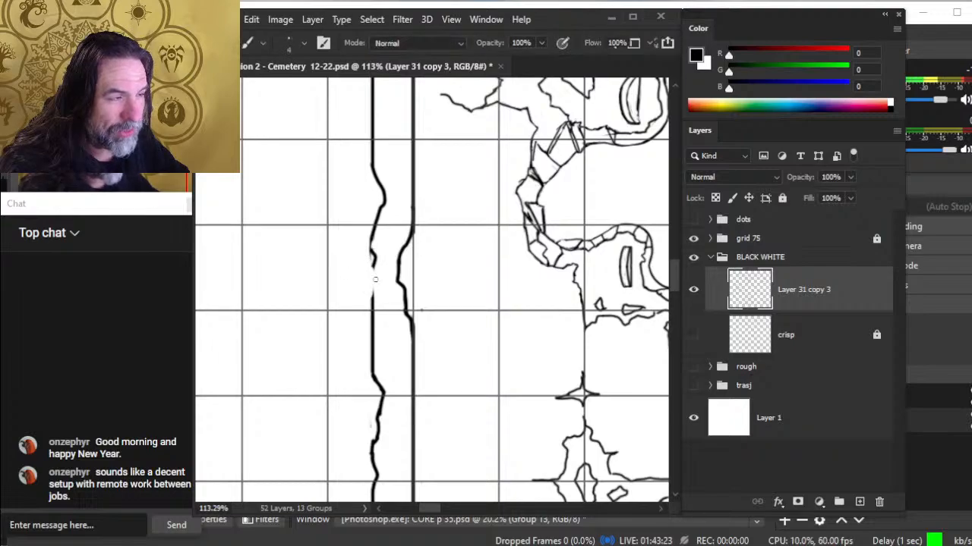
mouse_move(373, 263)
left_mouse_down()
mouse_move(377, 307)
mouse_move(383, 286)
mouse_move(372, 324)
mouse_move(341, 327)
left_mouse_up()
key("e")
key("b")
key("e")
Erase the inner wall line above the third pillar, near the outer nick, and redraw it with a small inward notch
key("z")
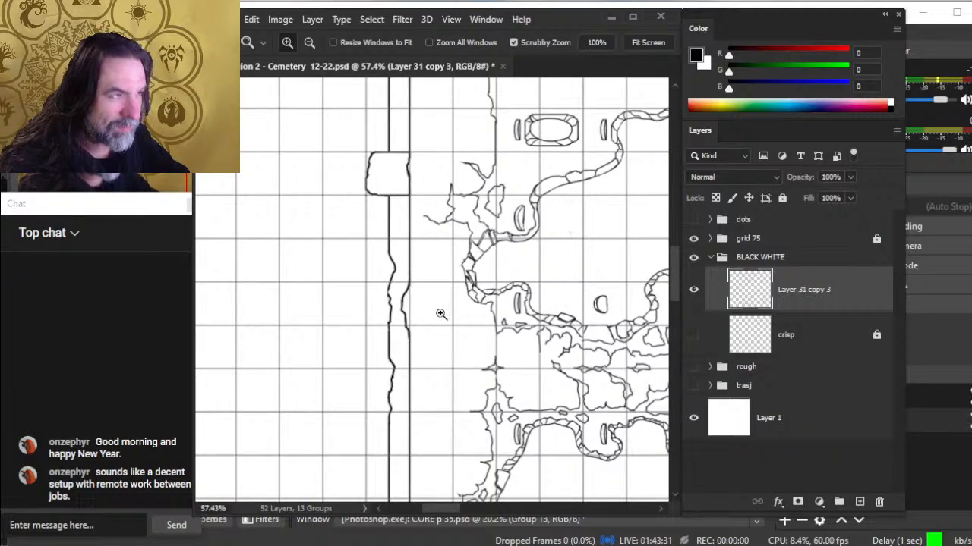
left_click_drag(453, 301, 407, 312)
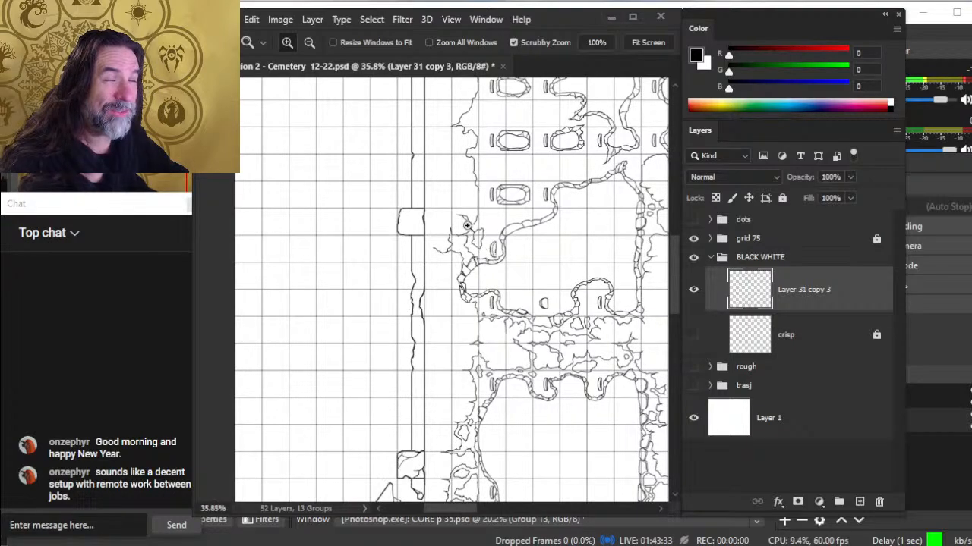
left_click_drag(448, 171, 434, 273)
scroll(410, 265, "up", 3)
key("e")
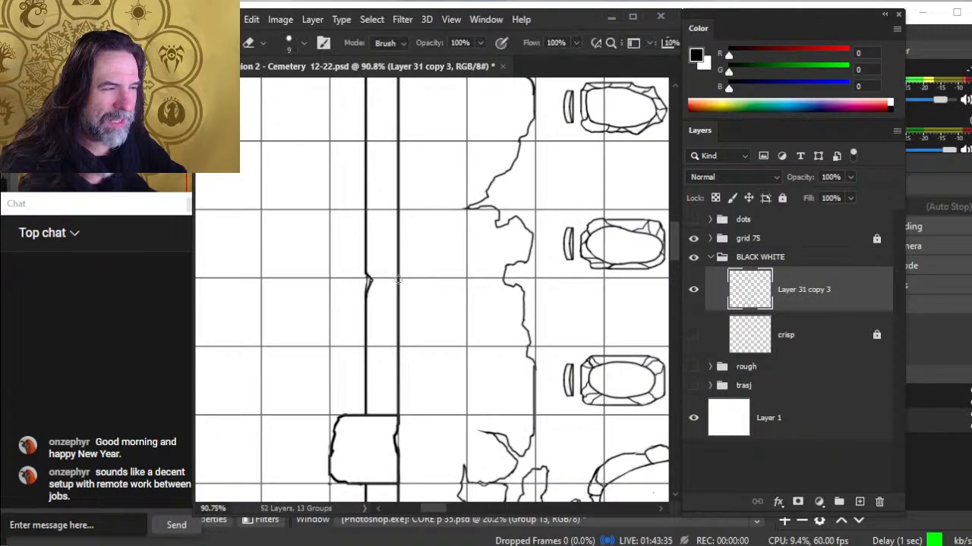
key("b")
left_click_drag(395, 243, 399, 278)
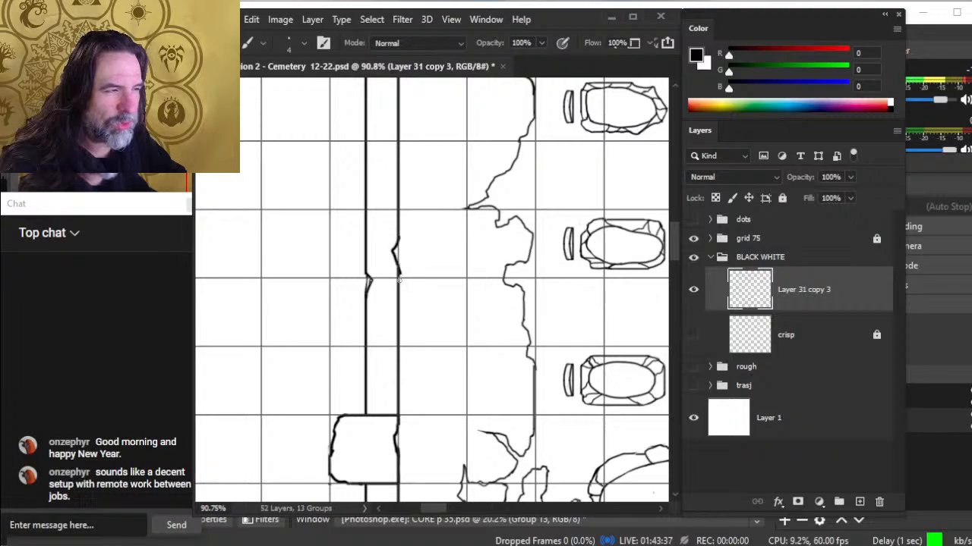
key("e")
key("b")
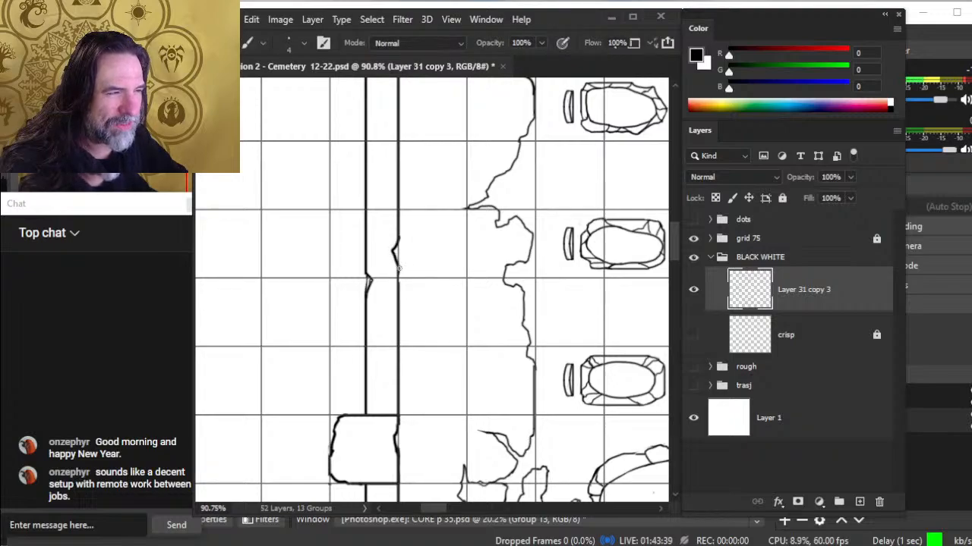
Erase part of the straight outer wall line above the cracked pillar beside the rubble breach and redraw it with a small inward notch
key("e")
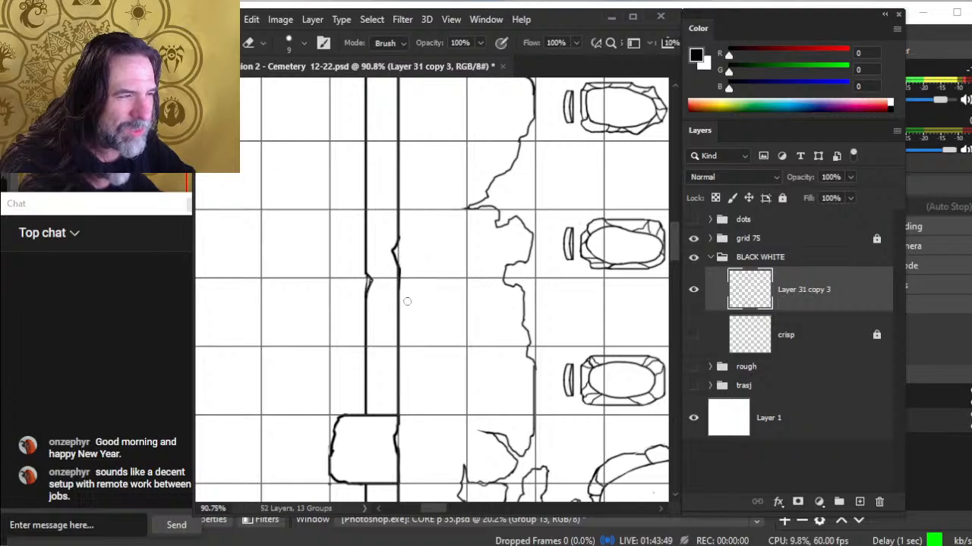
key("z")
left_click_drag(406, 301, 386, 295)
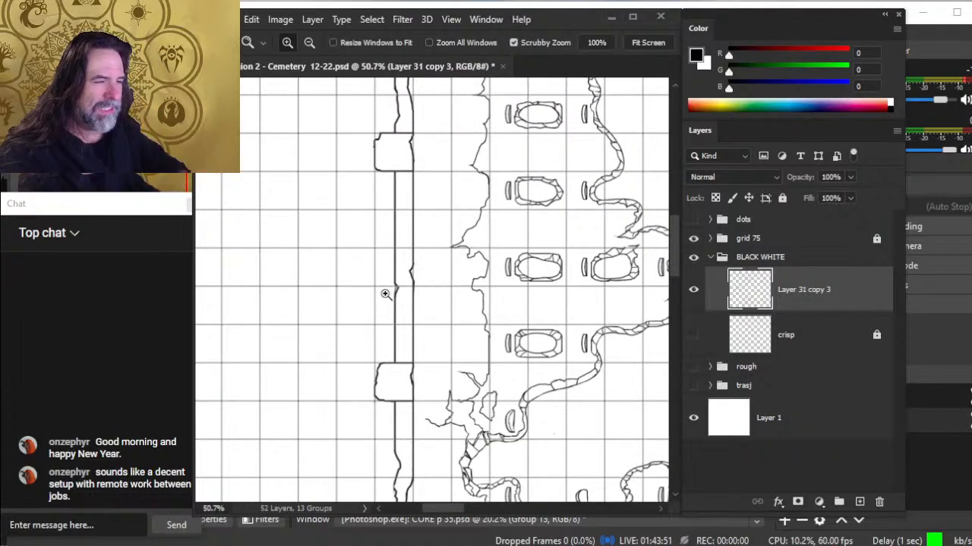
left_click_drag(472, 291, 444, 353)
left_click_drag(489, 310, 450, 320)
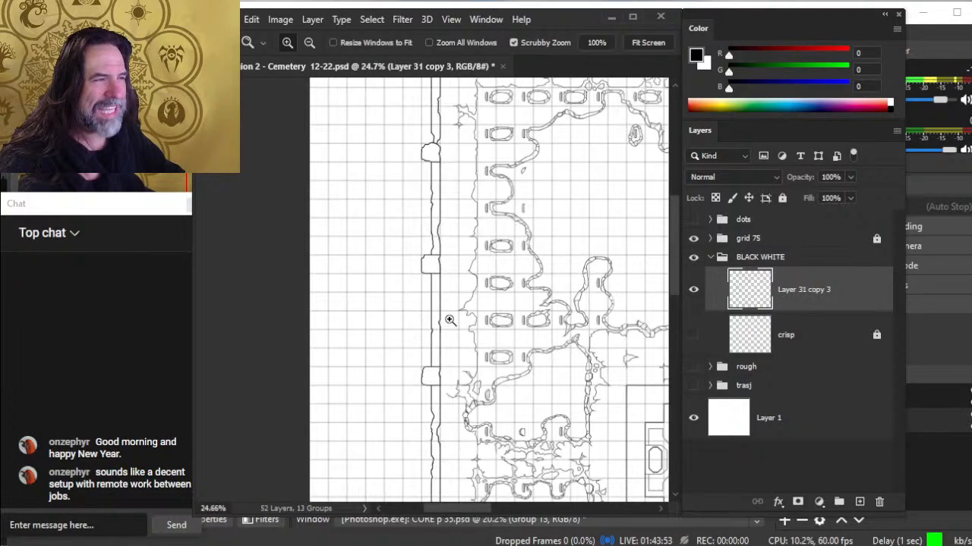
left_click_drag(521, 258, 378, 353)
scroll(372, 372, "down", 5)
scroll(372, 372, "left", 2)
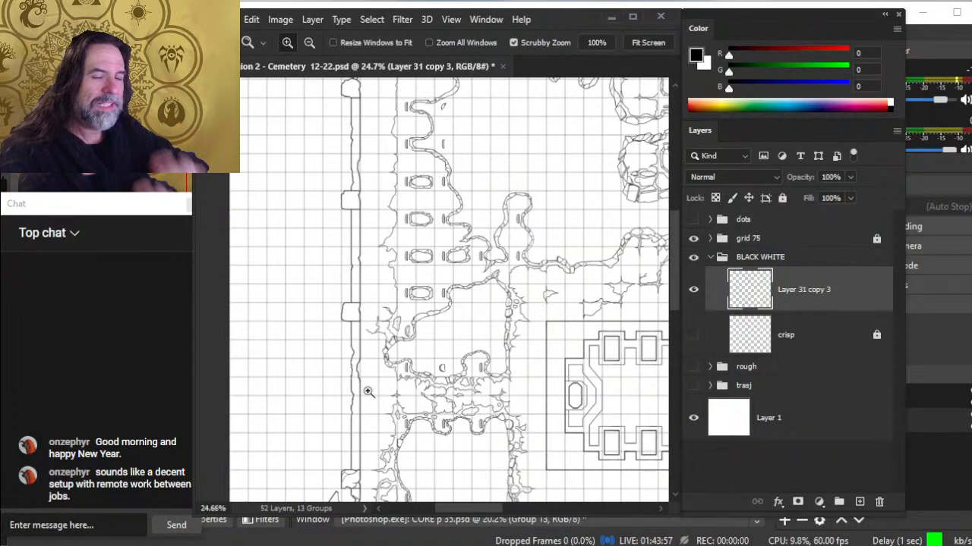
left_click_drag(433, 369, 471, 273)
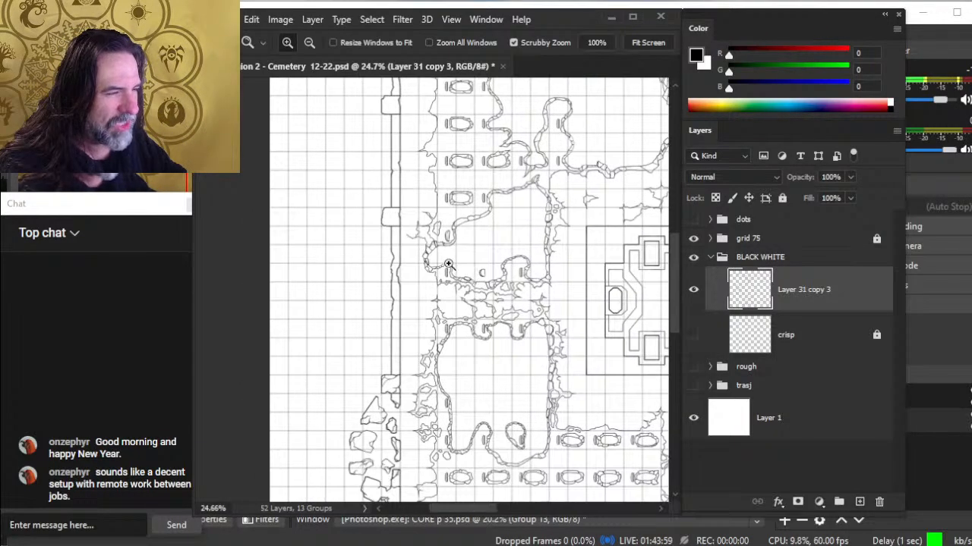
left_click_drag(394, 338, 487, 348)
key("e")
left_click_drag(385, 360, 385, 393)
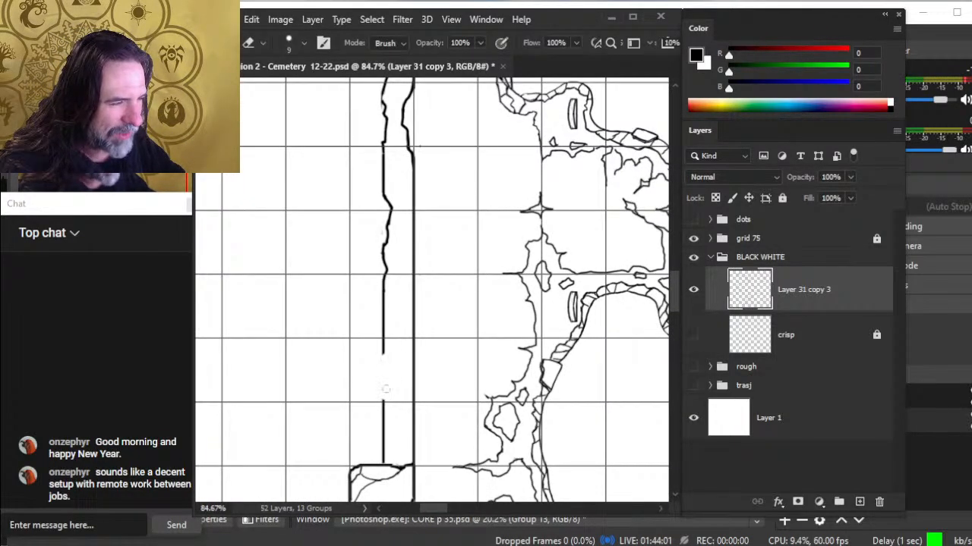
key("b")
left_click_drag(384, 351, 385, 381)
key("e")
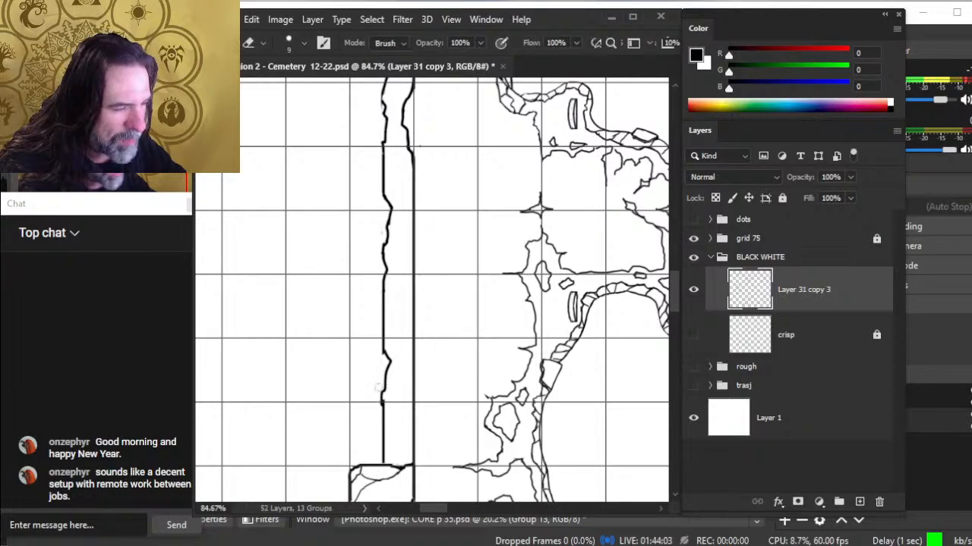
Clean up and redraw the lower end of that outer notch so that it tapers smoothly into the straight wall line
key("b")
key("e")
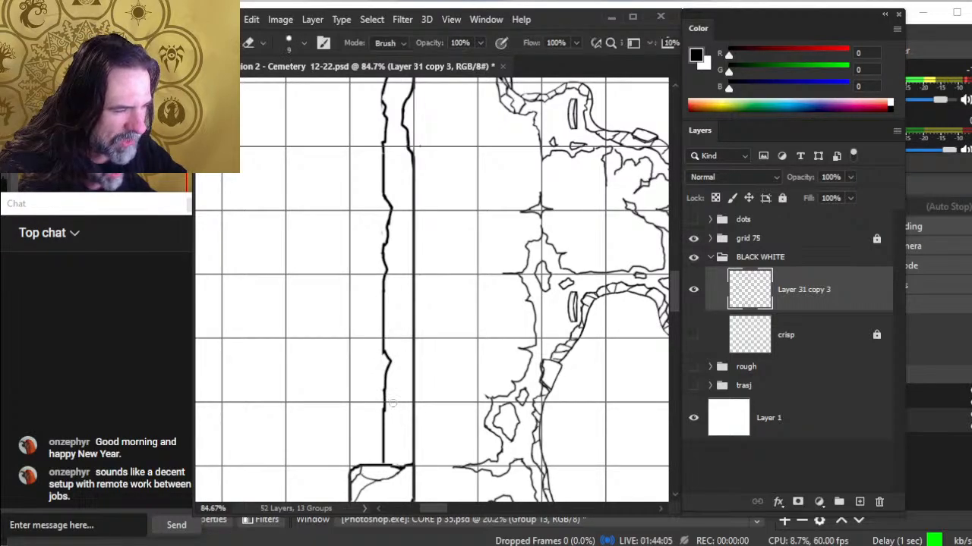
key("b")
key("e")
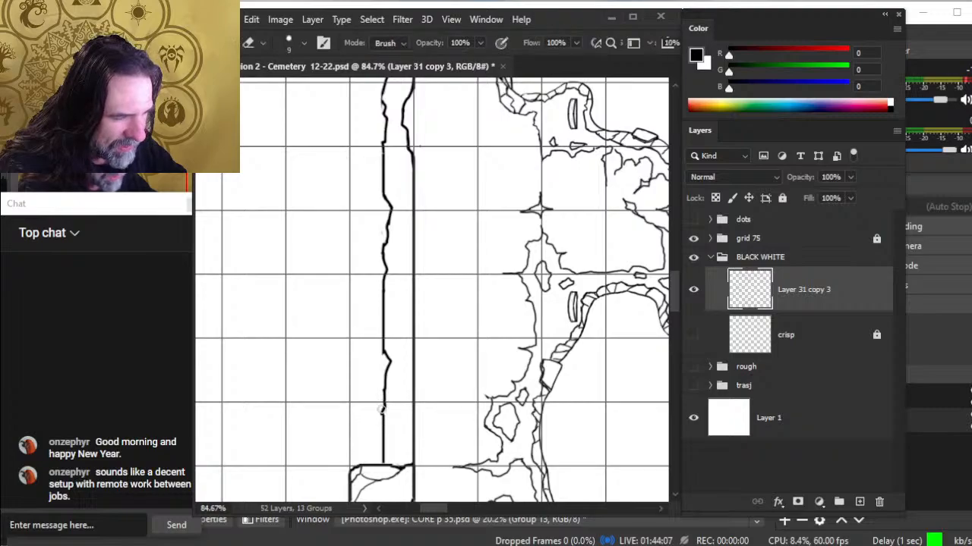
left_click_drag(379, 402, 381, 360)
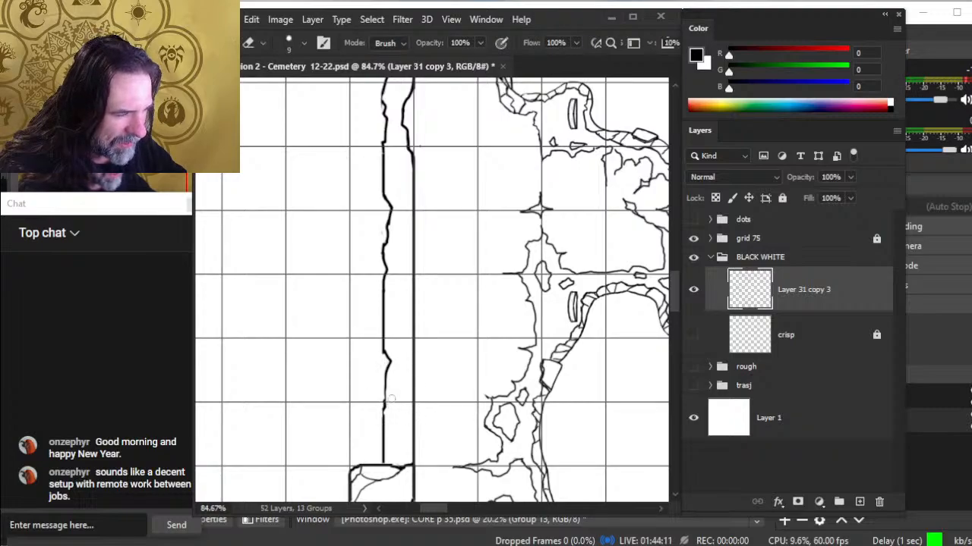
key("b")
key("e")
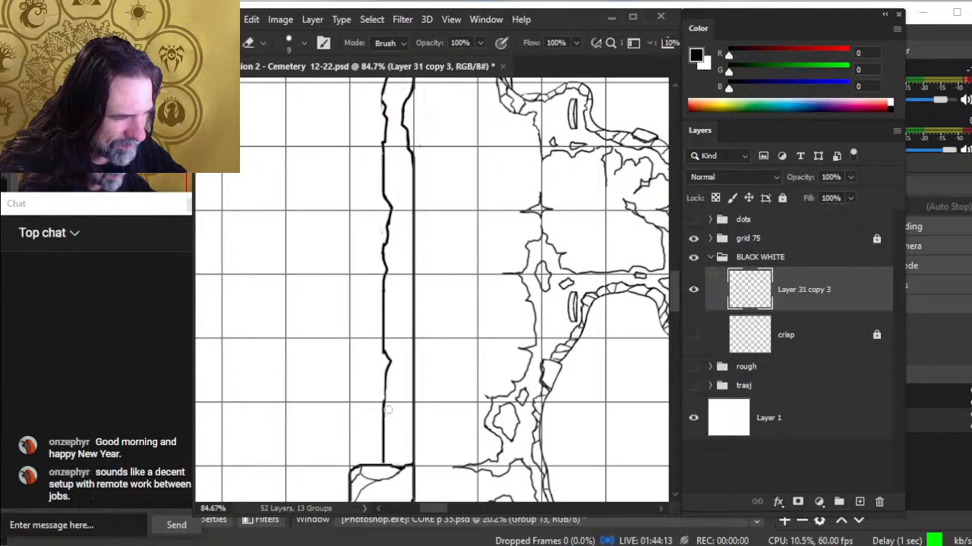
Redraw the inner wall line directly above the cracked pillar with a small inward notch and trim the leftover straight line
scroll(405, 418, "down", 3)
key("b")
left_click_drag(419, 316, 416, 353)
key("e")
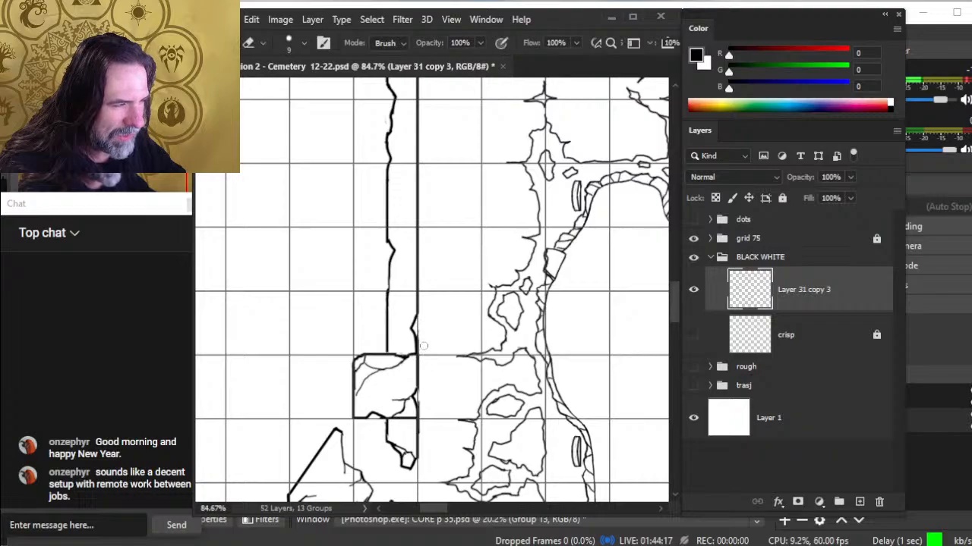
key("b")
key("e")
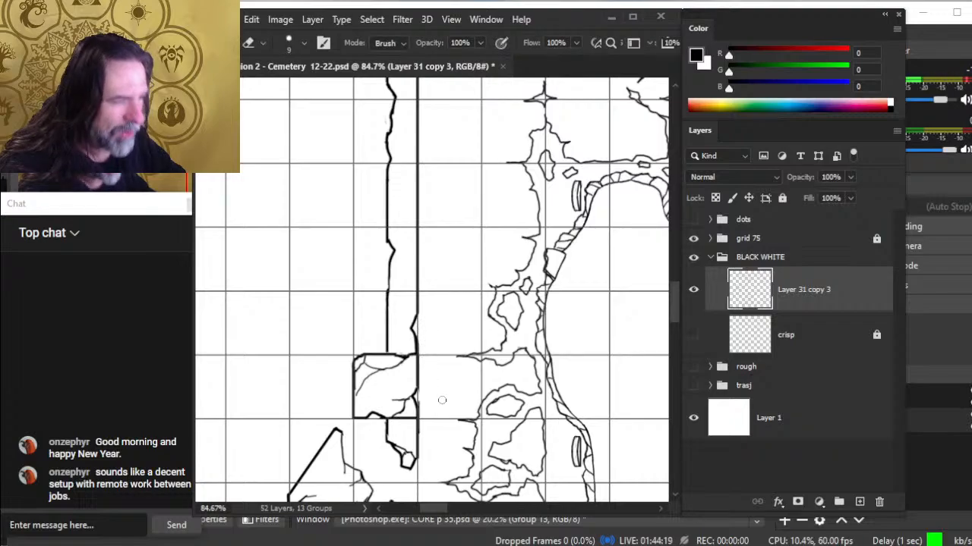
Erase part of the outer wall line just below the rubble breach and redraw it with a shallow angular notch
key("z")
left_click_drag(451, 386, 392, 373)
left_click_drag(490, 406, 464, 300)
scroll(463, 298, "down", 2)
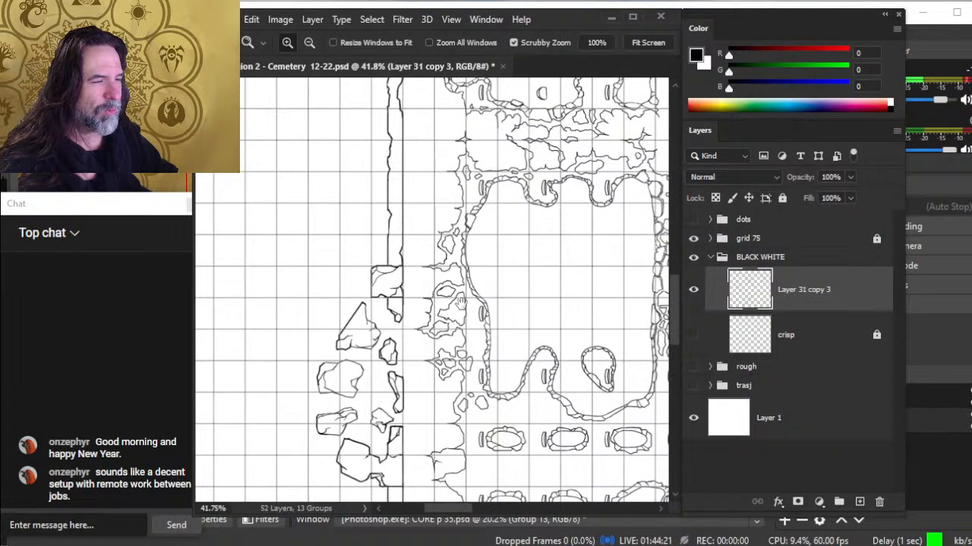
mouse_move(405, 531)
left_mouse_down()
mouse_move(444, 290)
mouse_move(447, 299)
left_mouse_up()
left_click_drag(410, 343, 470, 361)
key("e")
mouse_move(400, 316)
left_mouse_down()
mouse_move(392, 313)
mouse_move(398, 343)
left_mouse_up()
key("b")
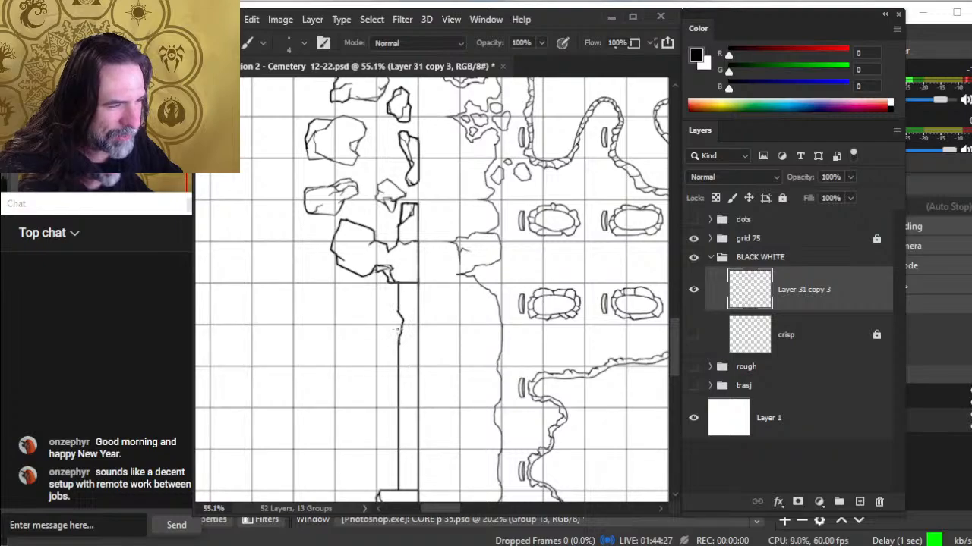
Erase the inner wall line slightly below the new outer notch and redraw it with a longer inward dent
key("e")
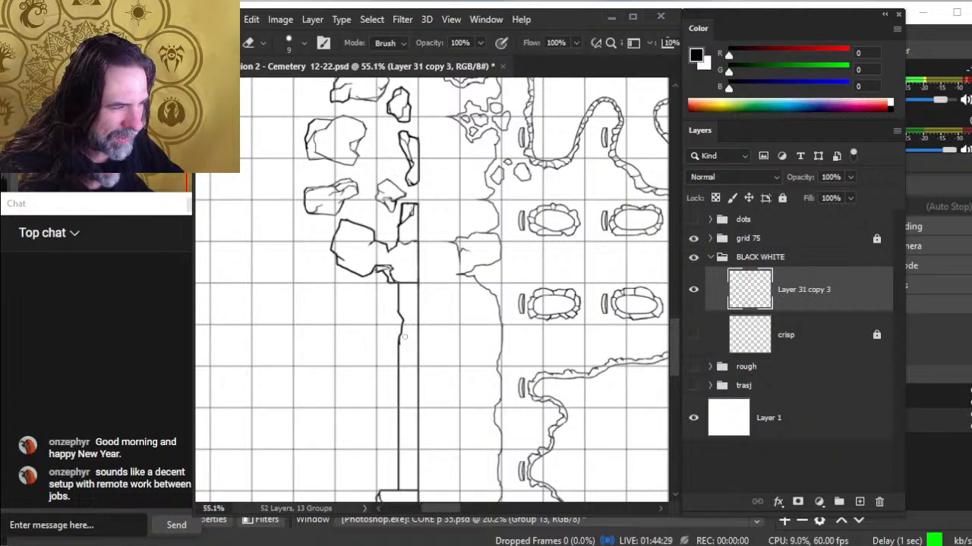
key("b")
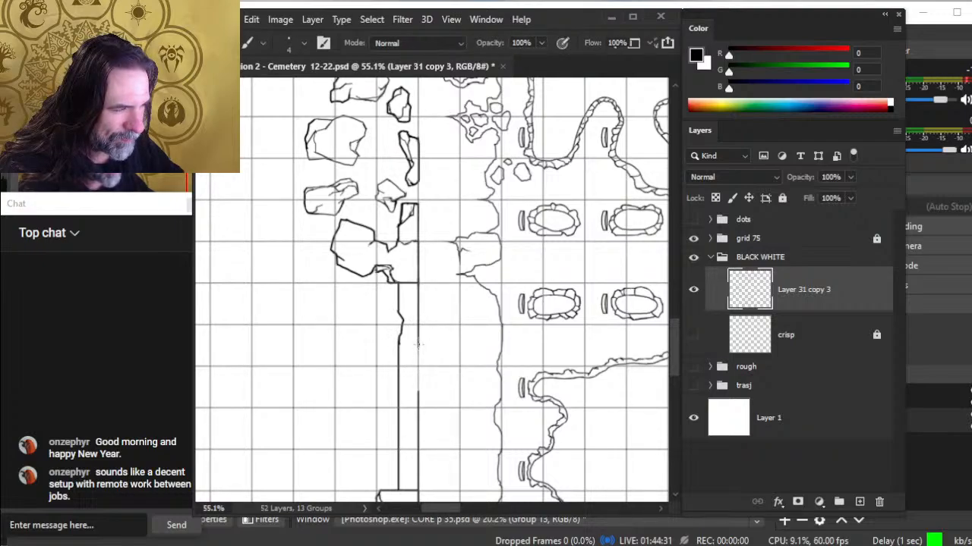
left_click_drag(418, 346, 415, 390)
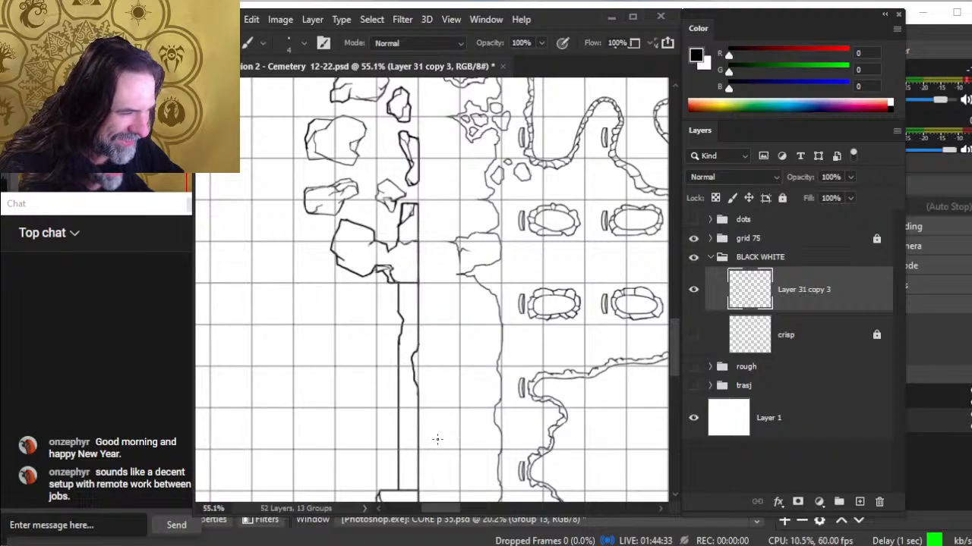
Erase the outer wall line above the first cracked pillar below the breach and redraw it with a small chipped notch
key("z")
left_click_drag(460, 420, 428, 401)
mouse_move(577, 369)
left_mouse_down()
mouse_move(525, 271)
mouse_move(497, 293)
mouse_move(504, 296)
left_mouse_up()
left_click_drag(423, 353, 456, 364)
left_click_drag(372, 416, 457, 387)
key("e")
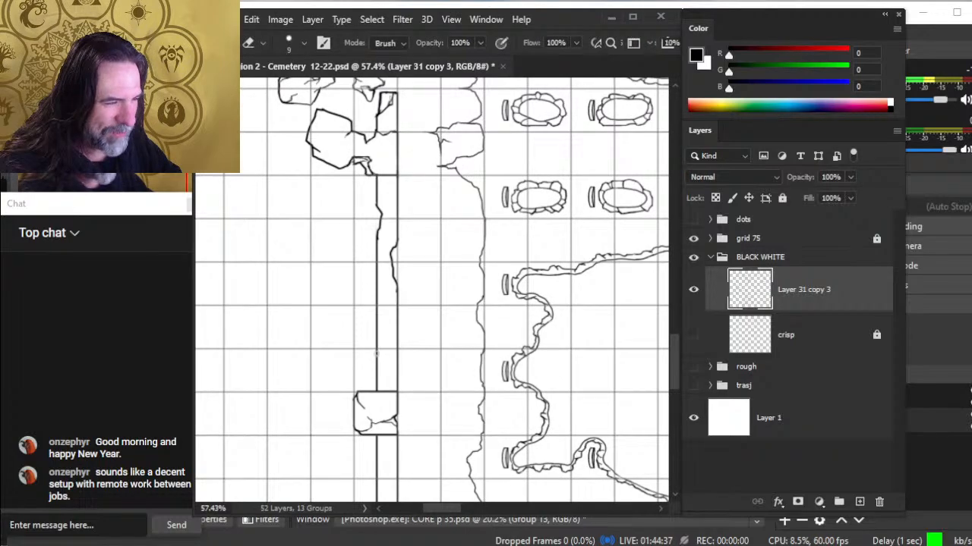
mouse_move(377, 353)
left_mouse_down()
mouse_move(377, 403)
mouse_move(377, 372)
left_mouse_up()
key("b")
key("e")
key("b")
key("e")
key("b")
key("e")
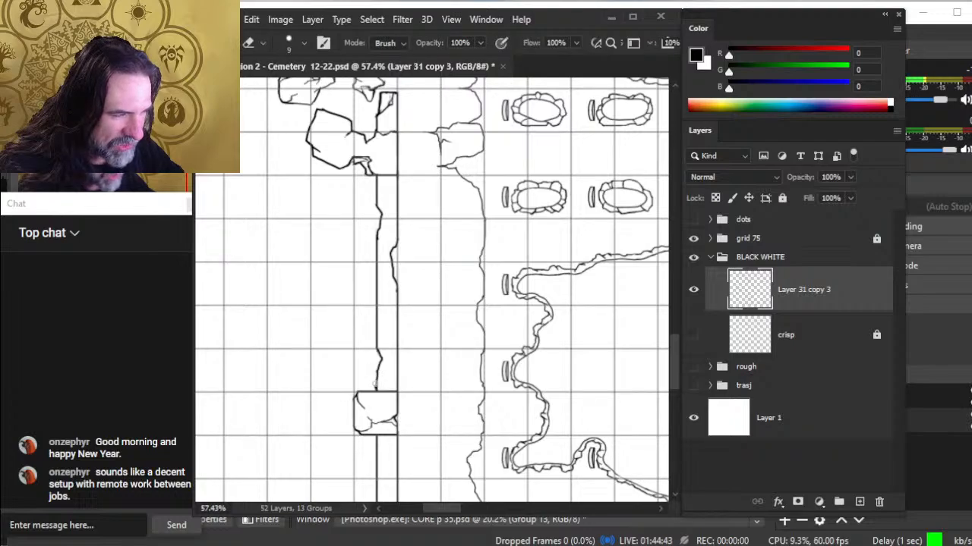
Review the boundary walls and pillars across the whole cemetery map
key("z")
left_click_drag(455, 349, 334, 354)
left_click_drag(645, 284, 517, 327)
left_click_drag(467, 293, 274, 376)
scroll(392, 332, "down", 1)
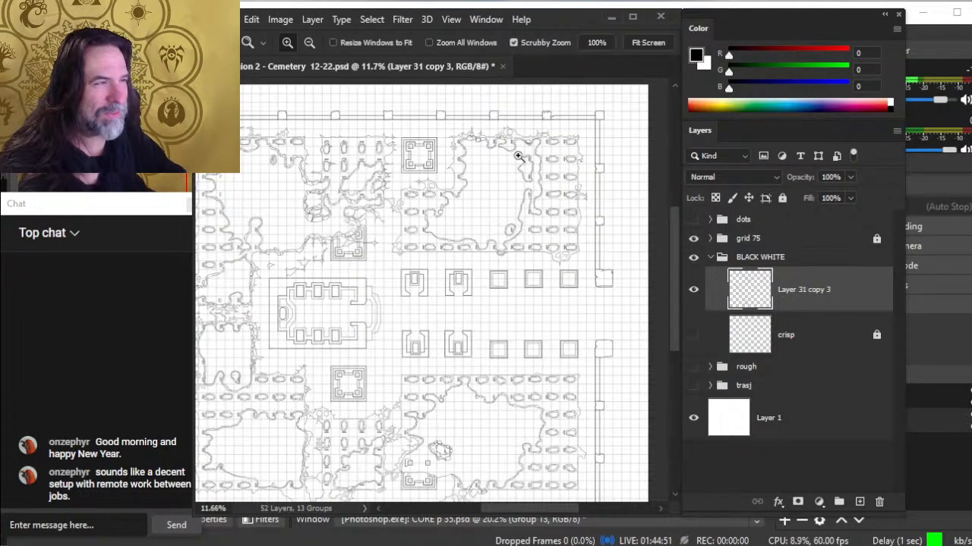
scroll(481, 243, "down", 1)
scroll(338, 332, "up", 2)
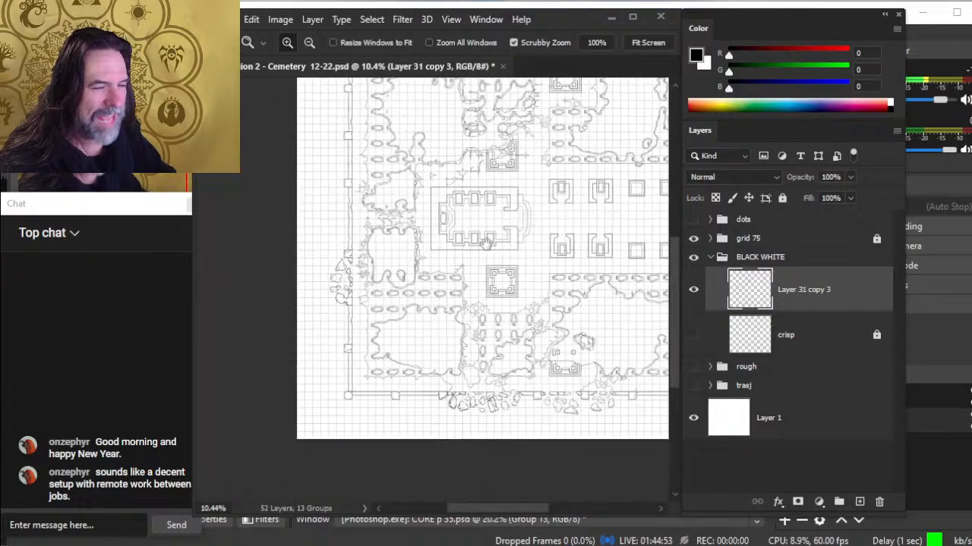
Extend the lower end of the outer notch down to meet the top edge of the cracked pillar
scroll(459, 325, "up", 3)
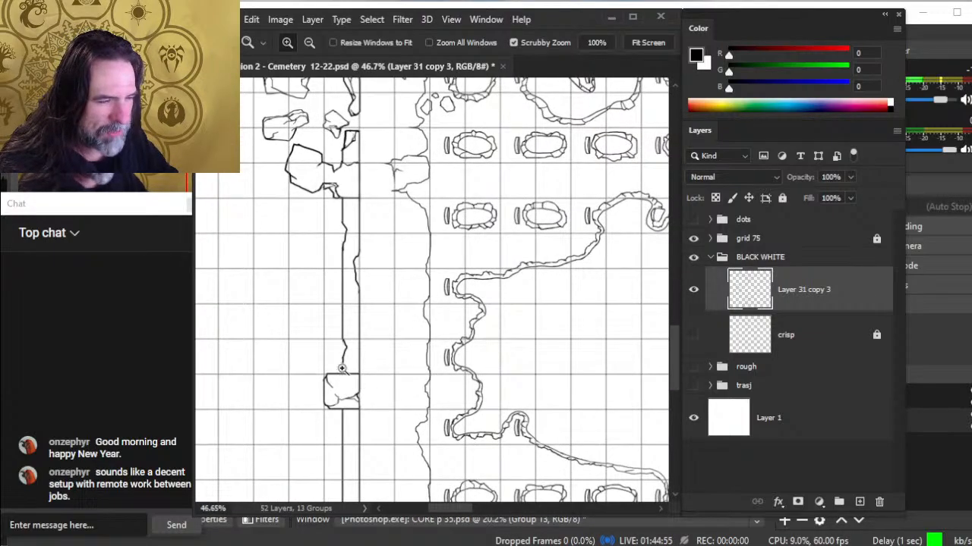
scroll(342, 370, "up", 2)
key("b")
key("b")
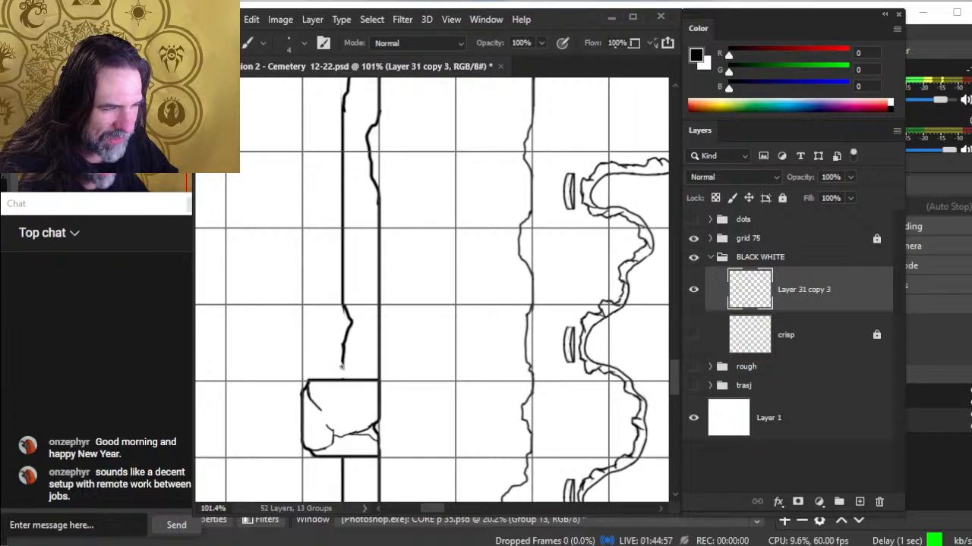
mouse_move(344, 371)
left_mouse_down()
mouse_move(346, 344)
mouse_move(338, 347)
left_mouse_up()
key("e")
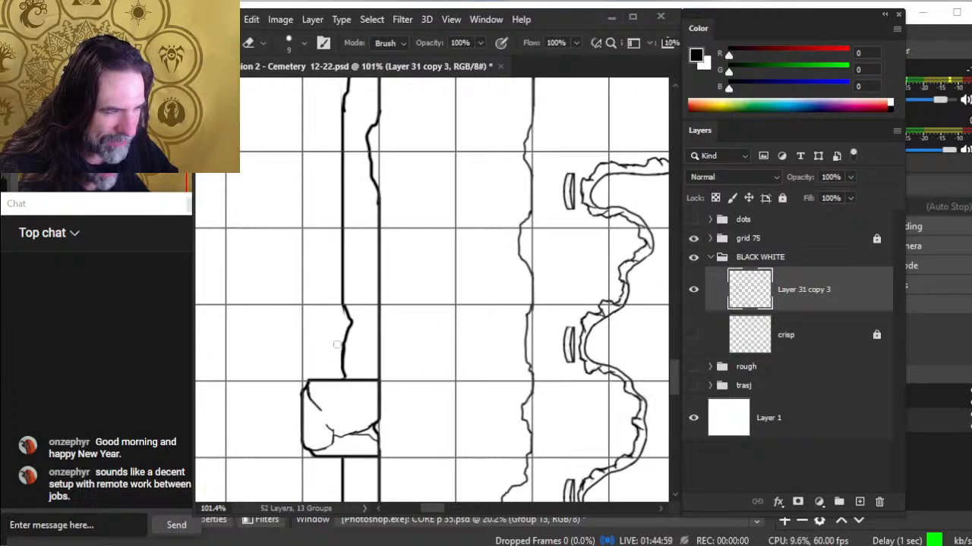
Compare the remaining plain walls across the map with the worn wall section below the rubble breach
key("z")
scroll(354, 363, "down", 5)
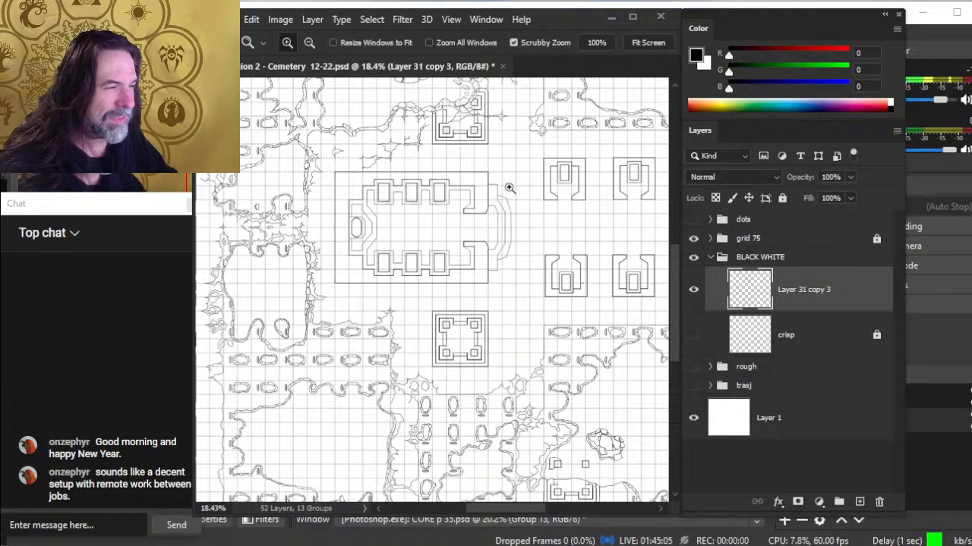
left_click_drag(567, 275, 239, 310)
left_click_drag(509, 236, 542, 93)
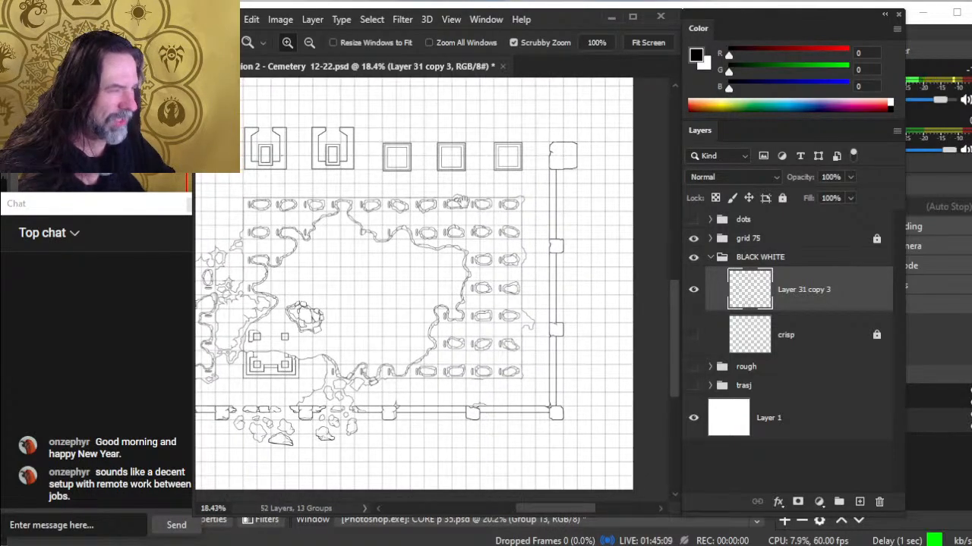
scroll(370, 271, "down", 3)
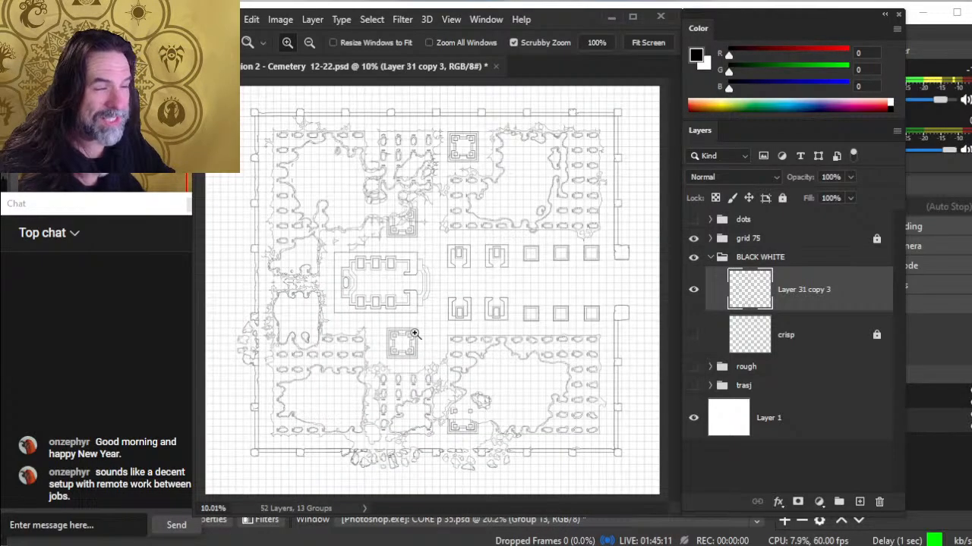
scroll(283, 349, "up", 3)
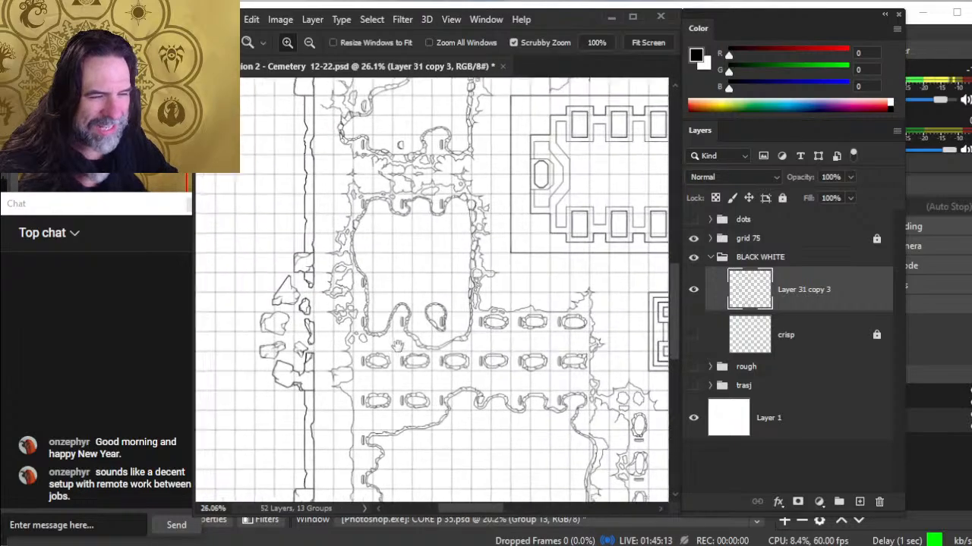
scroll(405, 345, "up", 2)
scroll(412, 403, "down", 3)
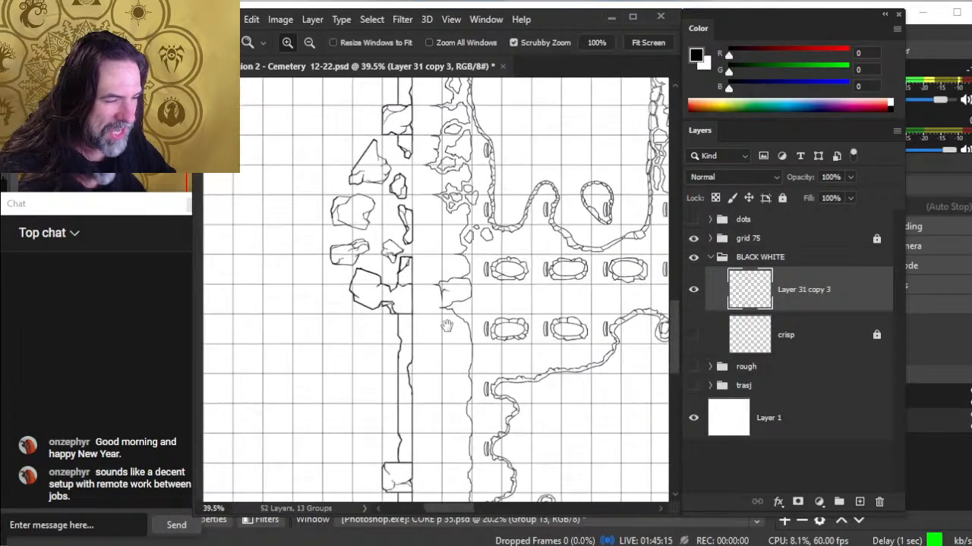
scroll(409, 393, "up", 2)
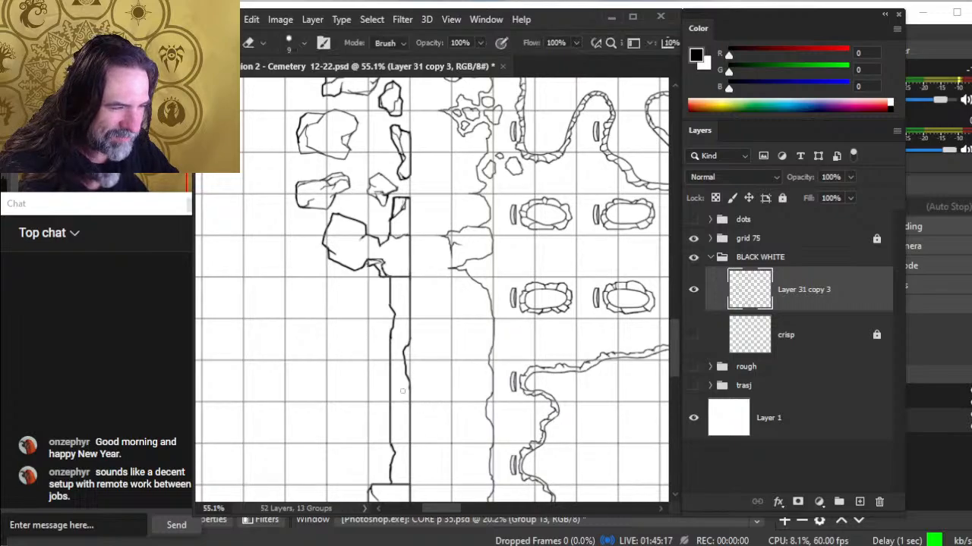
scroll(418, 391, "up", 3)
key("e")
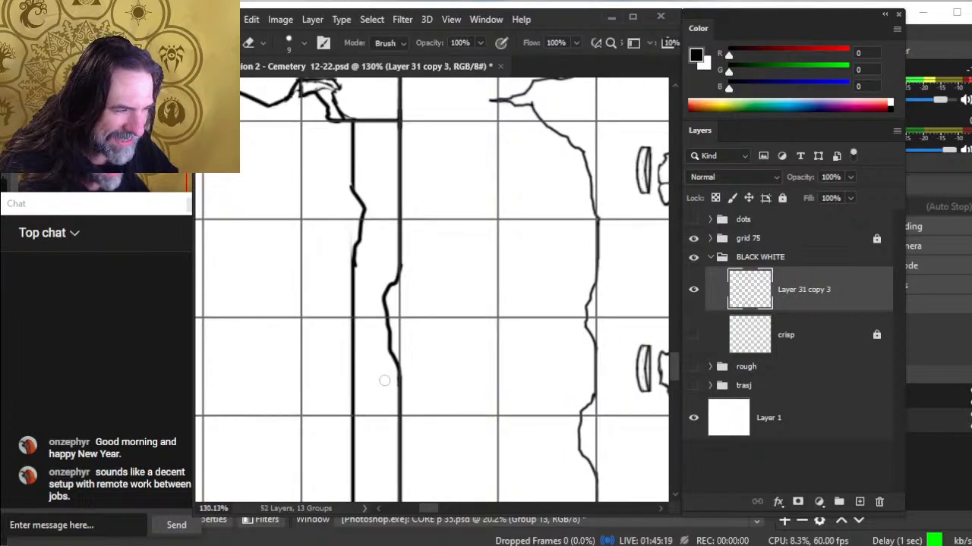
Erase part of the outer wall line just below the cracked pillar and redraw it with a long, uneven inward notch
key("z")
left_click_drag(449, 389, 399, 402)
left_click_drag(479, 423, 437, 271)
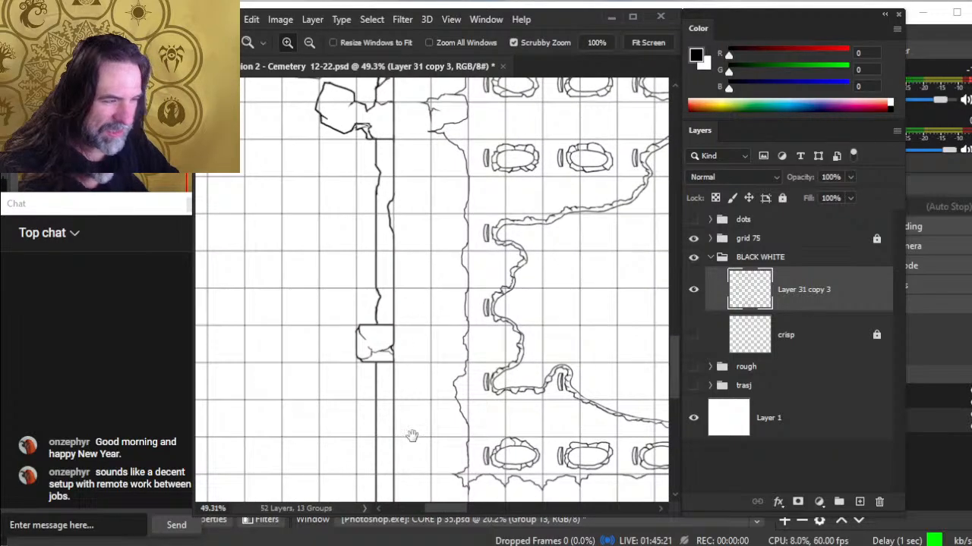
left_click_drag(435, 430, 464, 289)
key("e")
mouse_move(407, 257)
left_mouse_down()
mouse_move(437, 256)
mouse_move(402, 248)
left_mouse_up()
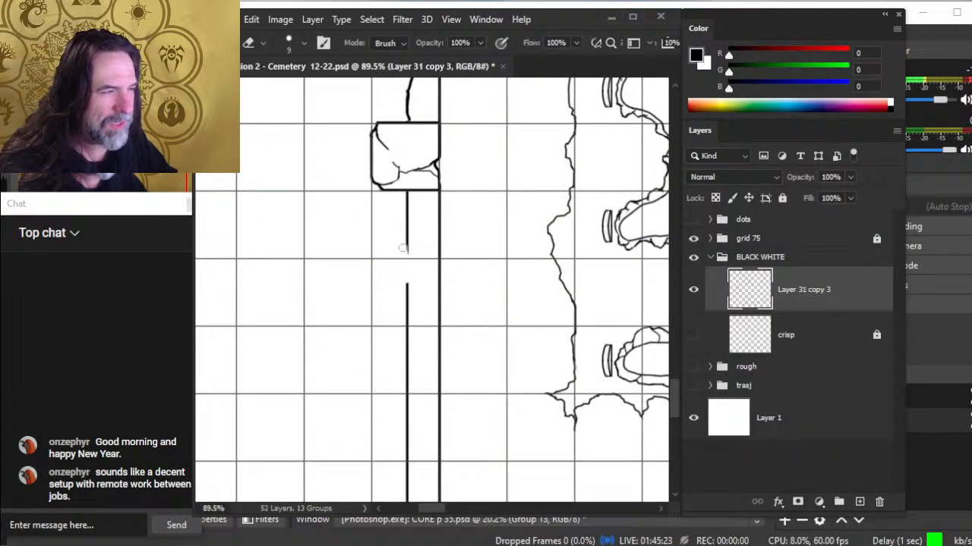
left_click_drag(406, 282, 408, 329)
key("b")
left_click_drag(412, 264, 410, 313)
key("e")
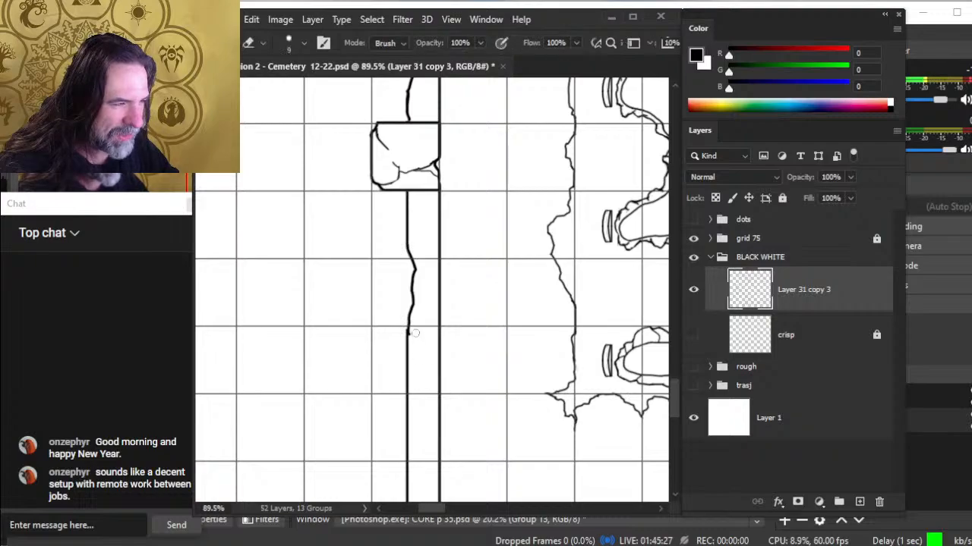
Join the lower end of the long notch below the cracked pillar to the straight outer wall line and clean the joint
key("b")
left_click_drag(408, 328, 407, 338)
key("e")
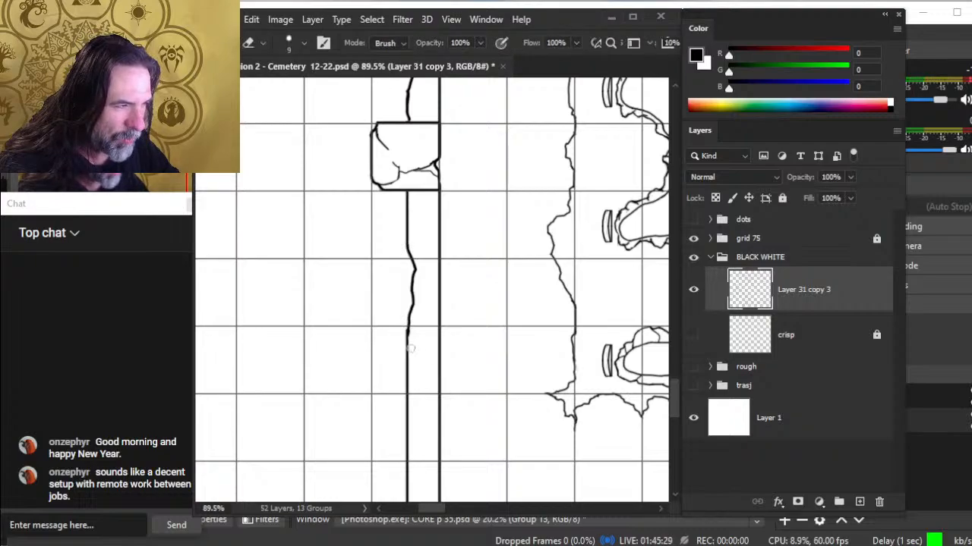
Rework the inner wall line just above the lower corner pillar into a long, shallow, uneven dip and erase the old straight line
key("z")
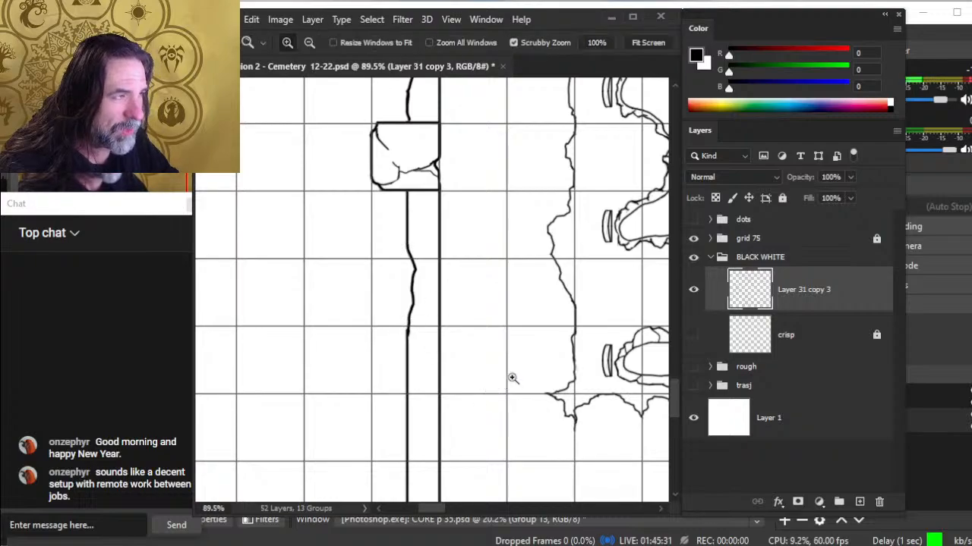
mouse_move(502, 378)
left_mouse_down()
mouse_move(452, 368)
mouse_move(469, 329)
left_mouse_up()
key("b")
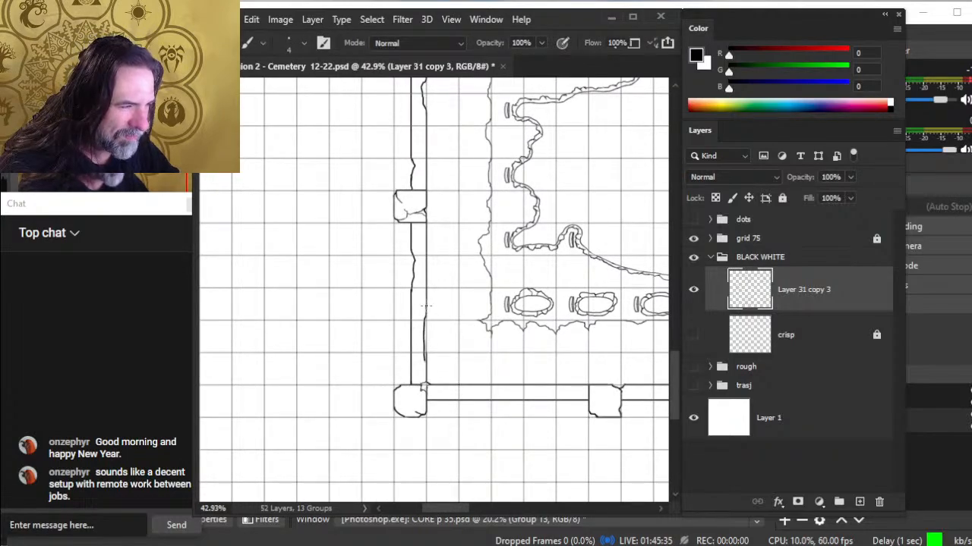
key("z")
left_click_drag(433, 369, 503, 390)
key("e")
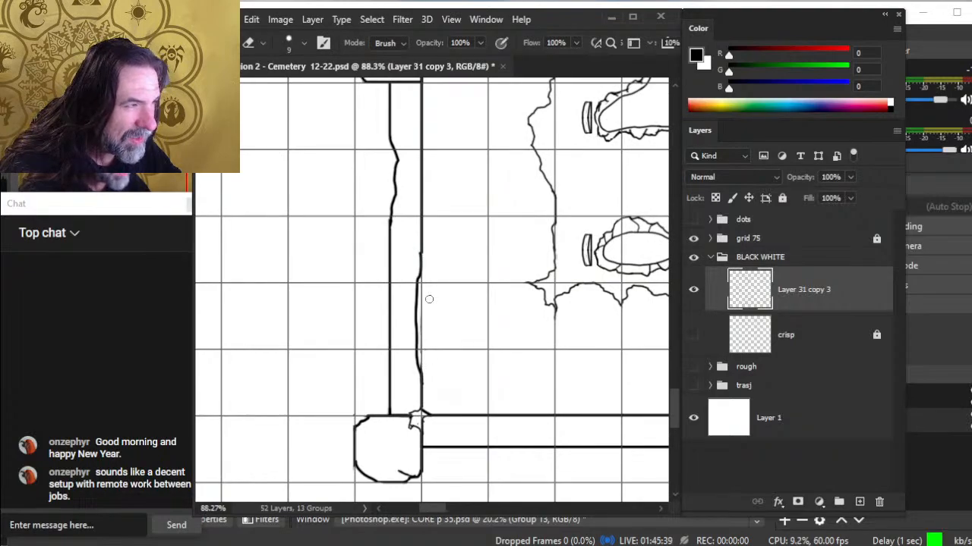
left_click_drag(512, 391, 423, 328)
Erase part of the lower wall's inner line between the corner pillar and the next pillar and redraw it as a deep curved notch
key("z")
left_click_drag(505, 347, 403, 341)
mouse_move(534, 360)
left_mouse_down()
mouse_move(415, 354)
mouse_move(433, 357)
left_mouse_up()
key("b")
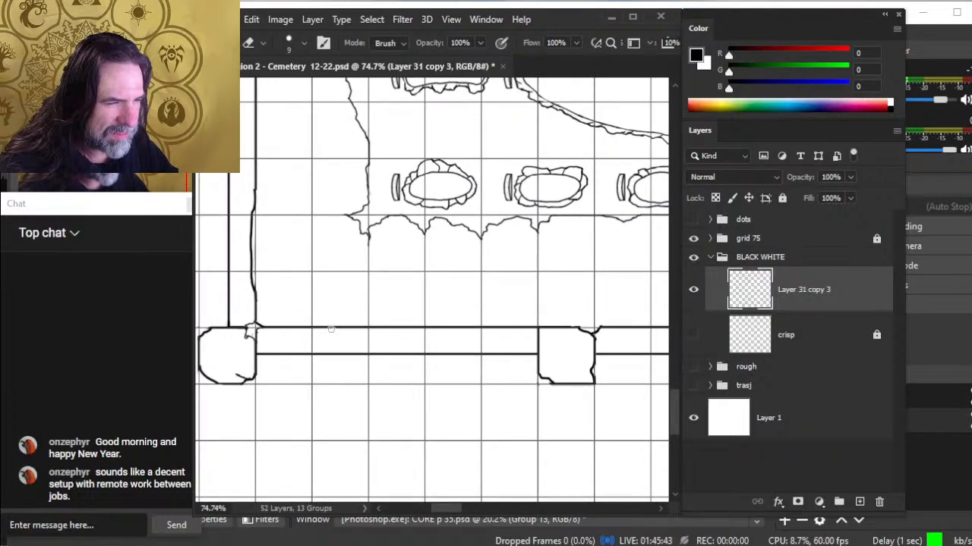
left_click_drag(331, 329, 404, 329)
key("b")
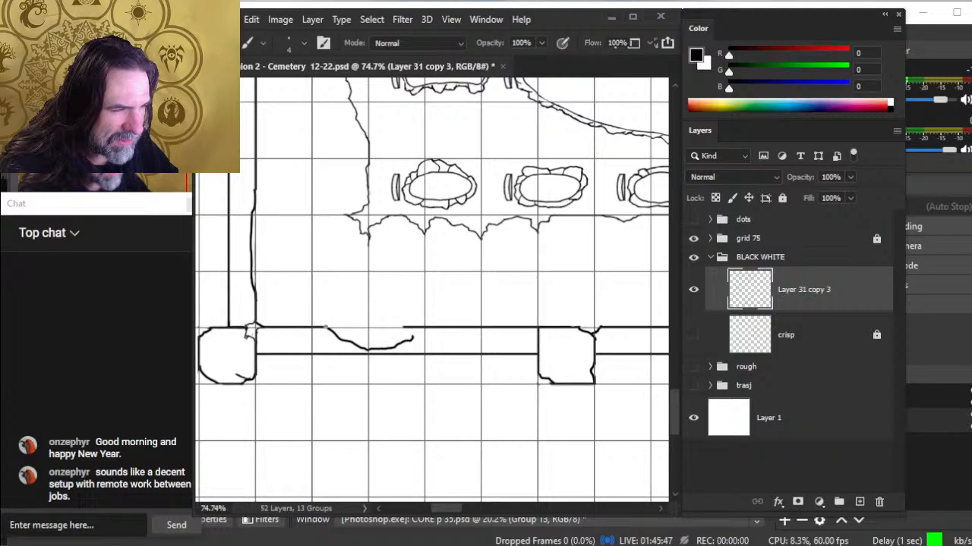
key("e")
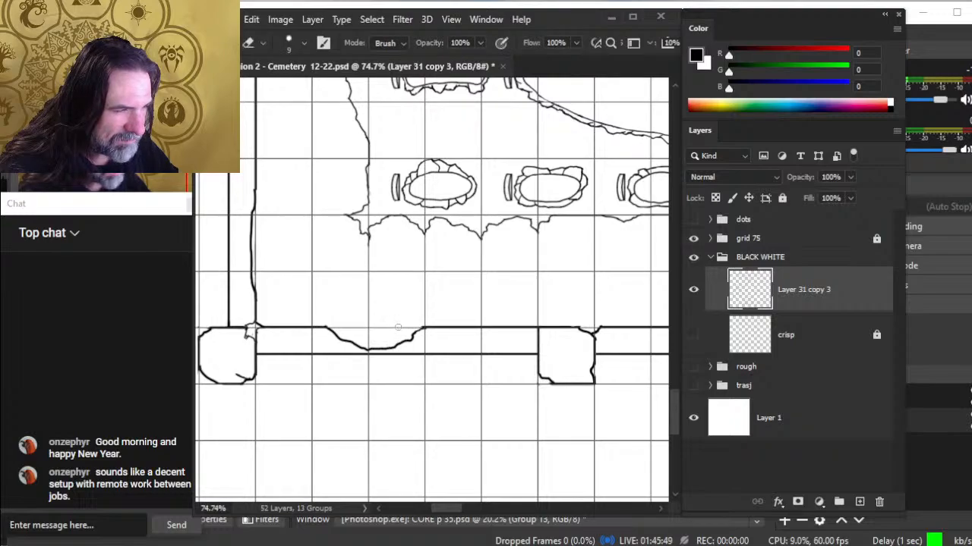
Break the lower wall fully through at the notch, shaping one broken end as a jagged point and the other as a rounded stub
left_click_drag(337, 353, 419, 354)
key("b")
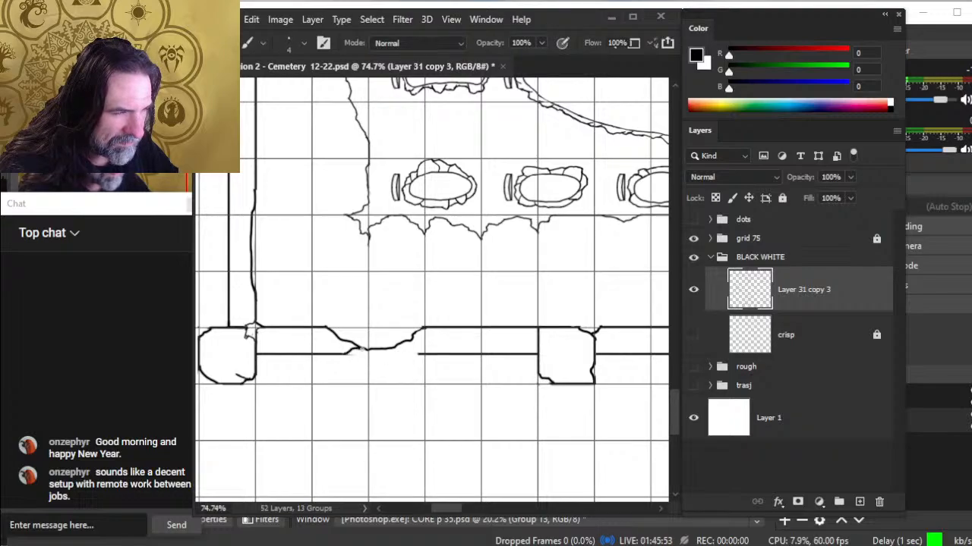
key("e")
left_click_drag(403, 341, 411, 341)
key("b")
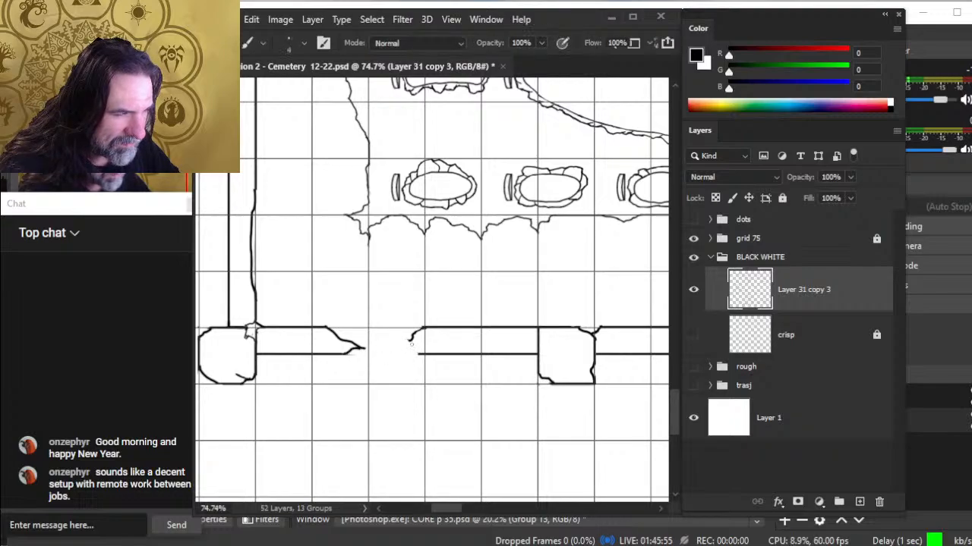
key("e")
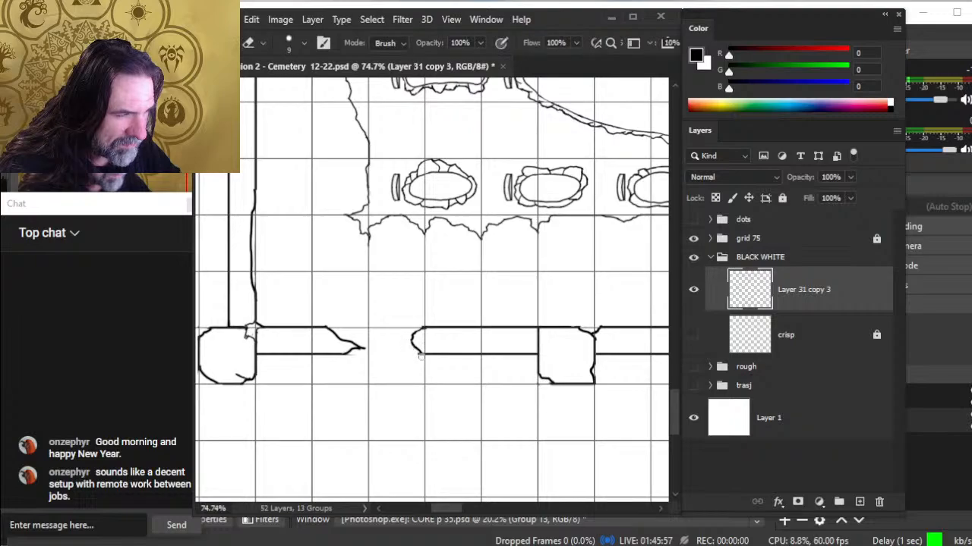
key("b")
key("e")
key("b")
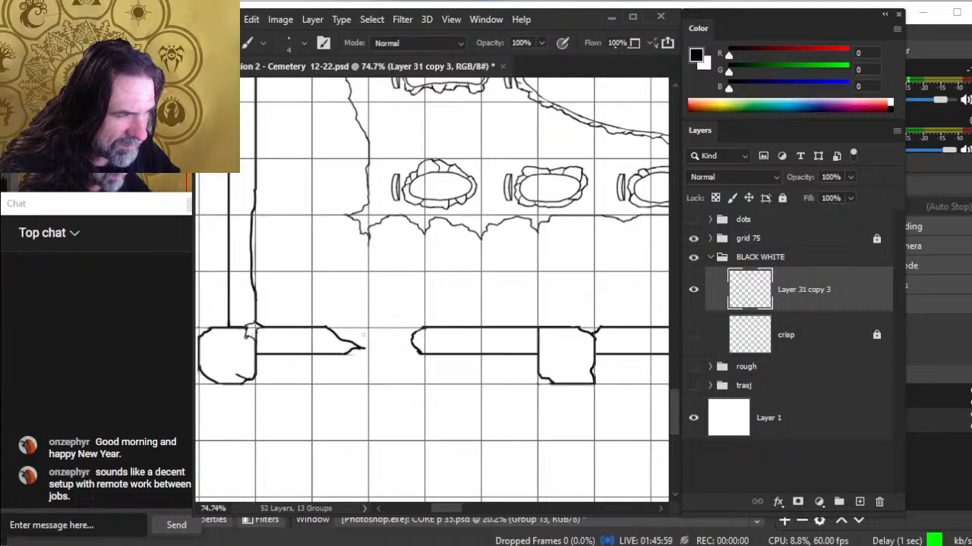
Bridge the gap between the two broken wall ends with a sunken upper edge and an uneven lower edge, cleaning the joints
left_click_drag(328, 328, 369, 328)
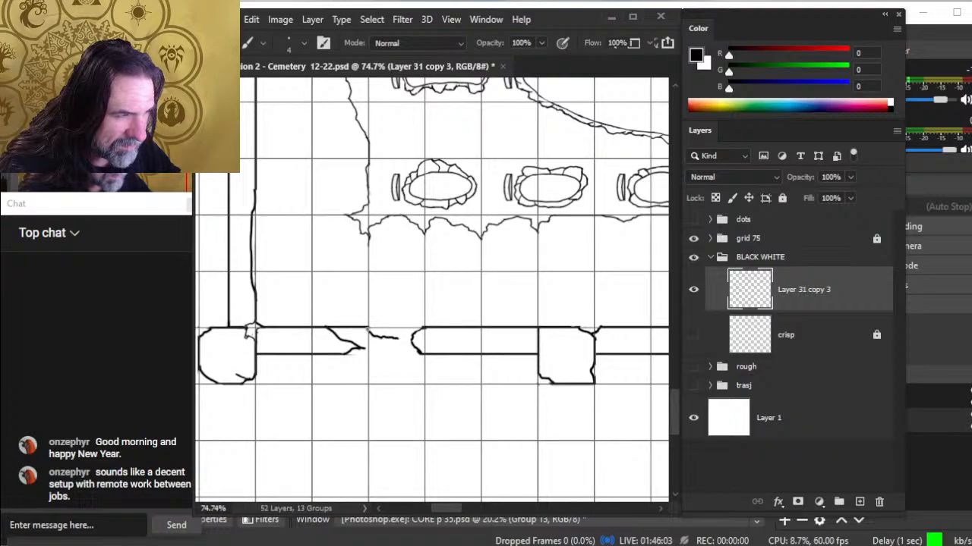
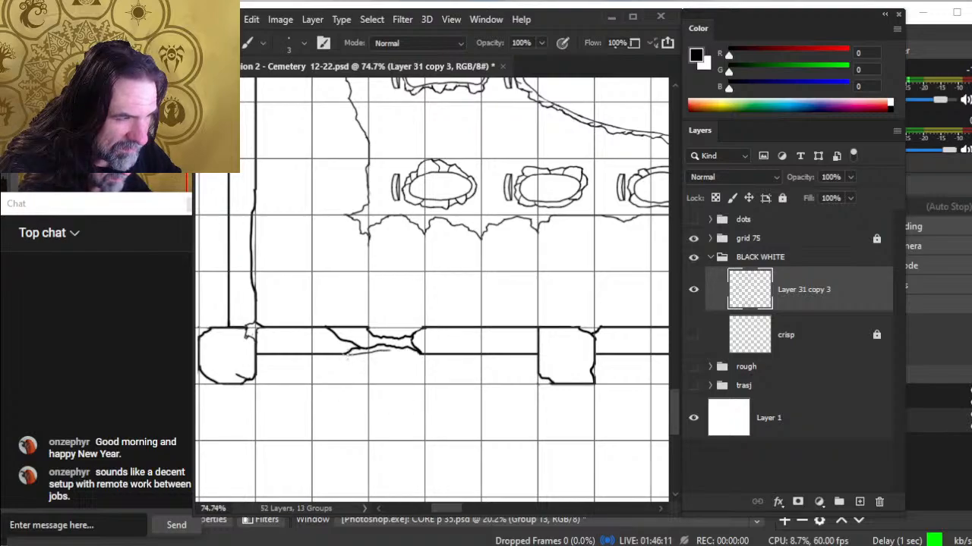
key("e")
mouse_move(399, 350)
left_mouse_down()
mouse_move(348, 353)
mouse_move(372, 351)
left_mouse_up()
key("b")
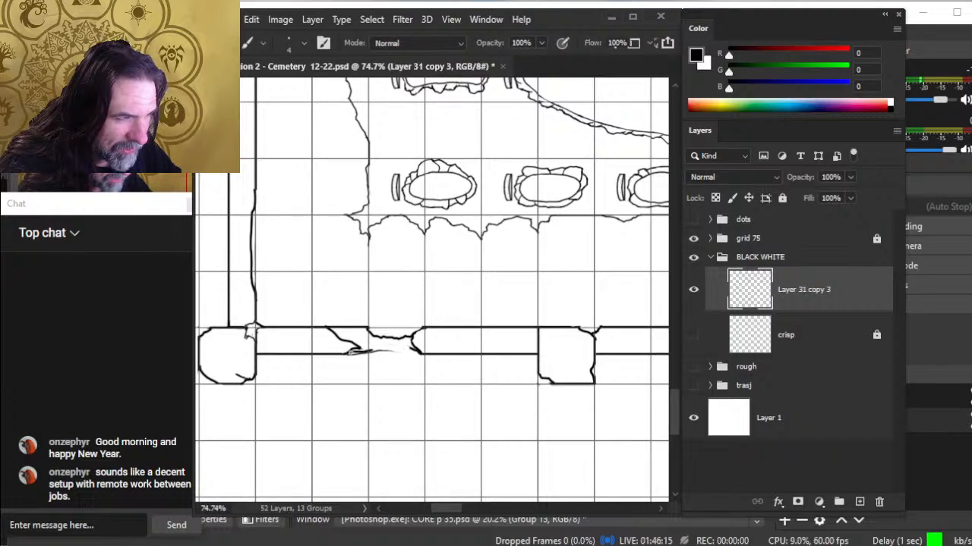
key("ctrl+z")
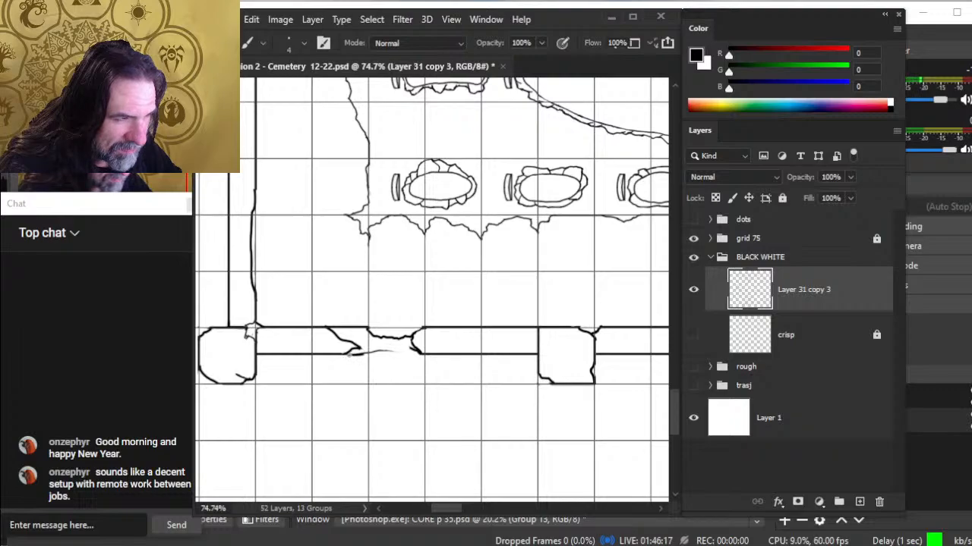
left_click_drag(377, 351, 401, 350)
key("e")
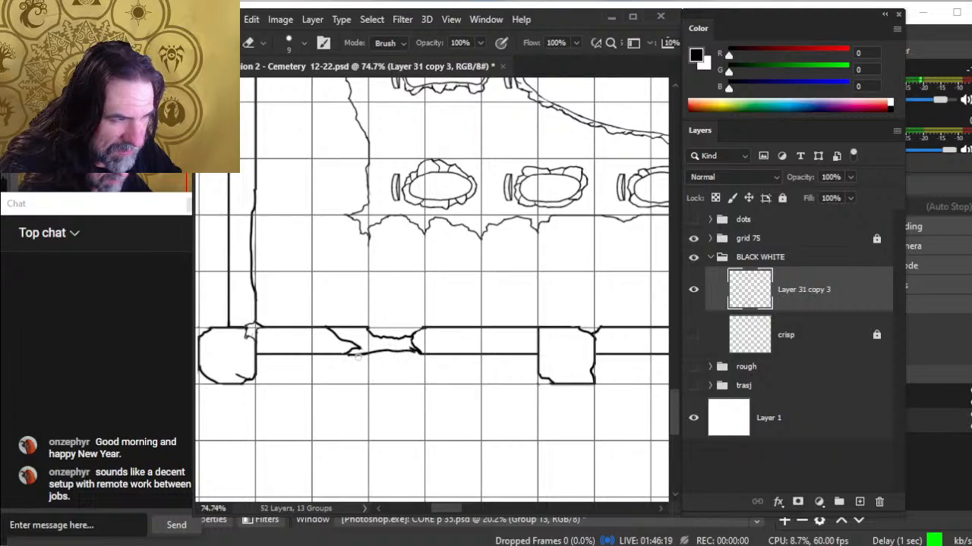
key("b")
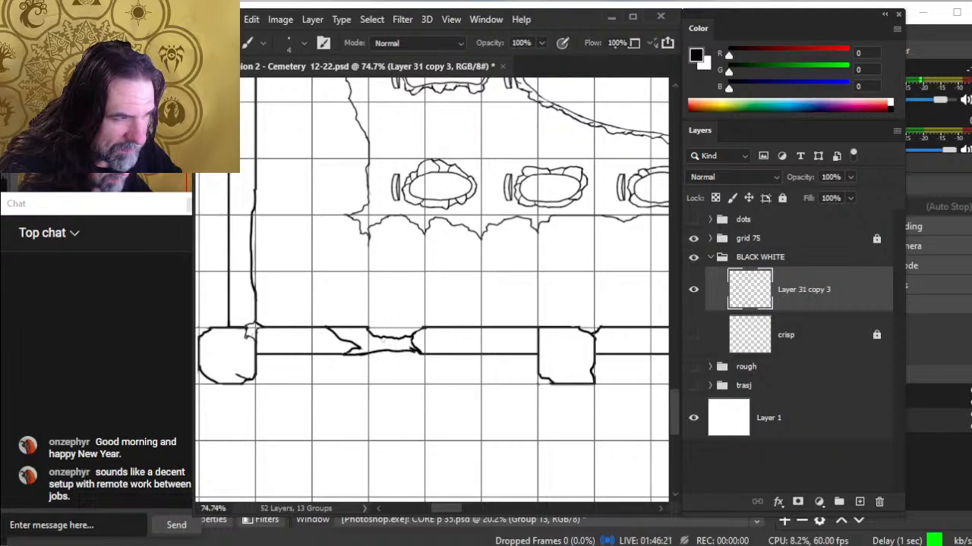
Erase the sunken upper edge of the bridged section and redraw it as a straight line with a small chip at the rounded end
key("e")
left_click_drag(383, 337, 369, 335)
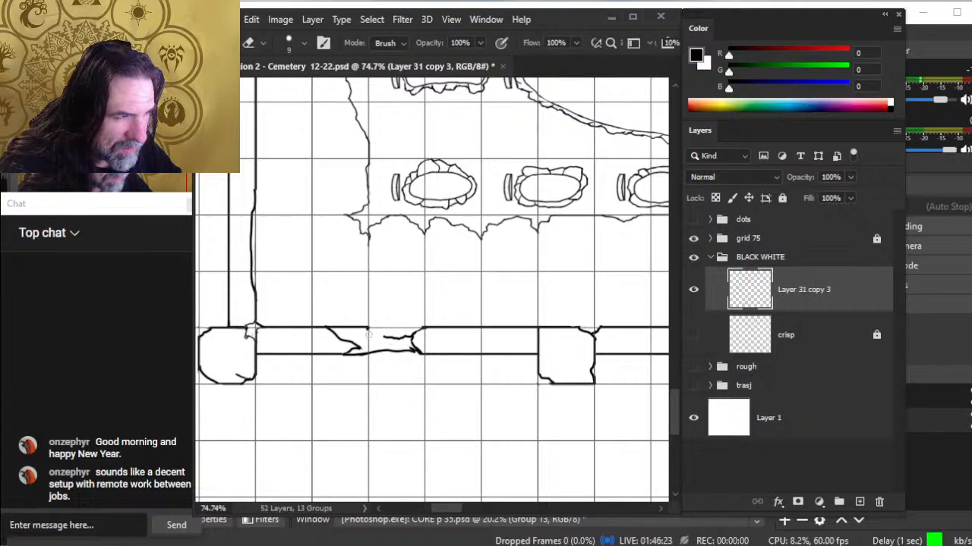
key("b")
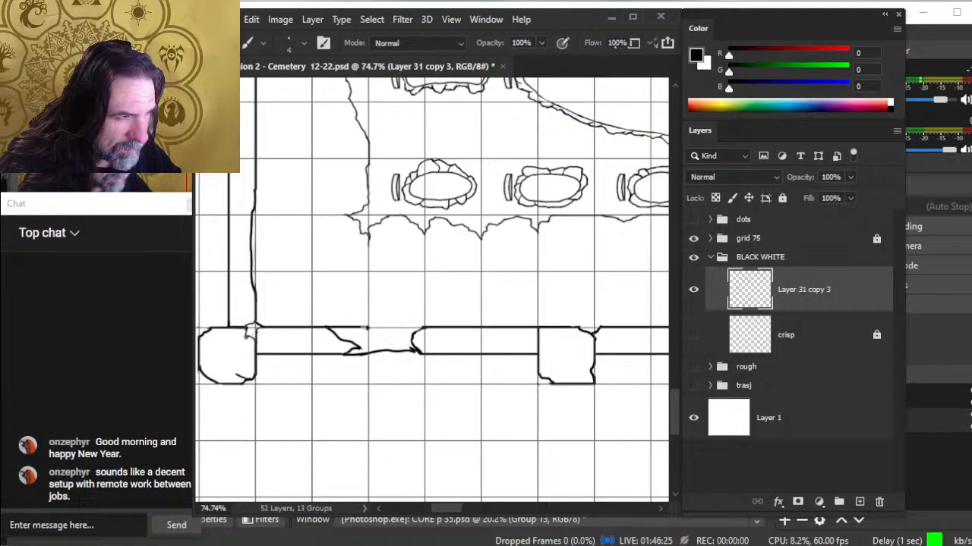
left_click_drag(362, 329, 386, 329)
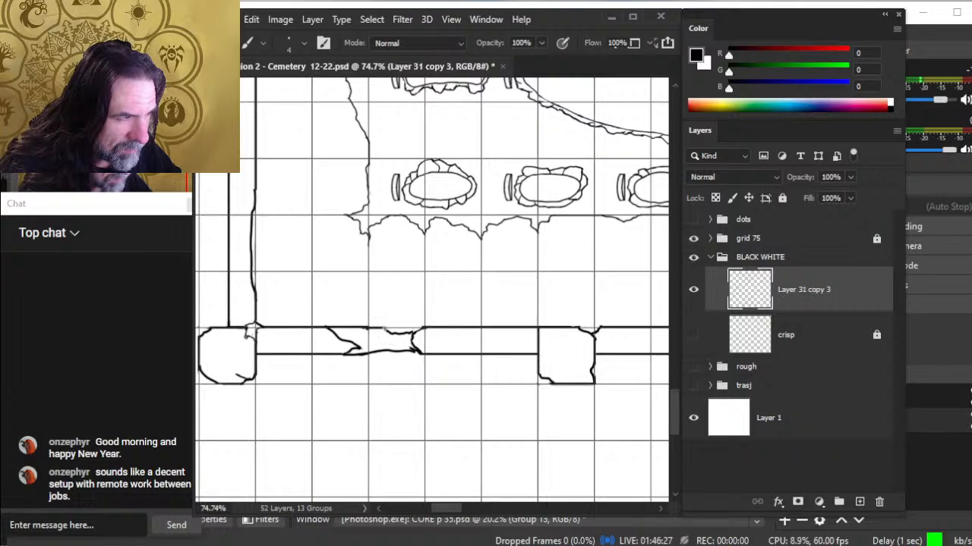
key("e")
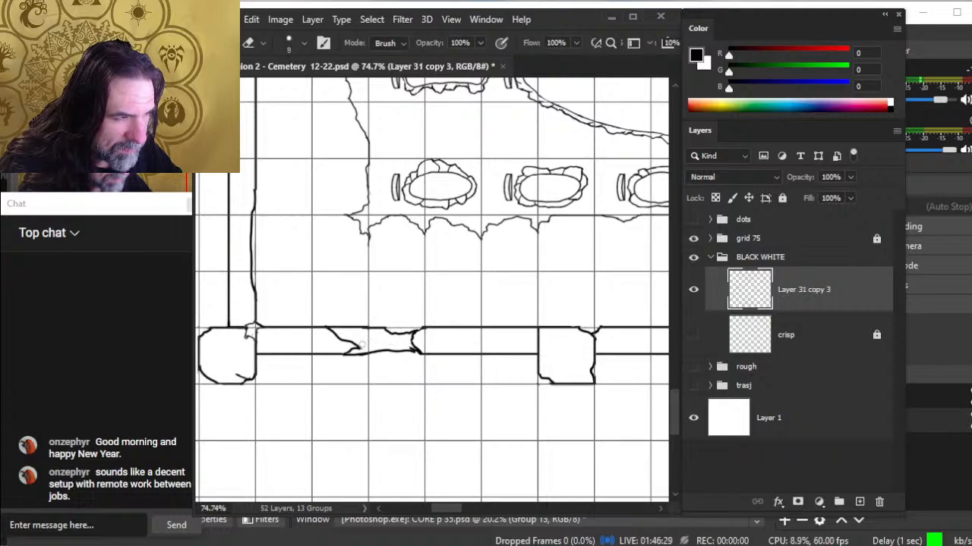
Add fine crack lines inside the broken wall section with a brush size of 3, replacing a heavier crack stroke
key("b")
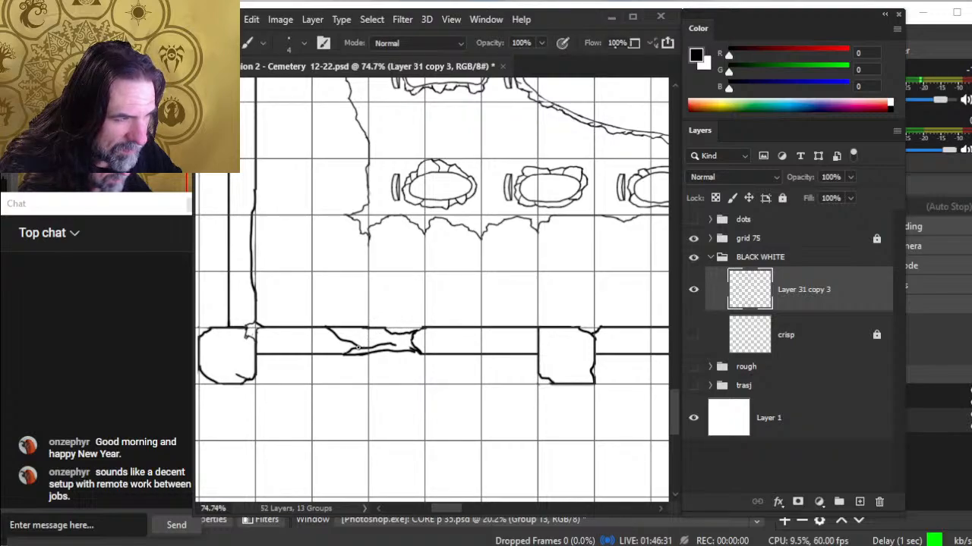
left_click_drag(358, 348, 396, 344)
key("ctrl+z")
key("[")
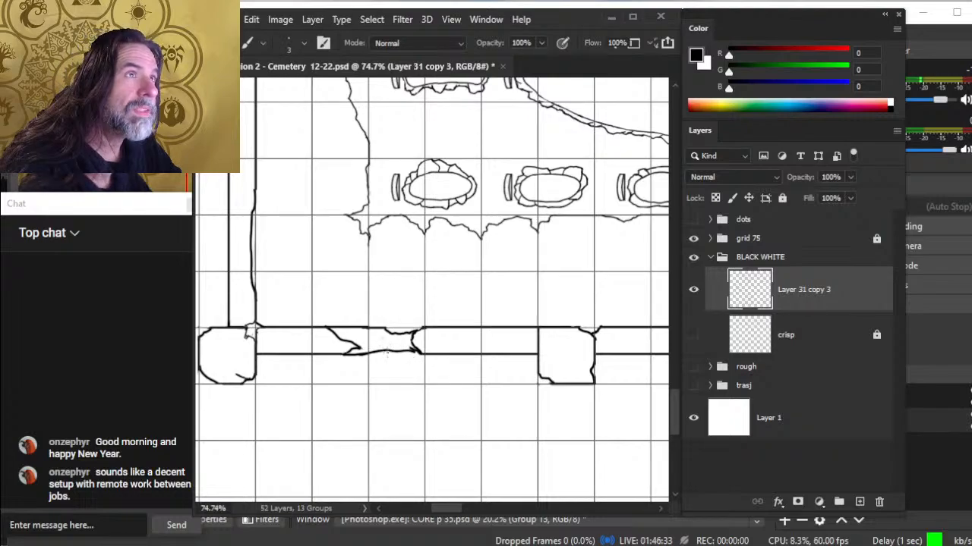
key("e")
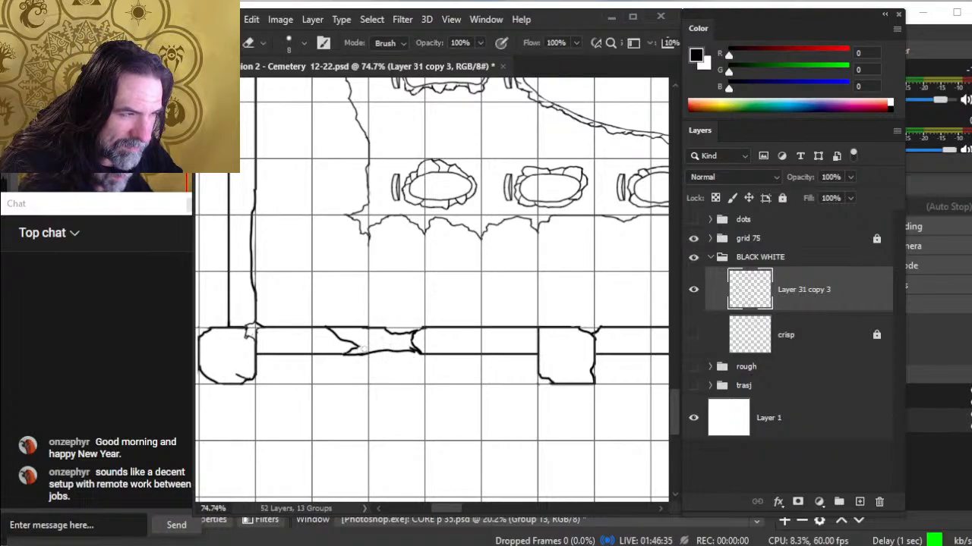
key("b")
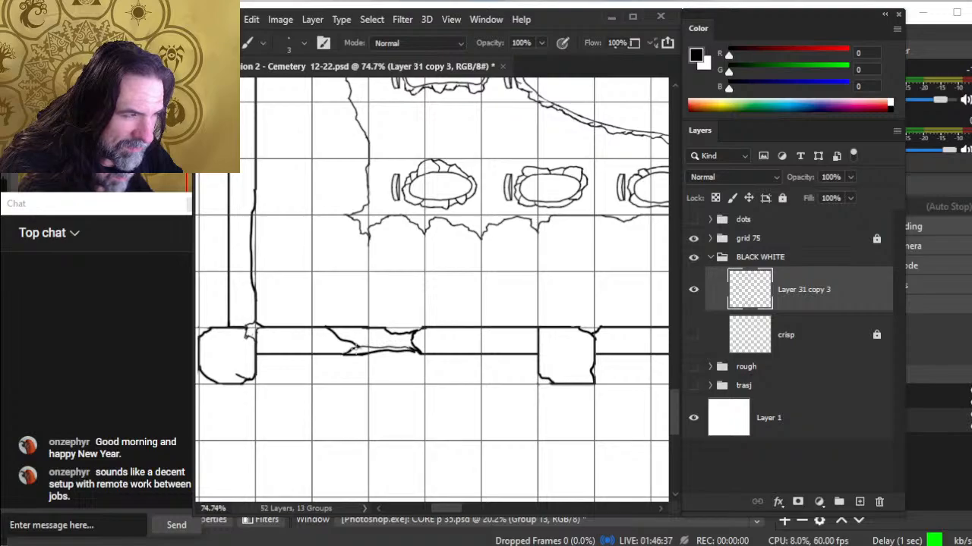
key("e")
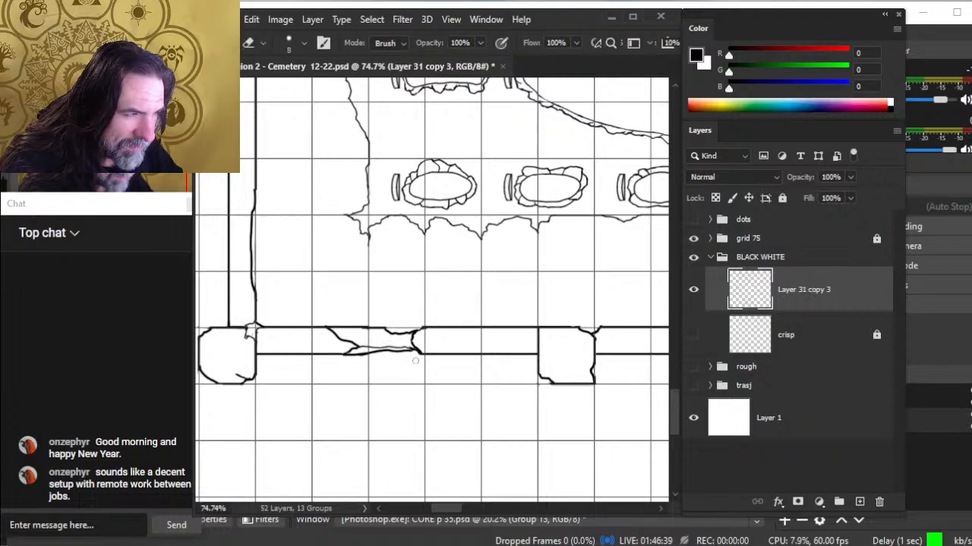
key("b")
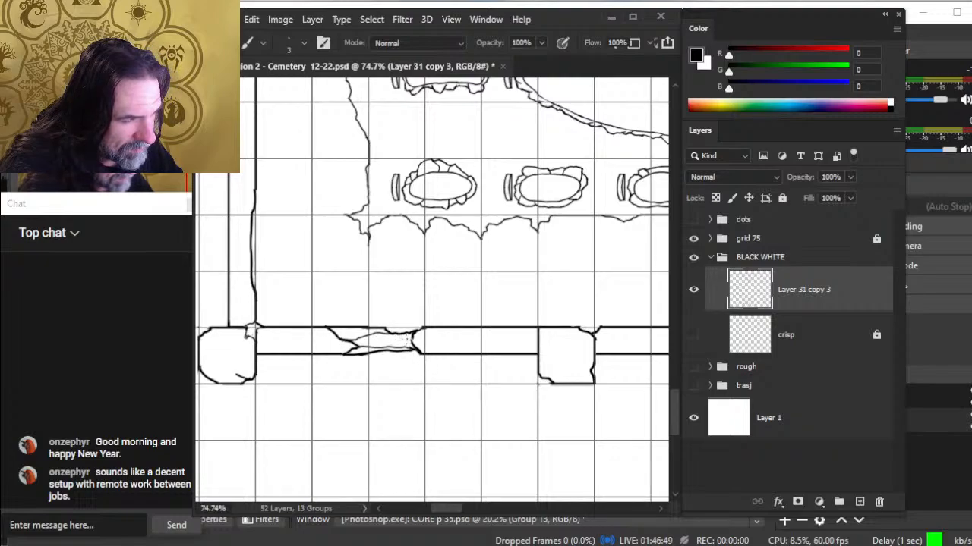
key("e")
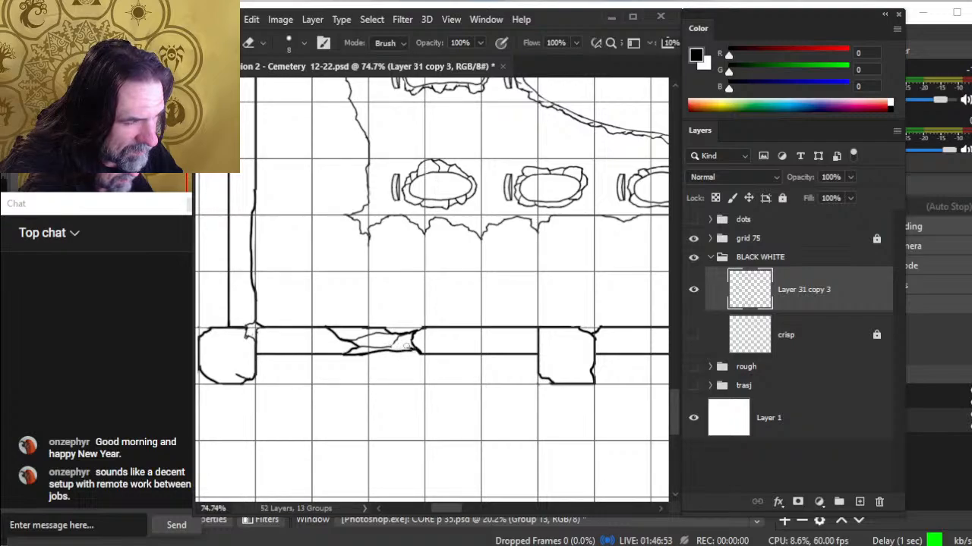
key("b")
Erase the inner line of the next lower wall section beside its pillar and redraw it as a long, shallow notch
key("z")
left_click_drag(426, 355, 389, 360)
left_click_drag(453, 377, 398, 363)
left_click_drag(484, 385, 382, 389)
left_click_drag(409, 354, 438, 352)
key("e")
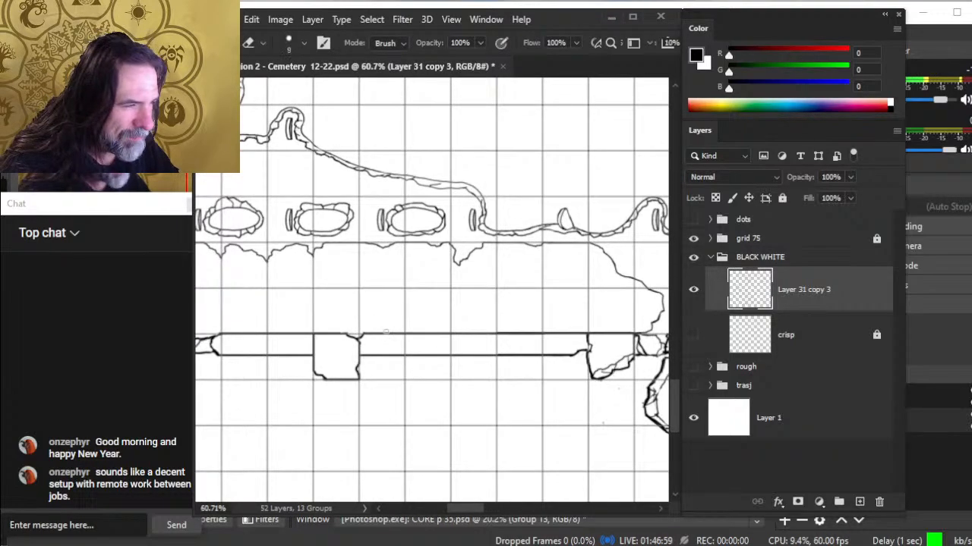
key("b")
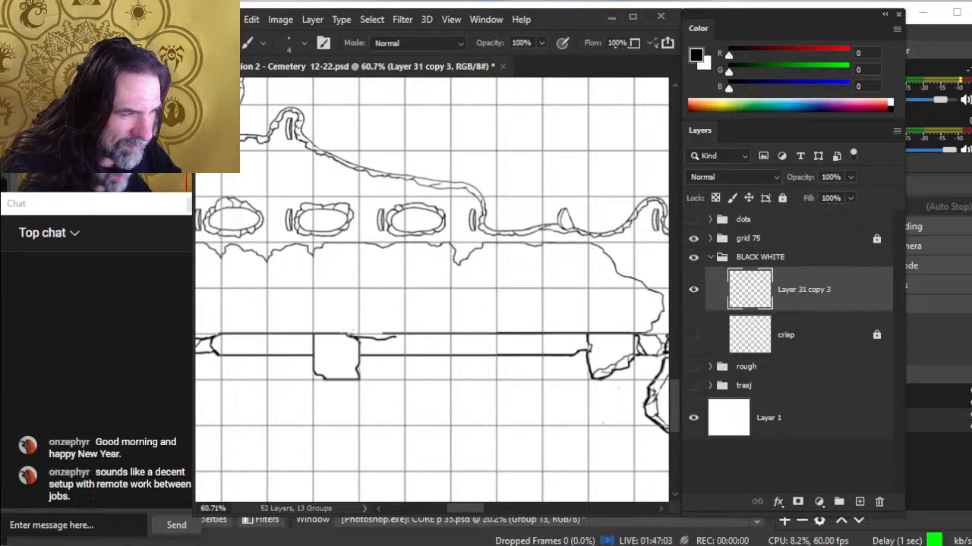
key("e")
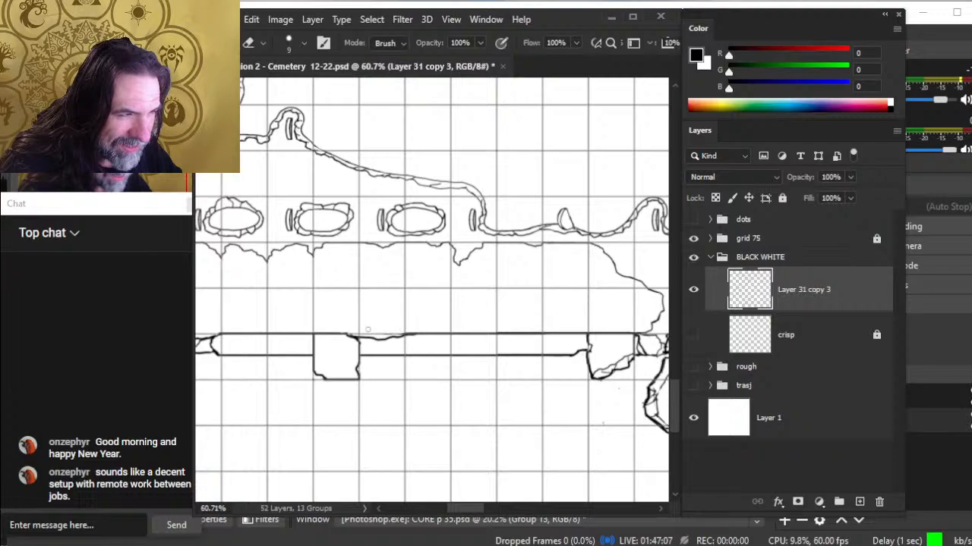
Refine the shallow notch beside the lower wall's pillar with fine size 3 strokes, trimming its edge with the eraser
key("b")
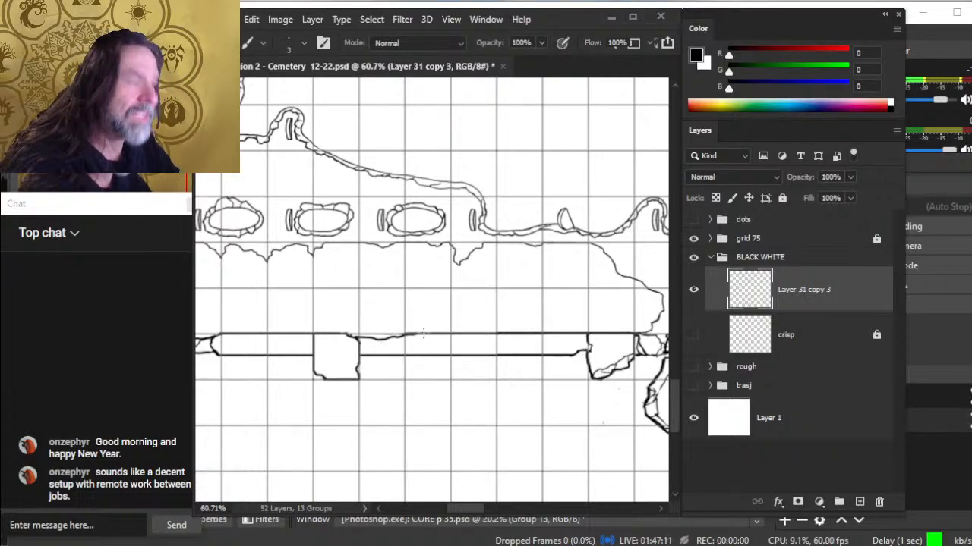
key("e")
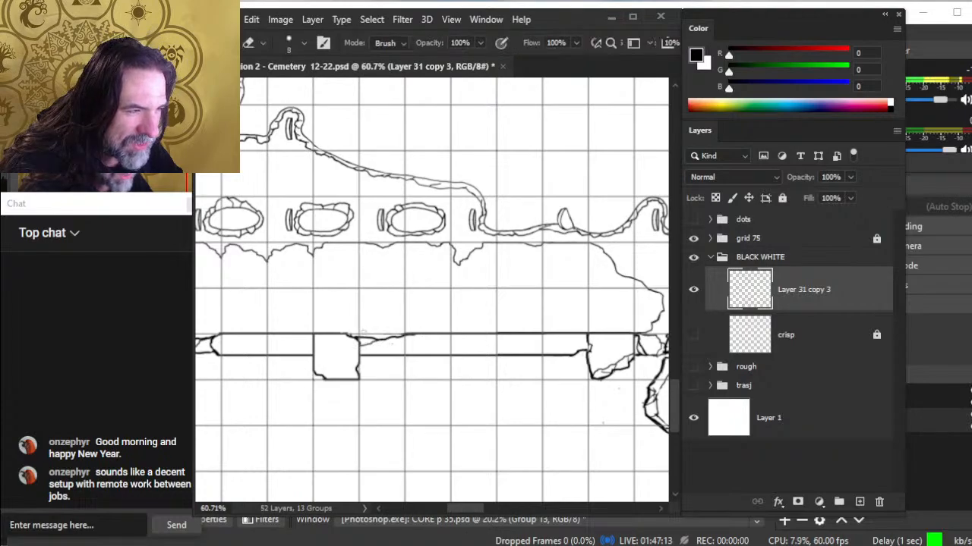
key("b")
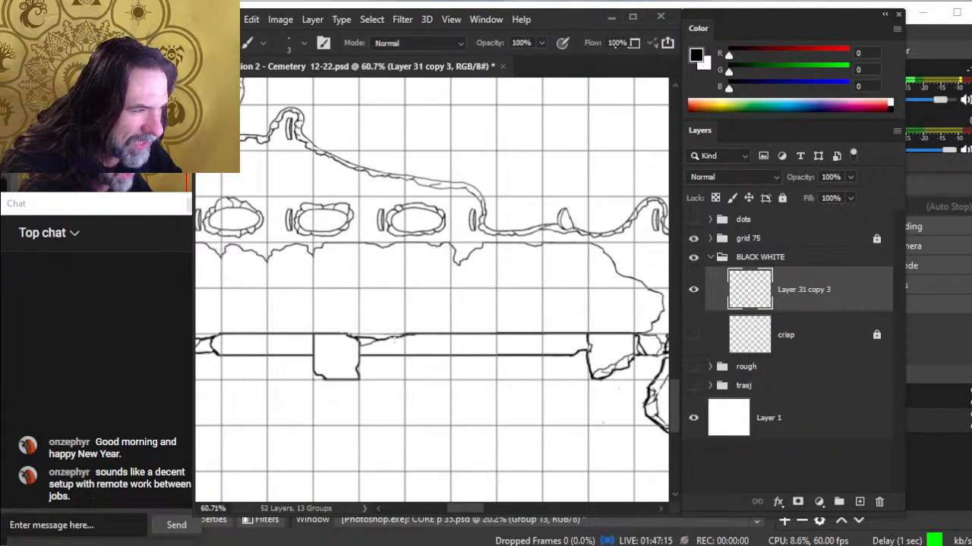
key("e")
key("b")
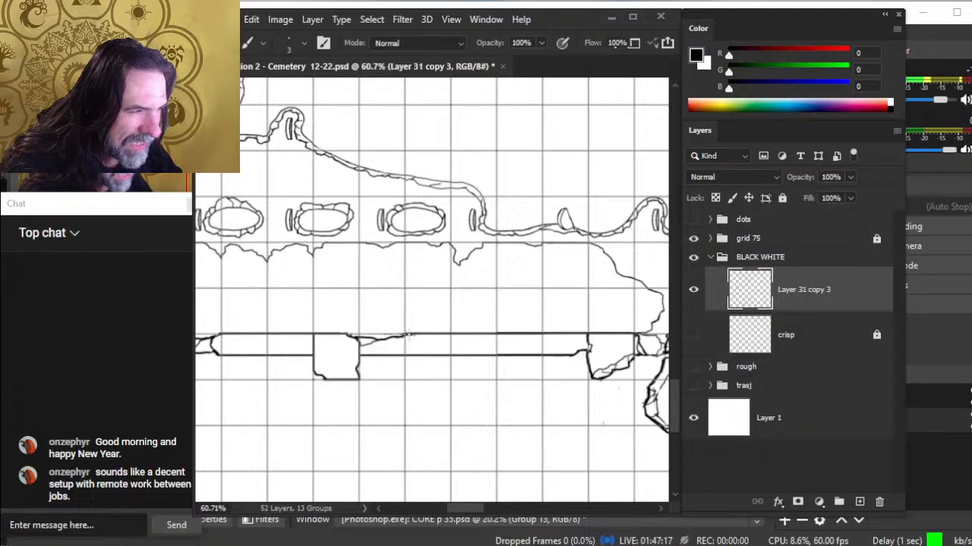
Draw a fine, jagged, branching crack from the notch down to the wall's outer line, erasing stray marks around it
left_click_drag(408, 336, 391, 358)
key("e")
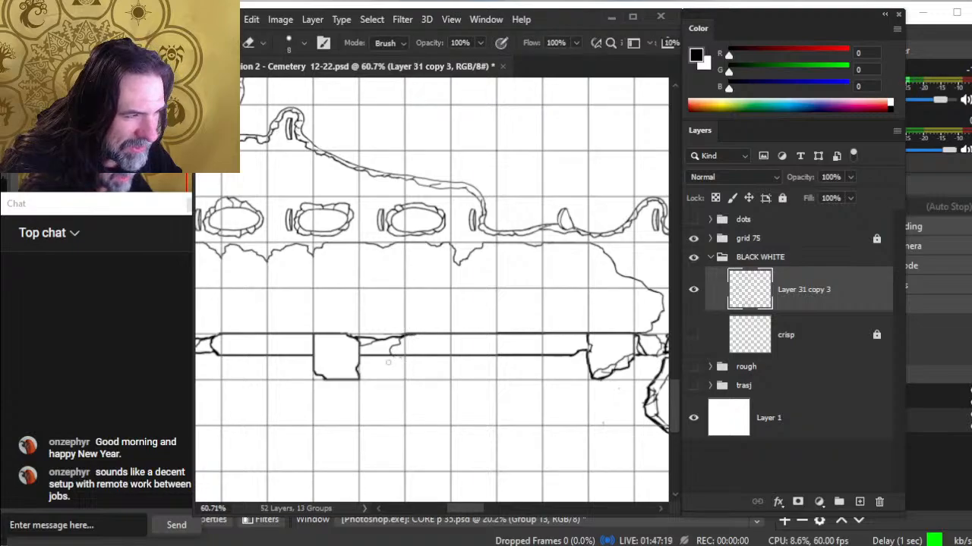
key("b")
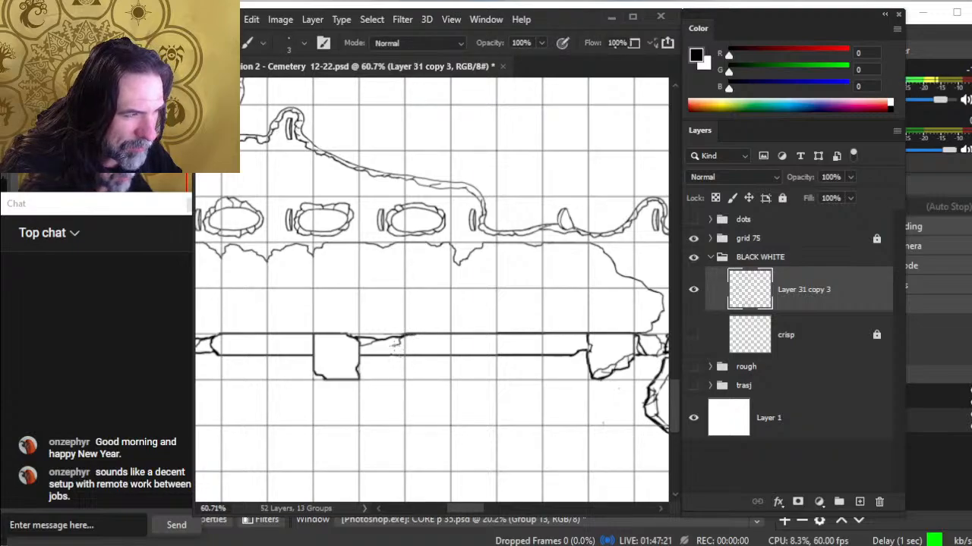
left_click_drag(390, 350, 378, 357)
key("e")
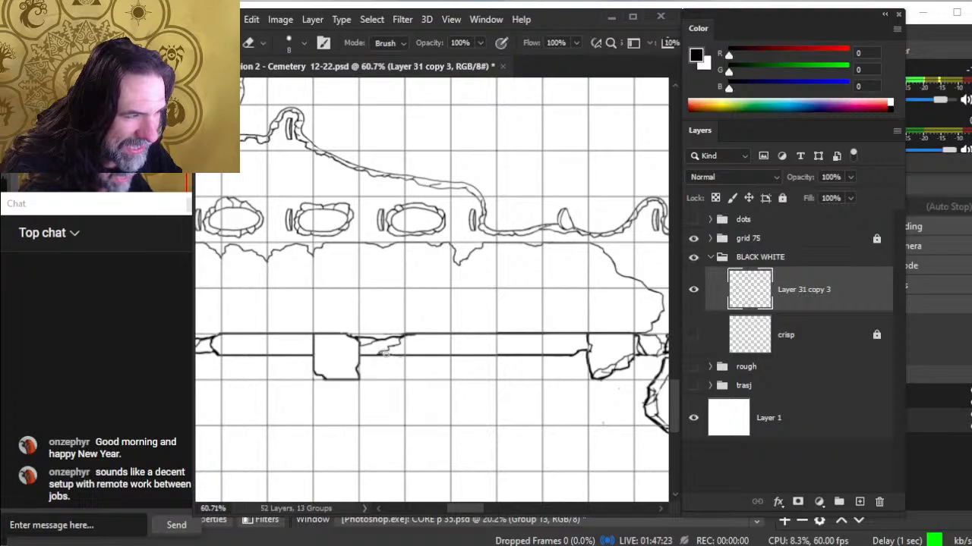
key("b")
key("e")
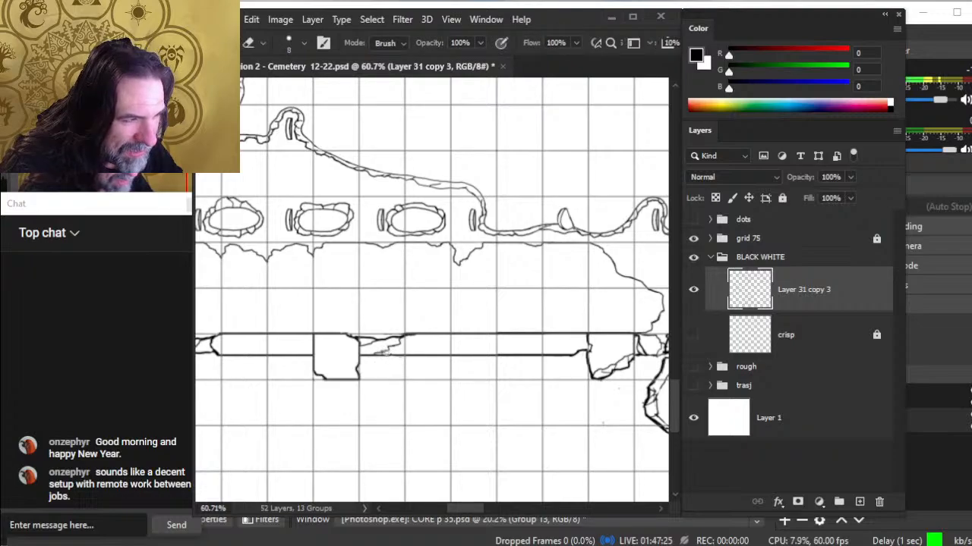
key("b")
Erase the pillar's lower corner on the notched side and redraw it as a worn, chipped corner
key("e")
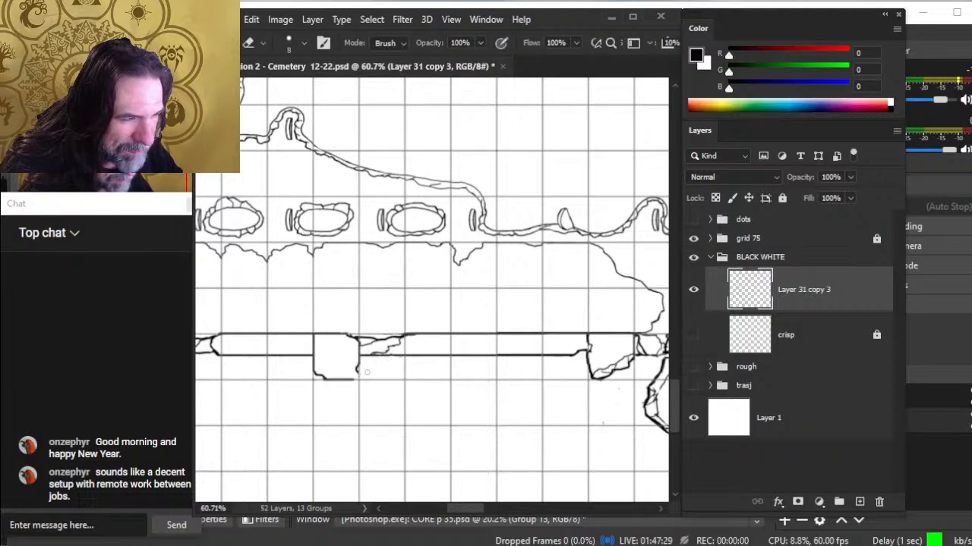
key("b")
key("e")
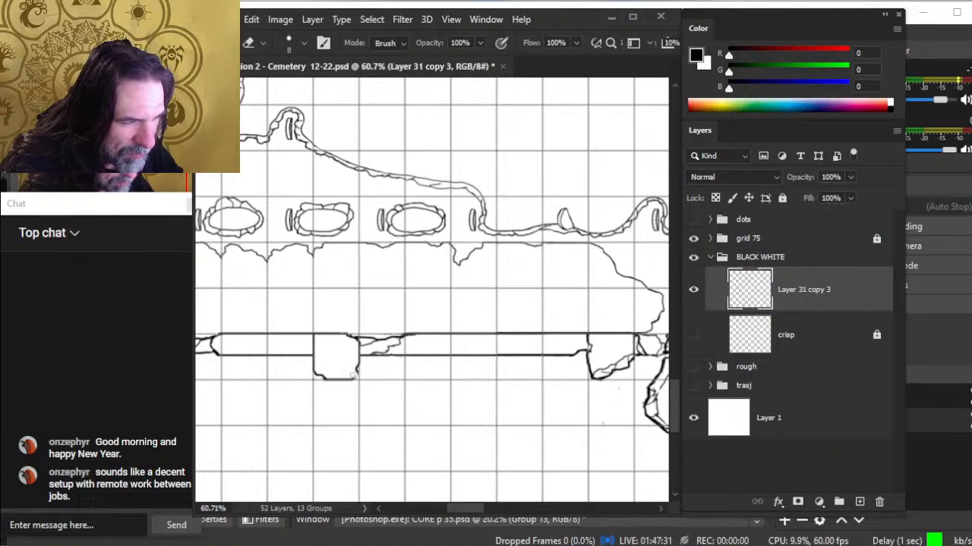
On the lower wall section just east of the rubble, erase part of the outer line and redraw it as a shallow dent with brush size 4
key("z")
left_click_drag(434, 369, 386, 378)
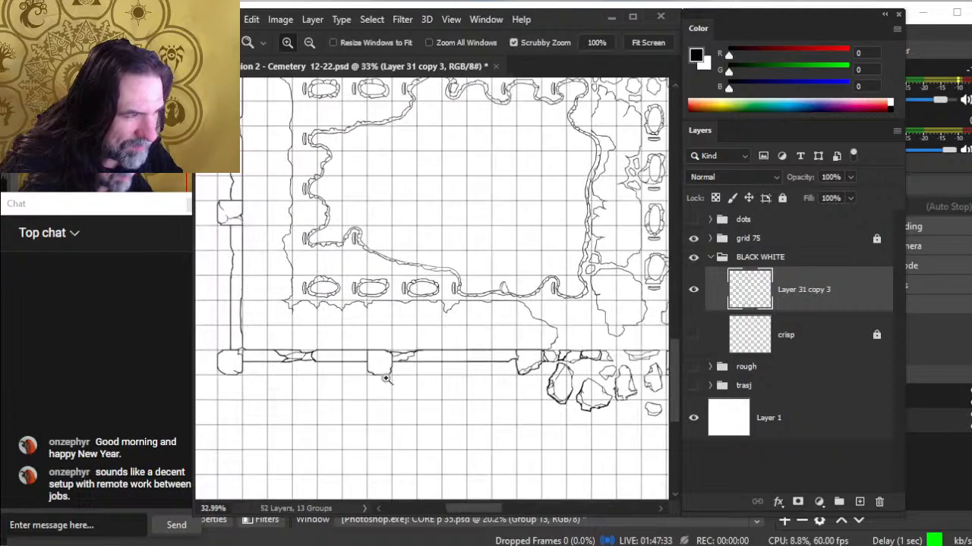
left_click_drag(497, 364, 309, 358)
left_click_drag(423, 352, 393, 354)
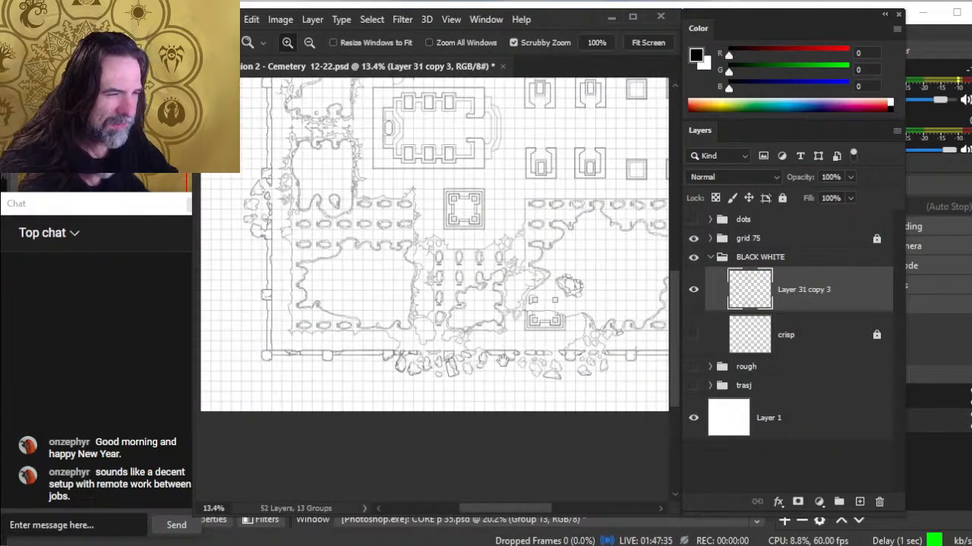
left_click_drag(501, 359, 302, 345)
left_click(454, 313)
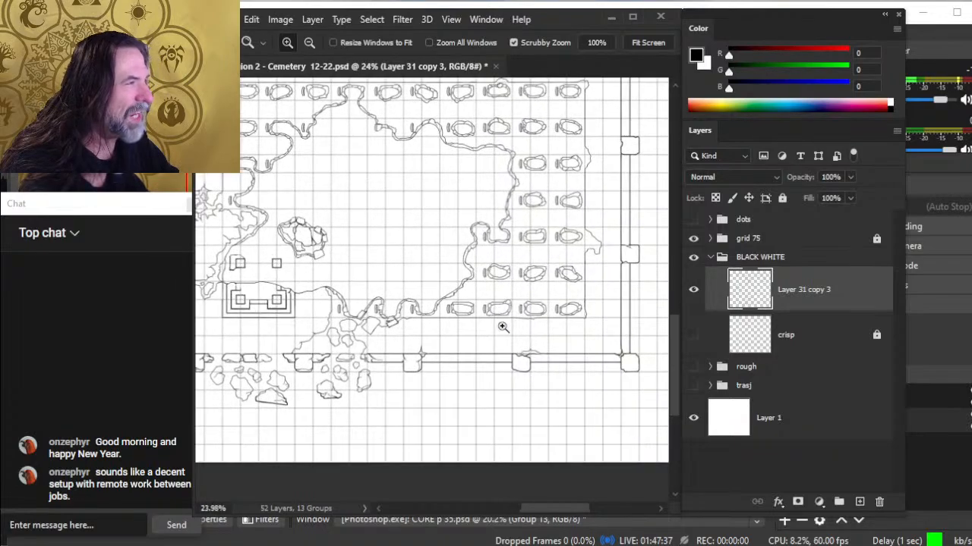
left_click(444, 372)
key("b")
left_click_drag(456, 354, 446, 355)
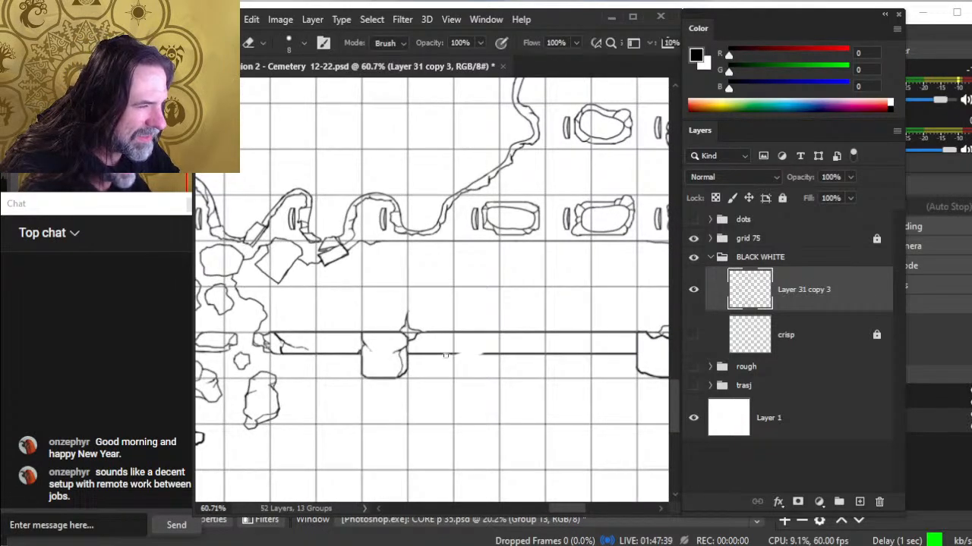
key("b")
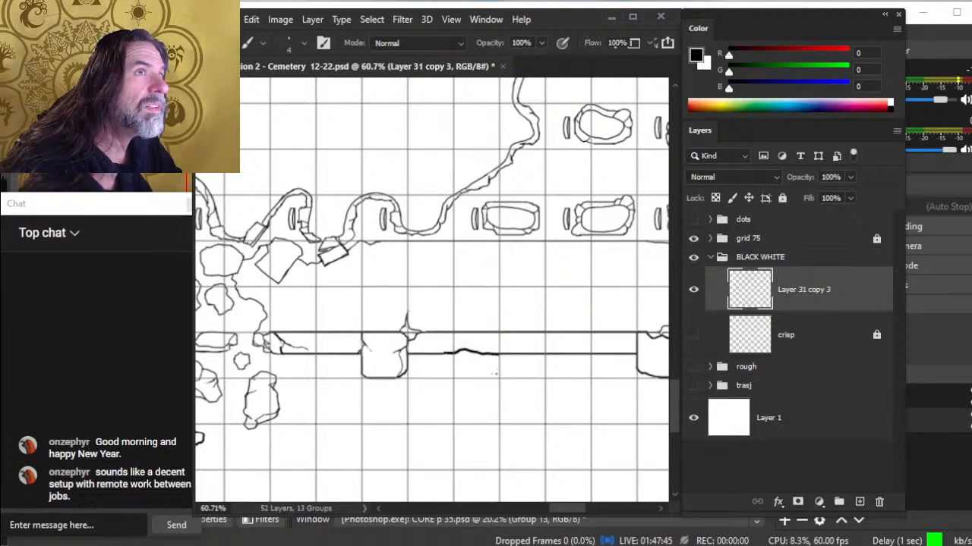
key("ctrl+z")
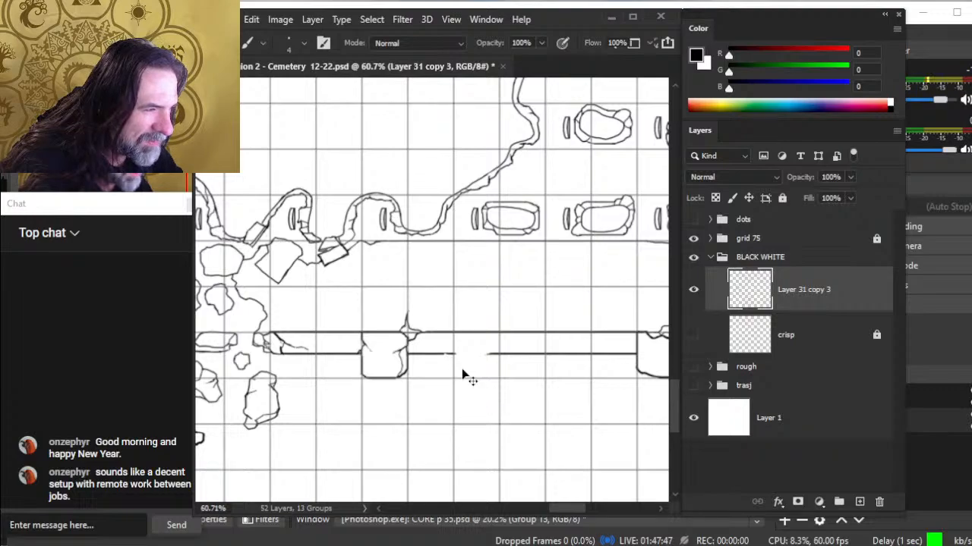
left_click_drag(440, 352, 457, 353)
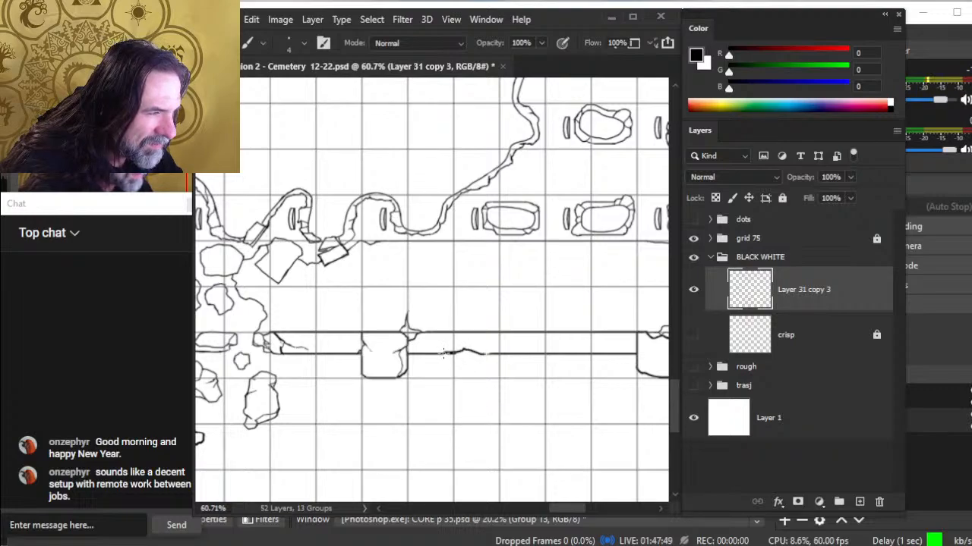
key("e")
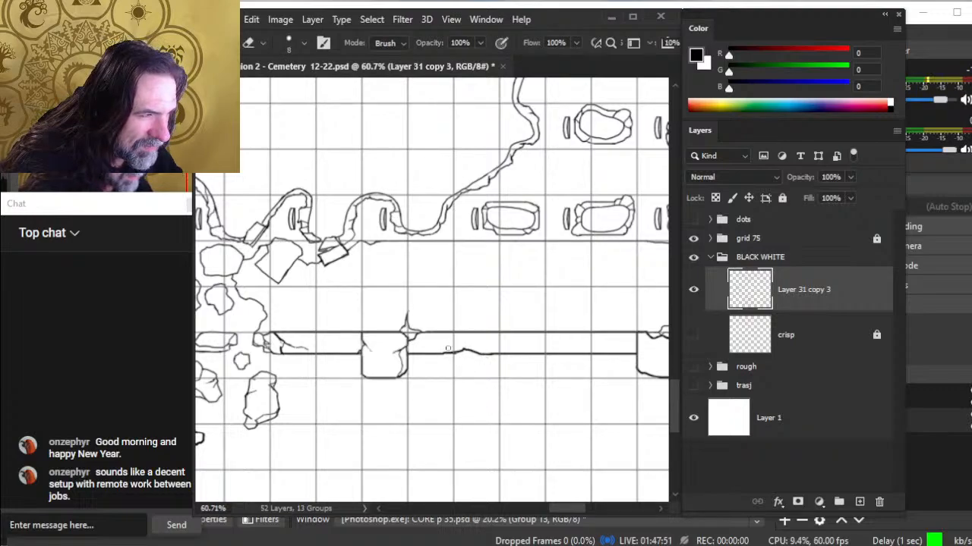
Erase the middle of the outer line on the lower wall's last section before the southeast corner pillar and redraw it as uneven, shallow dents
key("z")
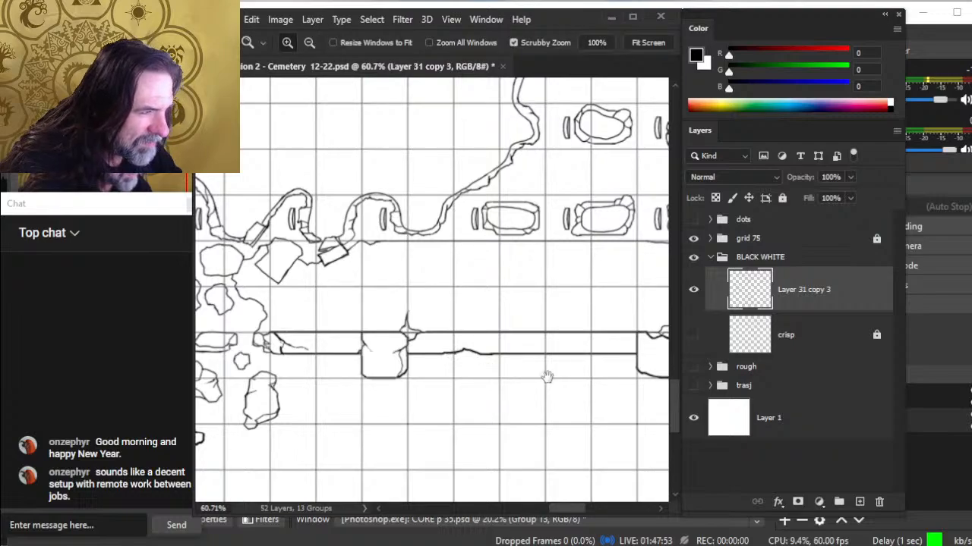
mouse_move(547, 377)
left_mouse_down()
mouse_move(365, 369)
mouse_move(199, 341)
left_mouse_up()
left_click_drag(519, 337, 522, 346)
key("e")
left_click(499, 325)
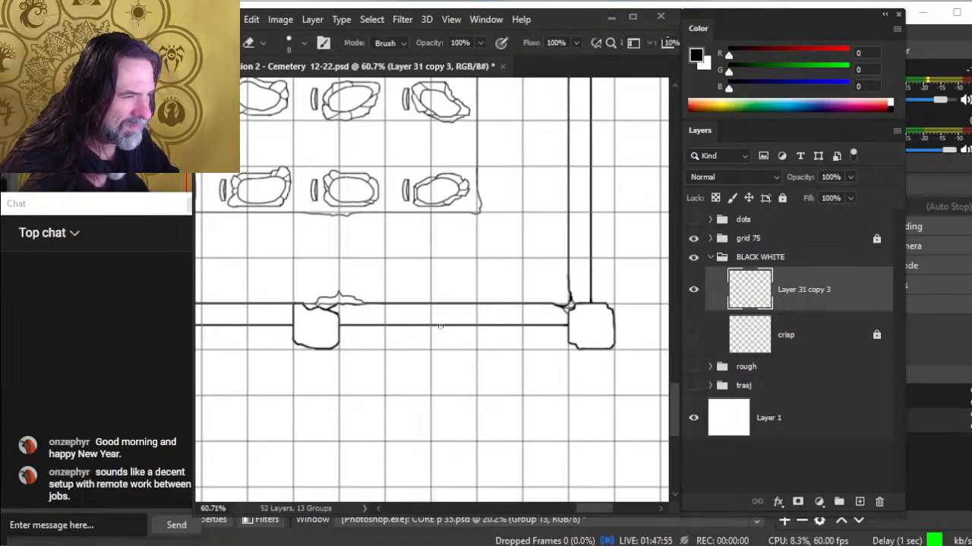
left_click_drag(411, 326, 465, 325)
key("b")
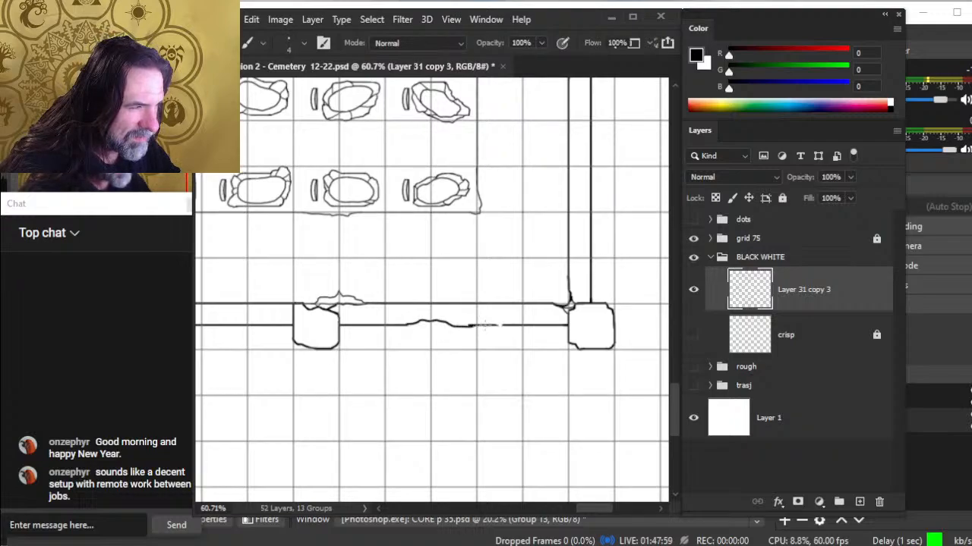
key("e")
left_click_drag(474, 326, 448, 325)
key("b")
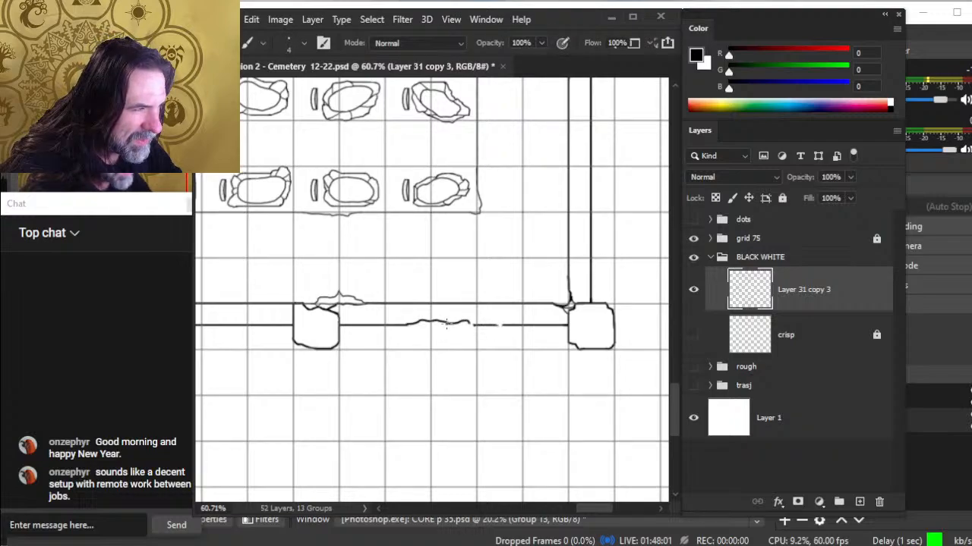
Erase part of the outer line on the east wall's lowest section and redraw it as a long, shallow inward dent
key("z")
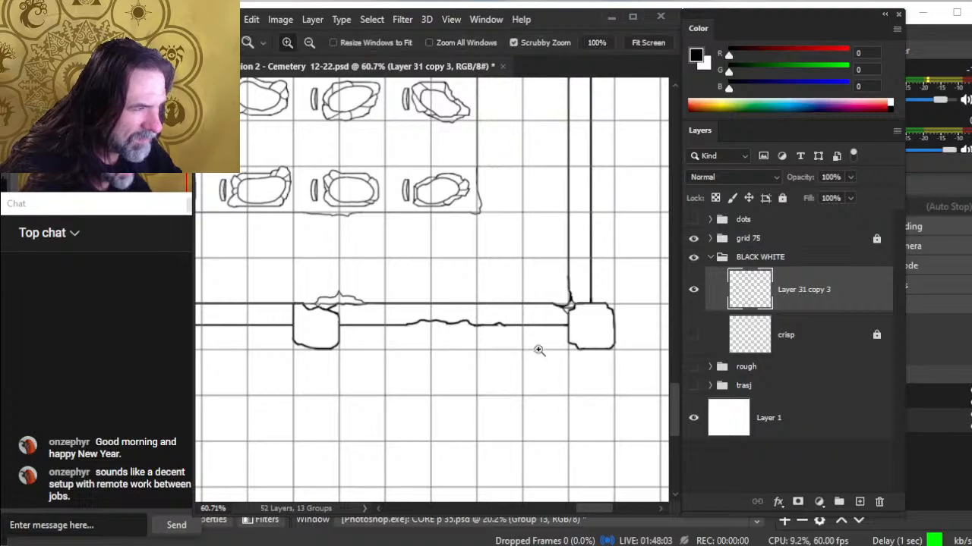
left_click_drag(536, 348, 462, 344)
left_click_drag(569, 306, 451, 399)
left_click_drag(457, 375, 510, 373)
key("b")
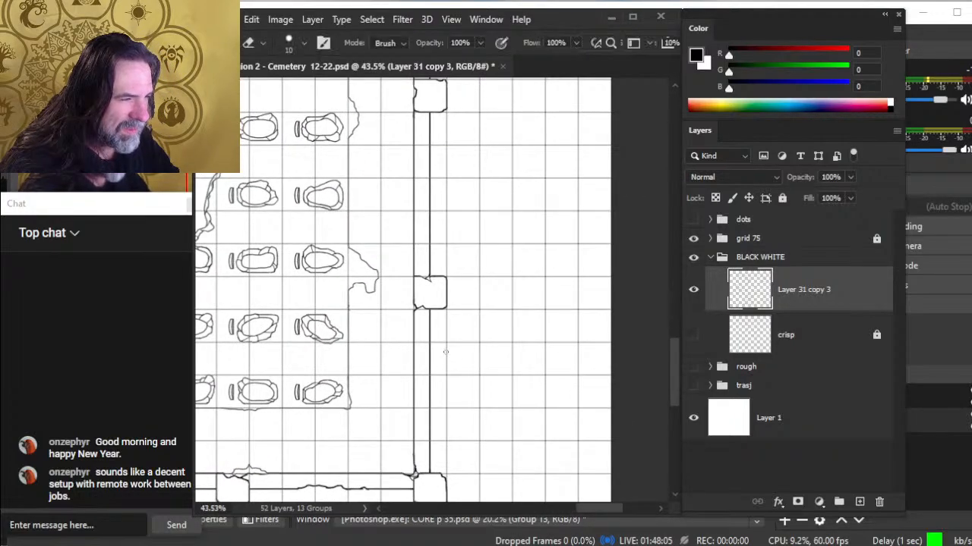
left_click_drag(430, 354, 431, 366)
key("b")
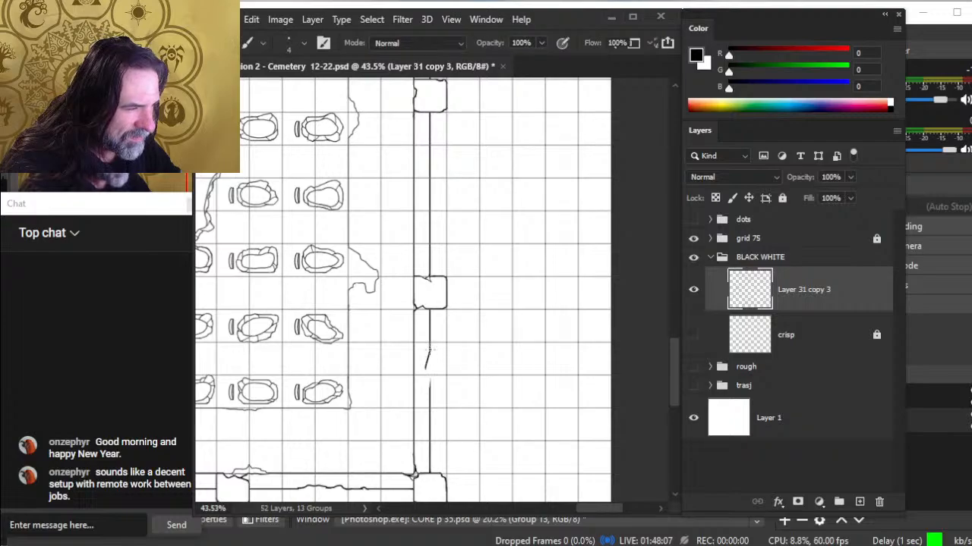
Erase part of the inner line of the east wall's lowest section near the corner pillar and redraw it as a jagged notch
key("e")
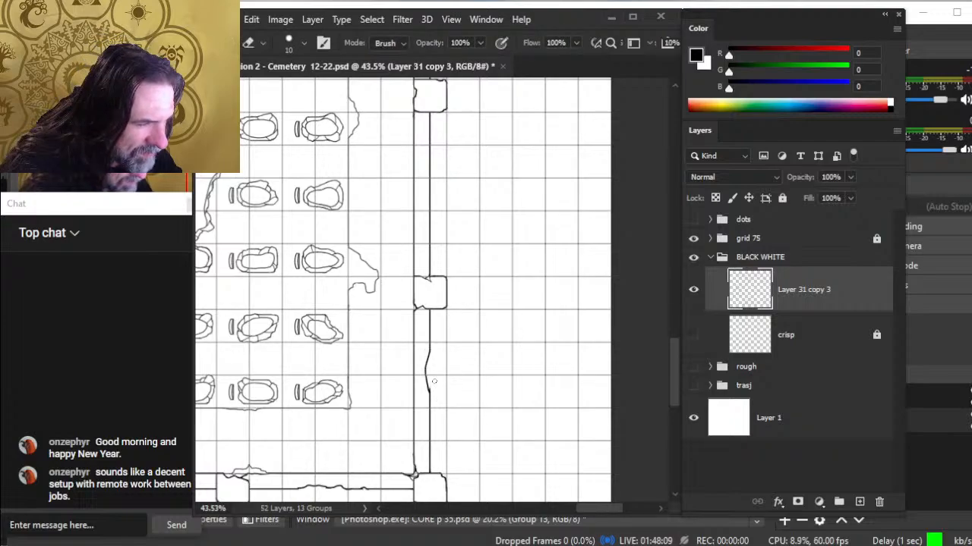
key("b")
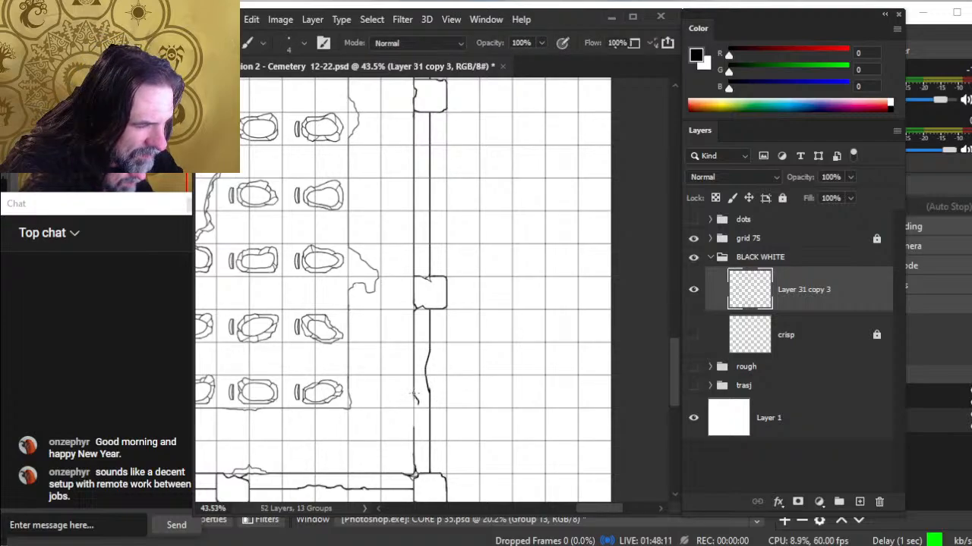
key("e")
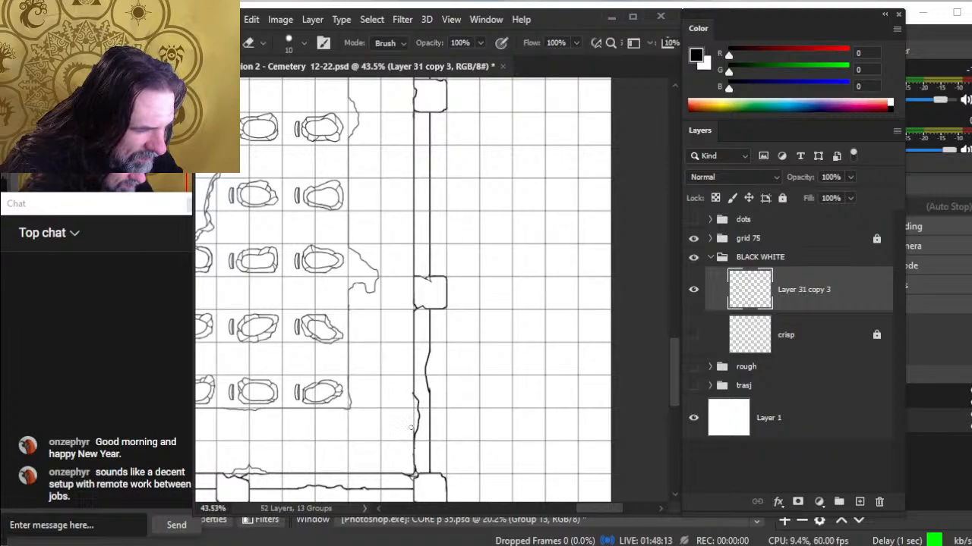
Erase the middle of the inner line on the next east wall section up with a size 20 eraser and redraw it slightly wavy
scroll(415, 366, "up", 4)
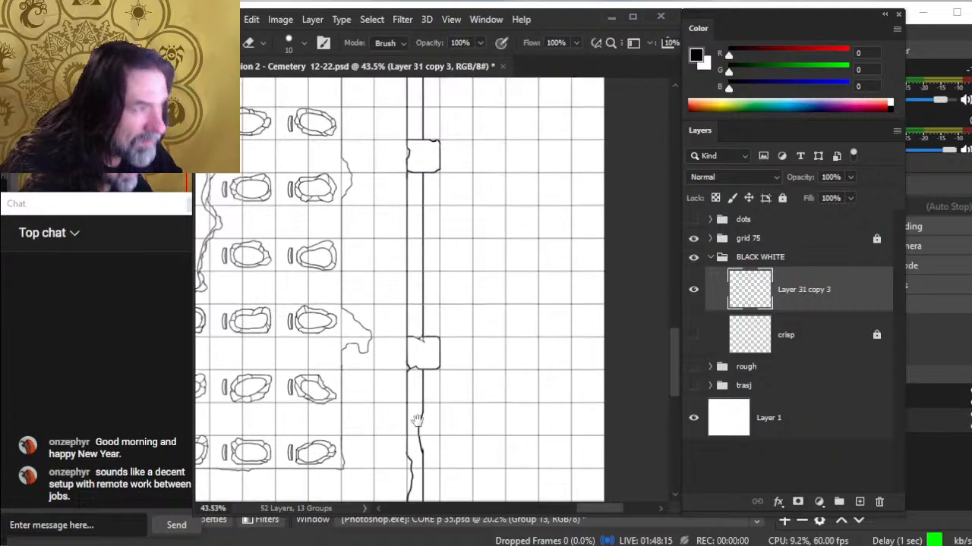
key("bracketright")
key("b")
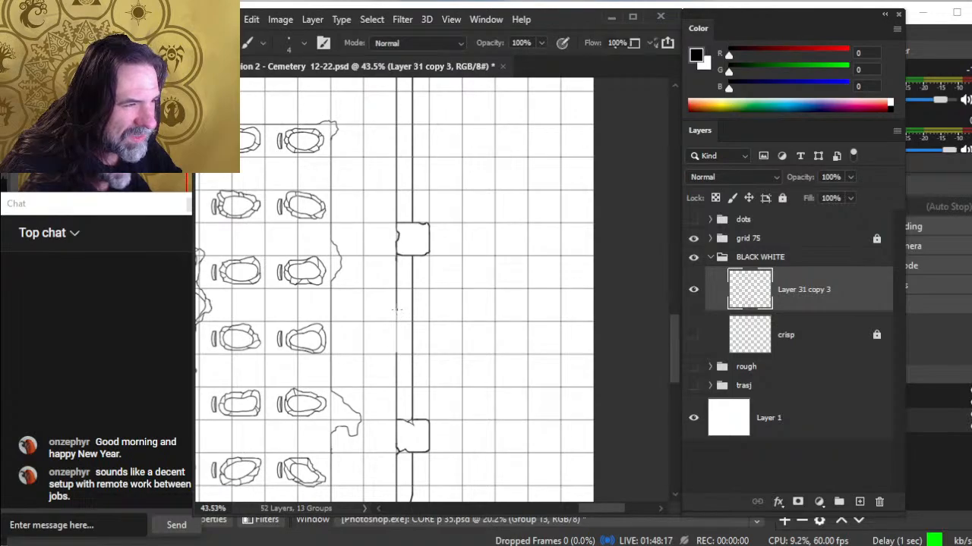
left_click_drag(399, 330, 397, 352)
Erase the outer line of the same wall section near its lower pillar and redraw it as a jagged inward notch, cleaning the joints
key("e")
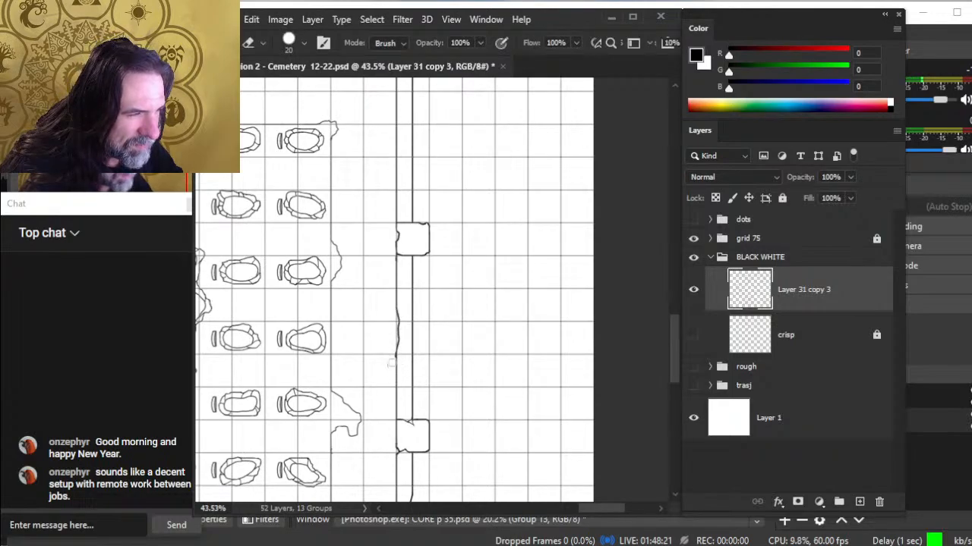
left_click_drag(413, 369, 413, 370)
key("b")
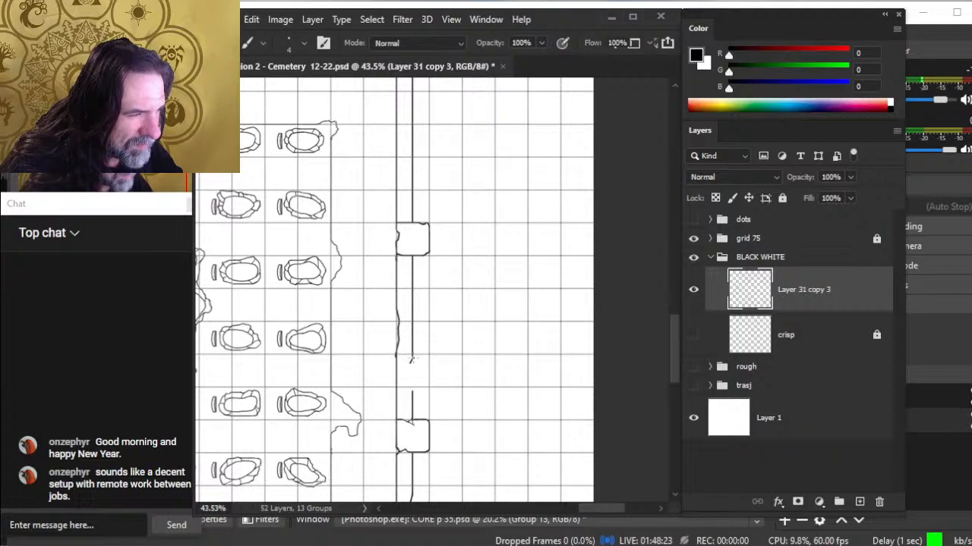
key("e")
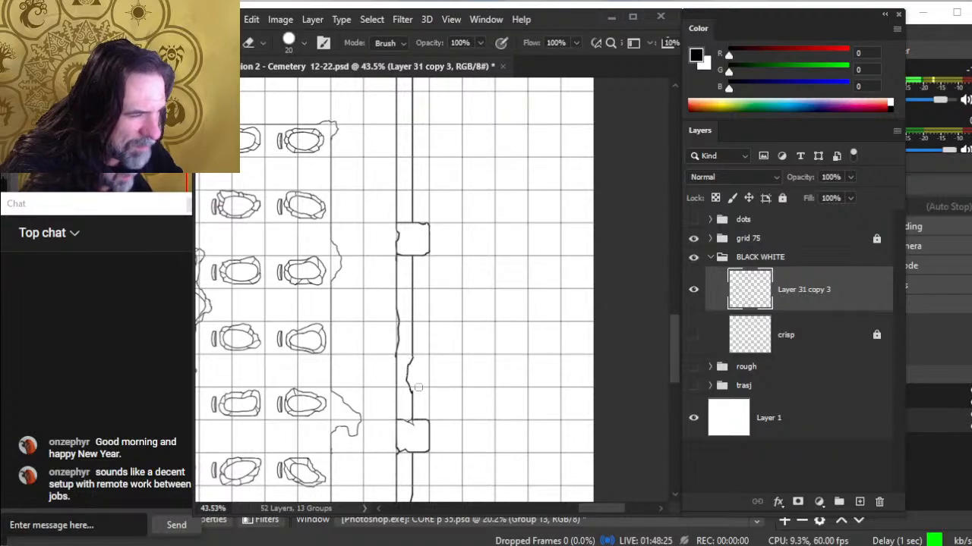
key("b")
key("e")
key("b")
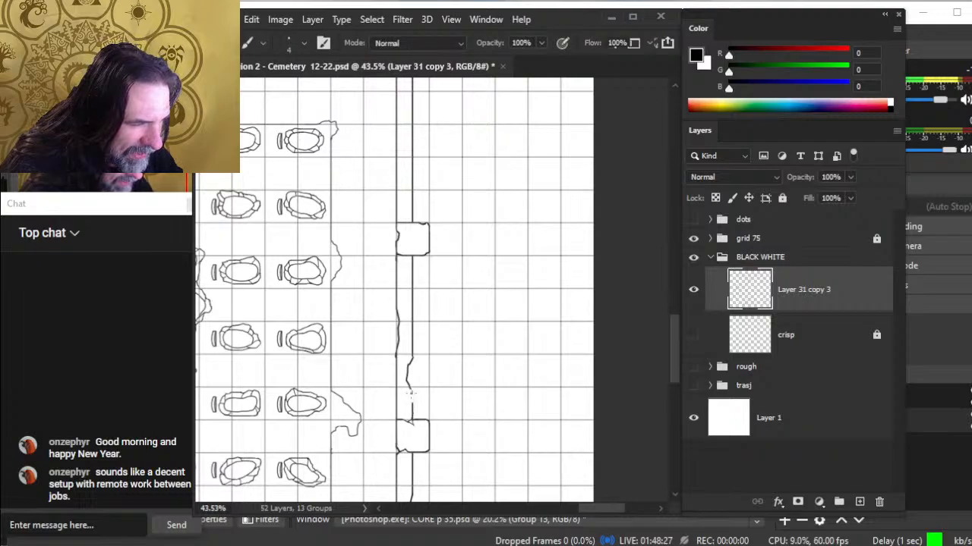
key("e")
left_click_drag(415, 400, 411, 429)
key("b")
Erase the middle of the outer line on the east wall section below the southern large pillar and redraw it as a shallow wavy dent
left_click_drag(450, 313, 443, 475)
key("e")
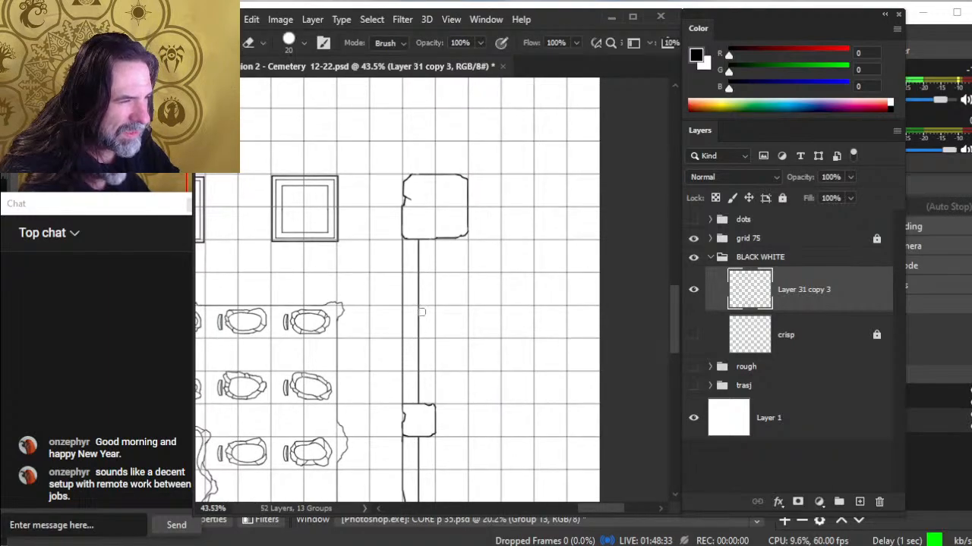
left_click_drag(418, 310, 418, 348)
key("b")
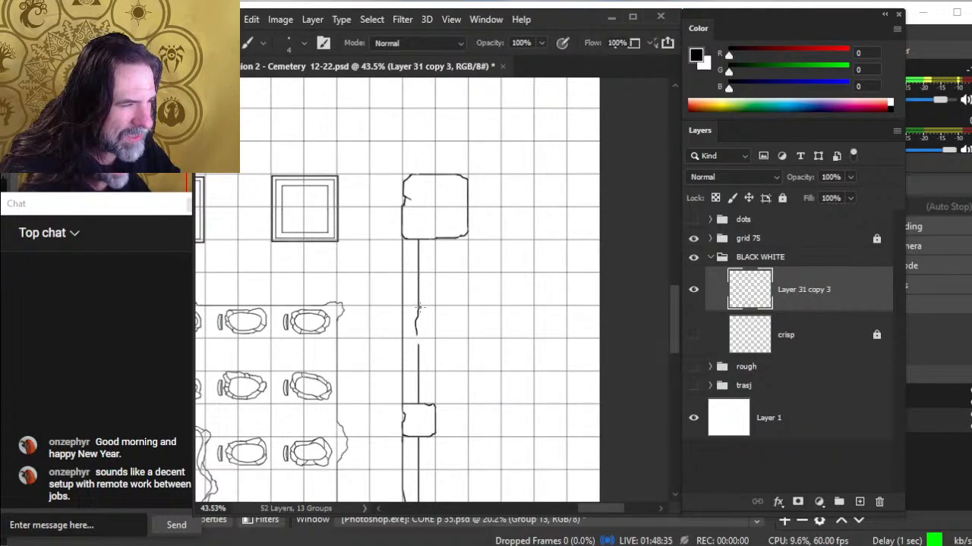
Erase the upper part of the same section's inner line and redraw it as a jagged inward notch, cleaning the joints
key("e")
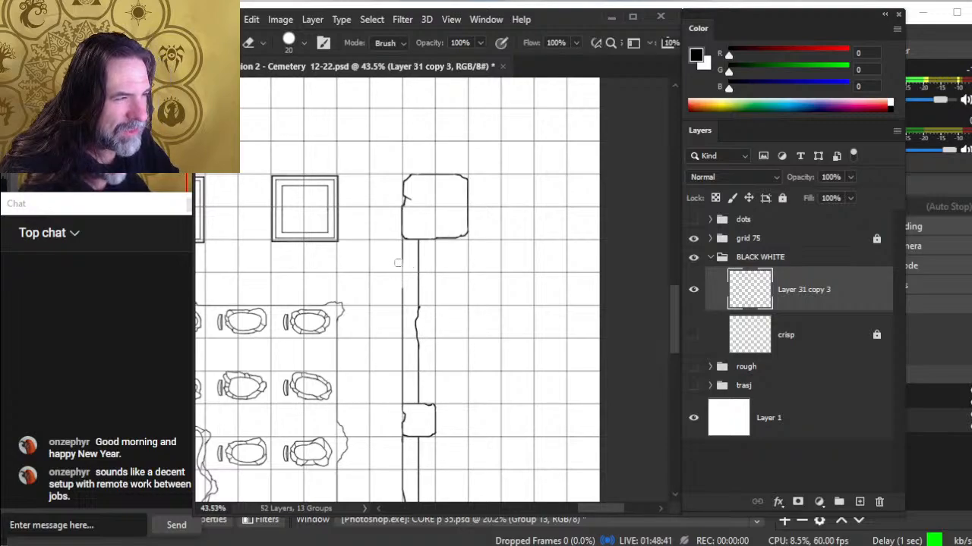
key("b")
mouse_move(406, 284)
left_mouse_down()
mouse_move(402, 256)
mouse_move(413, 342)
mouse_move(397, 337)
left_mouse_up()
key("e")
key("b")
key("e")
key("b")
key("e")
key("b")
key("e")
key("b")
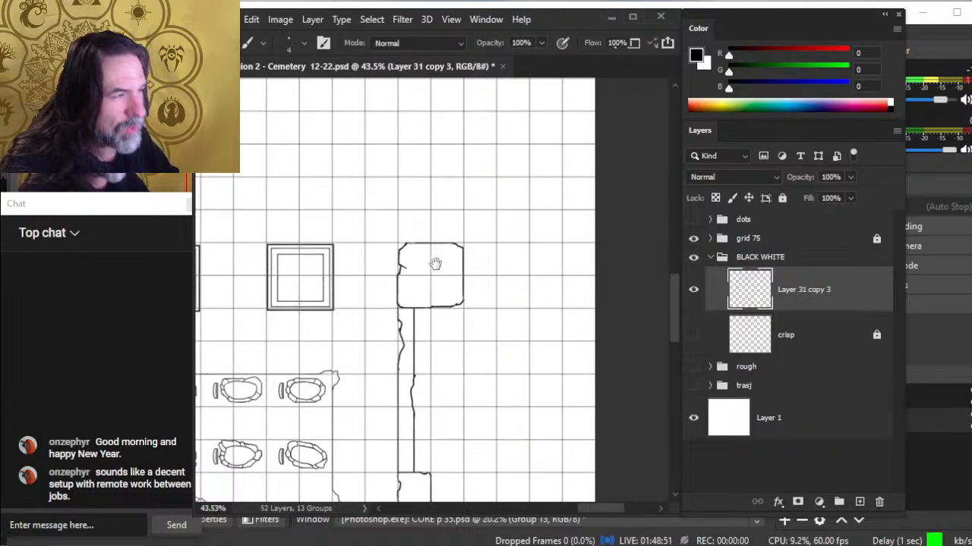
left_click_drag(435, 264, 440, 285)
left_click_drag(461, 298, 399, 295)
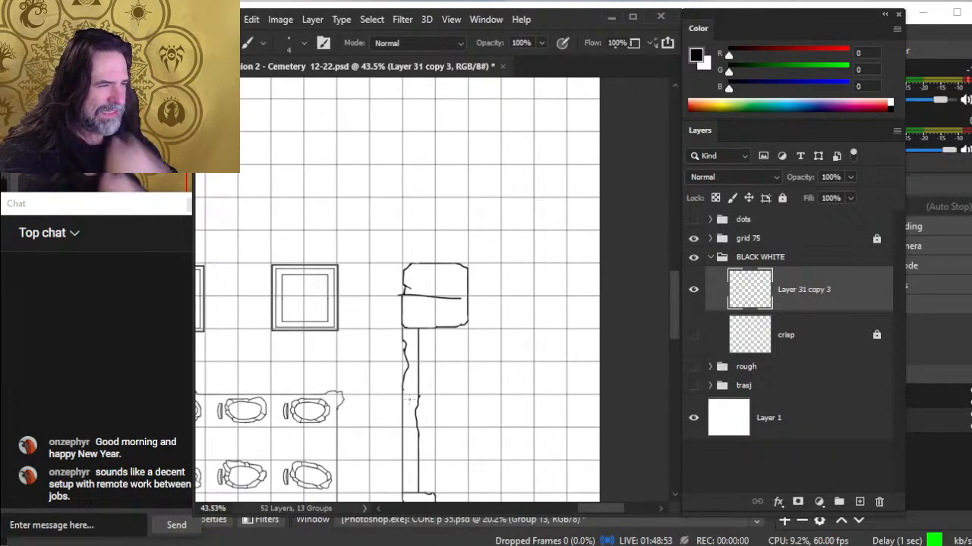
key("ctrl+z")
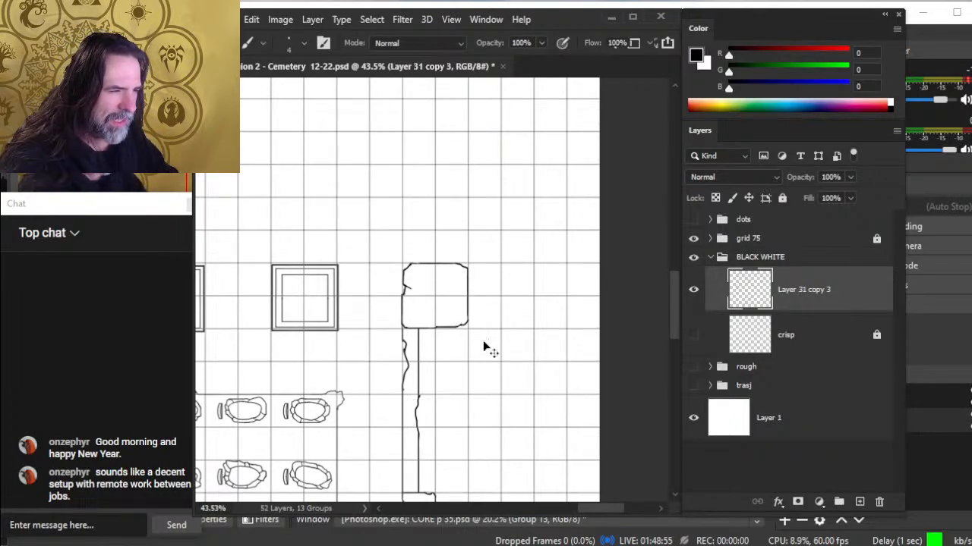
Save the cemetery map document
key("ctrl+s")
key("z")
left_click_drag(516, 359, 476, 354)
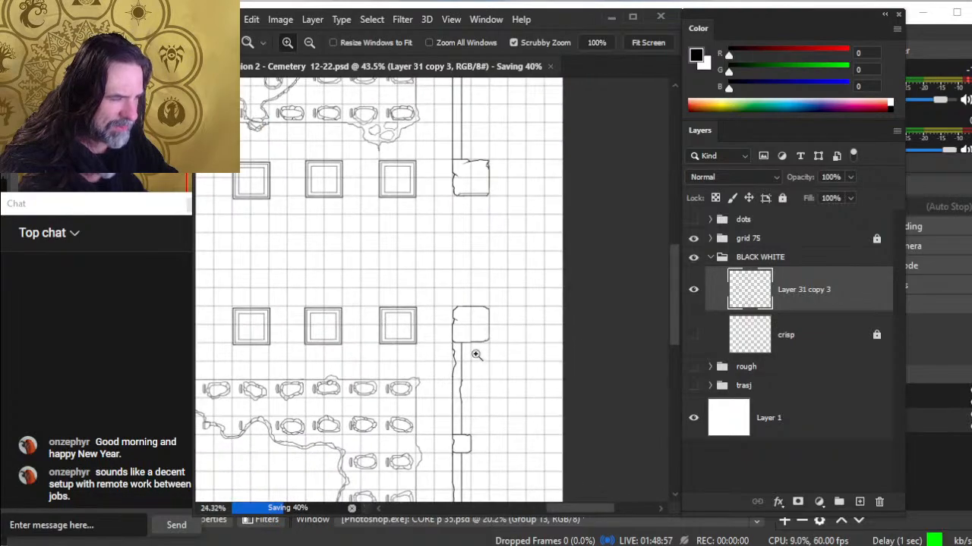
Roughen the east wall section above the northern large pillar, redrawing an erased inner stretch as a shallow dent and an outer stretch as a notch
left_click_drag(475, 247, 458, 440)
left_click_drag(457, 316, 513, 323)
key("e")
left_click_drag(416, 280, 415, 319)
key("b")
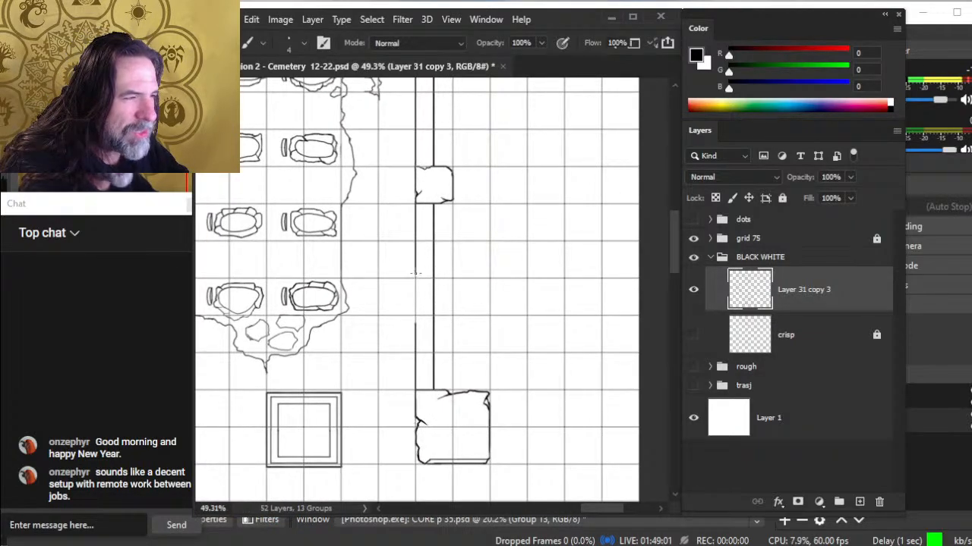
left_click_drag(415, 275, 416, 339)
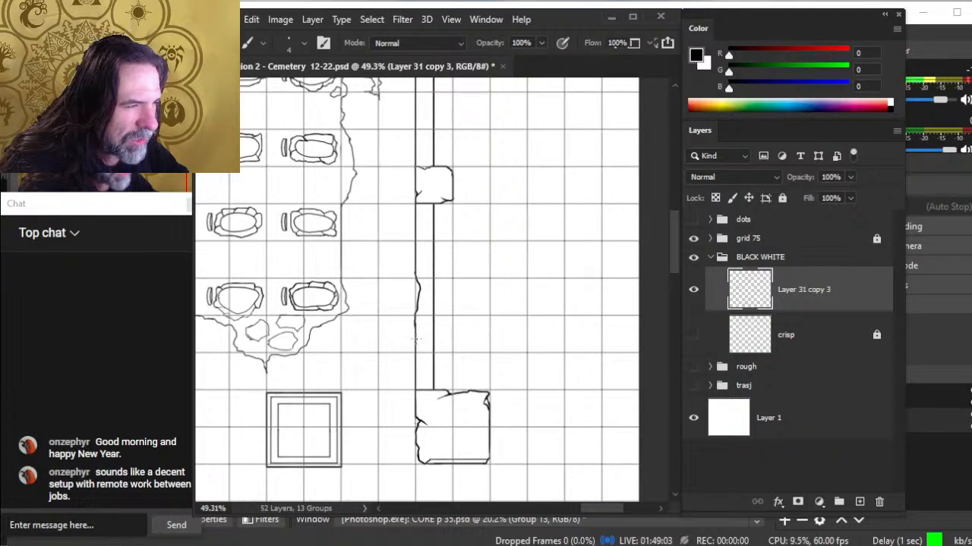
key("e")
key("b")
Erase part of the inner line on the next east wall section up and redraw it slightly wavy, cleaning the lower joint
mouse_move(438, 260)
left_mouse_down()
mouse_move(437, 240)
mouse_move(448, 407)
left_mouse_up()
key("e")
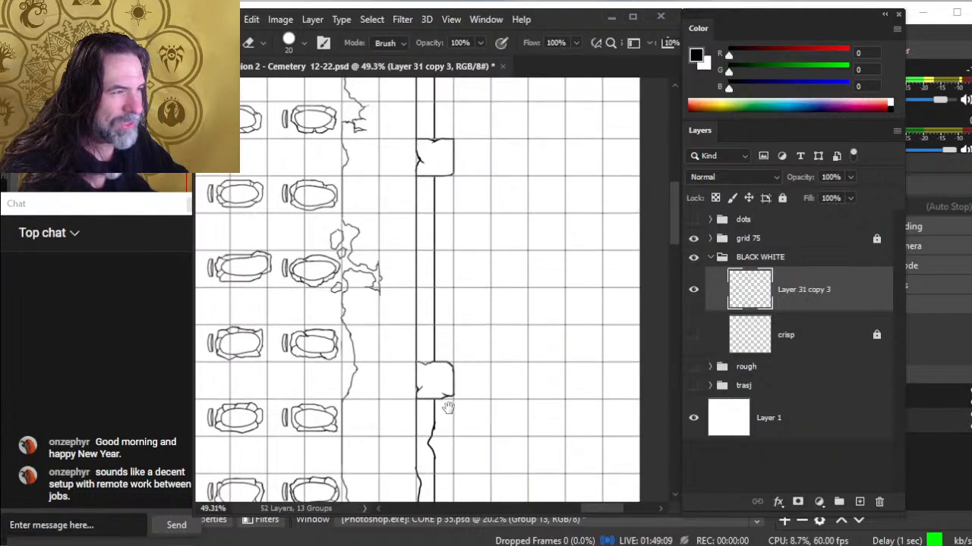
key("b")
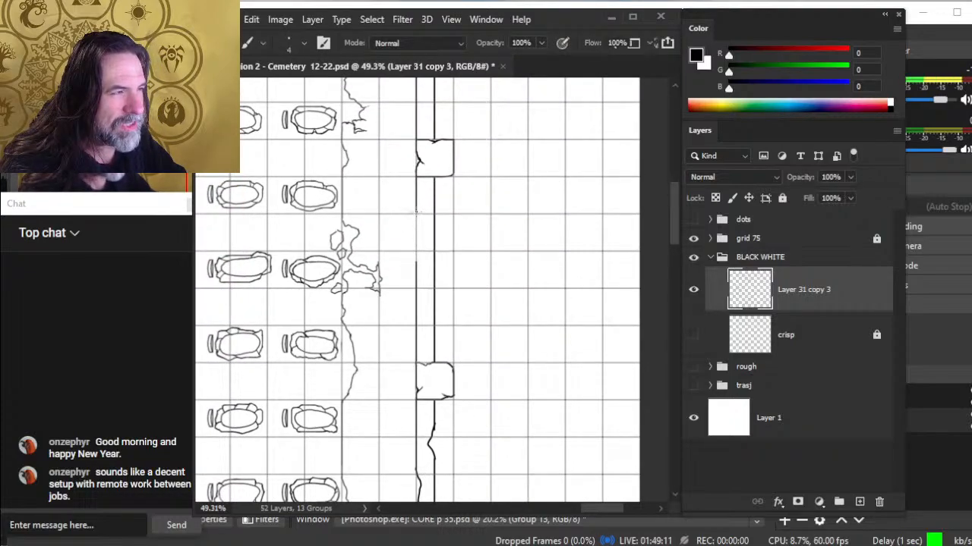
left_click_drag(416, 211, 418, 234)
key("e")
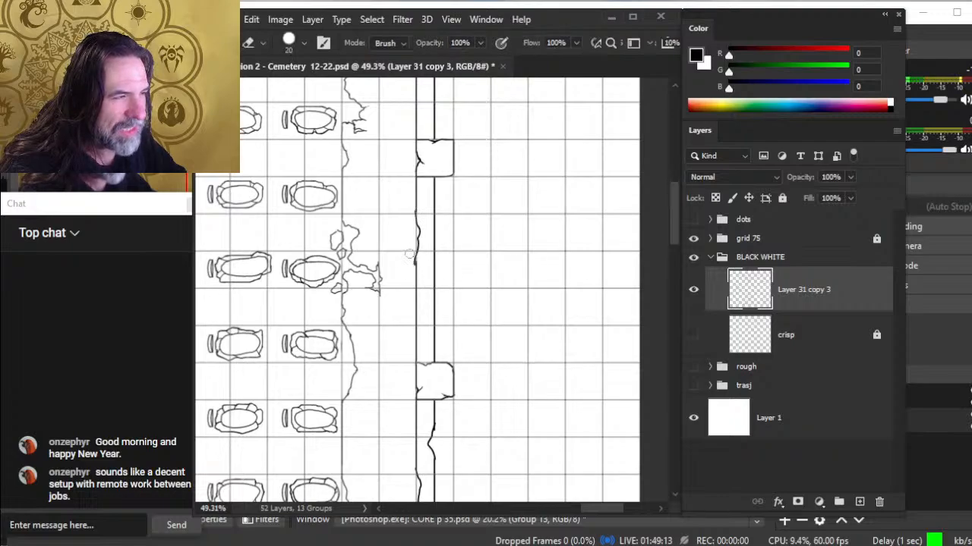
key("b")
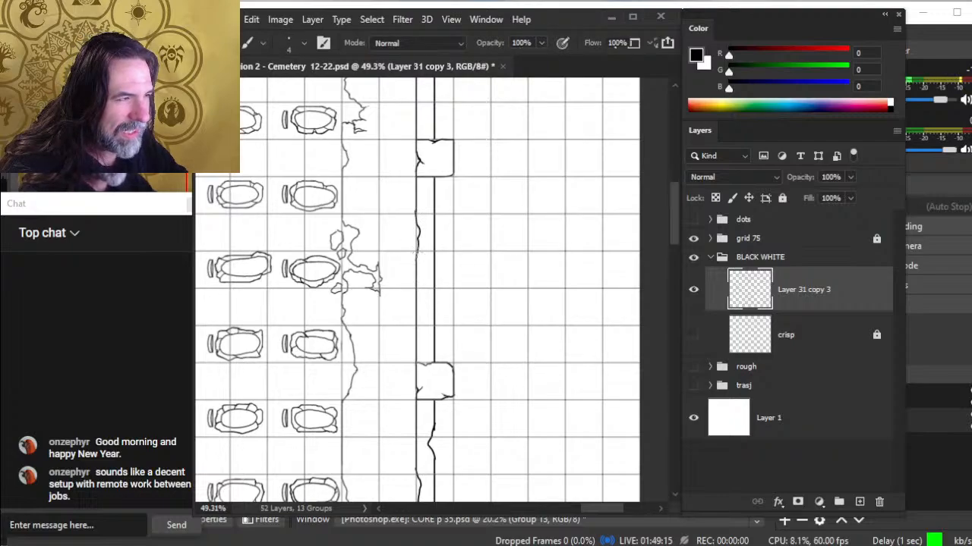
key("e")
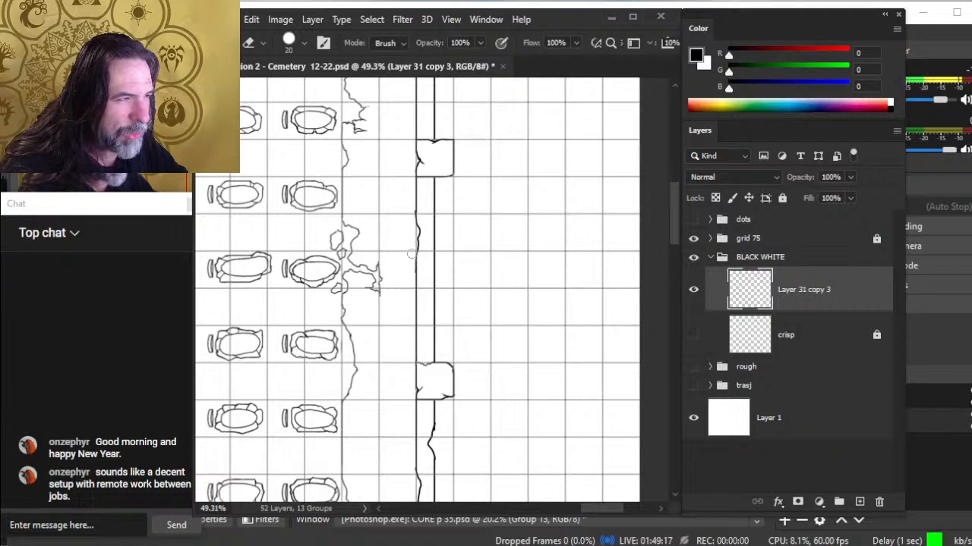
Erase the middle of the outer line on the same wall section and redraw it as a small inward notch
left_click_drag(435, 262, 434, 295)
key("b")
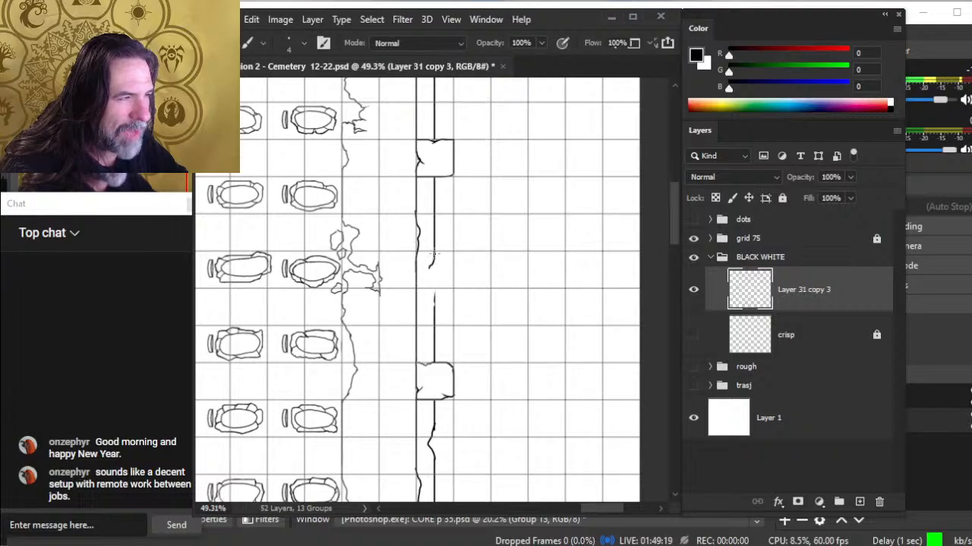
key("e")
key("b")
mouse_move(434, 303)
left_mouse_down()
mouse_move(434, 331)
mouse_move(459, 347)
mouse_move(494, 320)
left_mouse_up()
Examine the whole cemetery map, checking the weathered boundary walls, pillars and tombs, and finish on the northeast corner
key("z")
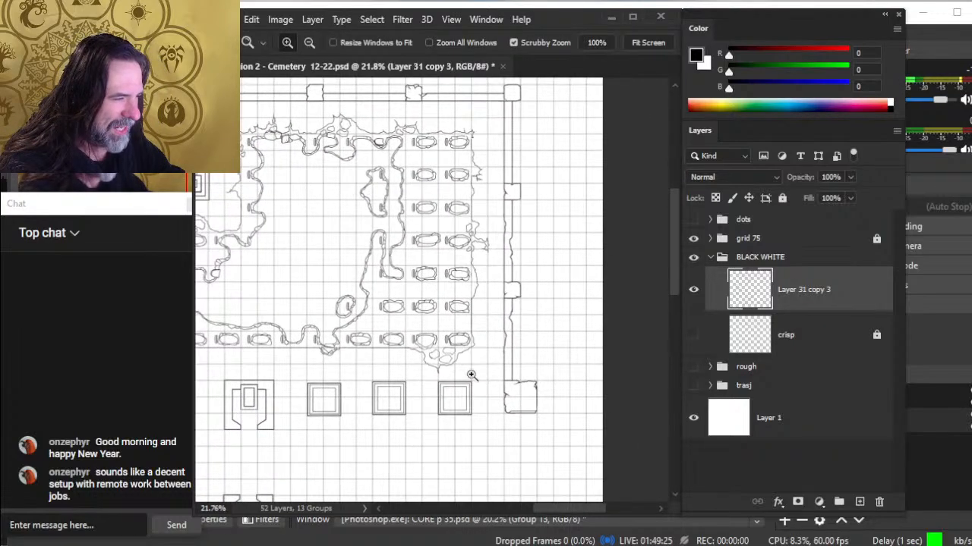
left_click_drag(447, 409, 425, 270)
left_click_drag(357, 345, 499, 331)
left_click_drag(442, 306, 406, 336)
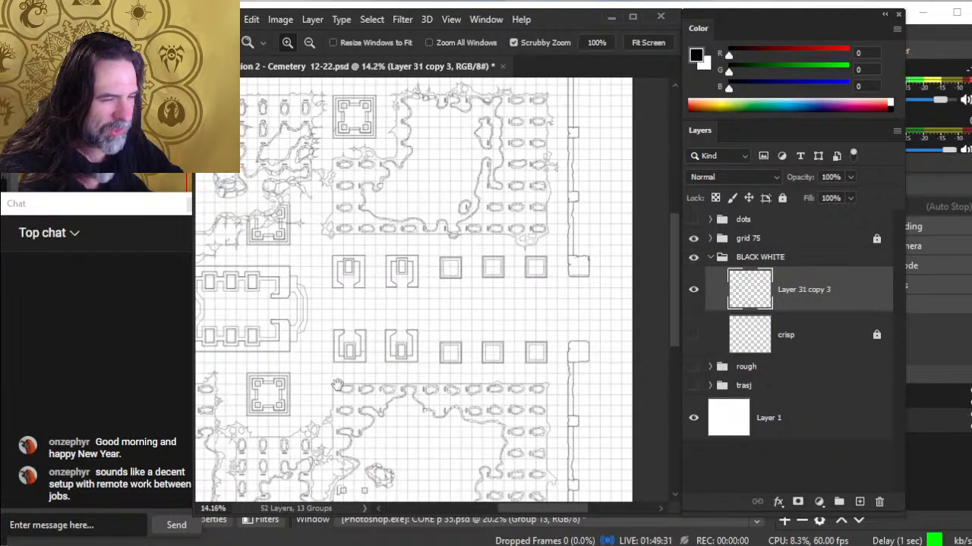
left_click_drag(308, 391, 417, 370)
left_click_drag(469, 201, 428, 342)
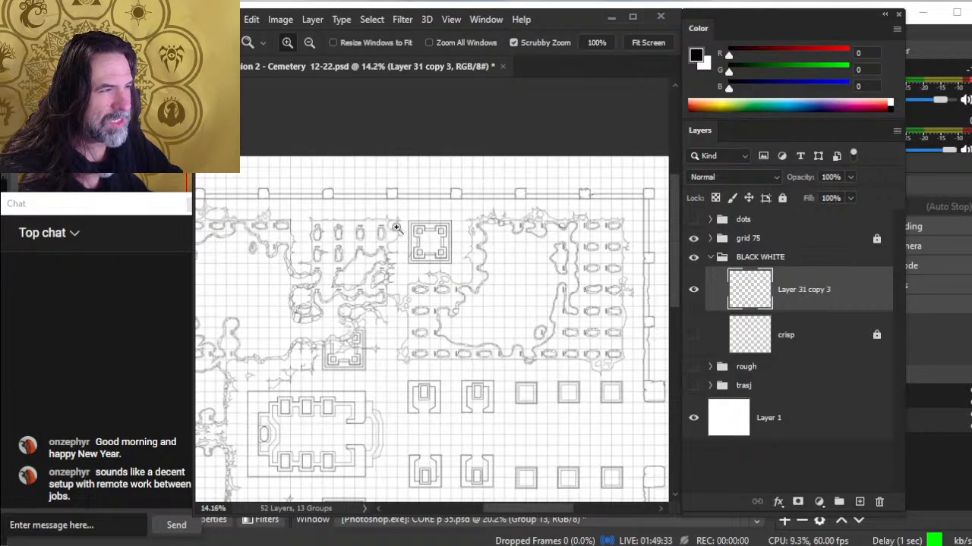
left_click_drag(427, 388, 473, 276)
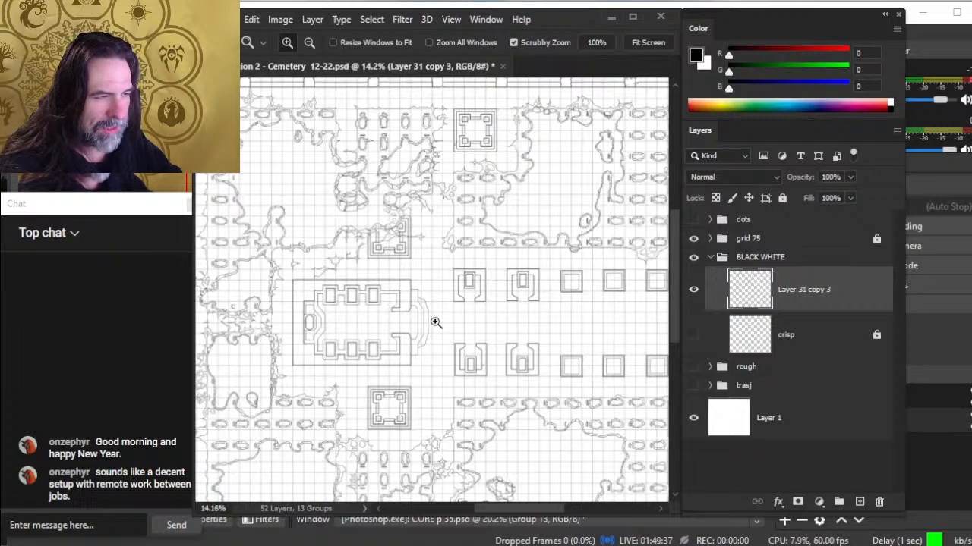
scroll(462, 314, "down", 3)
scroll(403, 283, "up", 2)
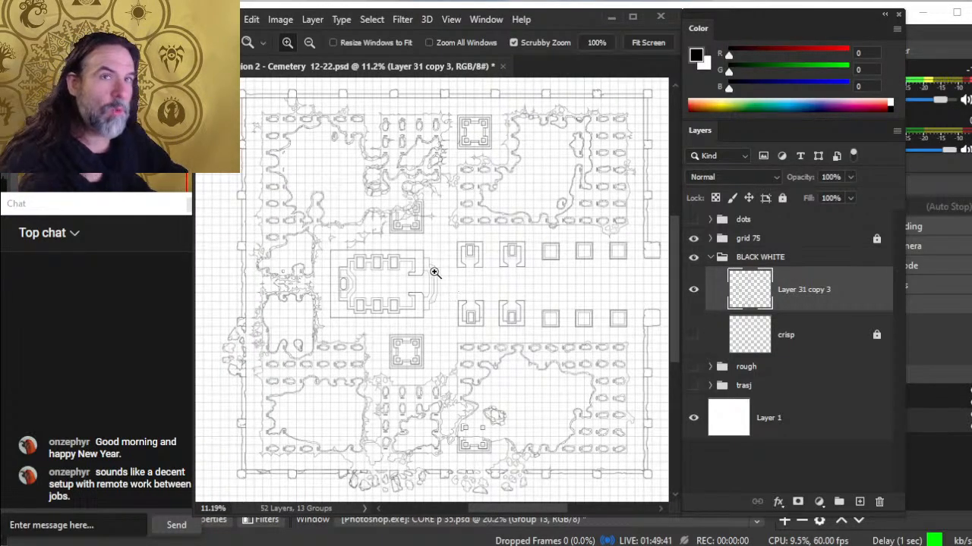
scroll(539, 290, "right", 3)
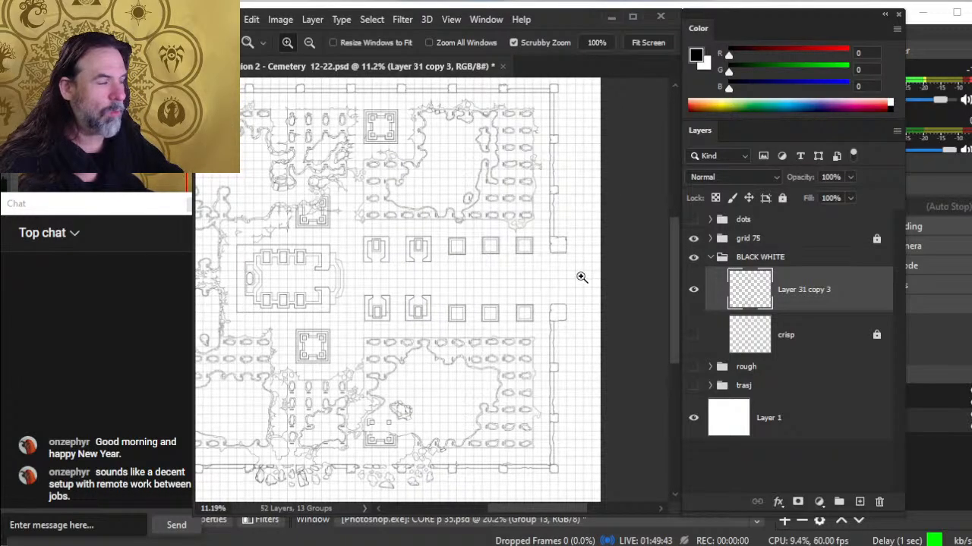
scroll(569, 281, "down", 3)
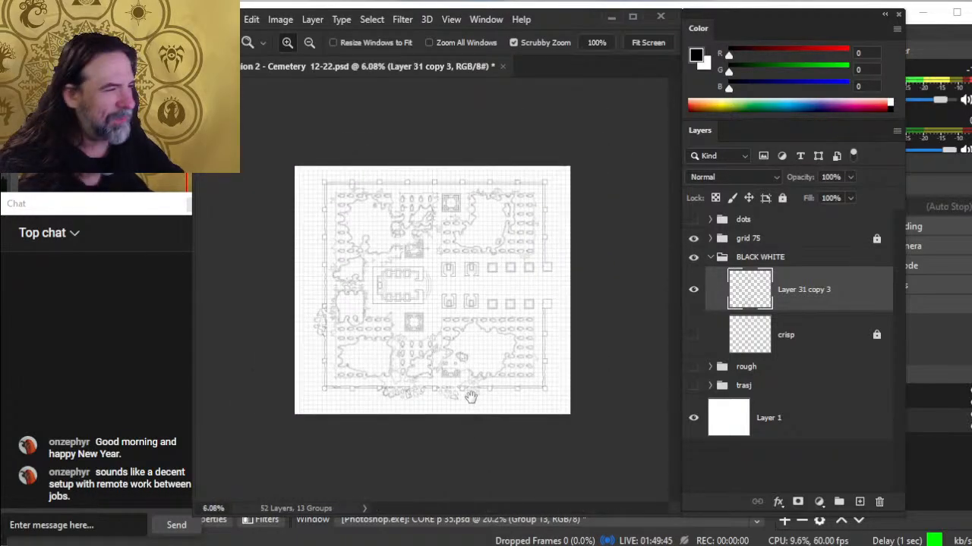
scroll(538, 213, "up", 4)
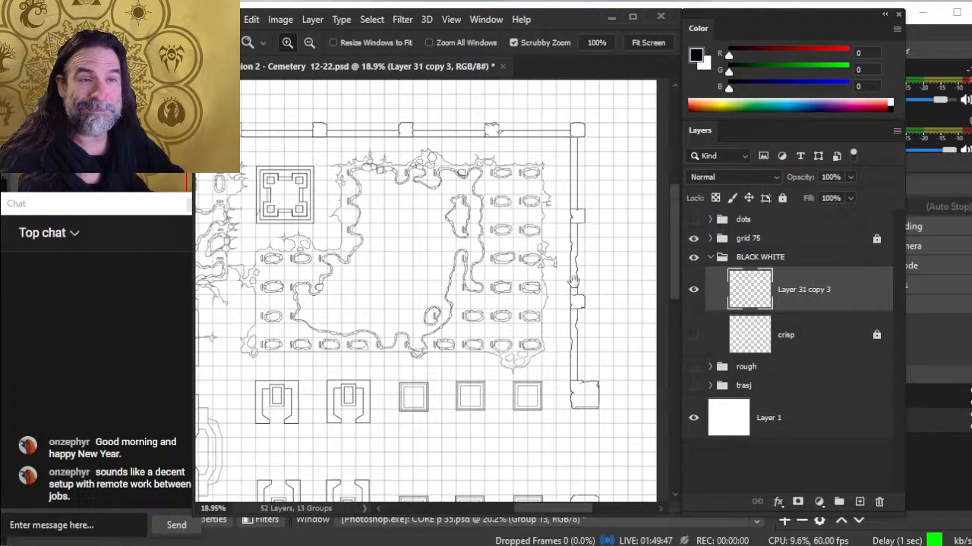
left_click_drag(569, 280, 514, 319)
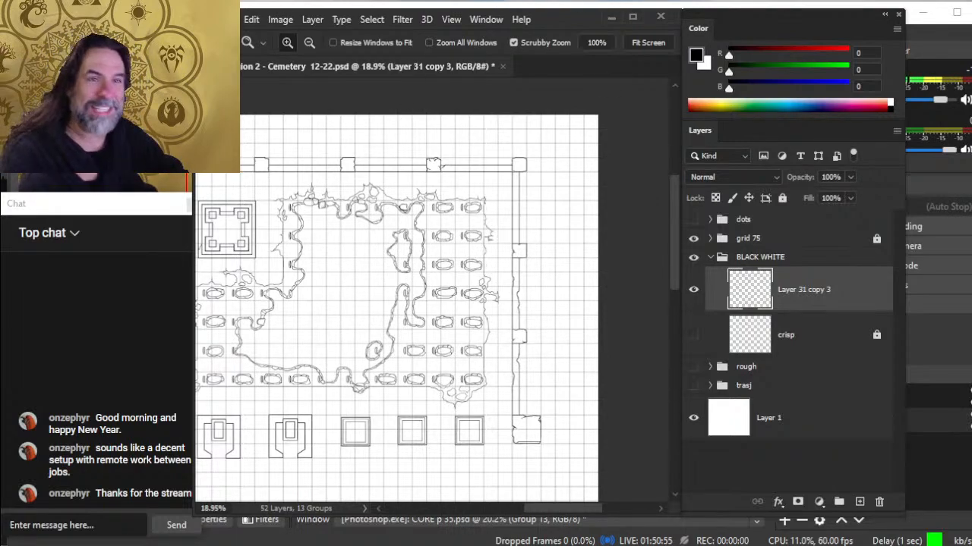
Switch to the OBS streaming window
key("alt+Tab")
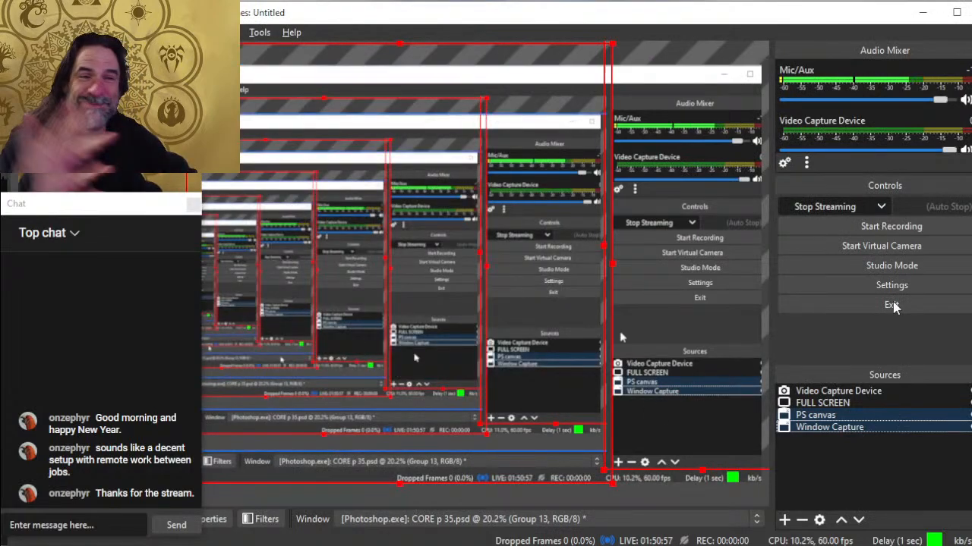